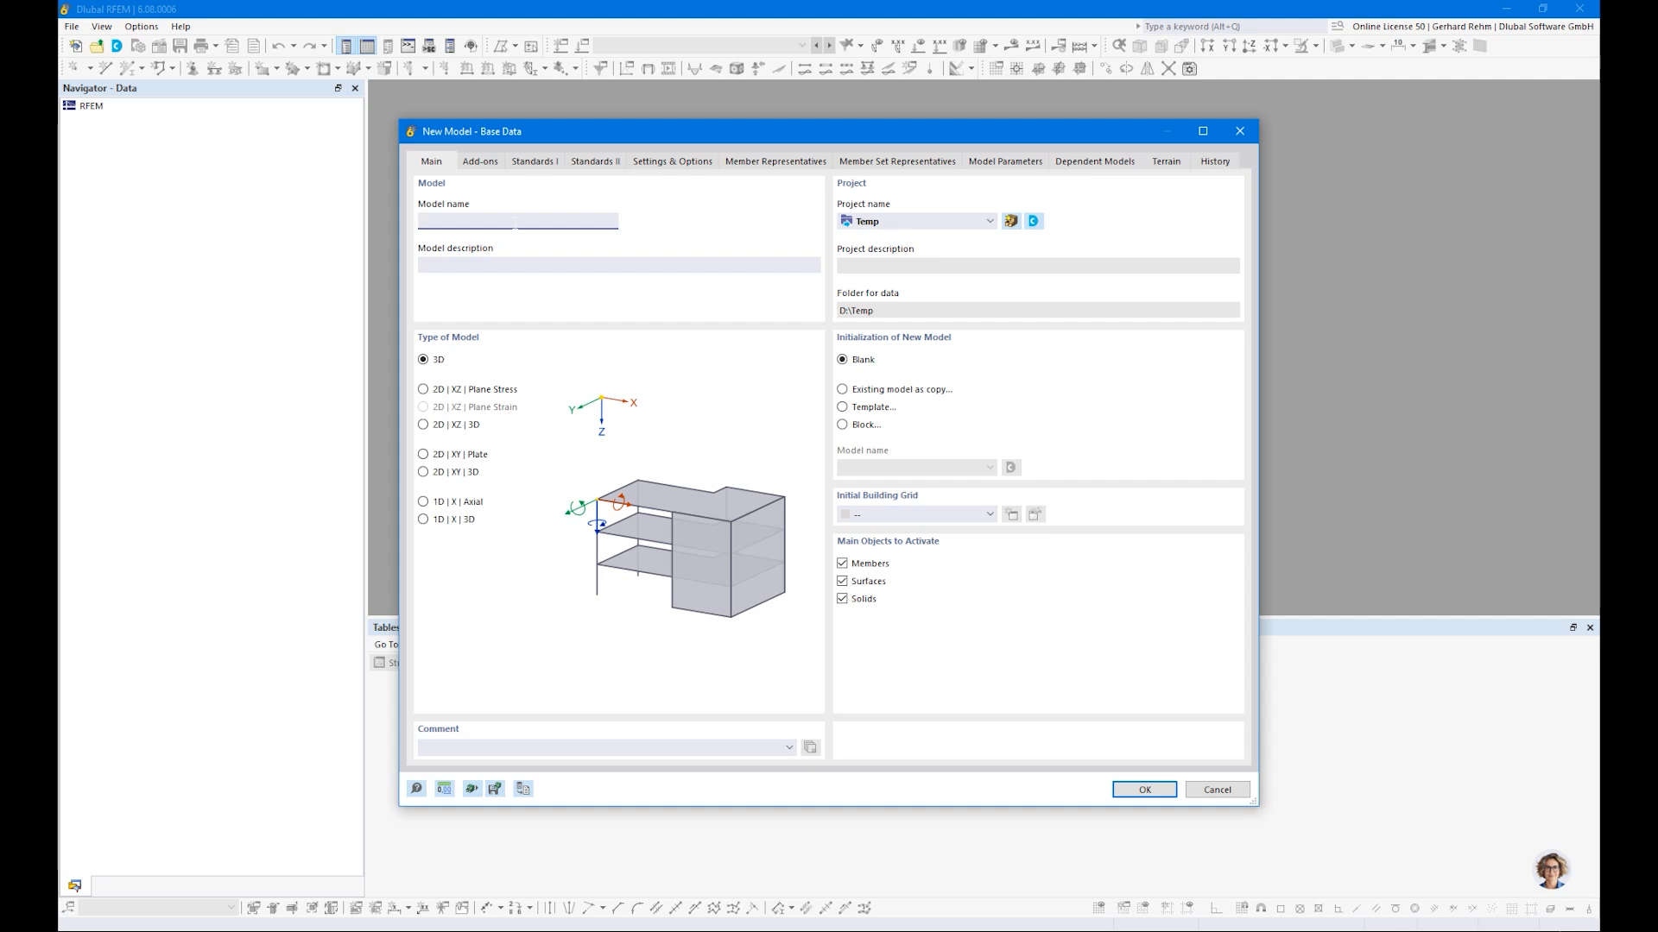
Name the new model "Example 1" and keep its model type as 3D
type("Example 1")
left_click(423, 391)
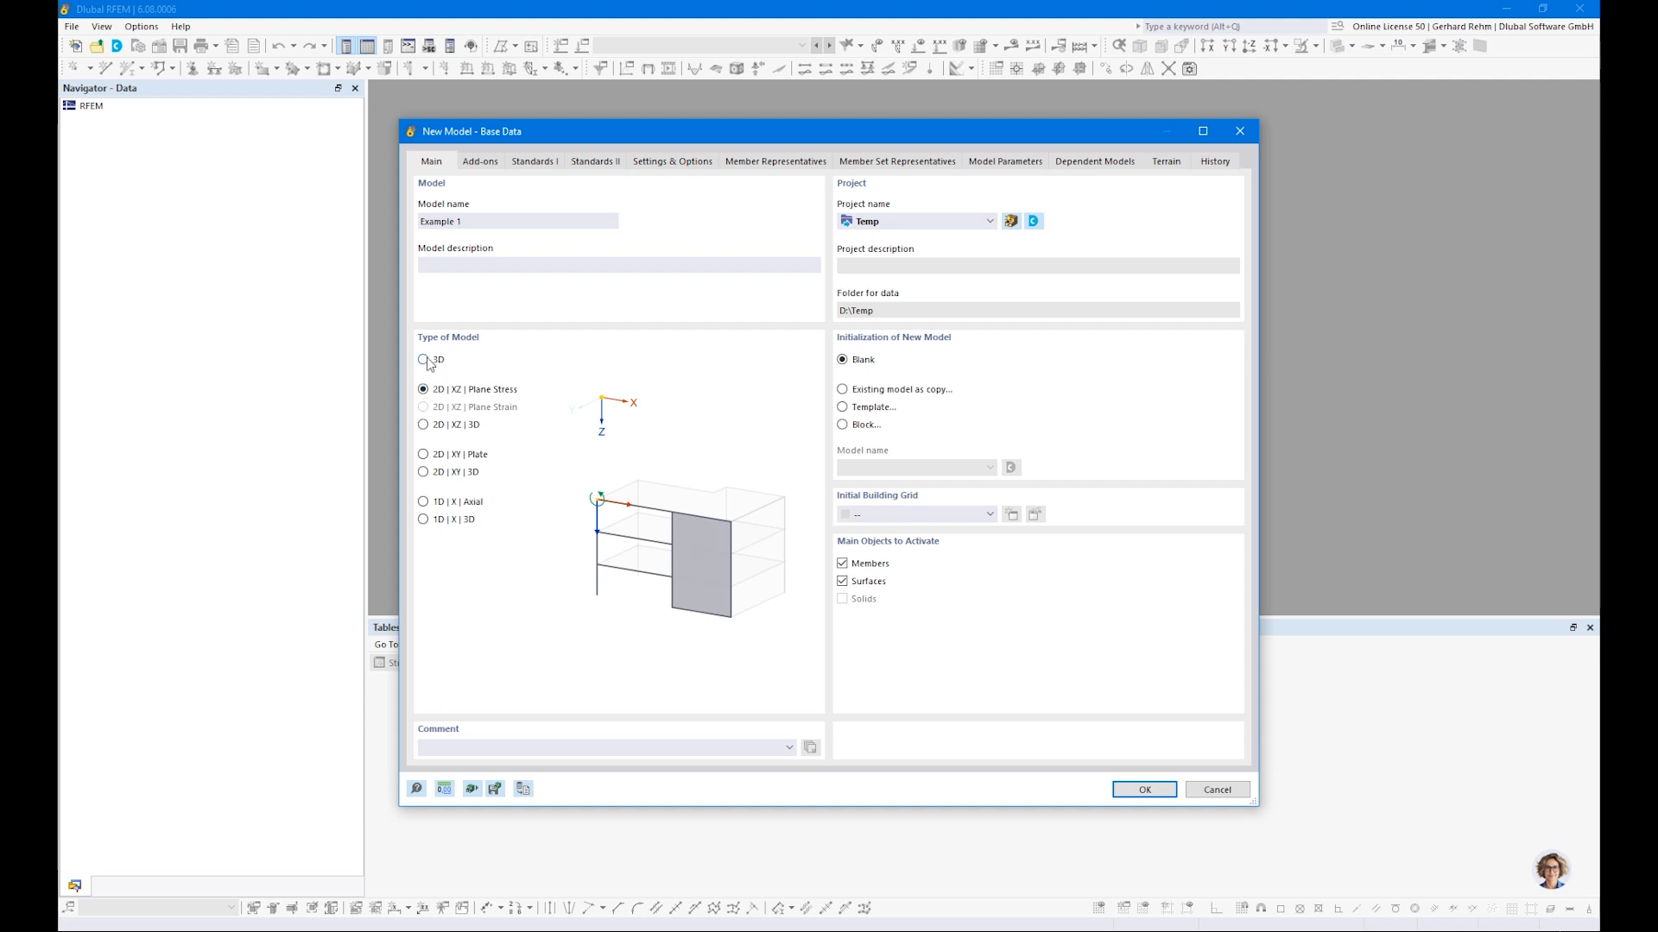
left_click(424, 360)
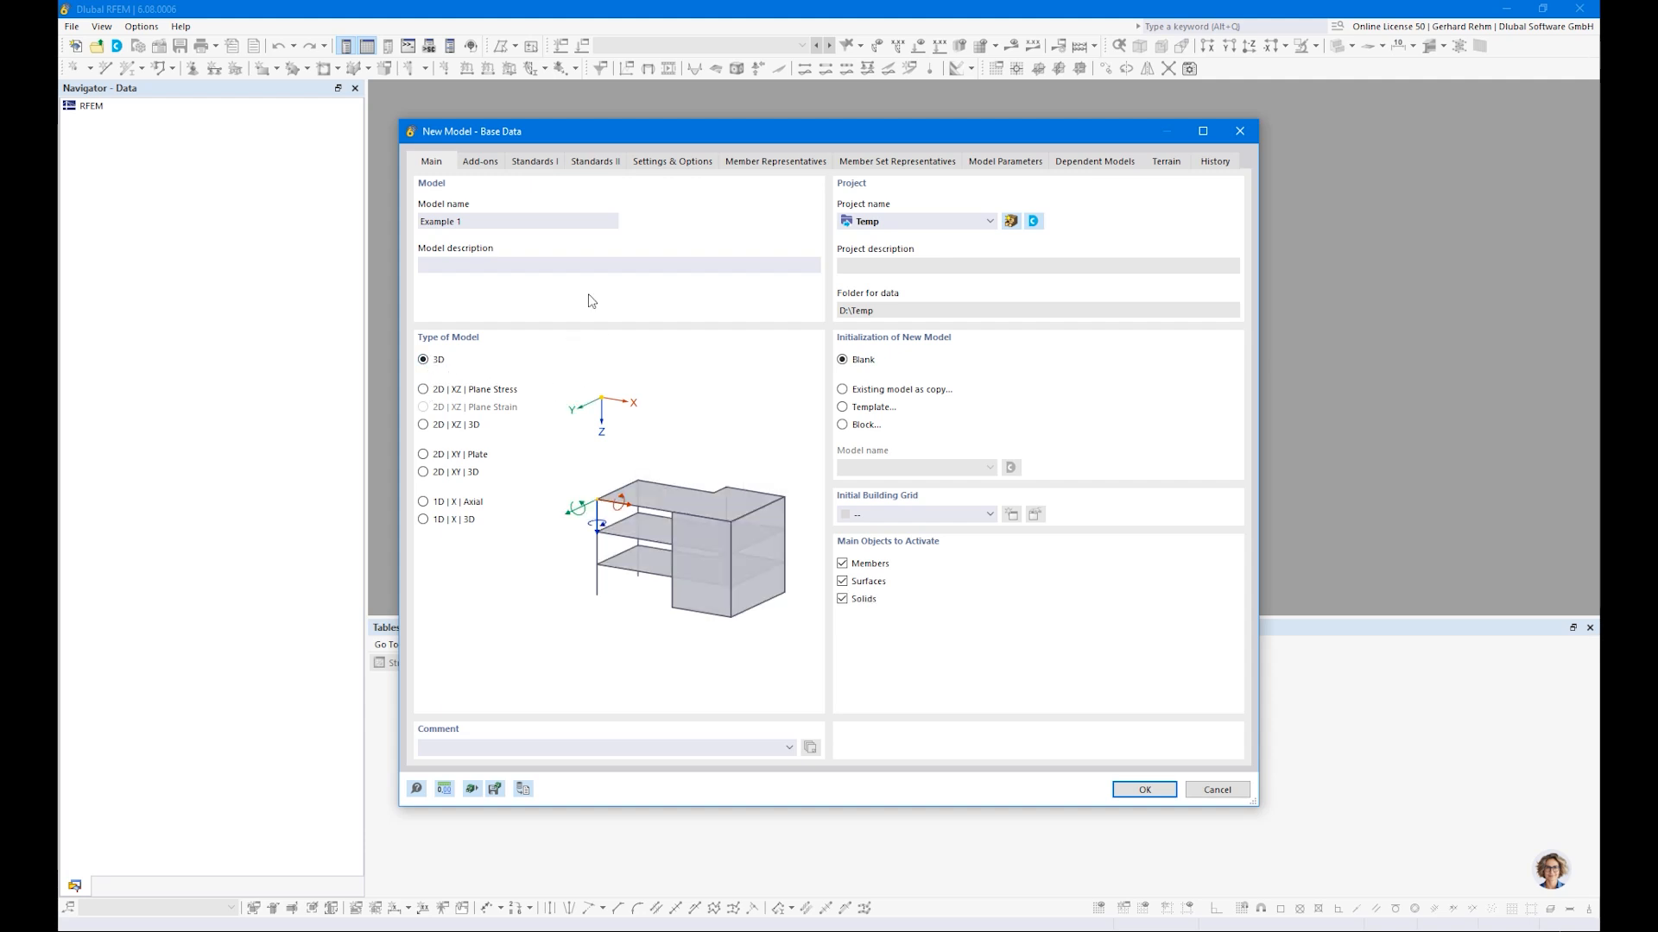
Activate the Timber Design add-on for the model and deactivate the load wizards
left_click(480, 164)
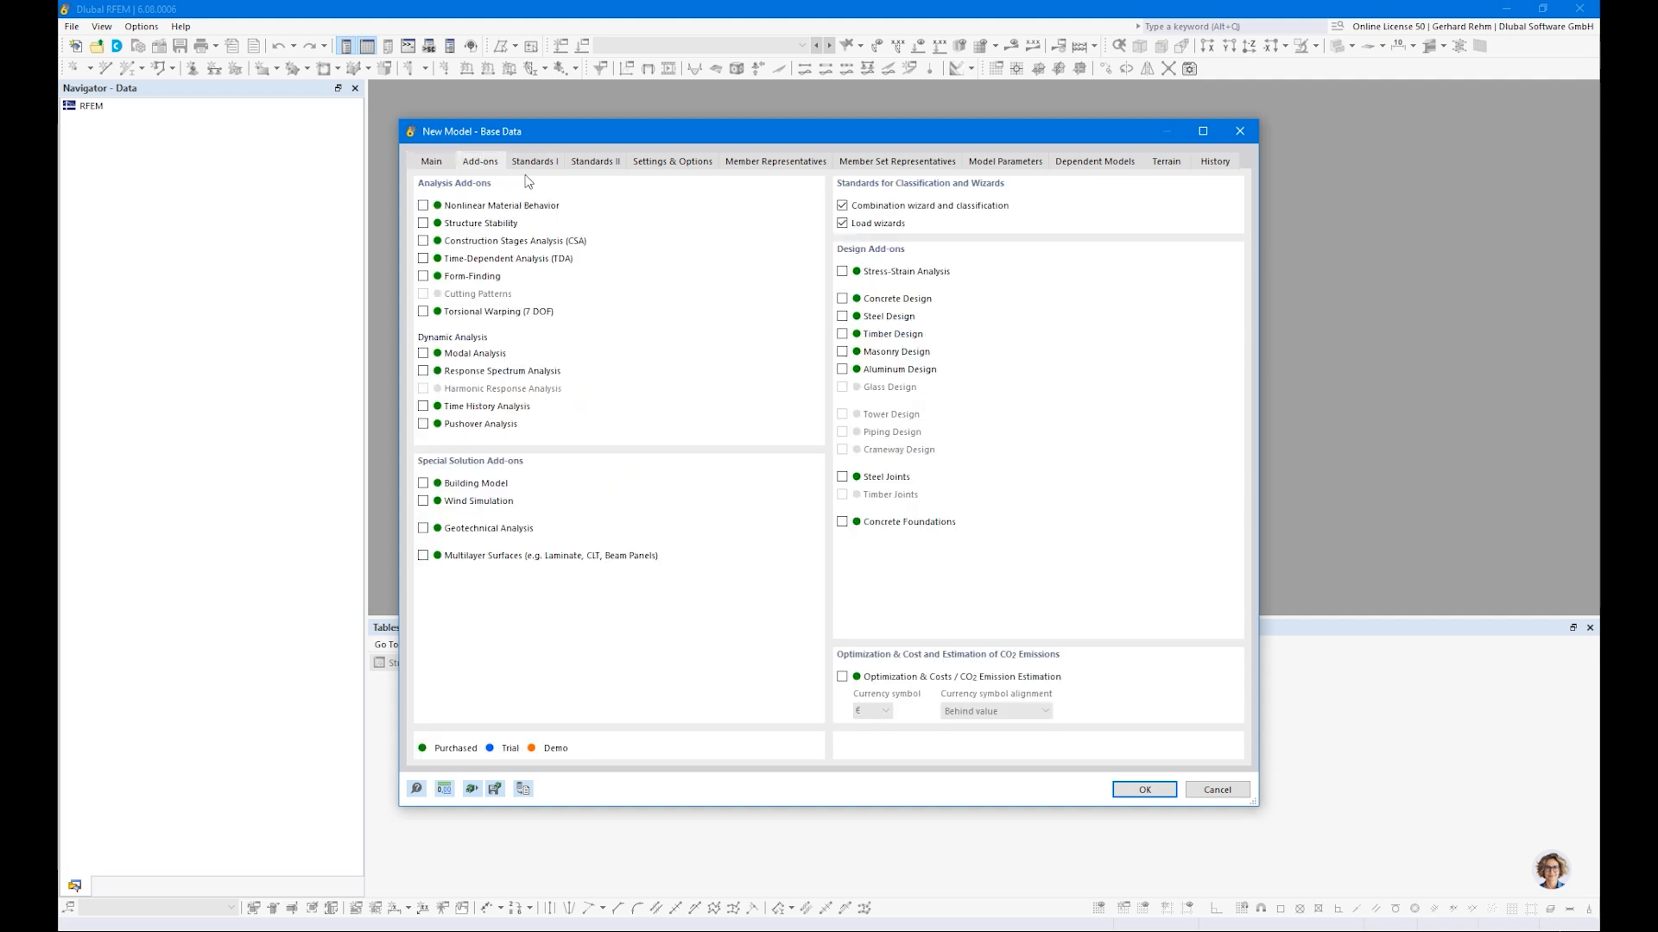
left_click(842, 333)
left_click(423, 556)
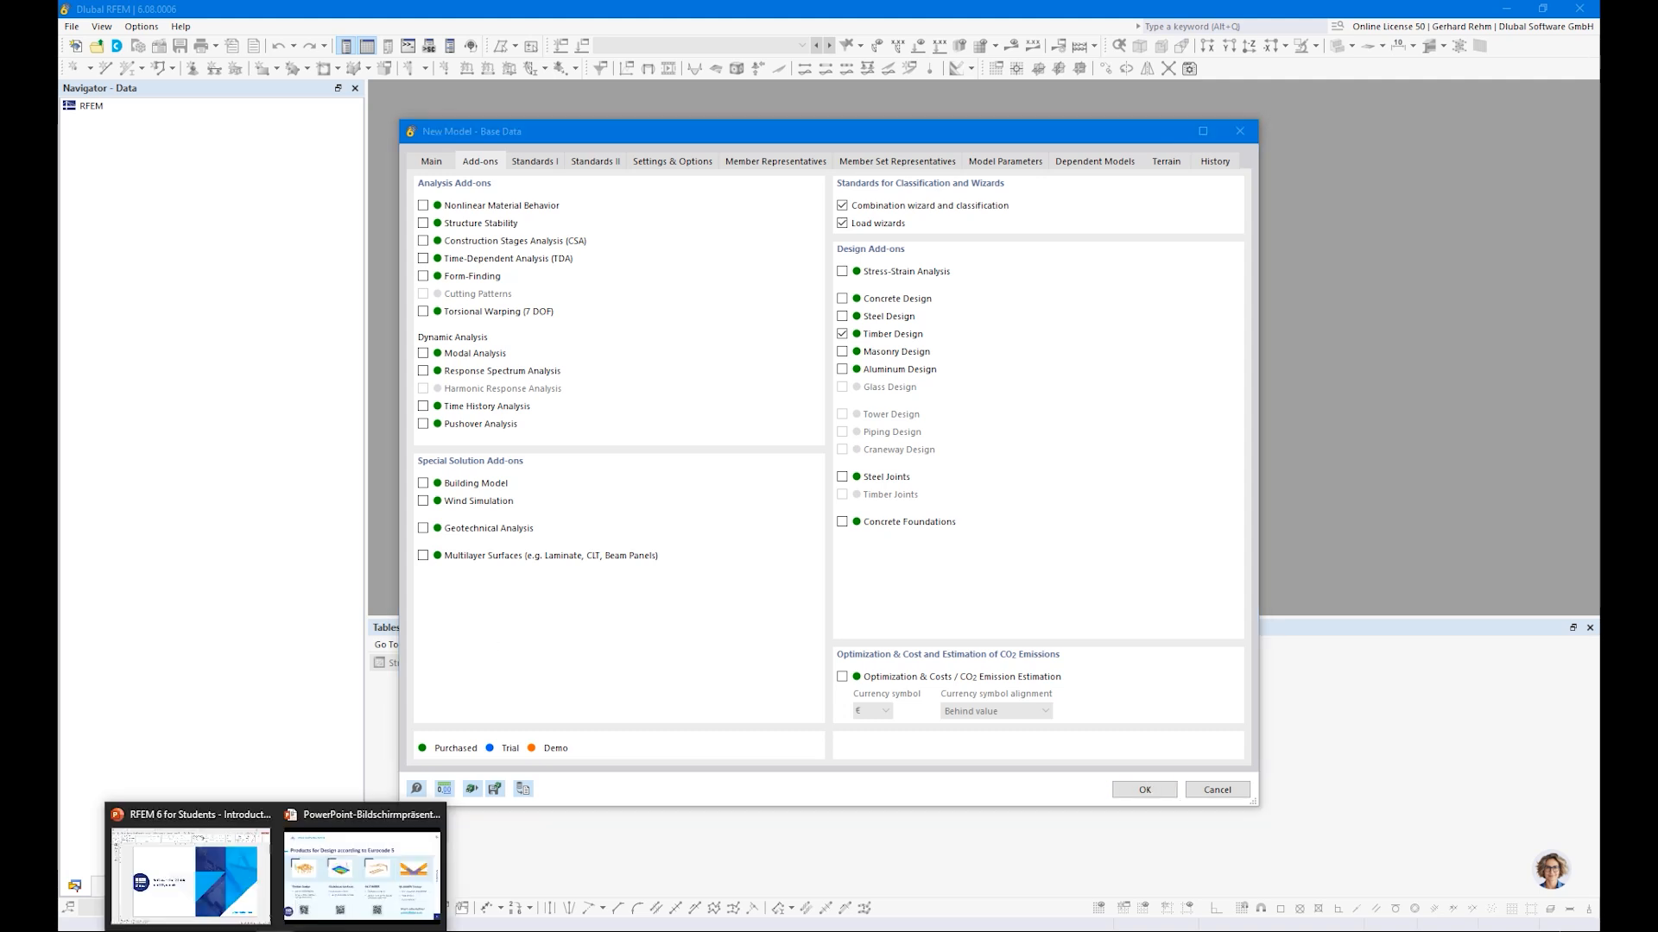
left_click(338, 881)
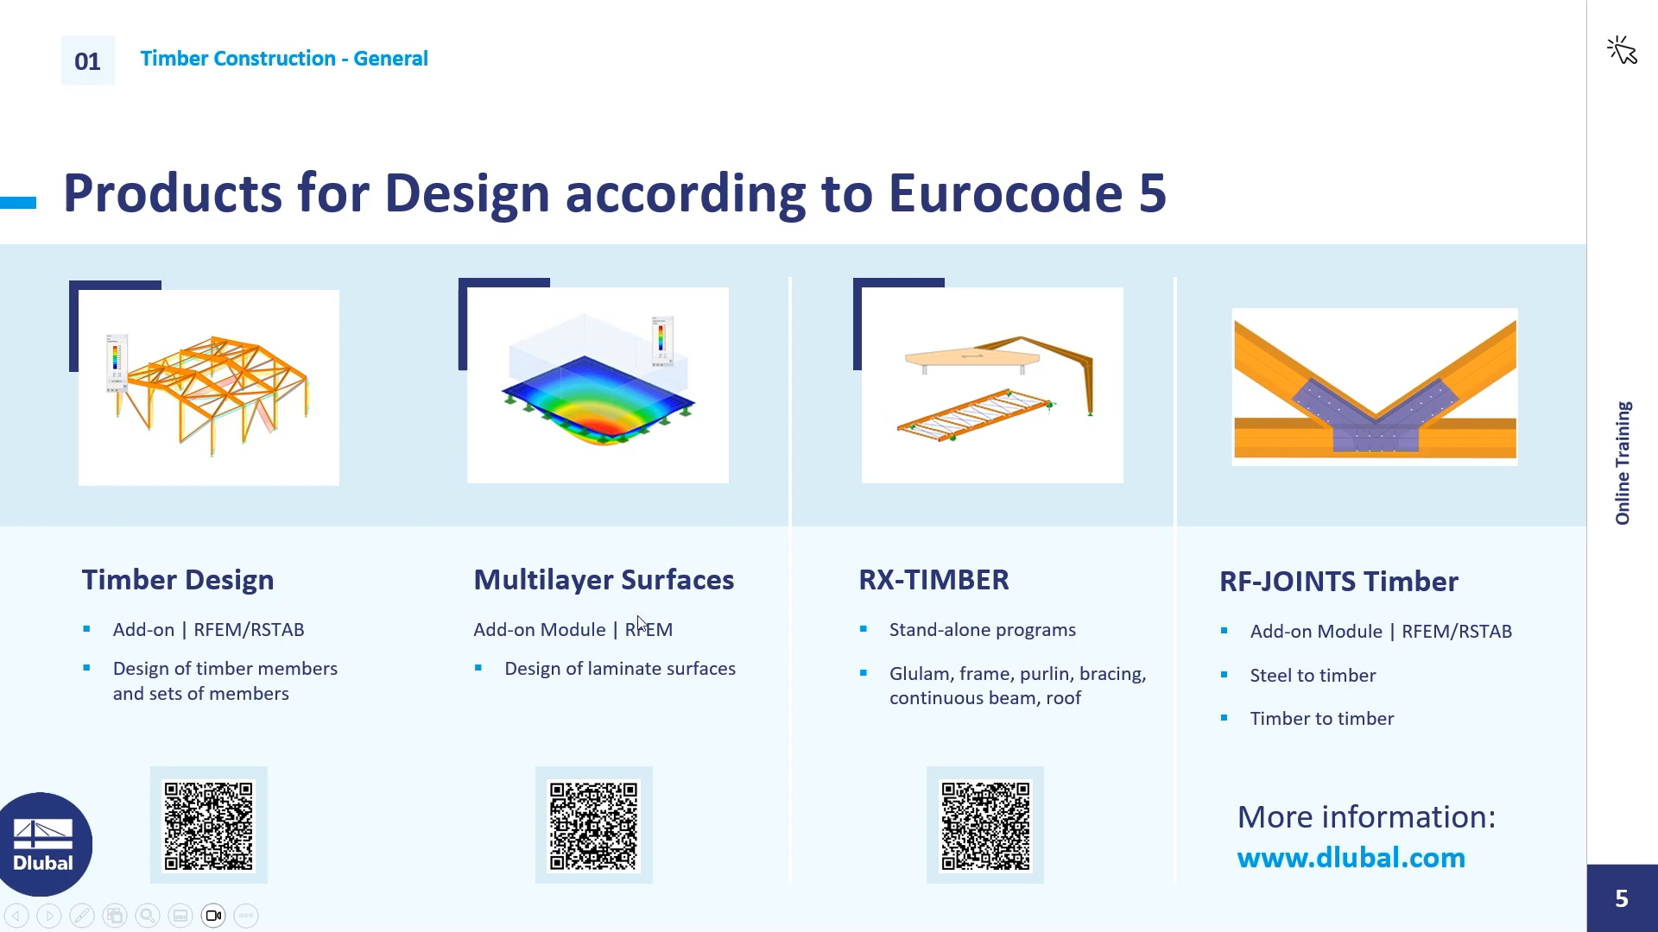
key("alt+Tab")
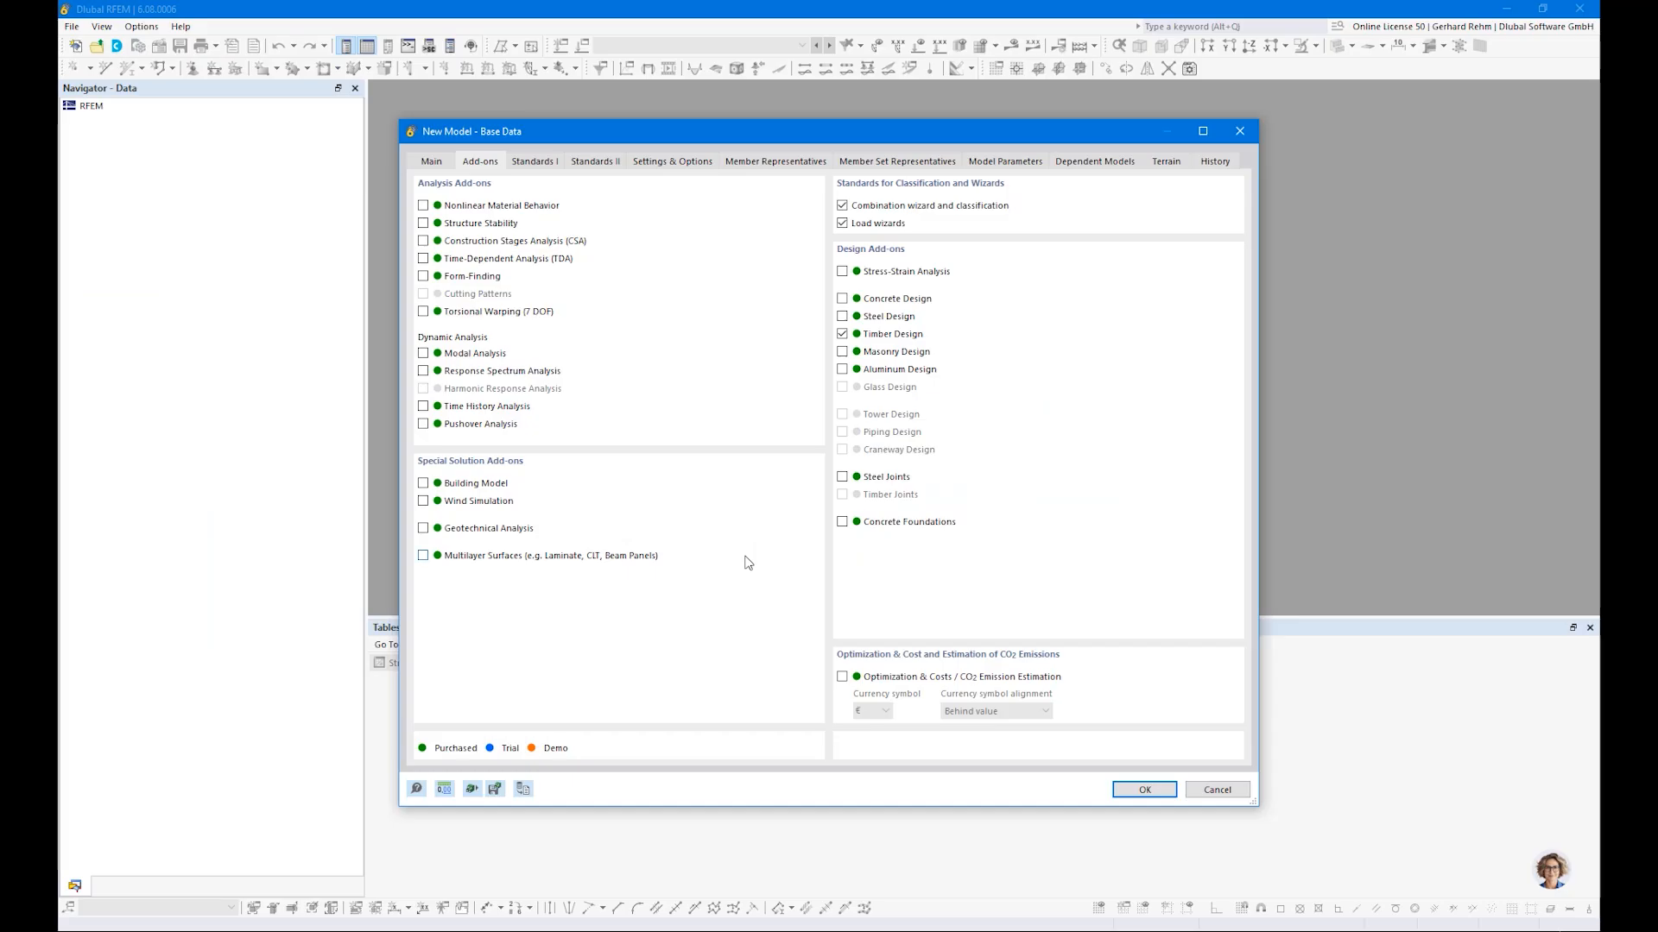
left_click(842, 225)
Set the load combination standard to EN 1990 | Timber with annex CEN 2010-04, keeping timber design on EN 1995 with CEN 2014-05
left_click(531, 163)
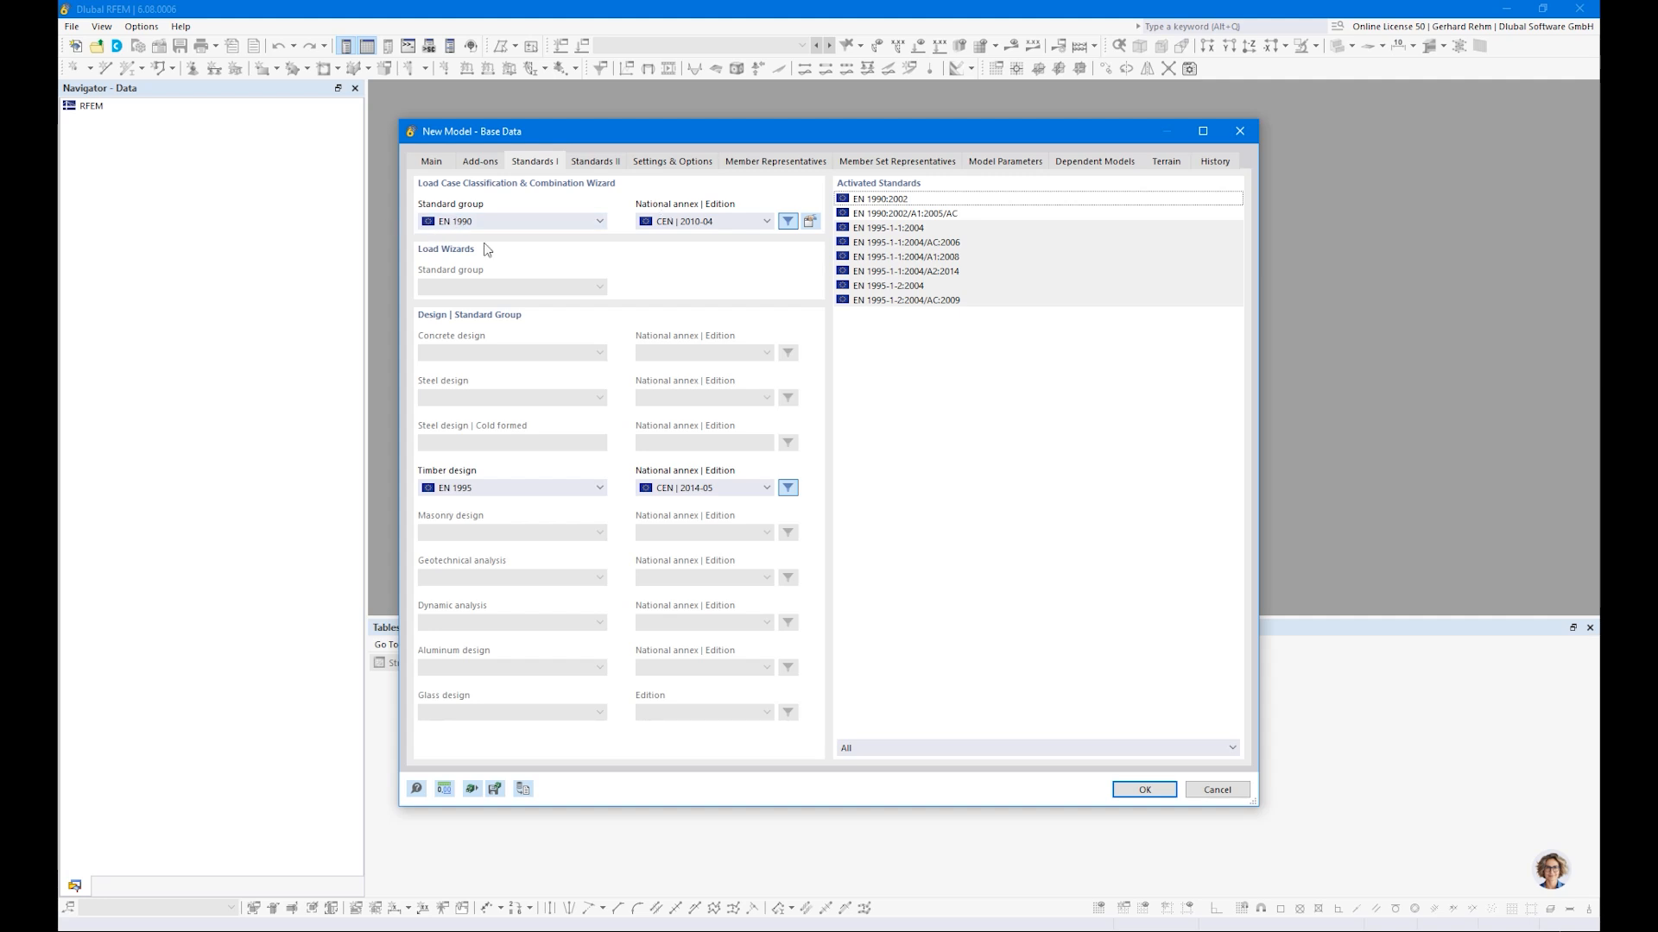
left_click(463, 223)
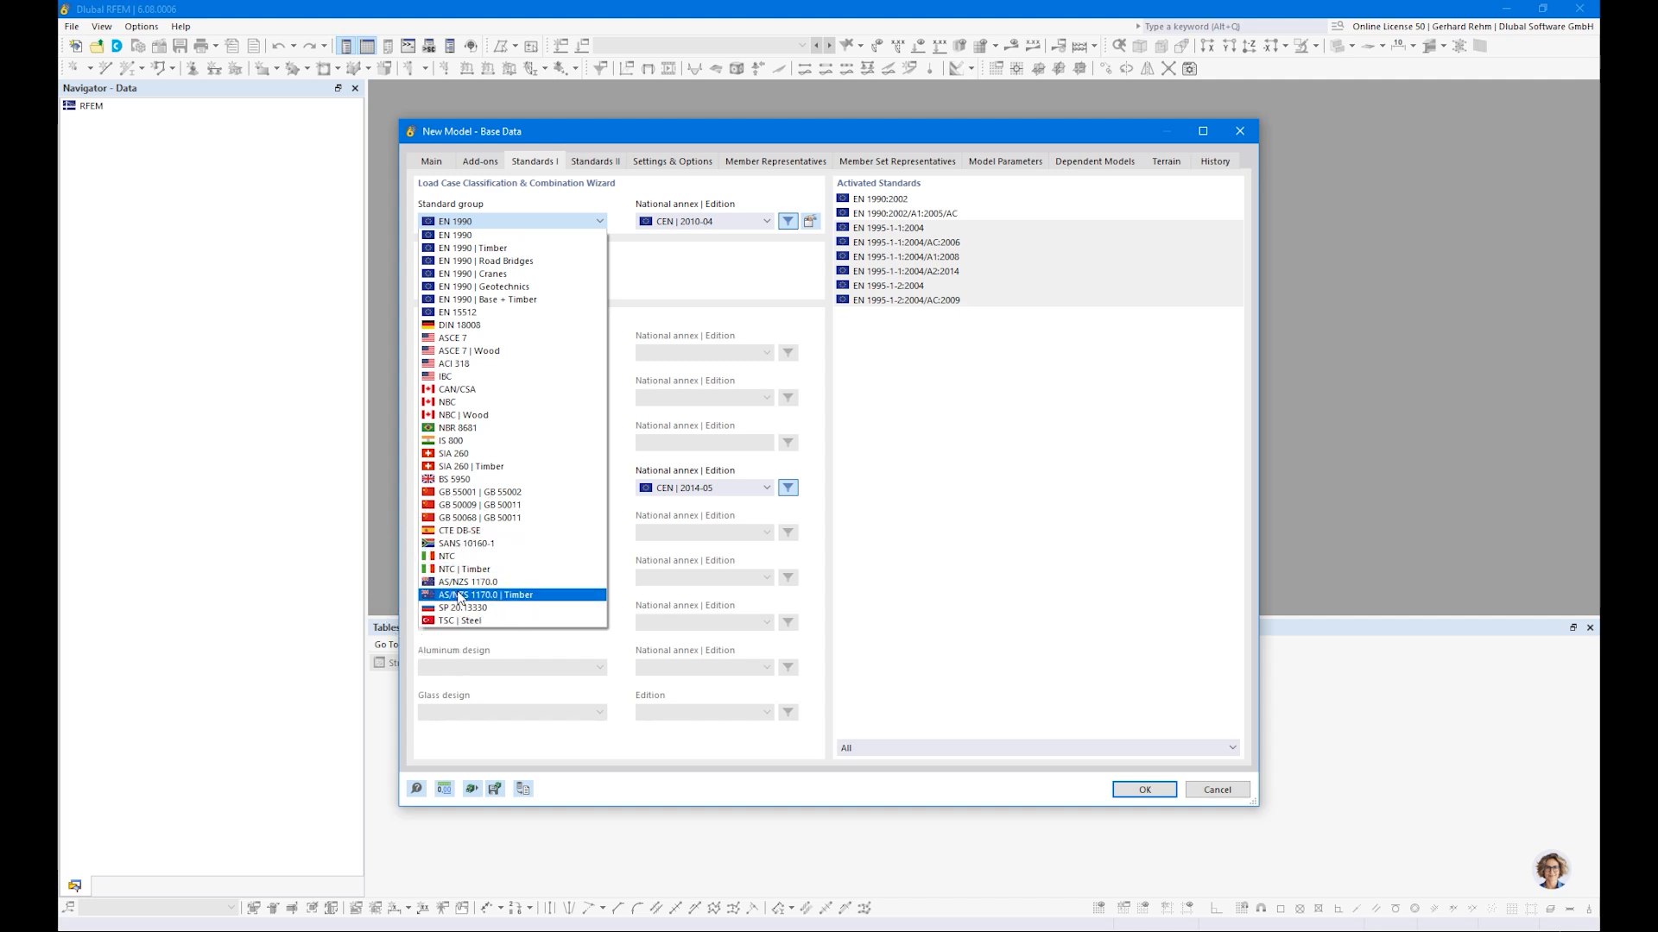
left_click(479, 248)
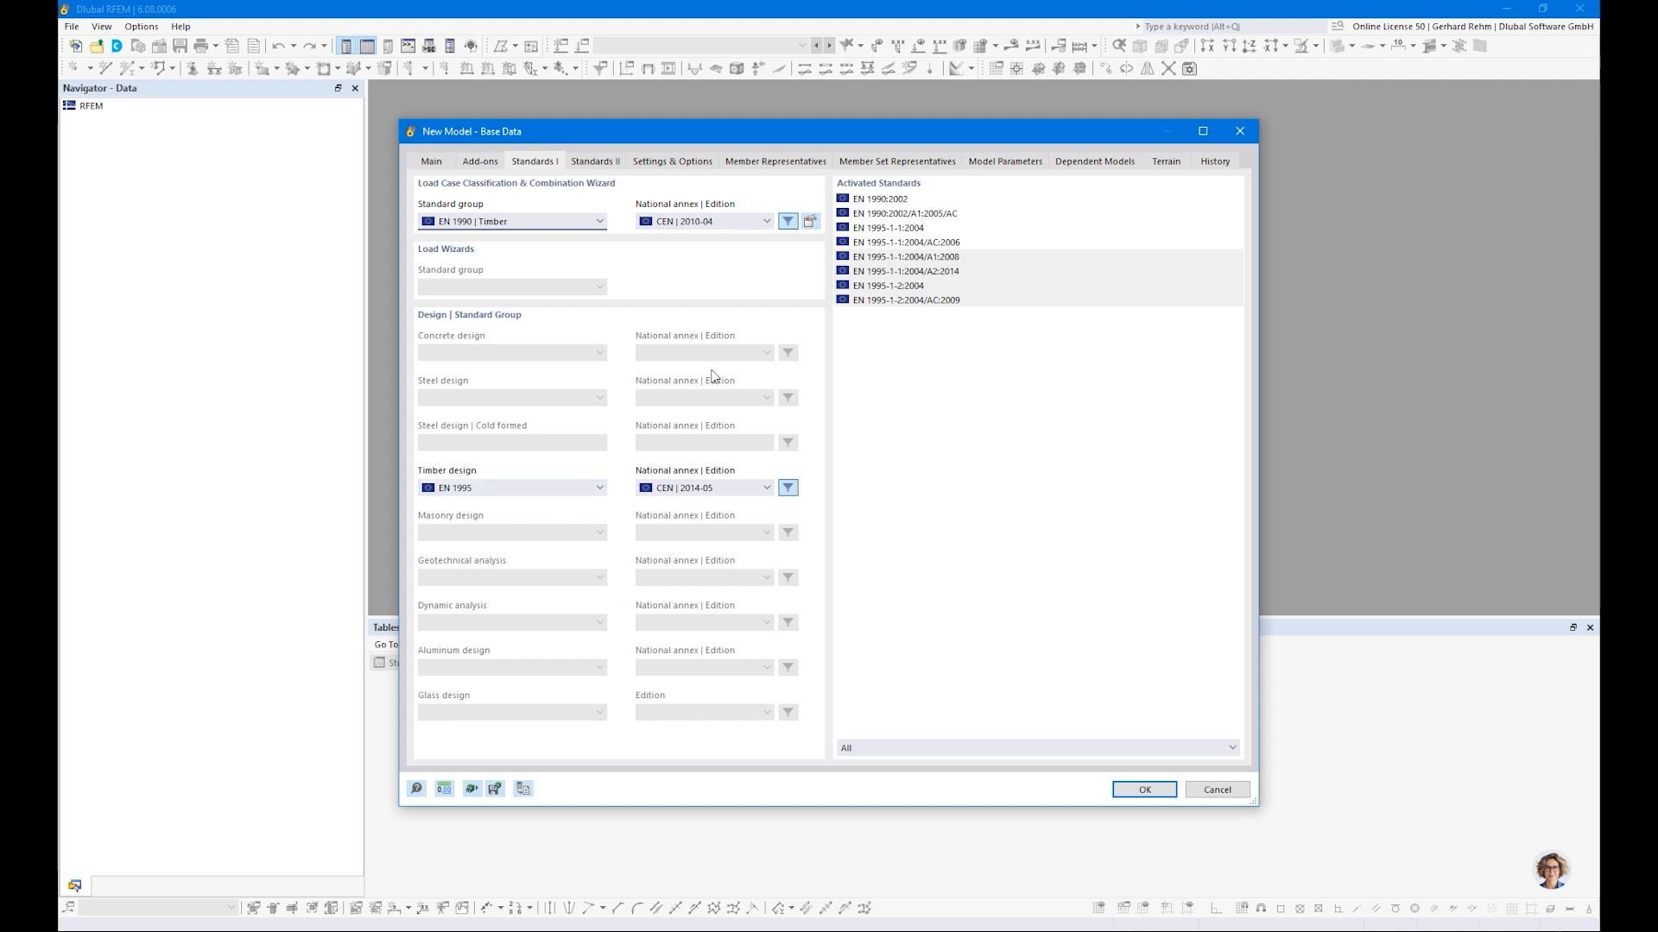
left_click(677, 223)
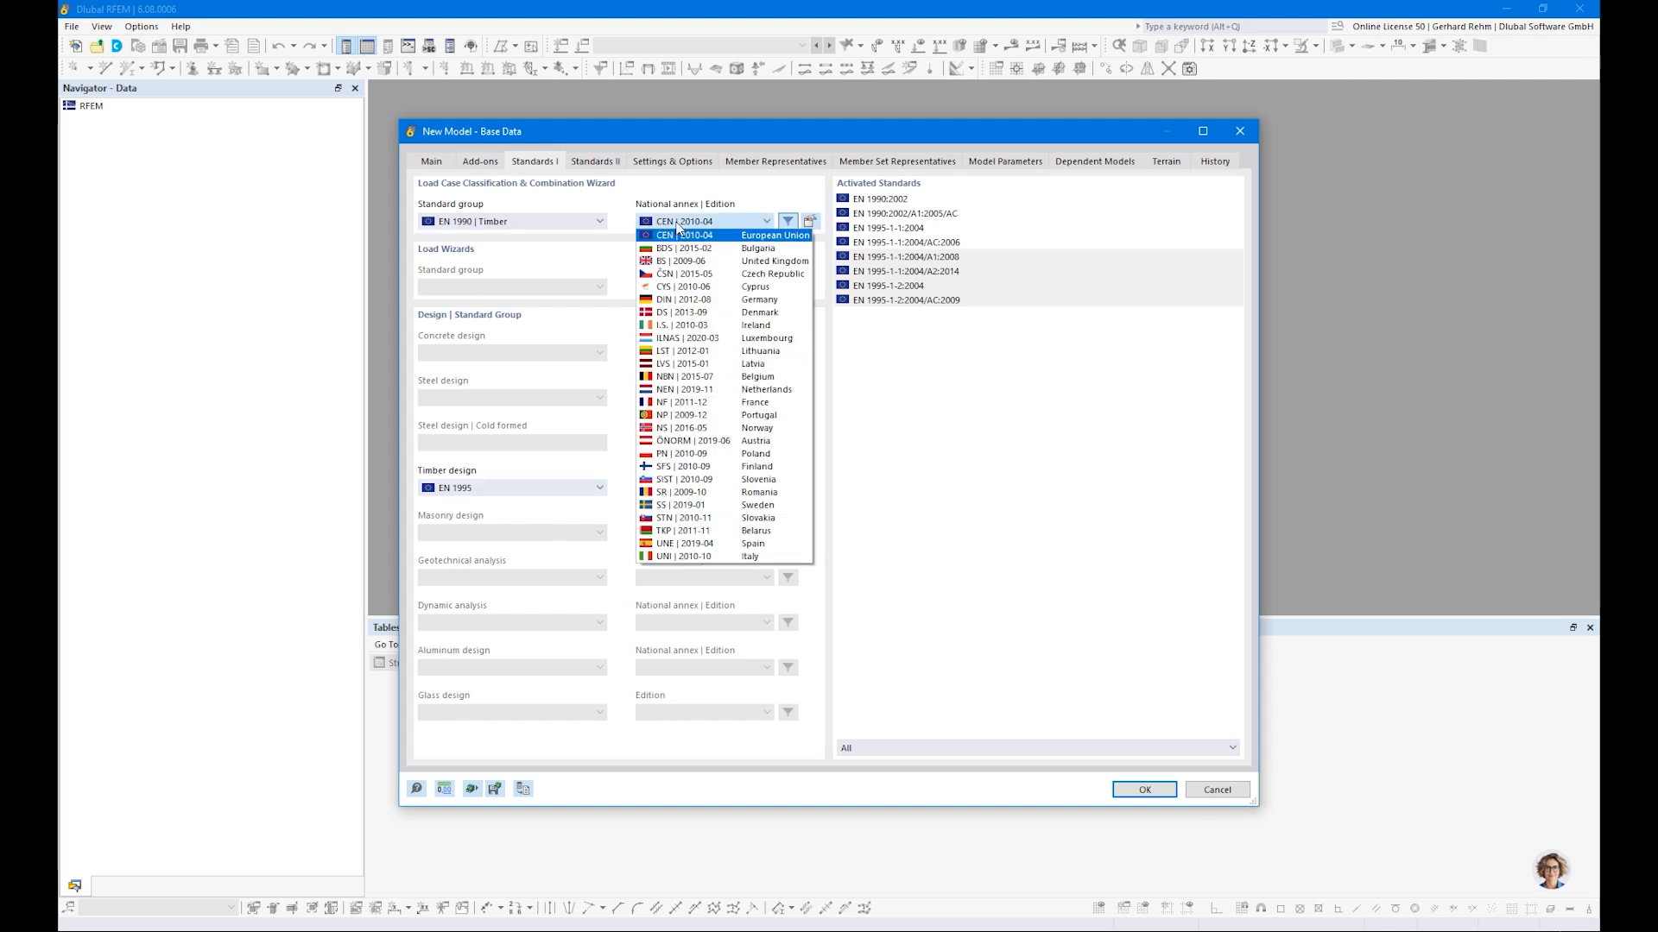
left_click(706, 221)
left_click(686, 488)
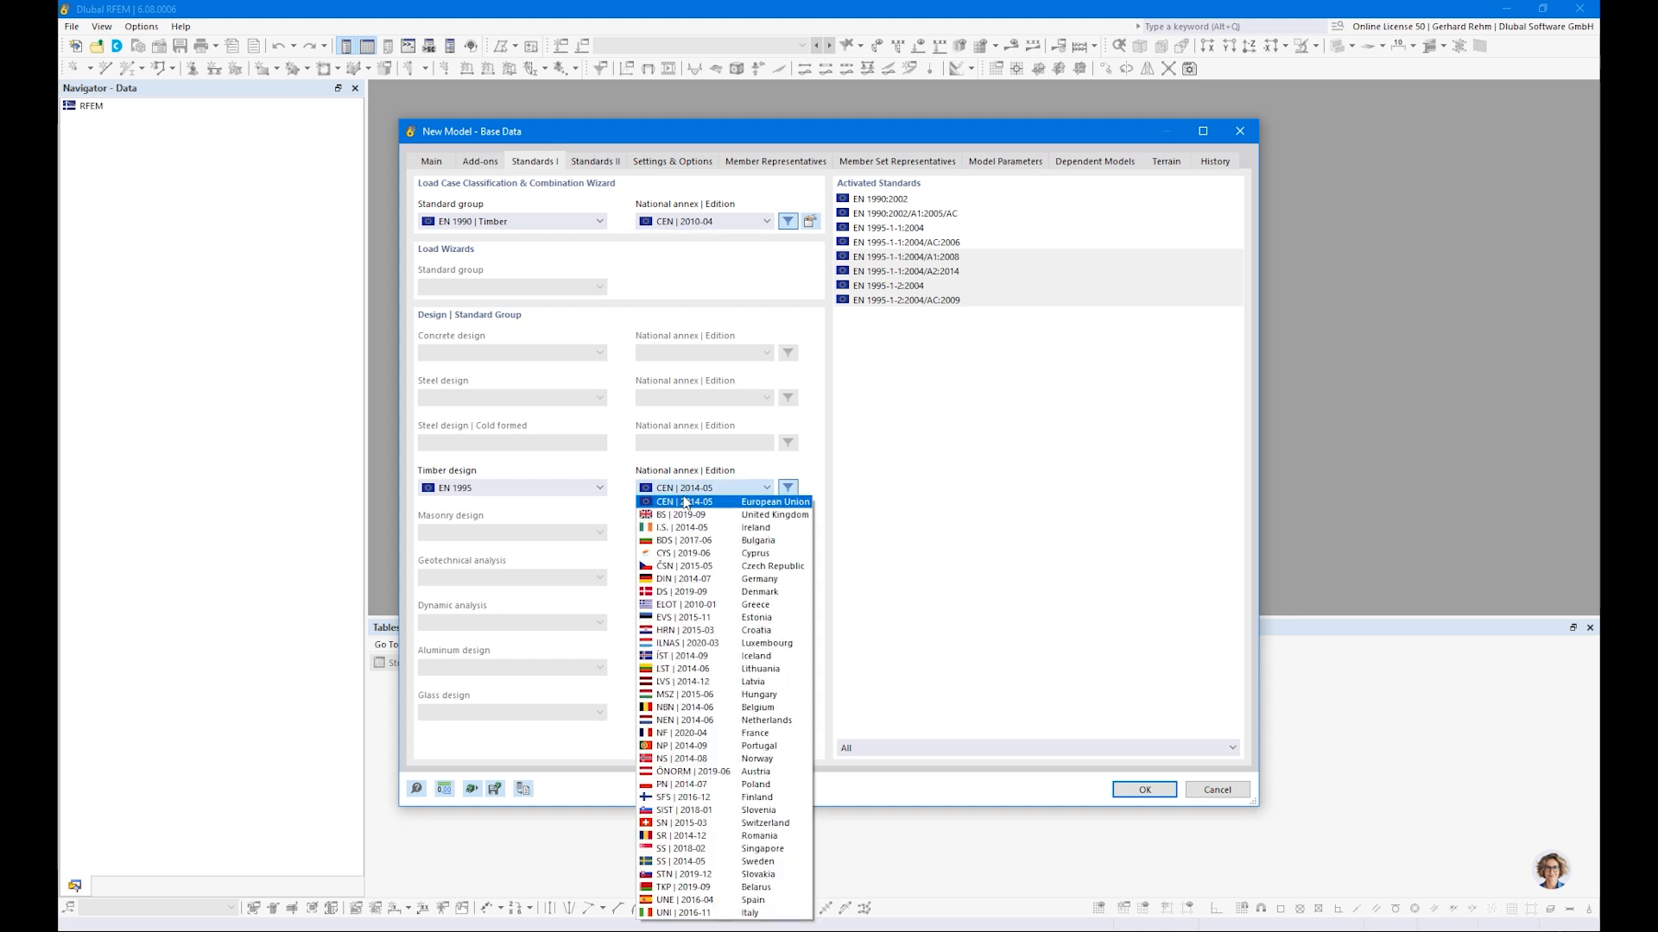
left_click(664, 493)
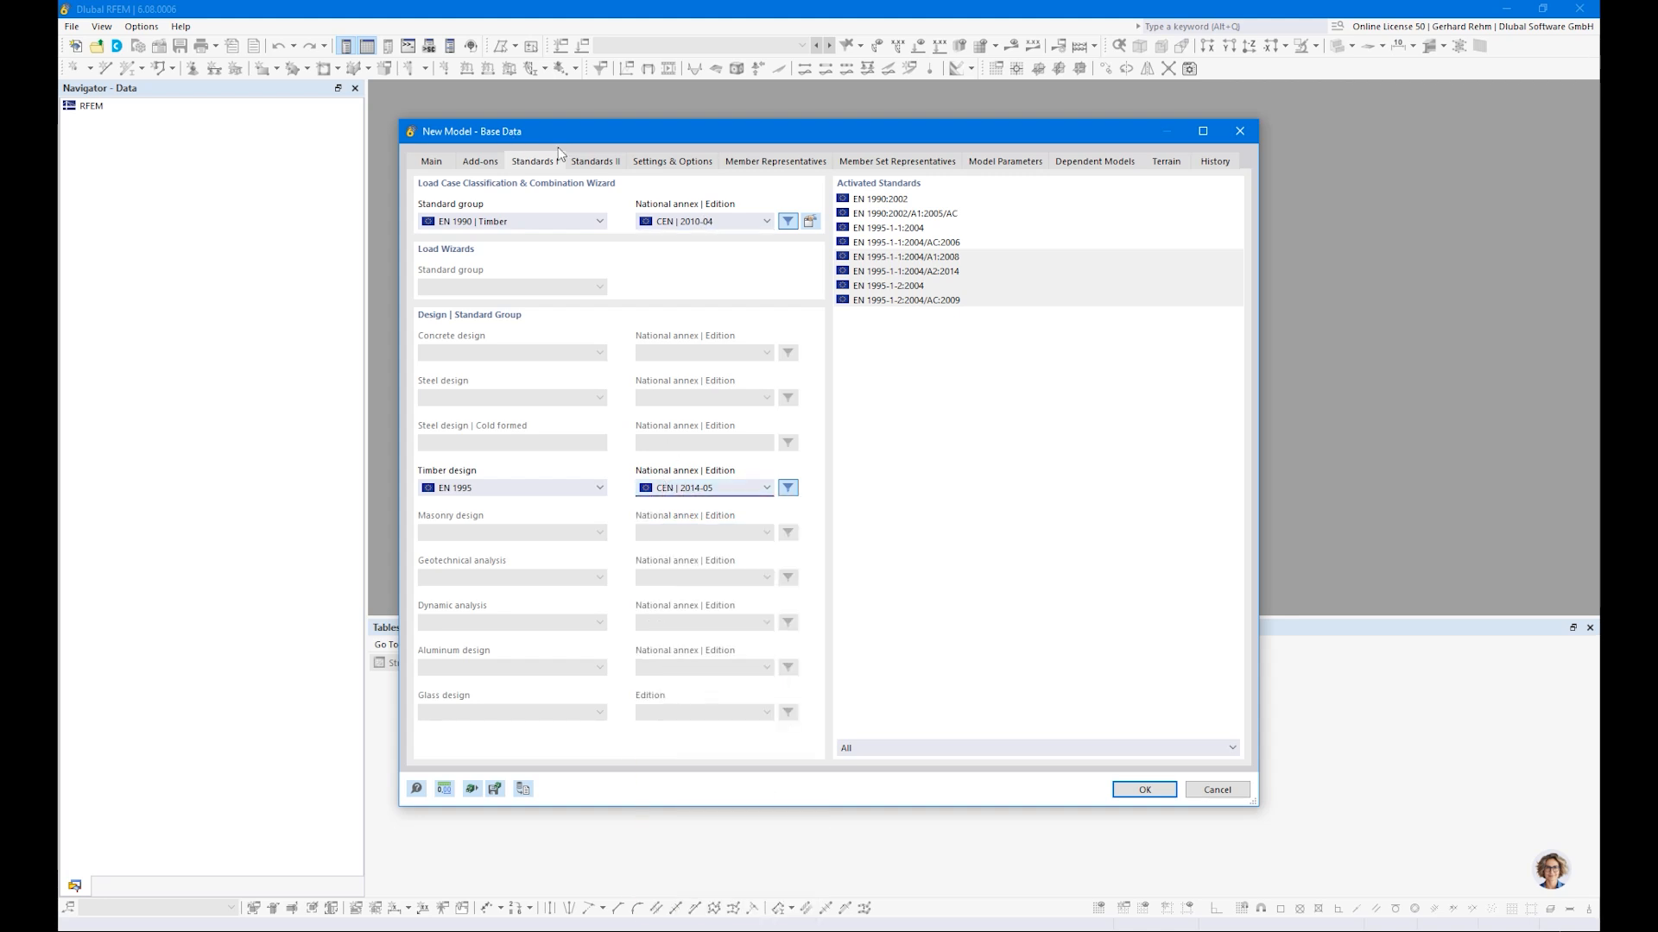
Deactivate member representatives and member set representatives, and create the model with these base data
left_click(678, 163)
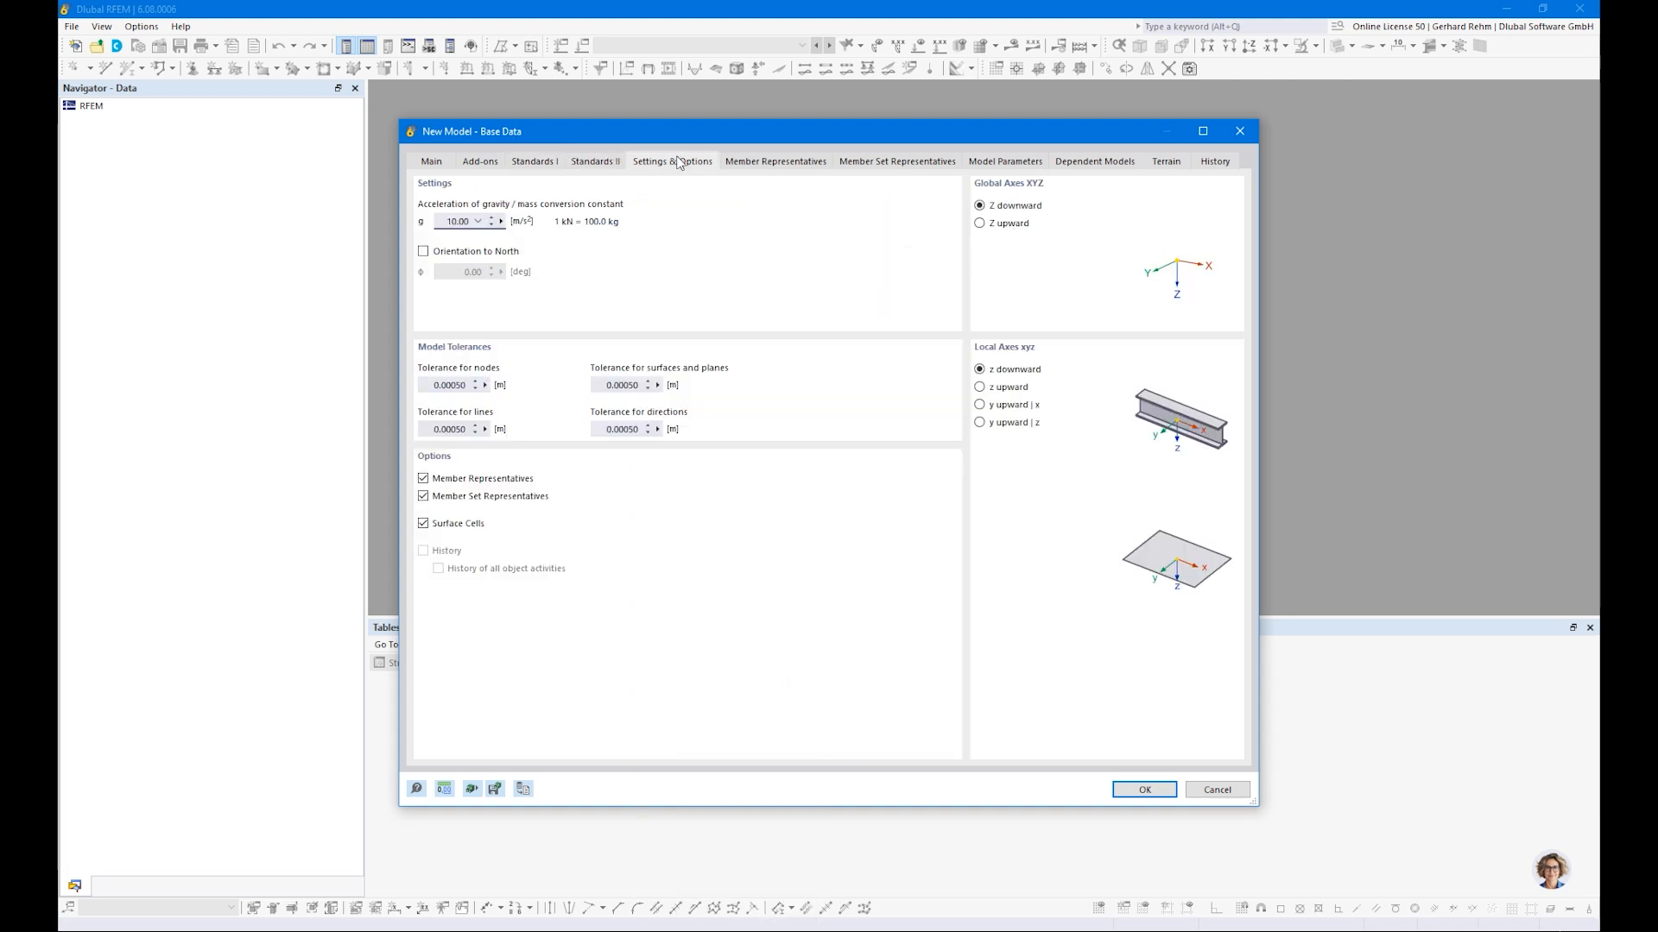
left_click(423, 479)
left_click(423, 496)
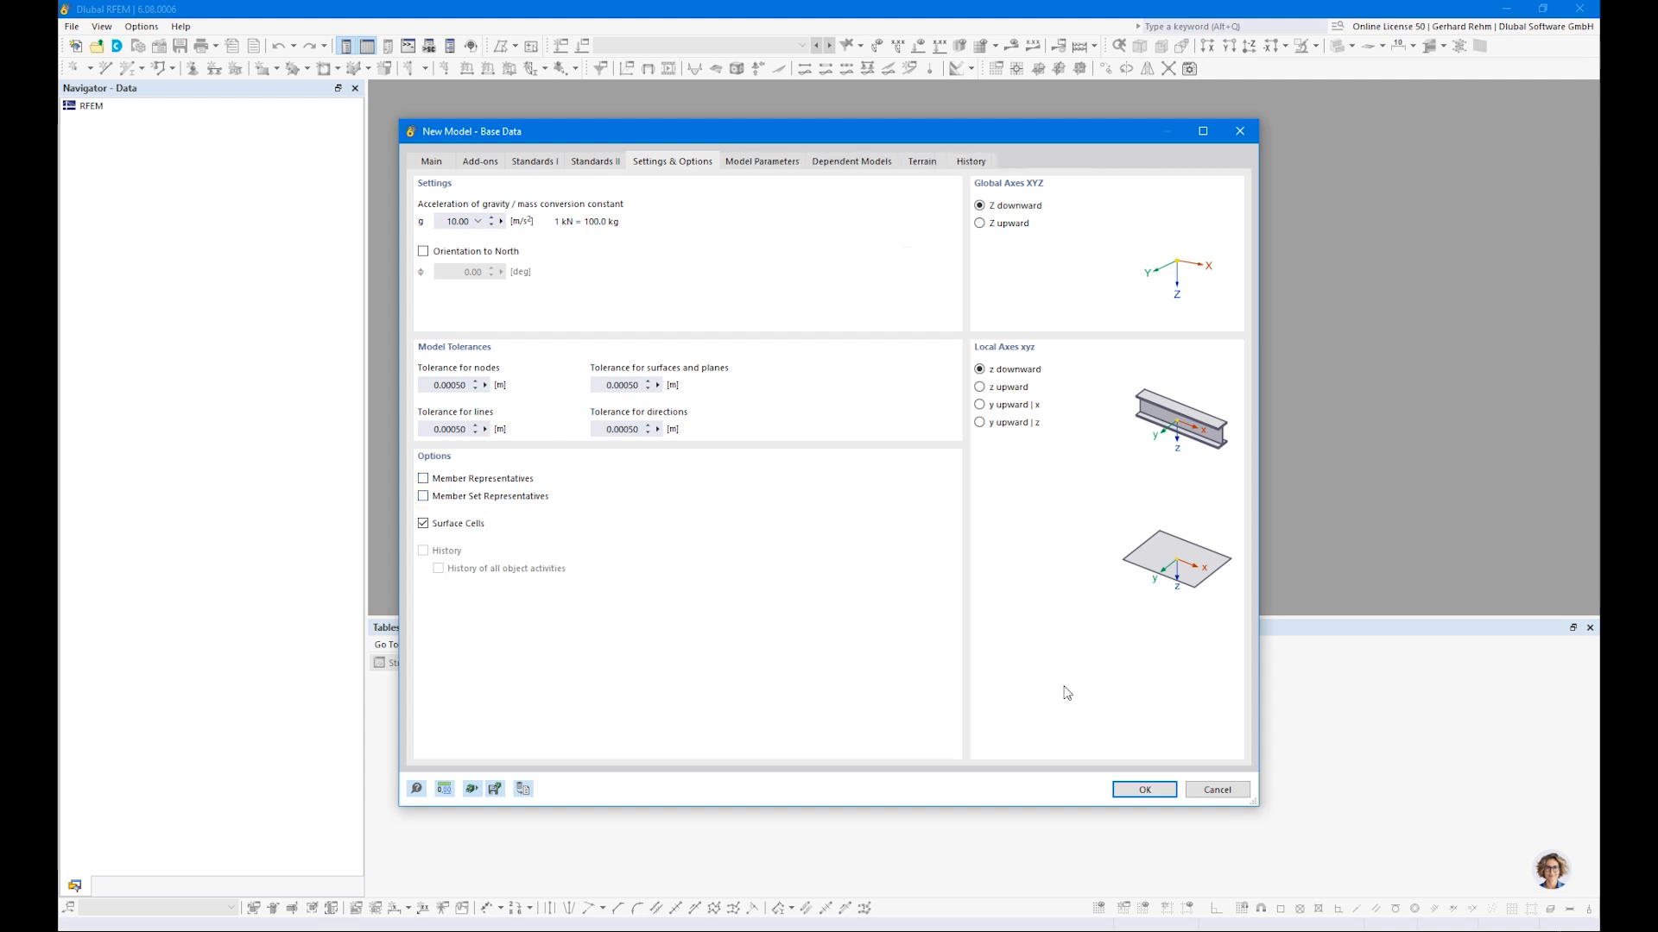
left_click(1147, 789)
left_click(893, 559)
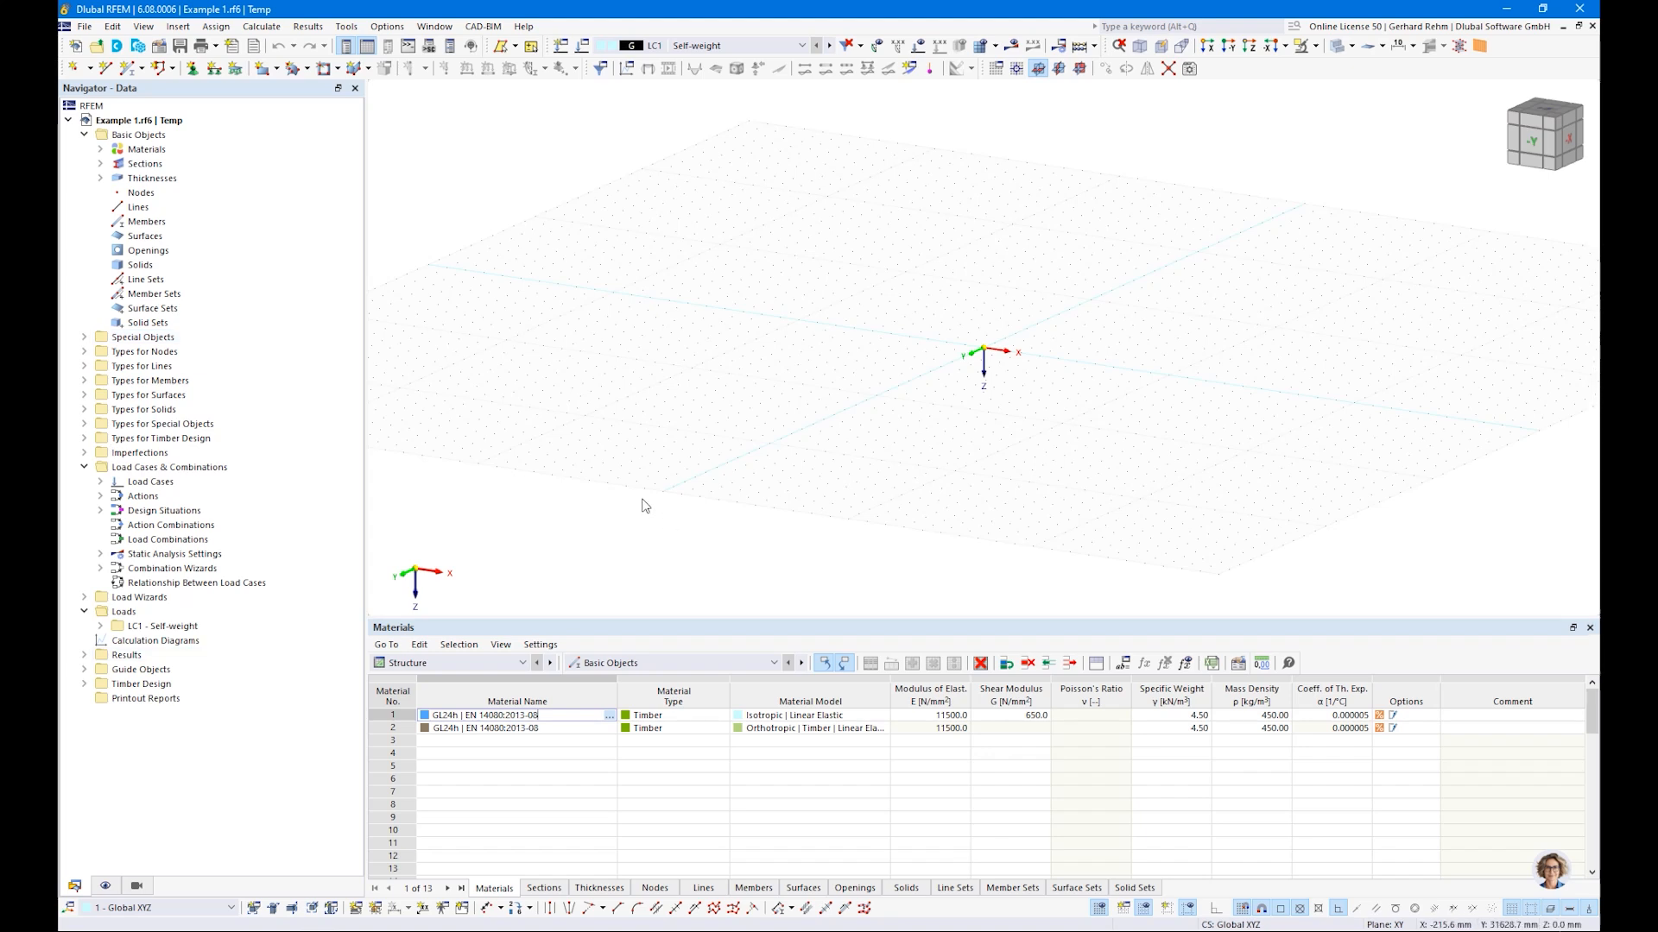
middle_click_drag(815, 388, 708, 476)
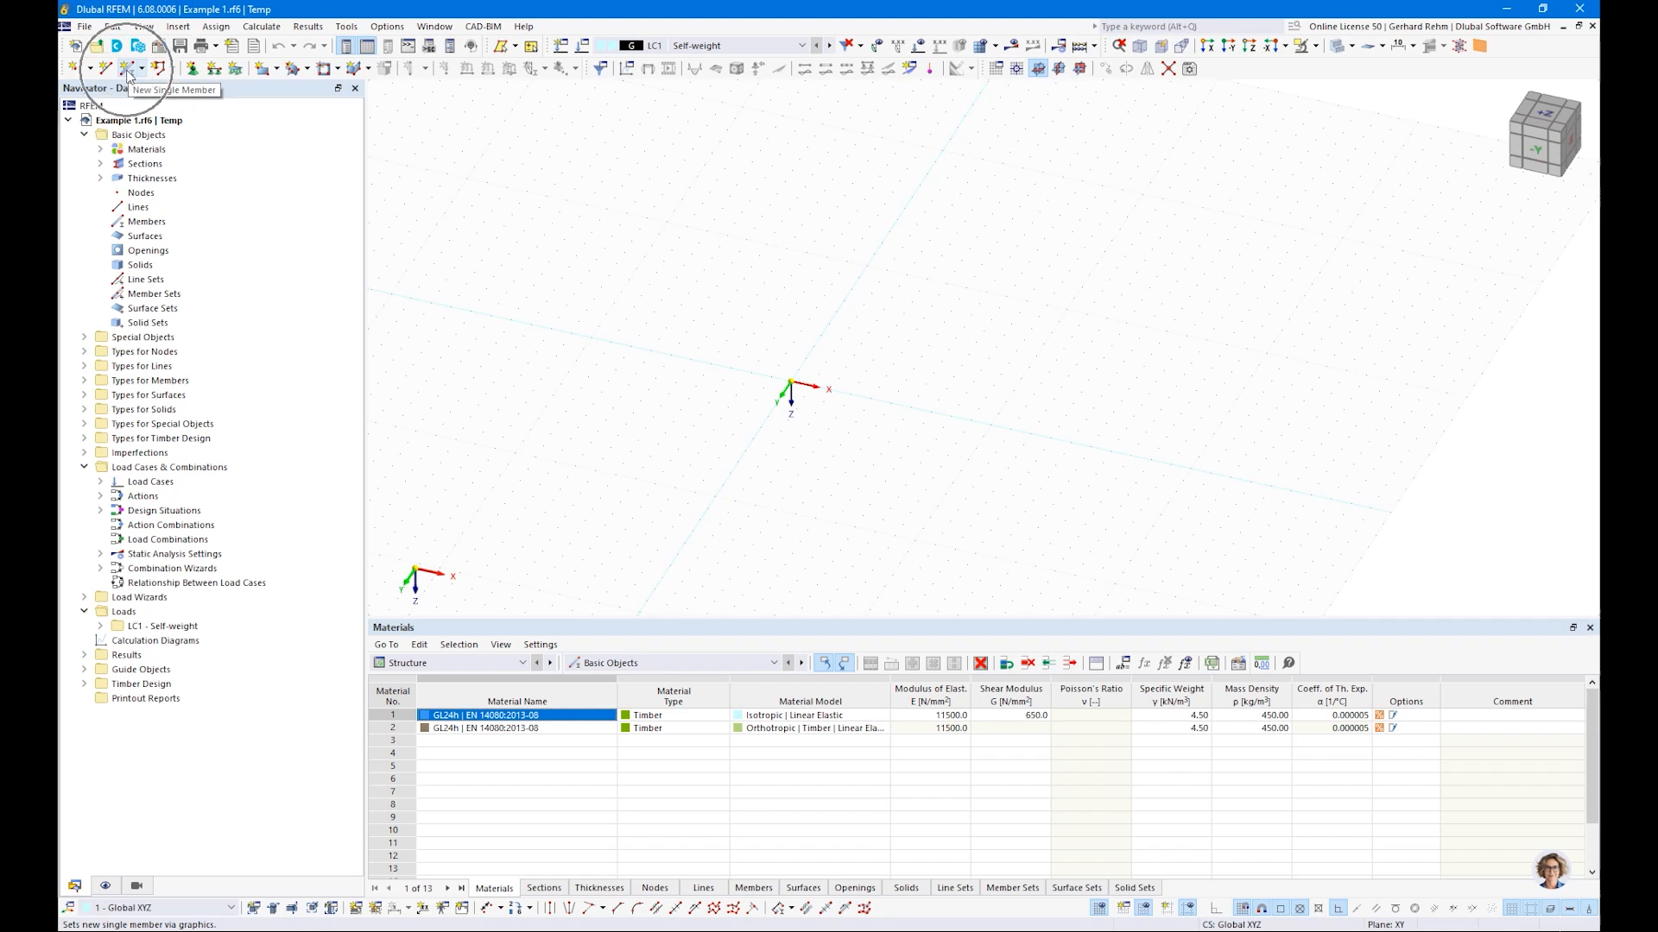
left_click(128, 74)
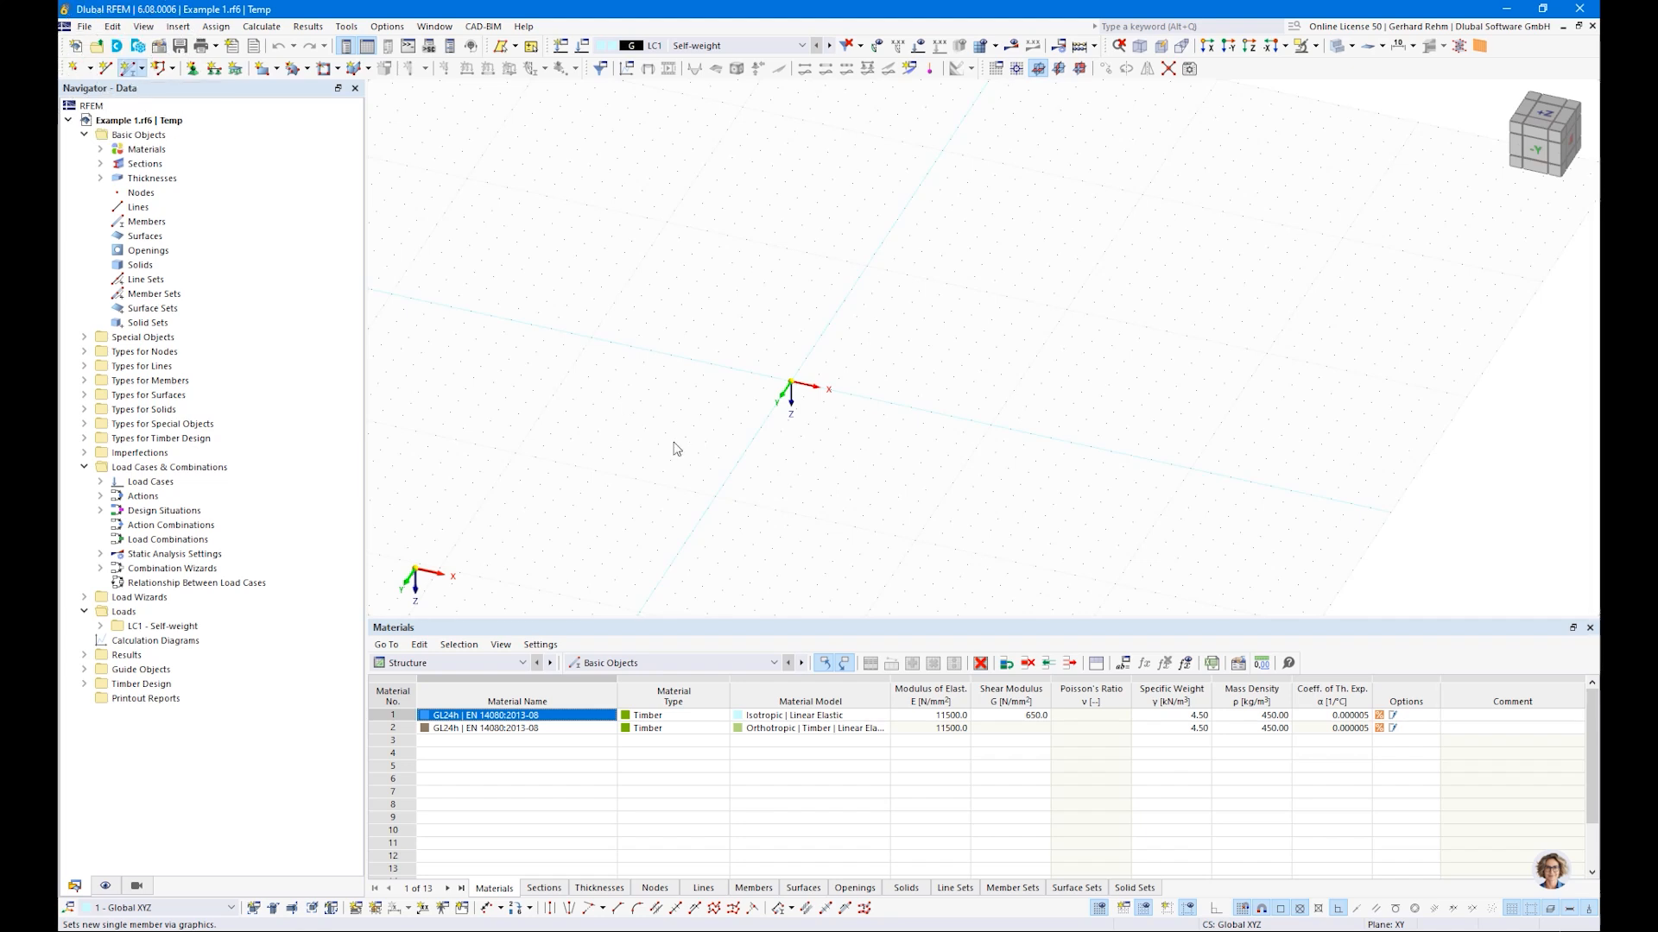
left_click(427, 212)
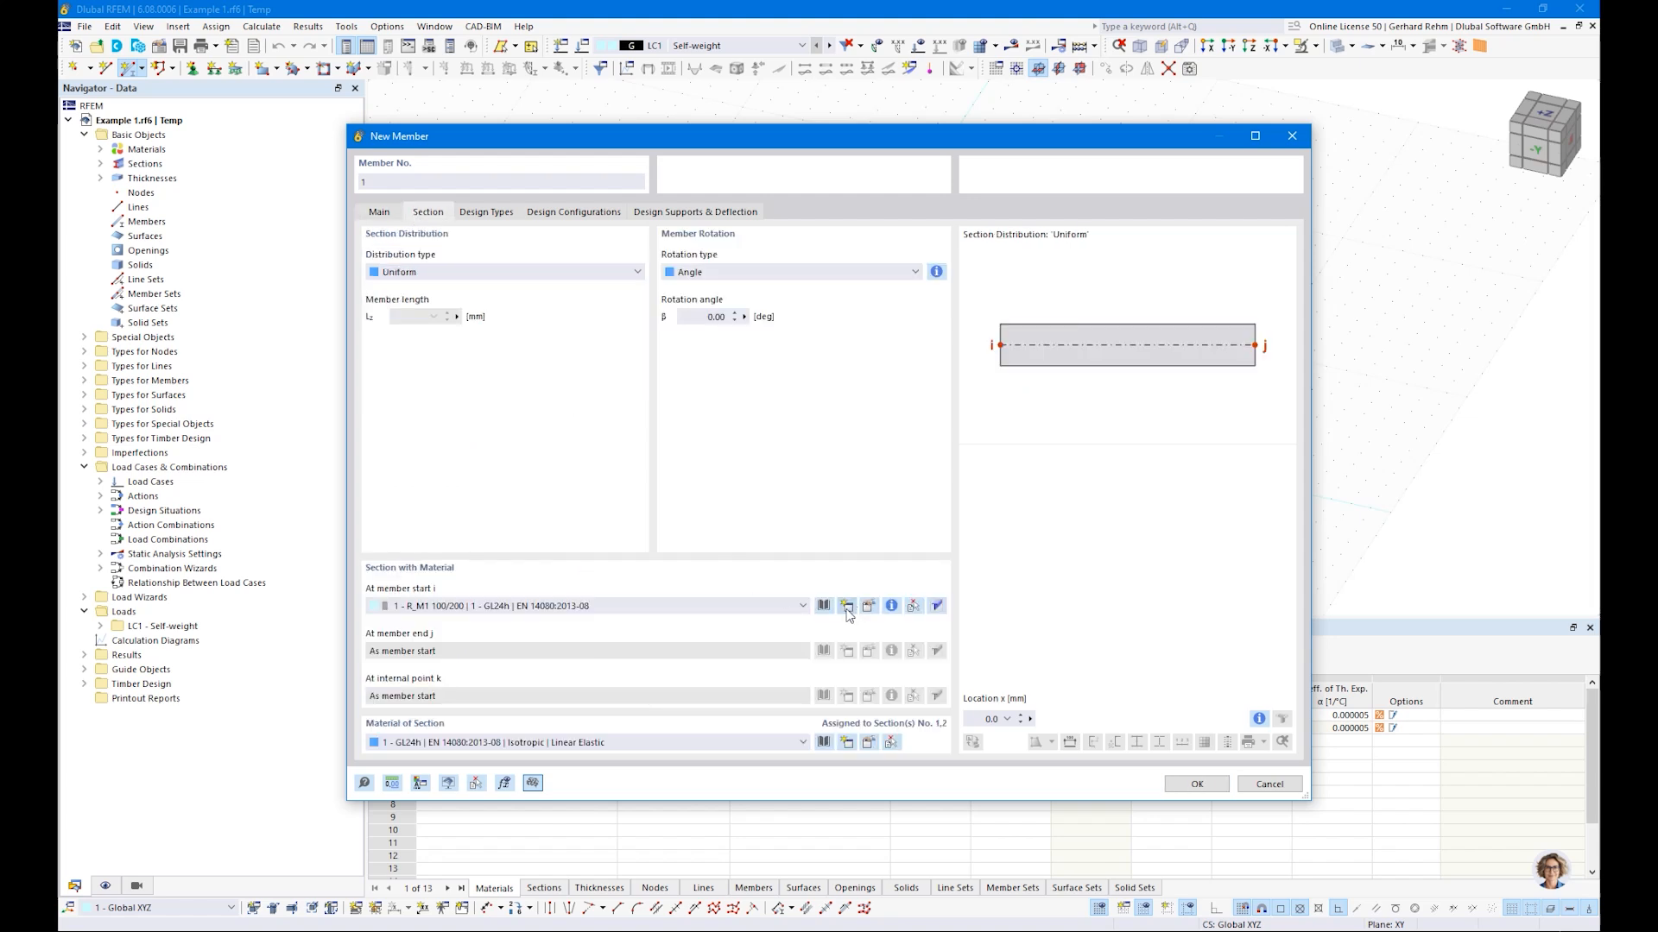
key("Escape")
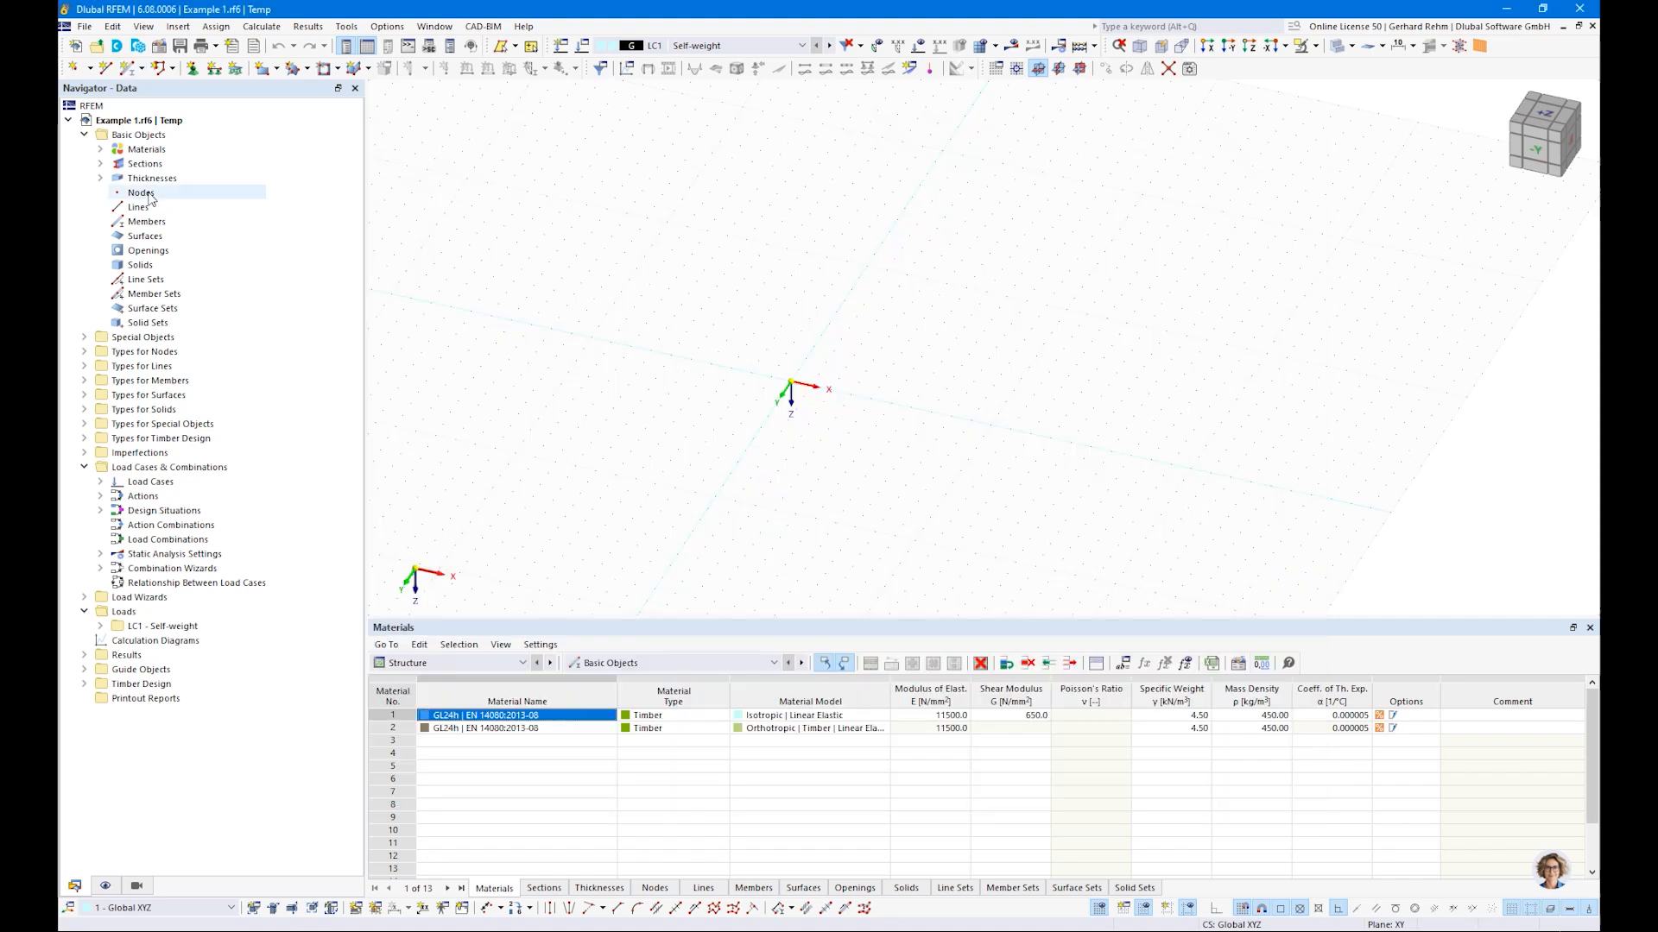
Delete all predefined thicknesses and all predefined sections from the model
right_click(152, 178)
left_click(172, 245)
left_click(910, 545)
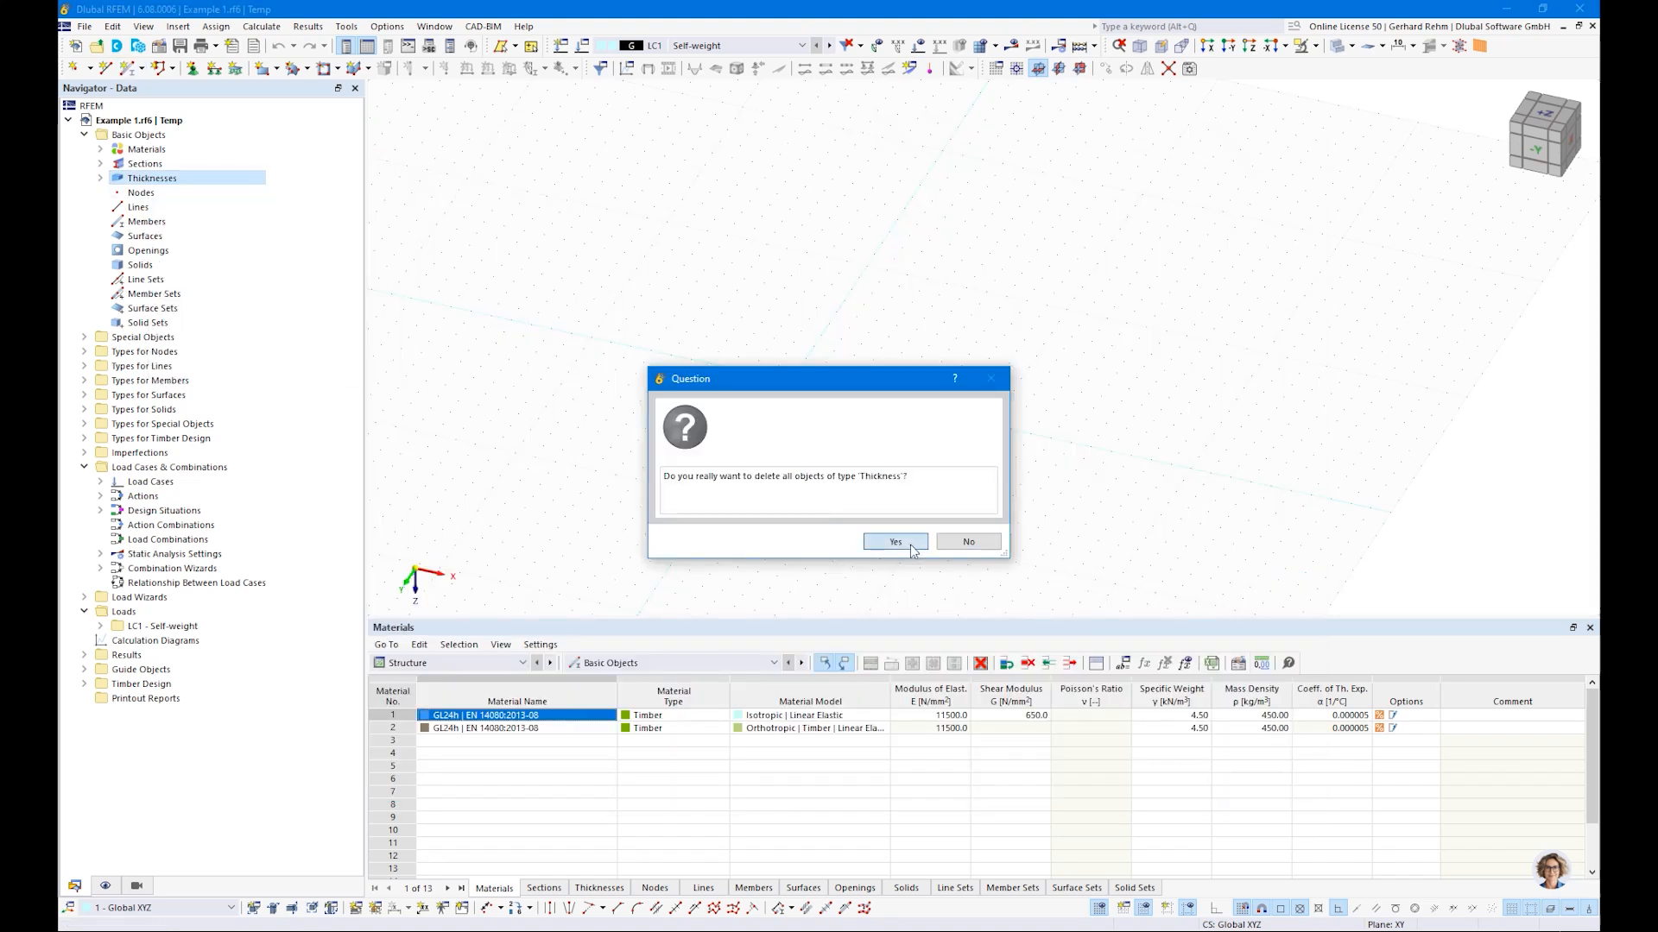
right_click(139, 162)
left_click(185, 229)
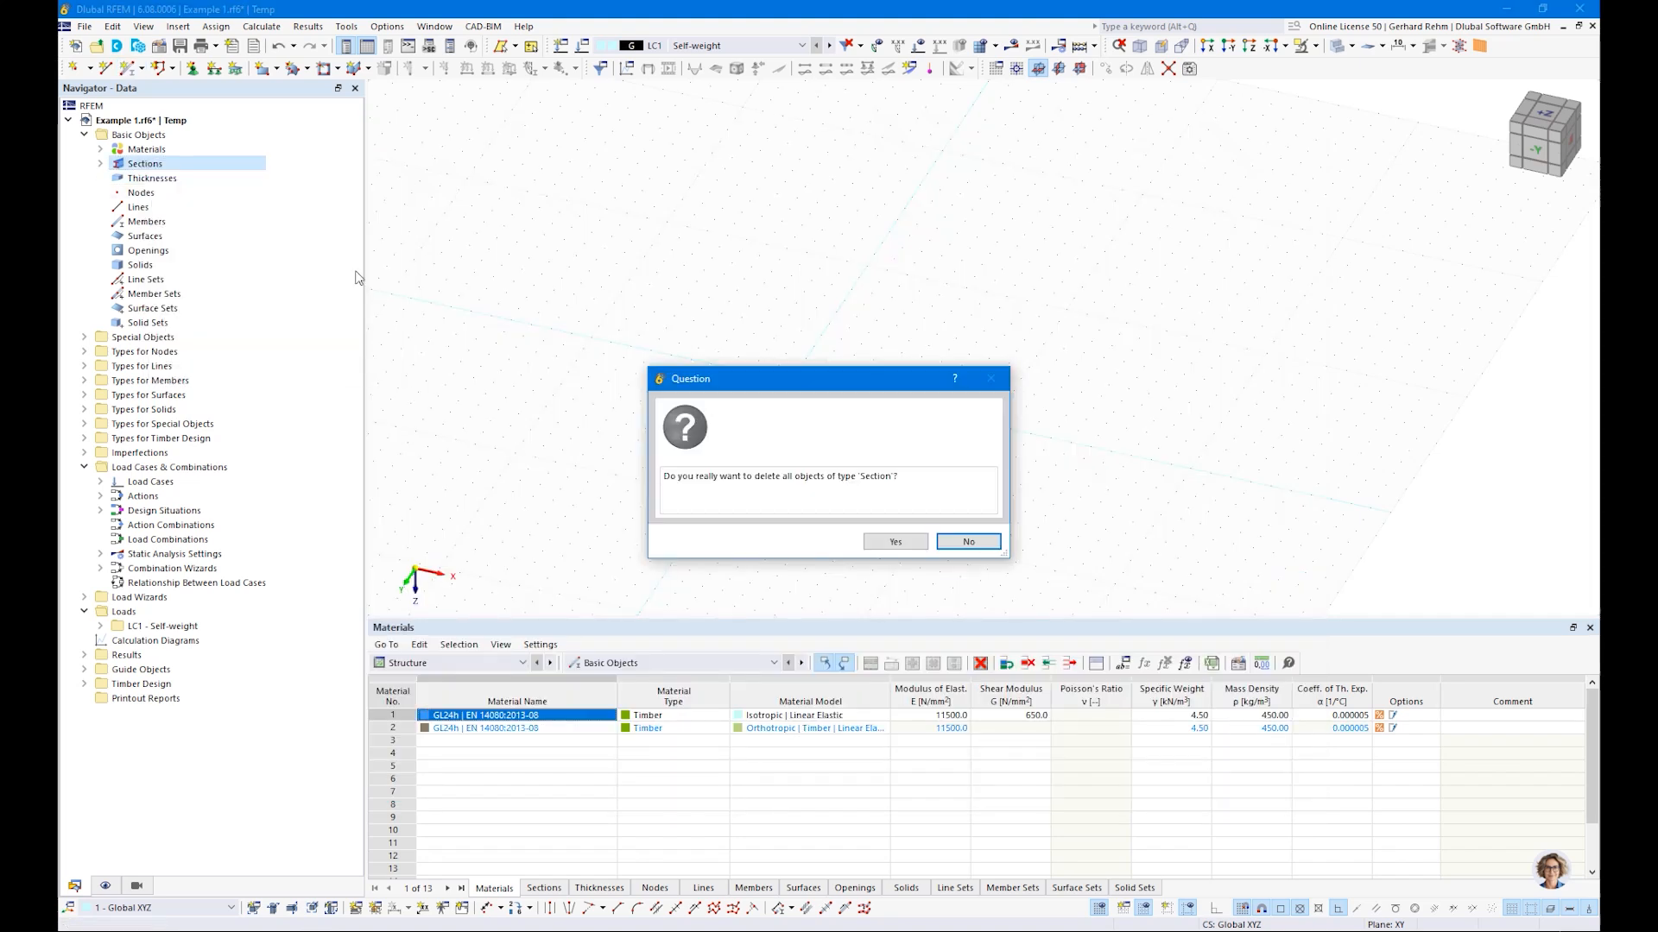
left_click(895, 542)
Delete all predefined materials from the model
right_click(144, 150)
left_click(216, 239)
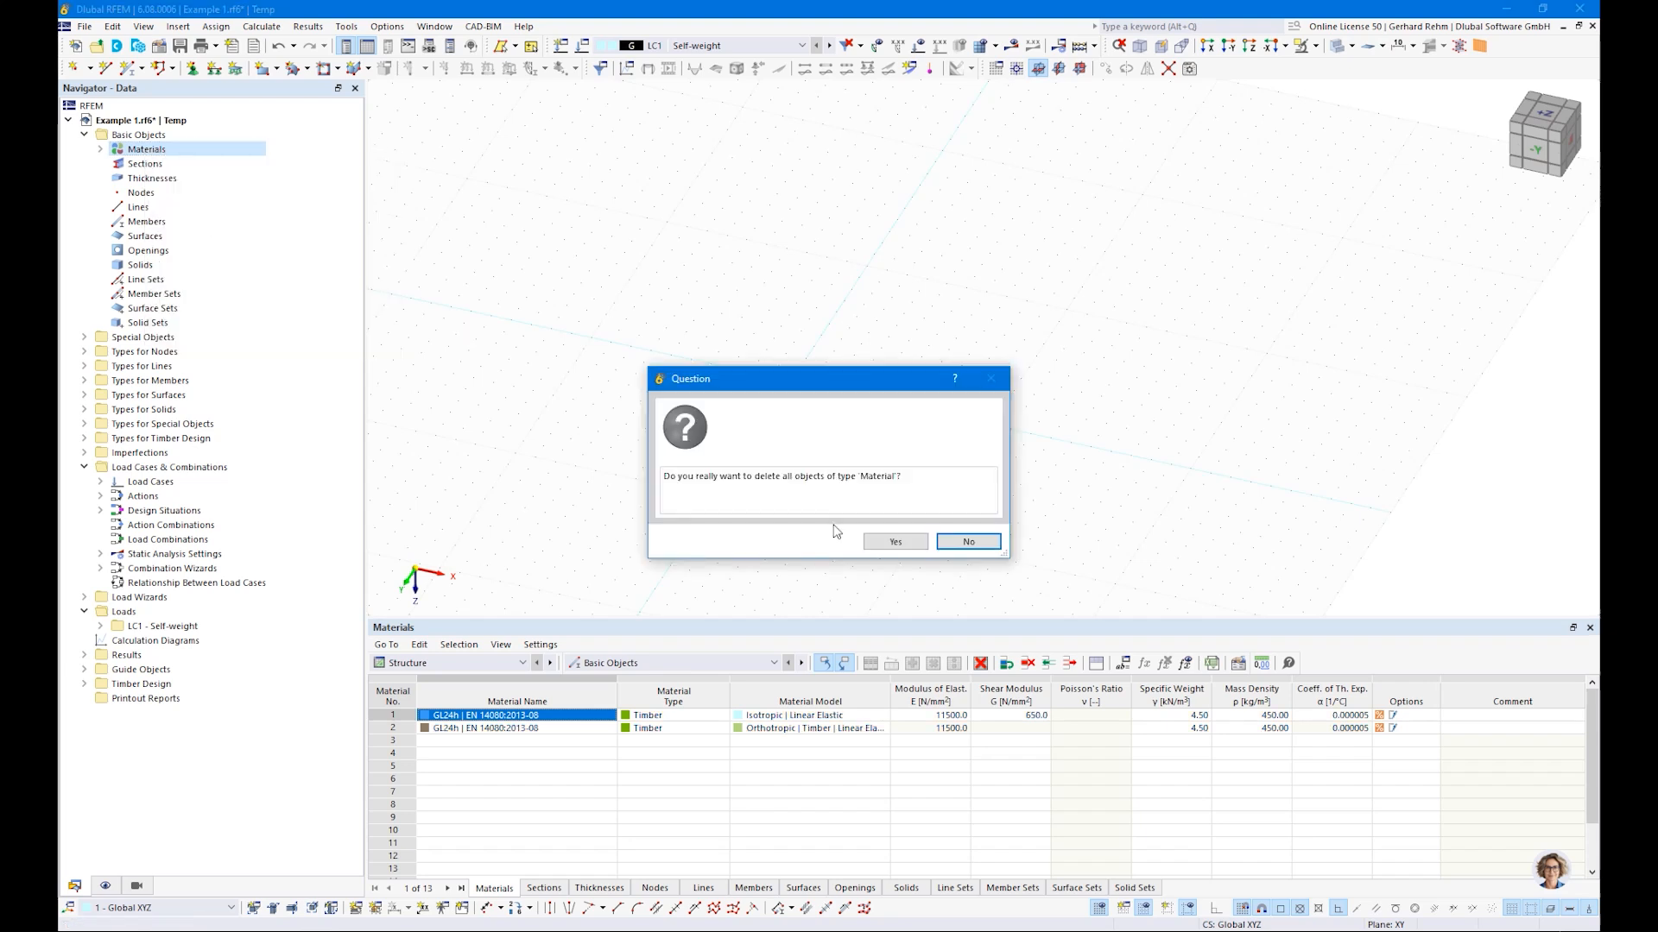
left_click(899, 544)
Start a new single member and choose a massive rectangular section for it from the section library
left_click(128, 68)
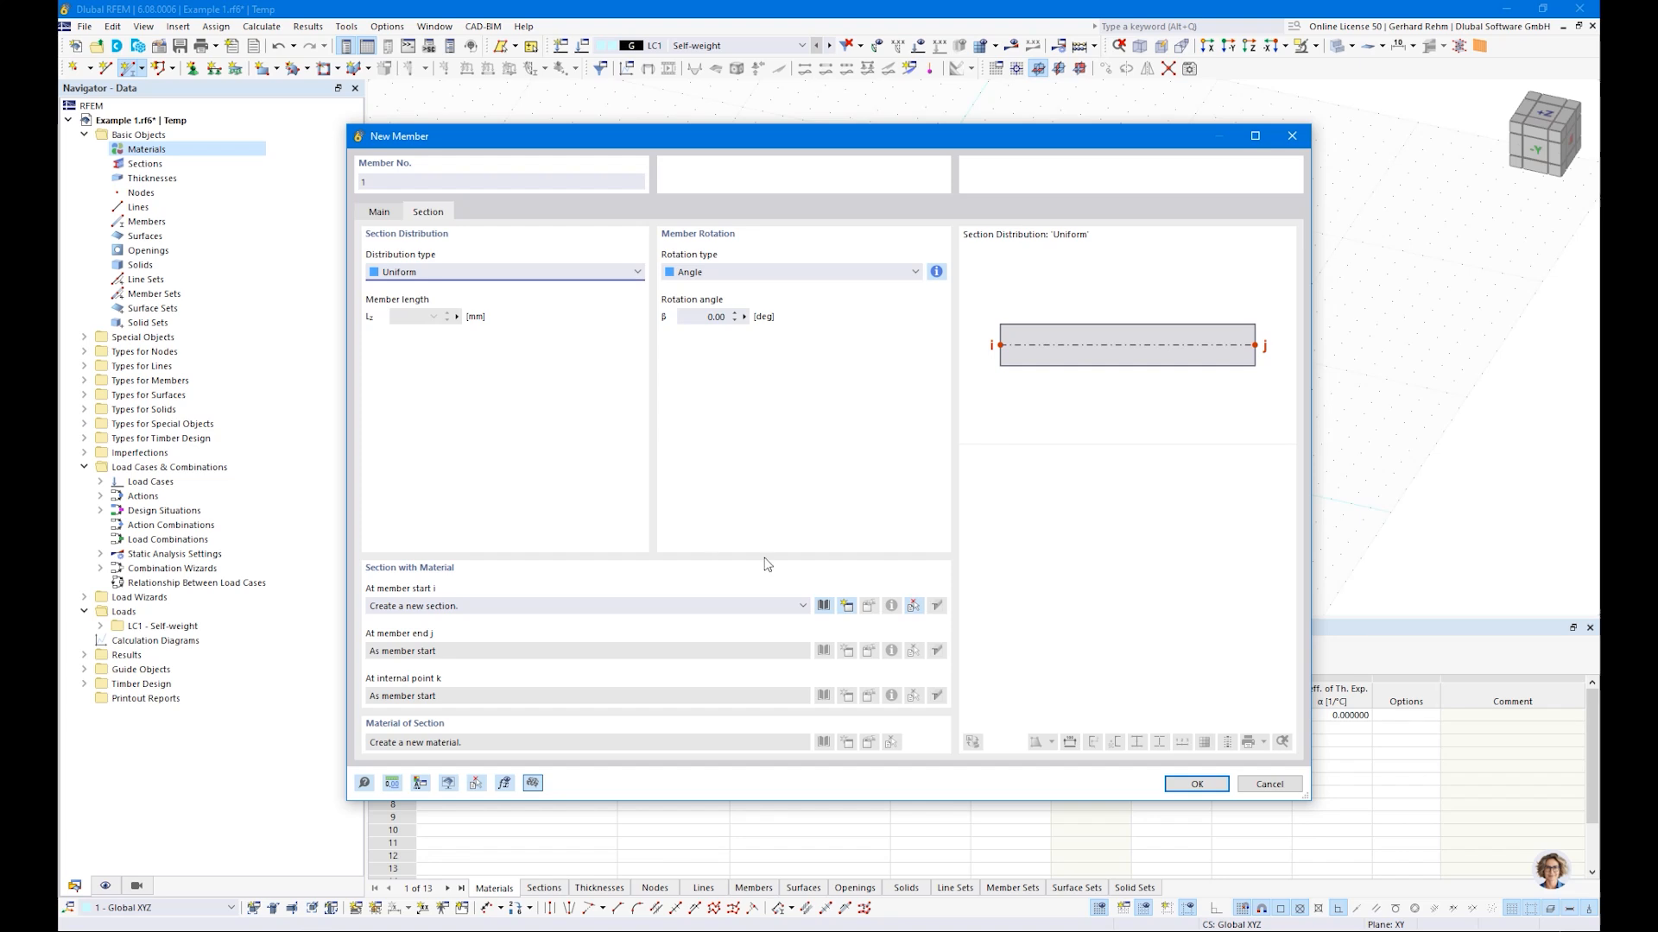
left_click(820, 606)
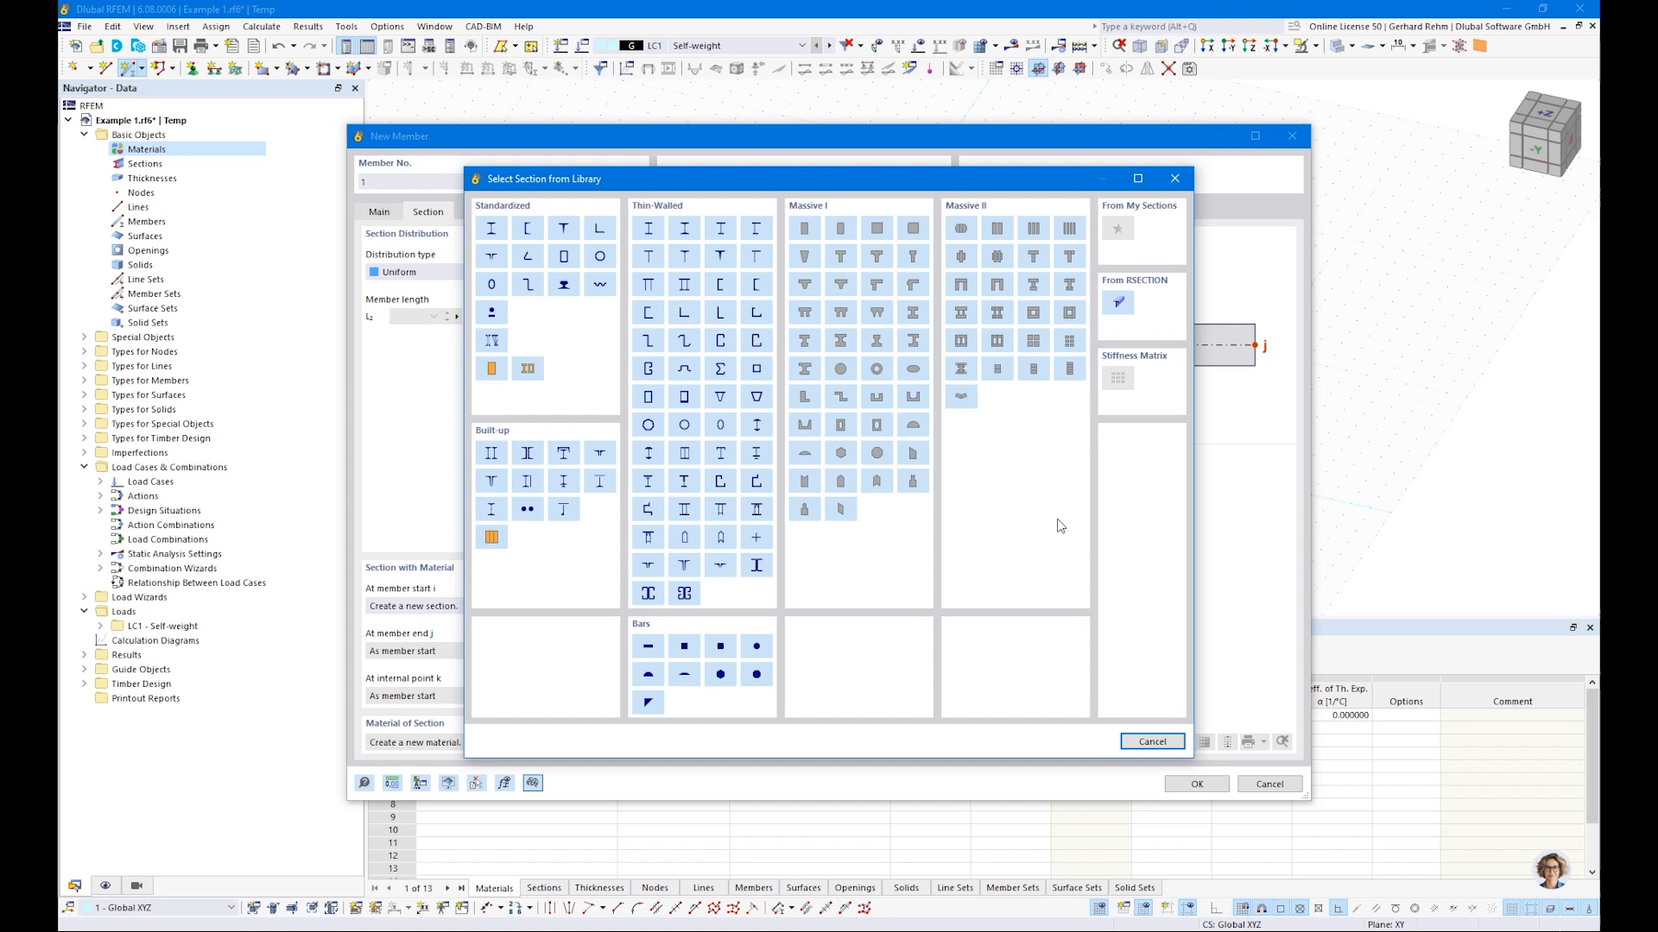
left_click(804, 233)
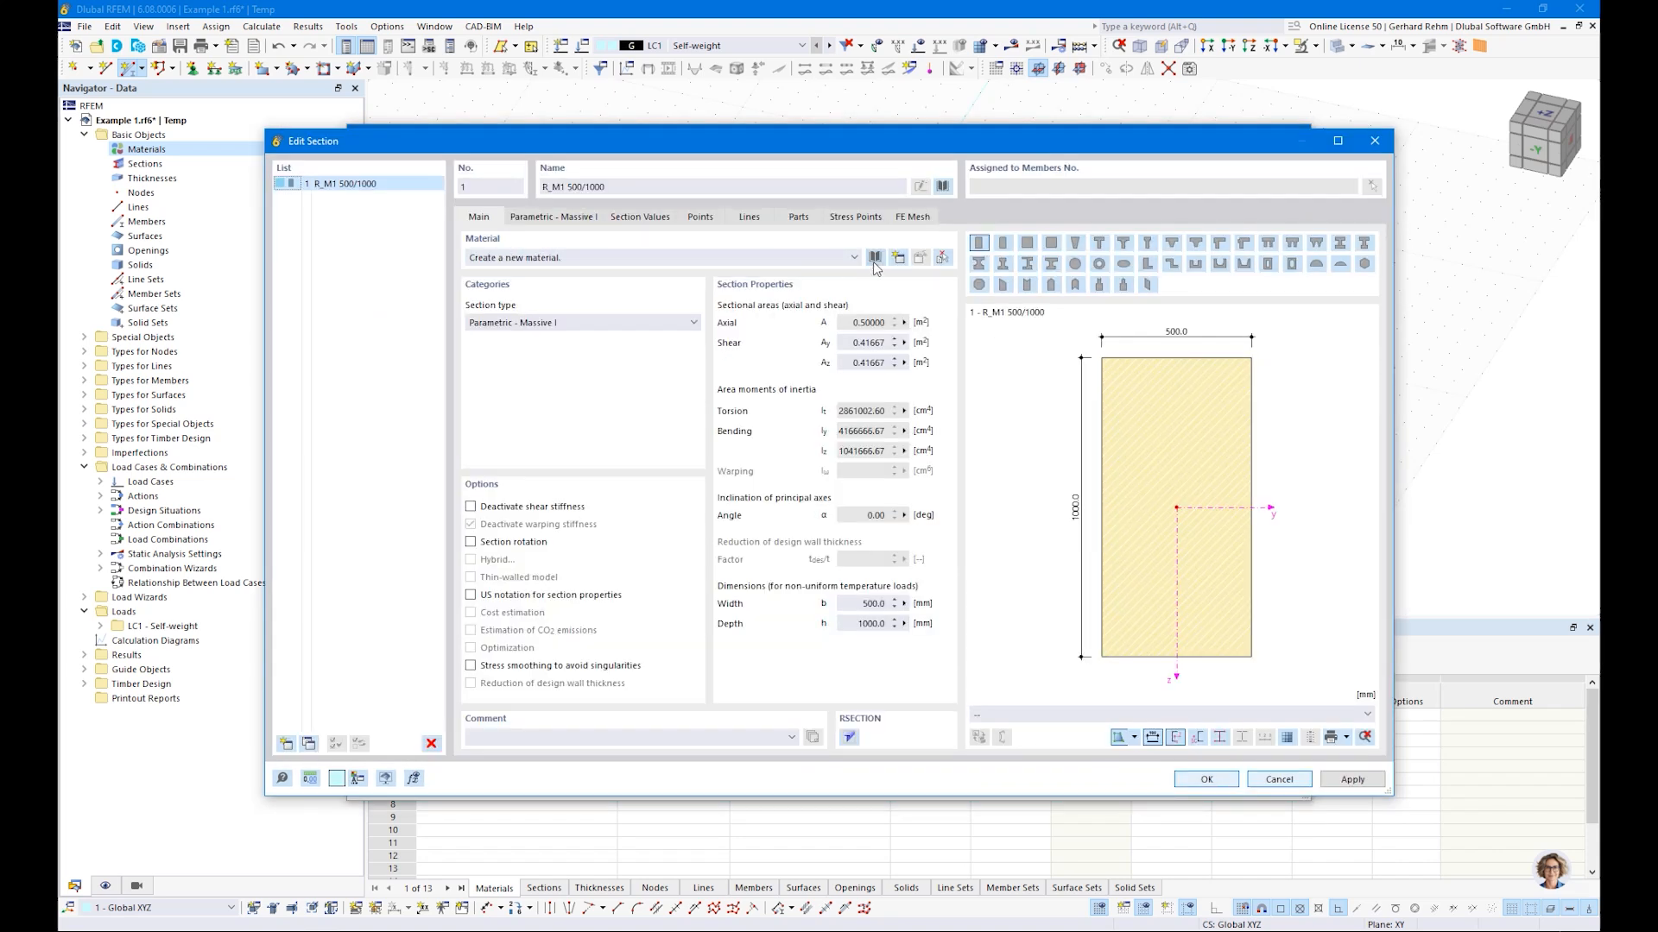
Assign softwood C24 according to EN 338:2016-04 from the material library to the section
left_click(875, 258)
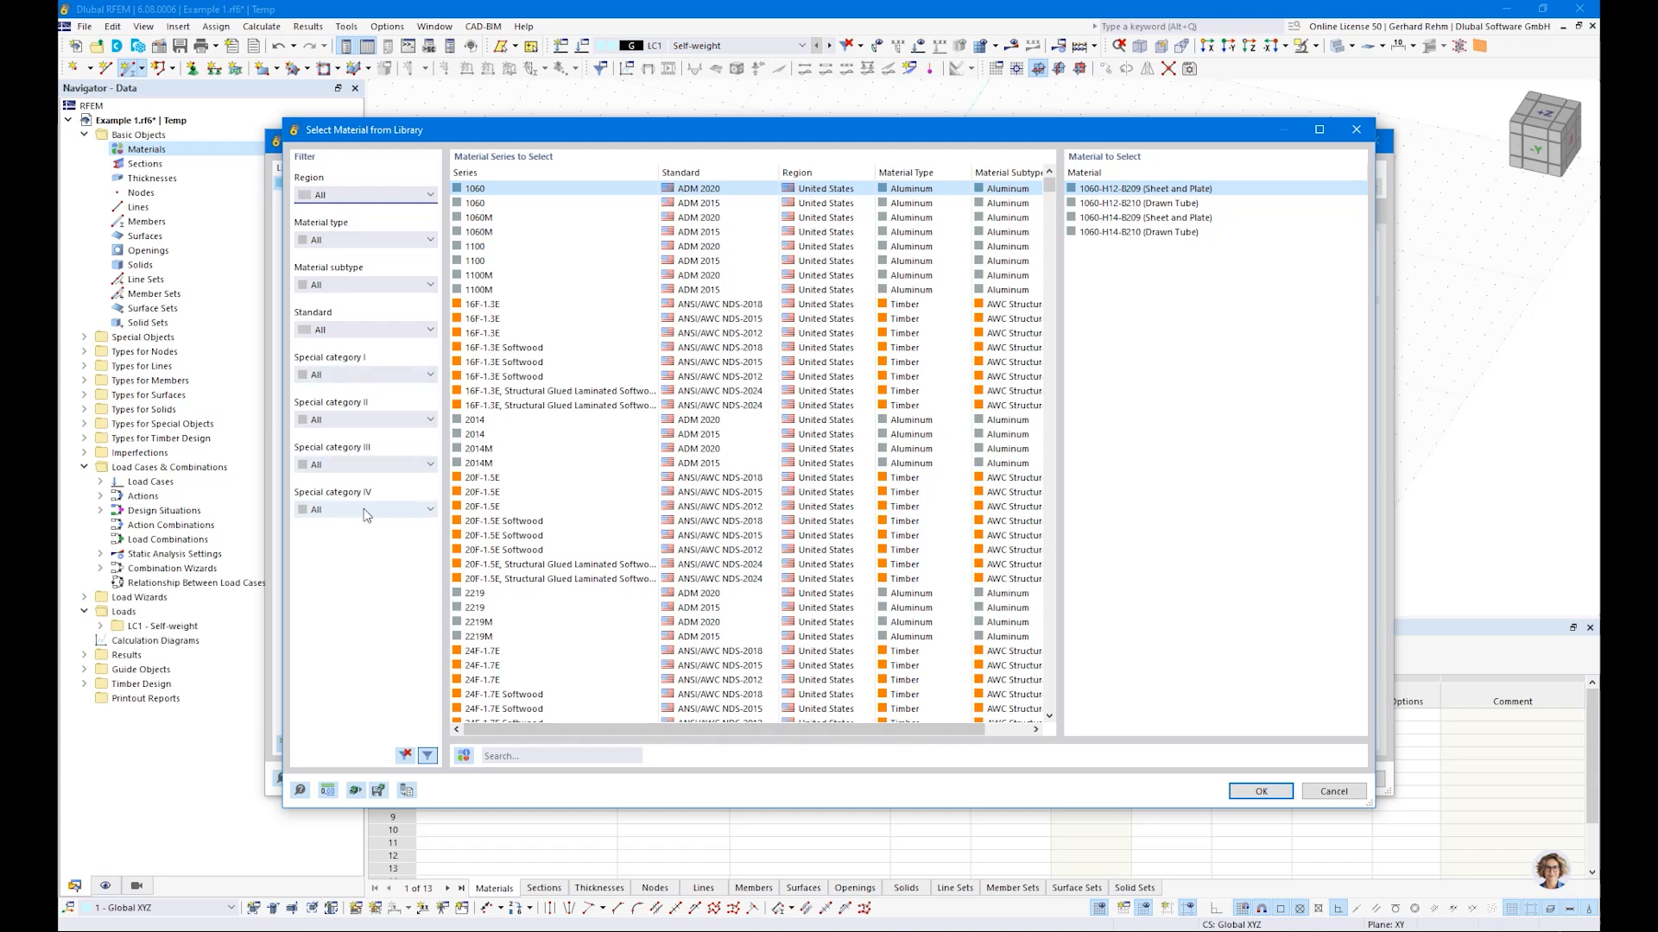
left_click(528, 749)
type("c24 en")
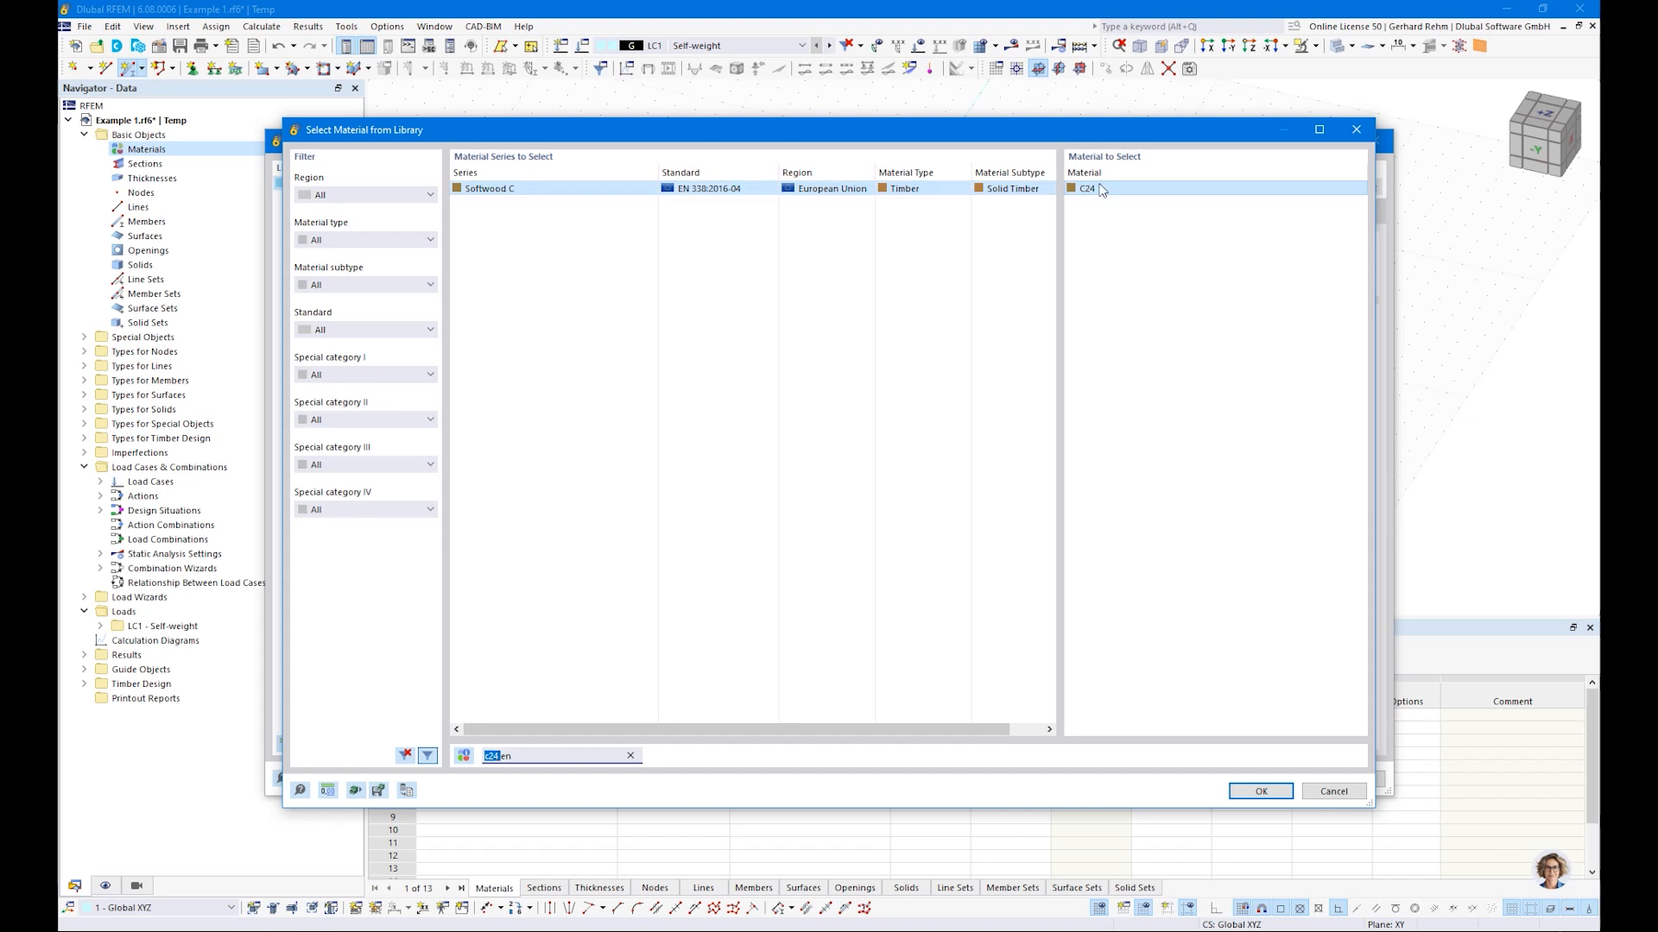
left_click(1259, 791)
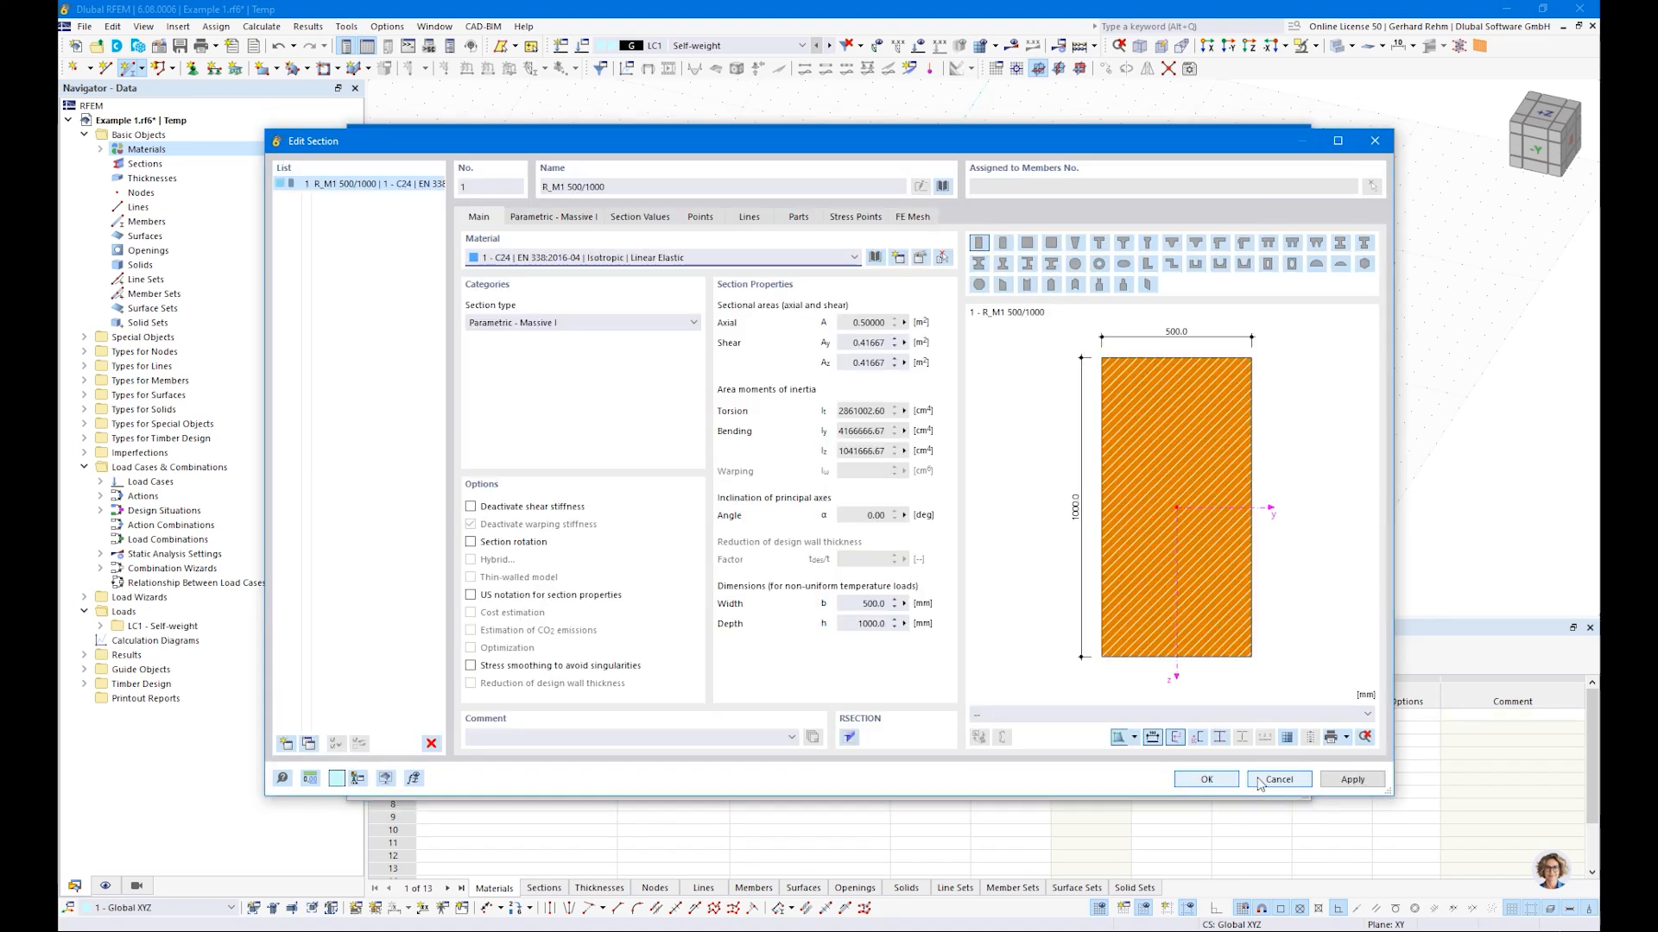
Set the rectangular section's width to 120 mm and height to 200 mm, review its section values and accept it for the member
left_click(558, 222)
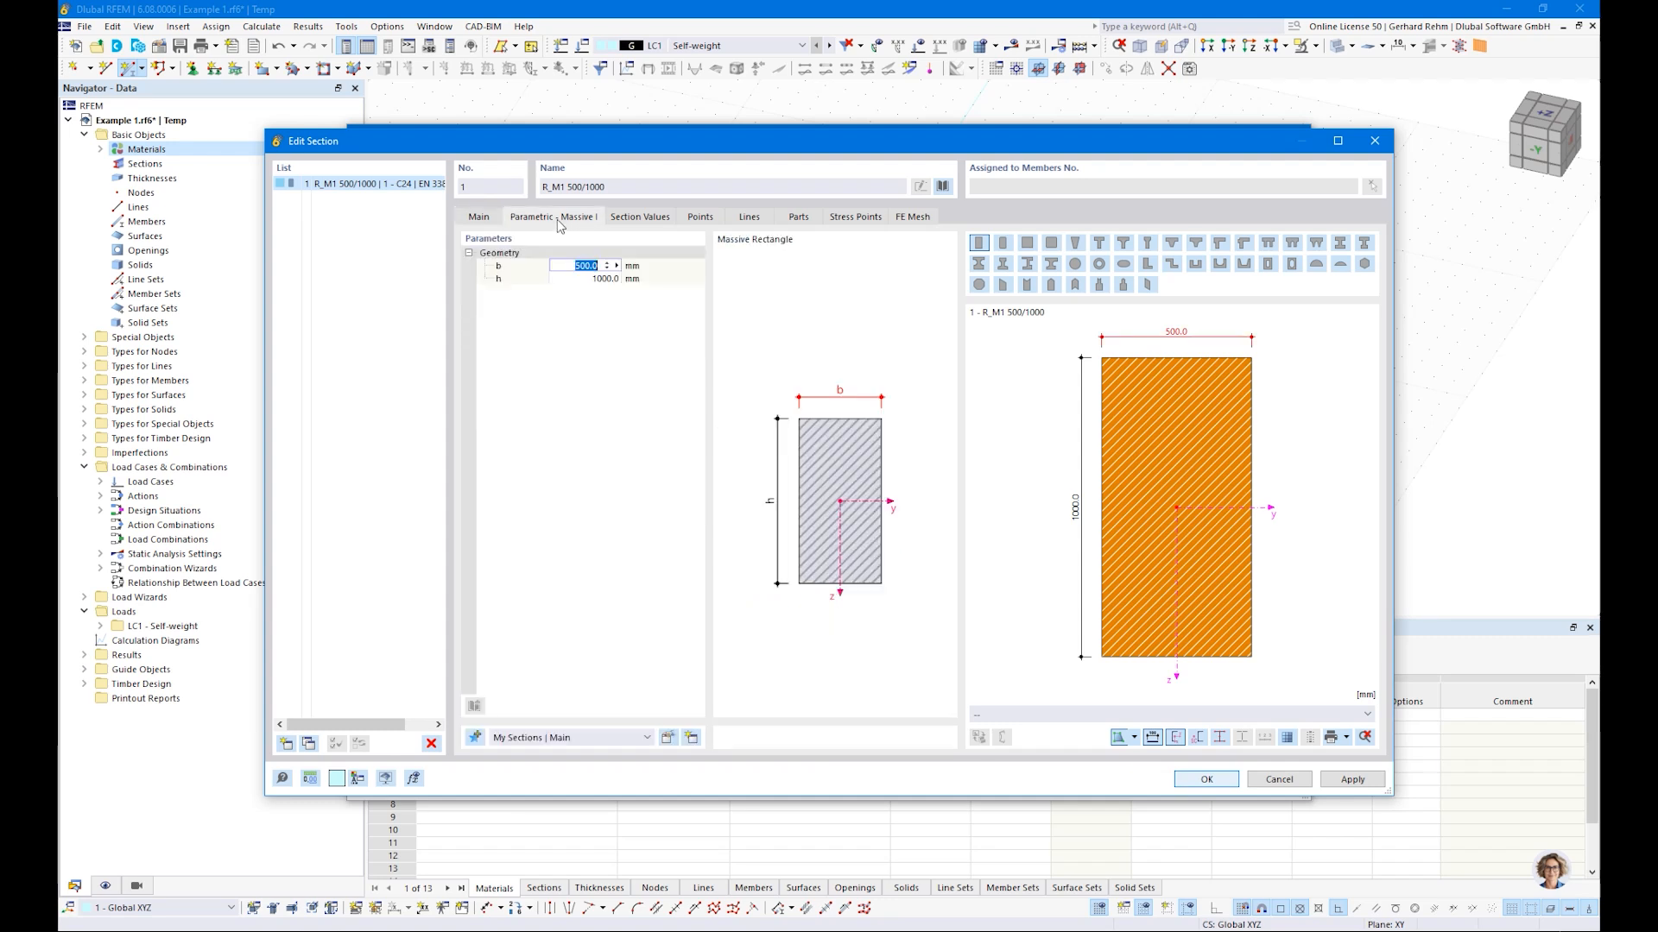
type("120")
key("Tab")
type("200")
key("Return")
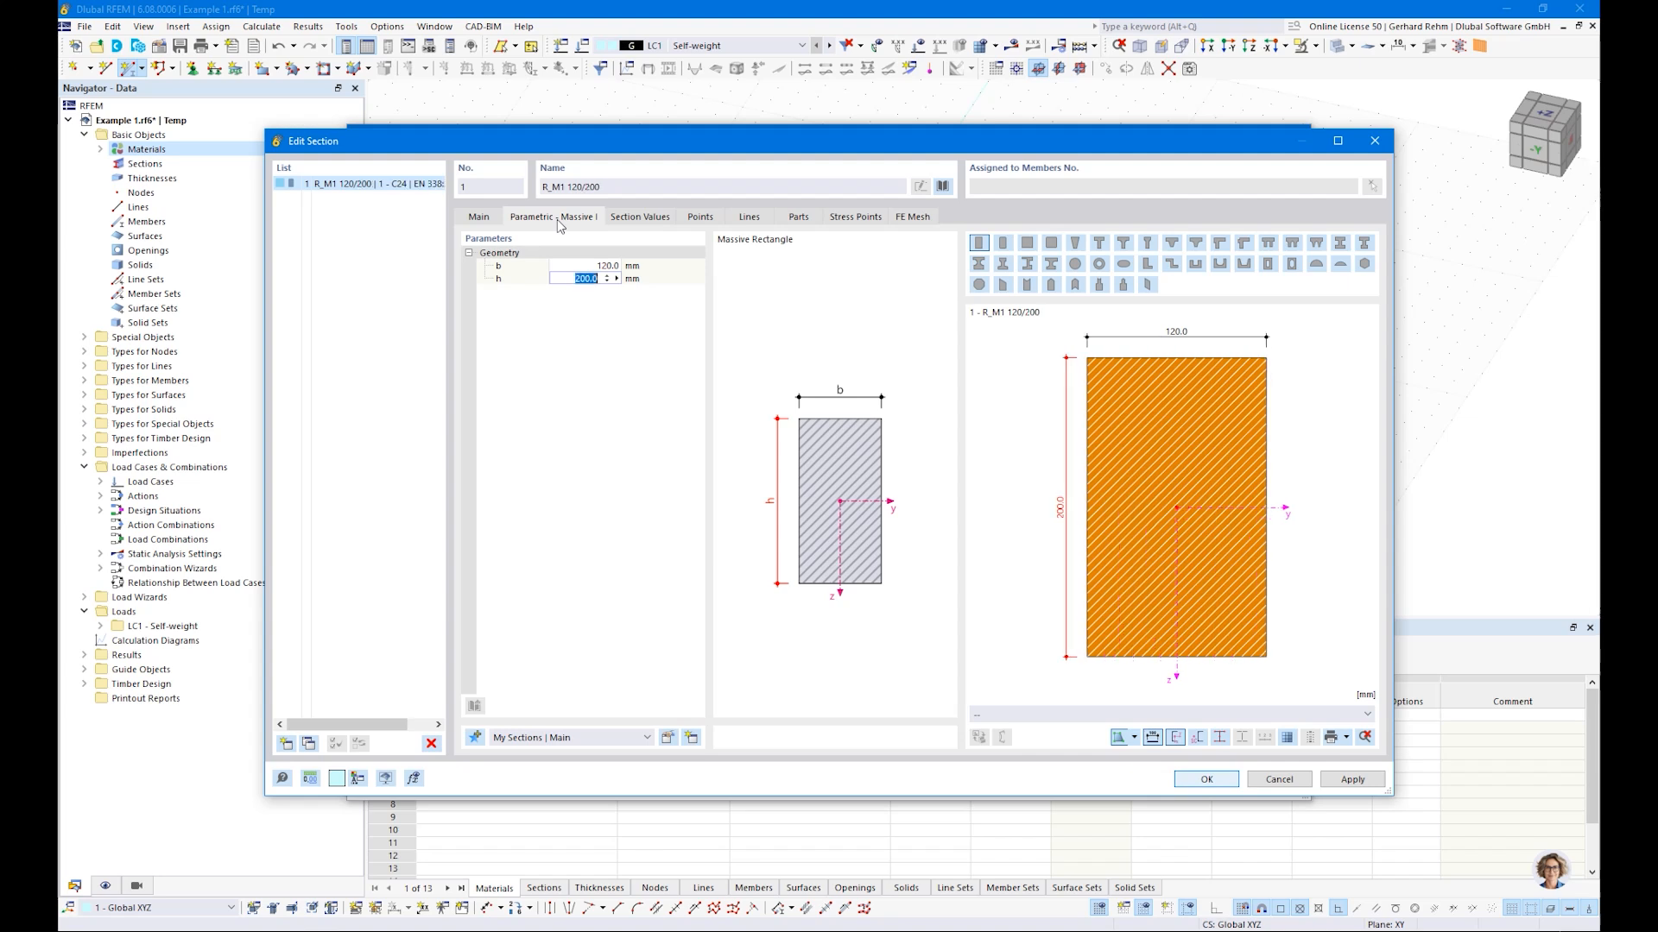
left_click(639, 217)
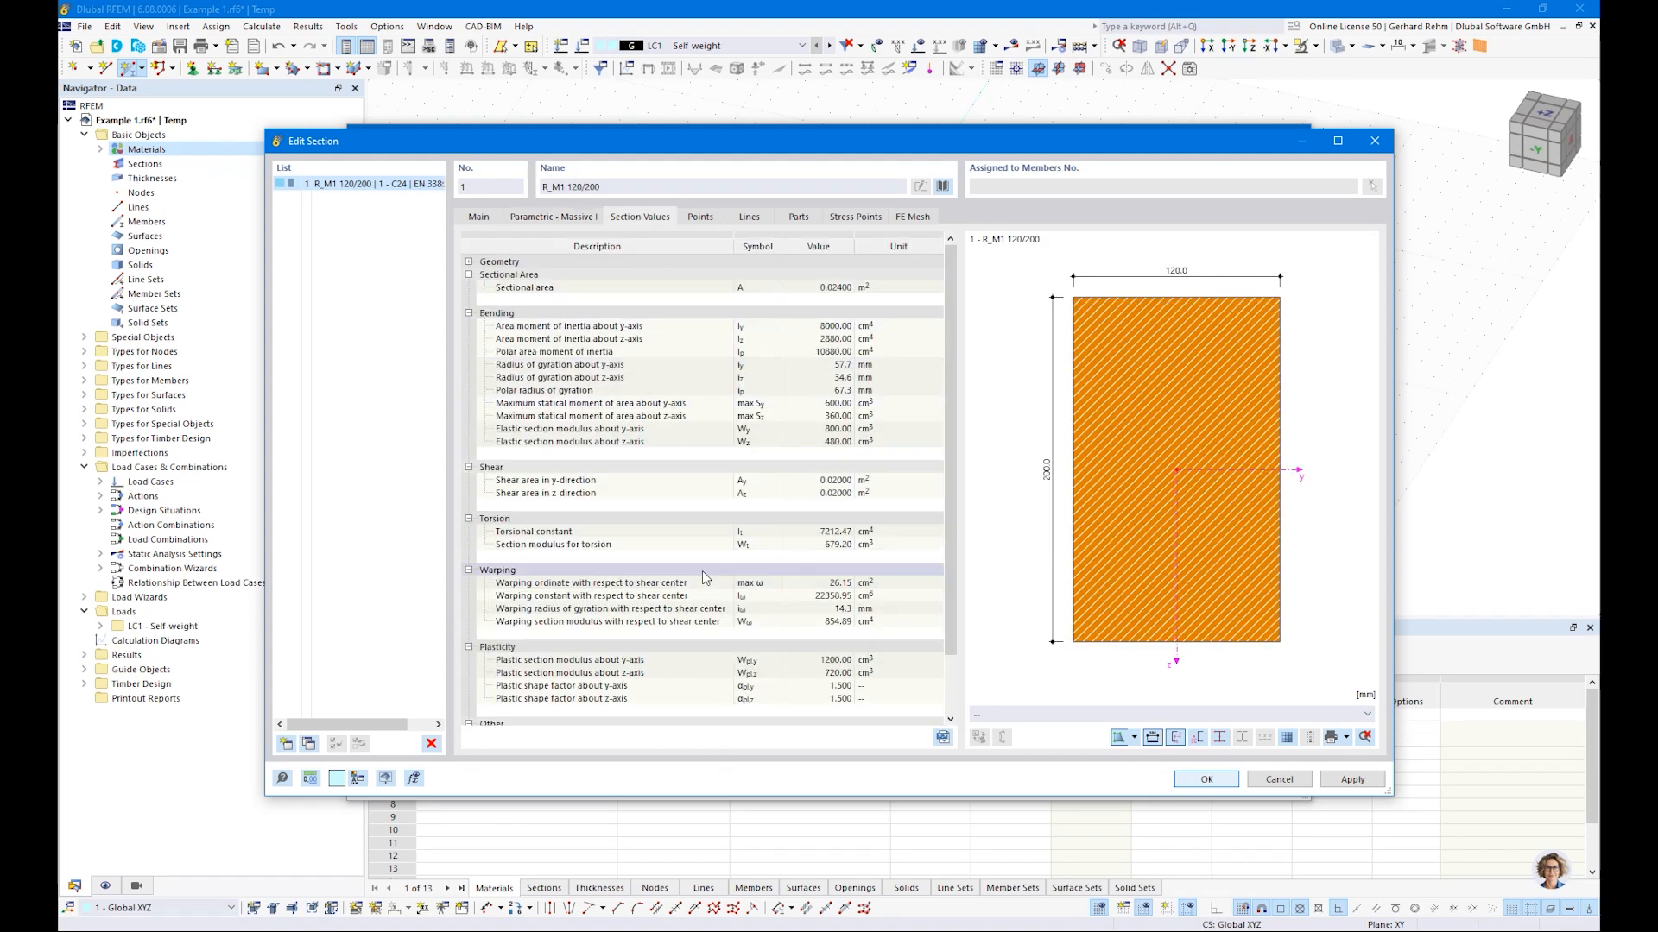
left_click(1206, 780)
left_click(1211, 779)
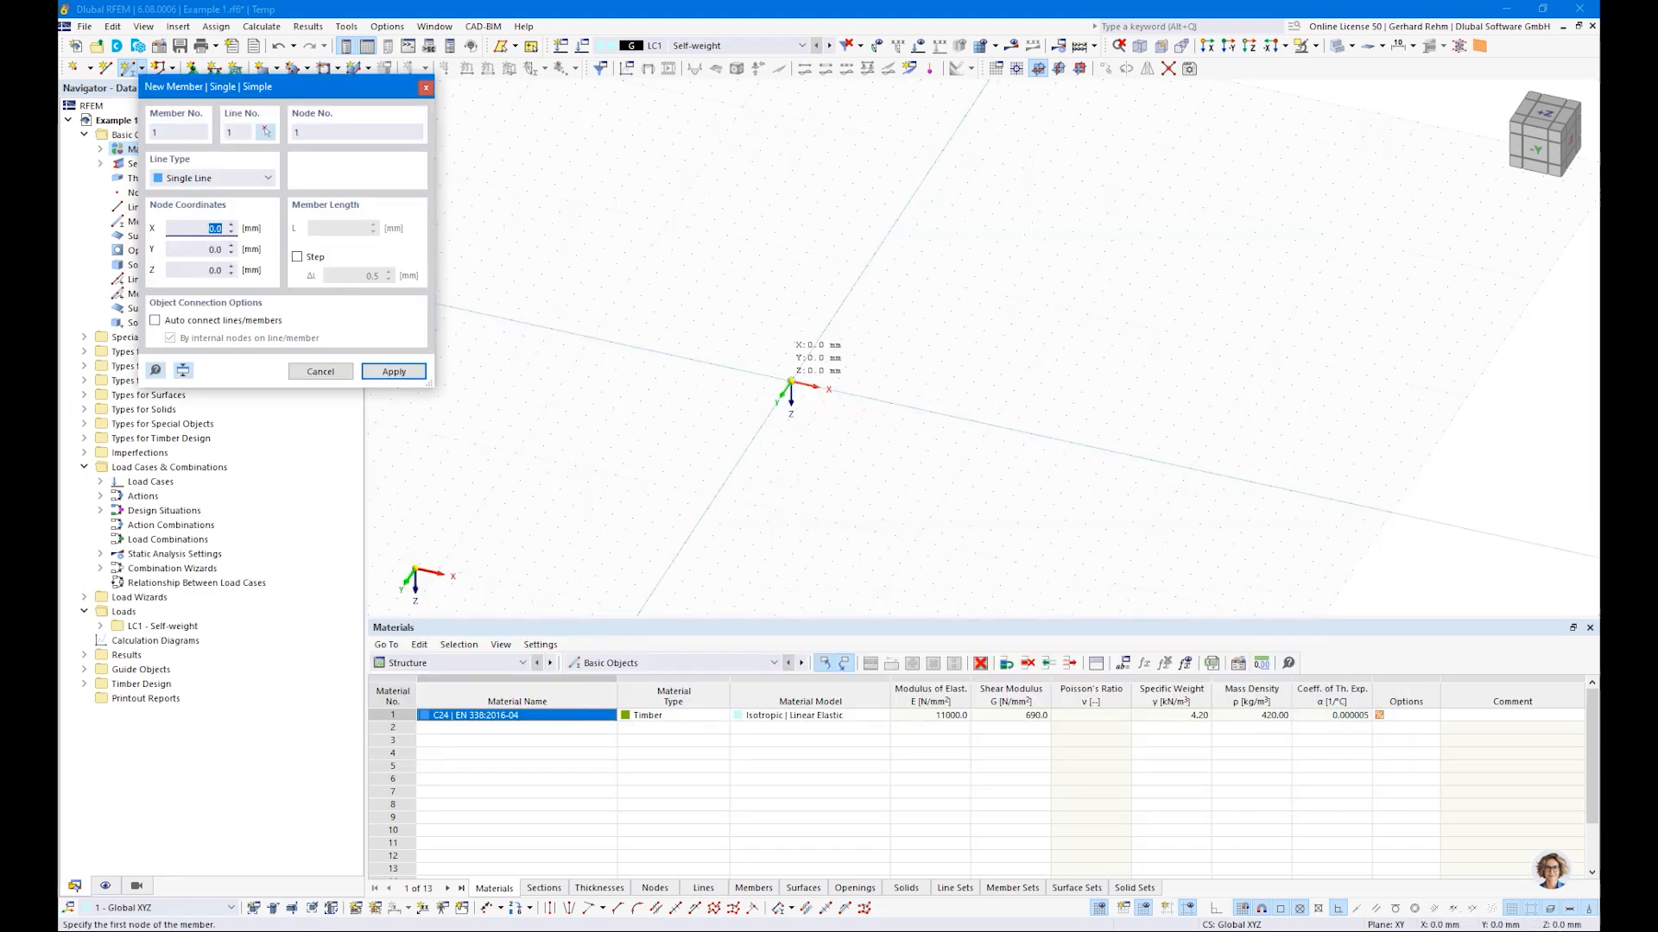
Place a member from the origin to X = 3000 mm and an adjoining 4000 mm long member along the X axis
left_click(790, 380)
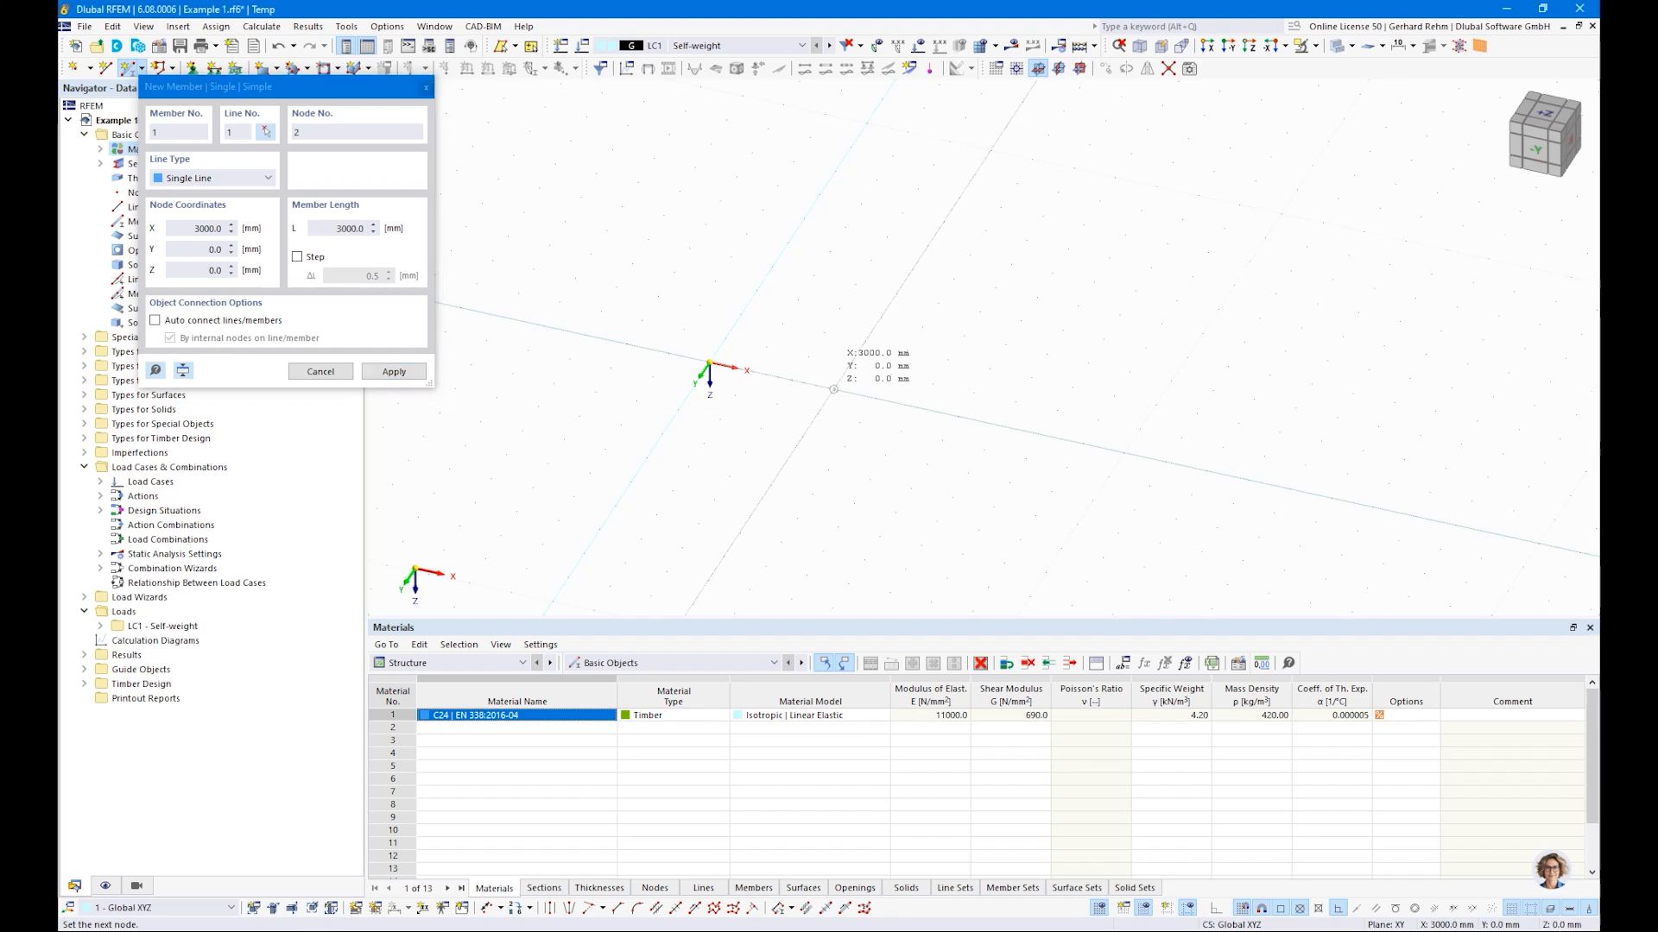
left_click(833, 390)
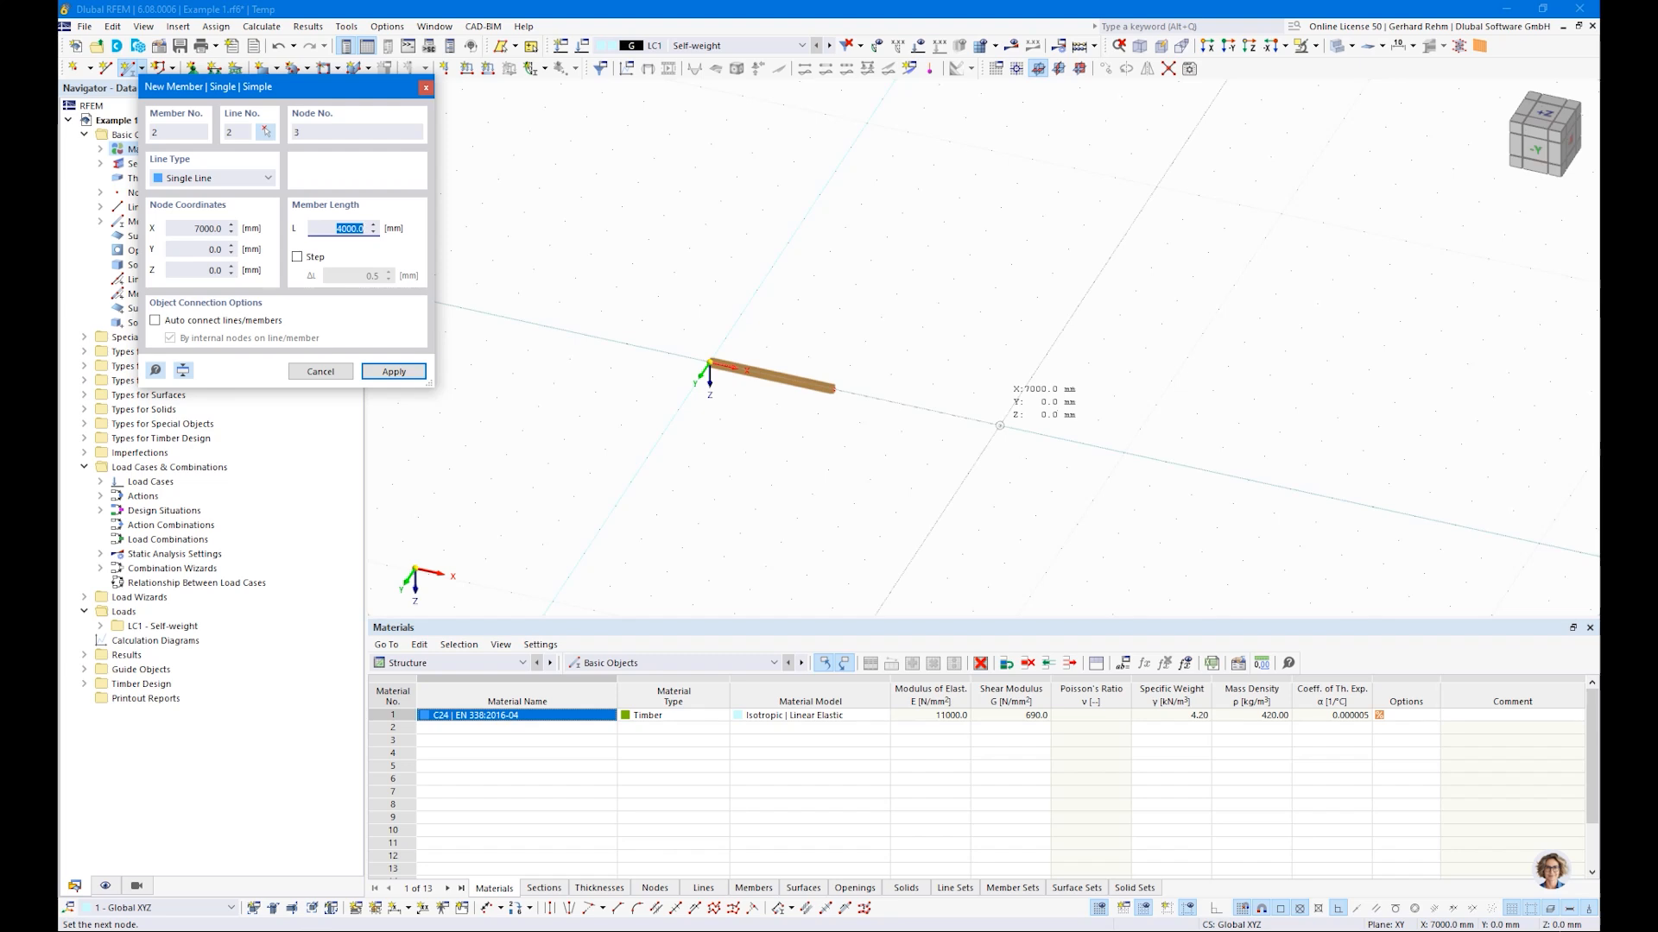
type("4")
key("Return")
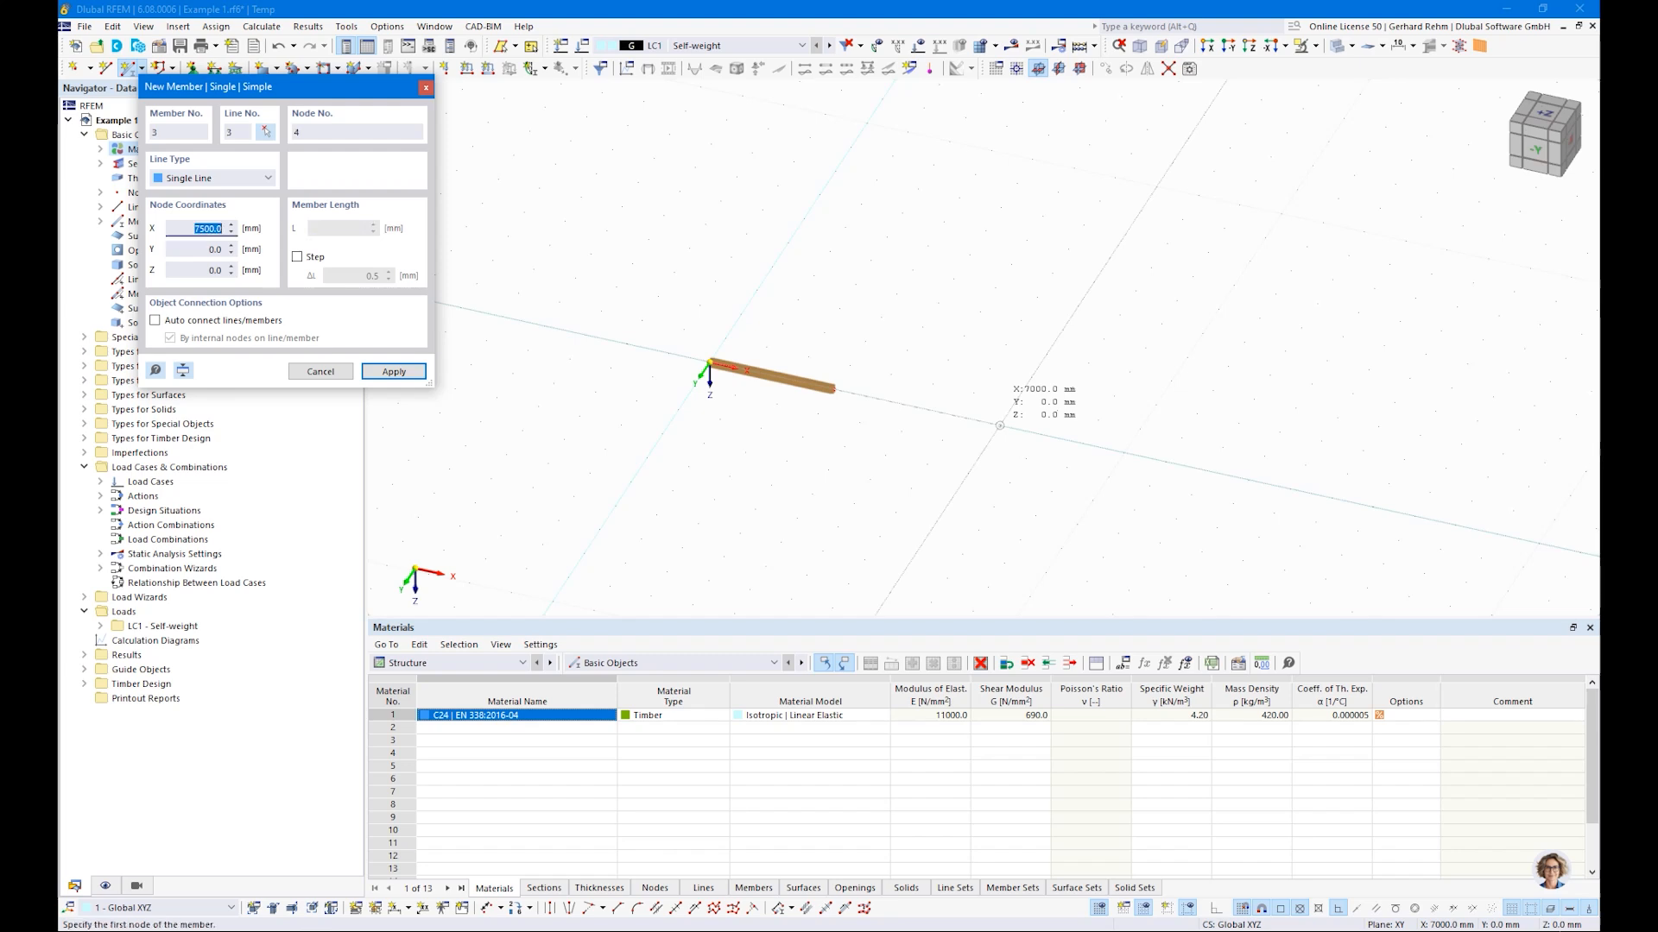
End the member placement and set the model's unit for lengths to m
key("Escape")
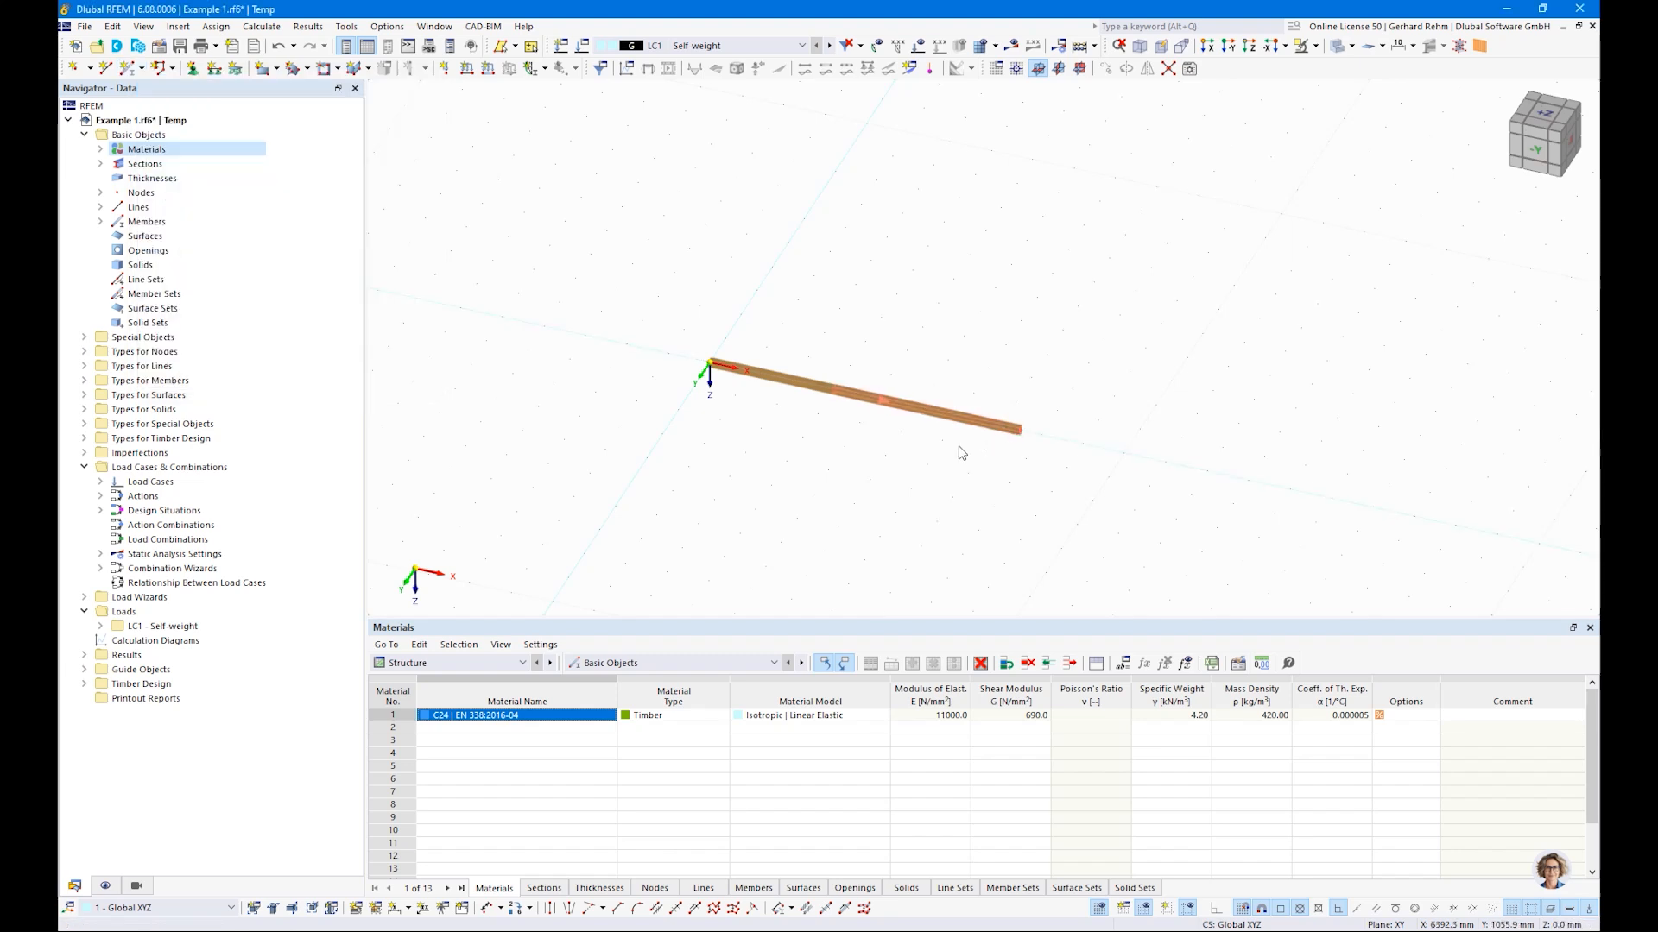
left_click(387, 26)
left_click(391, 68)
left_click(959, 271)
left_click(977, 273)
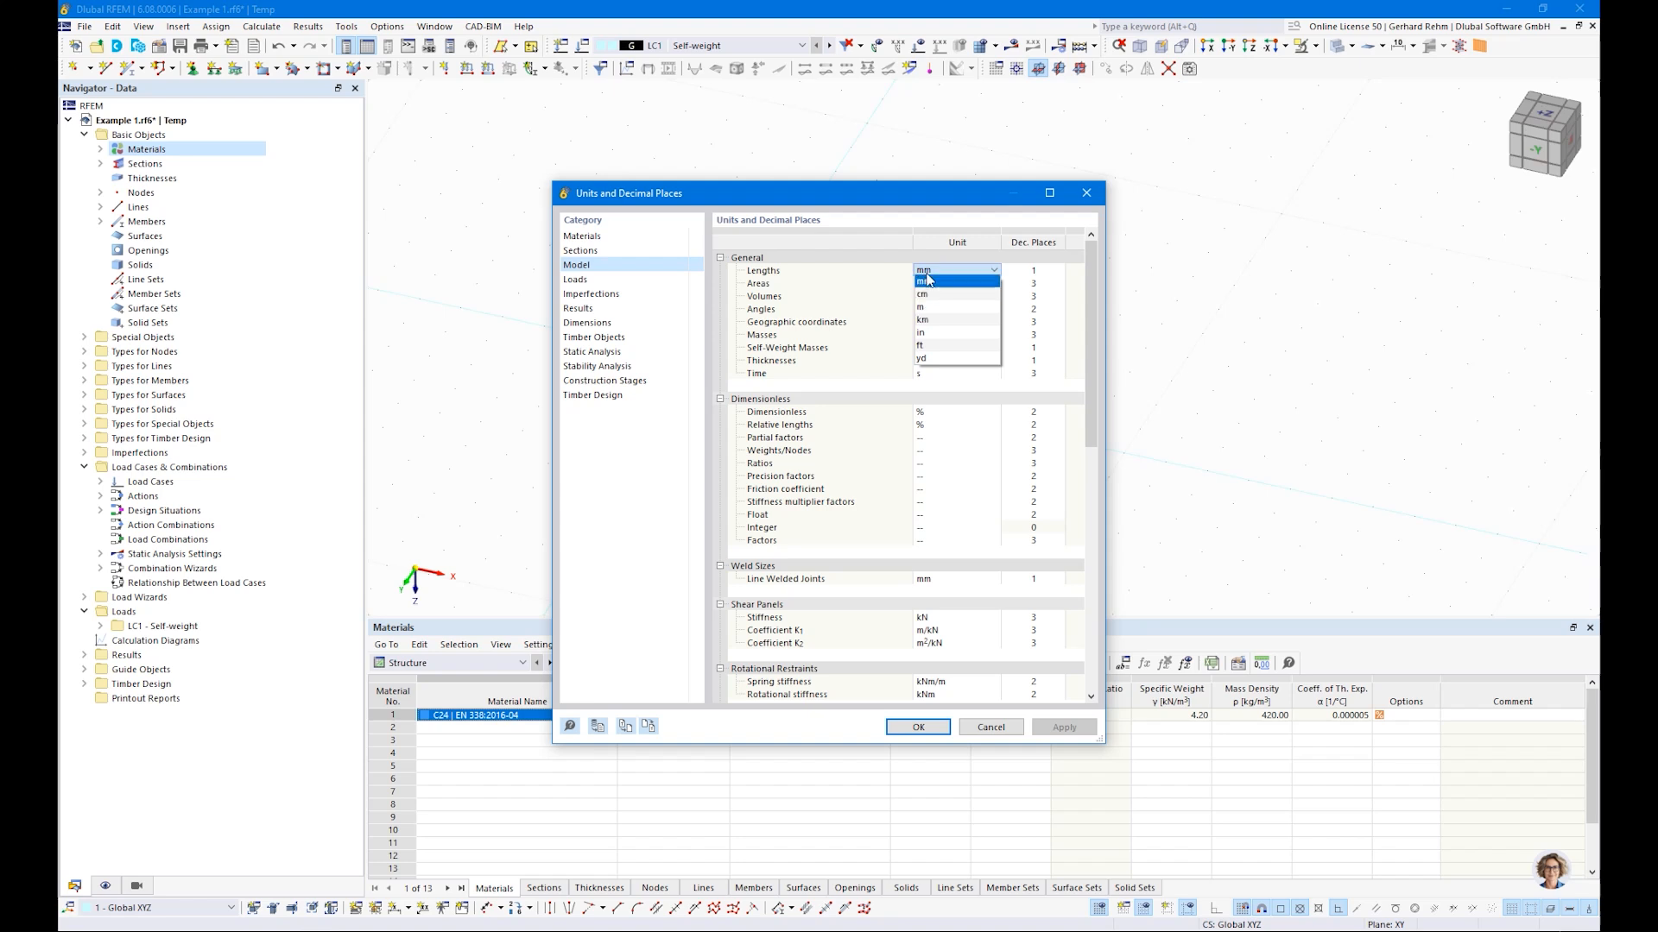
left_click(925, 307)
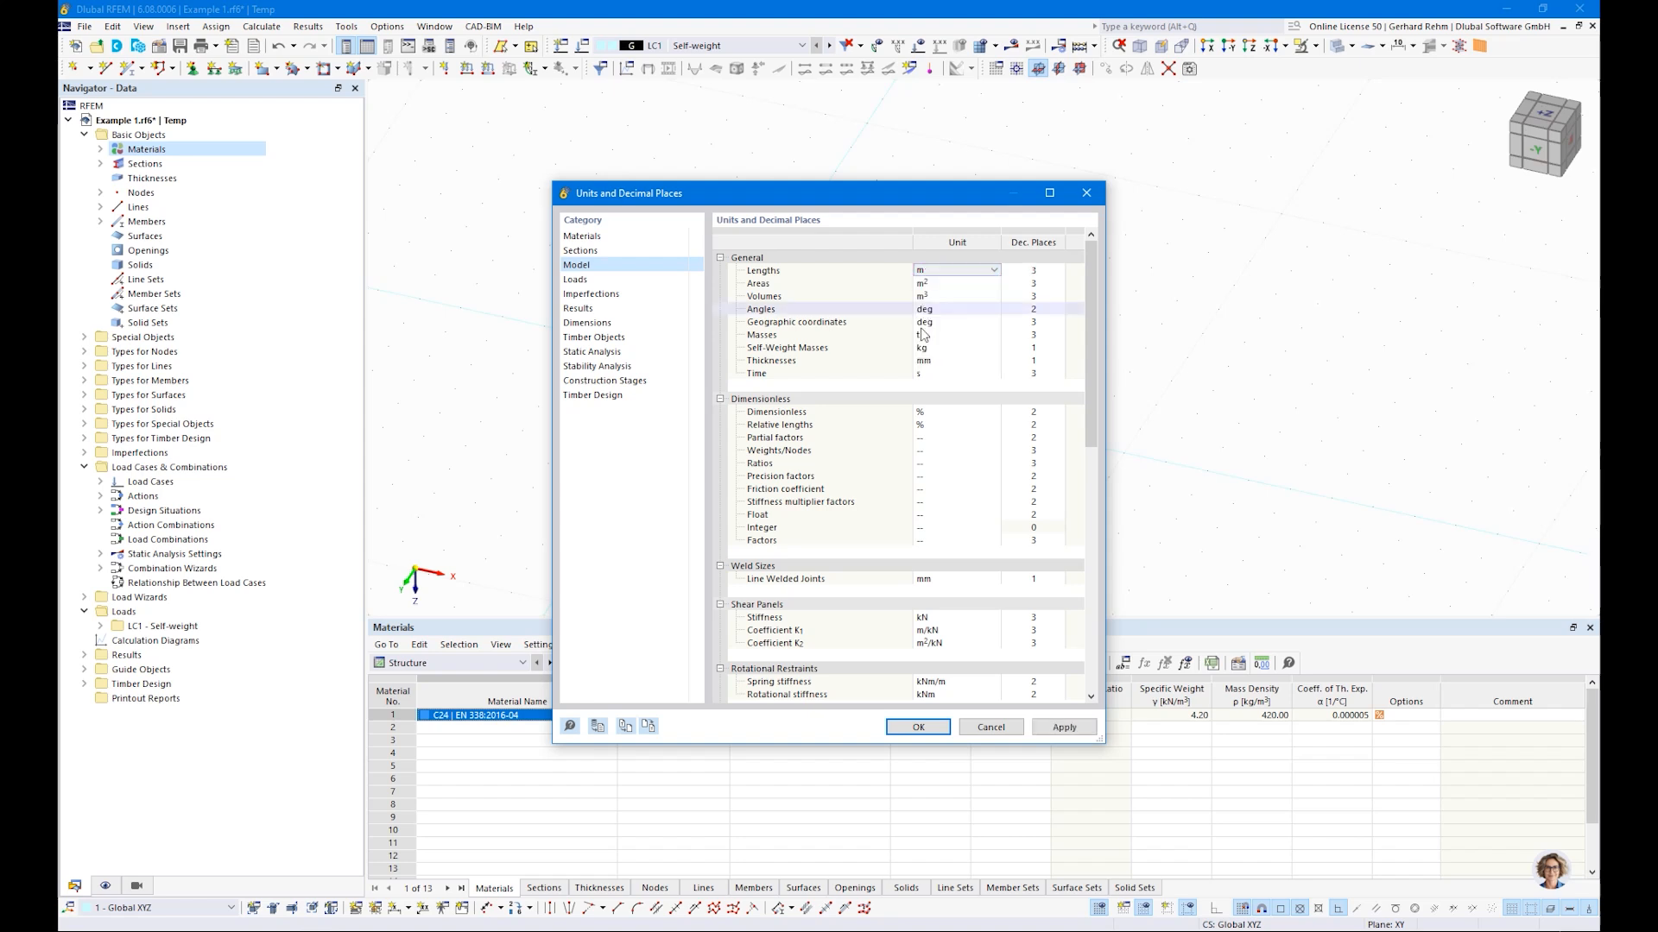
left_click(917, 728)
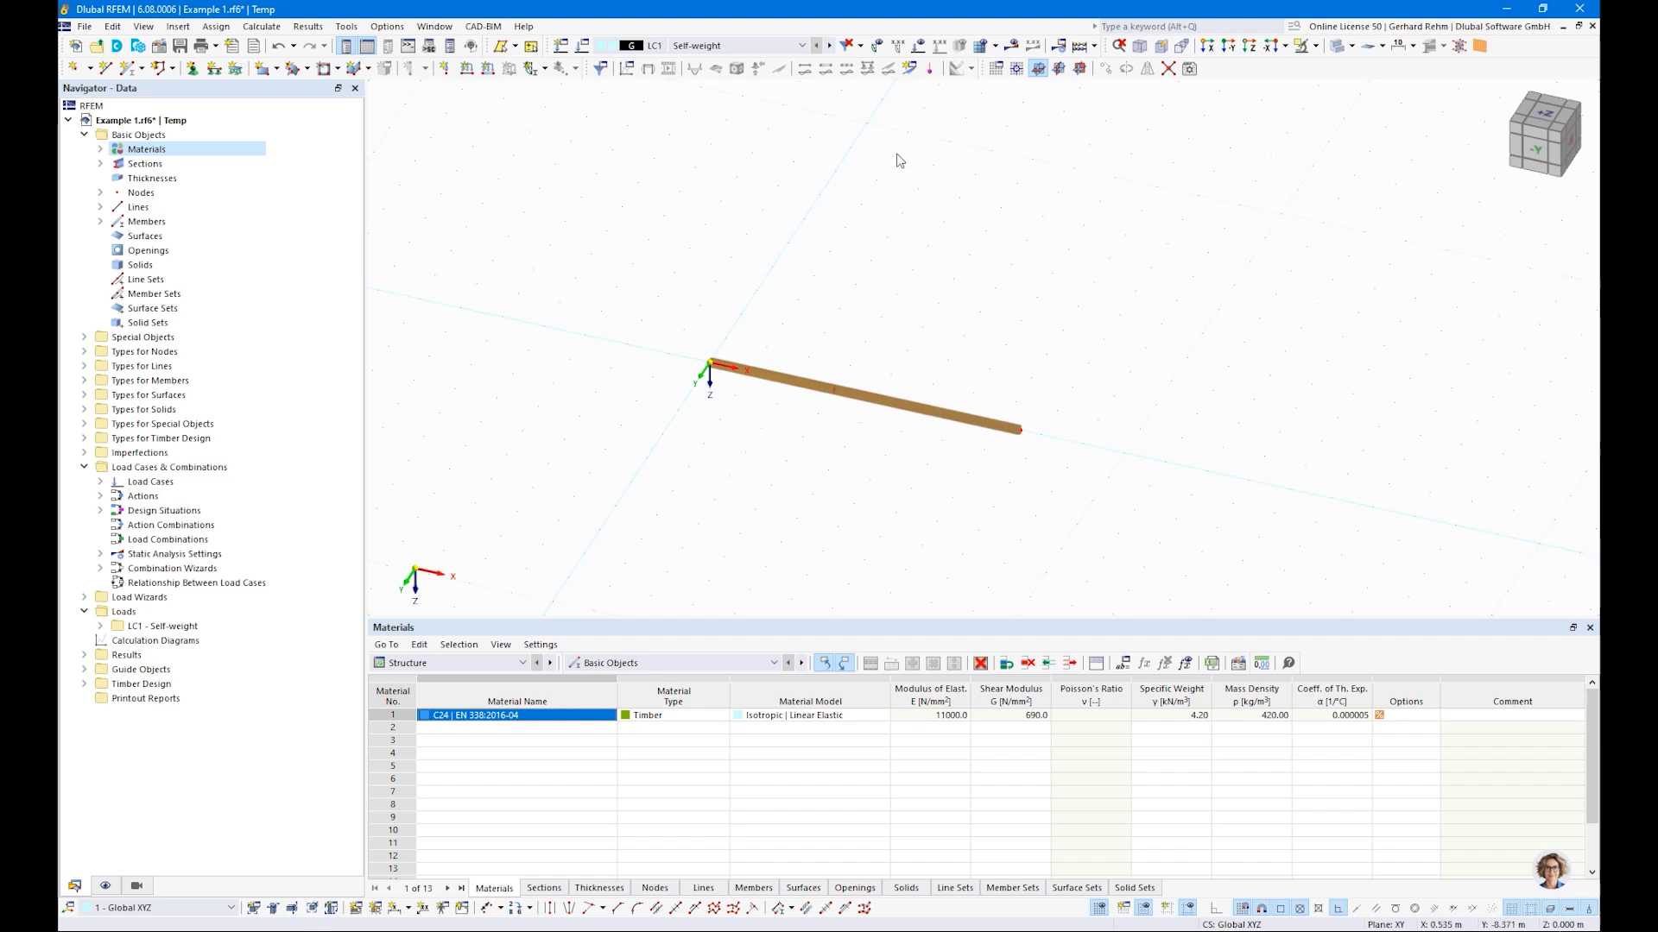
View the beam from the front against the Y axis and compare its wireframe and solid display
left_click(1539, 153)
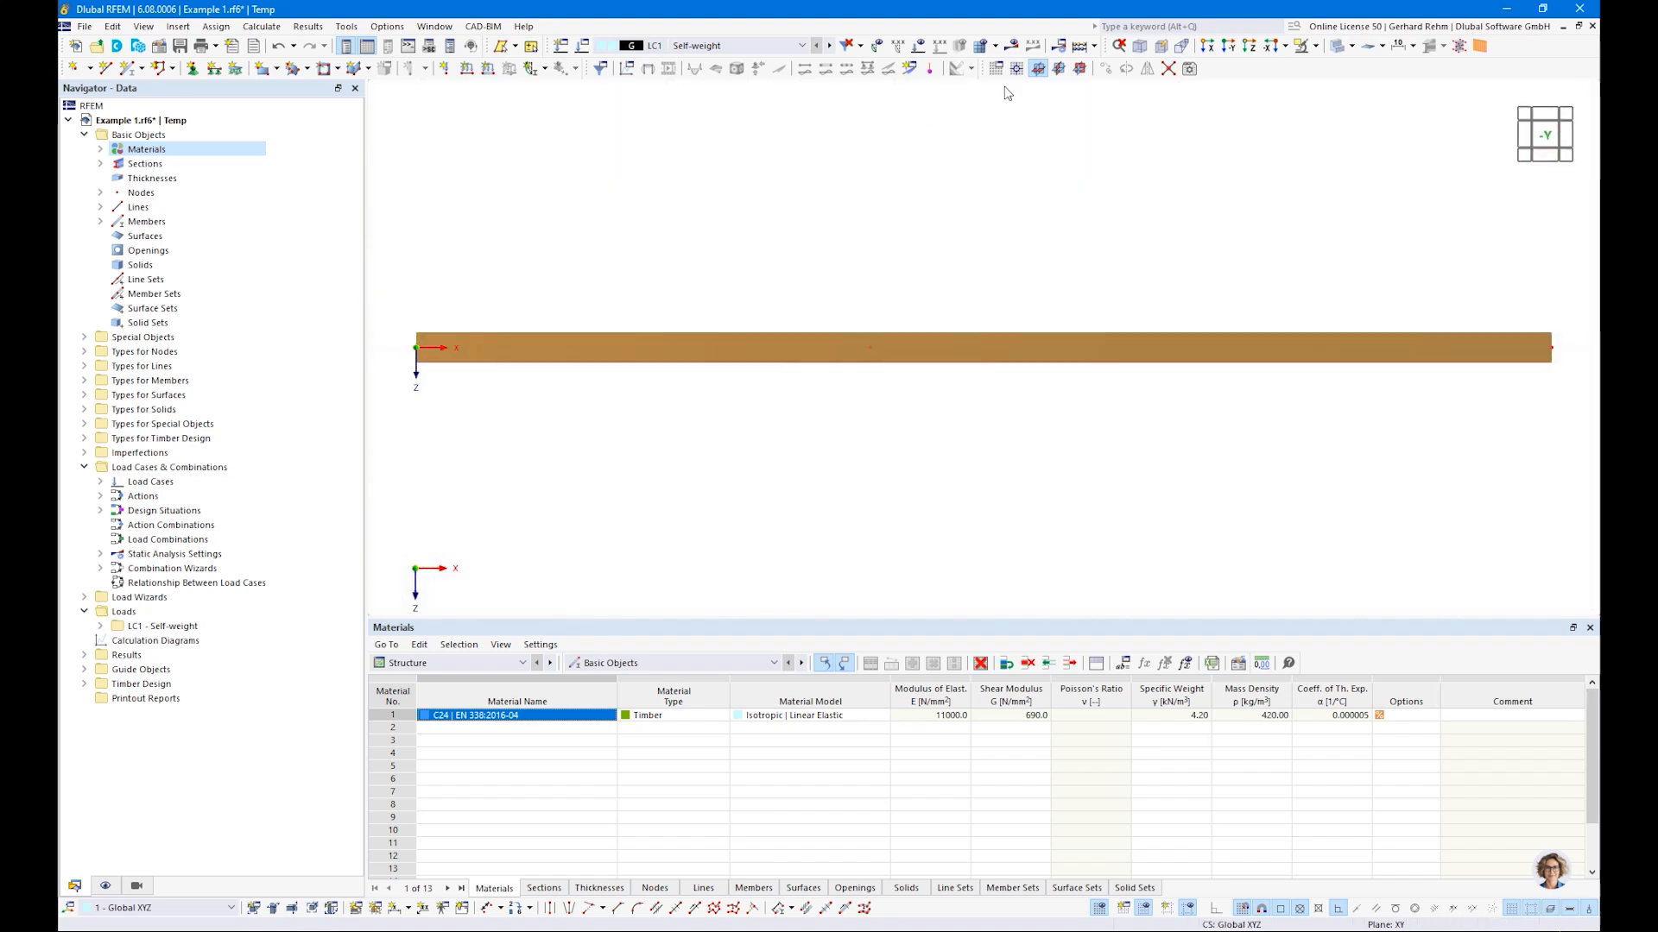
scroll(975, 360, "down", 2)
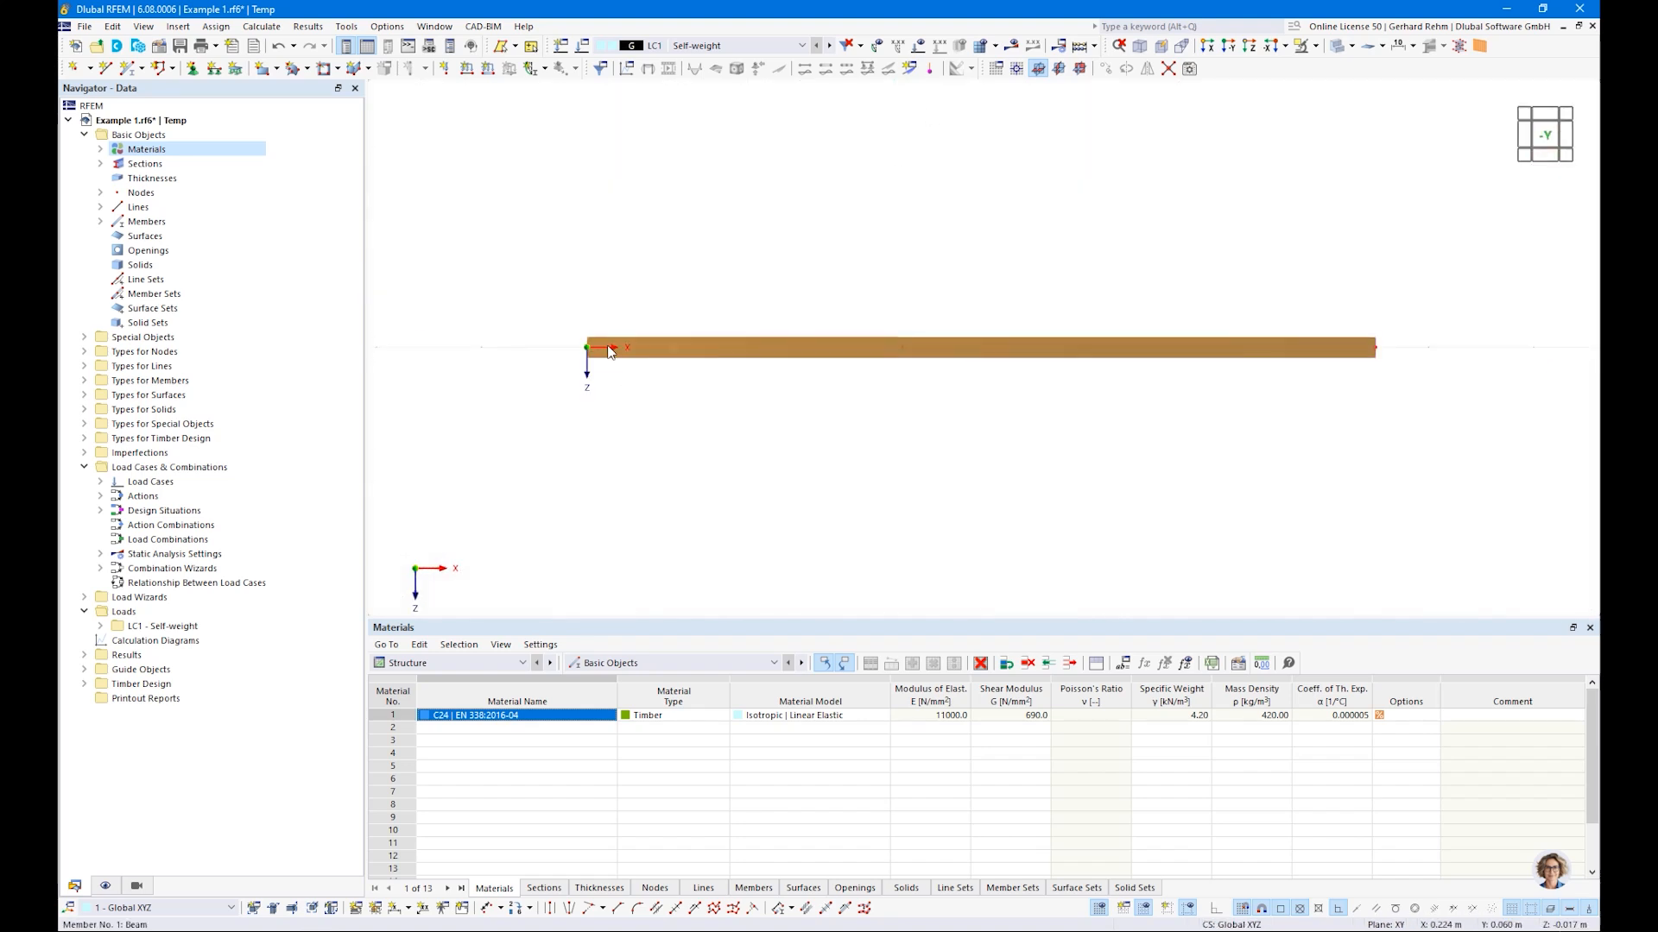
left_click(1352, 45)
left_click(1379, 69)
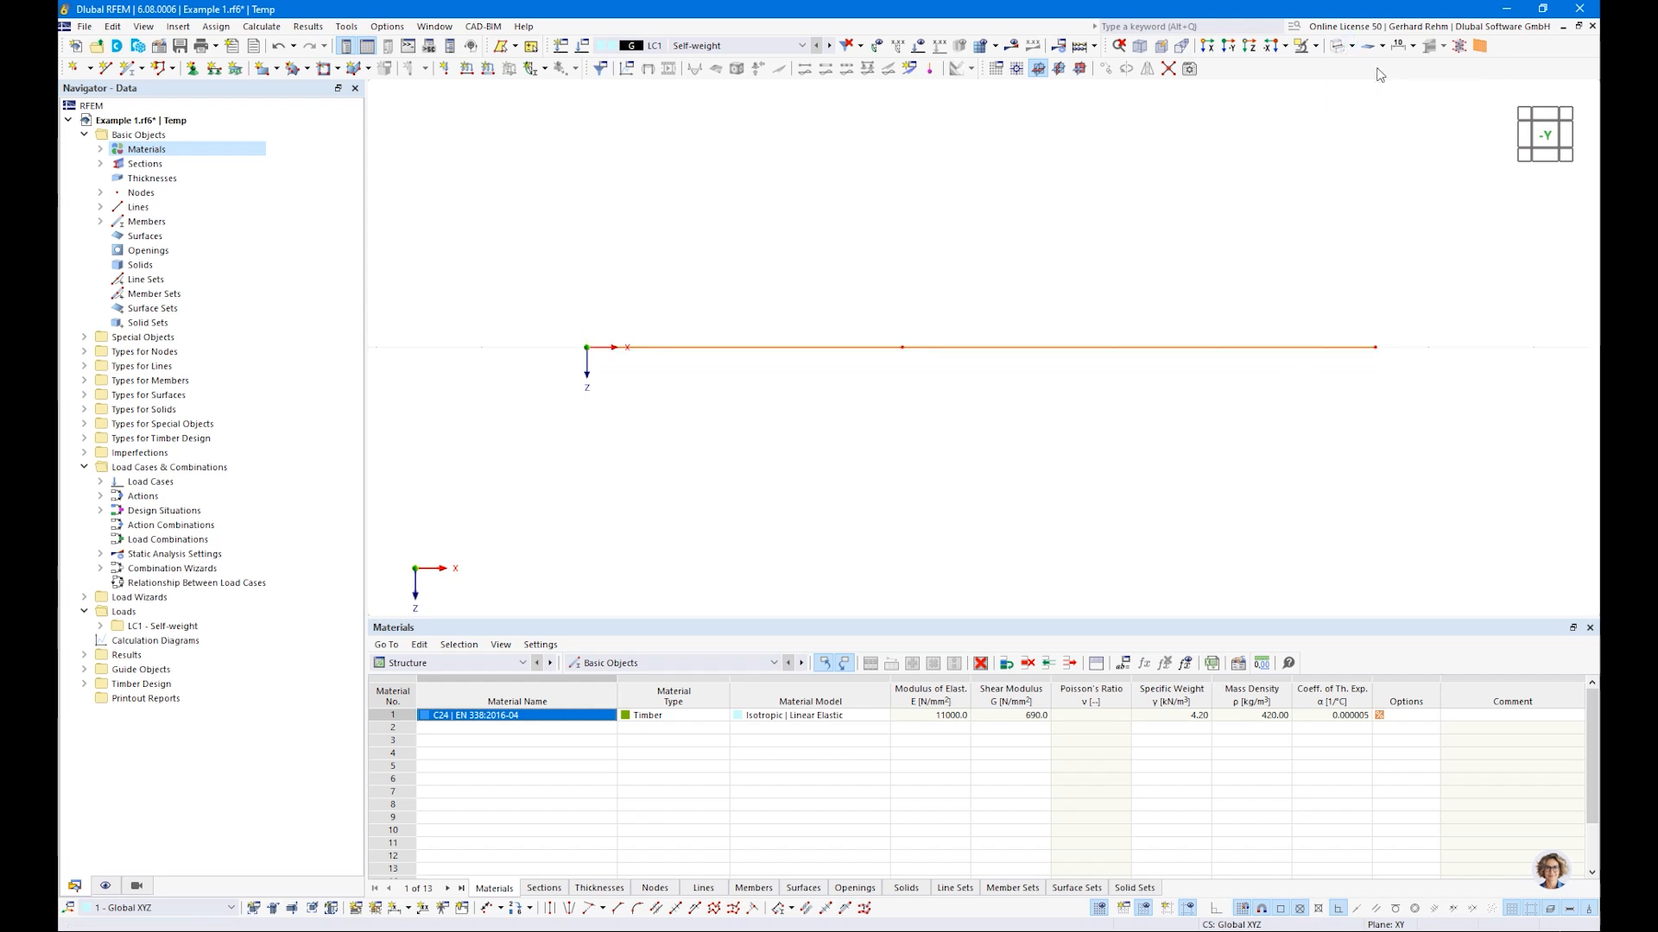
middle_click_drag(1062, 262, 1021, 381, "ctrl")
key("ctrl+2")
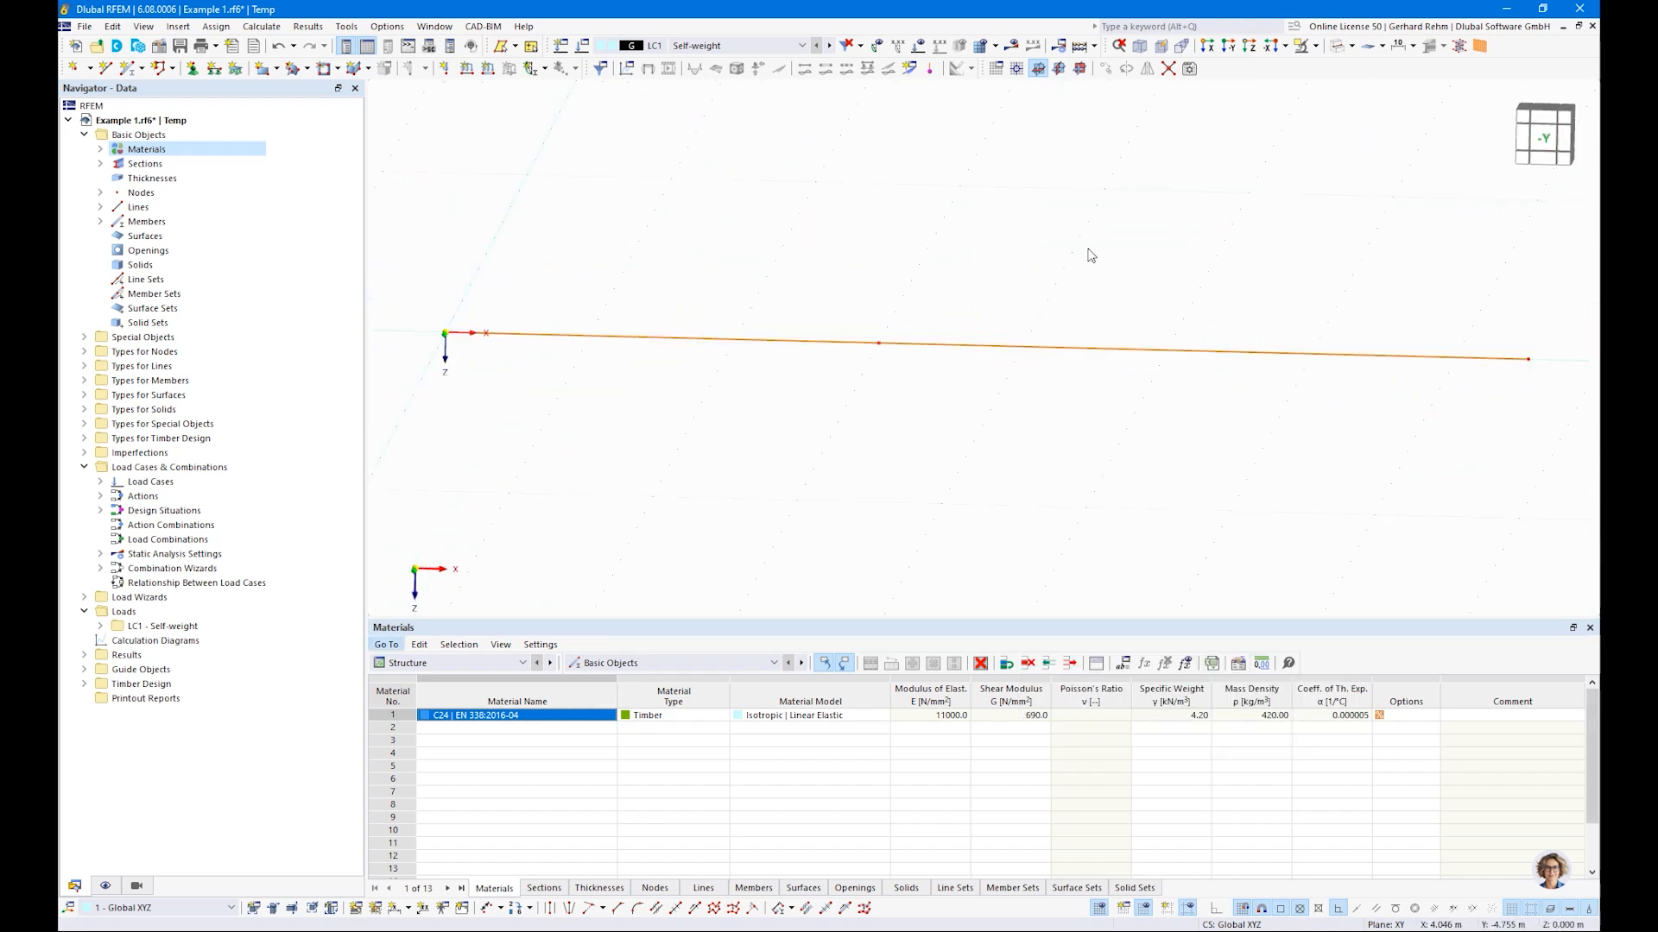
left_click(1336, 50)
scroll(628, 426, "down", 2)
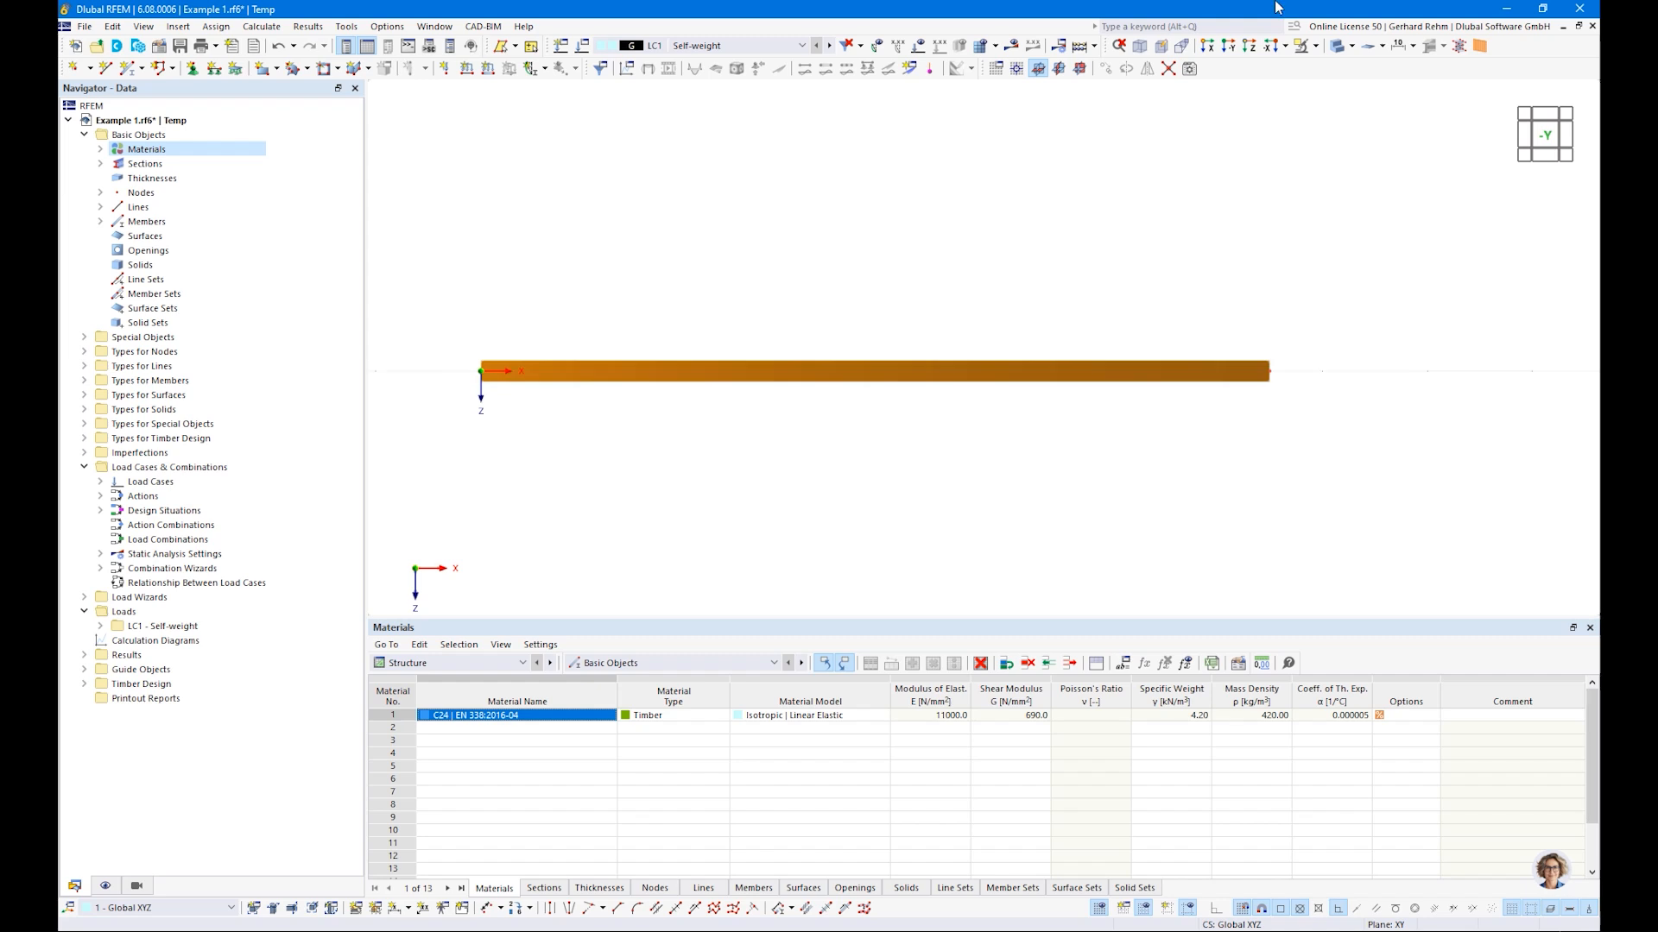
left_click(1340, 47)
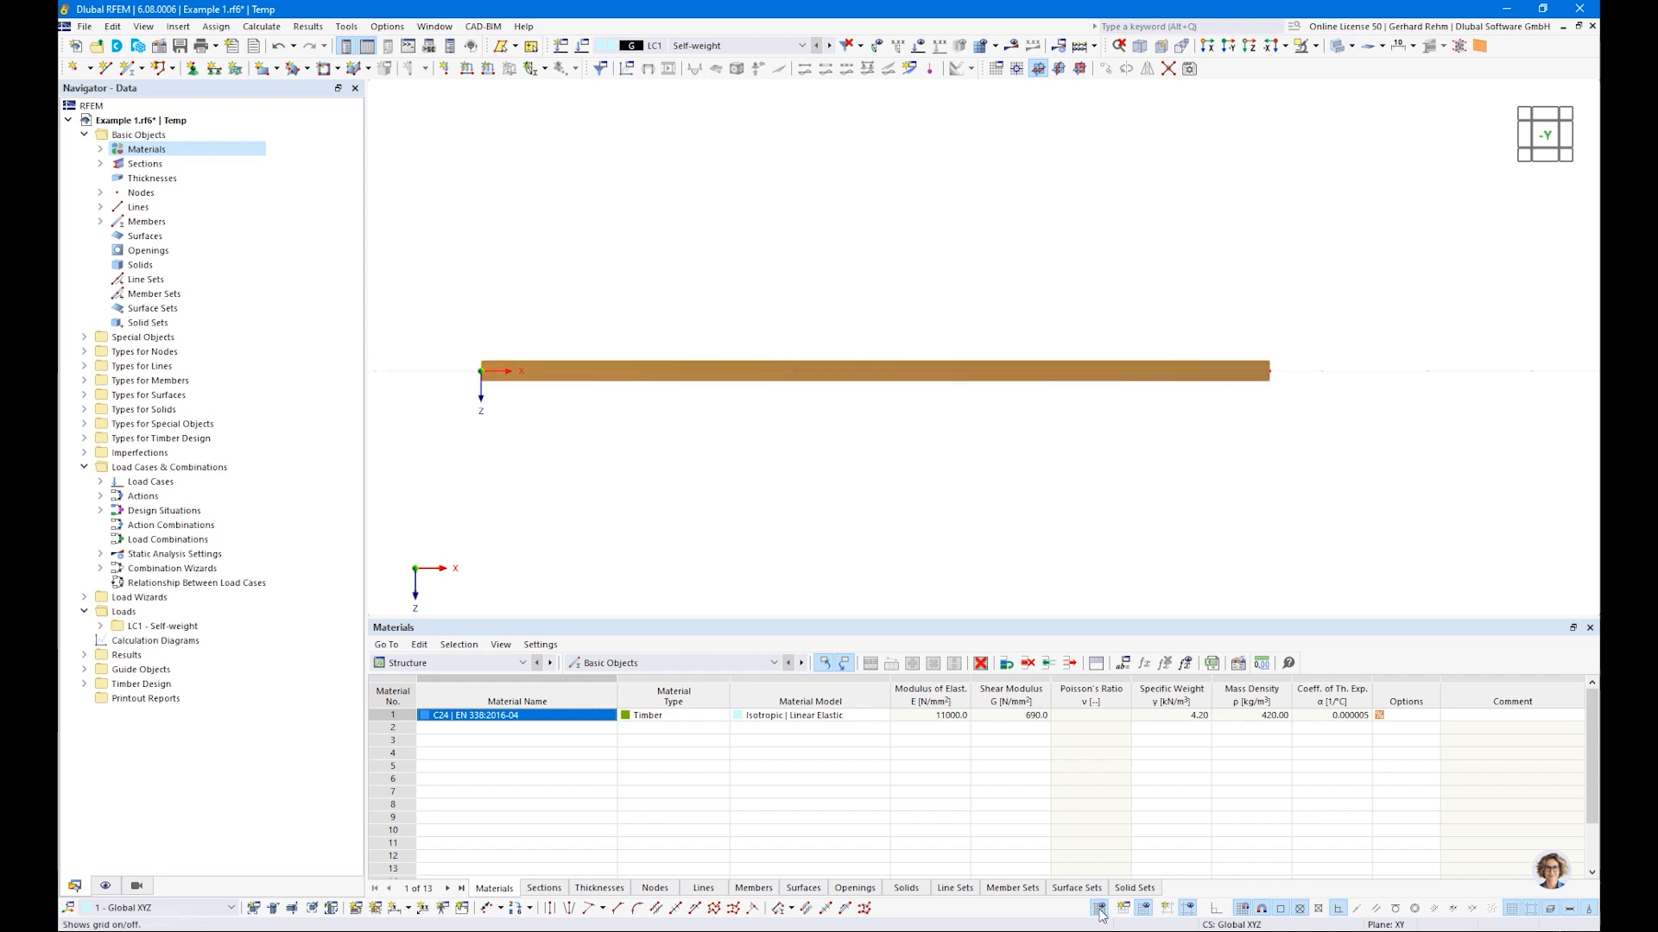
middle_click_drag(562, 520, 588, 512)
scroll(587, 513, "down", 1)
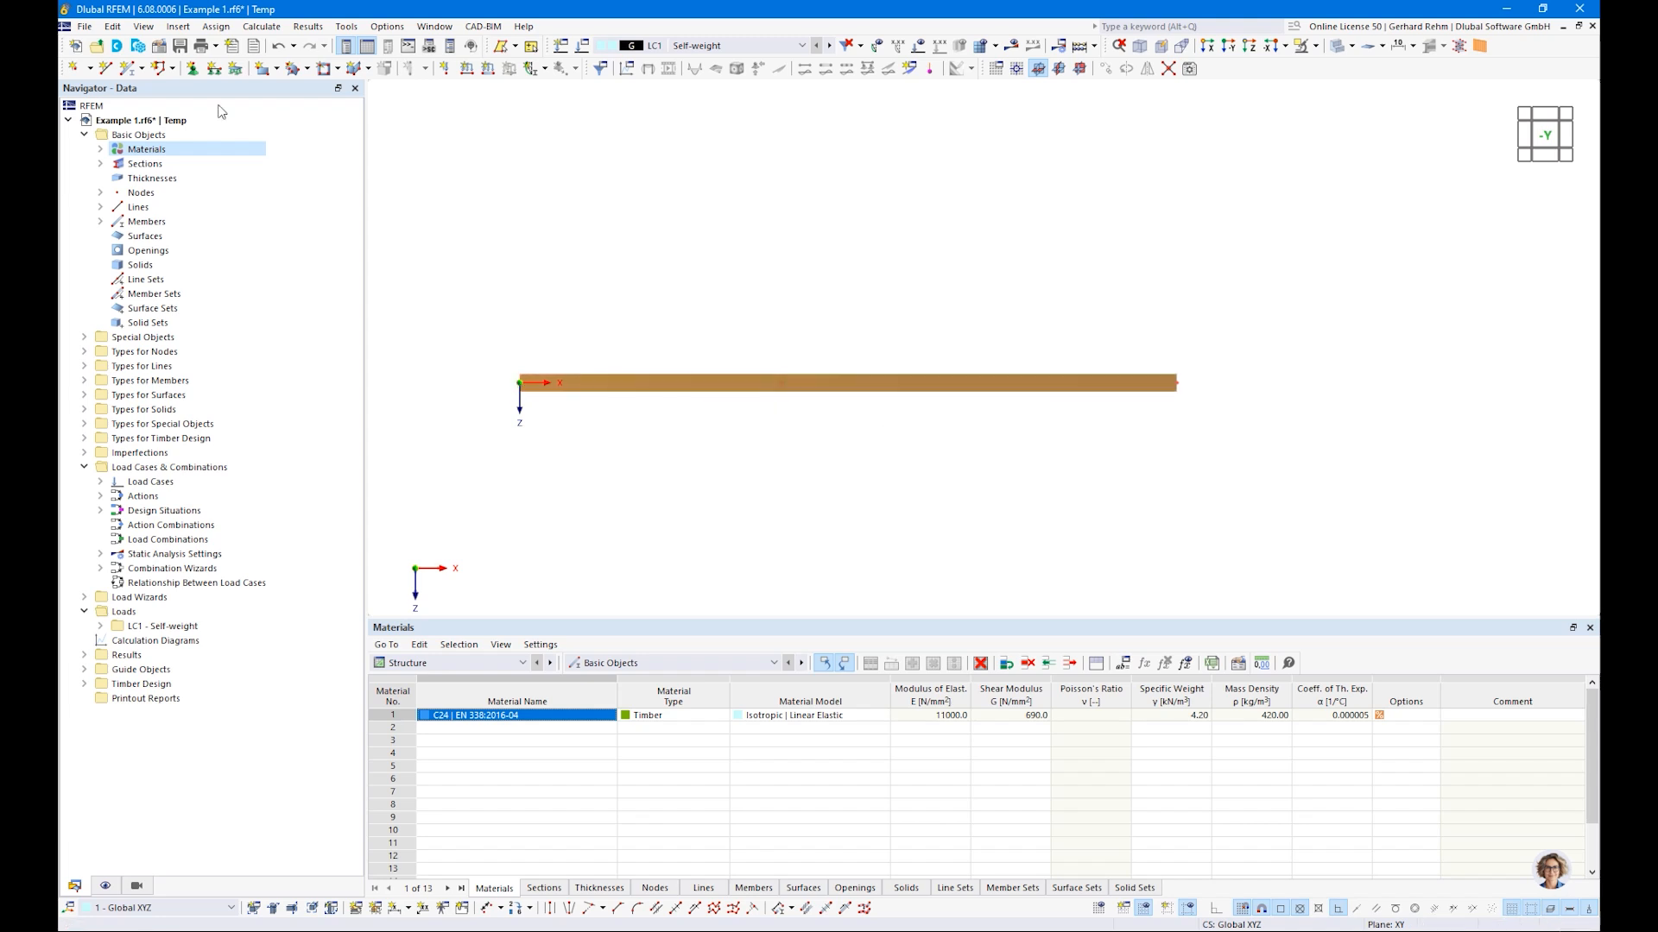
Create a nodal support restraining uX, uY, uZ and φX, with φY and φZ free, and assign it to the beam's start node
left_click(194, 68)
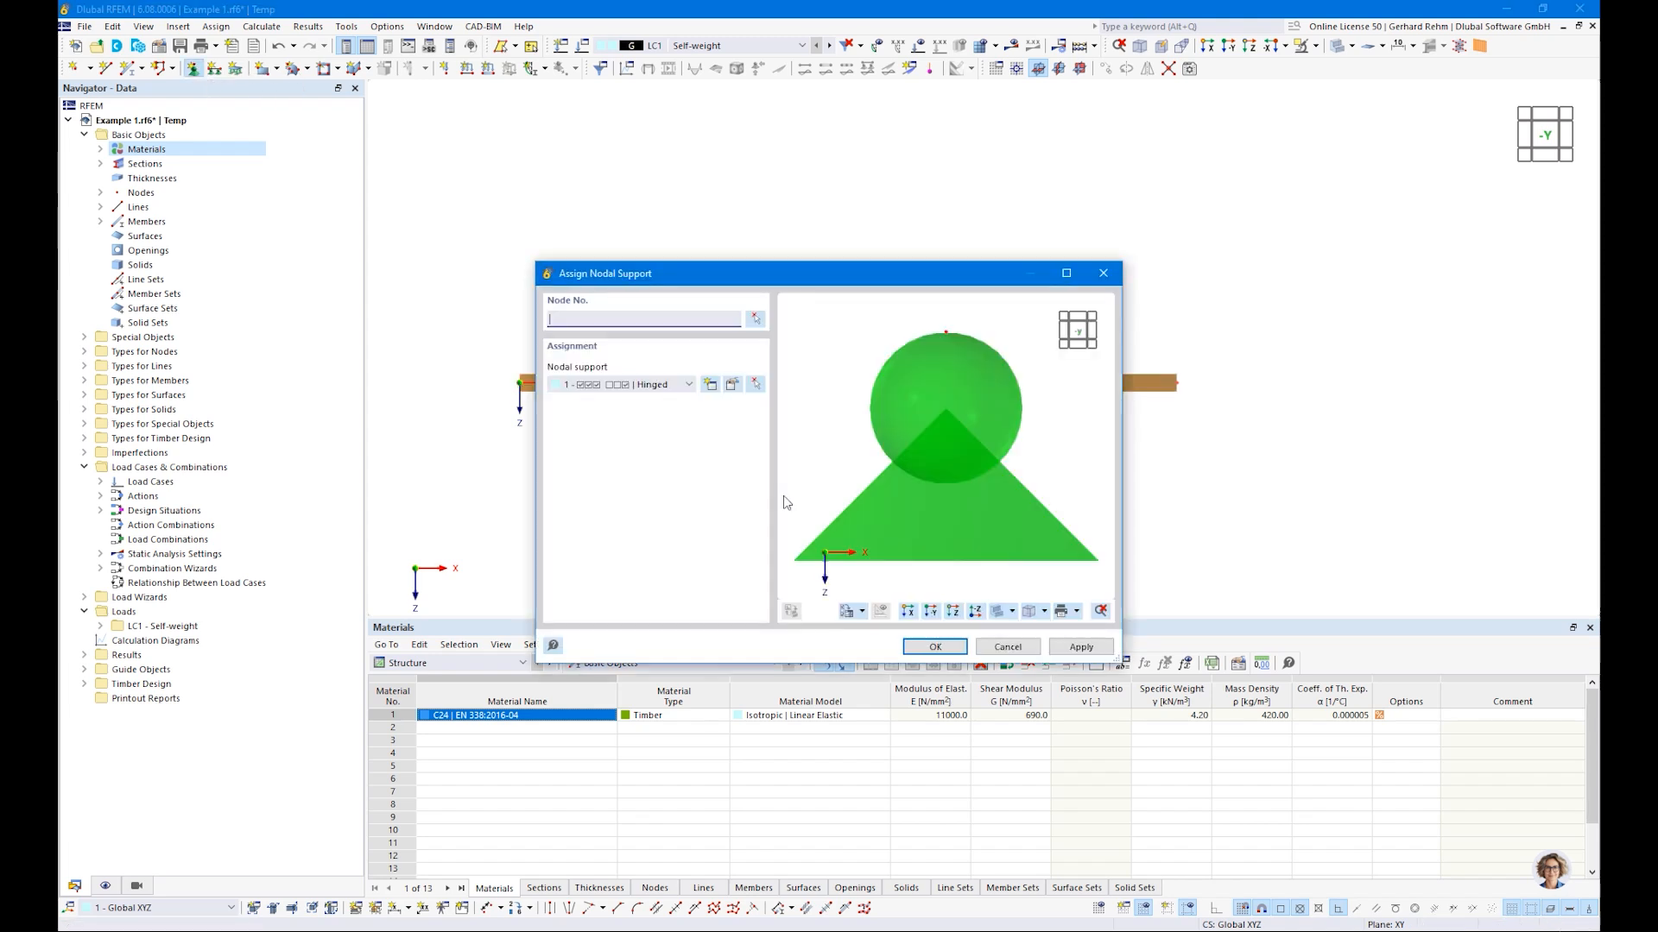
left_click(709, 384)
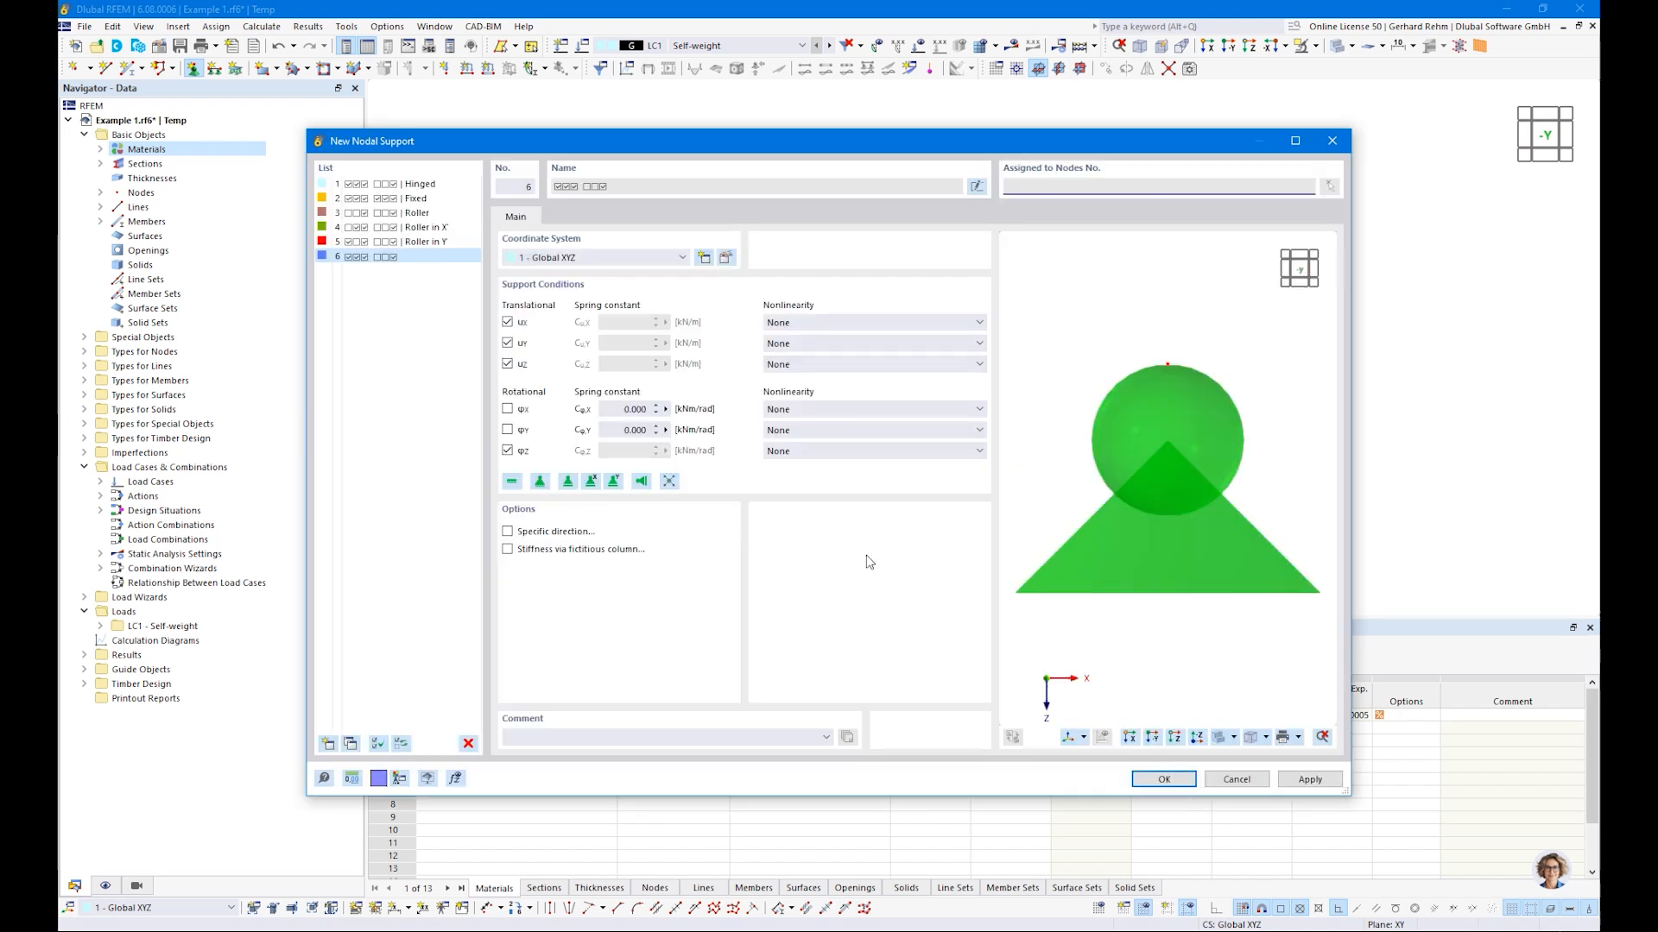
left_click(508, 451)
left_click(508, 409)
left_click(1163, 780)
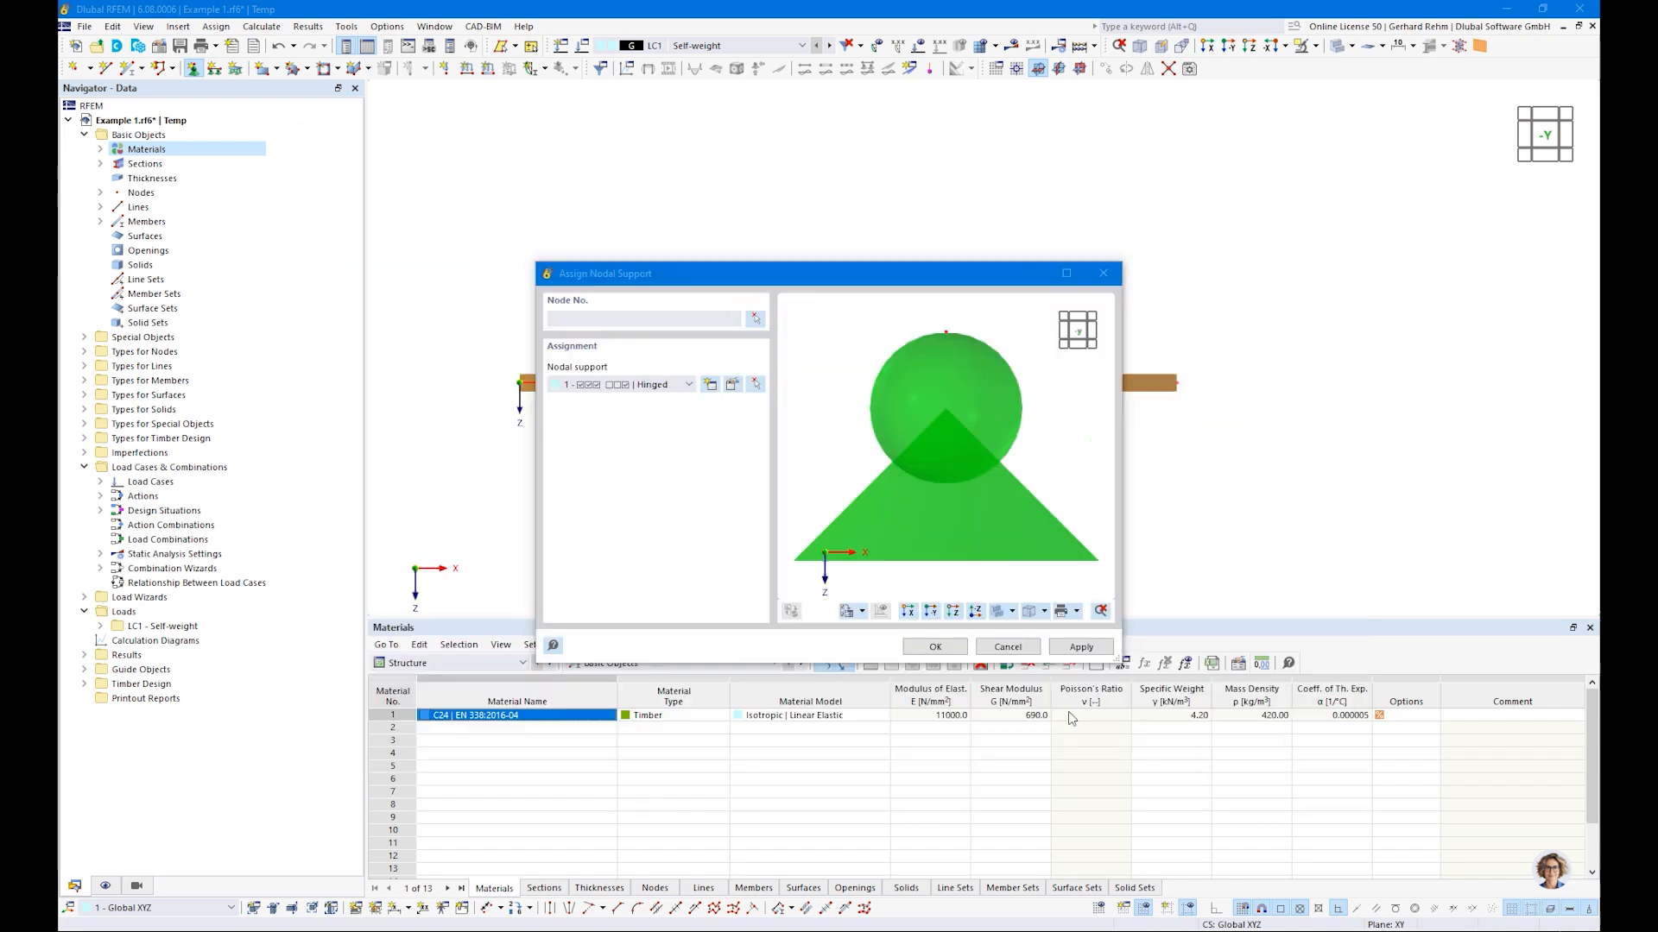
left_click(932, 646)
left_click_drag(489, 356, 598, 454)
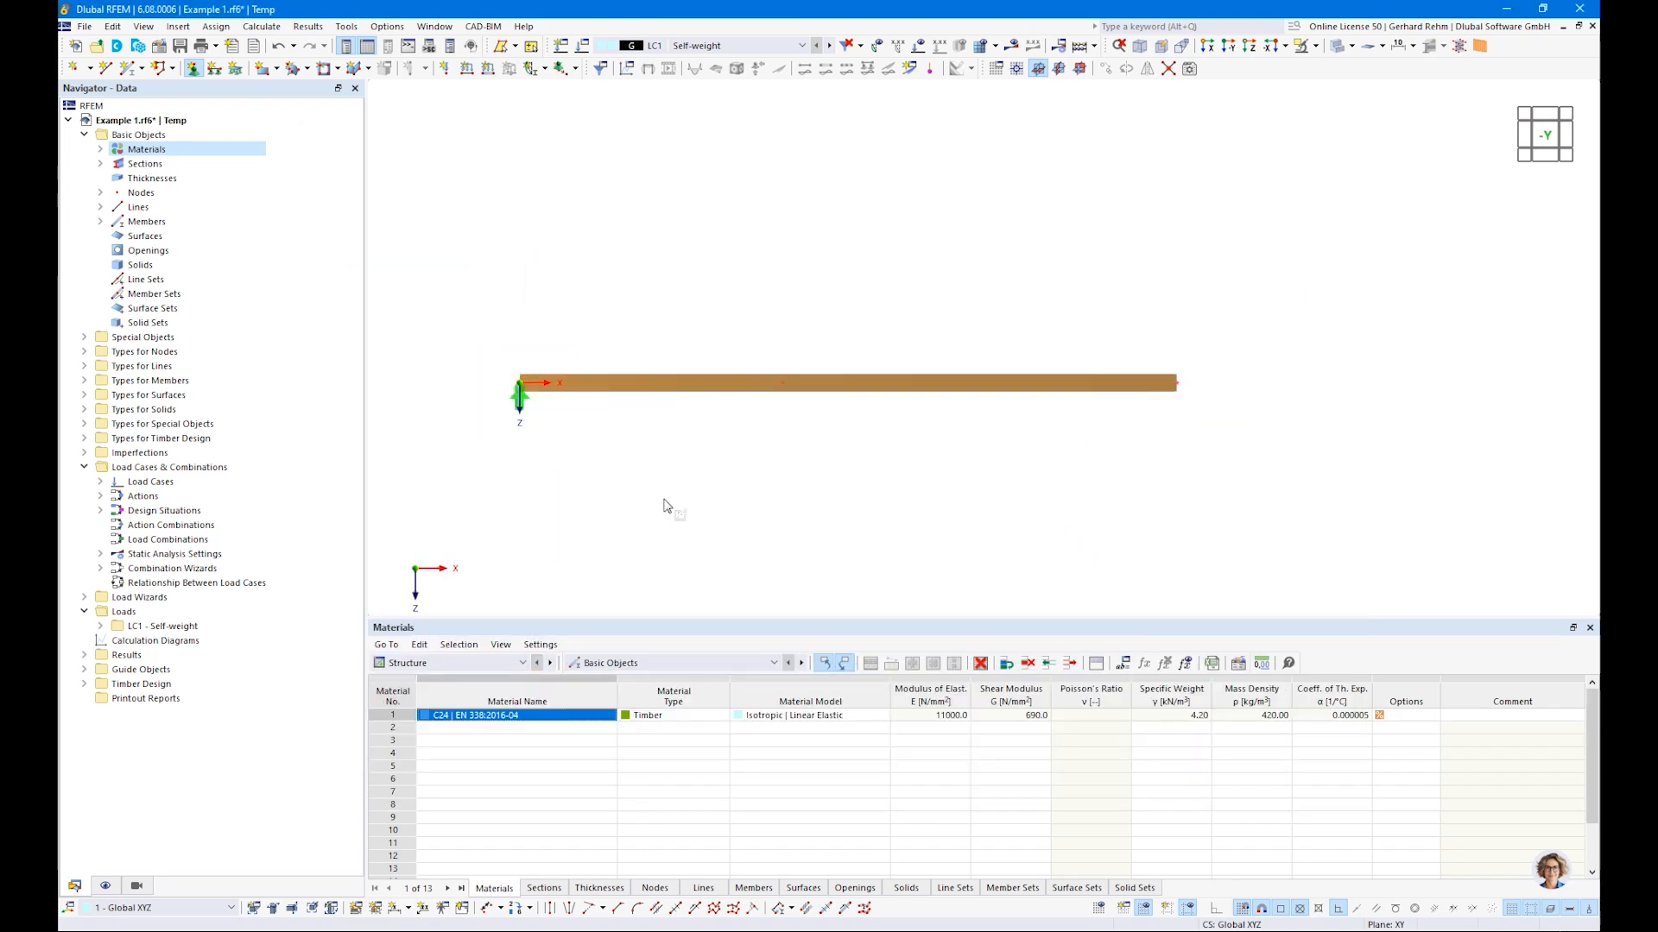
Create a nodal support restraining only uY, uZ and φX and assign it to the beam's middle and end nodes
left_click(191, 72)
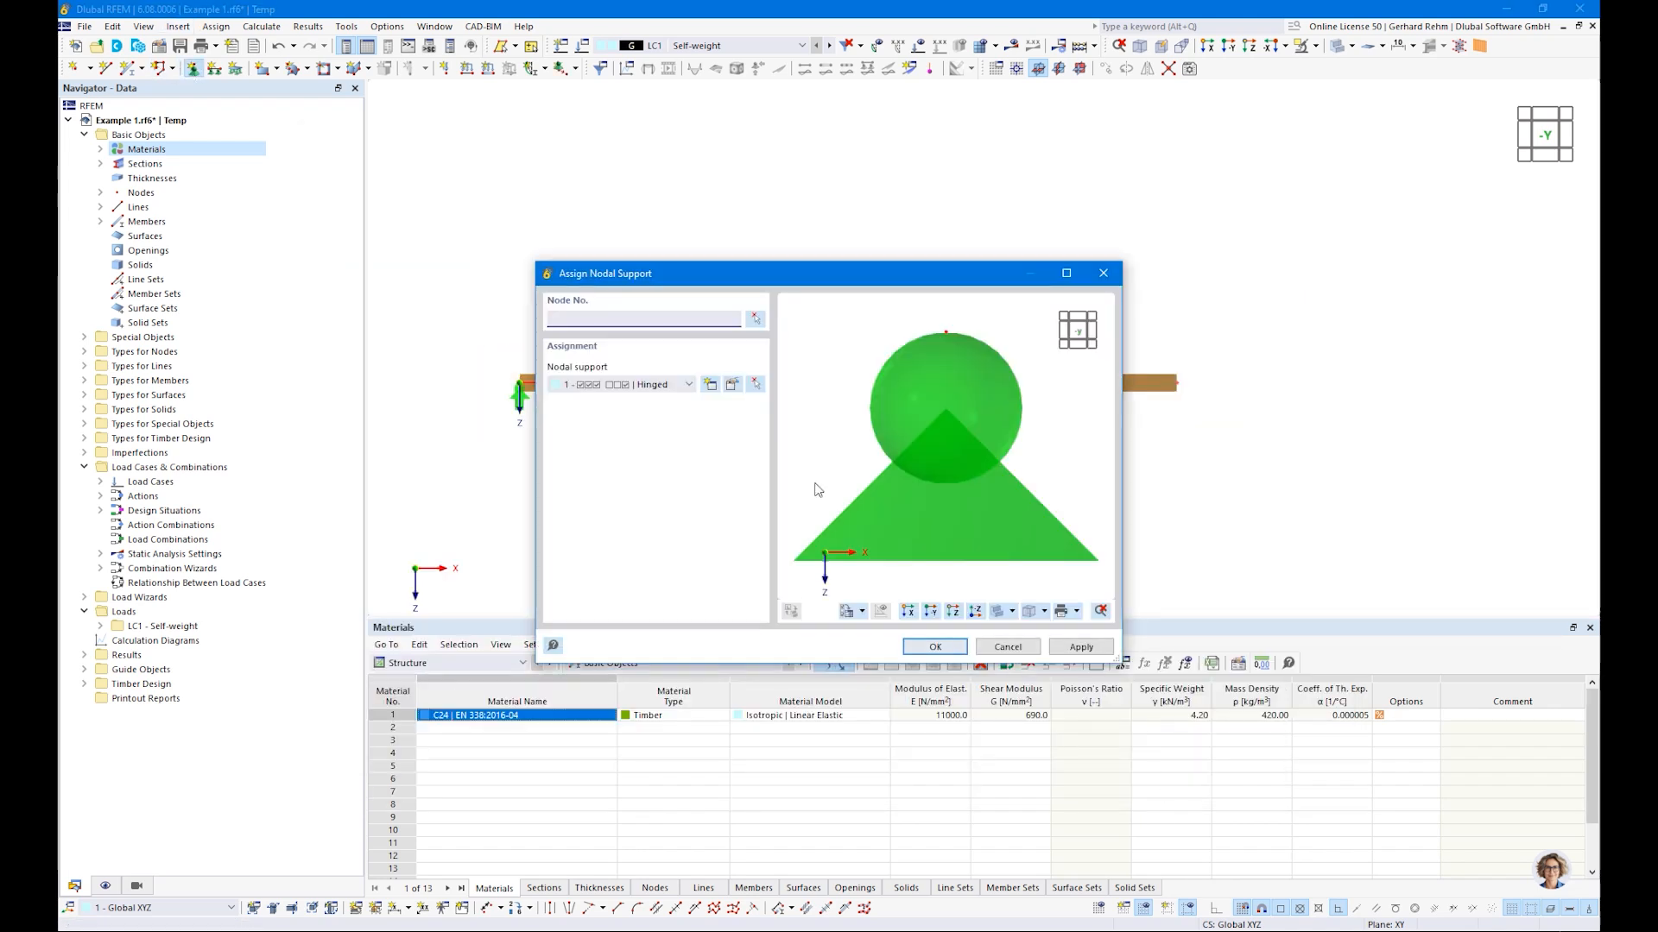
left_click(710, 386)
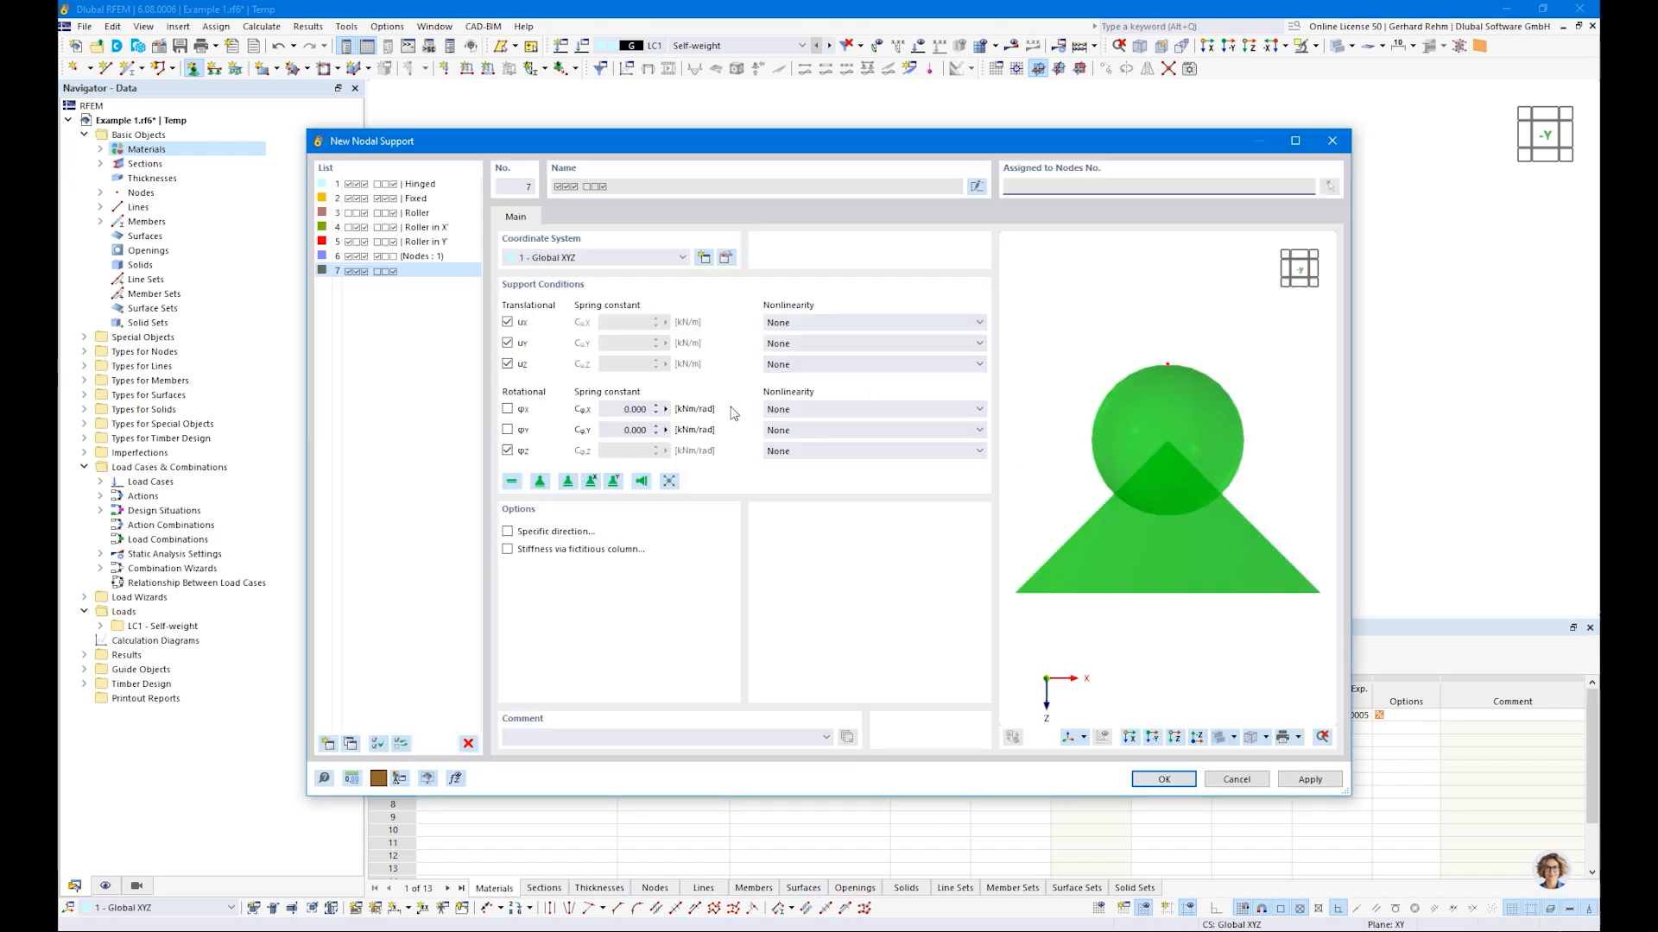
left_click(507, 323)
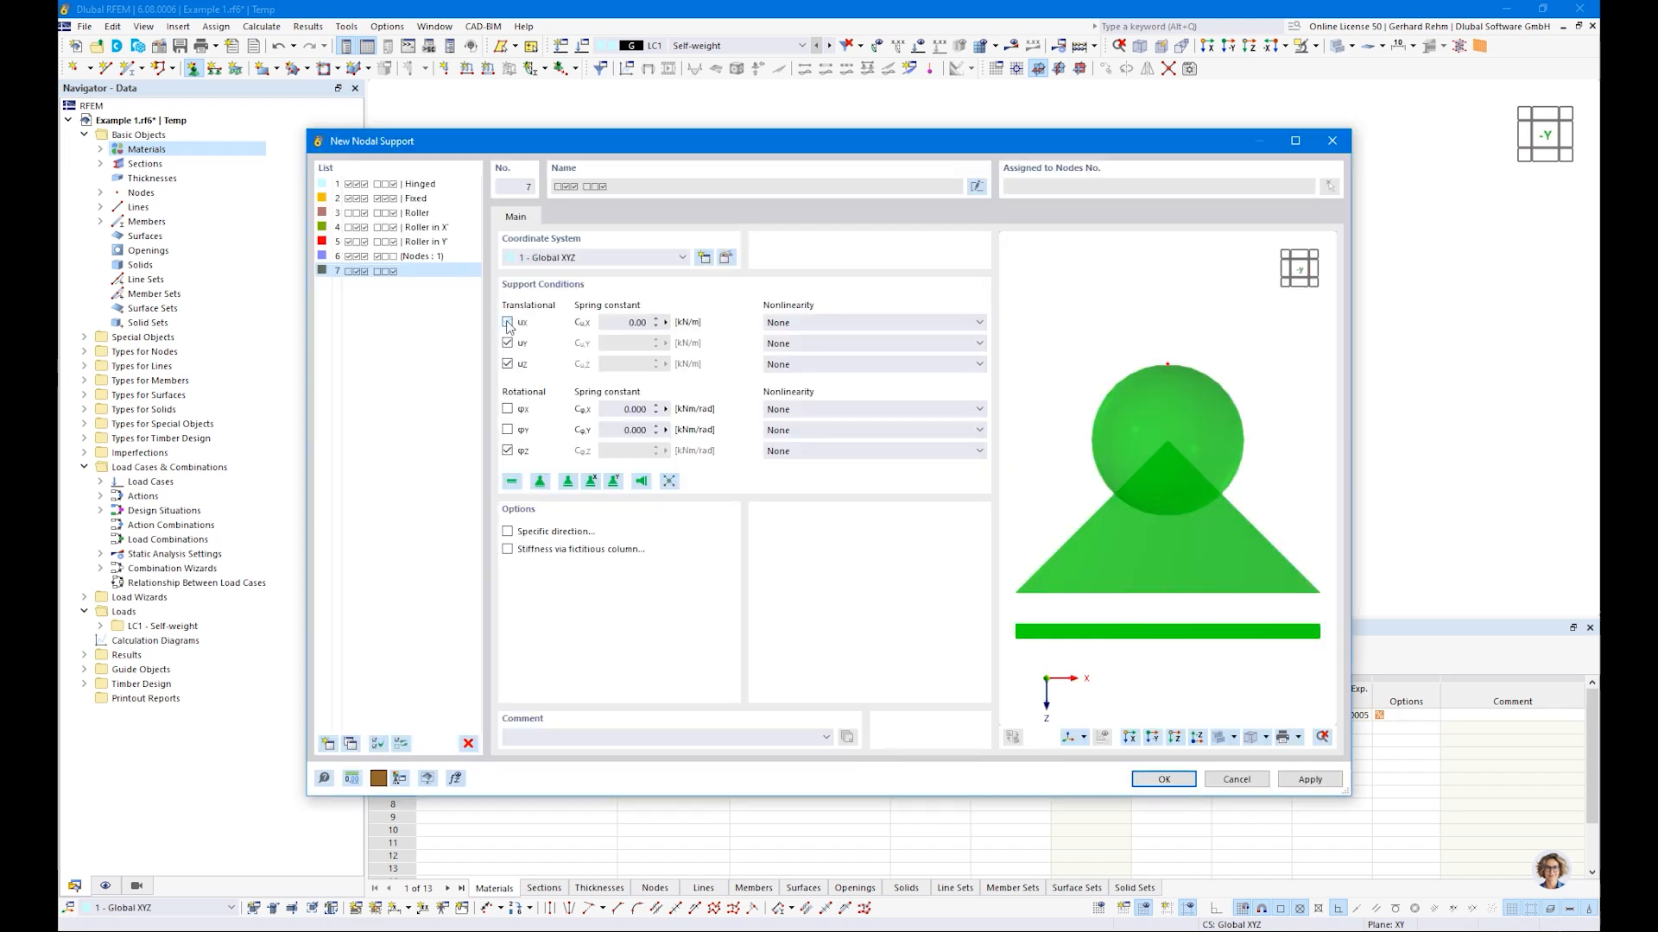
left_click(507, 450)
left_click(506, 409)
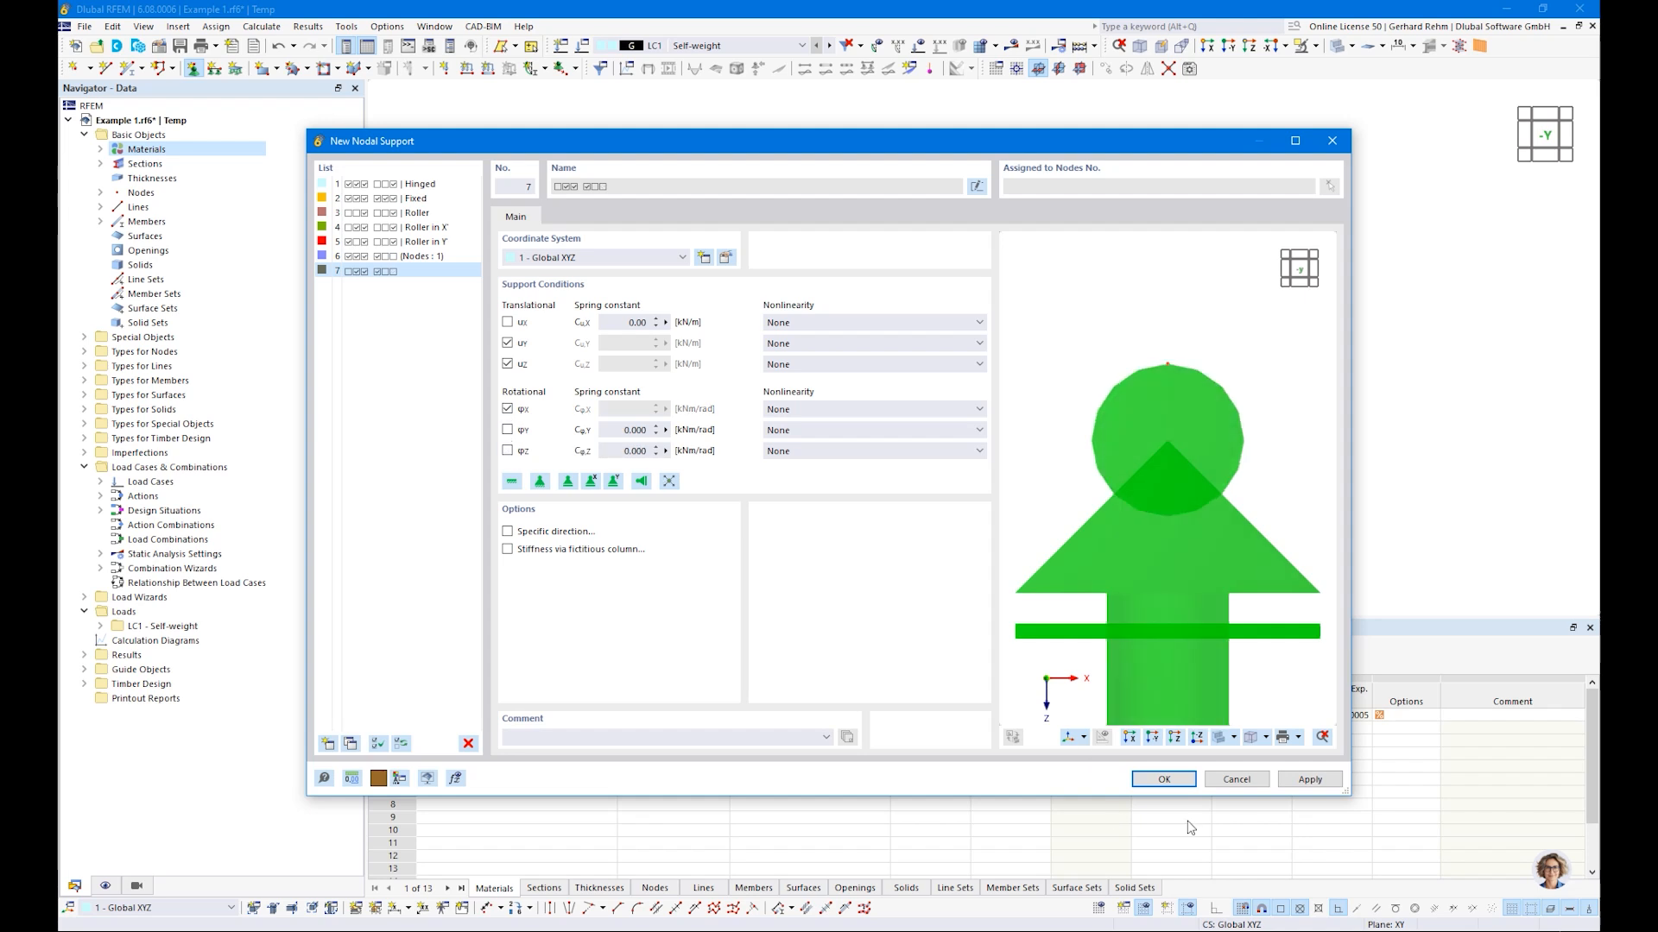
left_click(1163, 780)
left_click(932, 646)
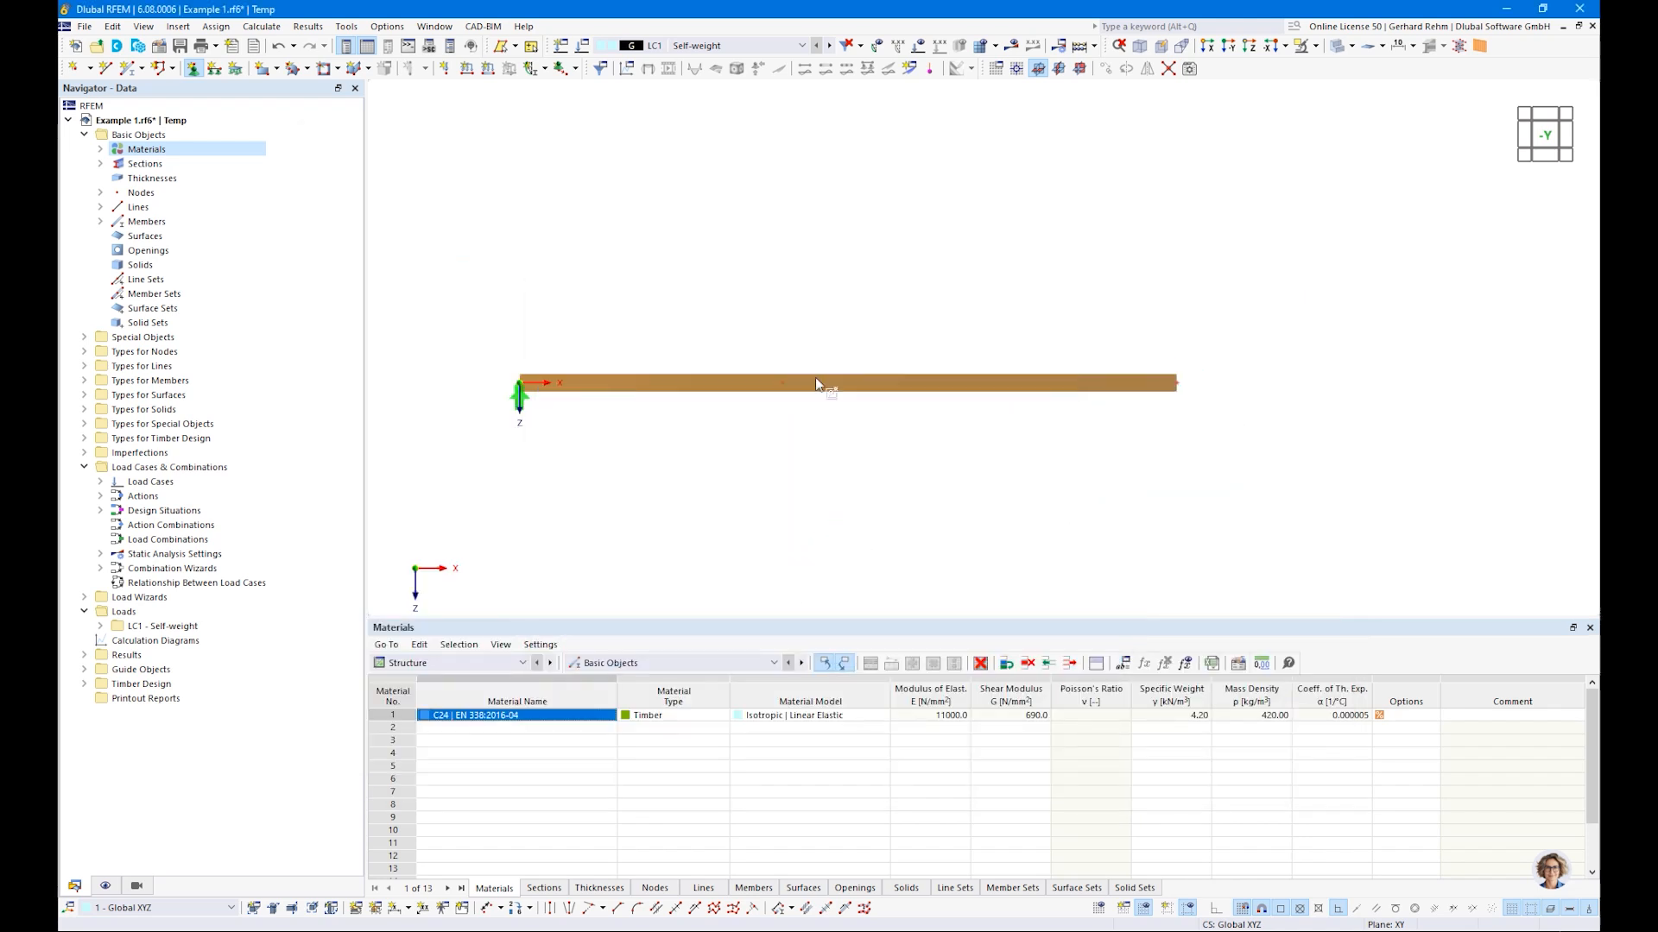
left_click_drag(753, 325, 1269, 440)
middle_click_drag(1365, 423, 921, 522, "ctrl")
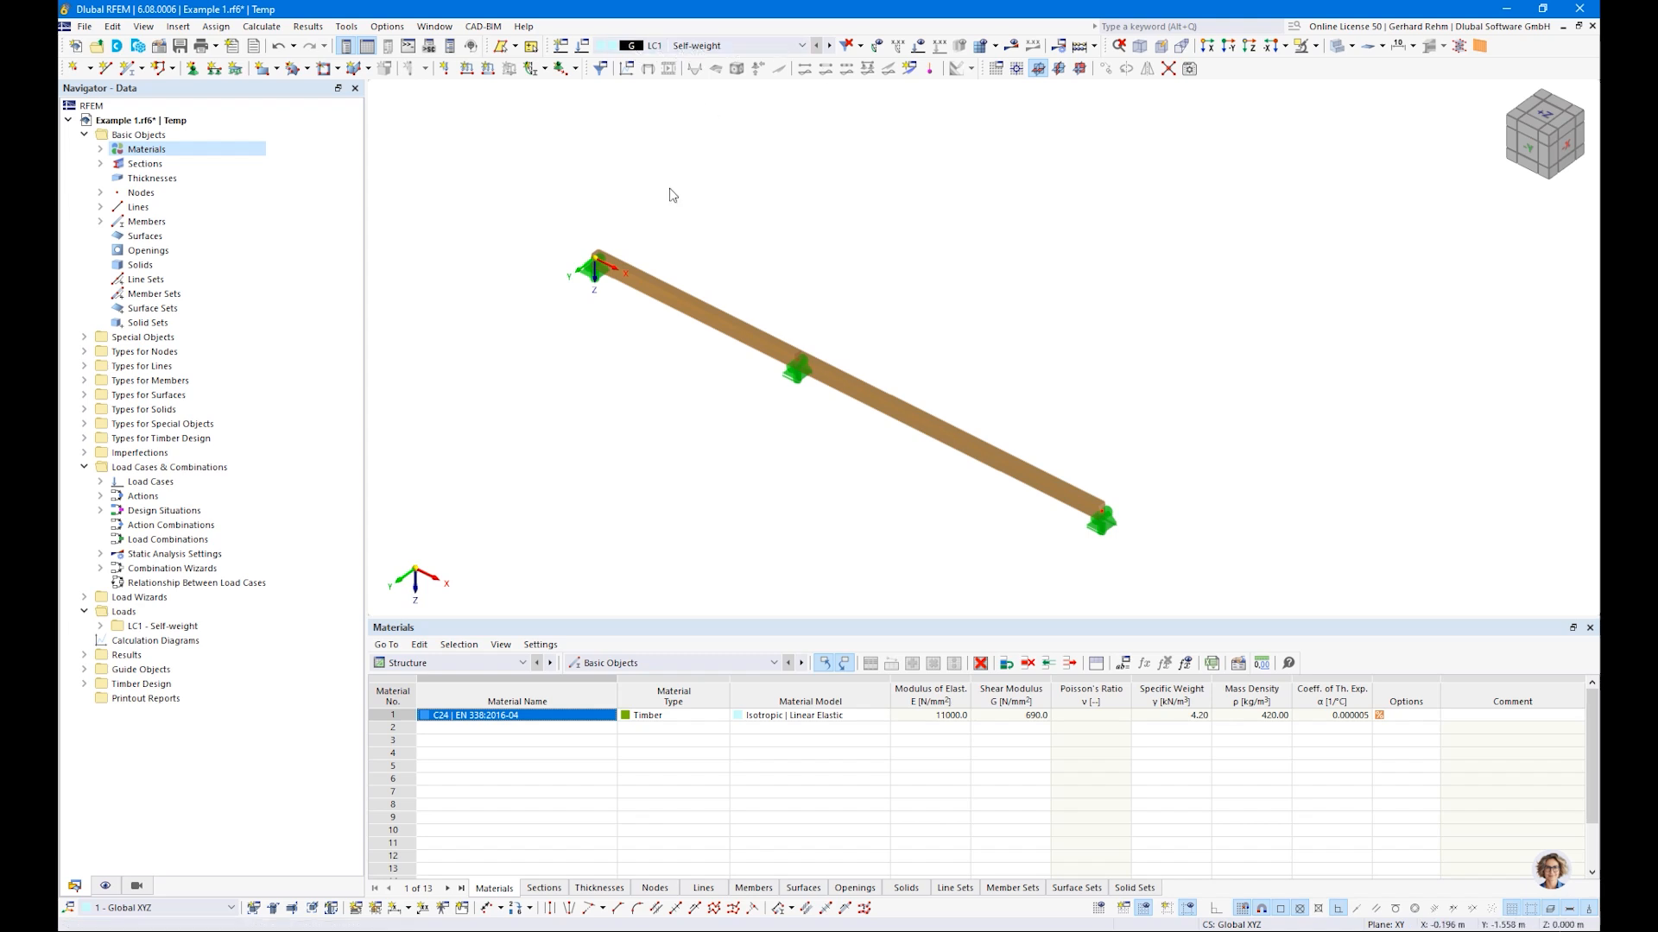
key("alt+2")
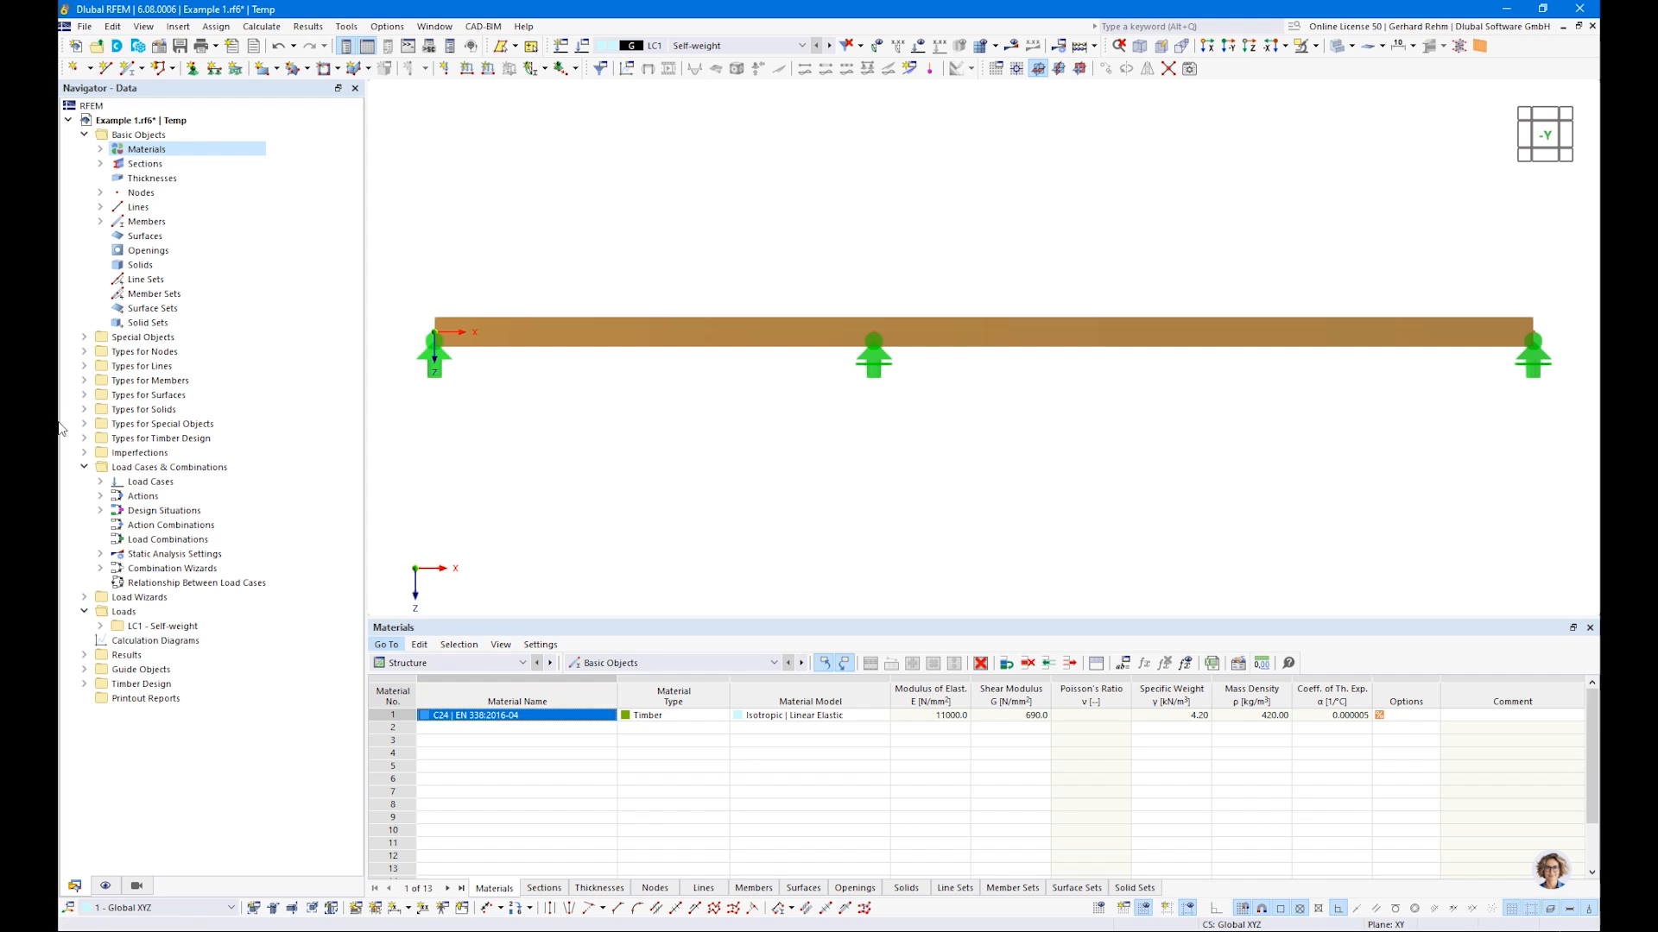
Add a load case named Imposed Load 1 with the action category Imposed loads - category A: domestic, residential areas
double_click(143, 482)
right_click(140, 499)
left_click(190, 508)
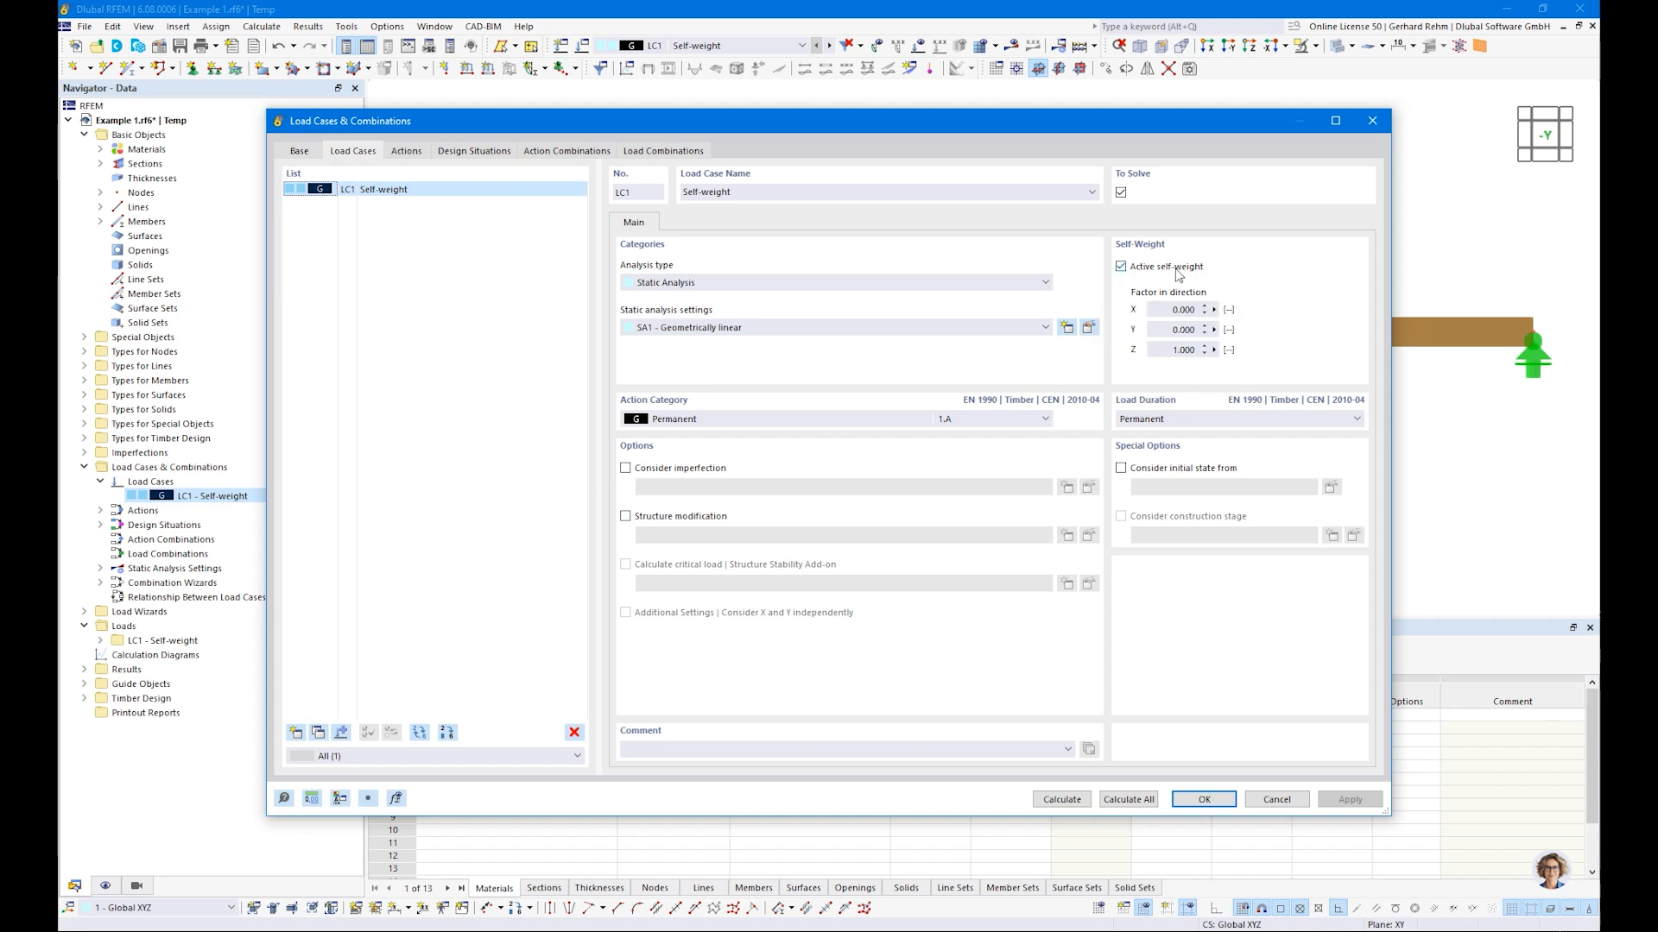
left_click(1182, 348)
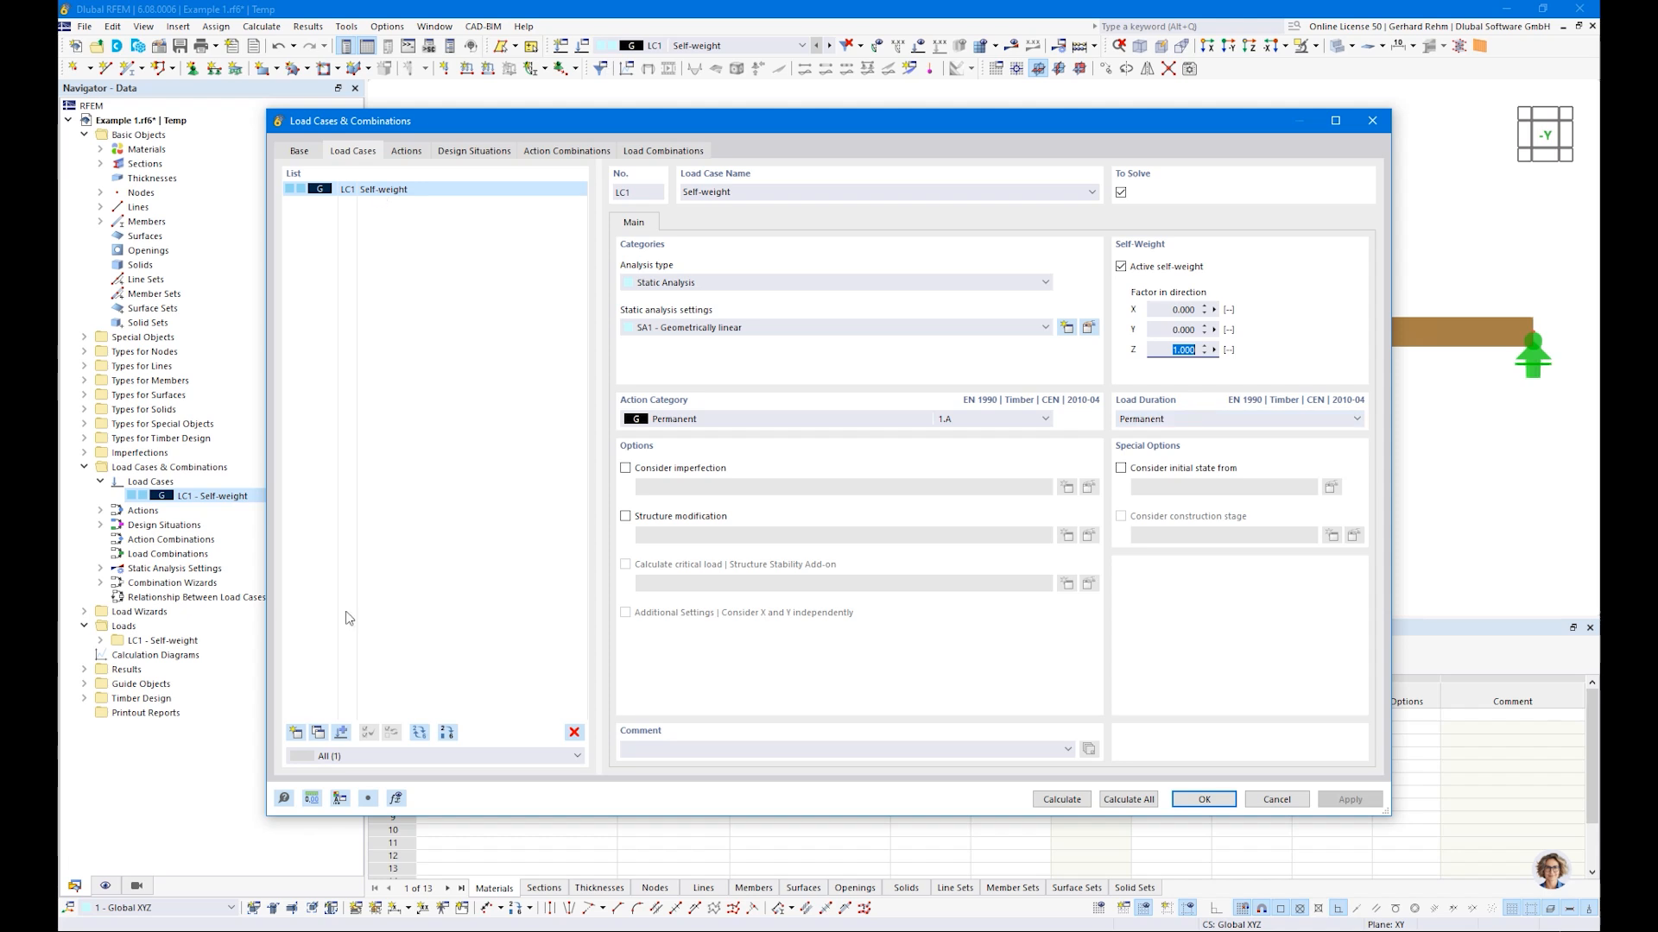
left_click(296, 732)
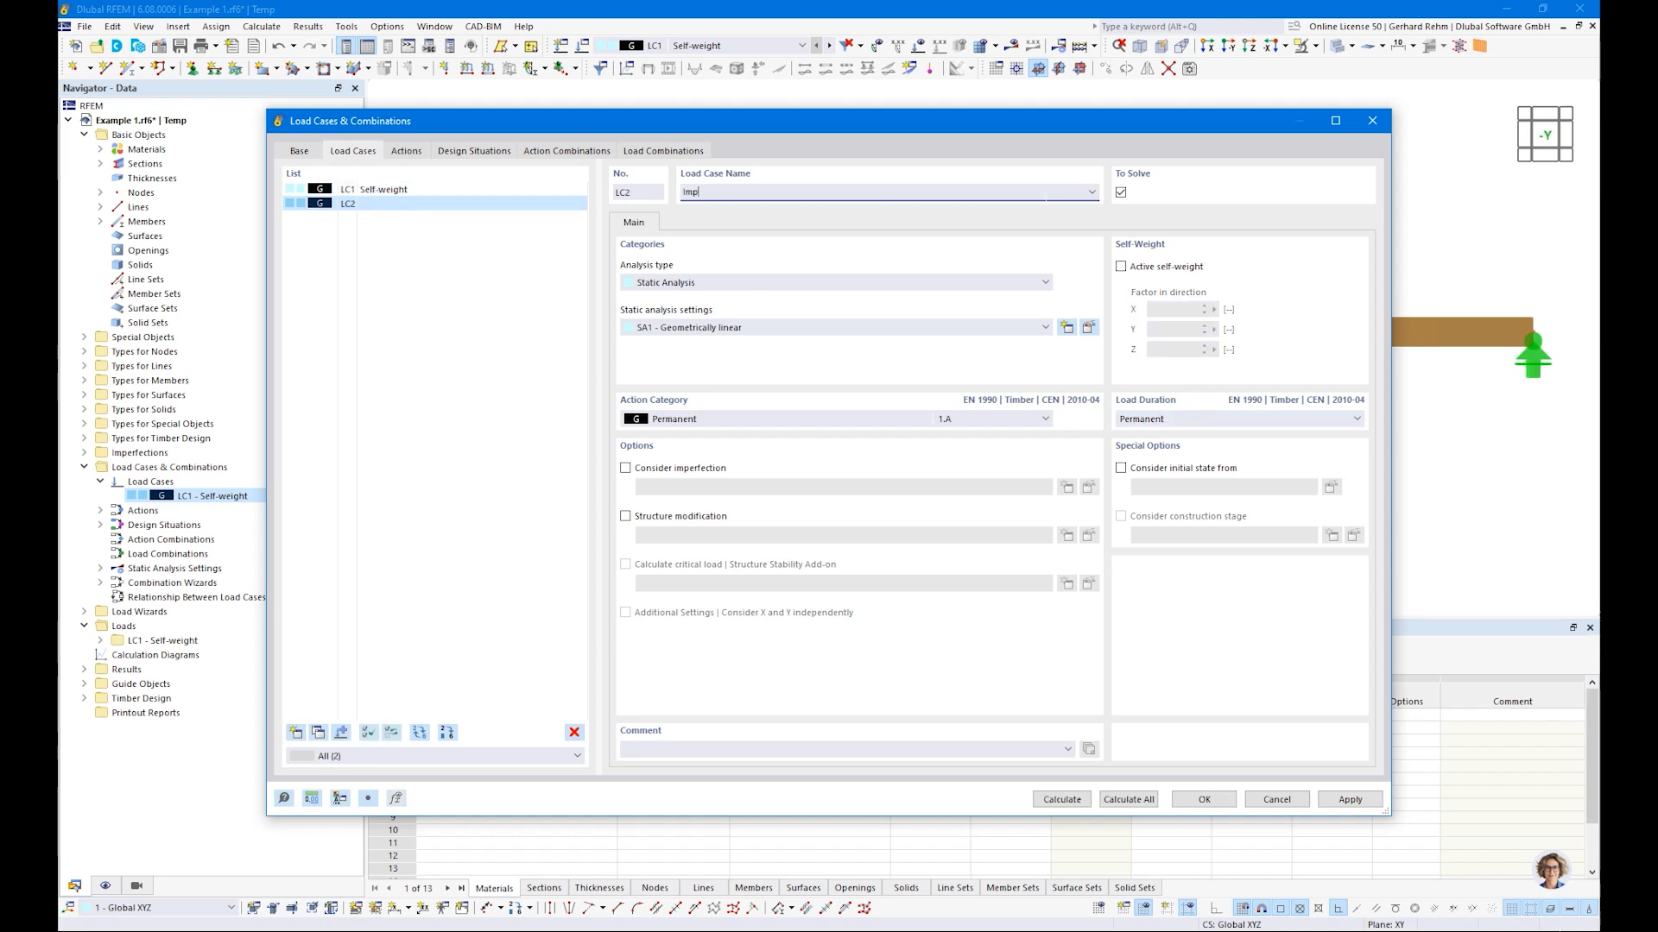
type("Imposed Load 1")
left_click(825, 419)
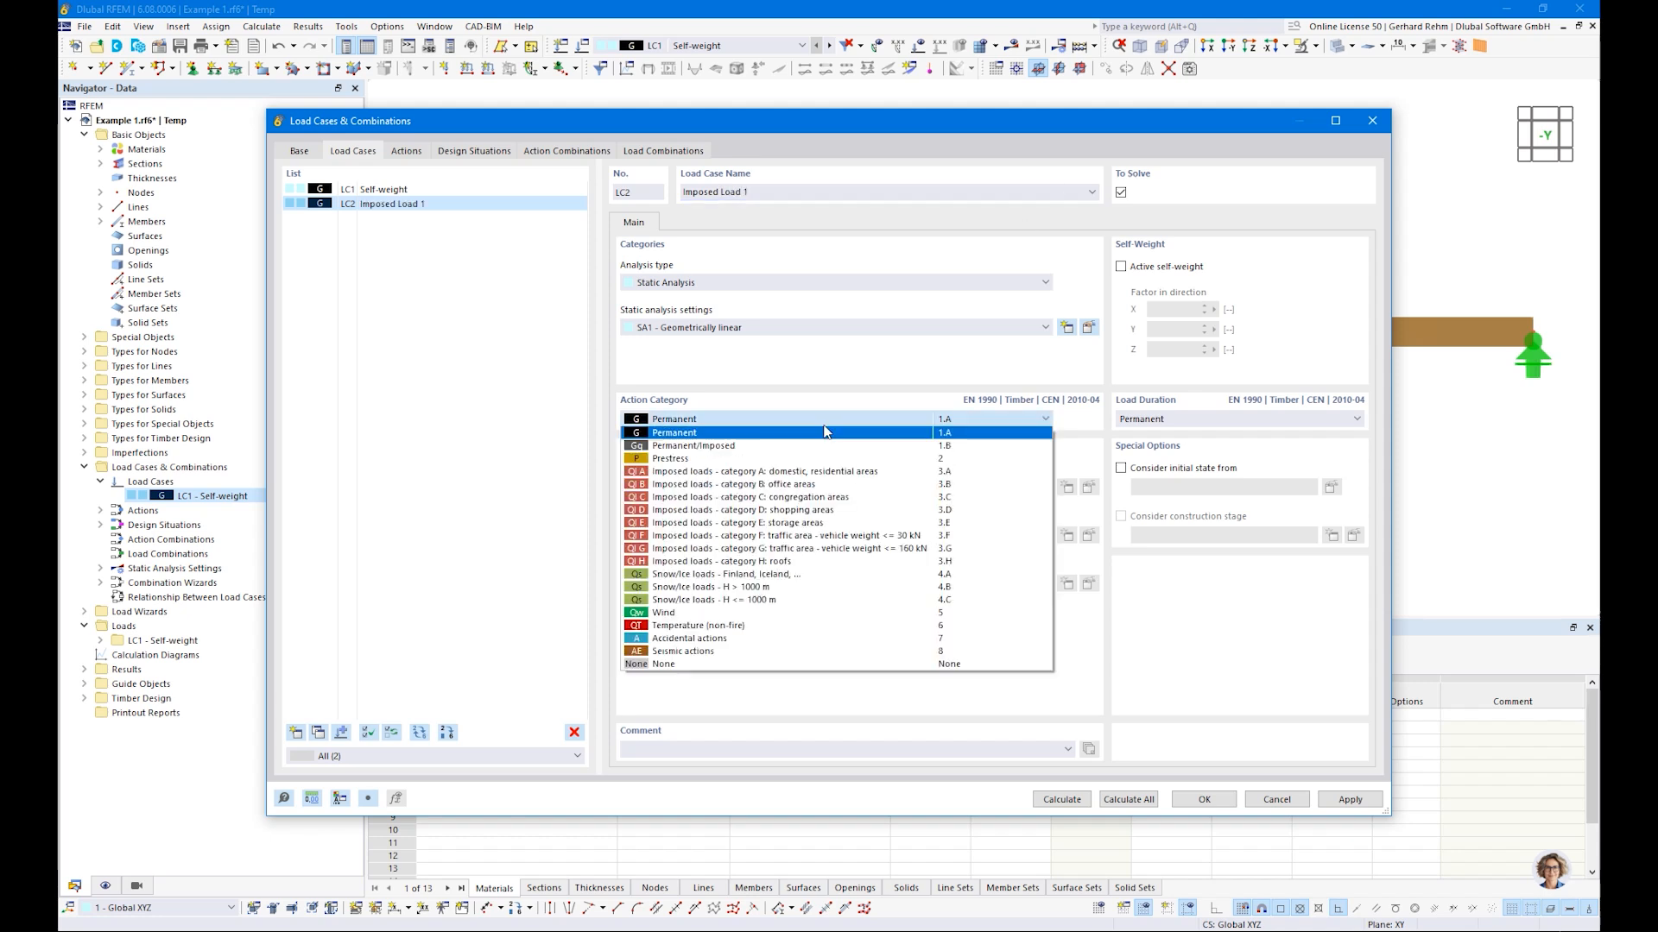
left_click(751, 473)
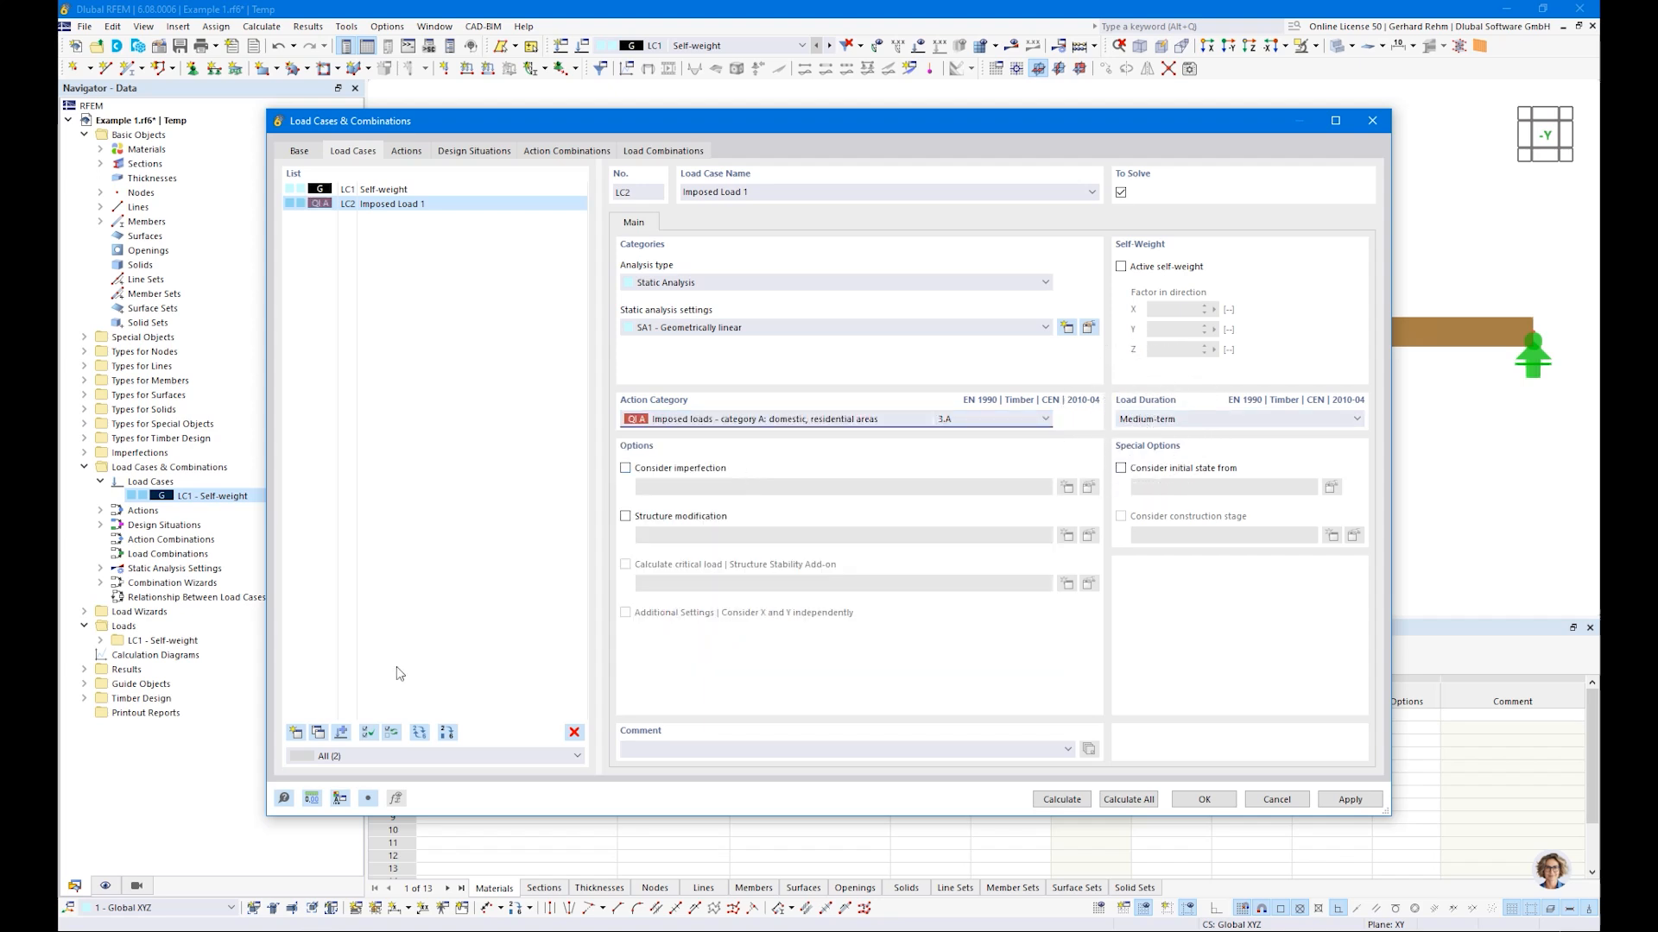
Copy the Imposed Load 1 load case, name the copy Imposed Load 2 and accept the load cases
left_click(319, 733)
left_click(760, 193)
key("BackSpace")
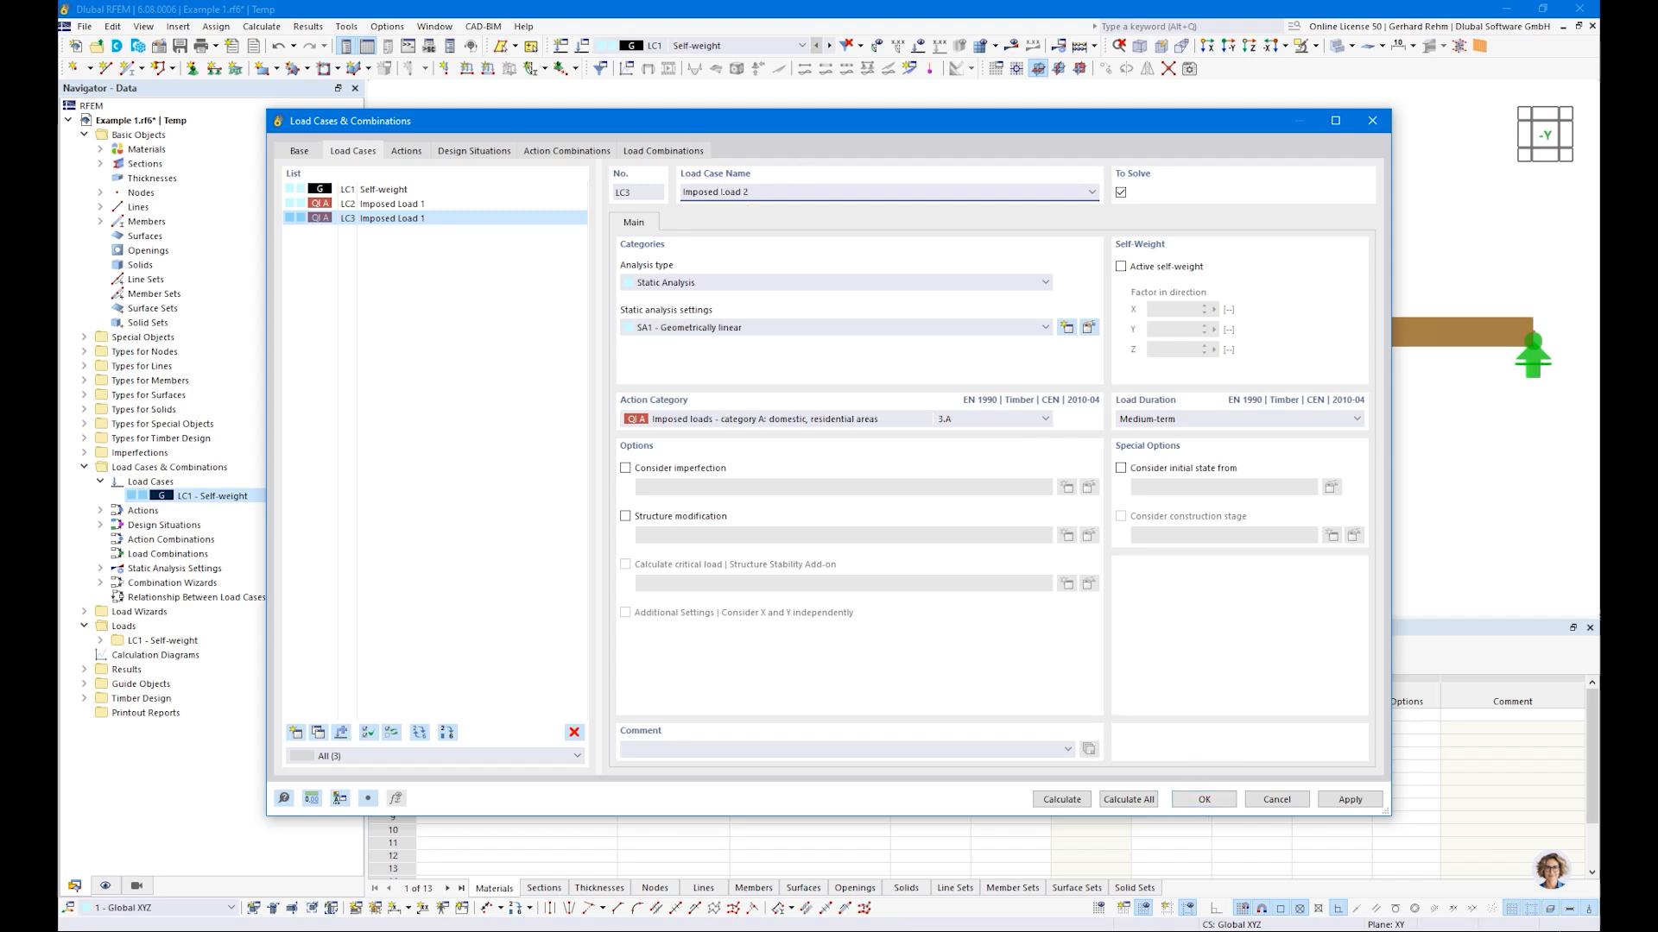
left_click(1179, 802)
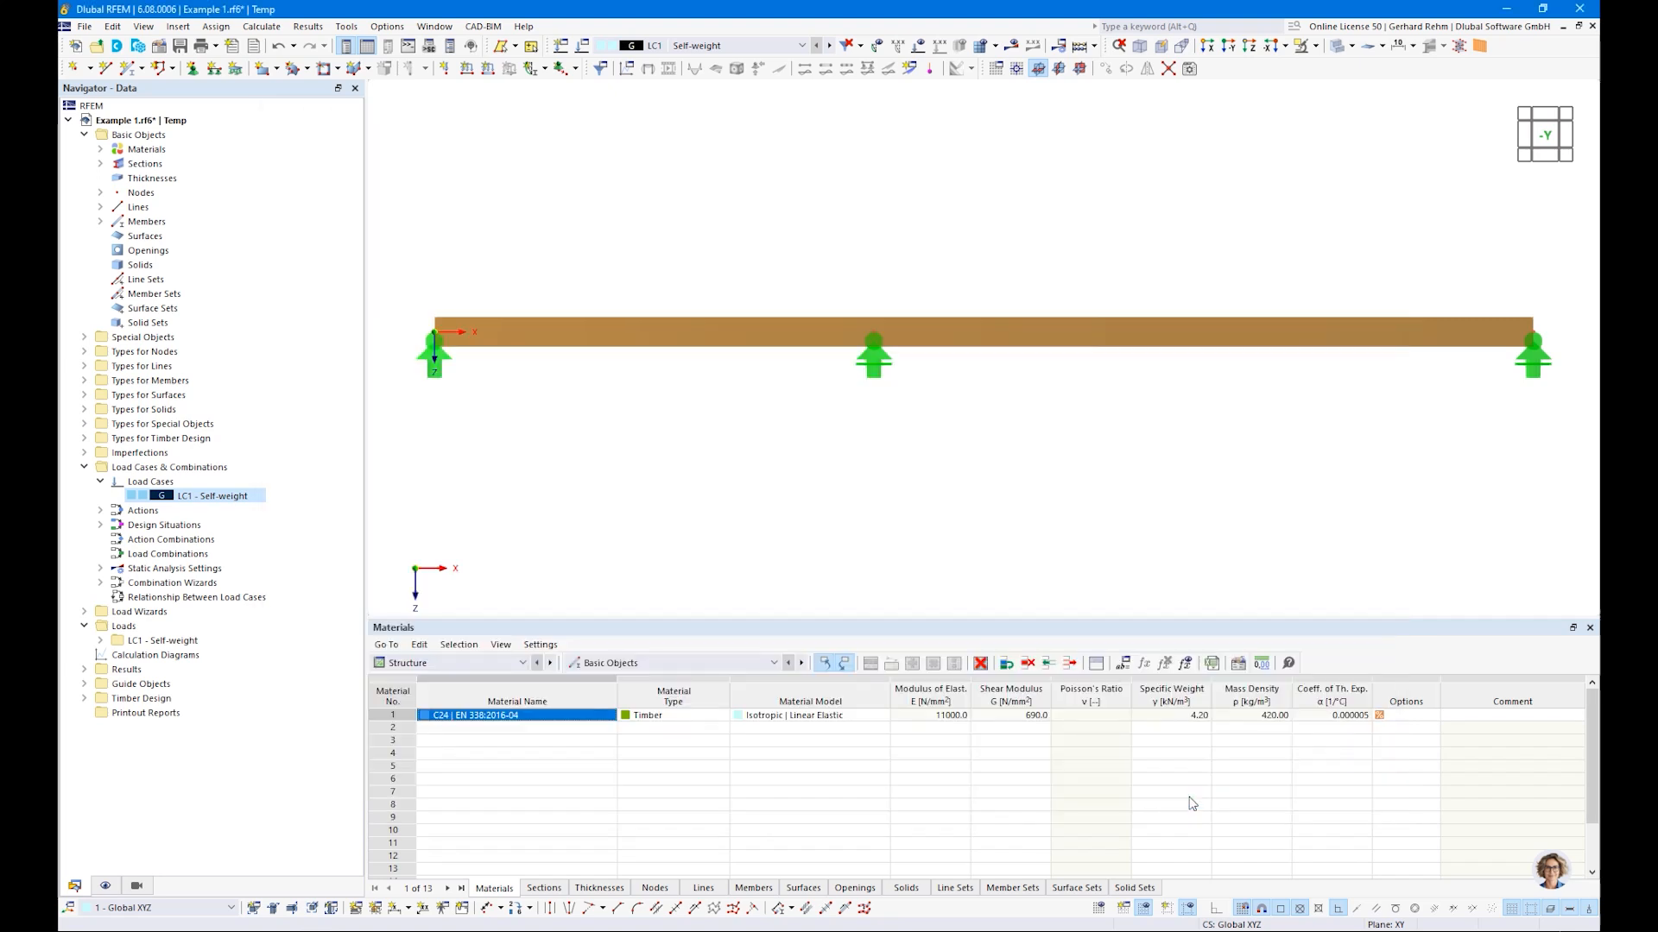
Define a uniform force member load of 2.5 kN/m in load case LC1 Self-weight
scroll(1011, 497, "down", 2)
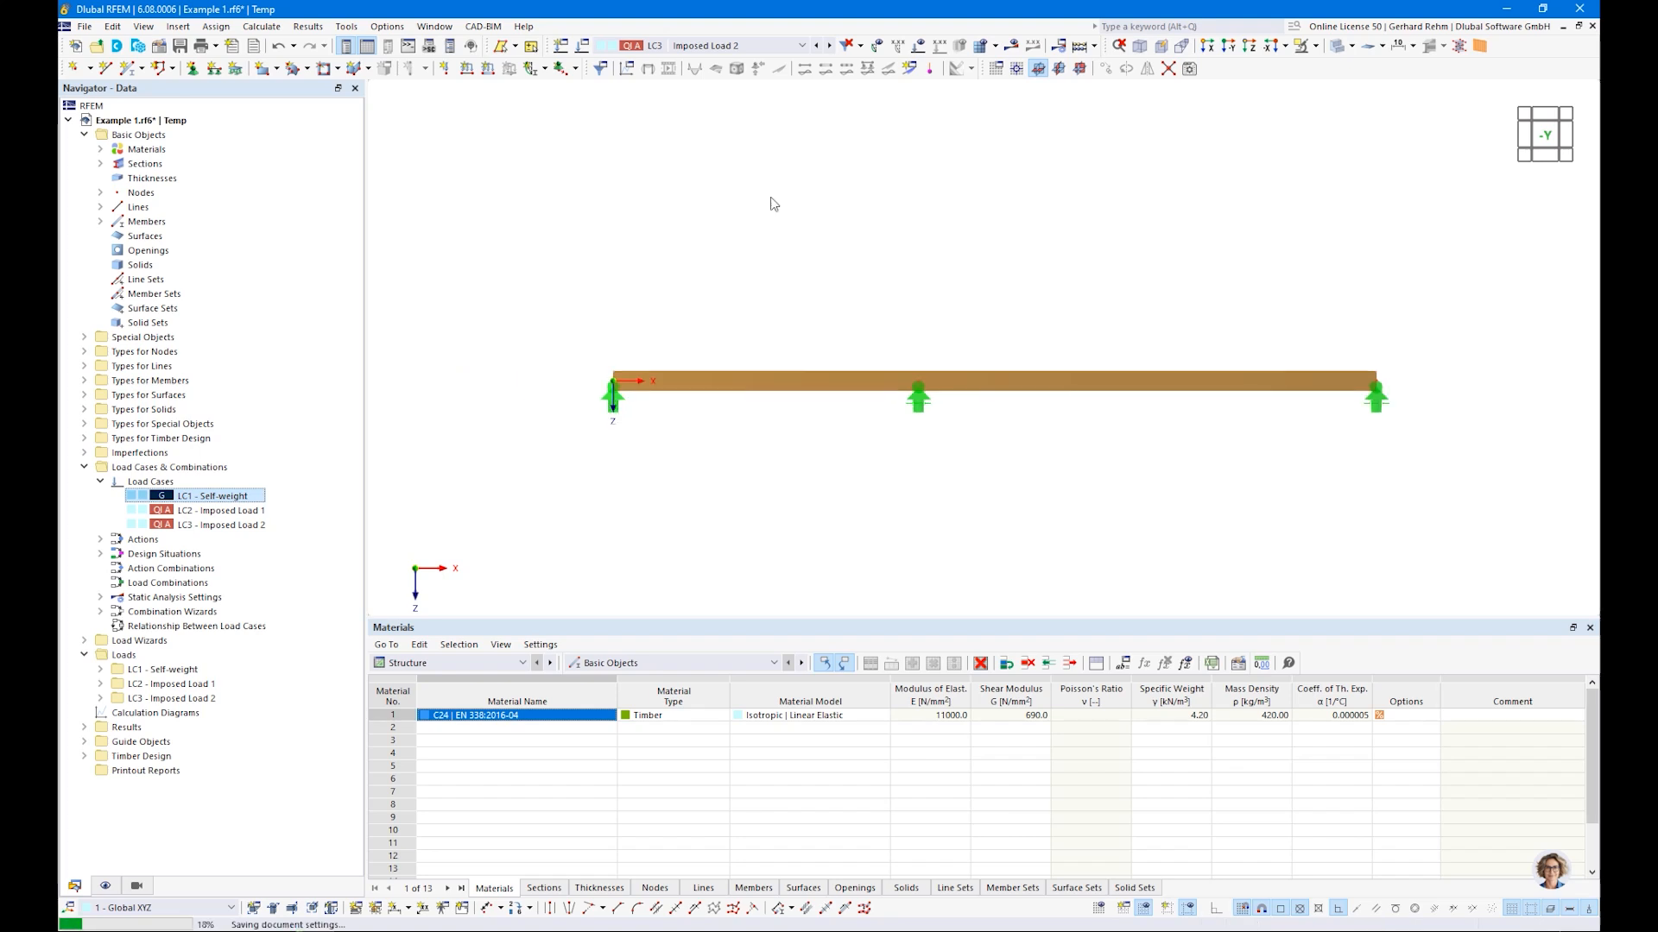
left_click(679, 54)
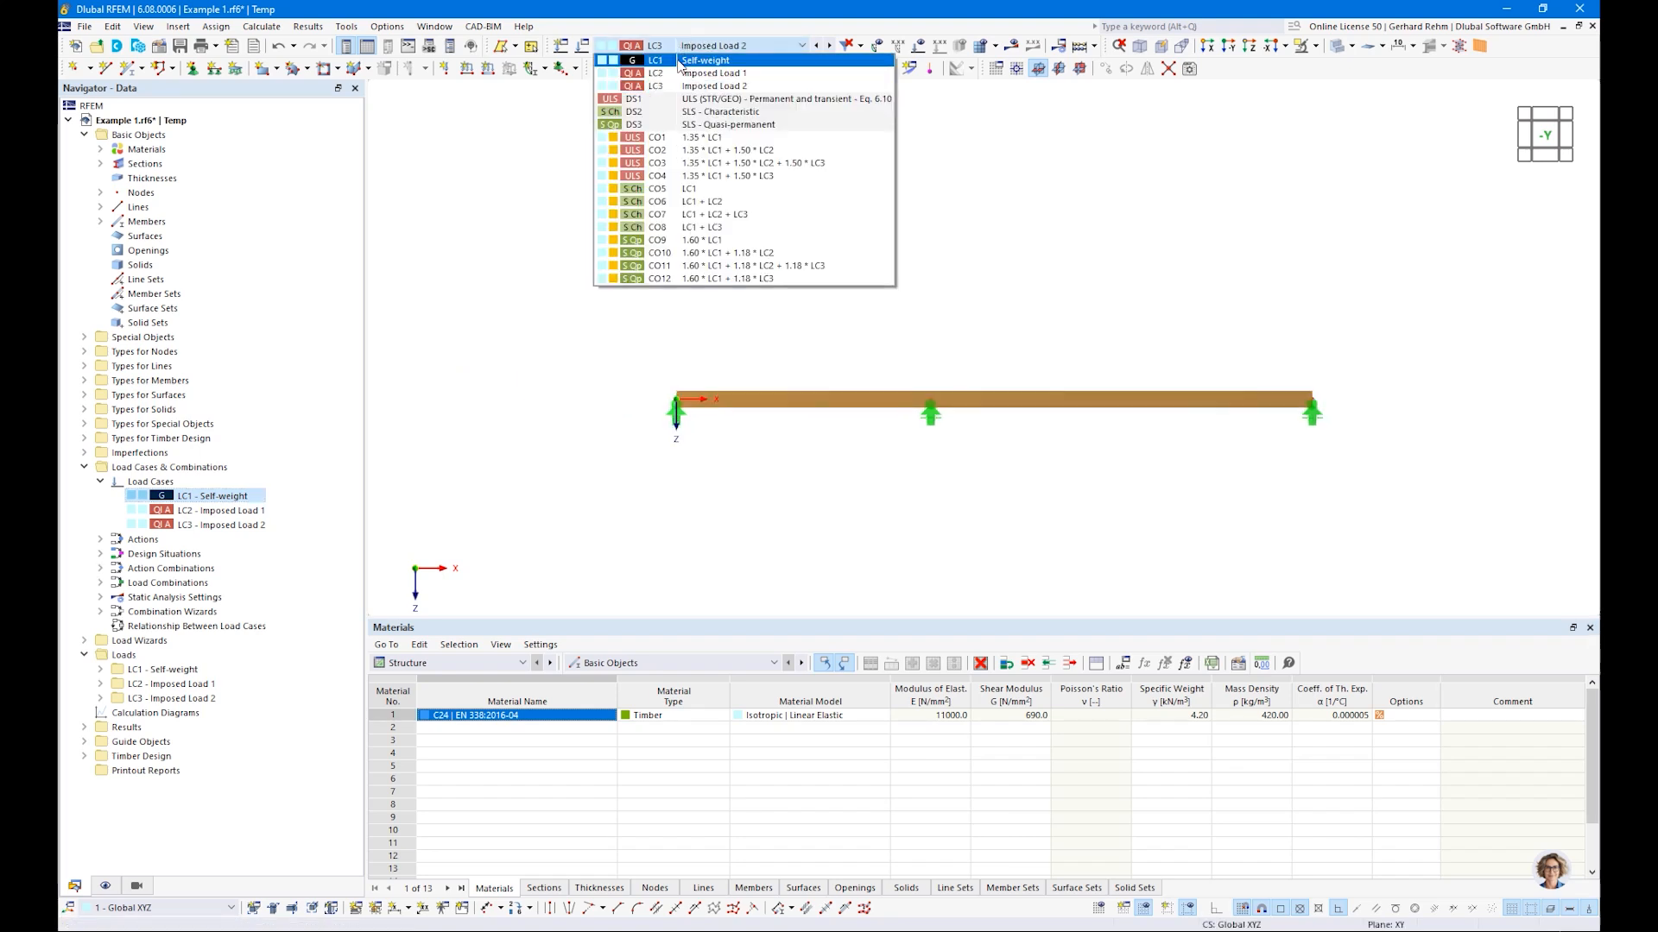
left_click(682, 66)
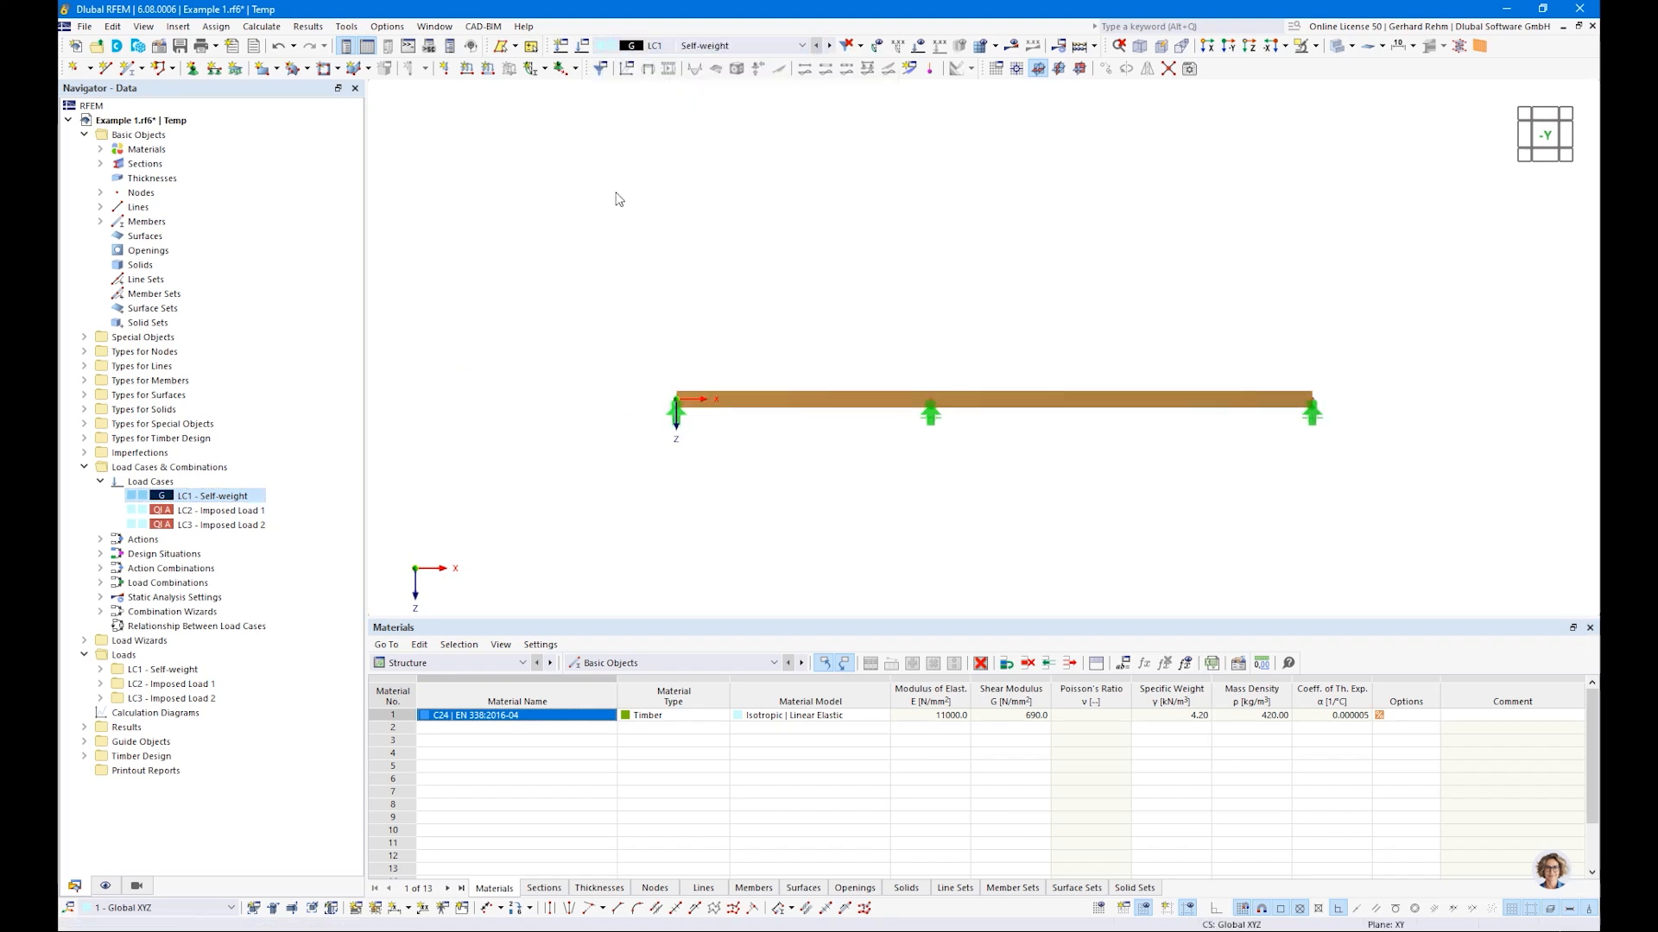
left_click(467, 76)
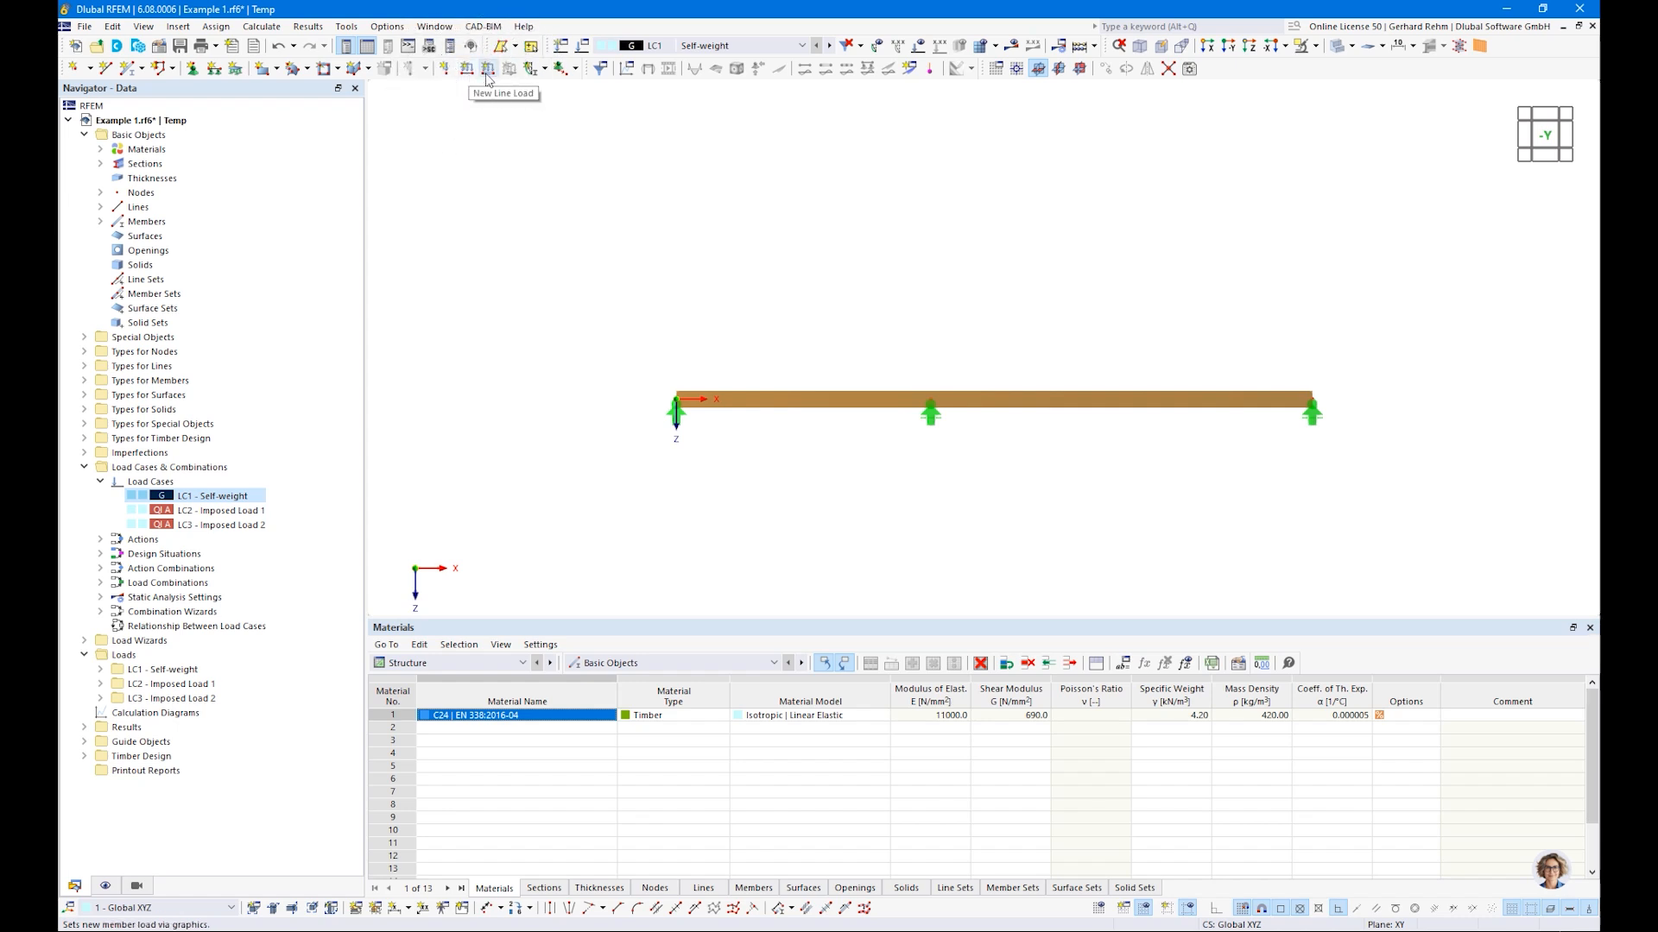
left_click(488, 76)
left_click(447, 74)
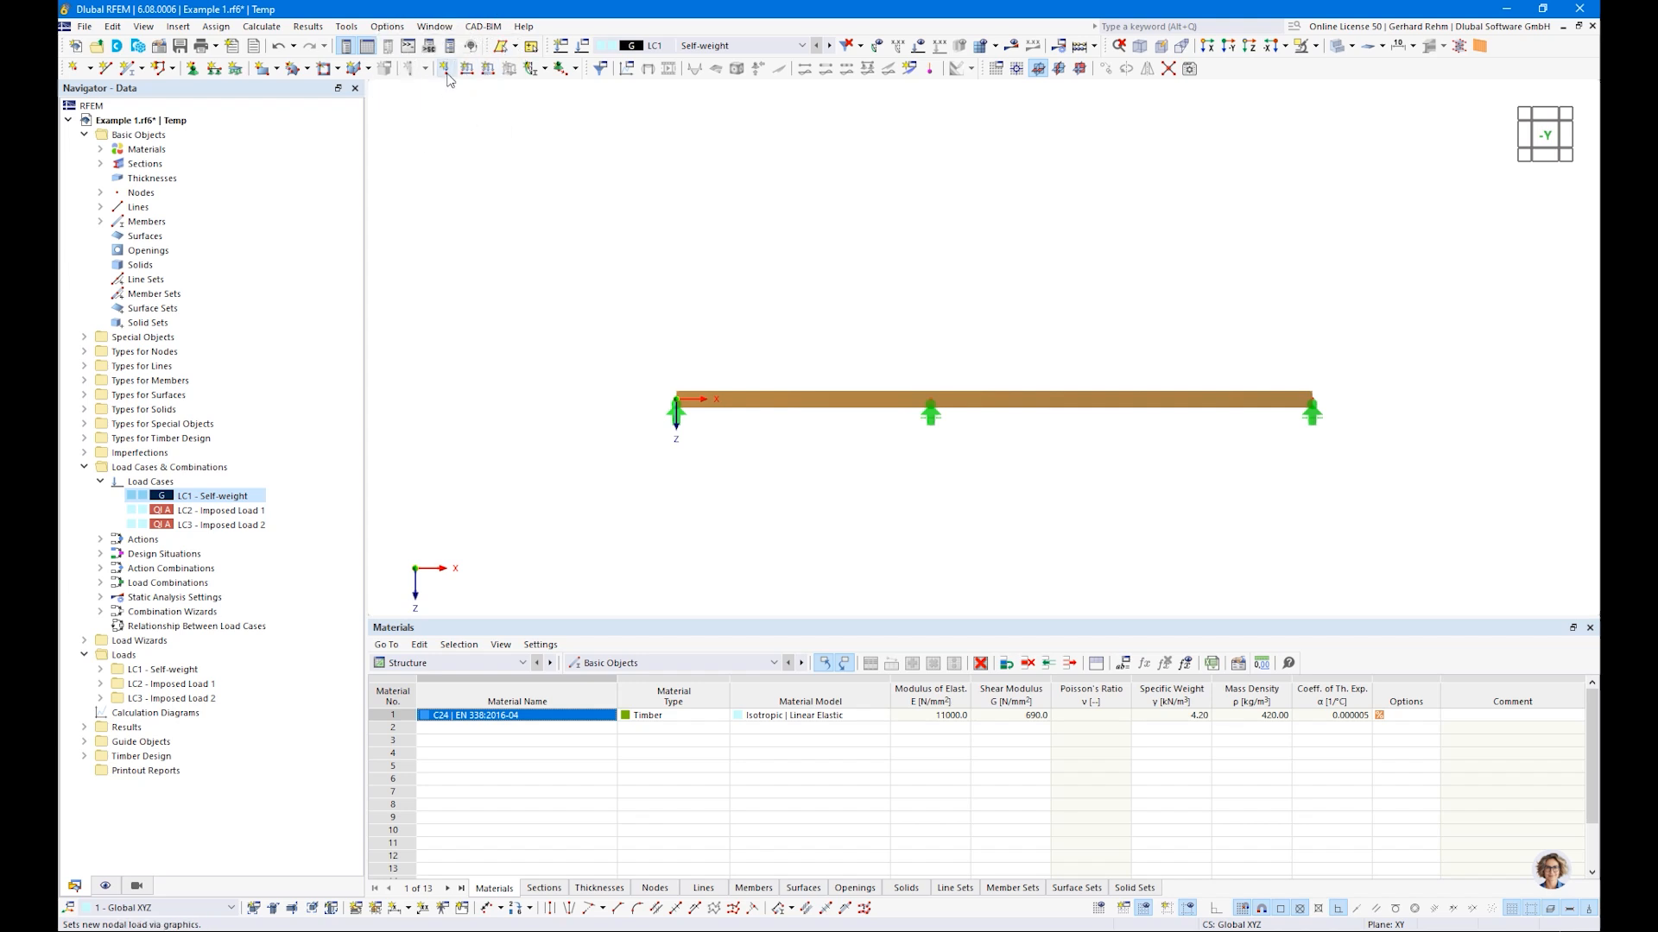
left_click(489, 76)
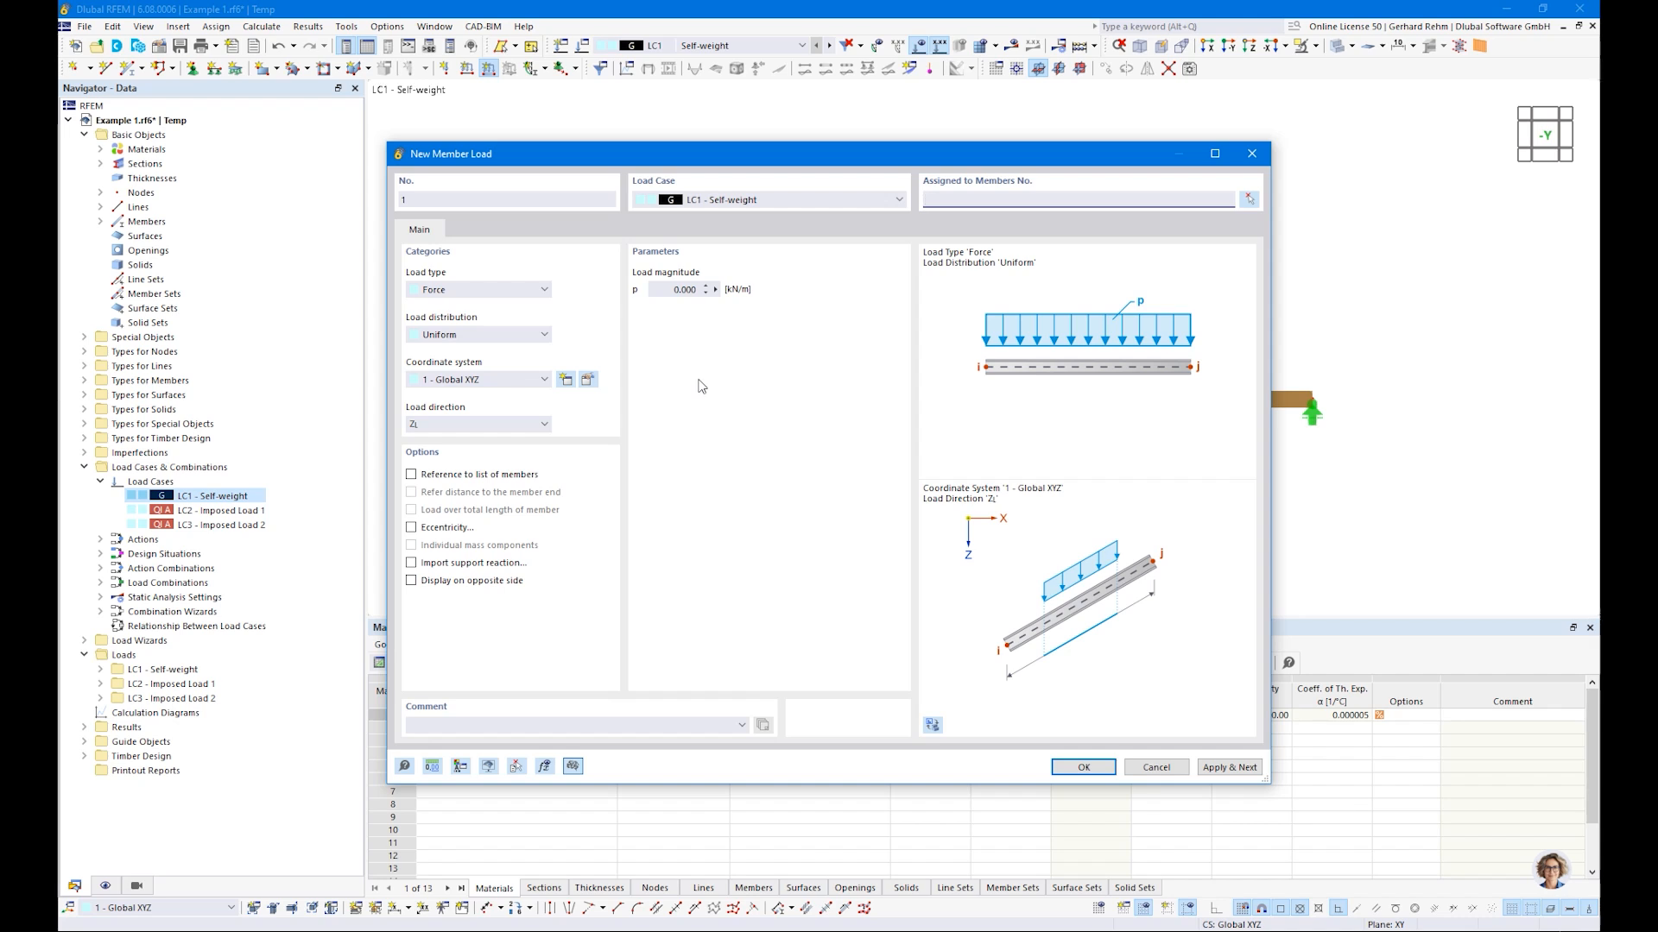
key("Tab")
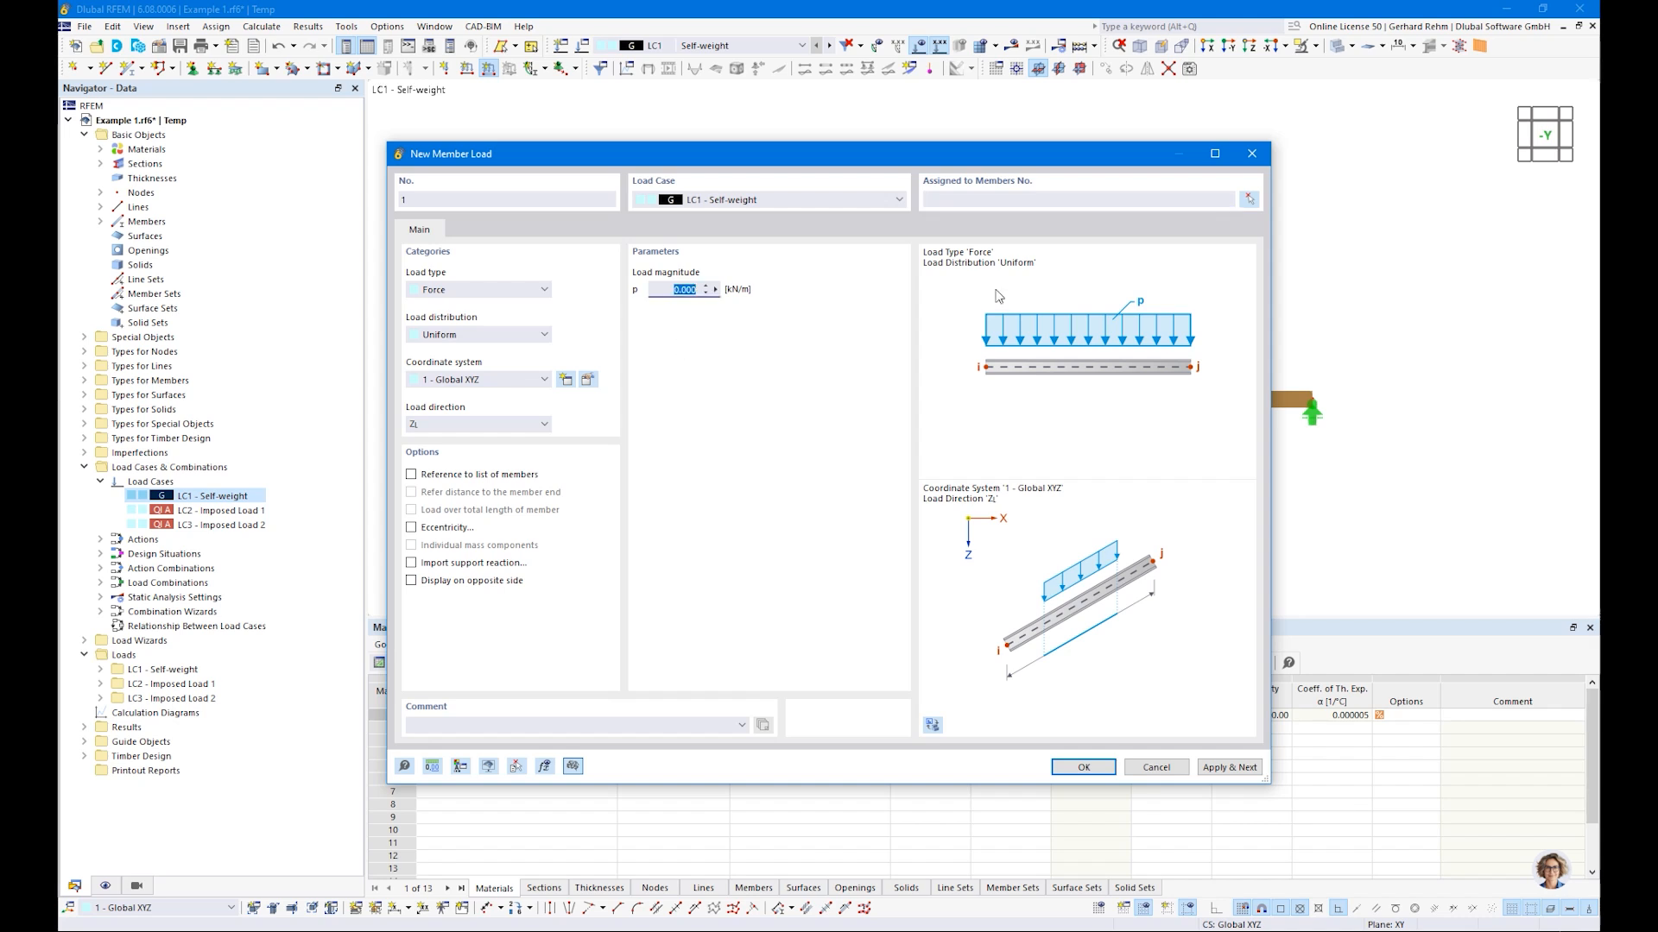
left_click_drag(899, 164, 1008, 215)
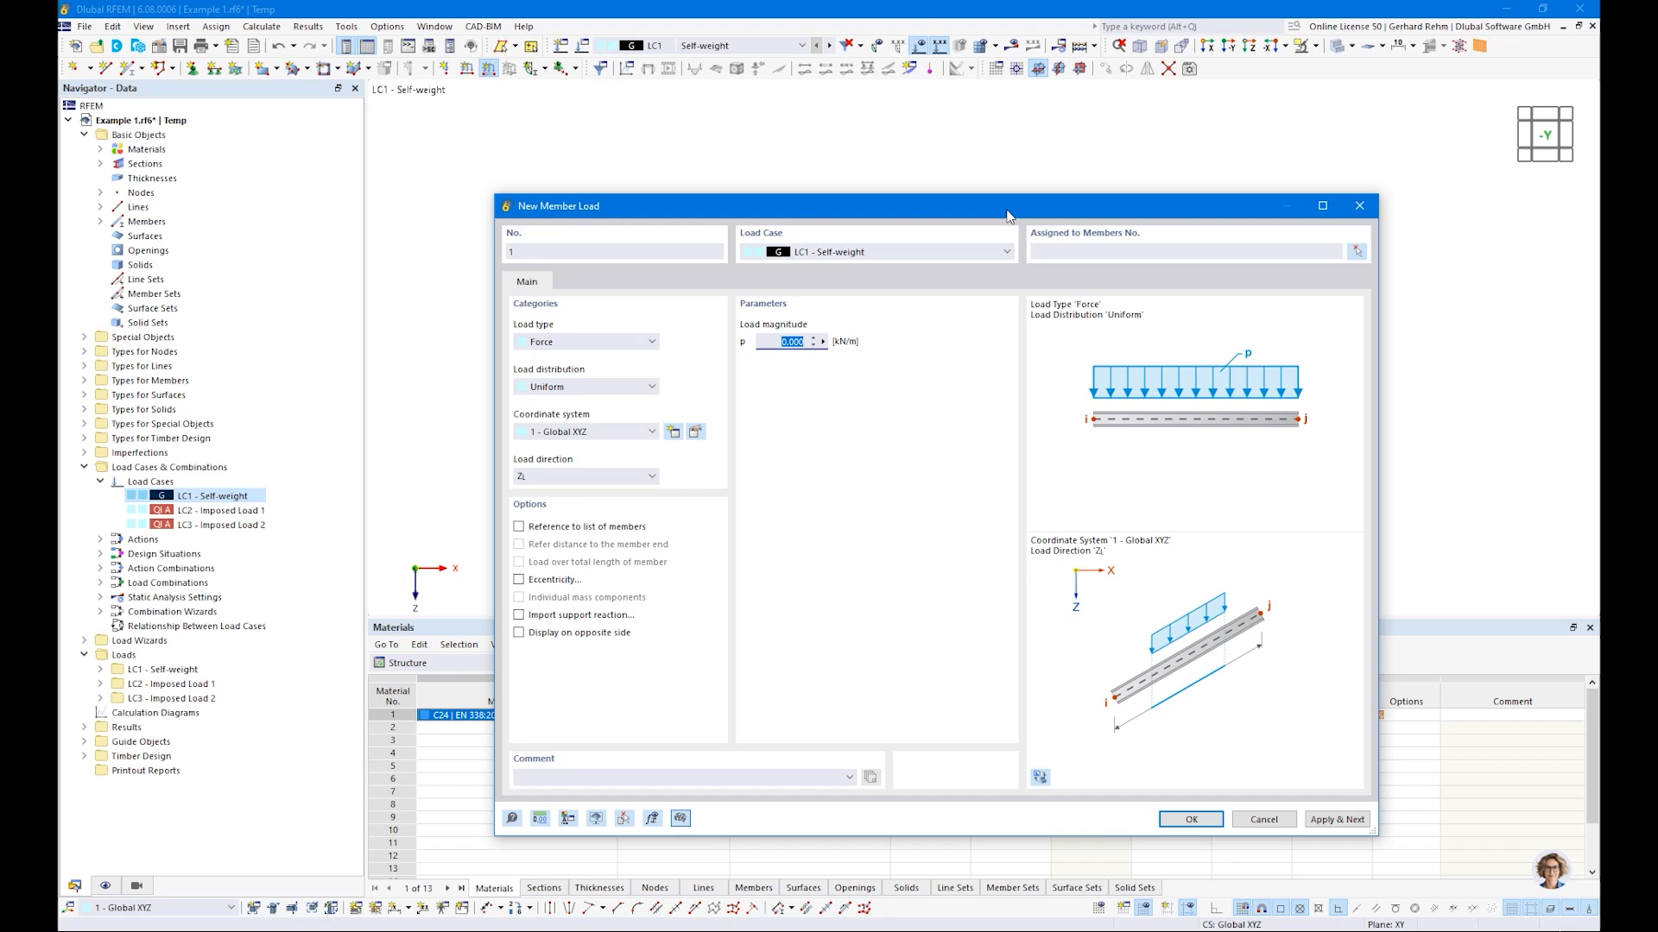
type("2,5")
left_click(1191, 818)
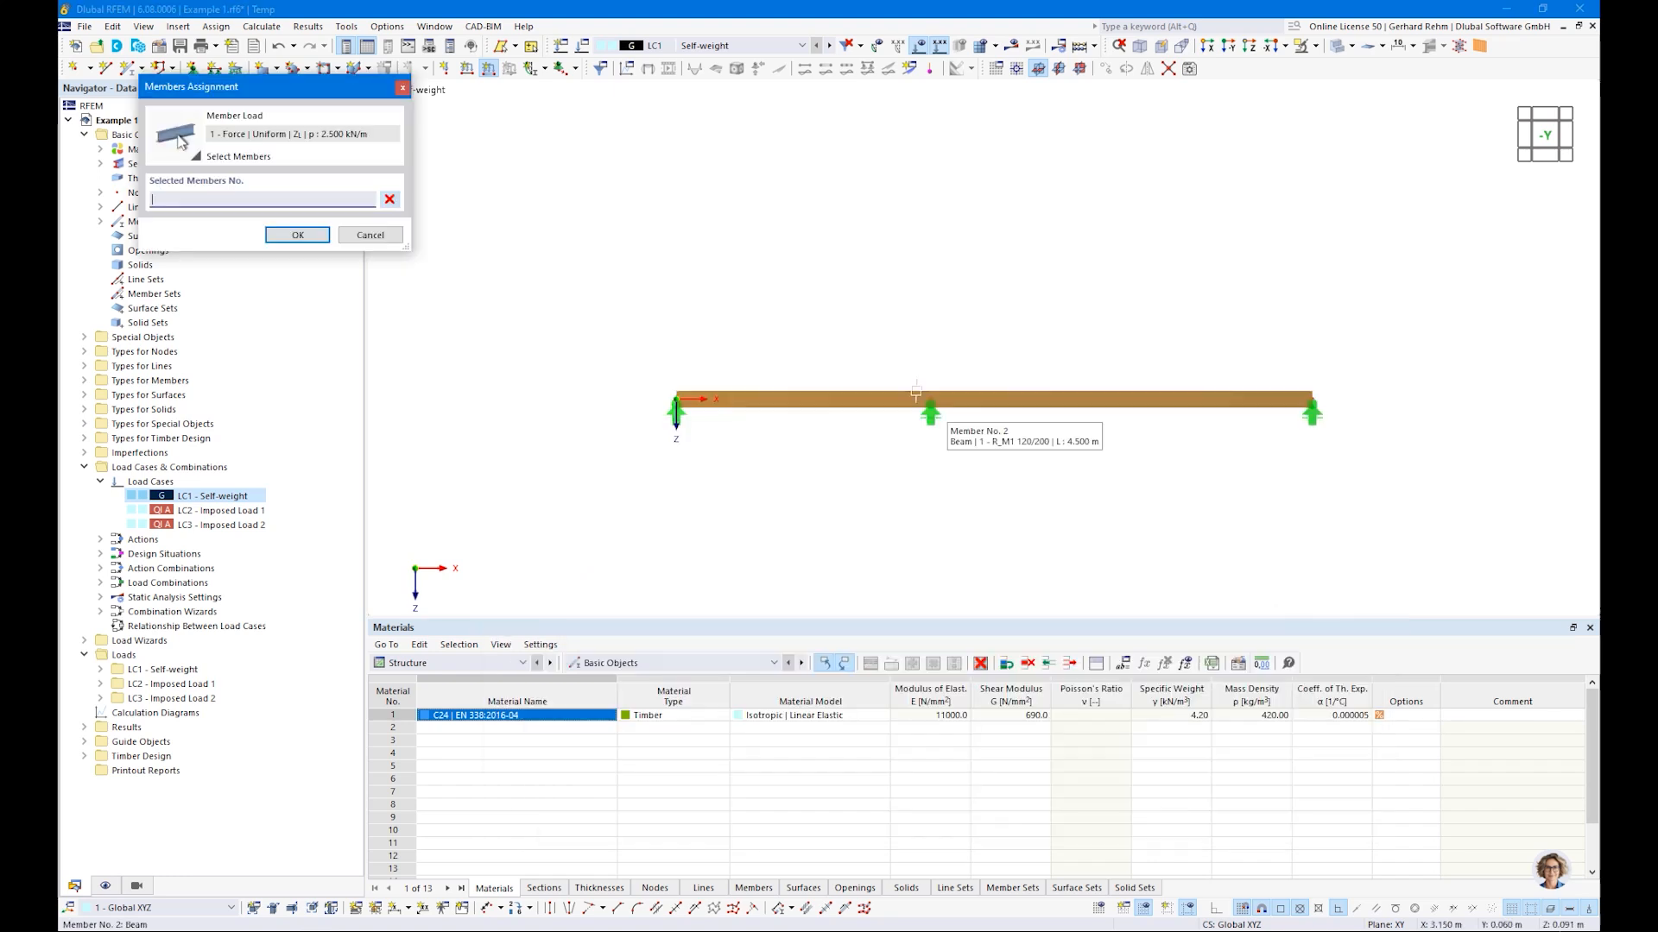
Assign the 2.5 kN/m member load to both beam spans
left_click(837, 390)
left_click(1049, 397)
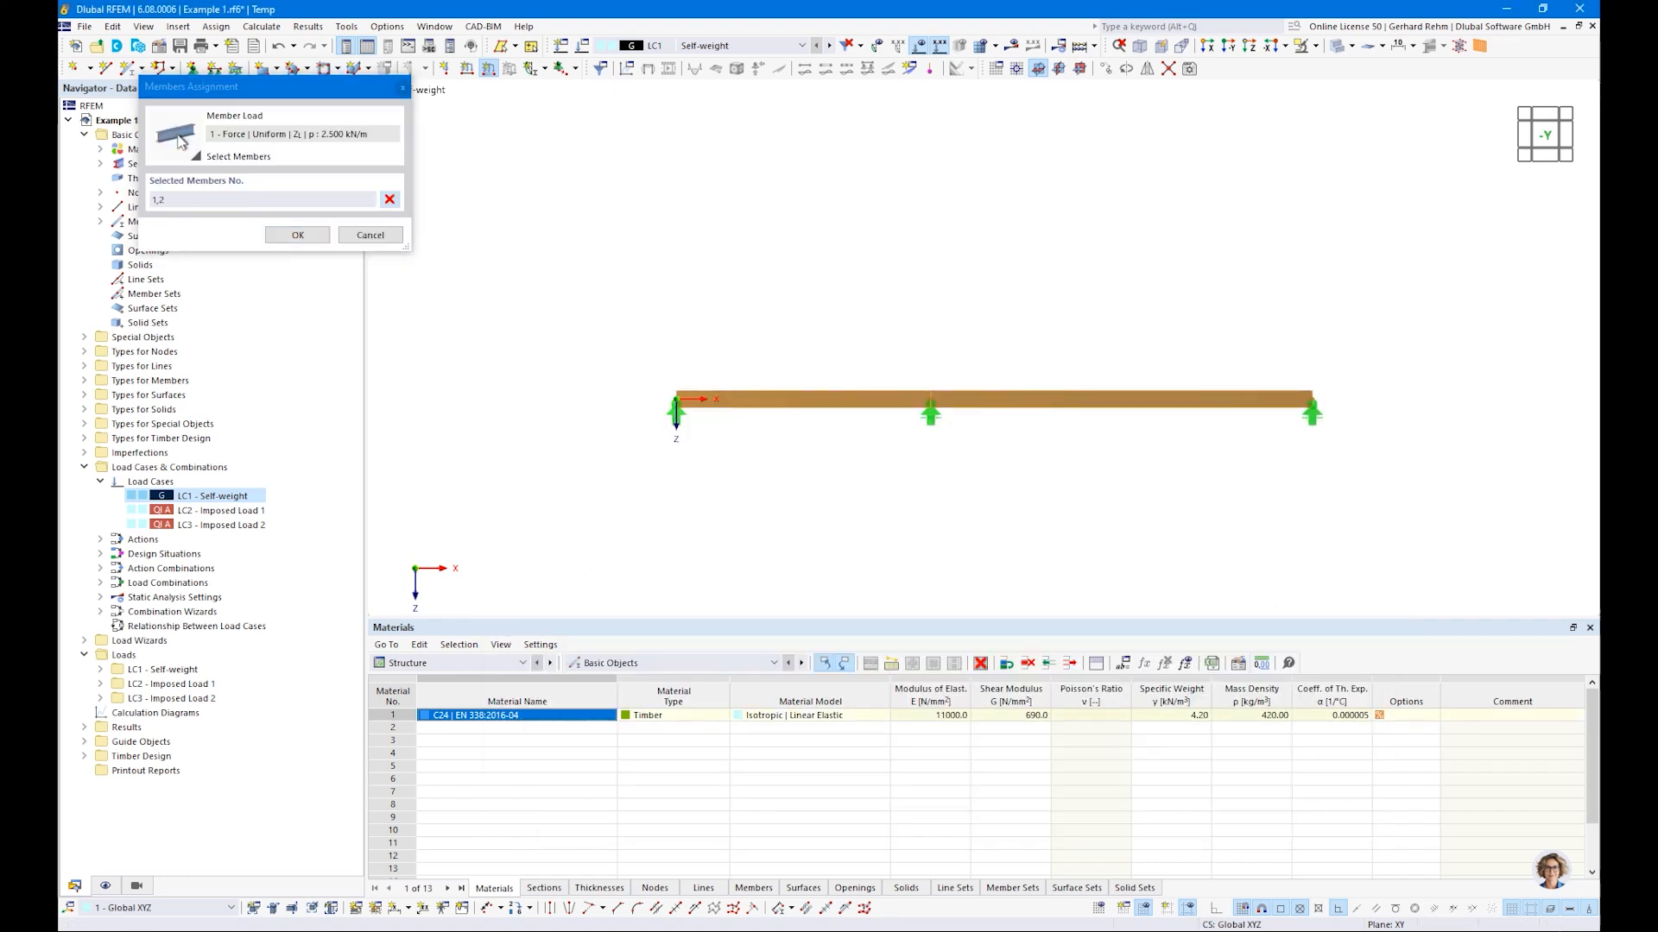
left_click(294, 237)
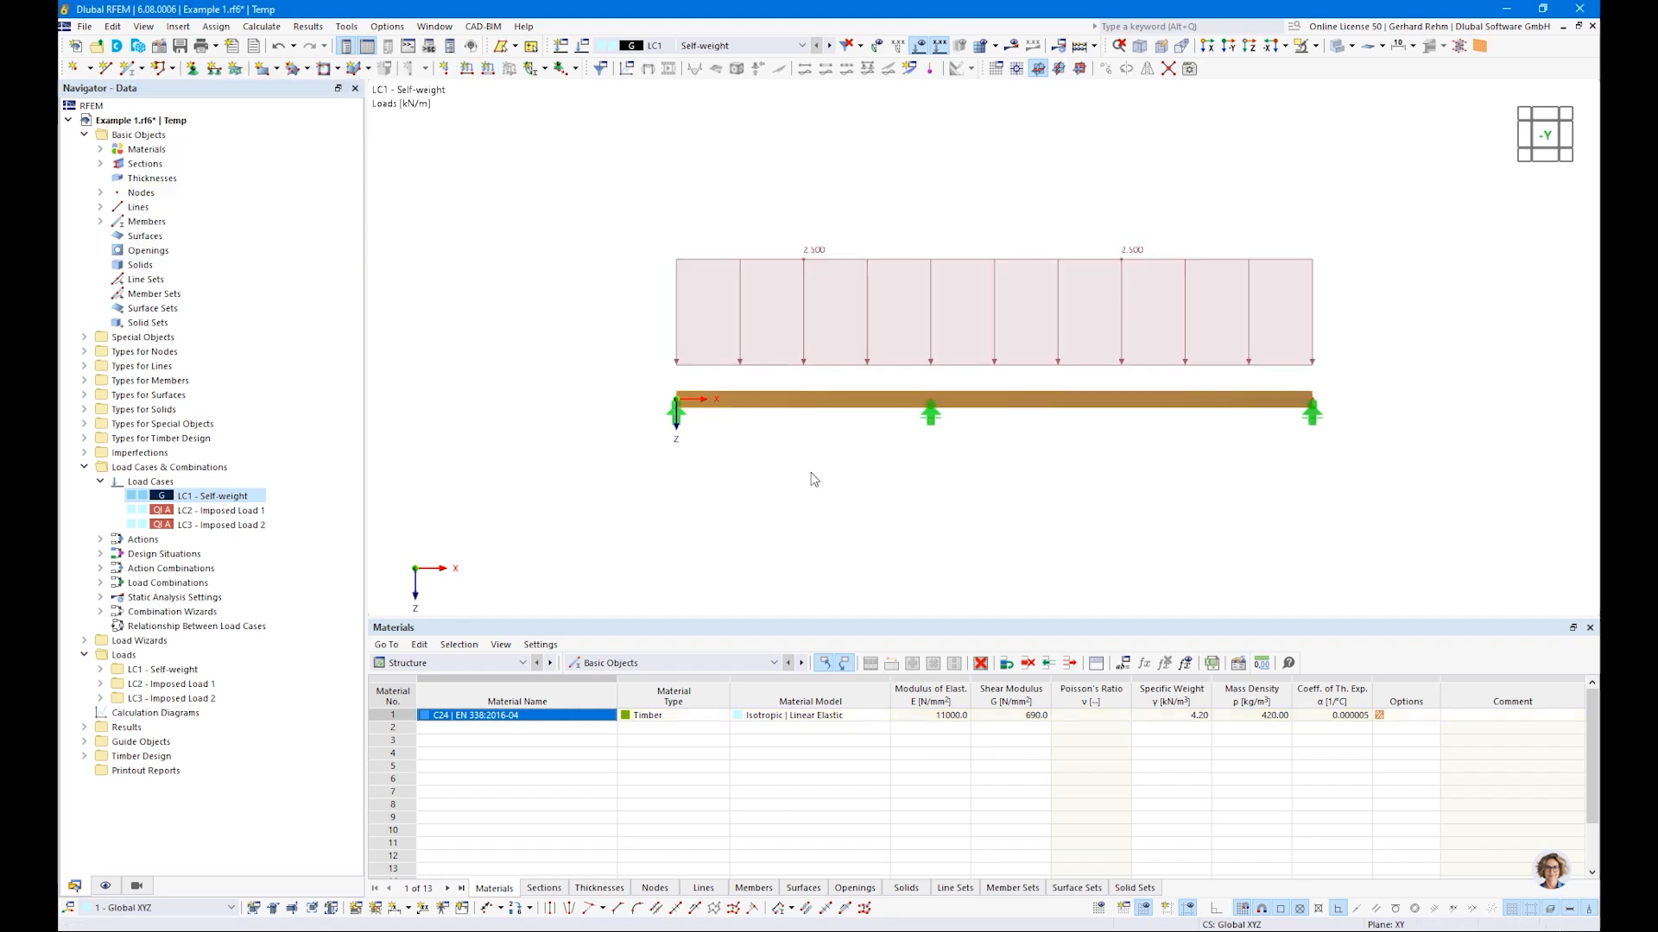
Create a uniform member load of 3 kN/m in load case LC2 Imposed Load 1 and assign it to the first, shorter span
left_click(829, 46)
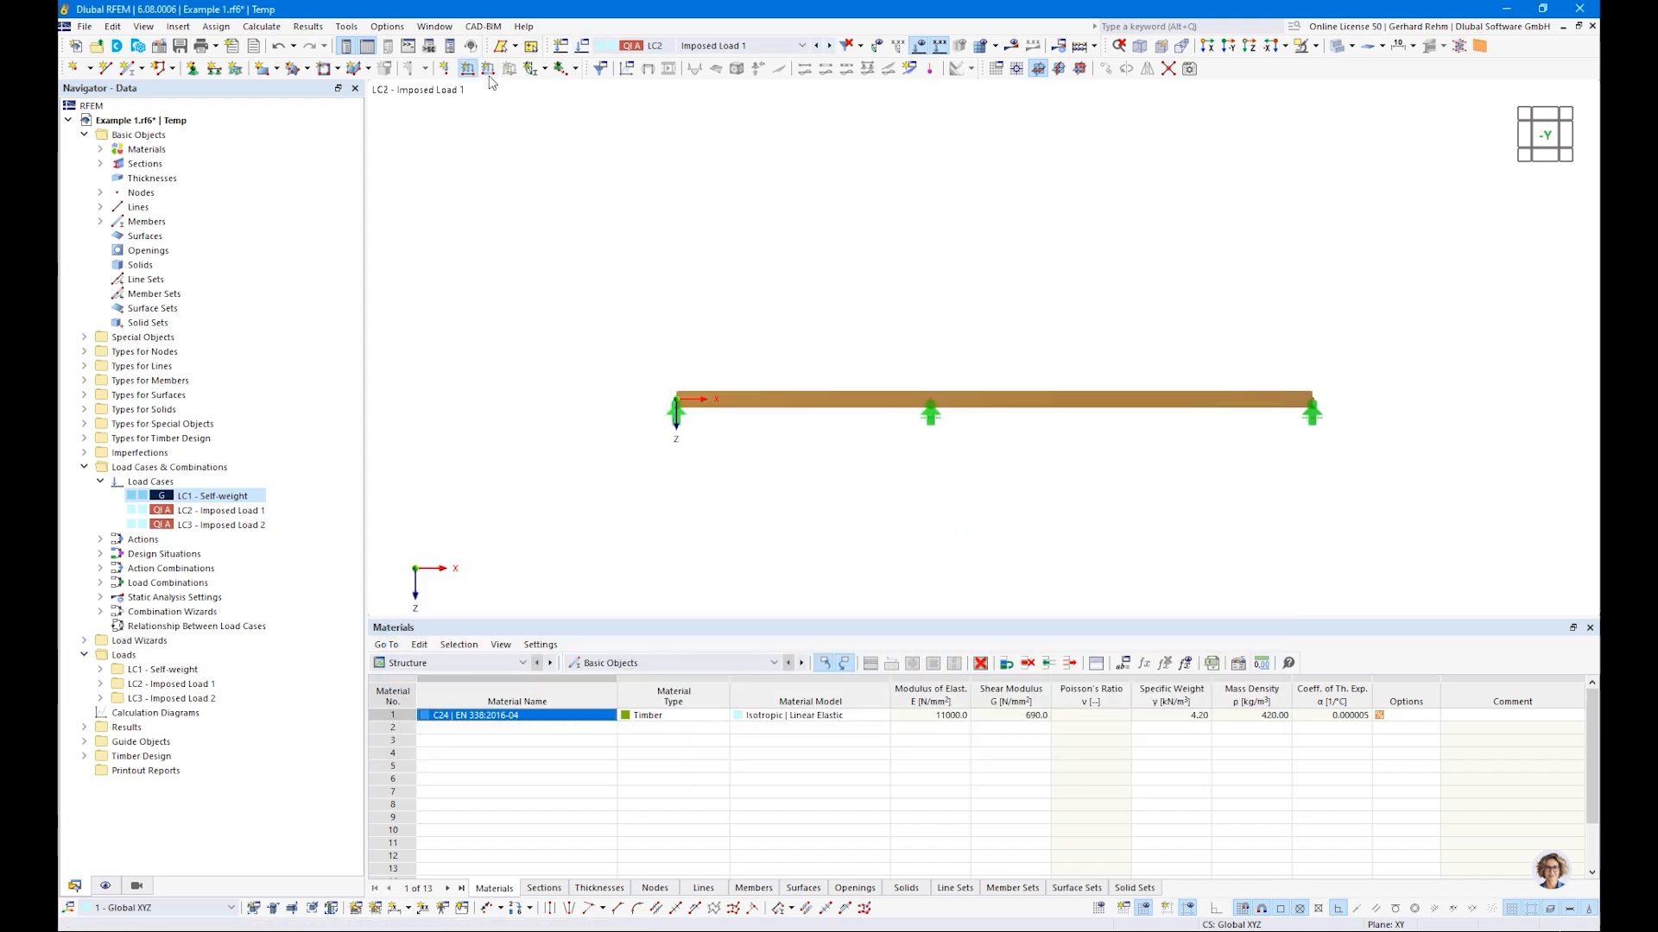
left_click(487, 69)
key("Tab")
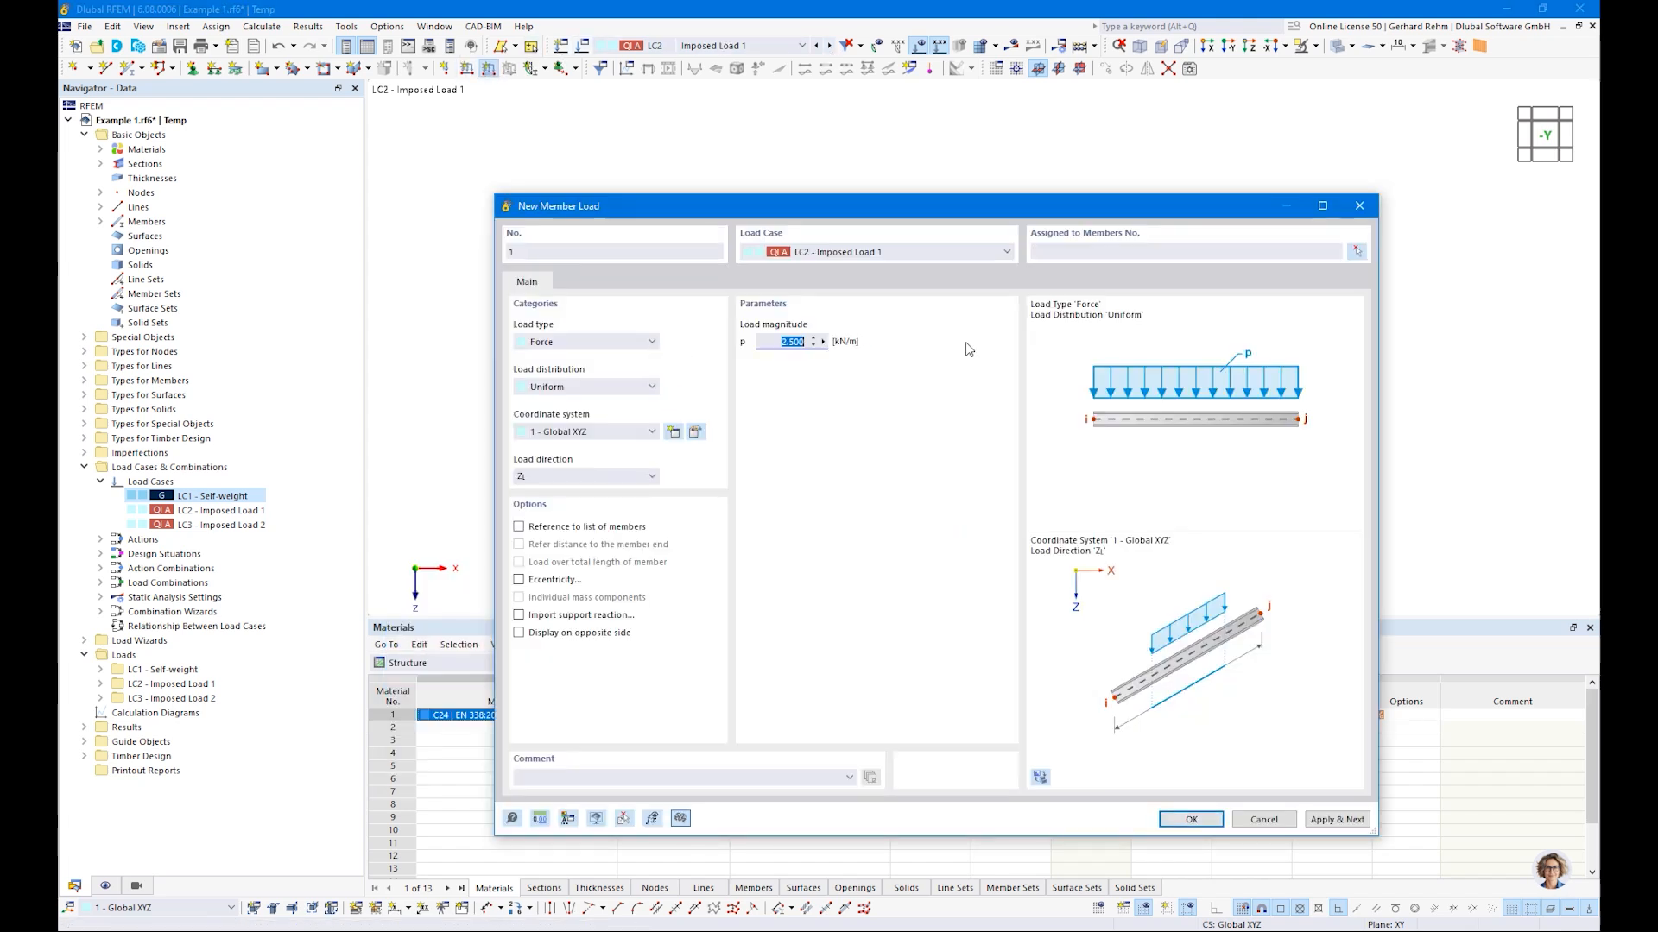
type("3")
key("Tab")
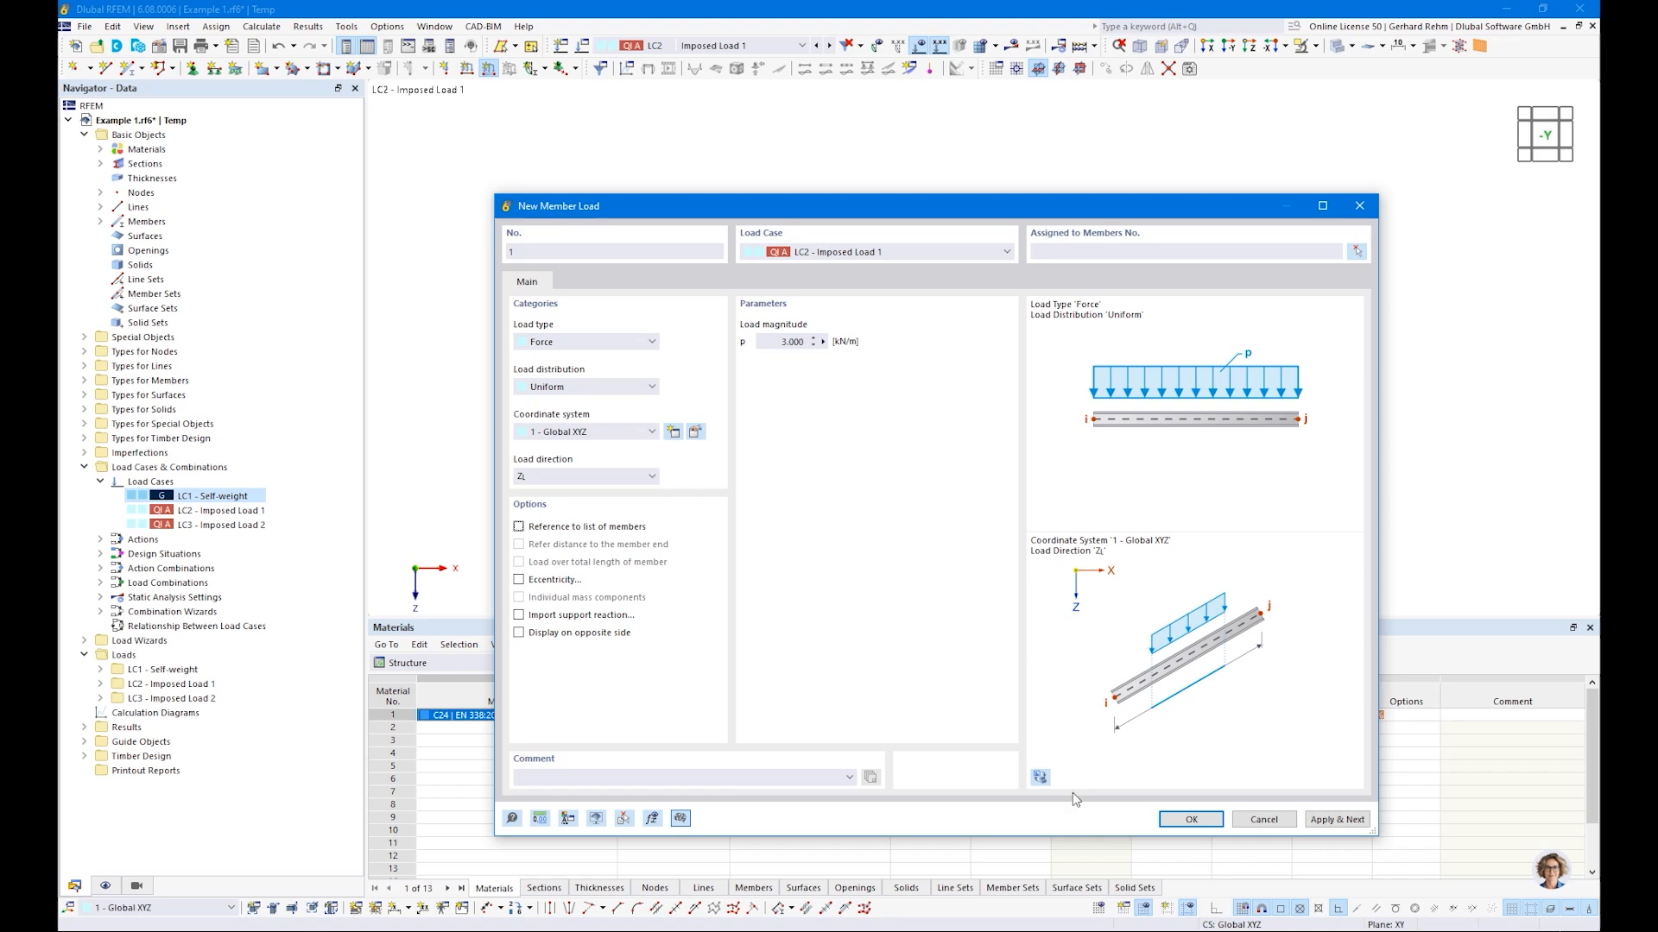
left_click(1183, 825)
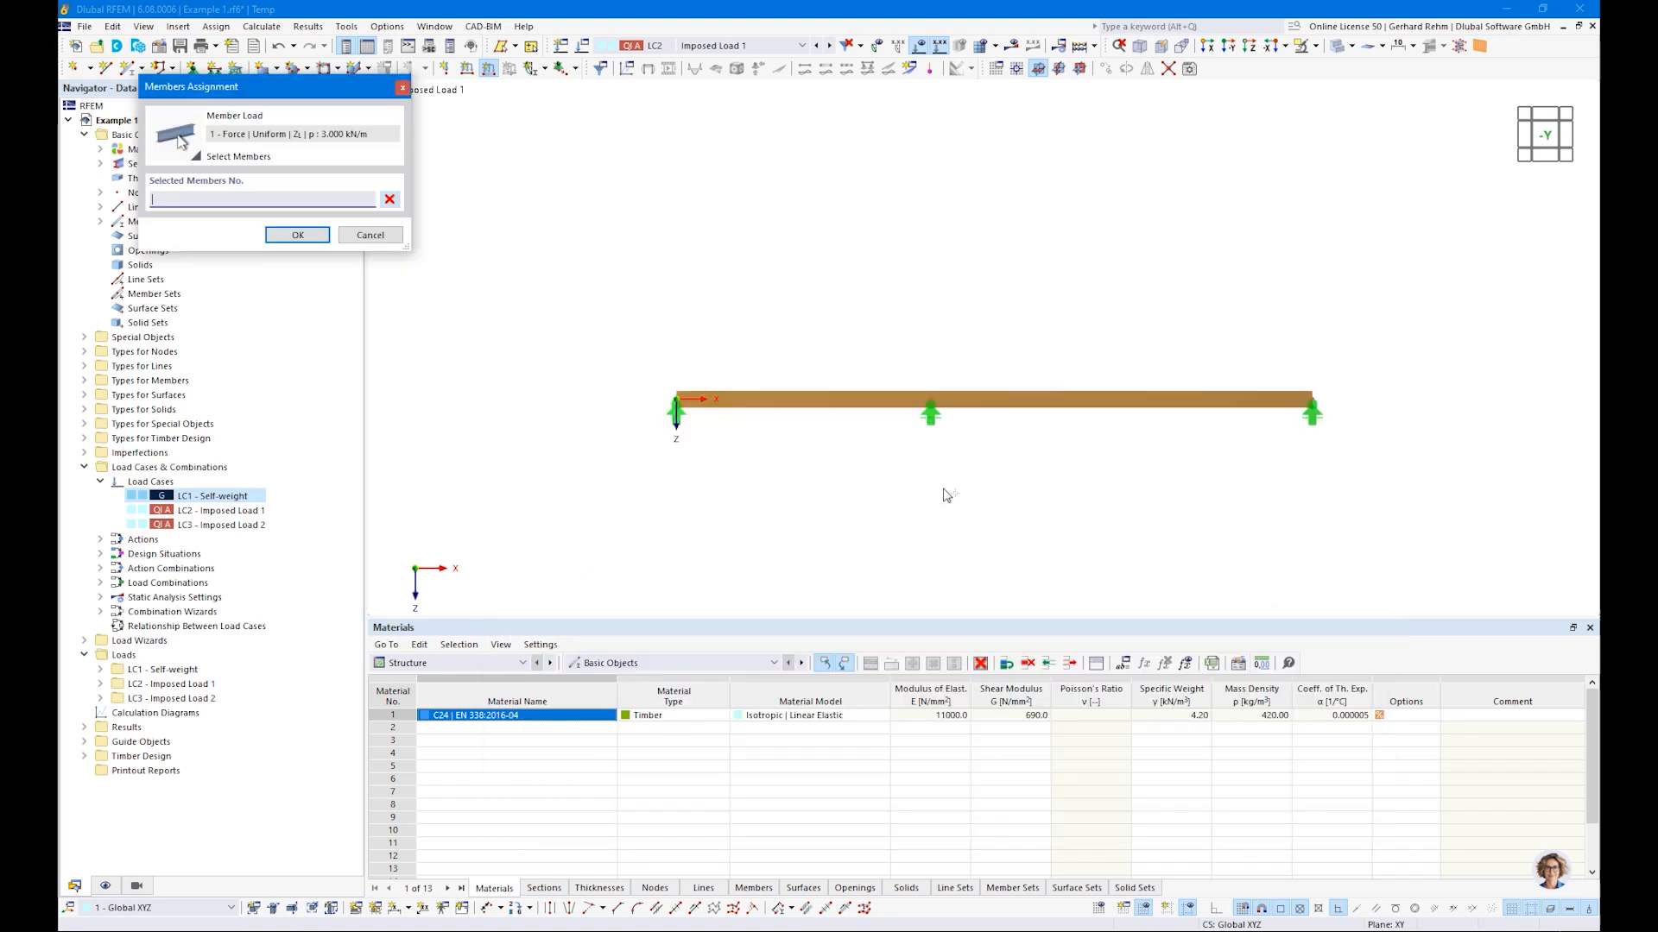
left_click(855, 401)
left_click(302, 236)
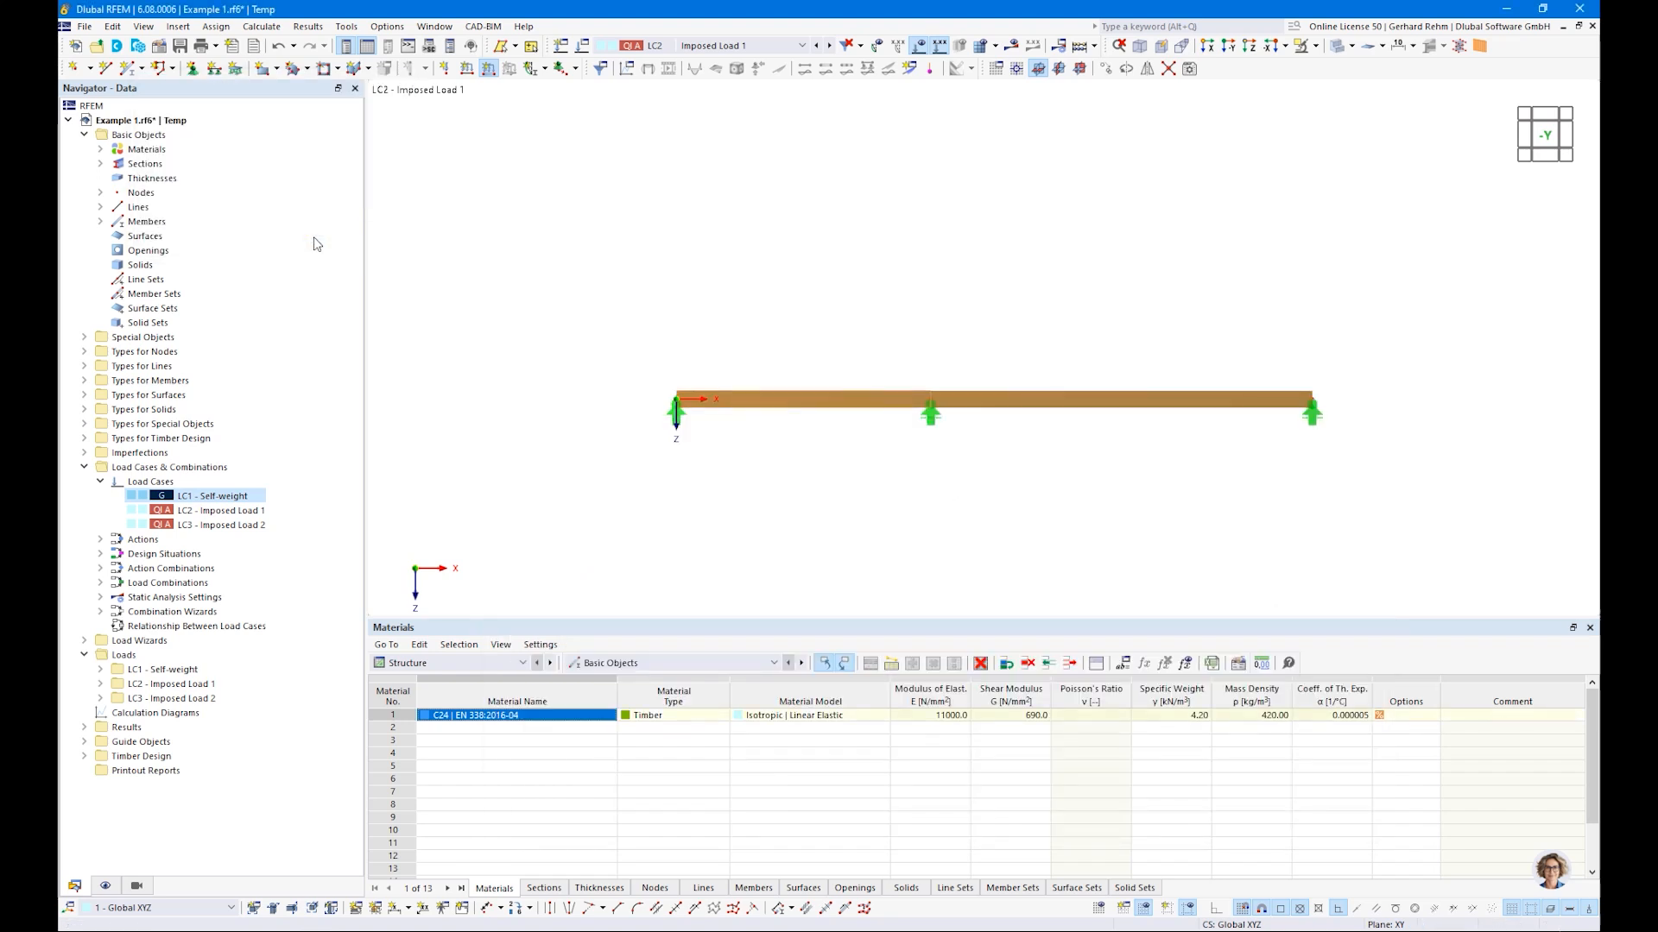
Create a uniform 3 kN/m member load in load case LC3 Imposed Load 2 and assign it to the second, longer span
left_click(831, 47)
left_click(487, 68)
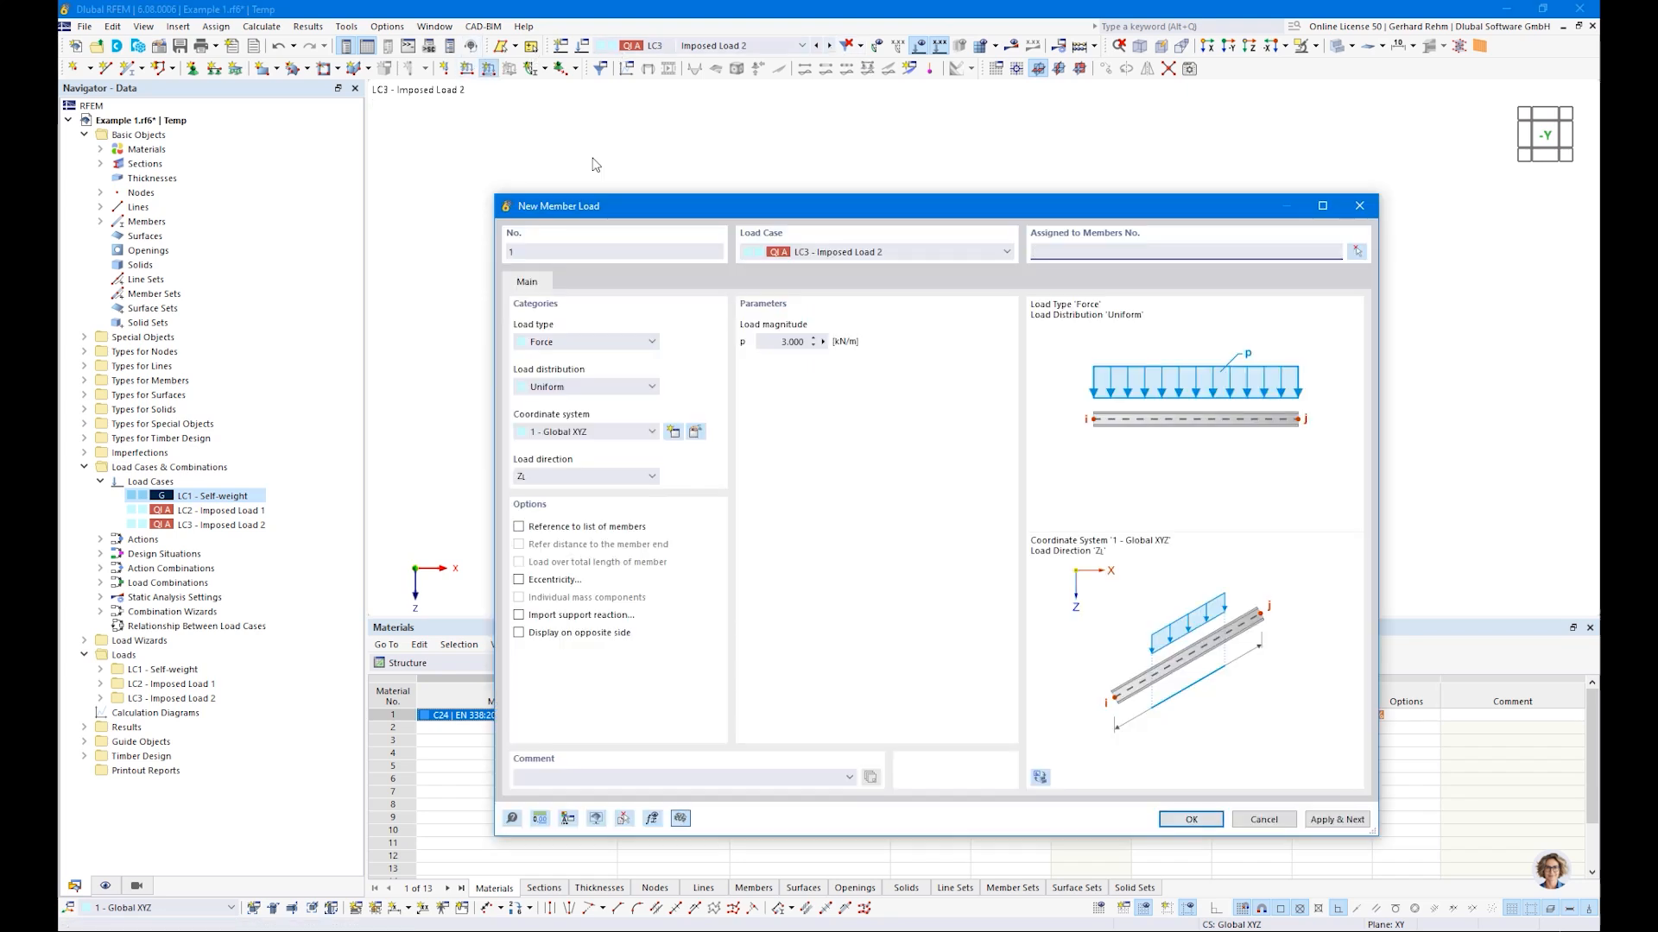
left_click(1192, 819)
left_click(1042, 401)
key("Return")
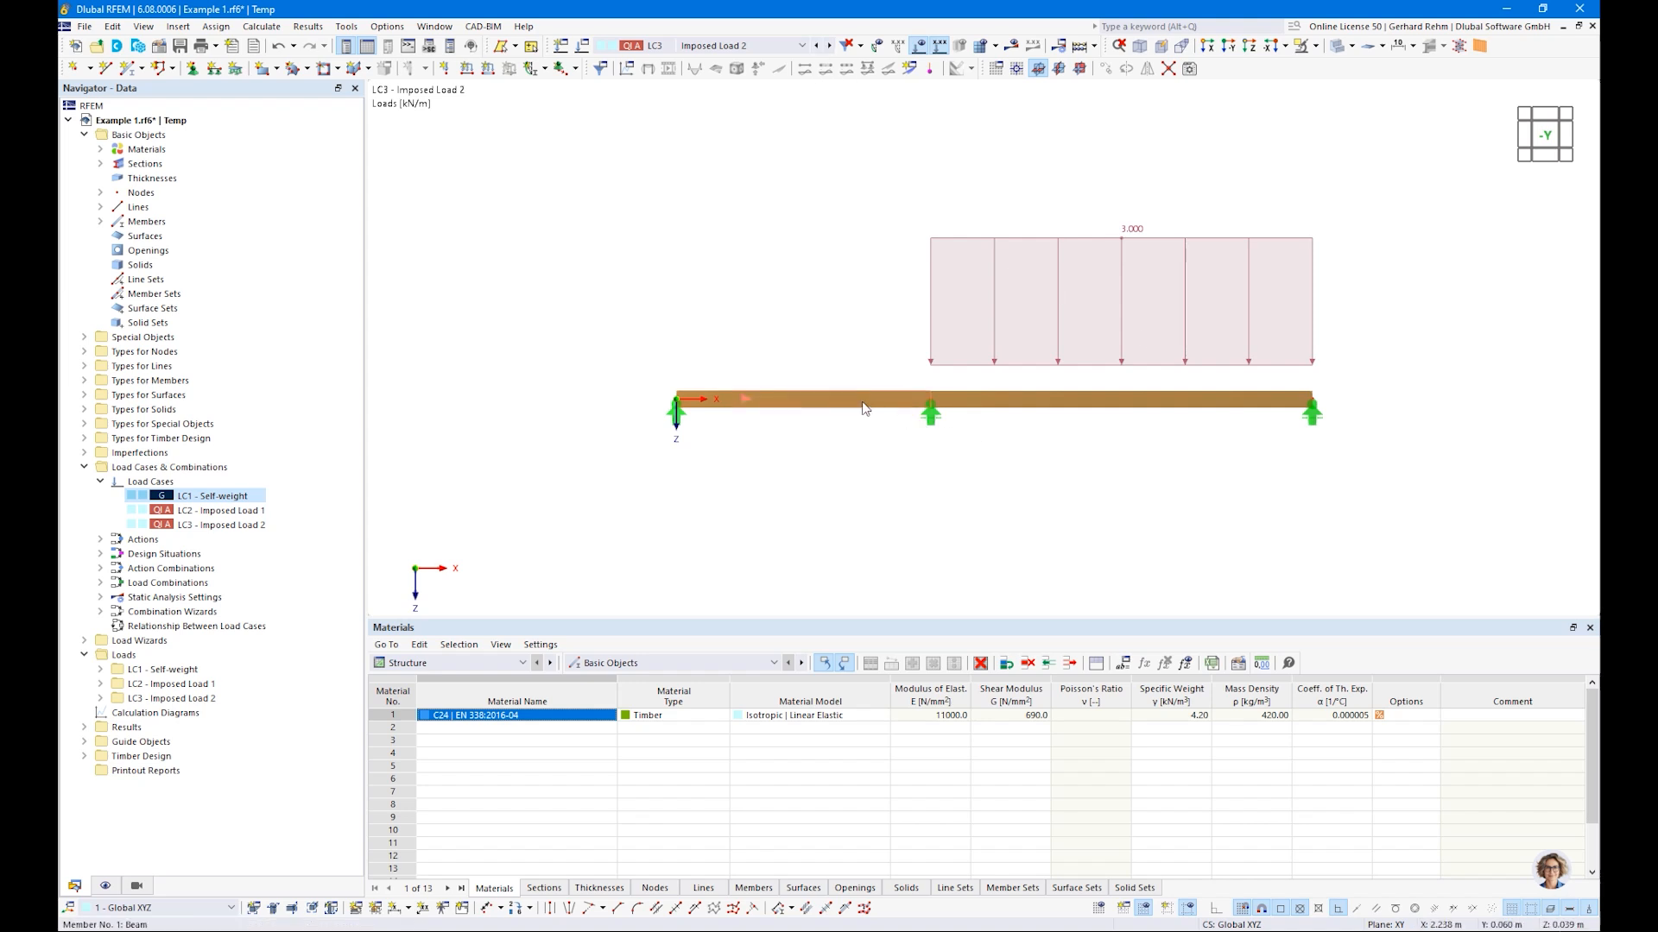
Review the load case and combination list, and examine the category A imposed loads action's assigned load cases and action type options
left_click(701, 48)
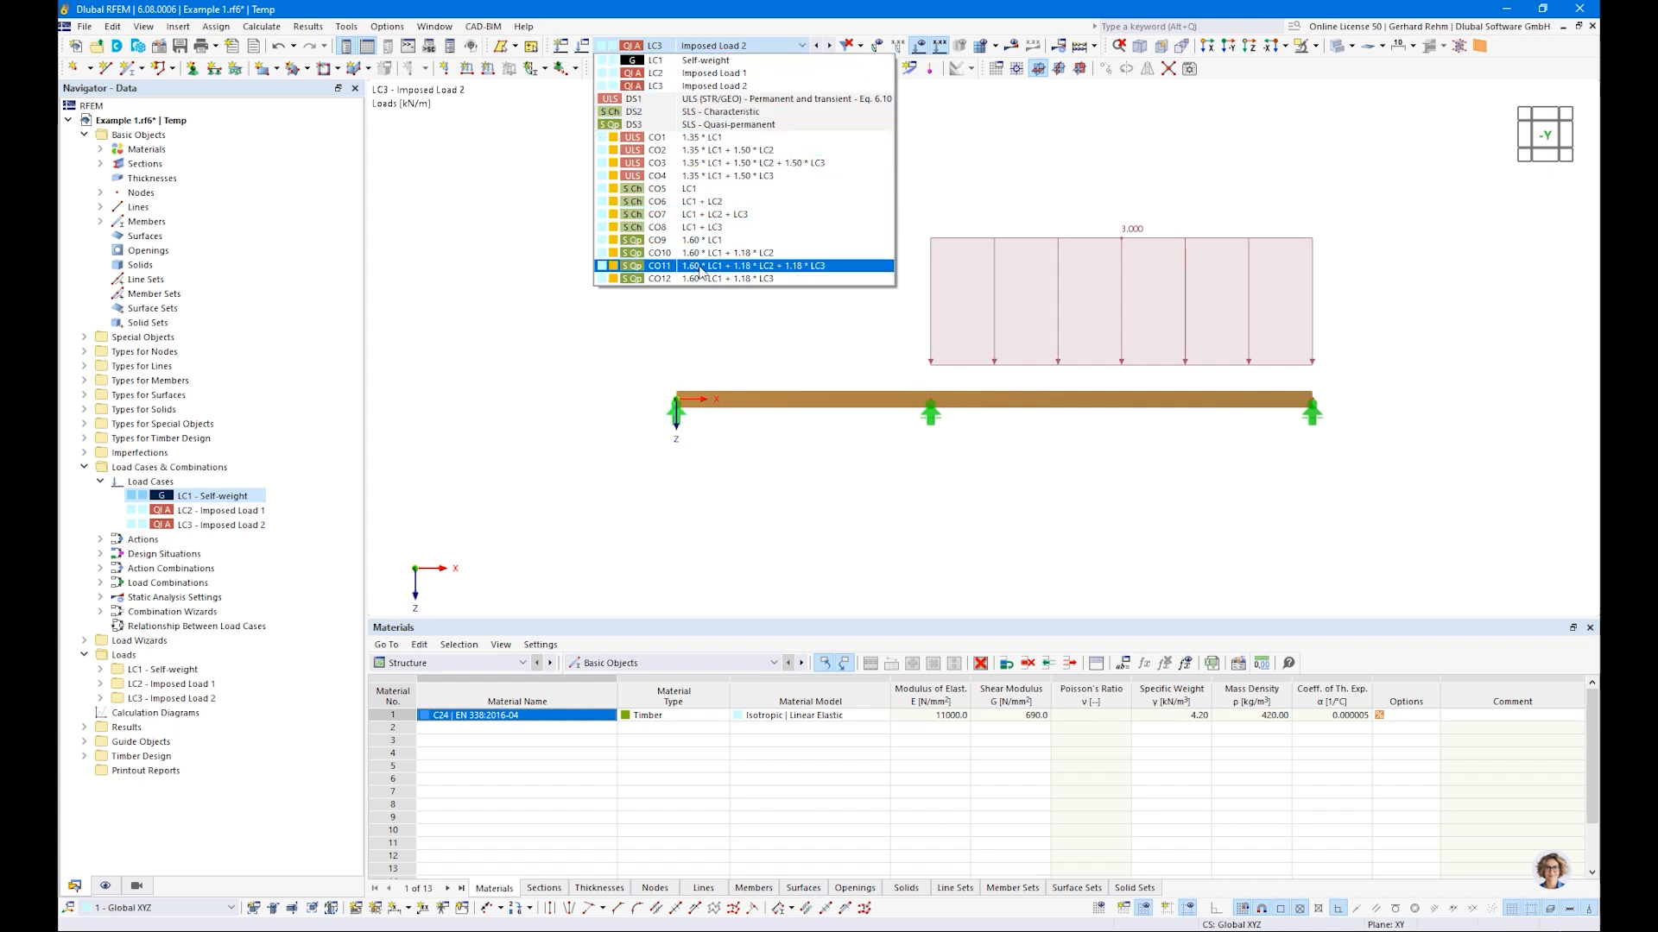
left_click(537, 367)
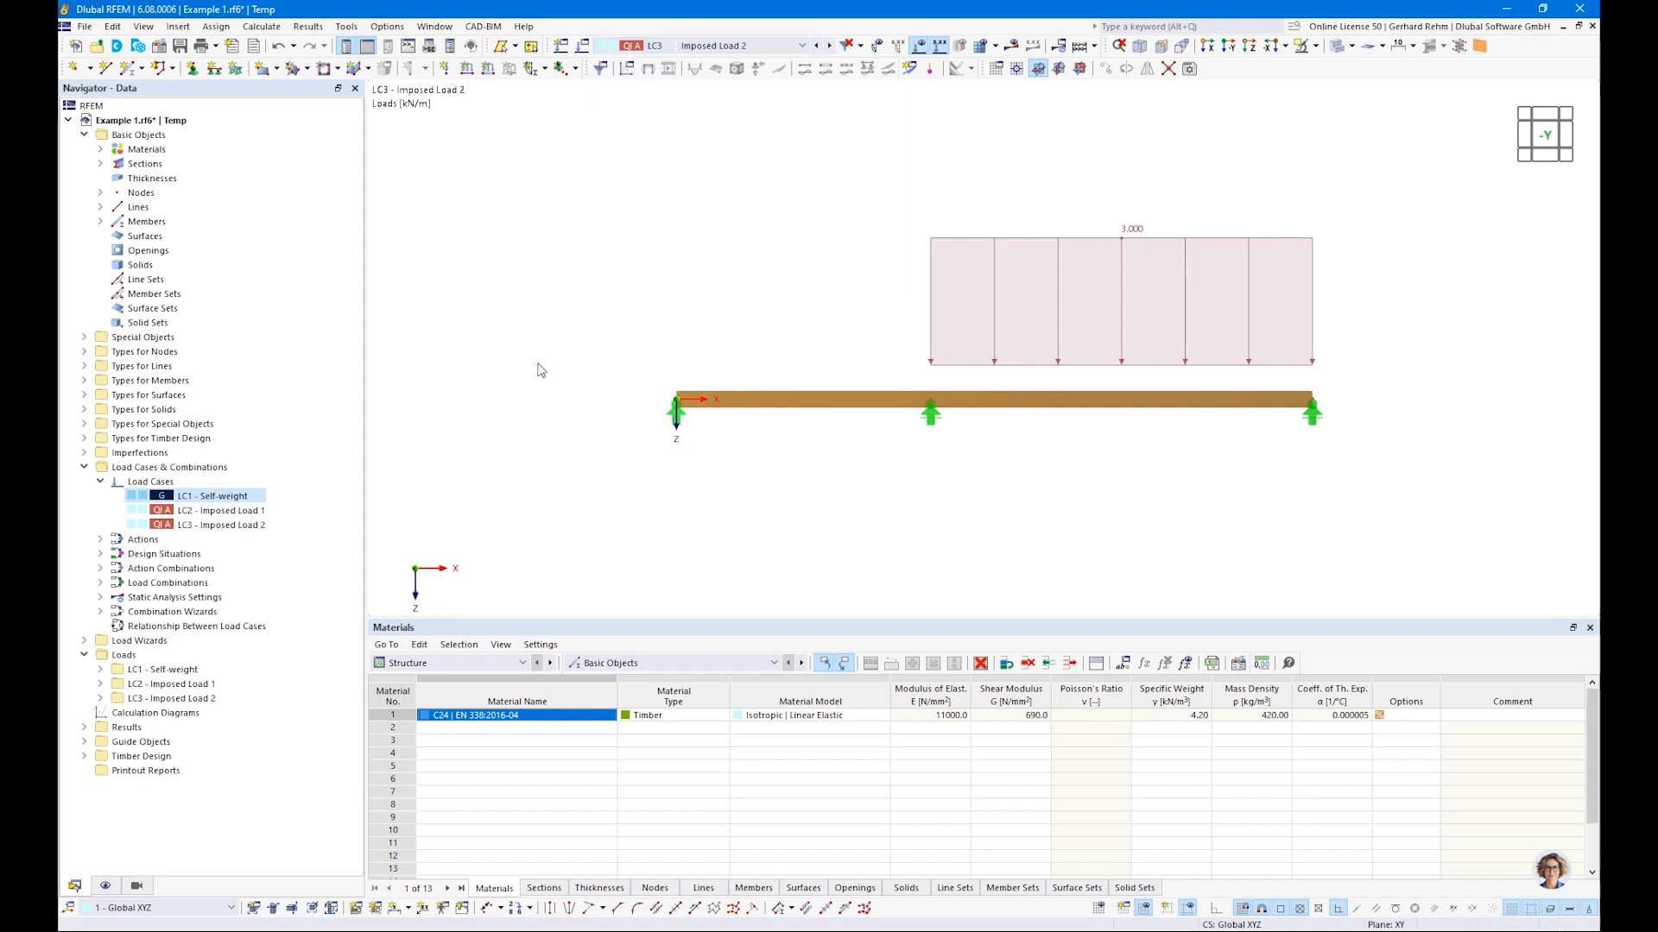
right_click(138, 467)
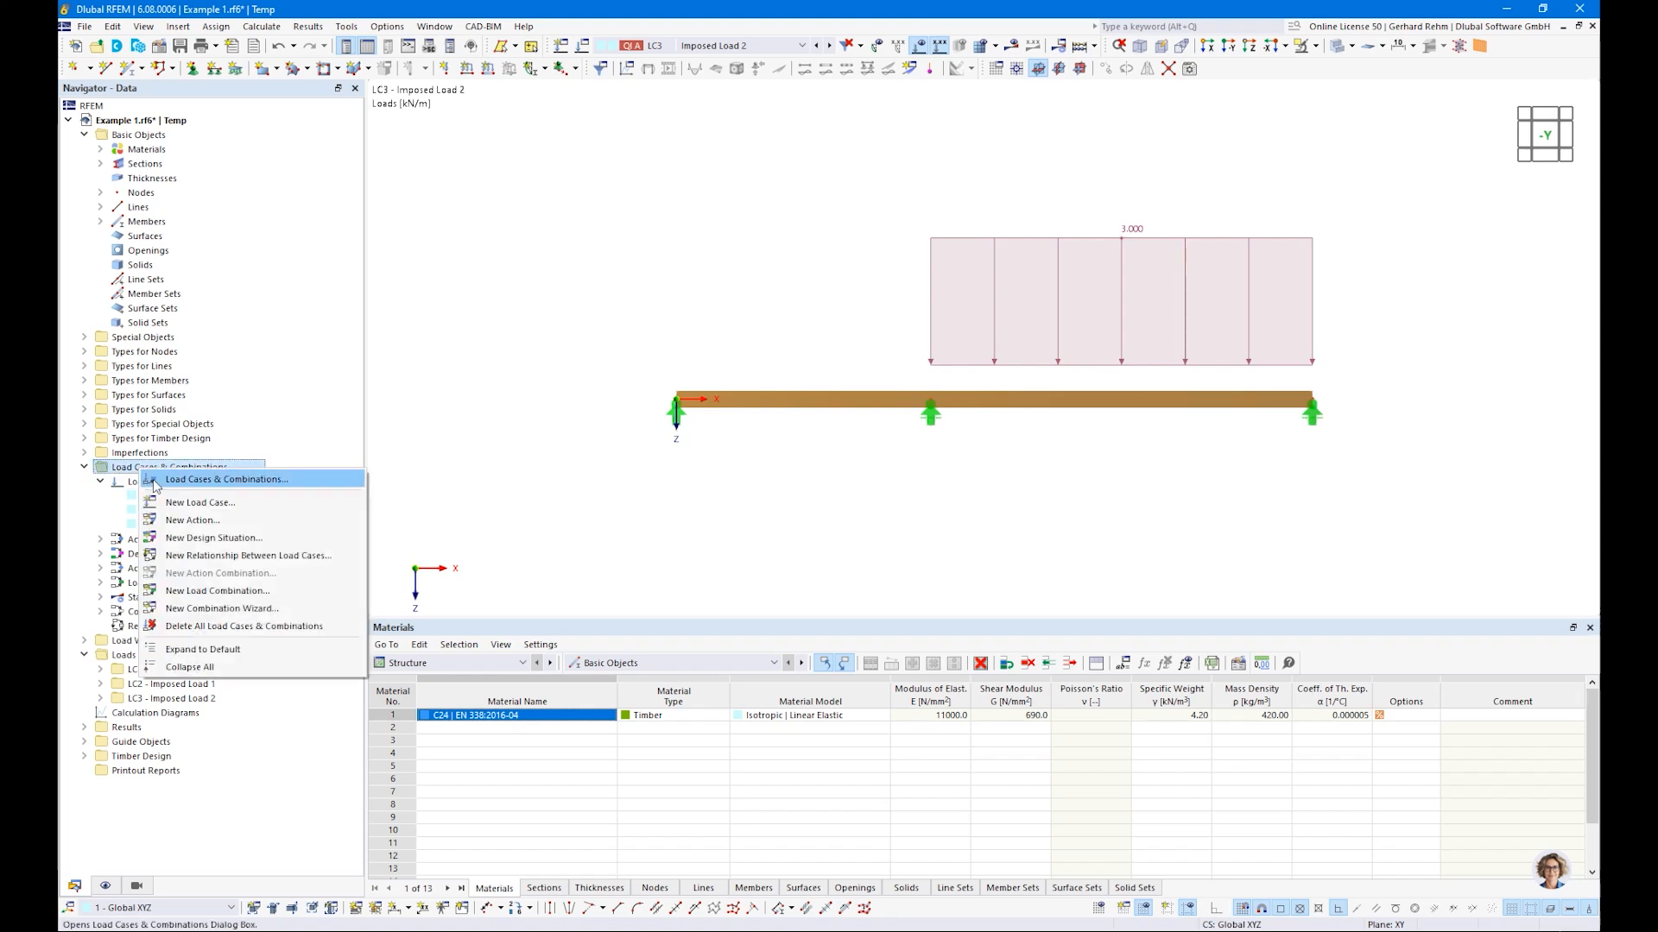
right_click(123, 482)
left_click(212, 495)
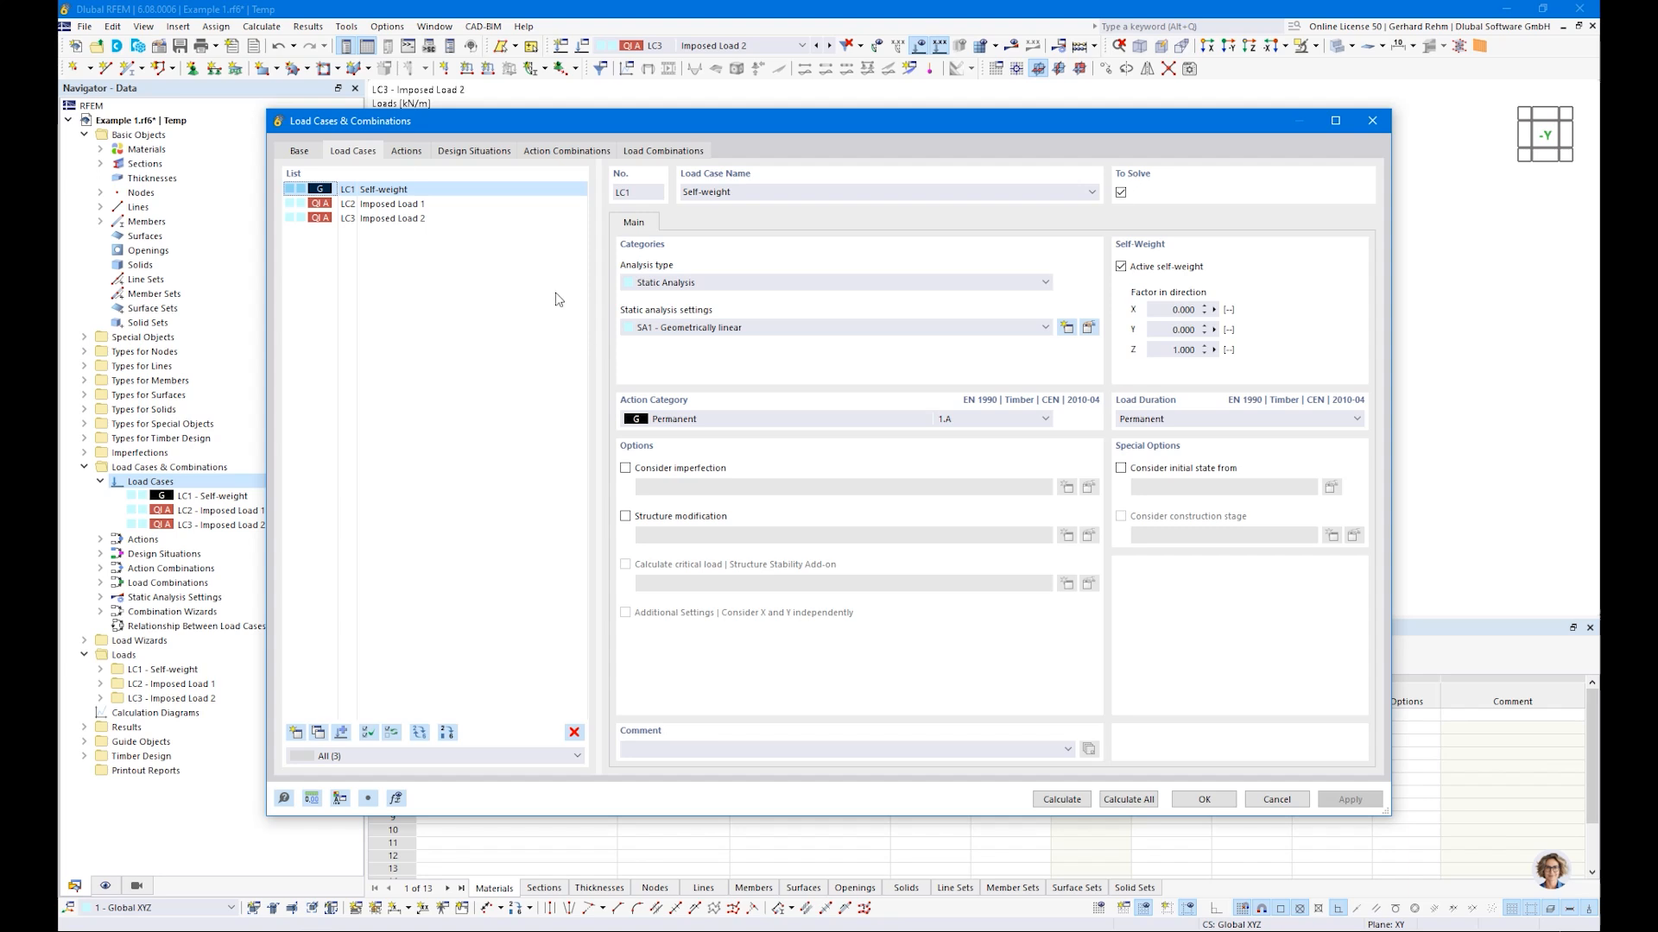
left_click(403, 154)
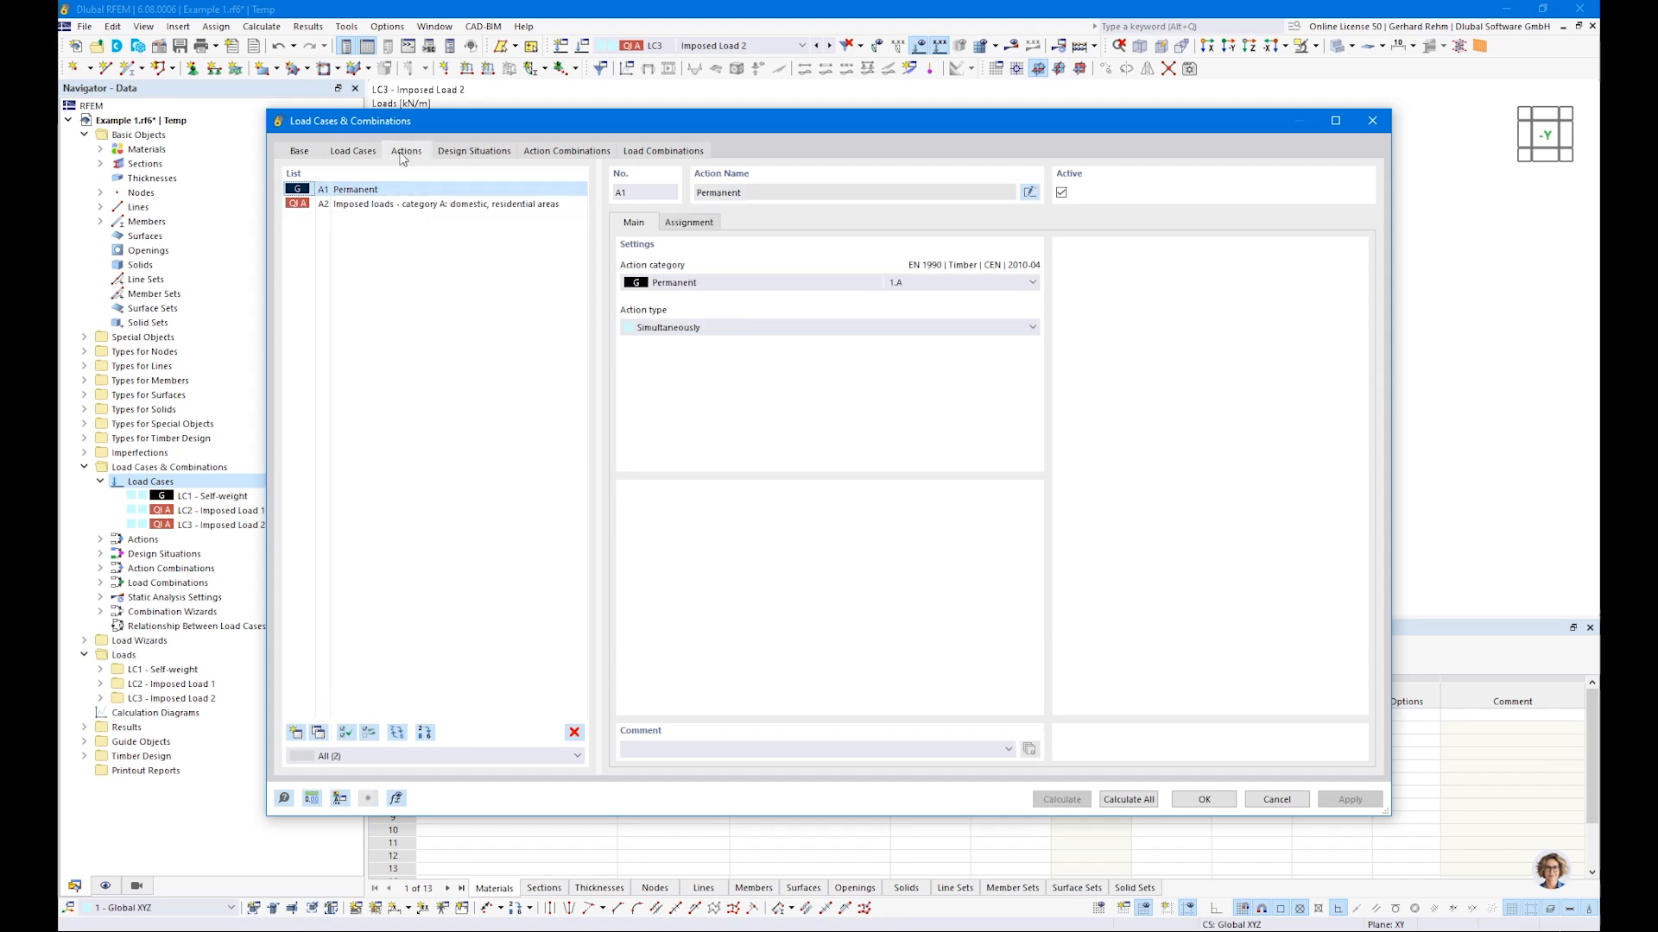
left_click(347, 205)
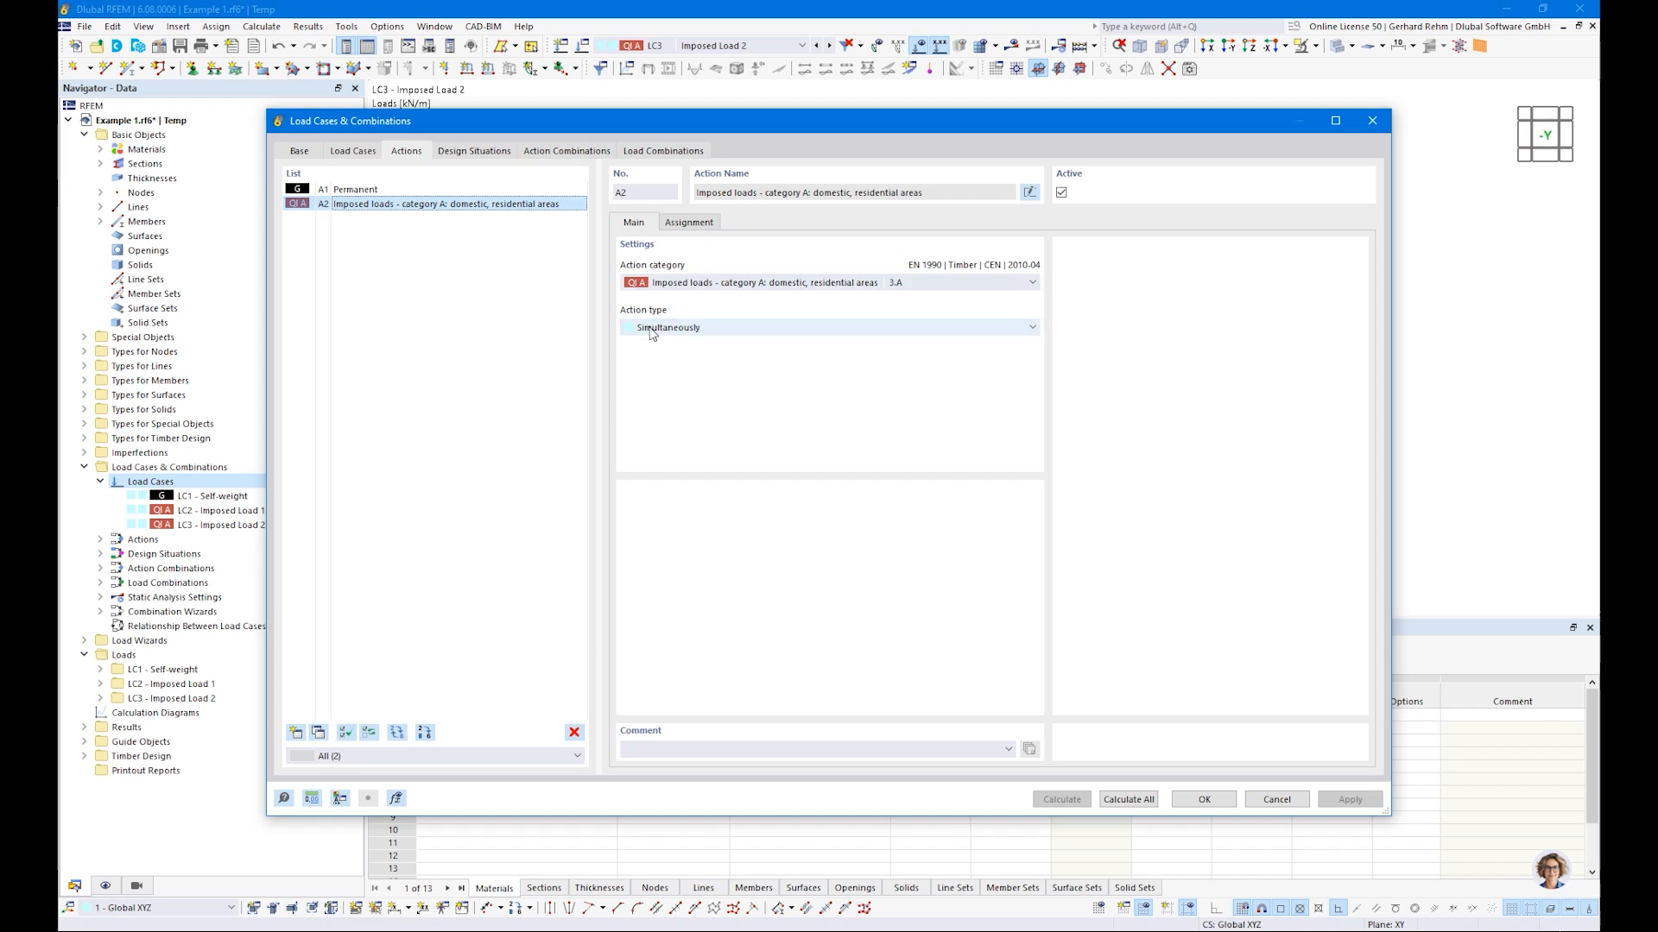
key("ctrl")
left_click(691, 223)
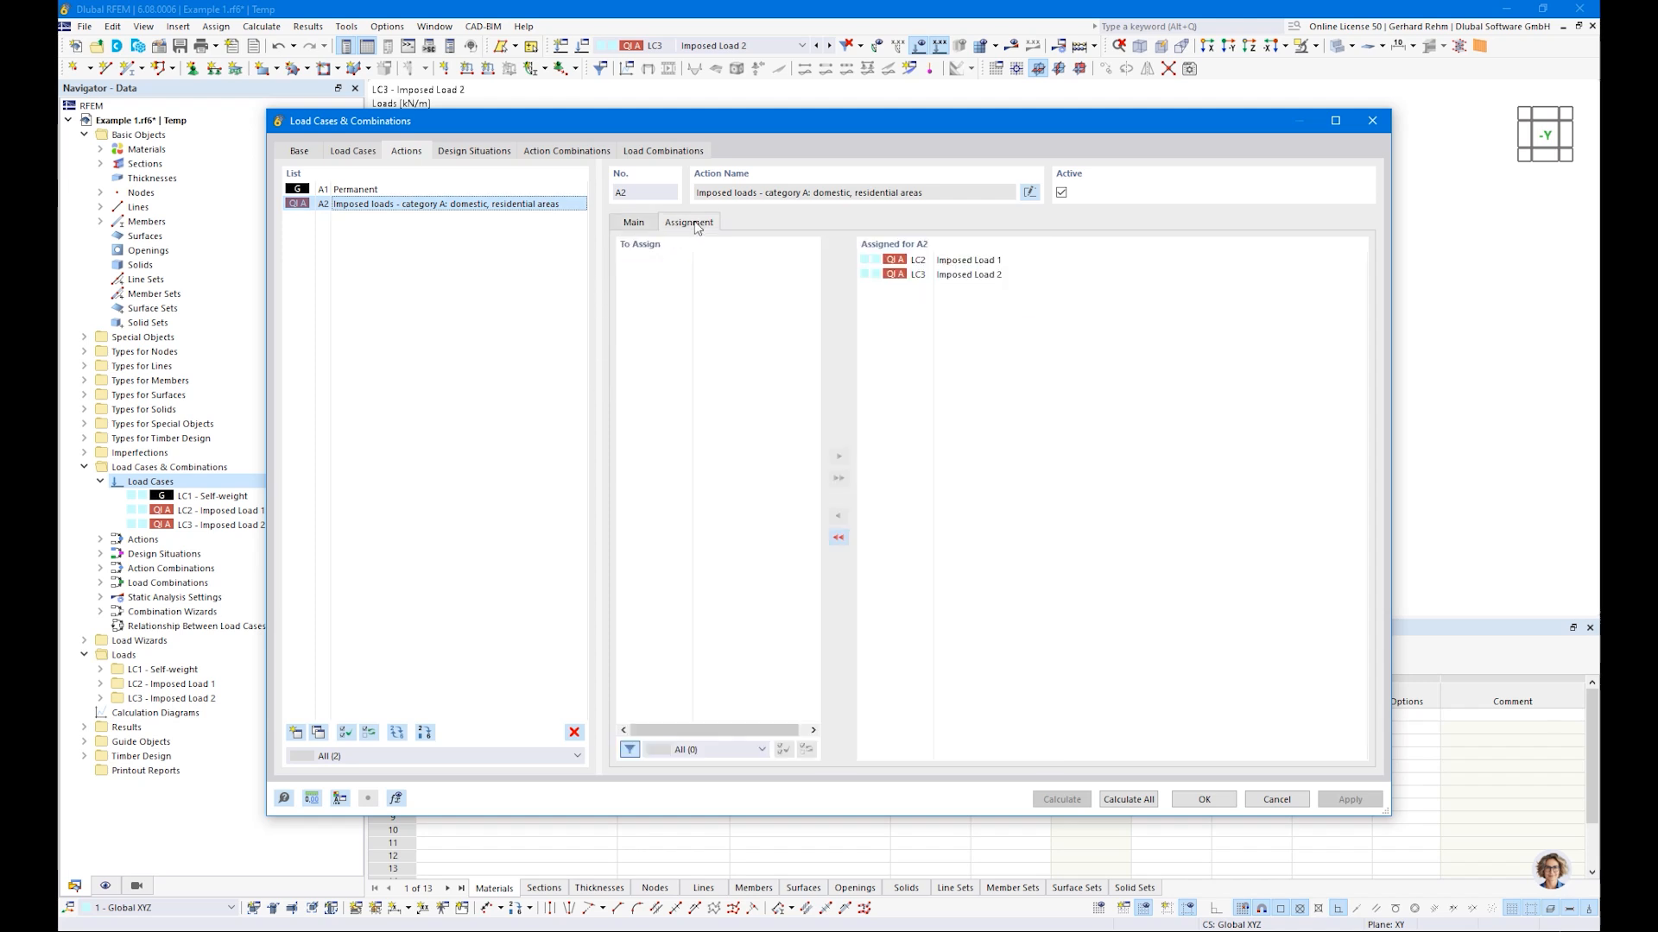
left_click(634, 223)
left_click(654, 328)
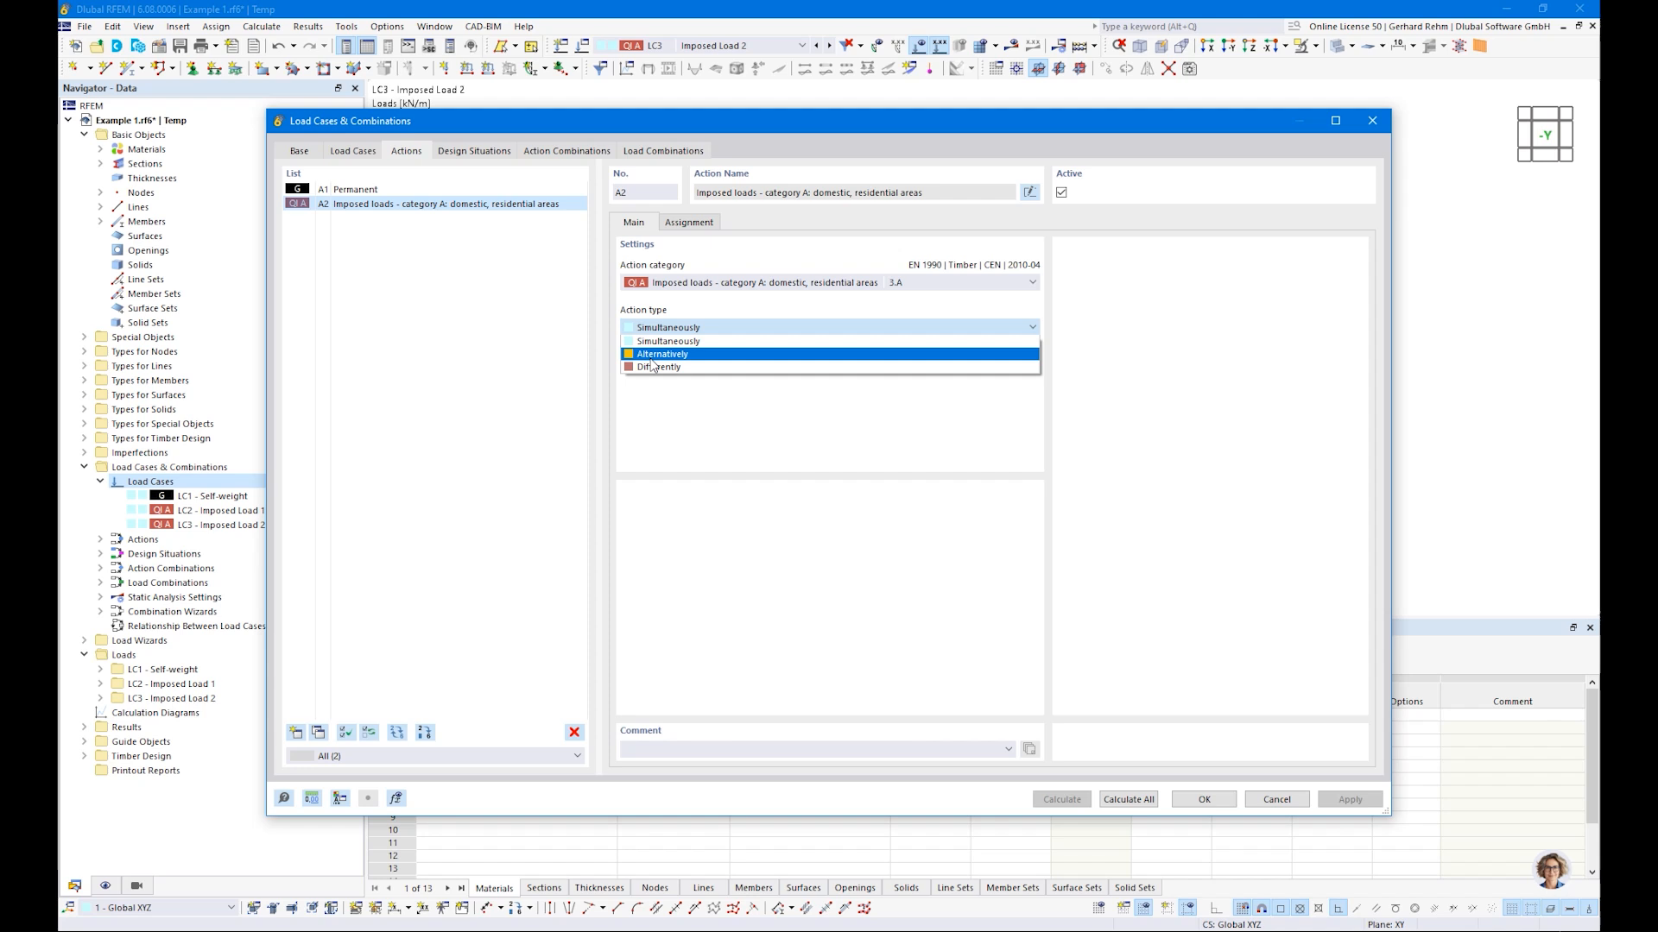
left_click(680, 423)
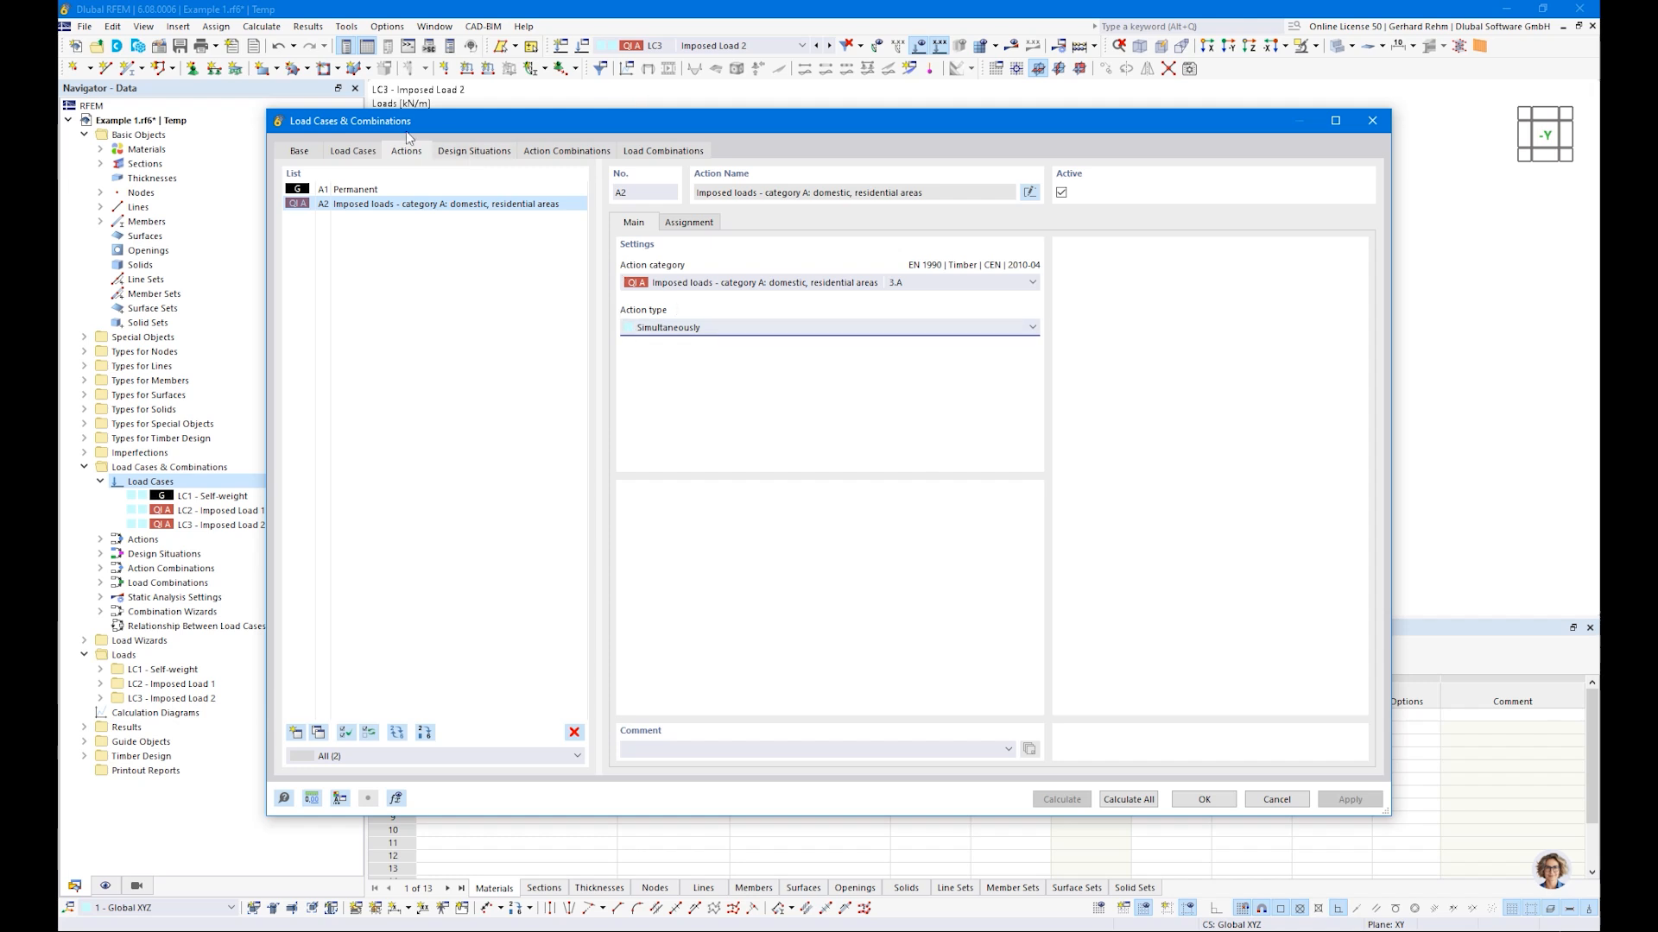
Set the combination wizard of all three design situations to 2 - Load combinations | SA1 - Geometrically linear
left_click(466, 157)
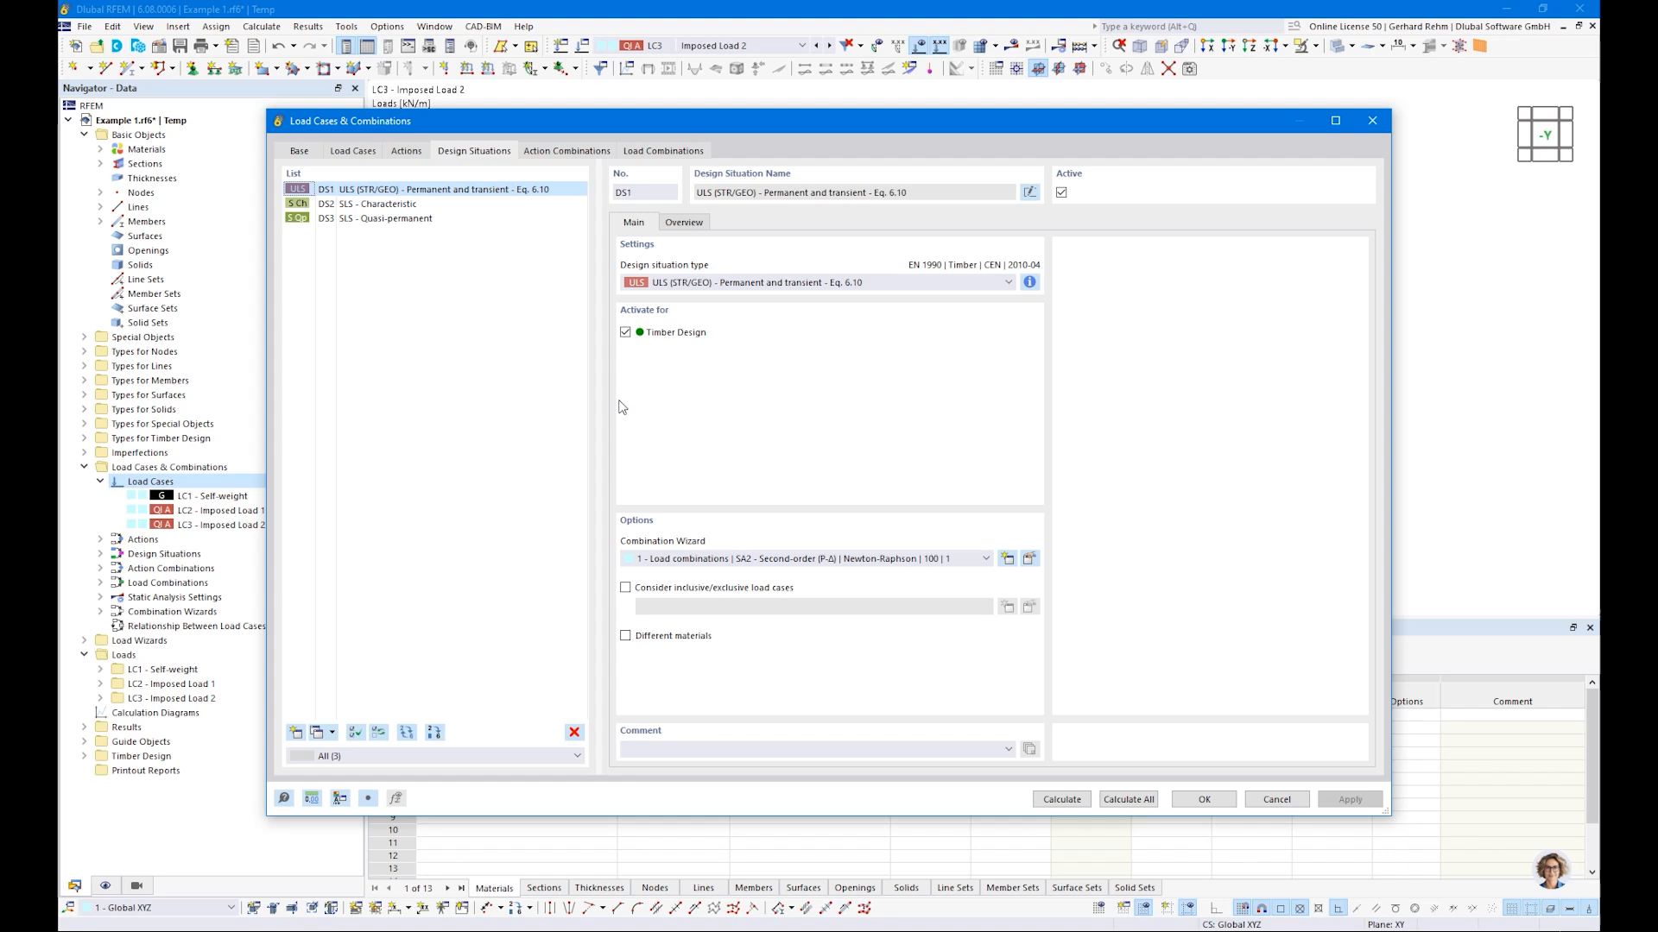
left_click(384, 219, "shift")
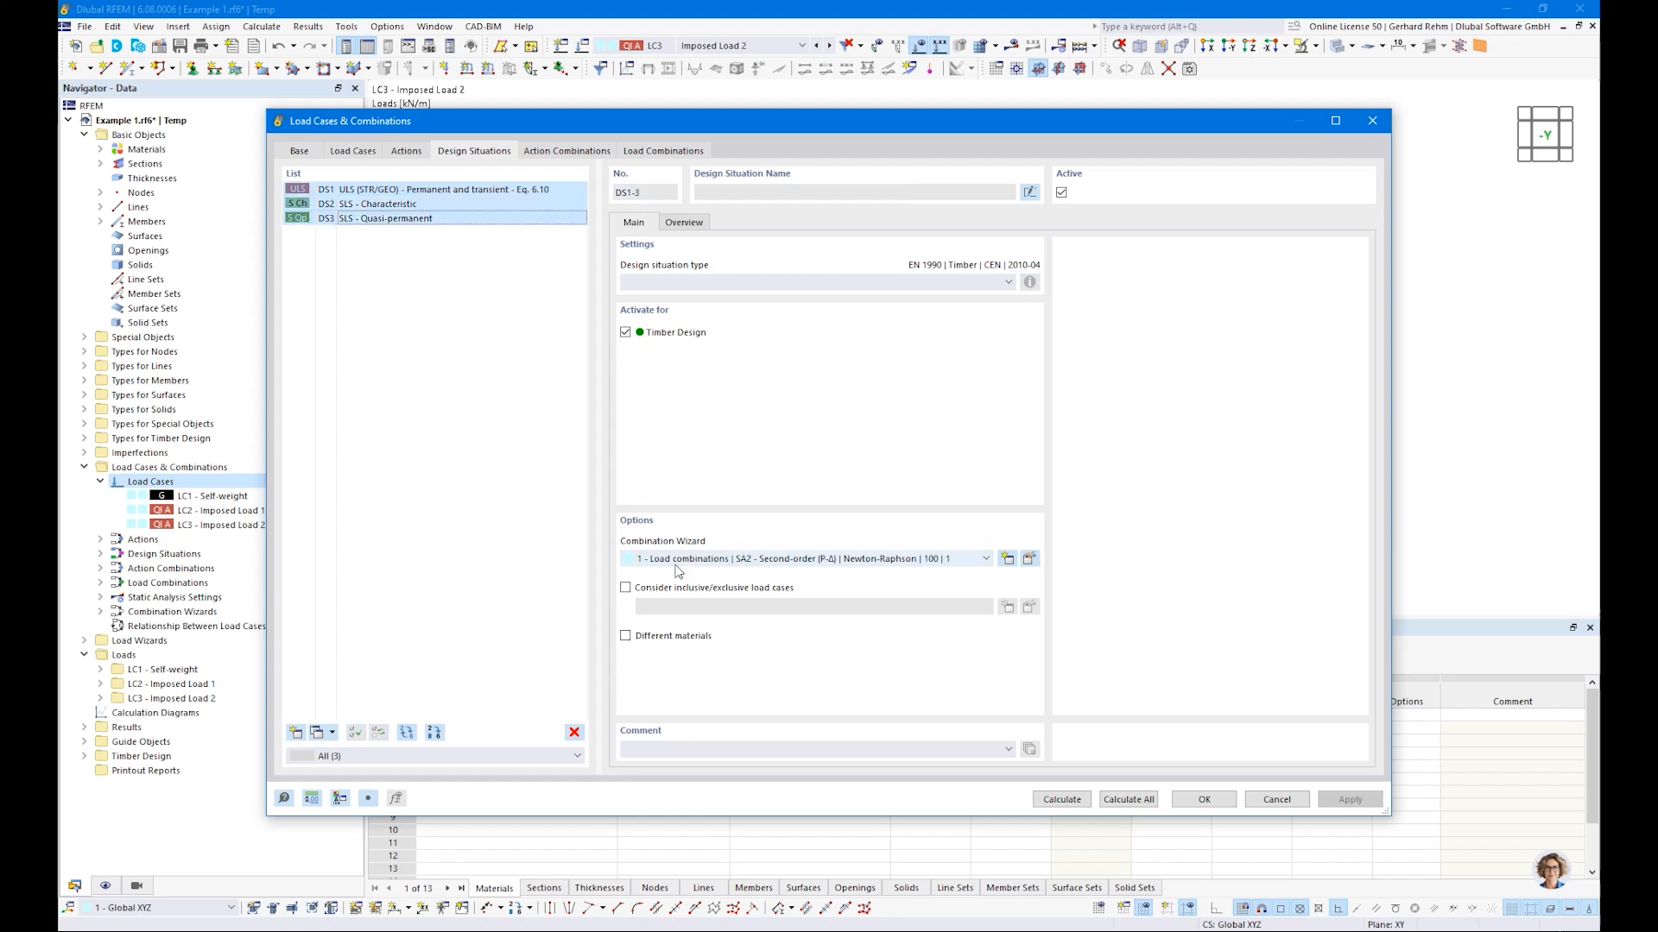
left_click(757, 563)
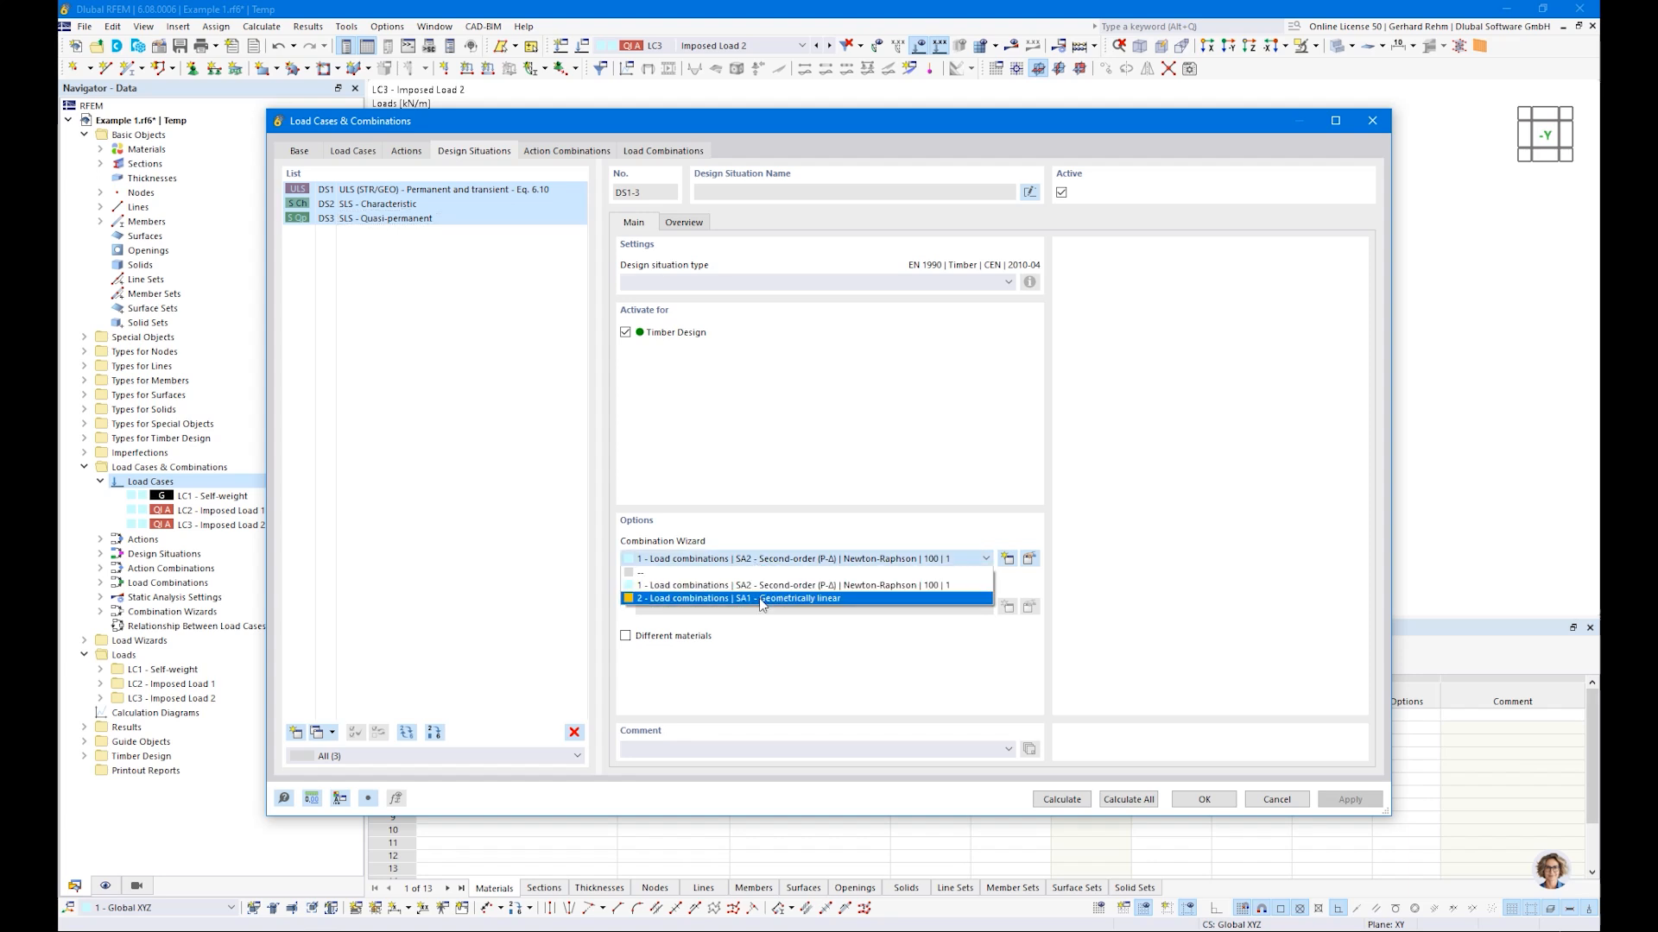
left_click(761, 599)
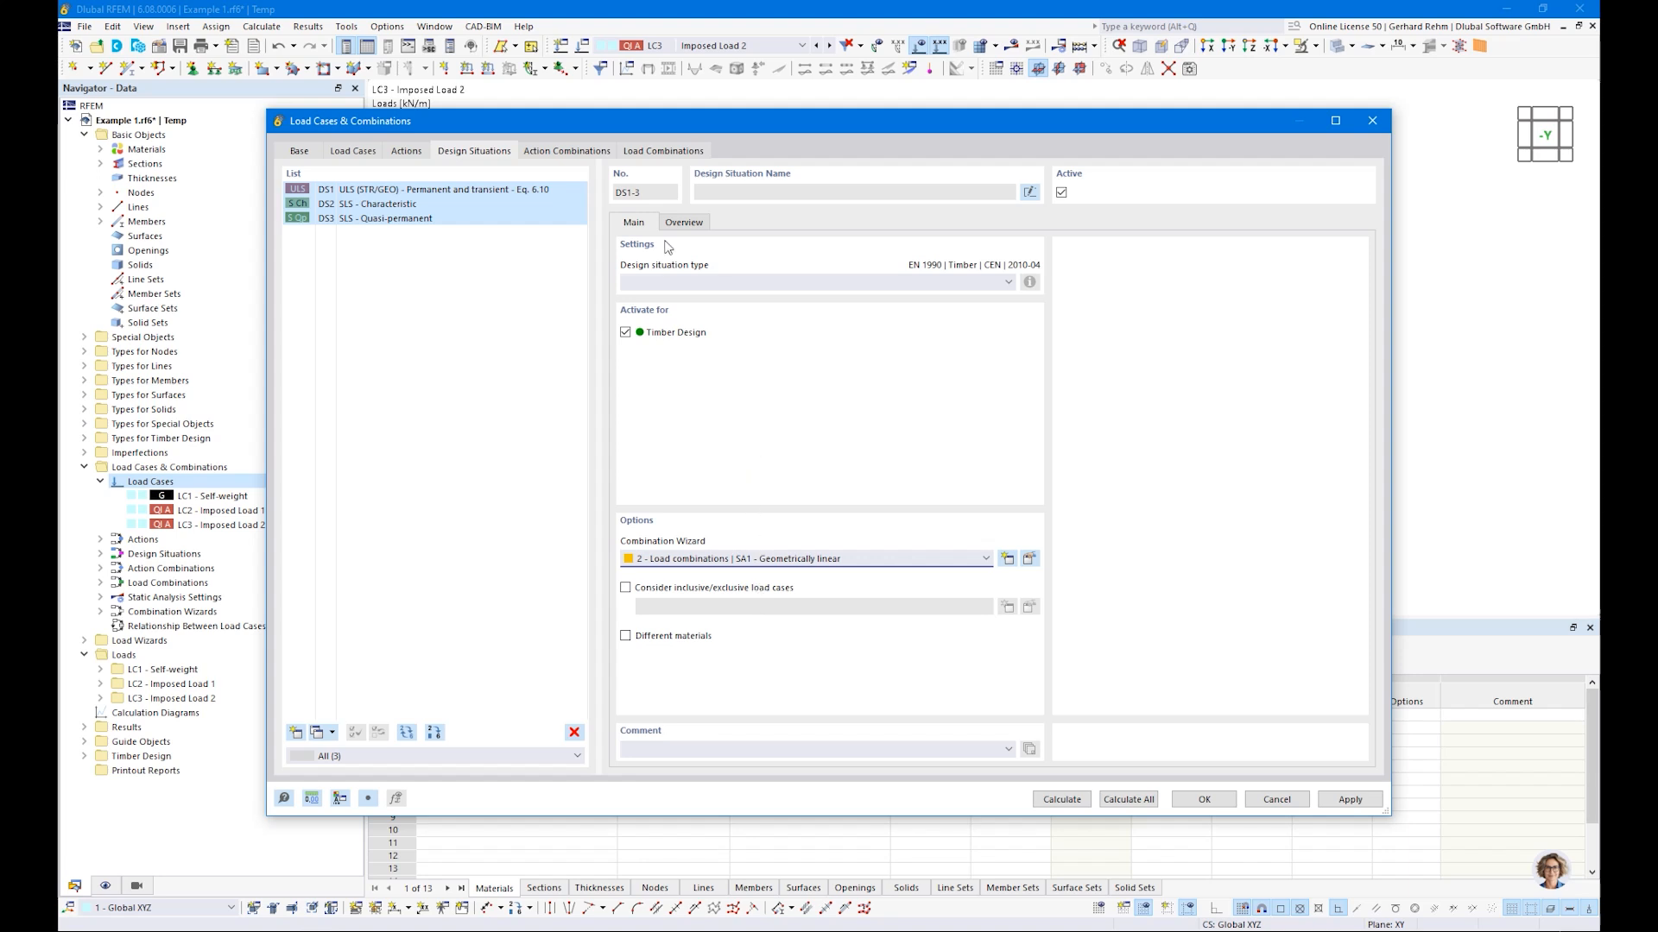
Review the generated action combinations and examine load combinations CO2 and CO3
left_click(571, 154)
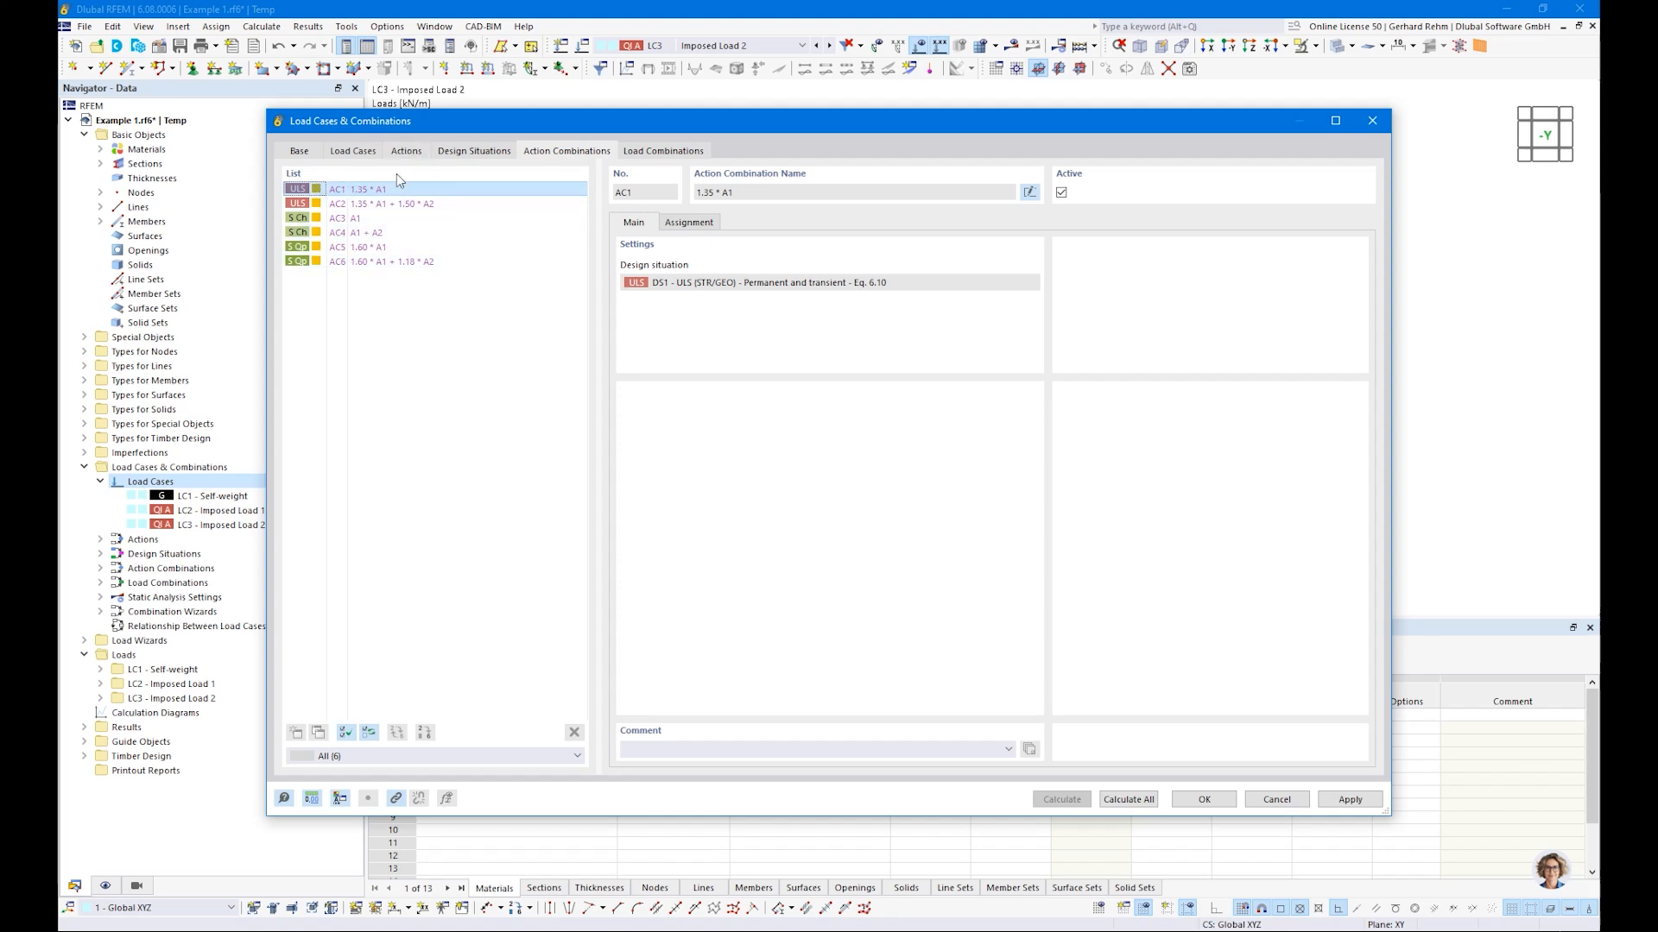
left_click(652, 153)
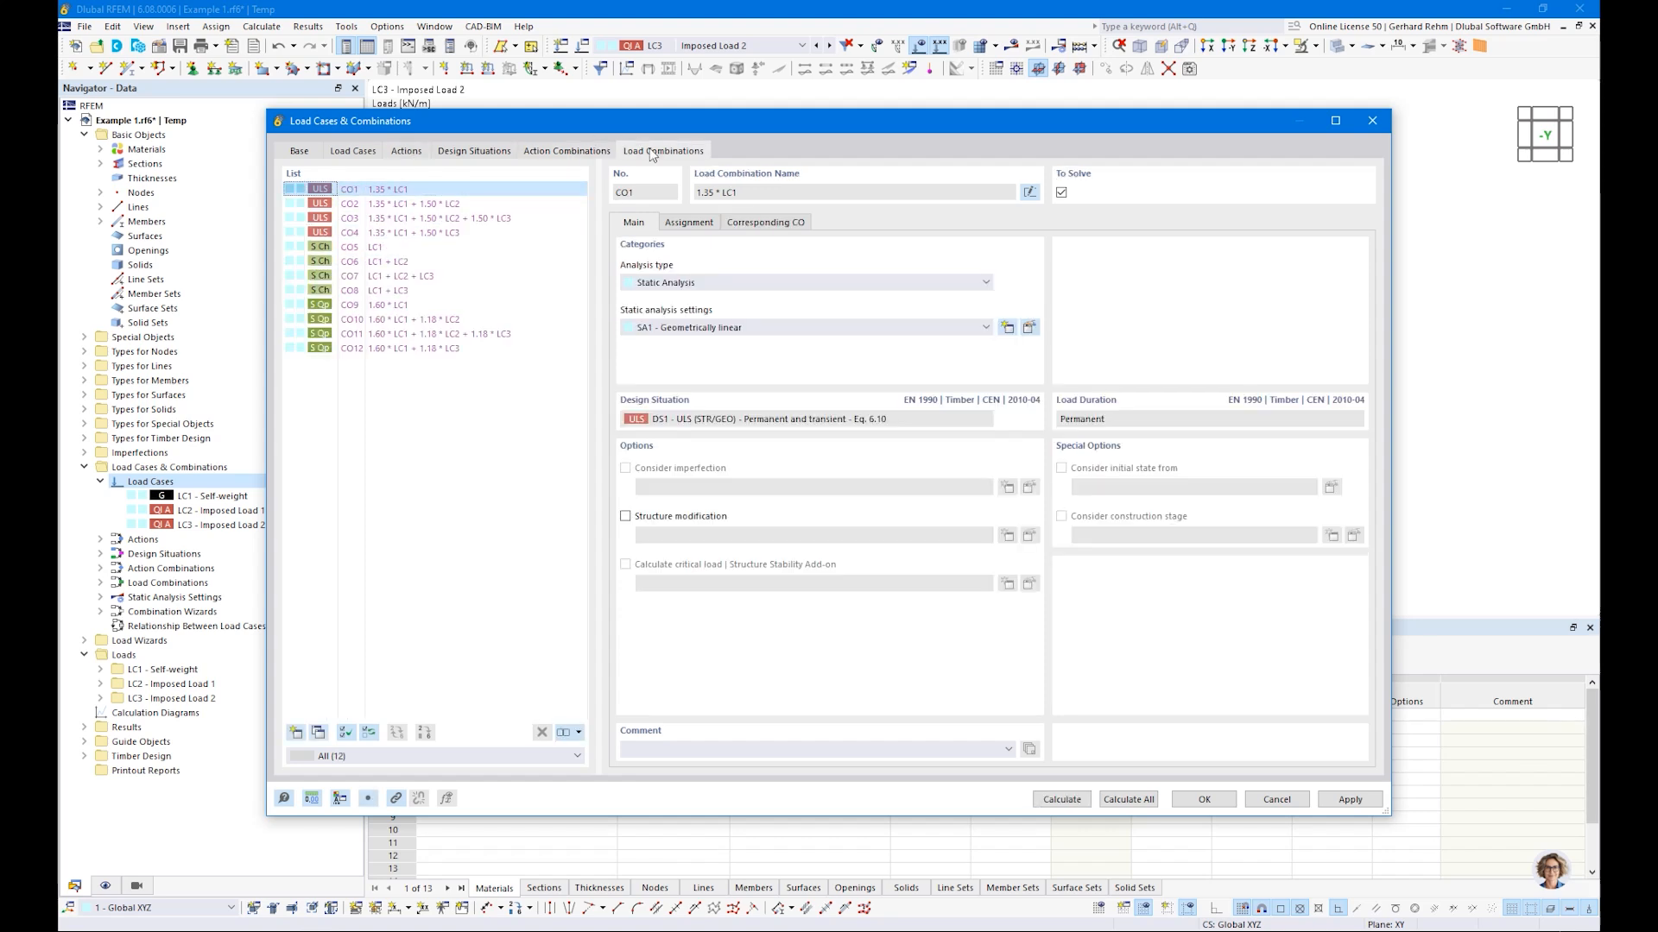
left_click(387, 210)
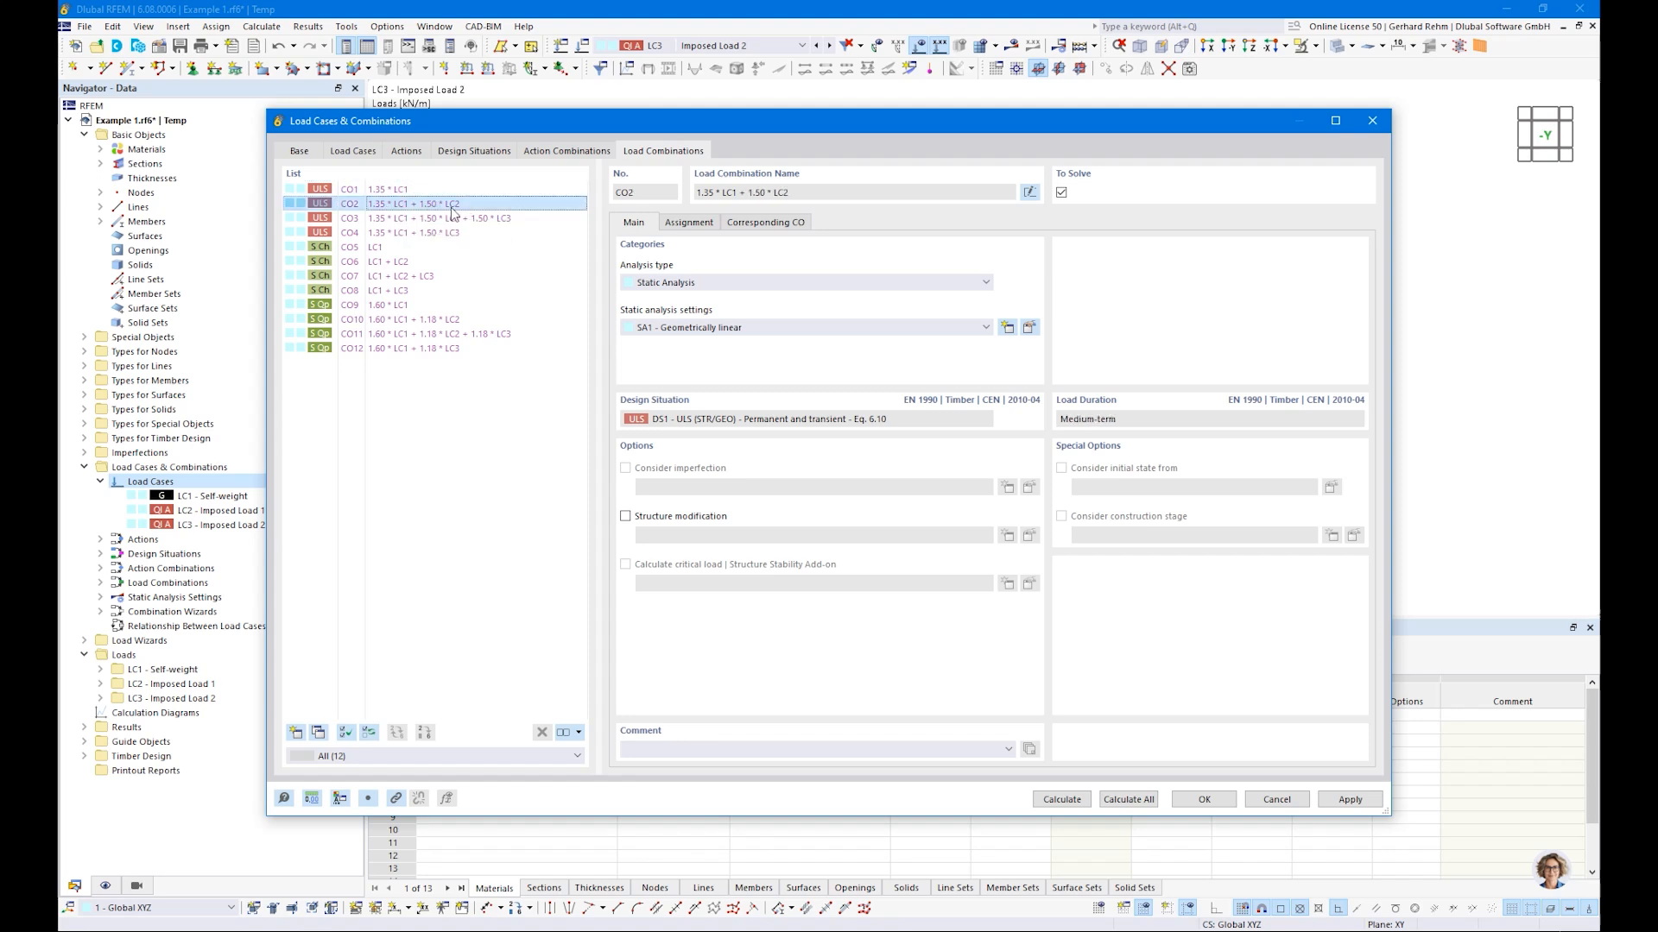
left_click(396, 221)
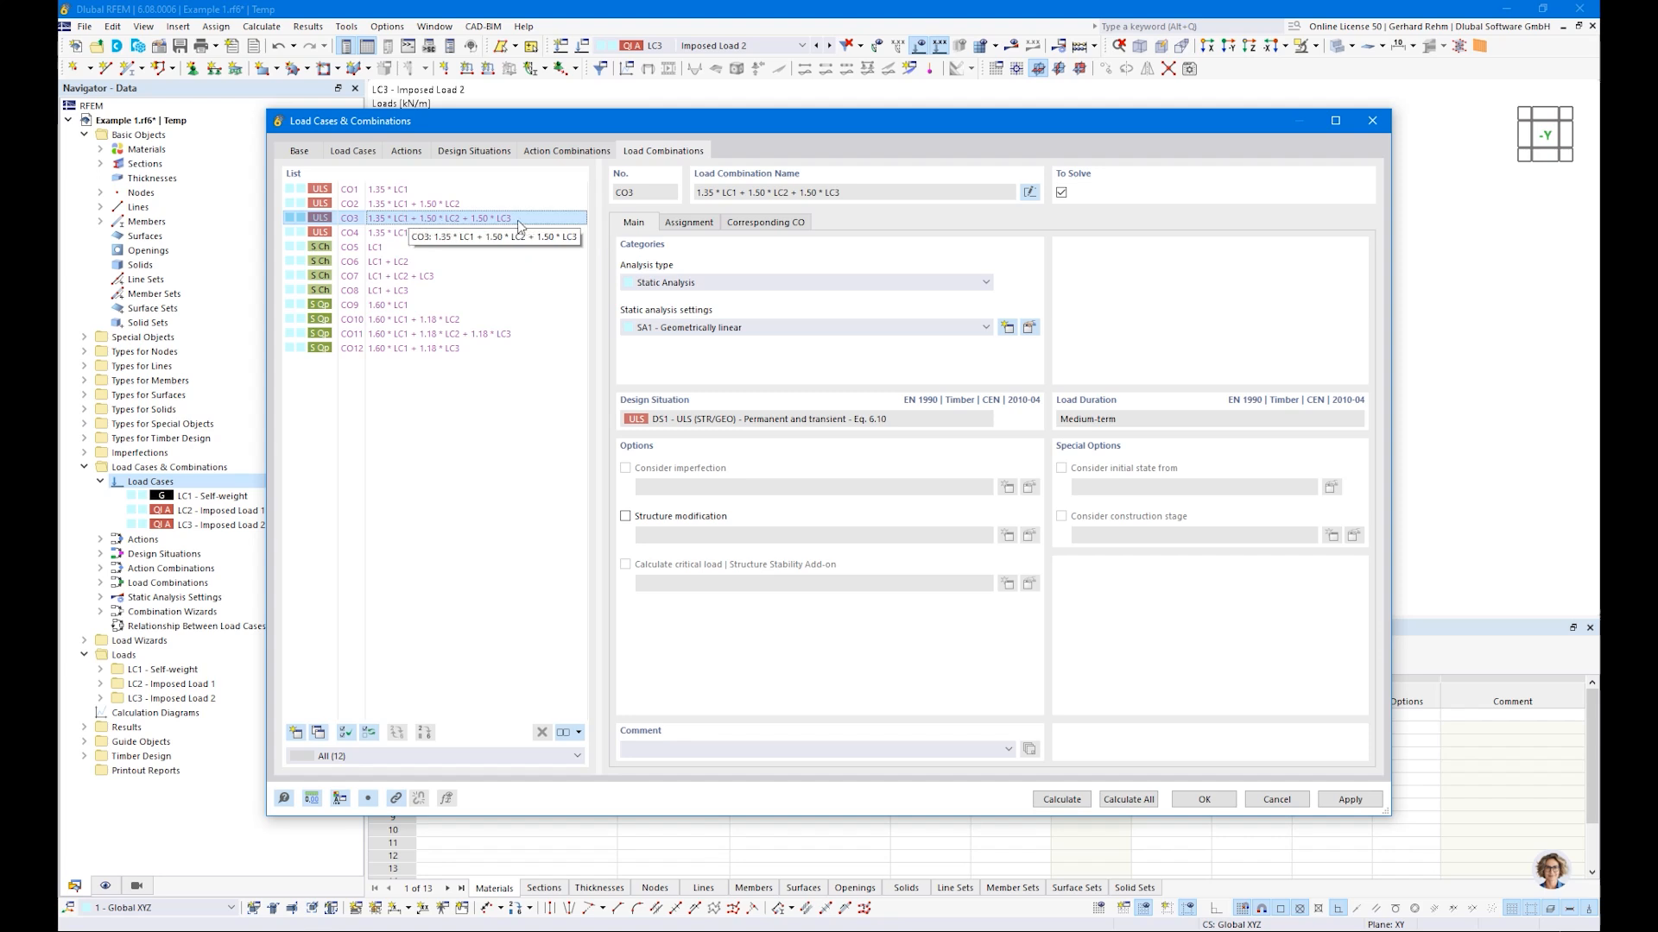
Examine load combinations CO4, CO5, CO8, CO9, CO10 and CO12, including the load factors, kdef and ψ2 assigned for CO12
left_click(406, 233)
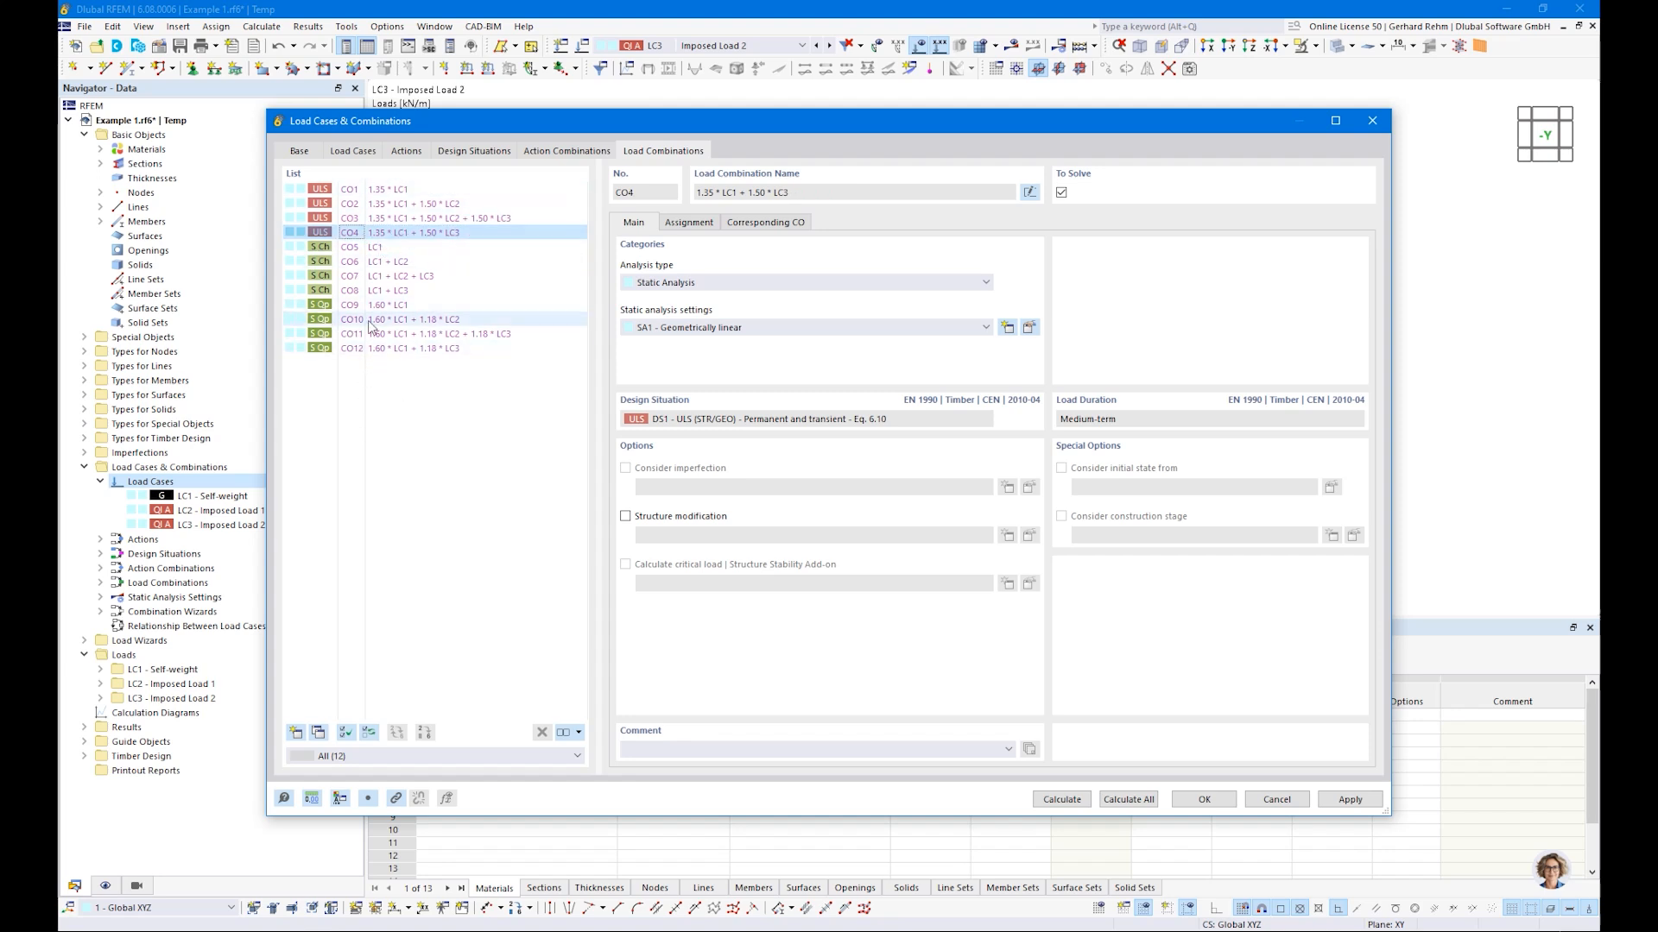
left_click(374, 247)
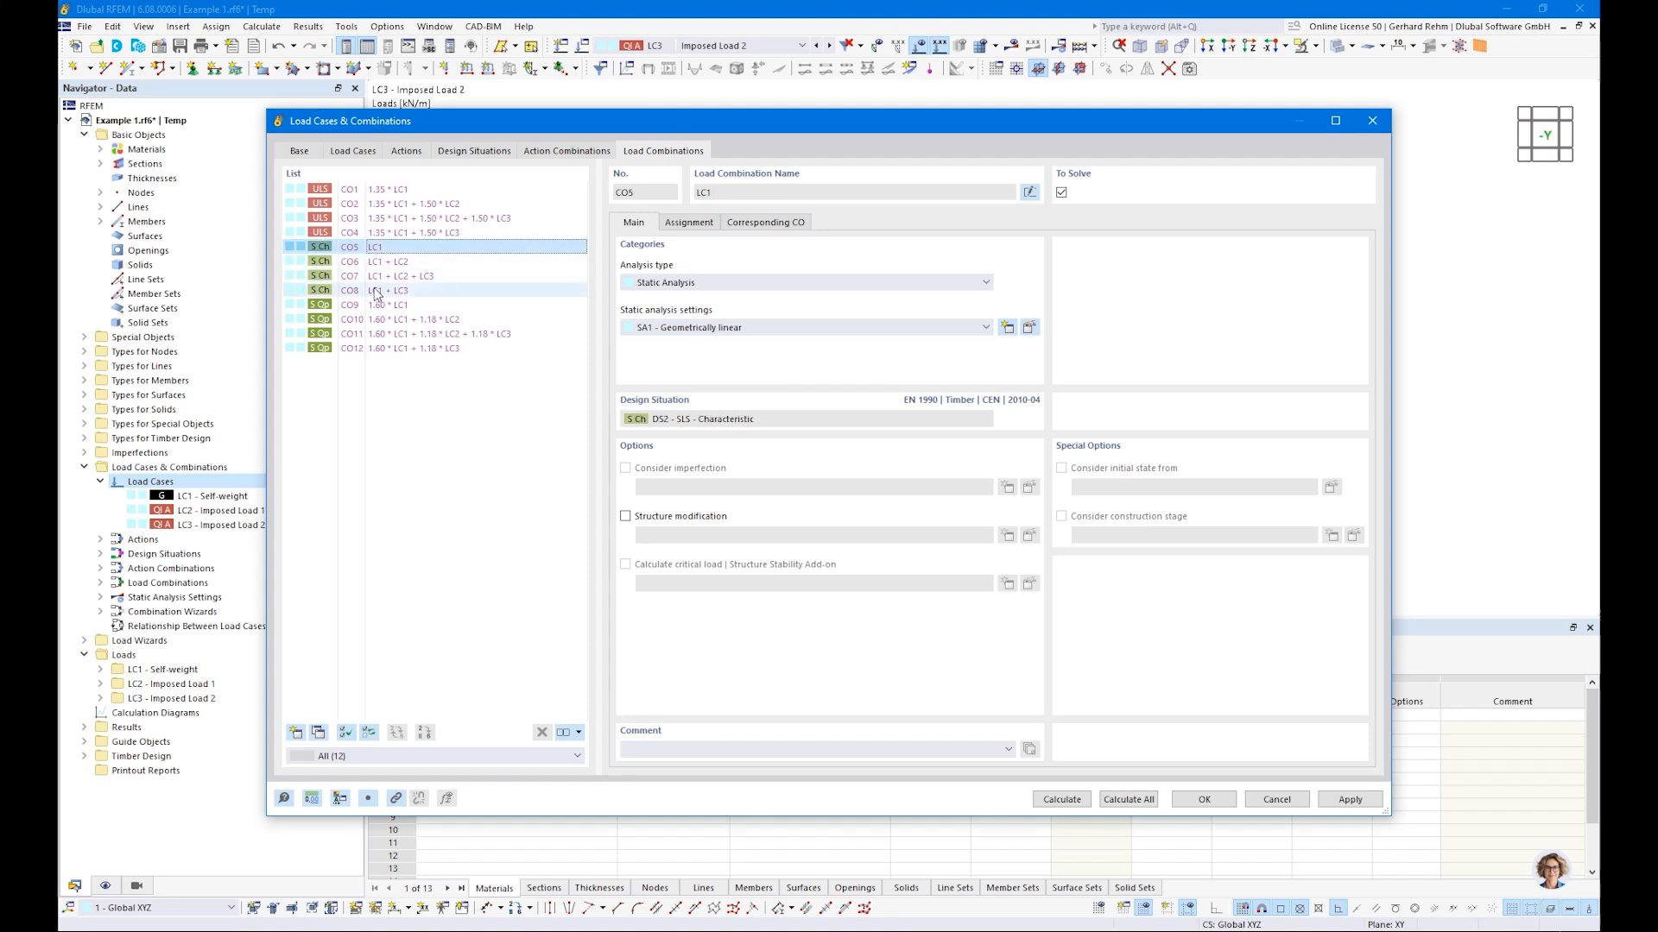
left_click(374, 290)
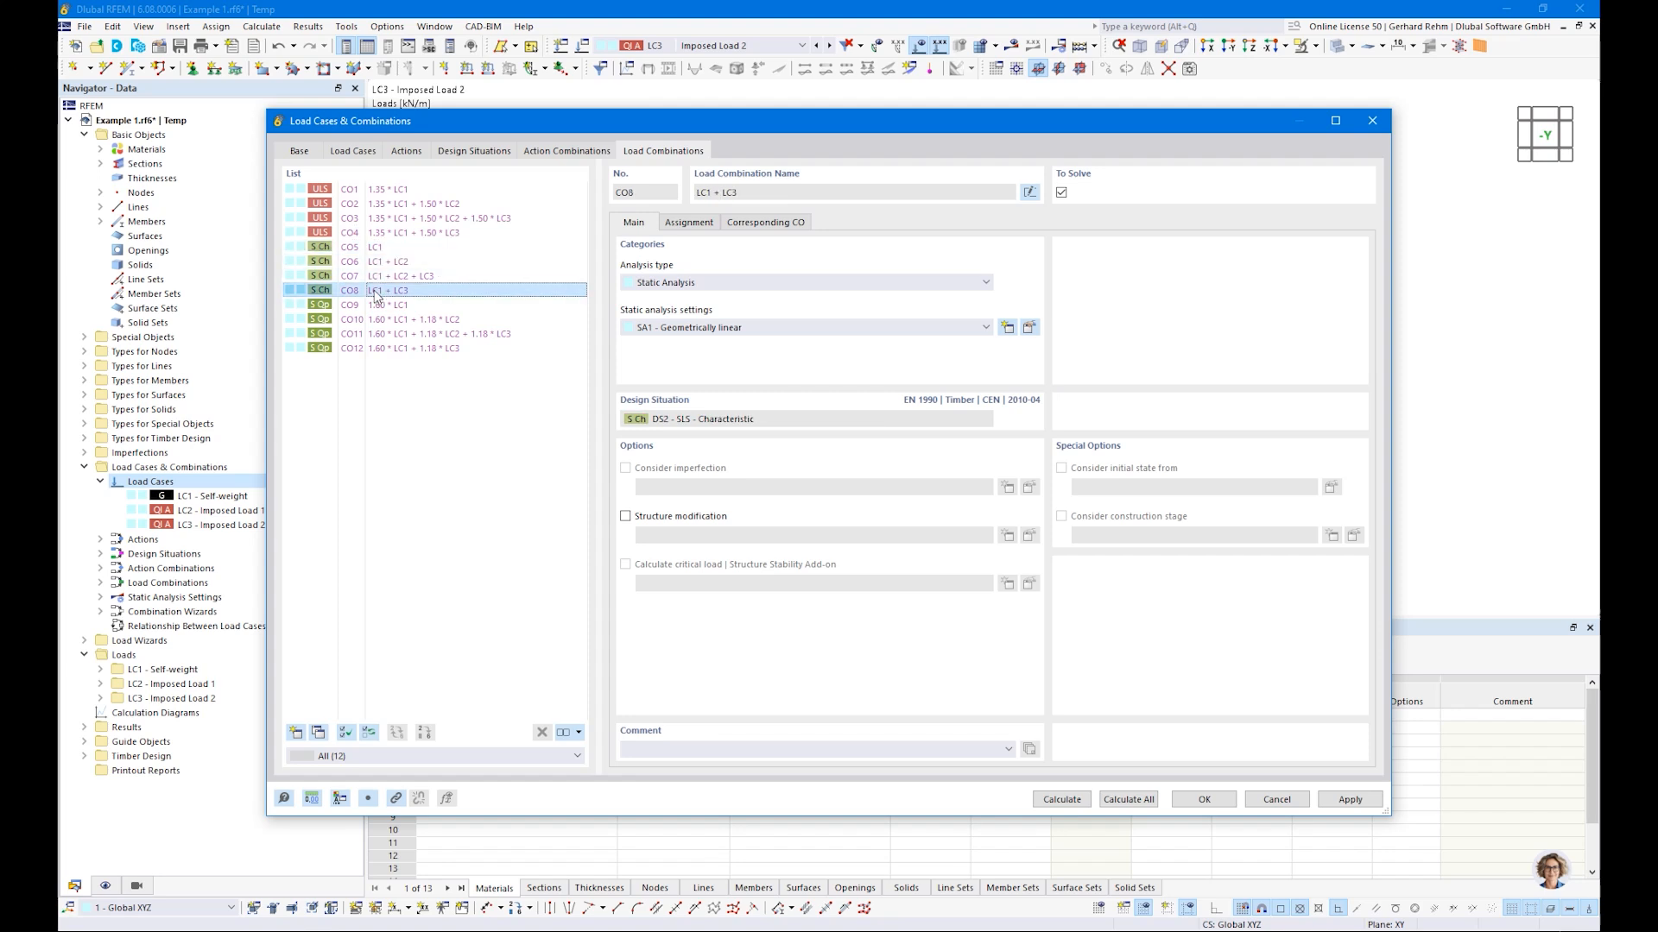
left_click(376, 304)
left_click(376, 319)
left_click(379, 349)
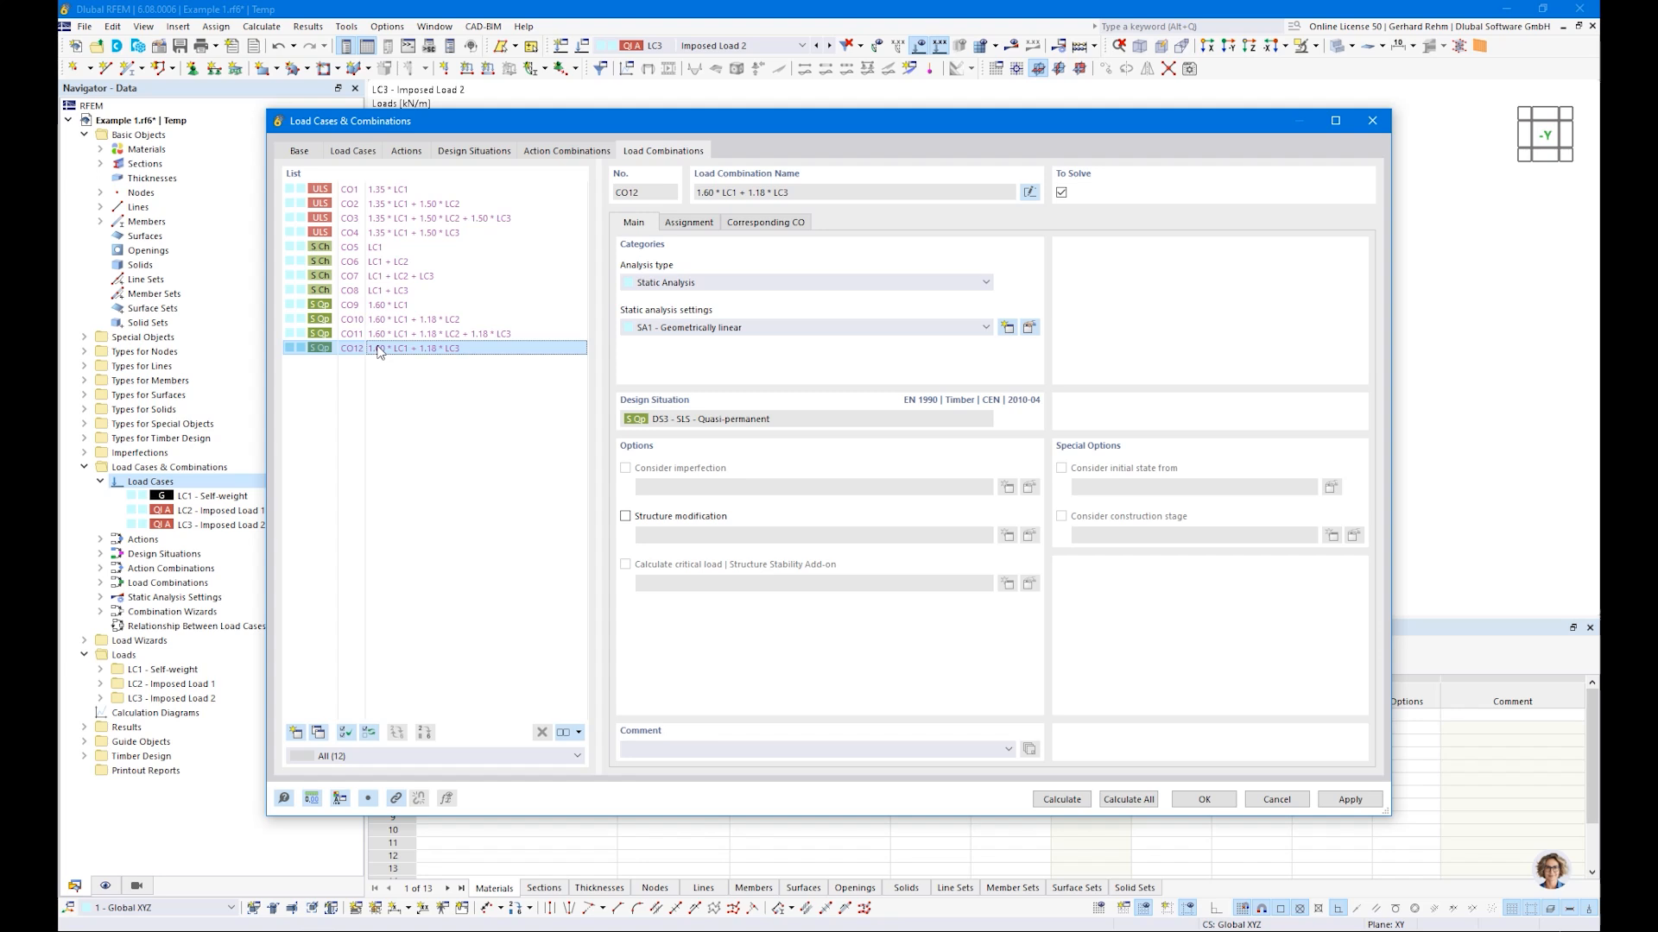
left_click(689, 223)
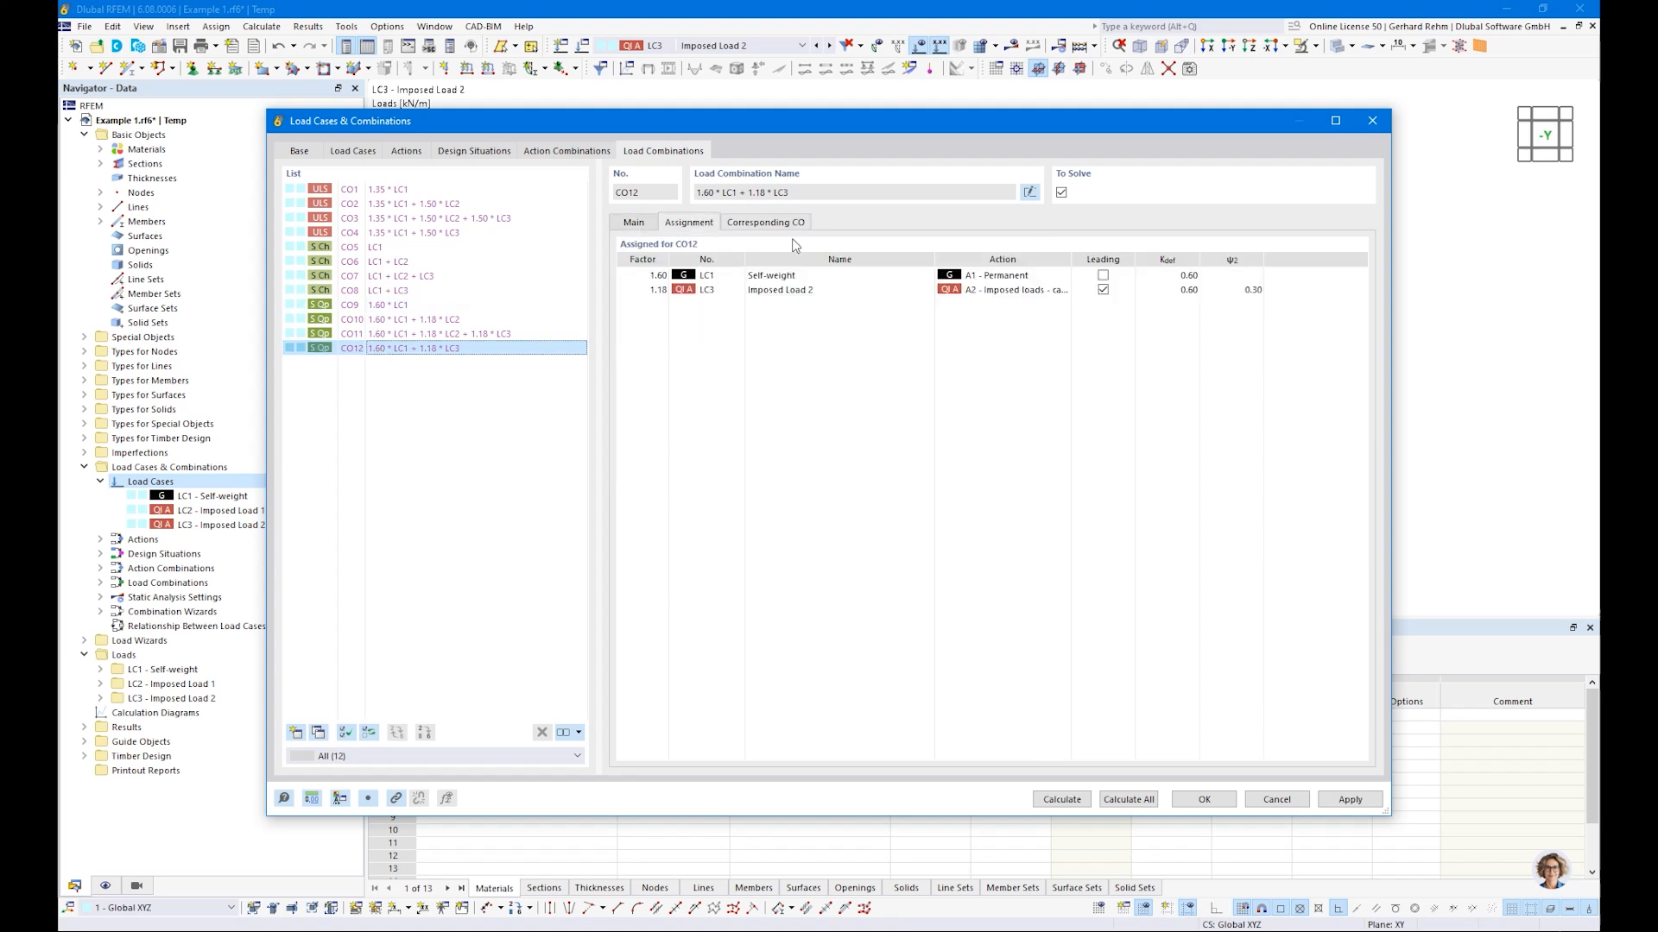
left_click(1217, 296)
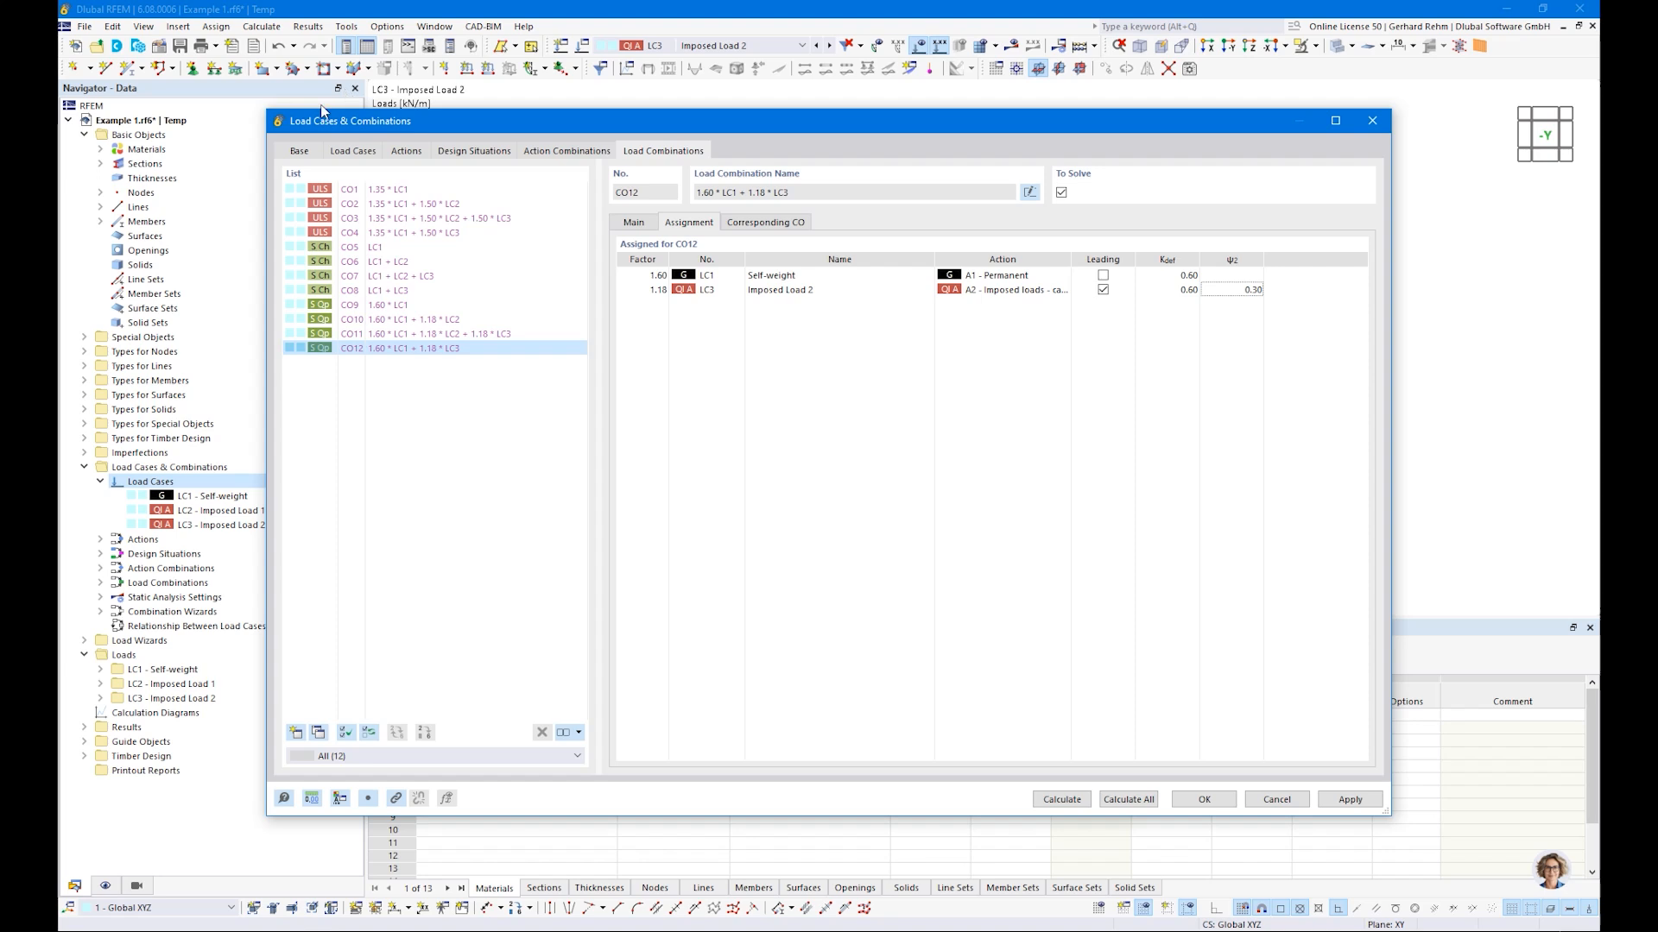
Review the EN 1990 Timber partial factors and the timber deformation coefficient kdef in the standard's settings, leaving them without changes
left_click(302, 151)
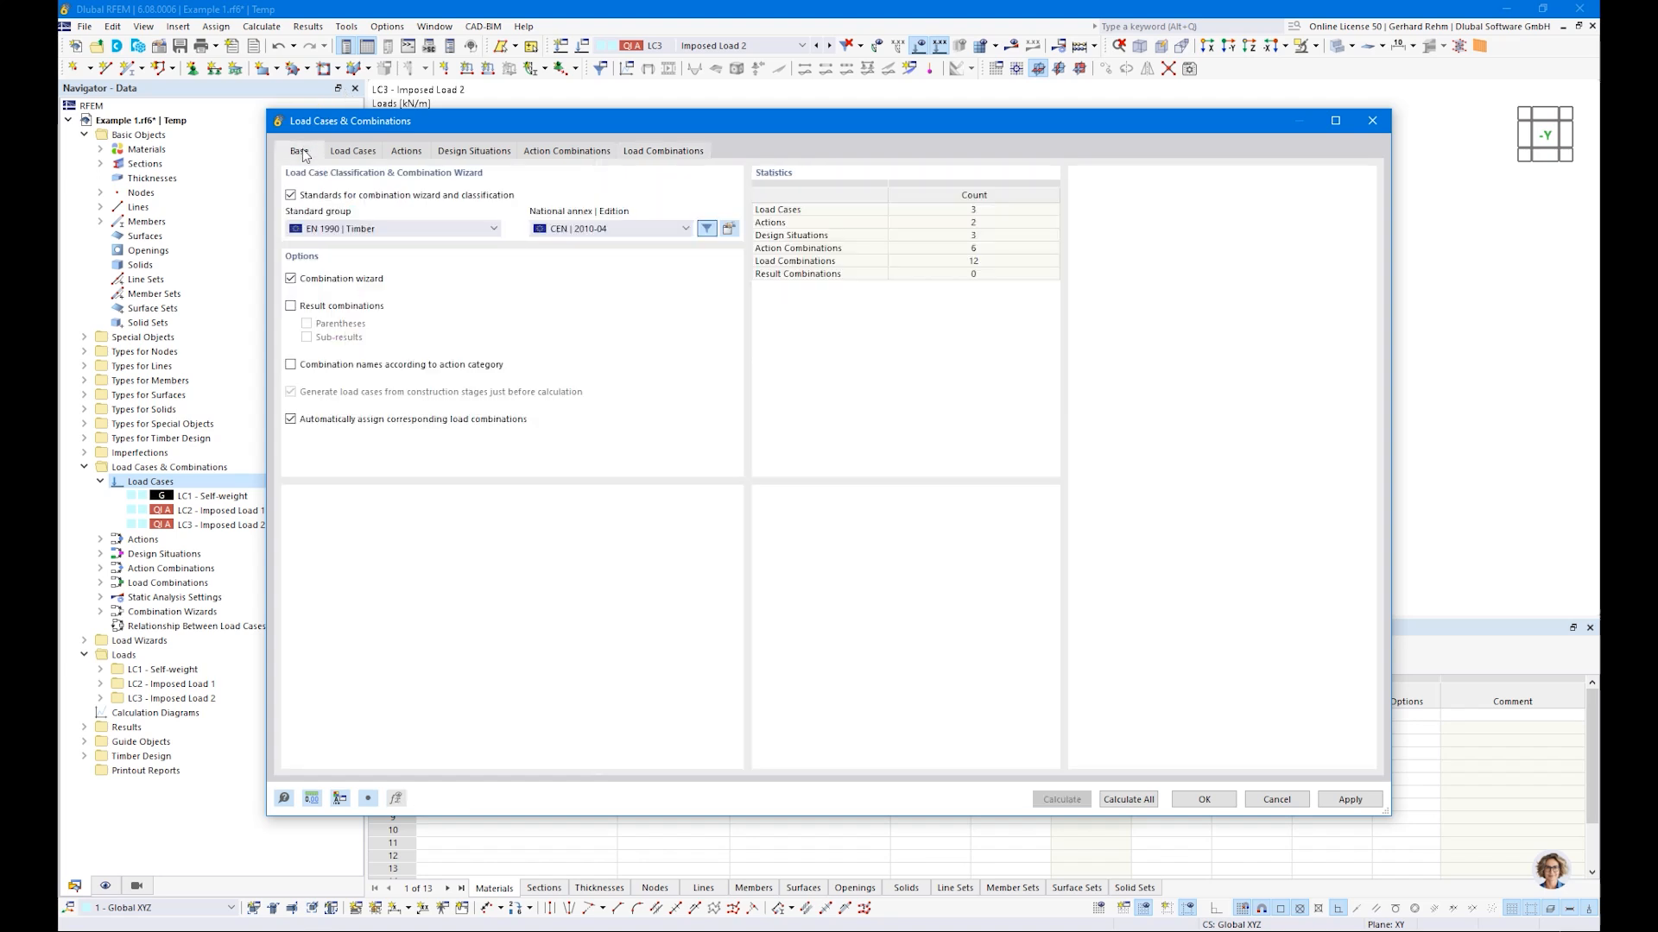
left_click(729, 229)
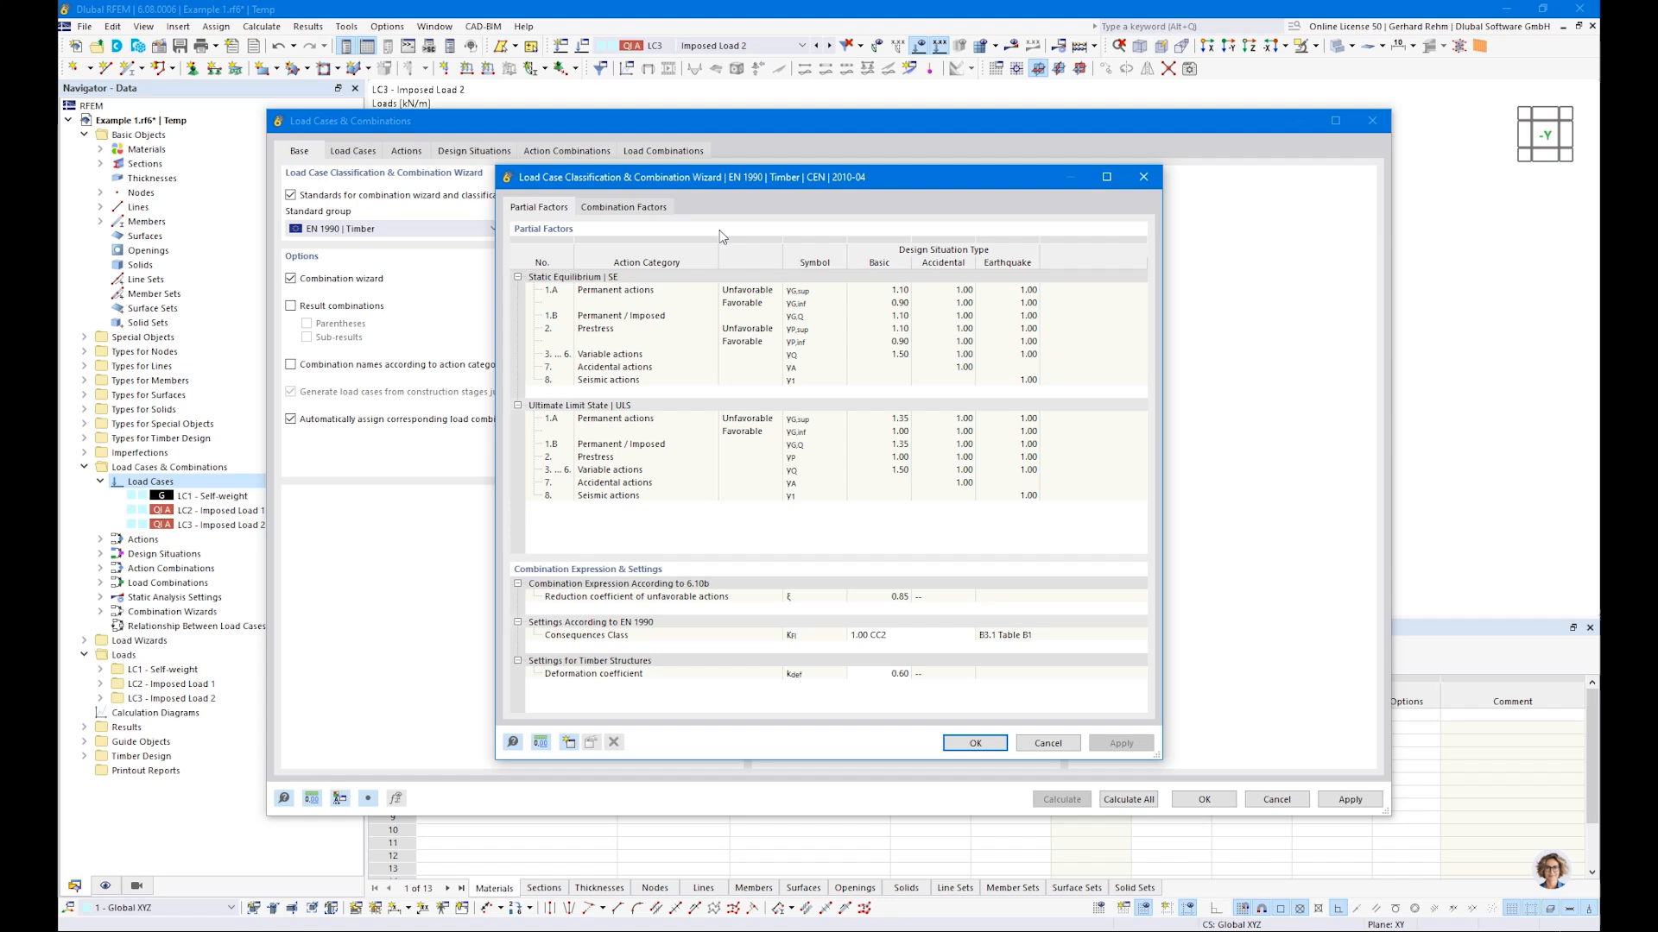
left_click(889, 674)
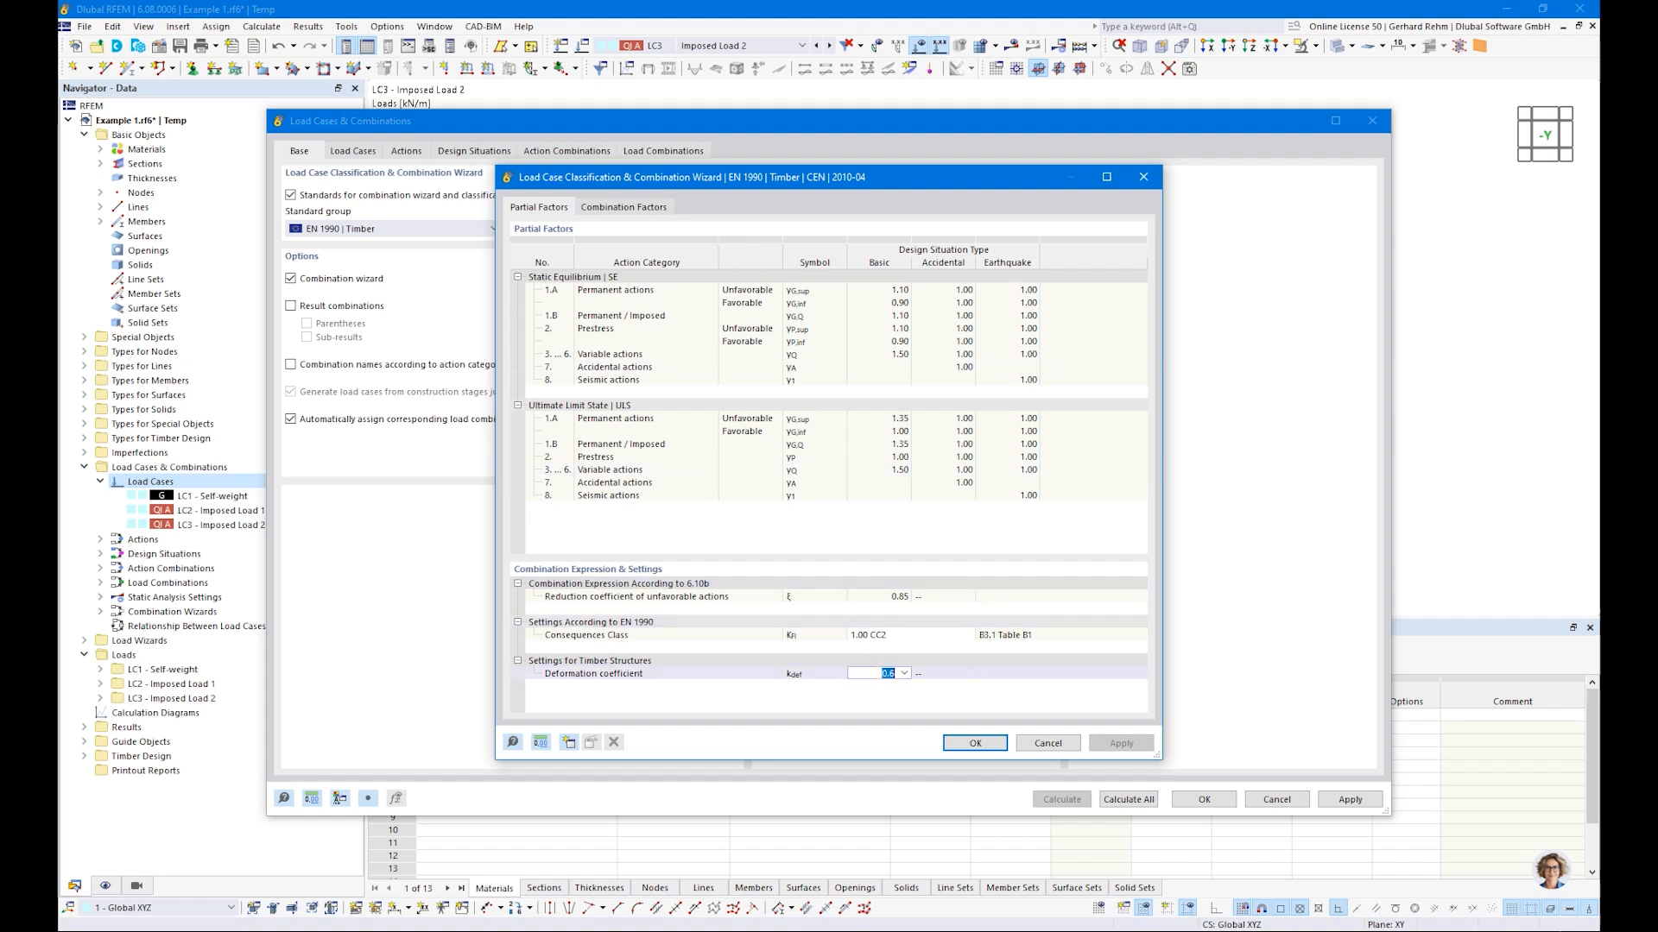
key("Return")
left_click(1048, 743)
Check the settings of design situation DS3 SLS - Quasi-permanent and accept the load cases and combinations
left_click(483, 152)
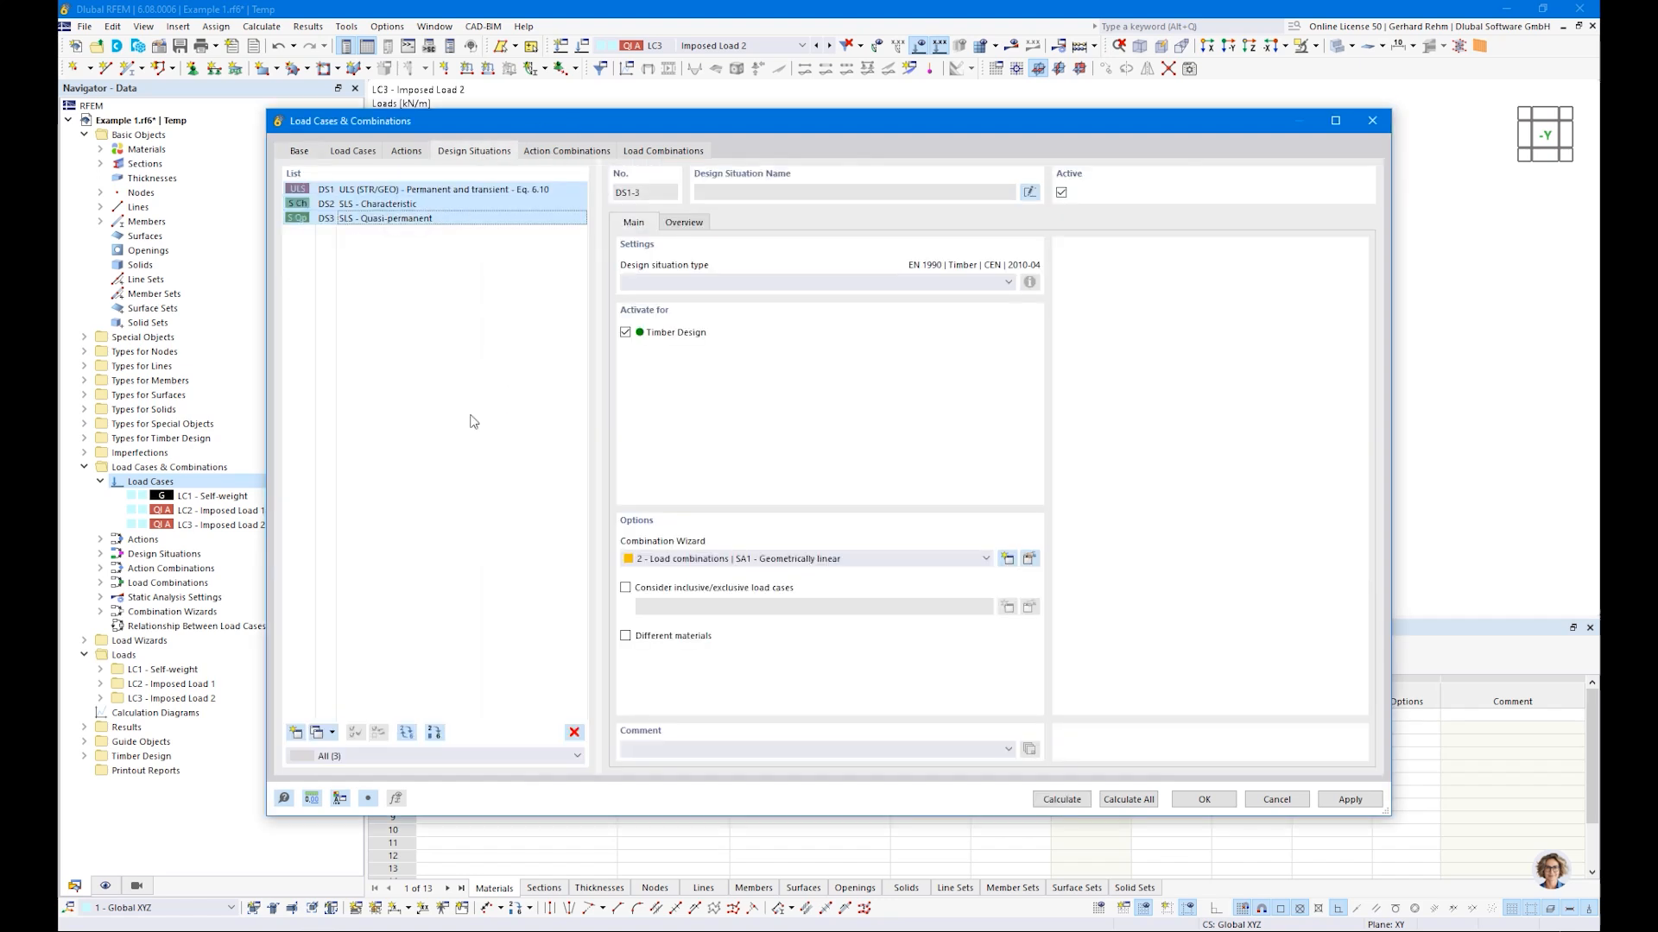
left_click(380, 218)
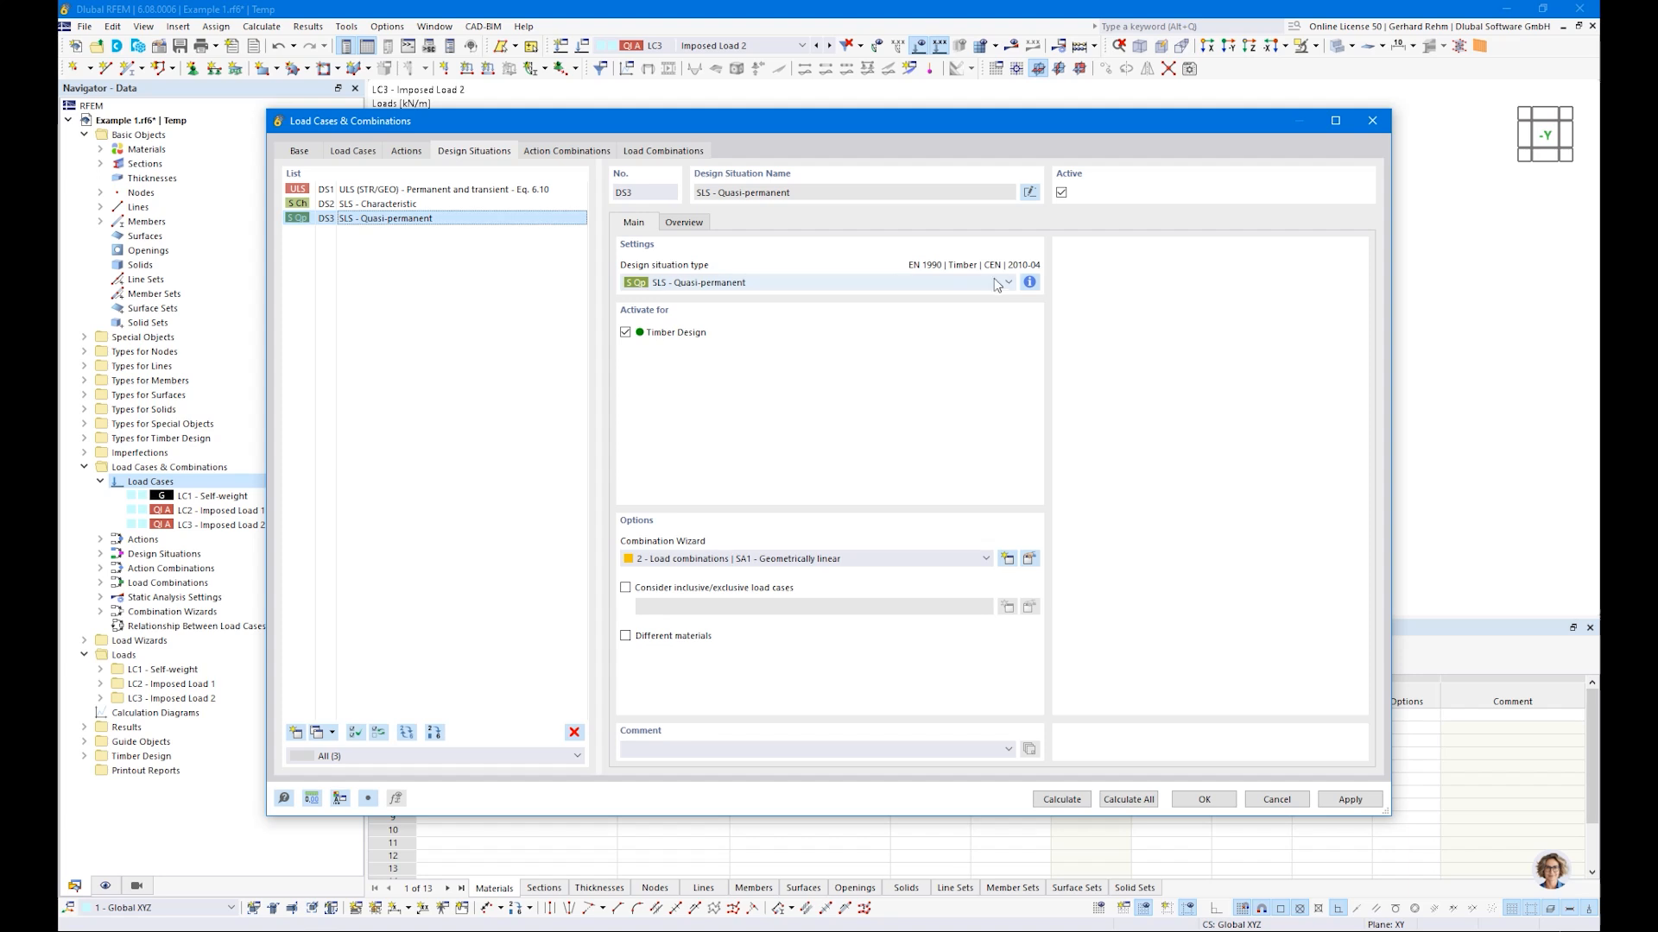
left_click(1198, 800)
Calculate and display the static analysis results for design situation DS1 ULS (STR/GEO) - Permanent and transient
left_click(702, 46)
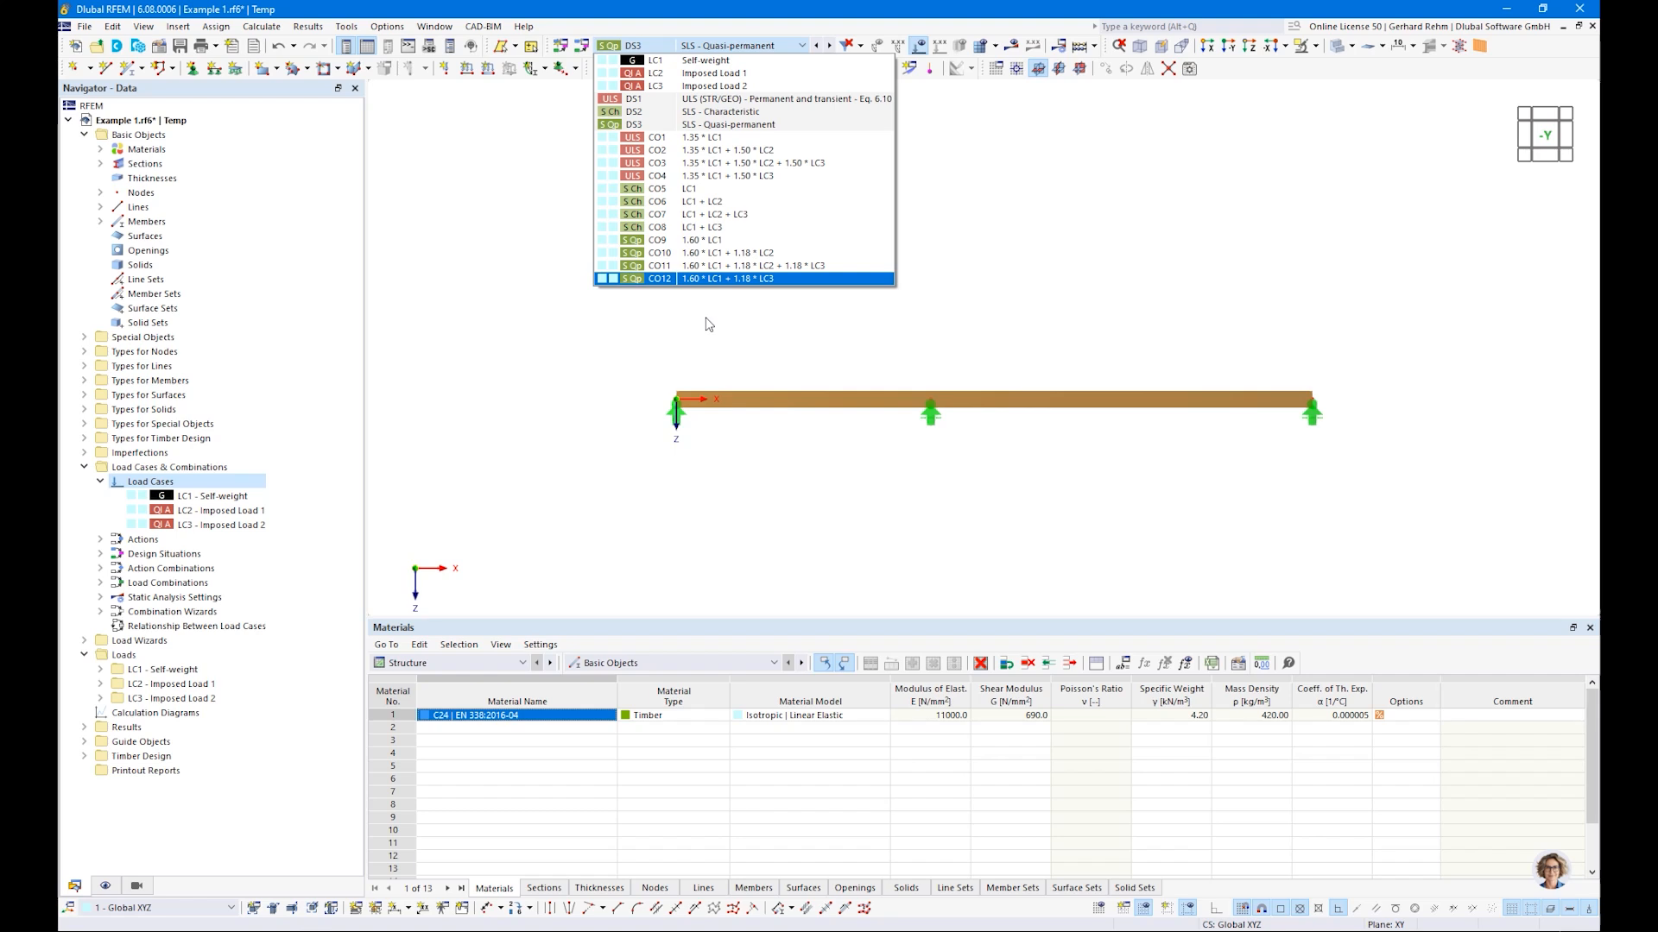
left_click(710, 103)
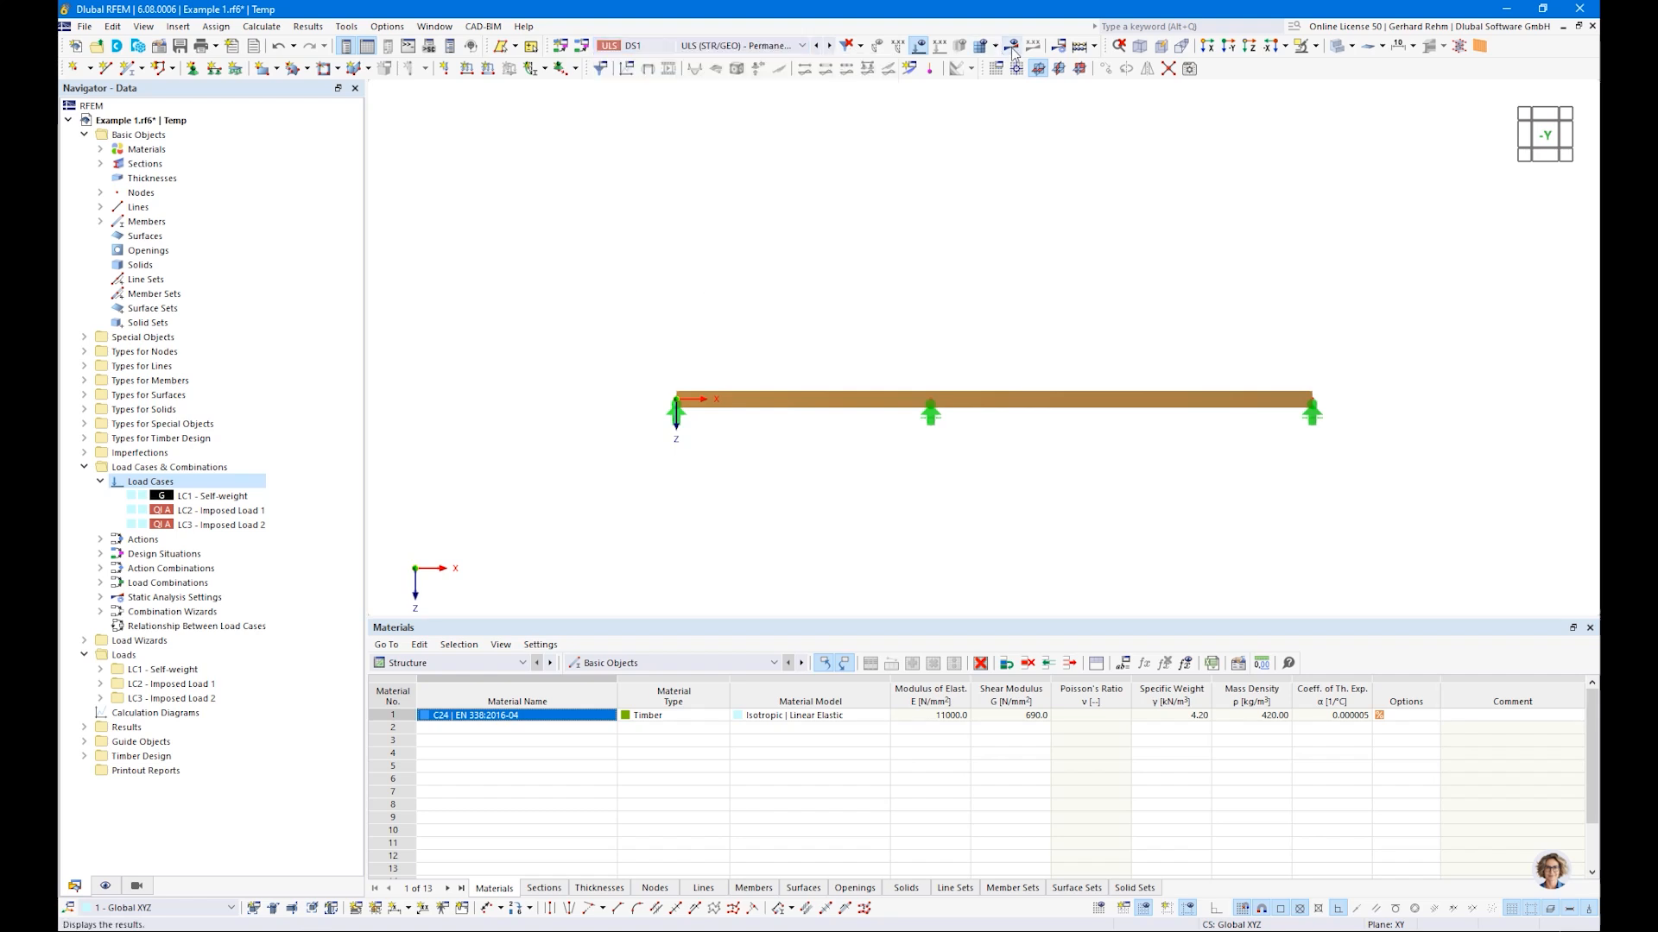
left_click(1011, 45)
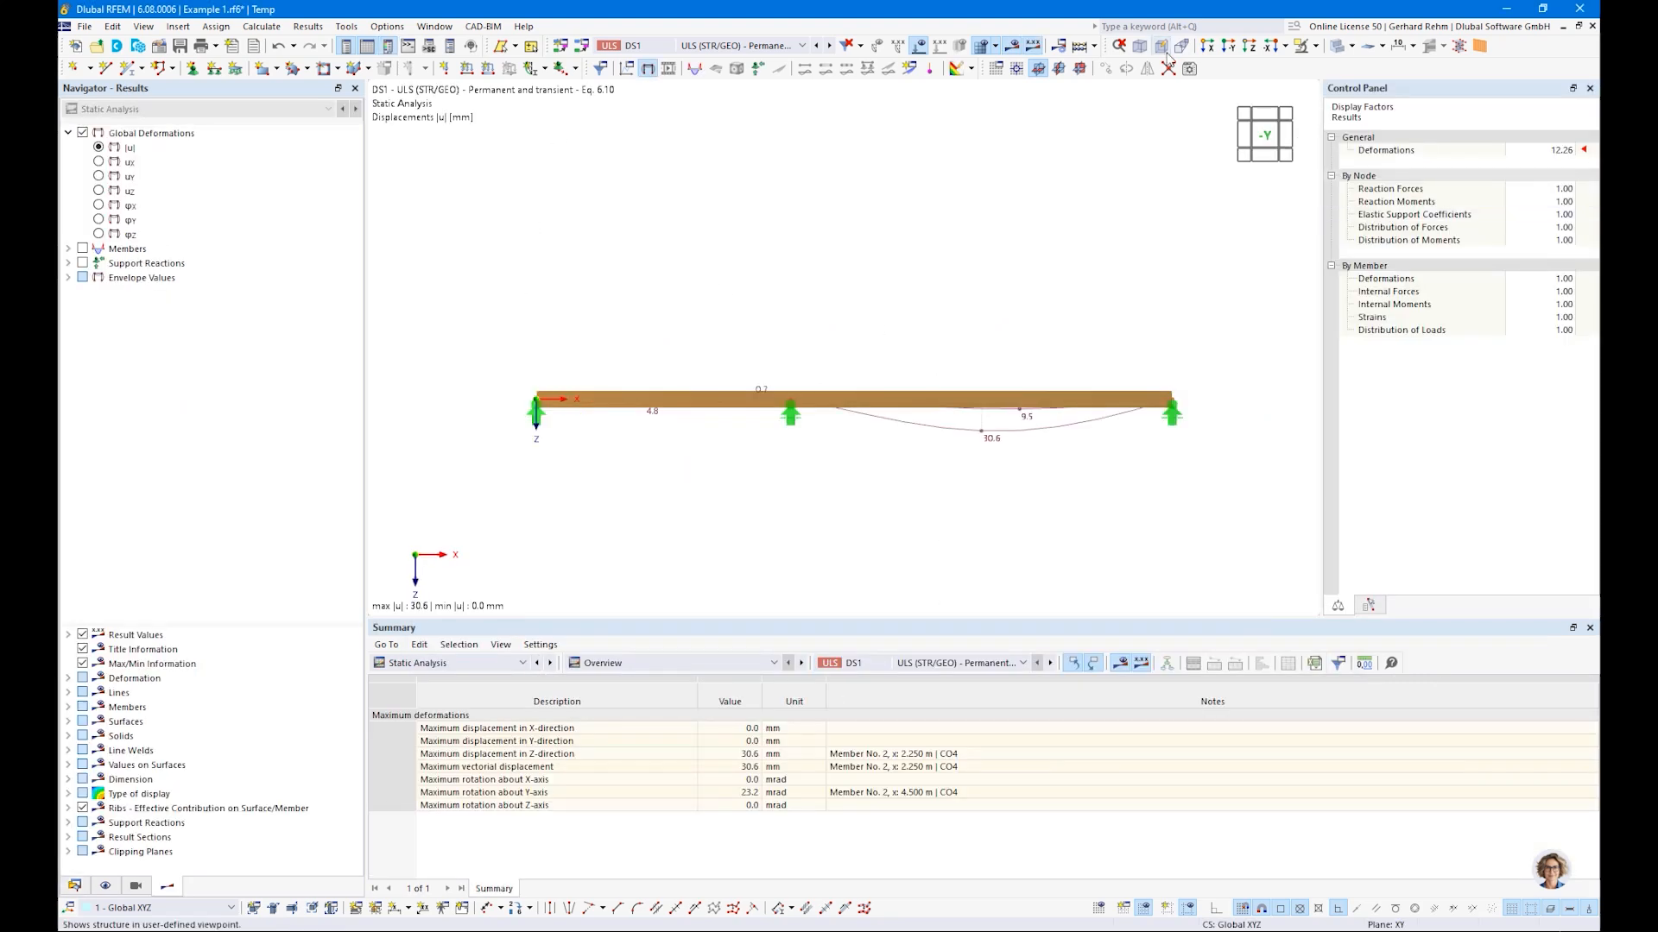
Show the beam as a line model and set the deformations display factor to 32.00
left_click(1336, 49)
left_click(1565, 150)
left_click(1569, 147)
left_click(1569, 148)
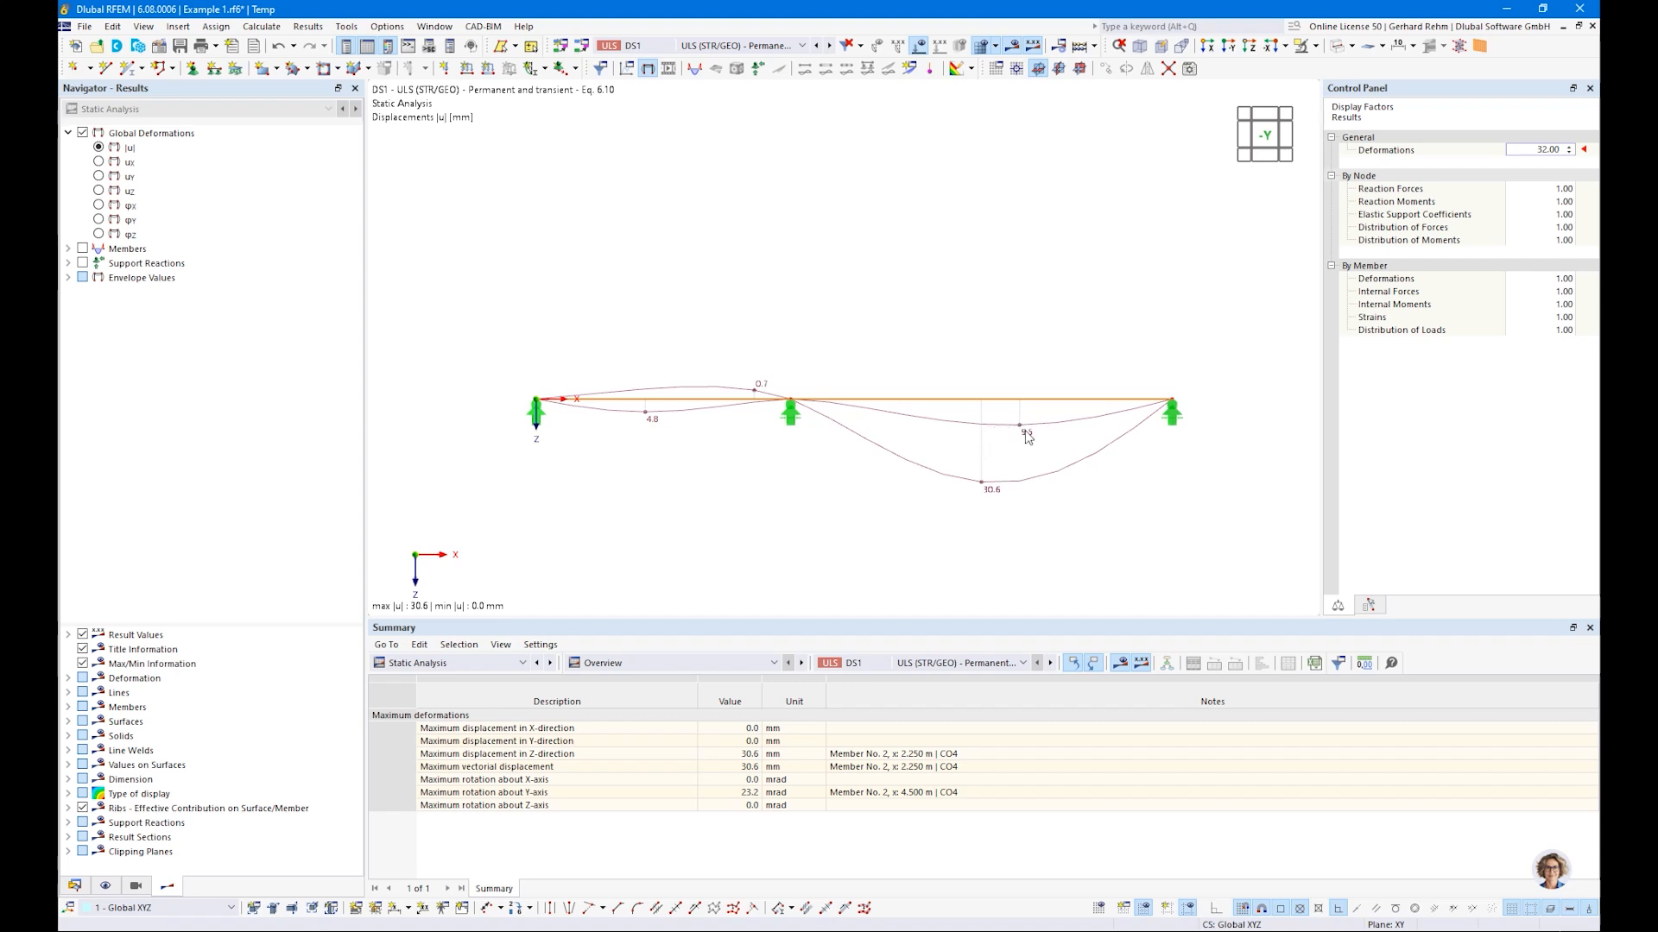
Compare the deformations of load combinations CO1 and CO2, design situation DS1 and load combination CO4
left_click(734, 45)
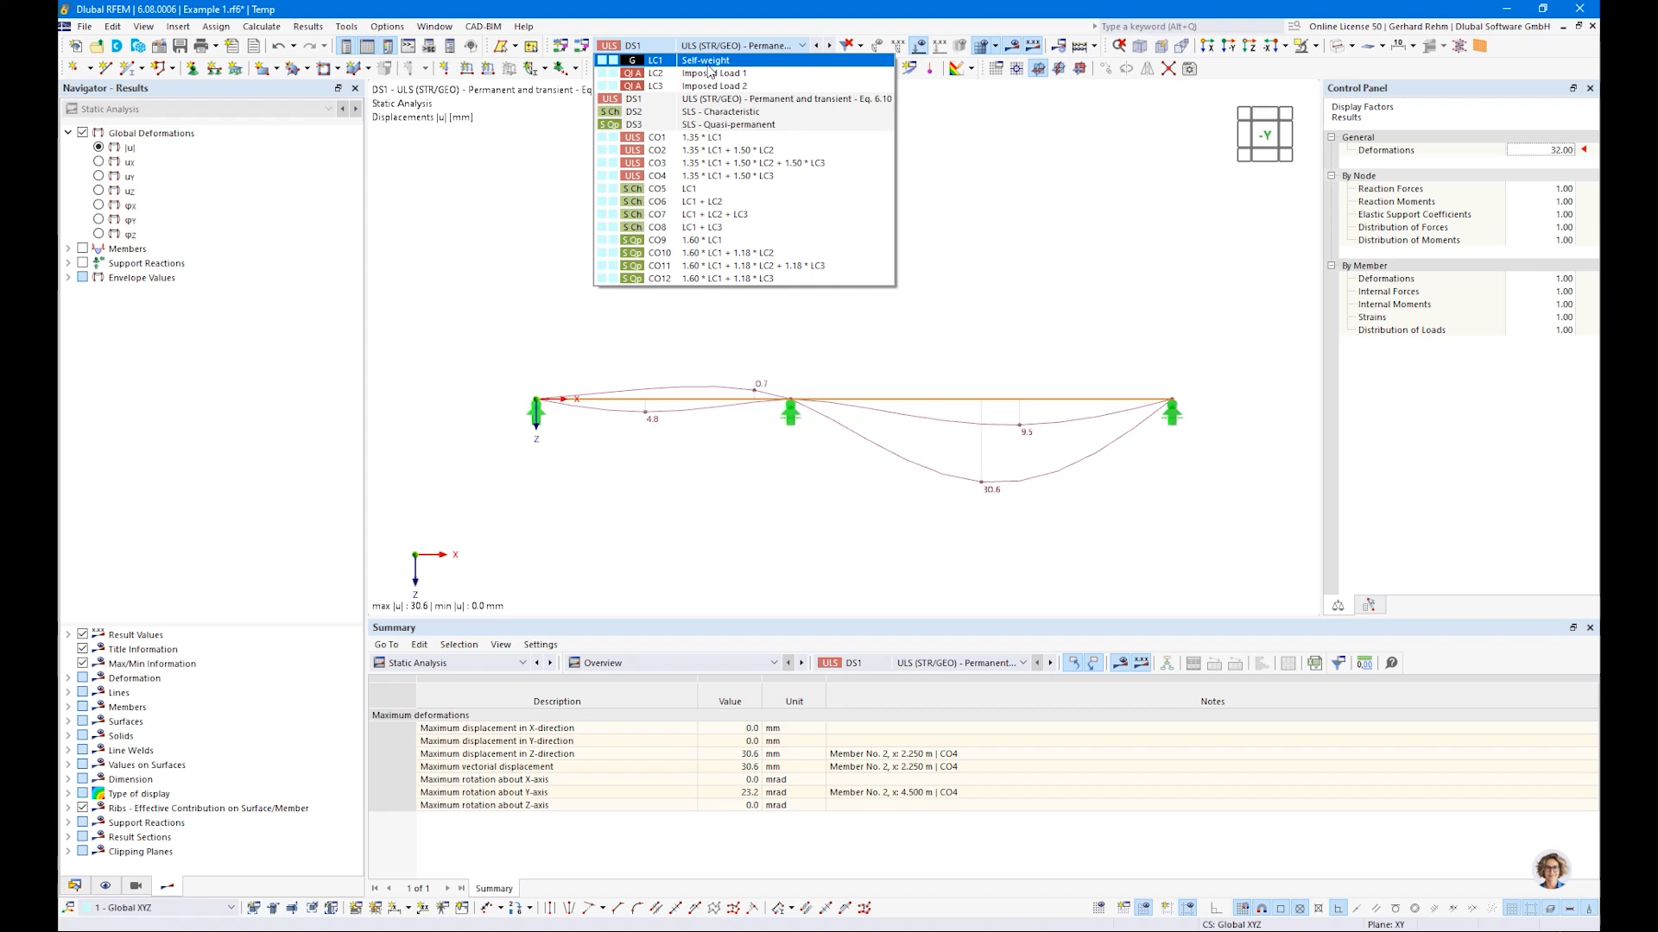
left_click(659, 140)
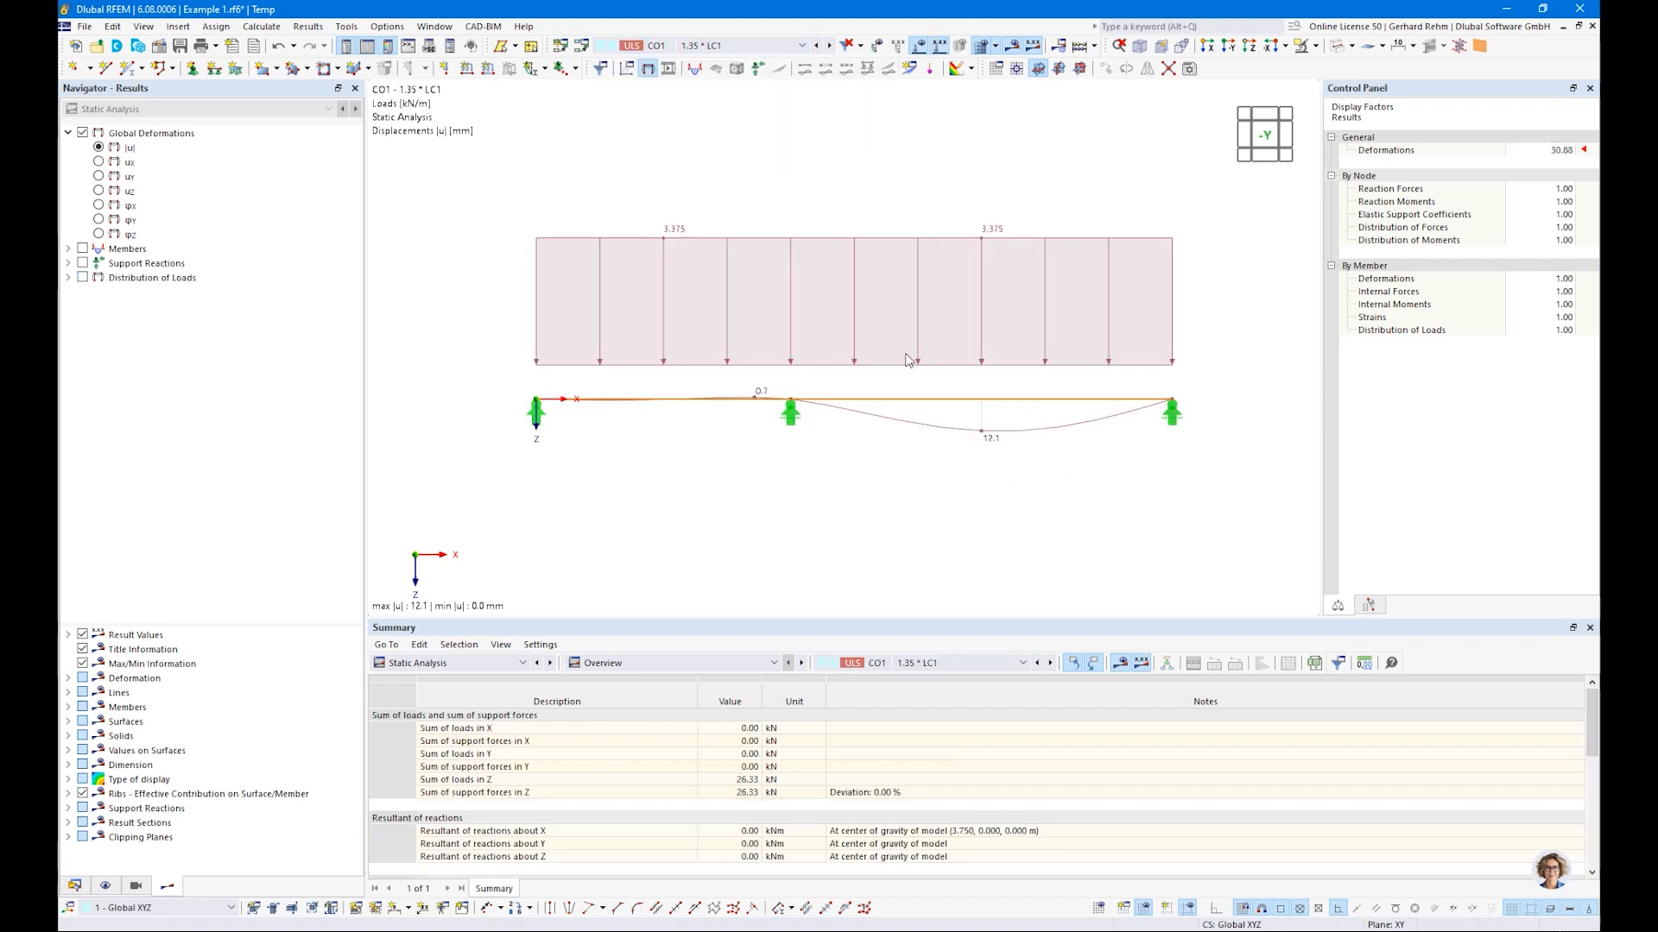
left_click(679, 45)
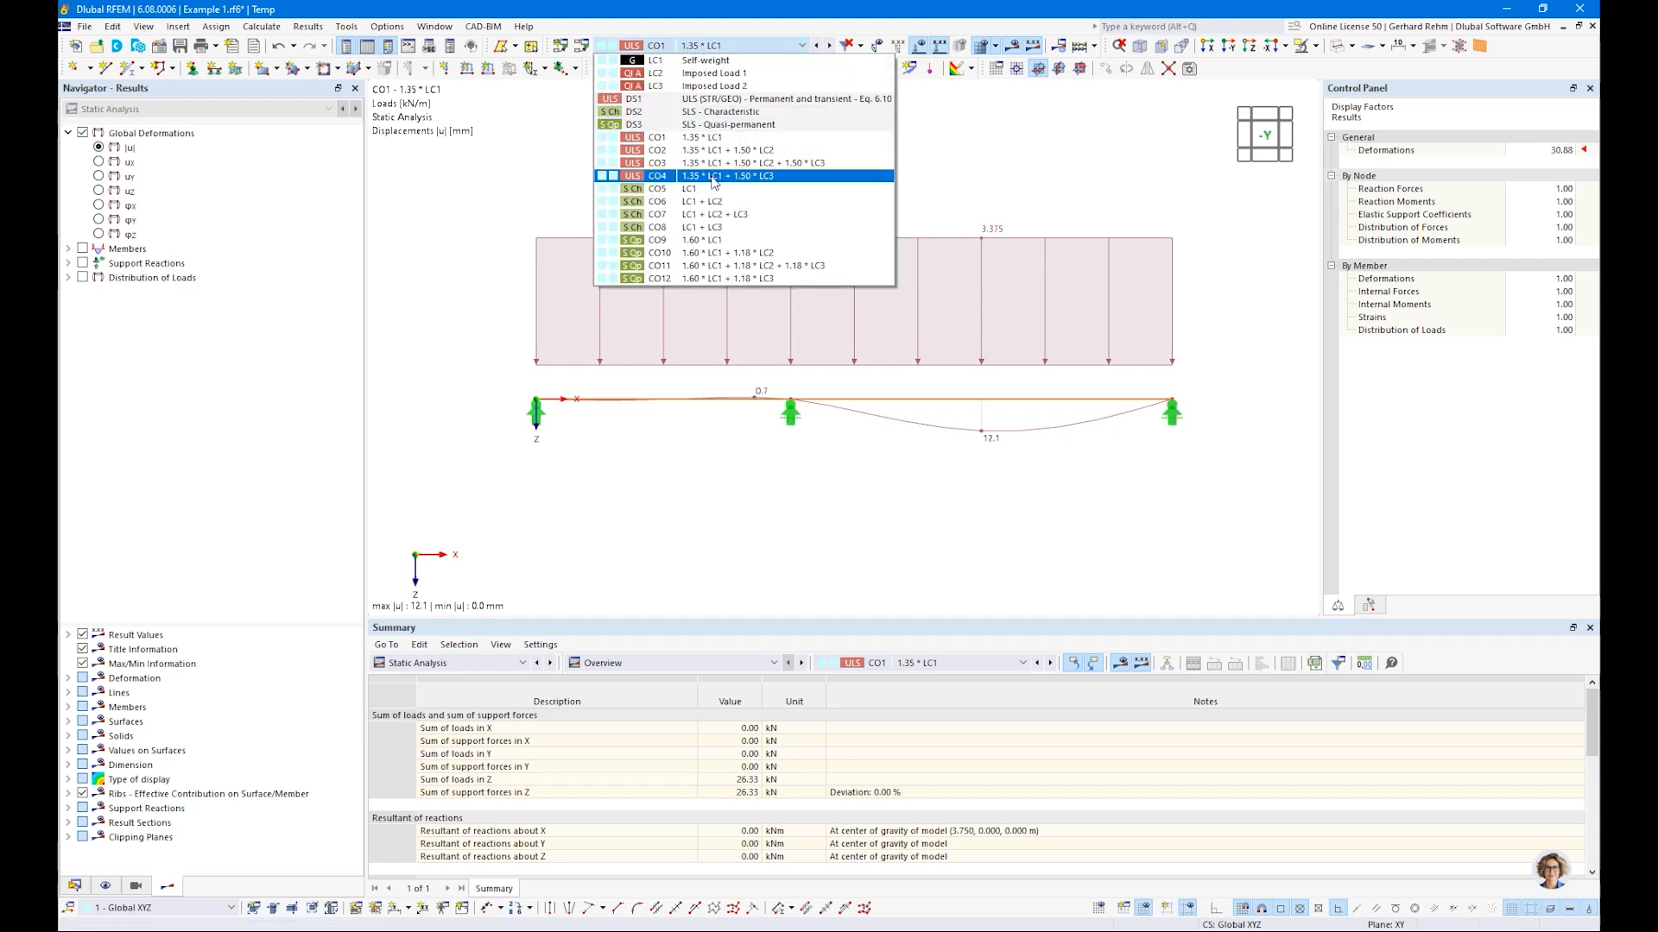
left_click(712, 156)
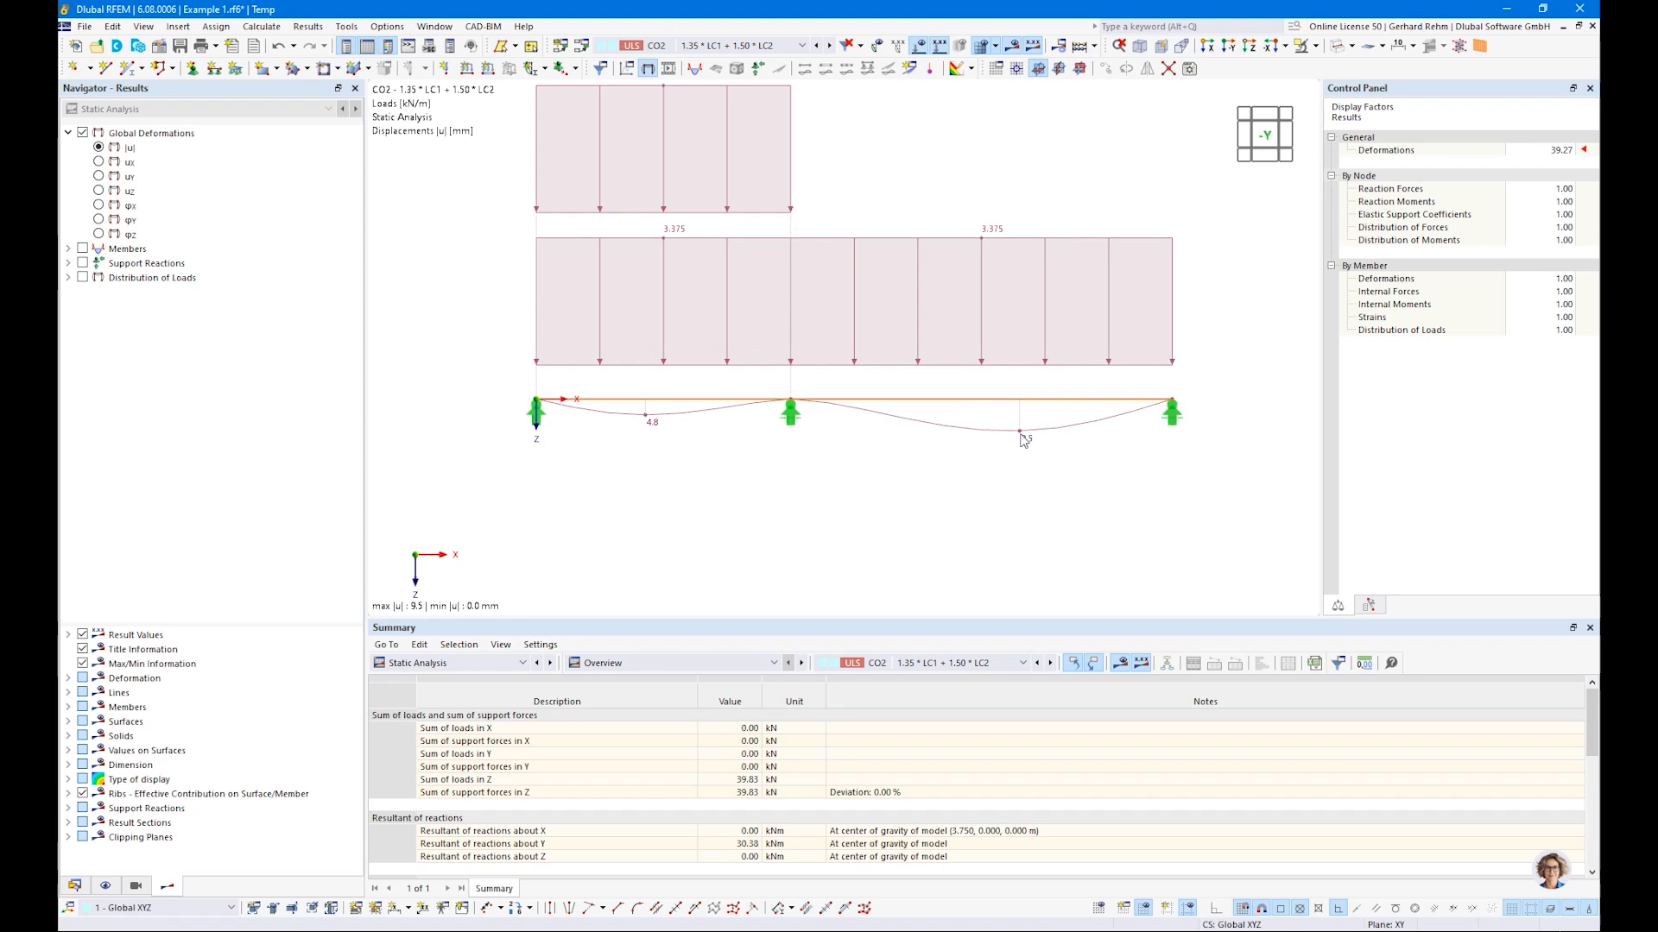
left_click(686, 46)
left_click(686, 99)
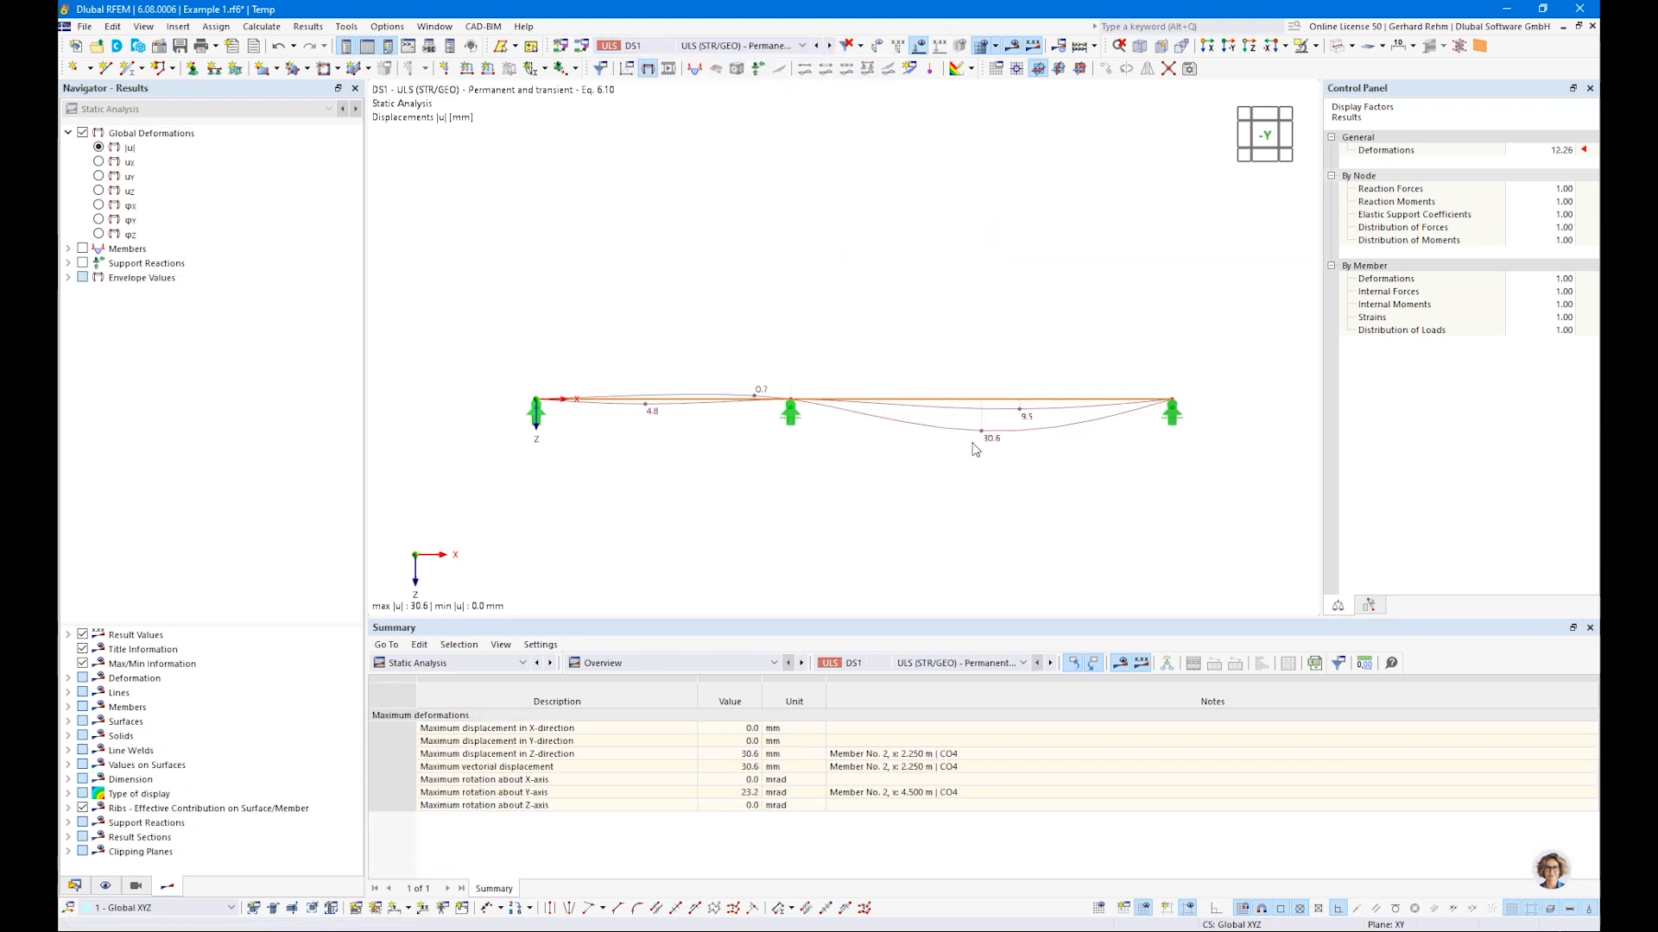
left_click(668, 46)
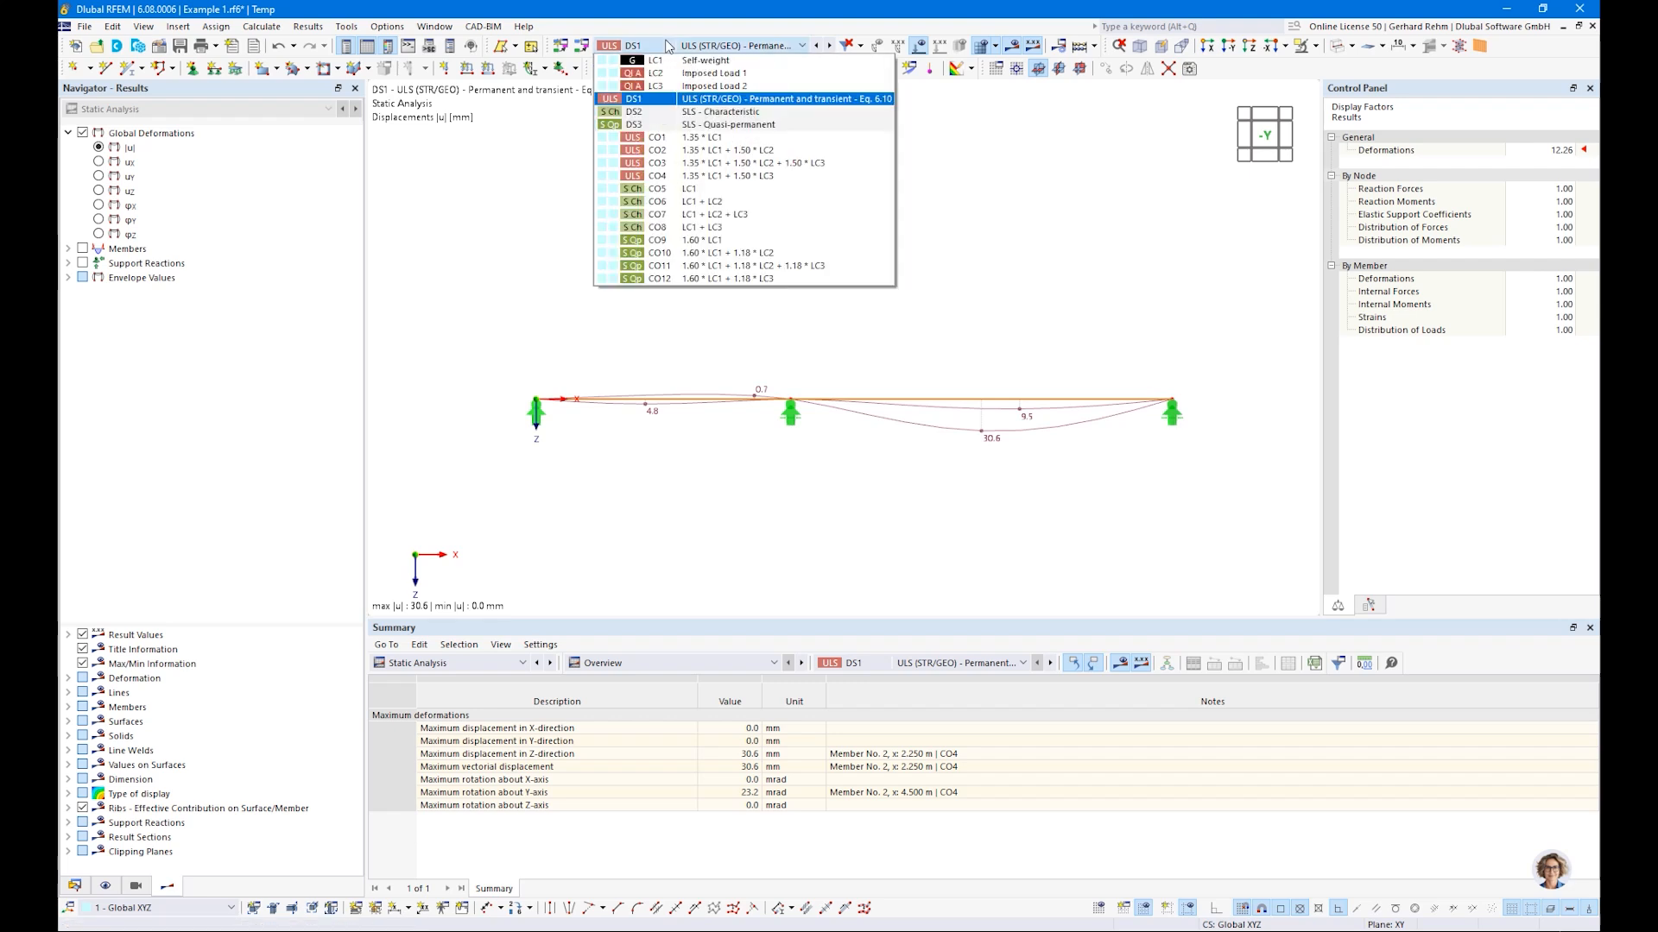
left_click(711, 177)
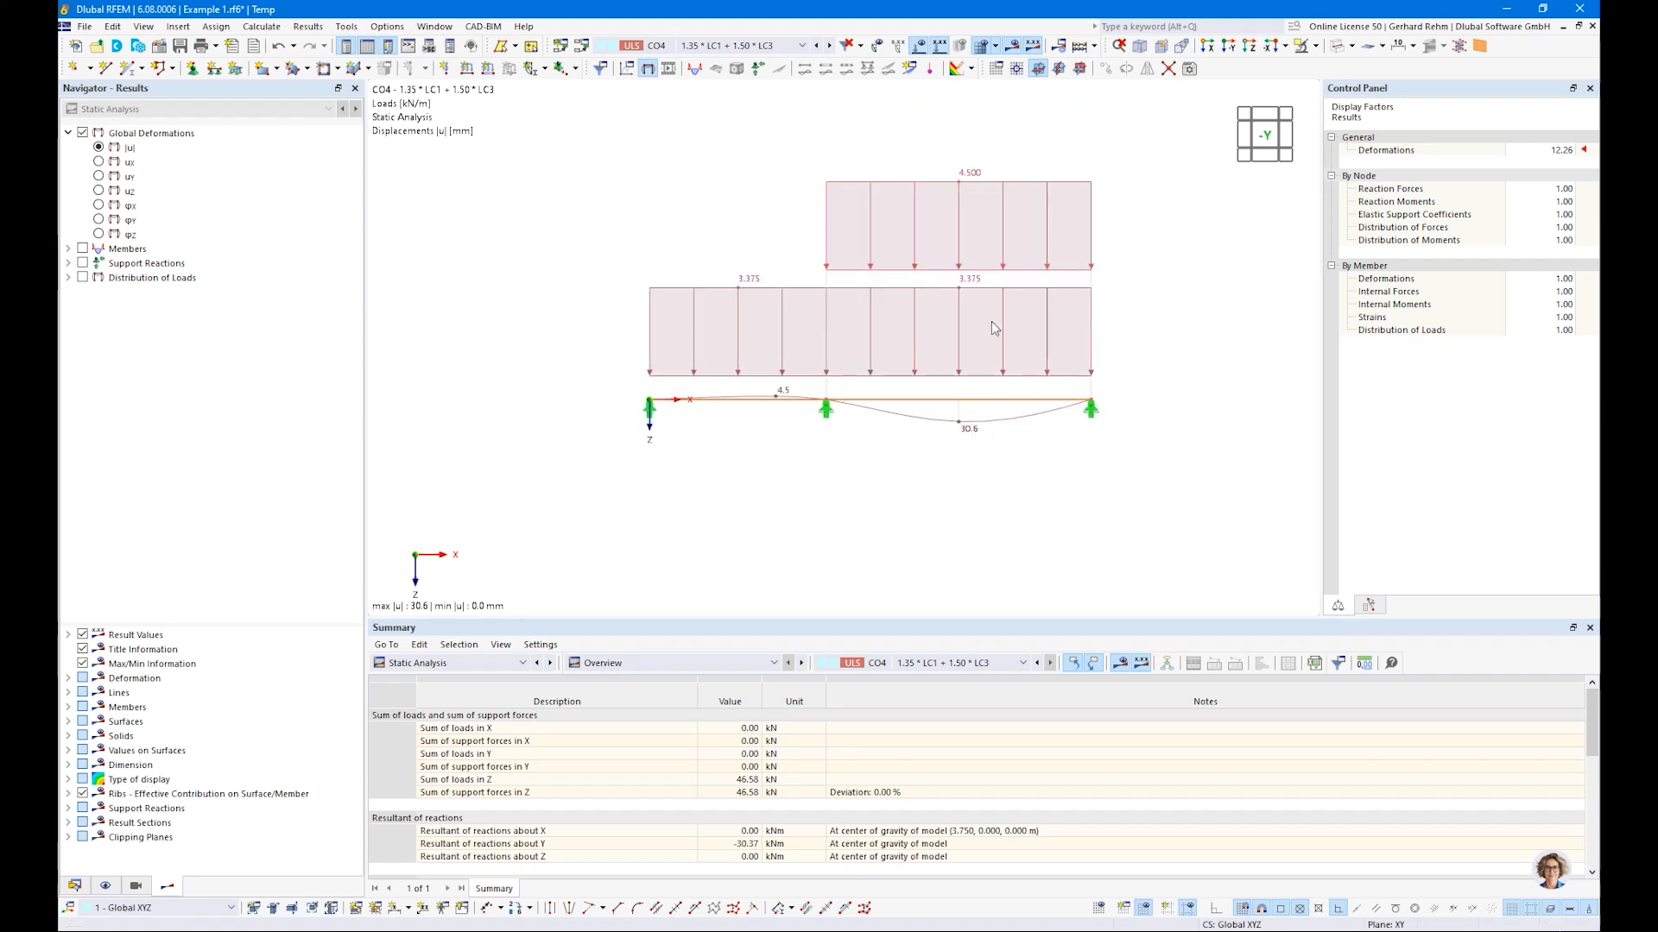
Display the members' bending moments My for CO4 and as an envelope for design situation DS1
left_click(68, 249)
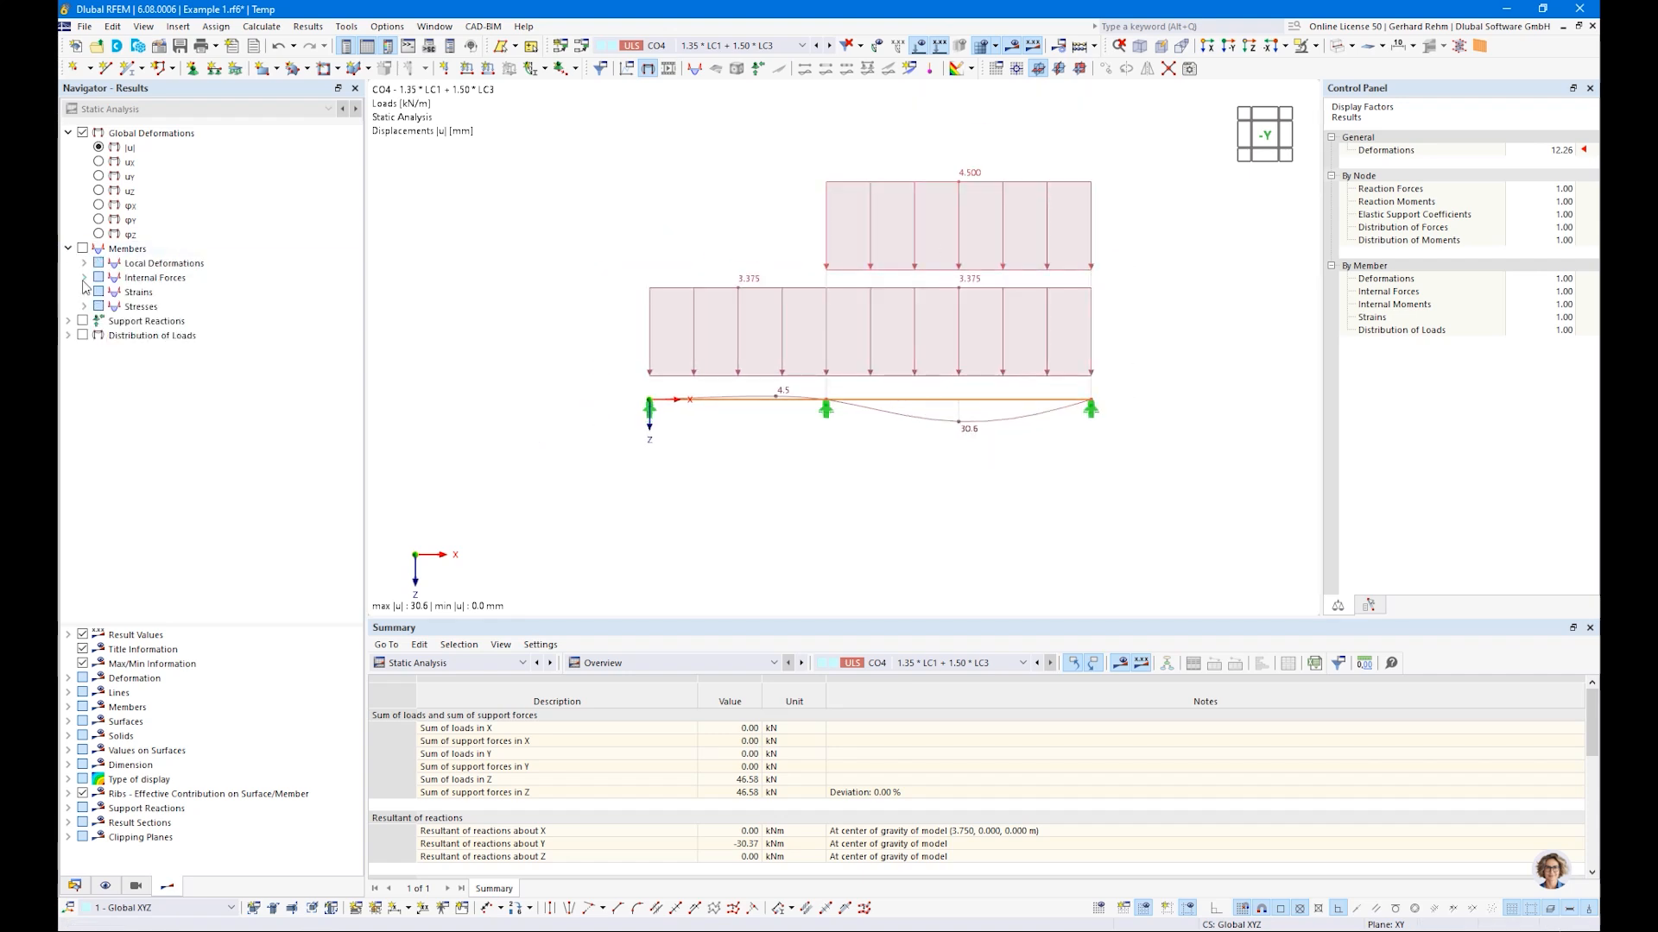
left_click(85, 278)
left_click(116, 349)
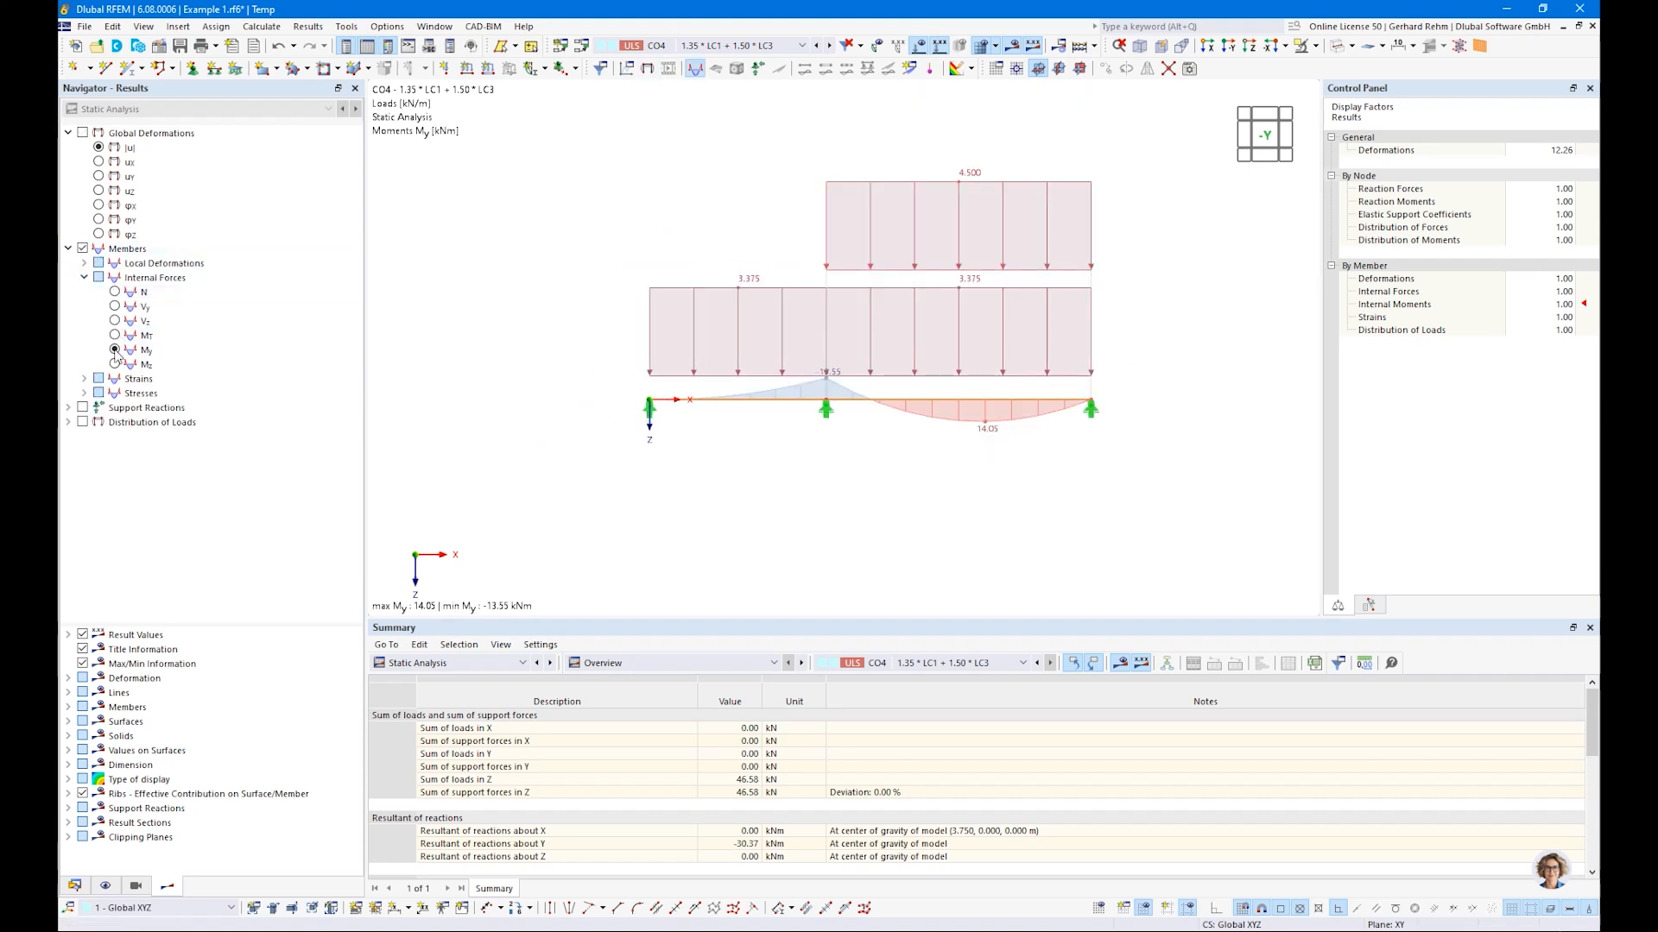
left_click(672, 45)
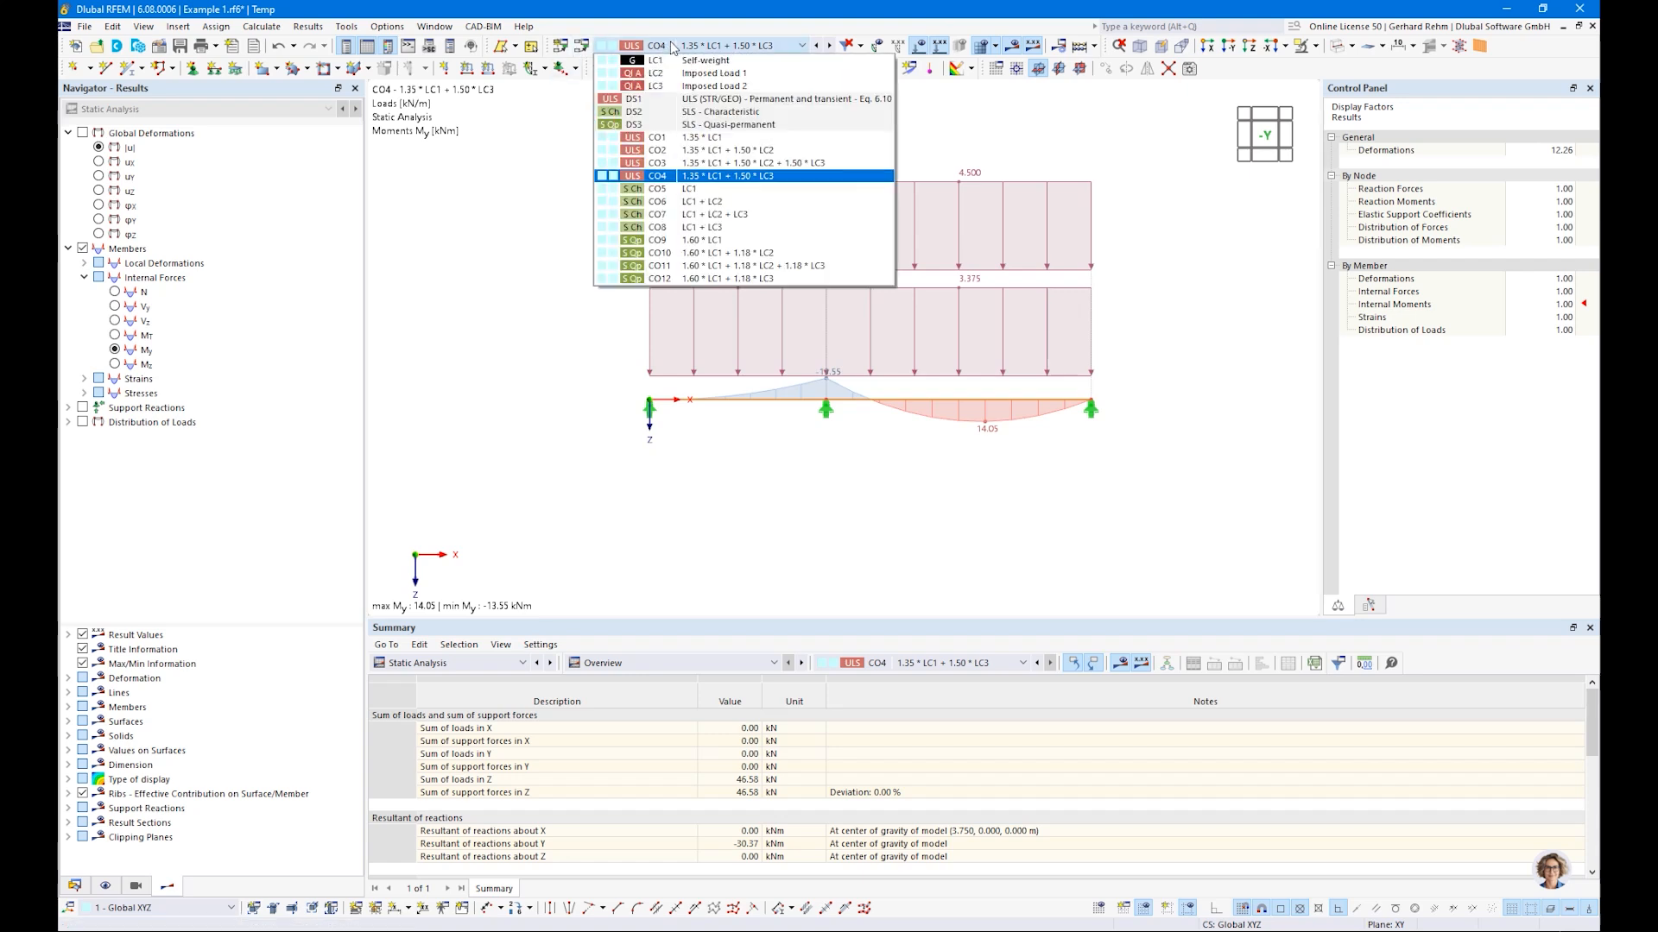
left_click(668, 100)
scroll(850, 399, "up", 2)
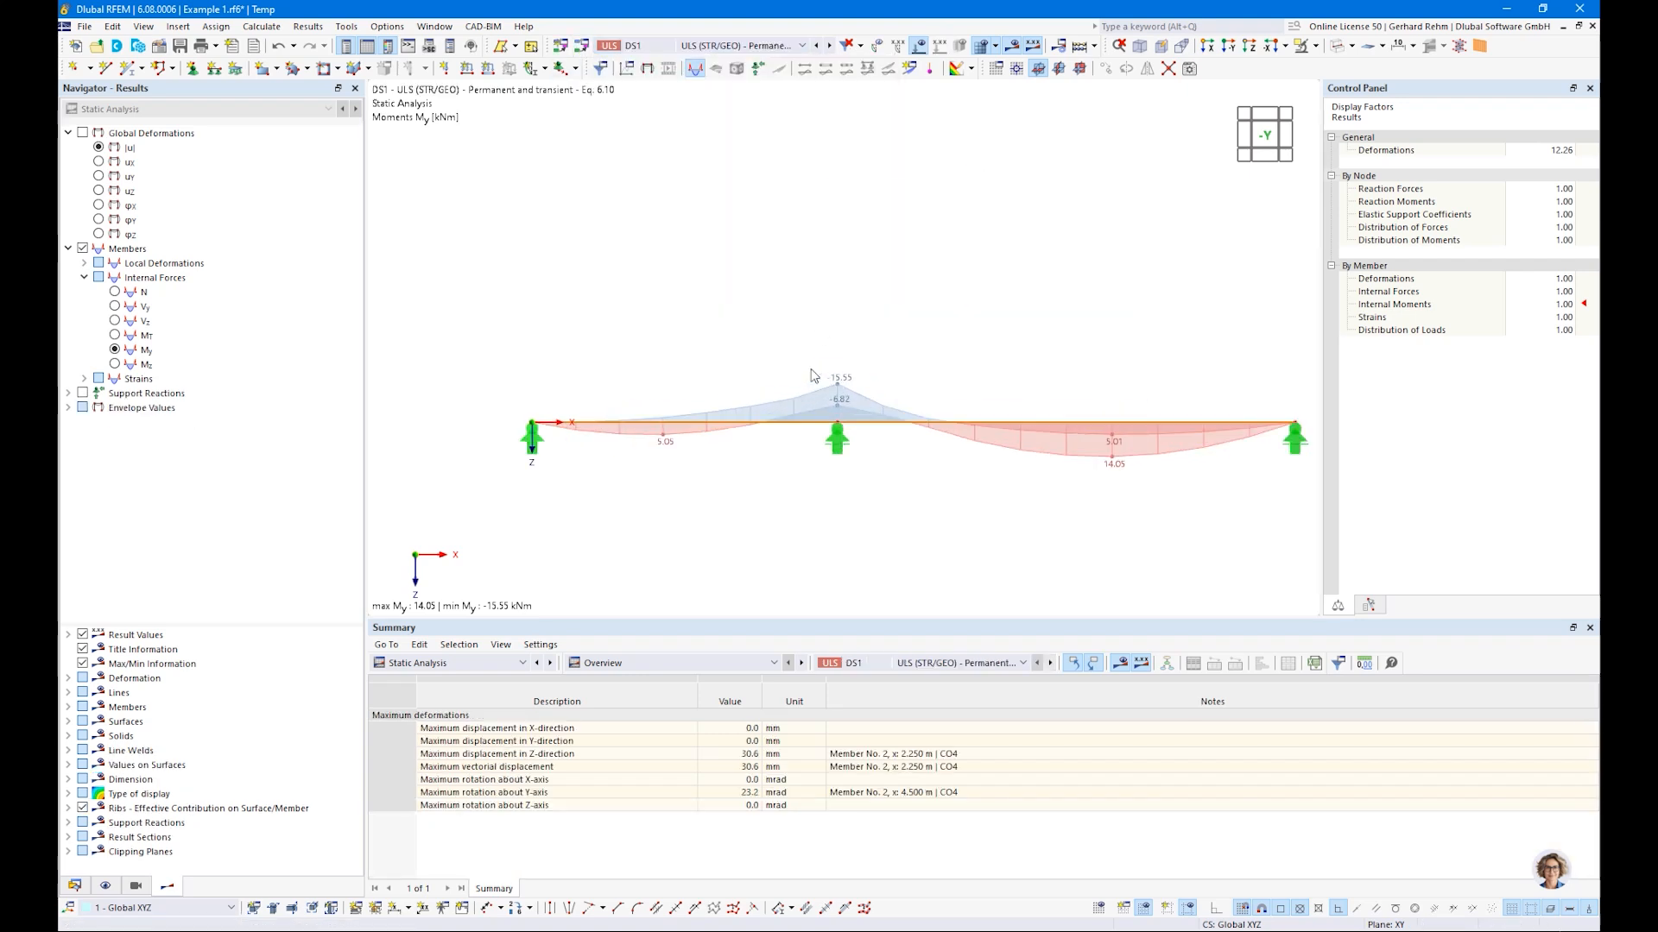
scroll(843, 385, "down", 2)
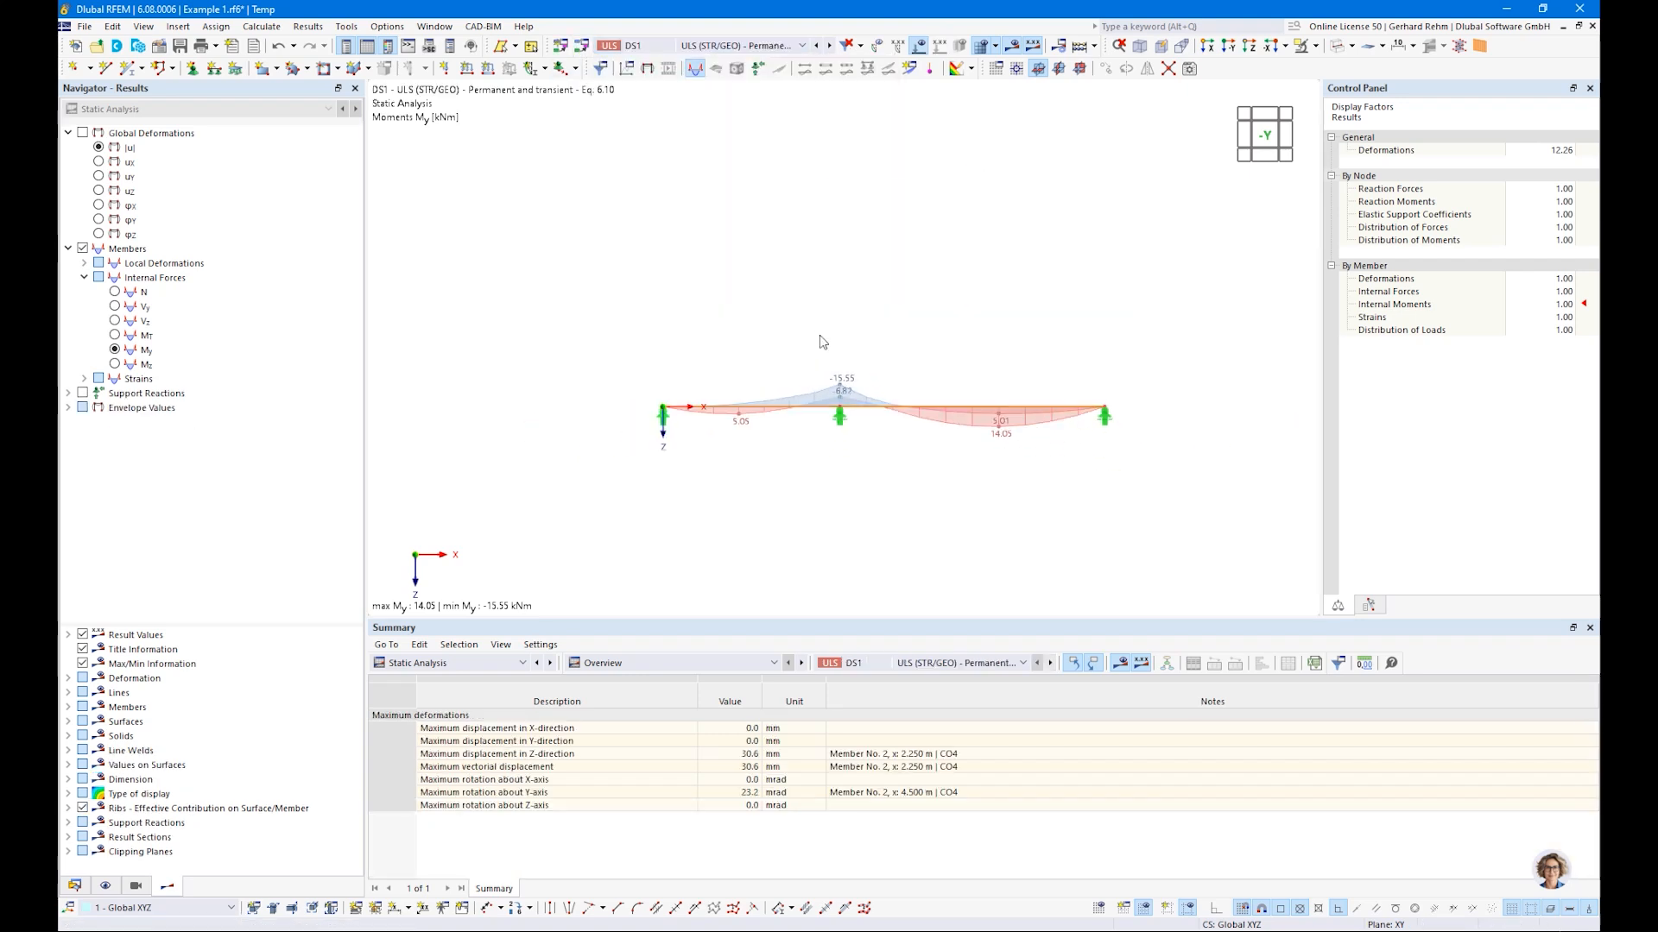
Show the bending moments My for load combination CO3 with the loads hidden
left_click(695, 45)
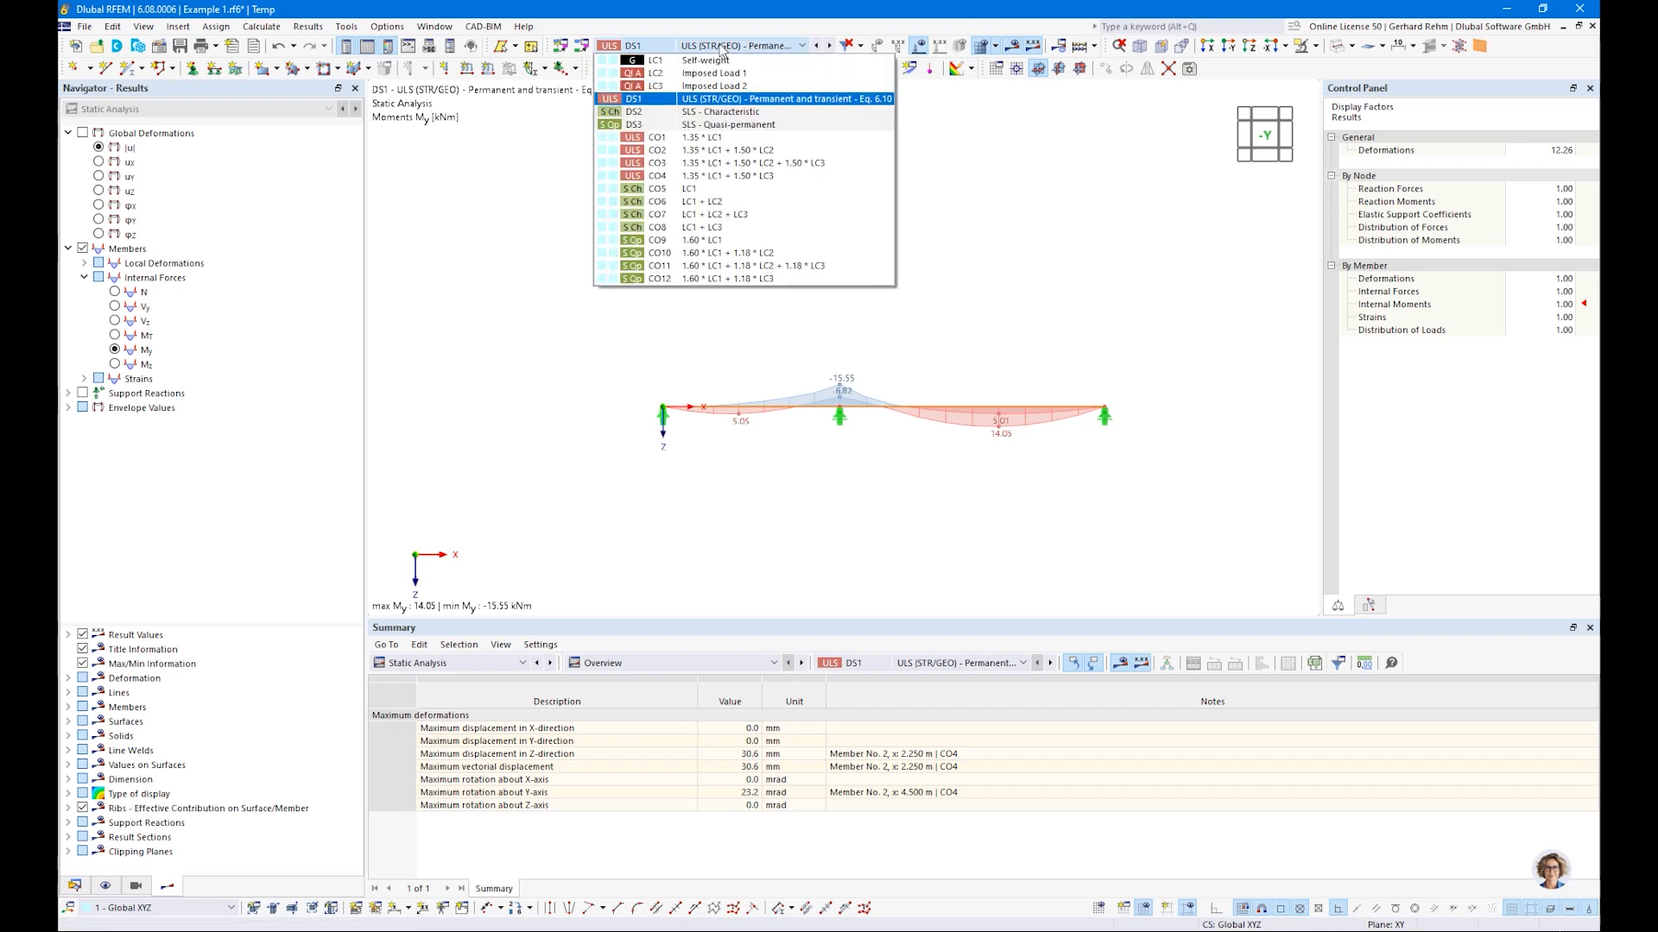
left_click(714, 163)
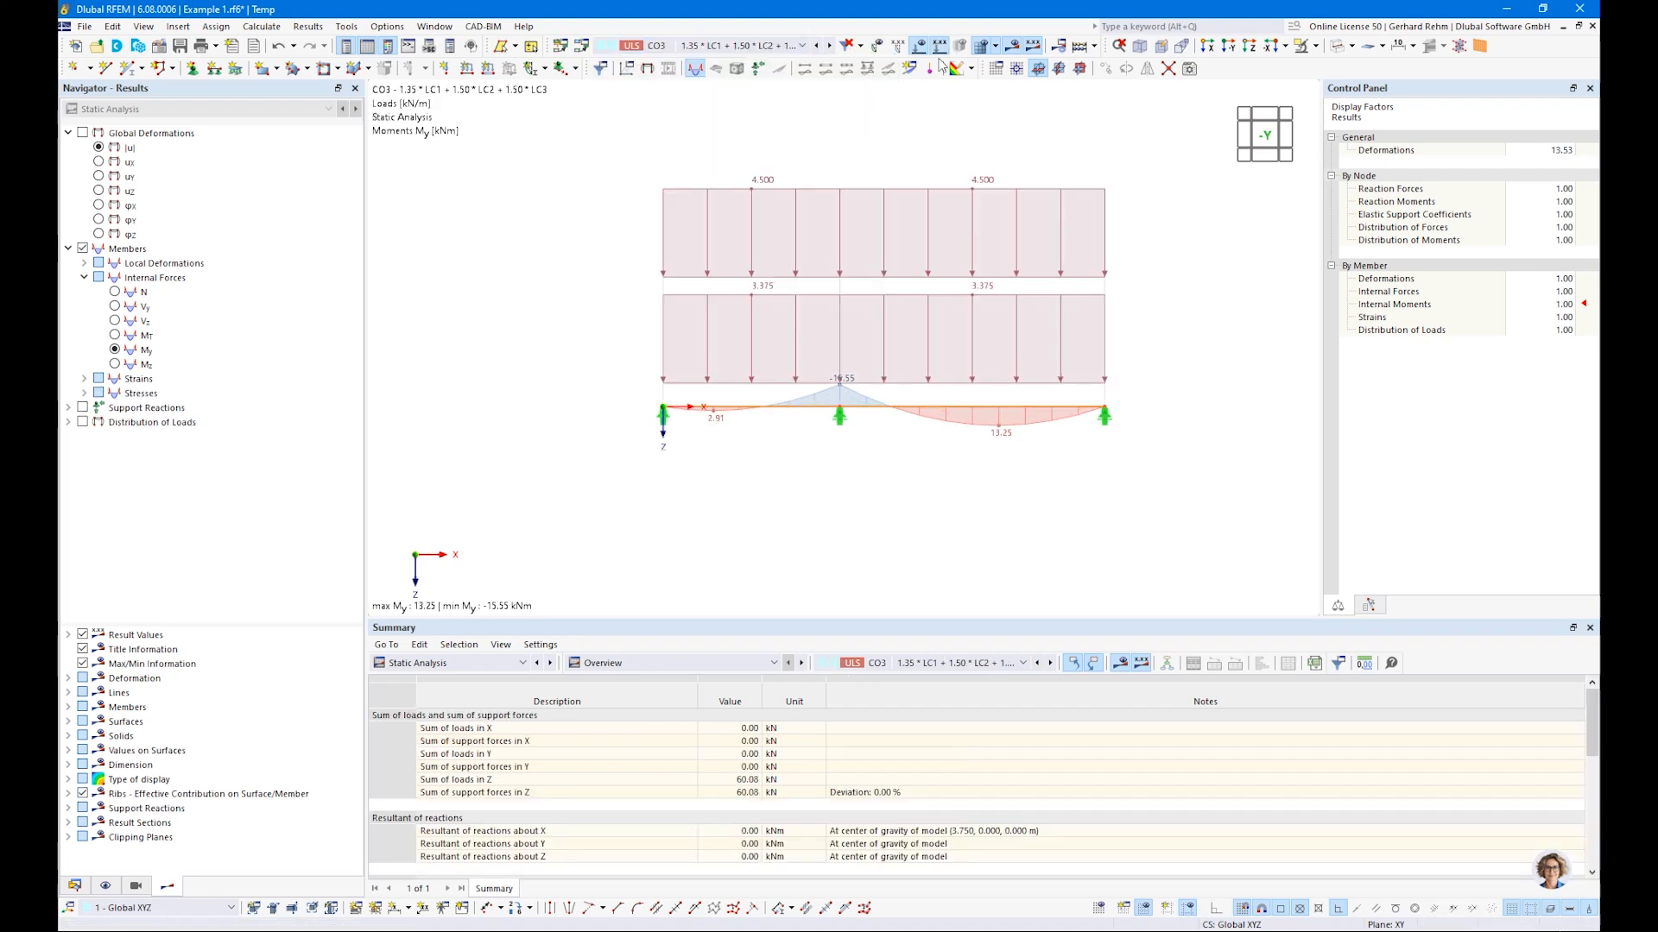
left_click(722, 47)
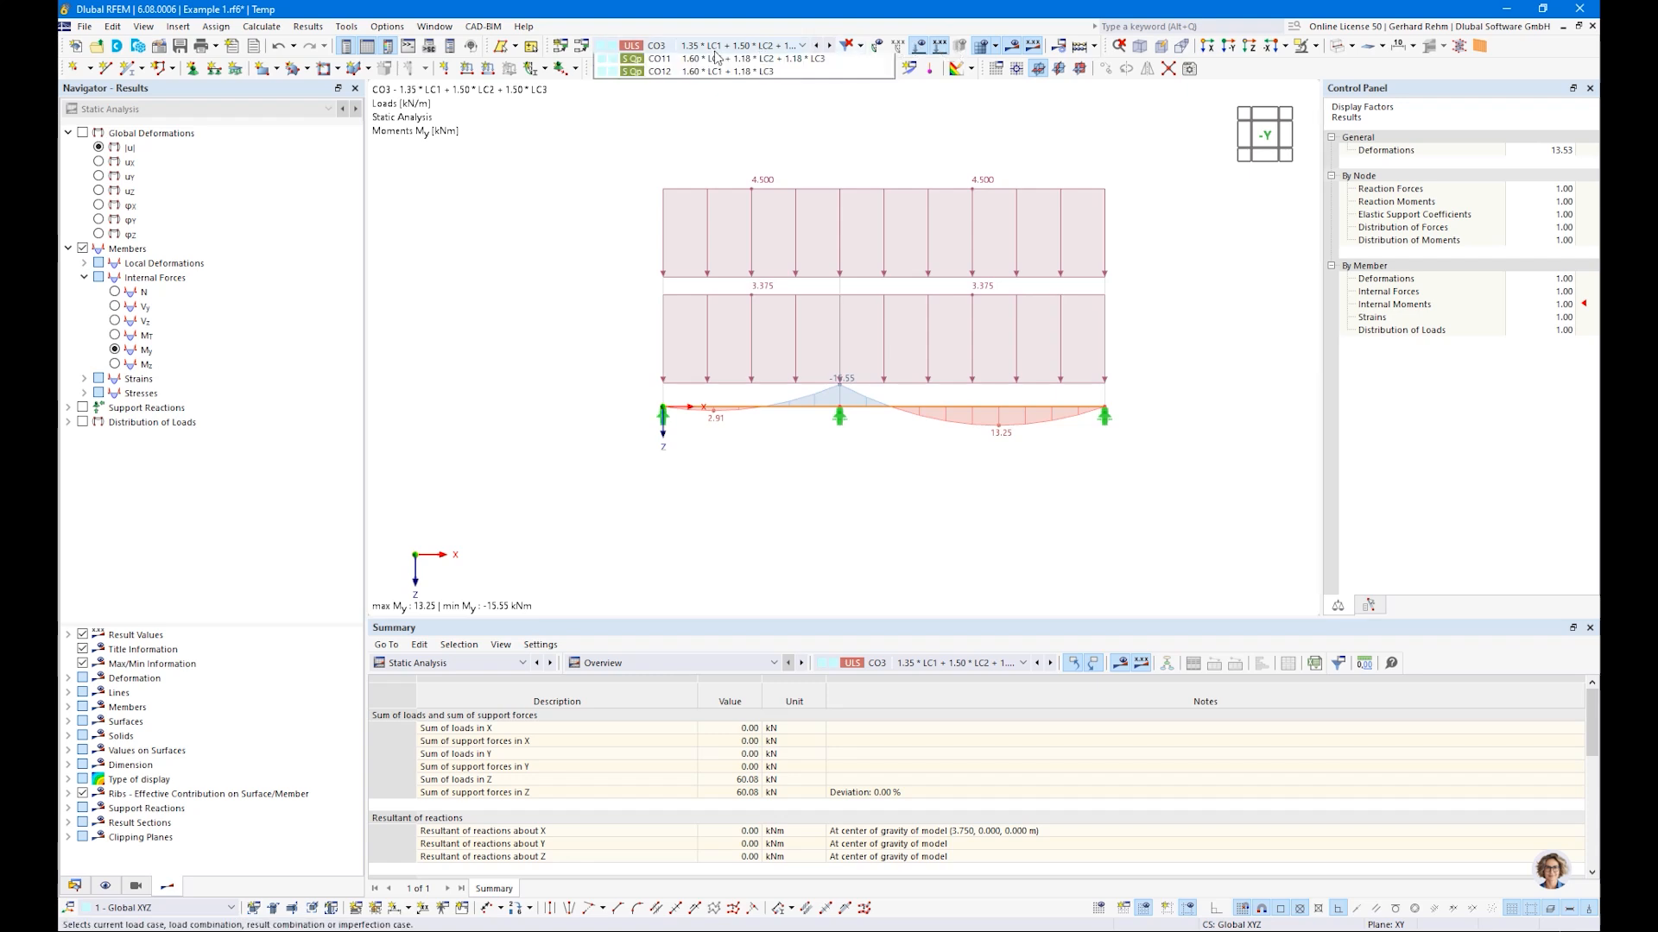
left_click(715, 49)
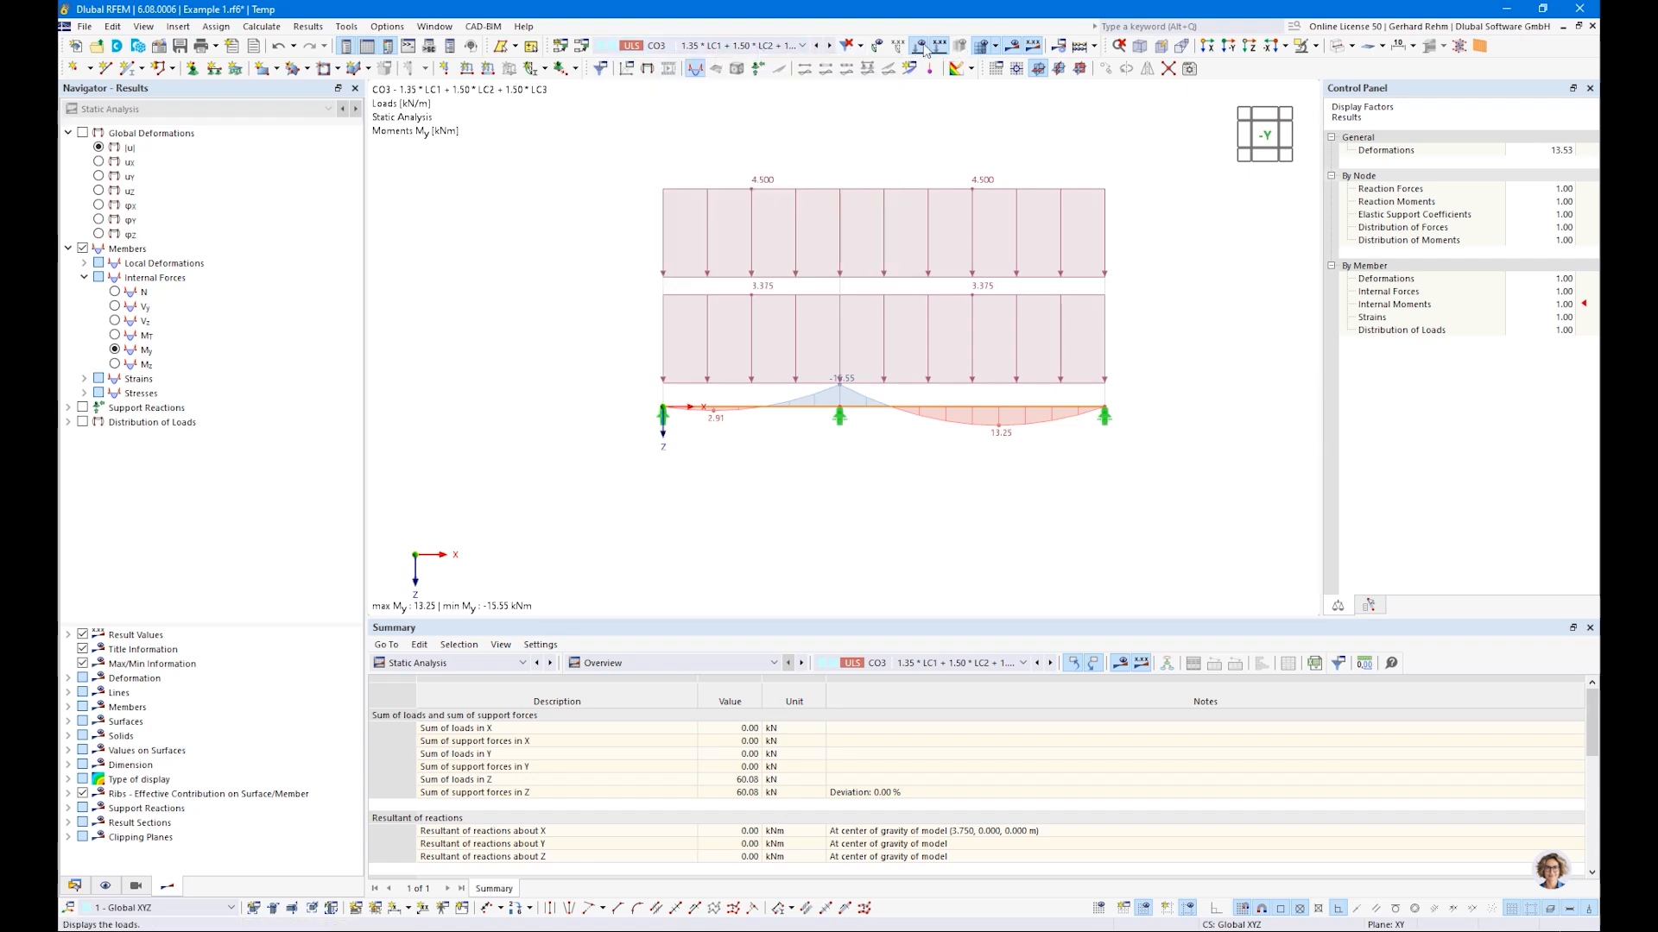
left_click(919, 47)
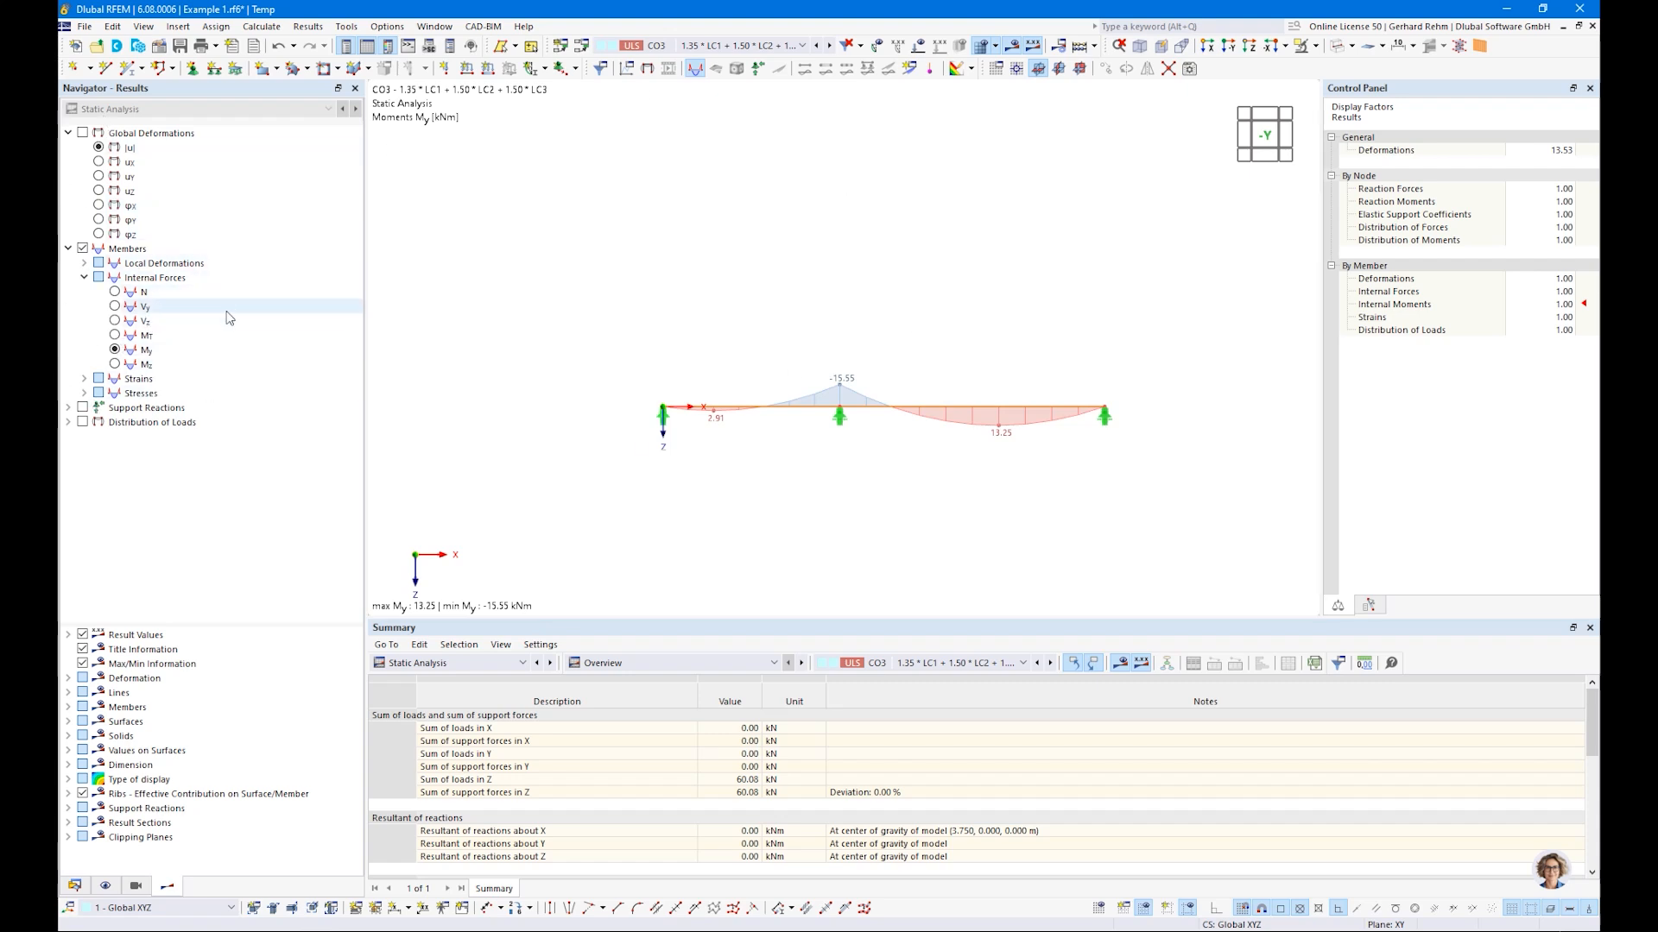
Examine the support reactions of load combination CO3 and hide them again
left_click(83, 408)
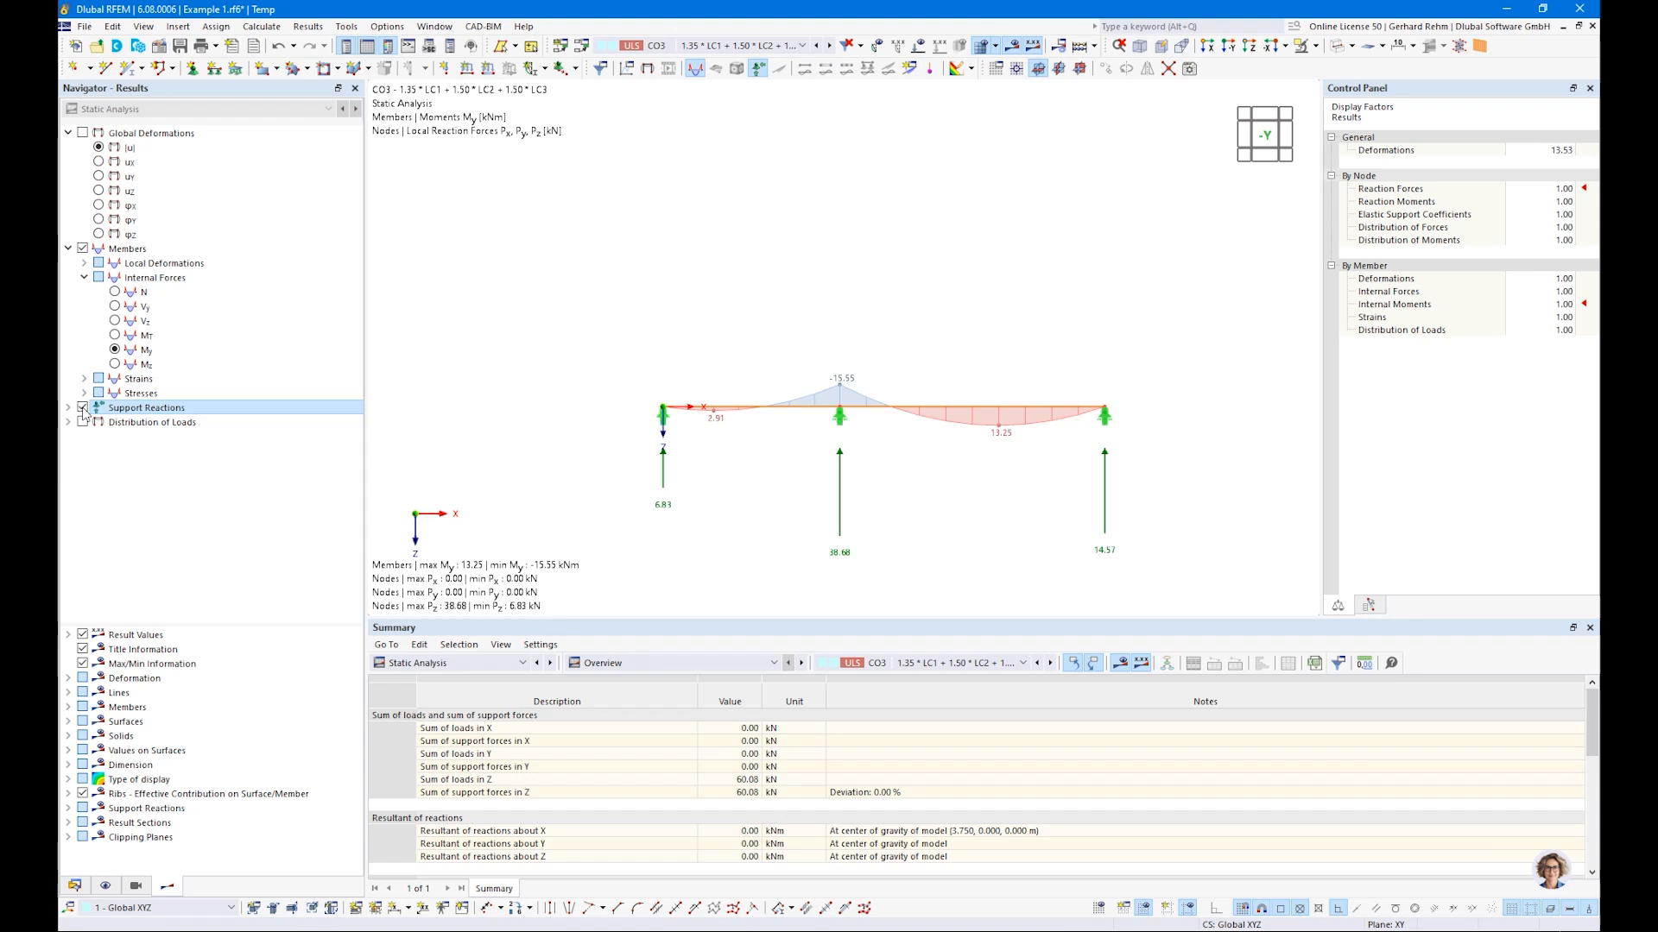
left_click(83, 407)
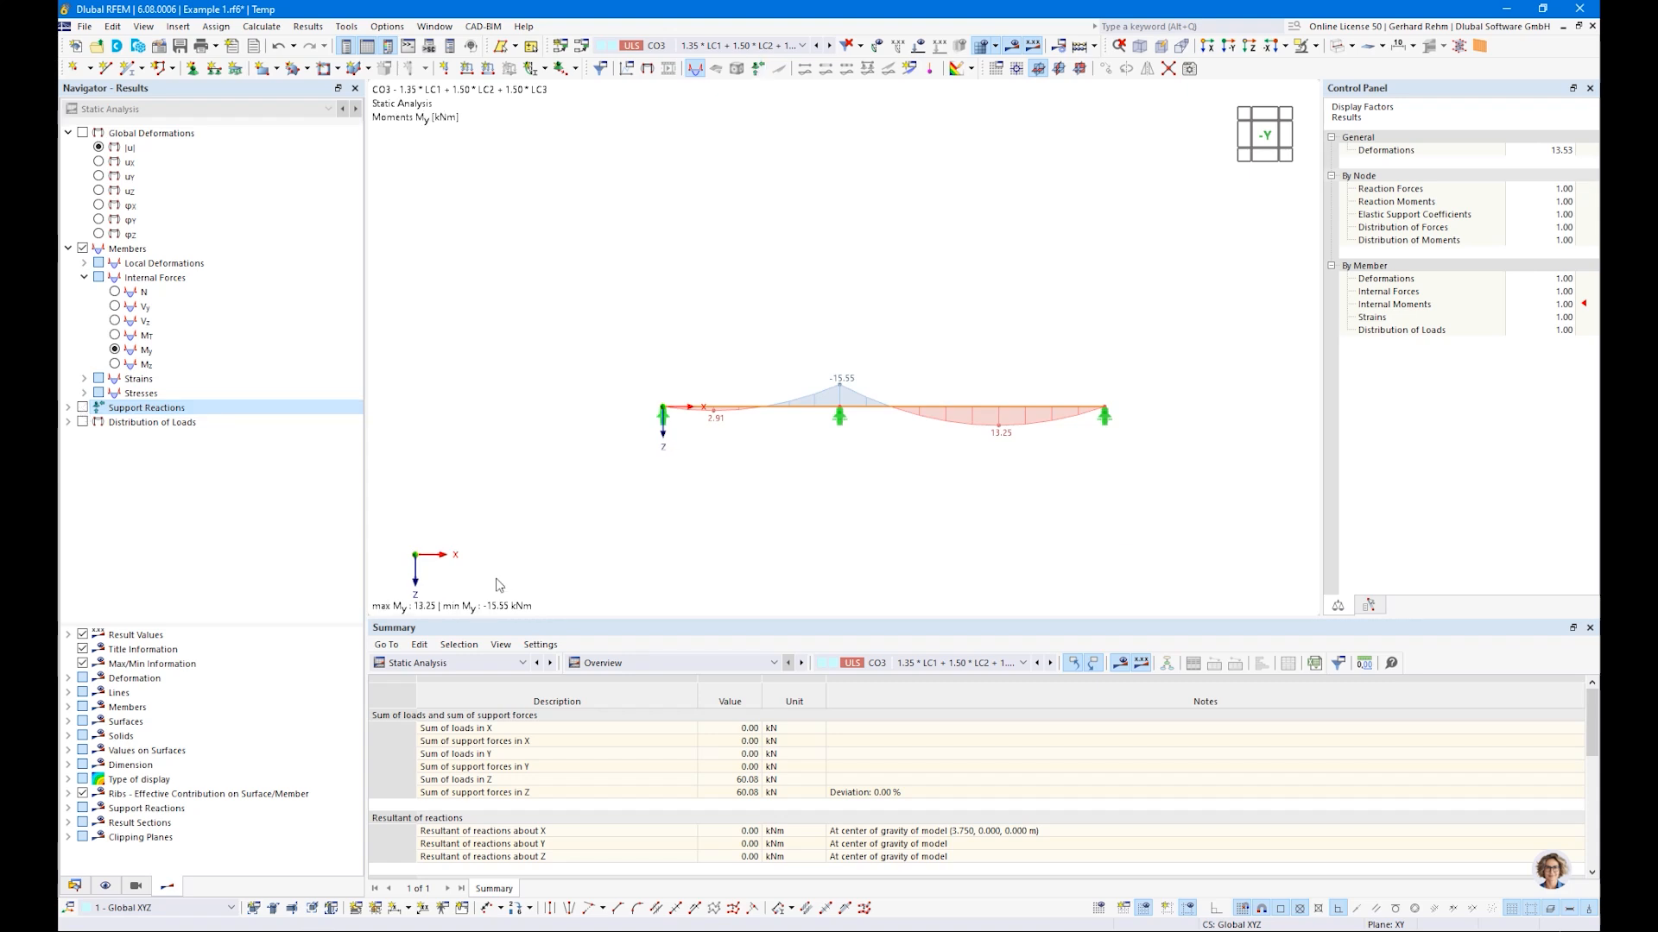
Review the Timber Design input data for the design situations and the objects to design
left_click(454, 663)
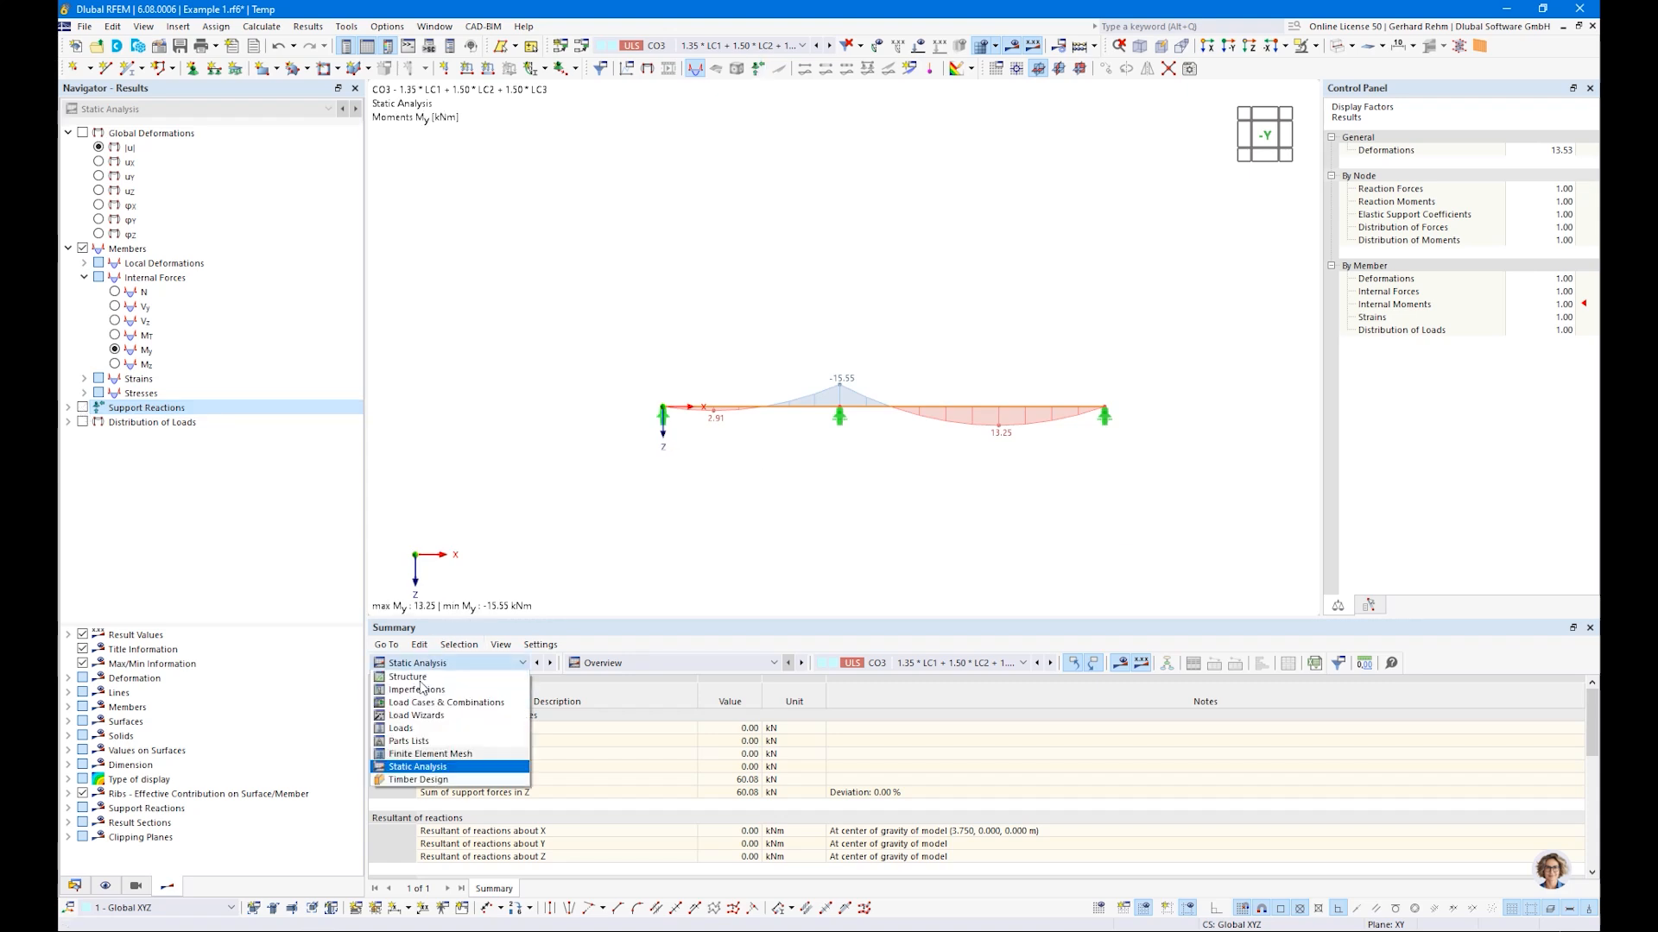
left_click(391, 767)
left_click(507, 663)
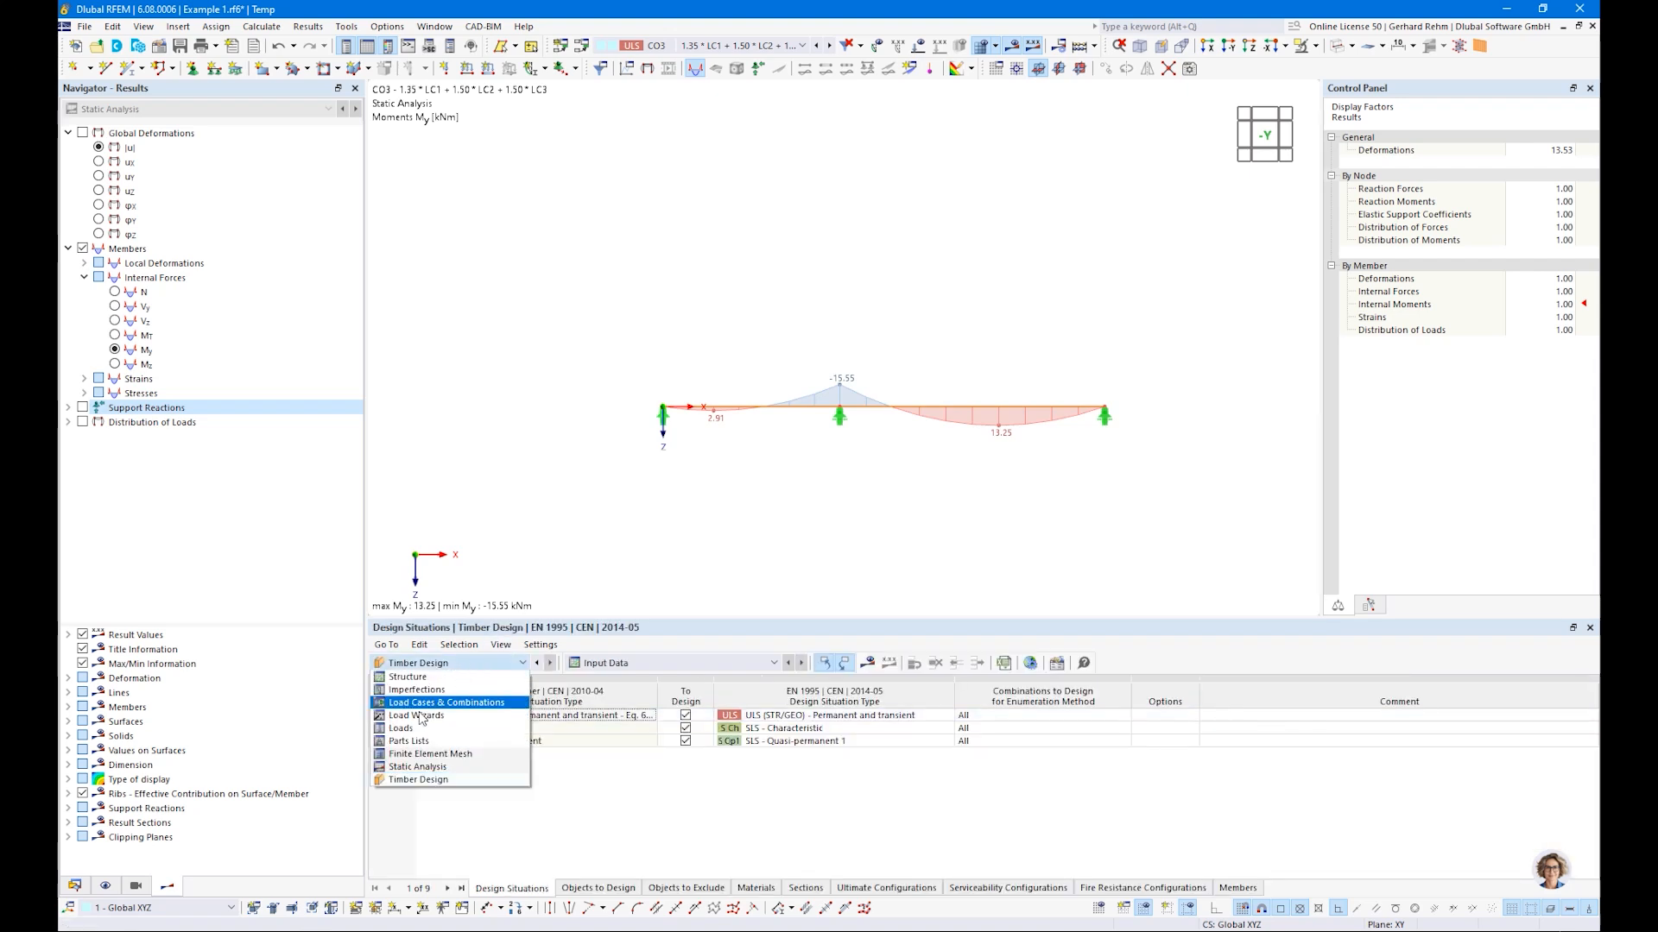
left_click(413, 779)
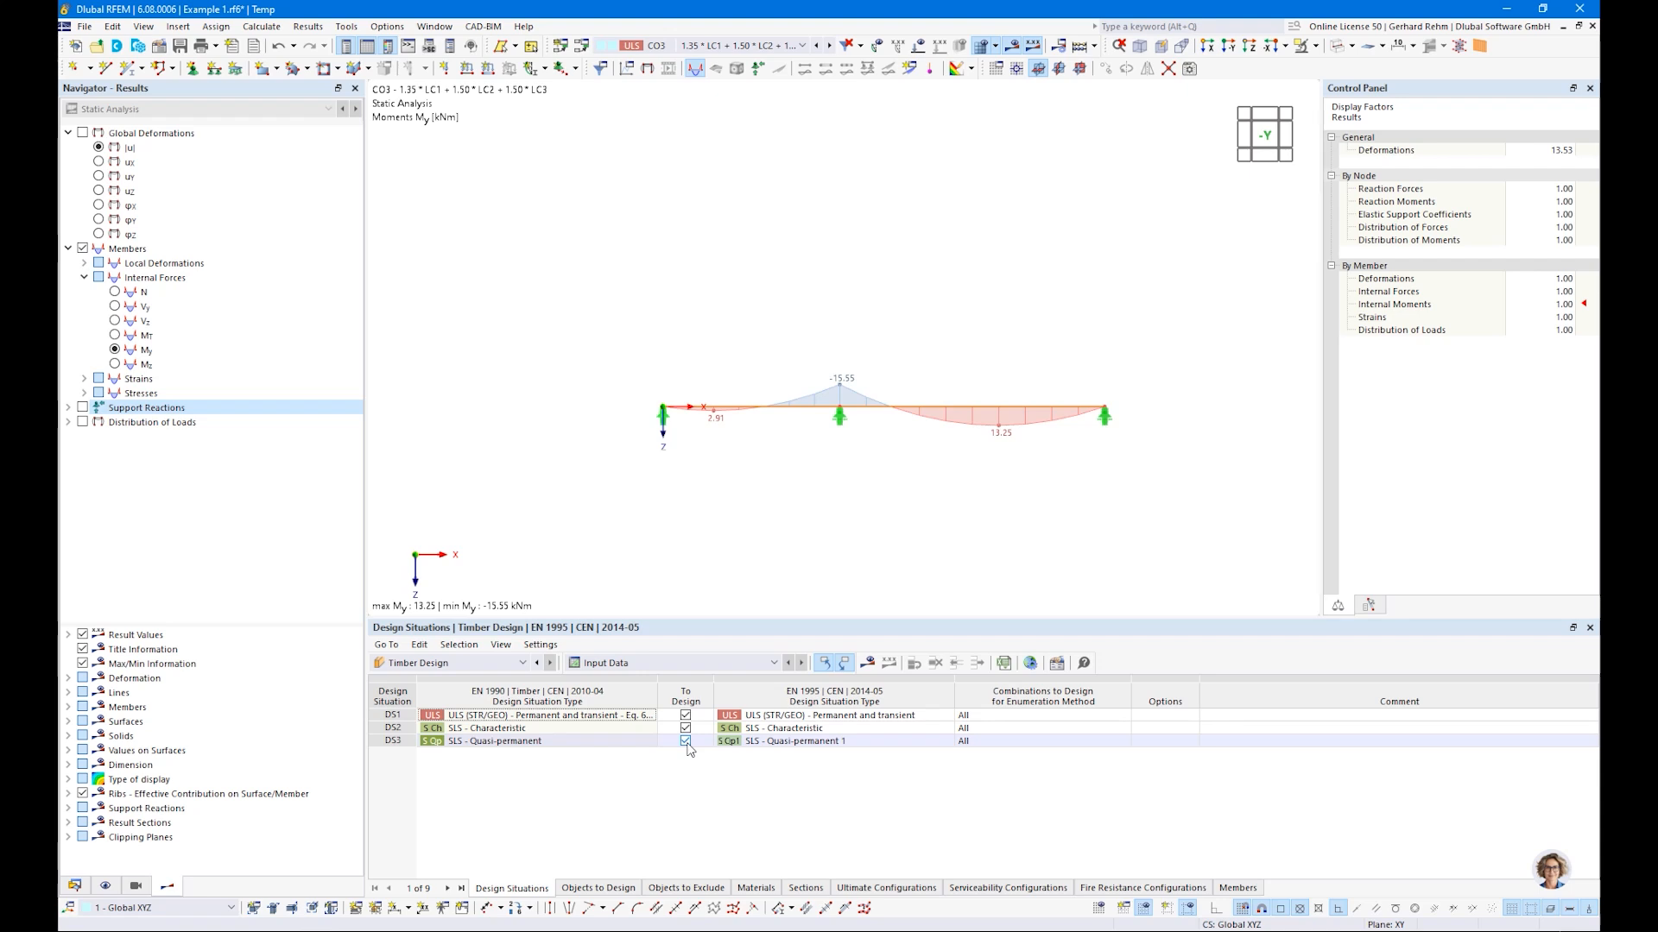
left_click(586, 888)
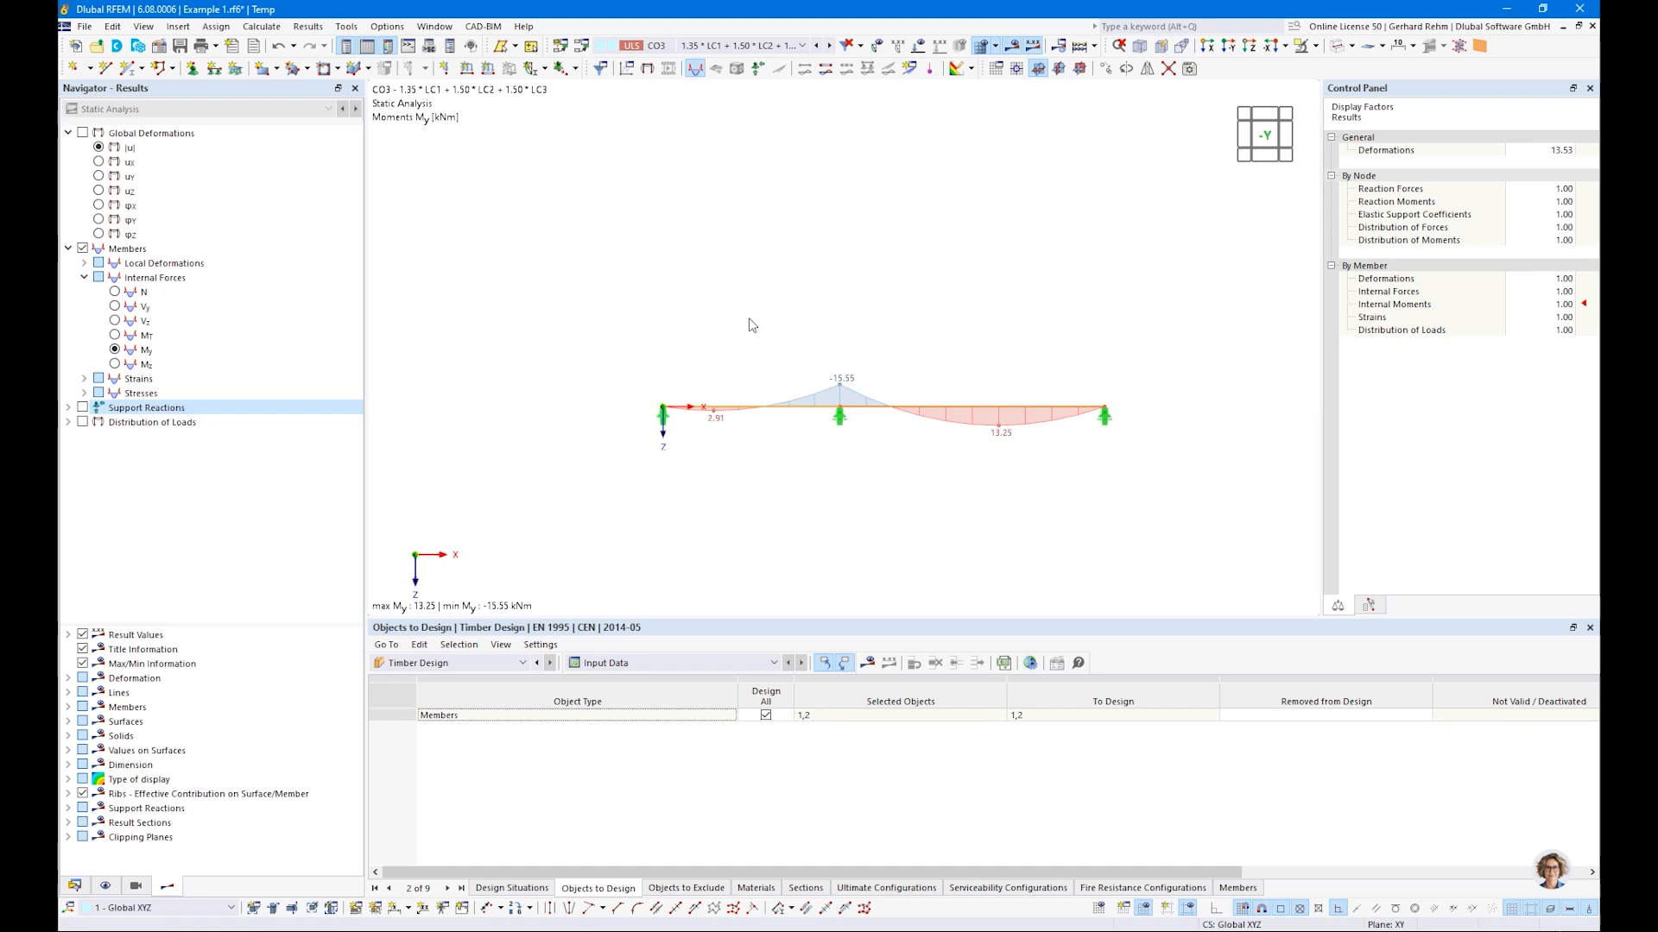
Create a member set of type Continuous Members from both beam members 1 and 2
left_click_drag(585, 332, 1205, 476)
right_click(1016, 407)
mouse_move(1092, 481)
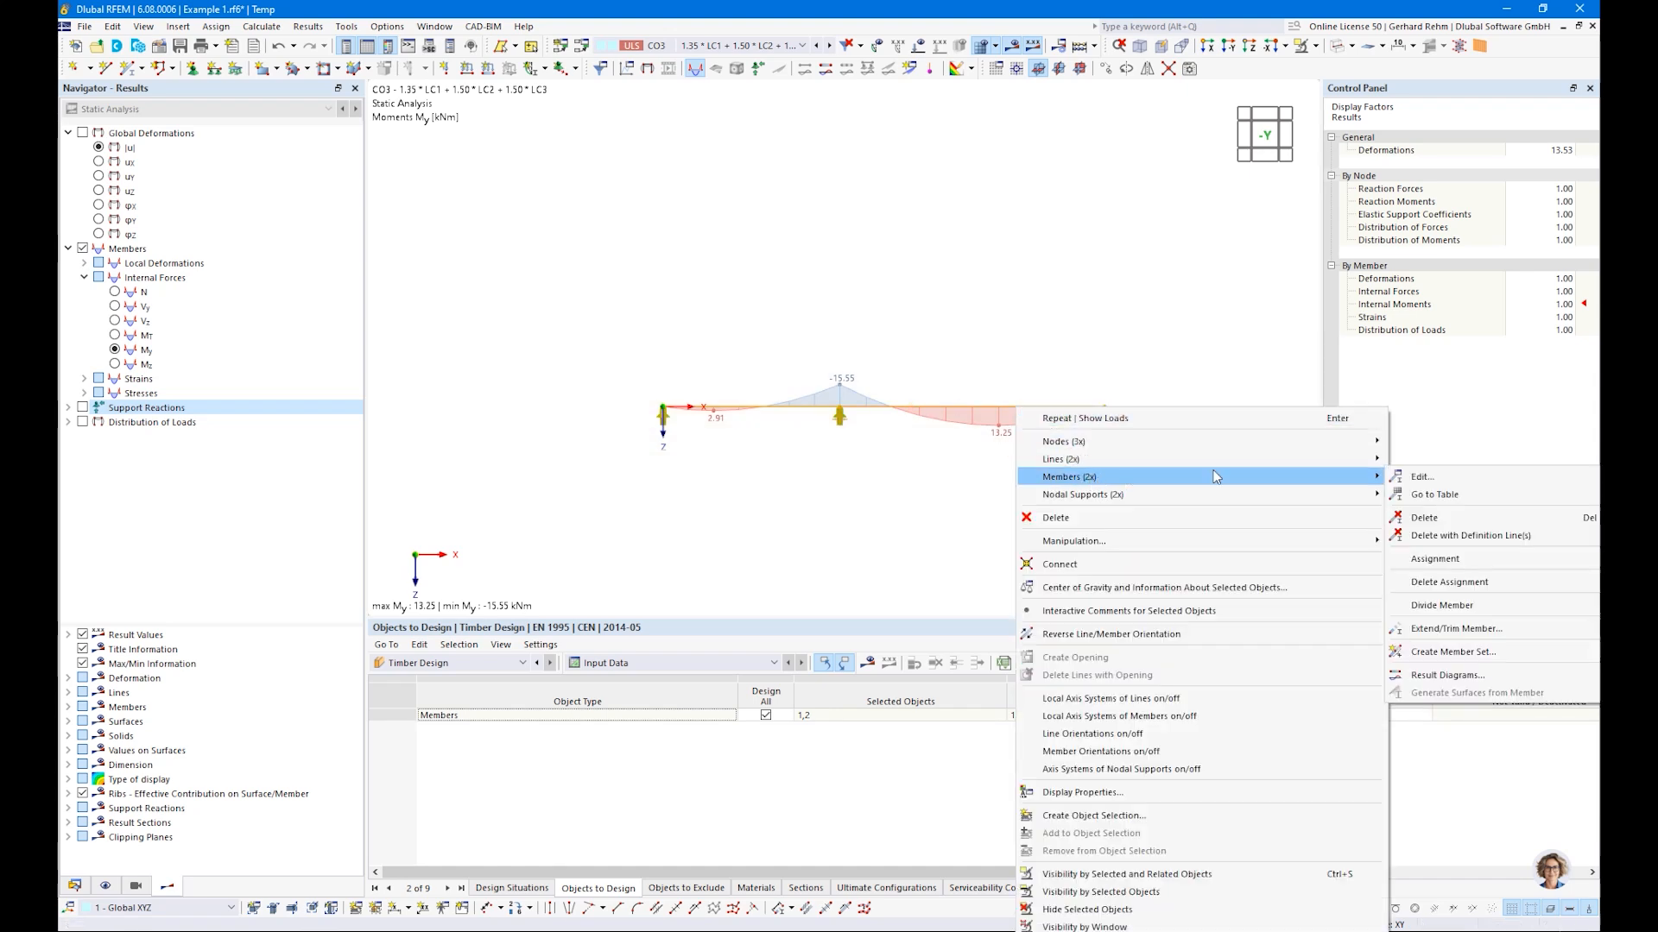
left_click(1420, 653)
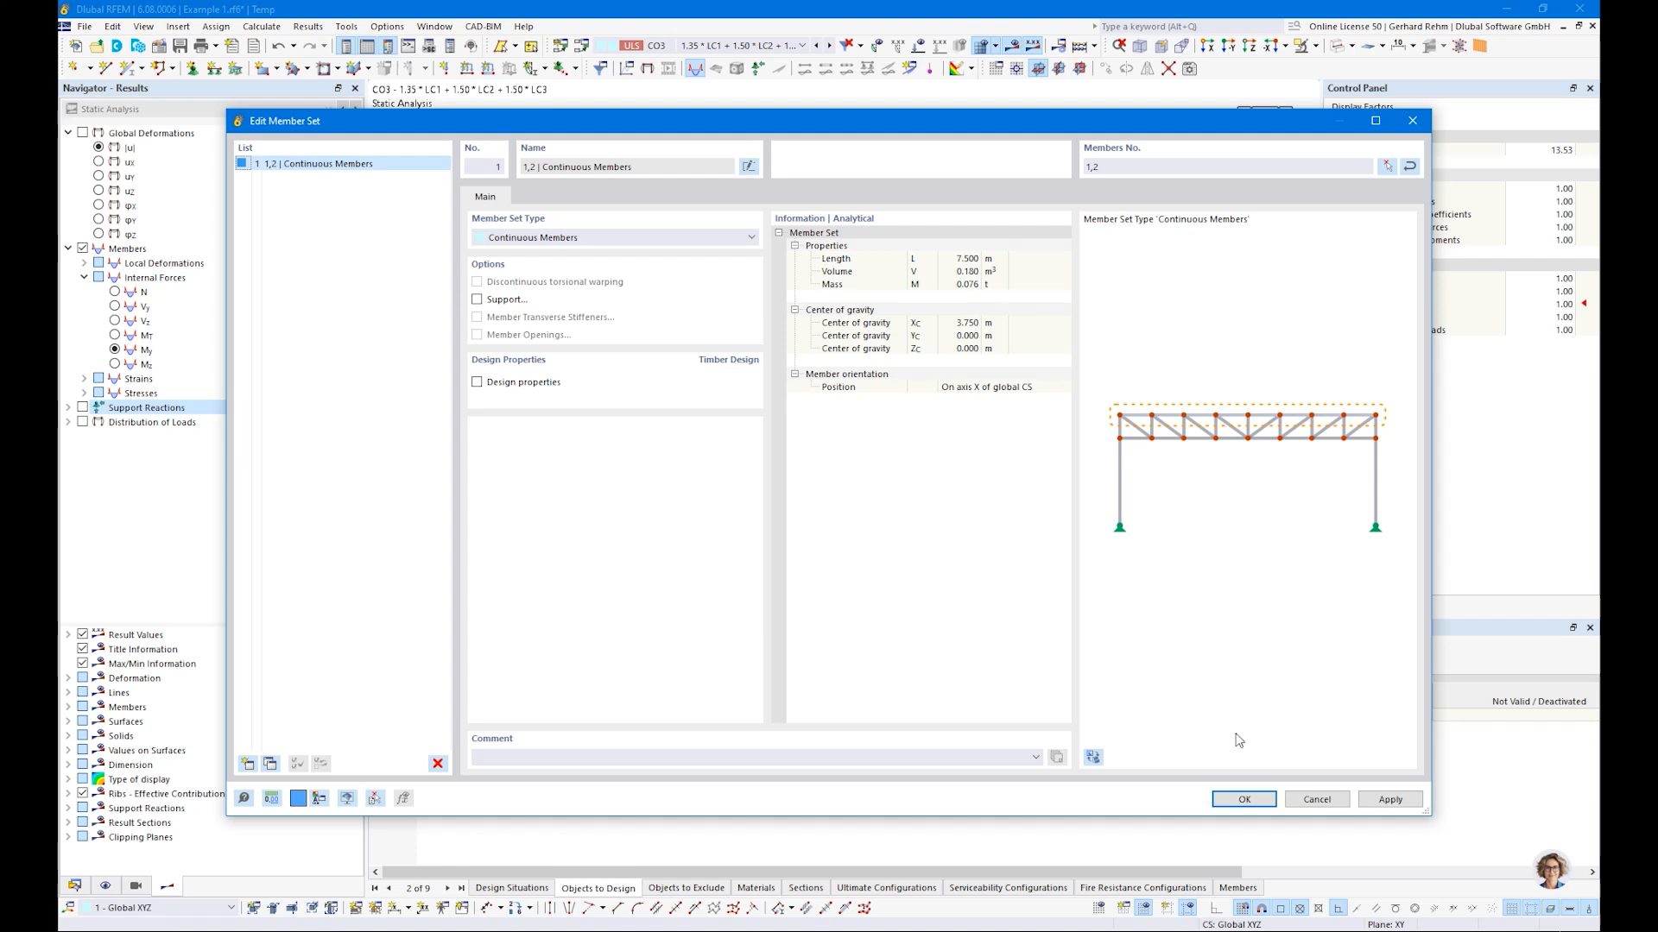
left_click(1241, 801)
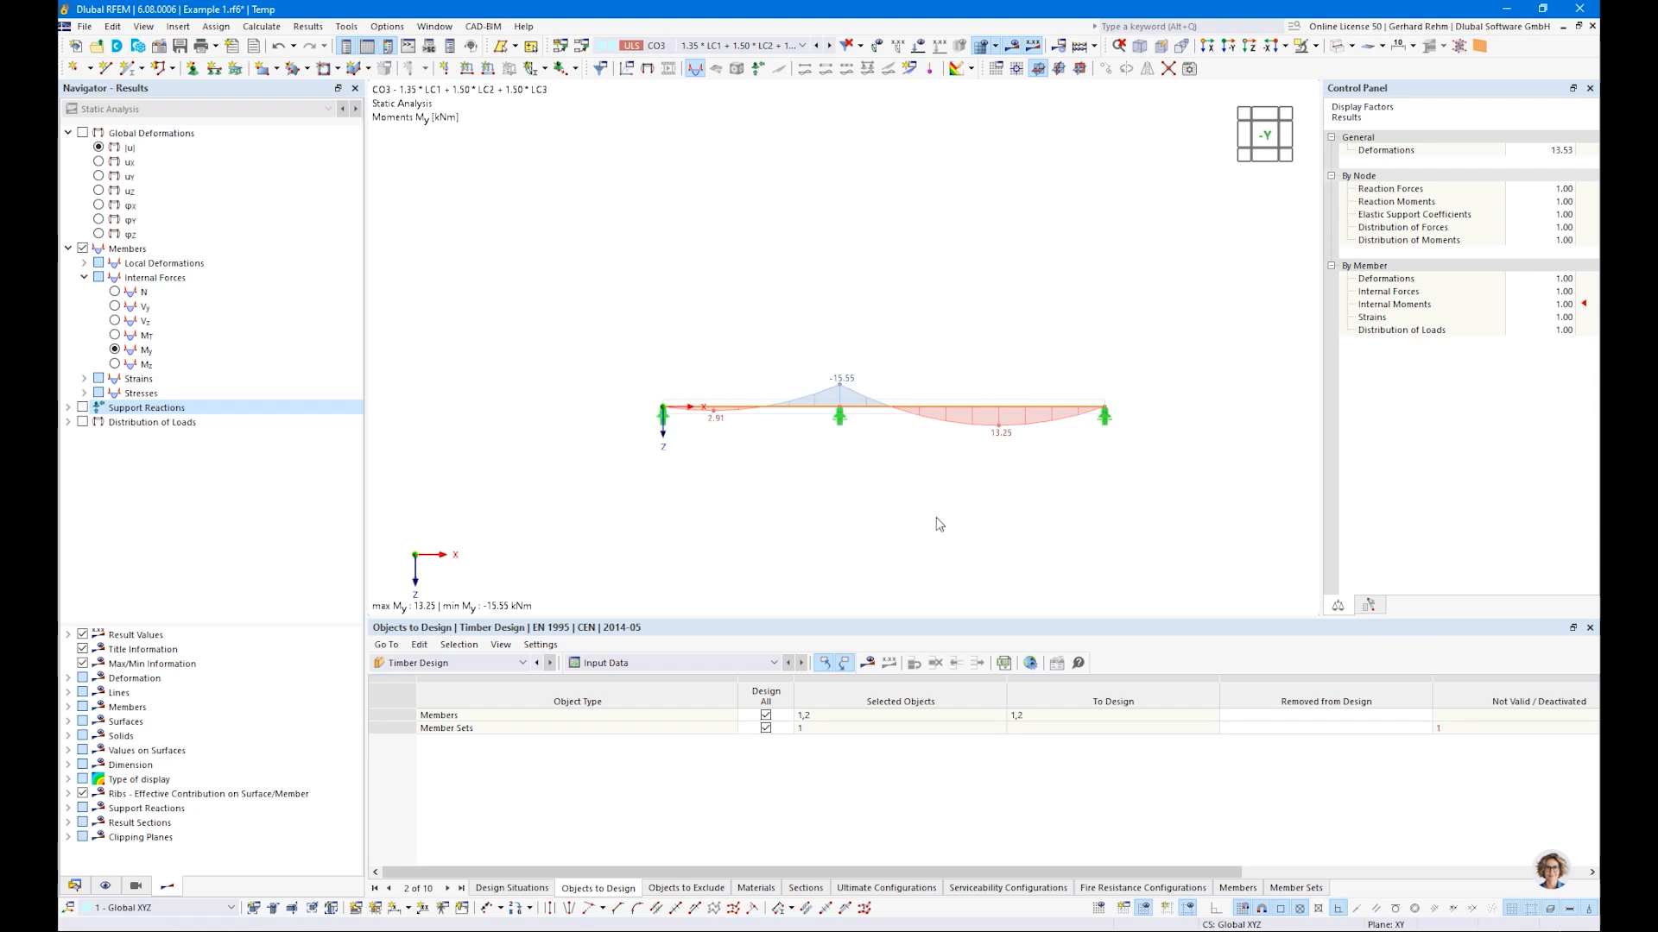
Examine the timber design properties of member 1 and leave them unchanged
right_click(792, 412)
mouse_move(855, 458)
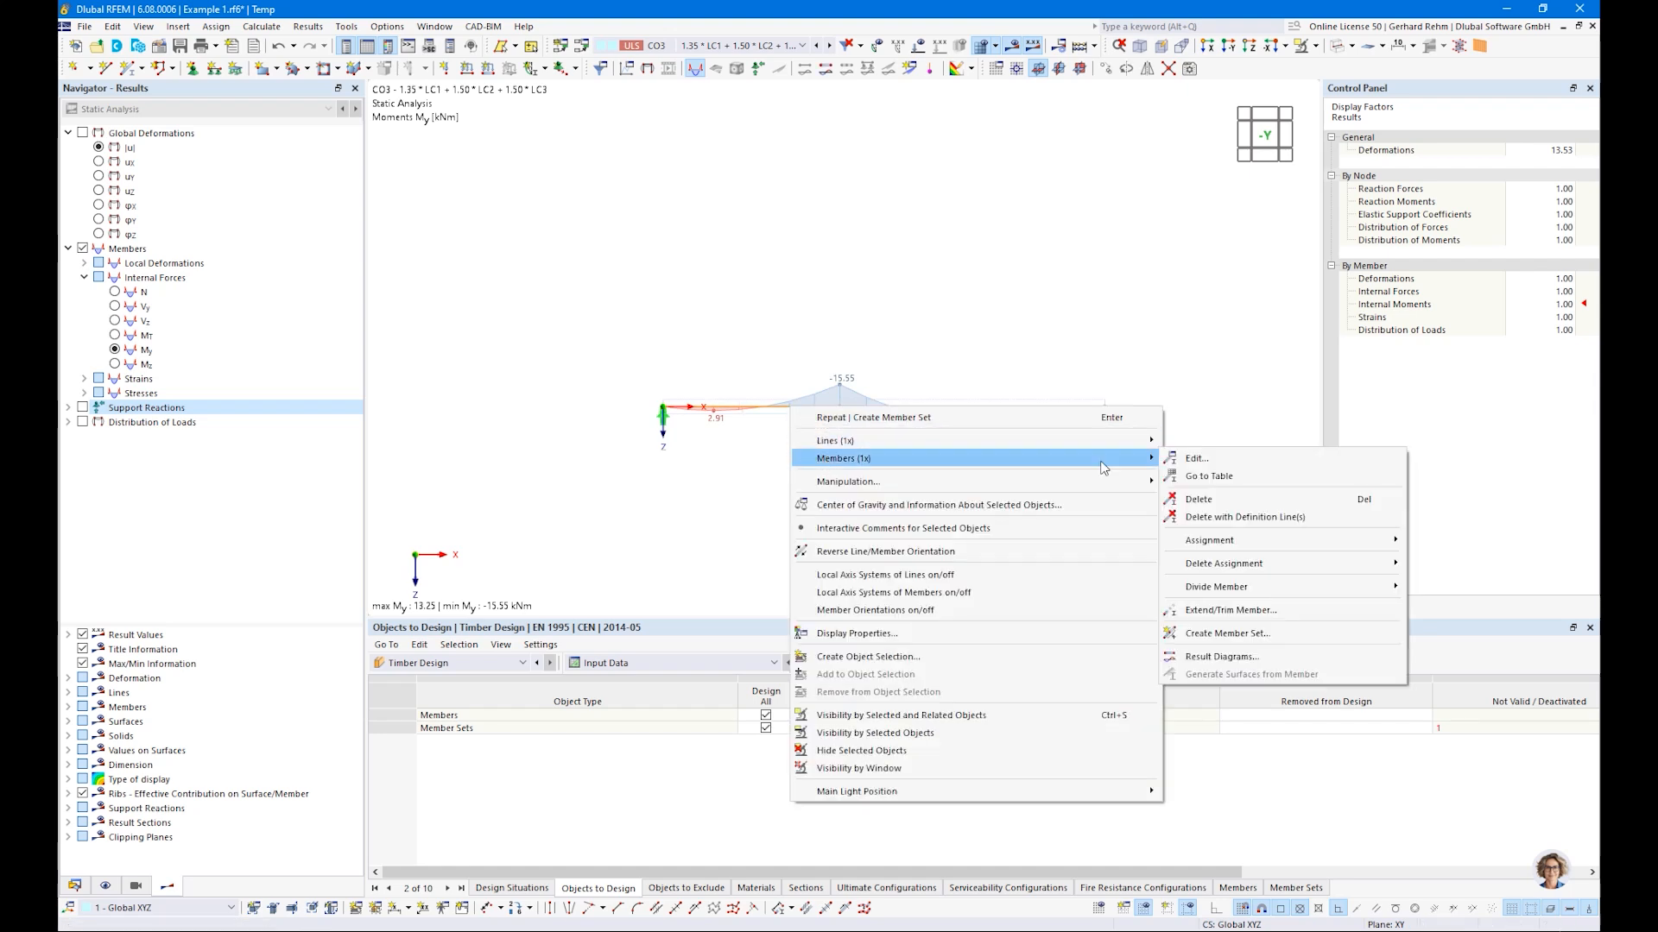
left_click(715, 447)
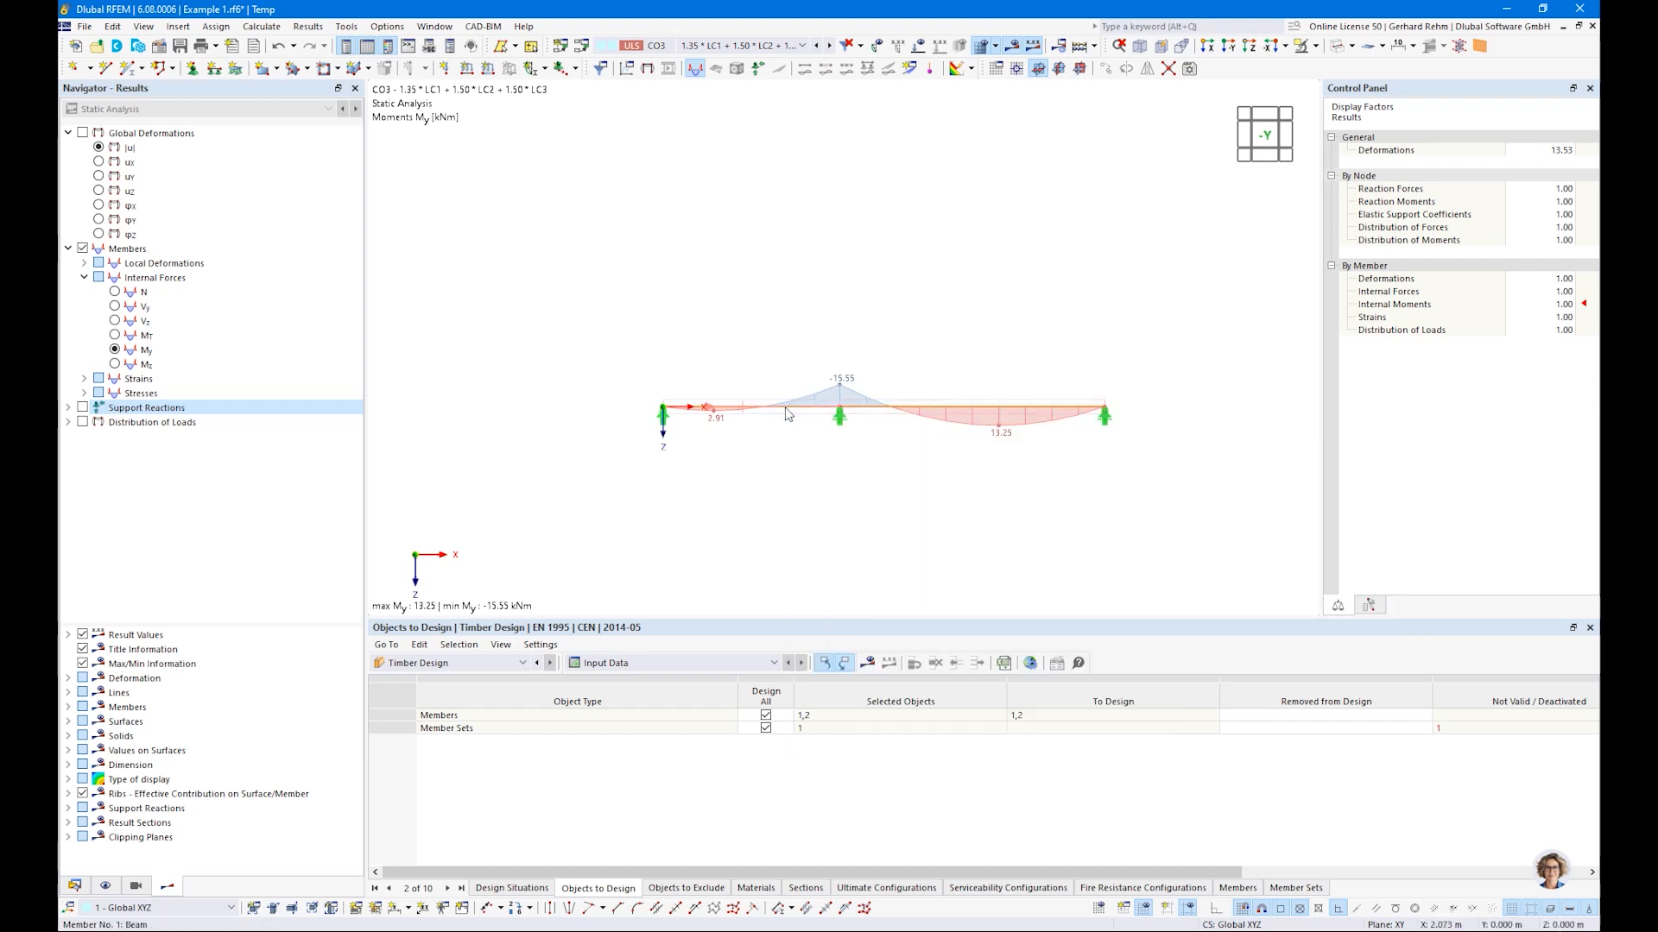
double_click(785, 415)
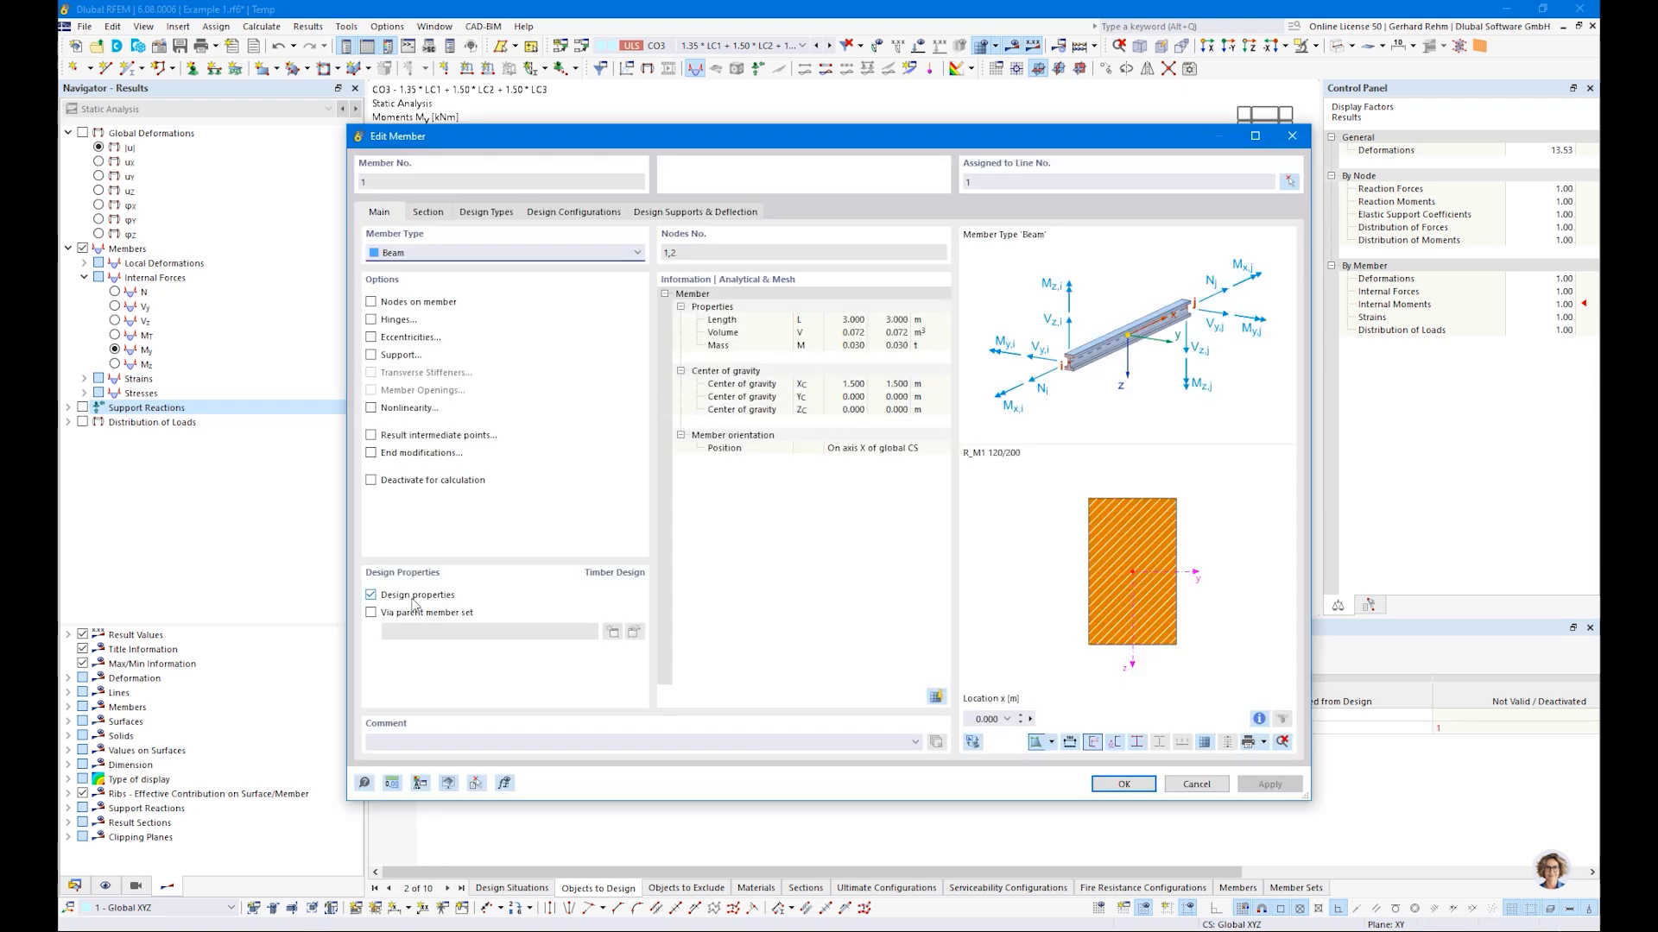
left_click(956, 182)
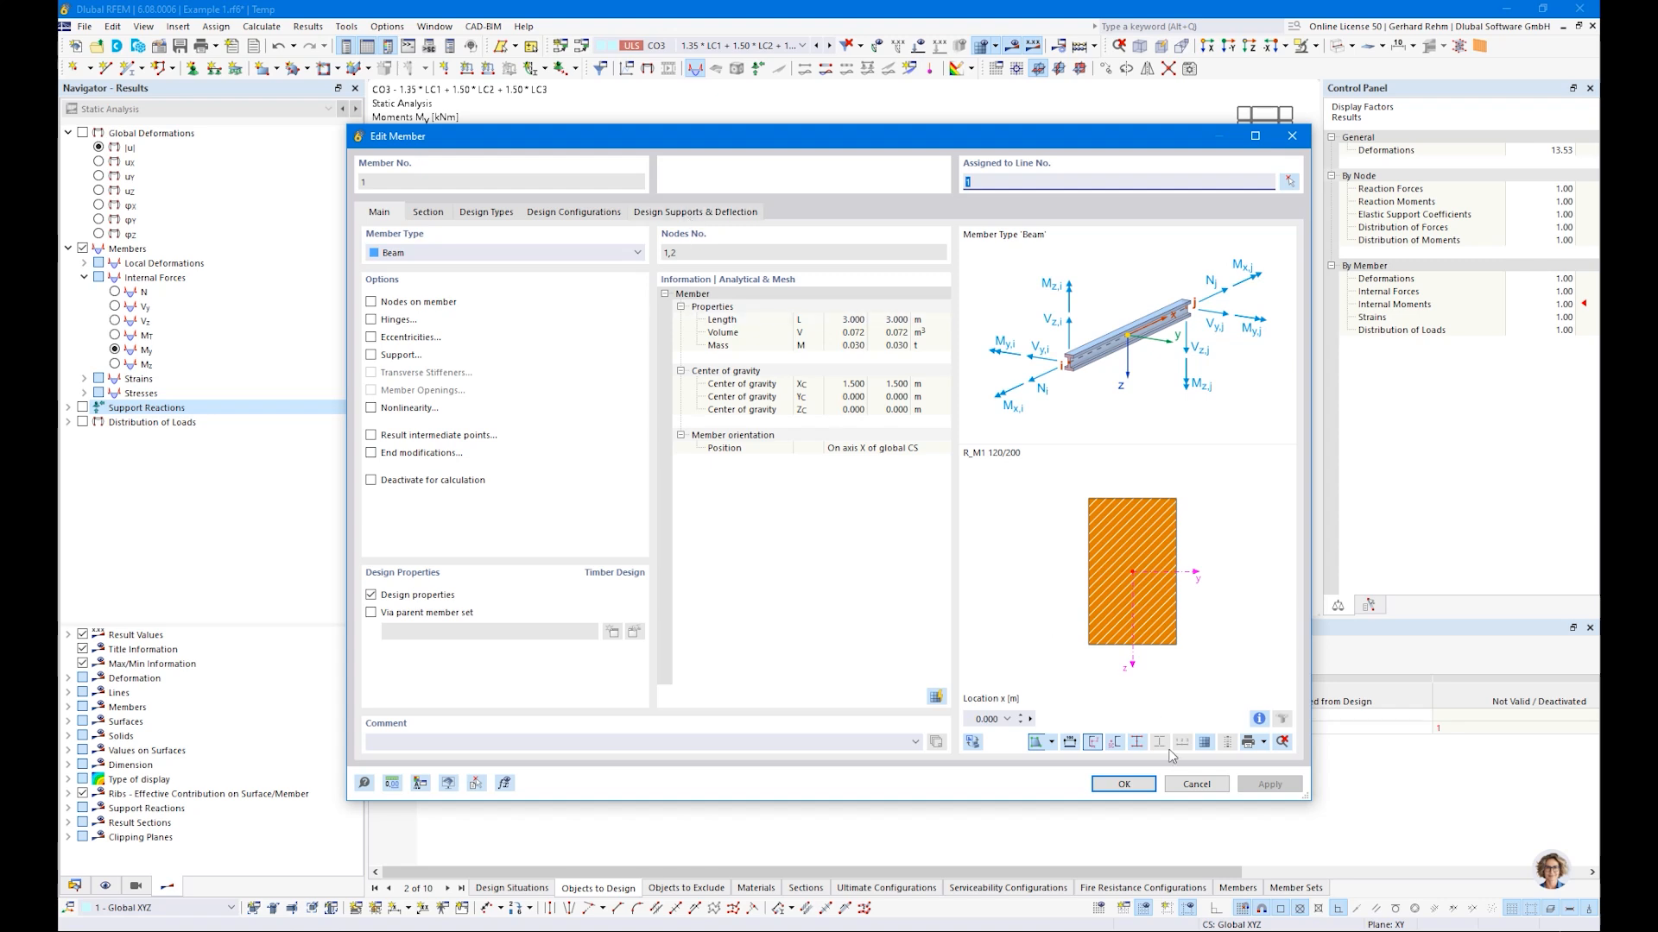
left_click(1196, 784)
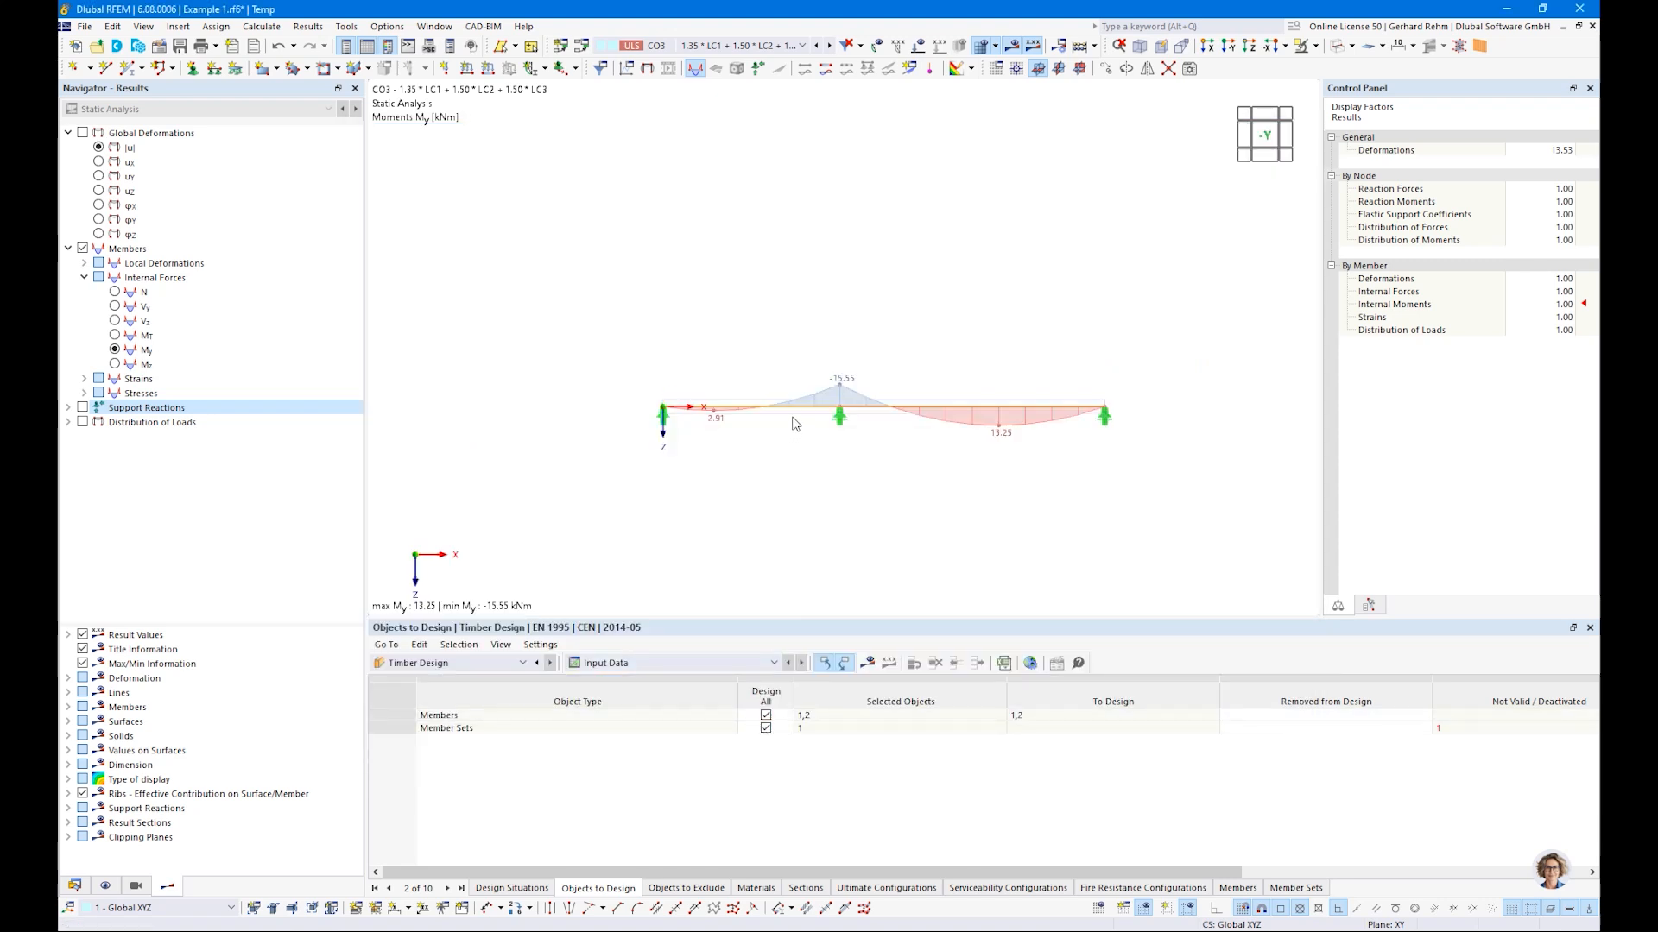
Activate the timber design properties for the continuous member set and check how member 1's design properties are assigned
double_click(795, 423)
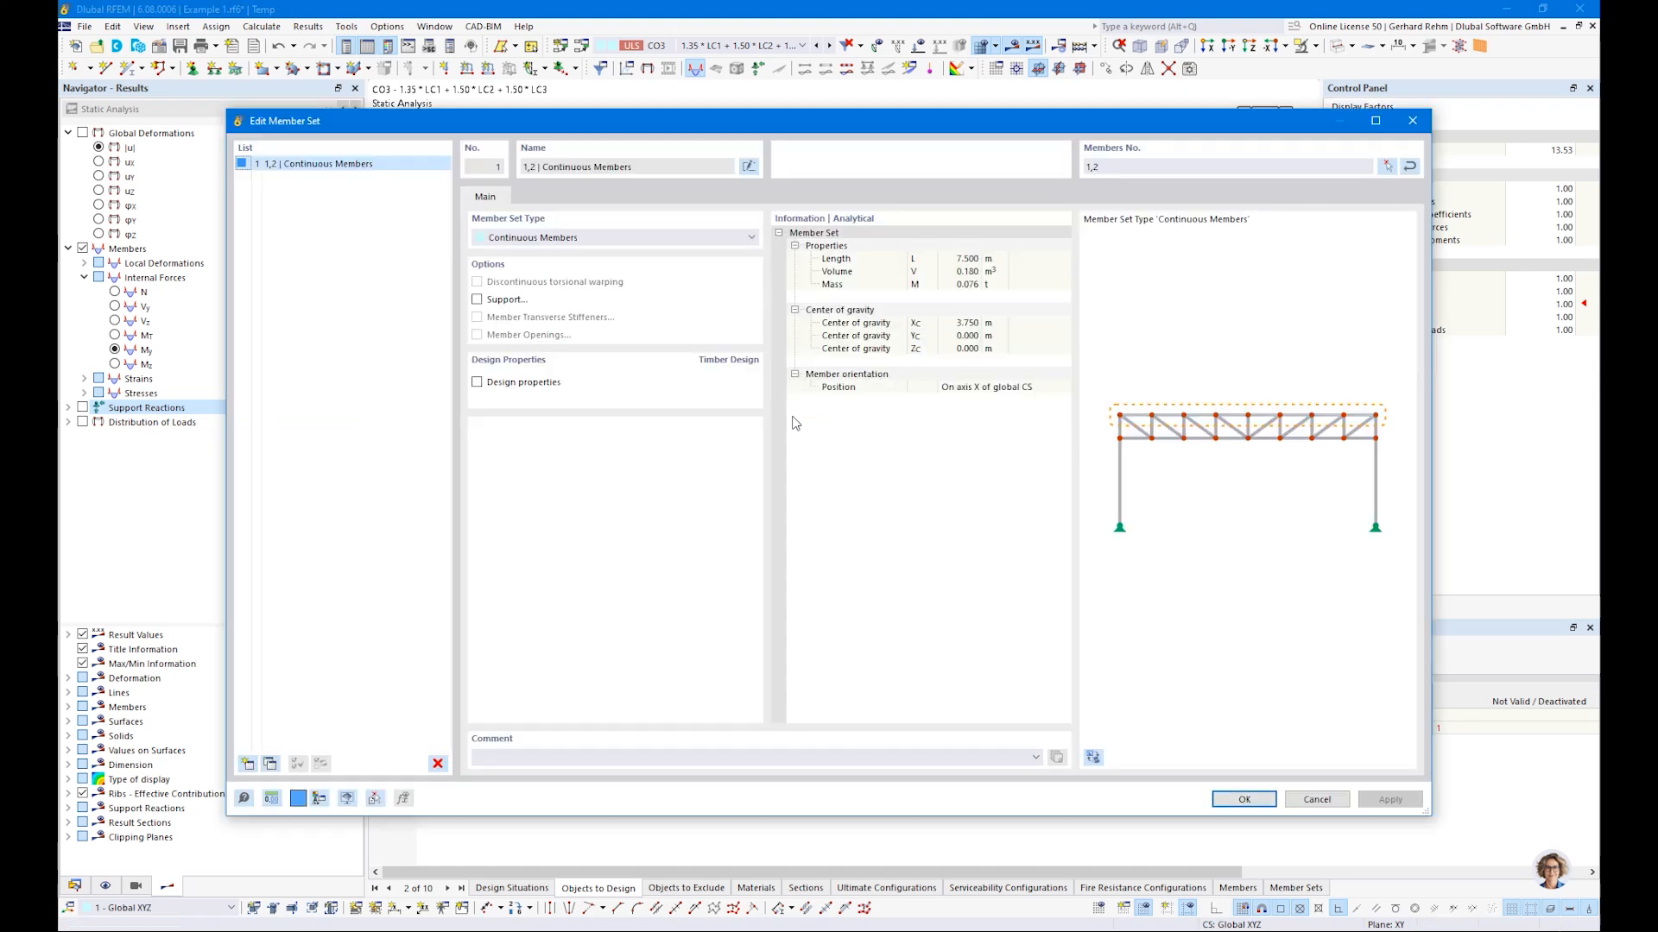
left_click(477, 382)
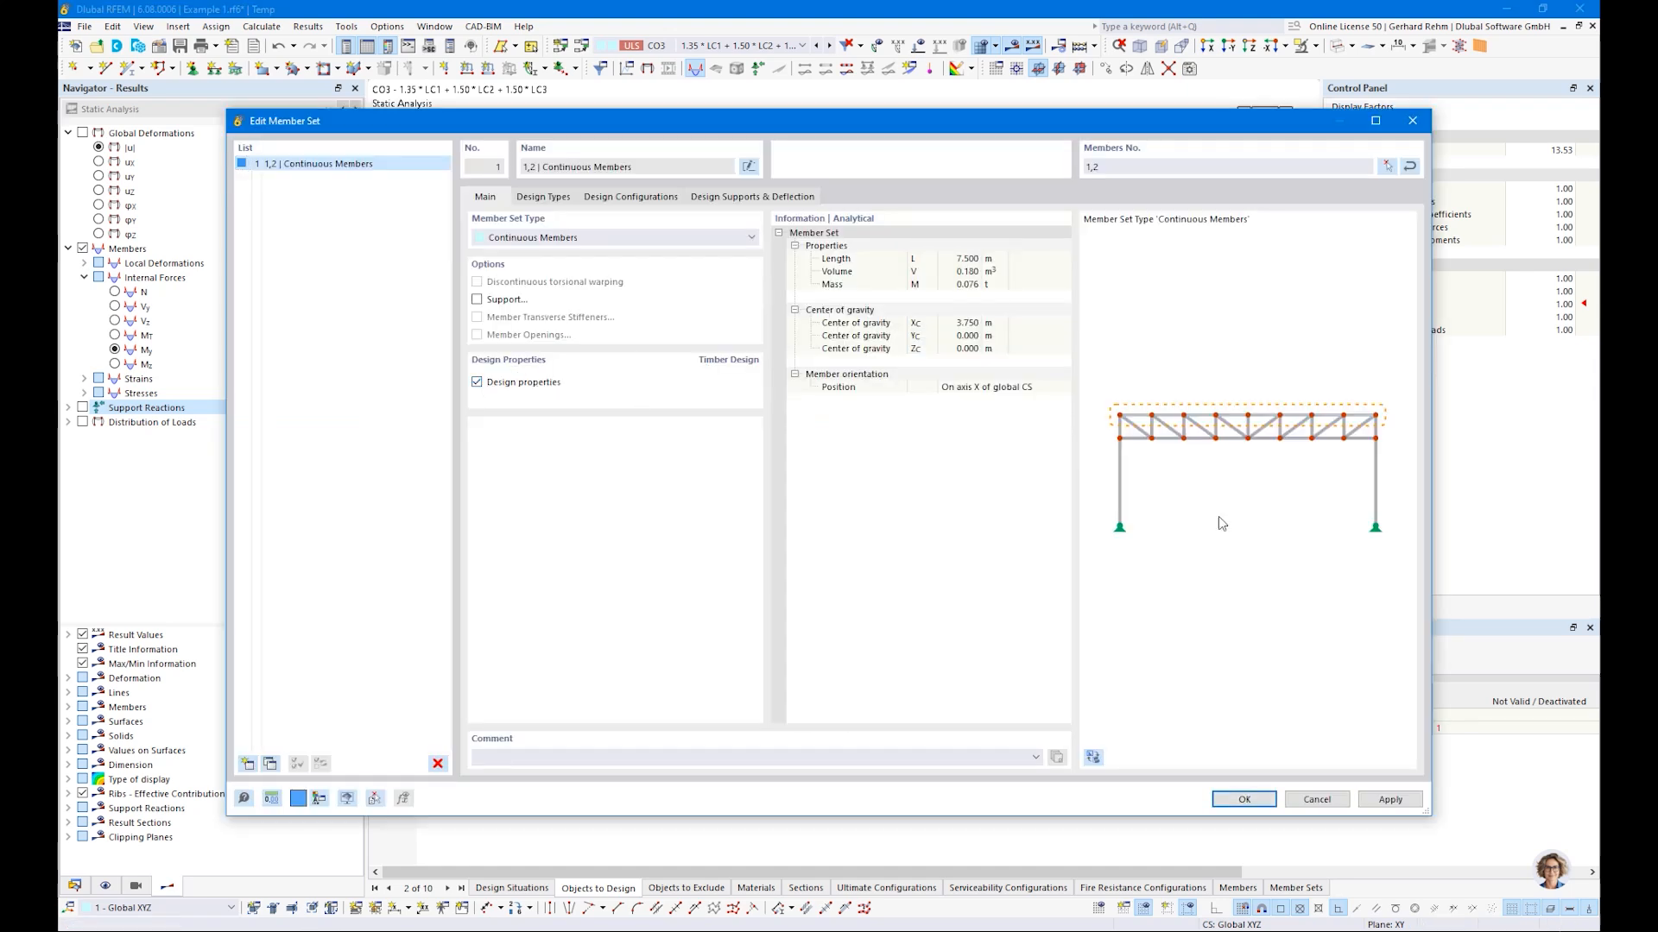
left_click(1262, 803)
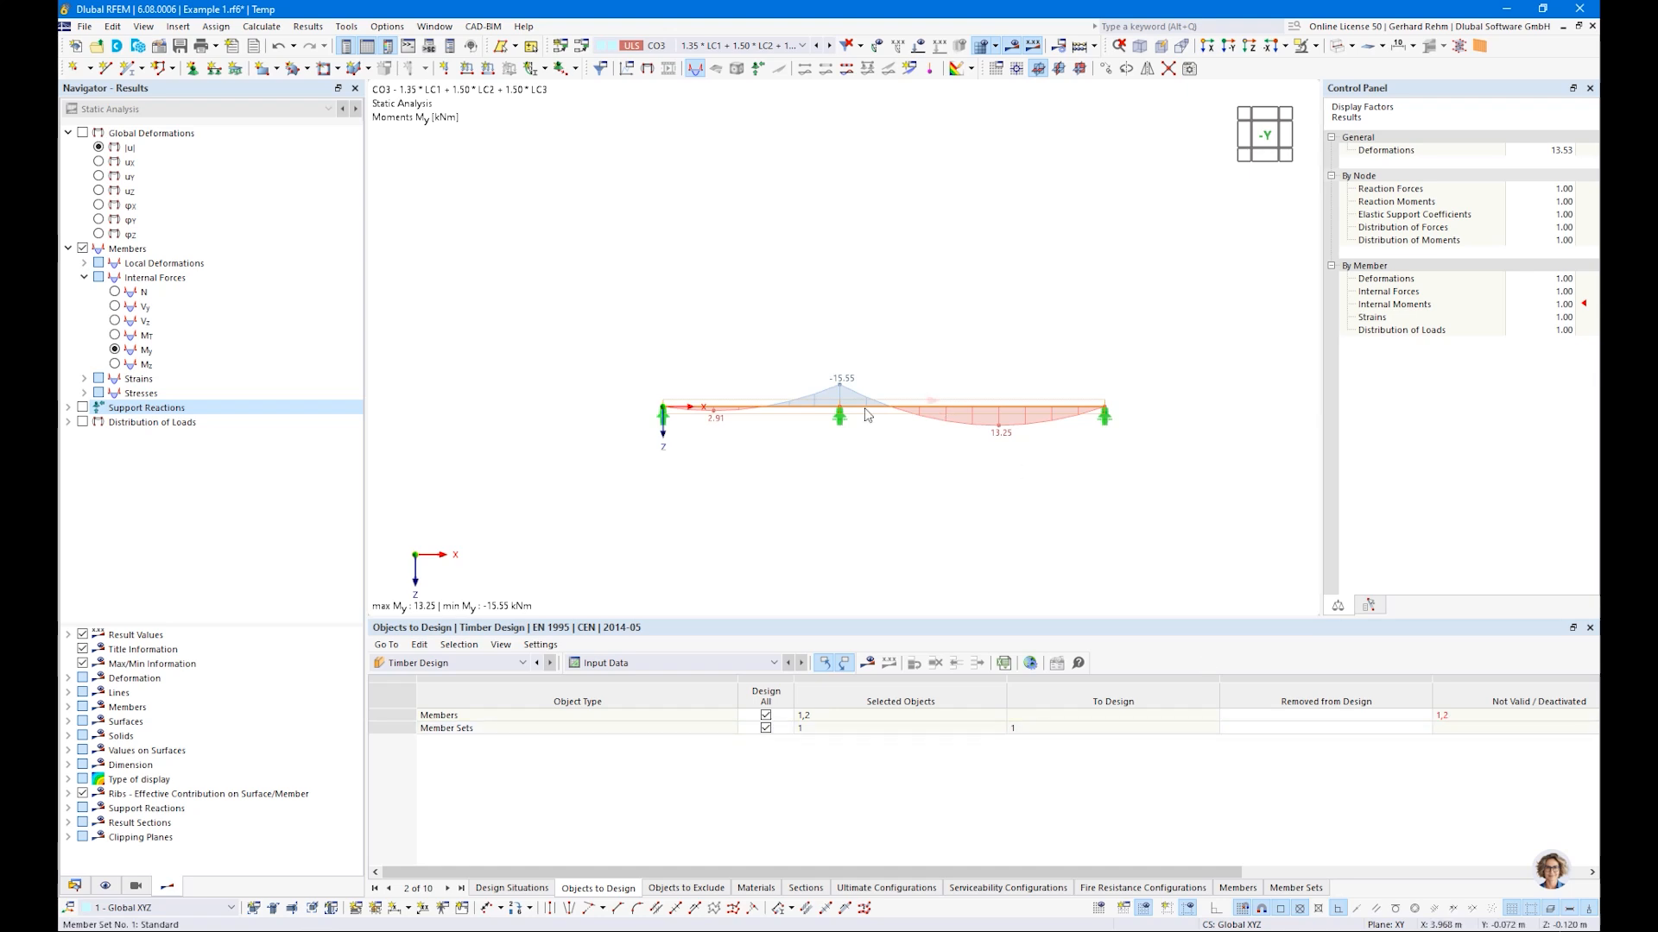
double_click(771, 413)
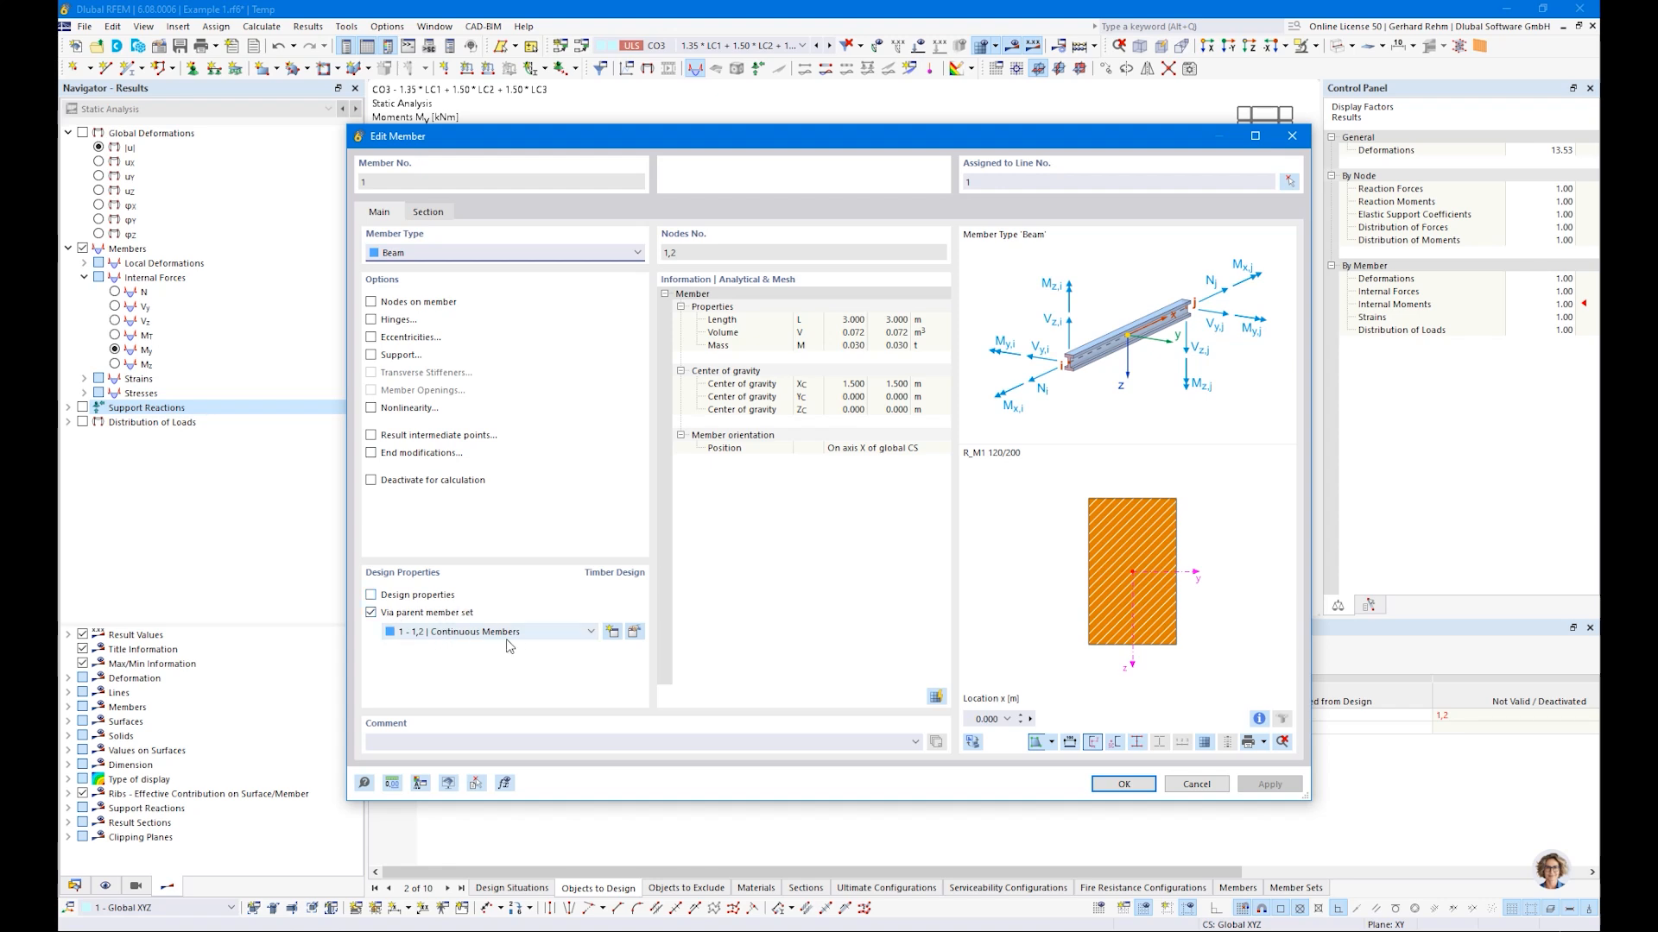
left_click(1195, 784)
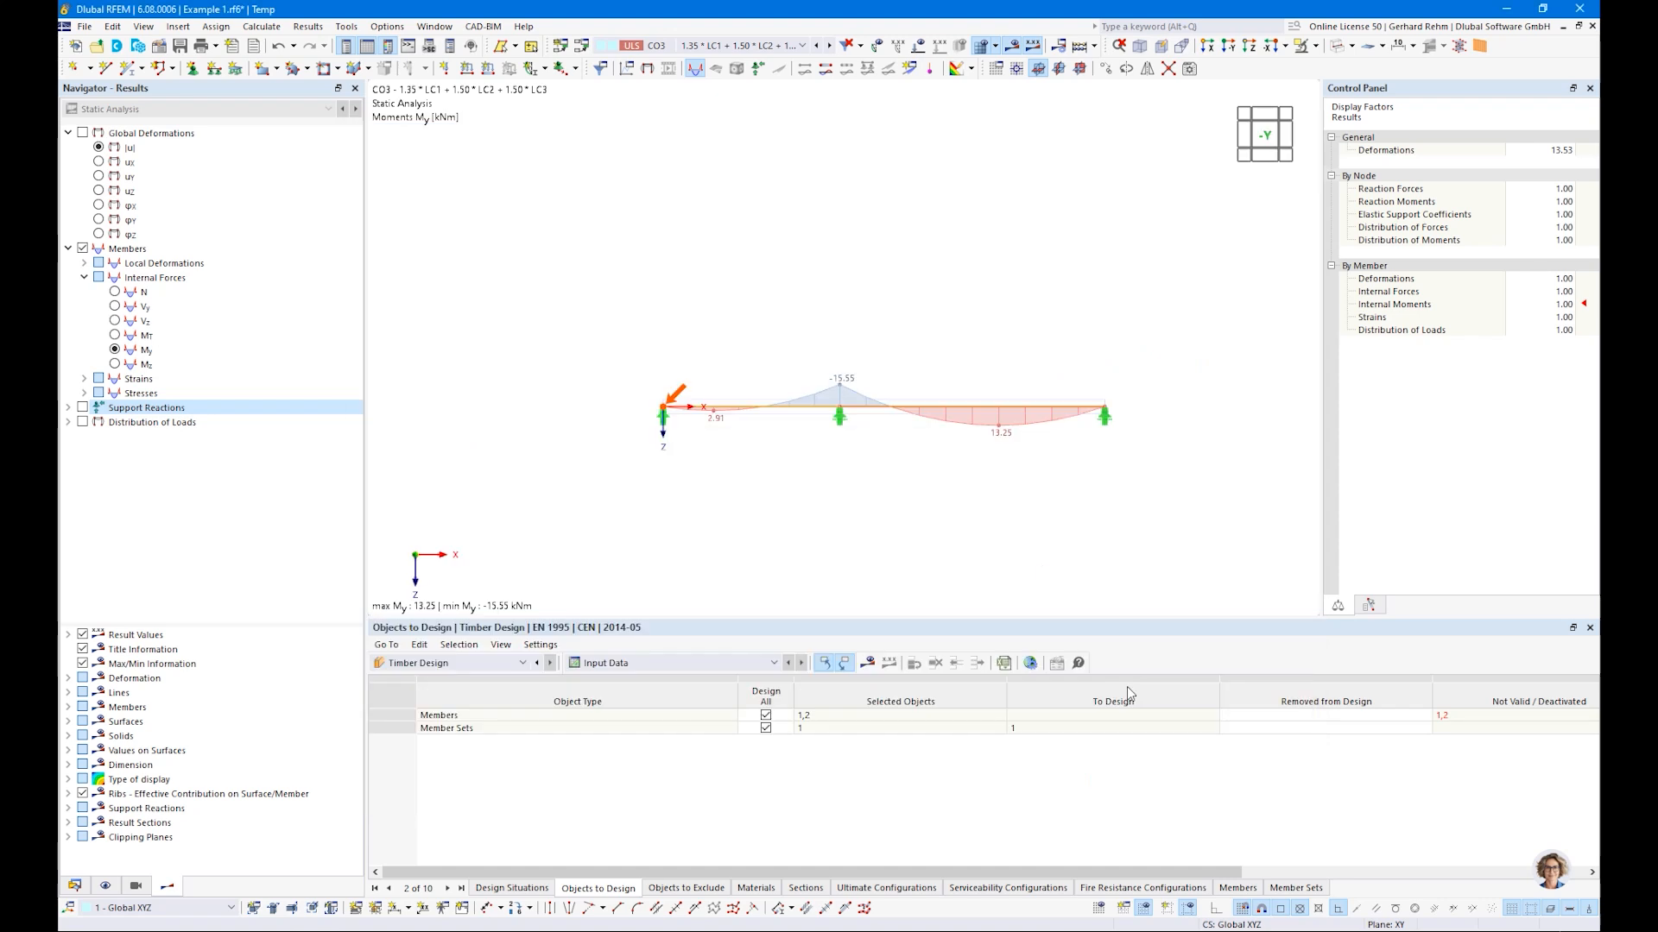
Review the member set's effective lengths, service class and design configuration assignments
double_click(800, 422)
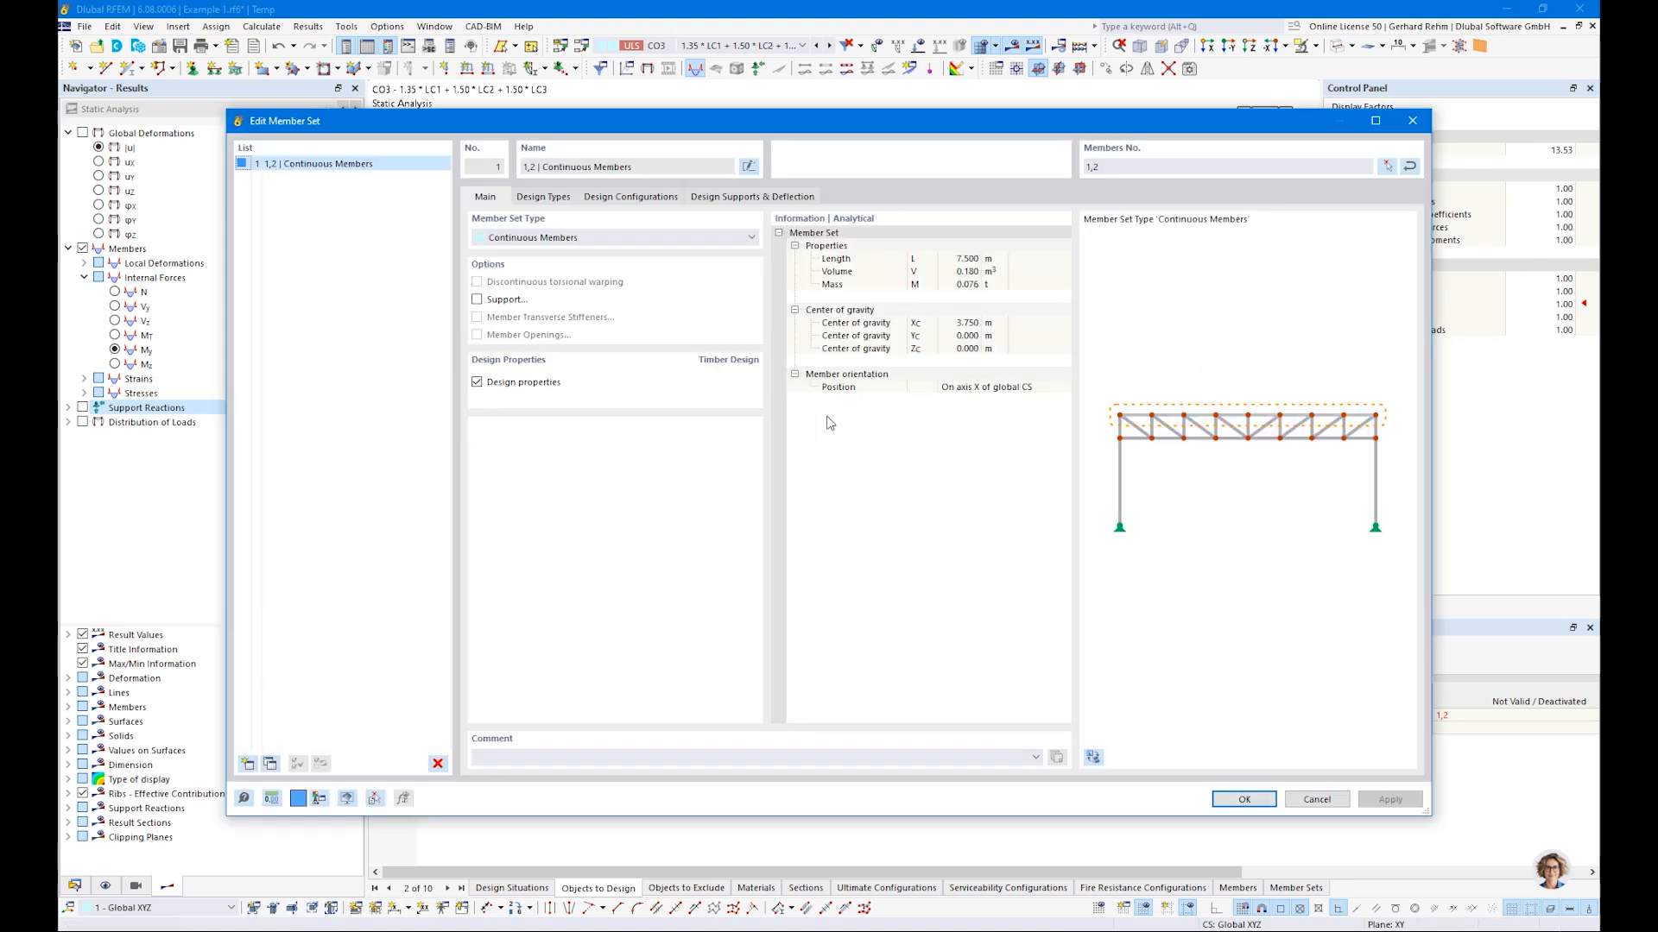
left_click(544, 197)
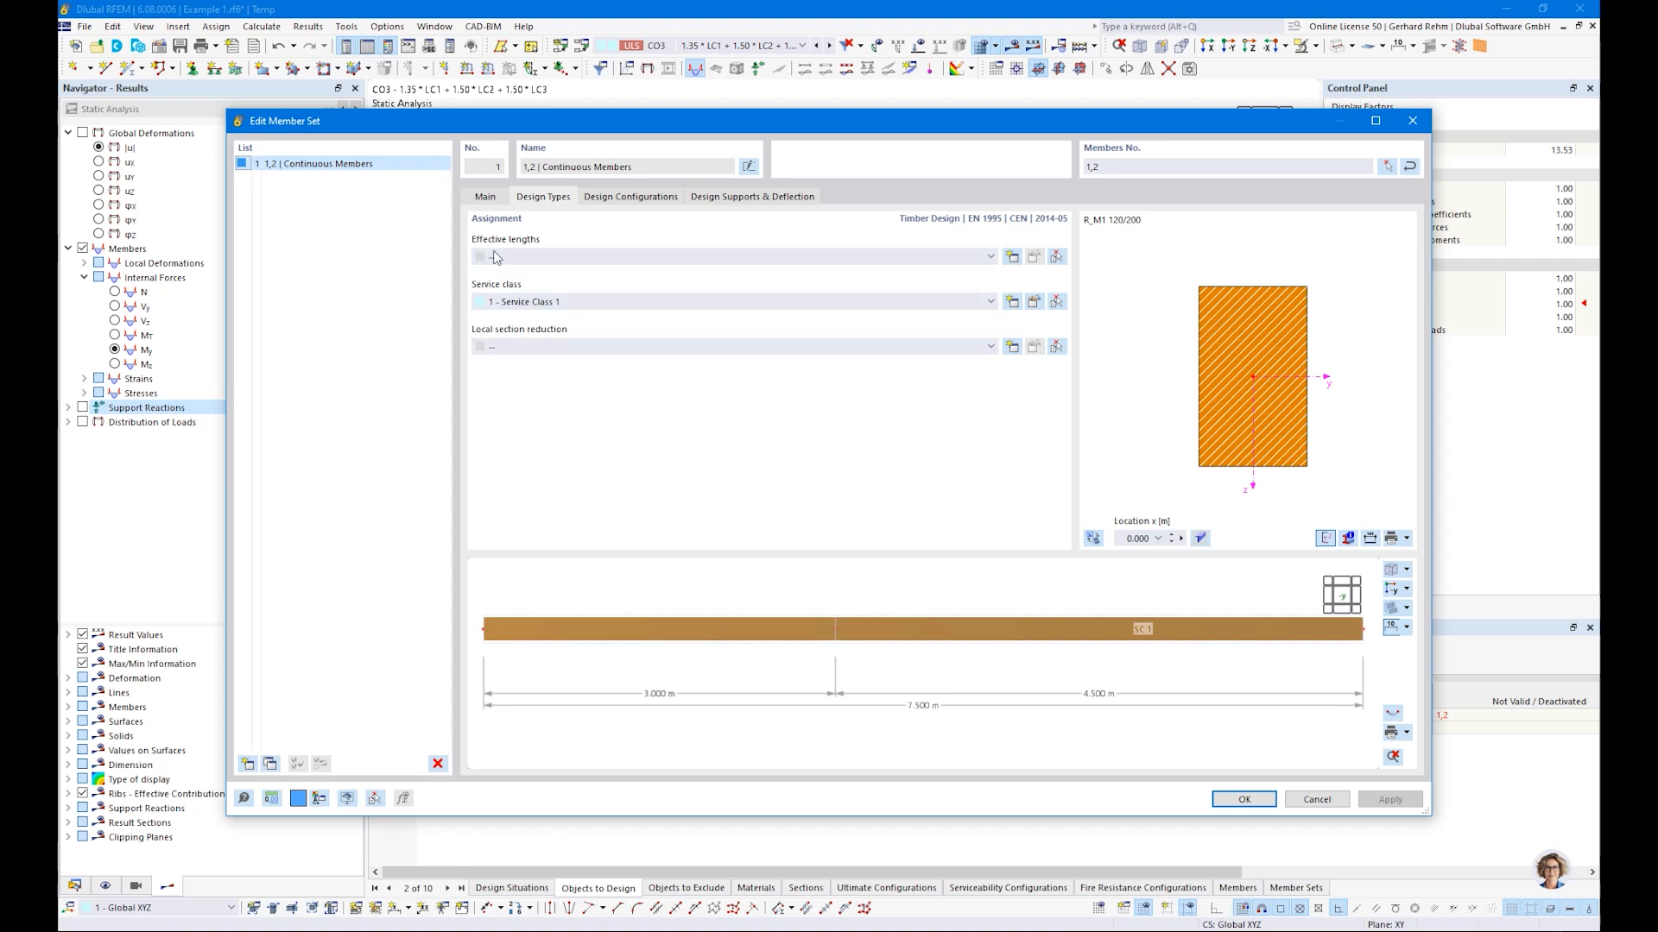
left_click(618, 197)
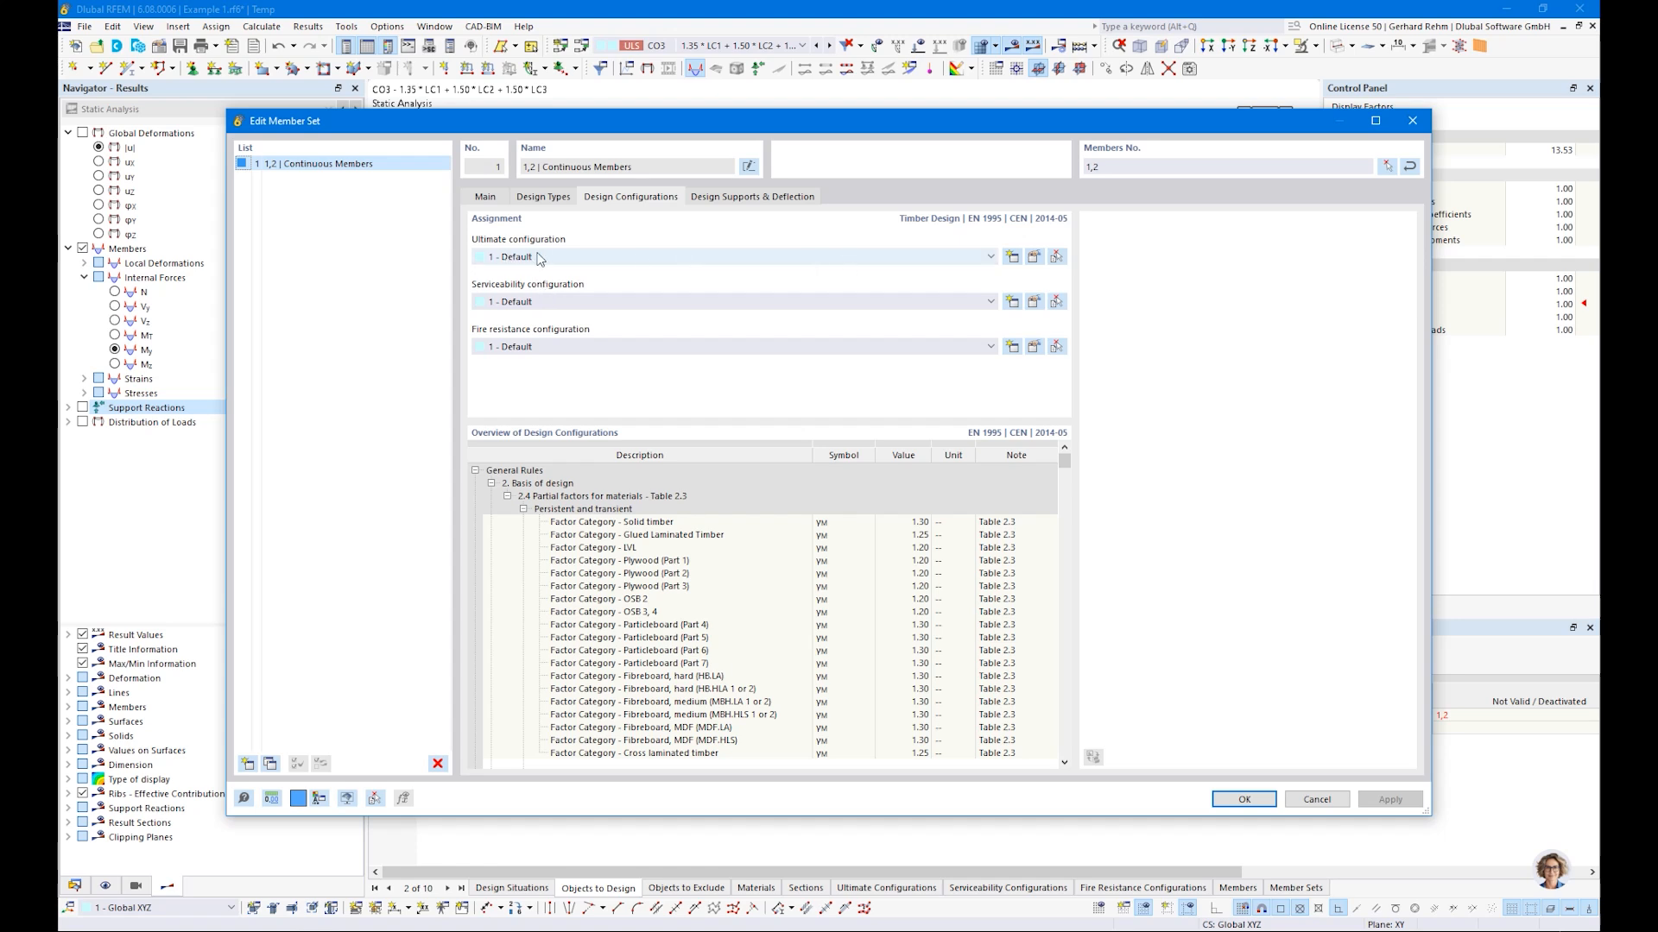
Deactivate stability design in the default ultimate configuration and review its surface and standard parameters
left_click(1035, 258)
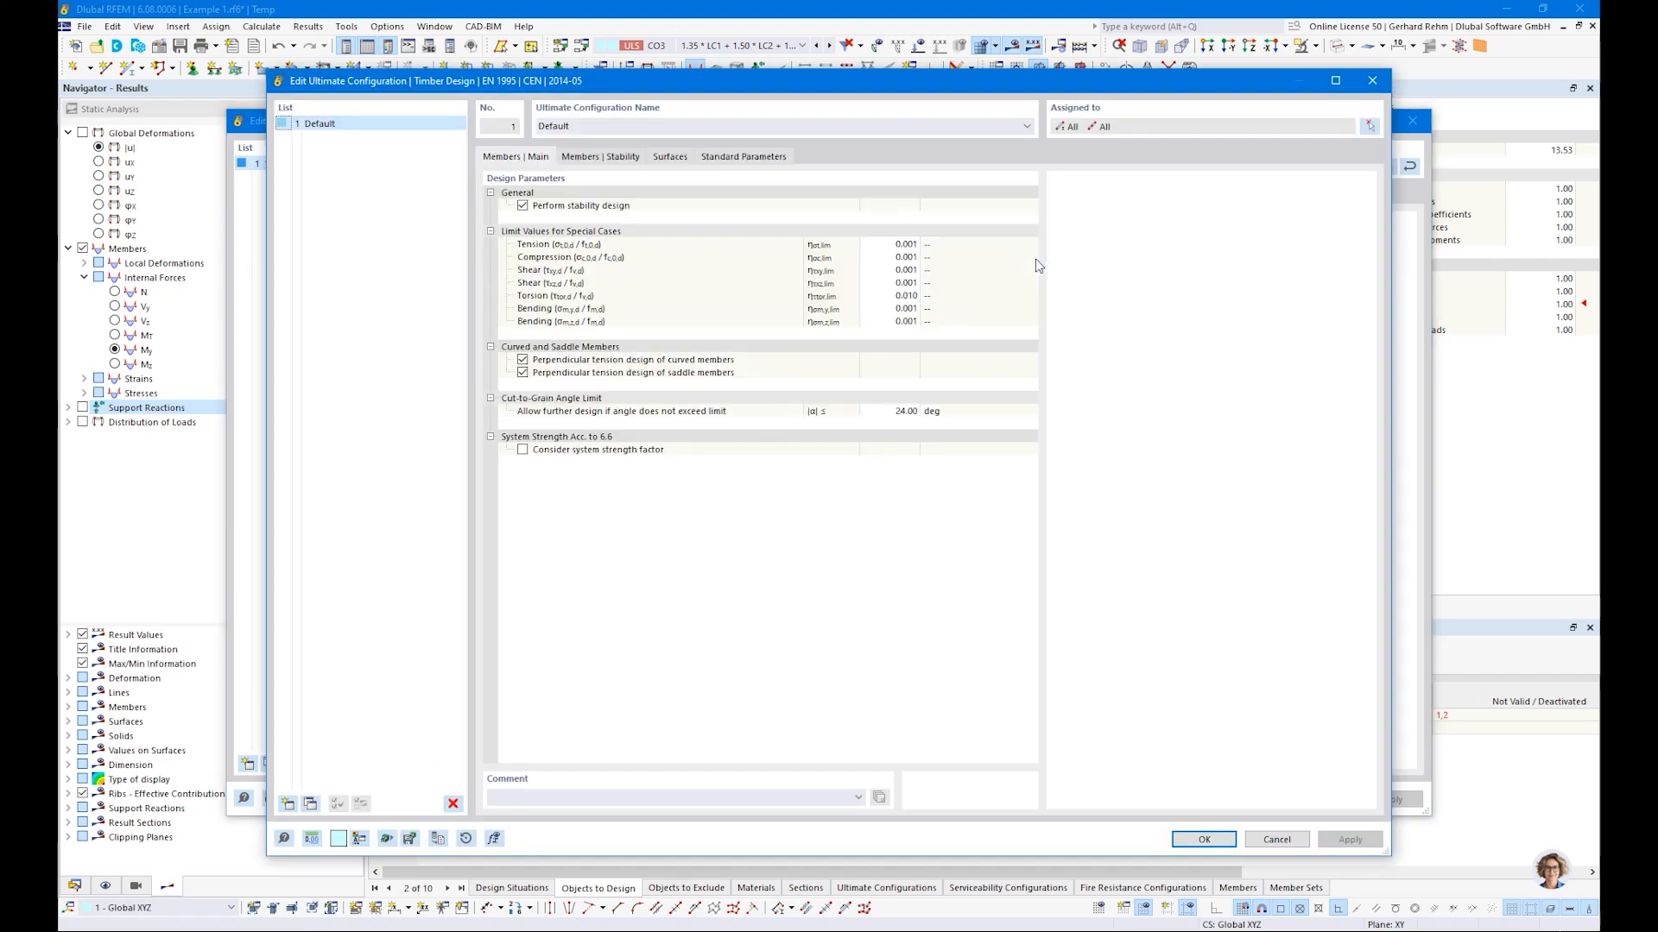
left_click(523, 209)
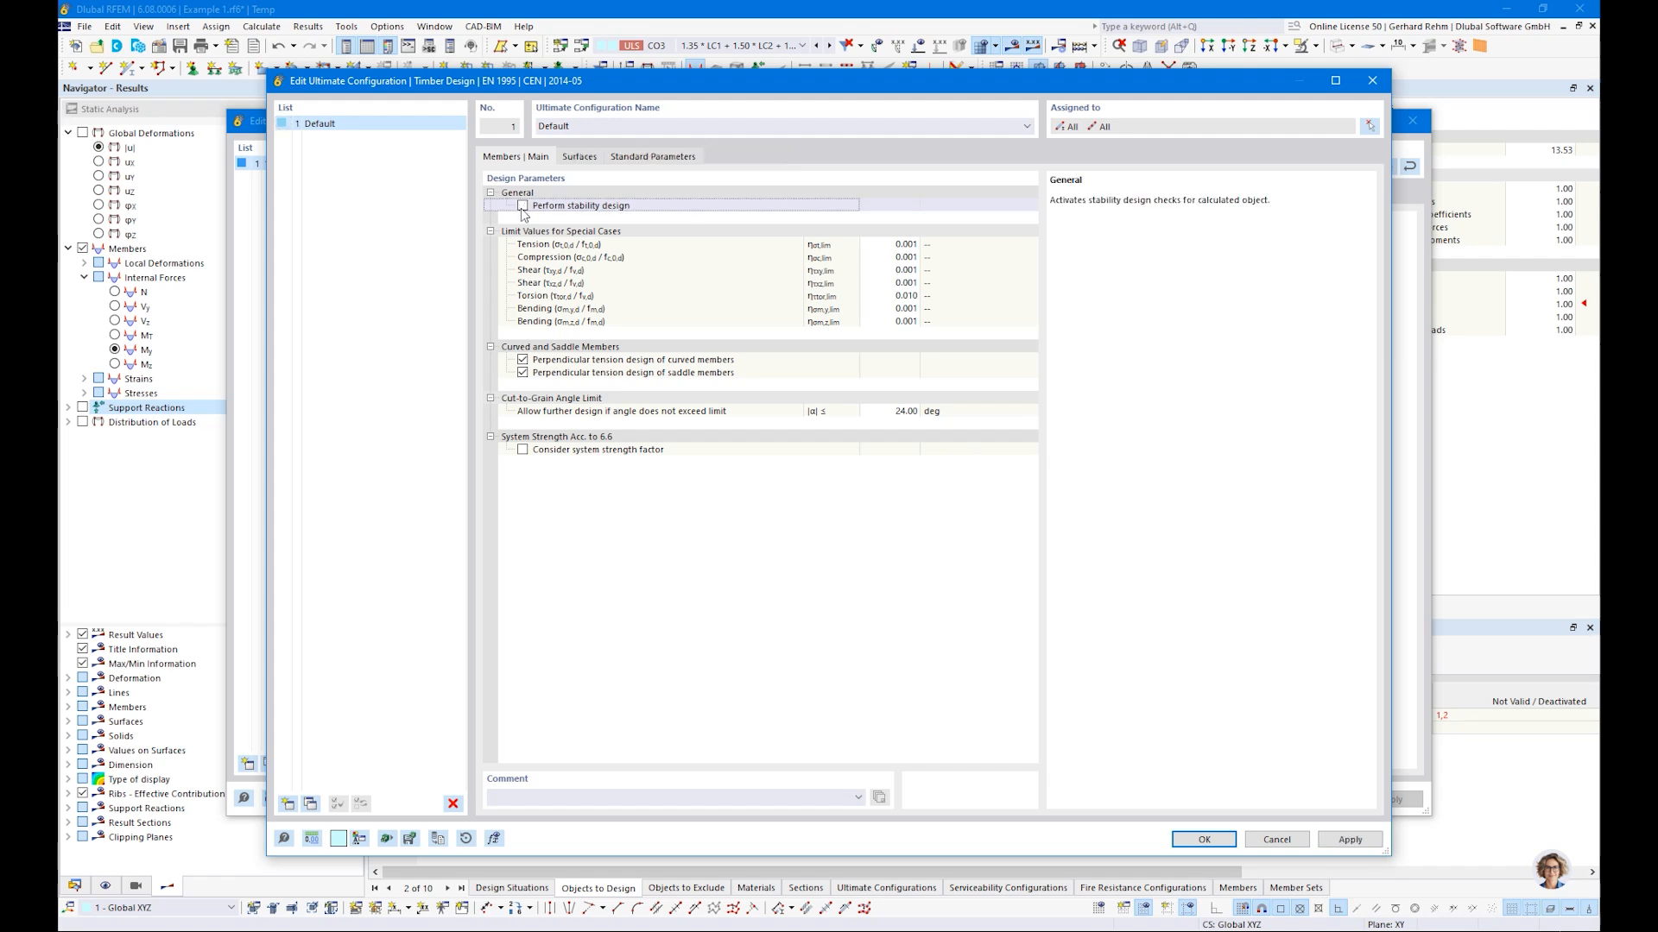
left_click(524, 207)
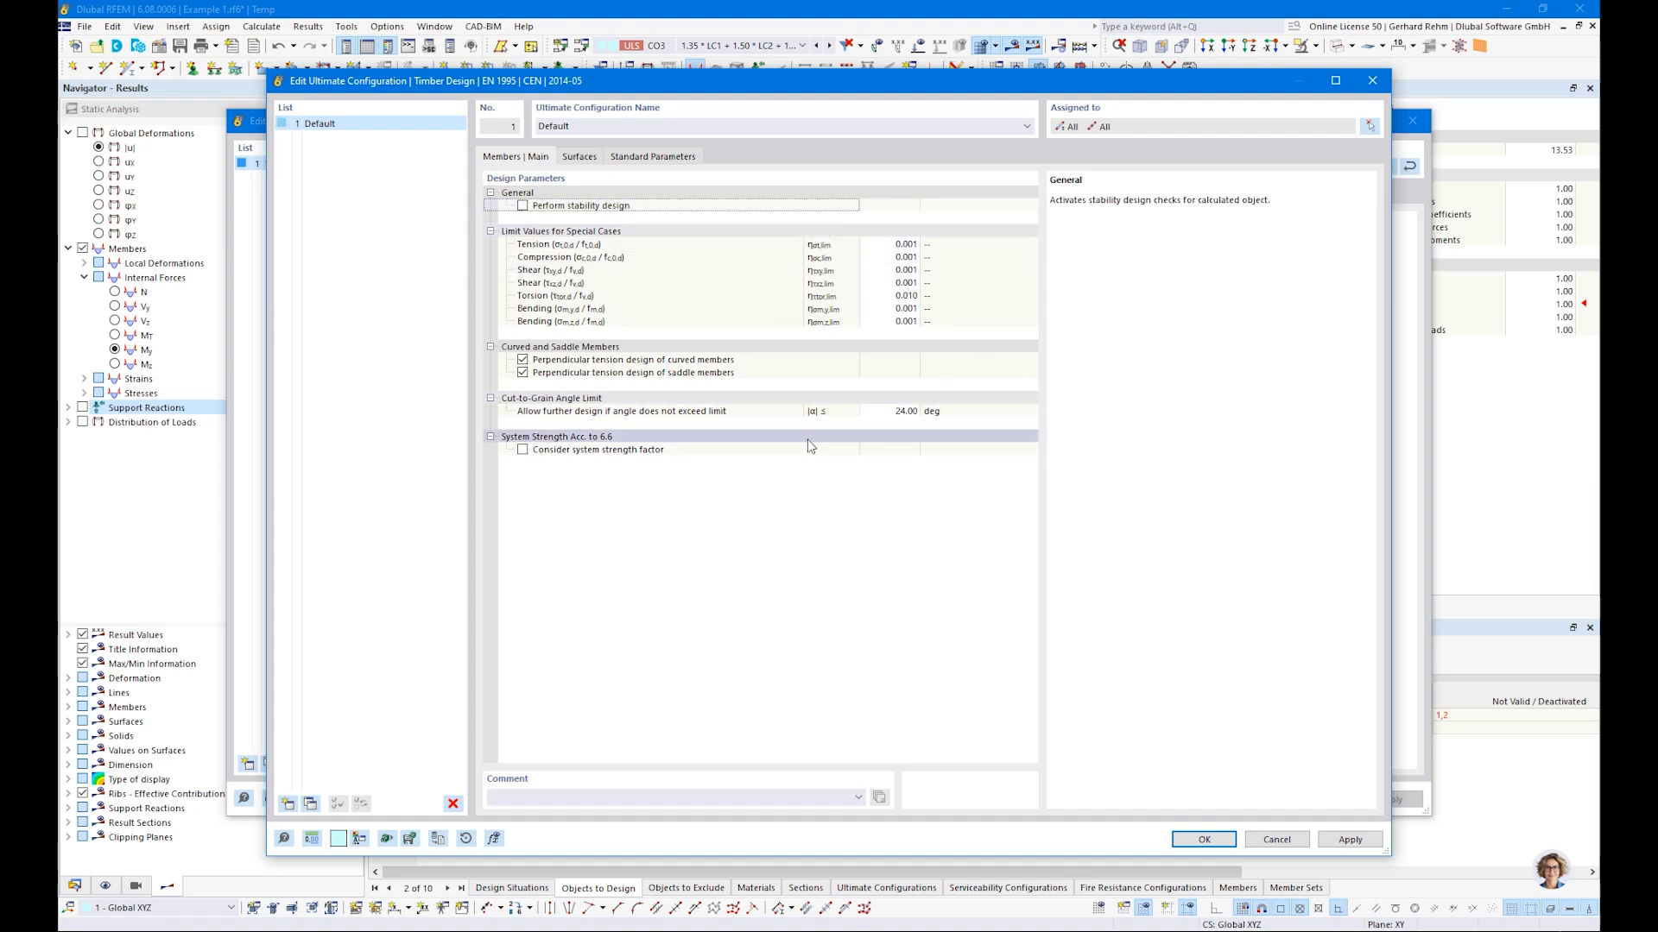
left_click(579, 158)
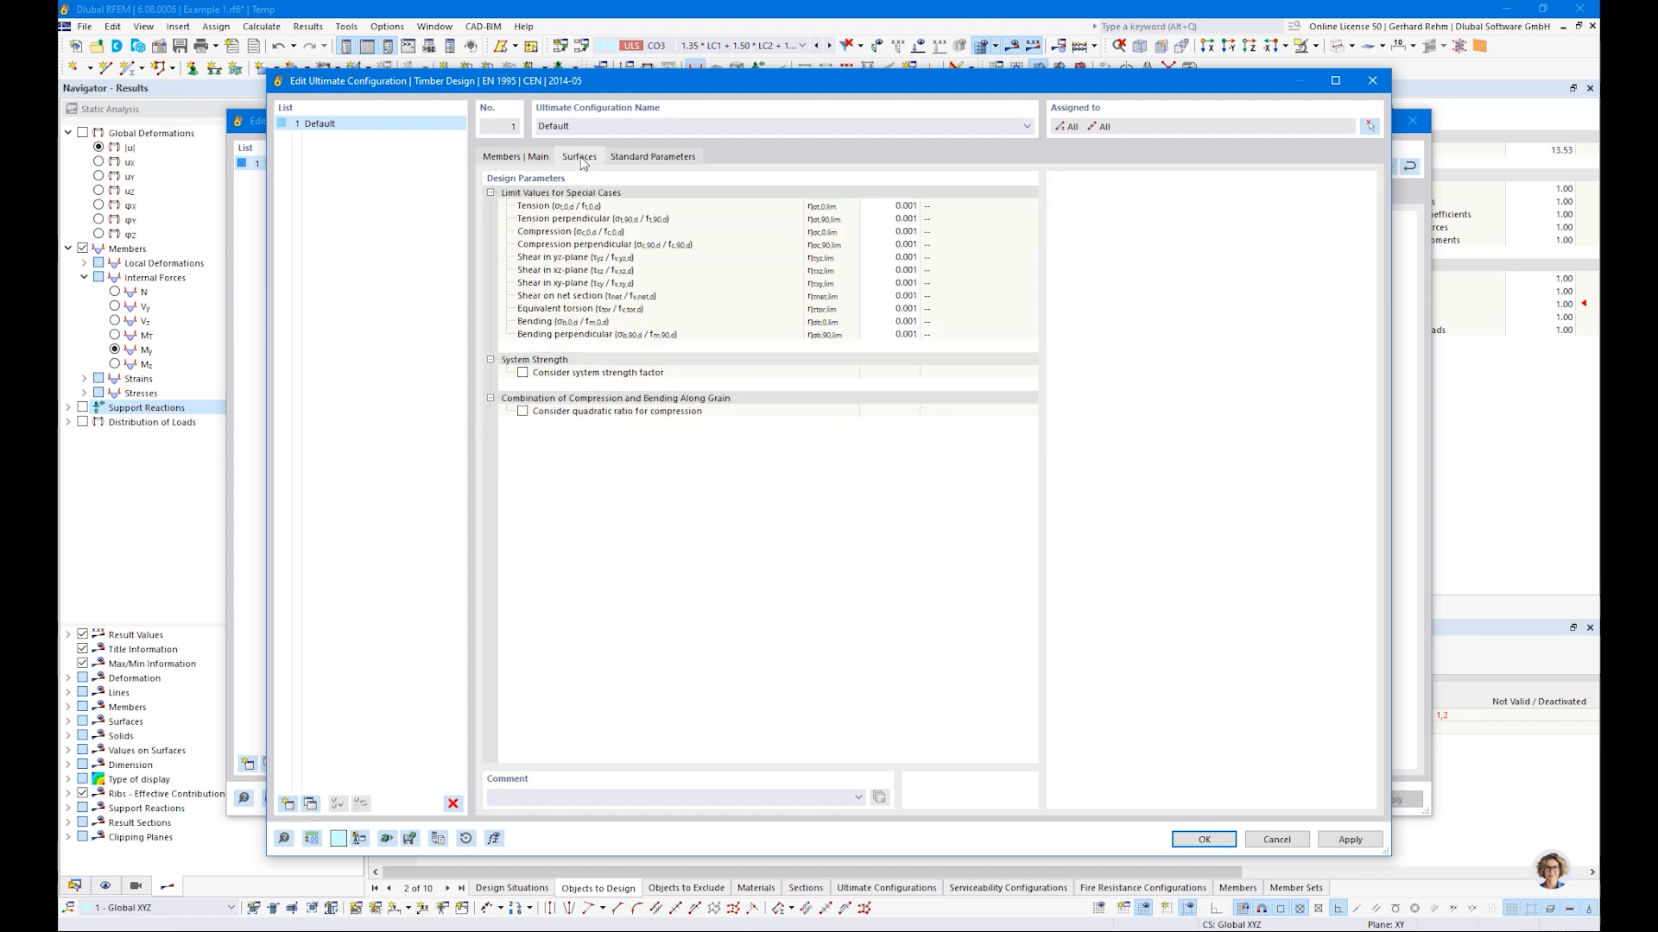
left_click(645, 160)
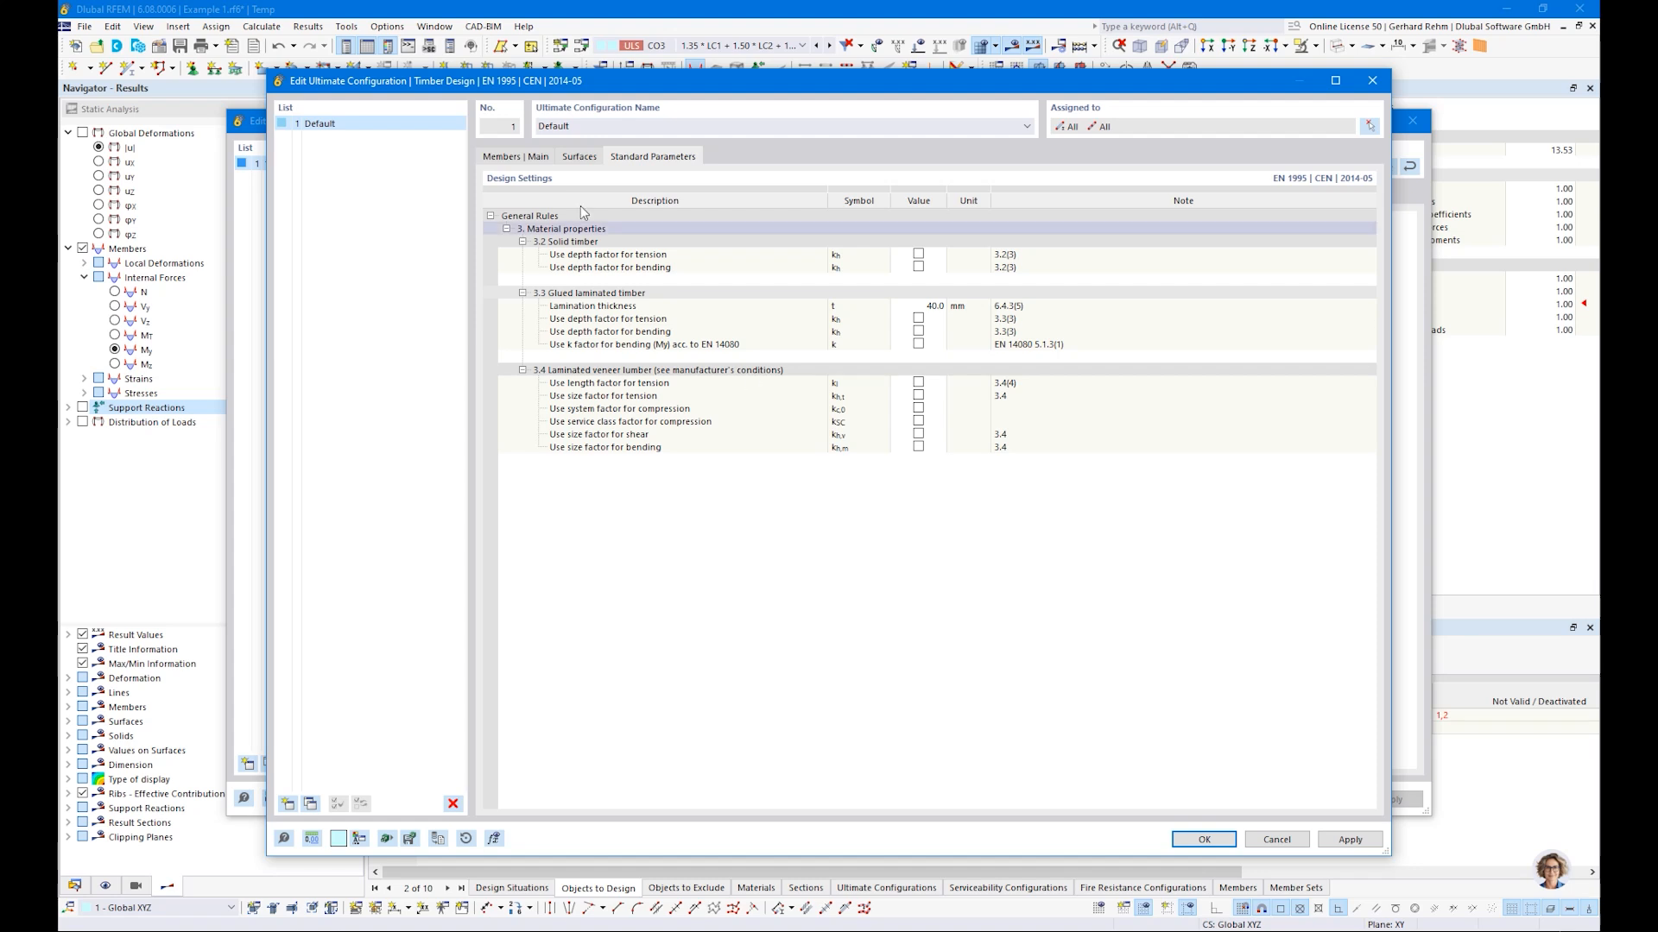
left_click(501, 158)
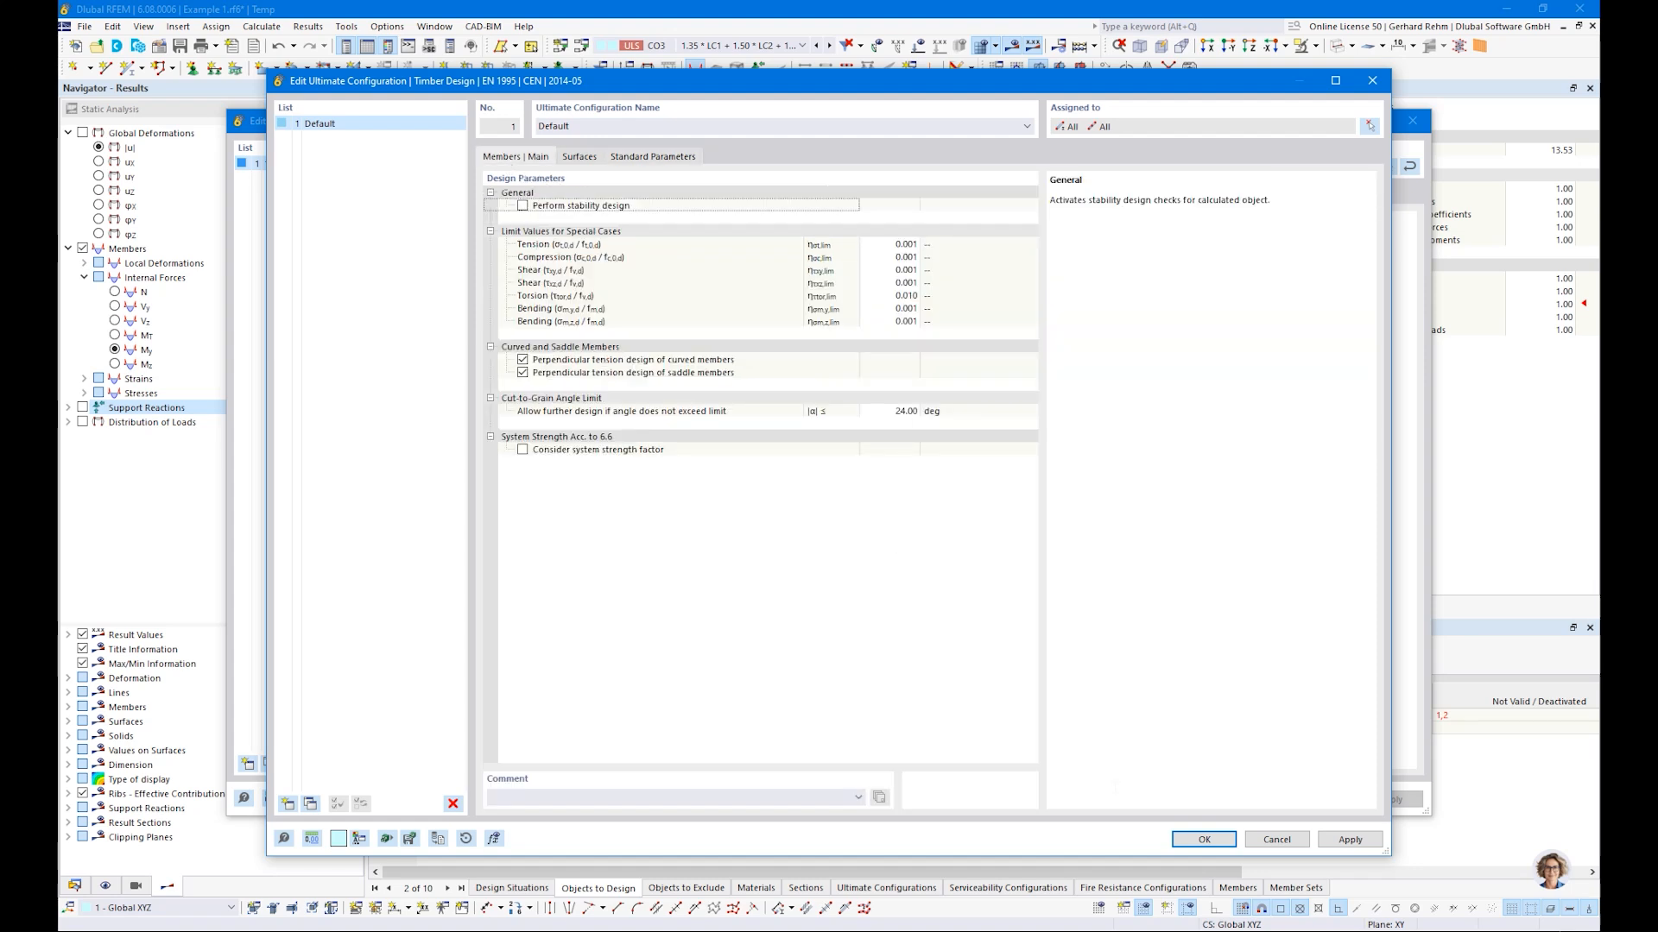
left_click(1203, 840)
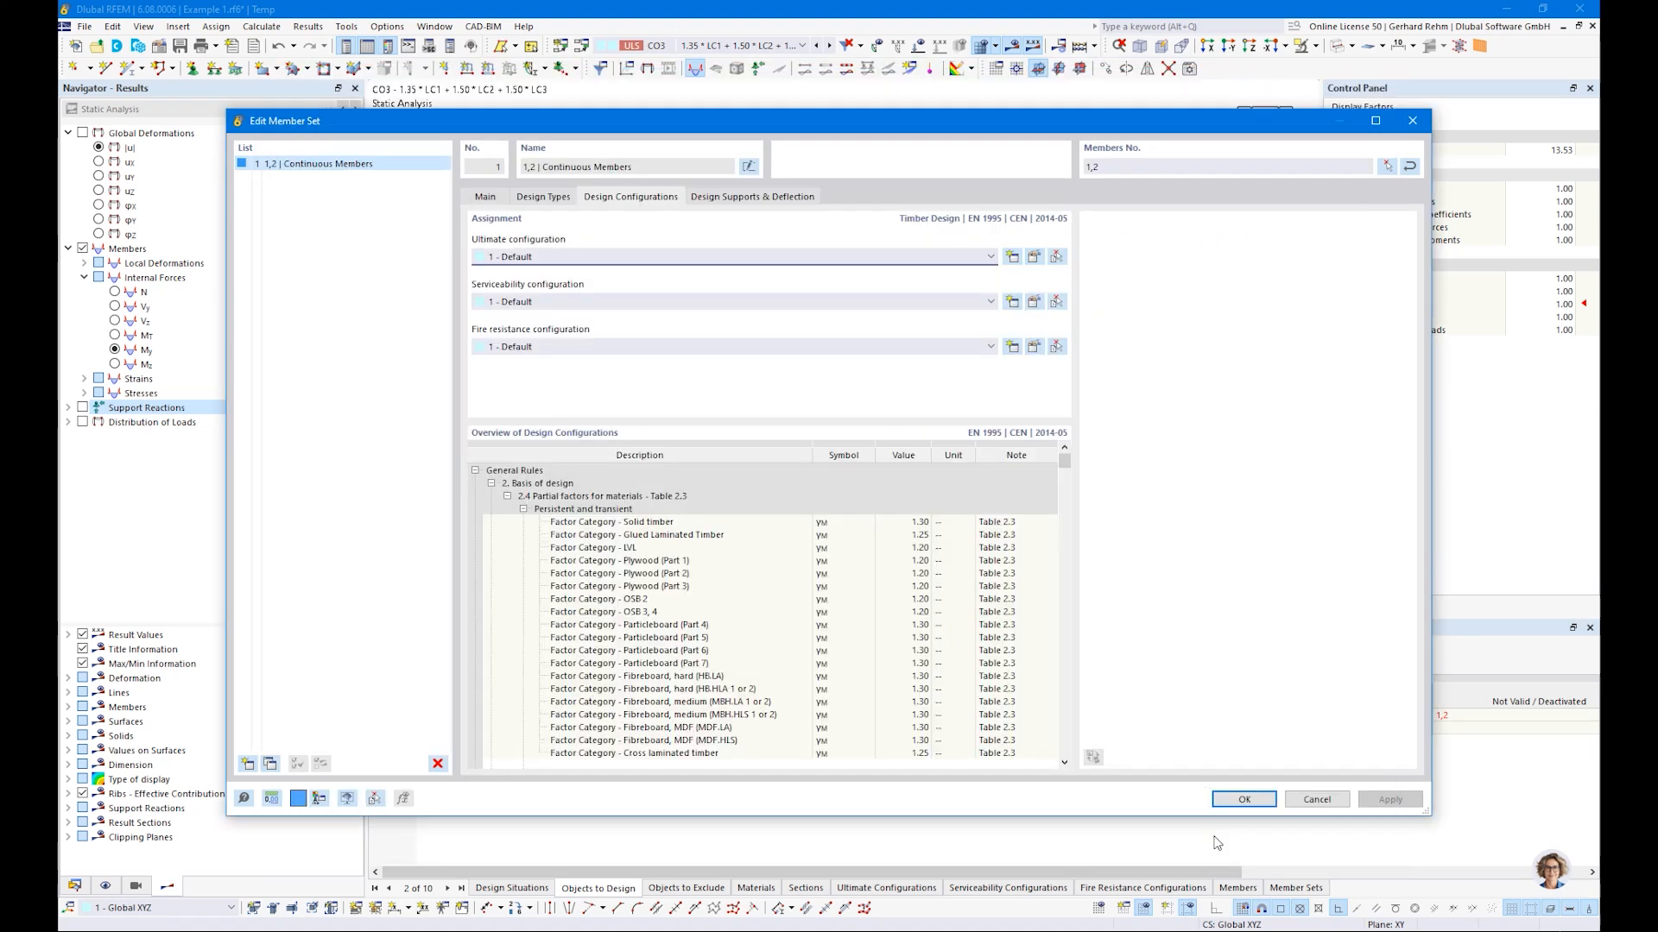
Examine the default serviceability configuration's deflection limits and the member set's design supports and deflection segments
left_click(1035, 301)
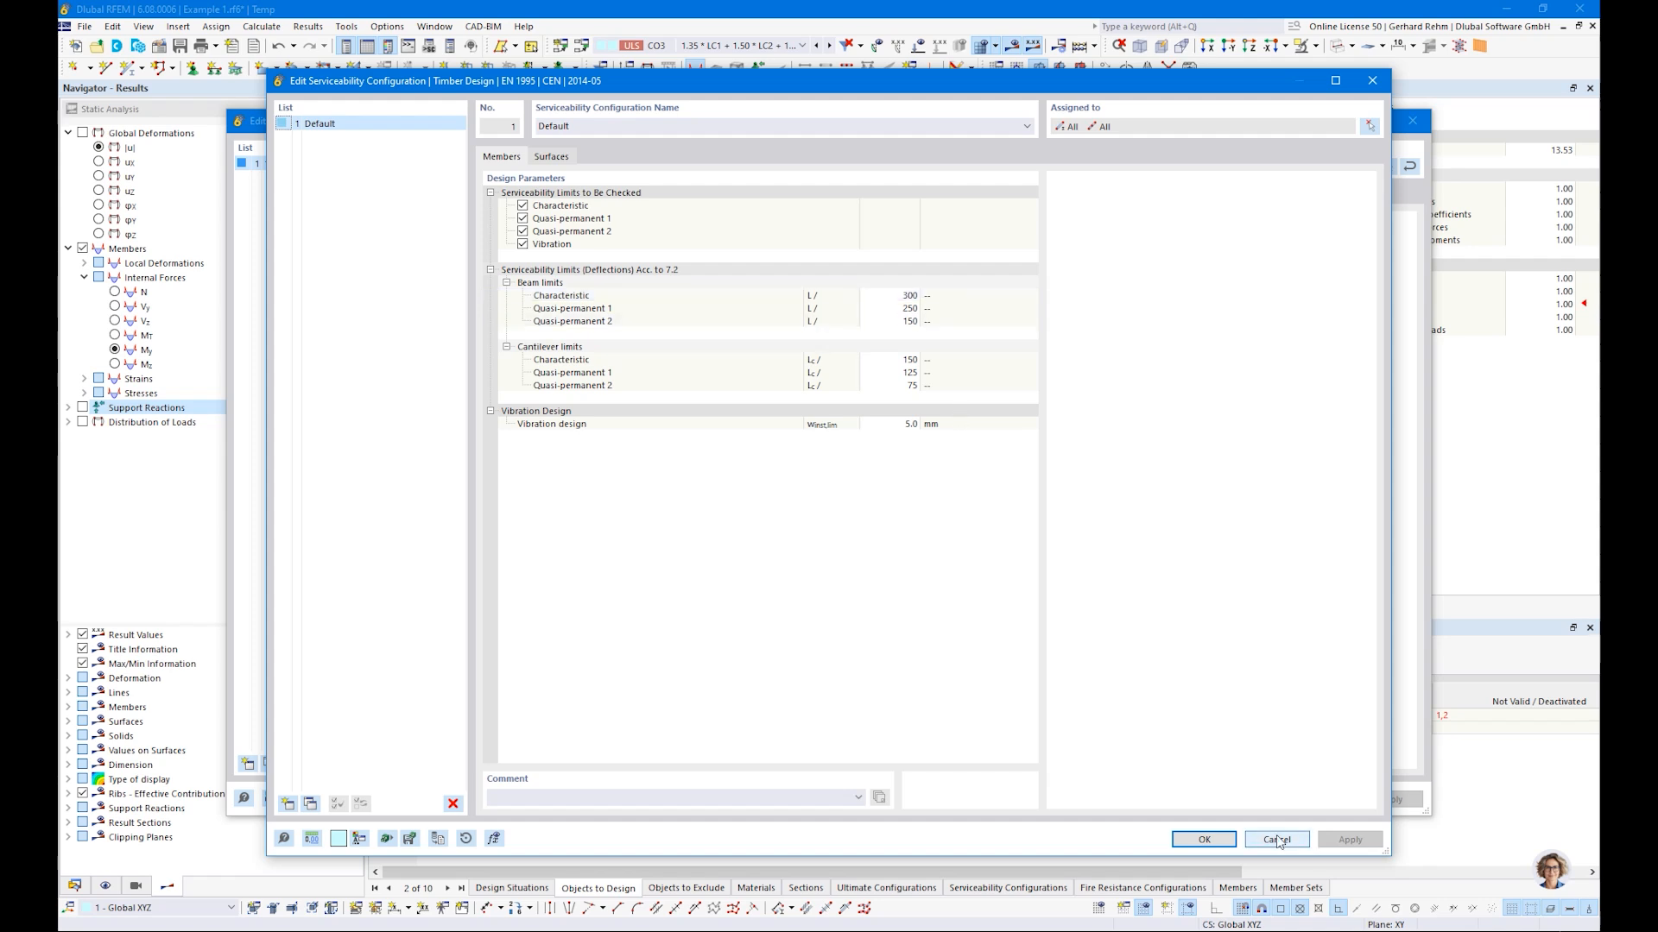
left_click(1204, 839)
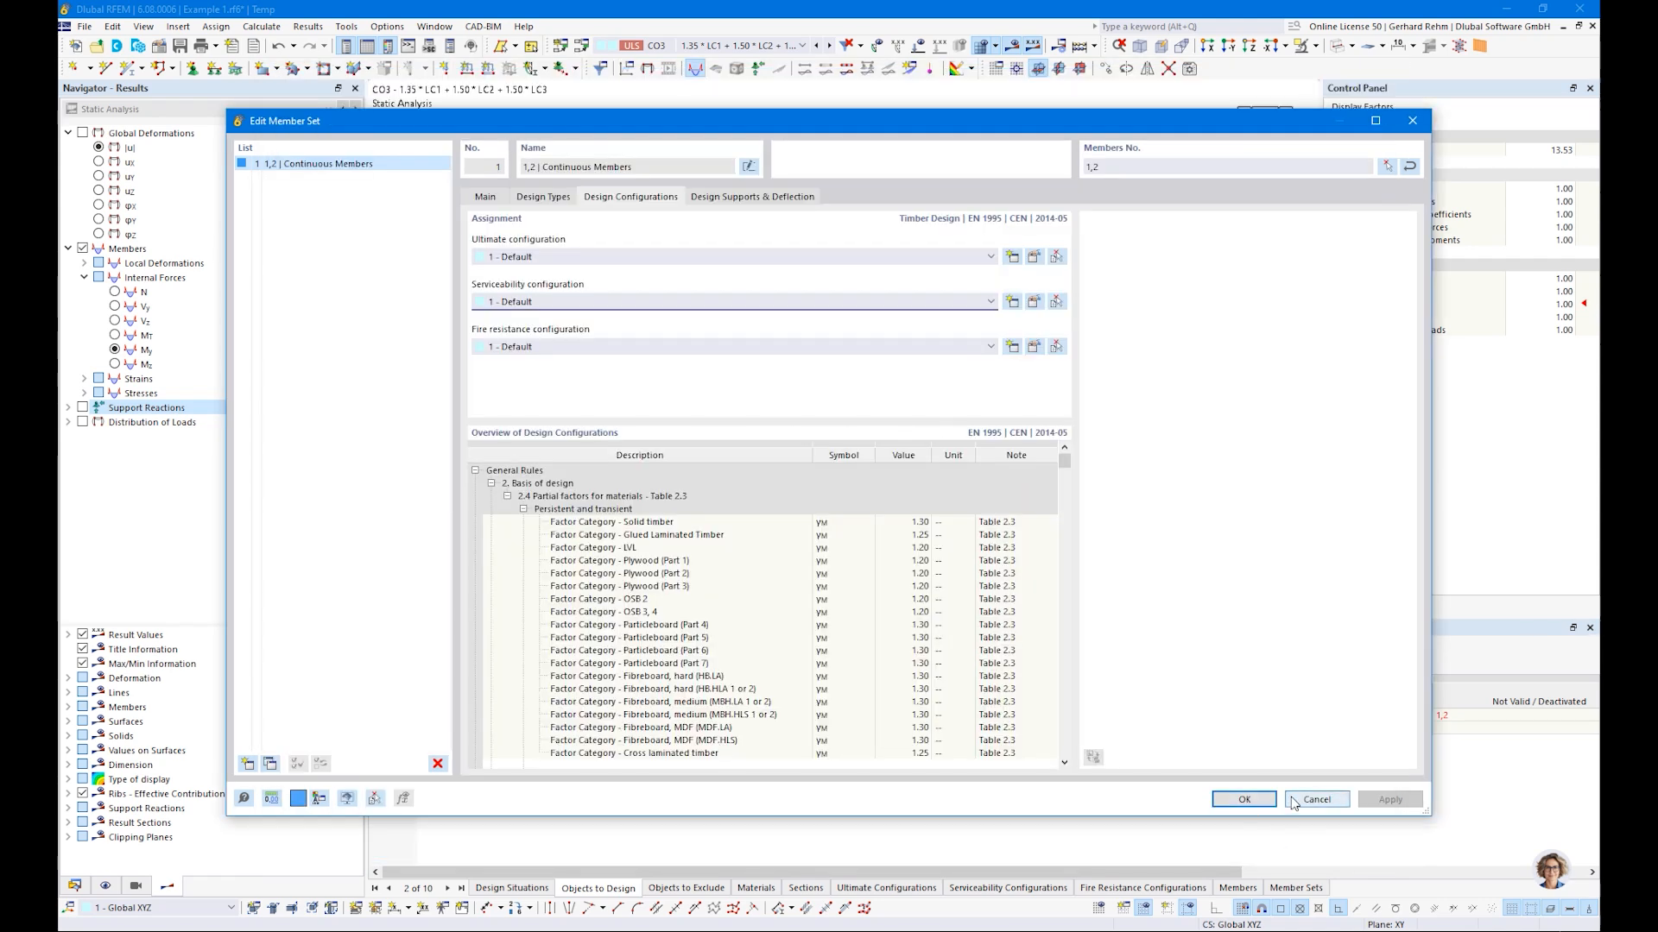
left_click(721, 197)
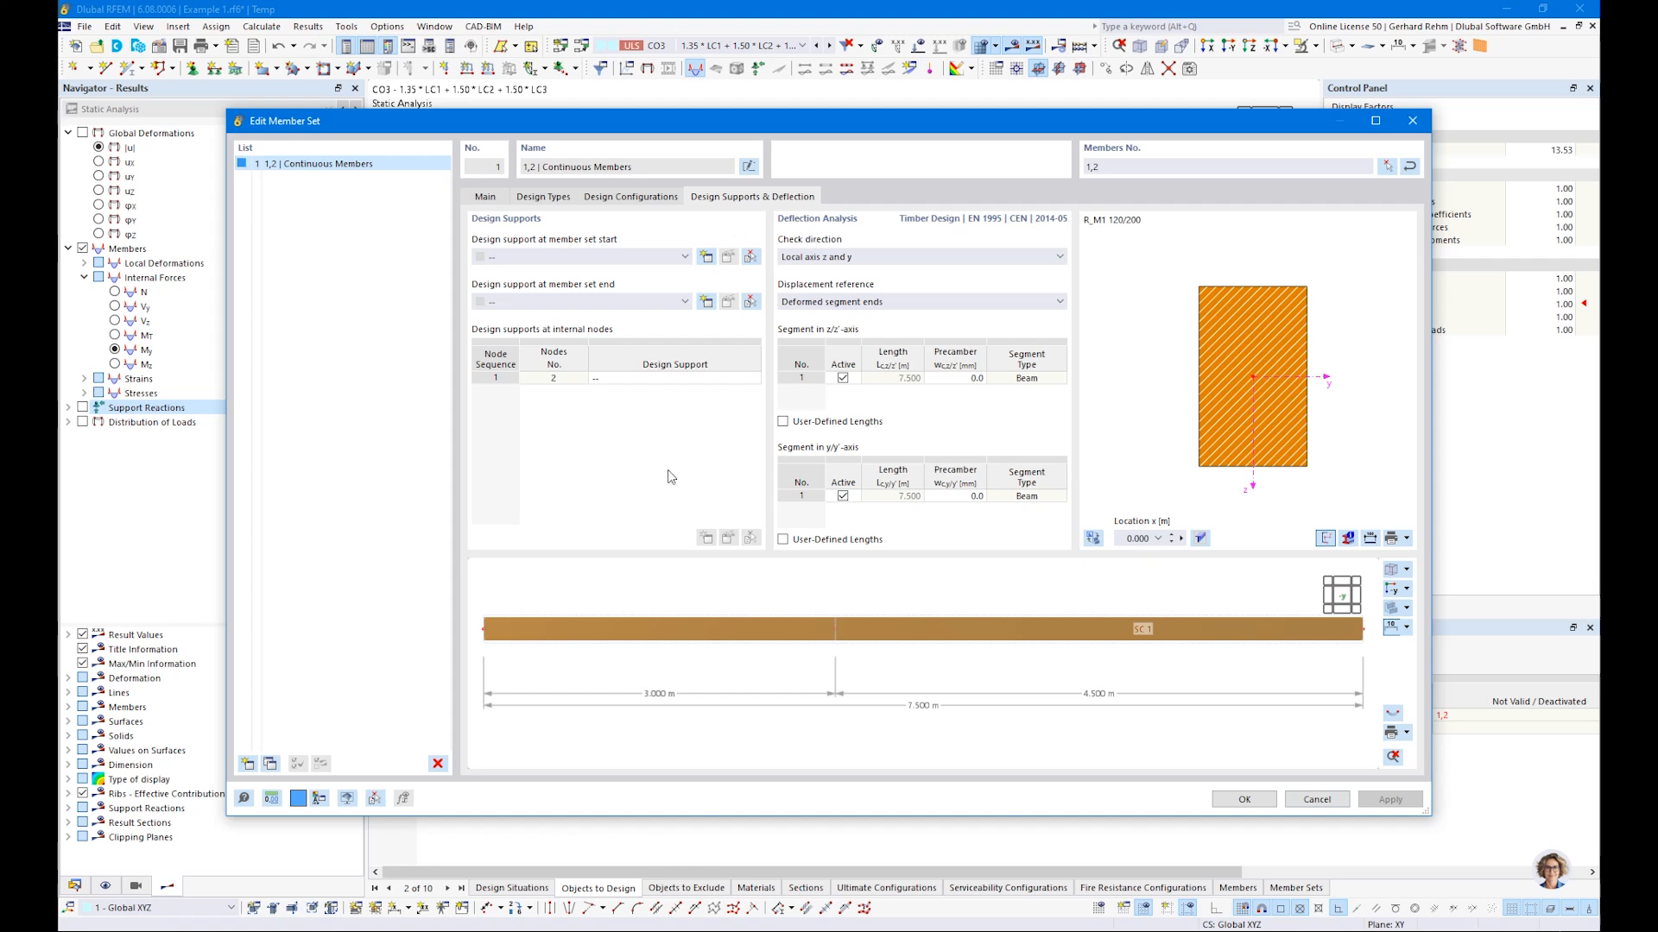
left_click_drag(595, 125, 764, 532)
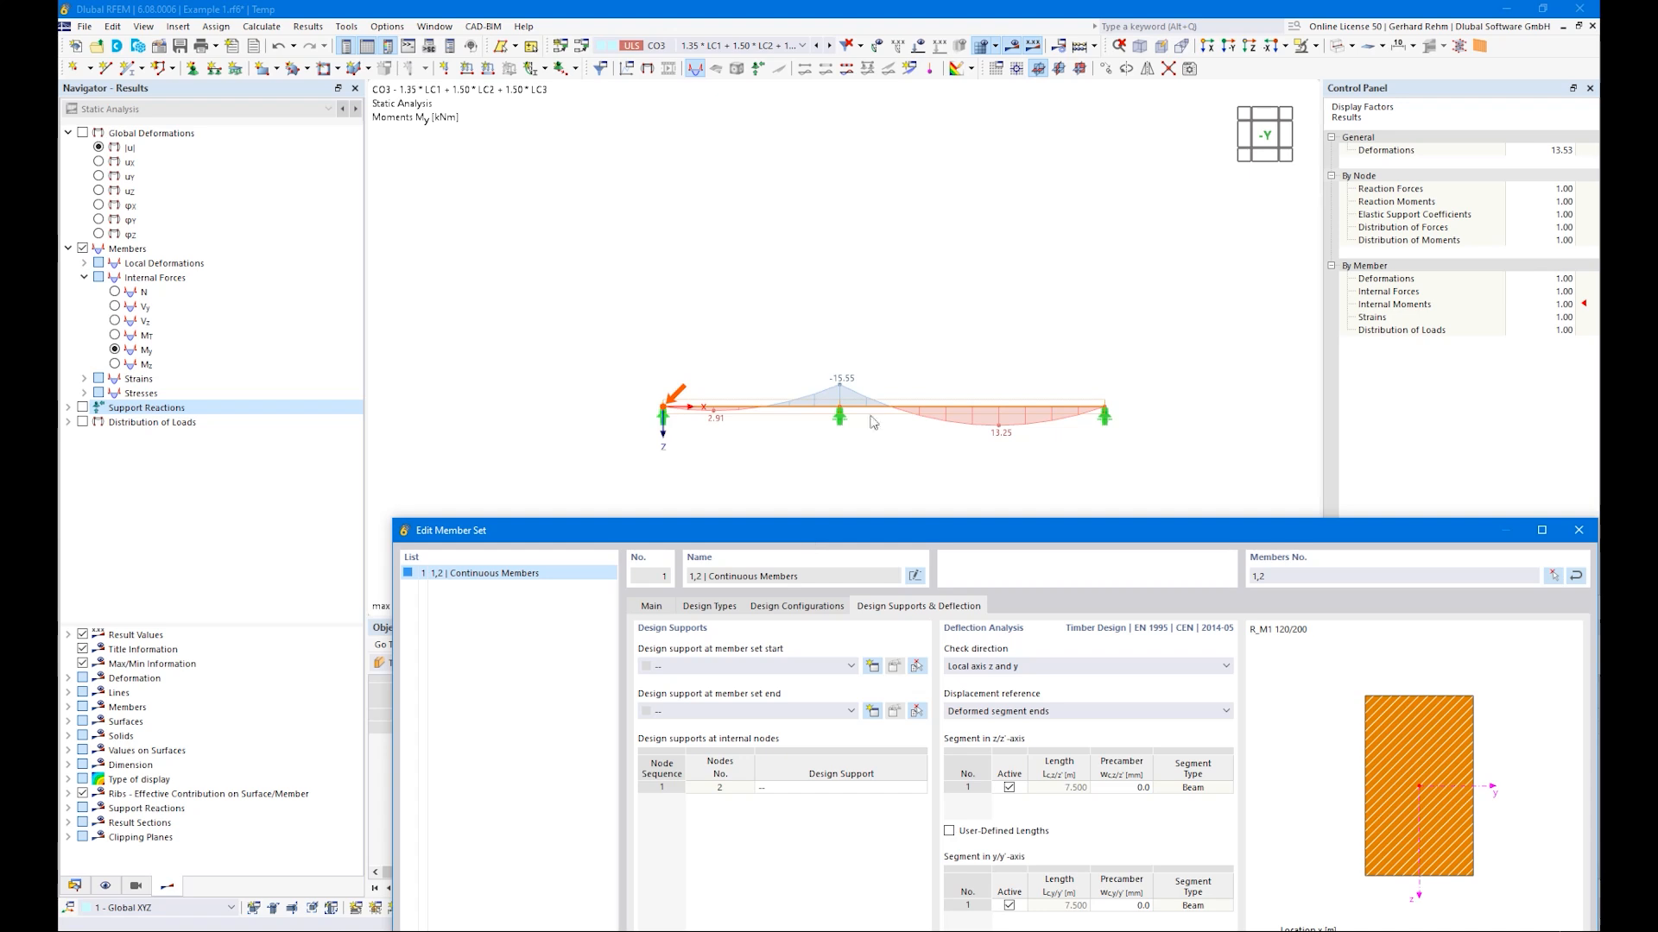
left_click_drag(933, 541, 748, 116)
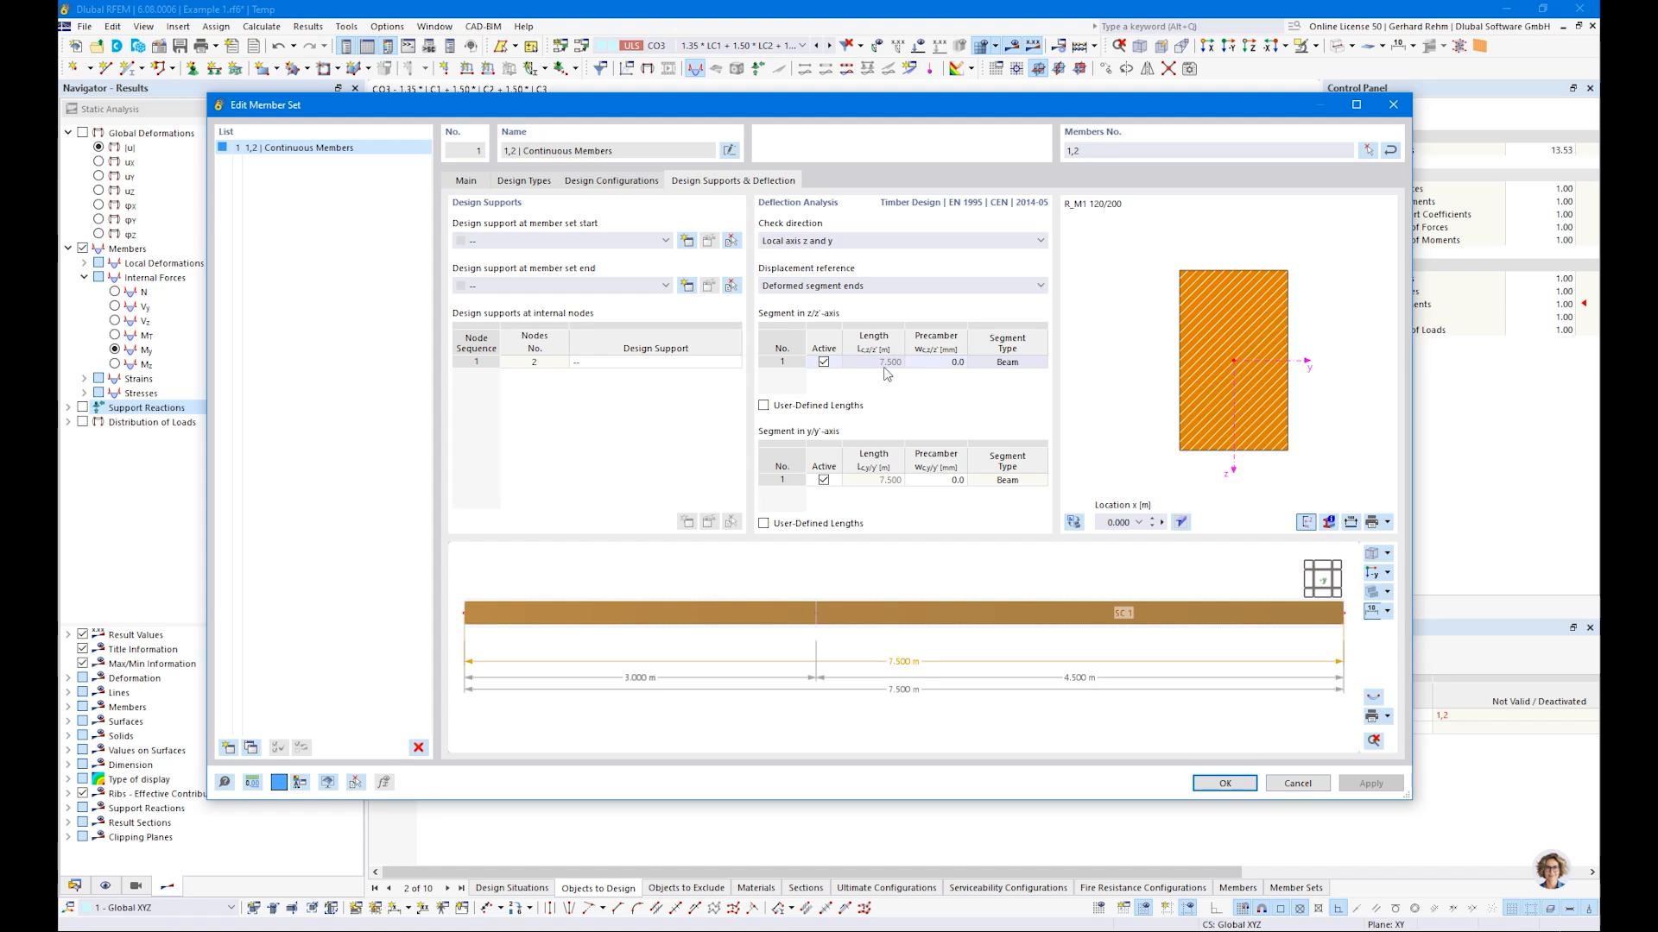
scroll(639, 628, "down", 3)
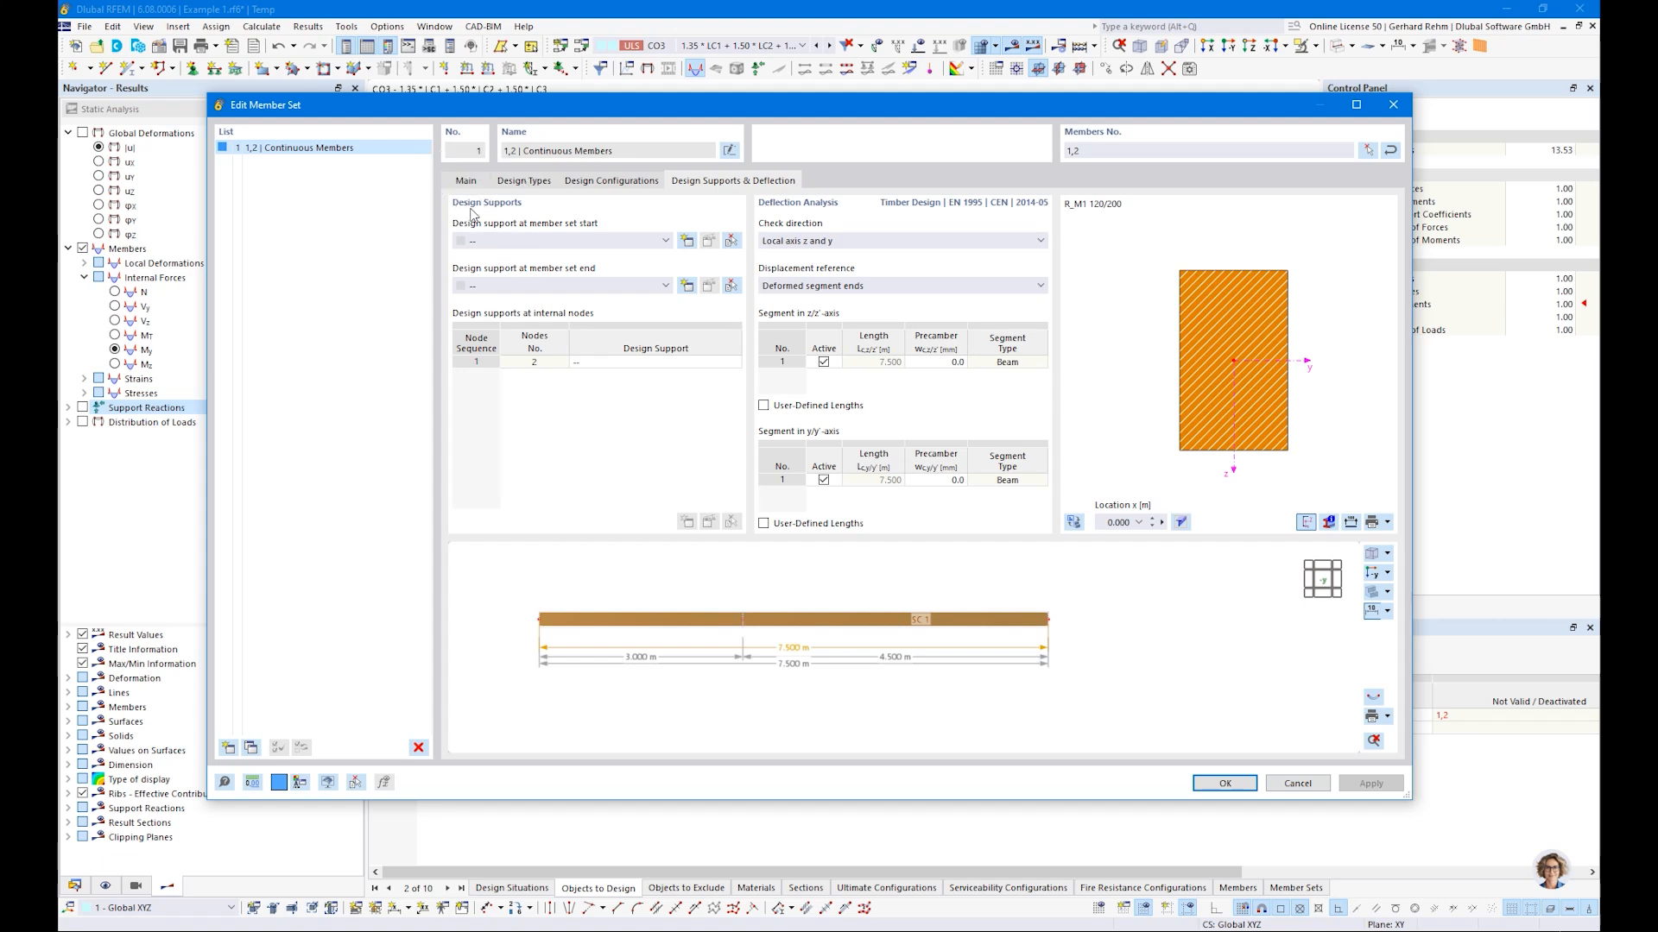
left_click(691, 245)
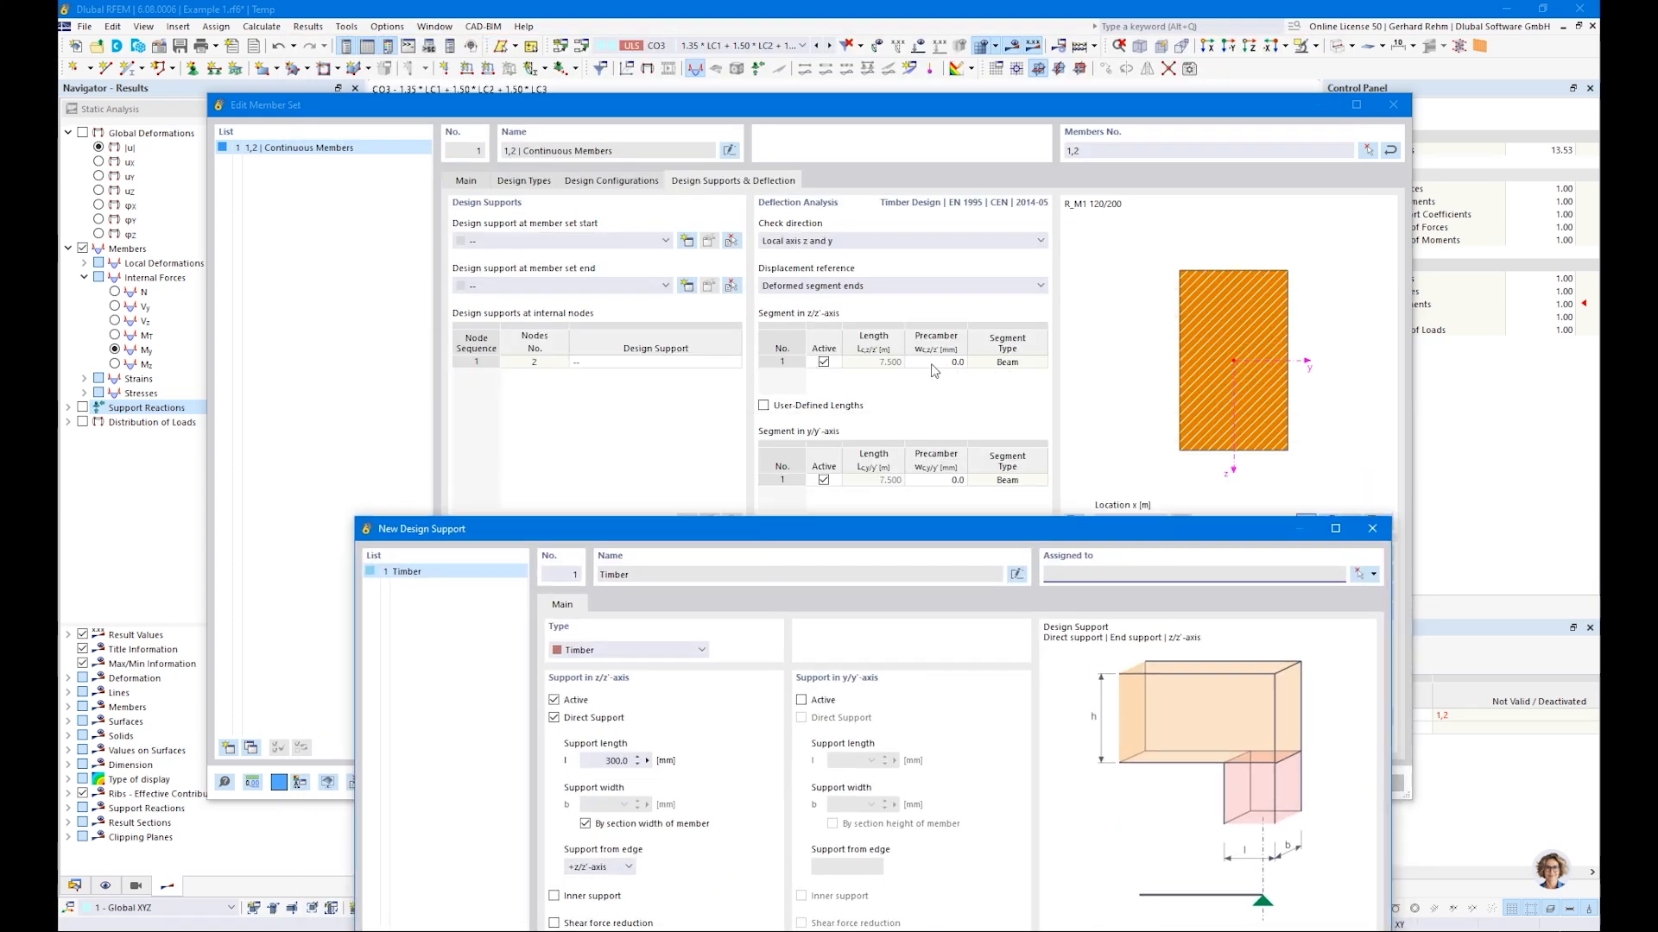
left_click_drag(736, 544, 672, 83)
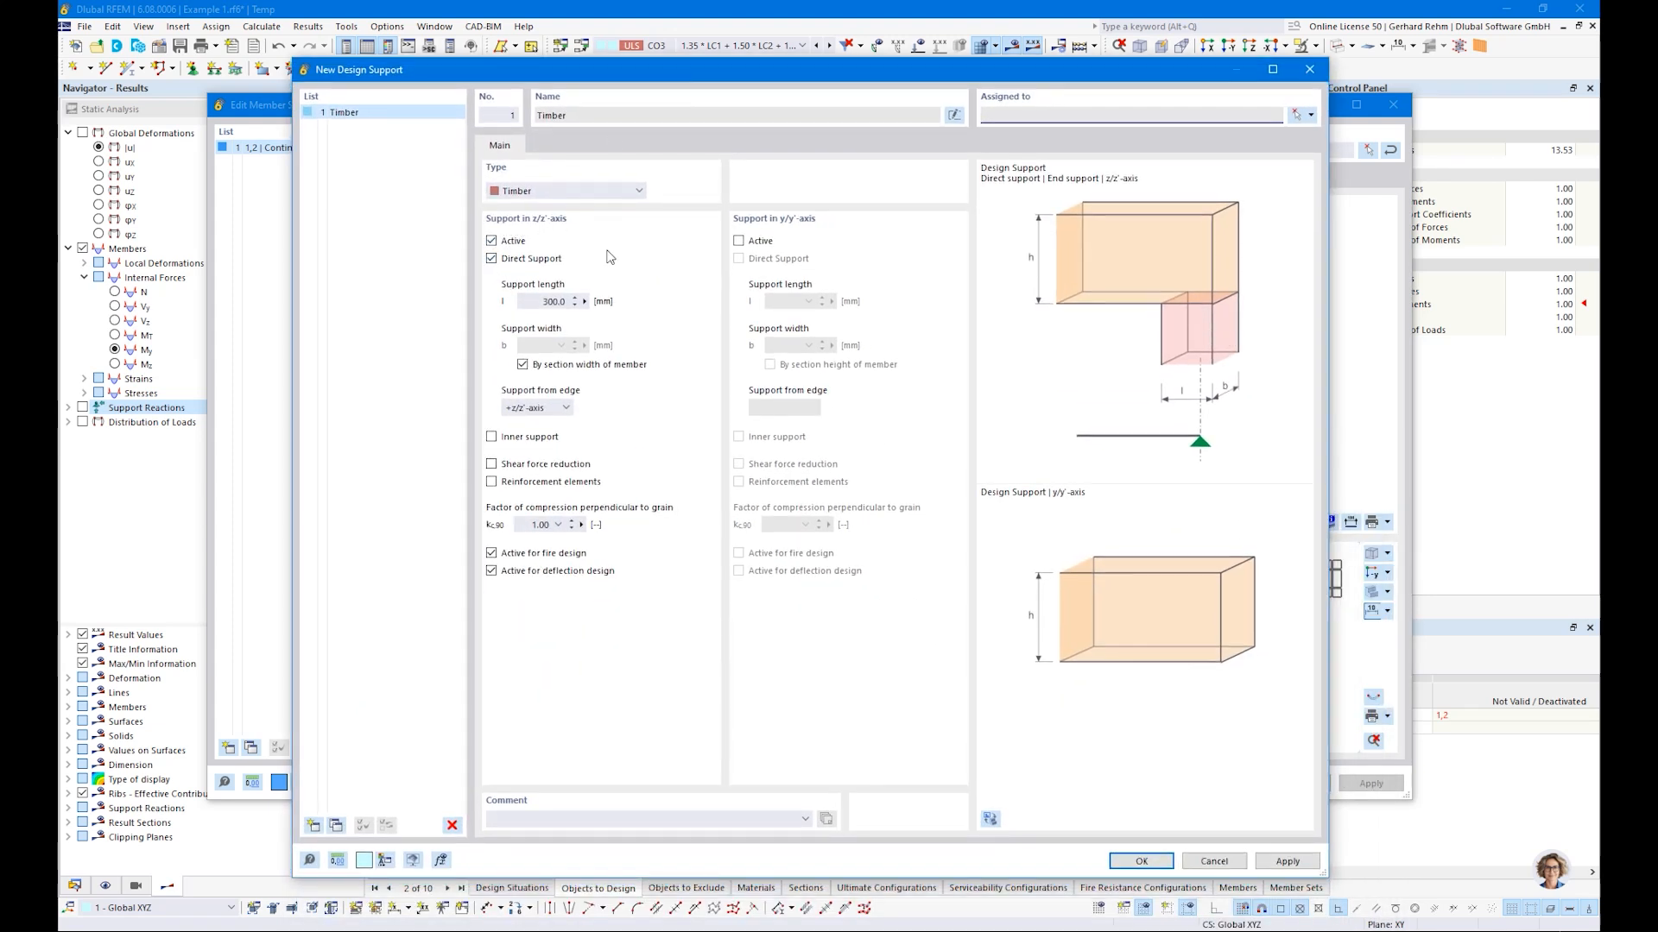
left_click(1215, 862)
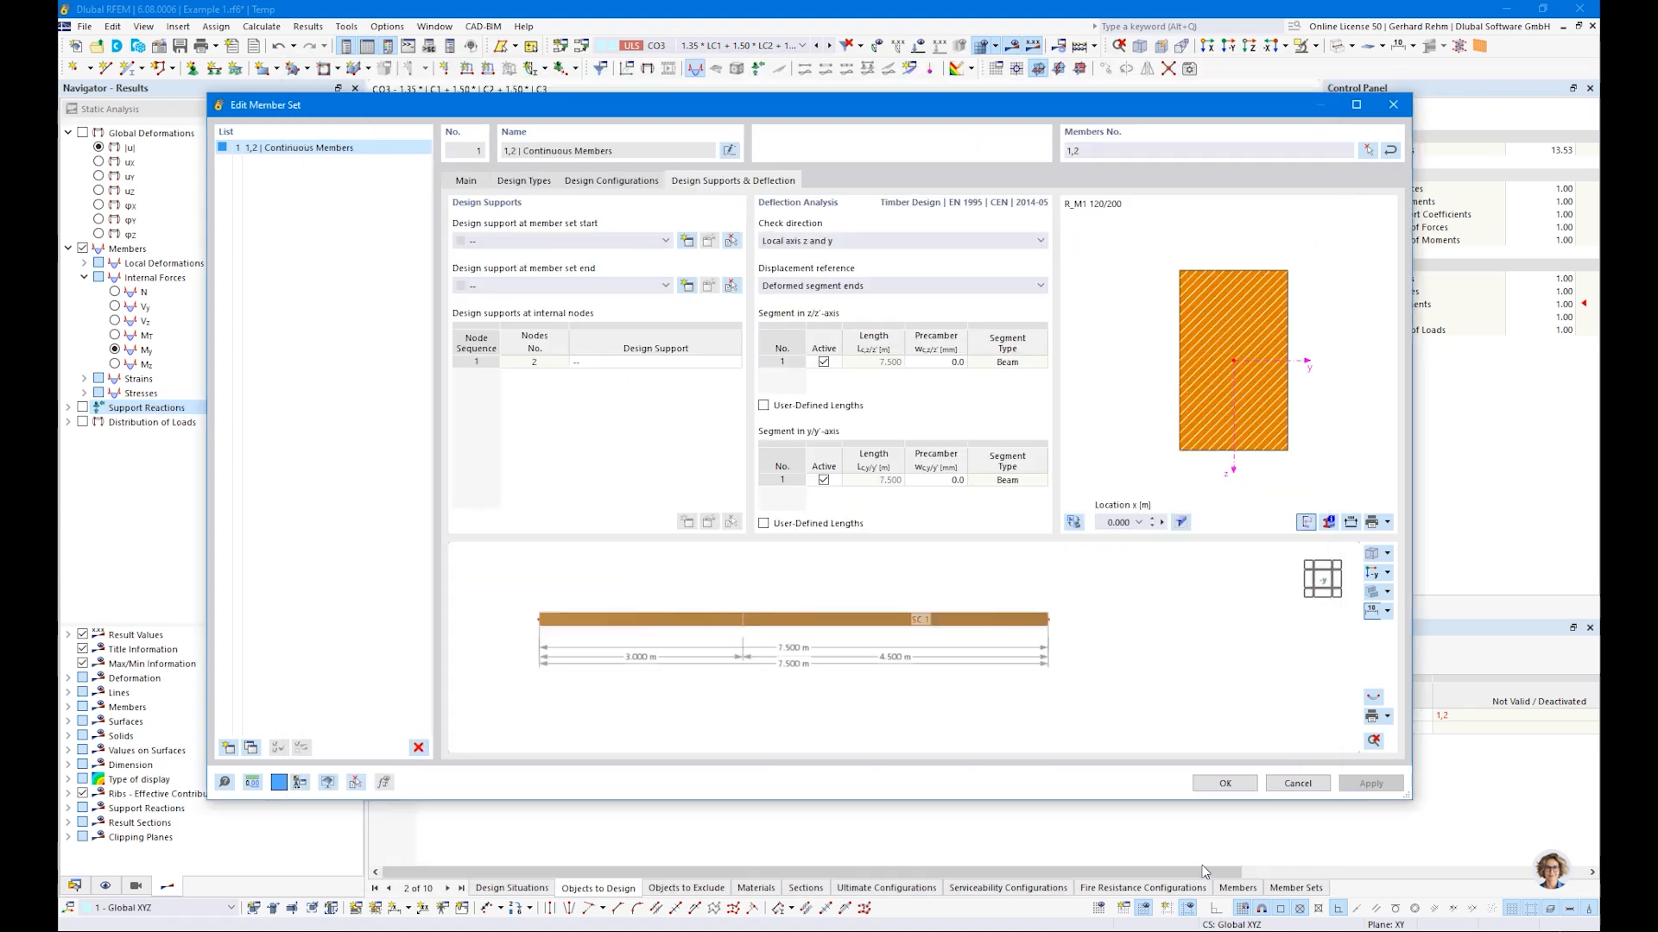
Accept the member set settings, display the members' local axis systems and check their orientation in 3D before returning to the front view
left_click(1225, 783)
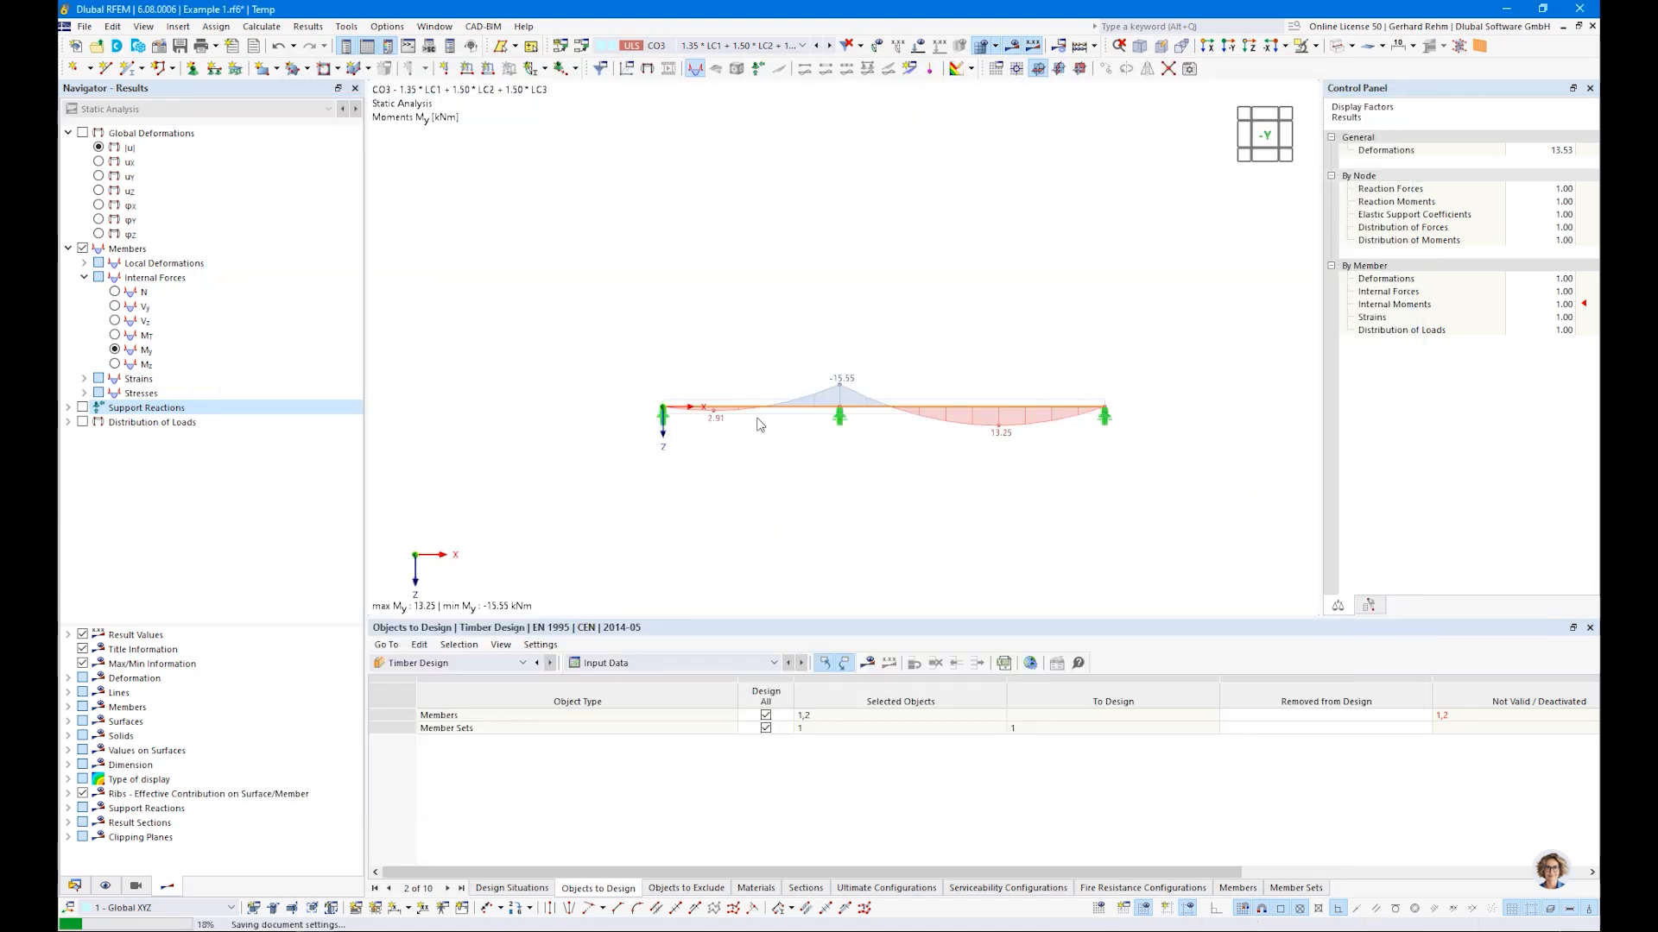
scroll(764, 417, "up", 2)
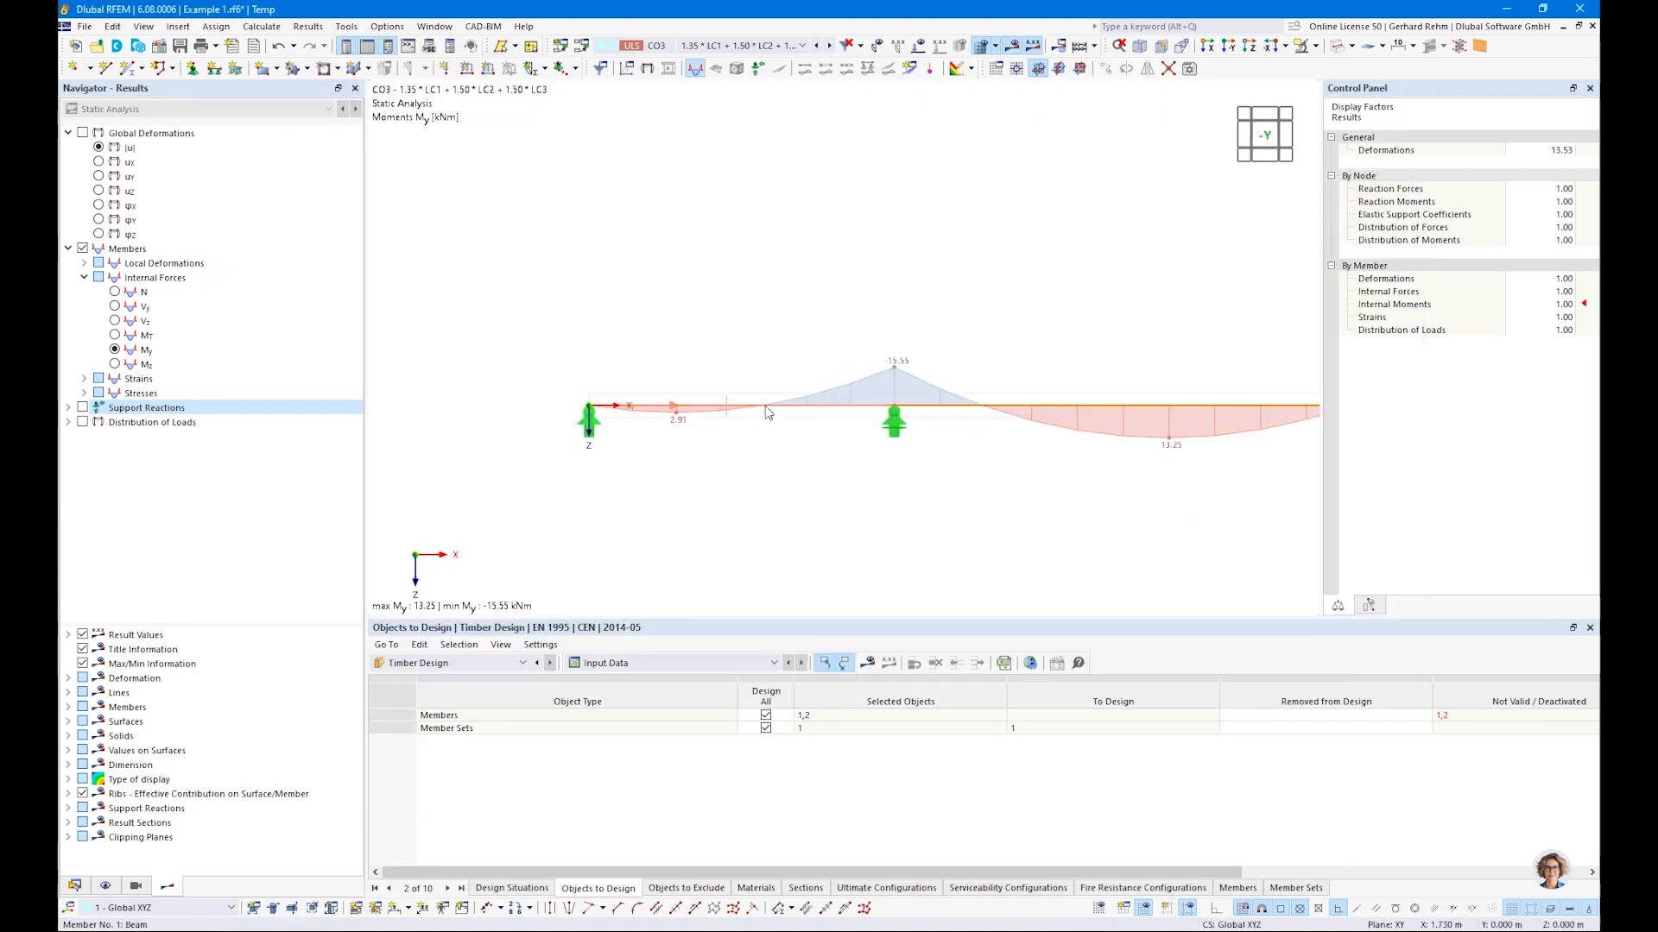
right_click(766, 413)
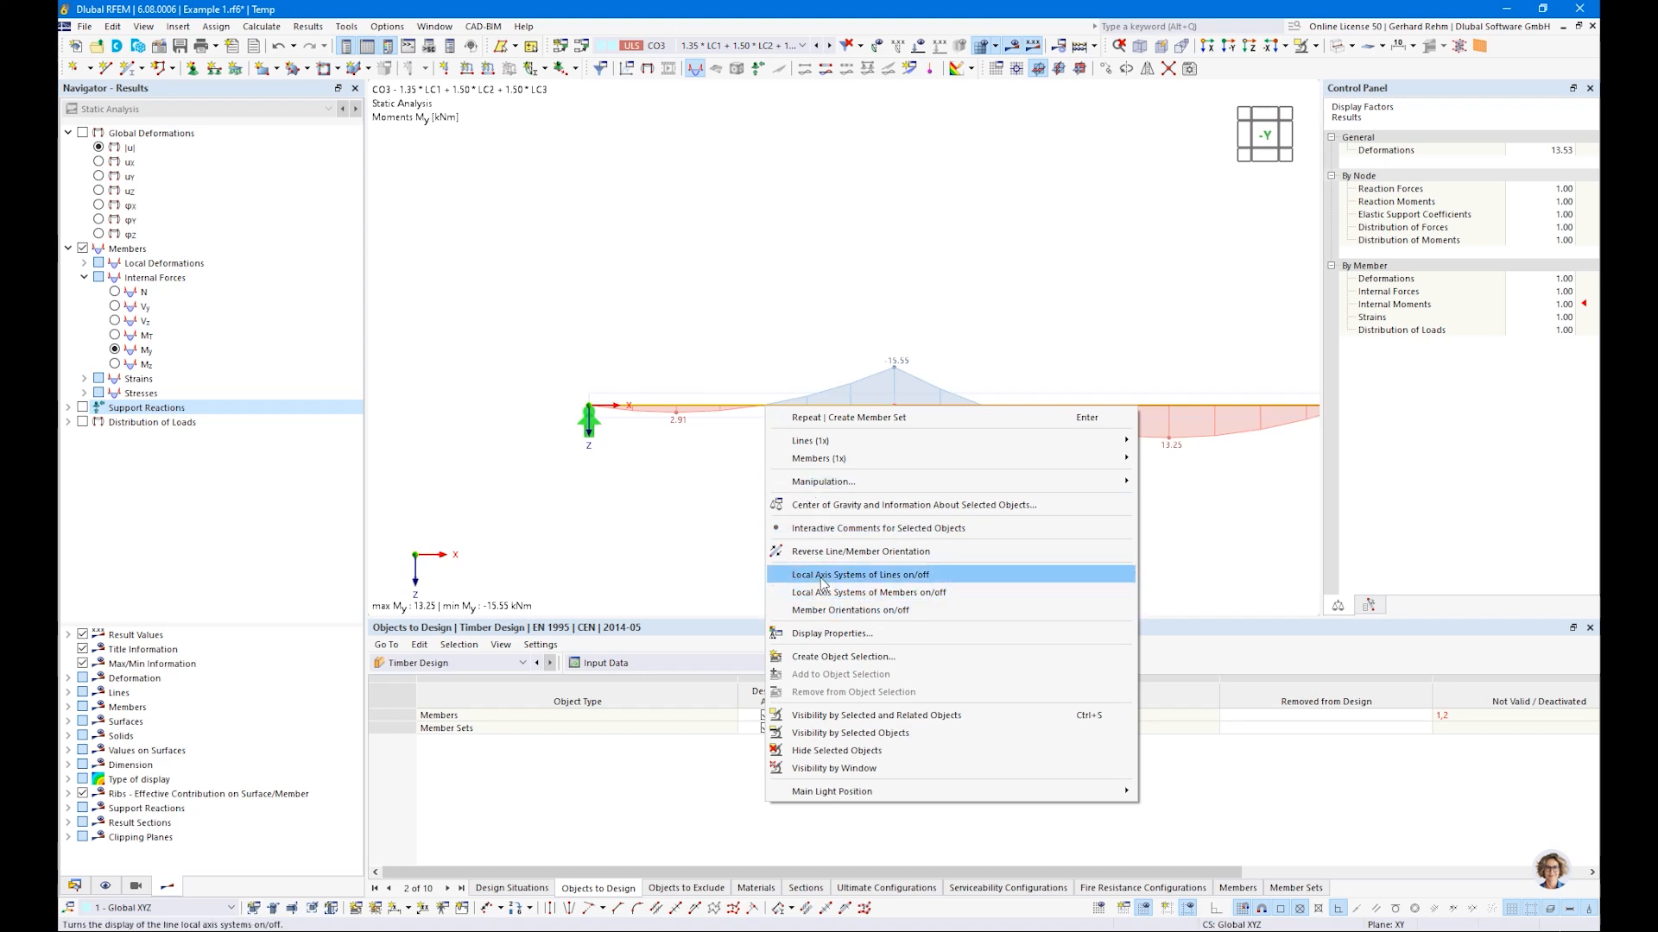
left_click(860, 596)
middle_click_drag(972, 432, 720, 390, "ctrl")
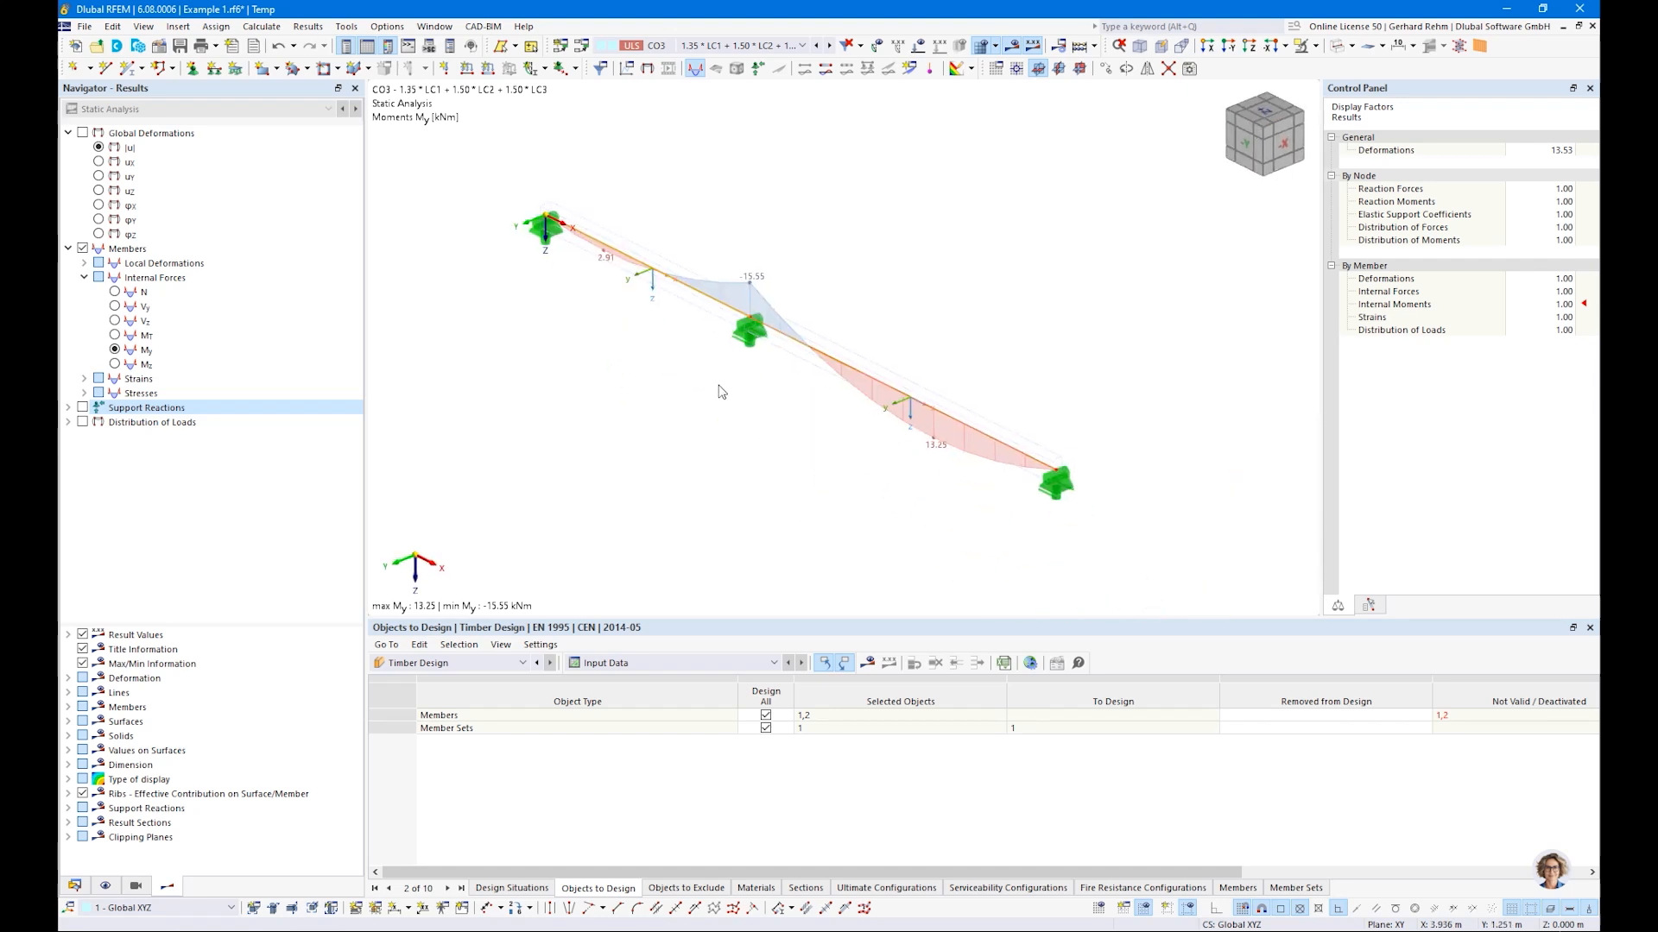
scroll(596, 298, "up", 3)
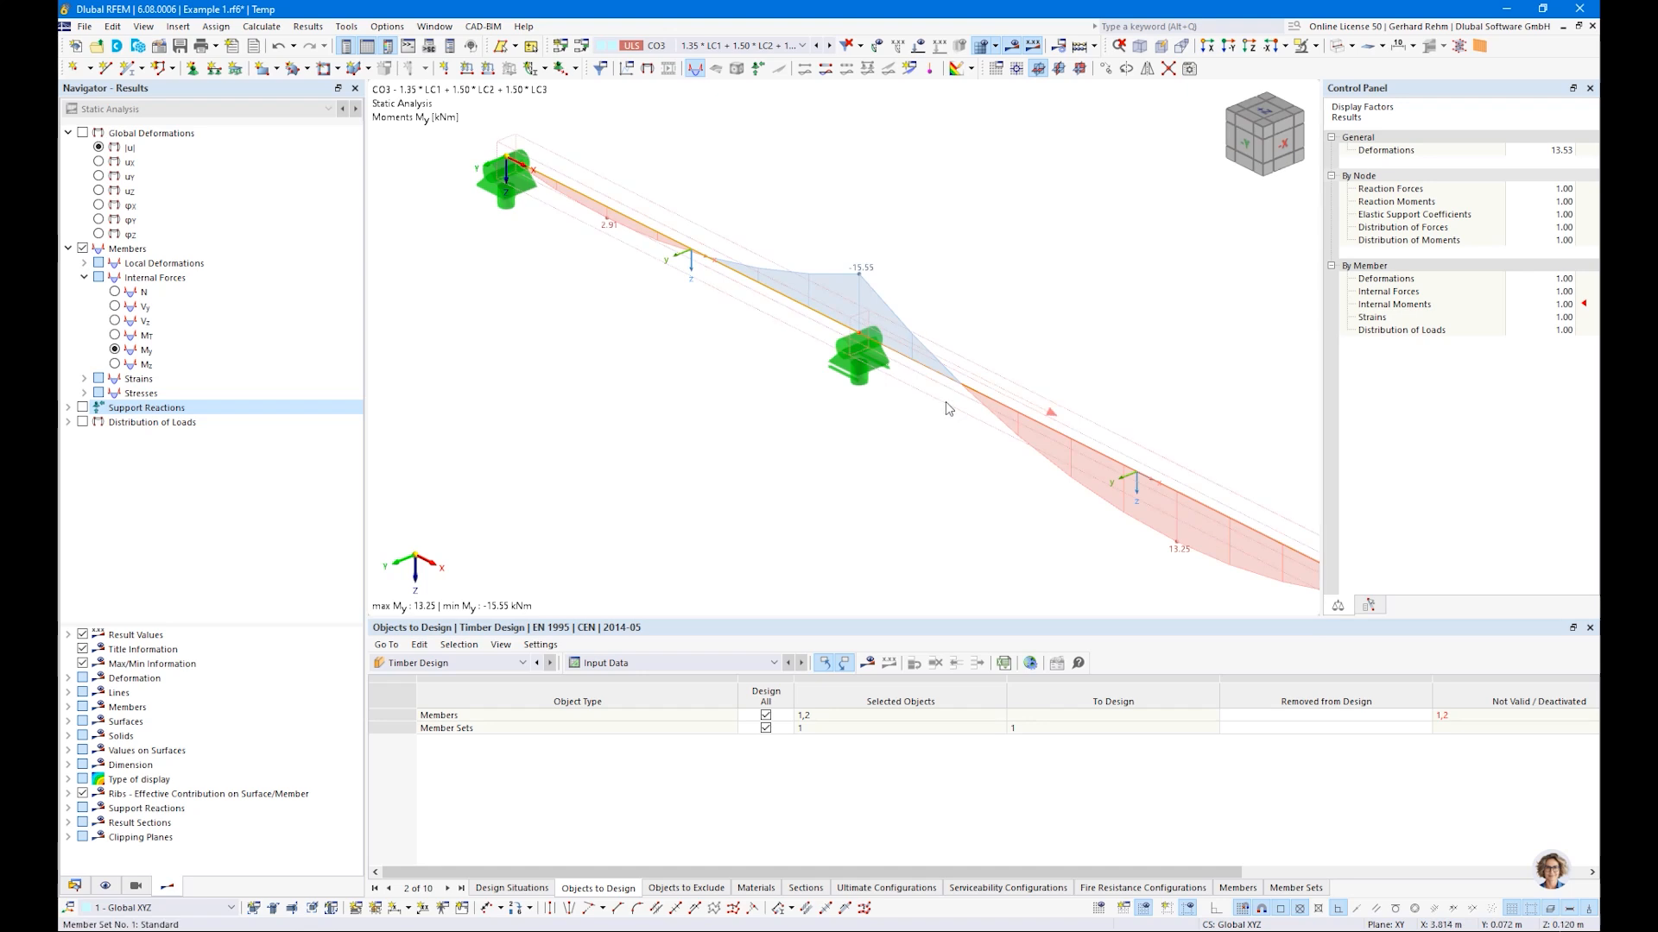
key("ctrl+2")
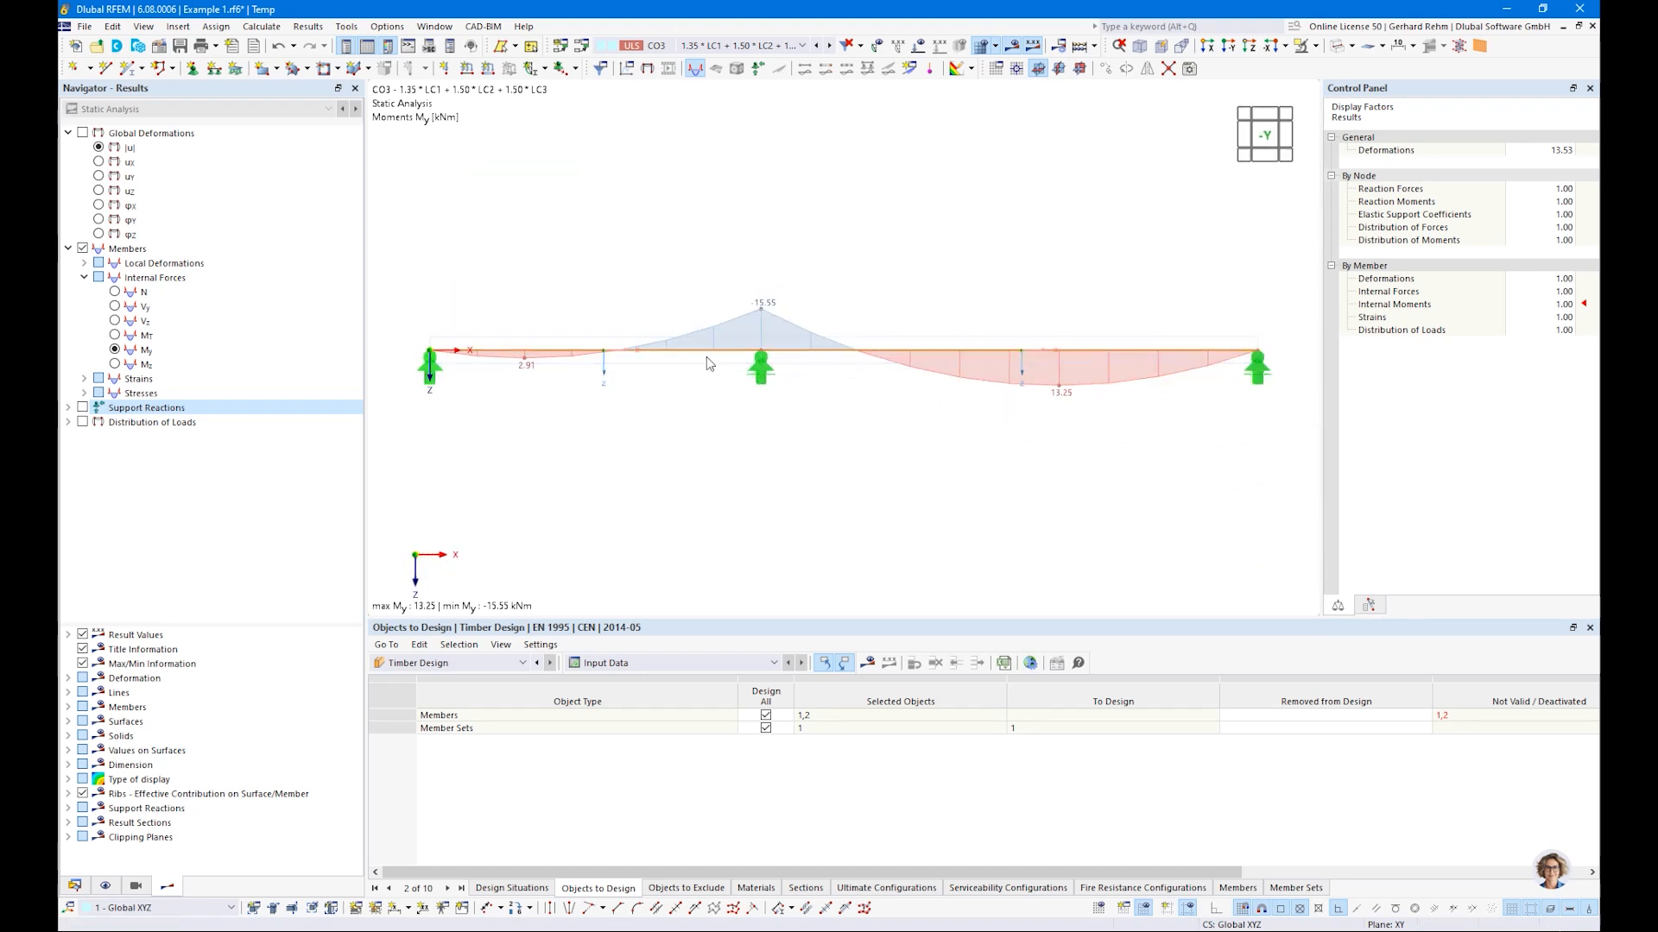
Create a timber design support at the member set start, 60 mm long in the z/z'-axis, with support from the +z/z'-axis edge
double_click(708, 363)
left_click(712, 182)
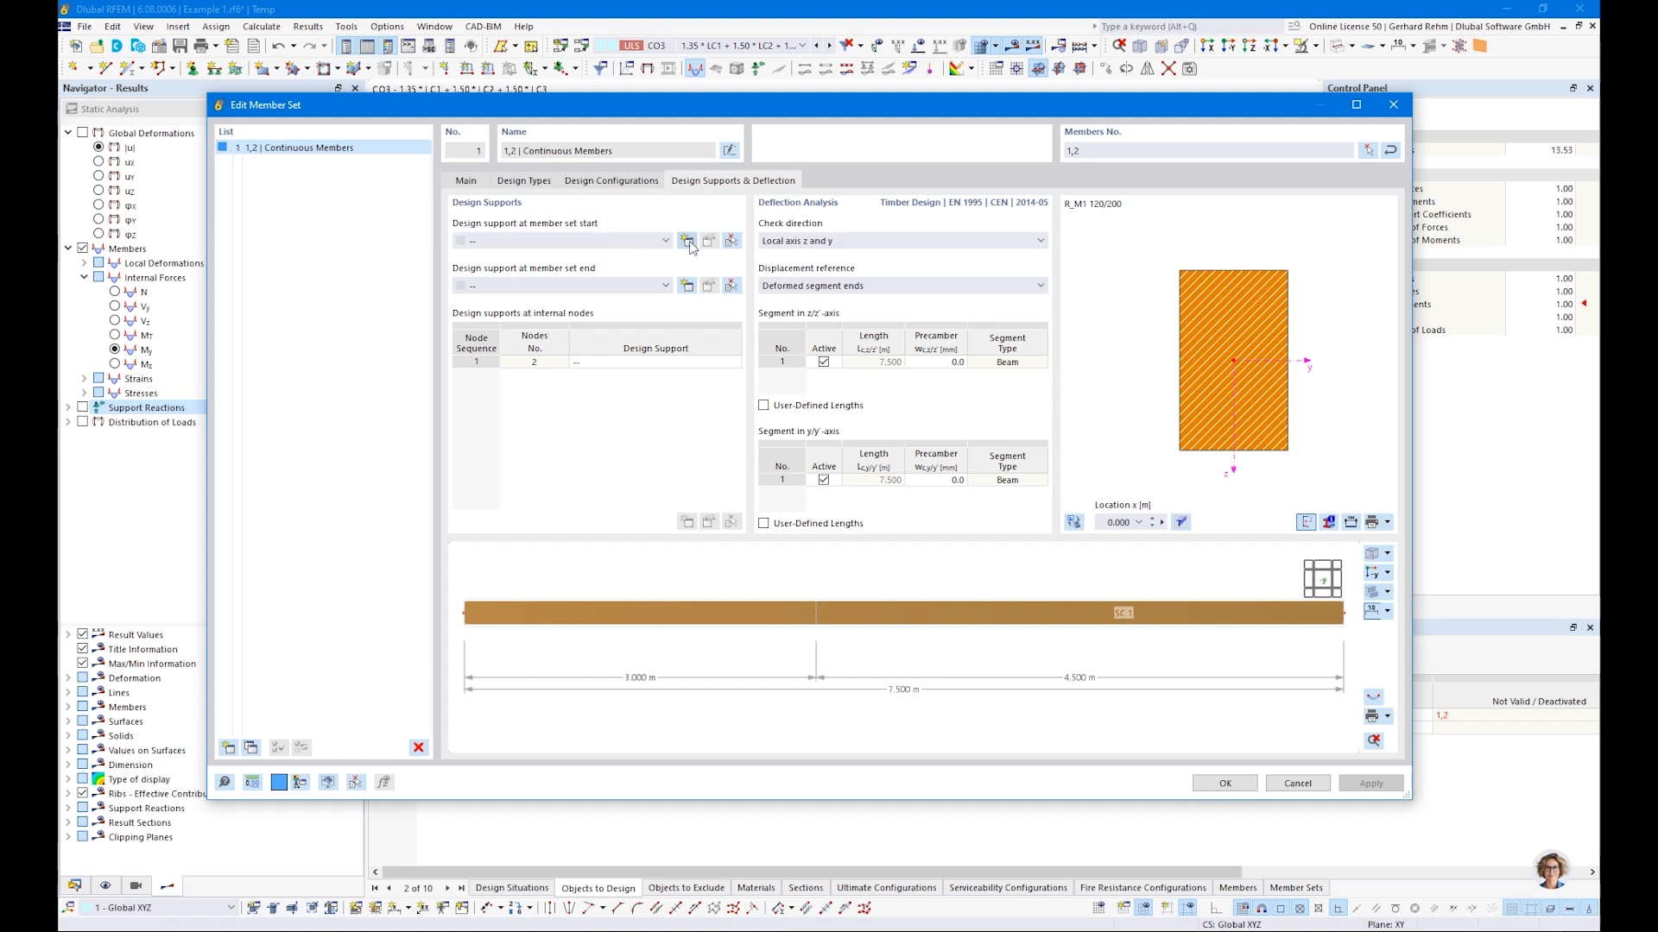
left_click(687, 242)
double_click(552, 301)
type("60")
key("Tab")
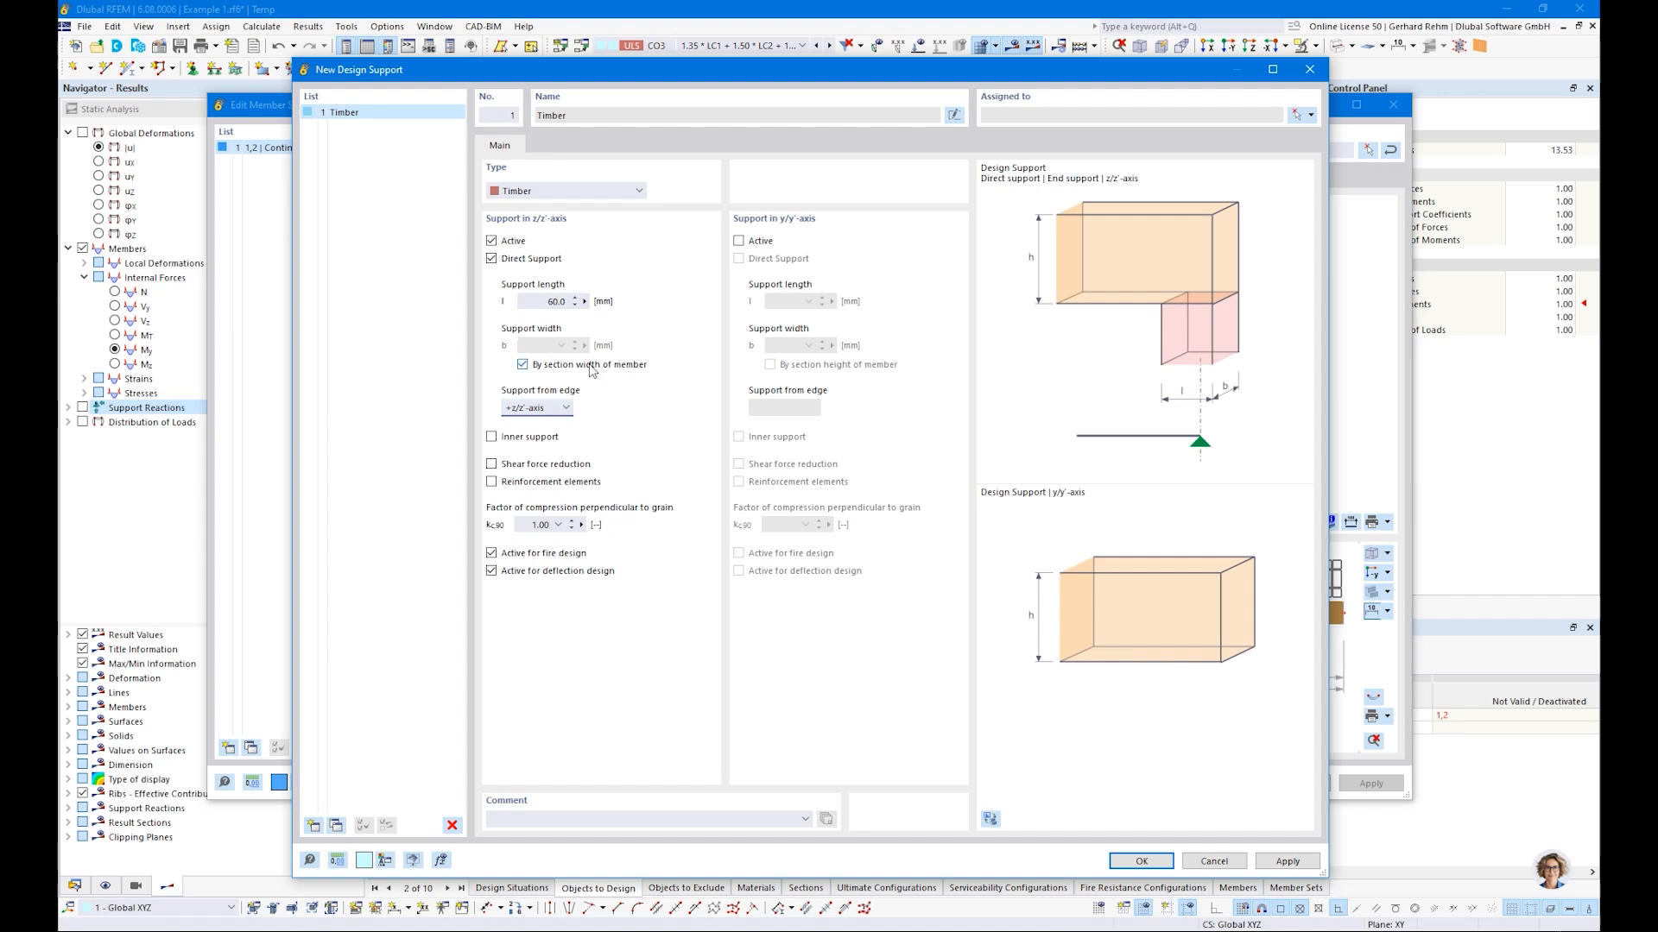
left_click(536, 409)
left_click(530, 436)
left_click(528, 408)
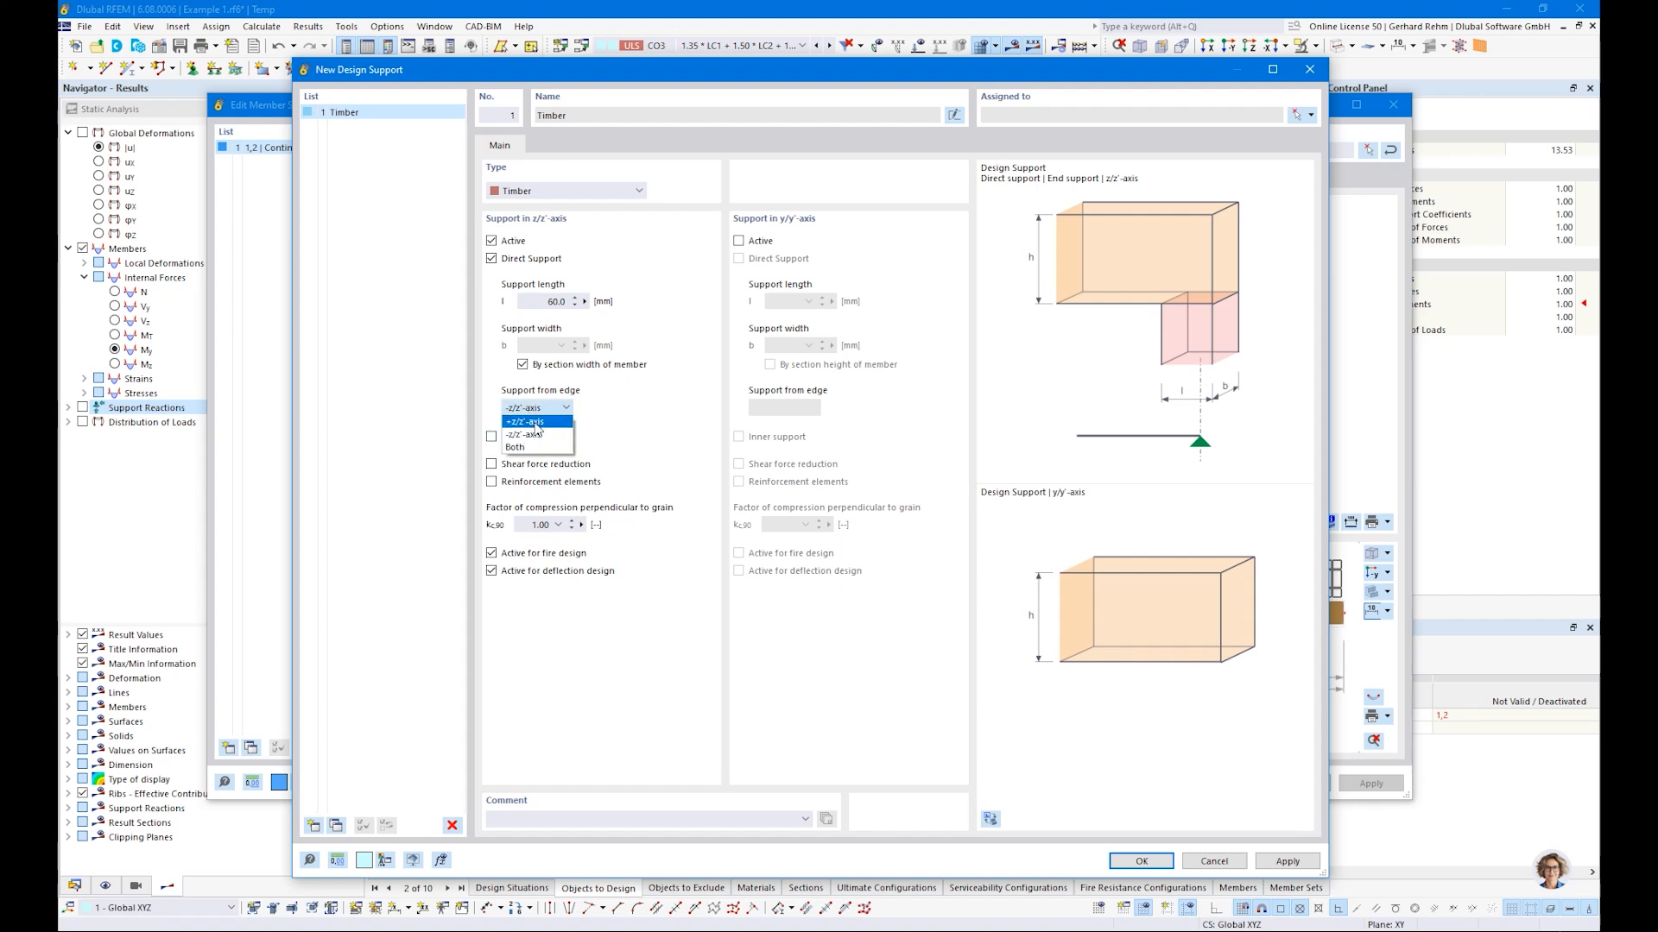
left_click(536, 425)
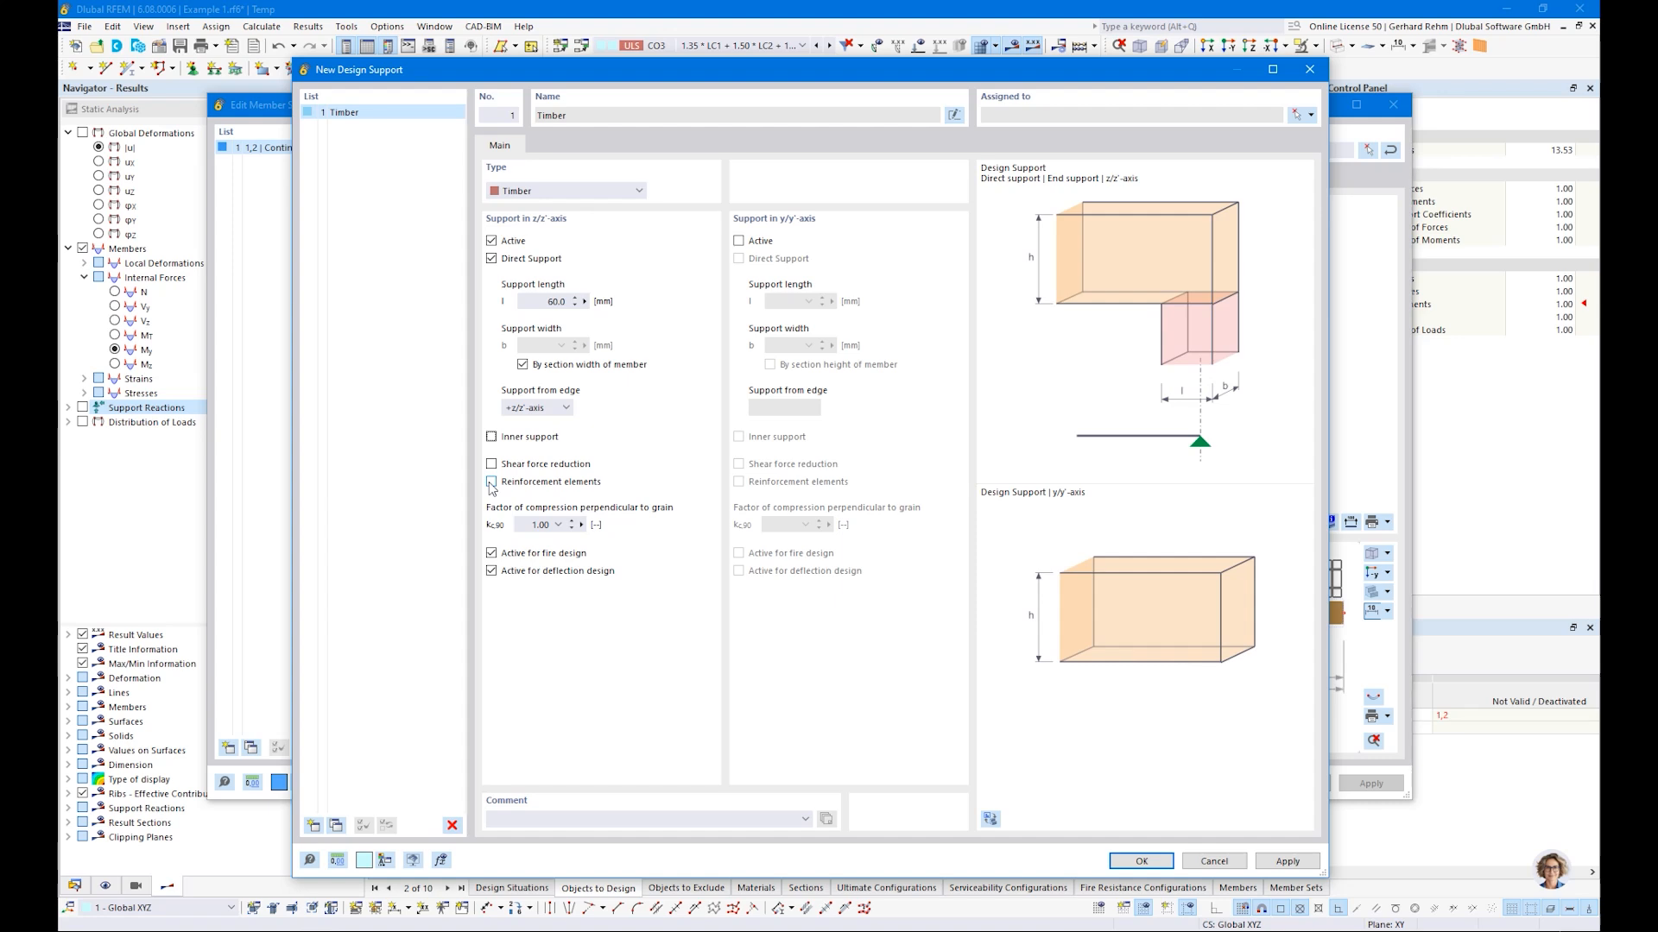
Set the new design support's factor of compression perpendicular to grain to 1.50 for softwood discrete supports and accept it
double_click(541, 525)
left_click(559, 526)
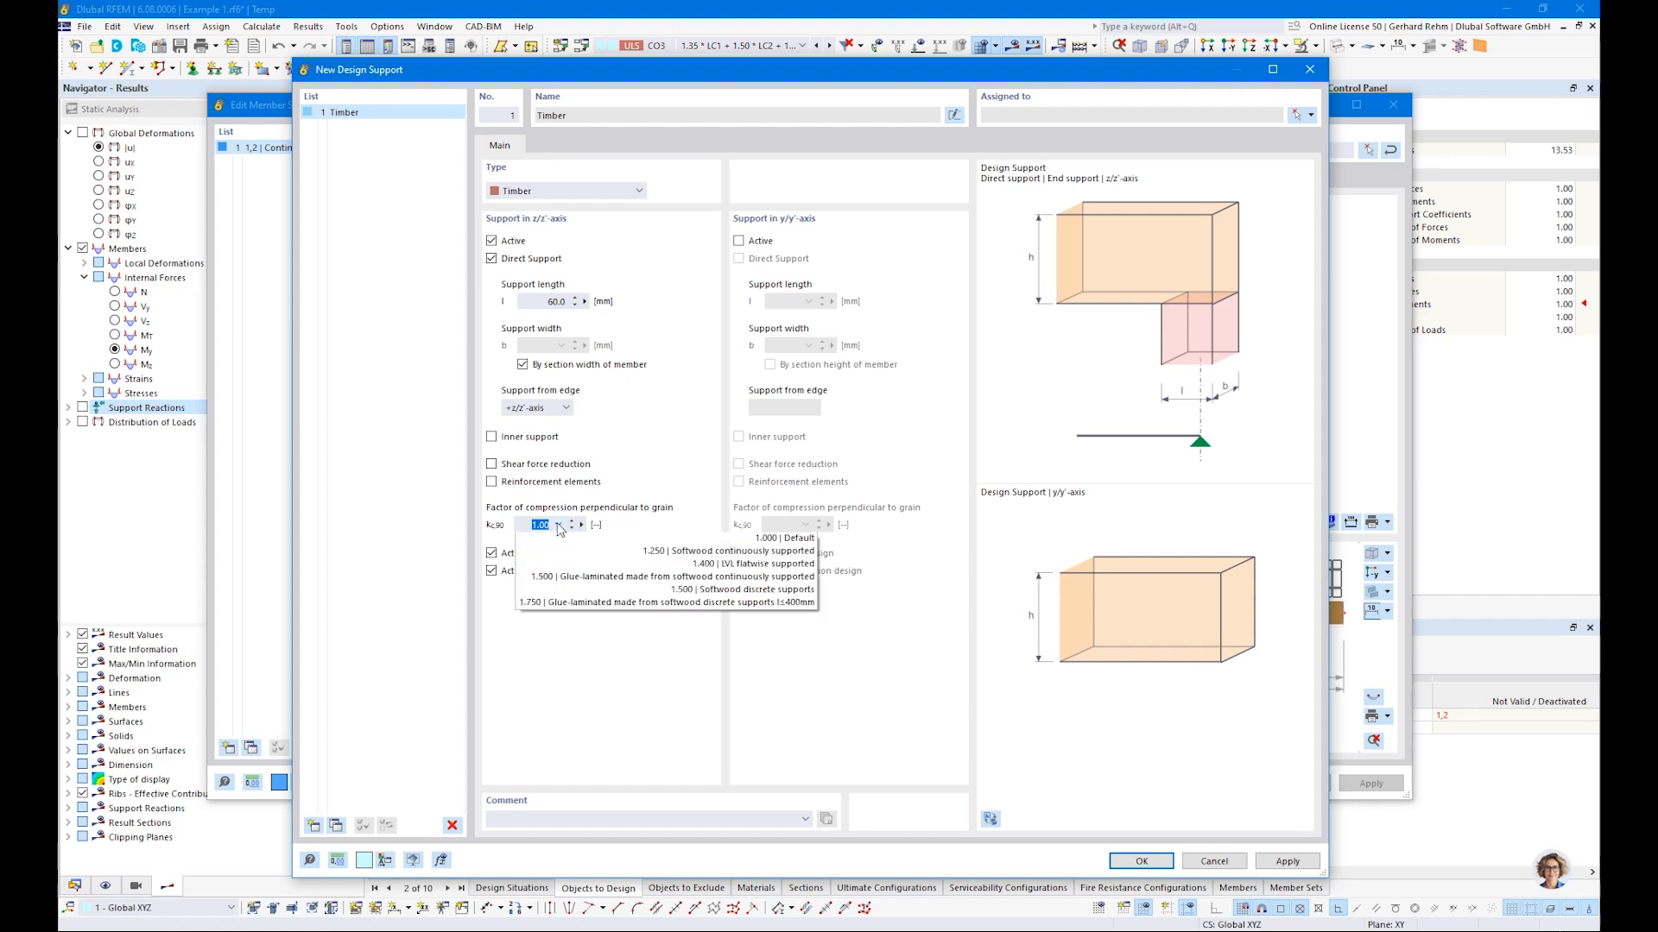
left_click(733, 590)
left_click(583, 524)
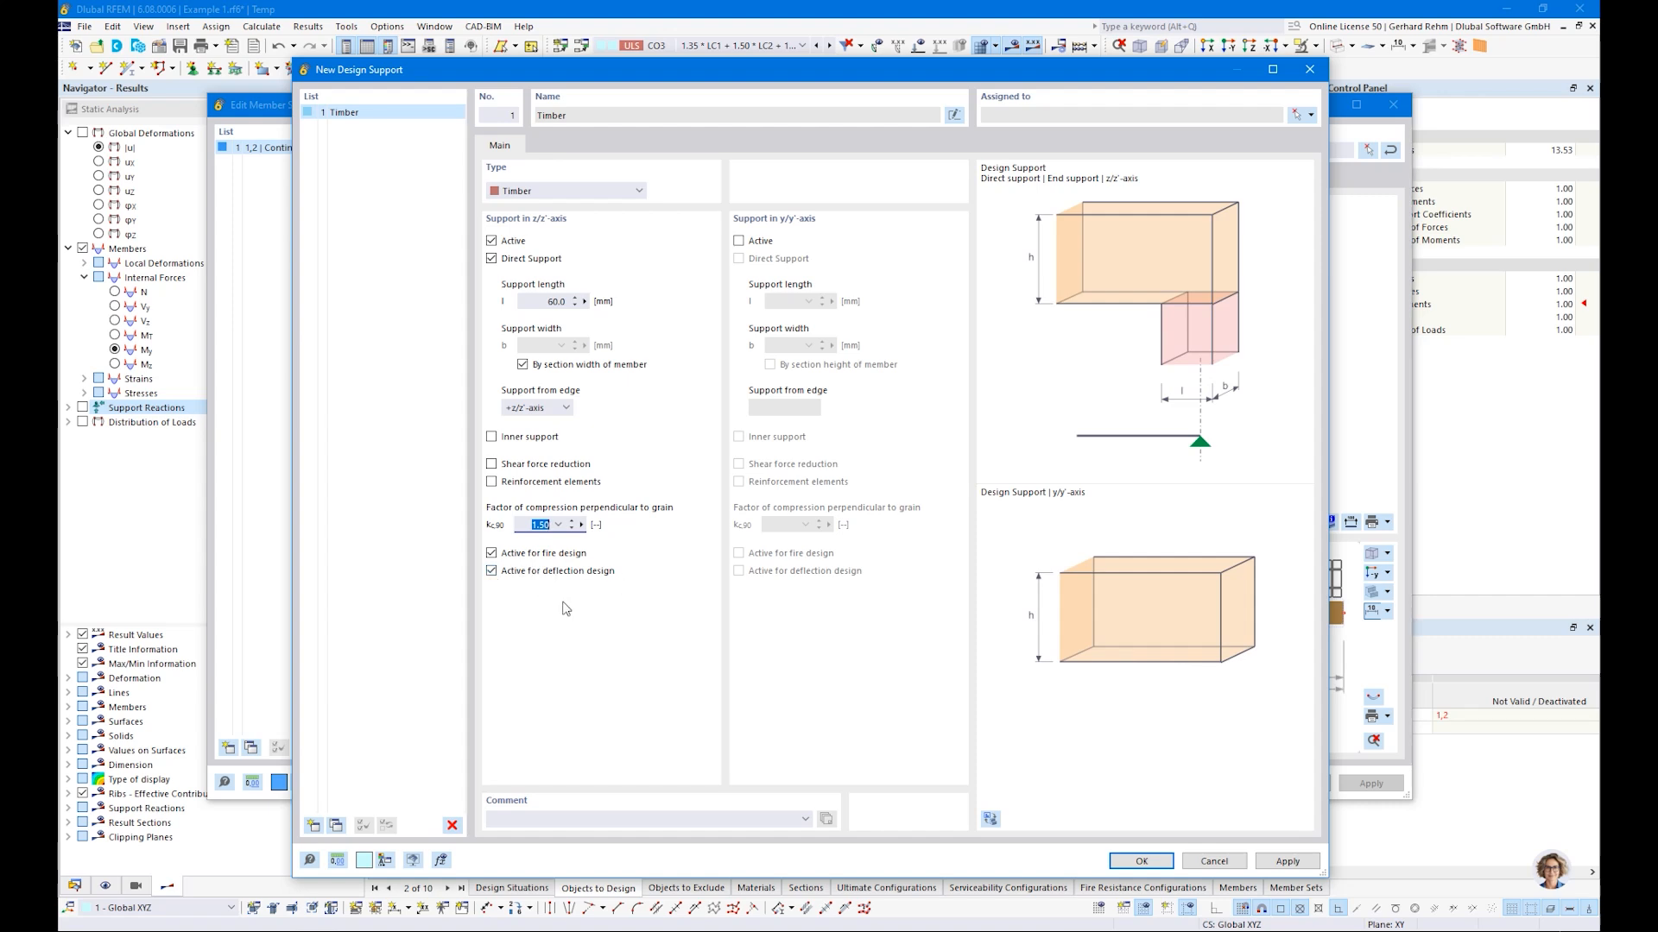
left_click(1130, 866)
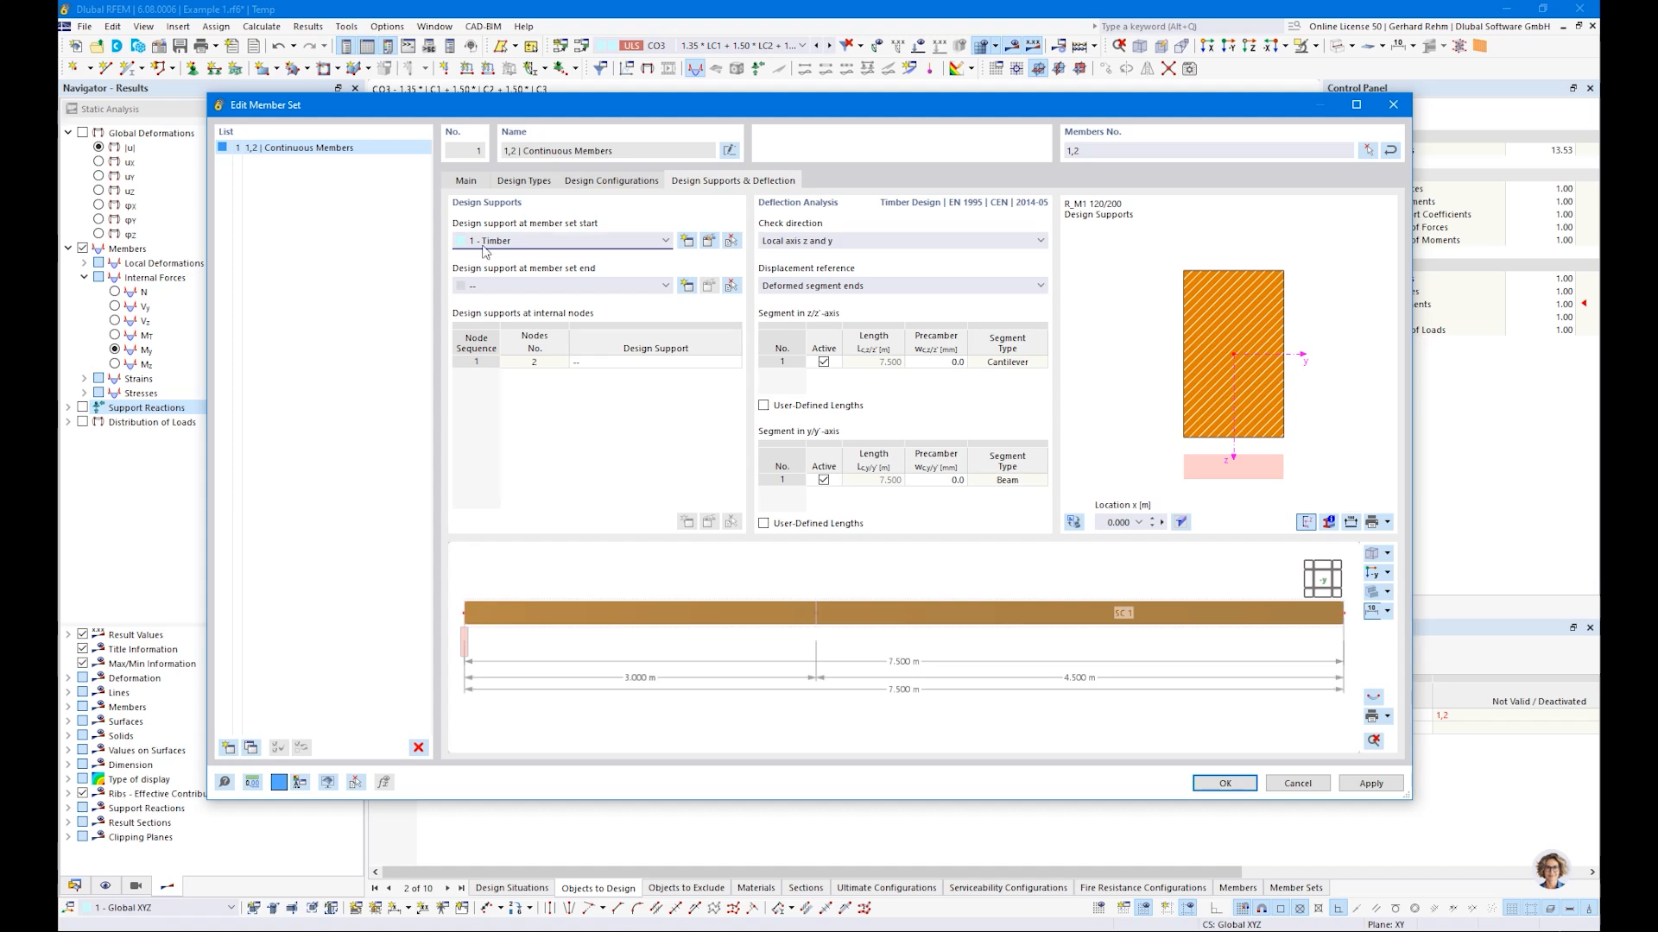
Assign the existing Timber design support no. 1 to the member set end
left_click(485, 287)
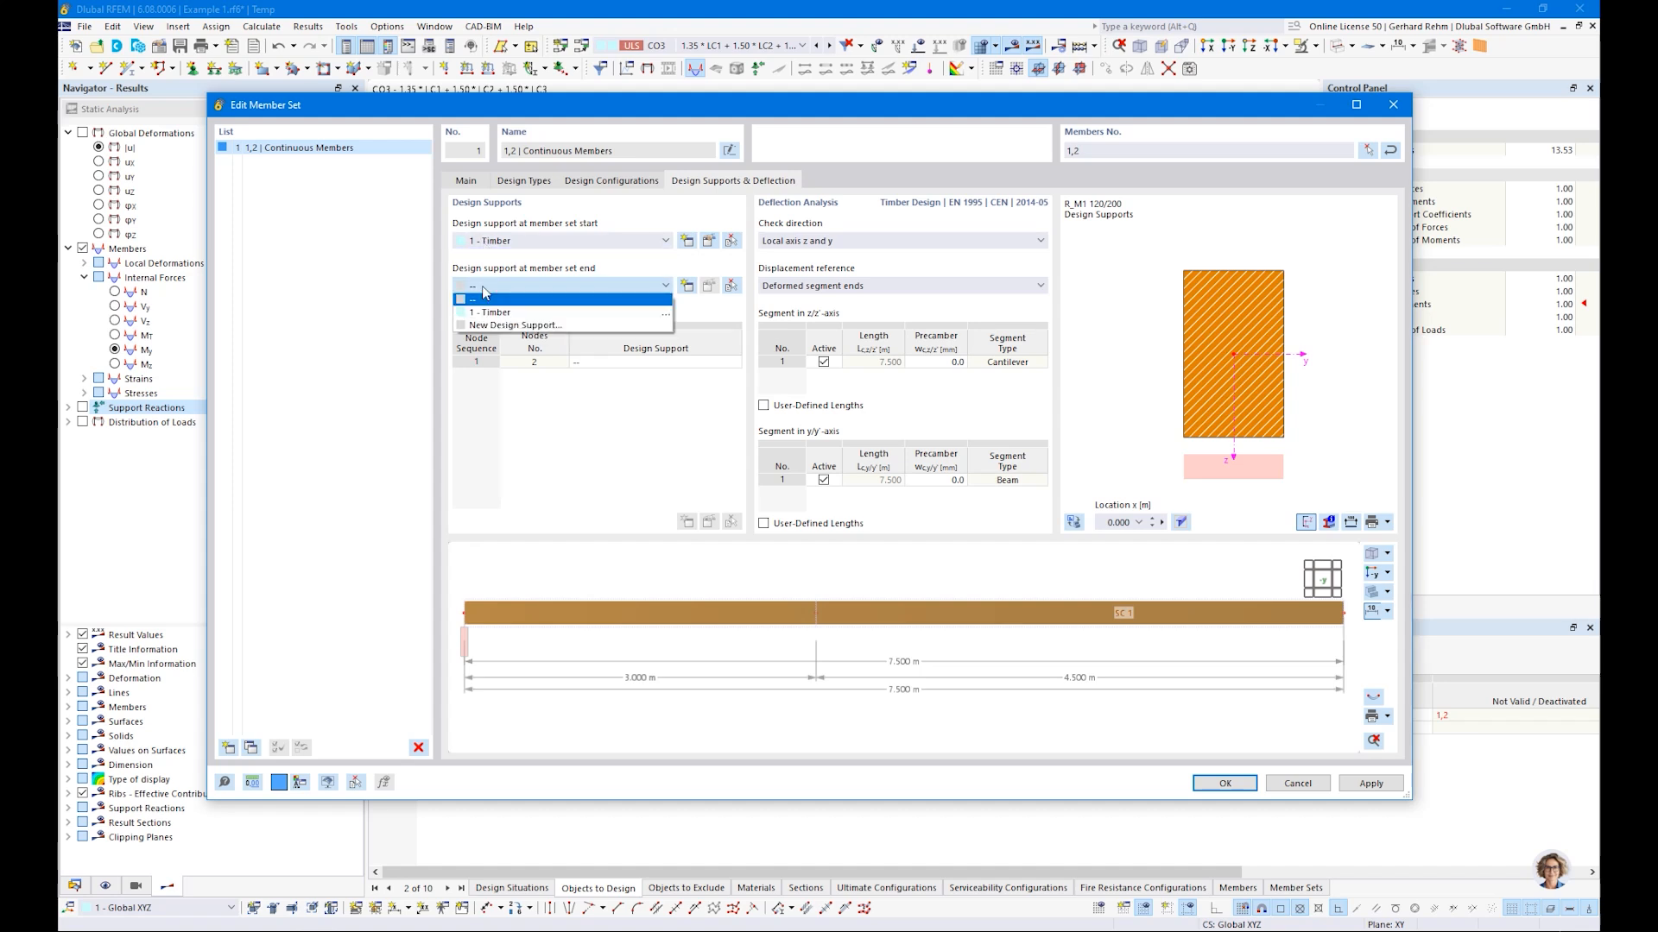
left_click(469, 666)
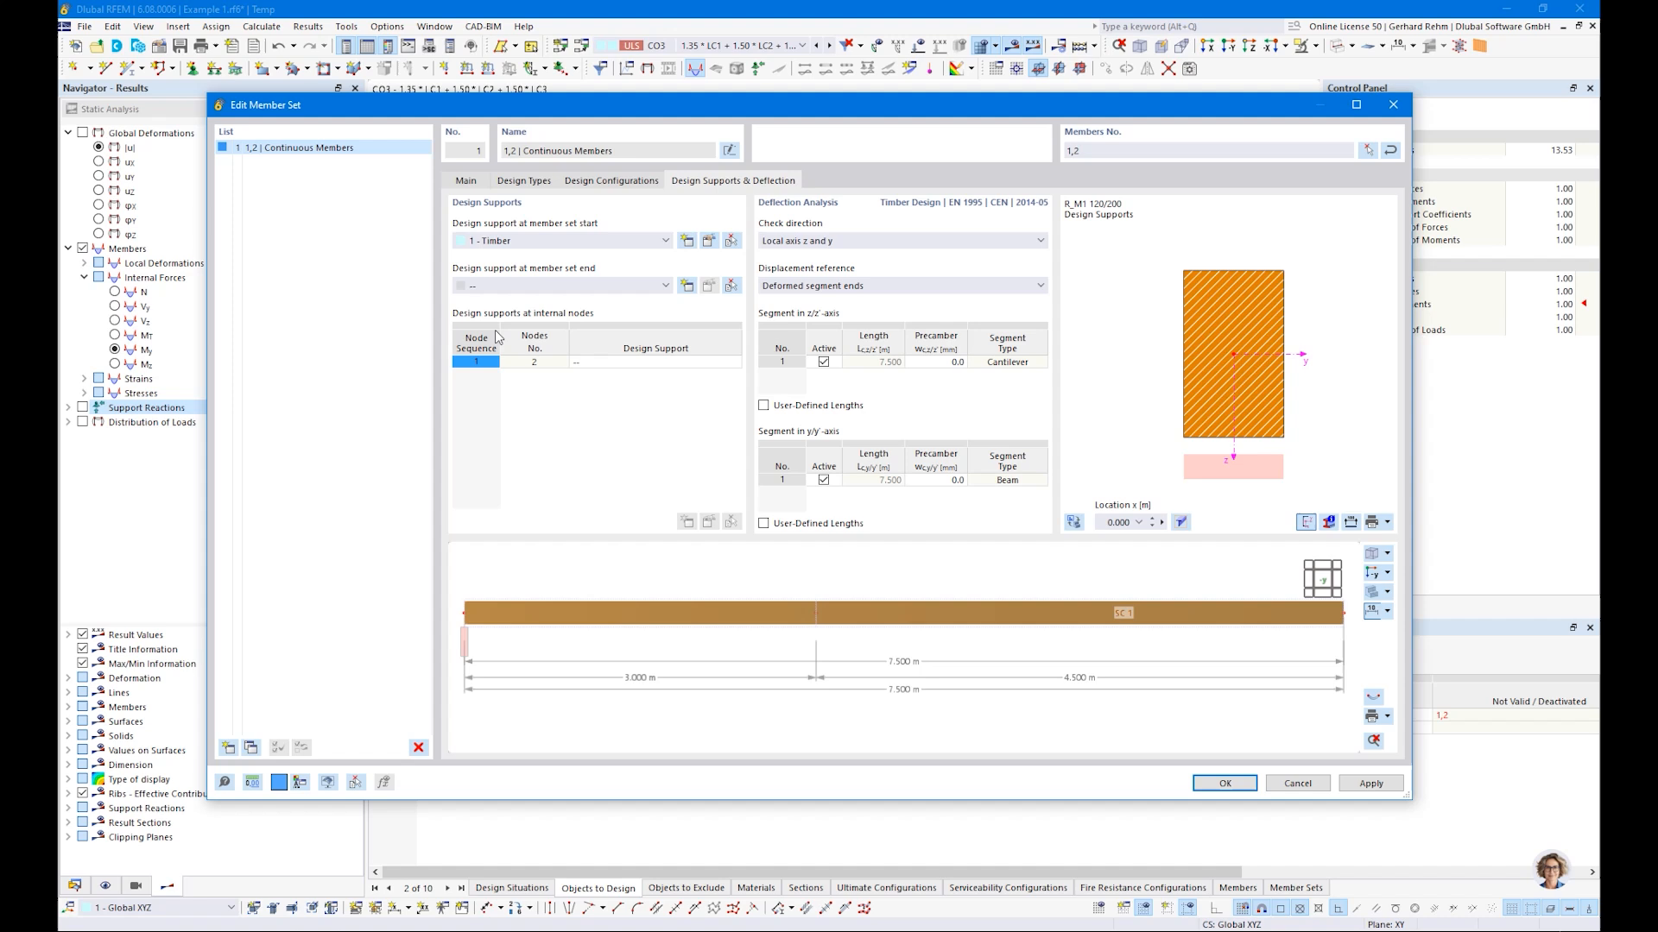
left_click(499, 291)
left_click(496, 312)
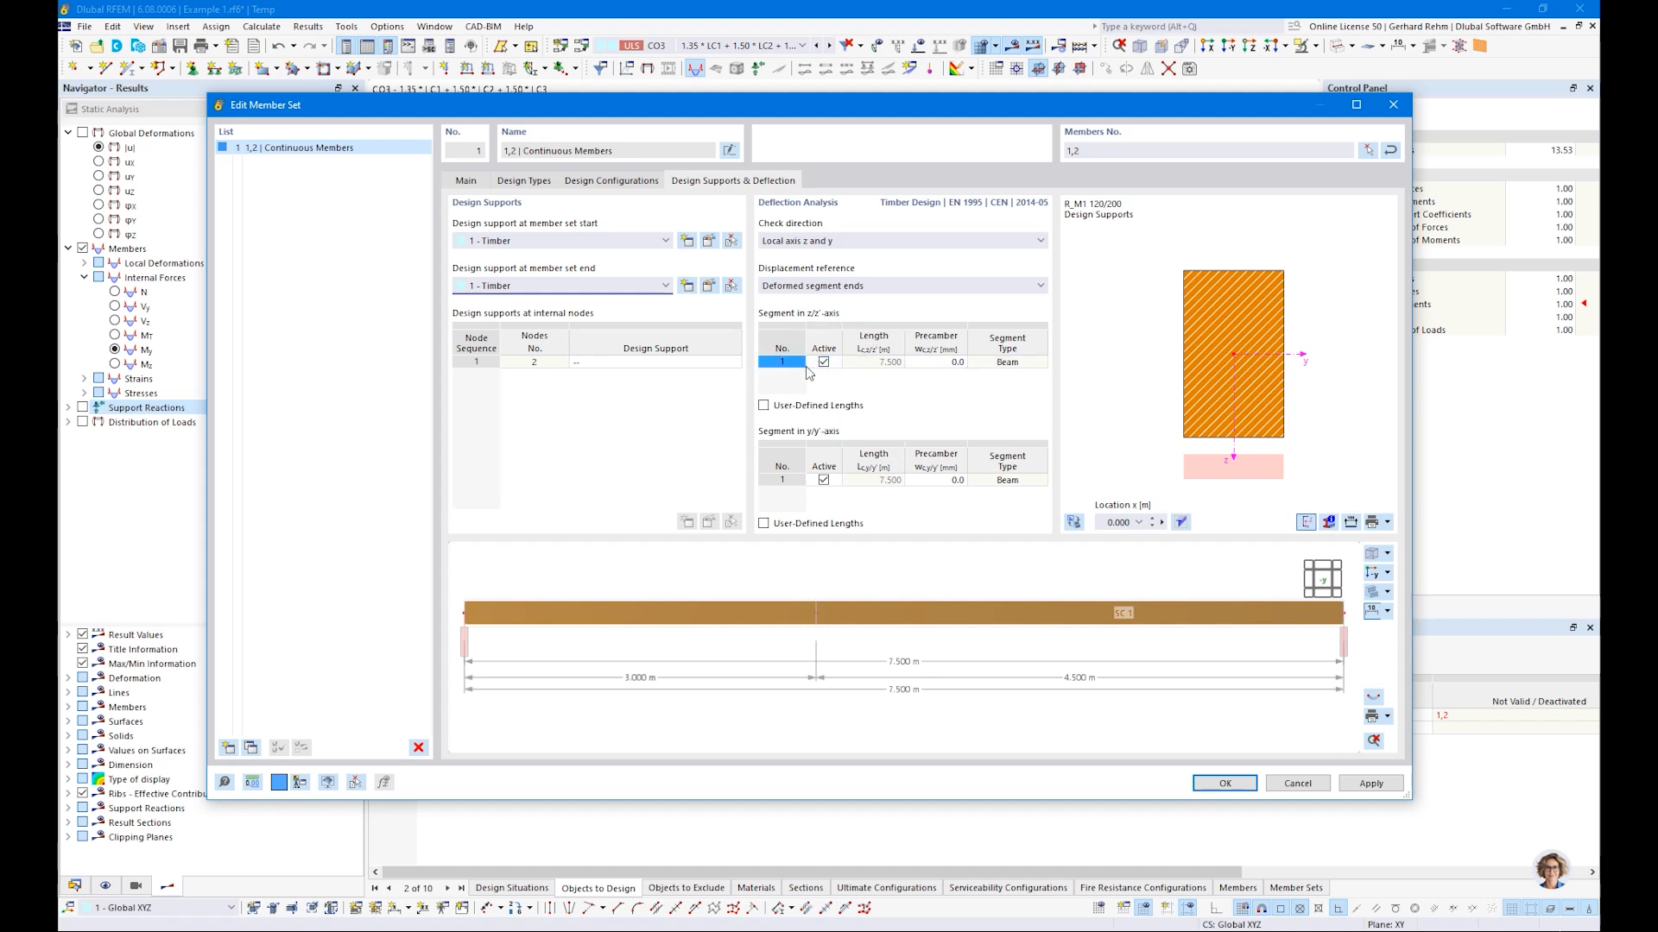
Create a second timber design support at internal node 2 as an inner support, 140 mm long, with a compression factor of 1.50
left_click(609, 364)
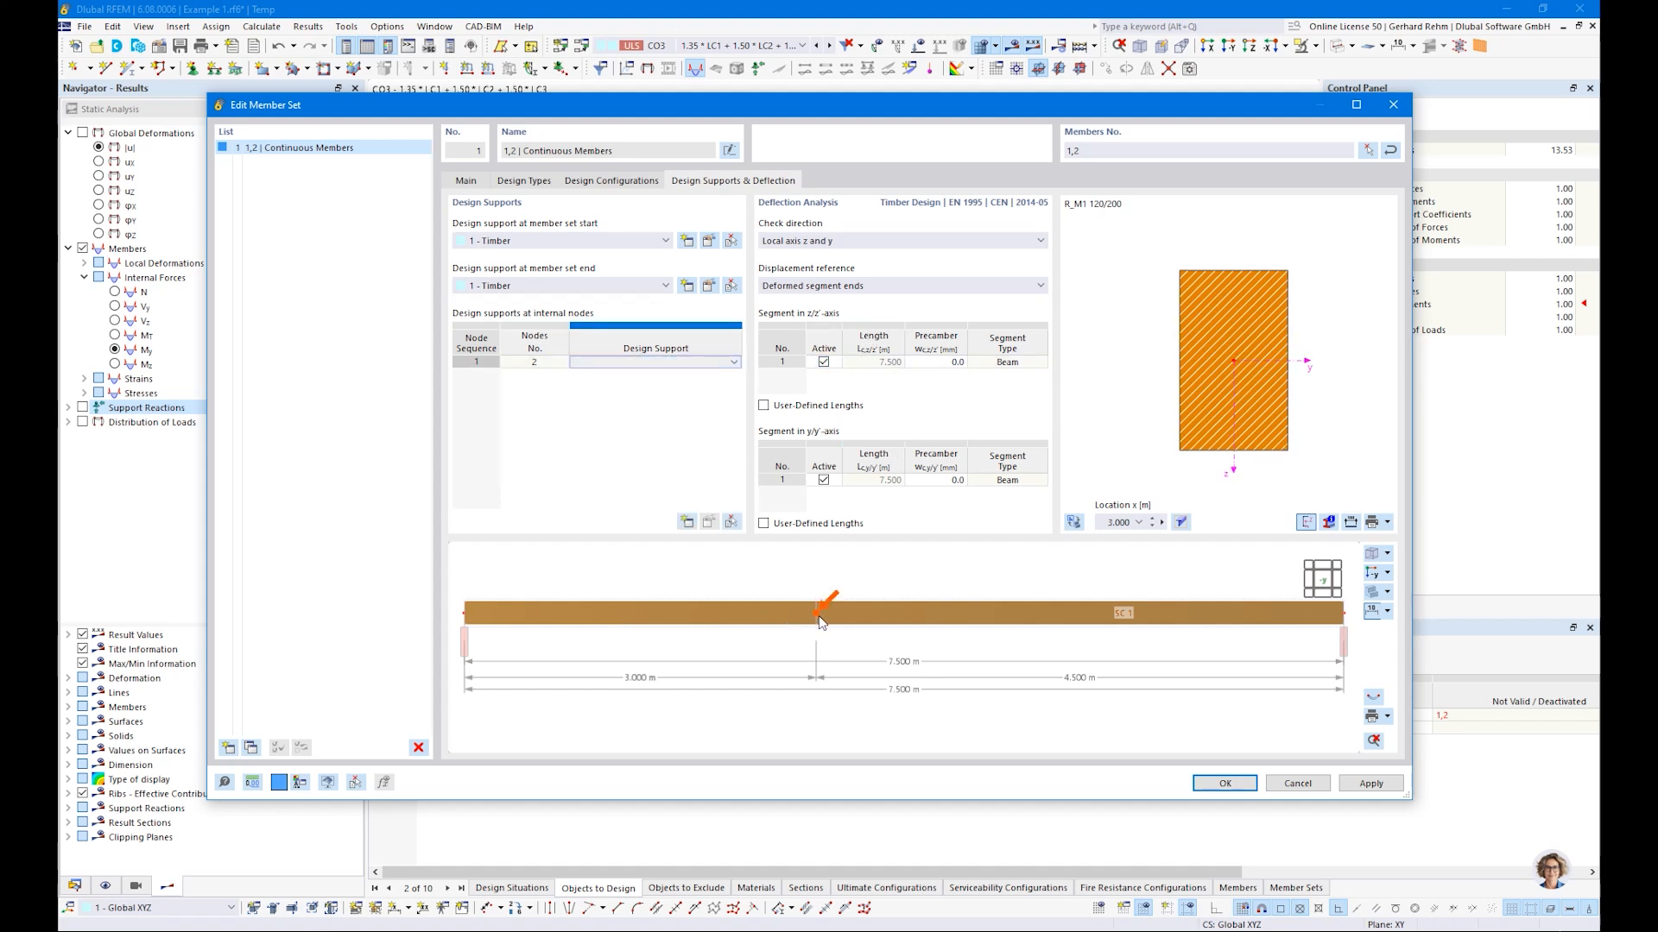
left_click(605, 363)
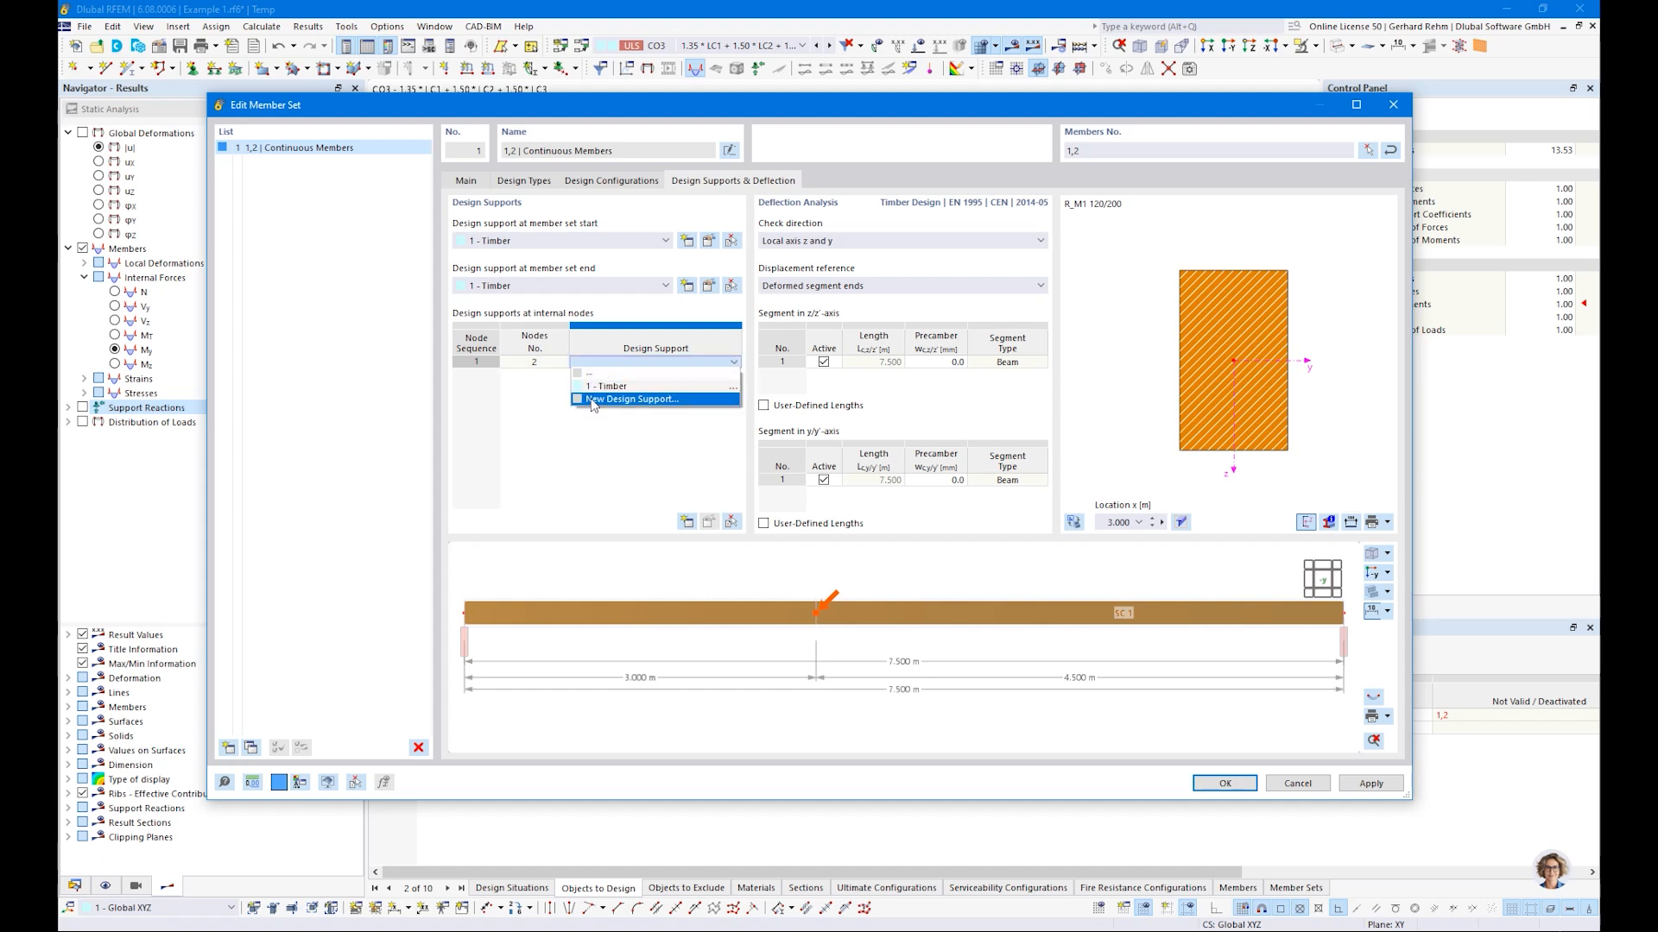
left_click(593, 400)
double_click(550, 301)
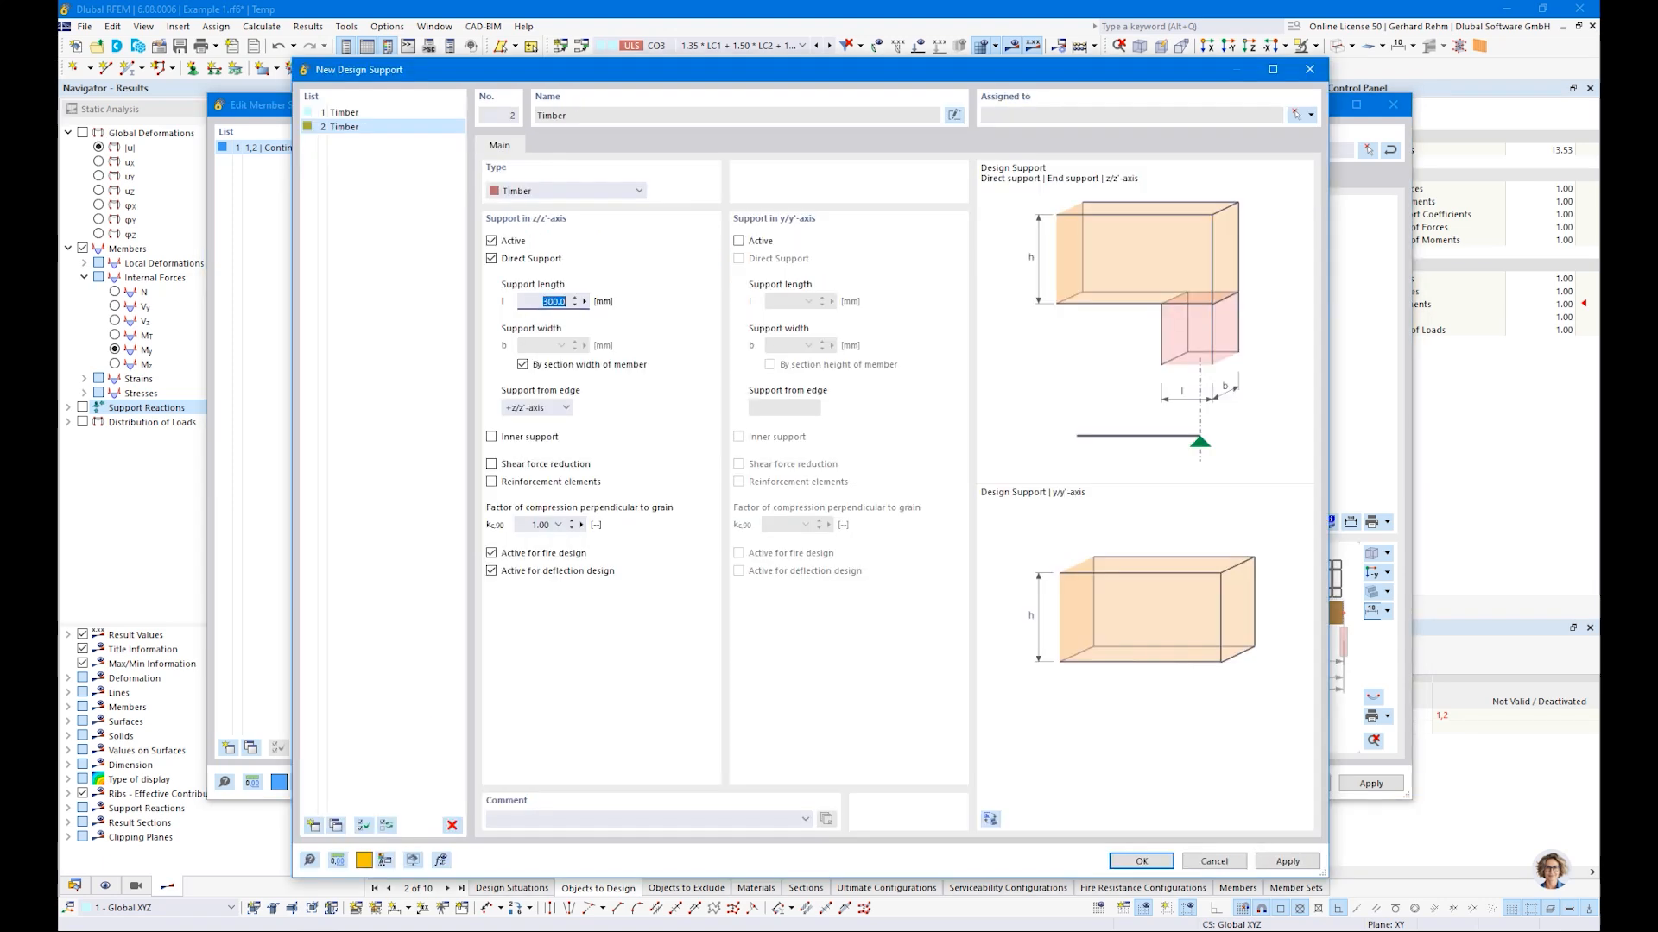
type("140")
left_click(492, 437)
left_click(558, 526)
left_click(561, 590)
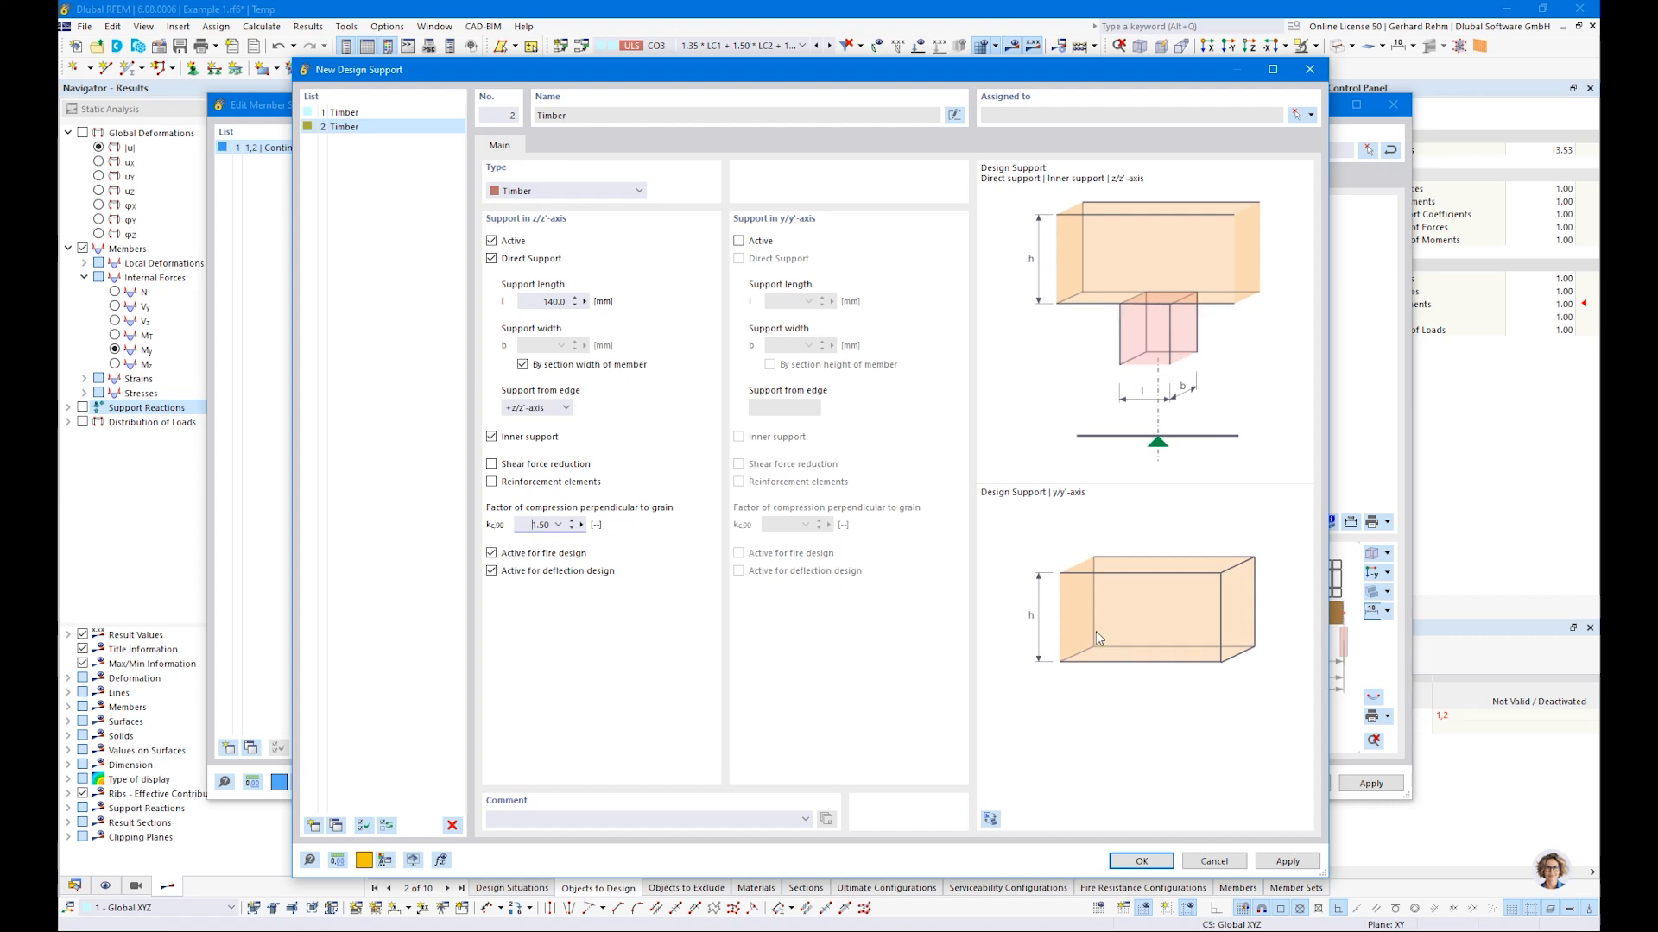
left_click(1140, 860)
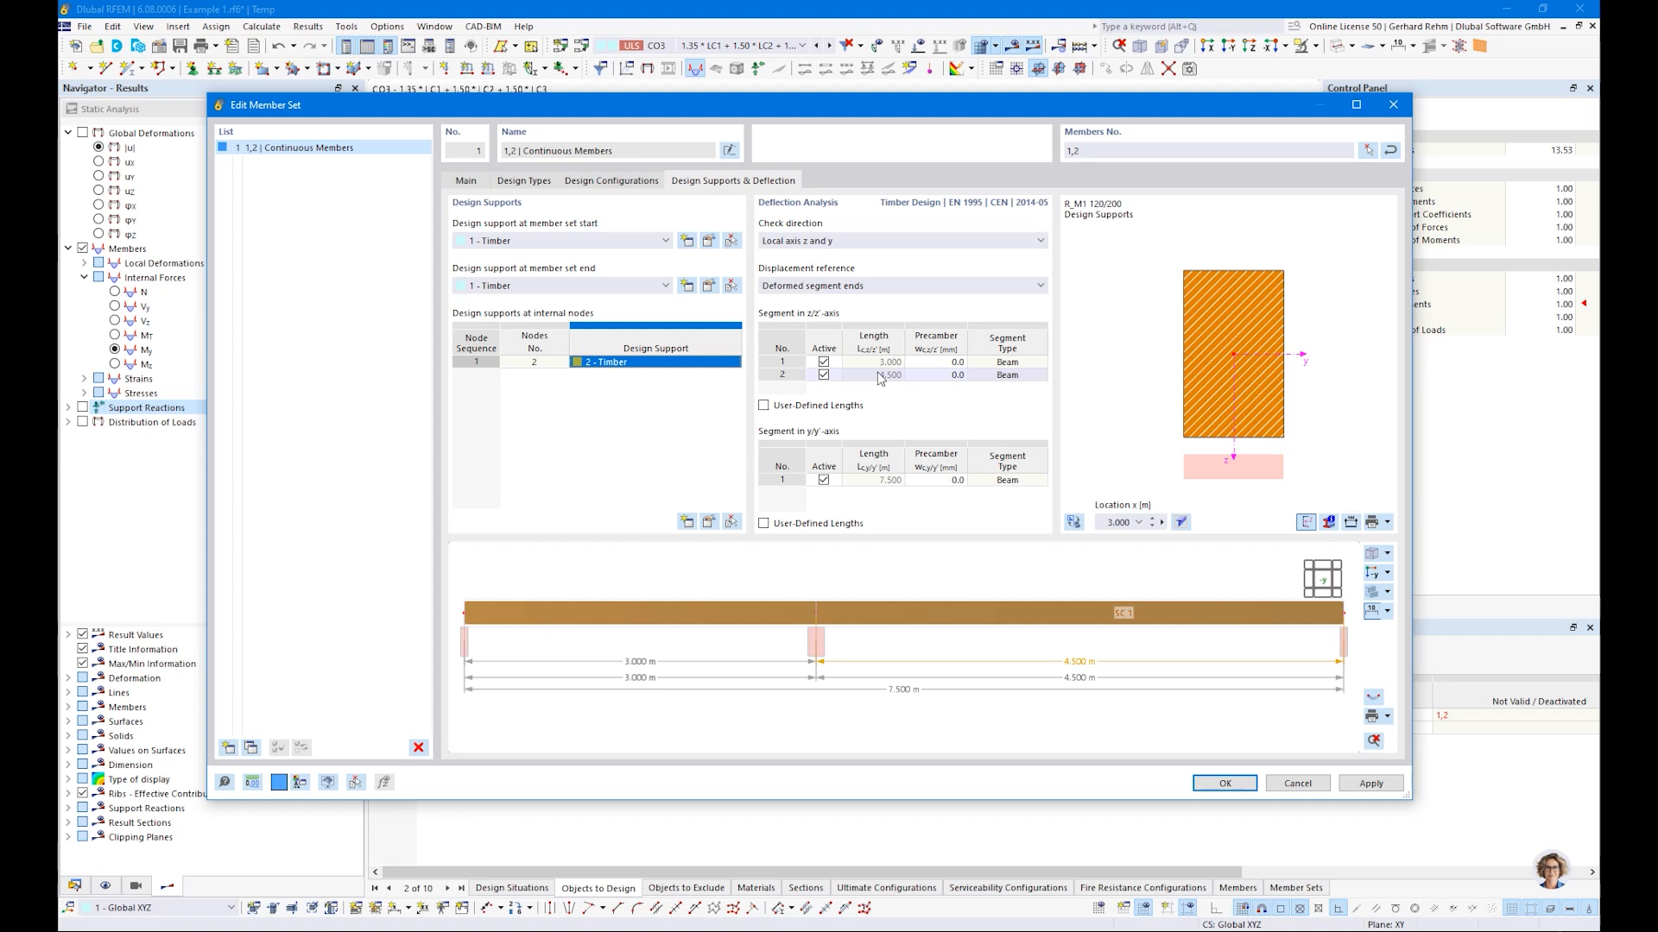
Limit the deflection check direction to local axis z and accept the member set's settings
left_click(816, 238)
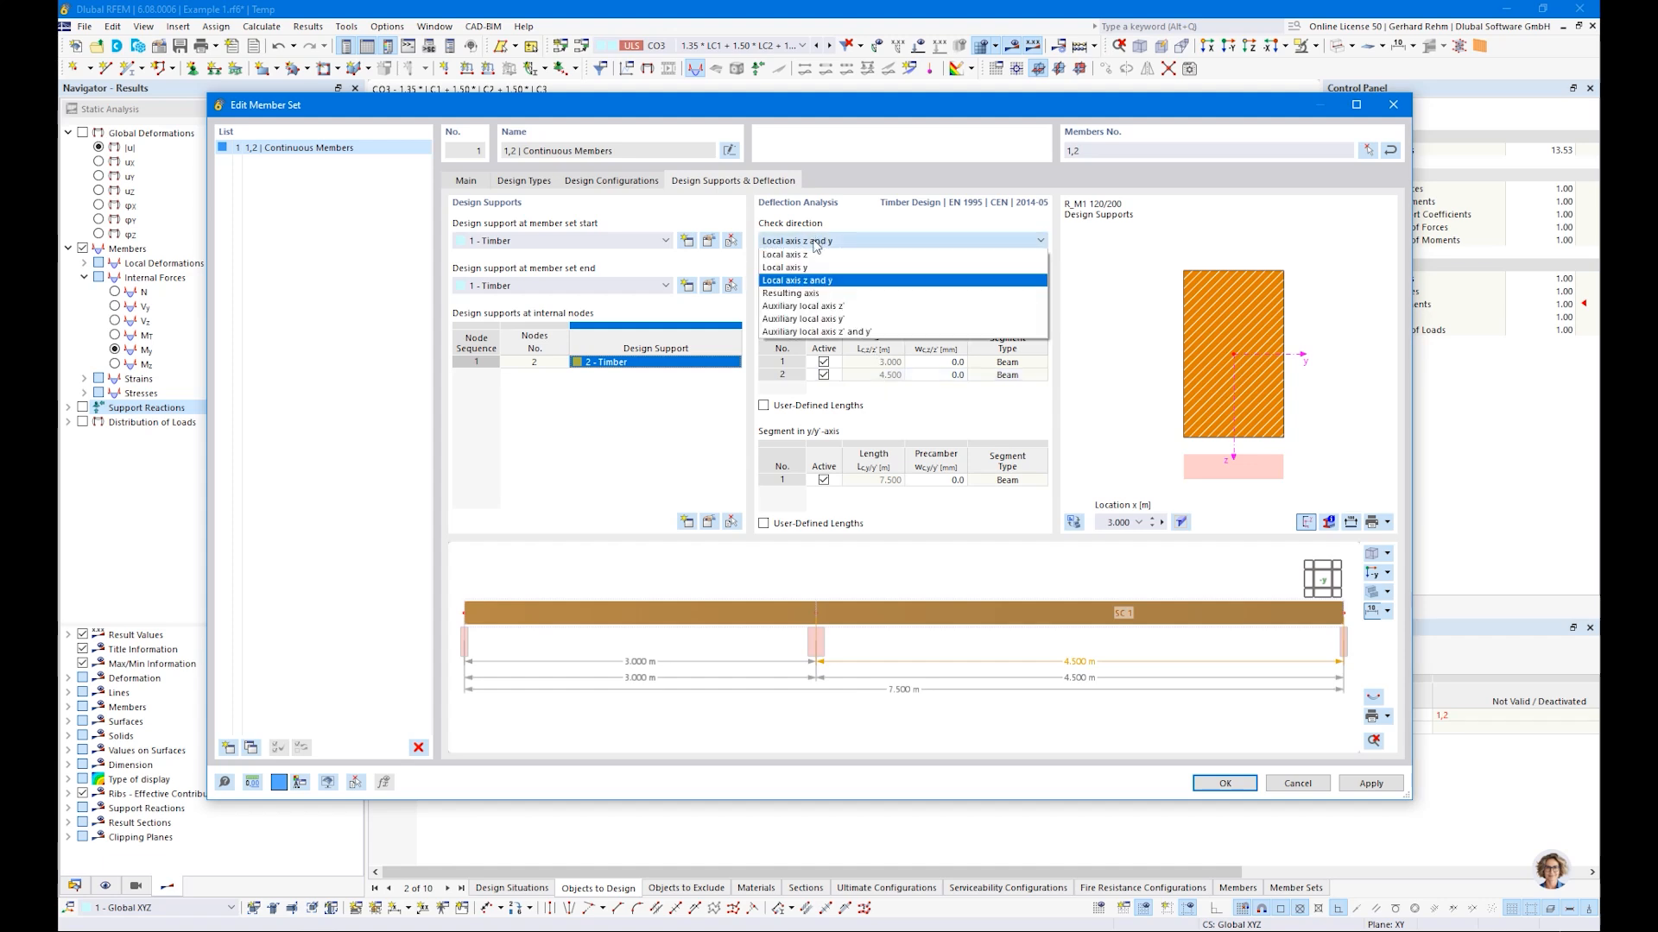
left_click(800, 257)
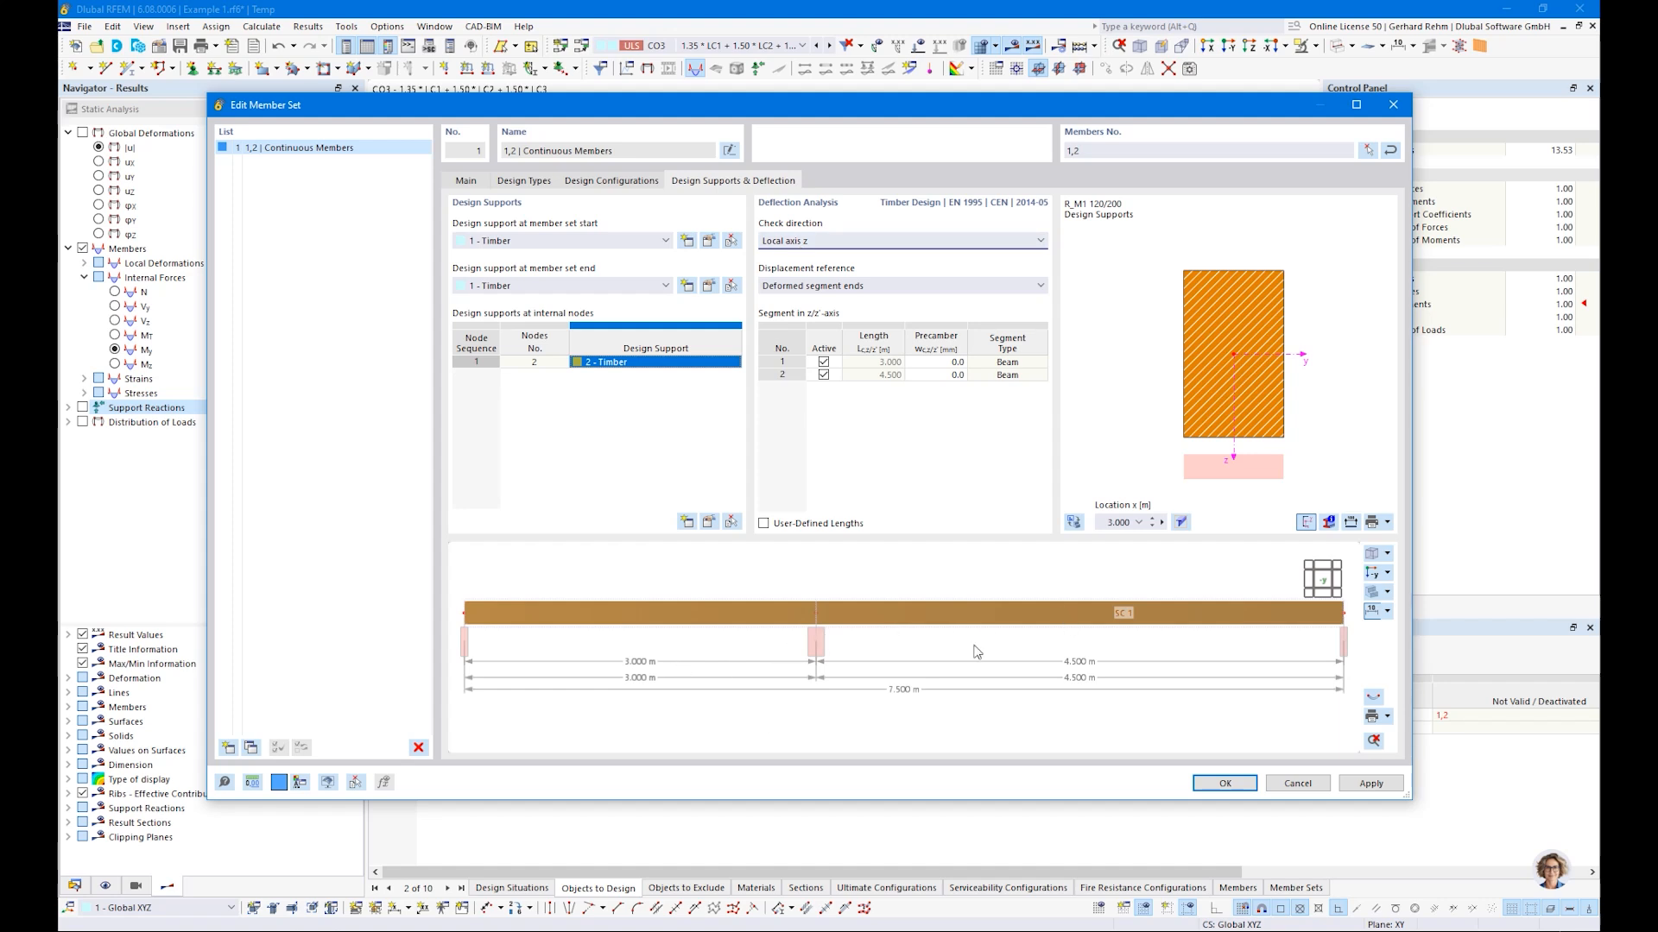
left_click(799, 241)
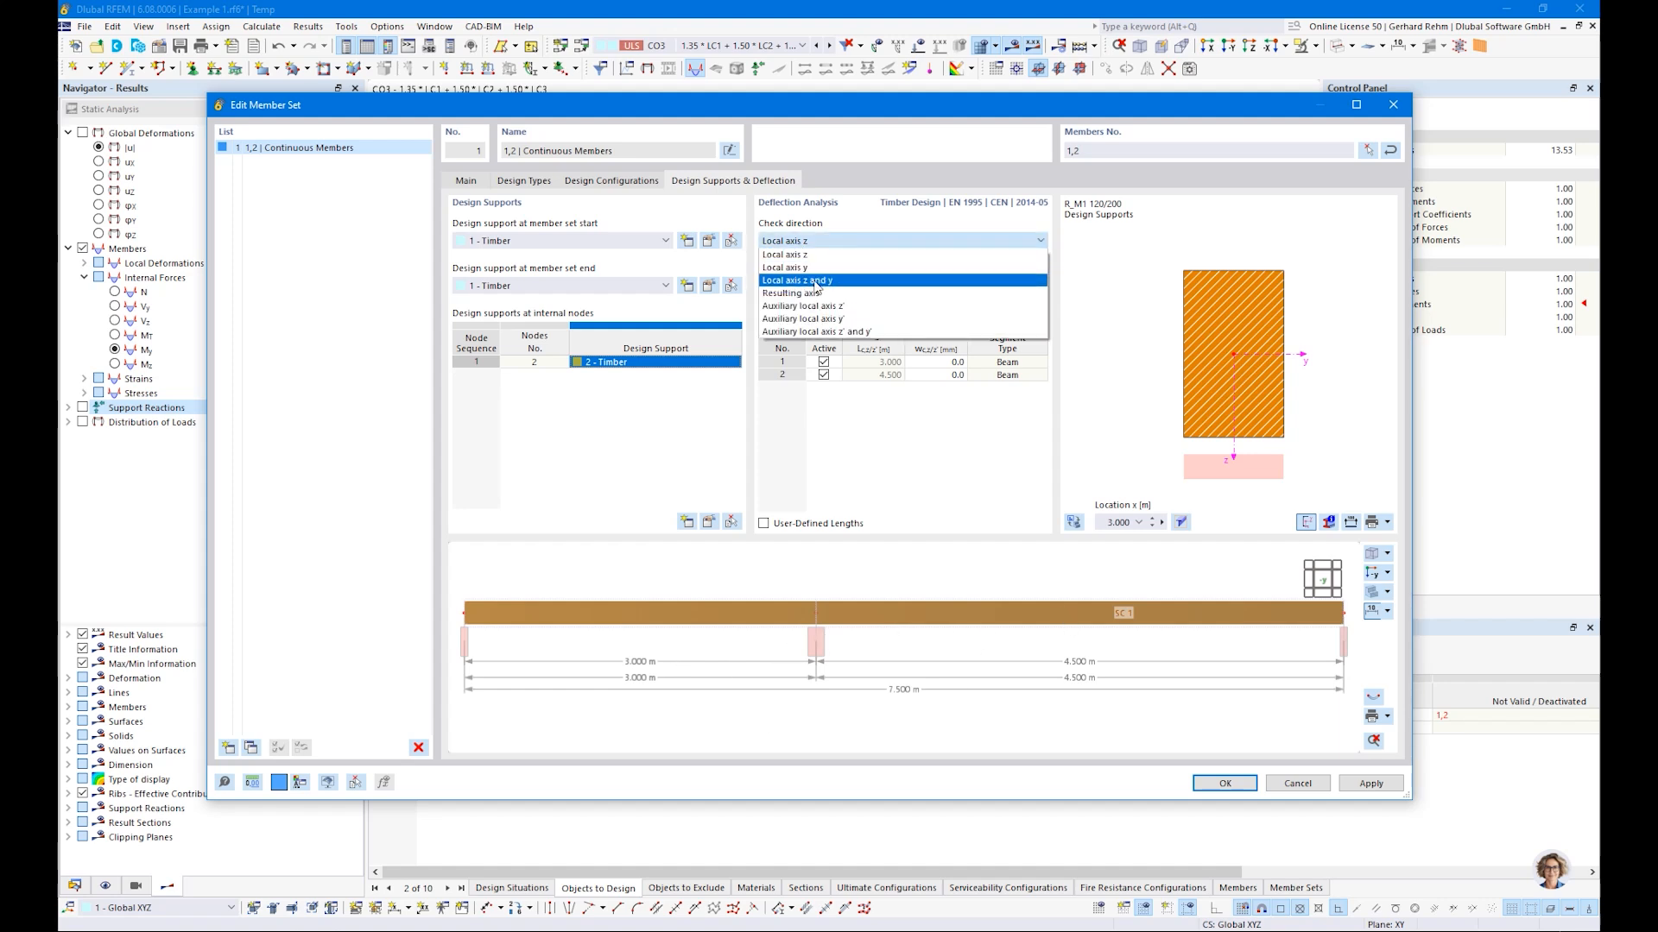
left_click(799, 255)
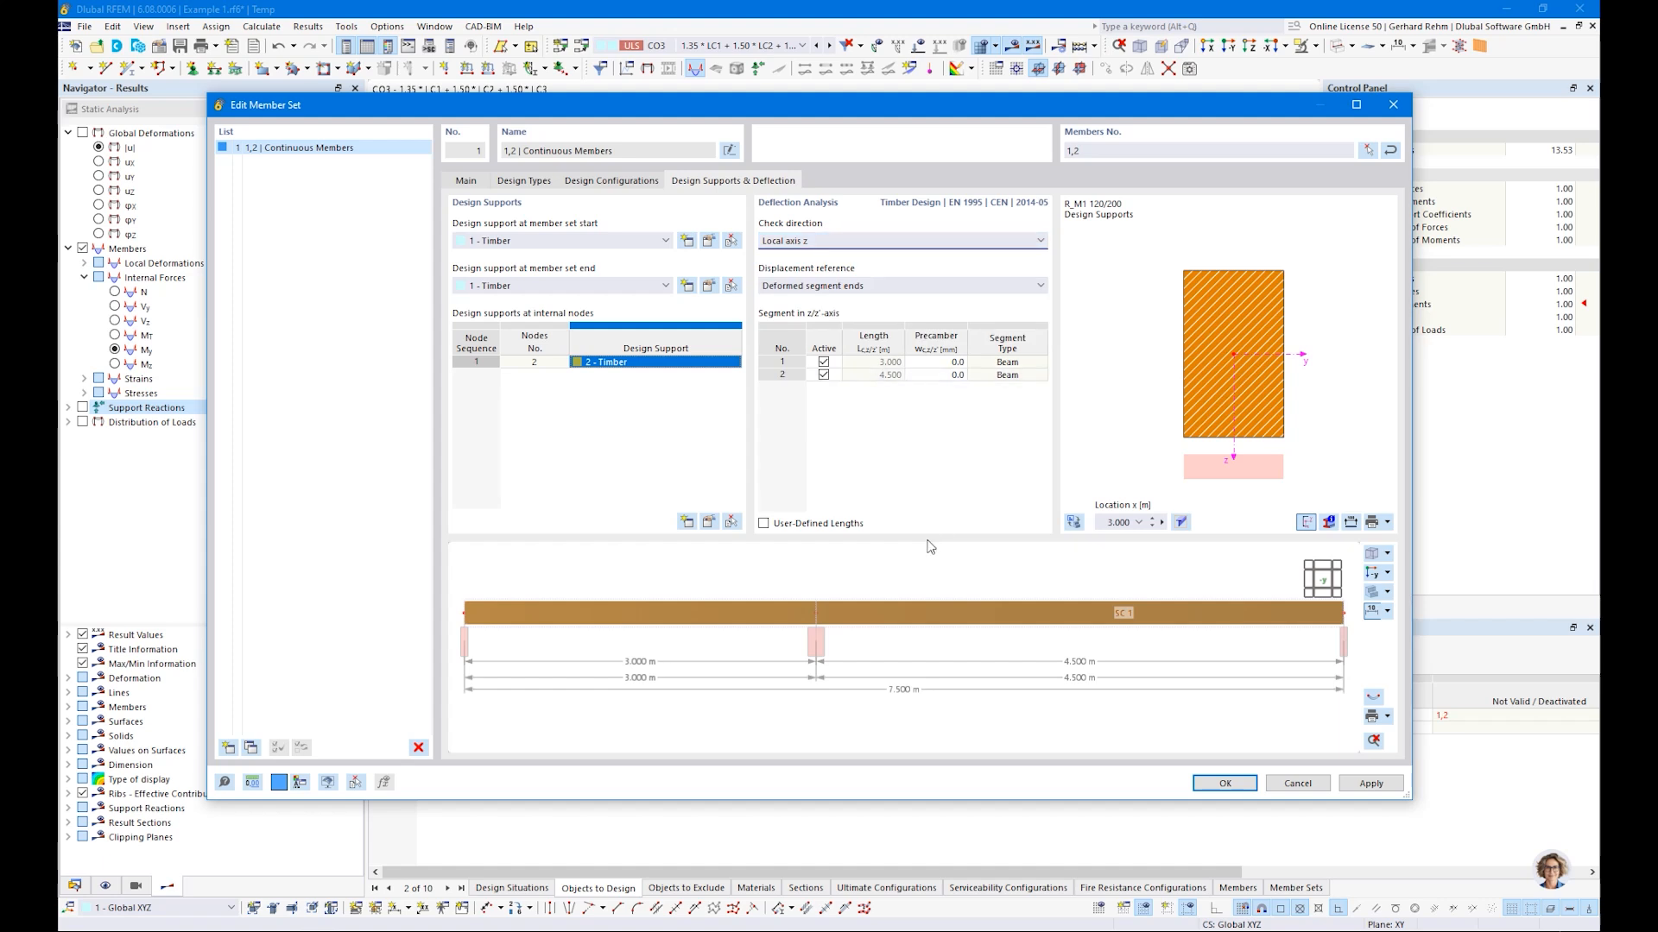
left_click(1208, 786)
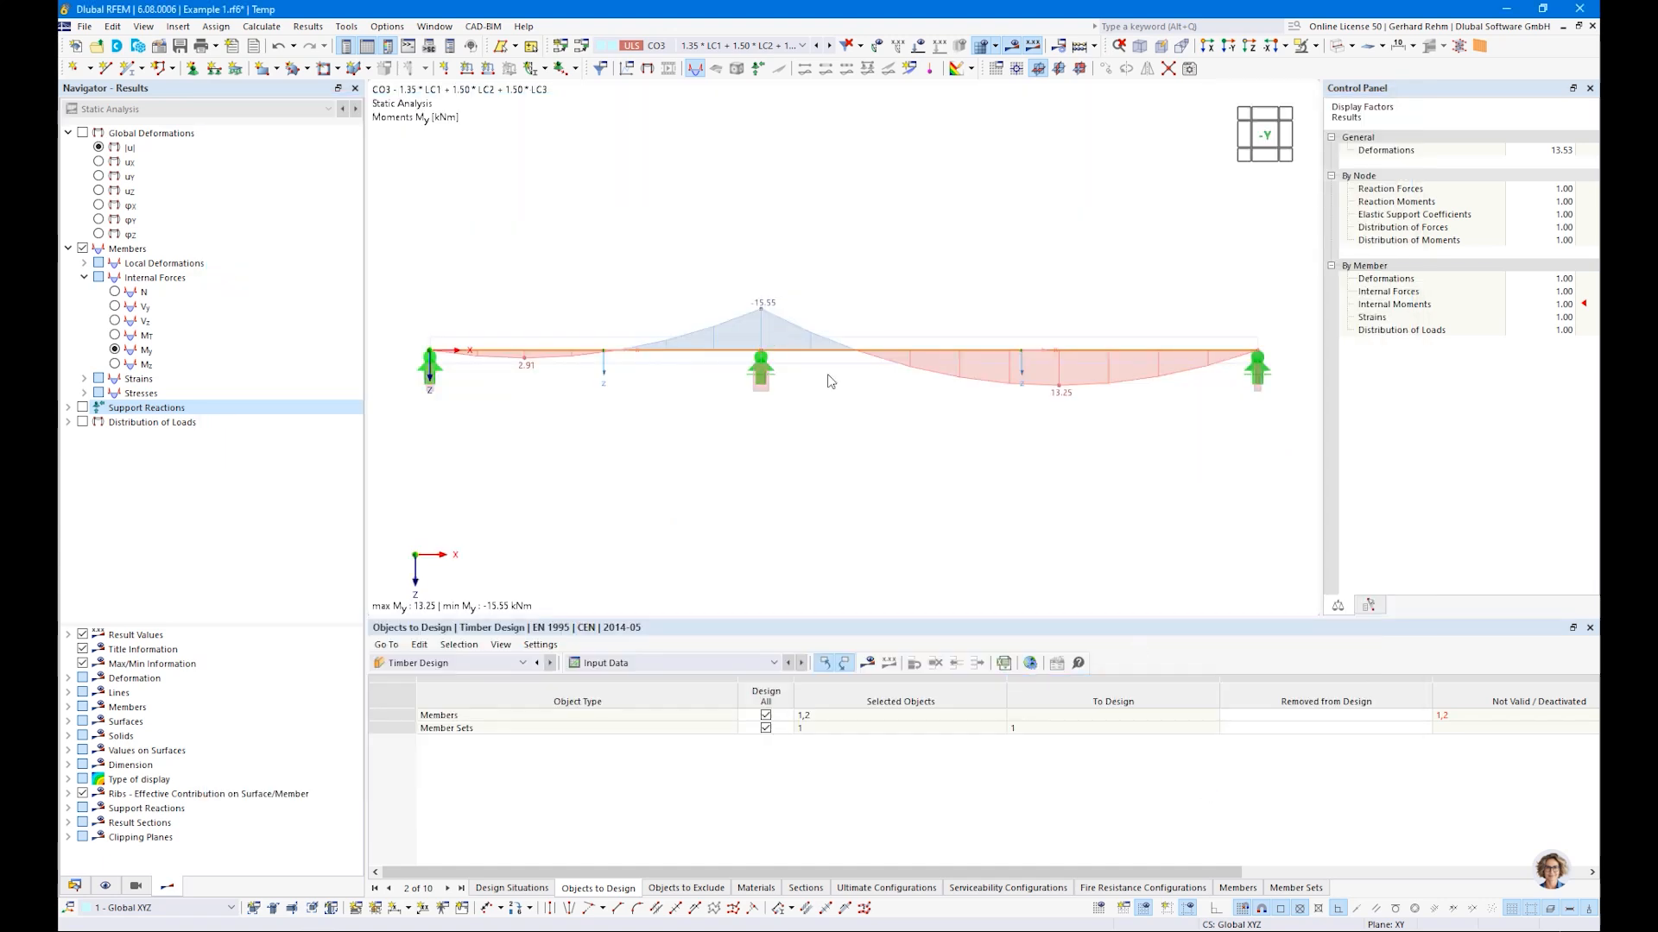
Deactivate the design of all individual members, keeping only the member set among the objects to design
left_click(433, 669)
left_click(435, 674)
left_click(1449, 717)
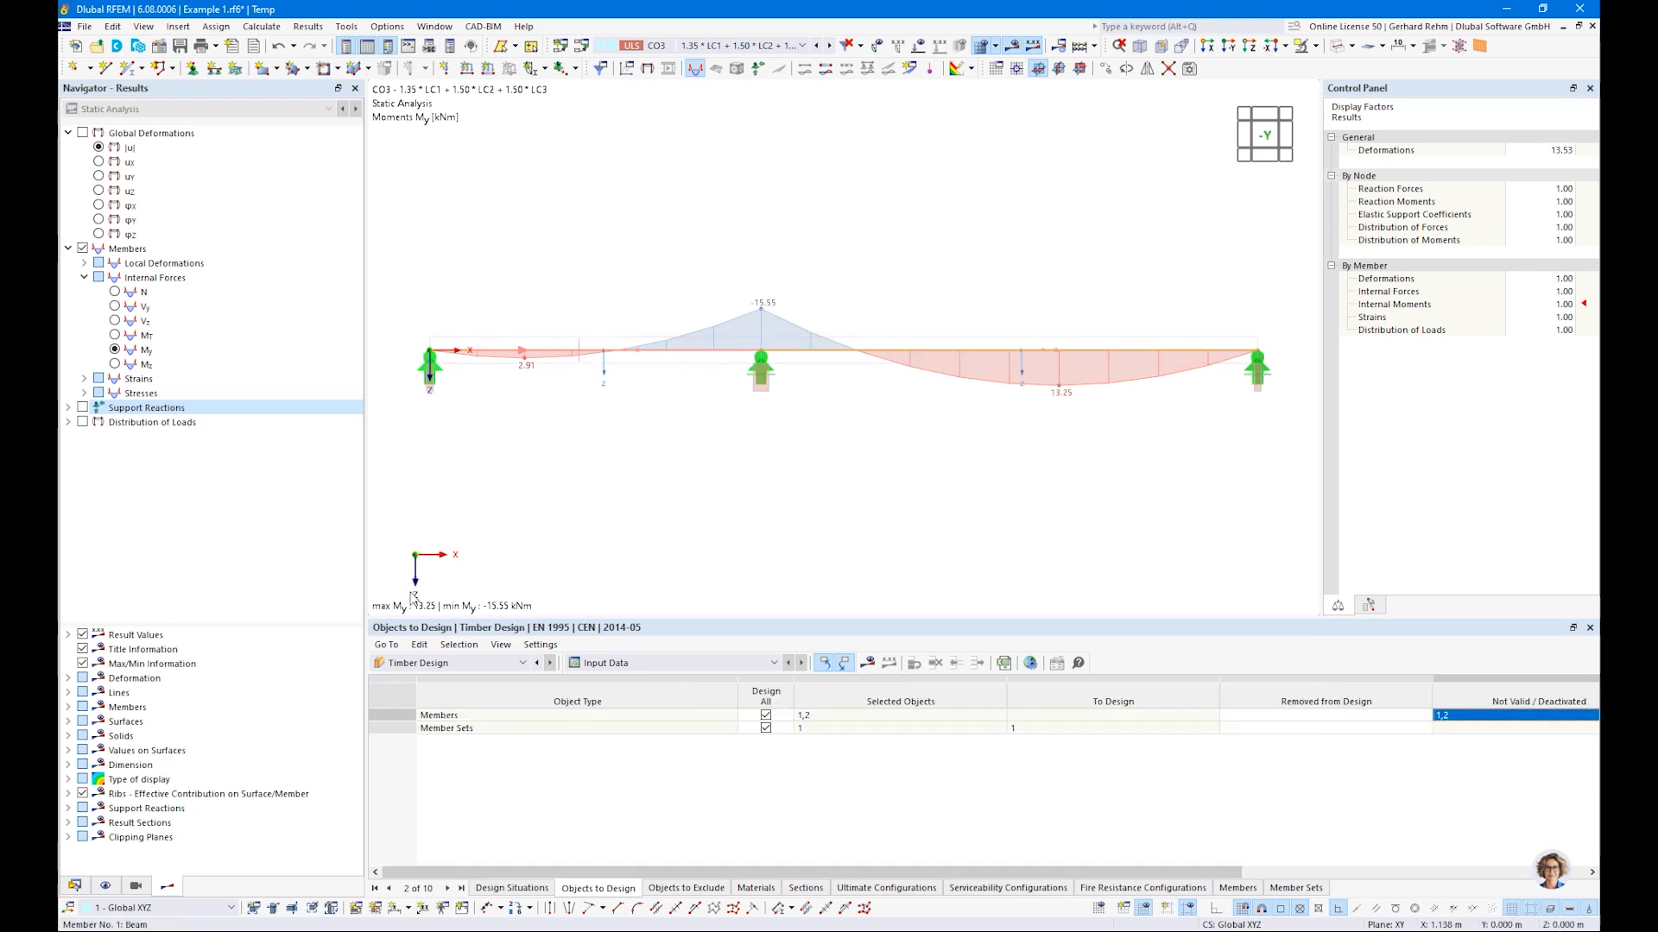
key("Return")
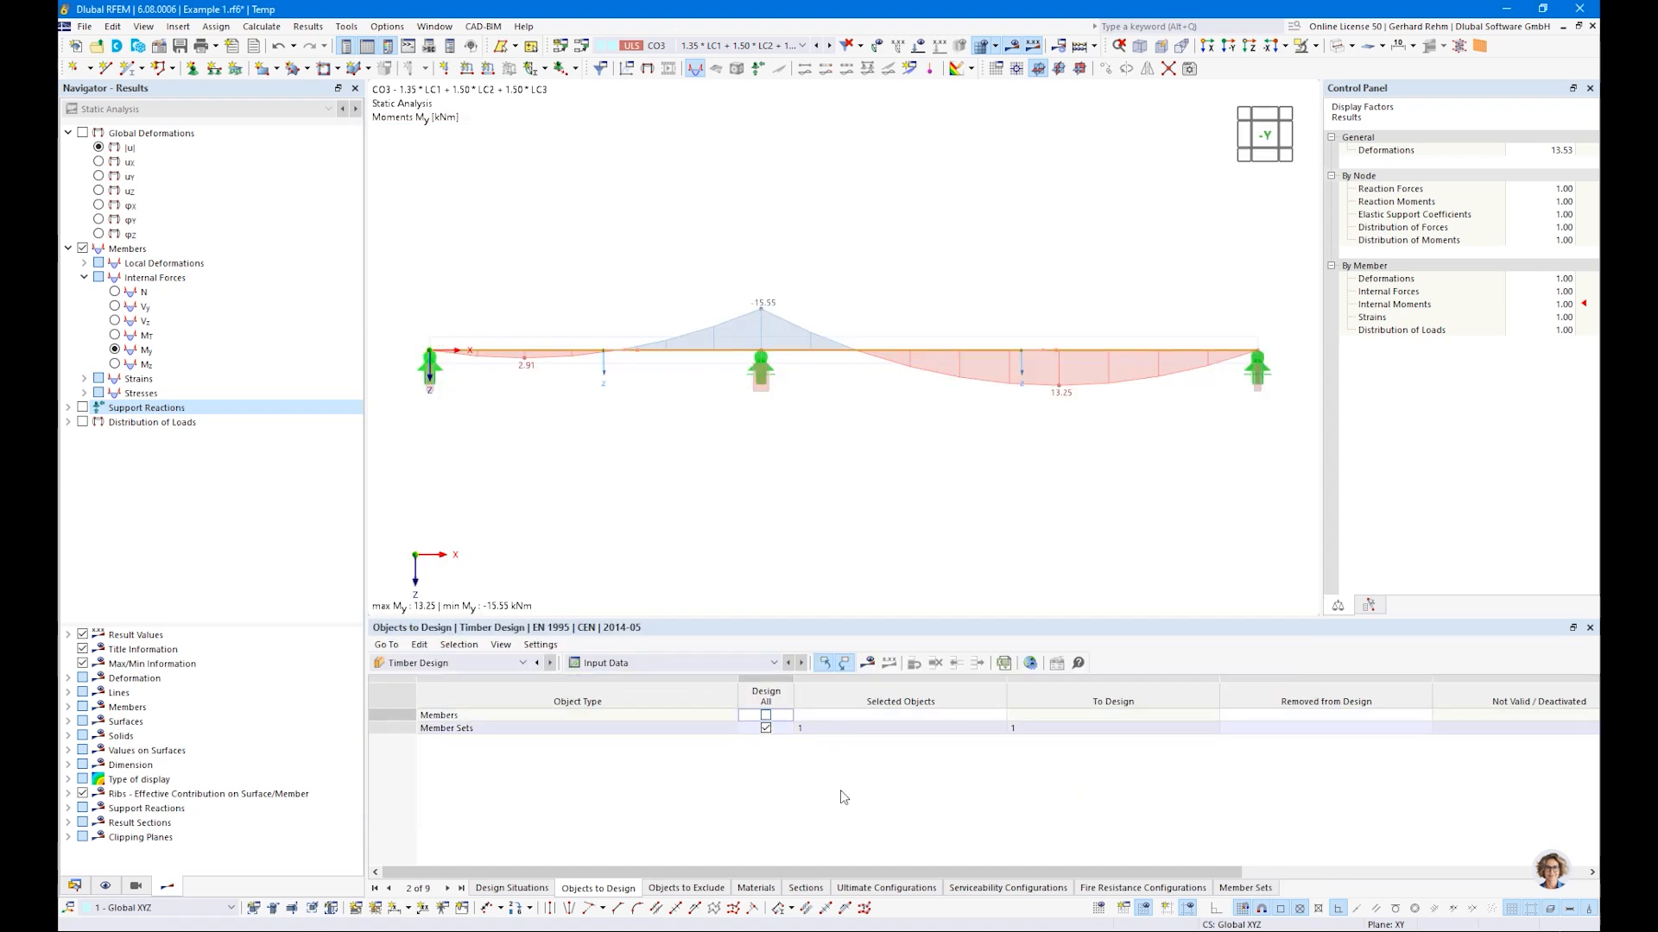
left_click(690, 730)
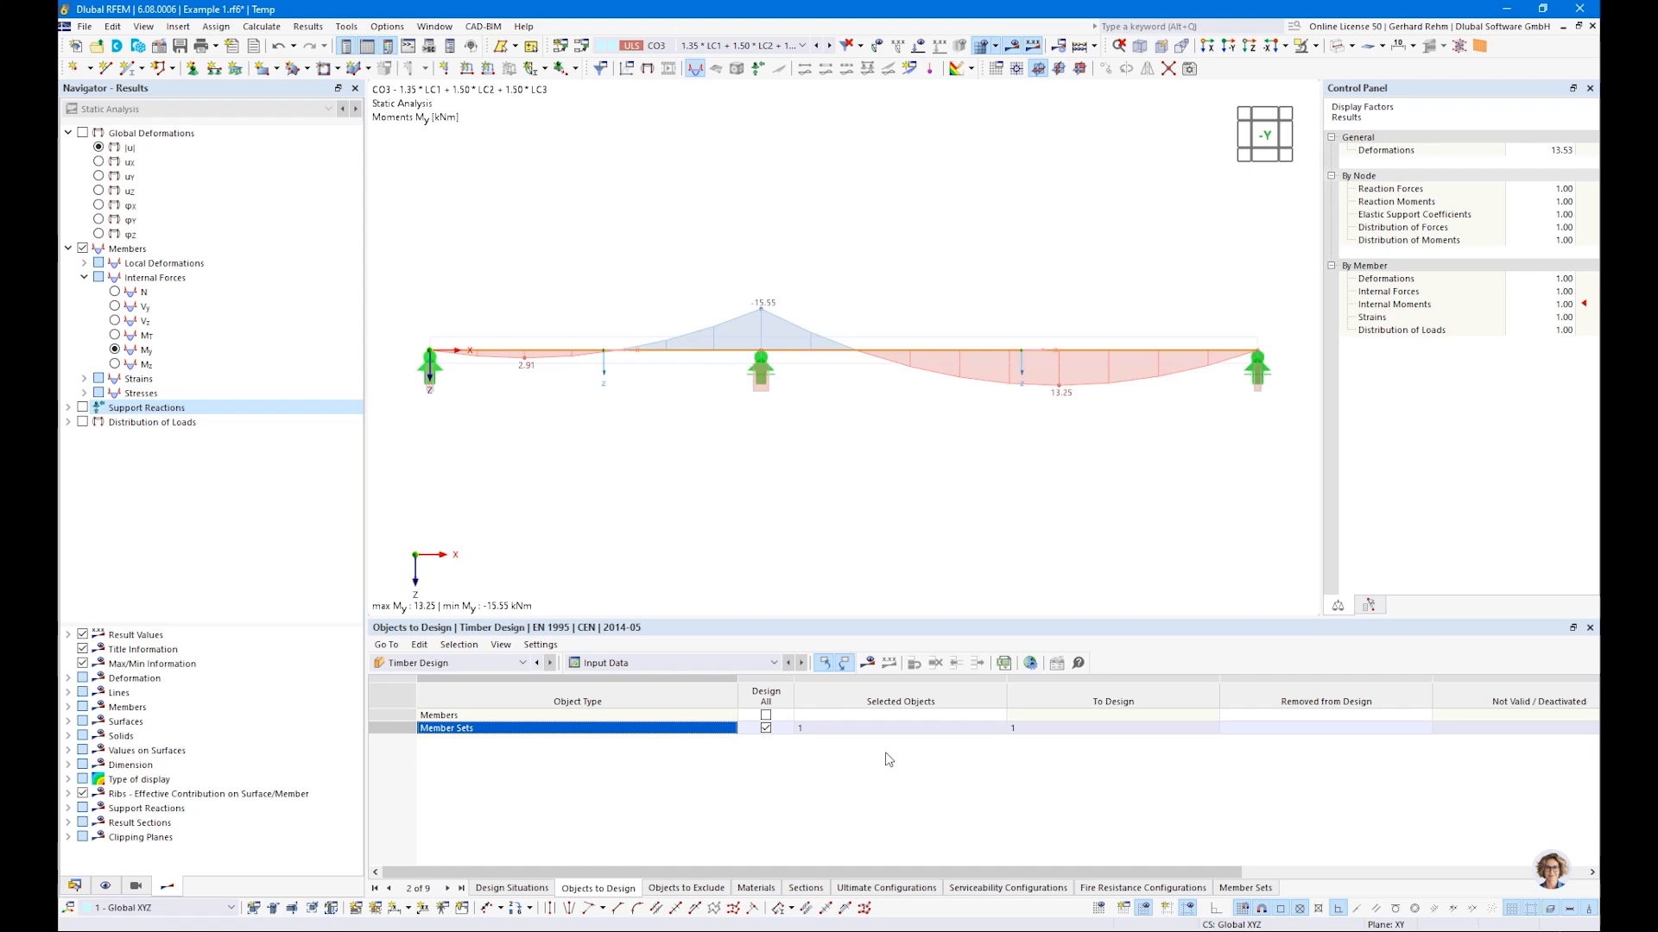
Calculate the timber design and locate the section proof for bending about the y-axis according to 6.1.6 on the beam
left_click(867, 667)
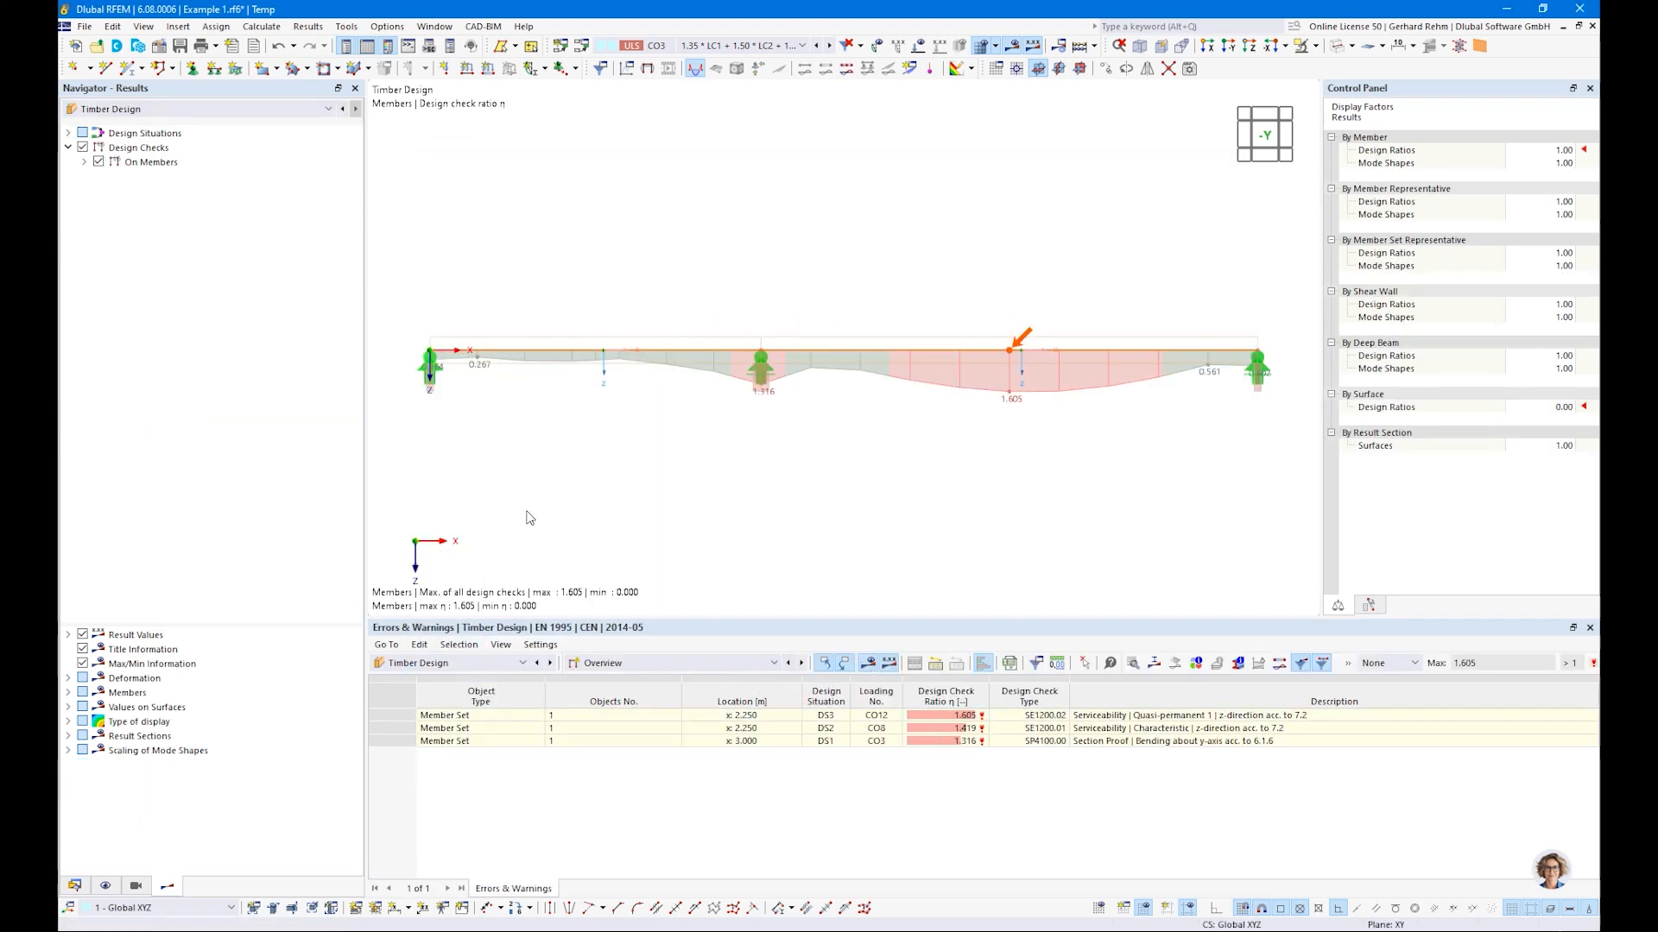
left_click(605, 663)
left_click(610, 668)
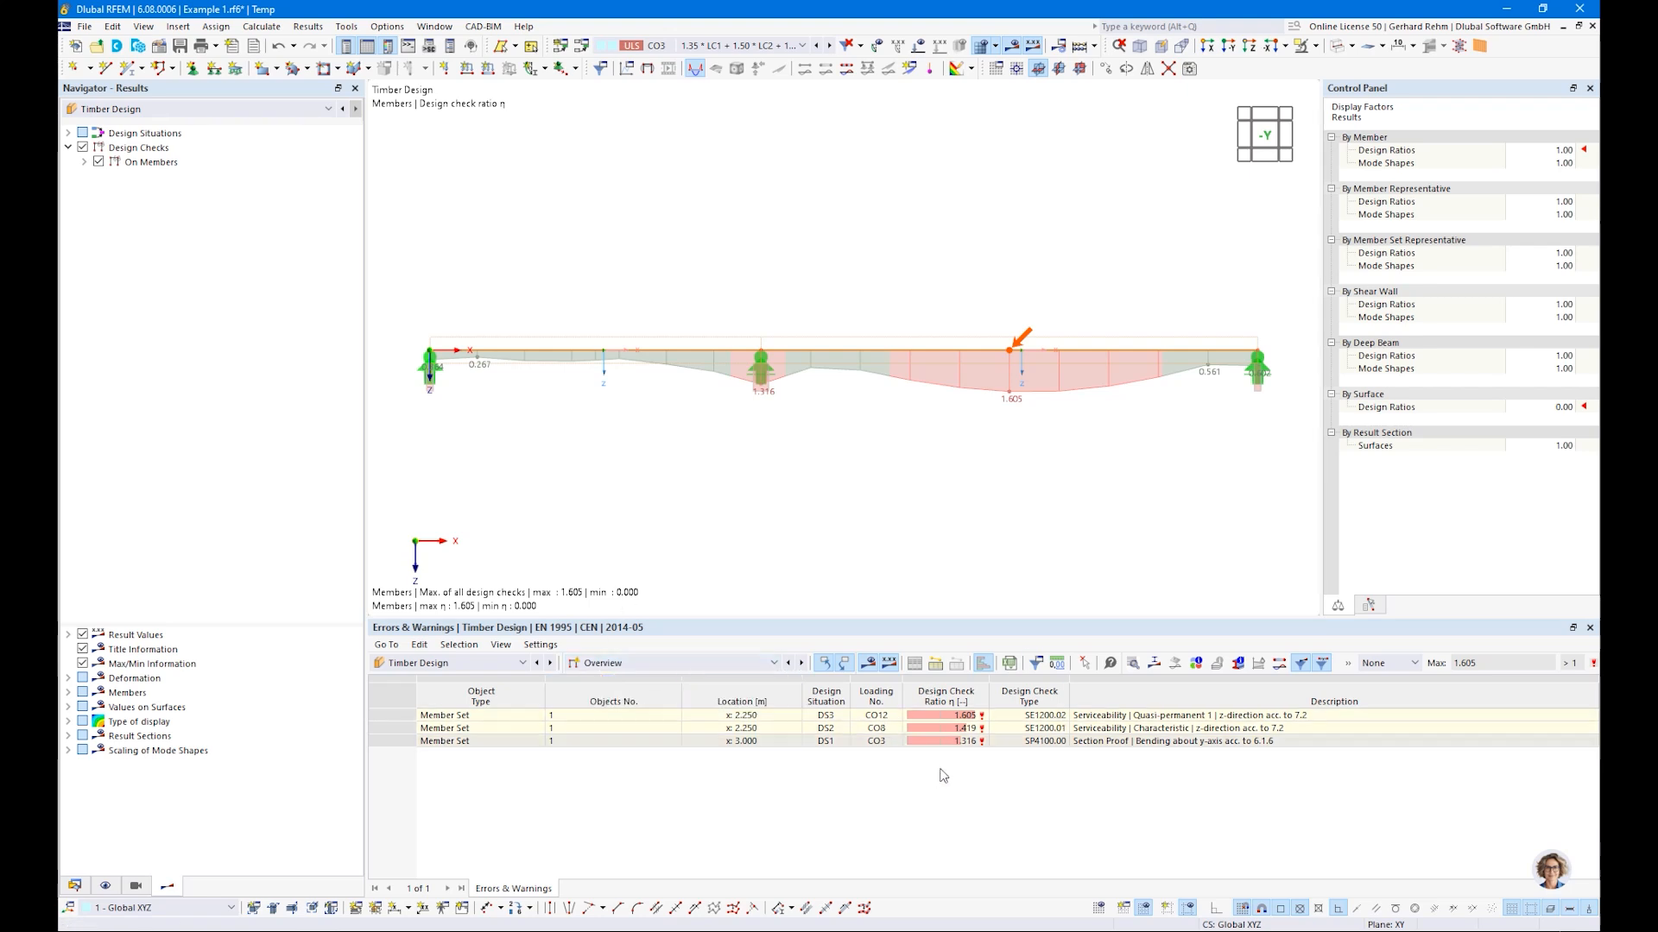
left_click(1095, 743)
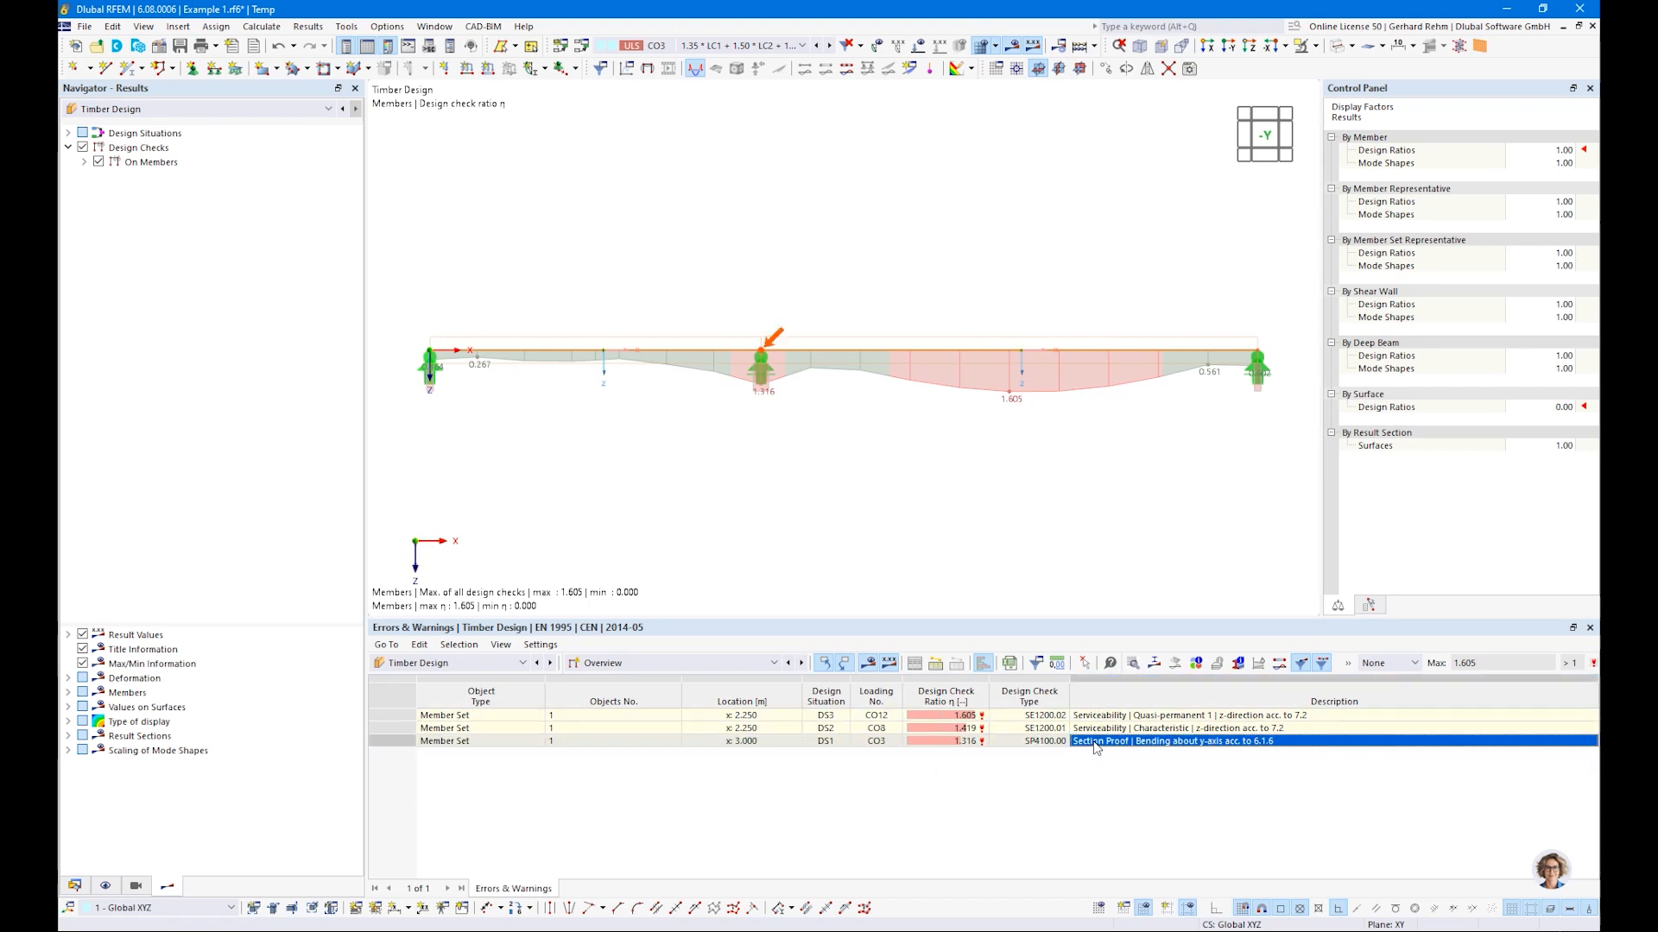
Locate the characteristic serviceability check in the z-direction on the beam and list the design ratios on members
left_click(1094, 728)
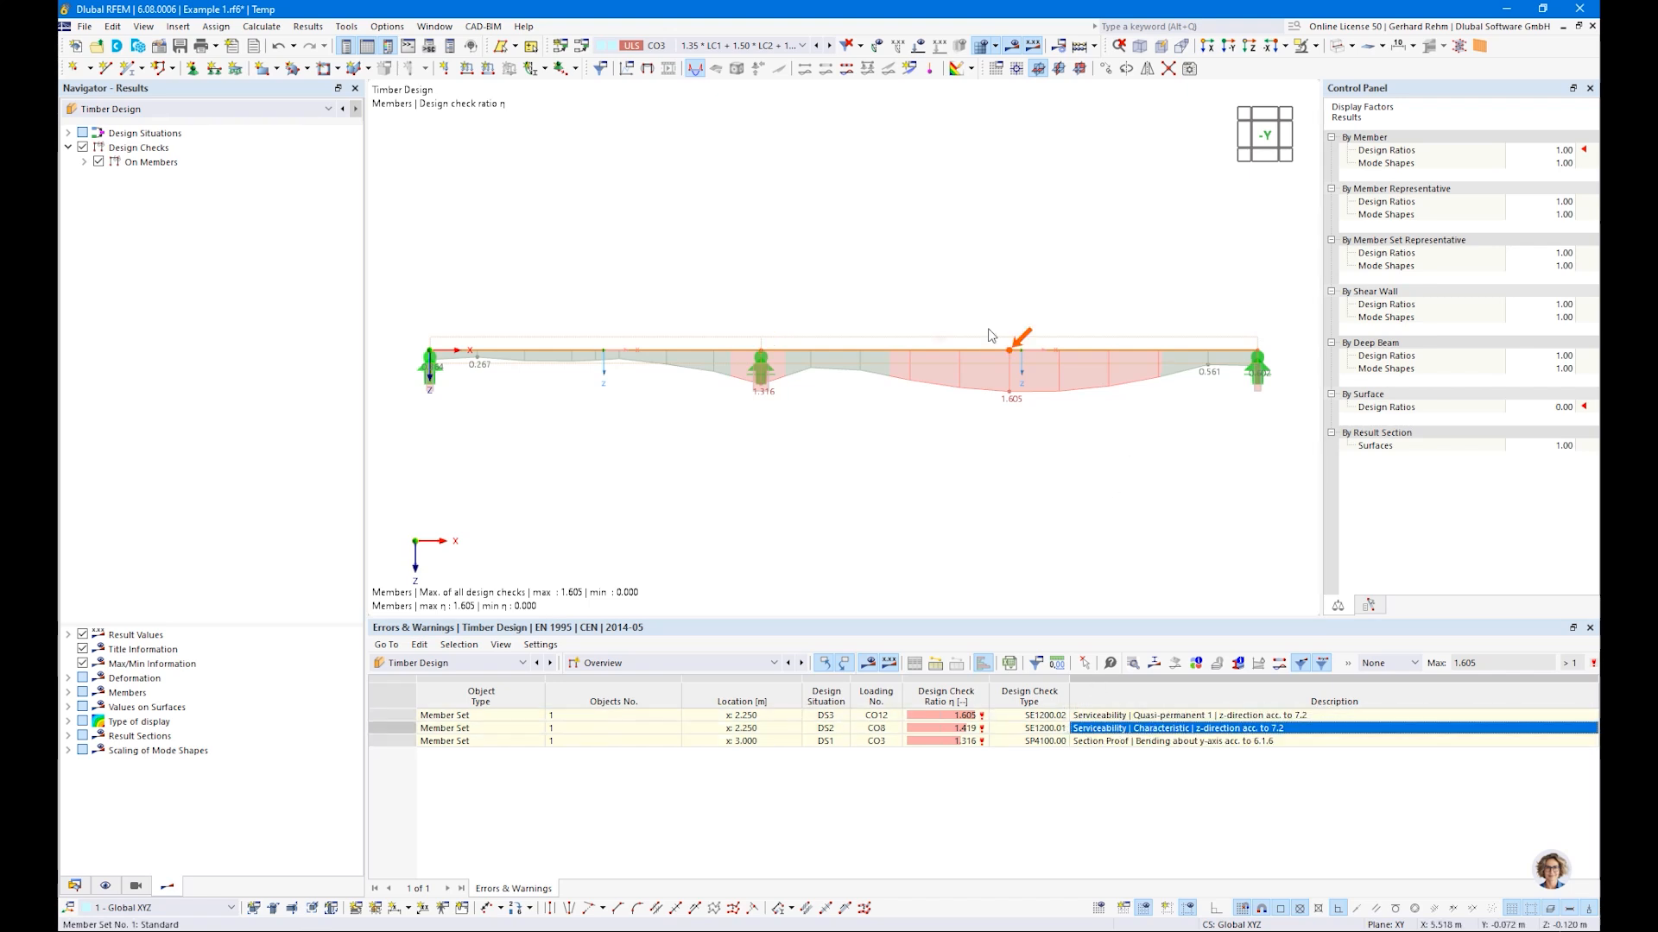
left_click(1150, 422)
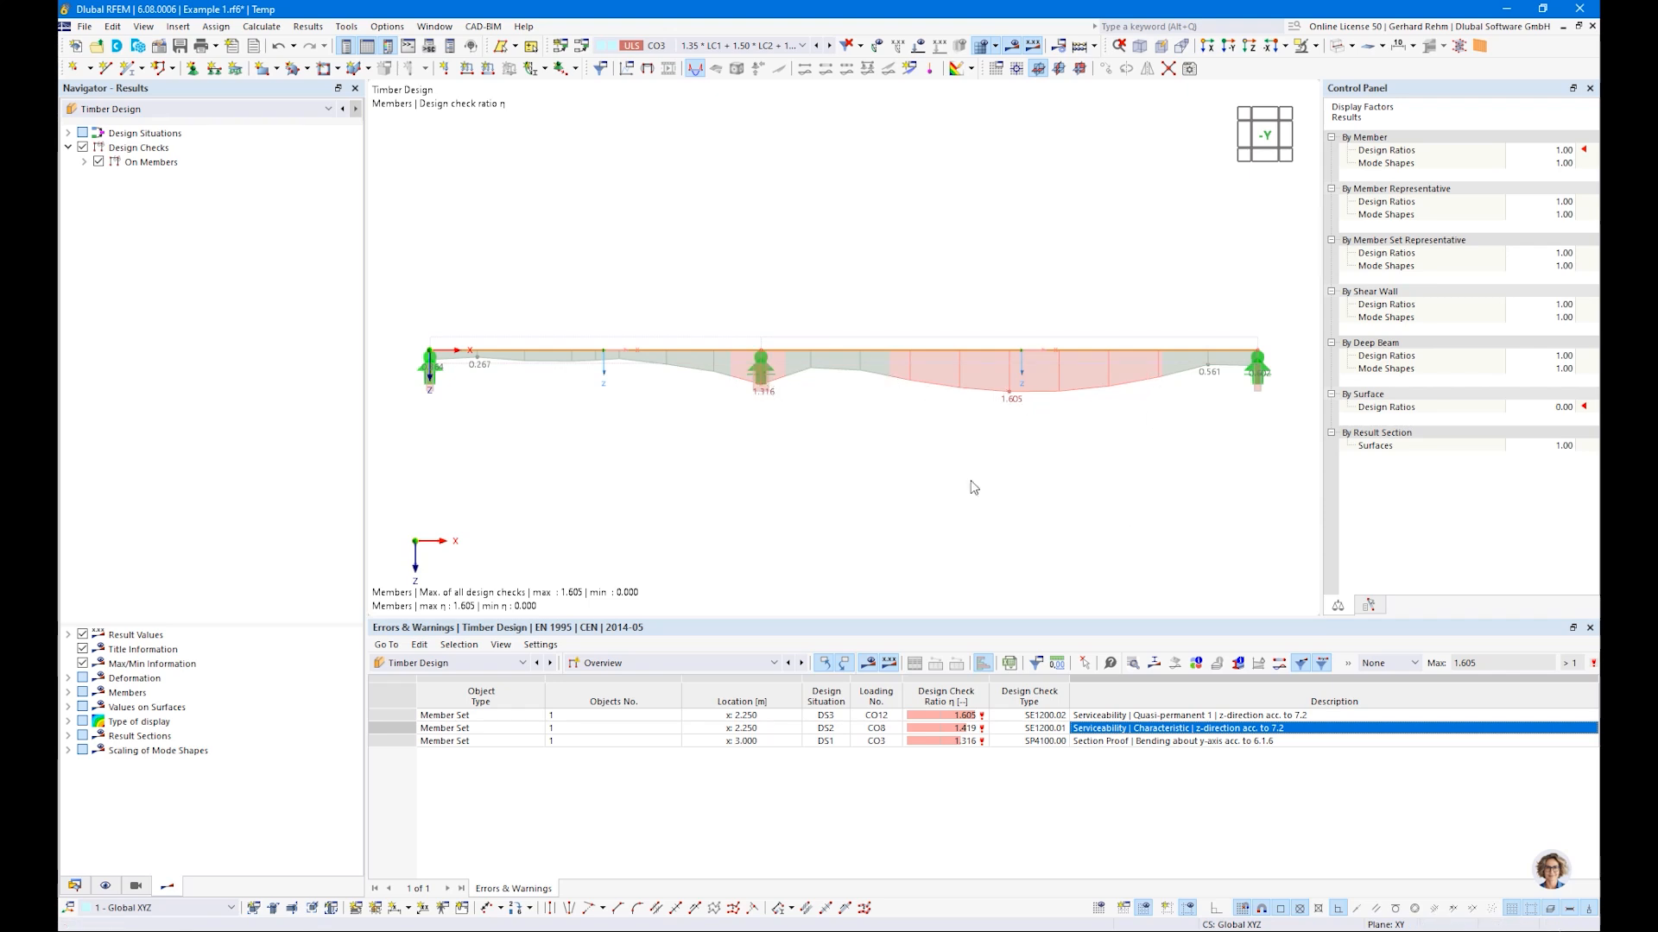
left_click(773, 664)
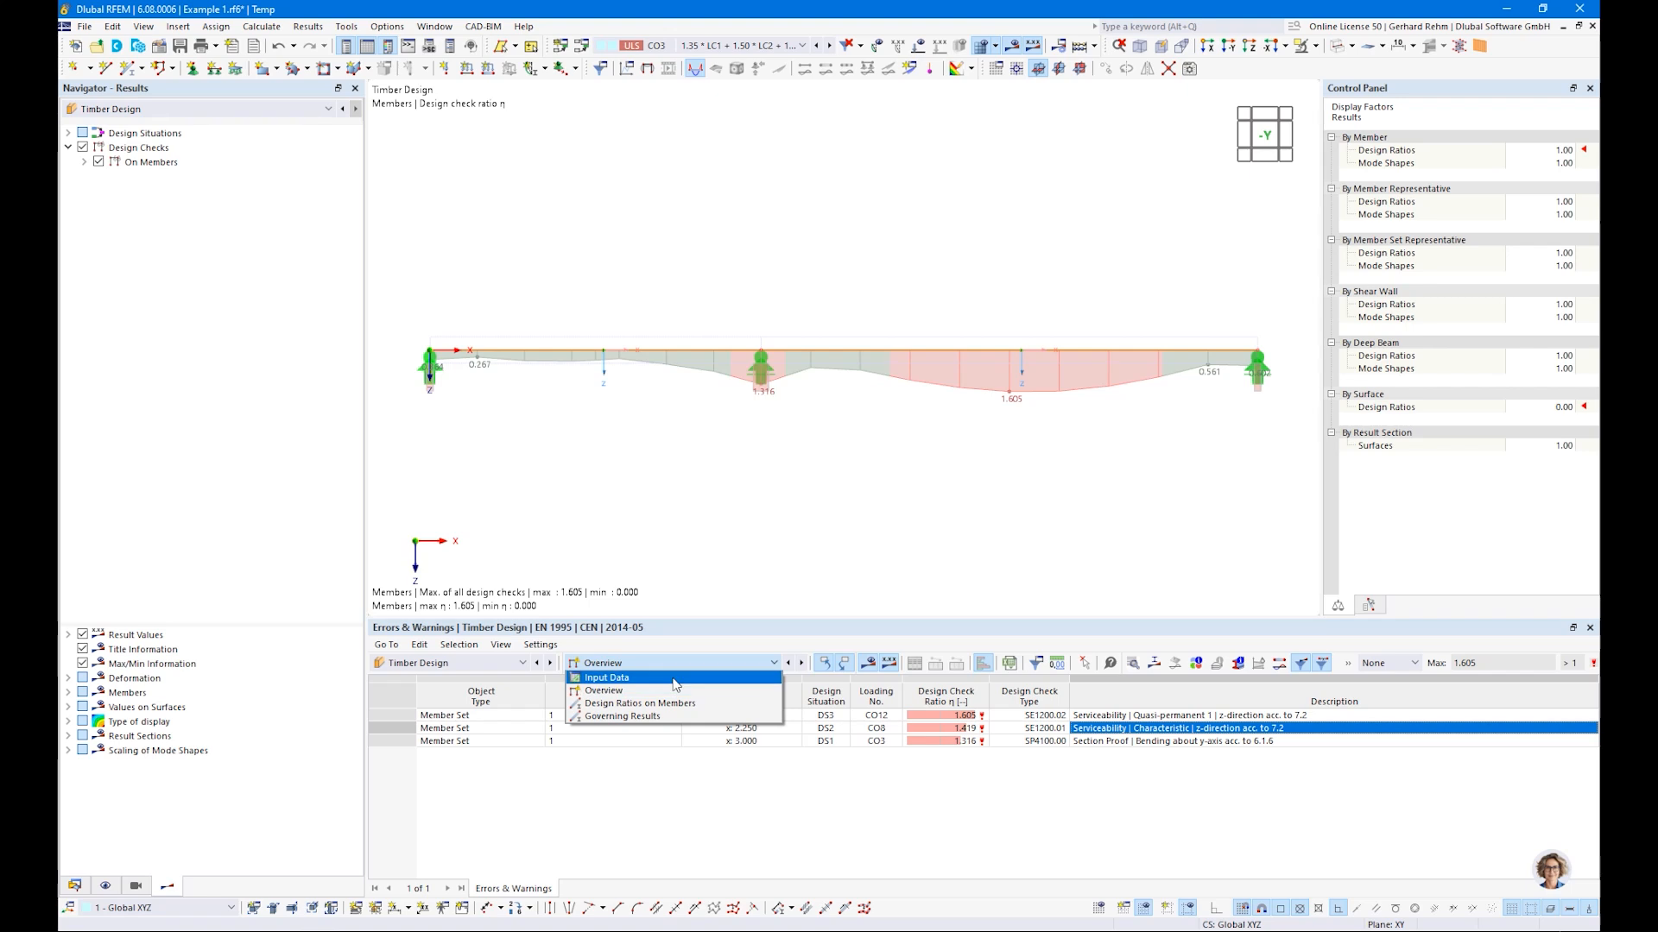
left_click(629, 703)
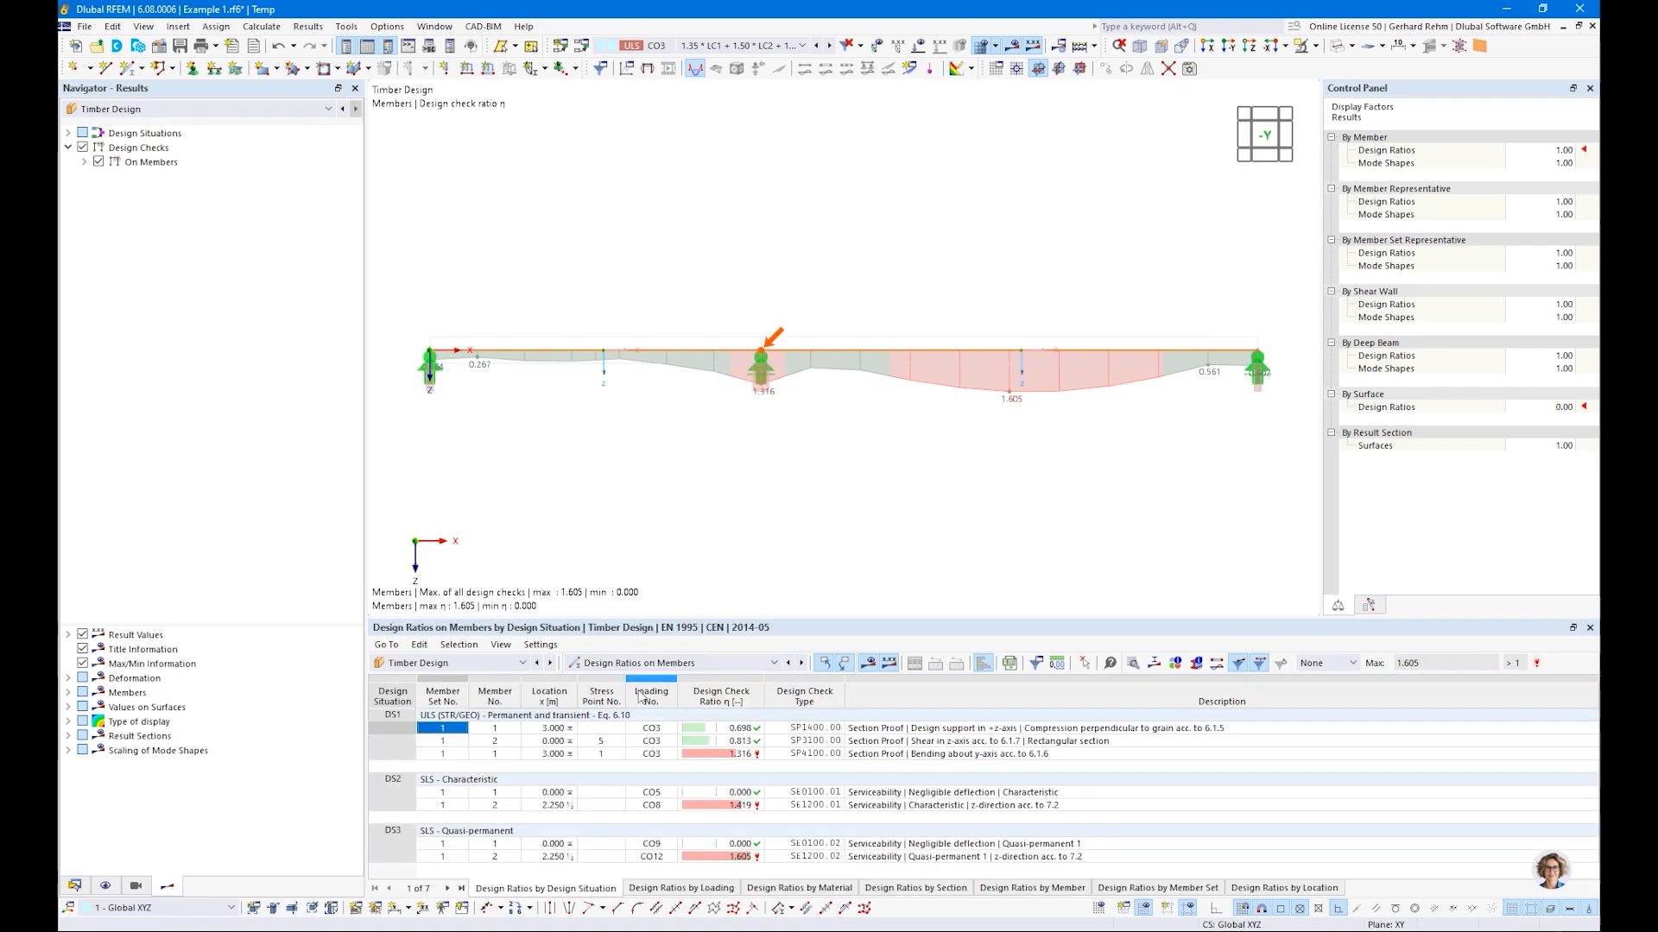
left_click_drag(1074, 616, 1049, 589)
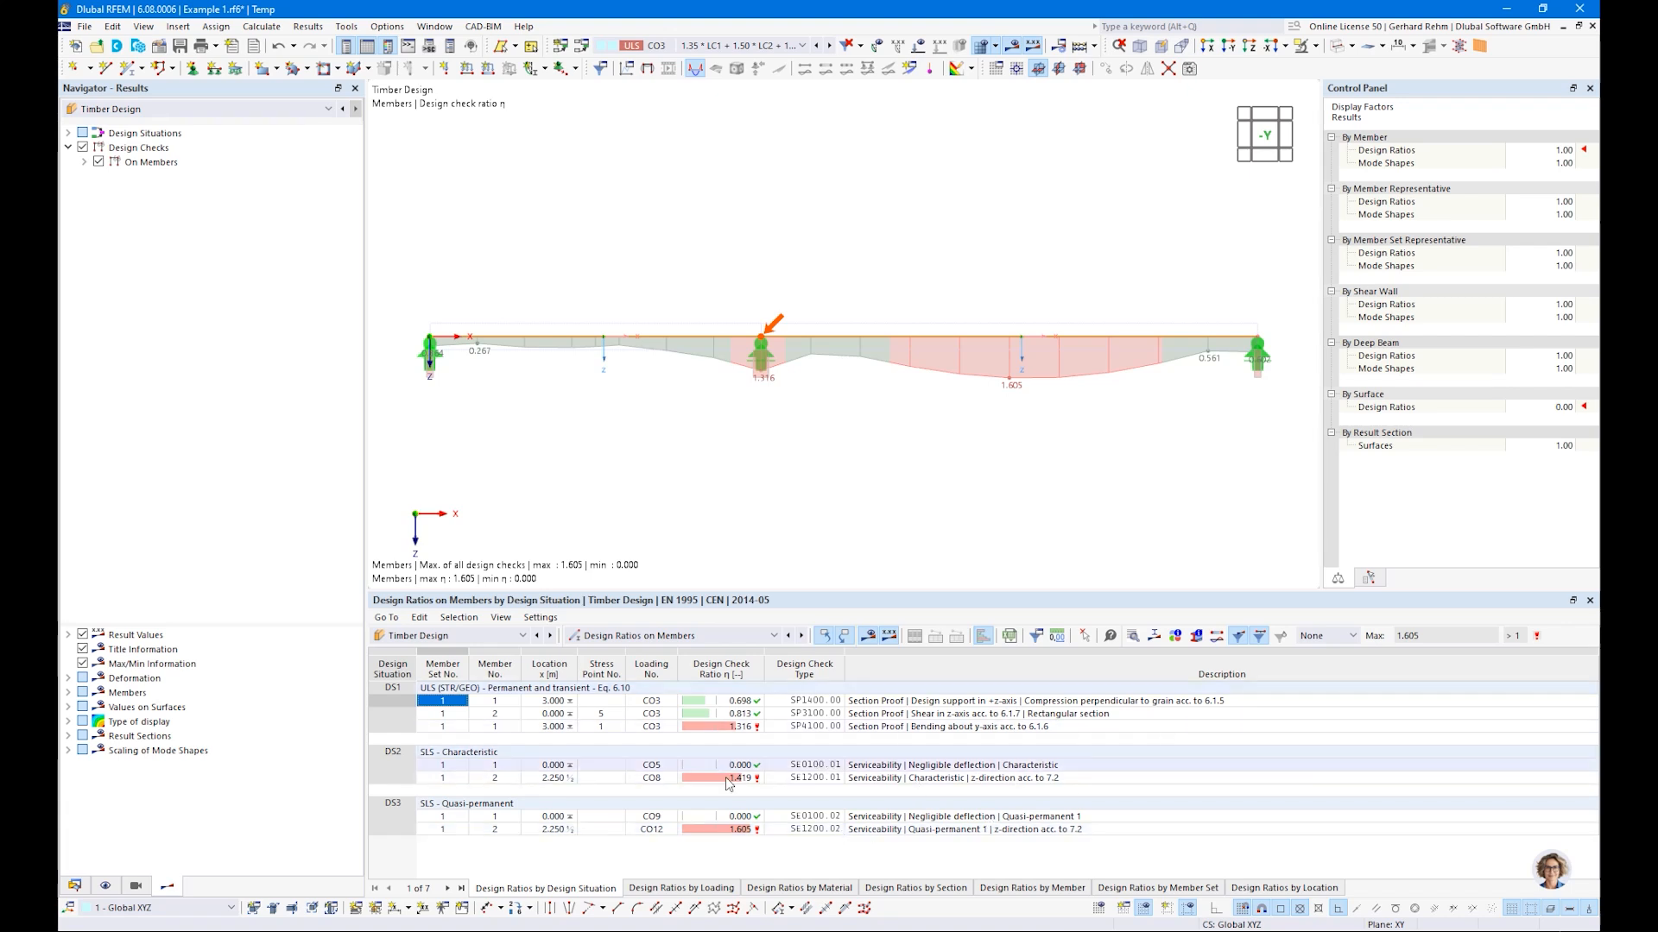
Filter the design ratios table to show only checks with a ratio greater than 0
left_click(1325, 635)
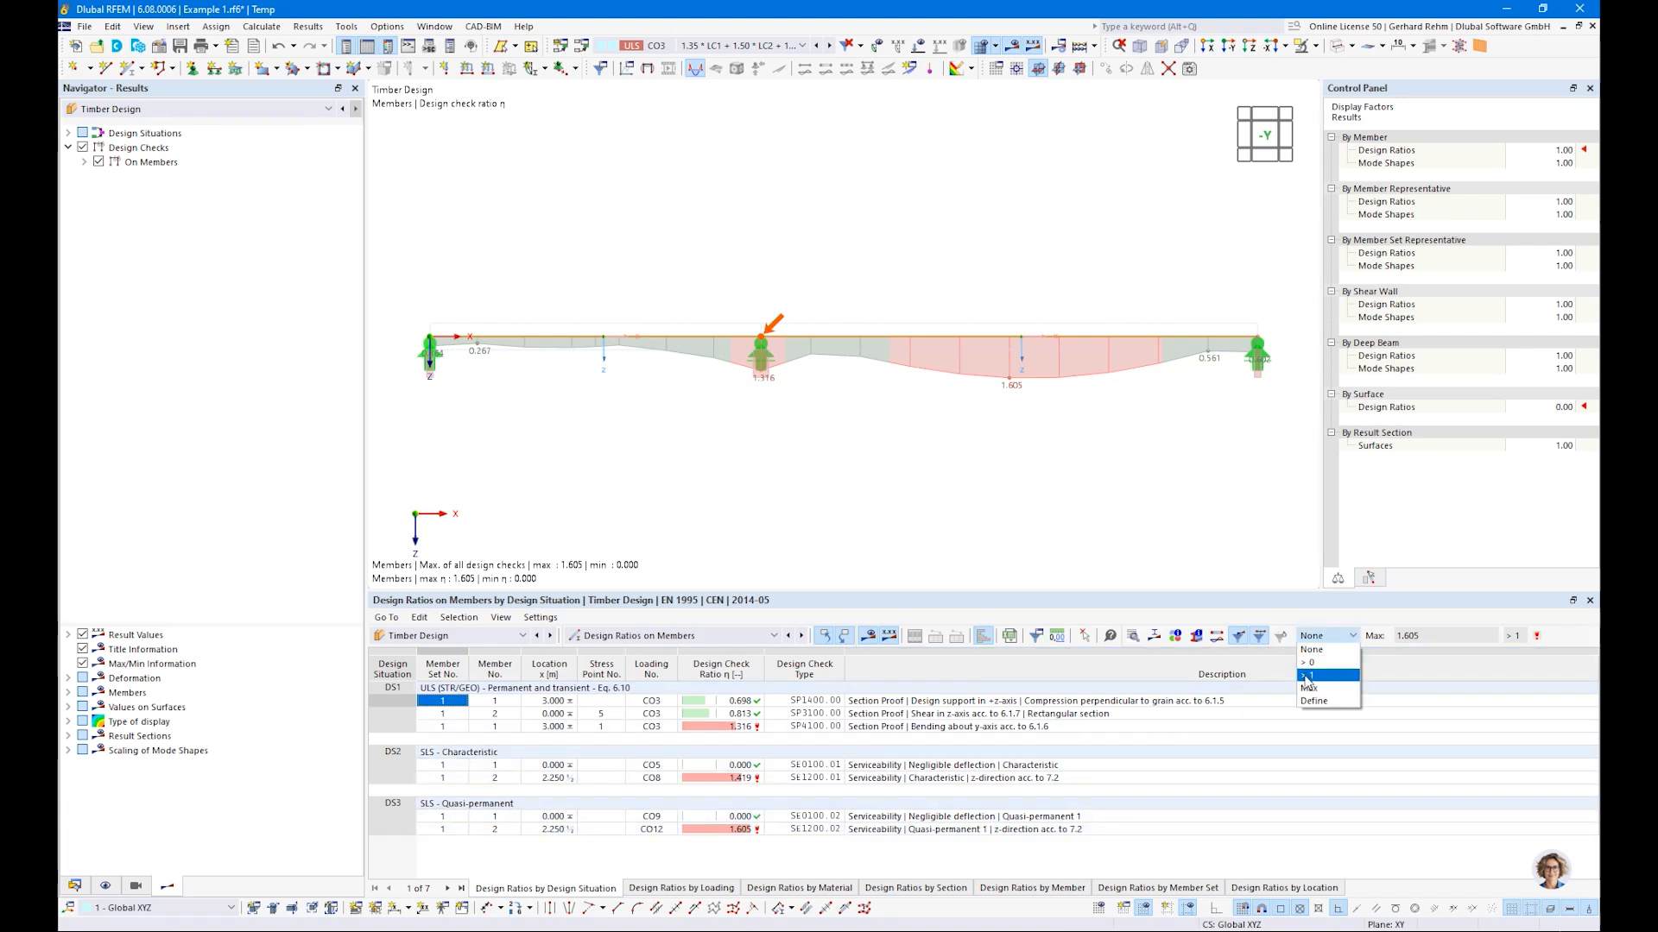
left_click(1314, 665)
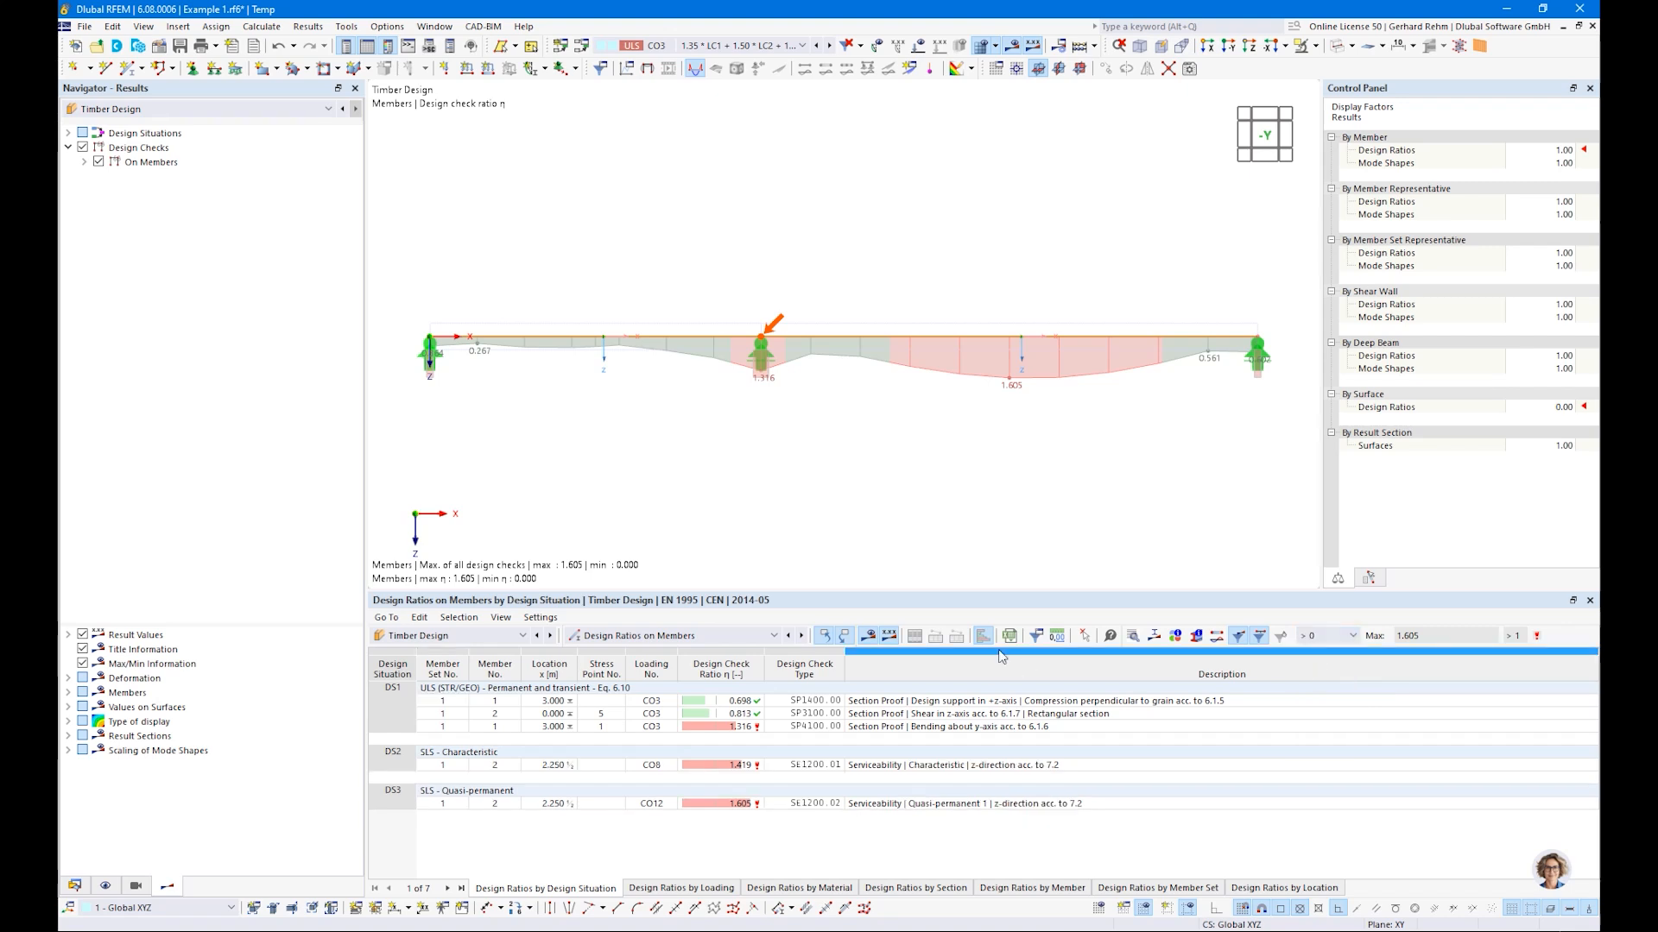
left_click_drag(907, 594, 786, 633)
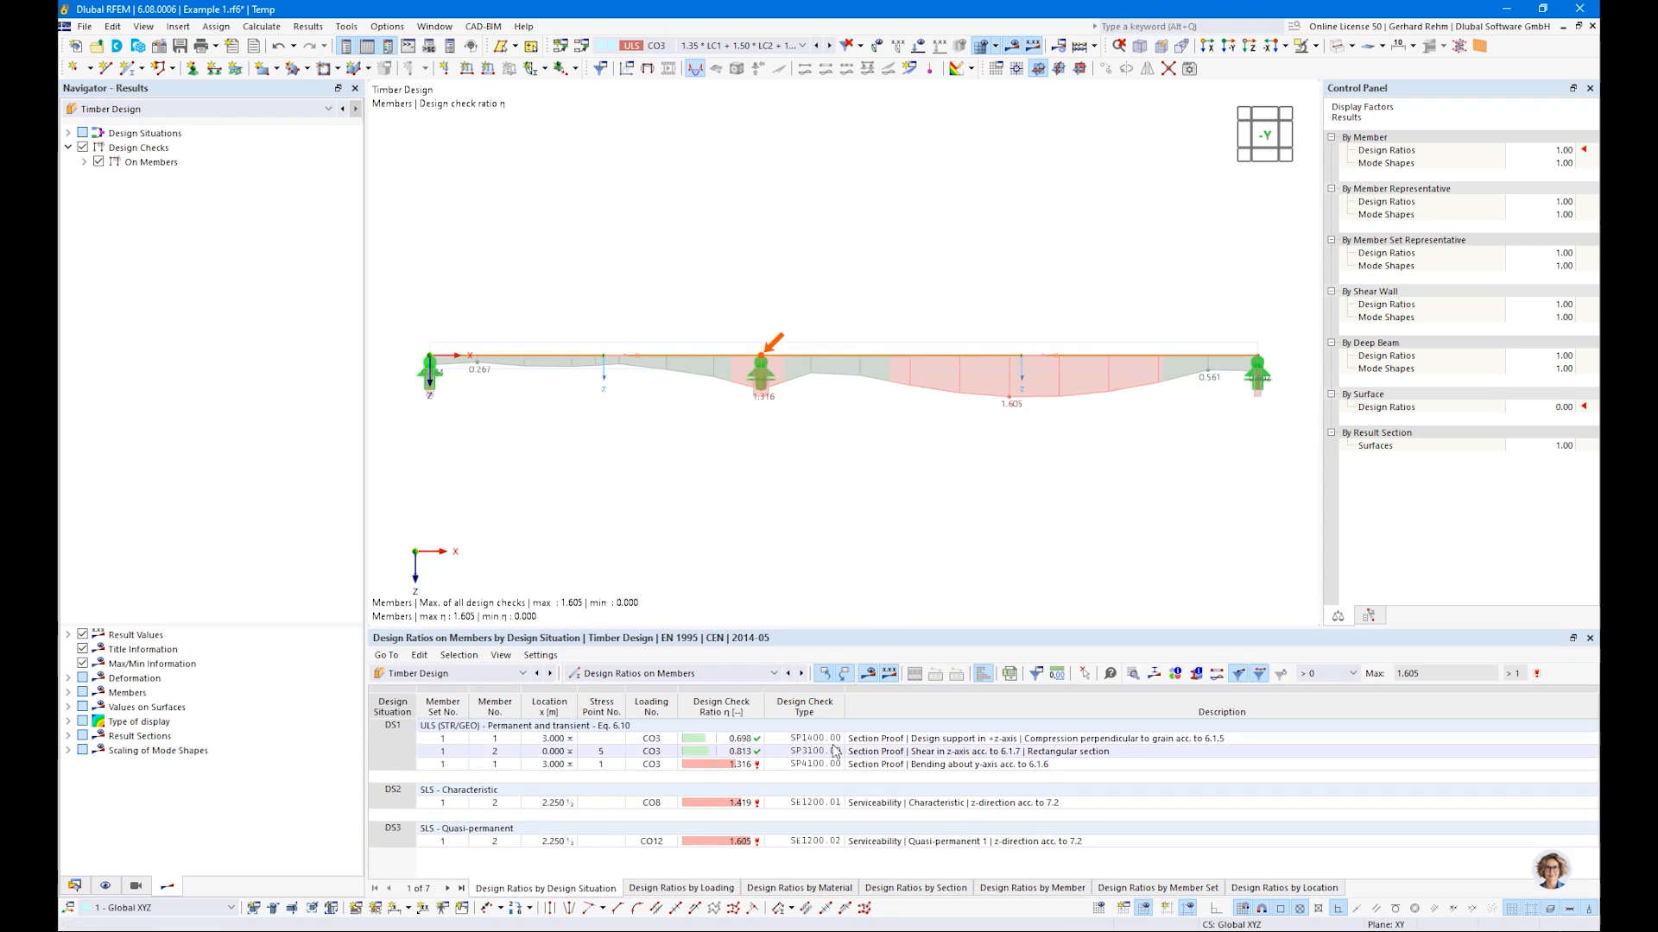
Examine the section proofs for compression at the design support, shear in z-axis and bending about the y-axis
left_click(876, 740)
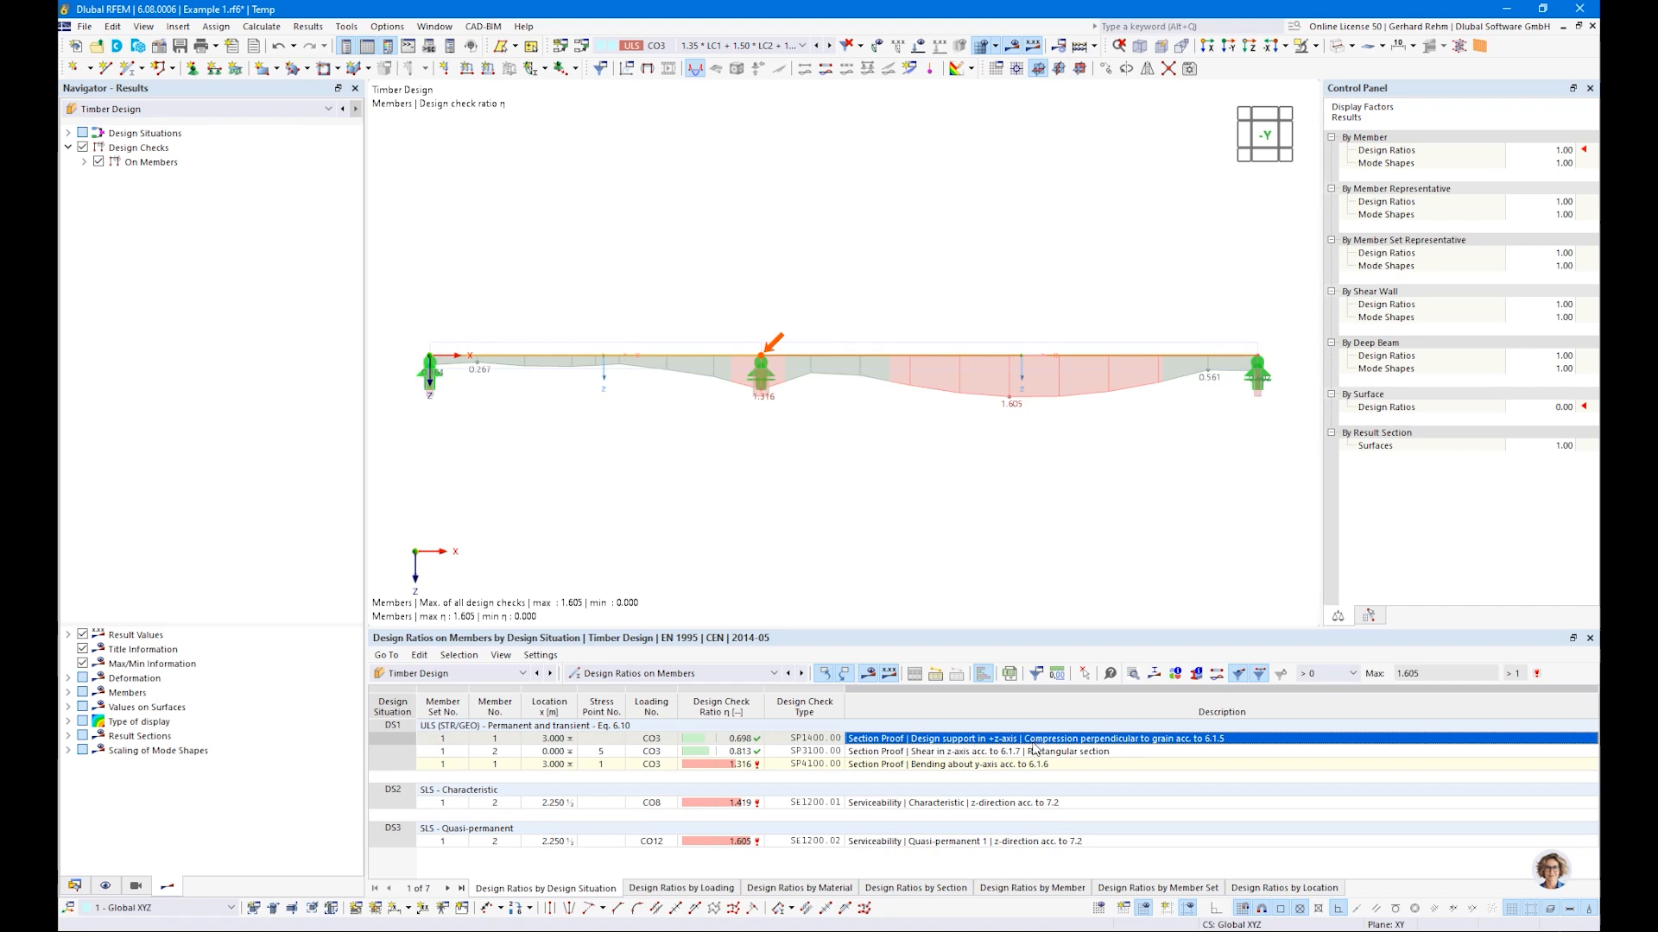
left_click(960, 755)
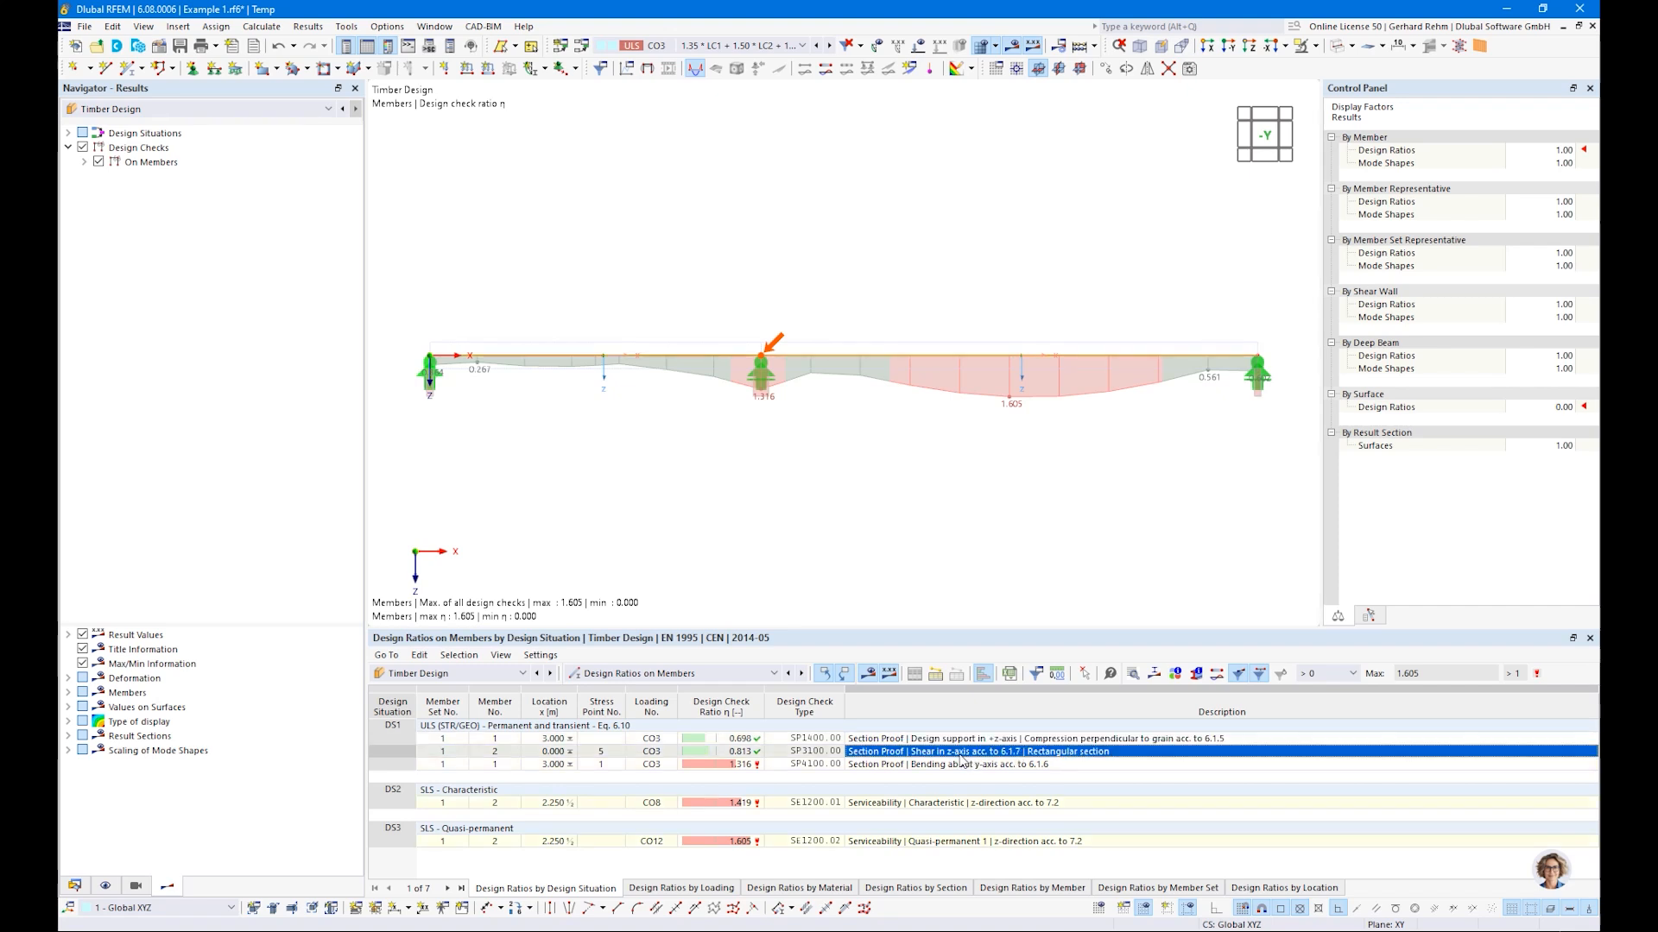
left_click(905, 766)
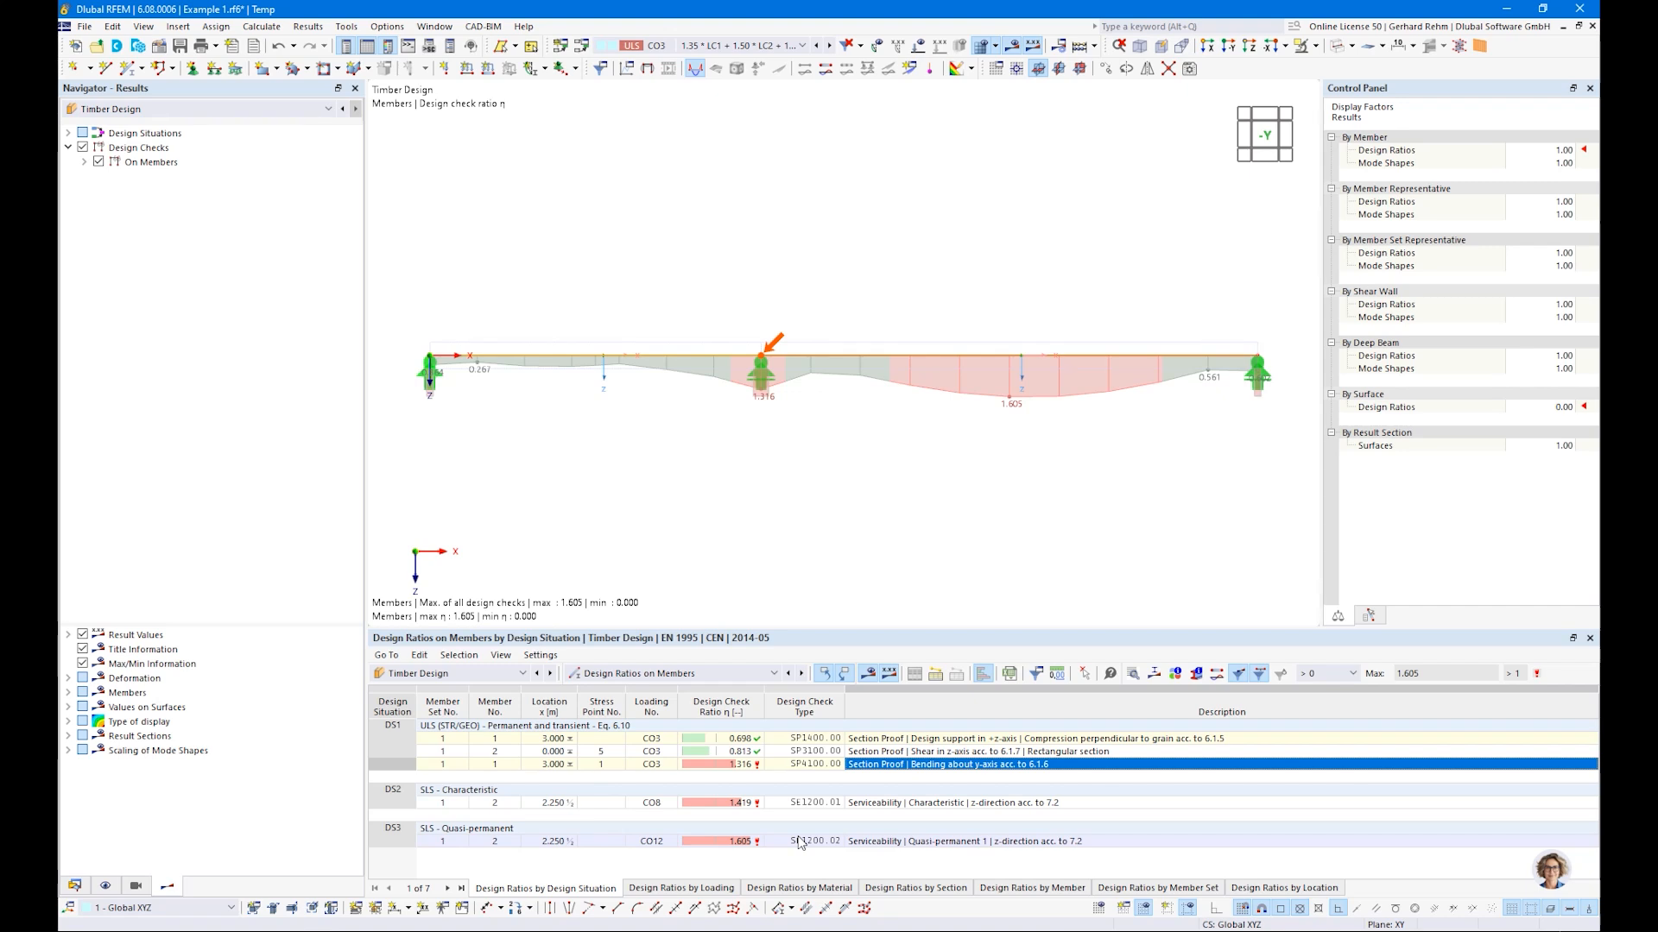
Display the envelope of selected design checks for the ultimate limit state alone, and for the serviceability limit state alone
left_click(86, 162)
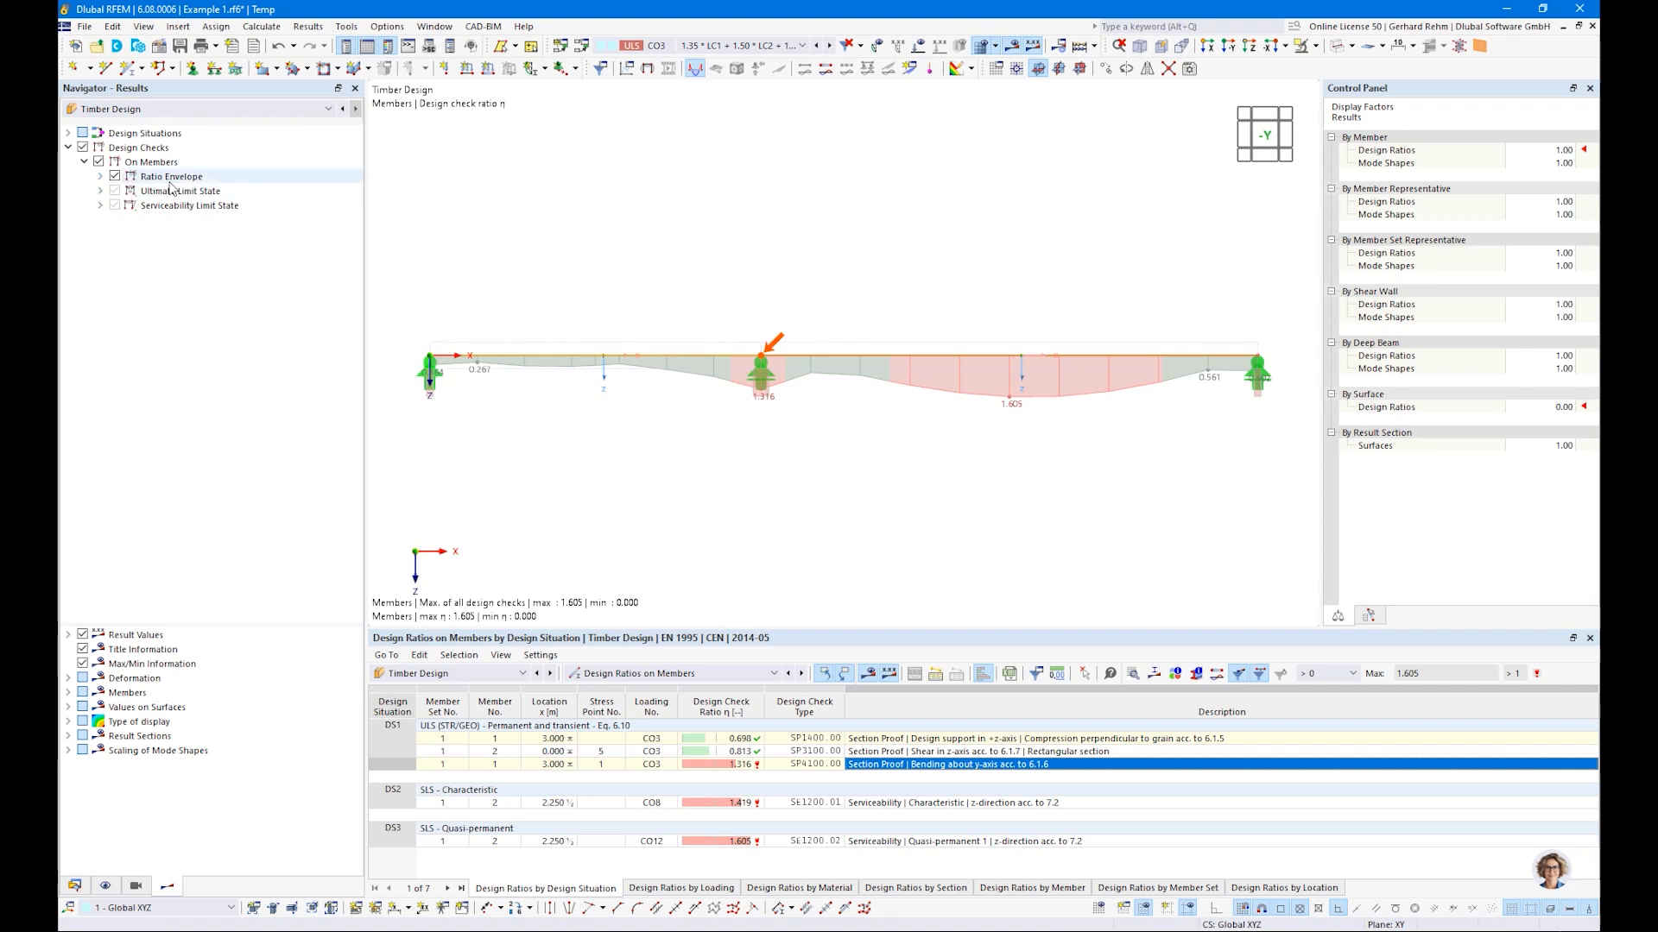
left_click(101, 177)
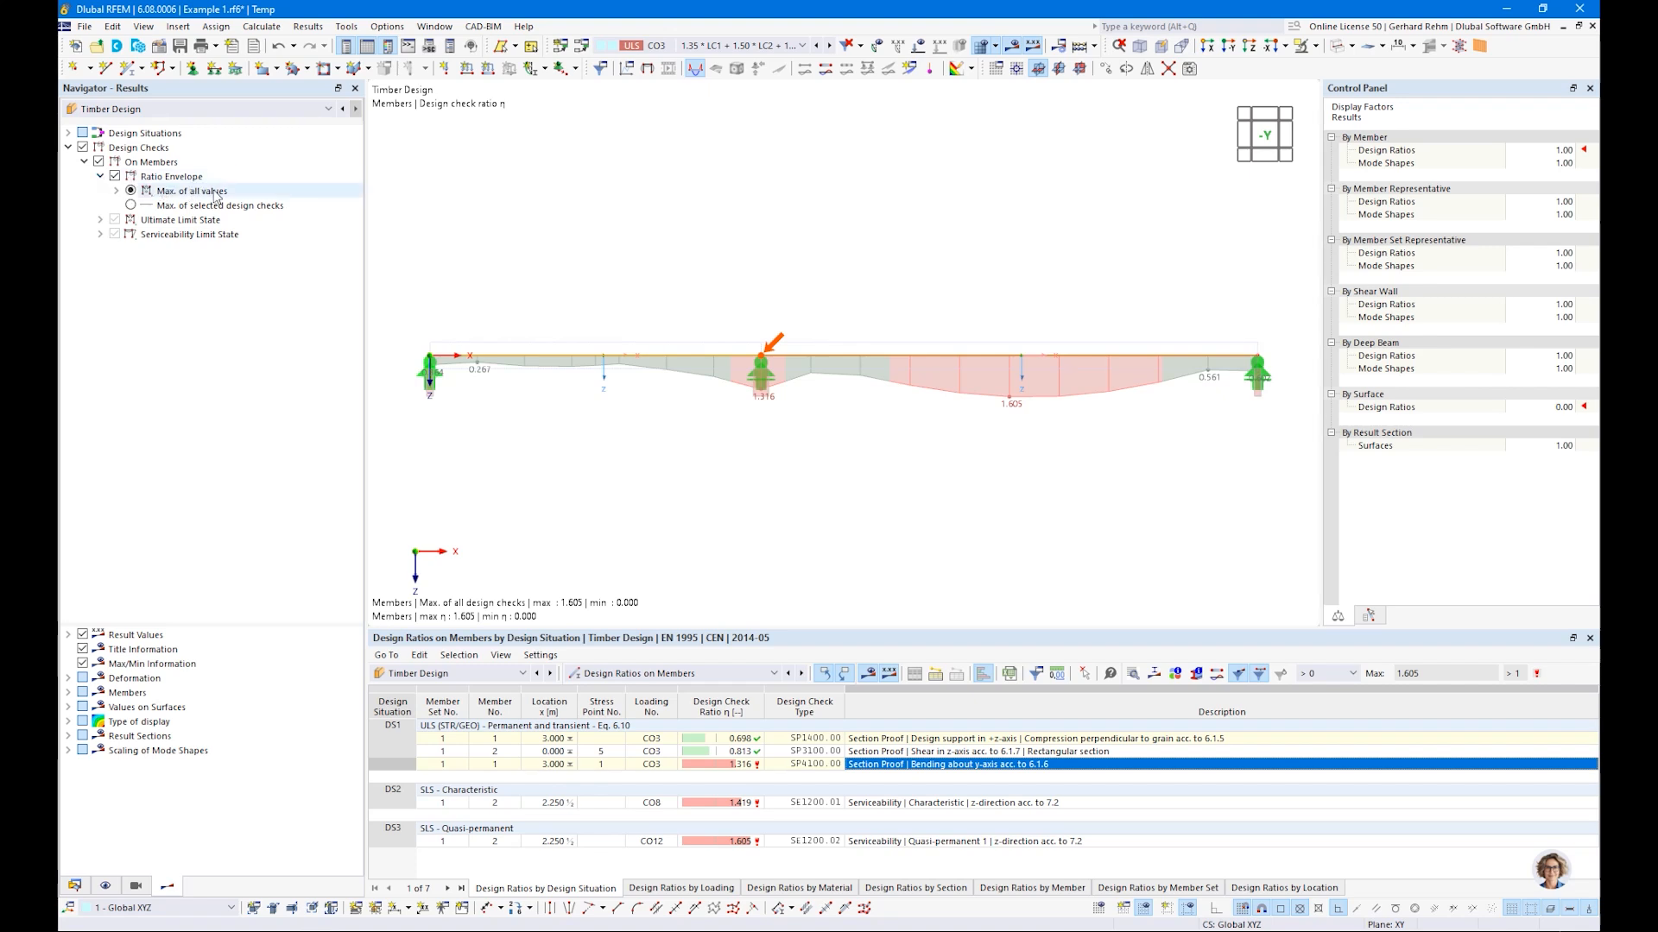
left_click(130, 206)
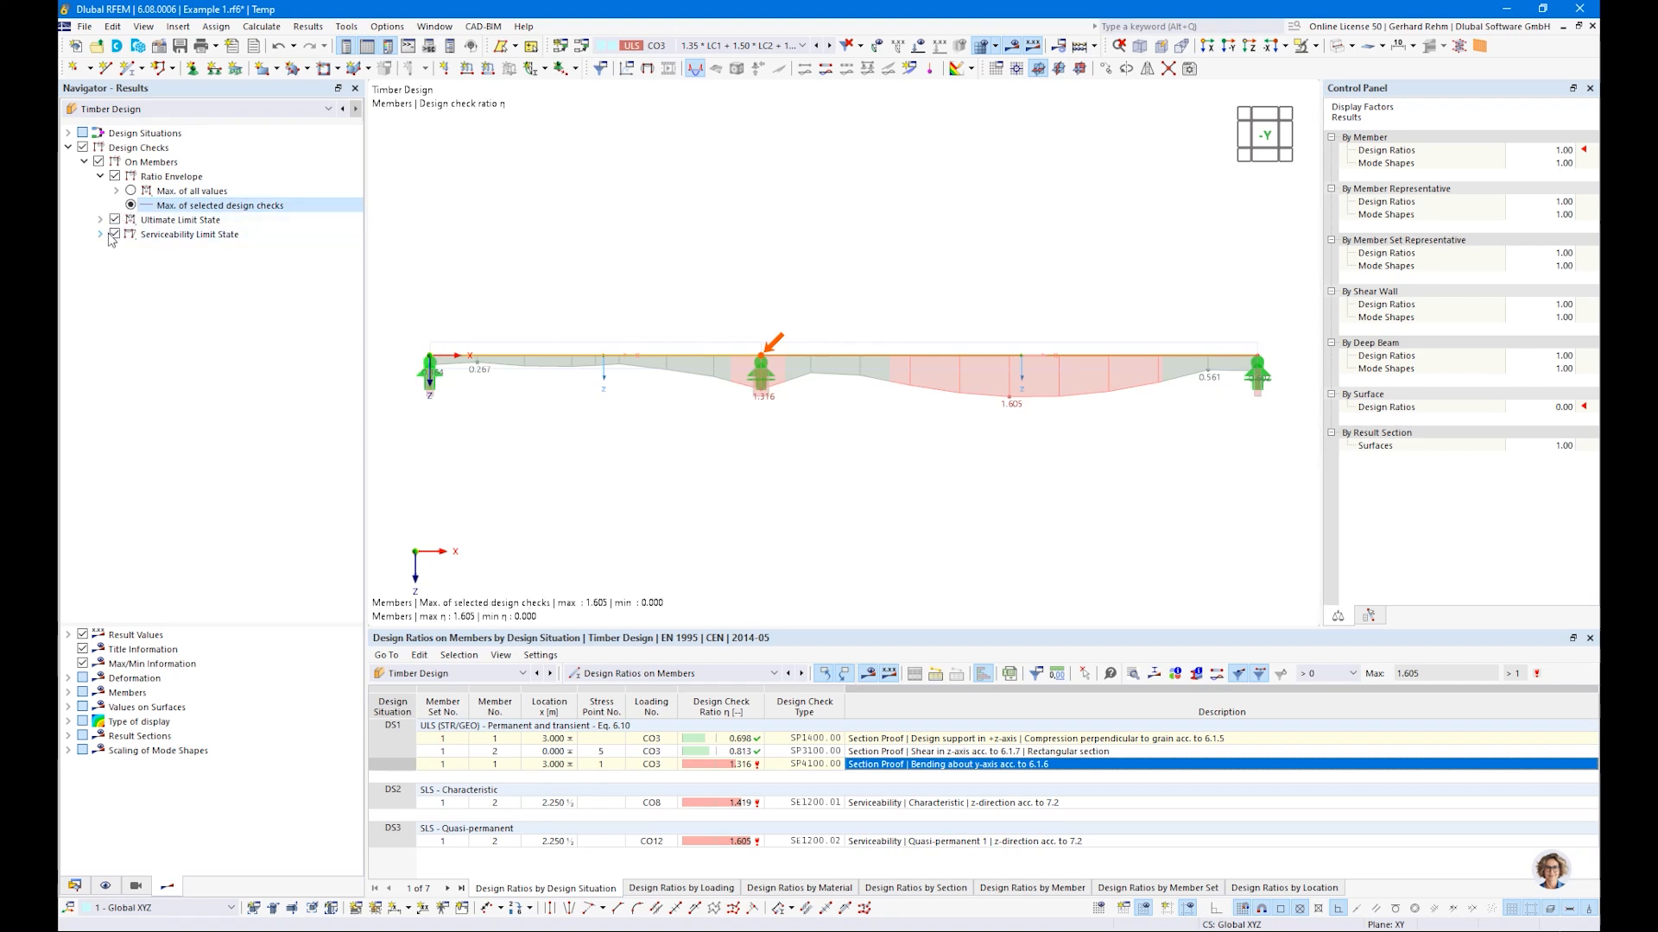
left_click(114, 235)
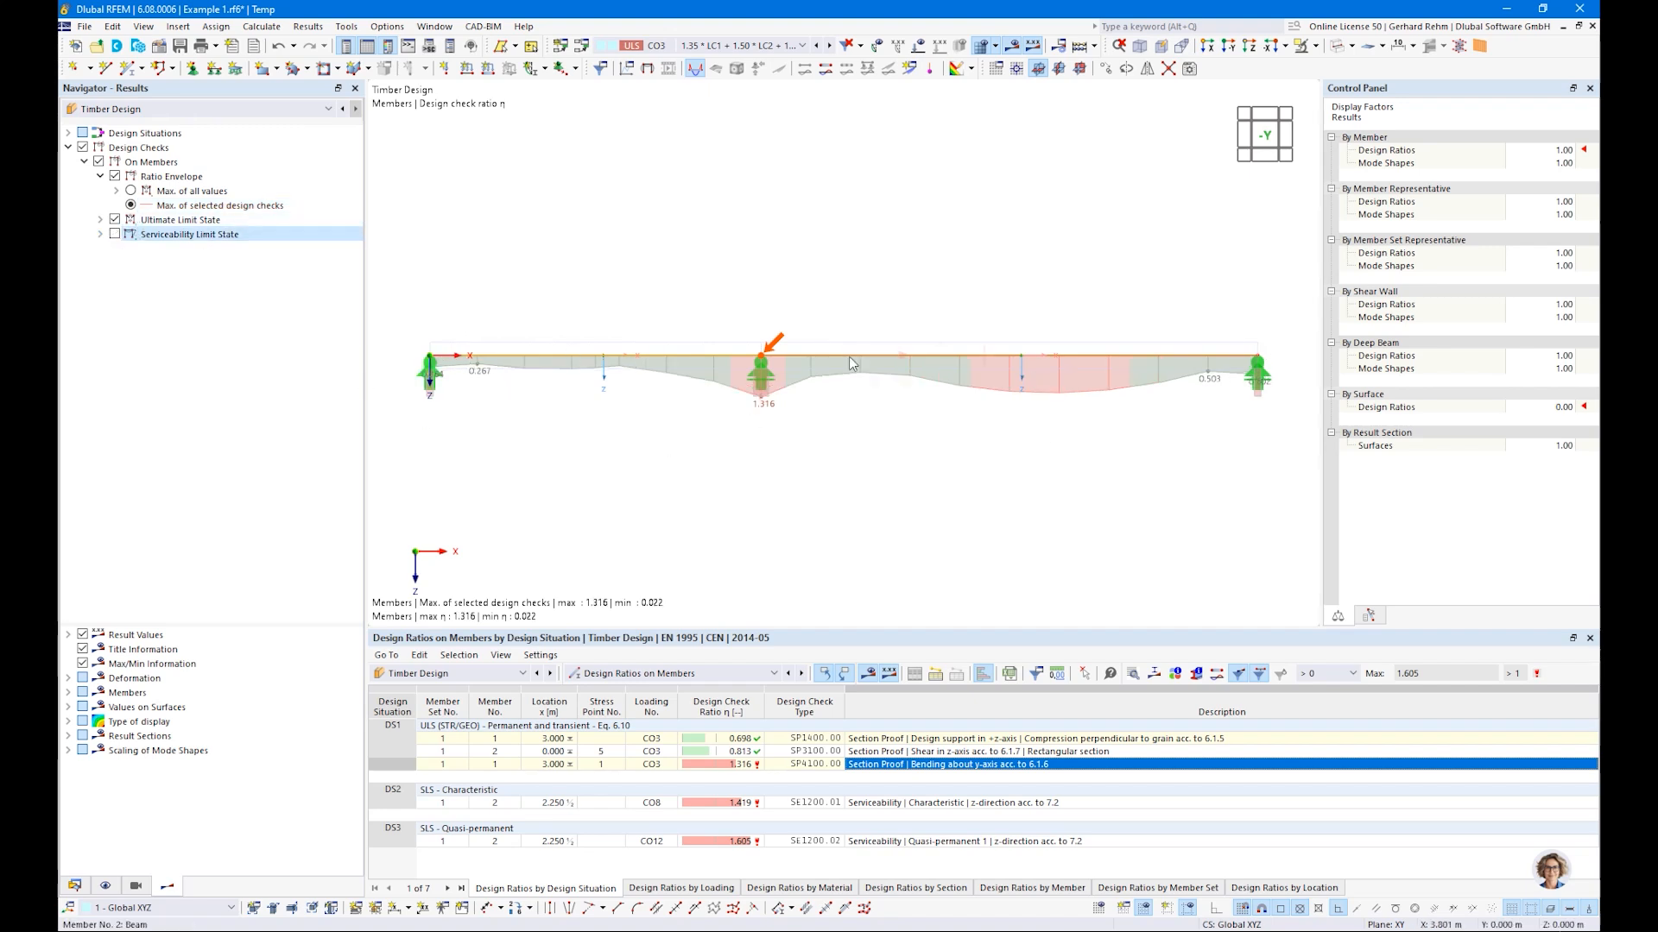
left_click(115, 220)
left_click(114, 234)
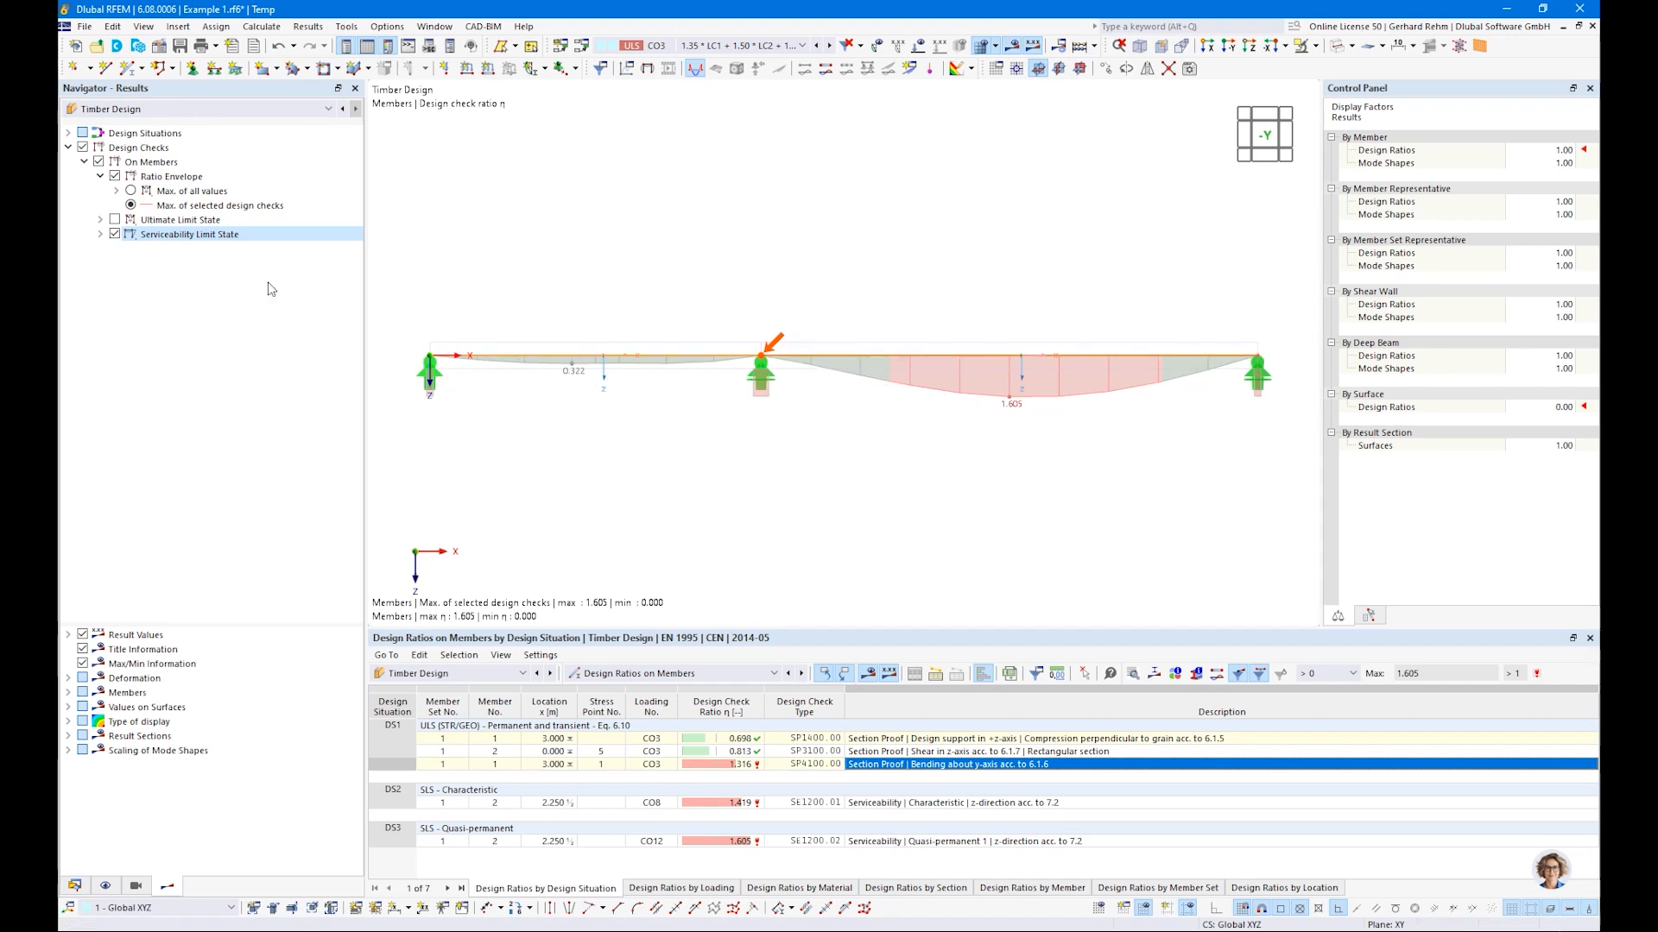
Display only the ultimate limit state ratios for SP4100.00, bending about the y-axis according to 6.1.6, on the beam
left_click(115, 221)
left_click(100, 220)
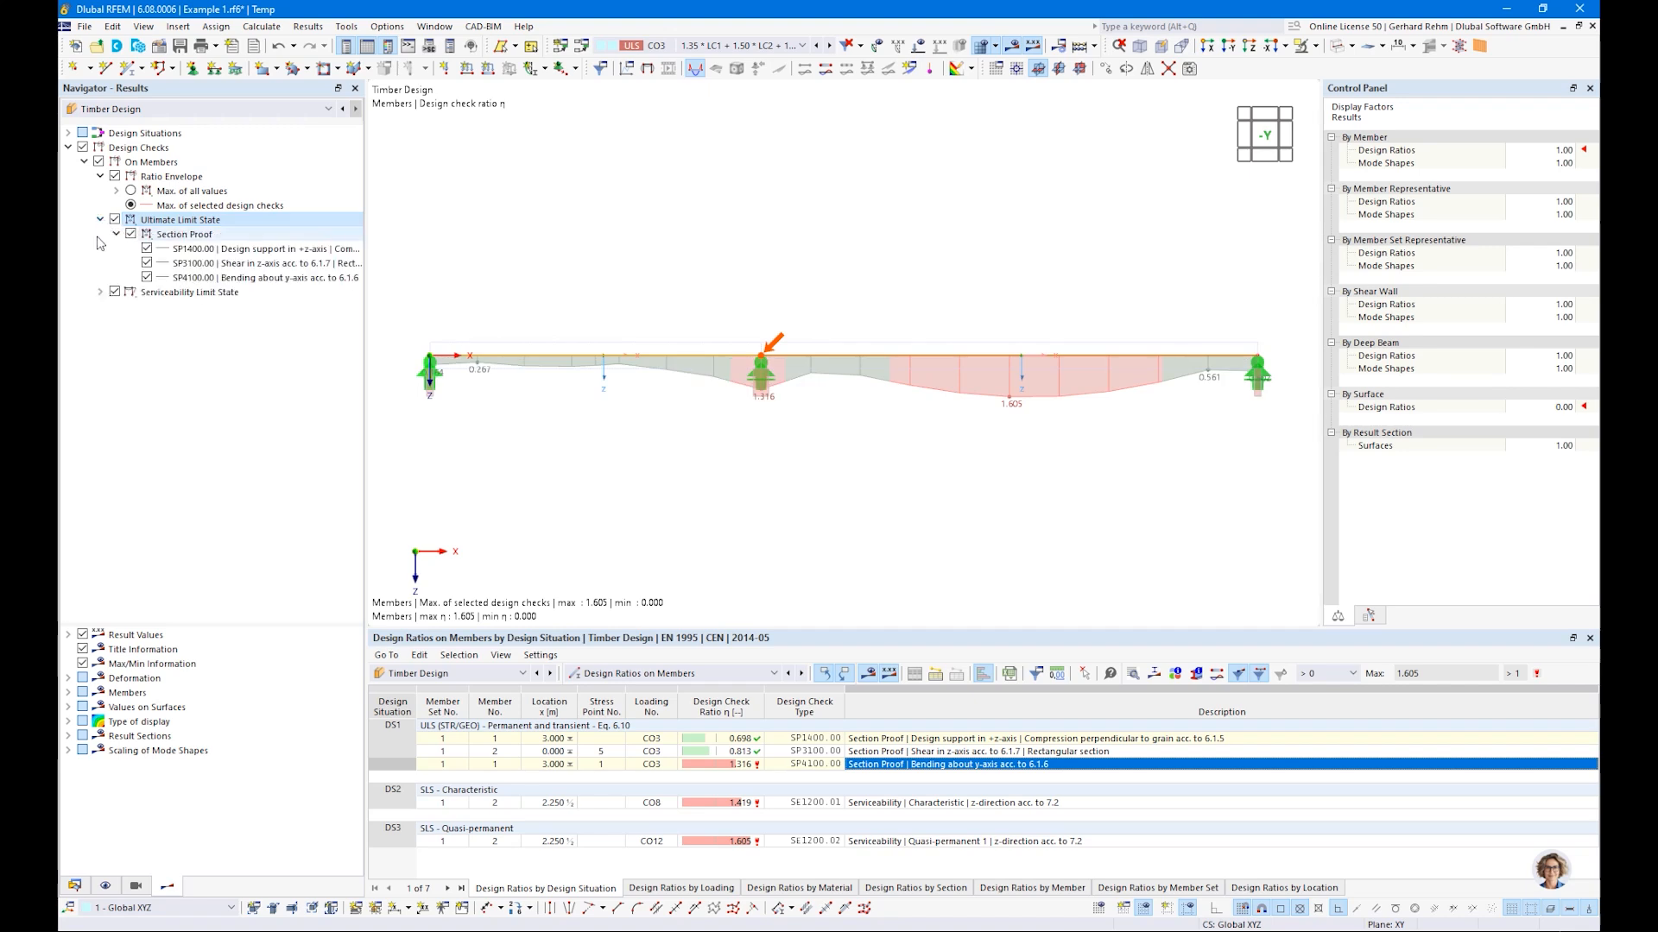
left_click(115, 292)
left_click(147, 249)
left_click(147, 263)
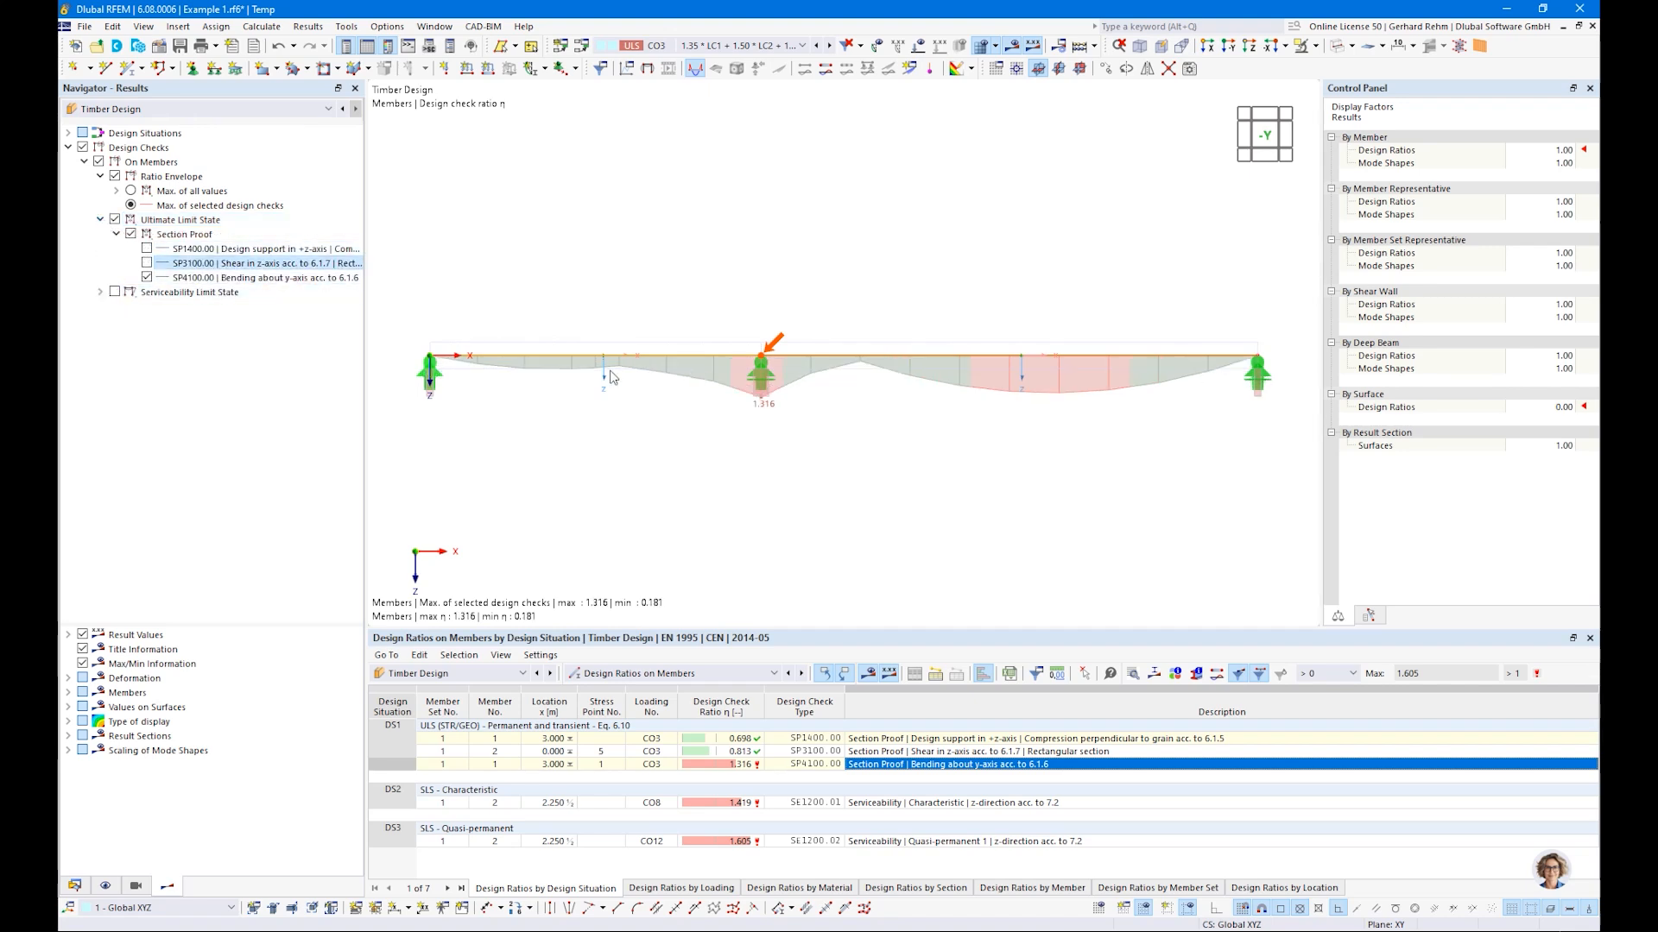
Display the shear check SP3100.00 alone on the beam, followed by the design support check SP1400.00 alone
left_click(147, 278)
left_click(147, 263)
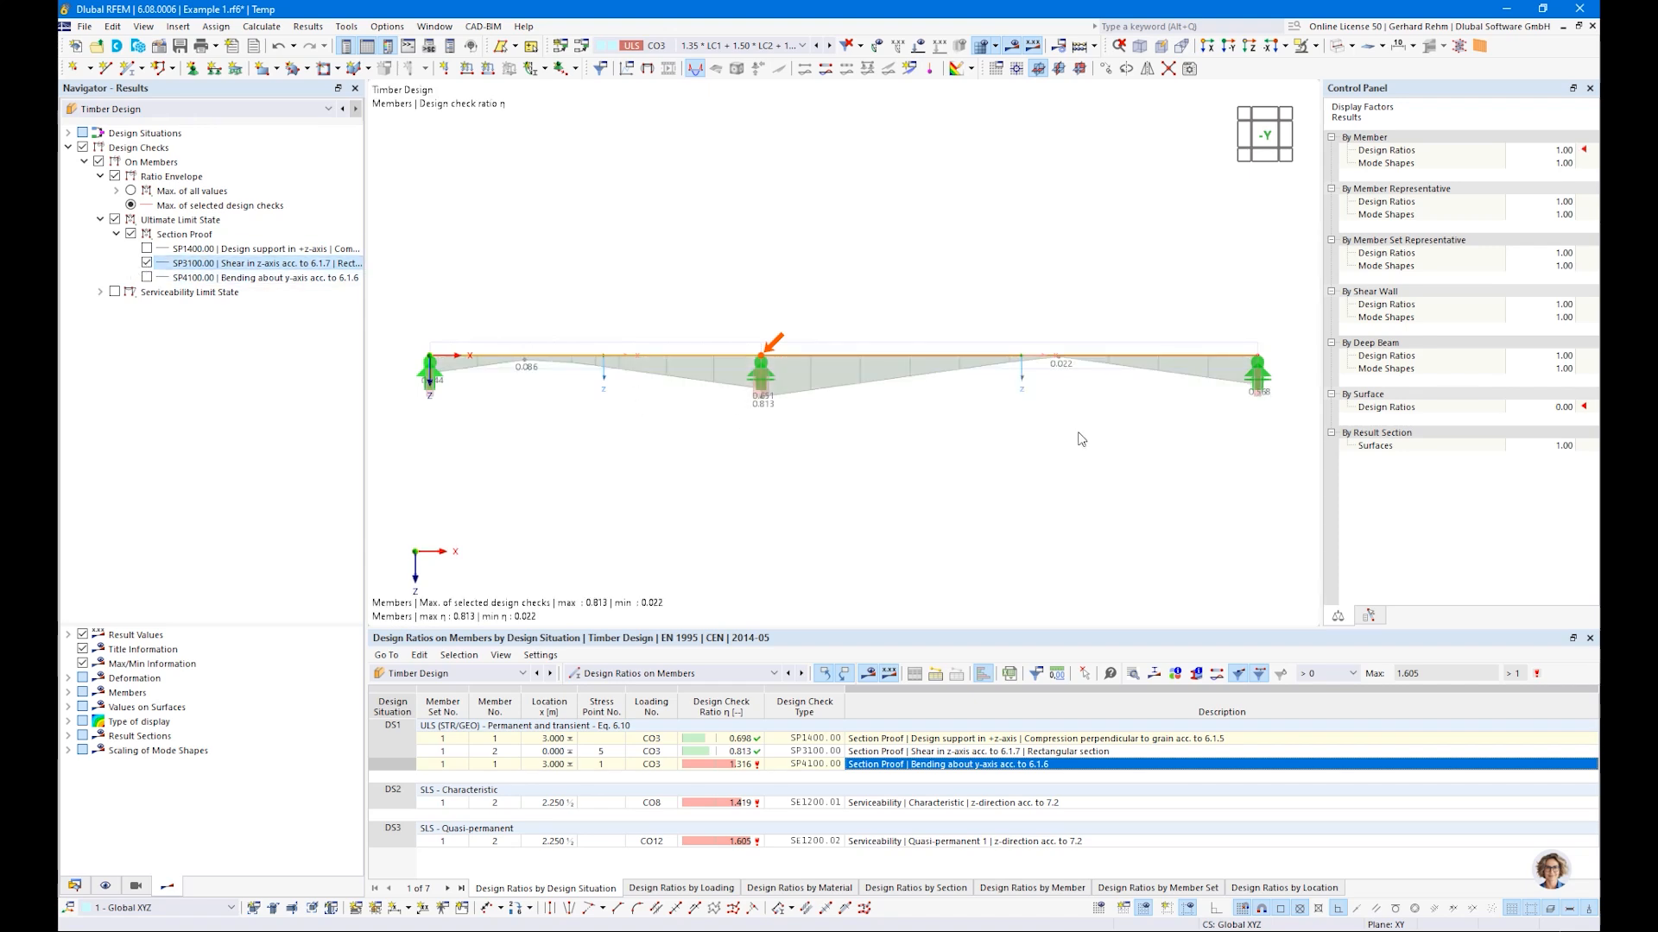
left_click(147, 262)
left_click(146, 249)
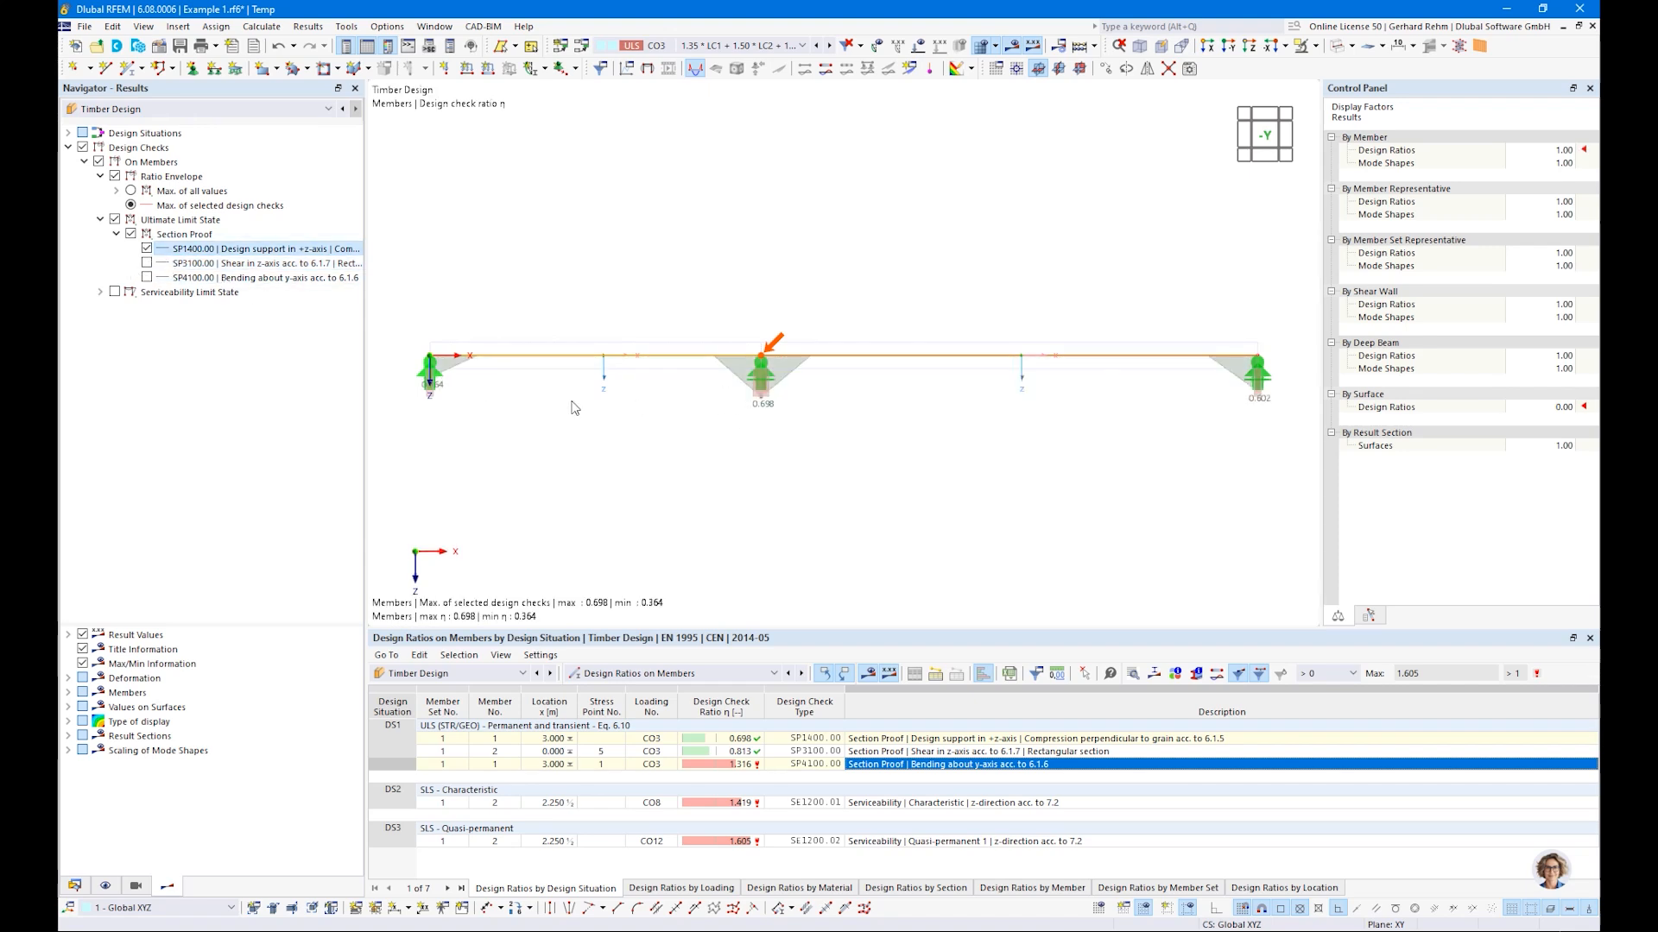
Restore the ratio envelope display to the maximum of all values and collapse the list of individual design checks
left_click(147, 249)
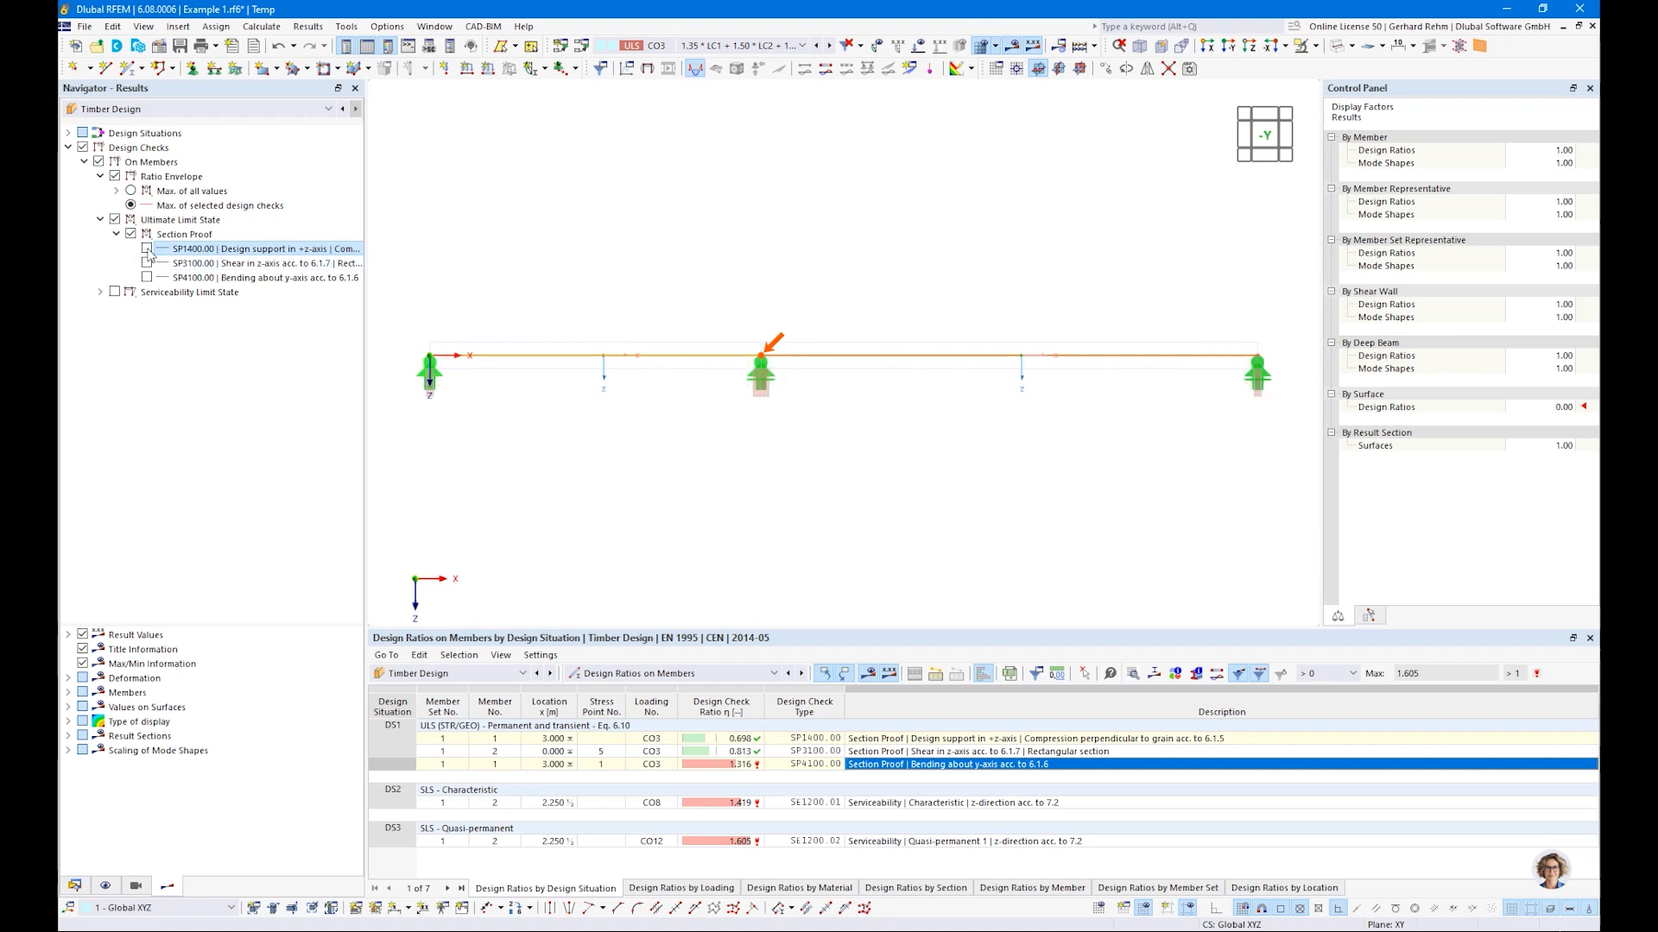
left_click(130, 192)
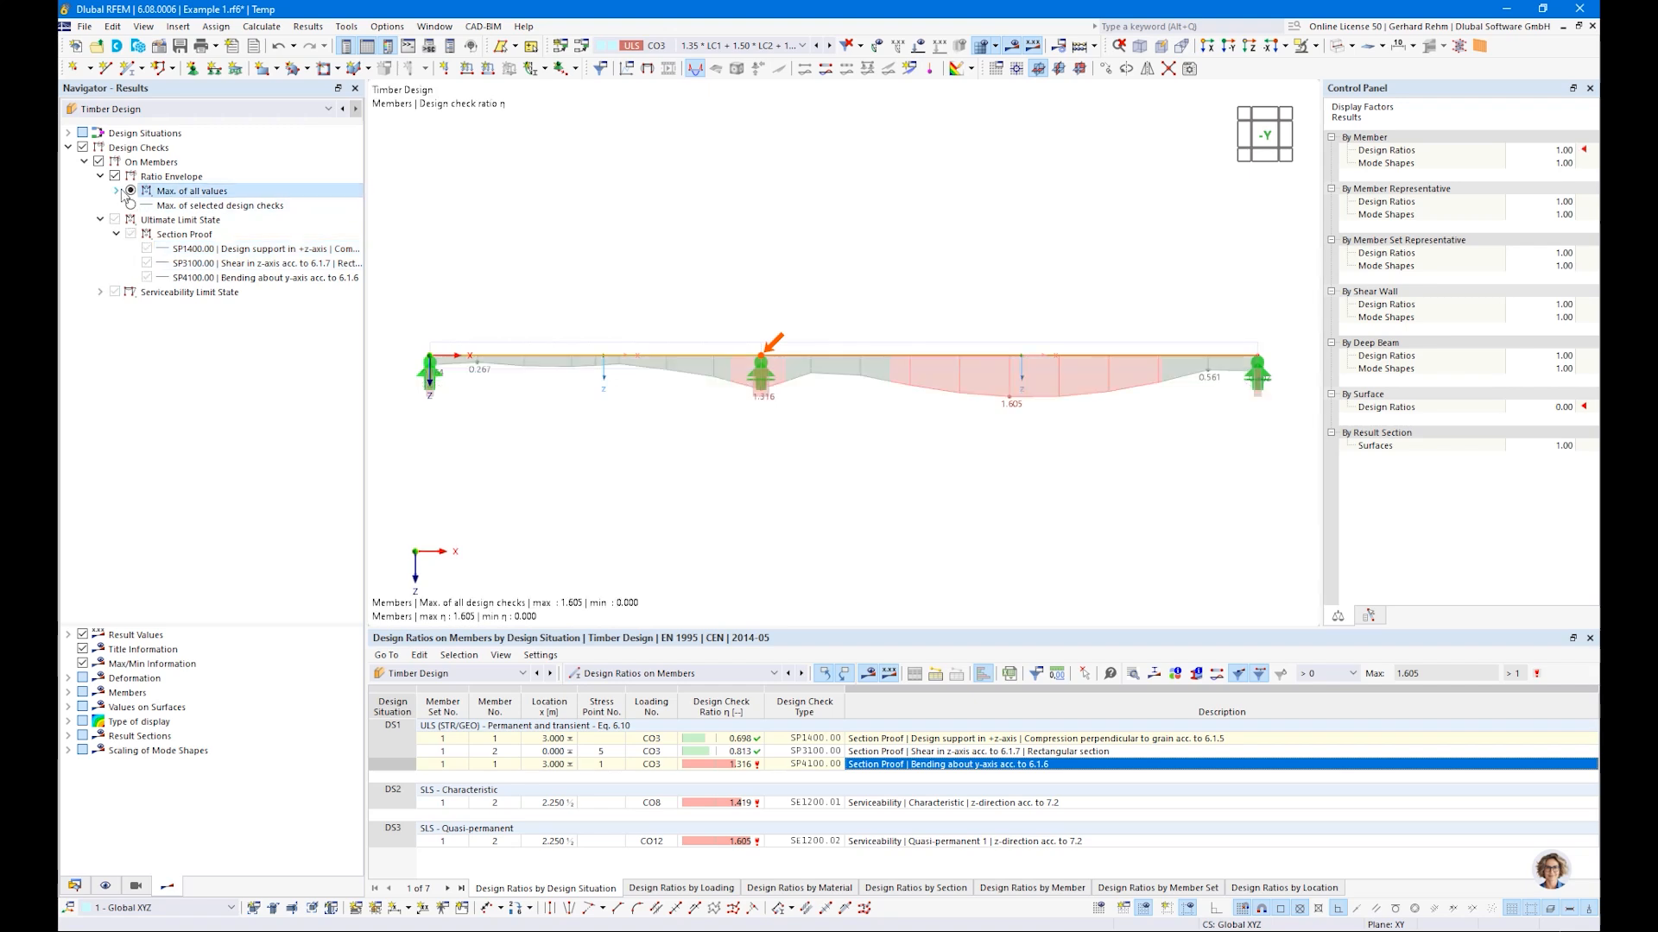
left_click(100, 176)
left_click(100, 191)
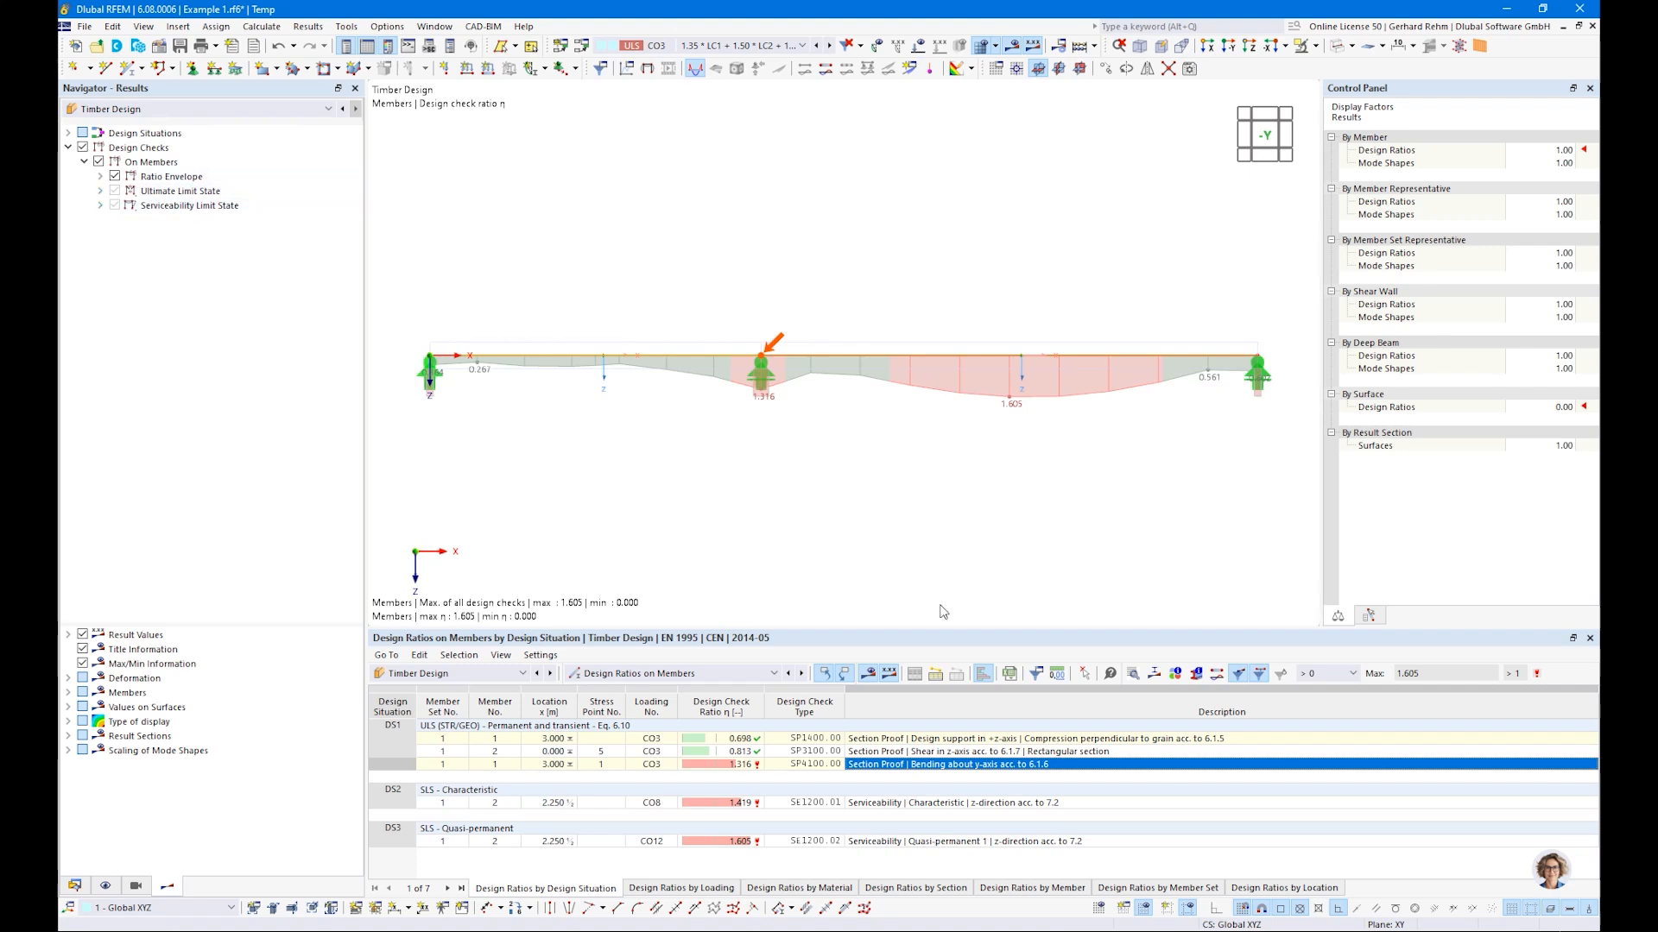
Examine the design check details of the section proof for bending about the y-axis according to 6.1.6
double_click(876, 766)
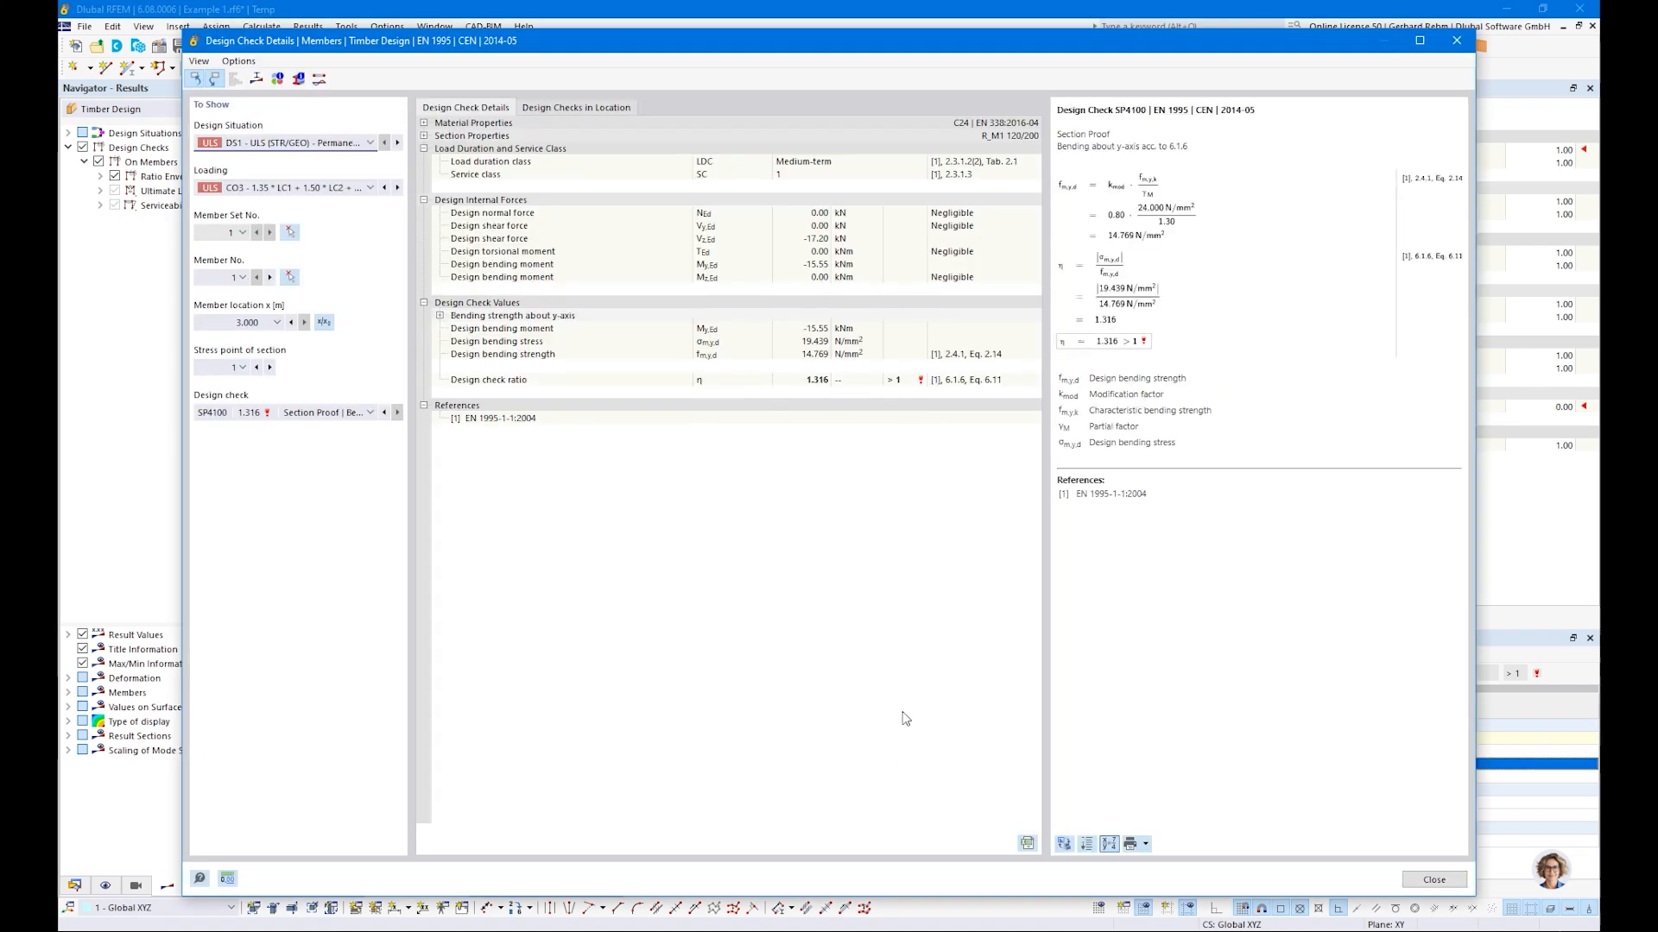
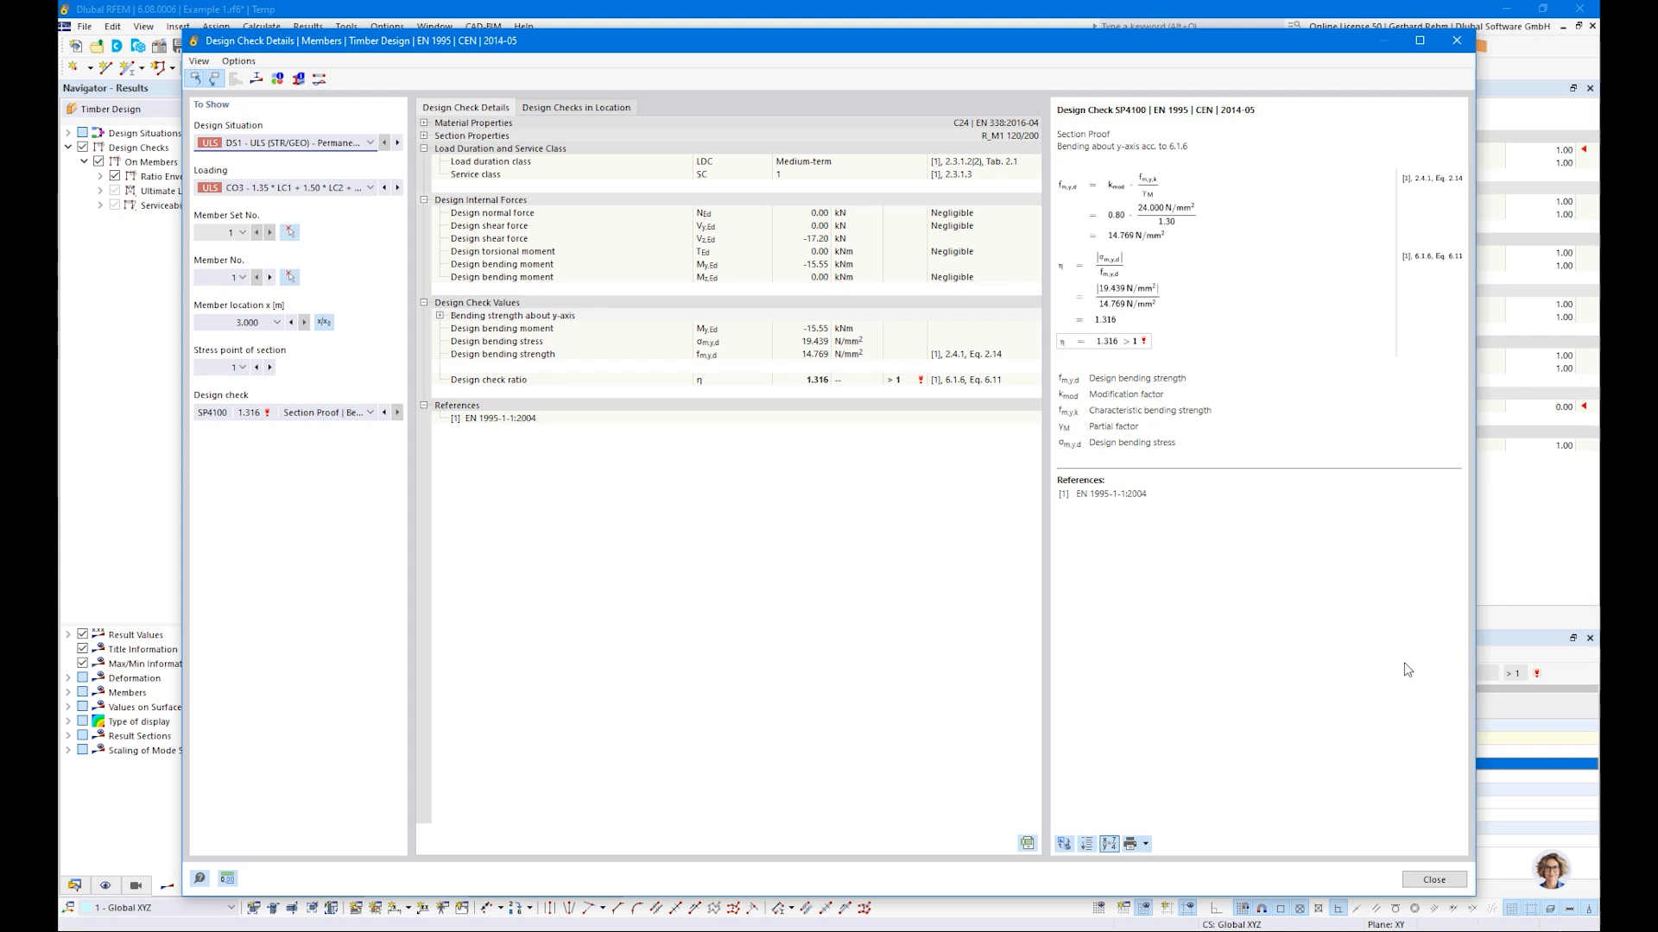
left_click(1431, 885)
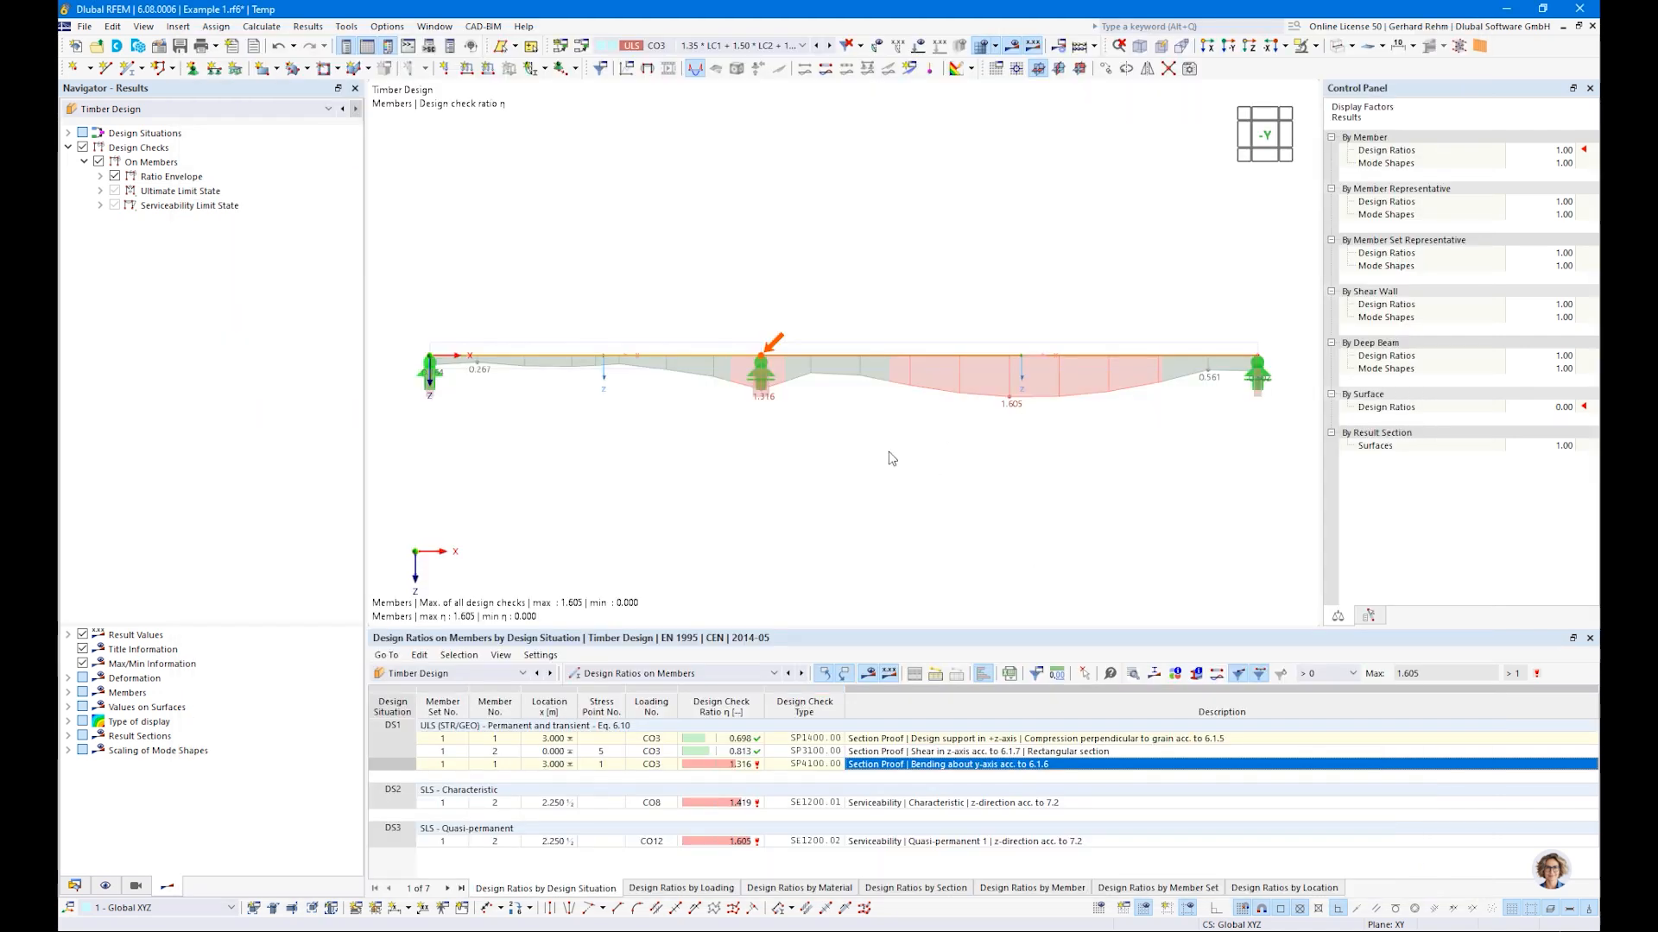
scroll(891, 458, "down", 1)
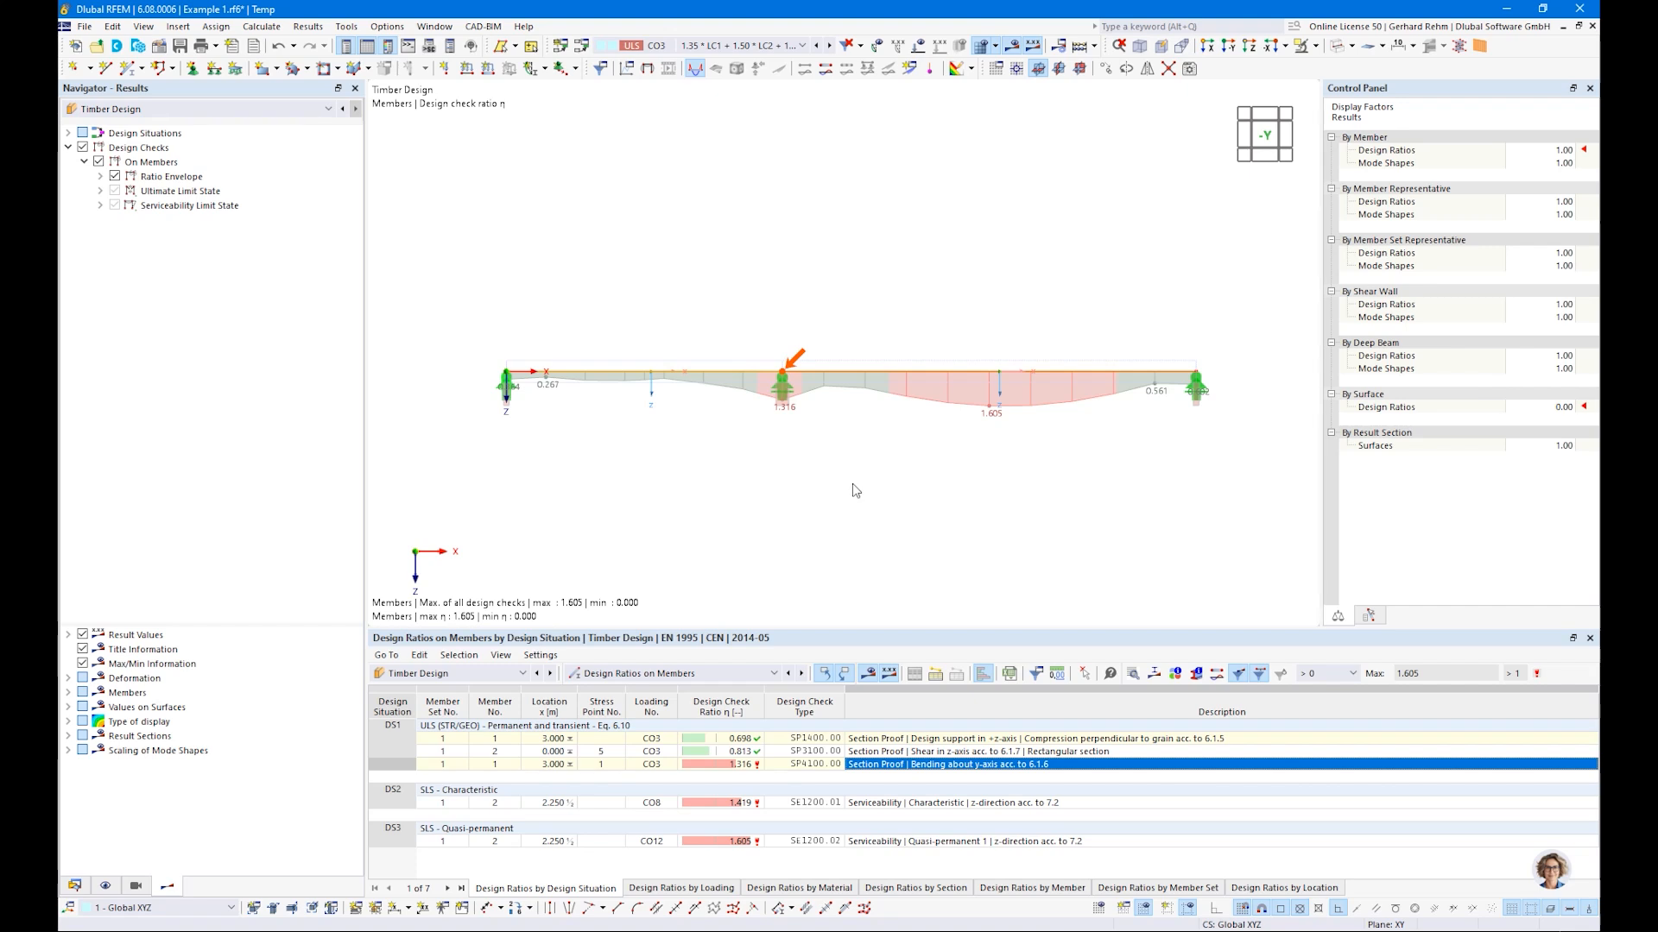
Show the timber design's input data and locate section R_M1 120/200 among the model's basic objects
left_click(605, 675)
left_click(603, 689)
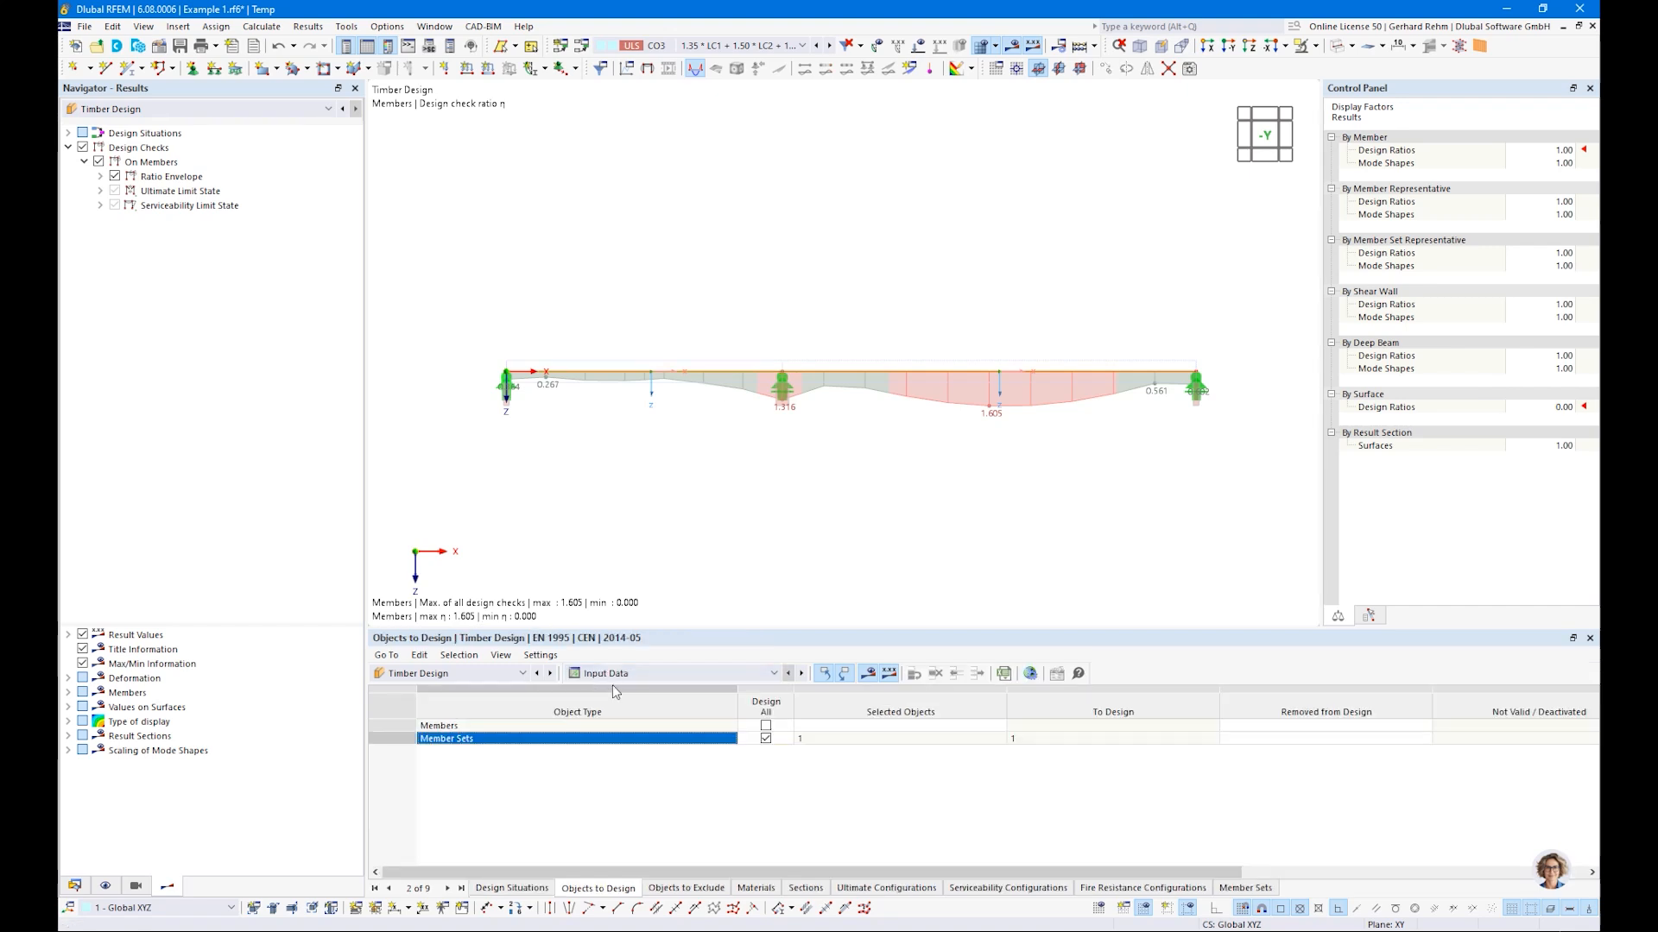
left_click(74, 886)
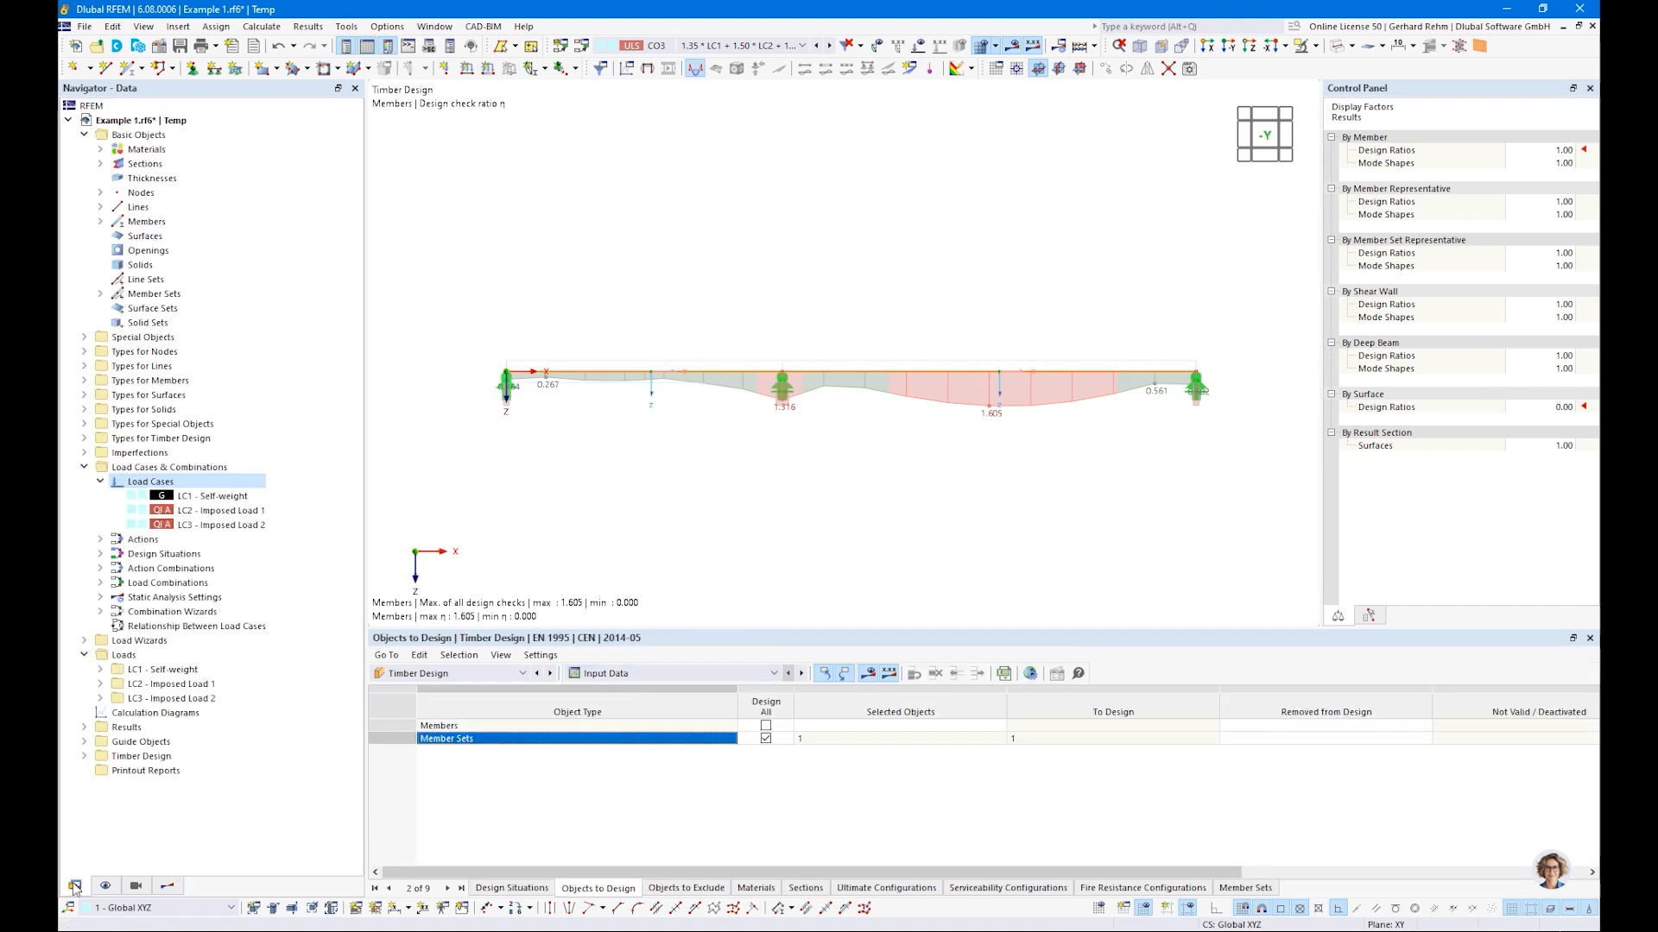
left_click(100, 163)
left_click(175, 178)
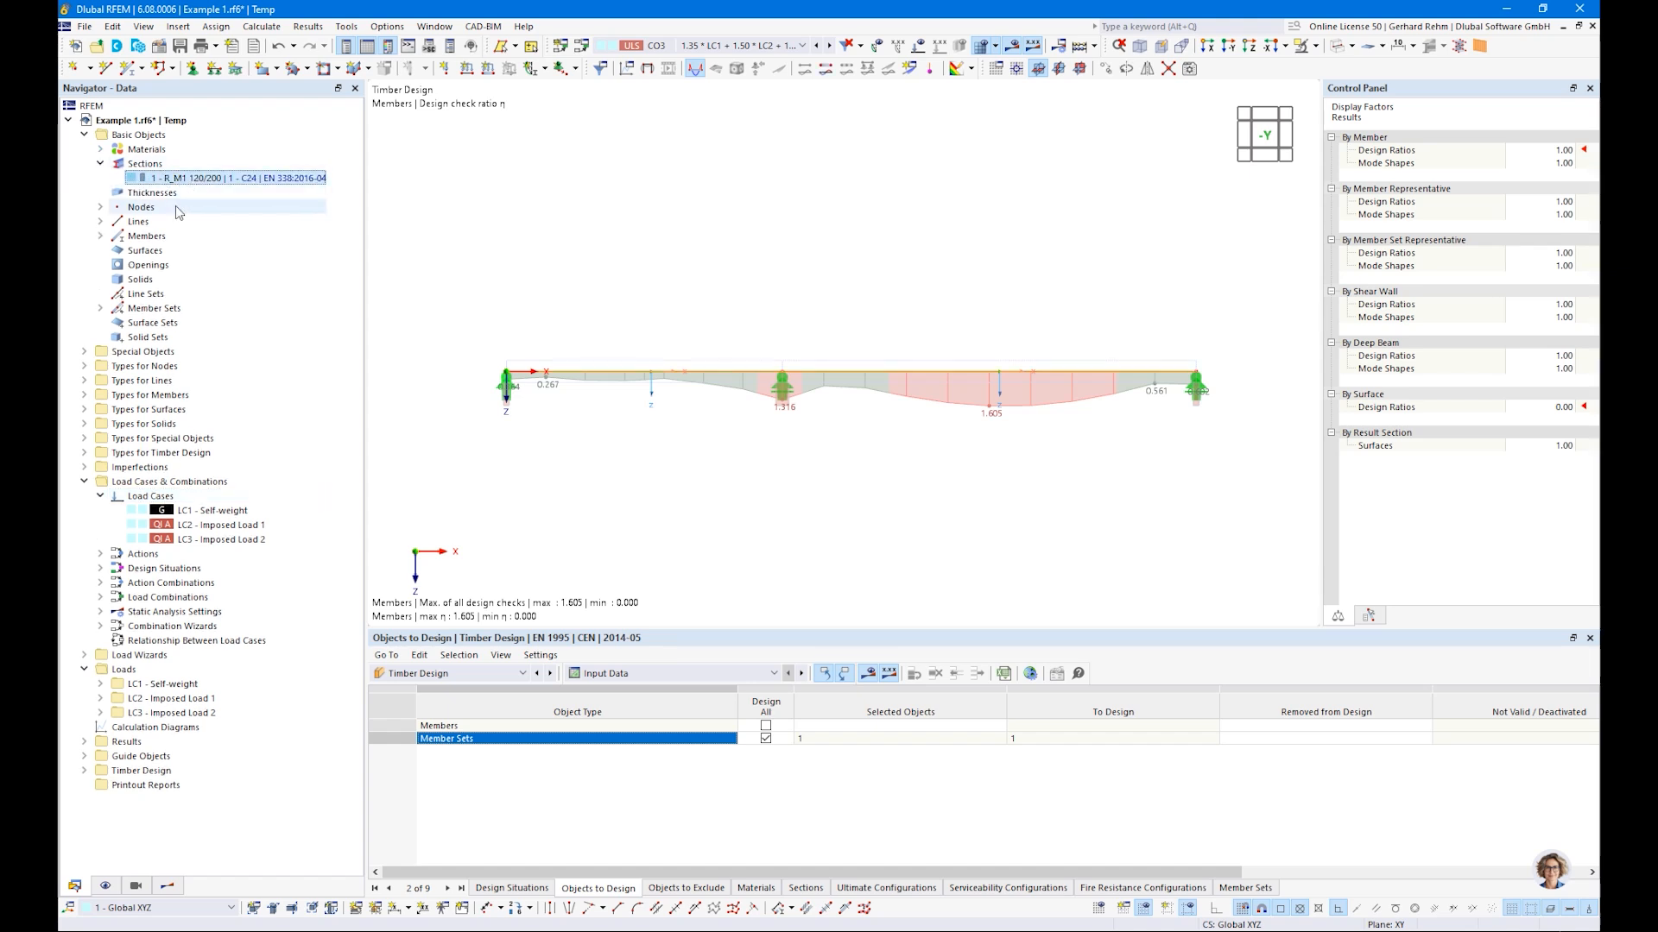
Choose optimization of the current row R_M1 as the other section for designing R_M1 120/200
left_click(610, 672)
left_click(607, 688)
left_click(805, 888)
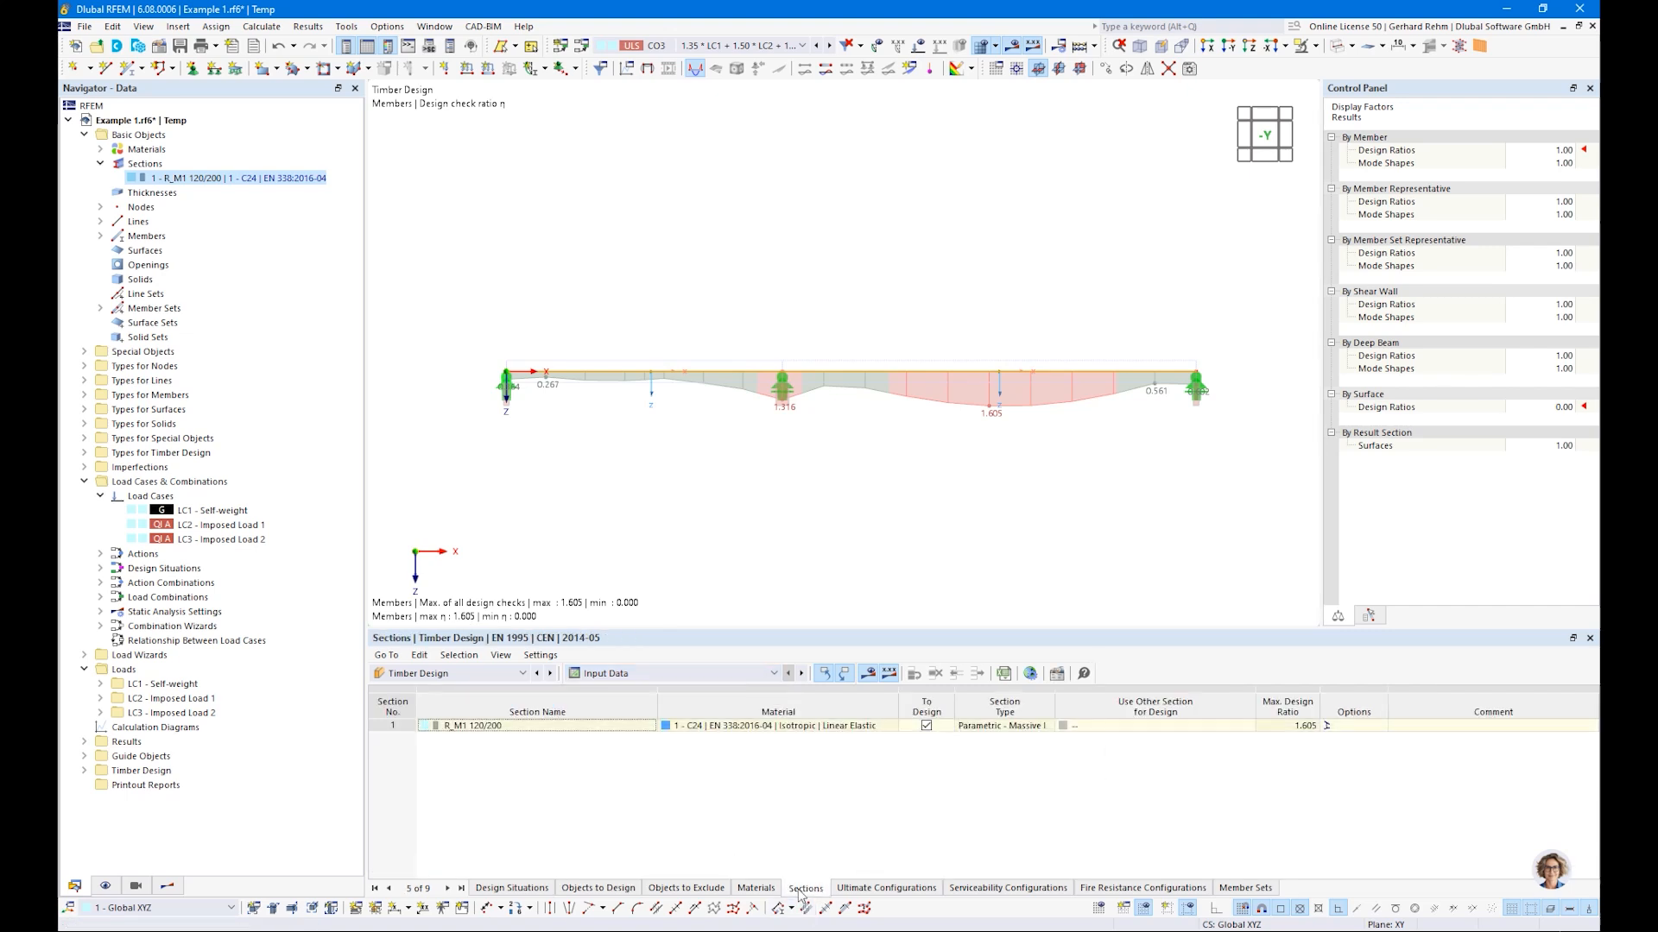
left_click(1202, 725)
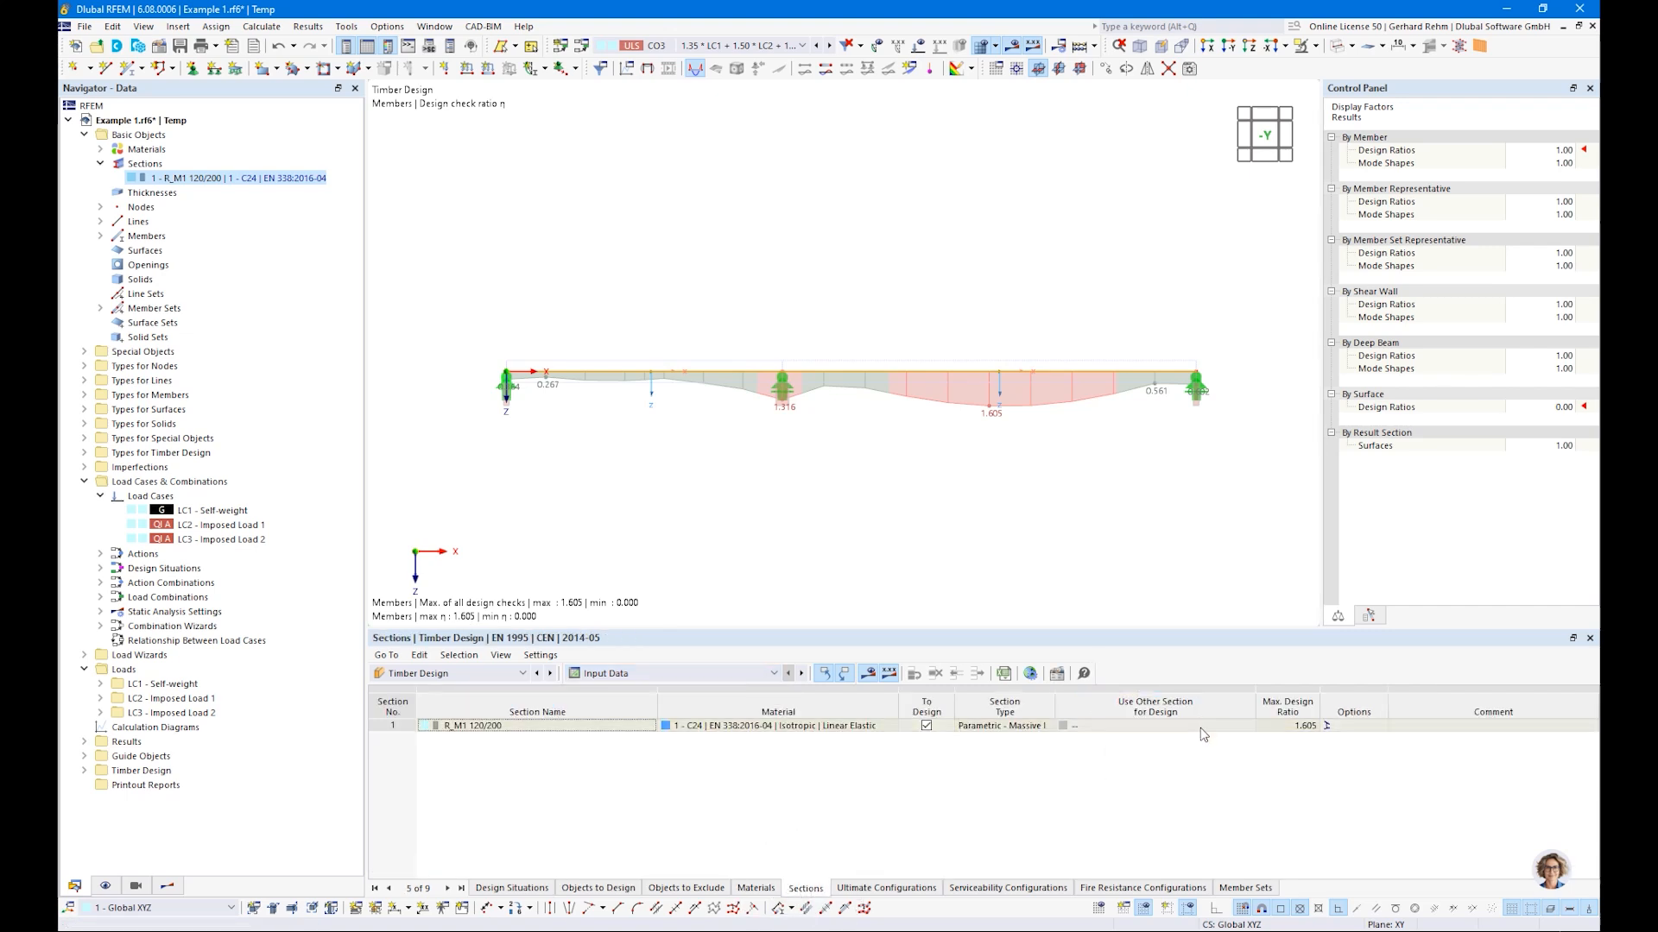
left_click(1236, 727)
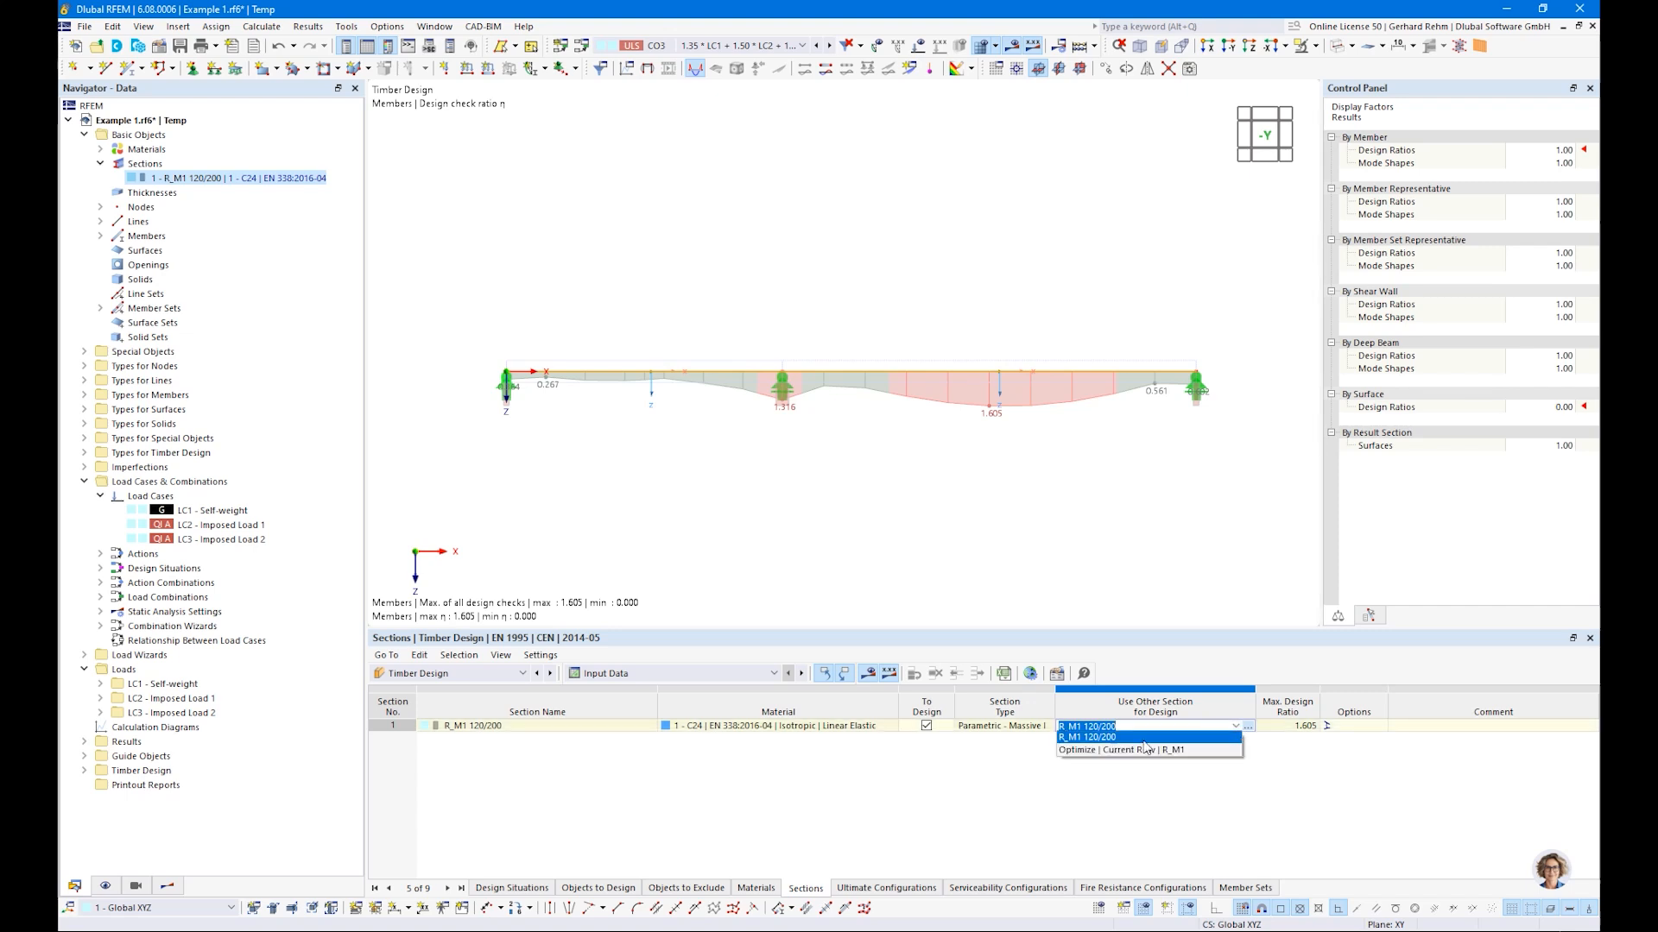
left_click(1075, 751)
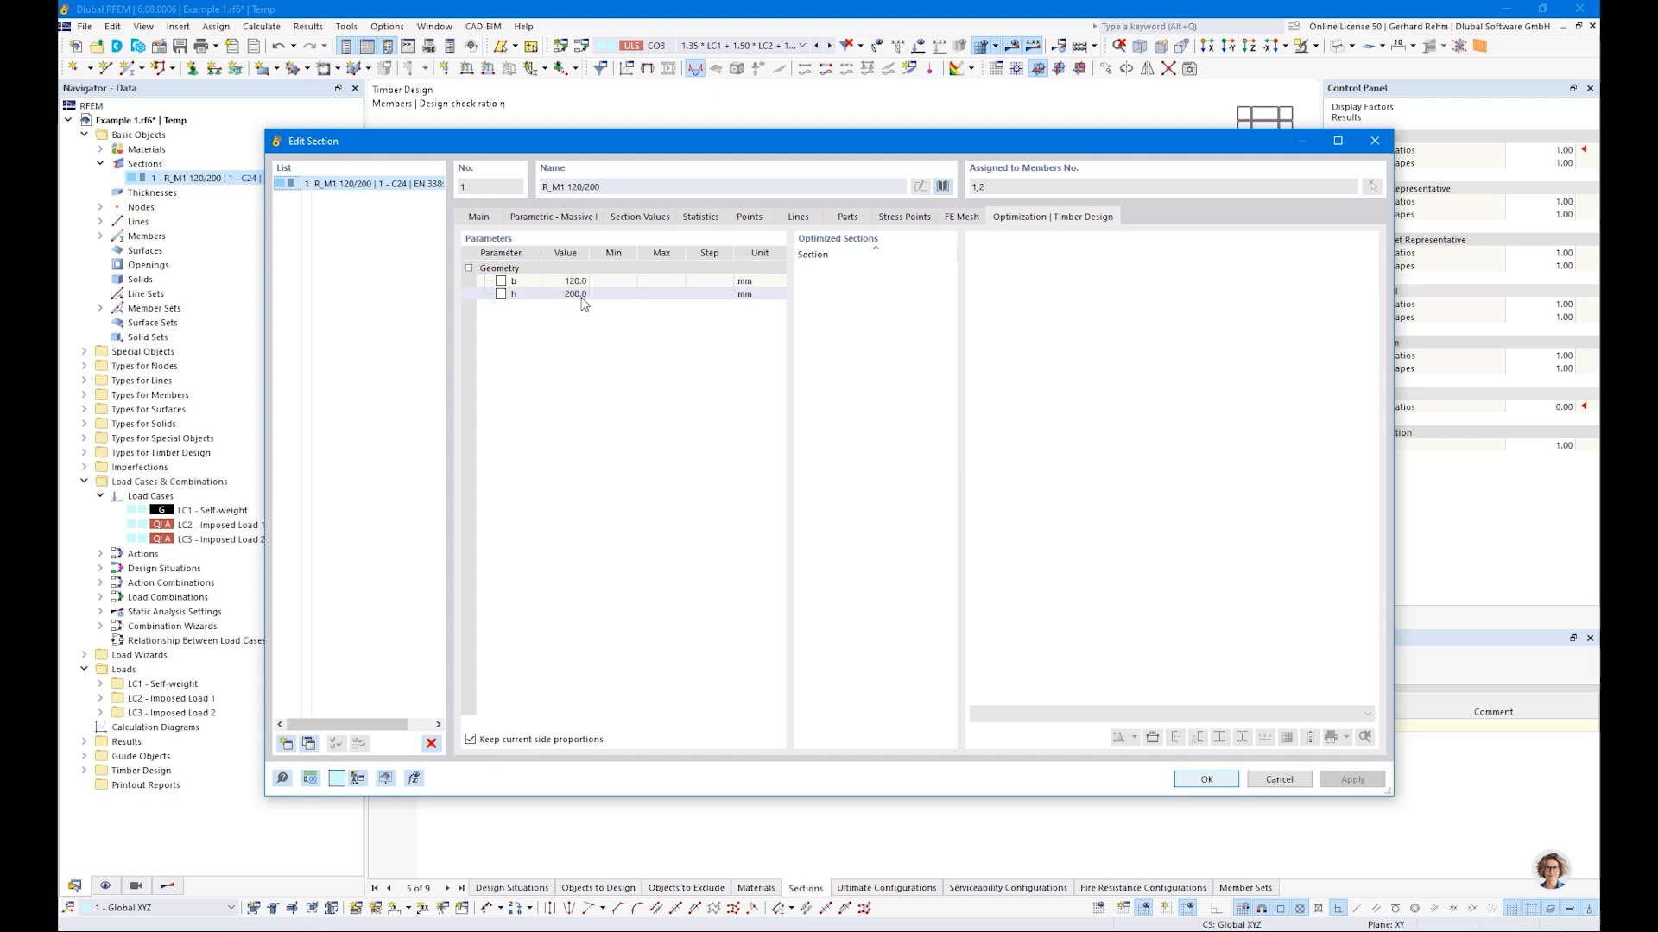
Enable height h for the section optimization with minimum 200 mm, maximum 300 mm and step 200 mm
mouse_move(506, 154)
left_mouse_down()
mouse_move(560, 318)
mouse_move(555, 198)
left_mouse_up()
left_click(507, 353)
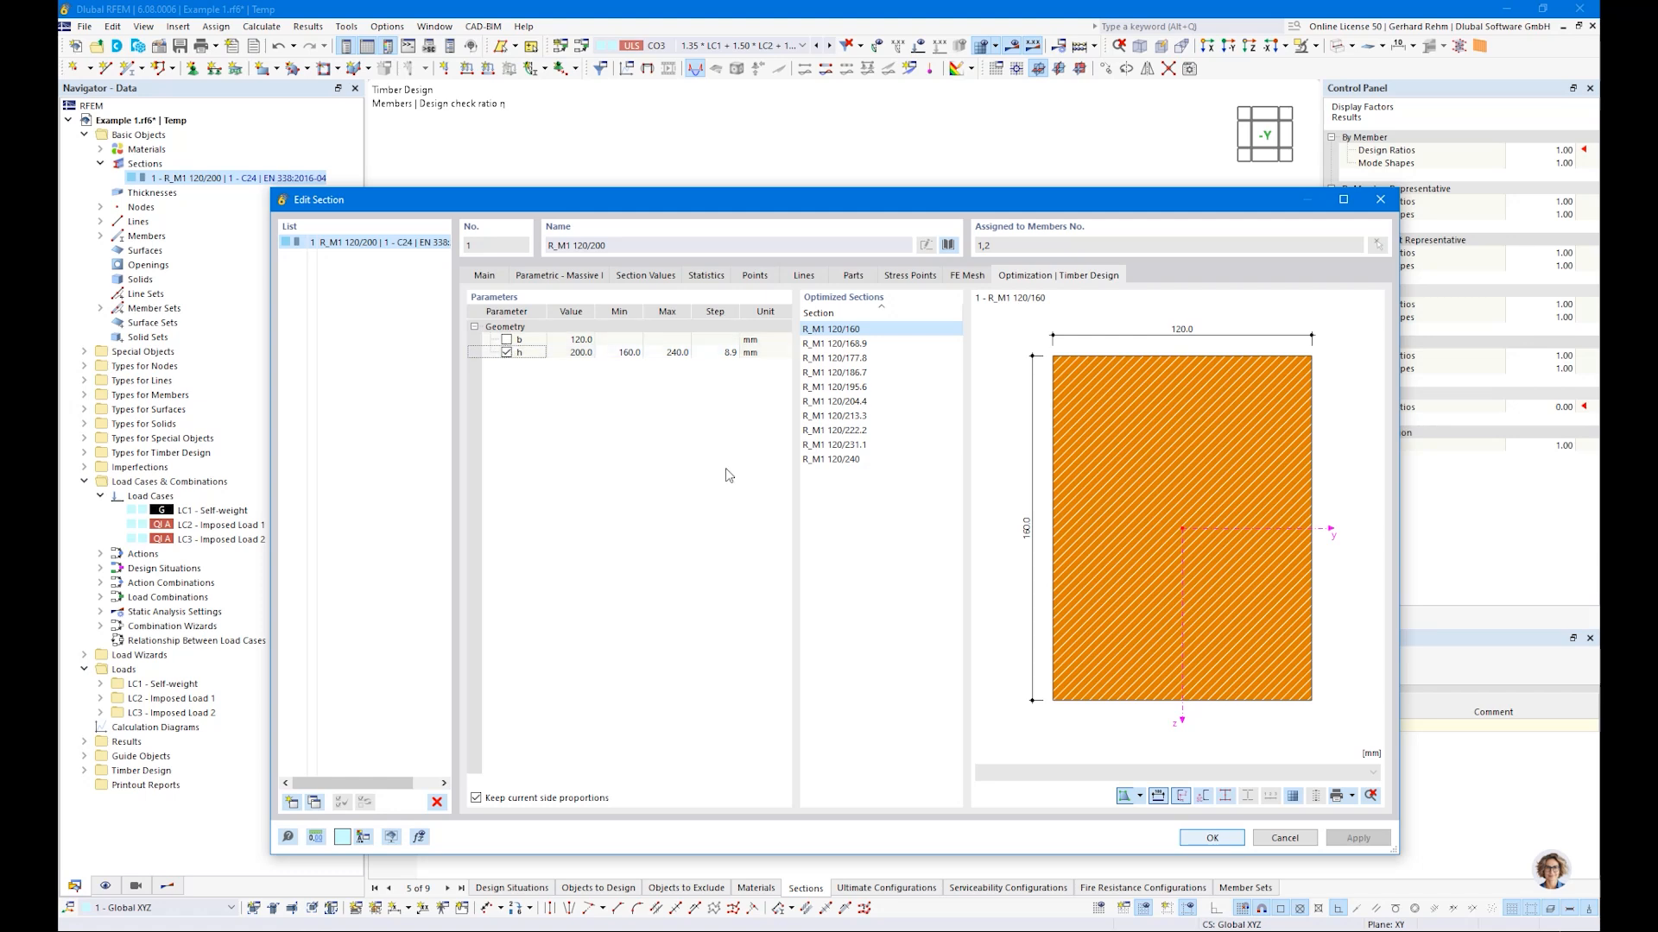
left_click(619, 352)
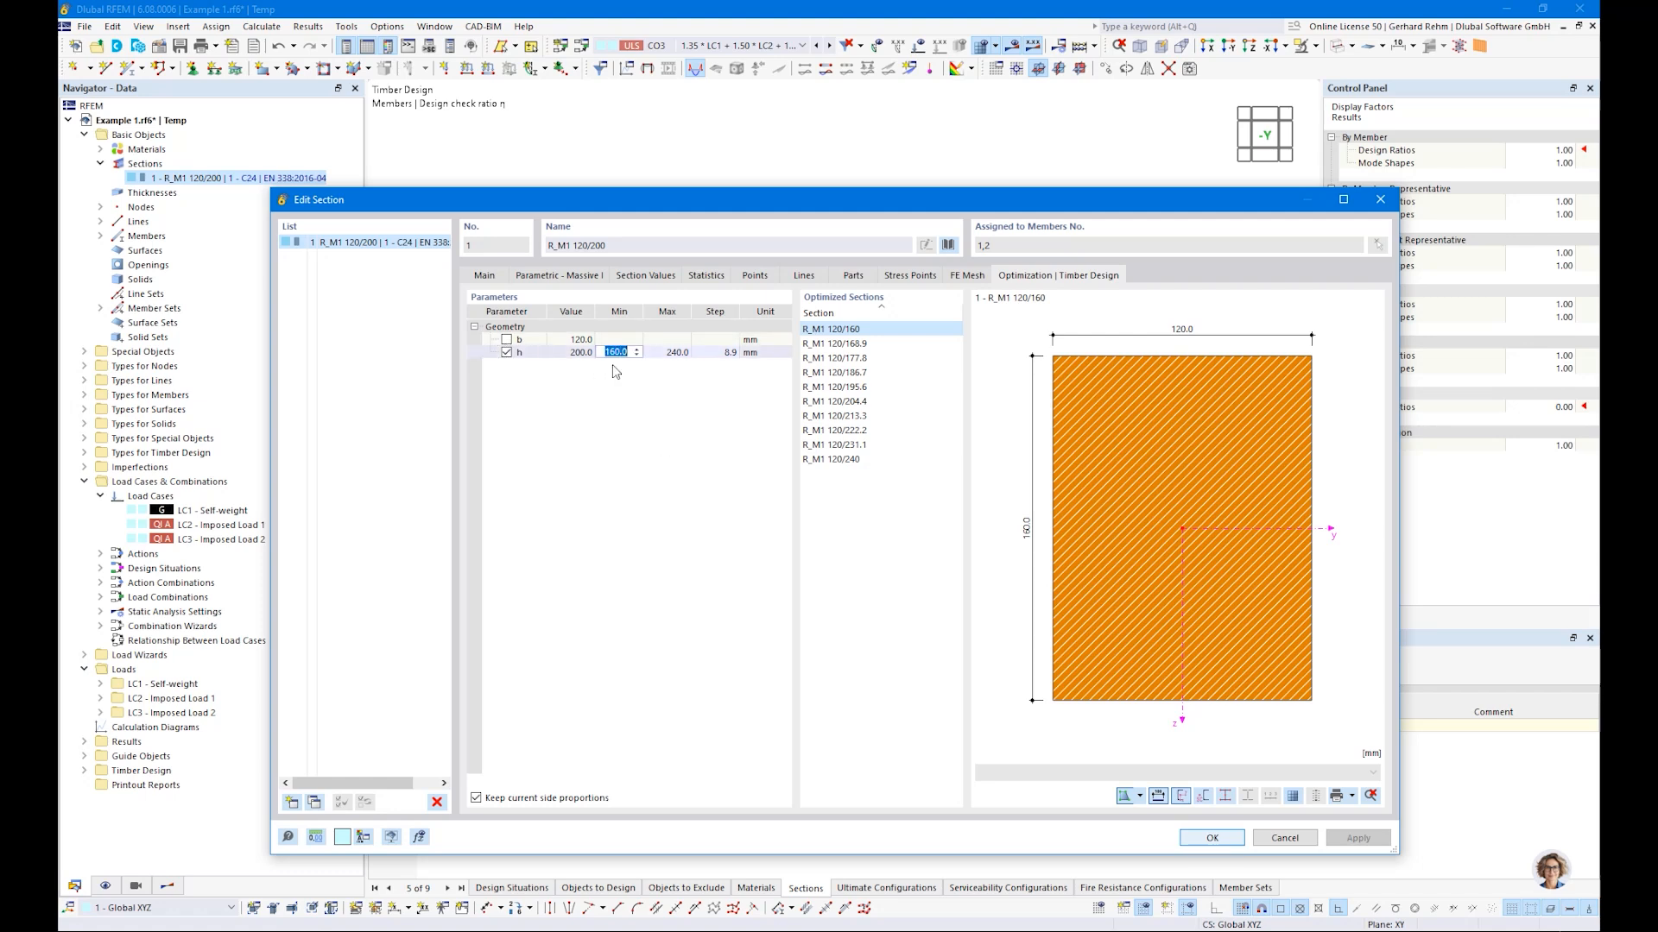
type("200")
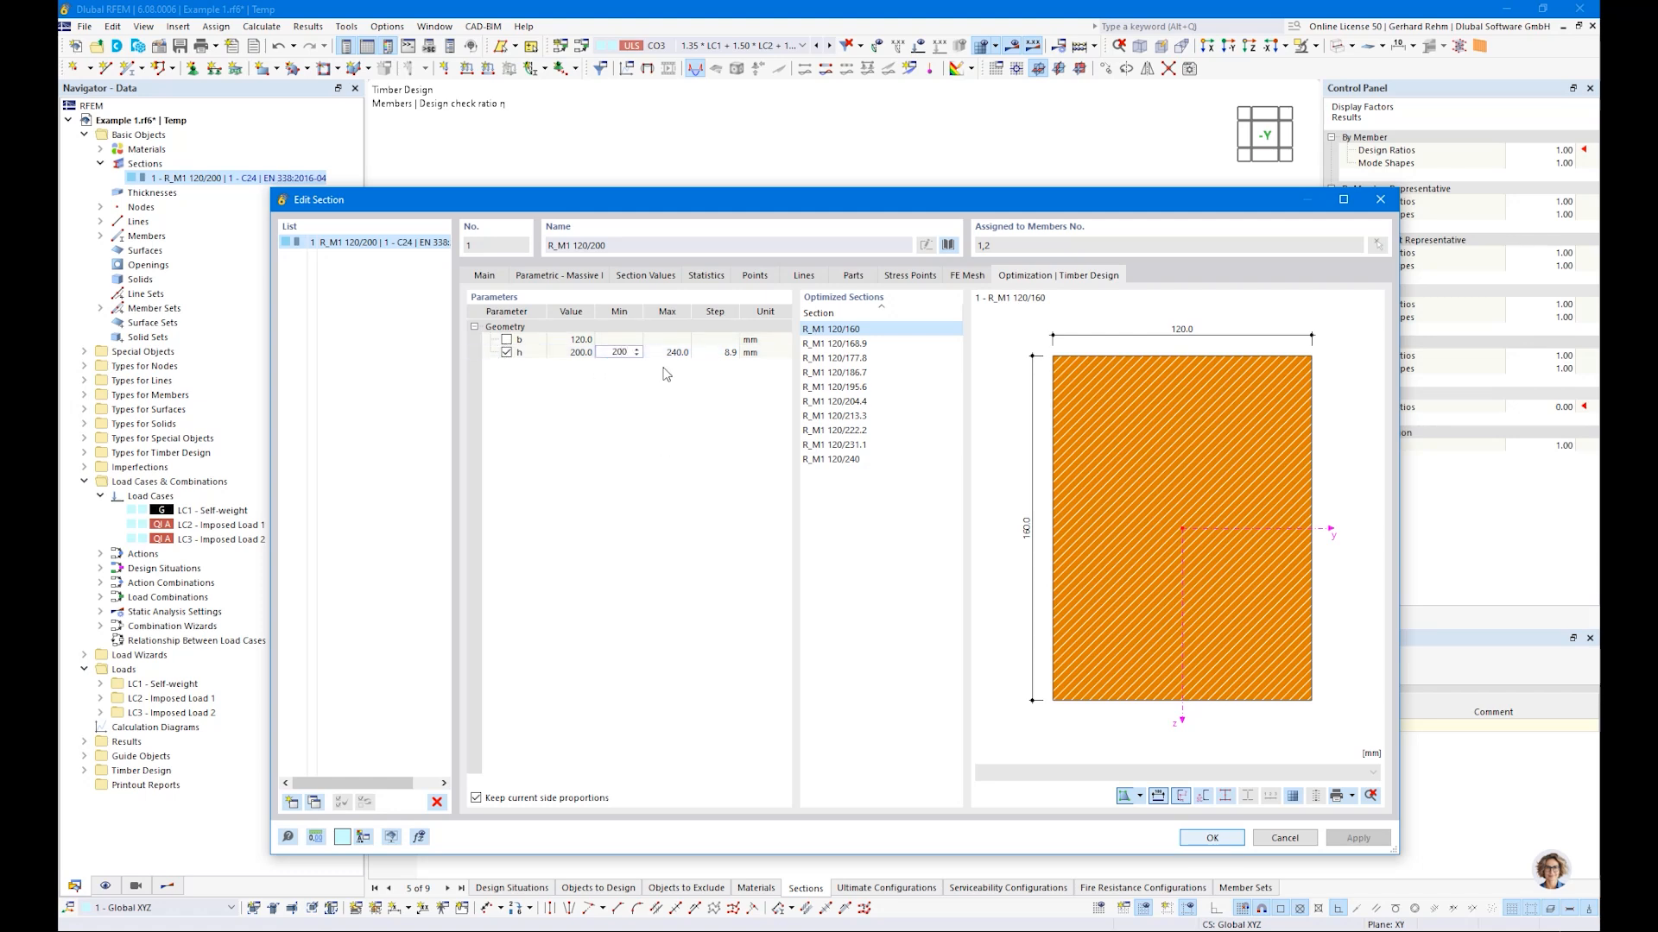
key("Tab")
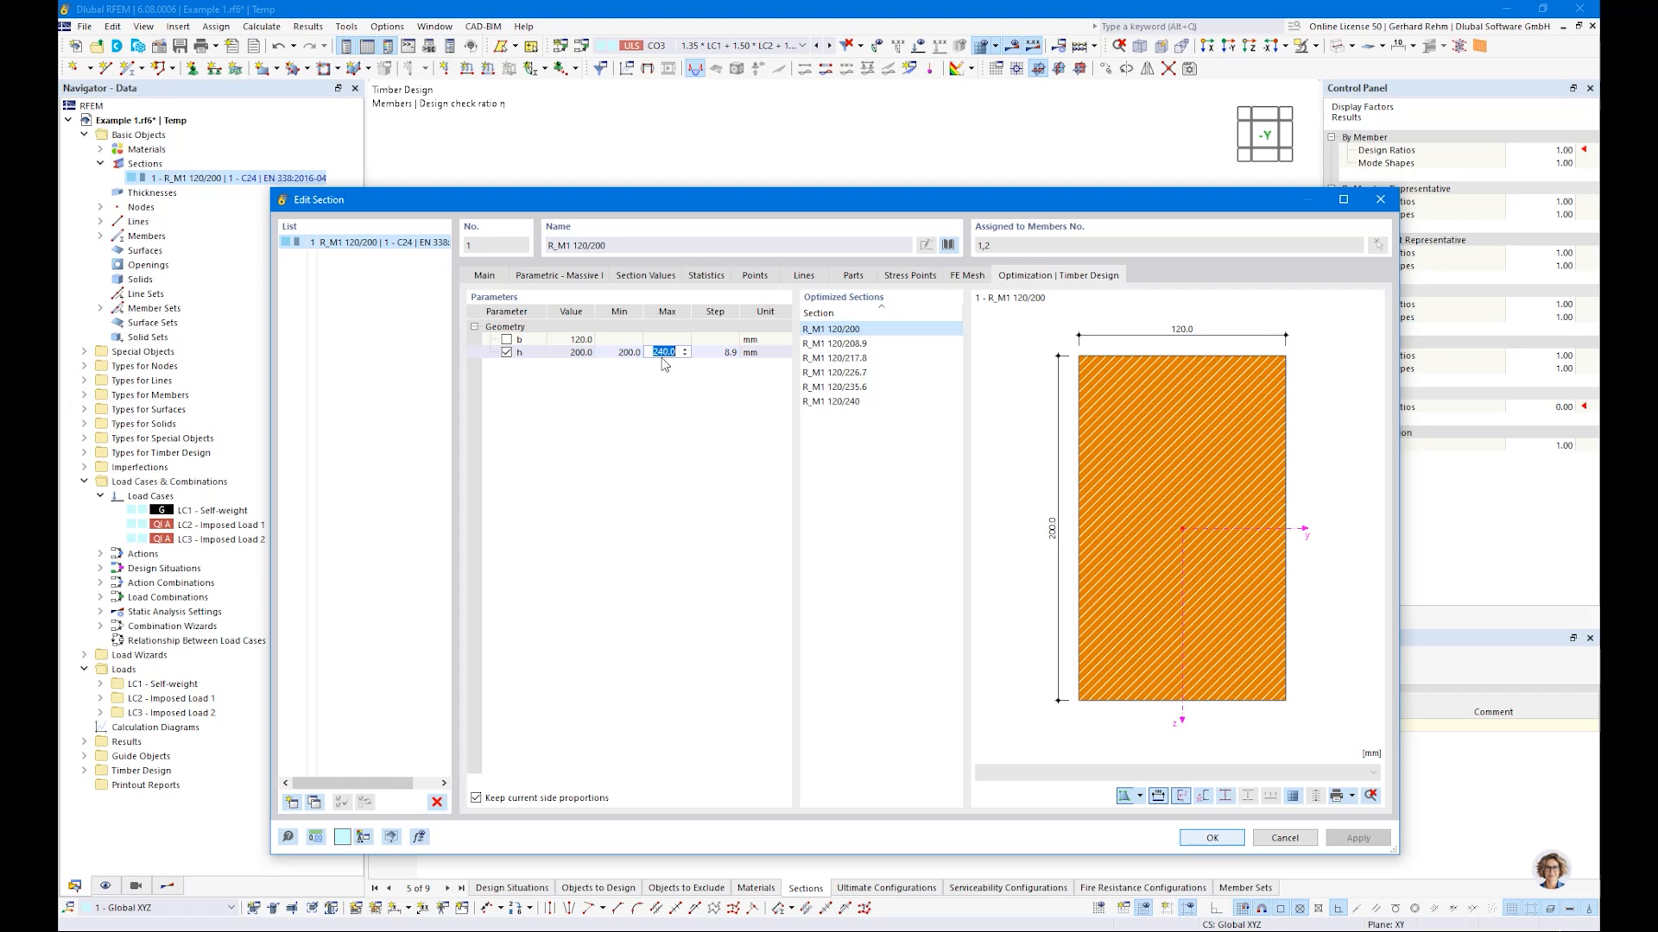
type("300")
key("Tab")
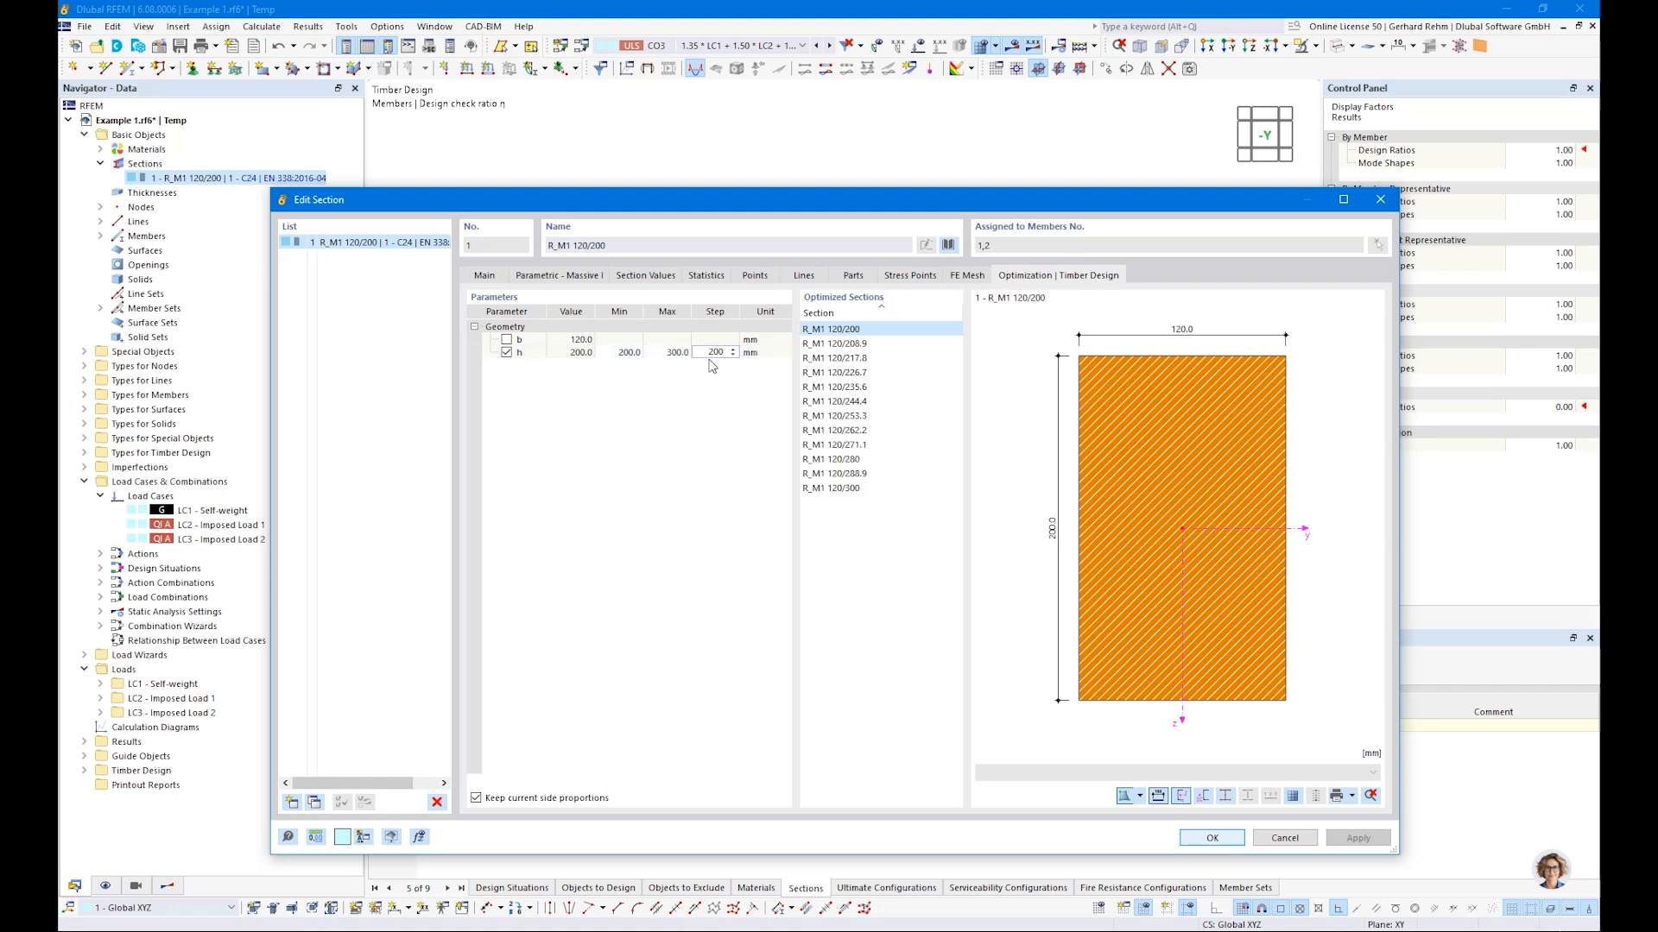
key("Return")
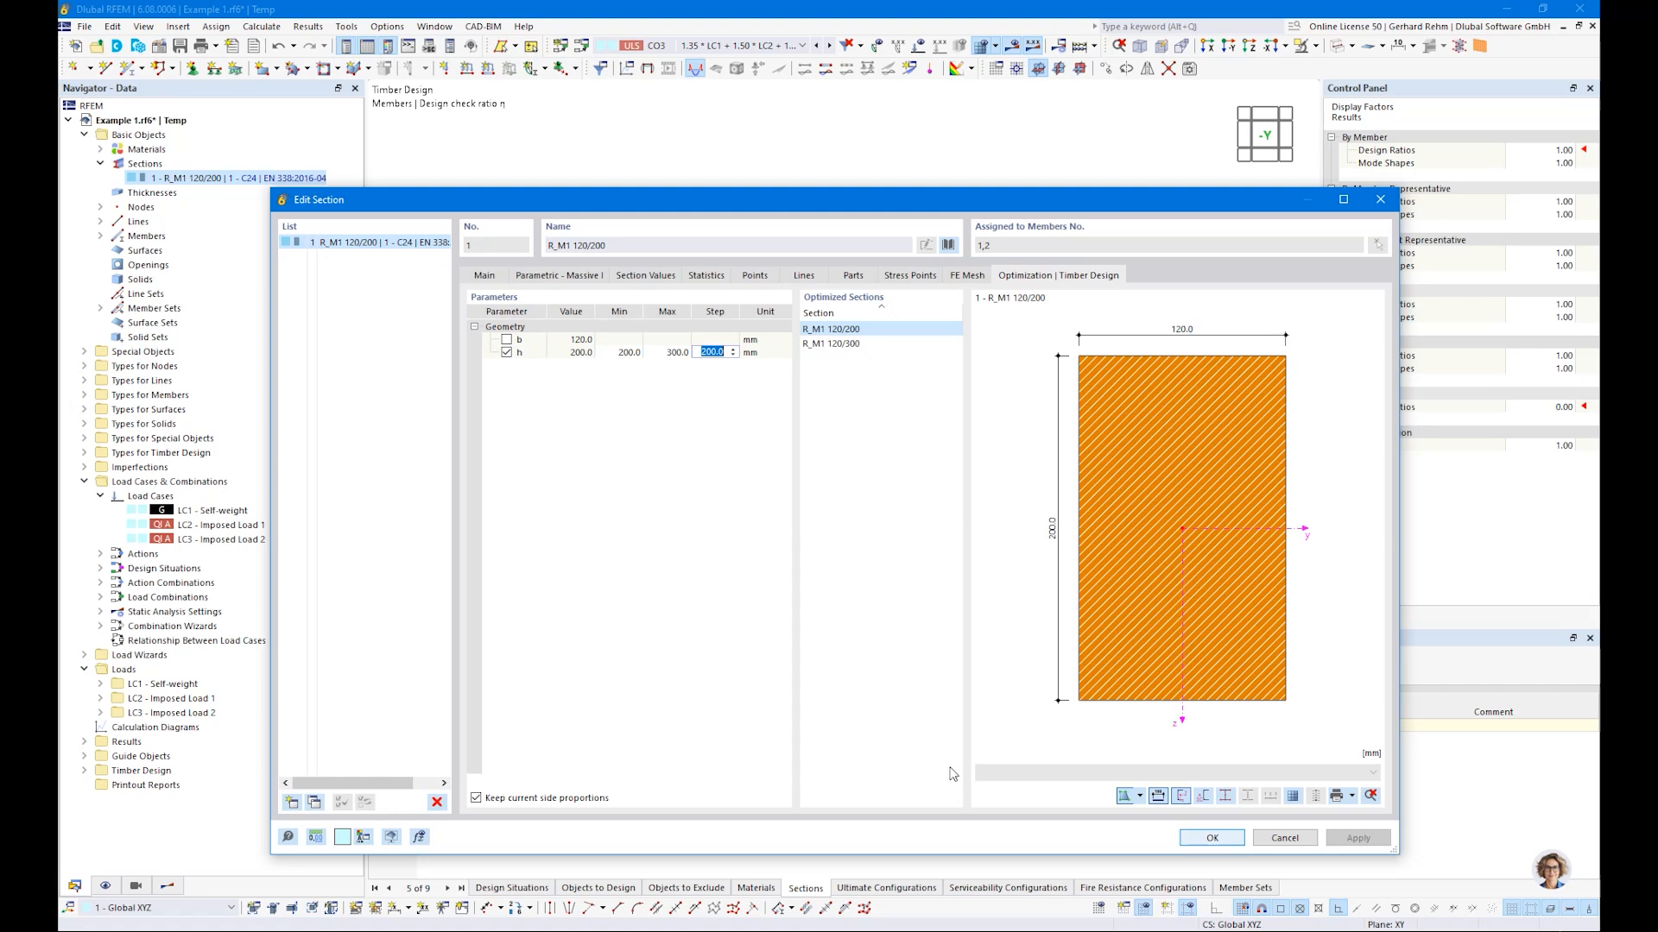
left_click(1192, 839)
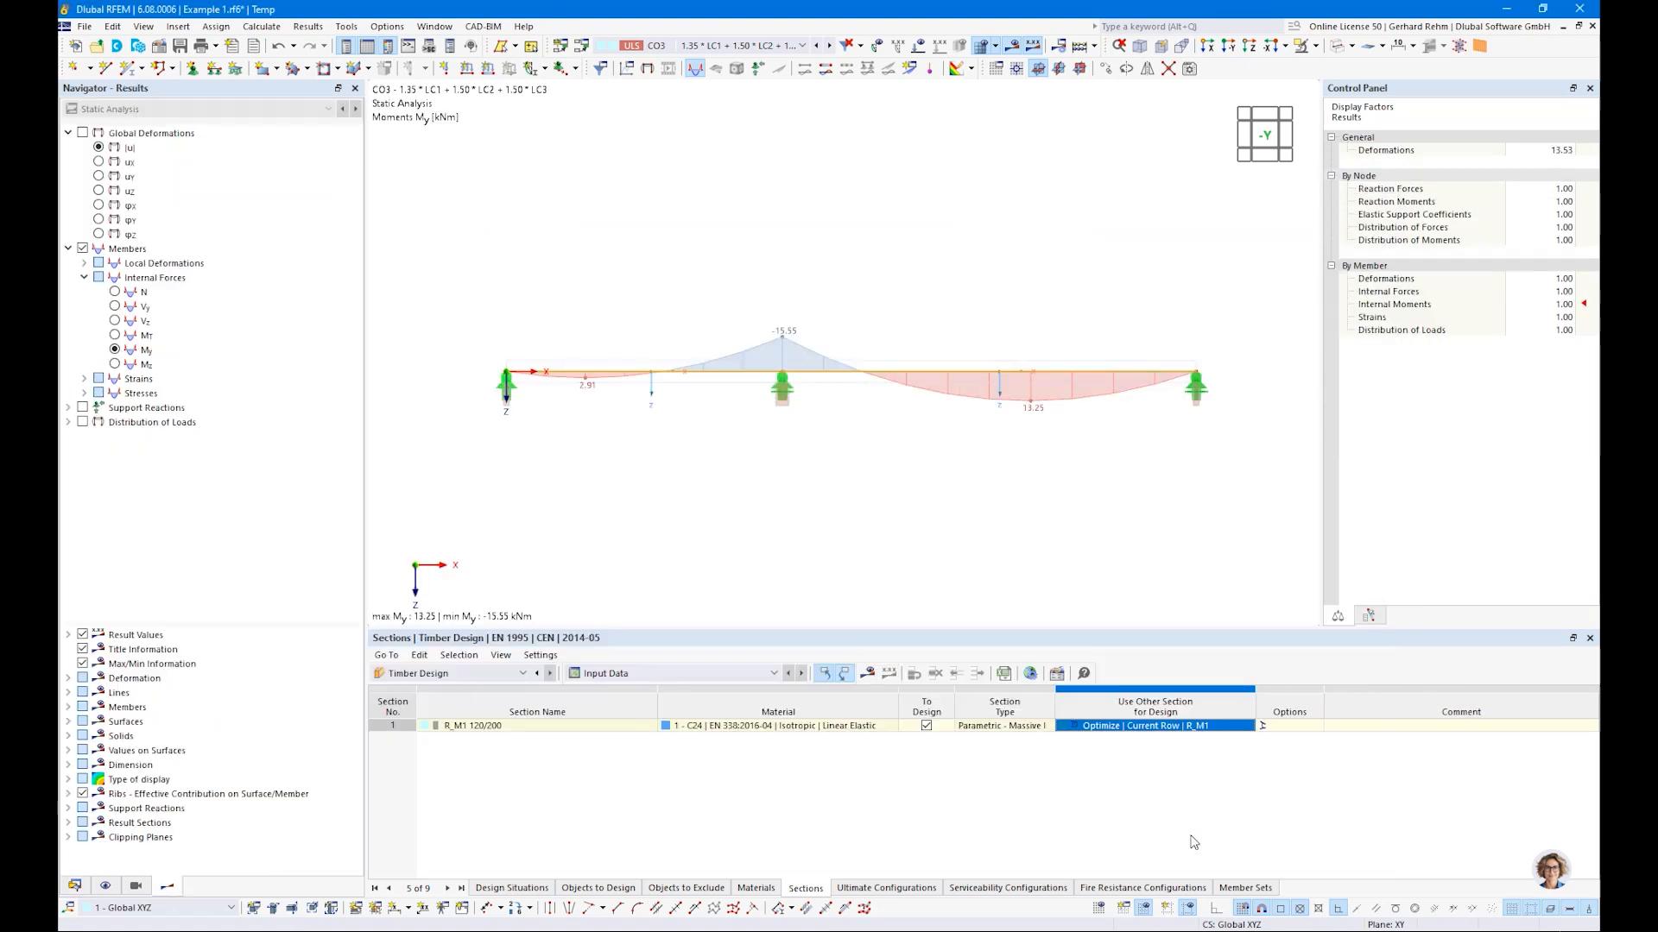
Display the timber design results and limit the ratio envelope to selected design checks, excluding the serviceability limit state
left_click(881, 677)
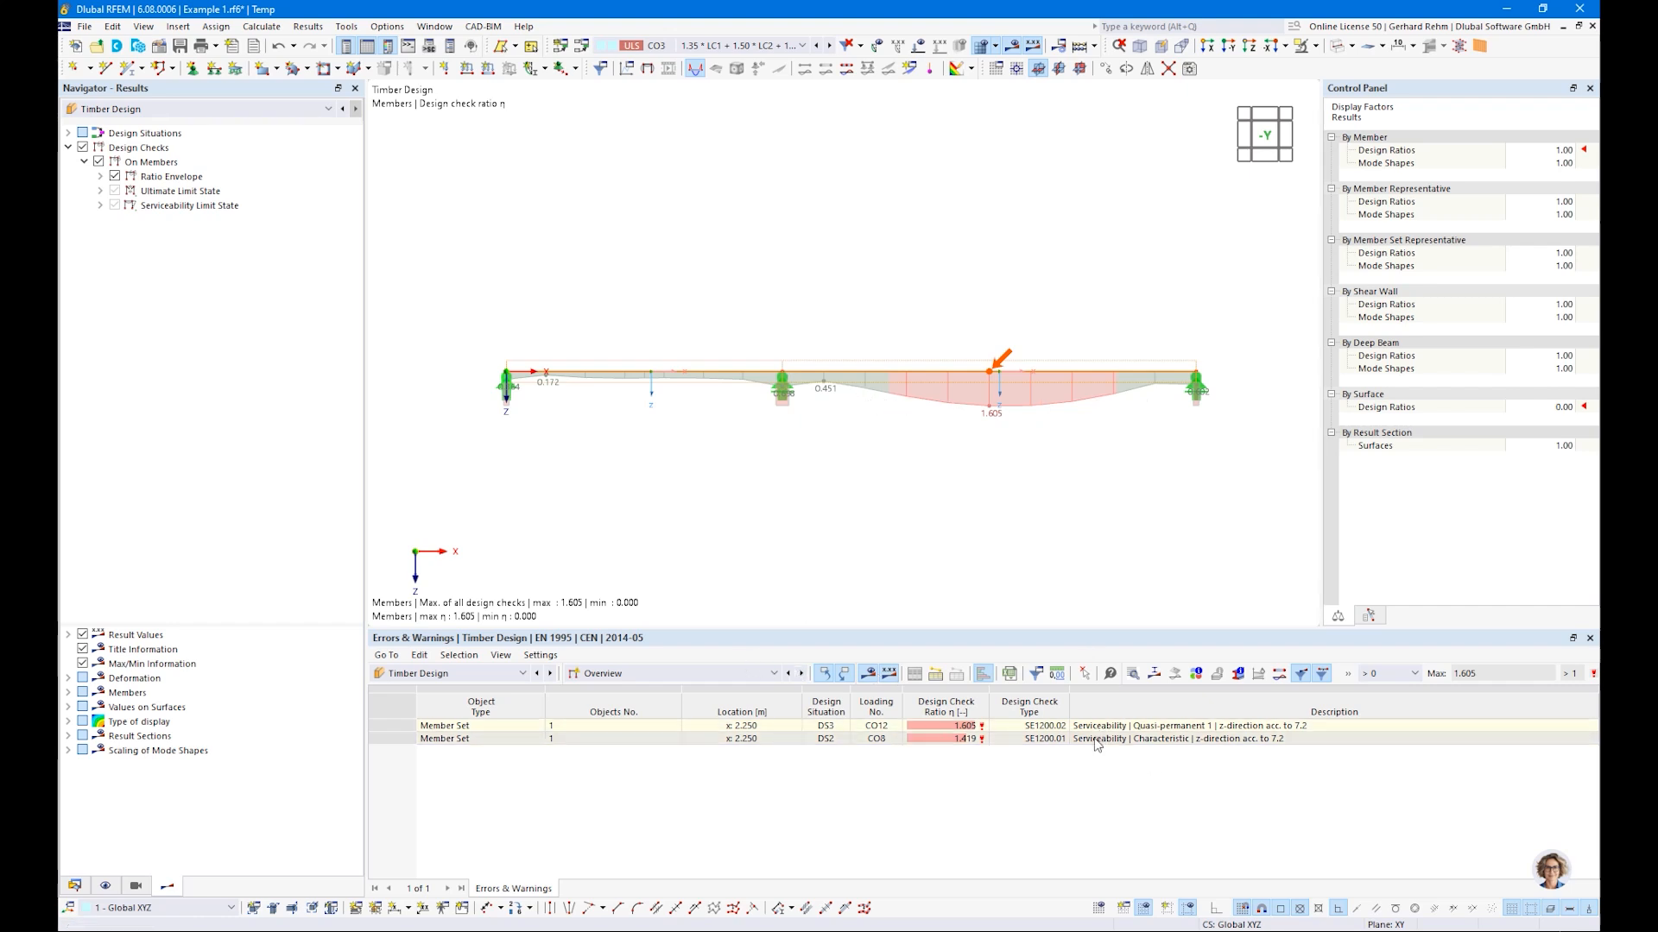
left_click(100, 176)
left_click(130, 206)
left_click(114, 236)
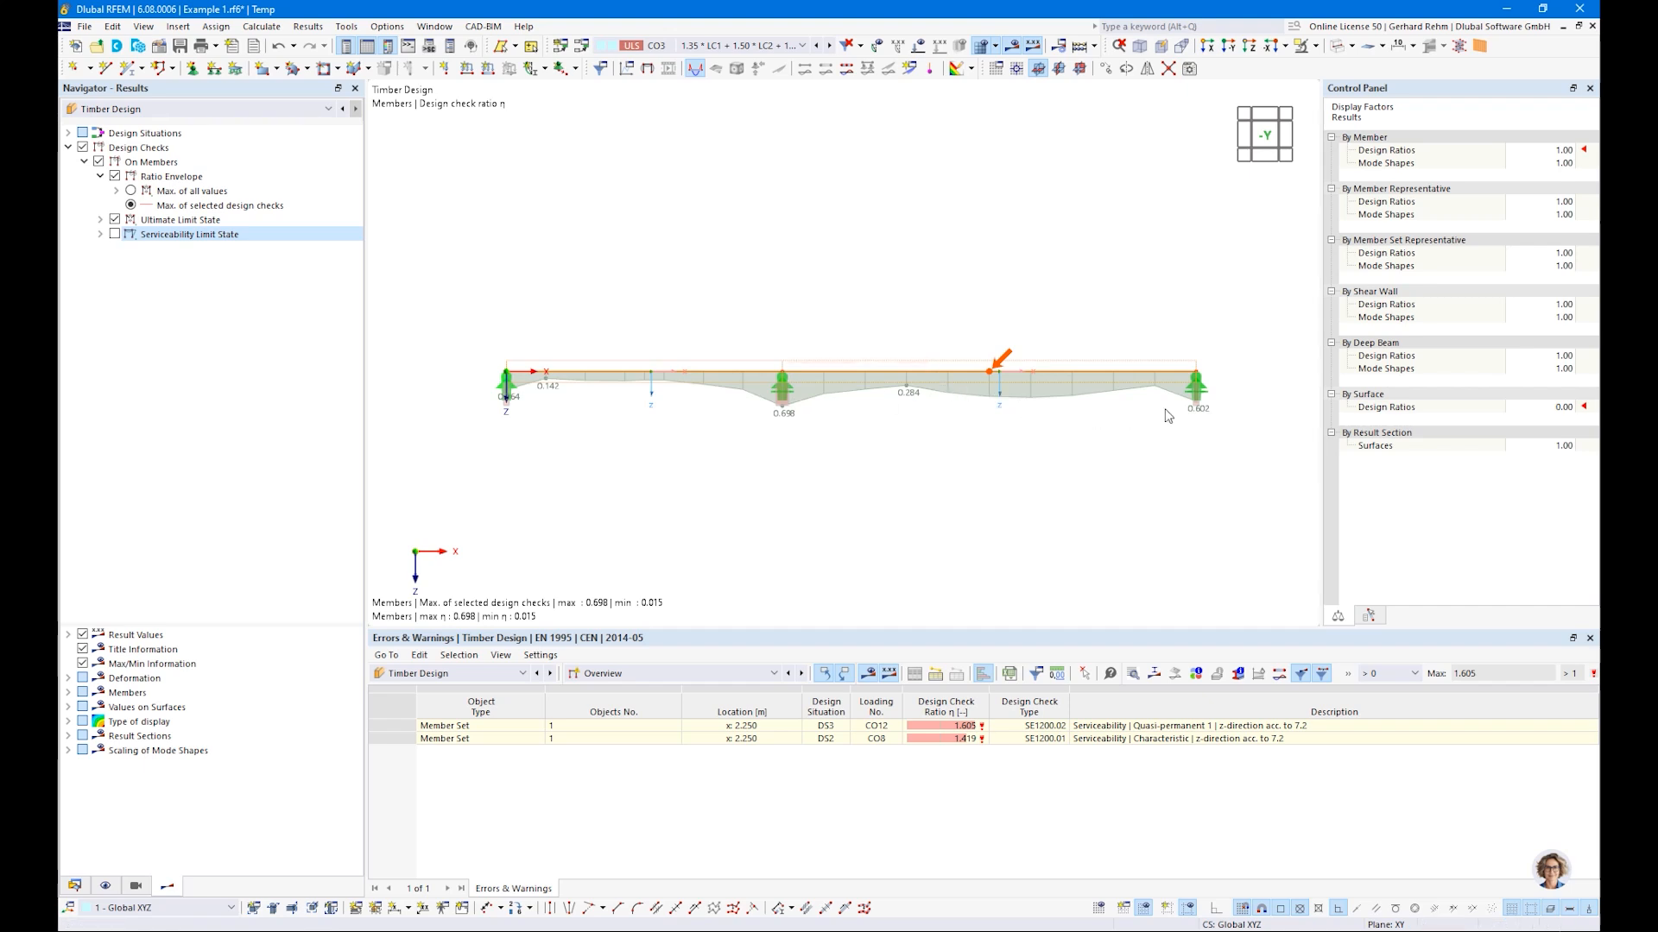
Return to the timber design's section input data and check which section the optimization assigned for design
left_click(74, 890)
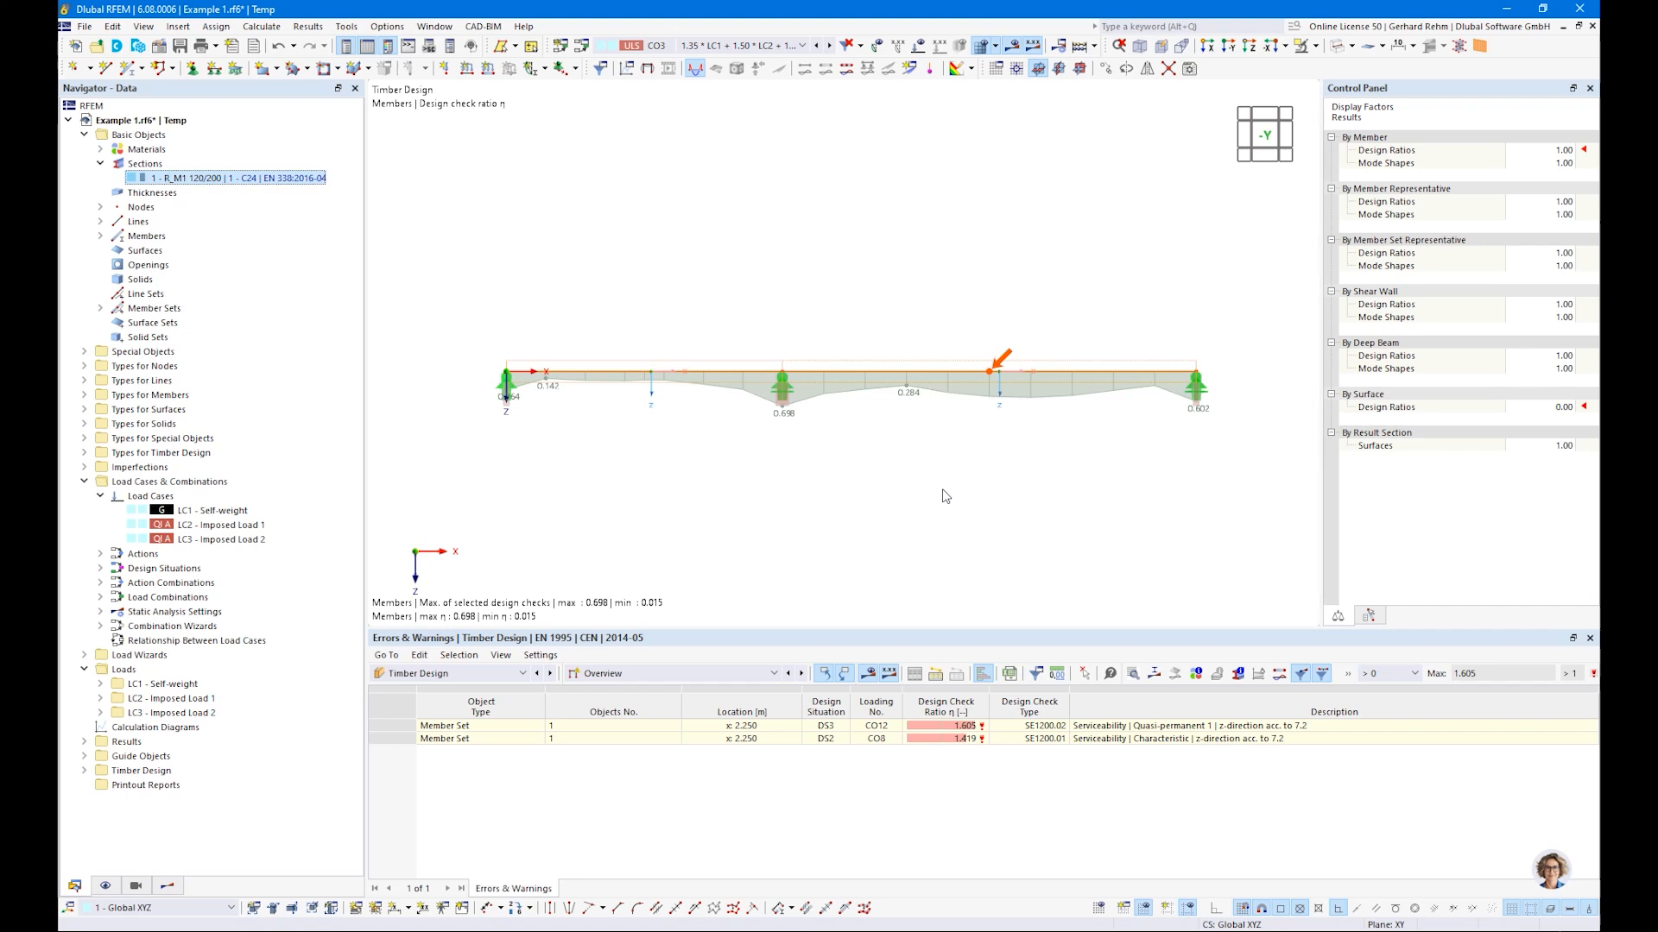
left_click(578, 675)
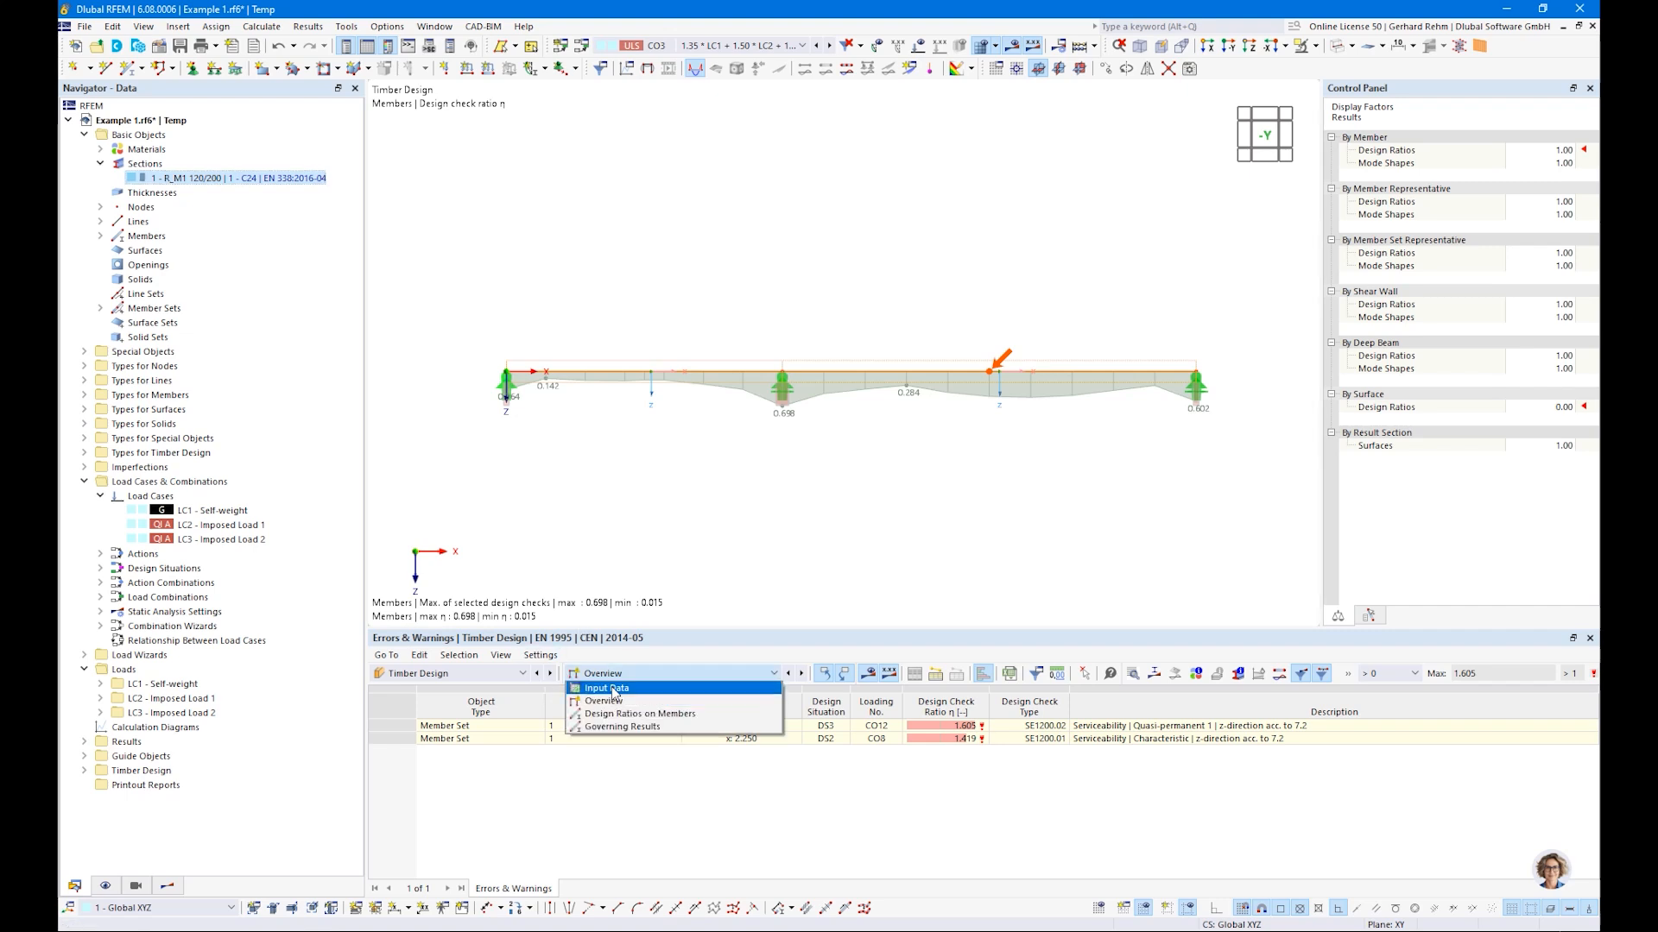
left_click(612, 688)
left_click(1141, 725)
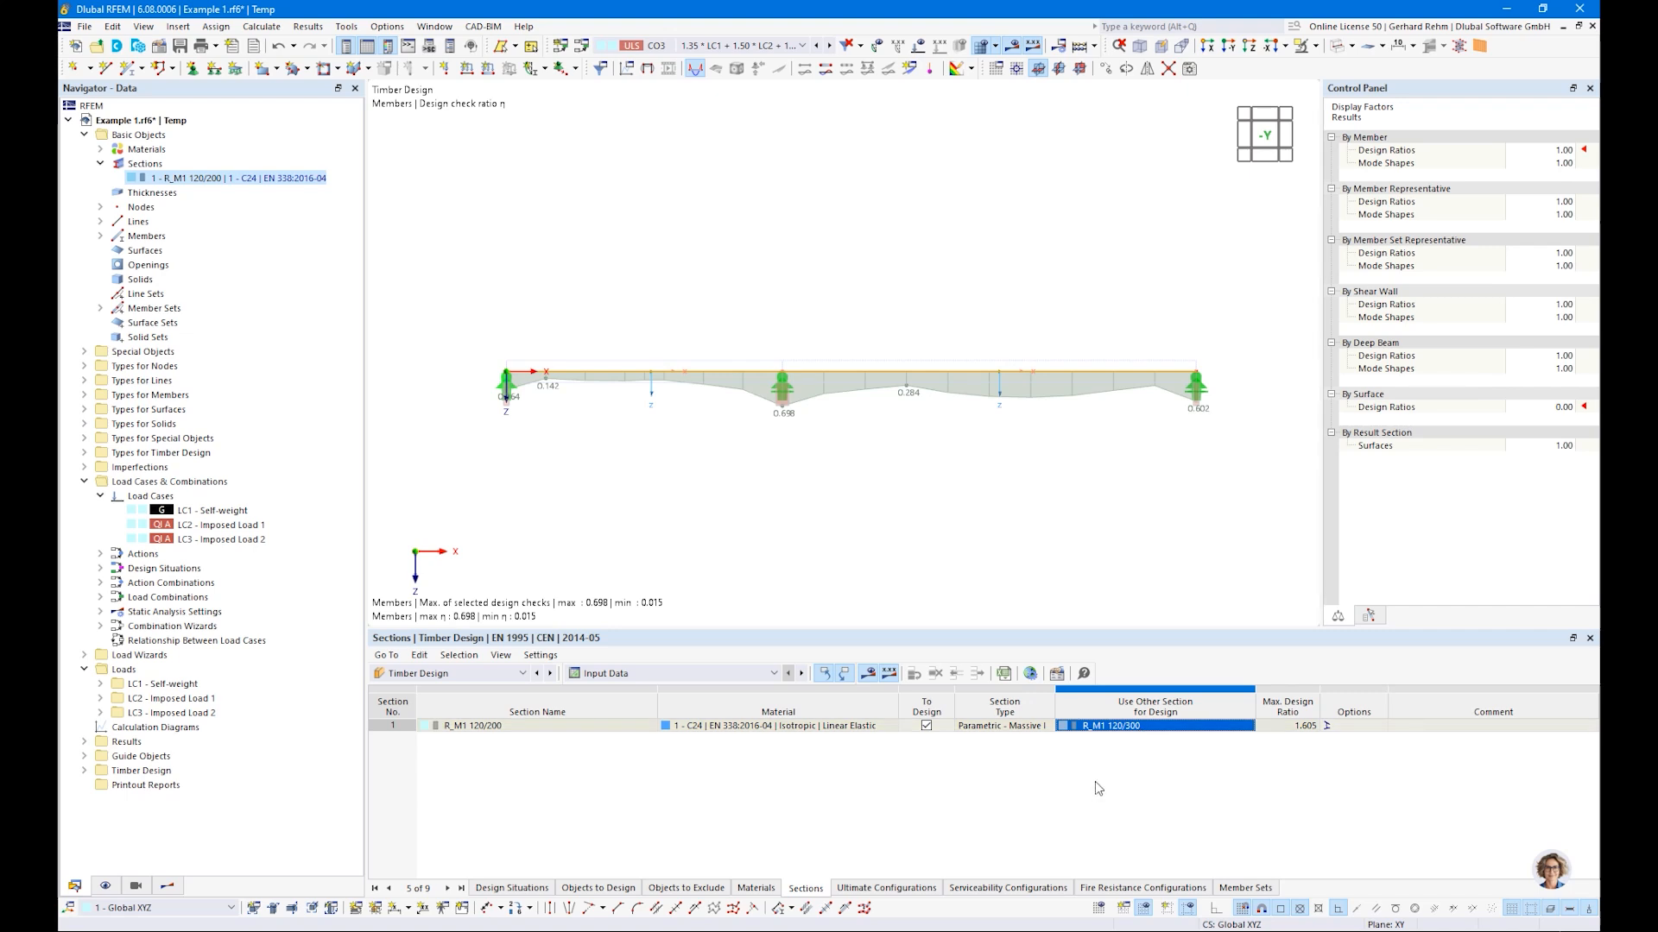
left_click(1104, 728)
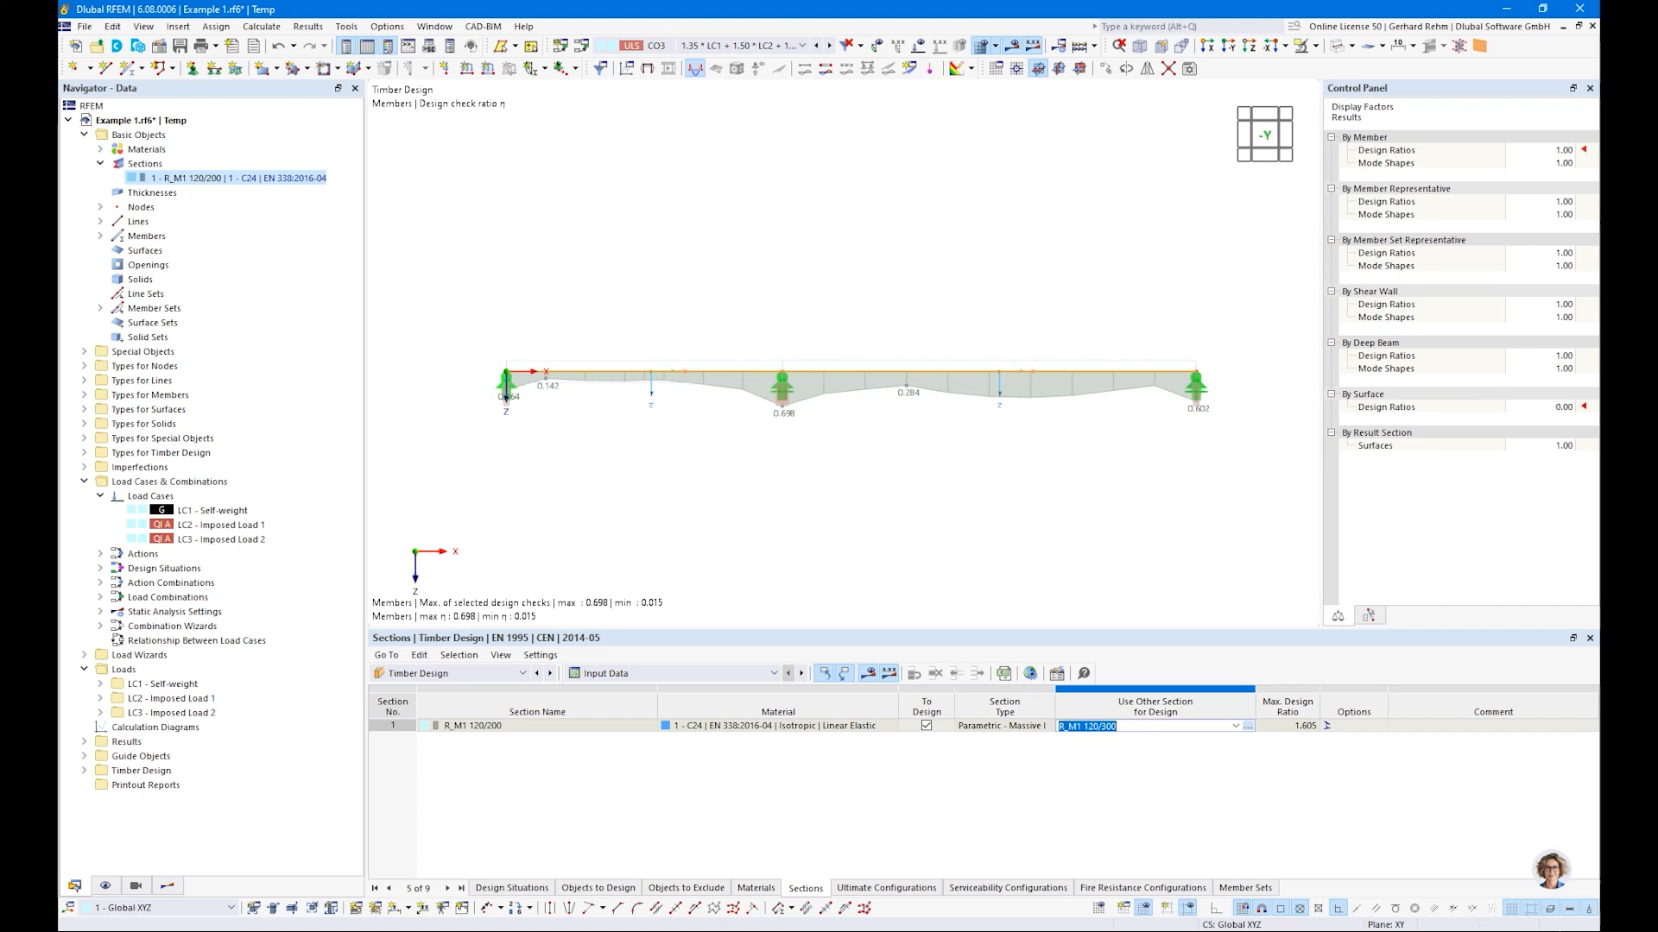
Examine the section used in the details of bending check SP4100.00 among the design ratios on members
left_click(604, 674)
left_click(639, 714)
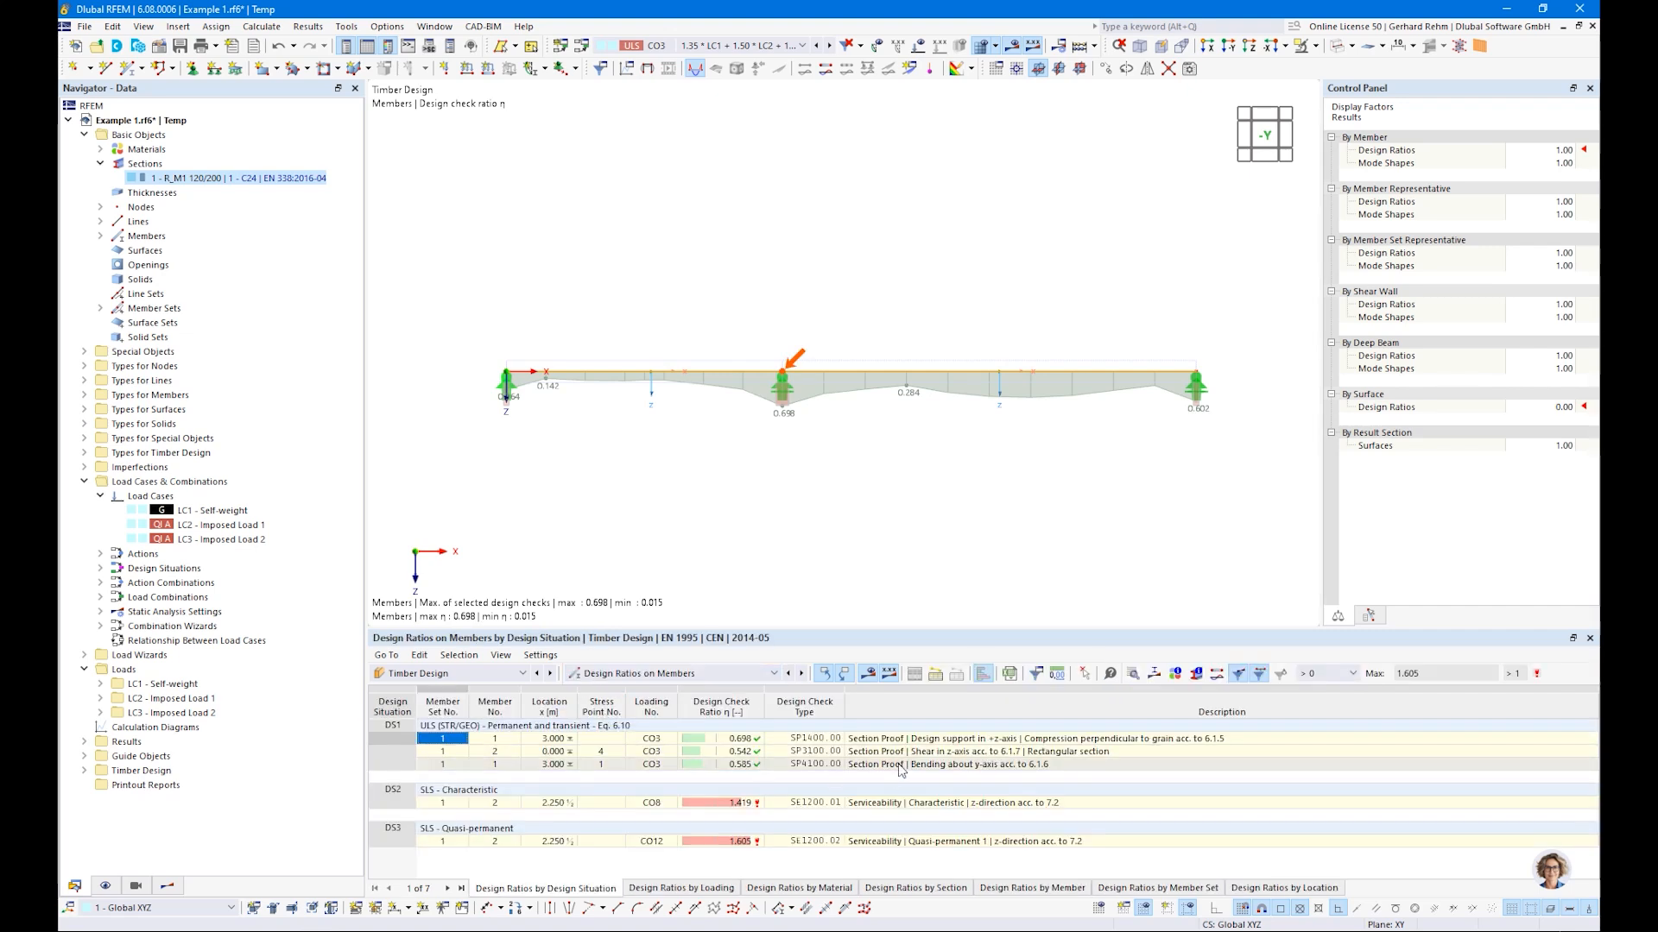
left_click(878, 766)
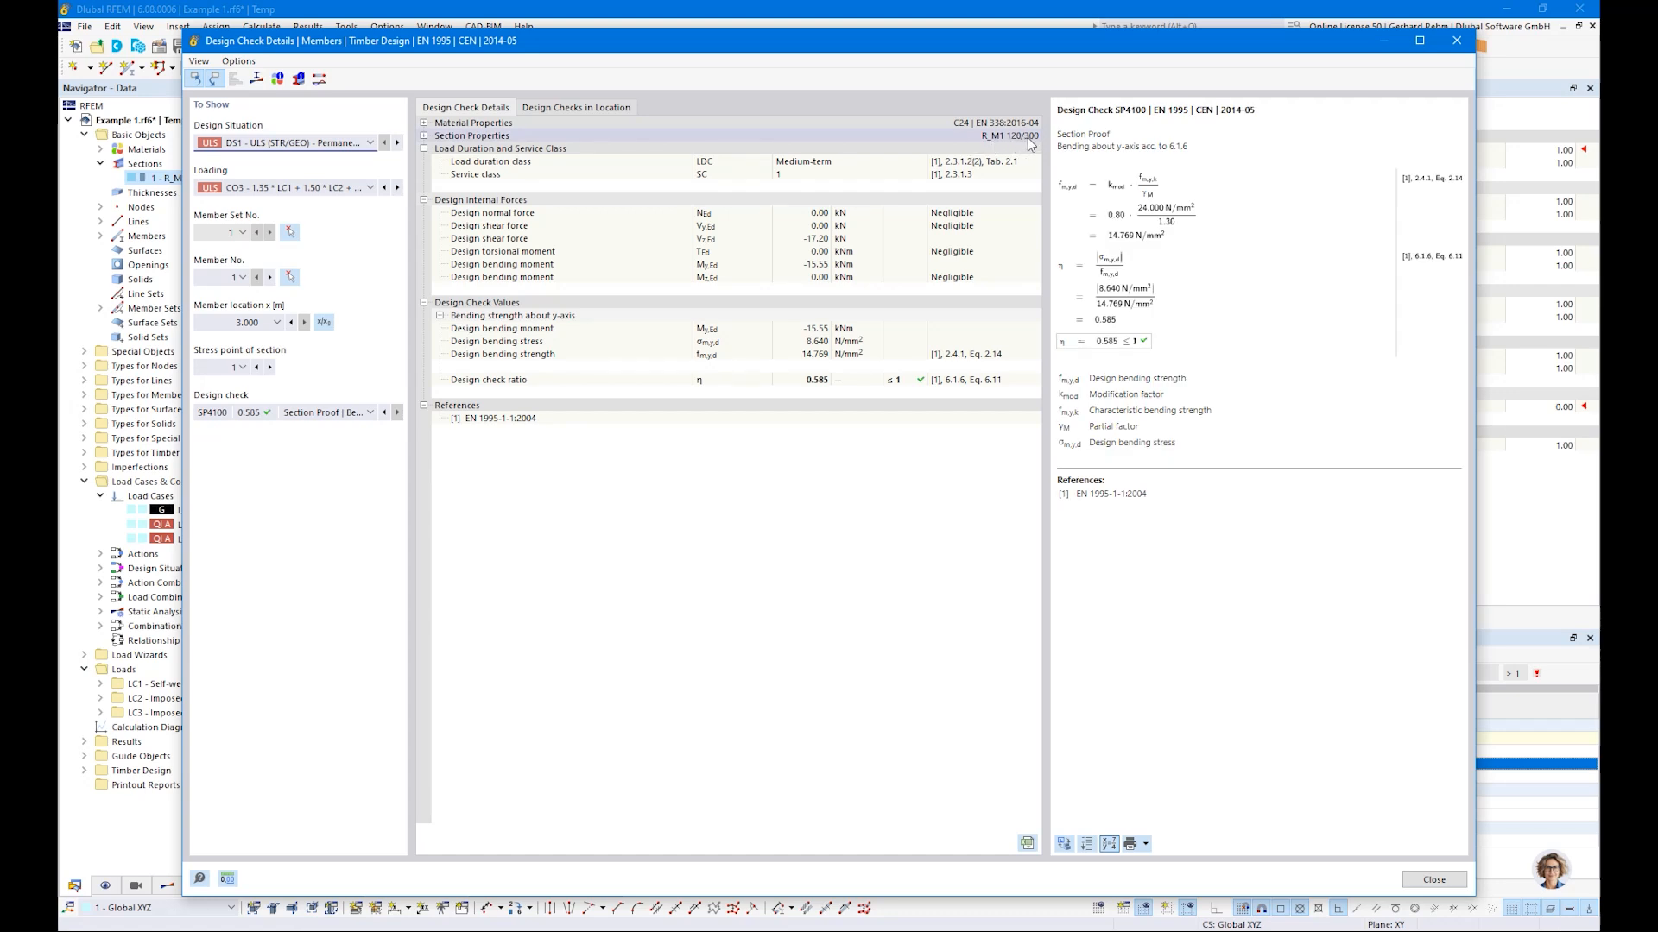
left_click(1457, 41)
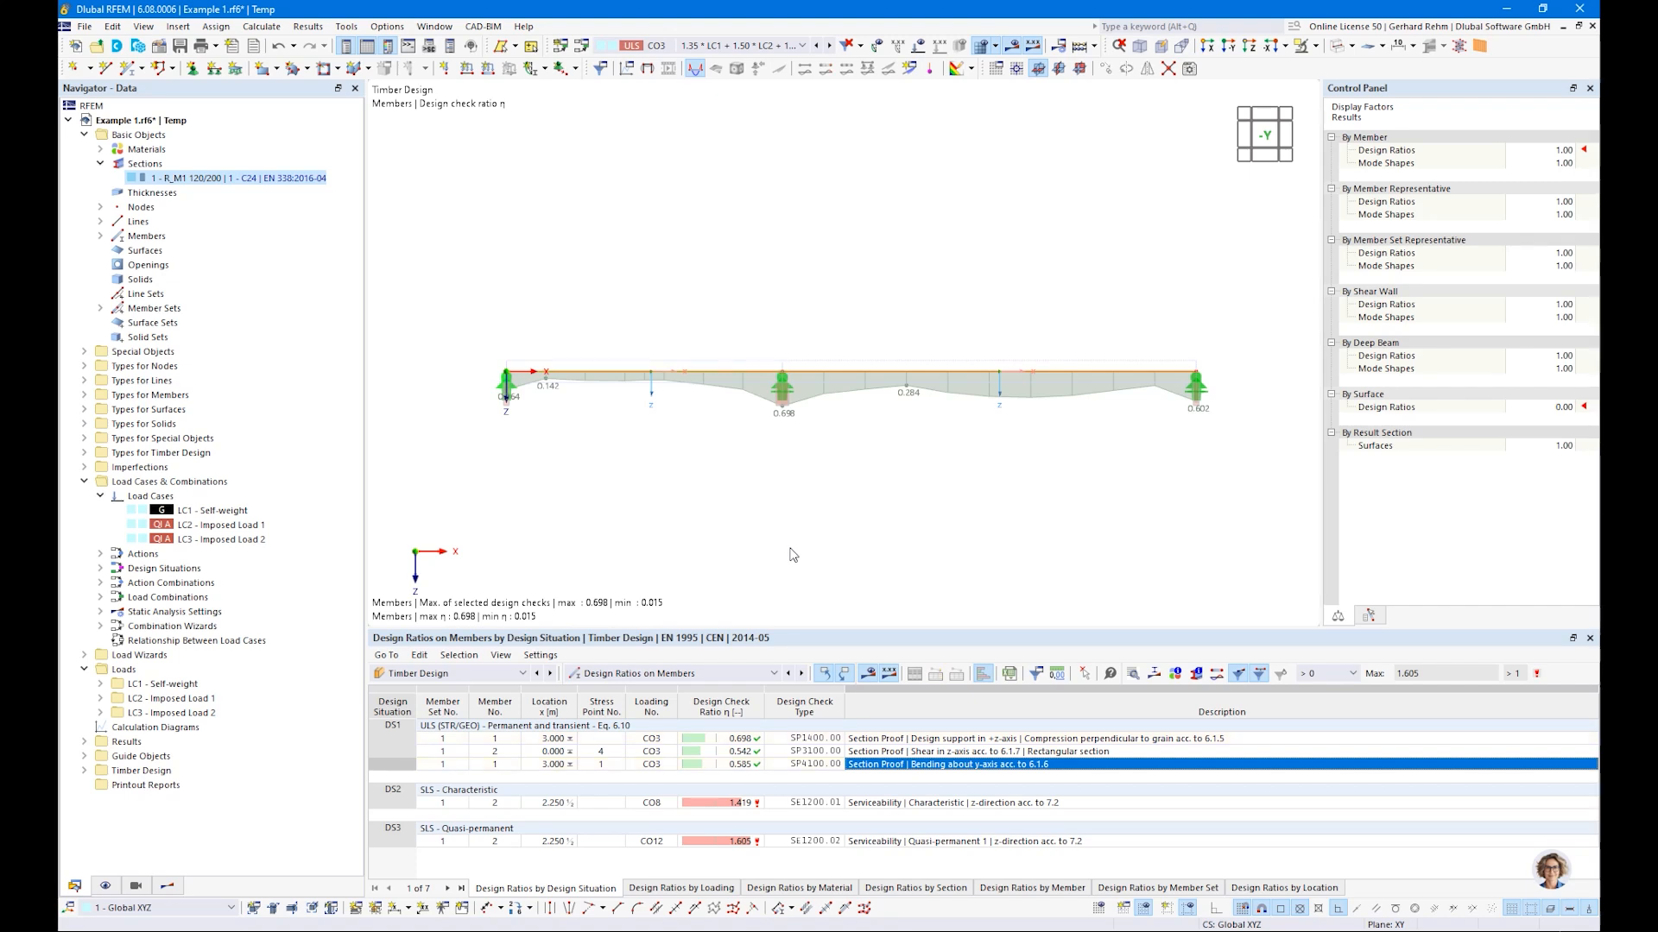
Compare the model's section R_M1 120/200 with the section listed in the bending about y-axis check details
double_click(201, 179)
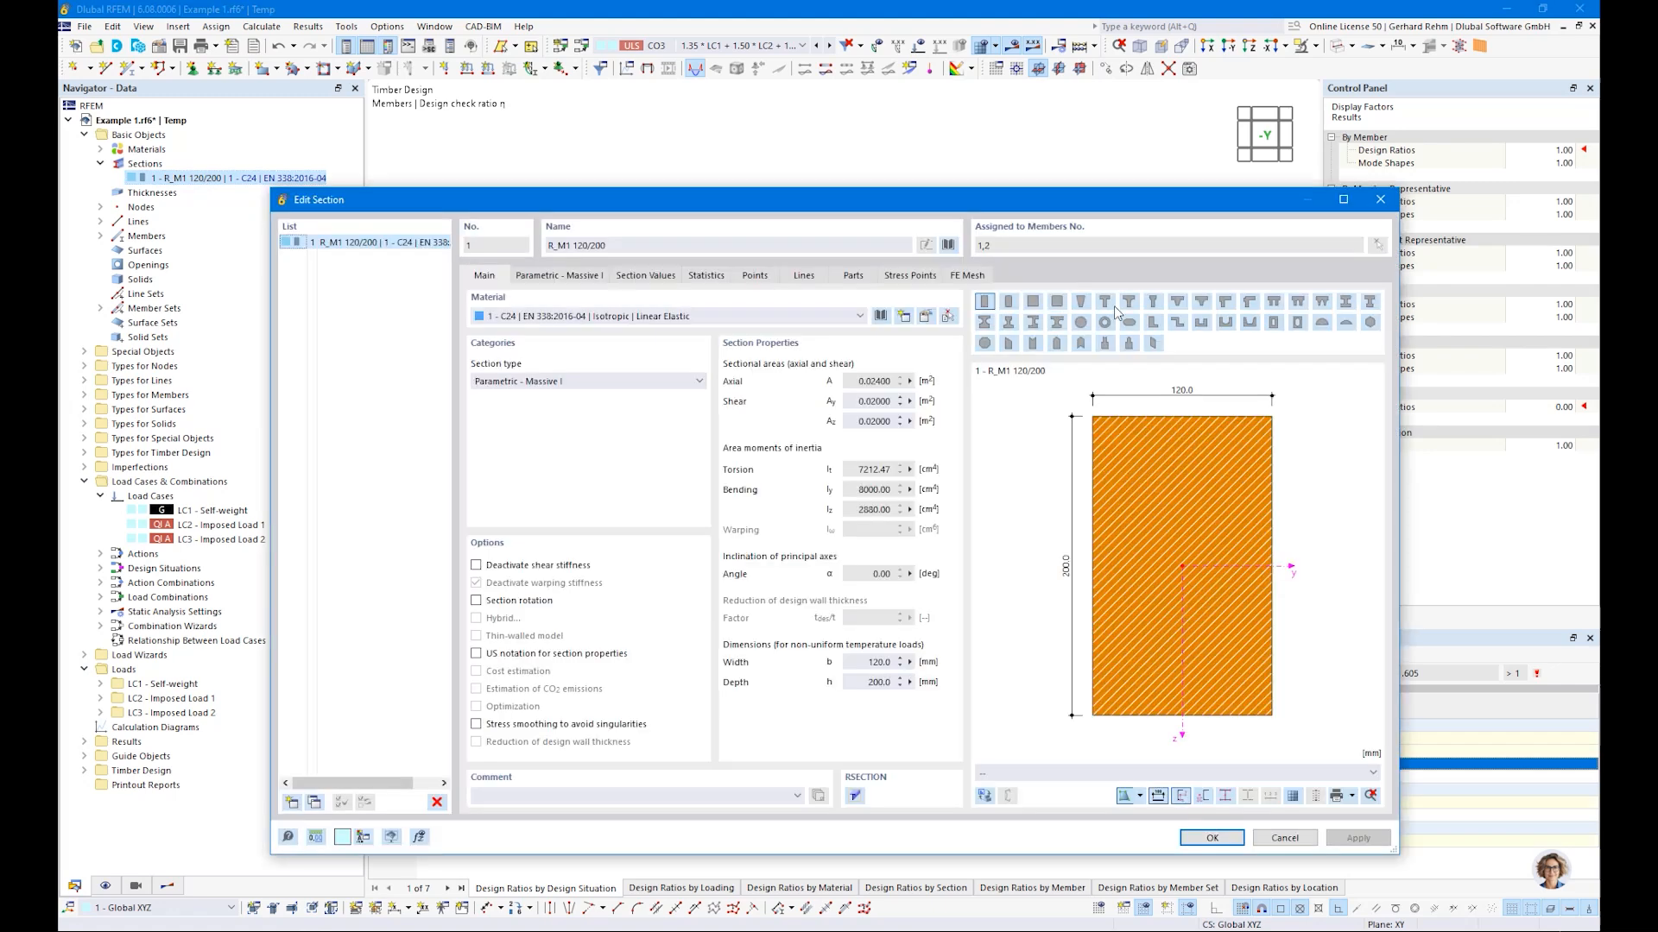
left_click(1380, 199)
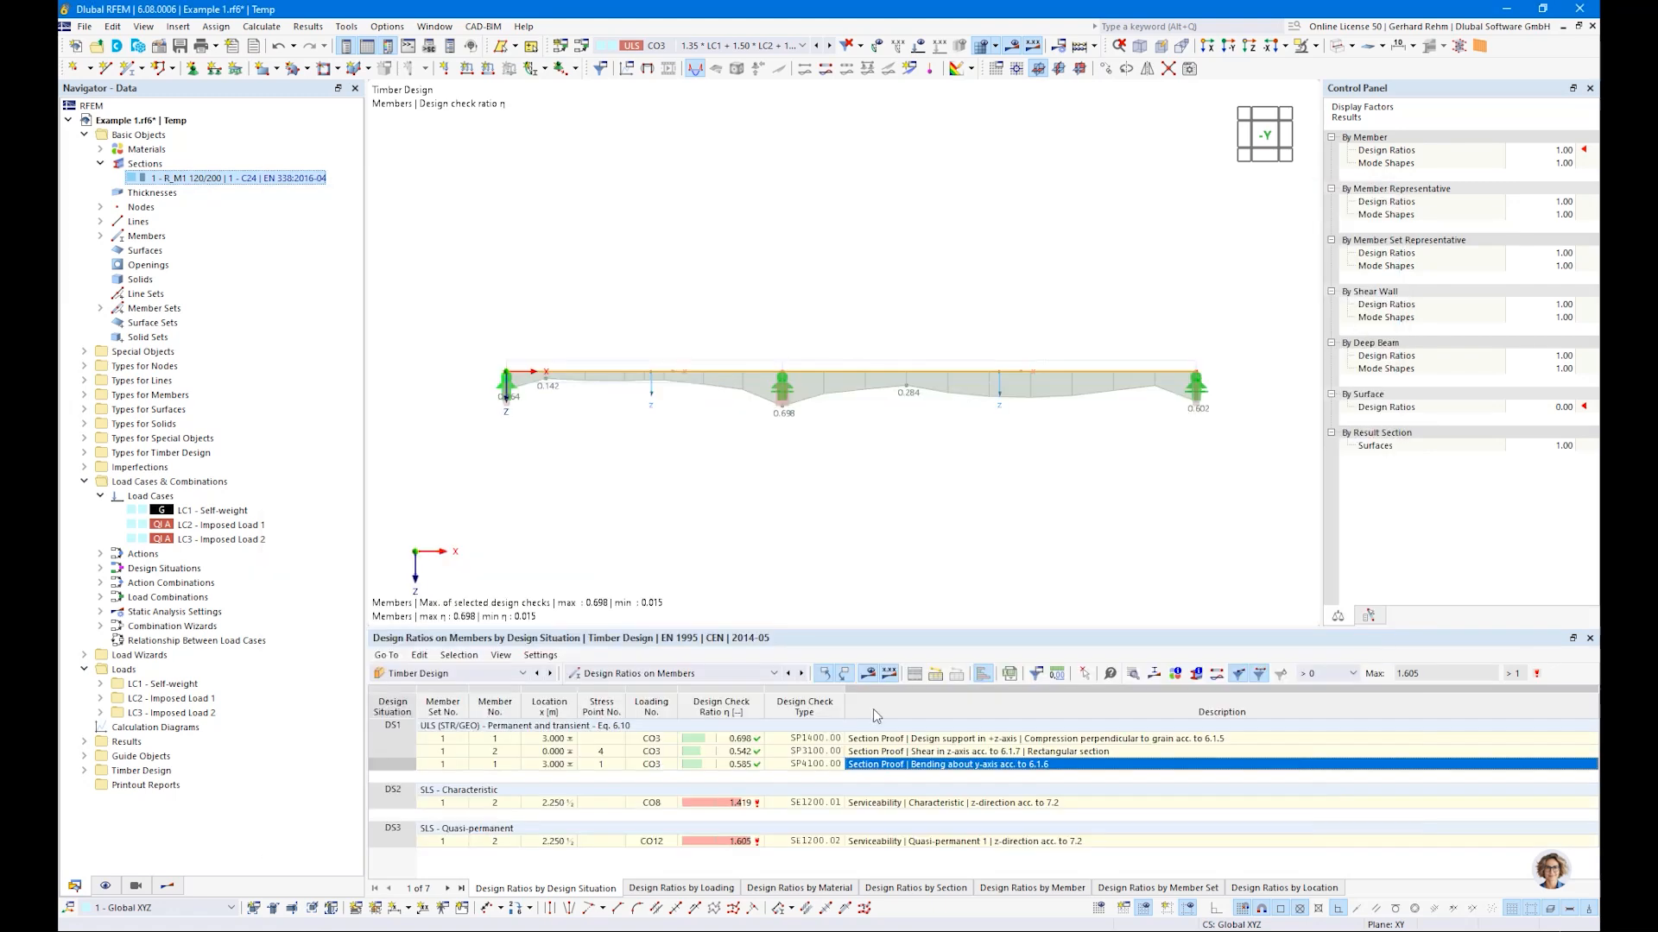
double_click(871, 765)
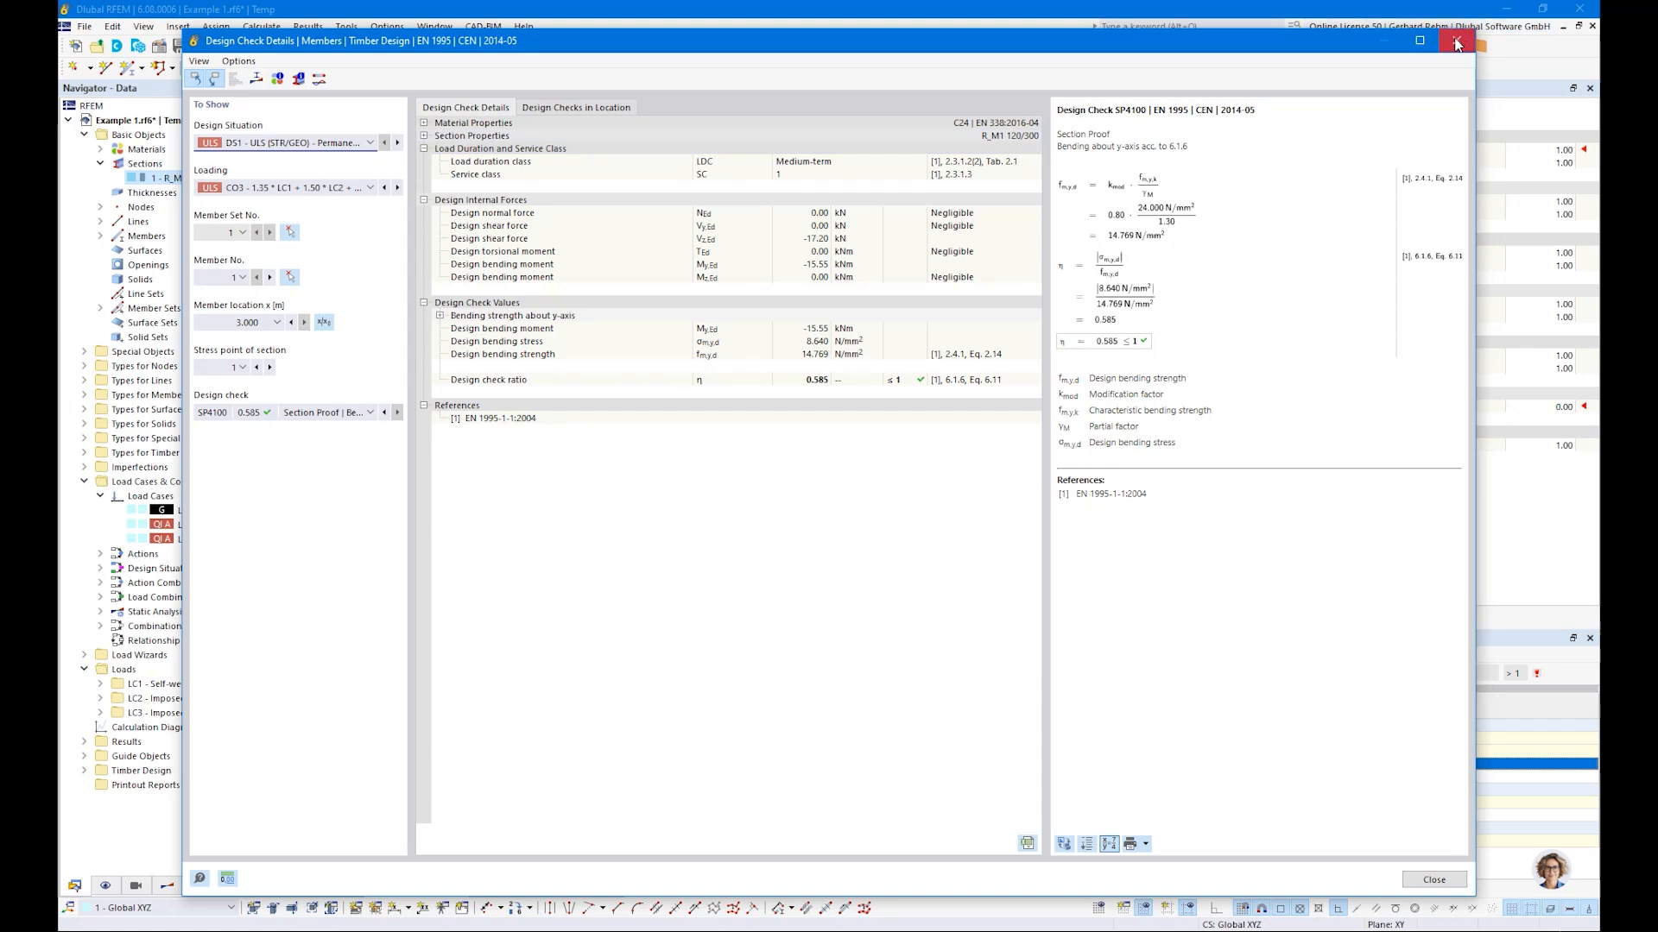
left_click(1457, 42)
Set the height h of section R_M1 120/200 to 280 mm and display the recalculated timber design results
double_click(226, 178)
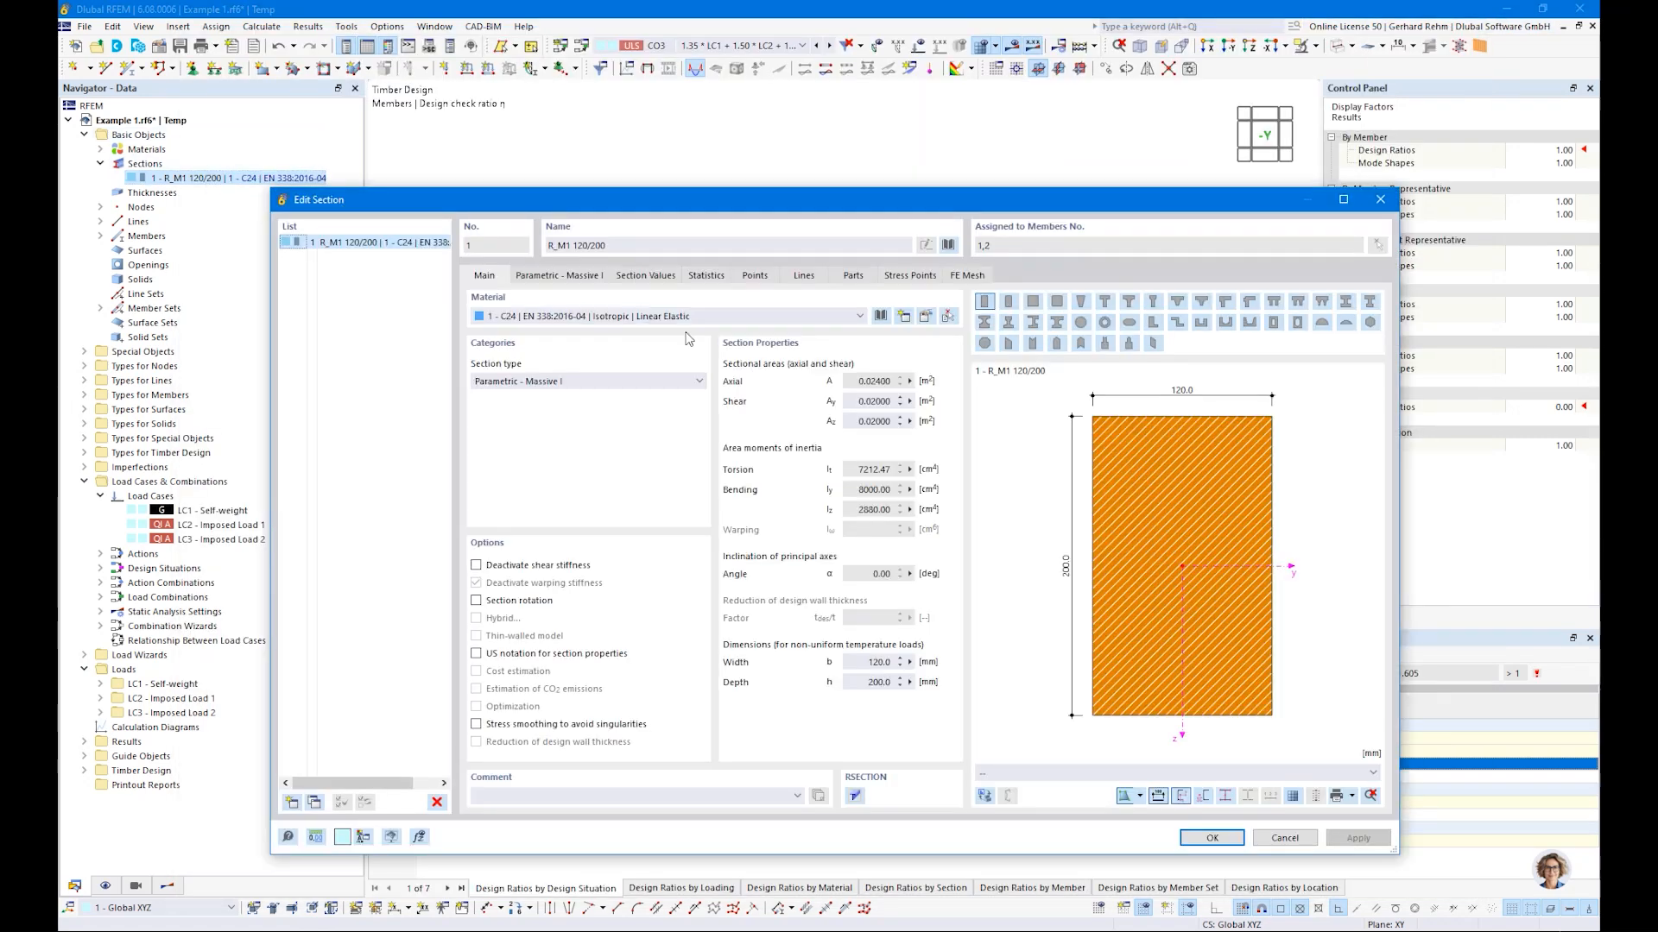
left_click(559, 275)
left_click(592, 336)
type("280")
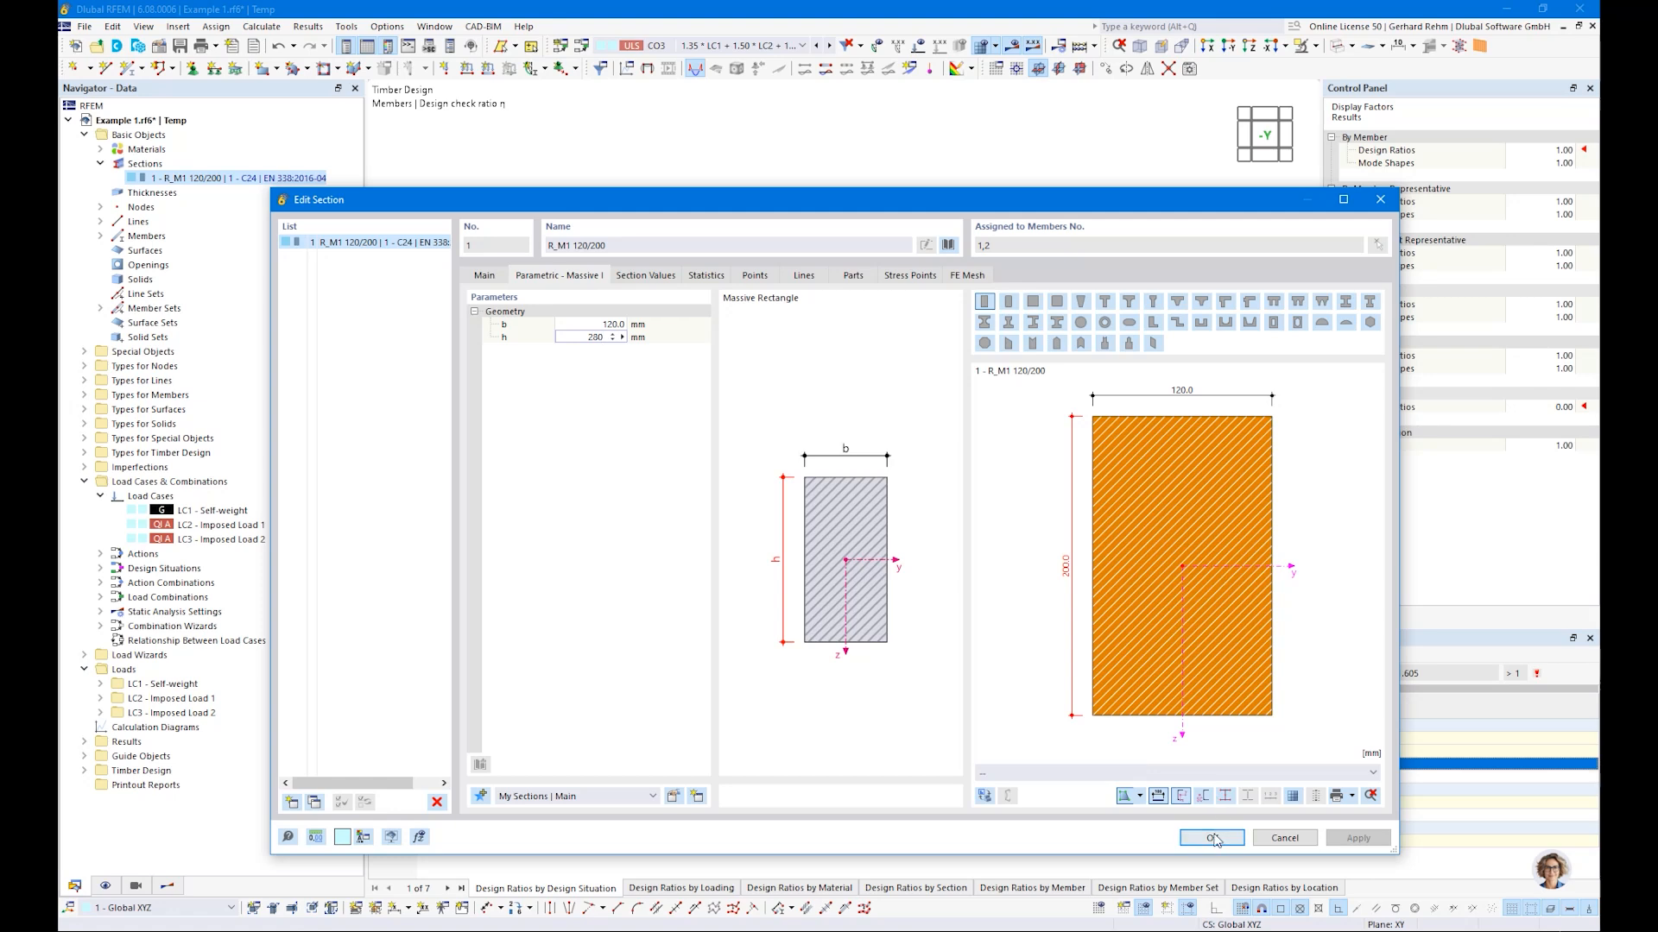
left_click(1213, 839)
left_click(869, 673)
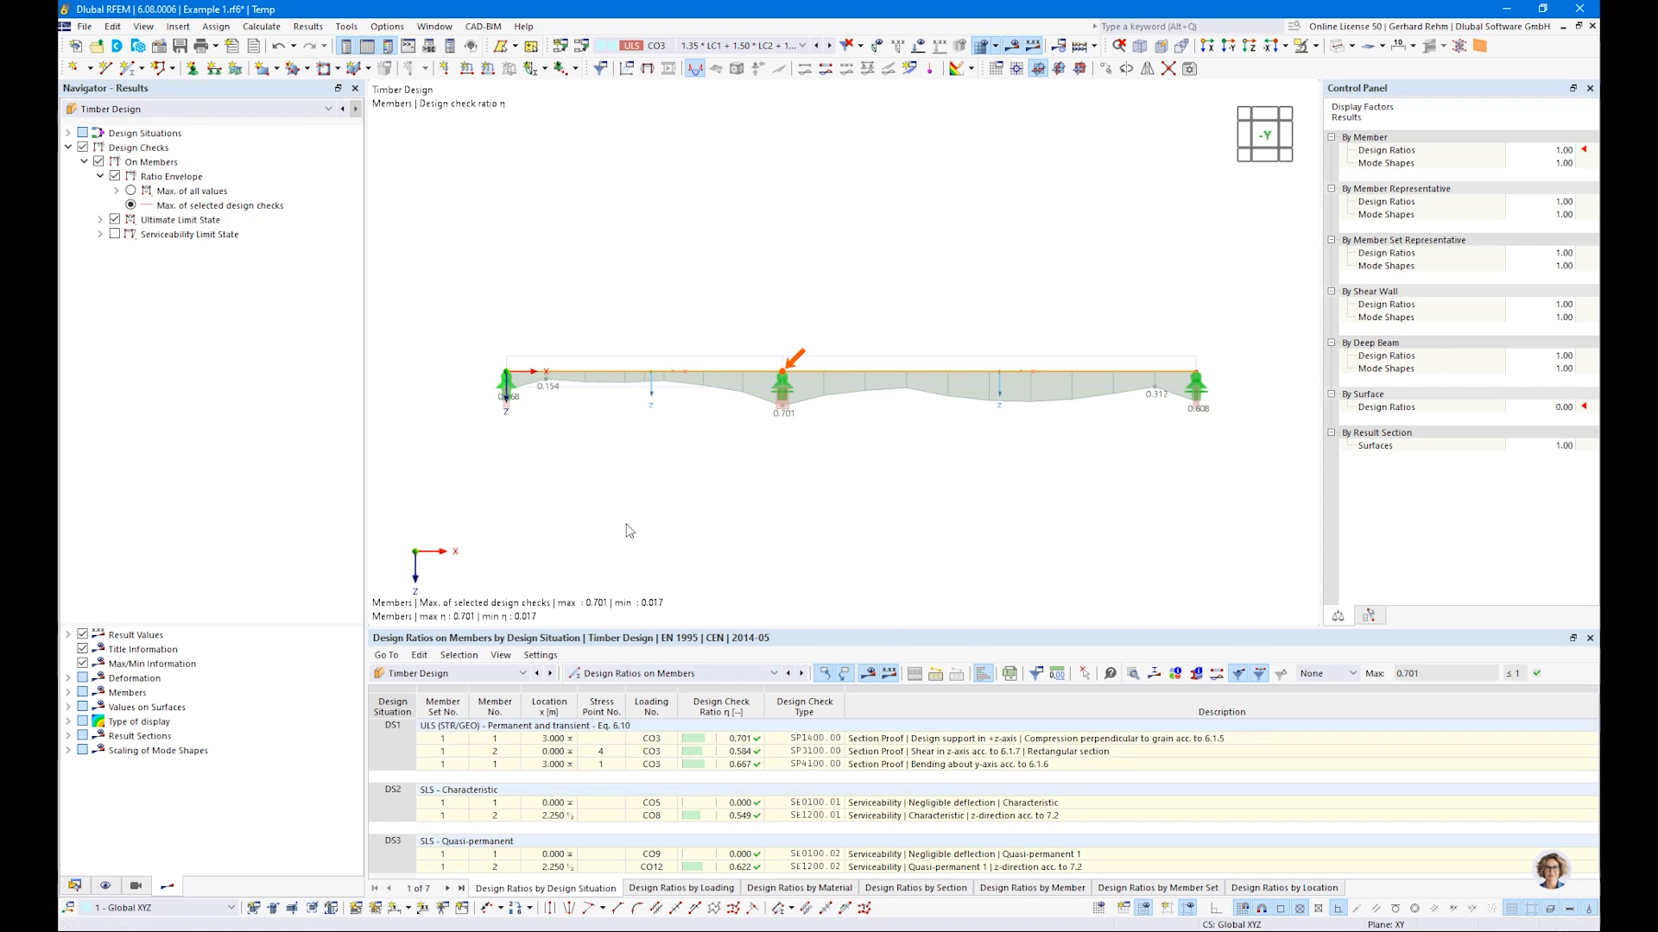
In the timber design's section input, assign optimization of the current row R_M1 to section R_M1 120/280
left_click(678, 673)
left_click(604, 687)
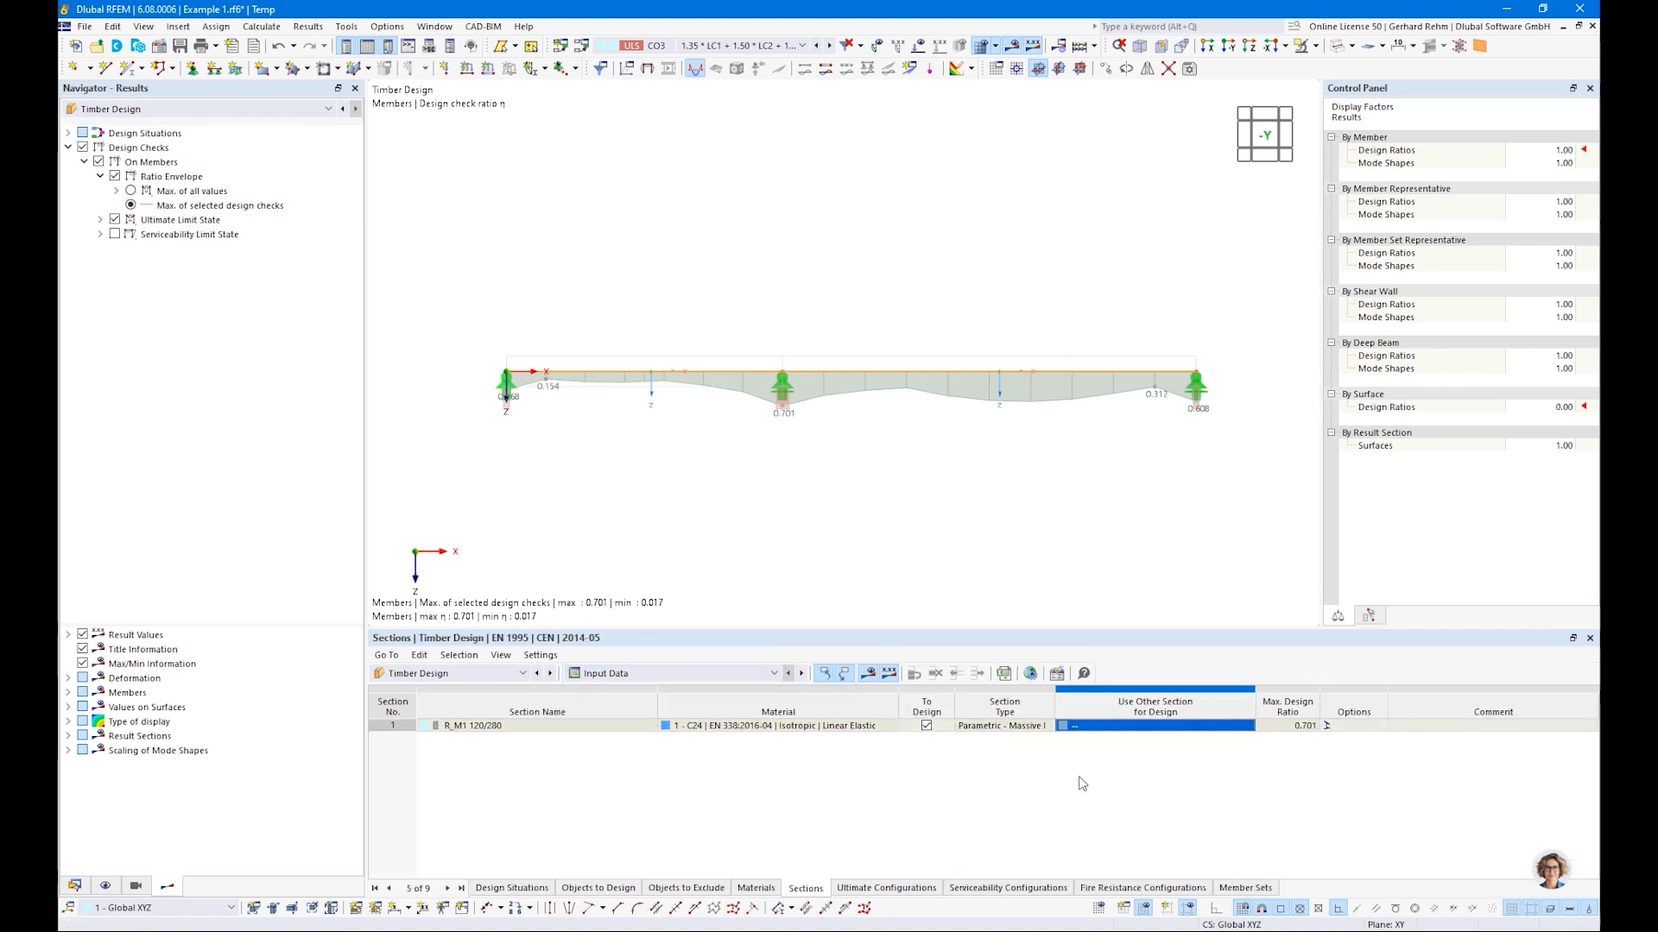
left_click(1205, 728)
left_click(1235, 726)
left_click(1101, 755)
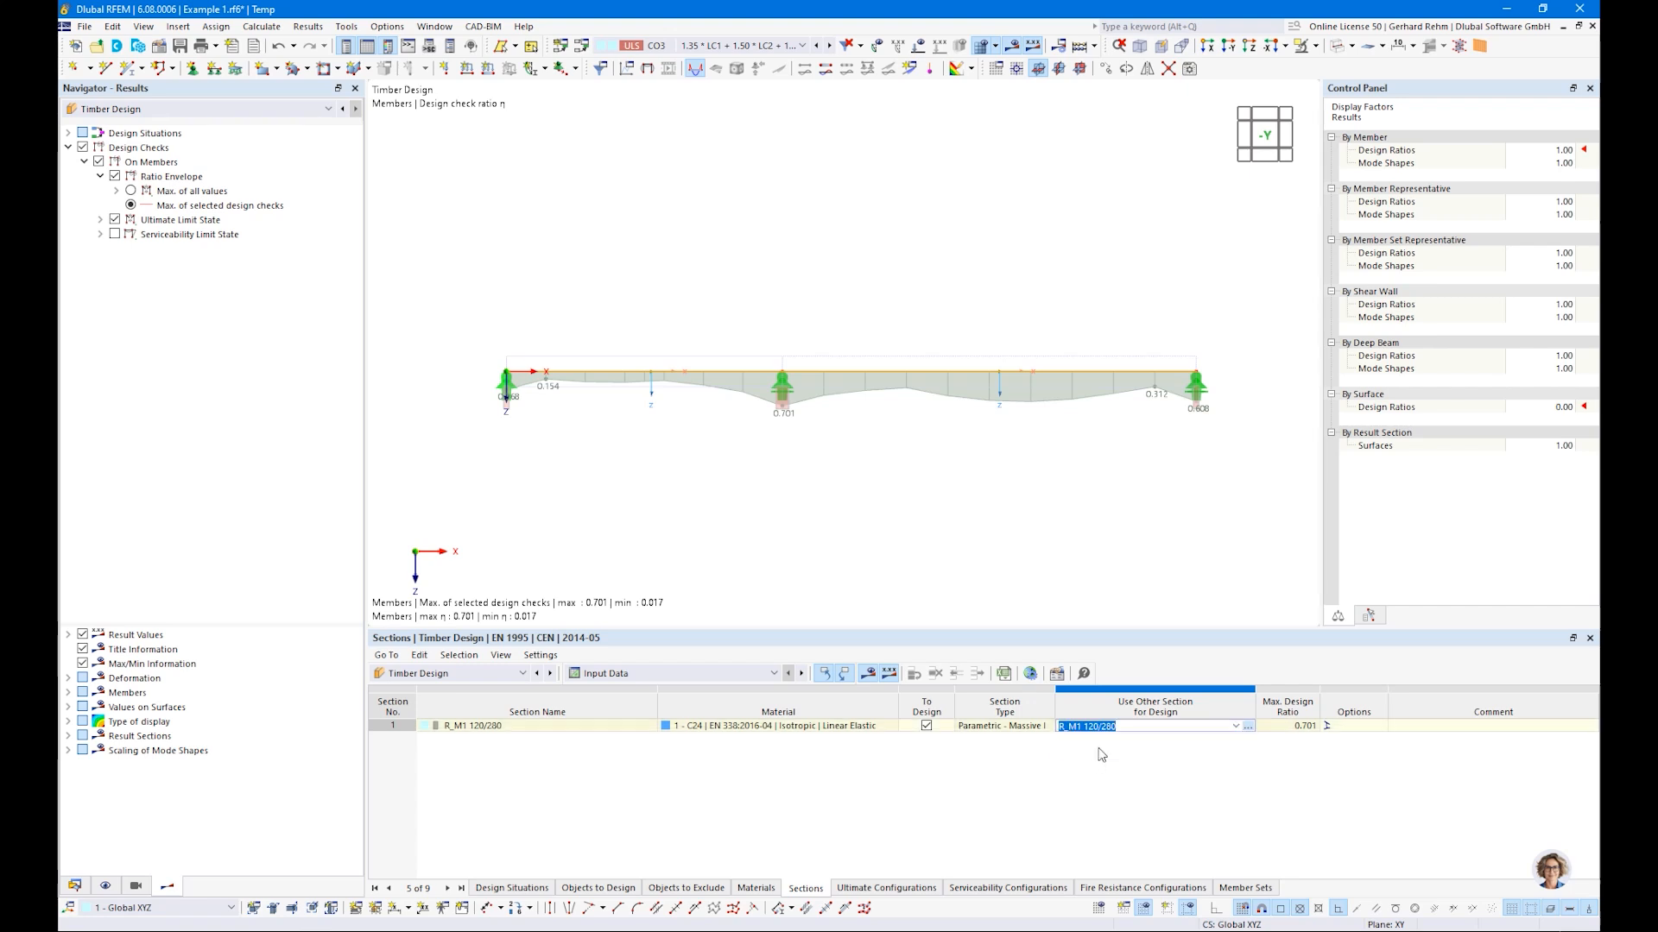
Optimize height h of R_M1 120/280 between 200 and 300 mm in 20 mm steps
left_click(506, 353)
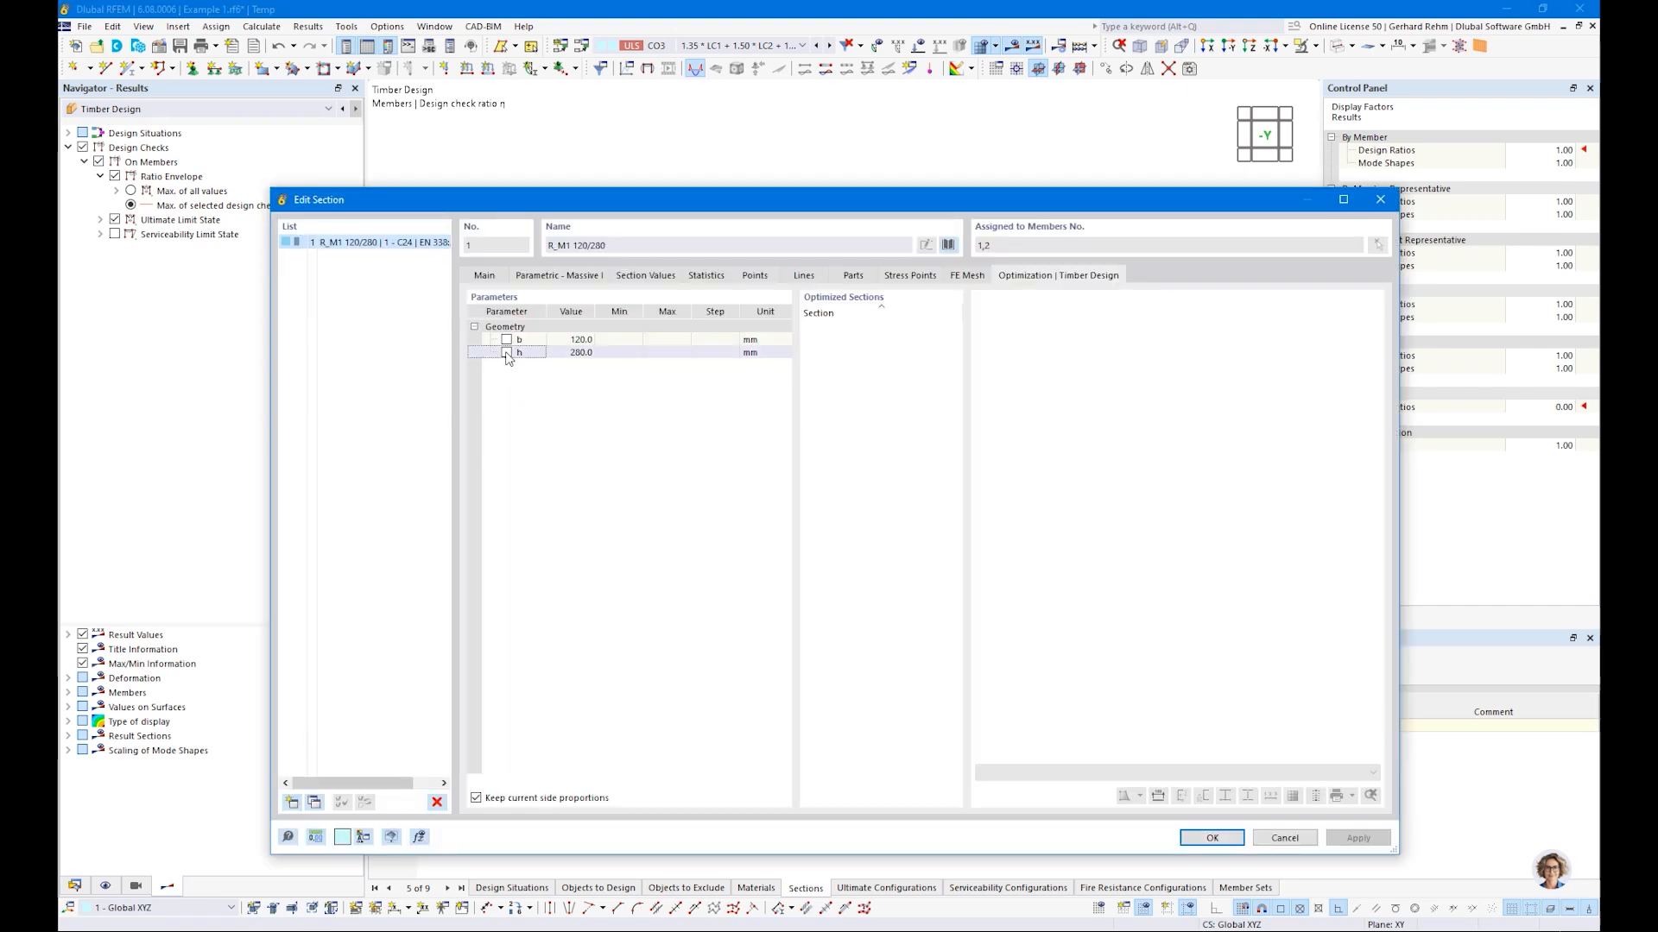
left_click(506, 353)
left_click(613, 354)
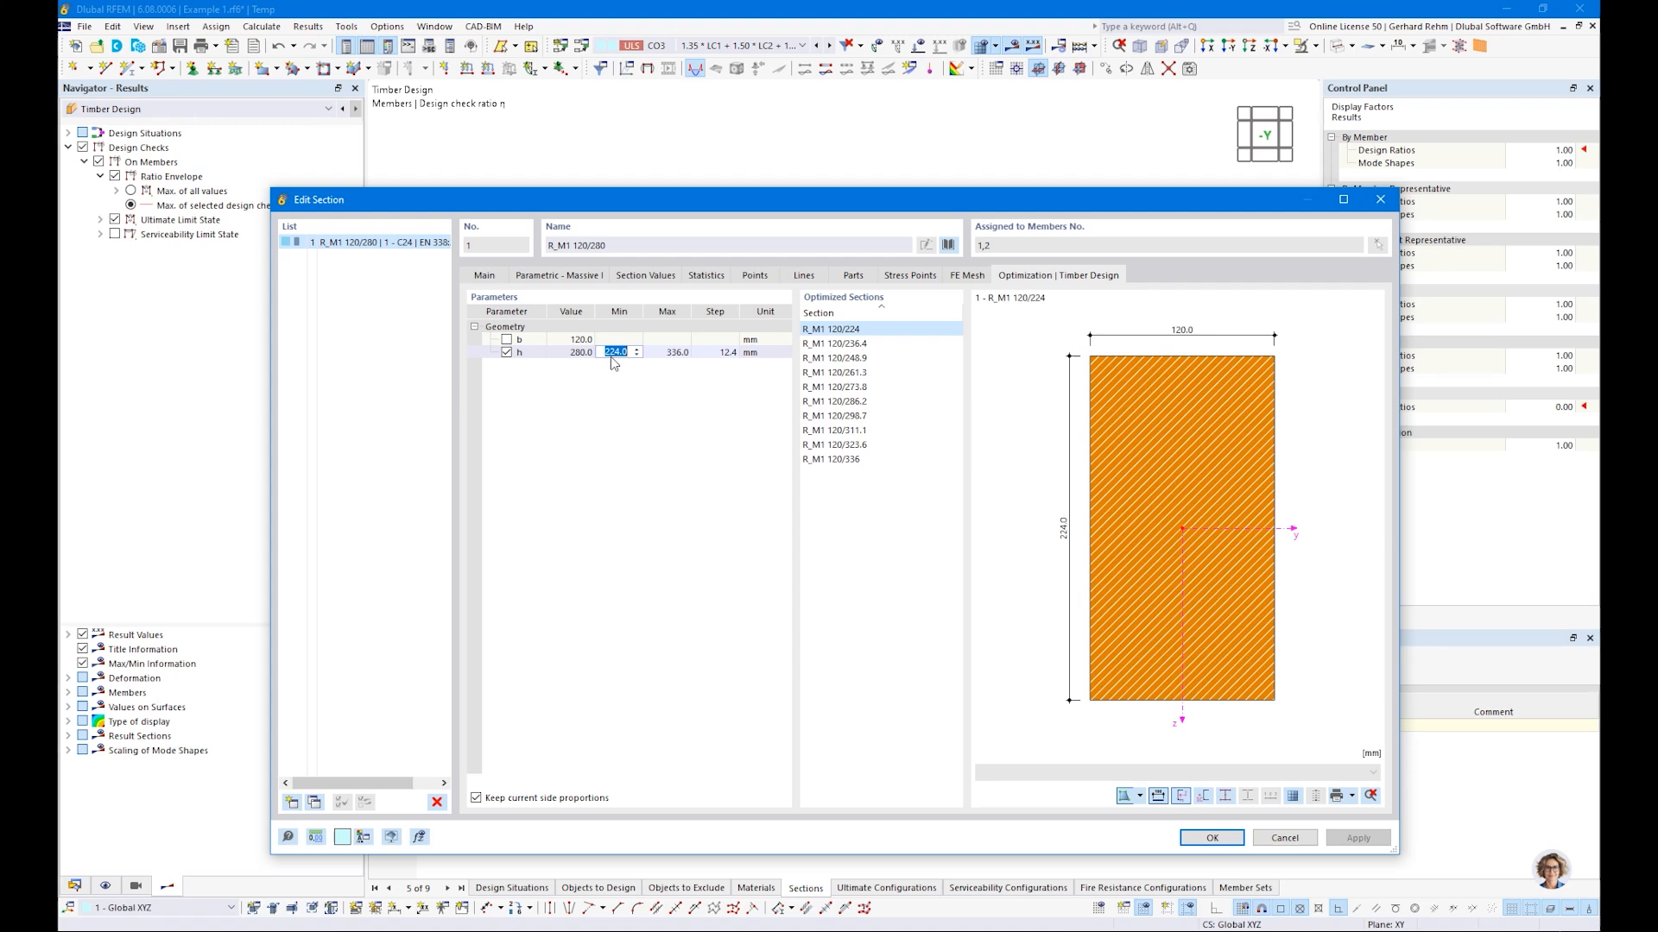
key("Tab")
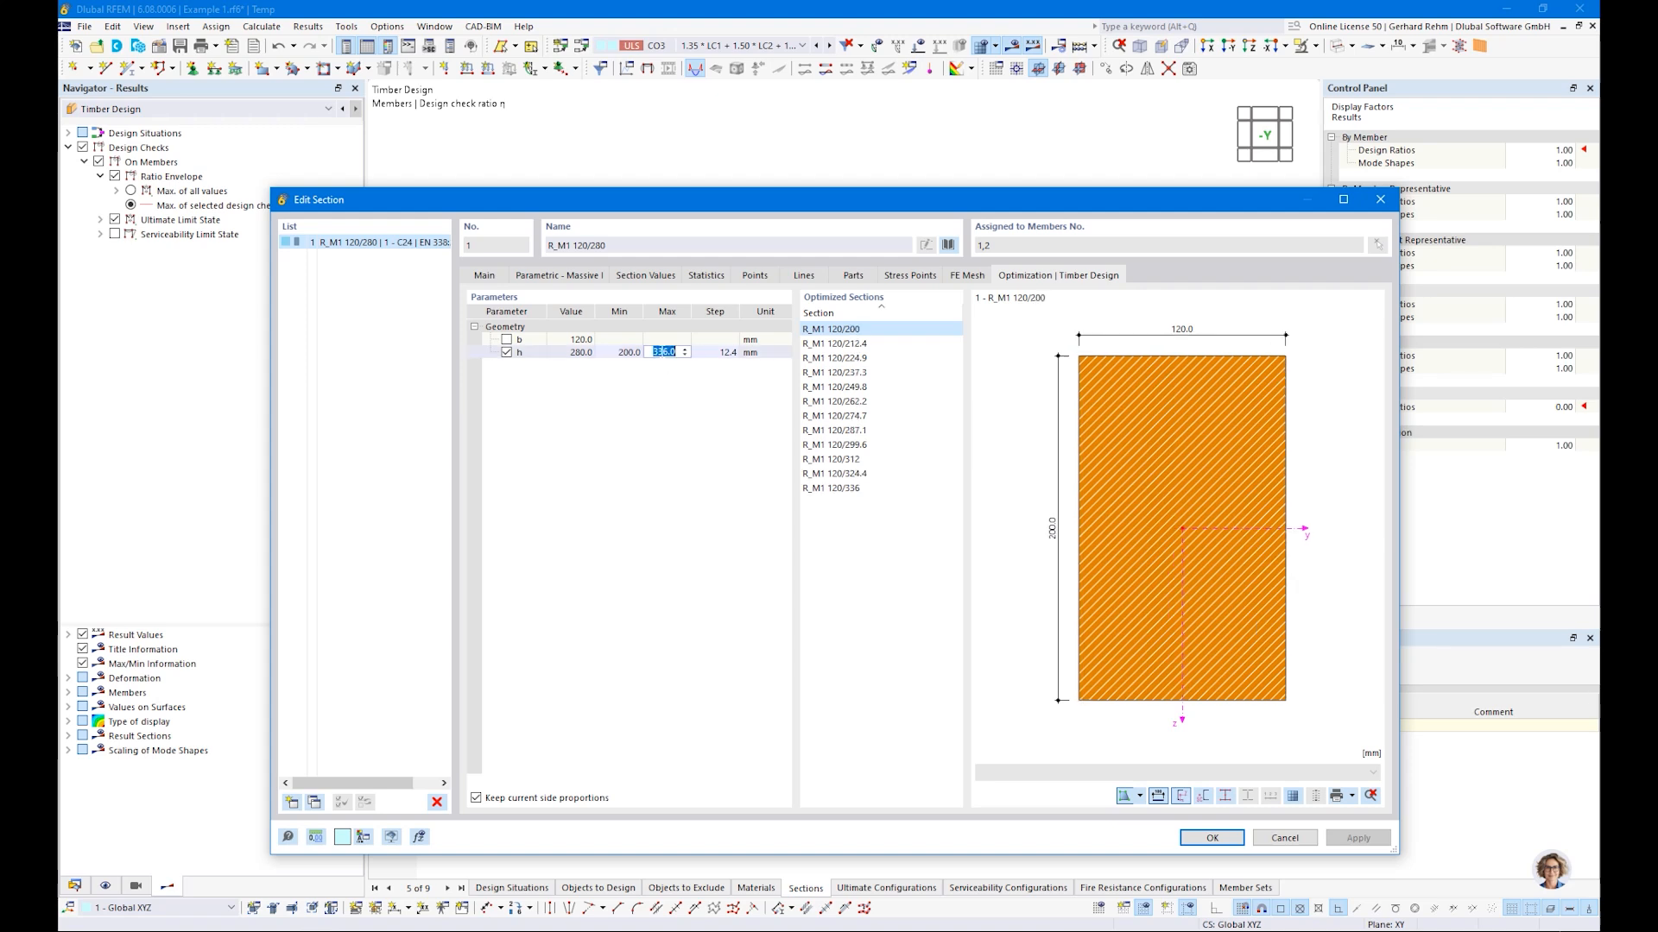
type("300")
key("Tab")
type("20")
key("Return")
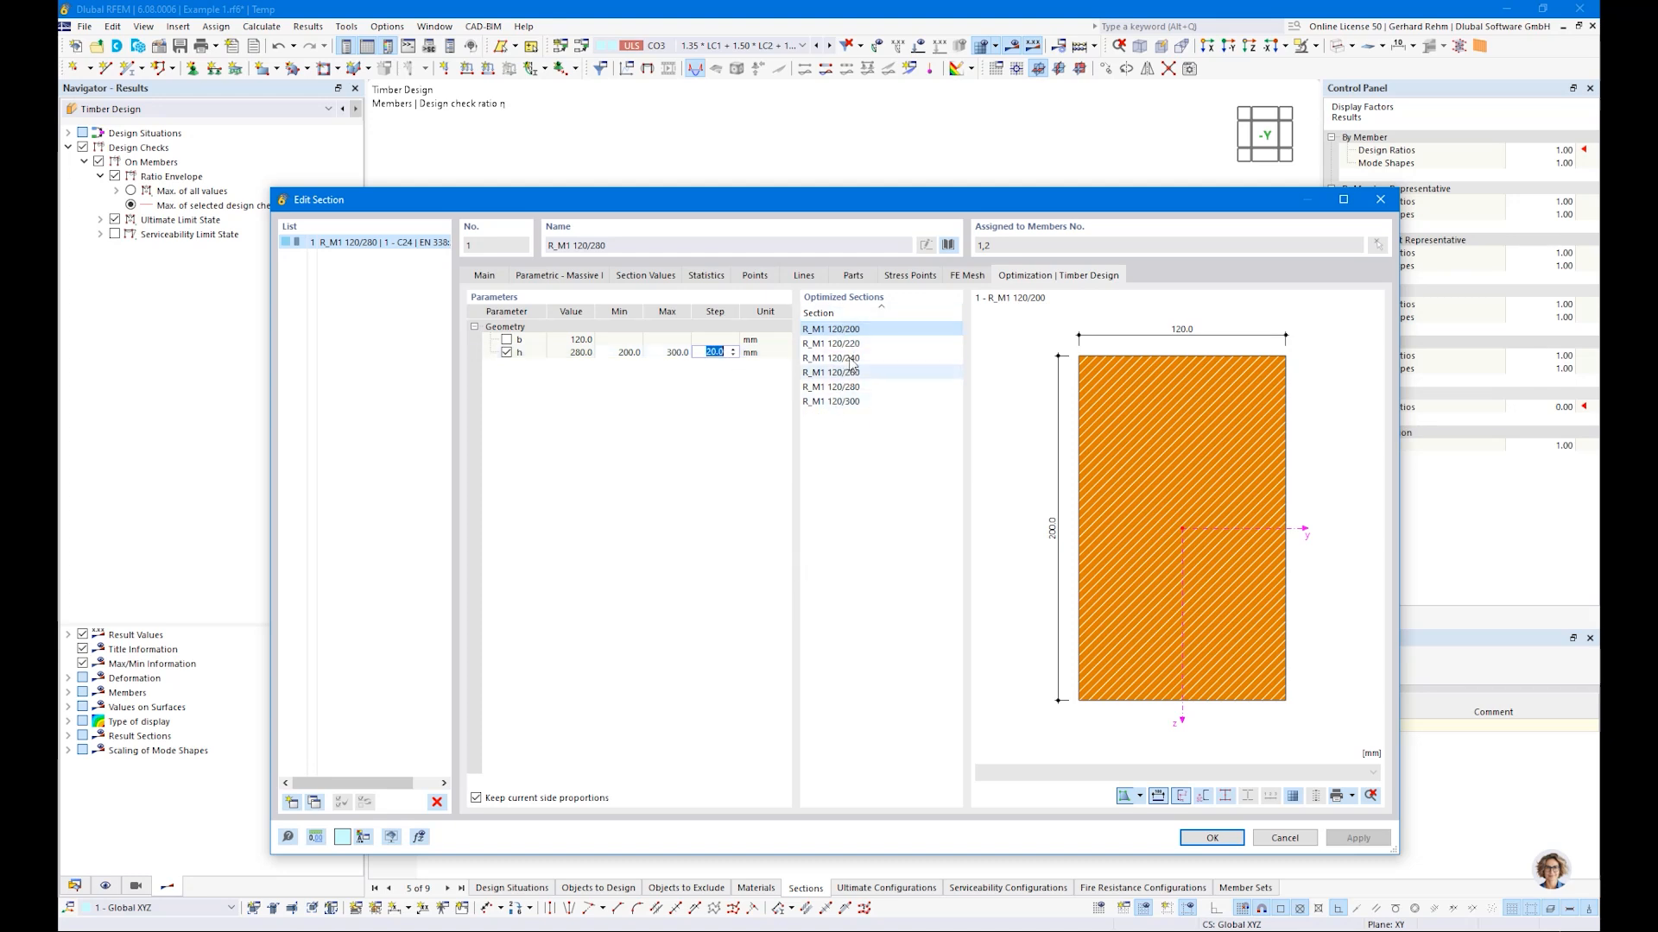
left_click(1212, 837)
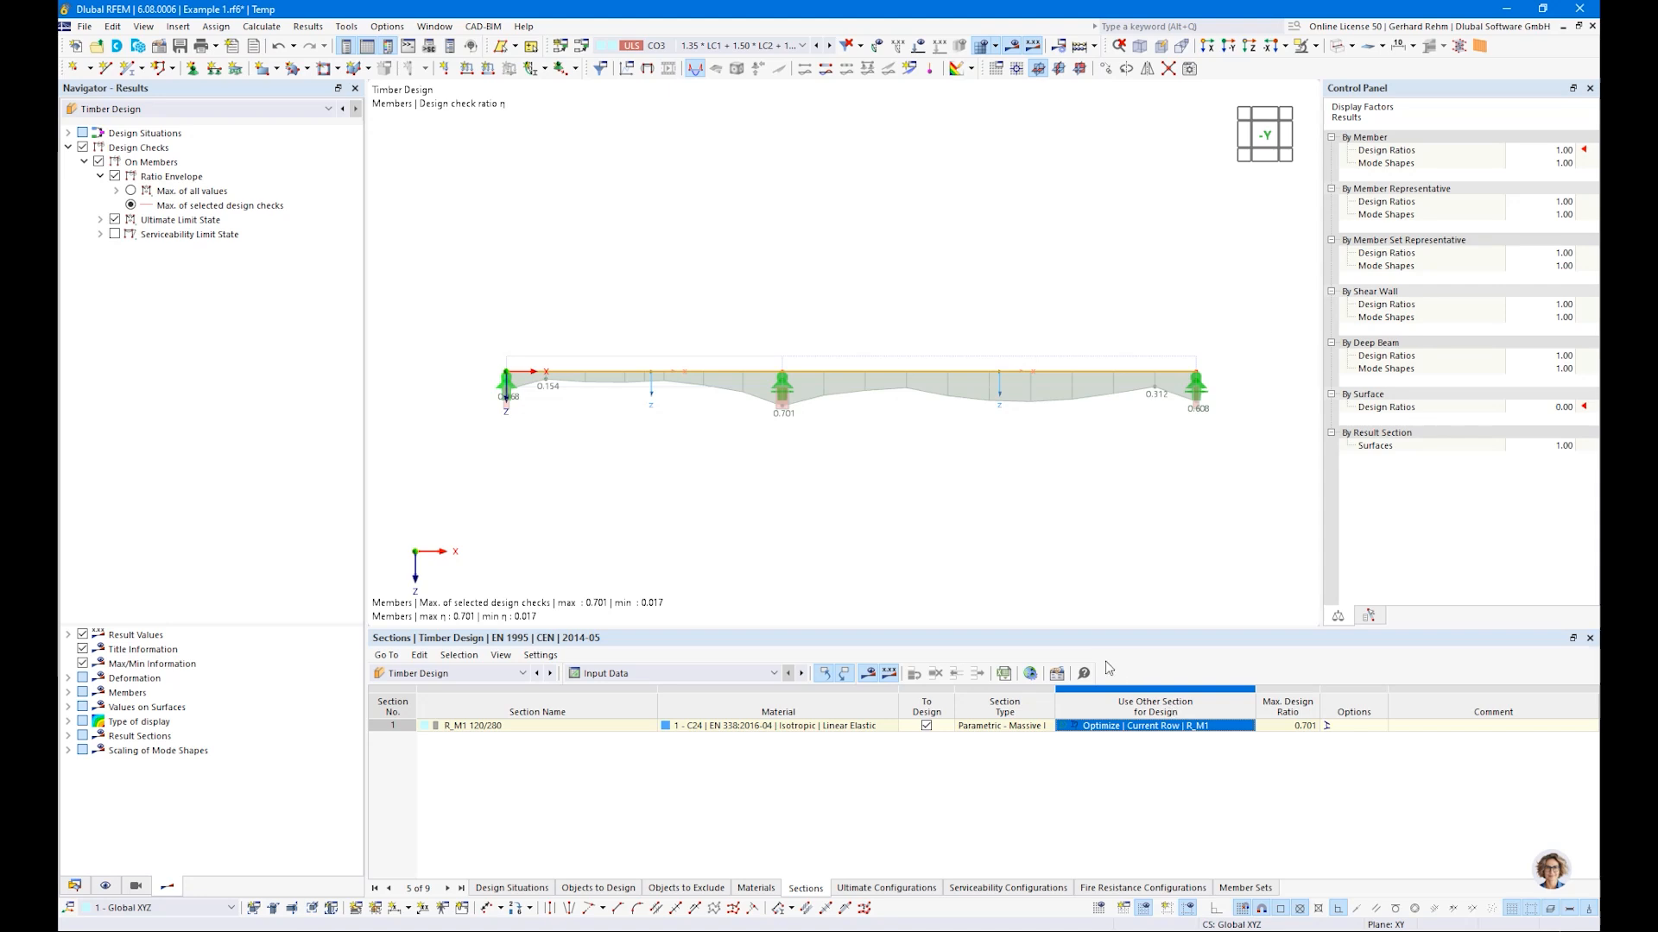
Run the Timber Design calculation with section optimization and check the resulting design ratios by member, including bending about the y-axis
left_click(867, 674)
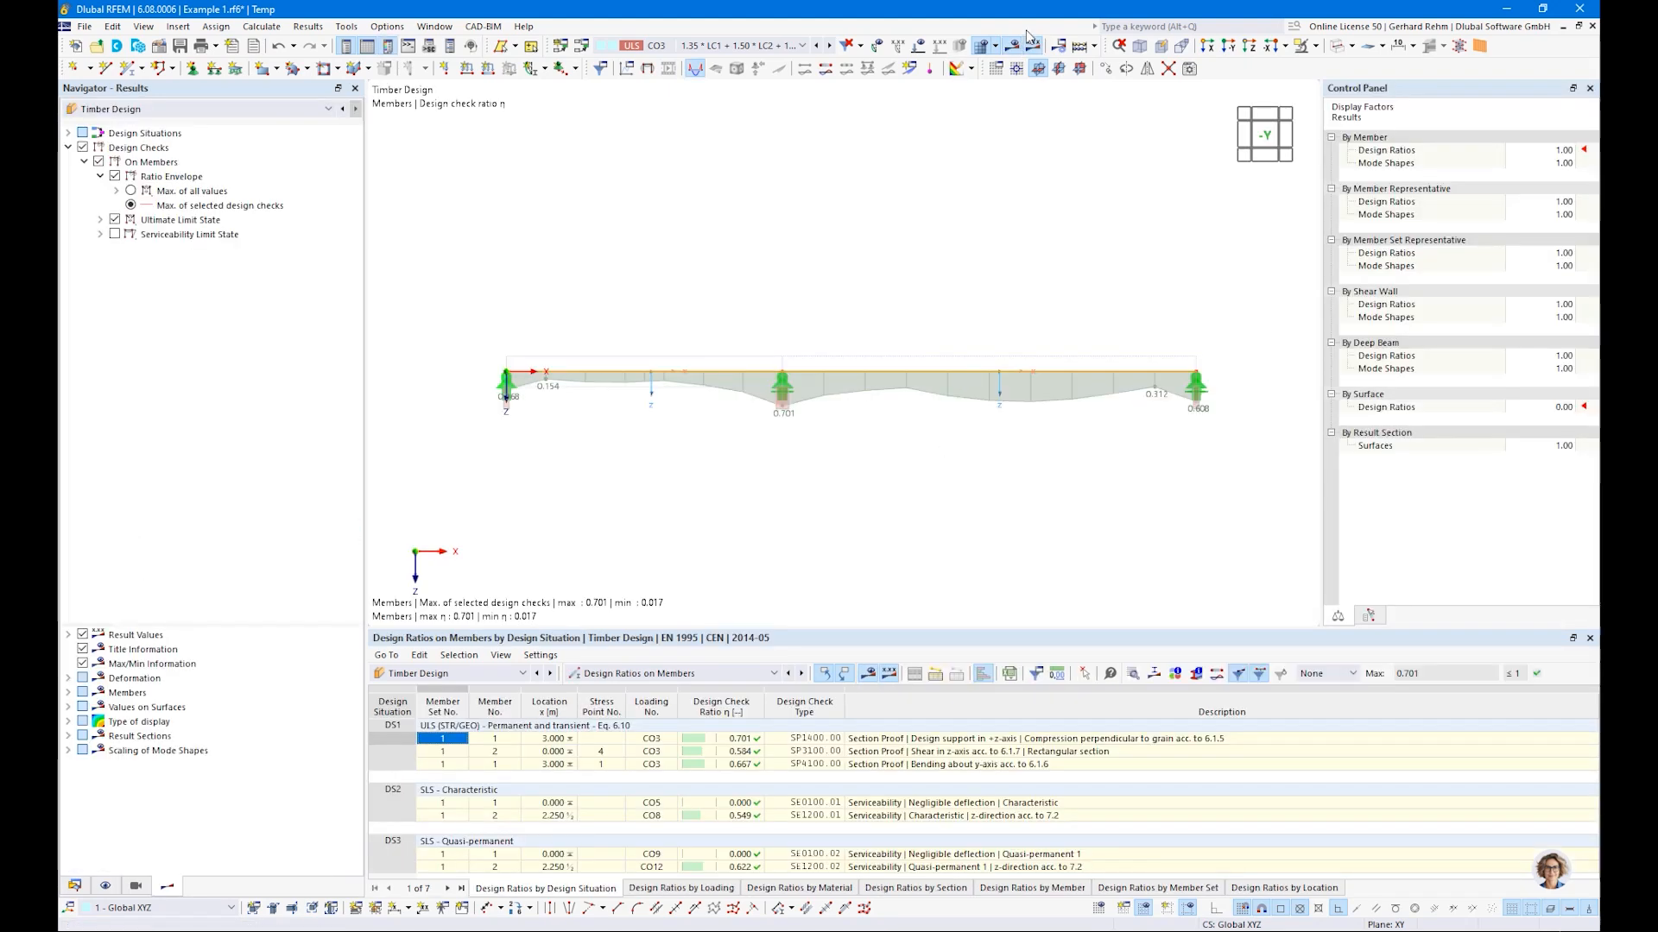
left_click(1094, 46)
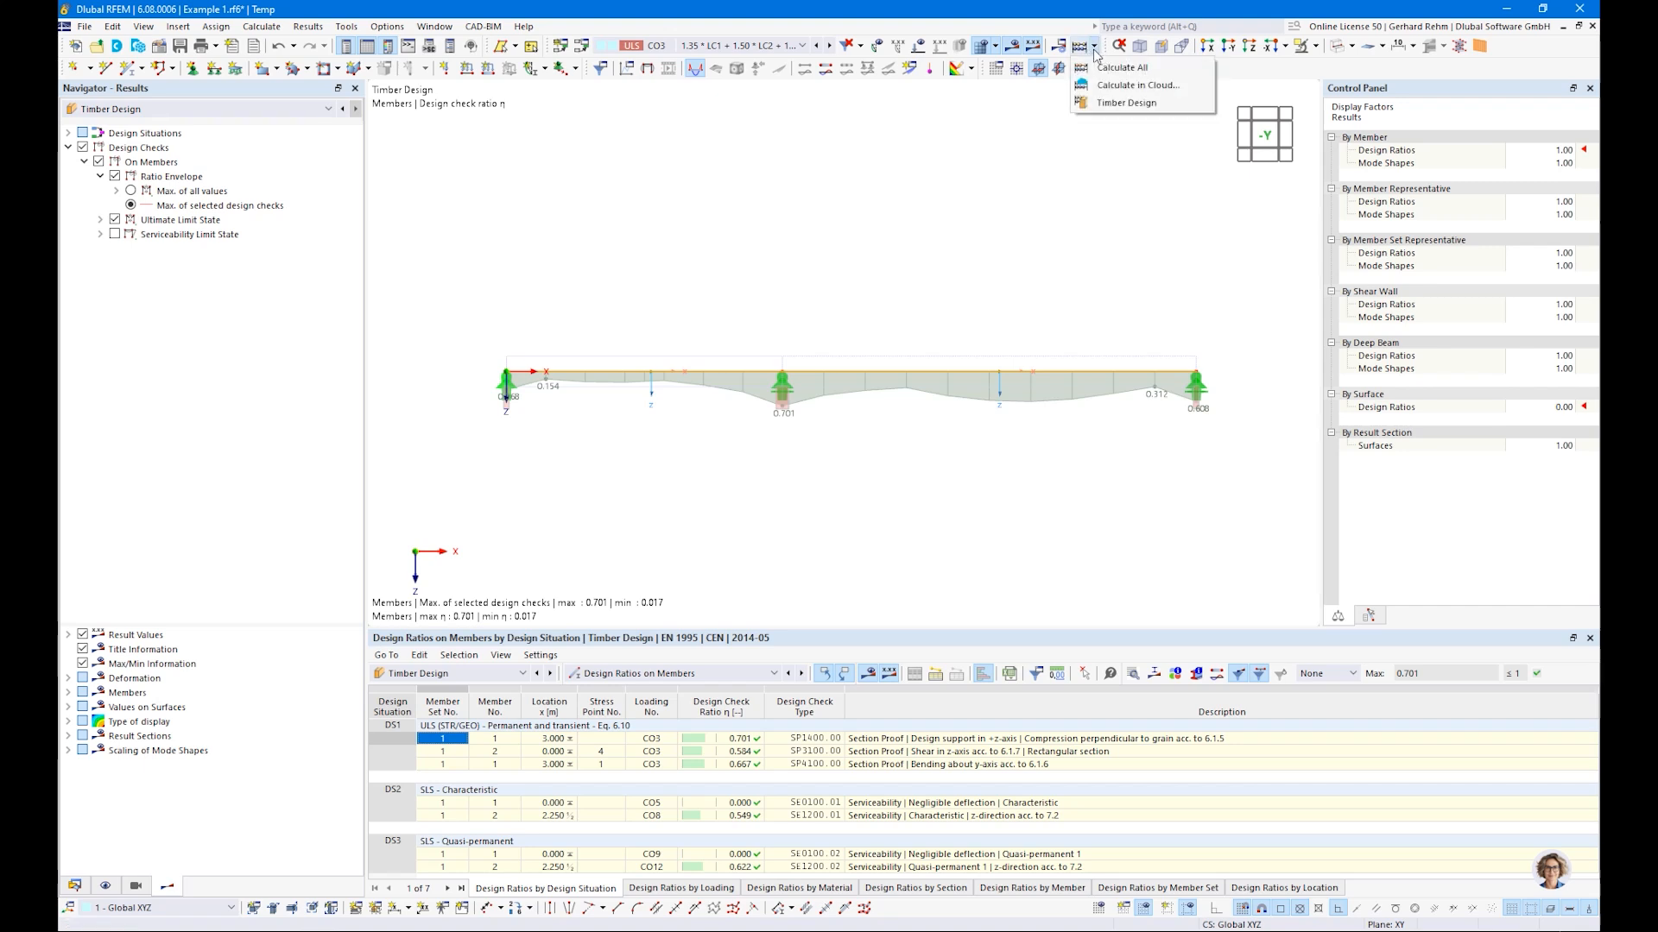
left_click(1105, 103)
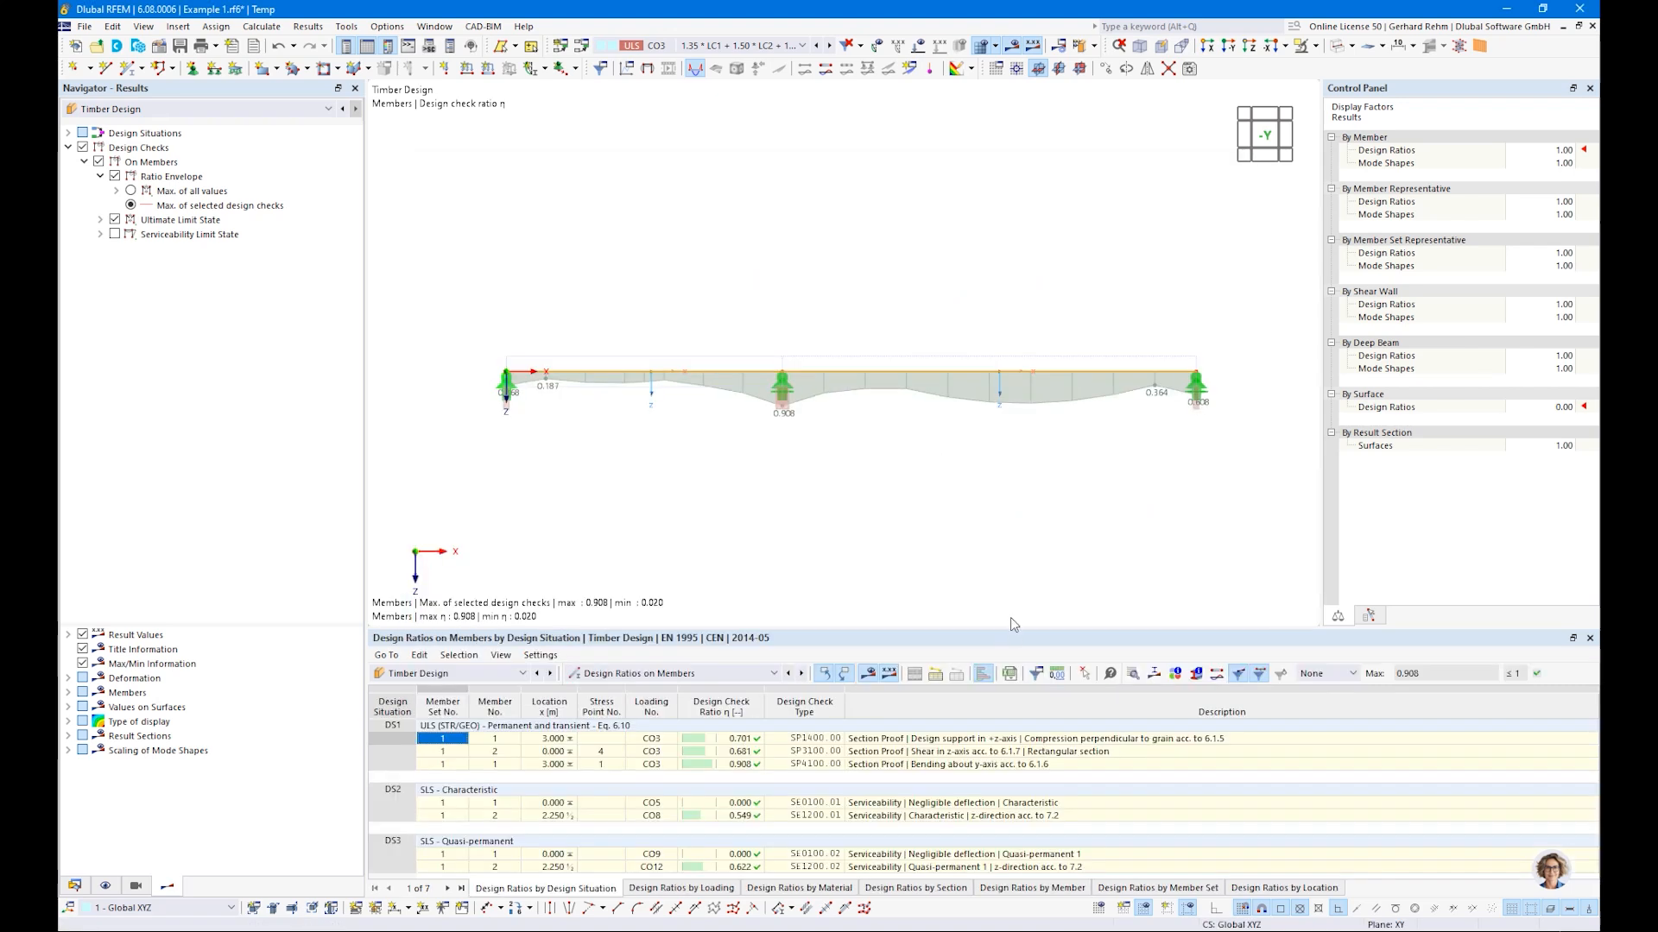
left_click(727, 766)
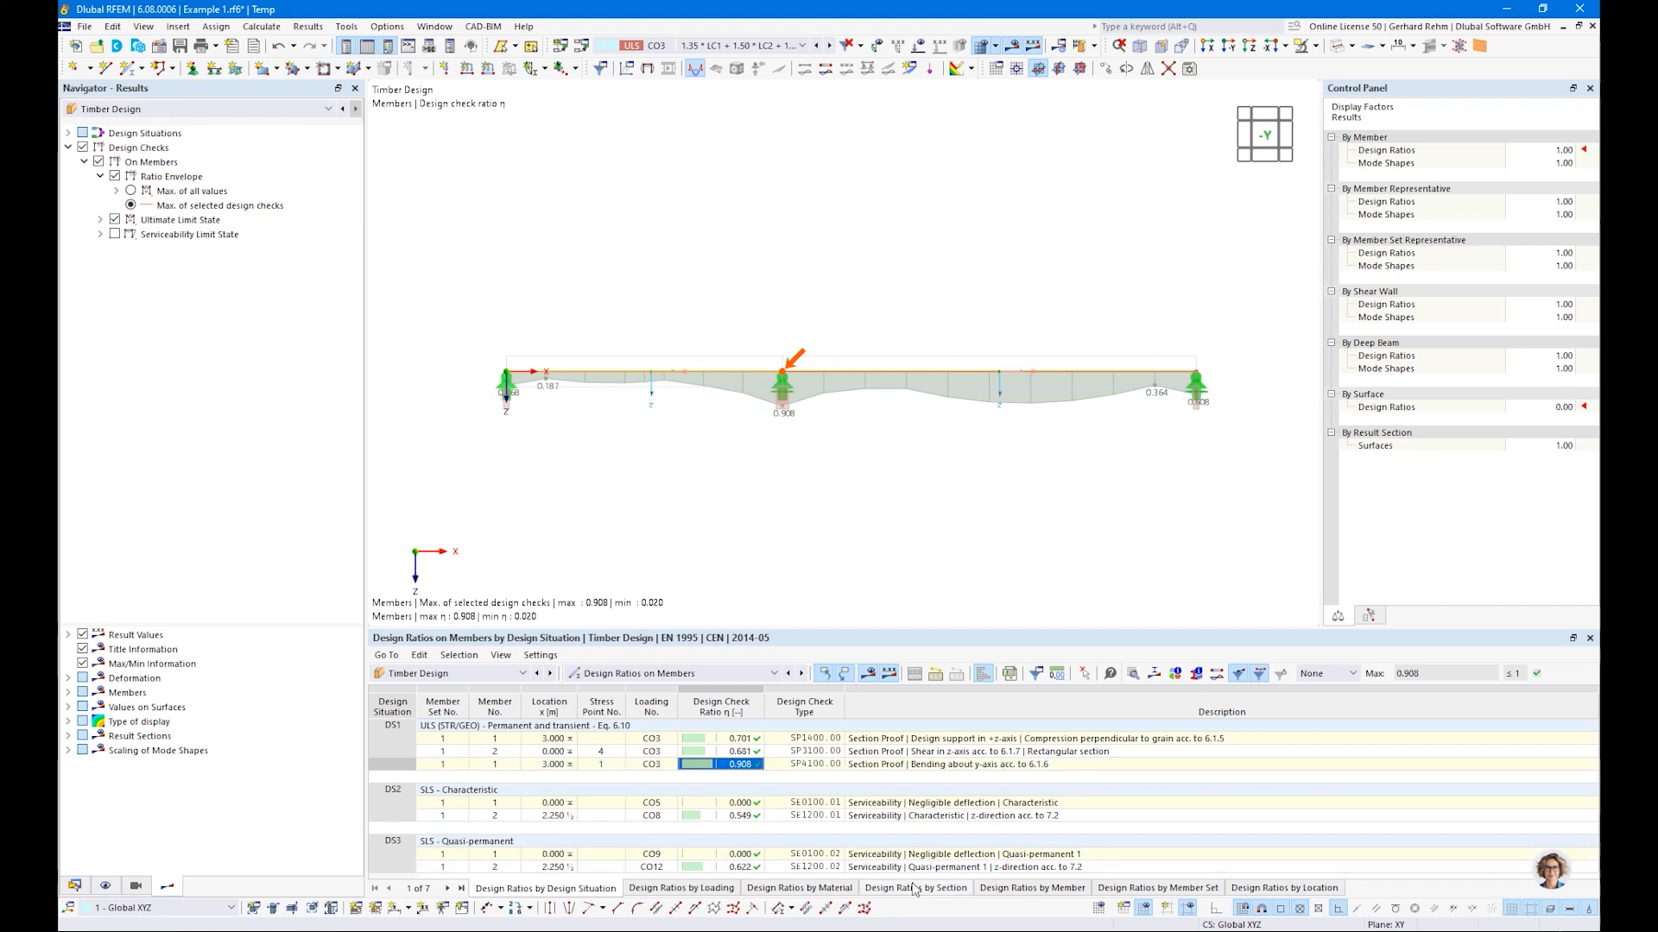
left_click(1026, 890)
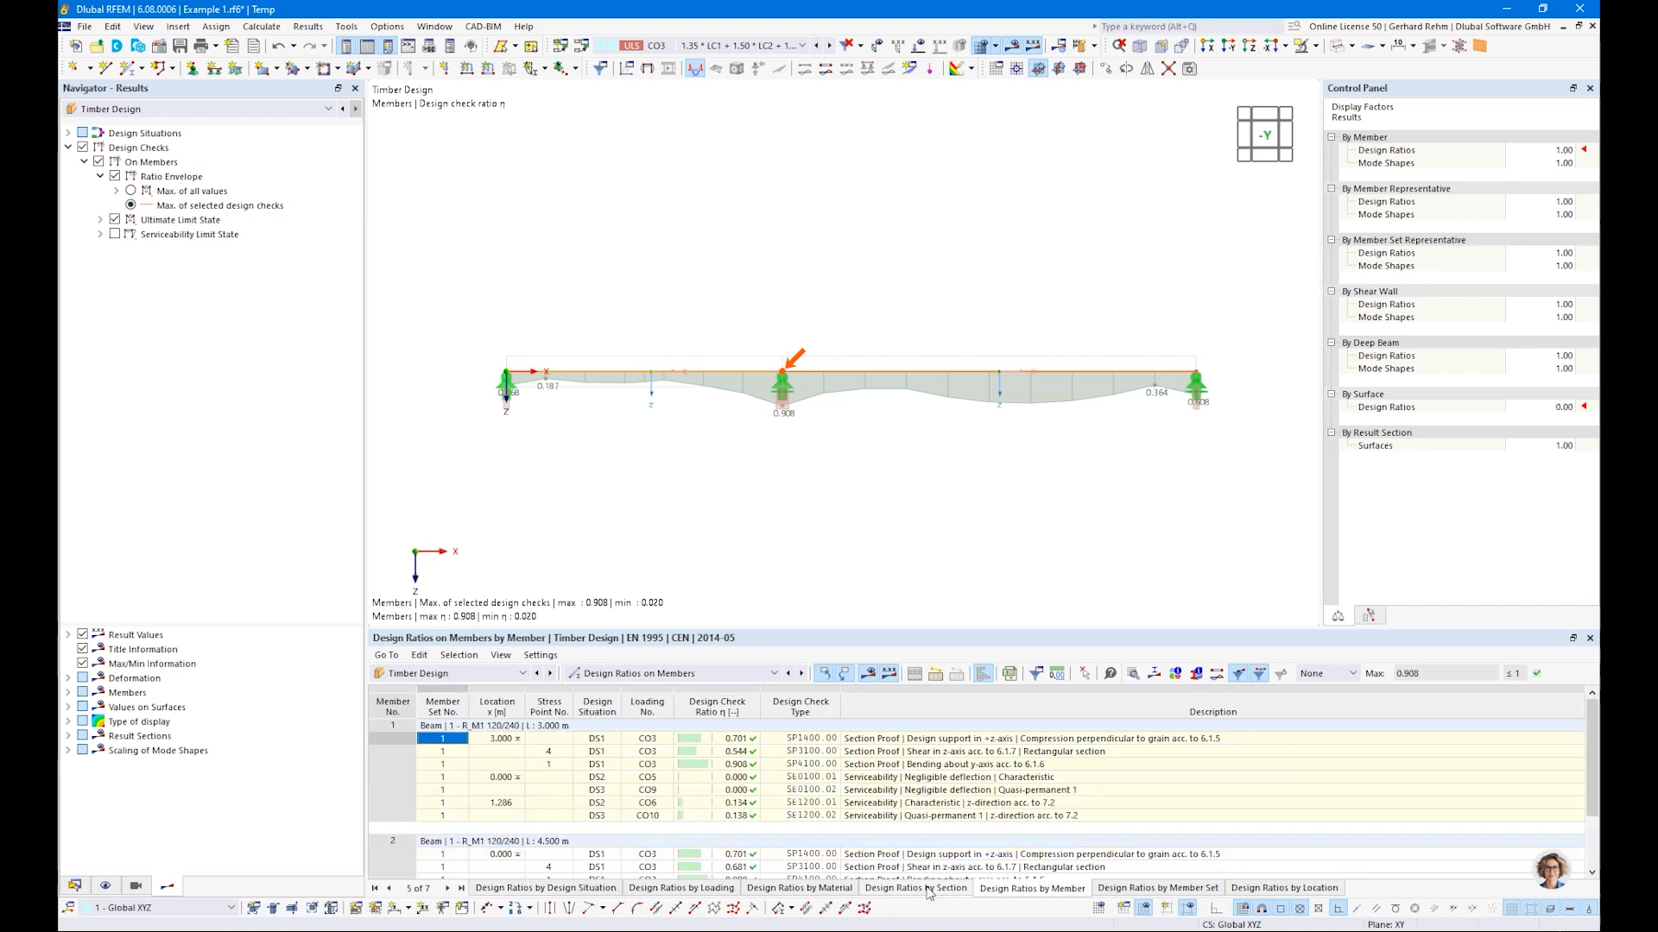
Review the optimized section in the timber design's section input and display only the Serviceability Limit State design checks on the beam
left_click(639, 673)
left_click(607, 688)
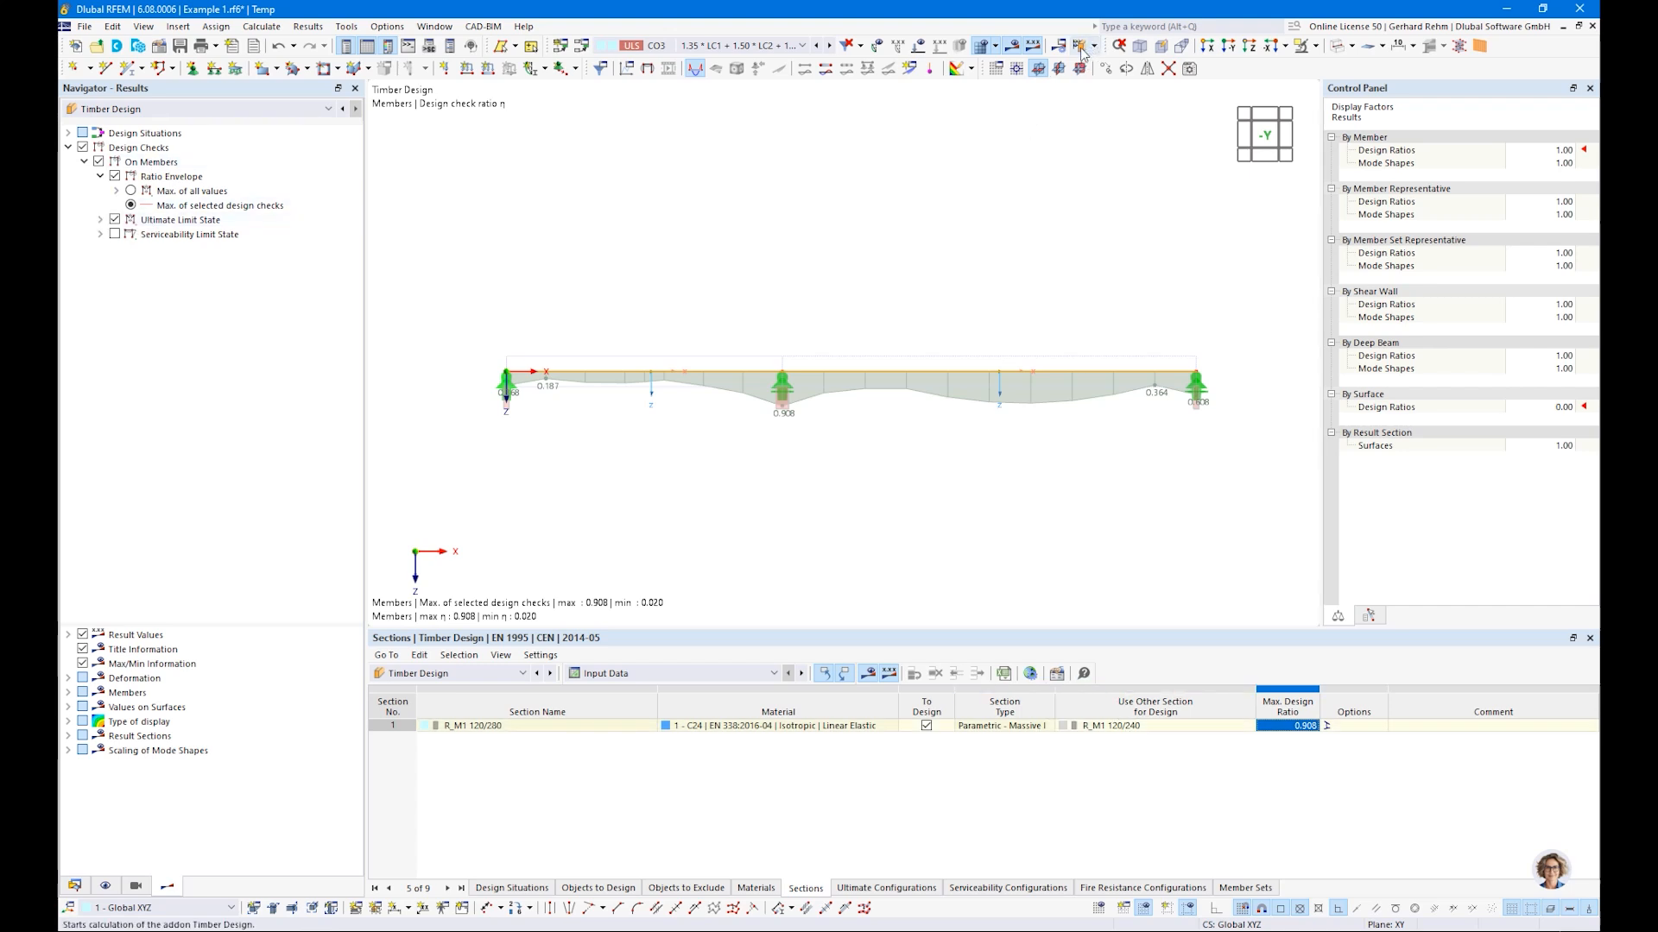
left_click(115, 234)
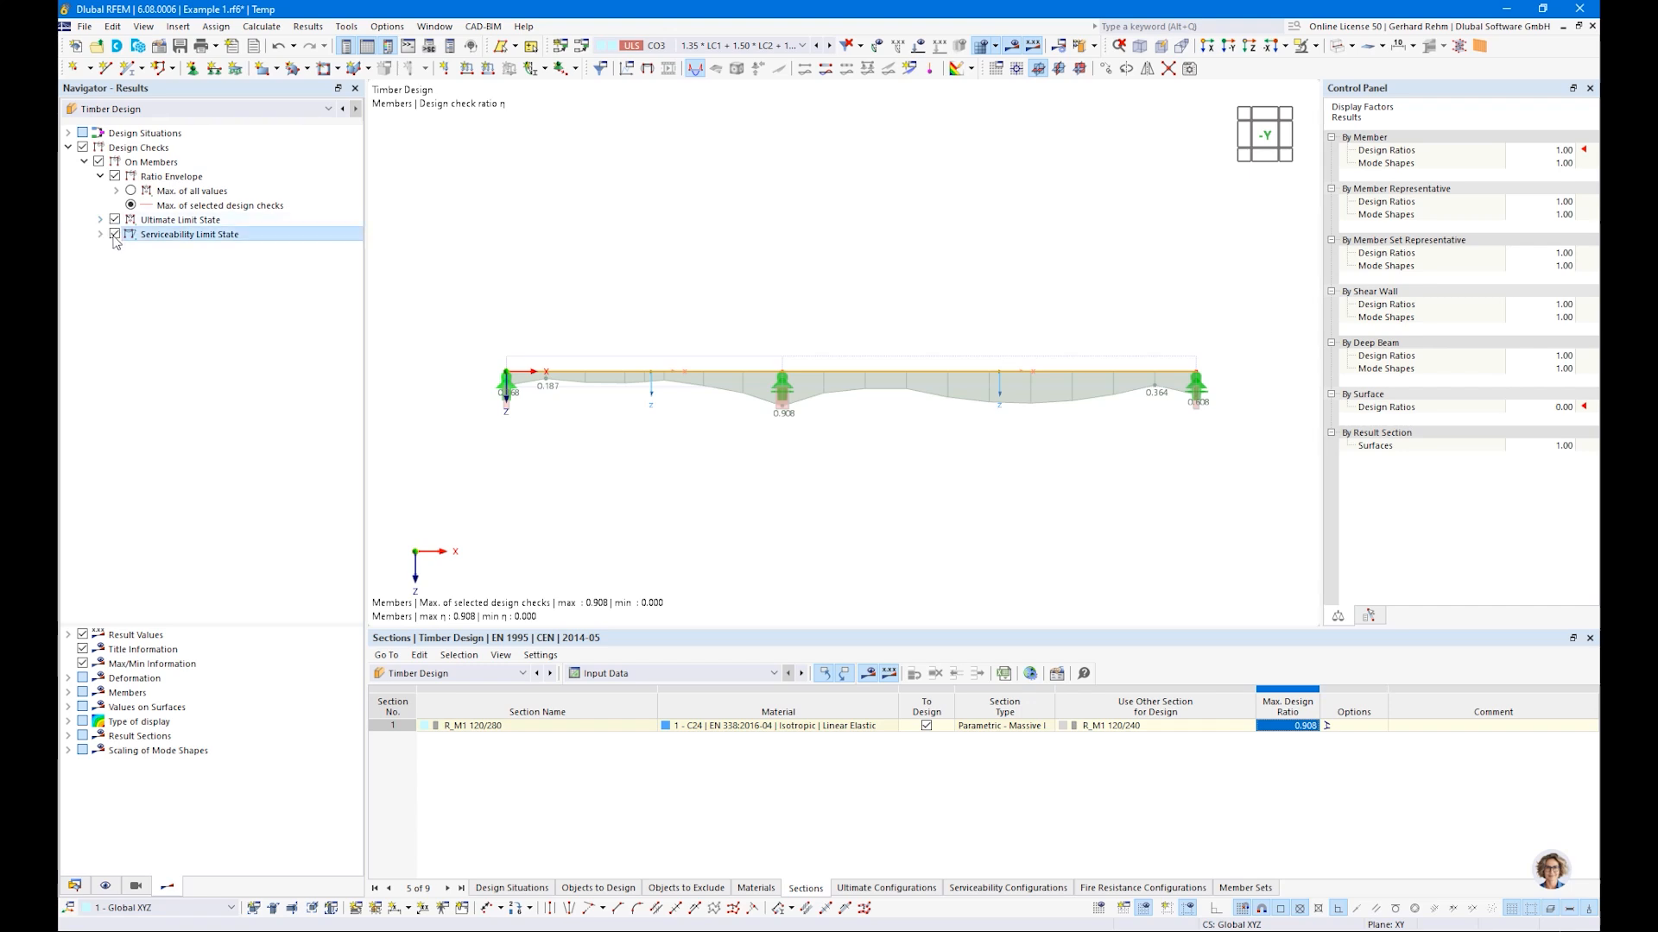
left_click(115, 219)
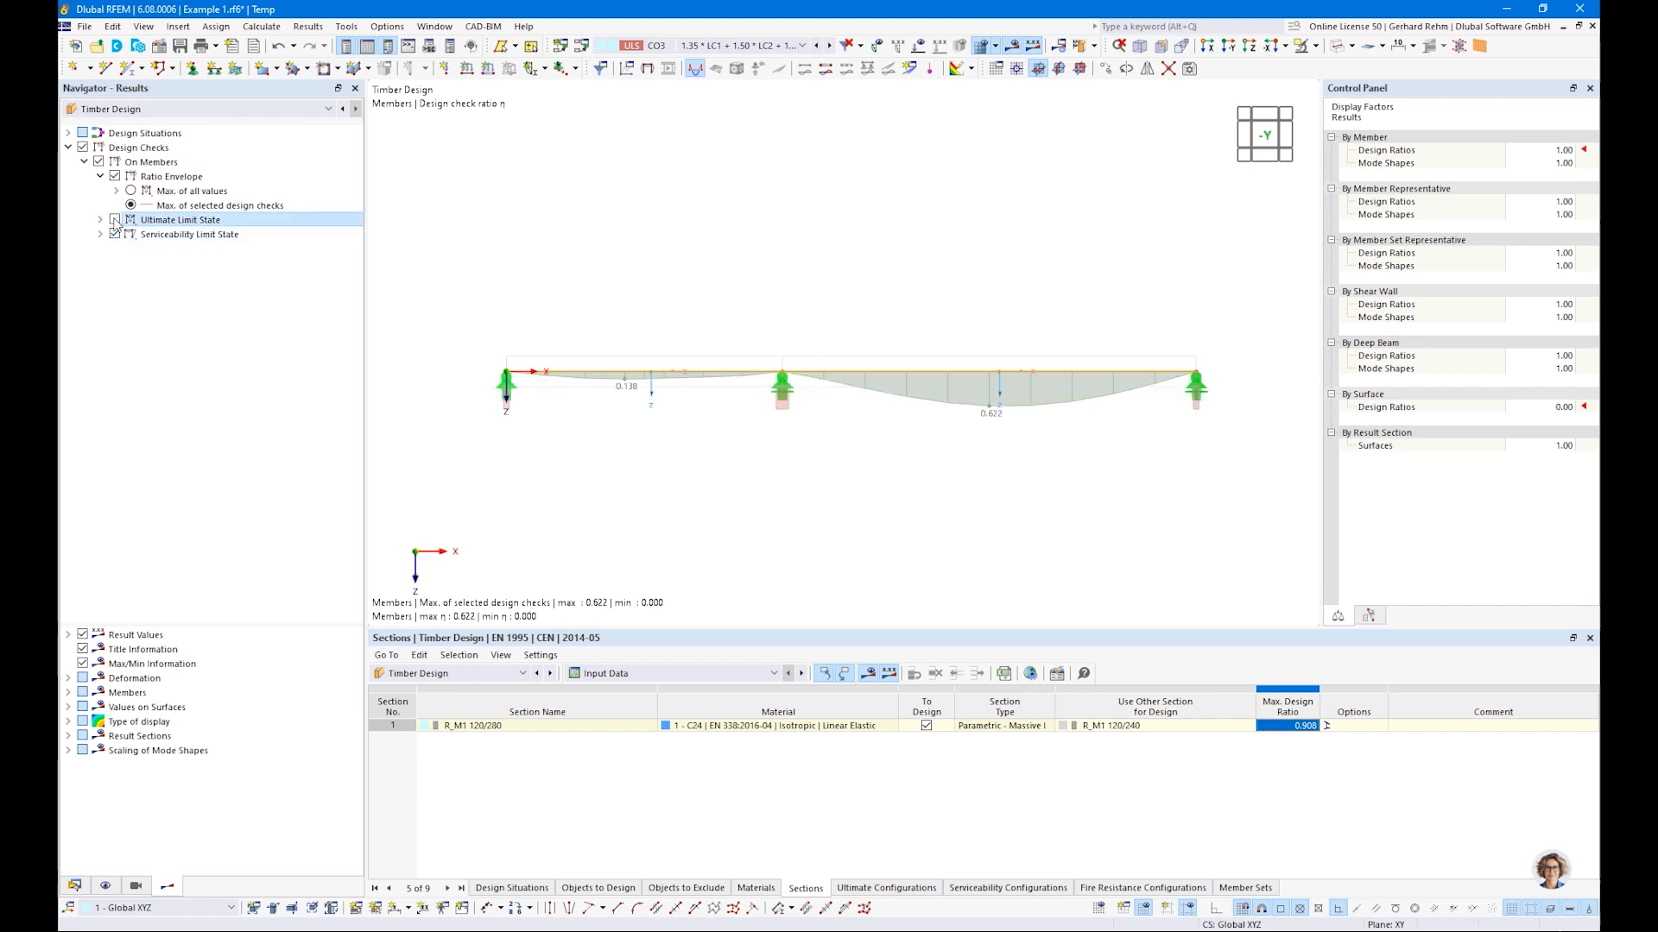
Set the height h of the model's R_M1 section to 200 mm and recalculate the Timber Design
left_click(75, 886)
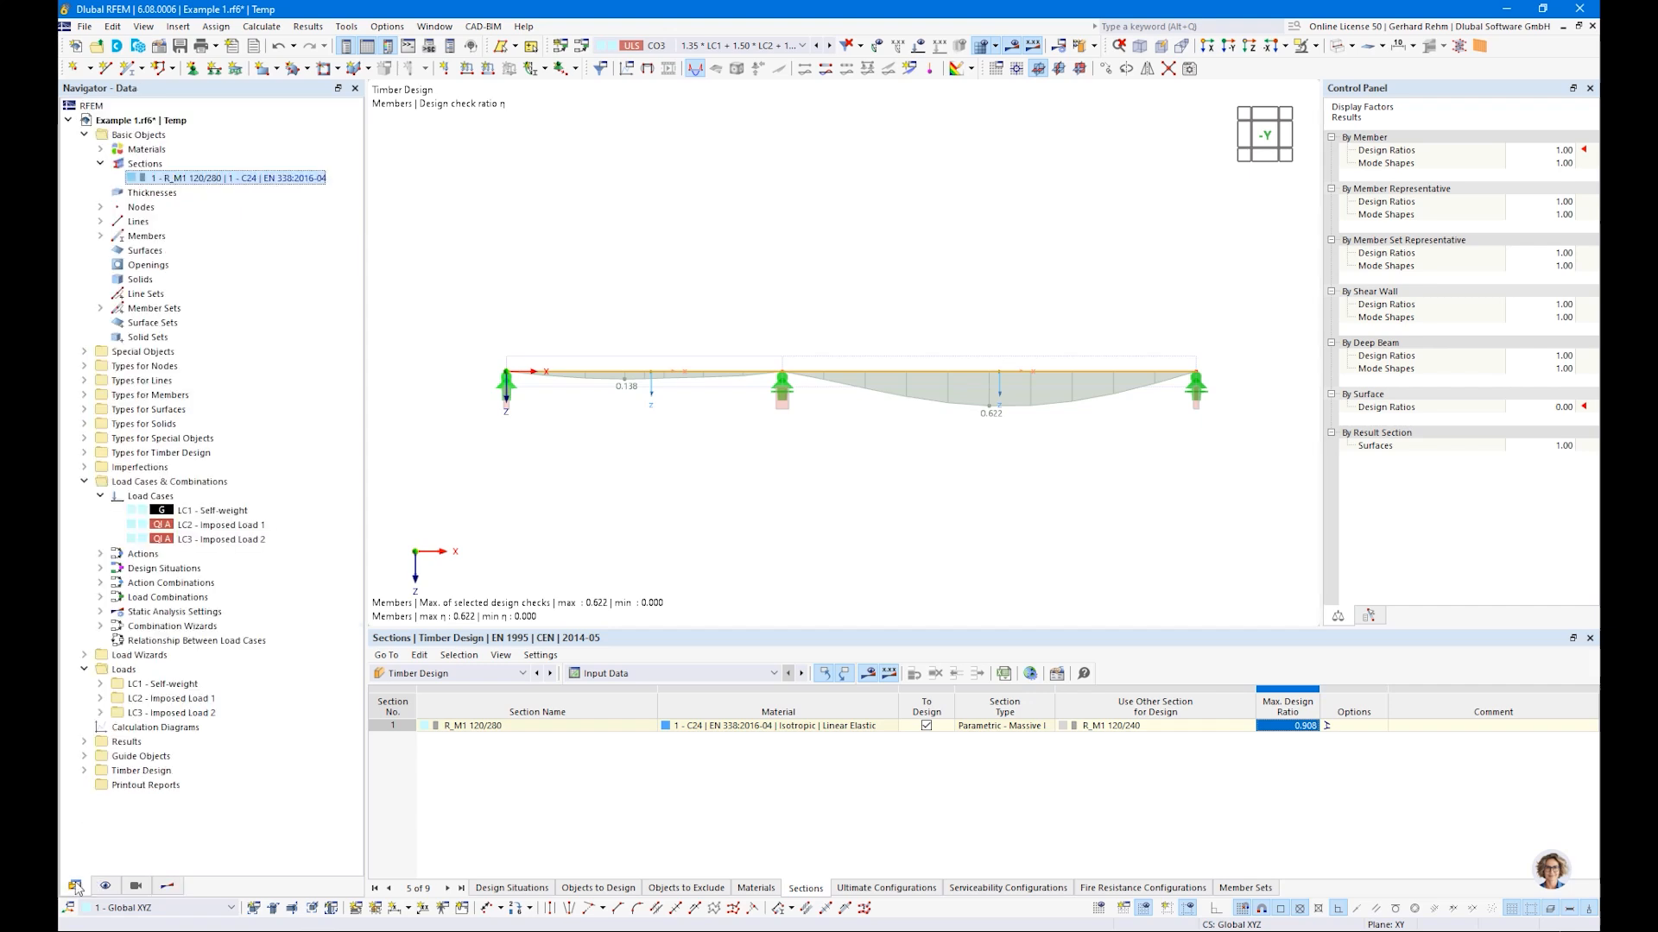
double_click(208, 182)
double_click(701, 249)
type("200")
left_click(1200, 842)
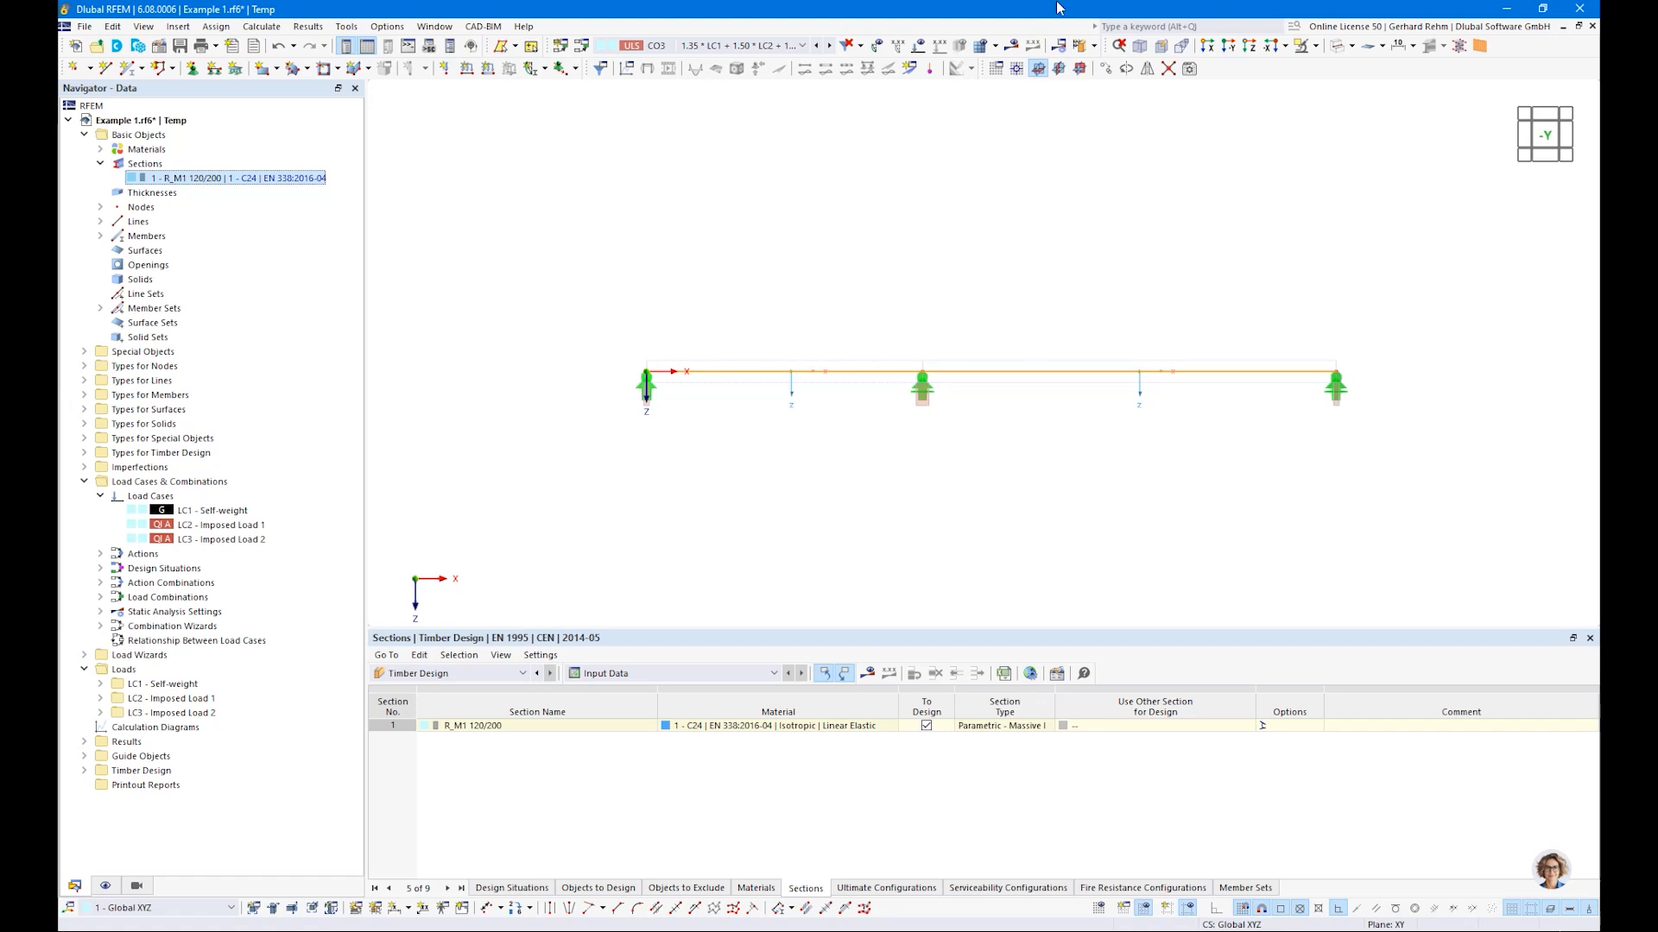
left_click(1081, 47)
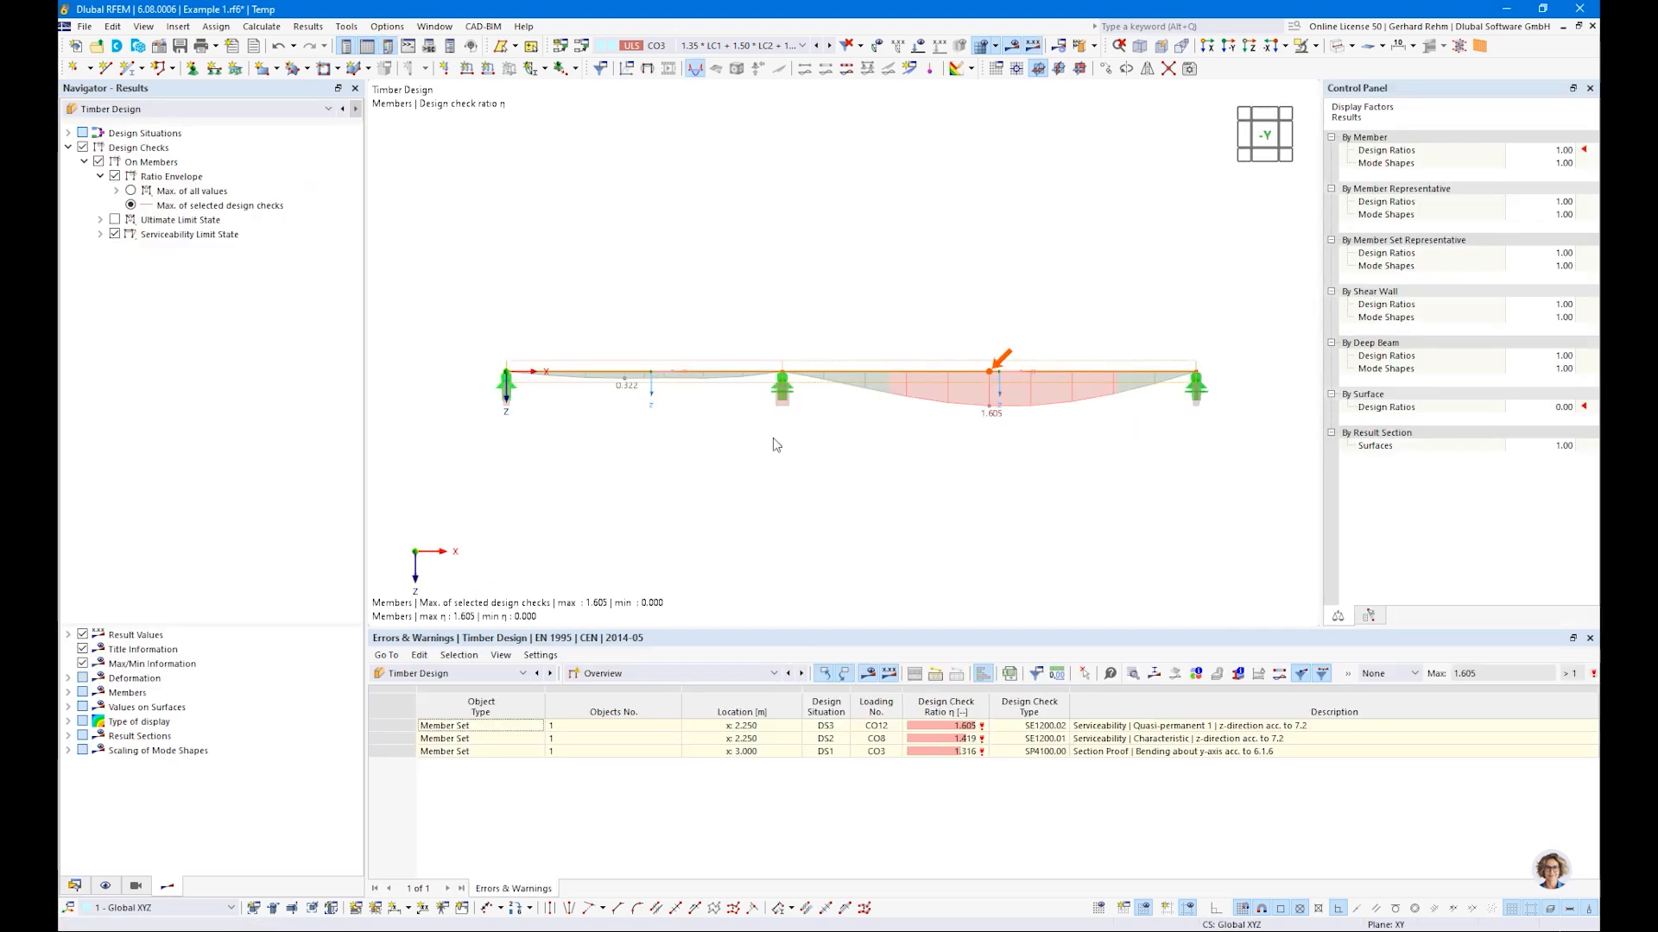
Check the design ratios on members by member, particularly bending about the y-axis in the 3.000 m beam
left_click(614, 672)
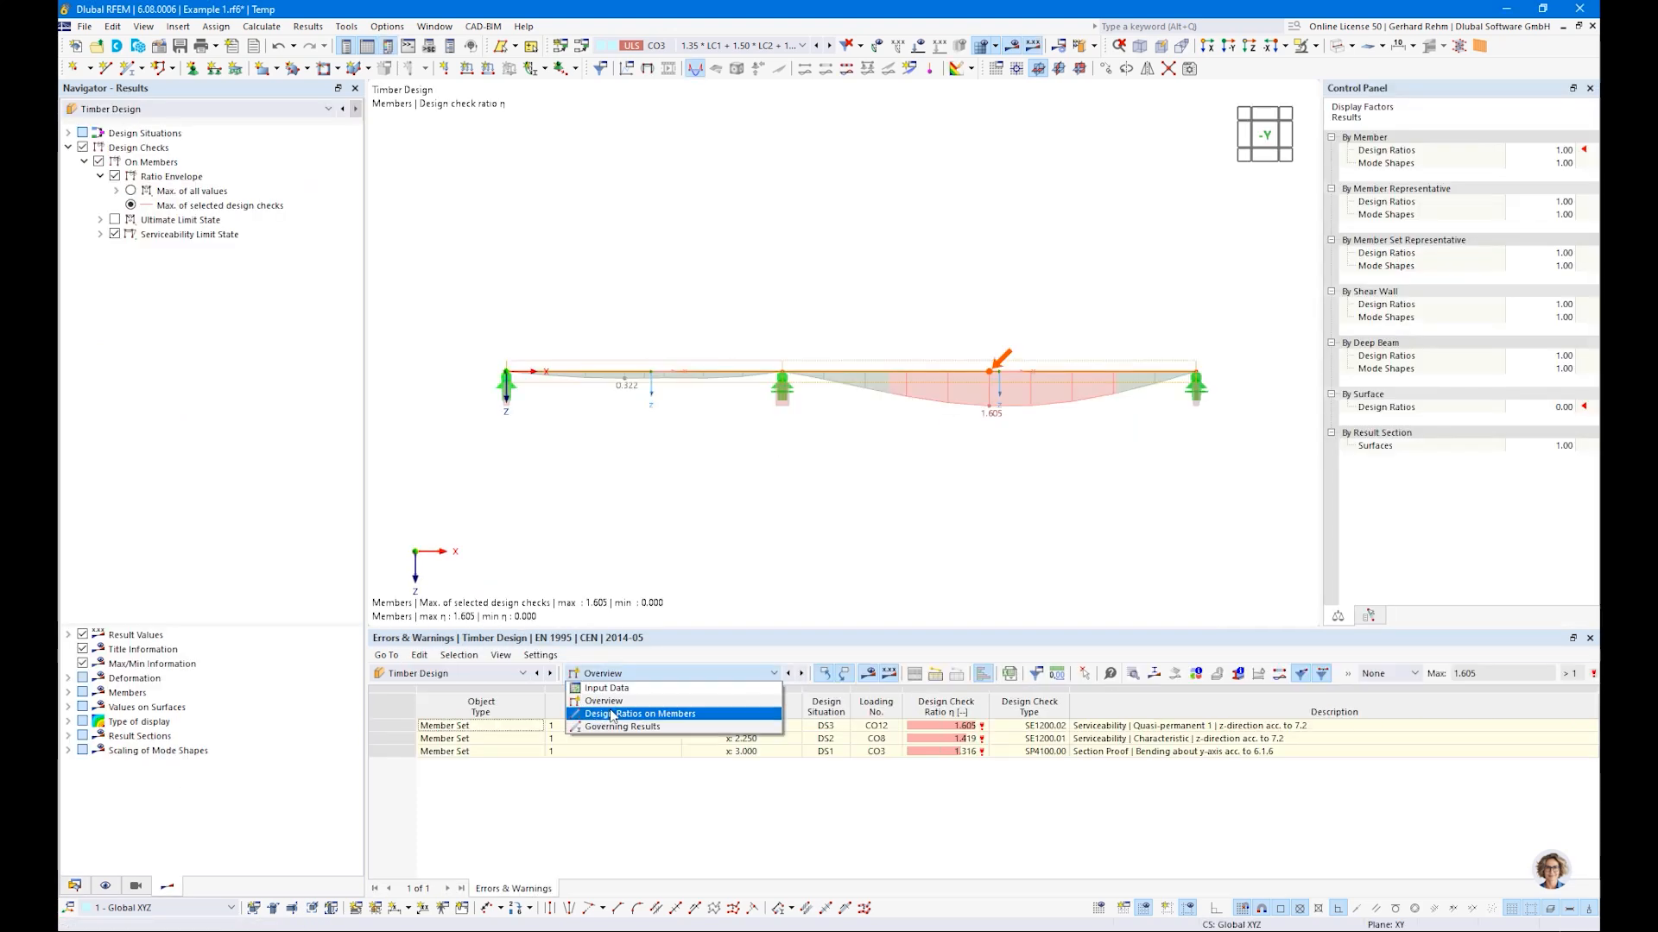
left_click(613, 721)
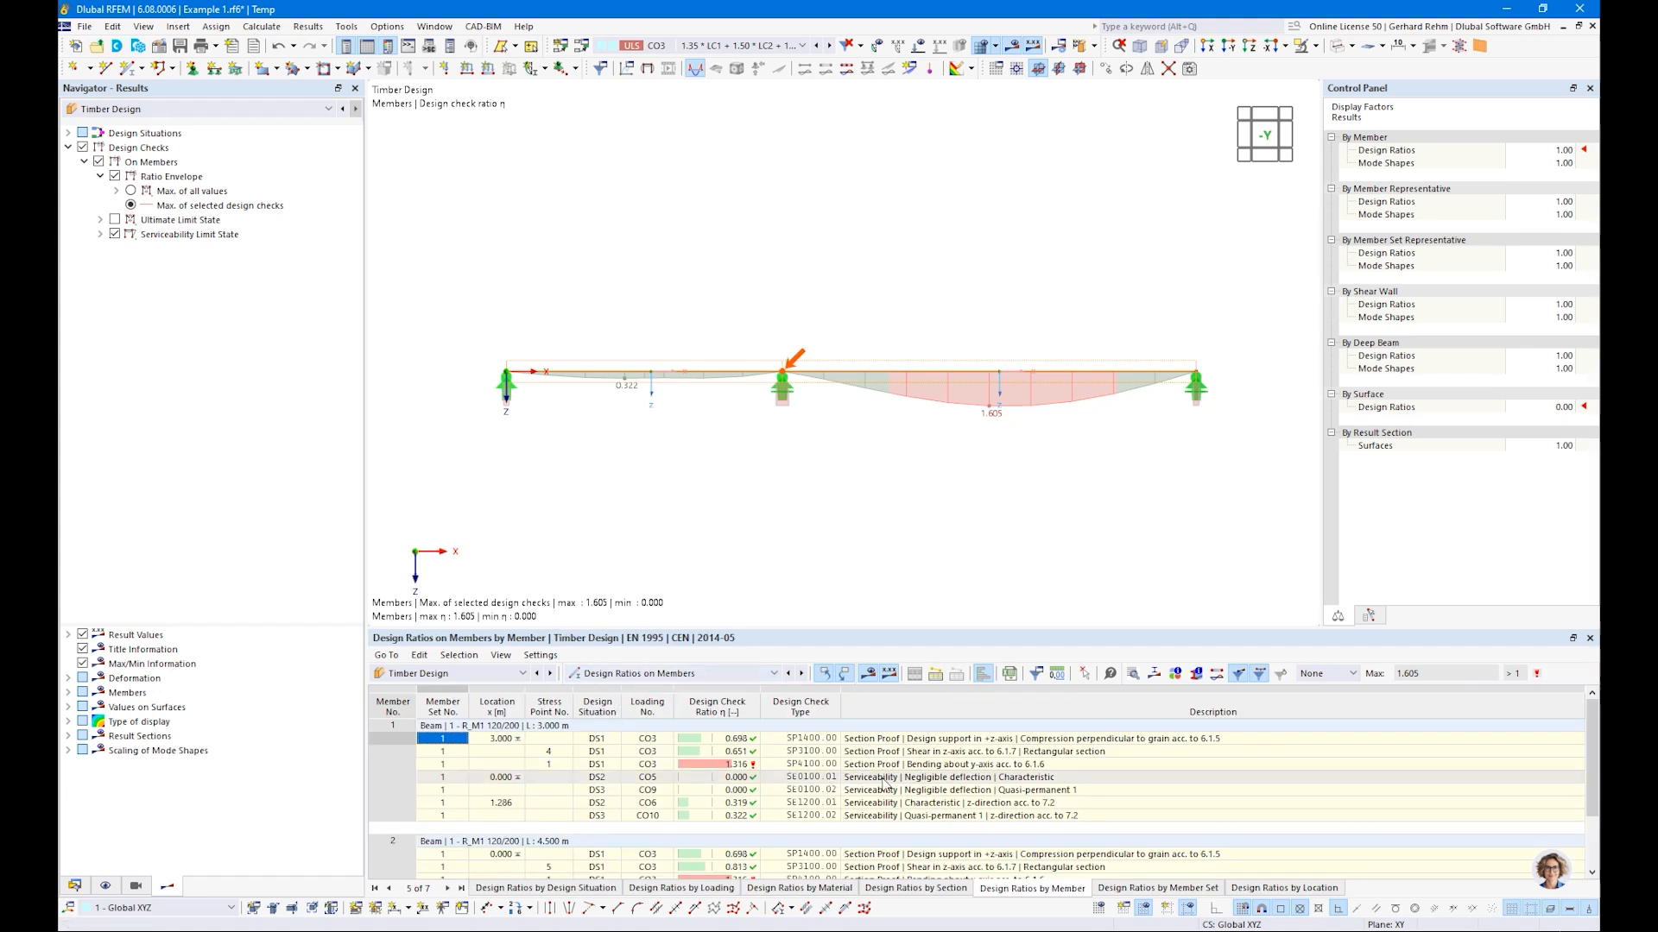
left_click(755, 766)
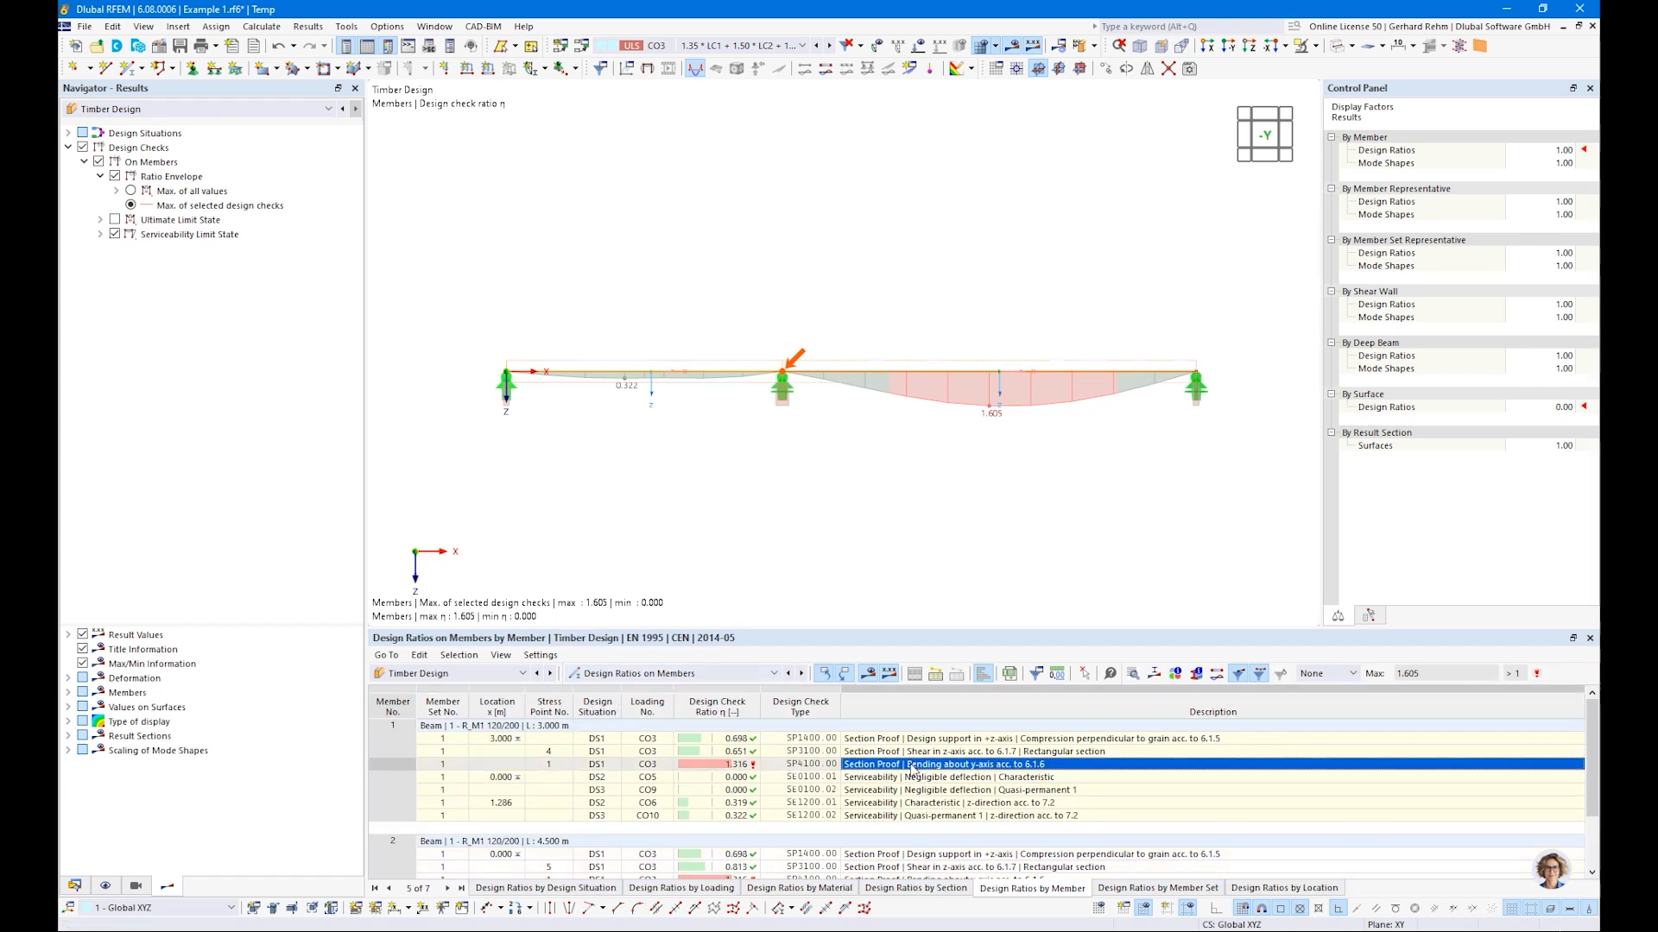
In the timber design's section input, assign optimization of the current row to section R_M1 120/200
right_click(739, 766)
left_click(706, 687)
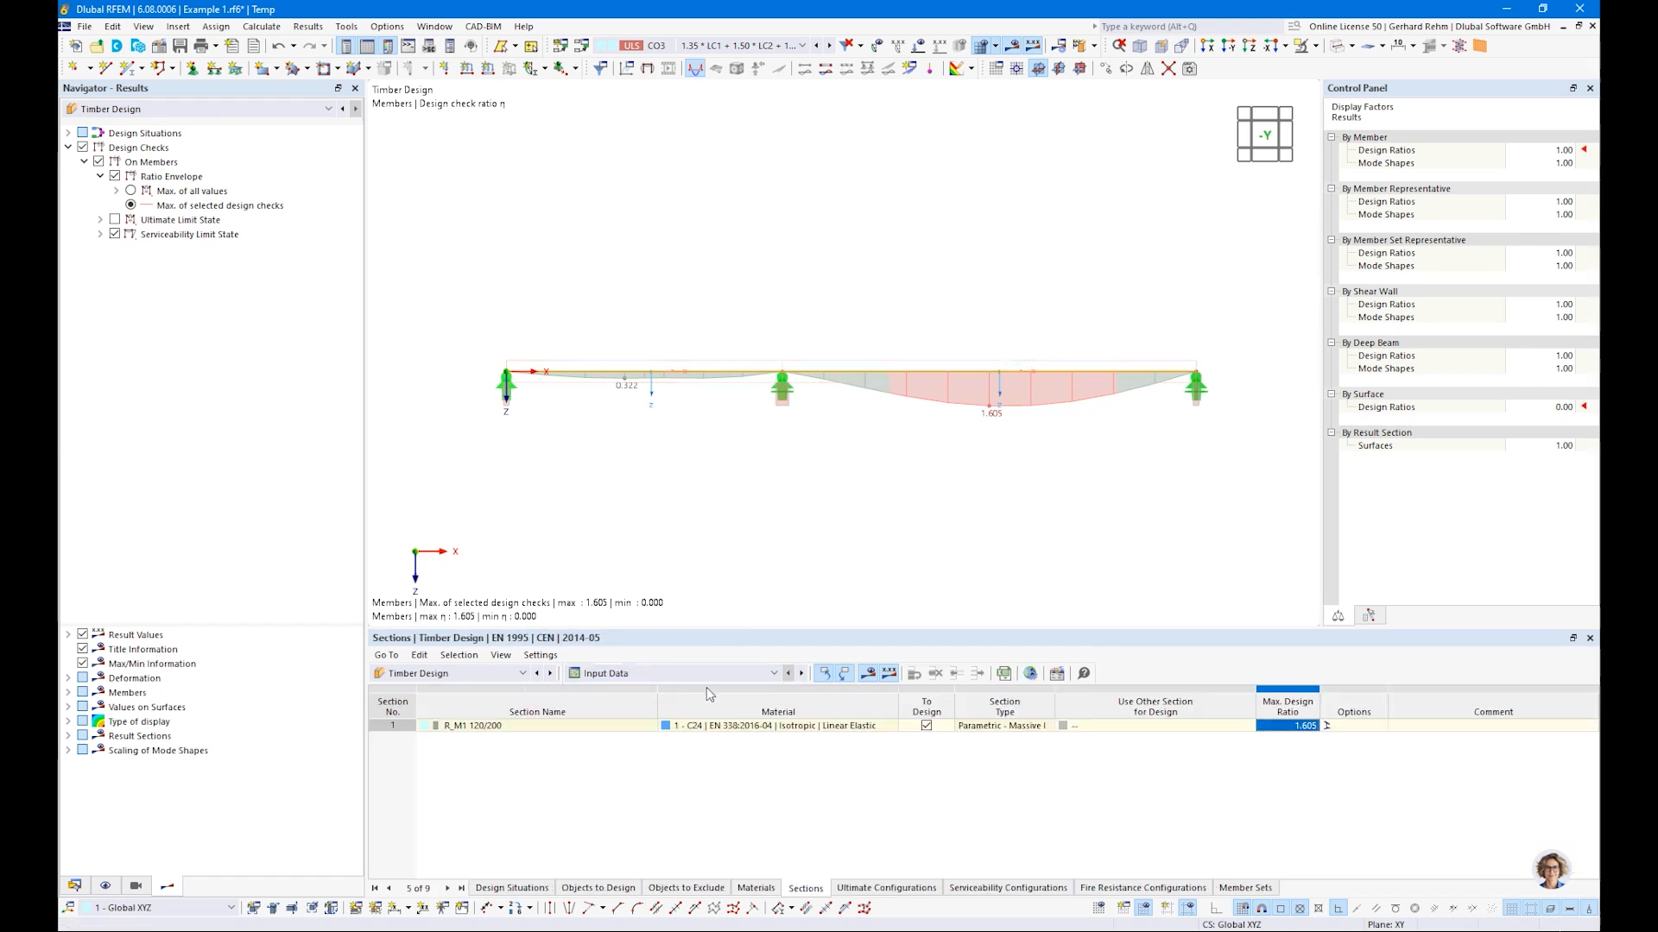
left_click(1085, 726)
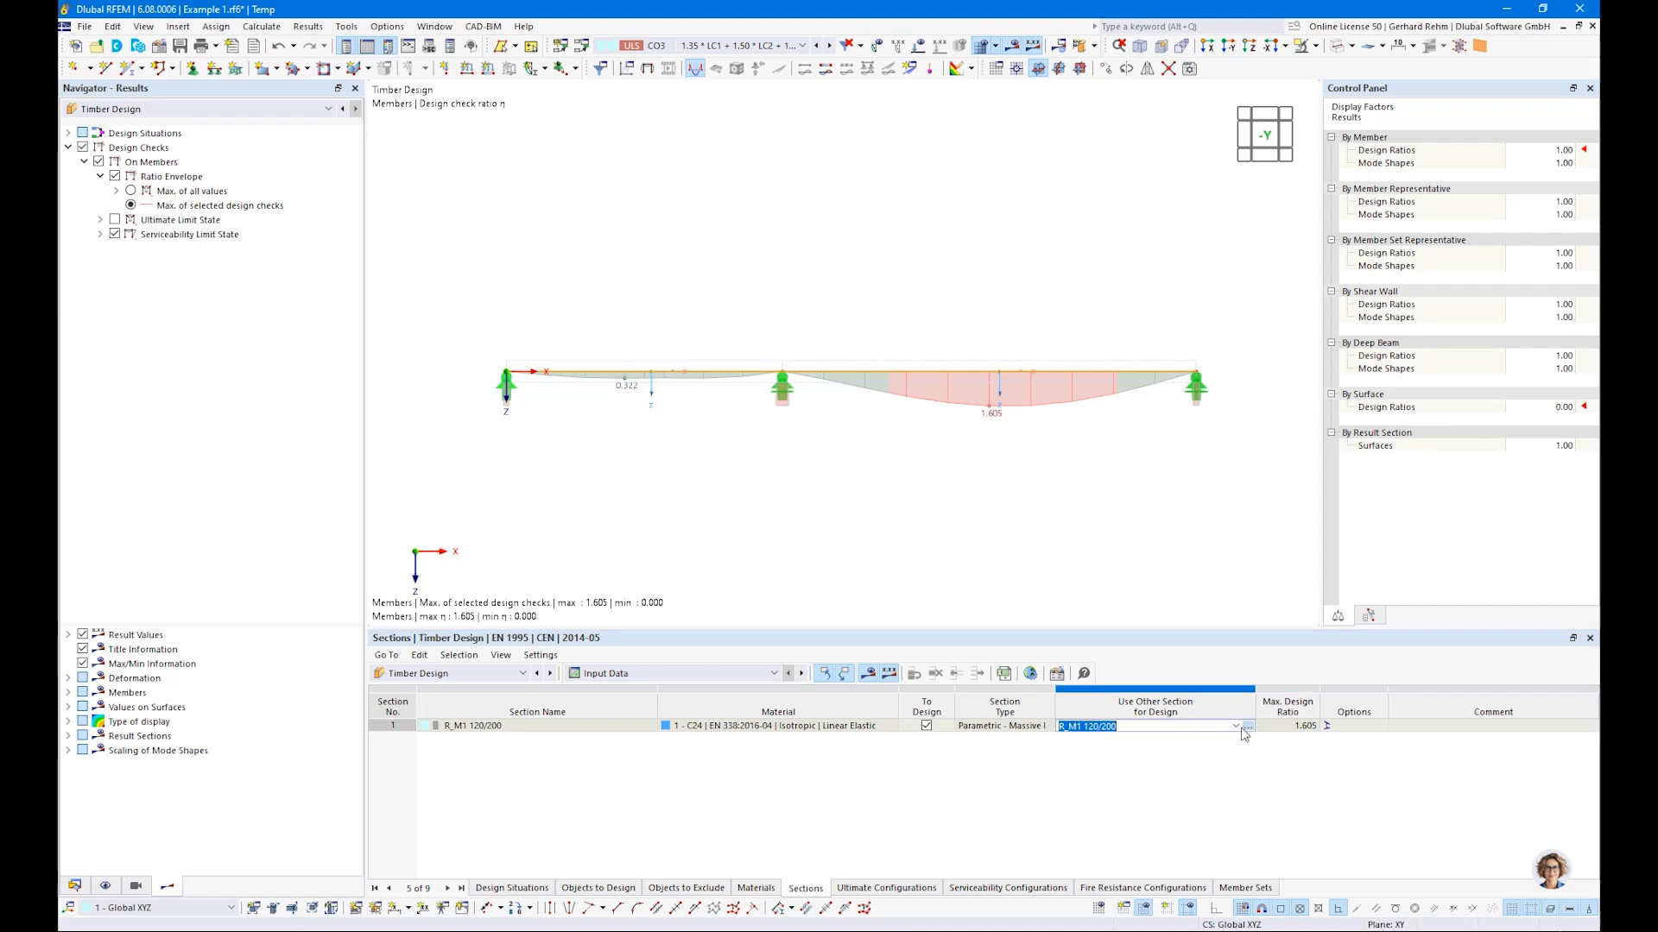
left_click(1236, 726)
left_click(1141, 751)
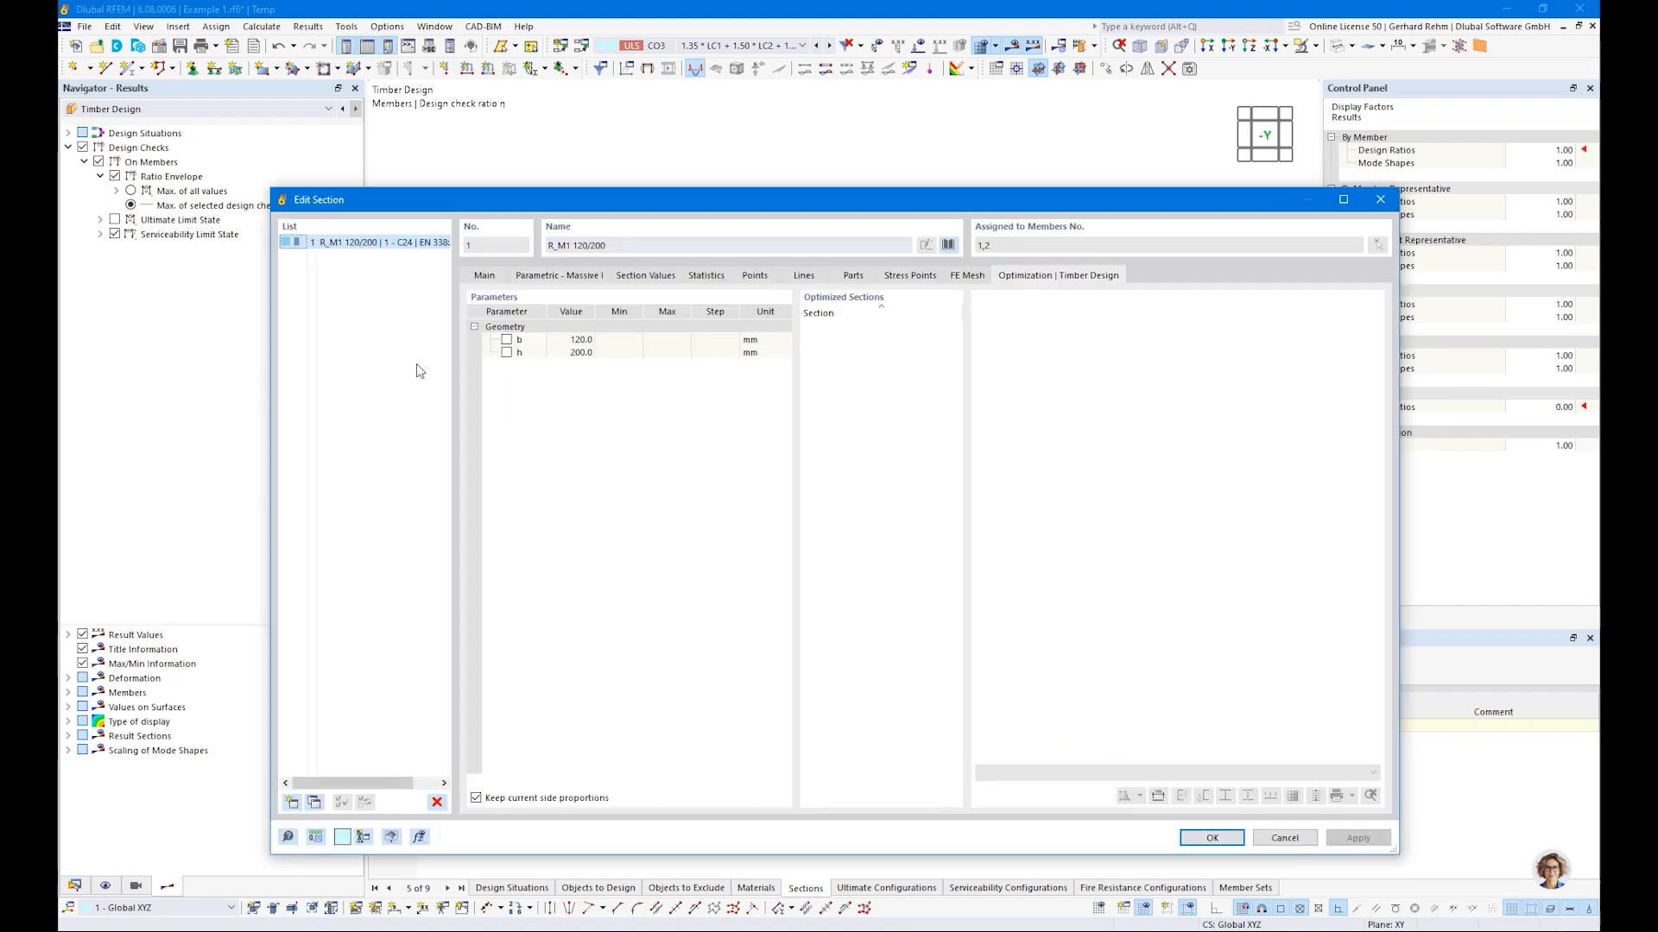
Define the optimization of height h for R_M1 120/200 with minimum 200 mm, maximum 300 mm and step 20 mm
left_click(513, 356)
left_click(507, 353)
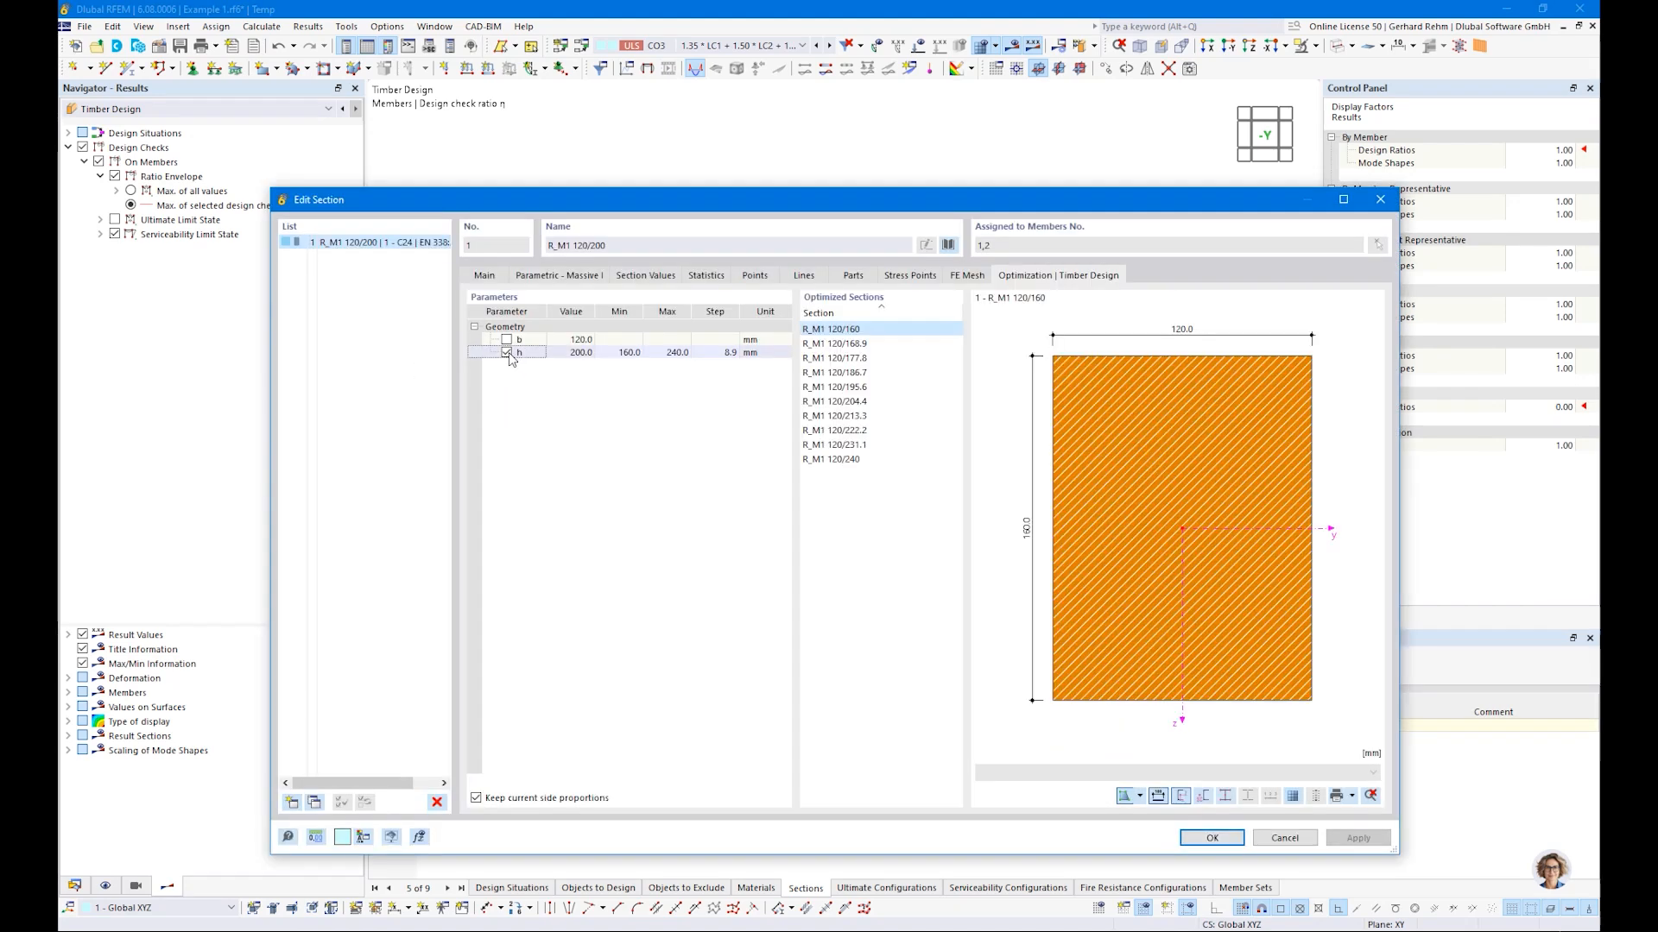
left_click(619, 352)
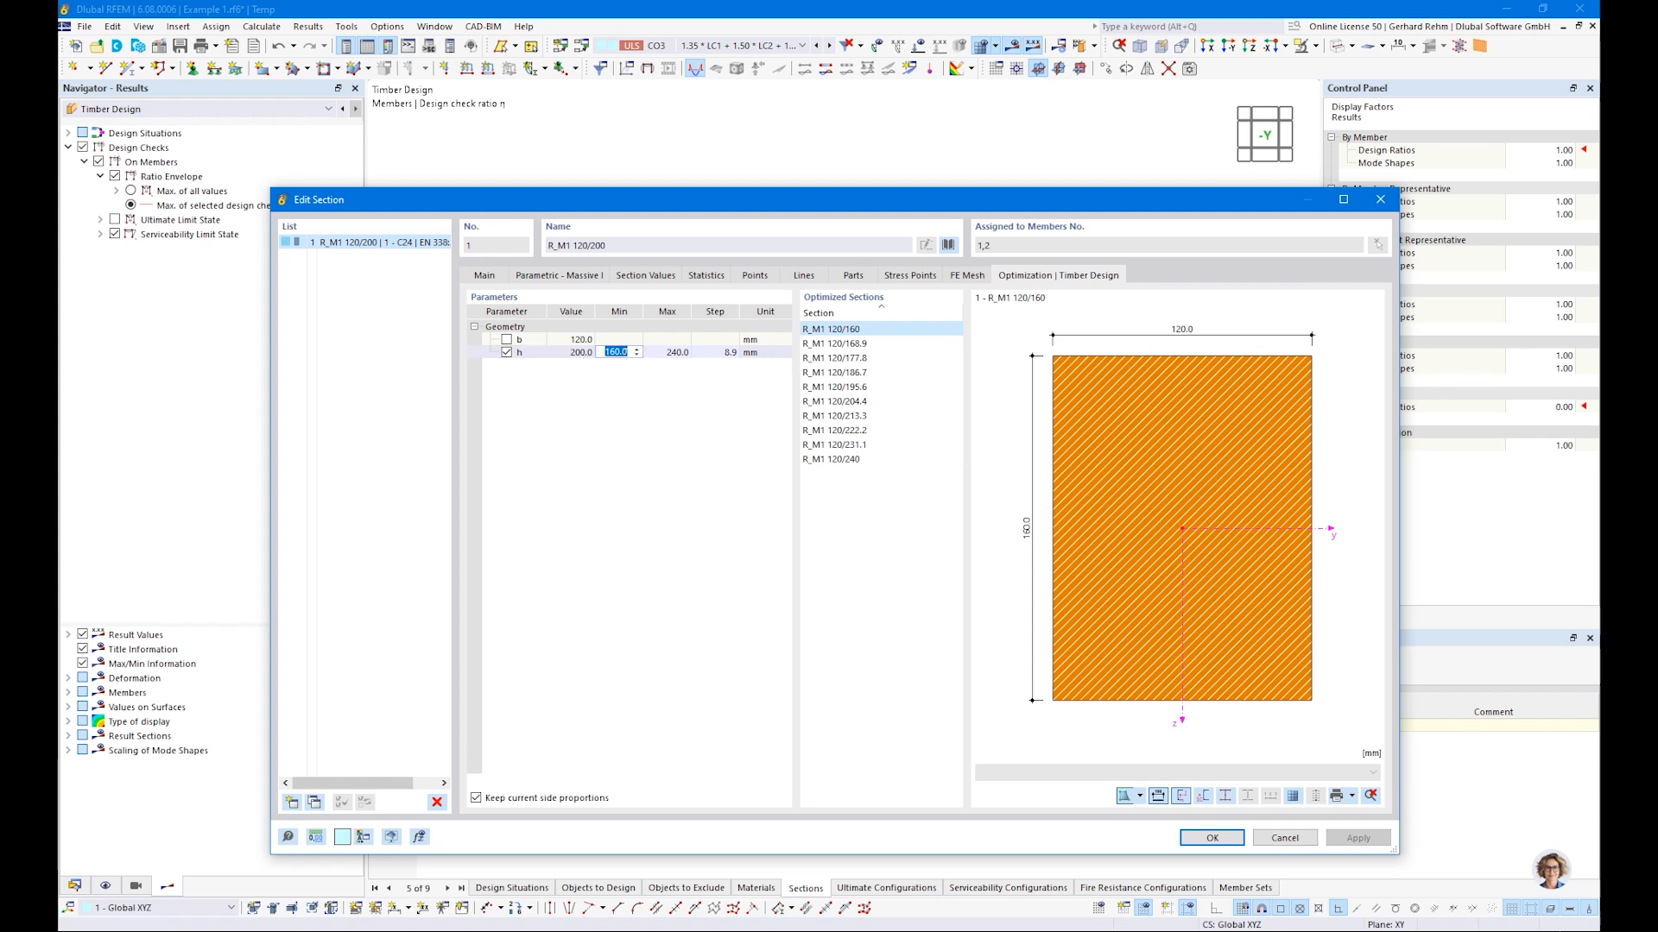
type("200")
key("Tab")
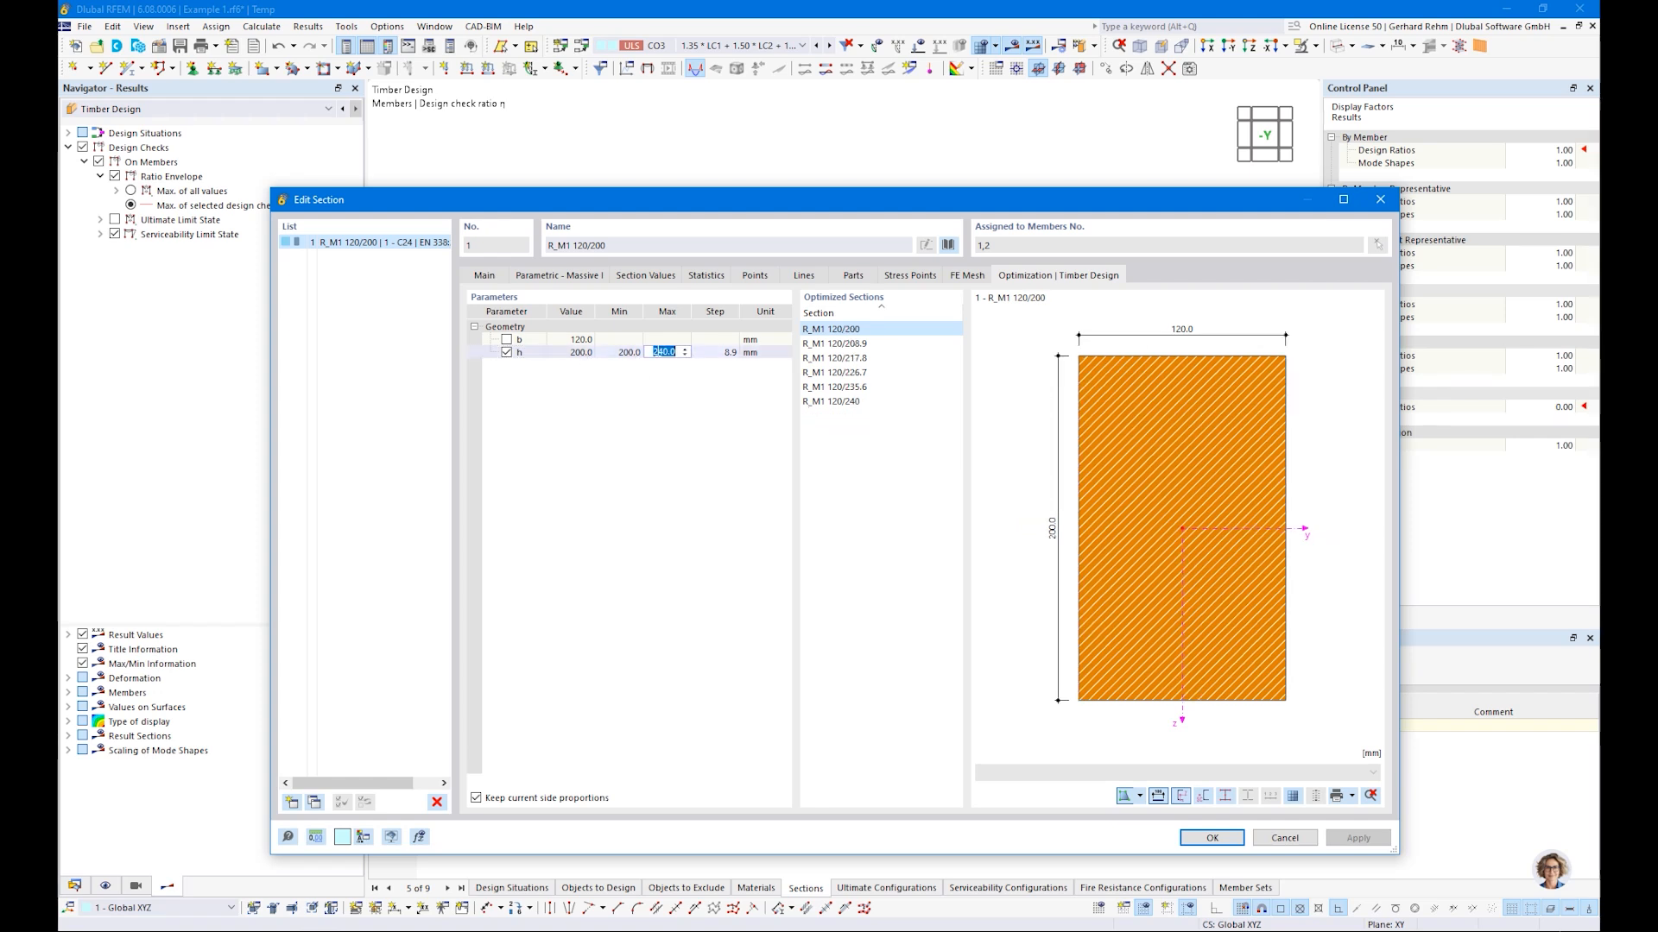
type("300")
key("Tab")
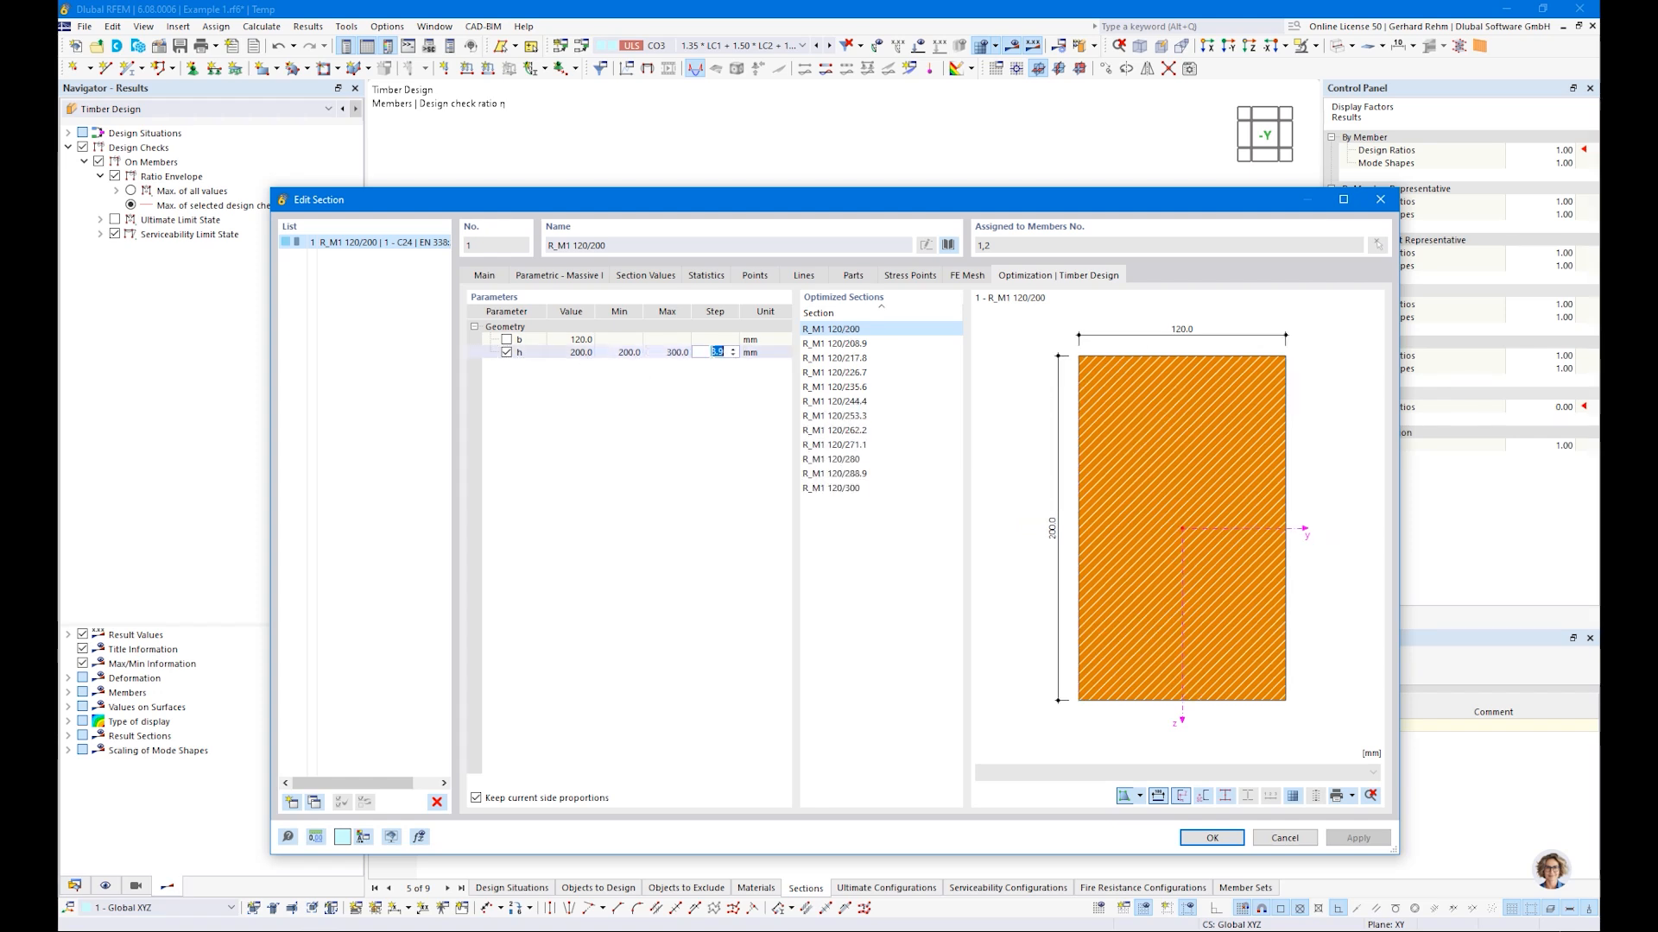
type("20")
key("Return")
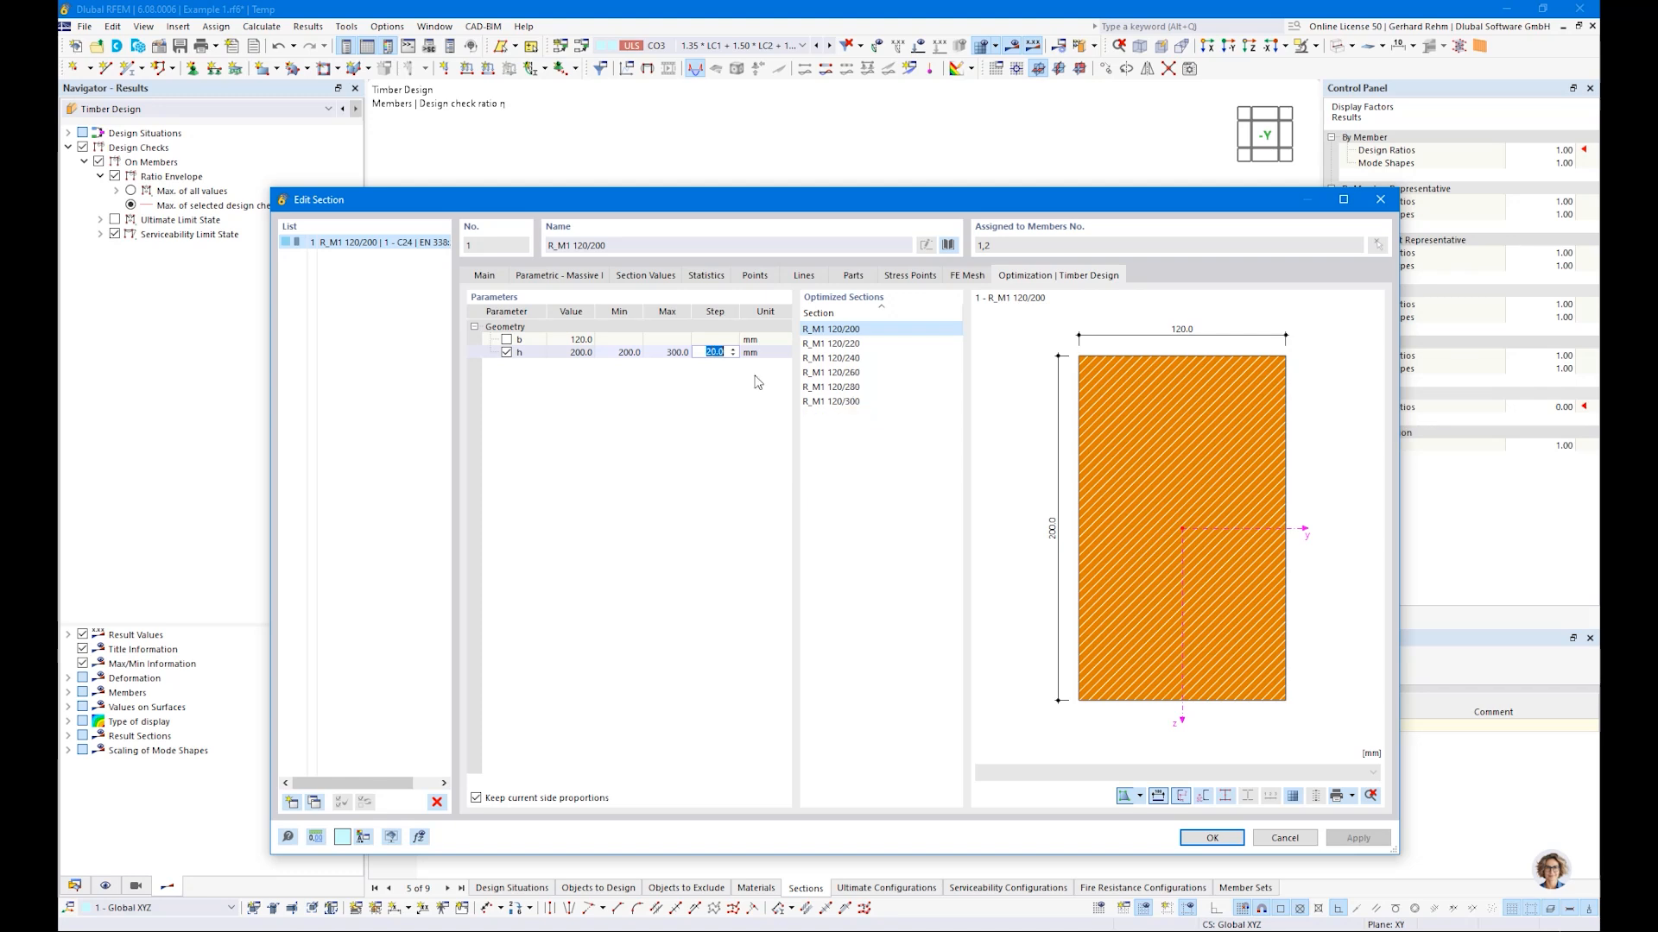
left_click(1212, 838)
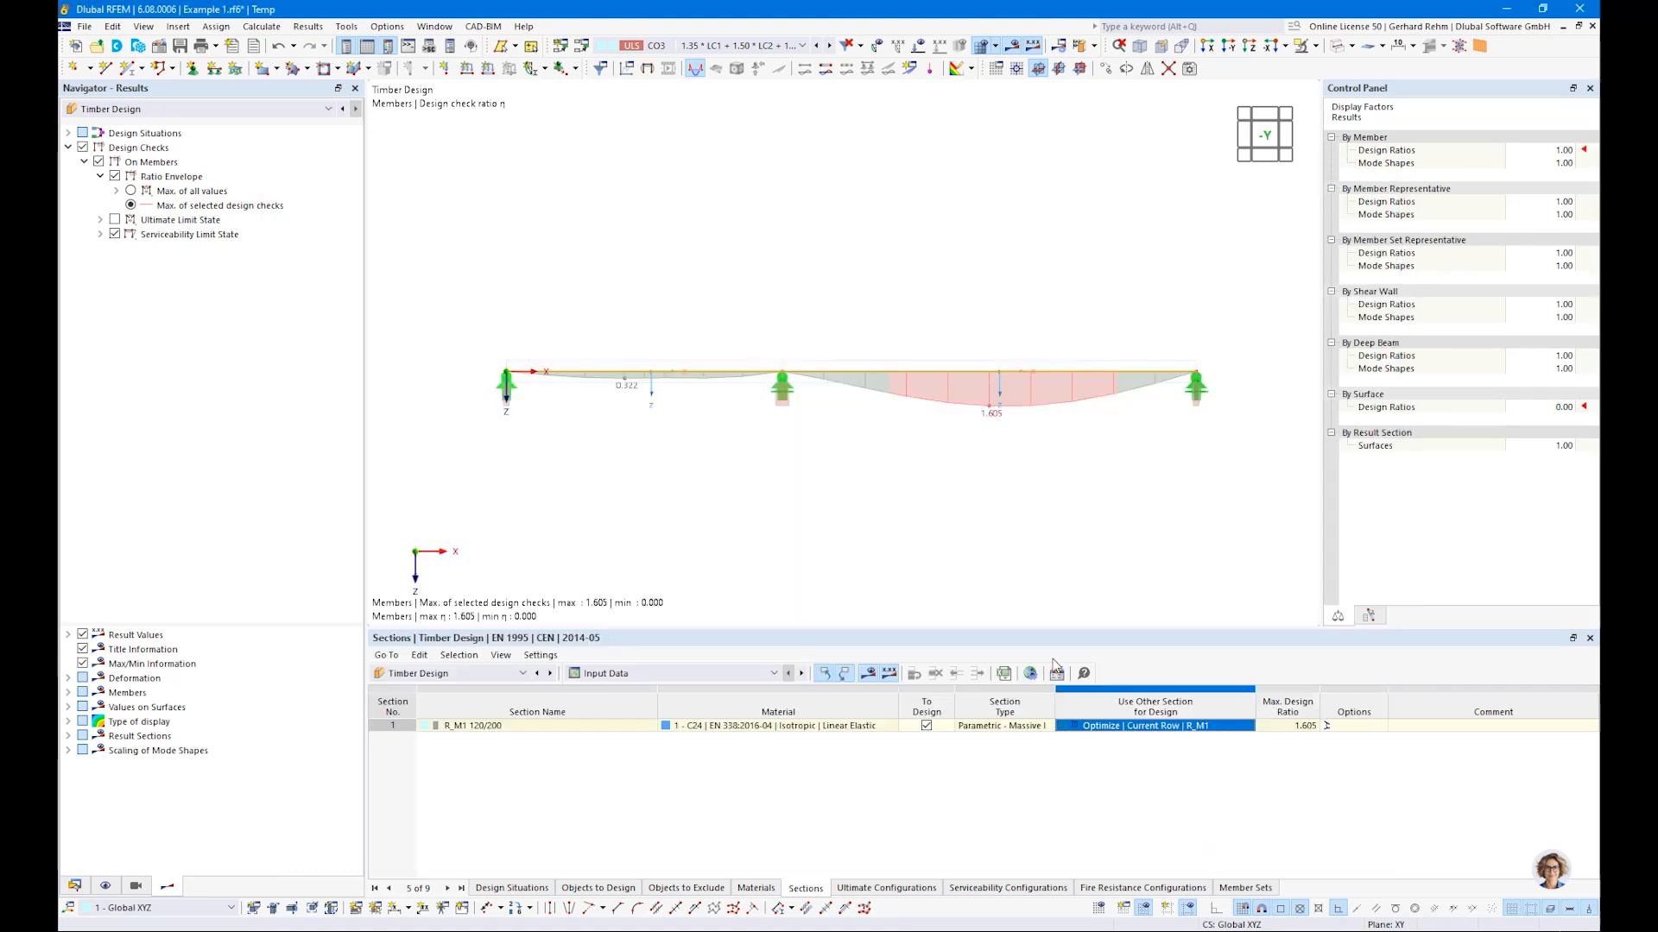
Recalculate the Timber Design with the section optimization and review the design ratios by member for both beams
left_click(1078, 47)
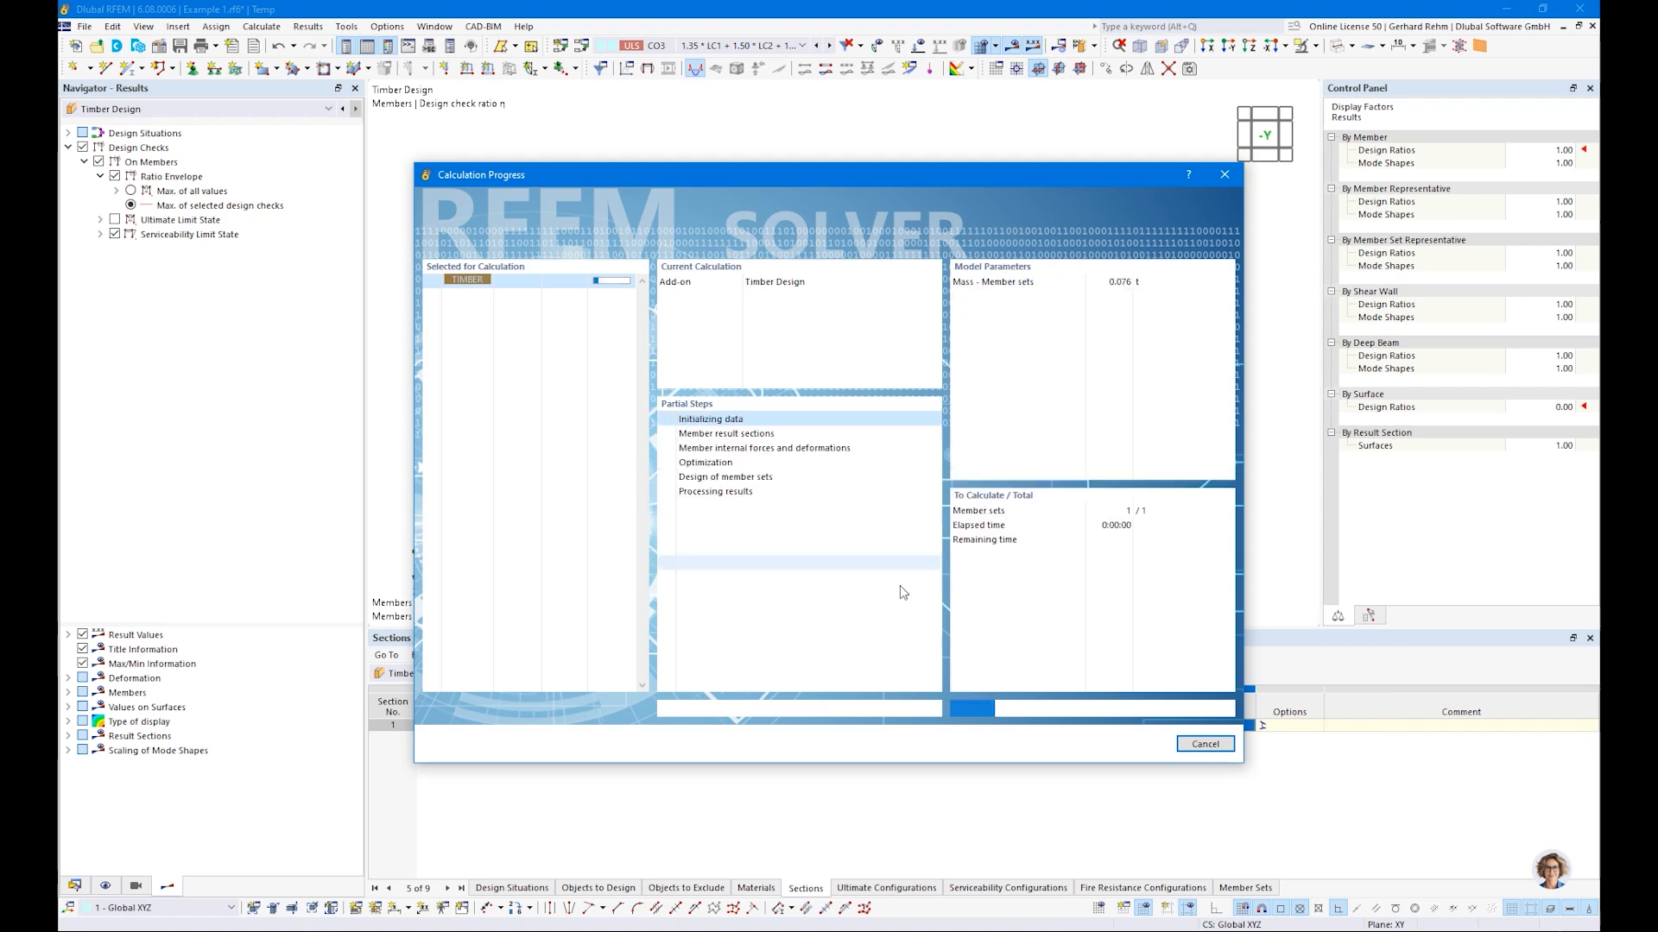
left_click(661, 675)
left_click(665, 720)
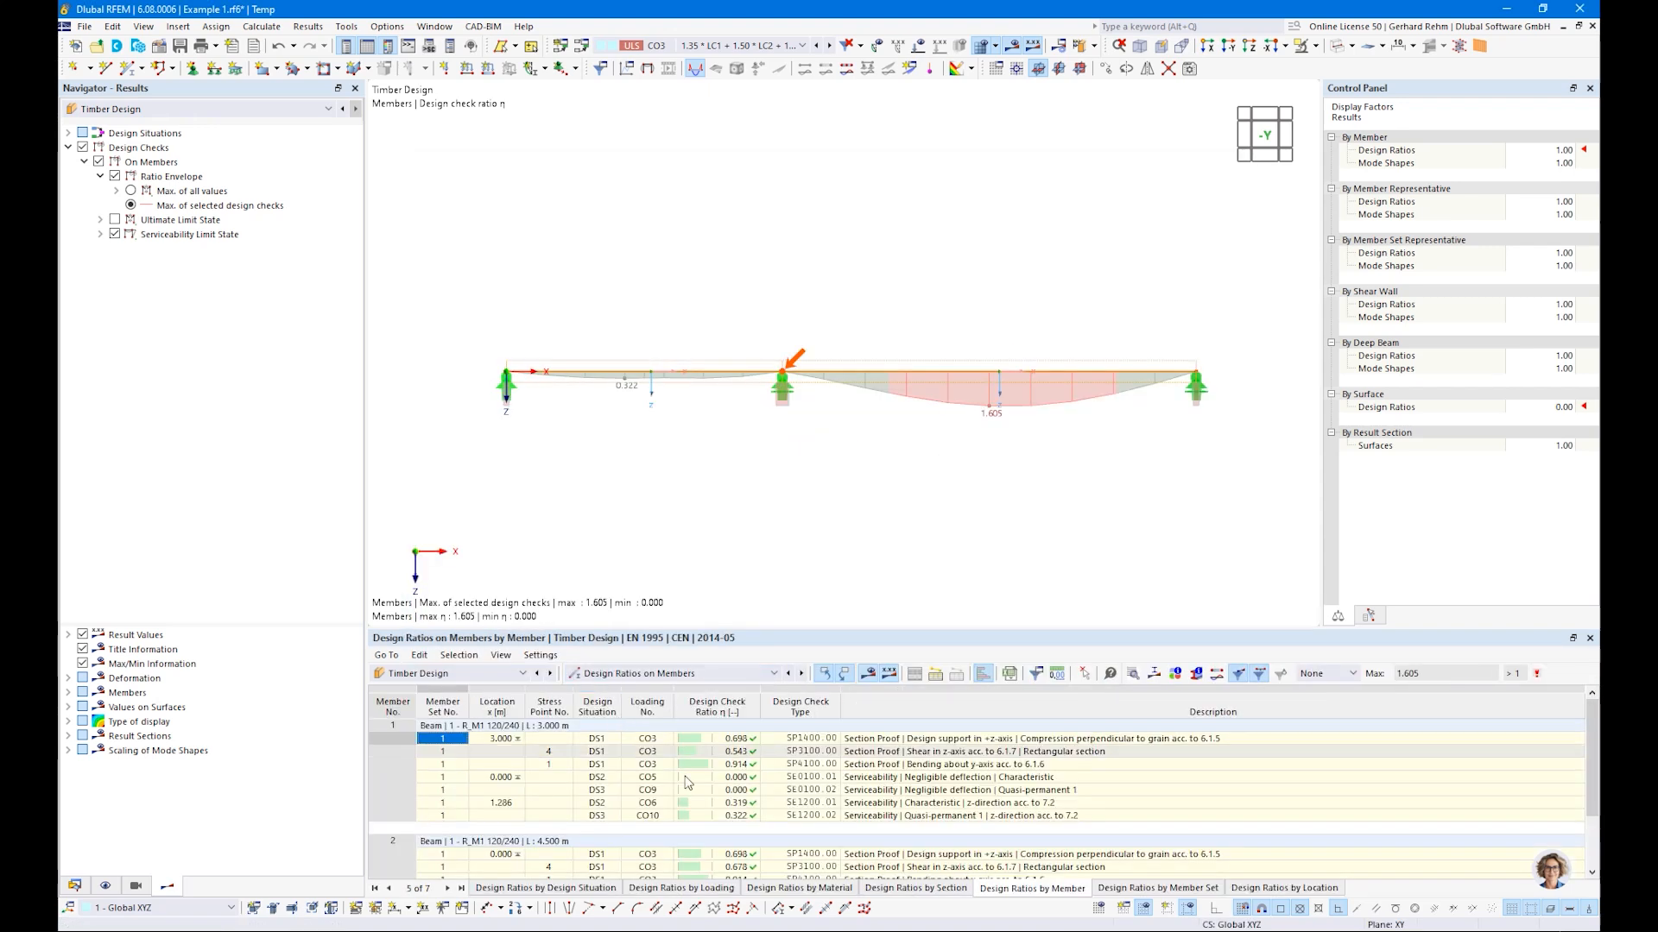
scroll(760, 863, "down", 2)
Use all optimized sections from the timber design in the model and display the maximum of all design check values
left_click(652, 673)
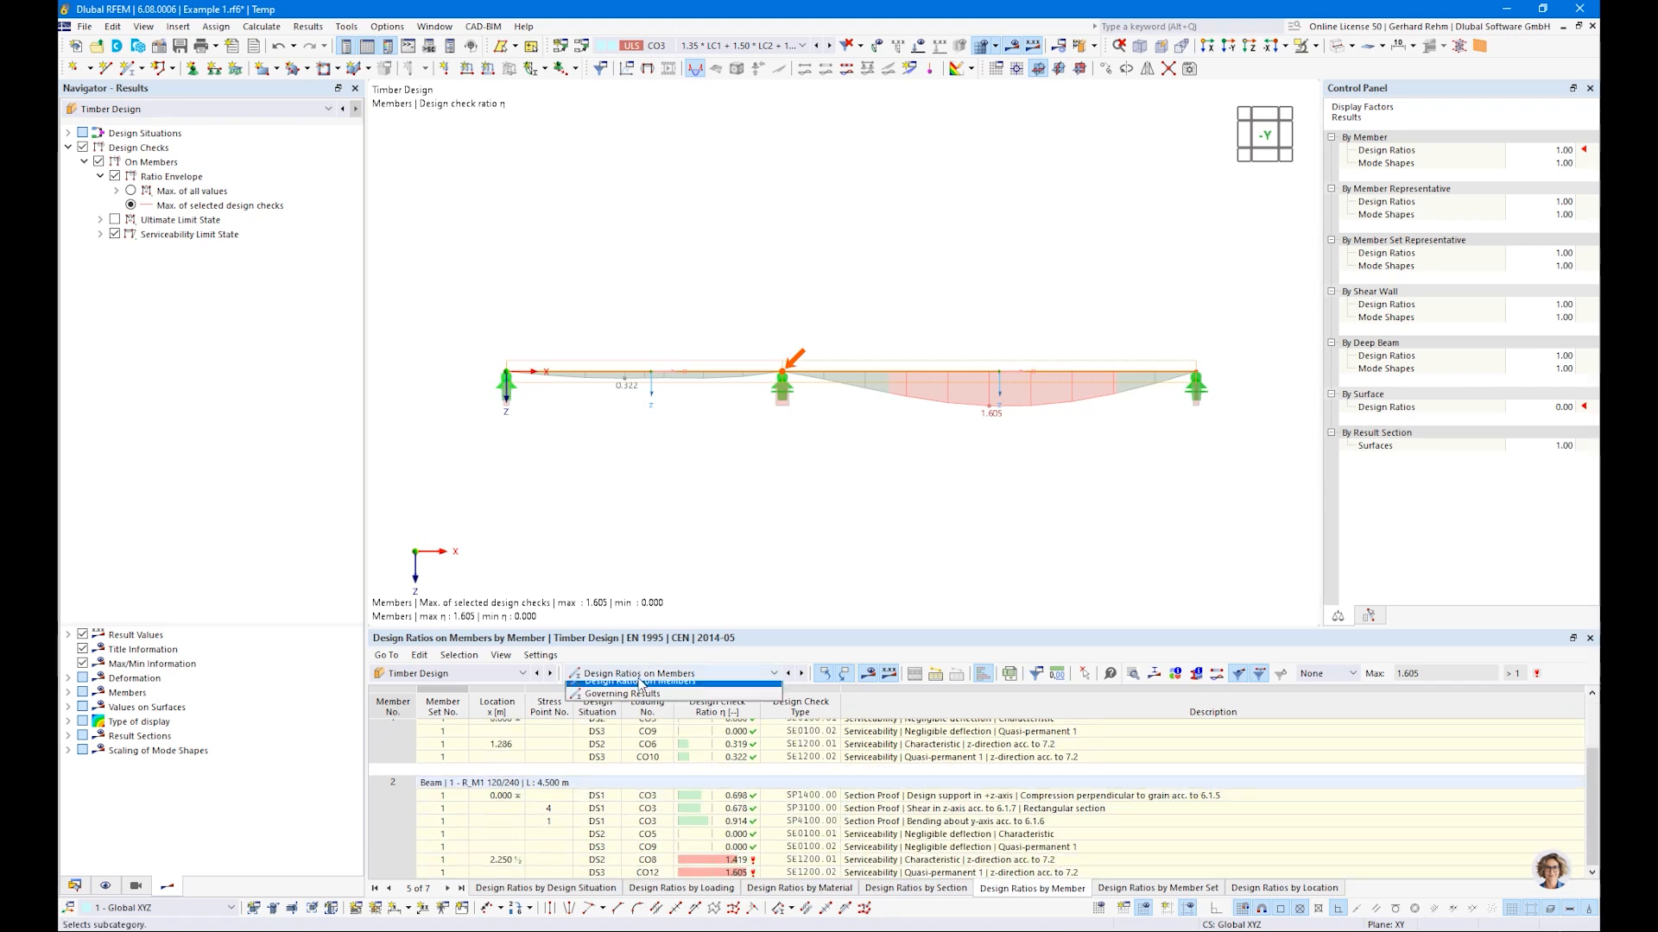
left_click(627, 695)
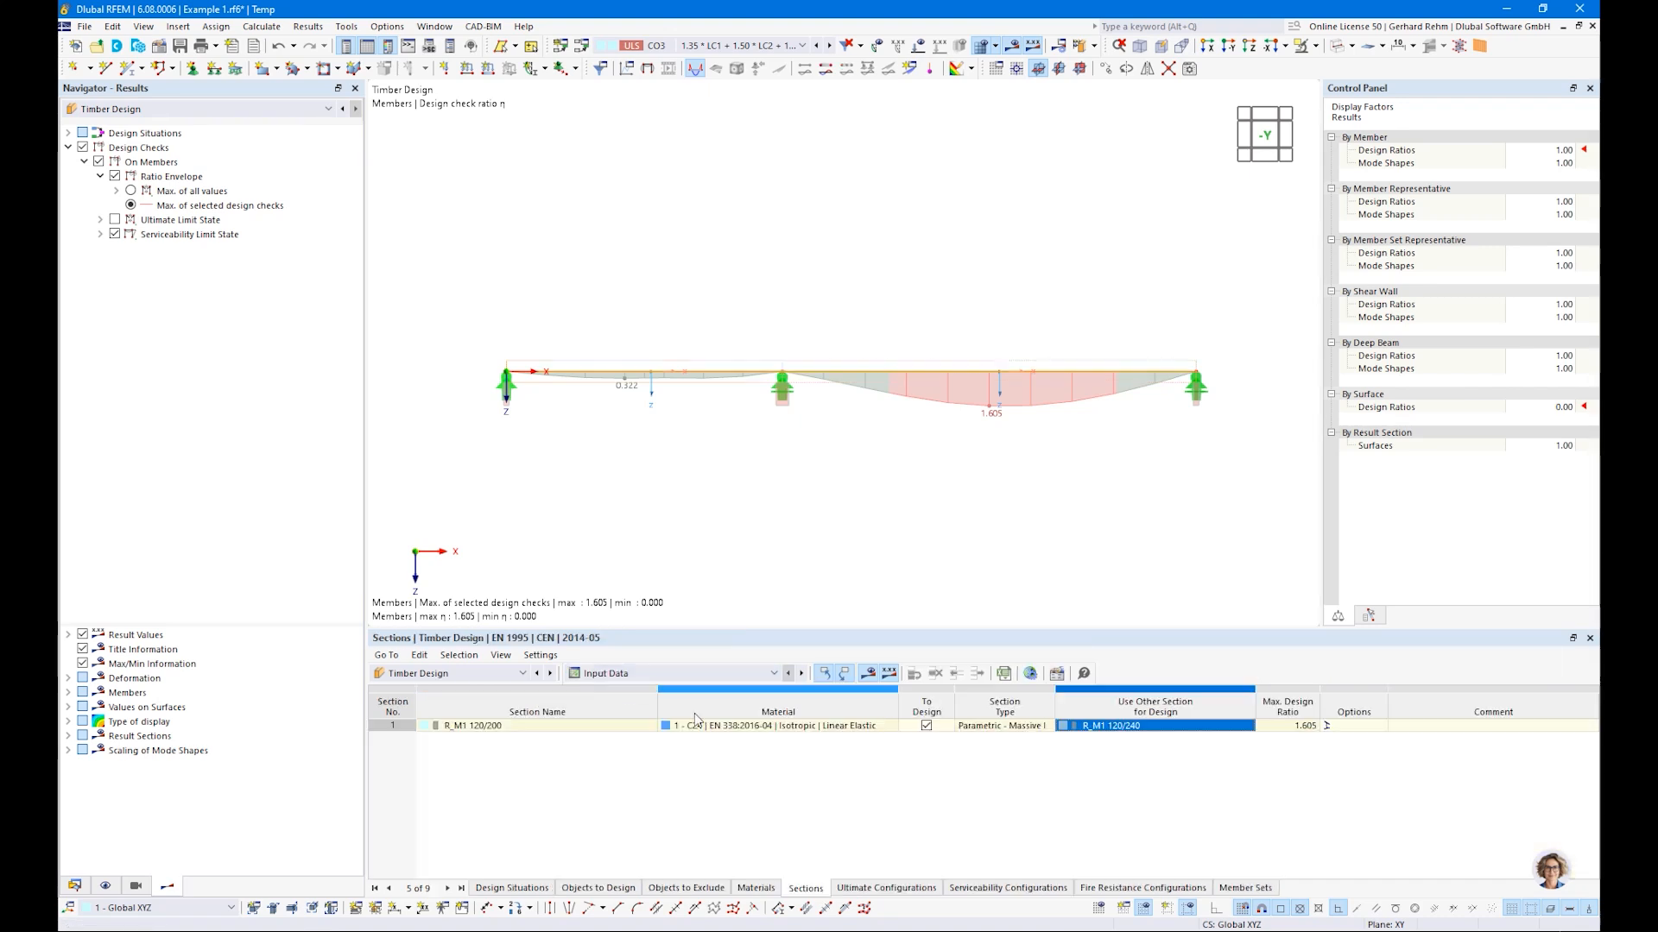
right_click(1094, 730)
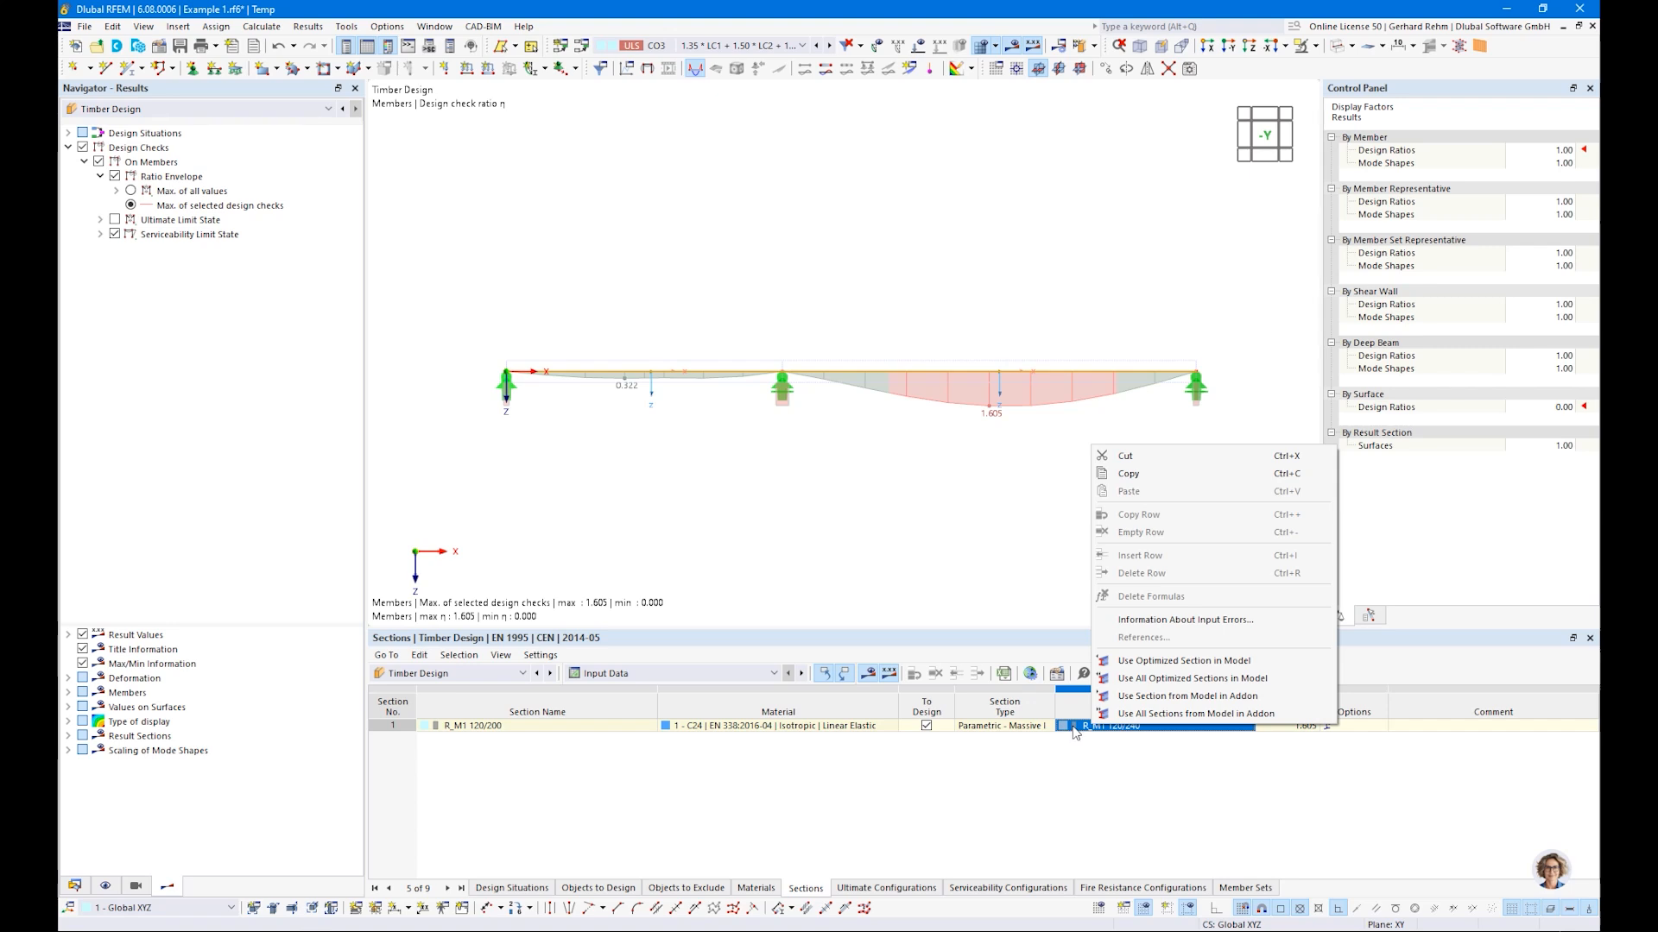
left_click(1149, 682)
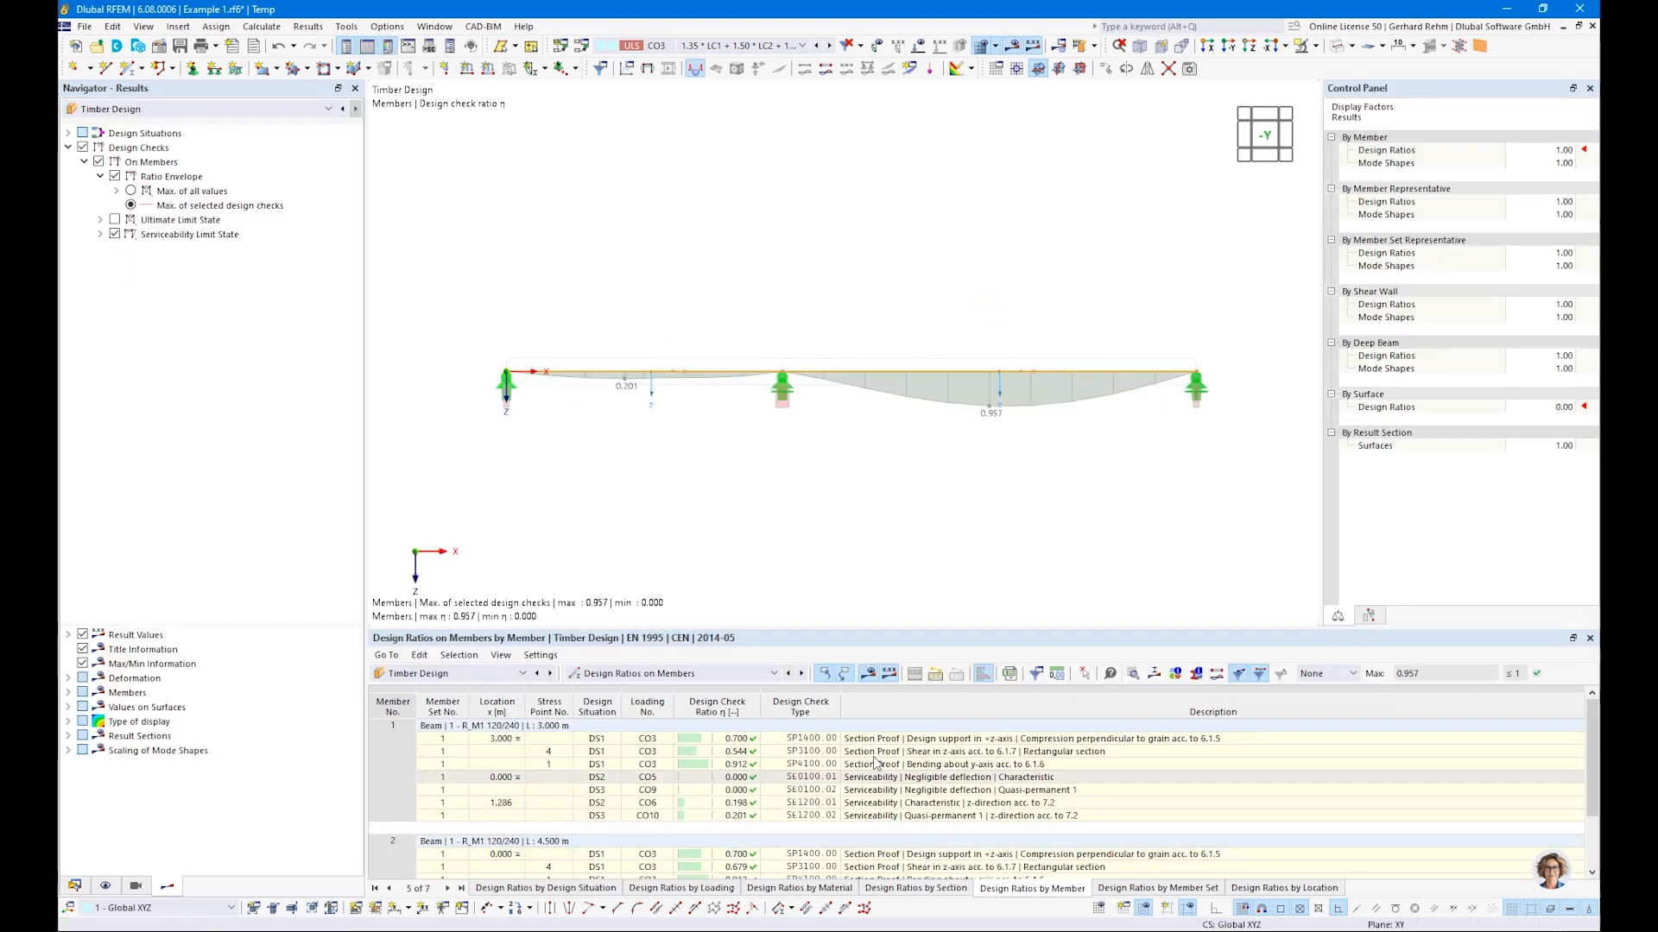
left_click(130, 191)
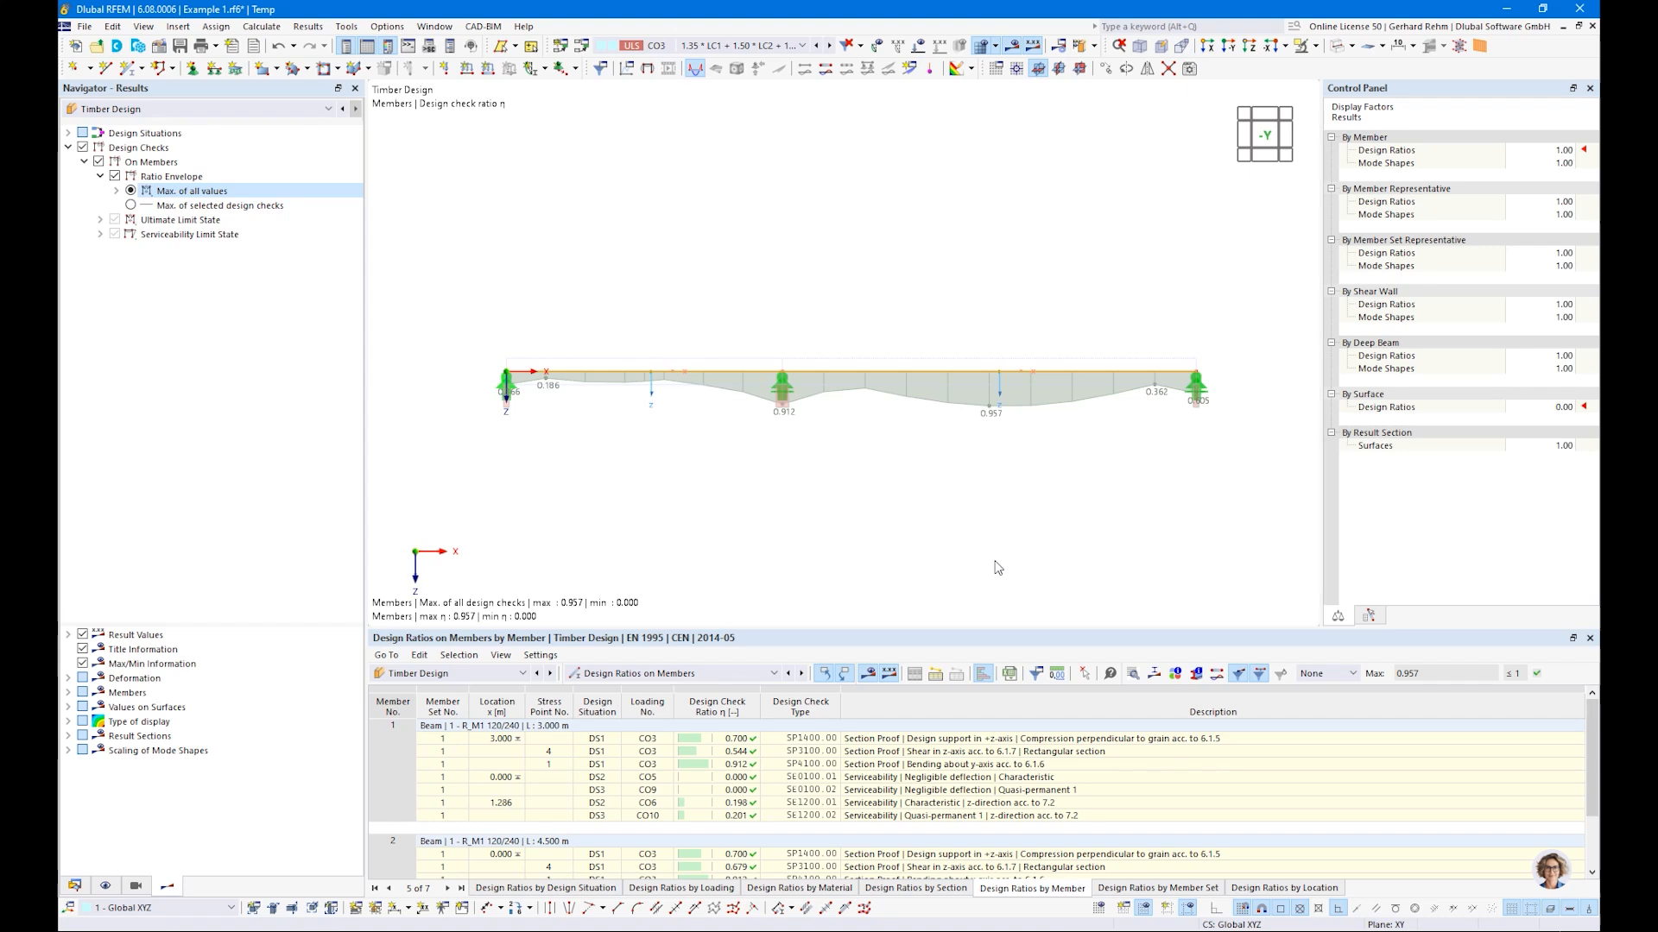
Switch to the PowerPoint presentation, view the Content slide listing the training examples, and return to RFEM
key("alt+Tab")
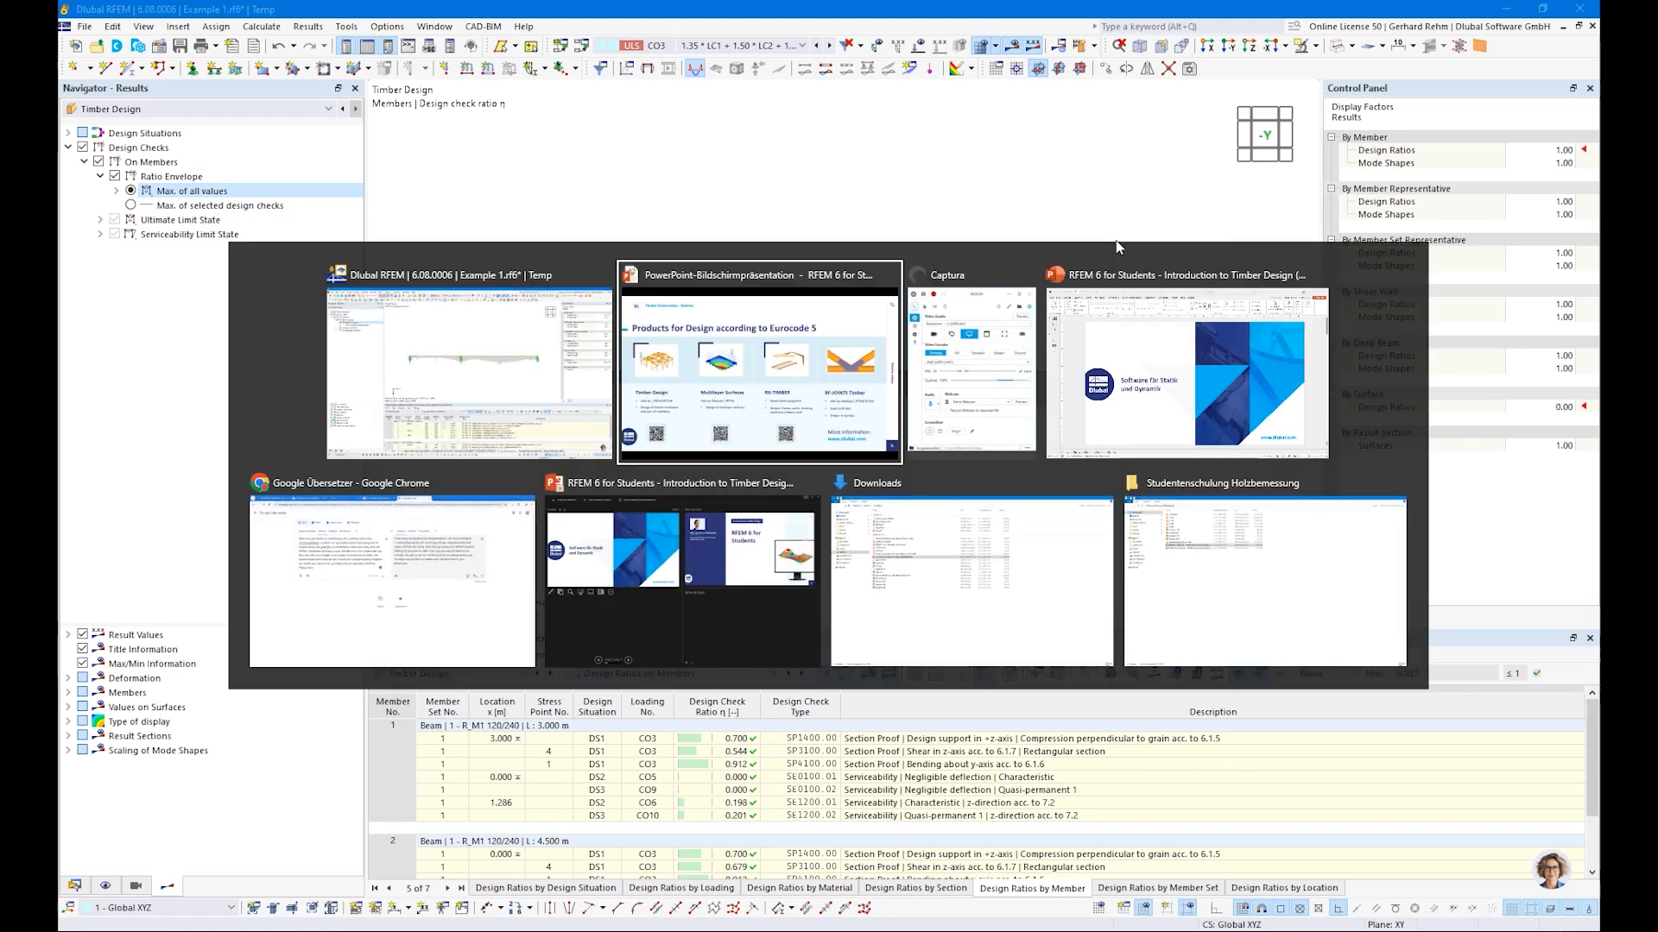
key("Right")
key("Left")
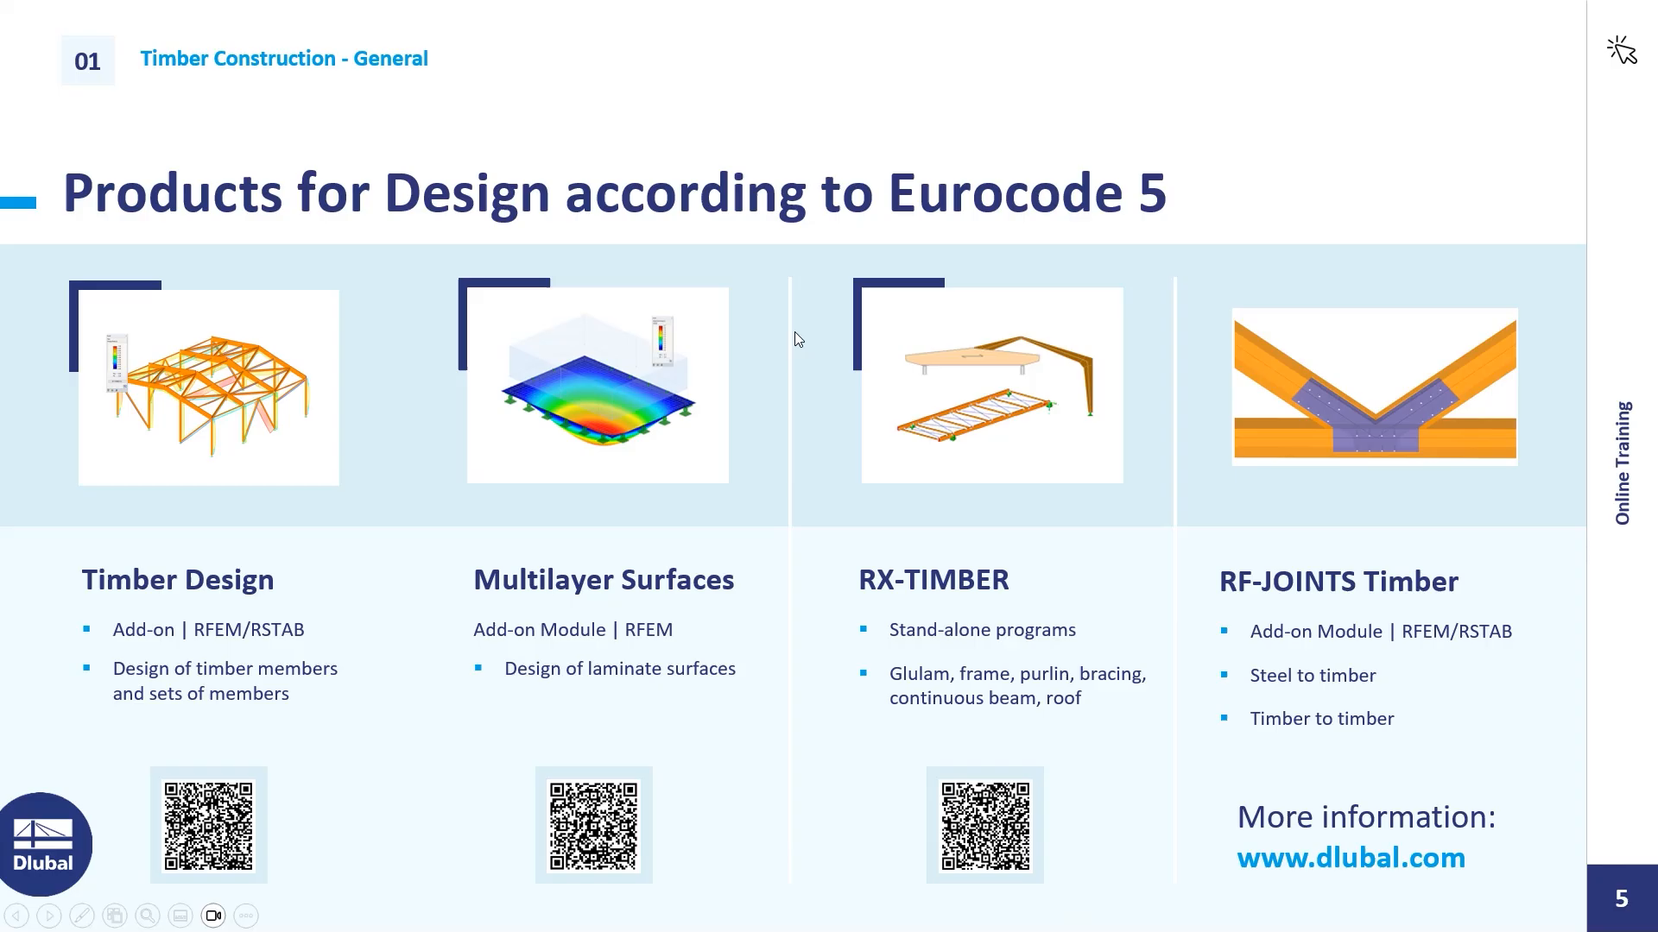
key("Left")
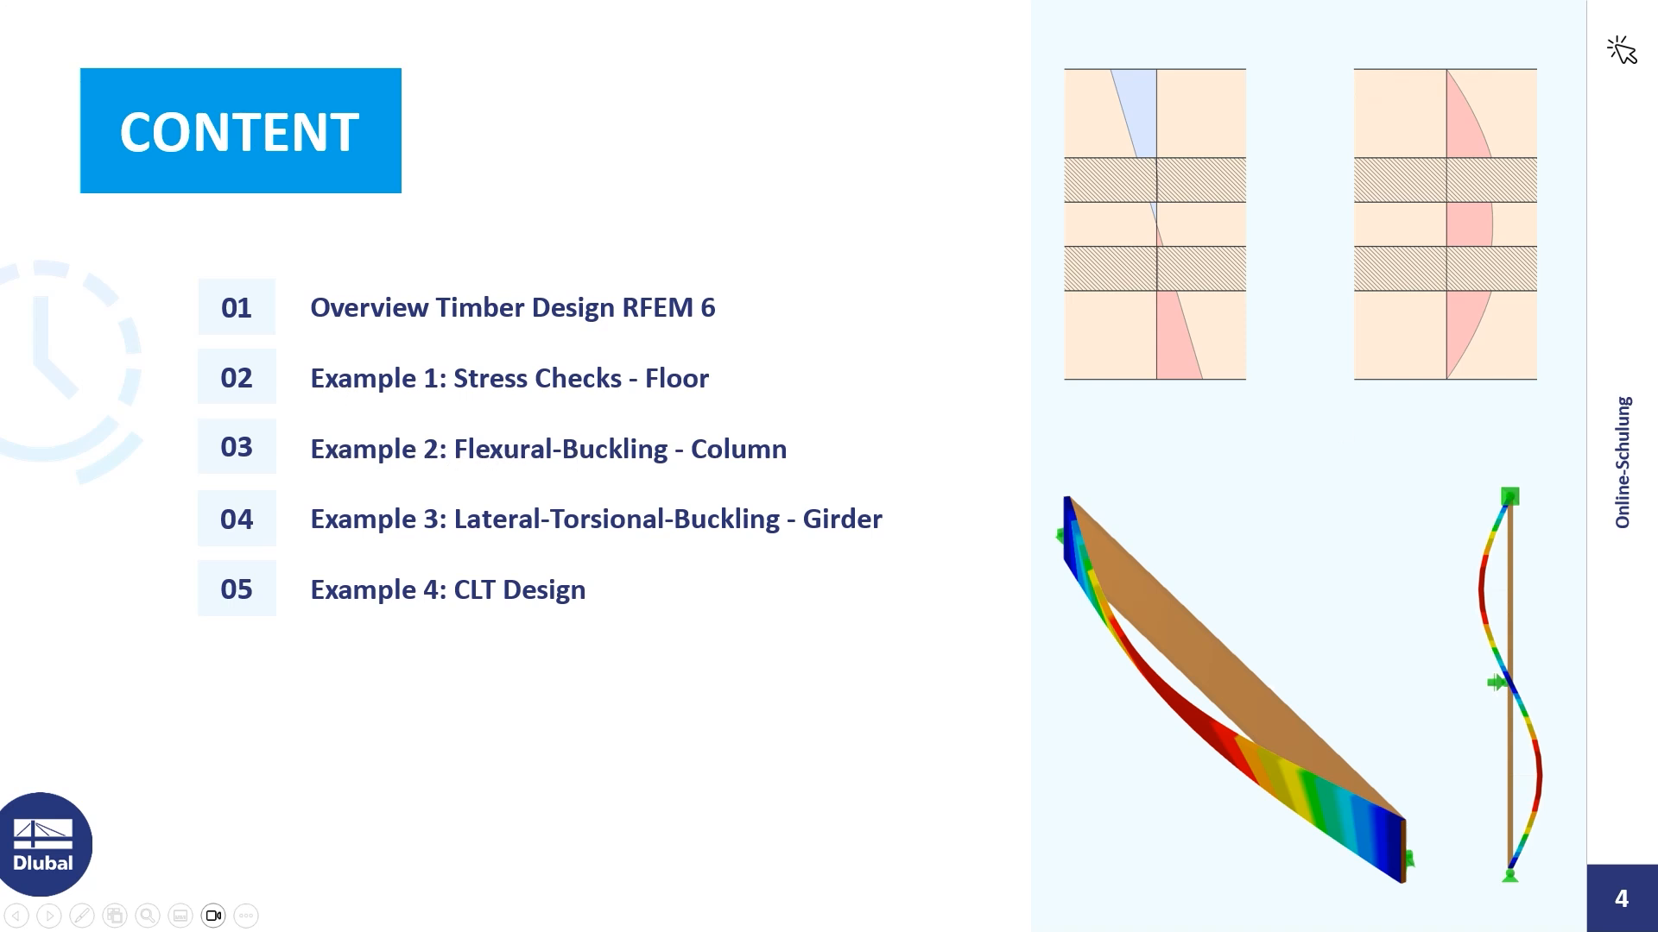
key("alt+Tab")
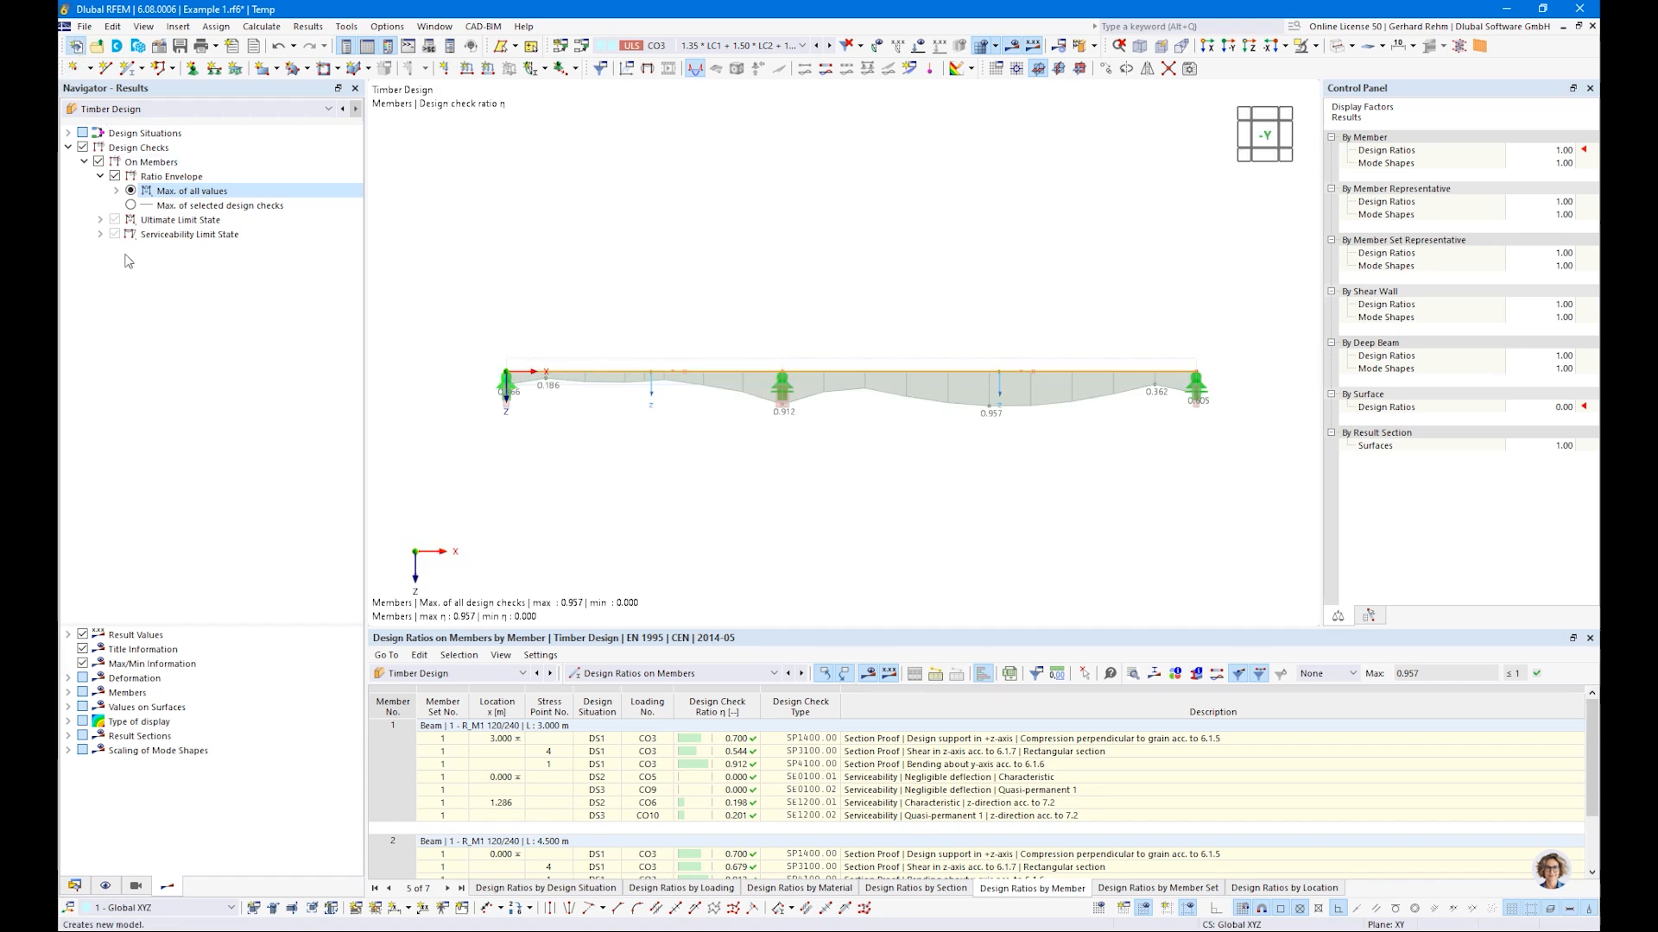
Start a new model named Example 2, deactivate the load wizards and activate the Timber Design add-on
left_click(76, 46)
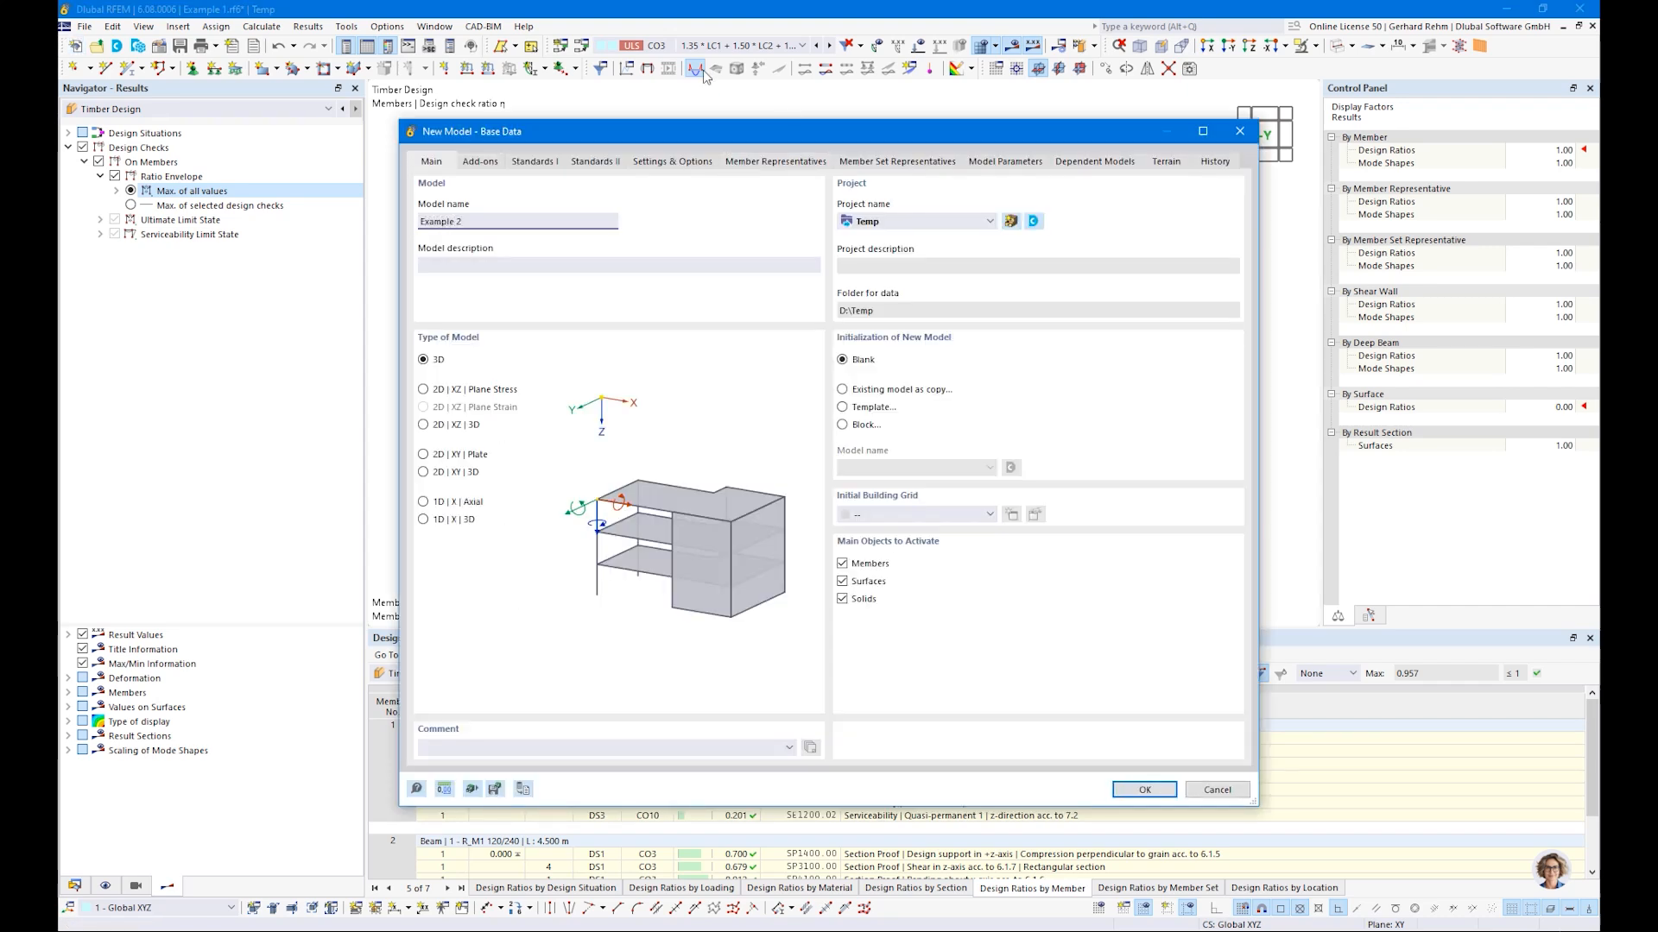
left_click(473, 162)
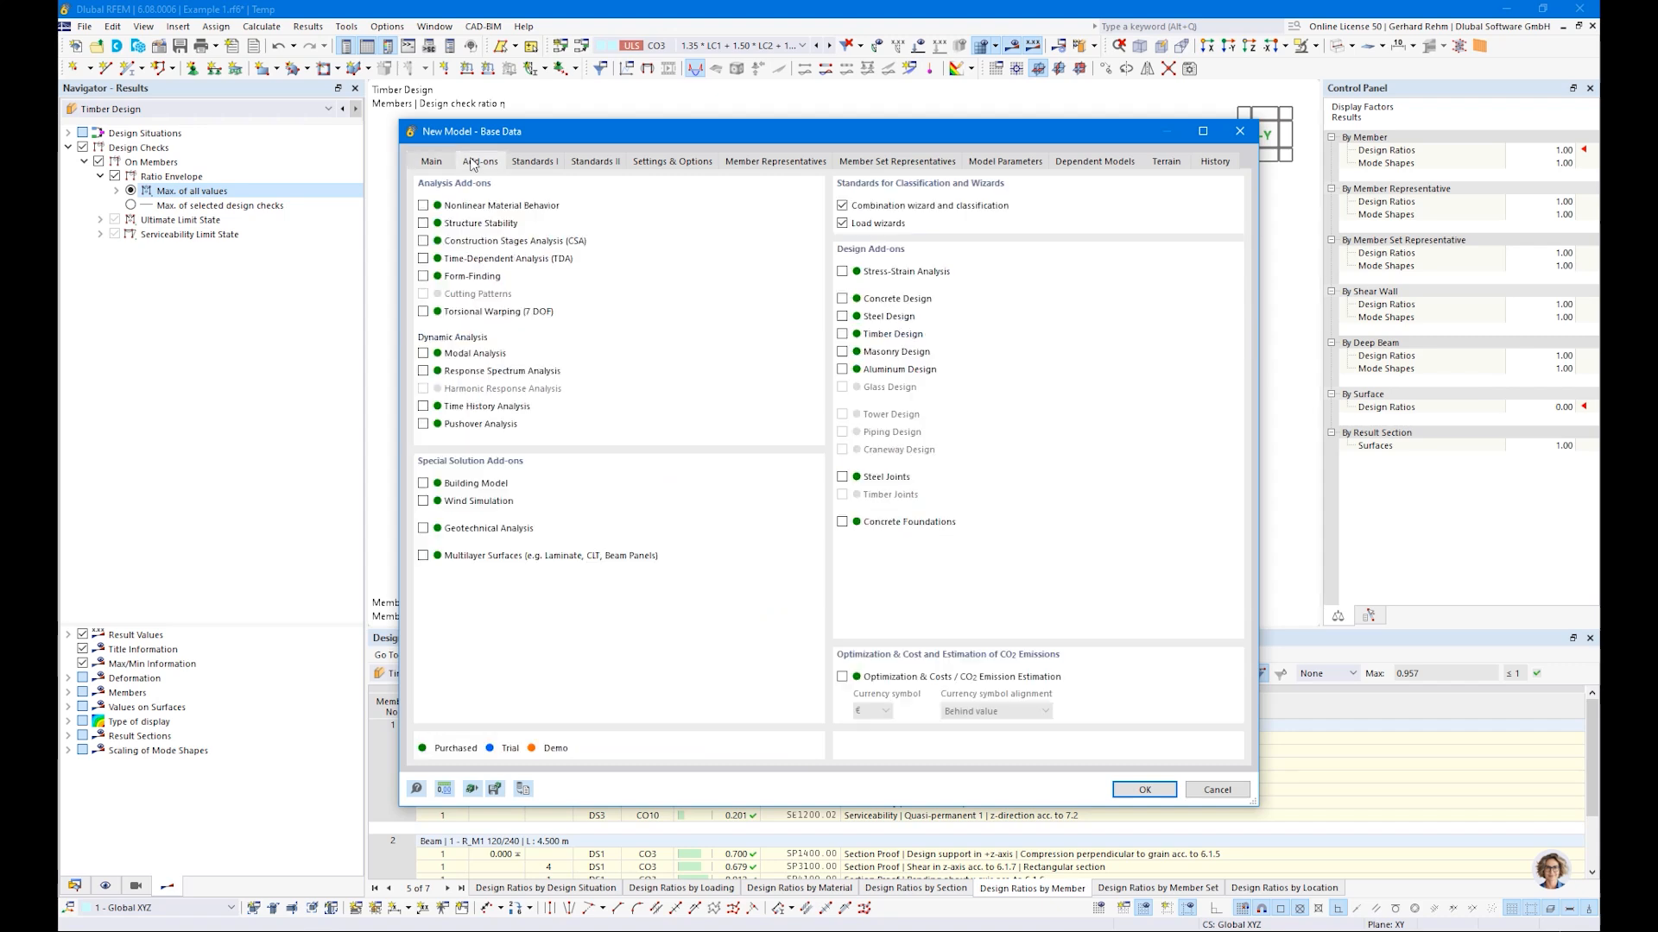
left_click(842, 223)
left_click(842, 335)
Deactivate the member representatives and member set representatives in the new model's settings and options
left_click(547, 163)
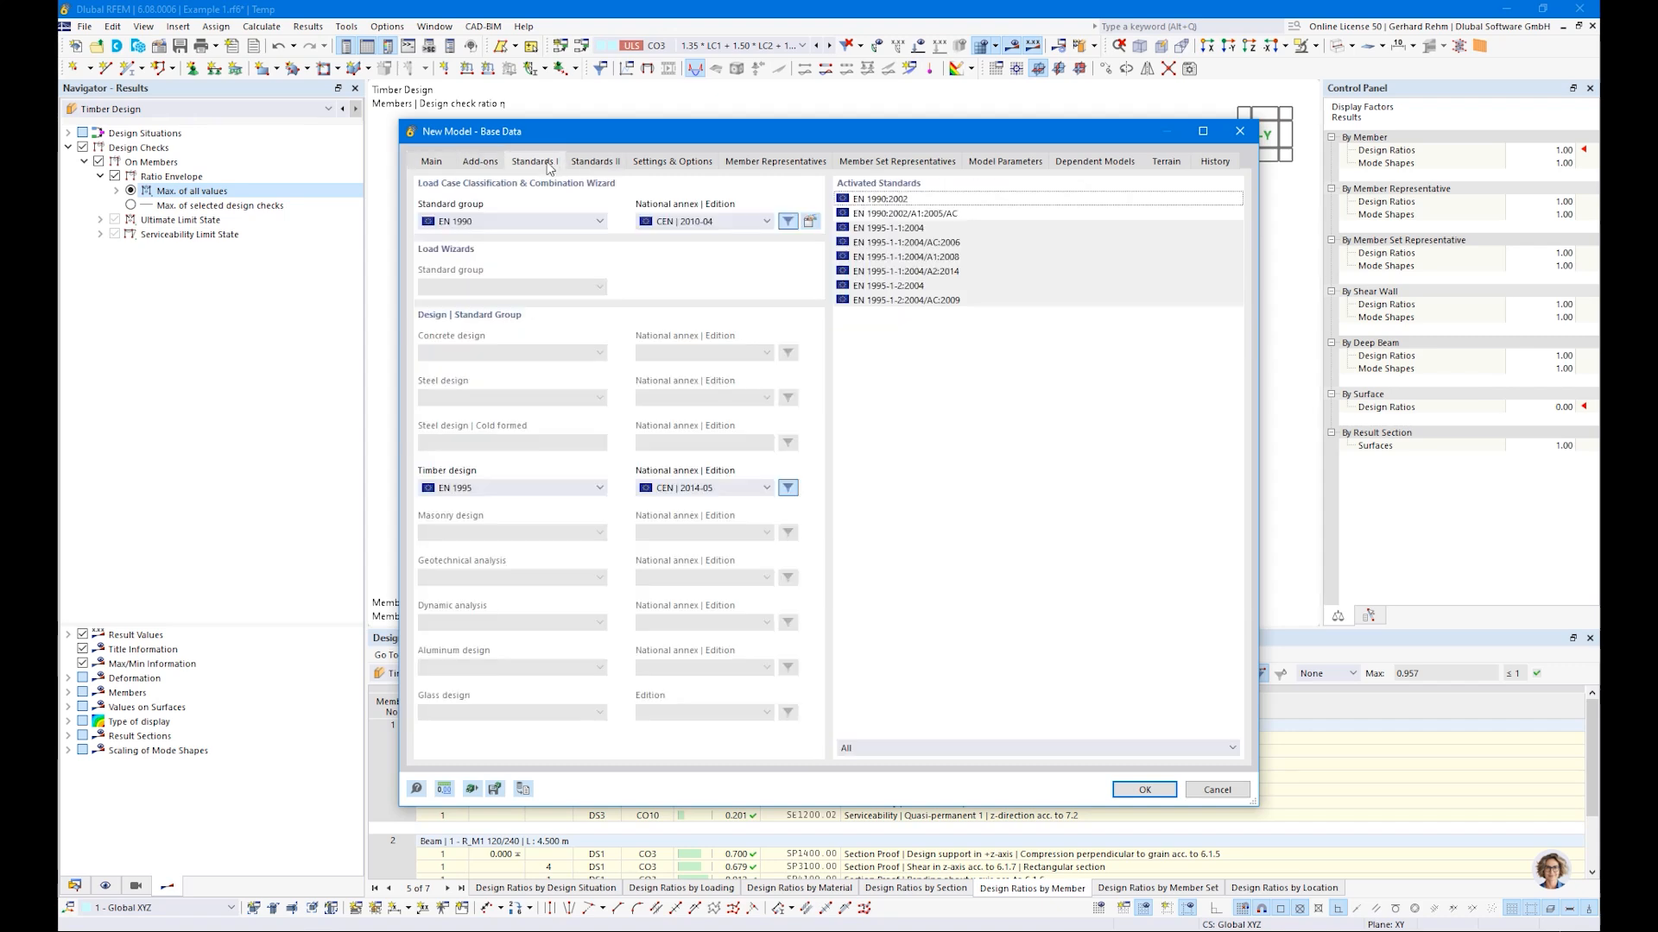
left_click(674, 163)
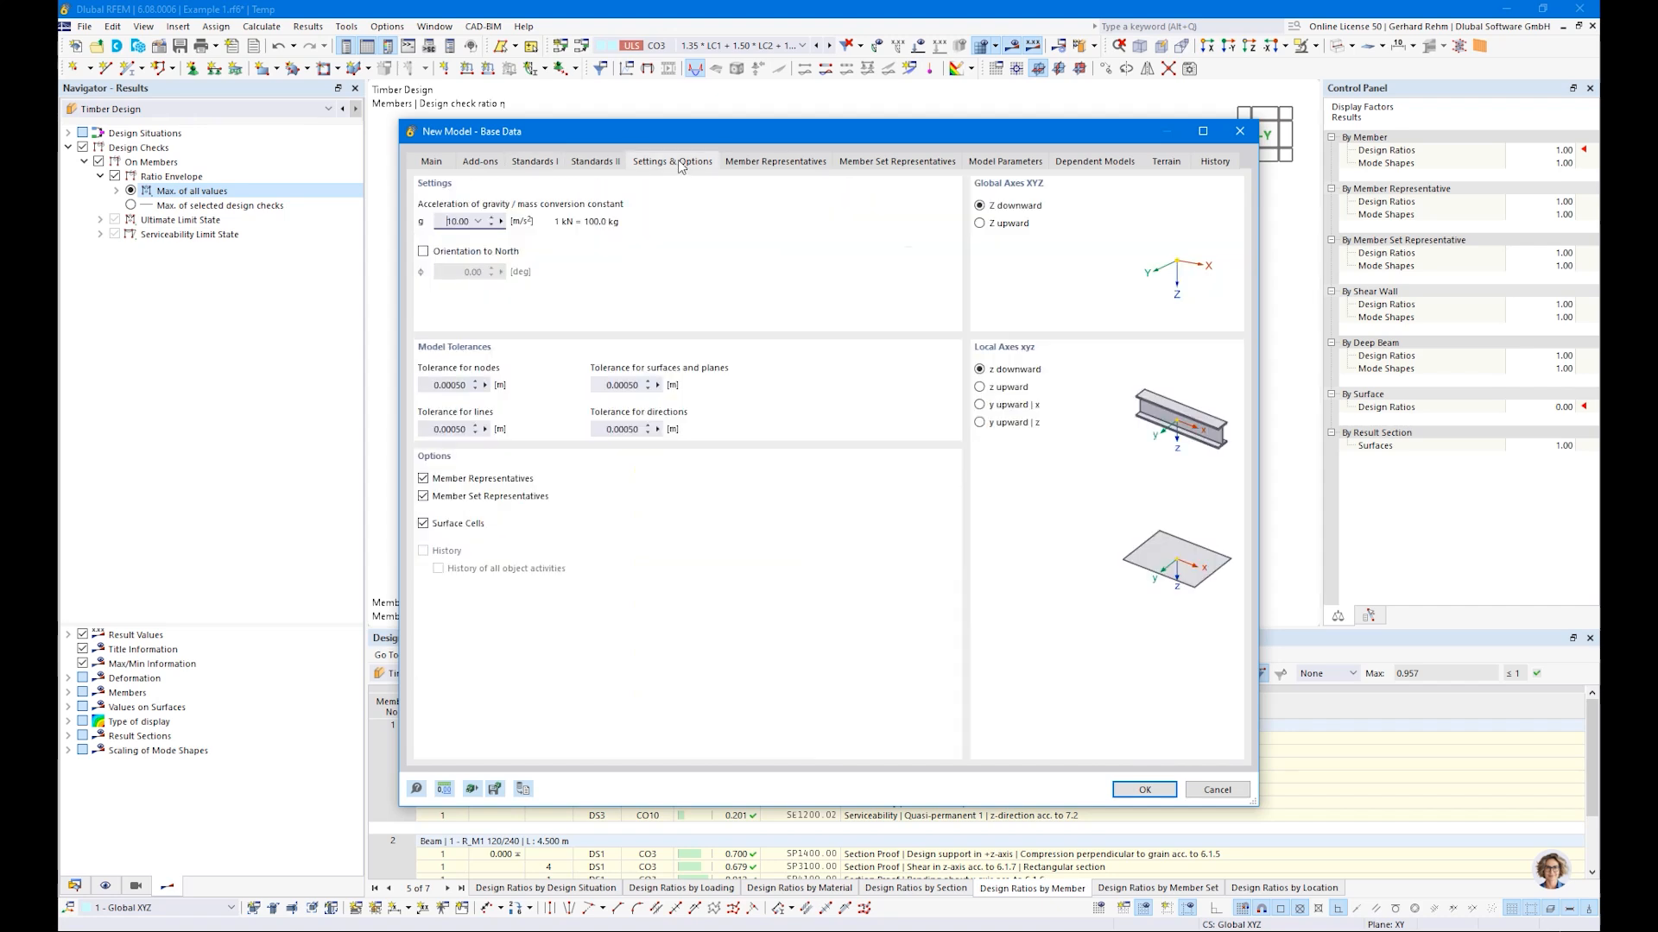
left_click(423, 496)
left_click(1119, 795)
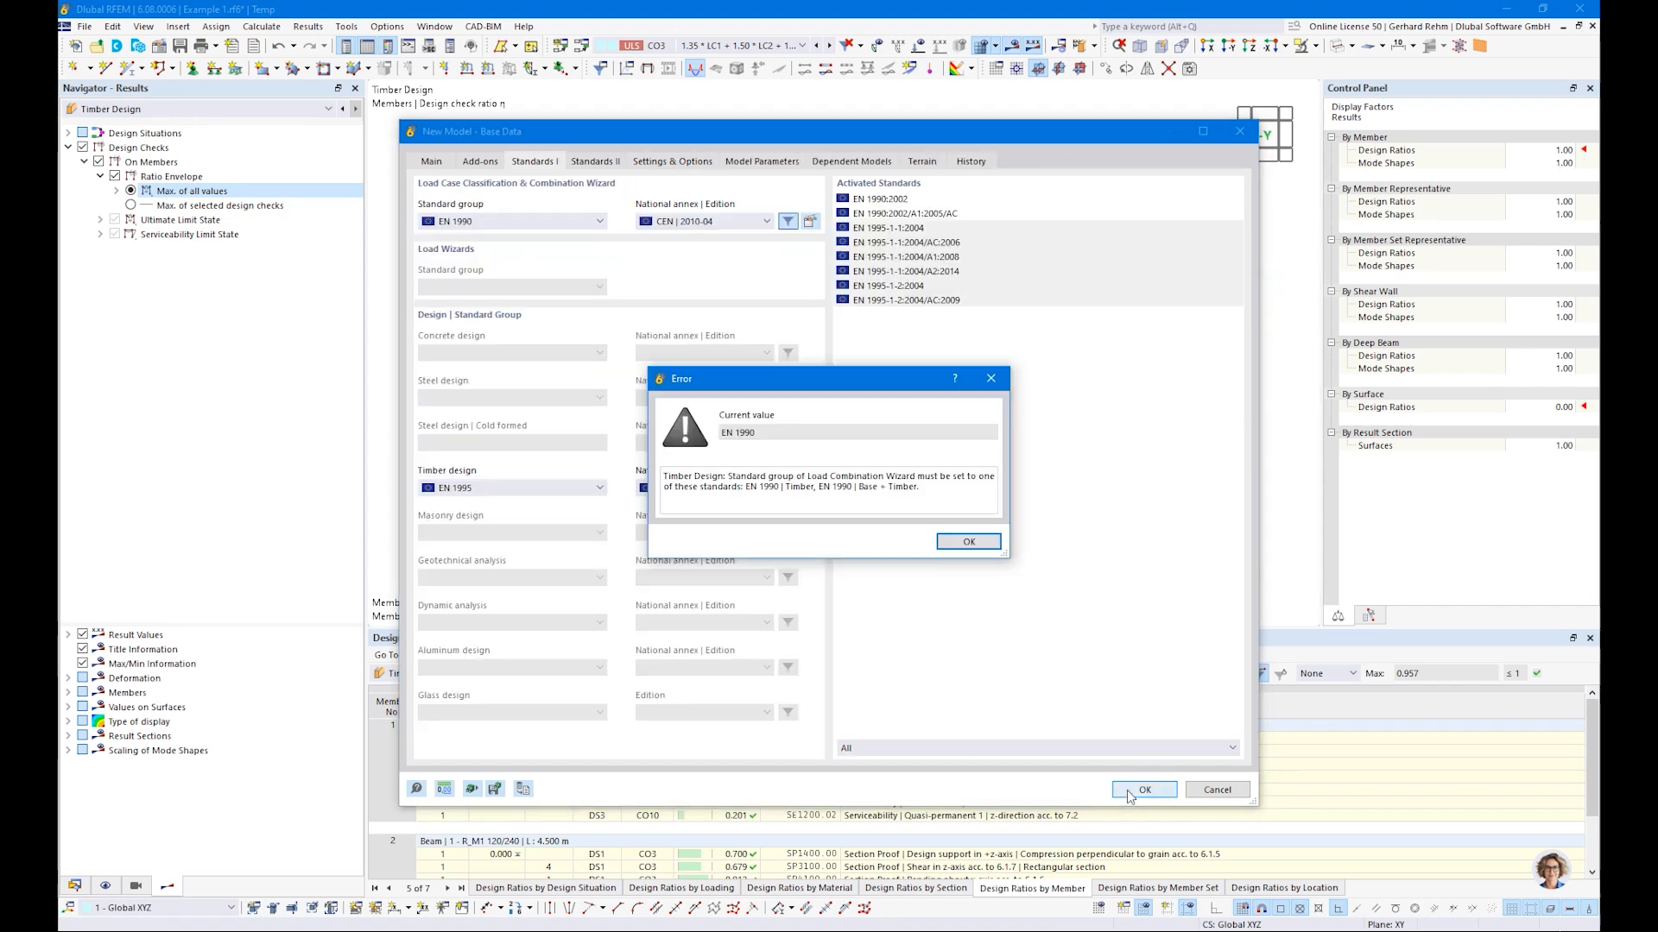
Set the combination wizard's standard group to EN 1990 | Timber and create the Example 2 model
left_click(960, 542)
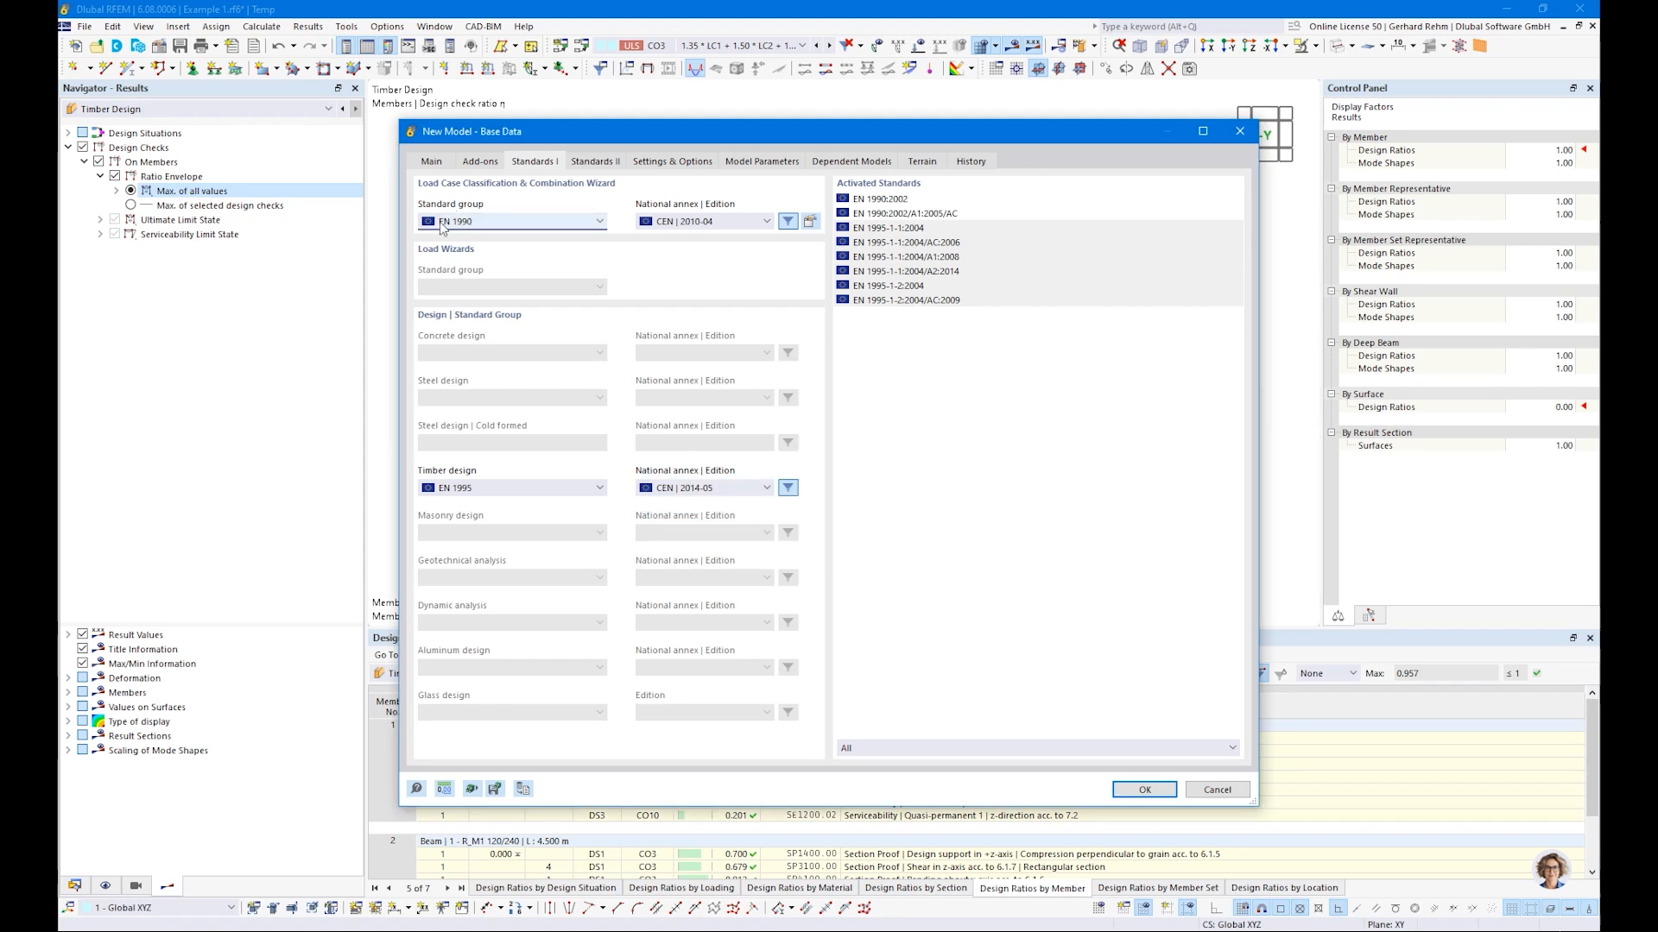
left_click(443, 225)
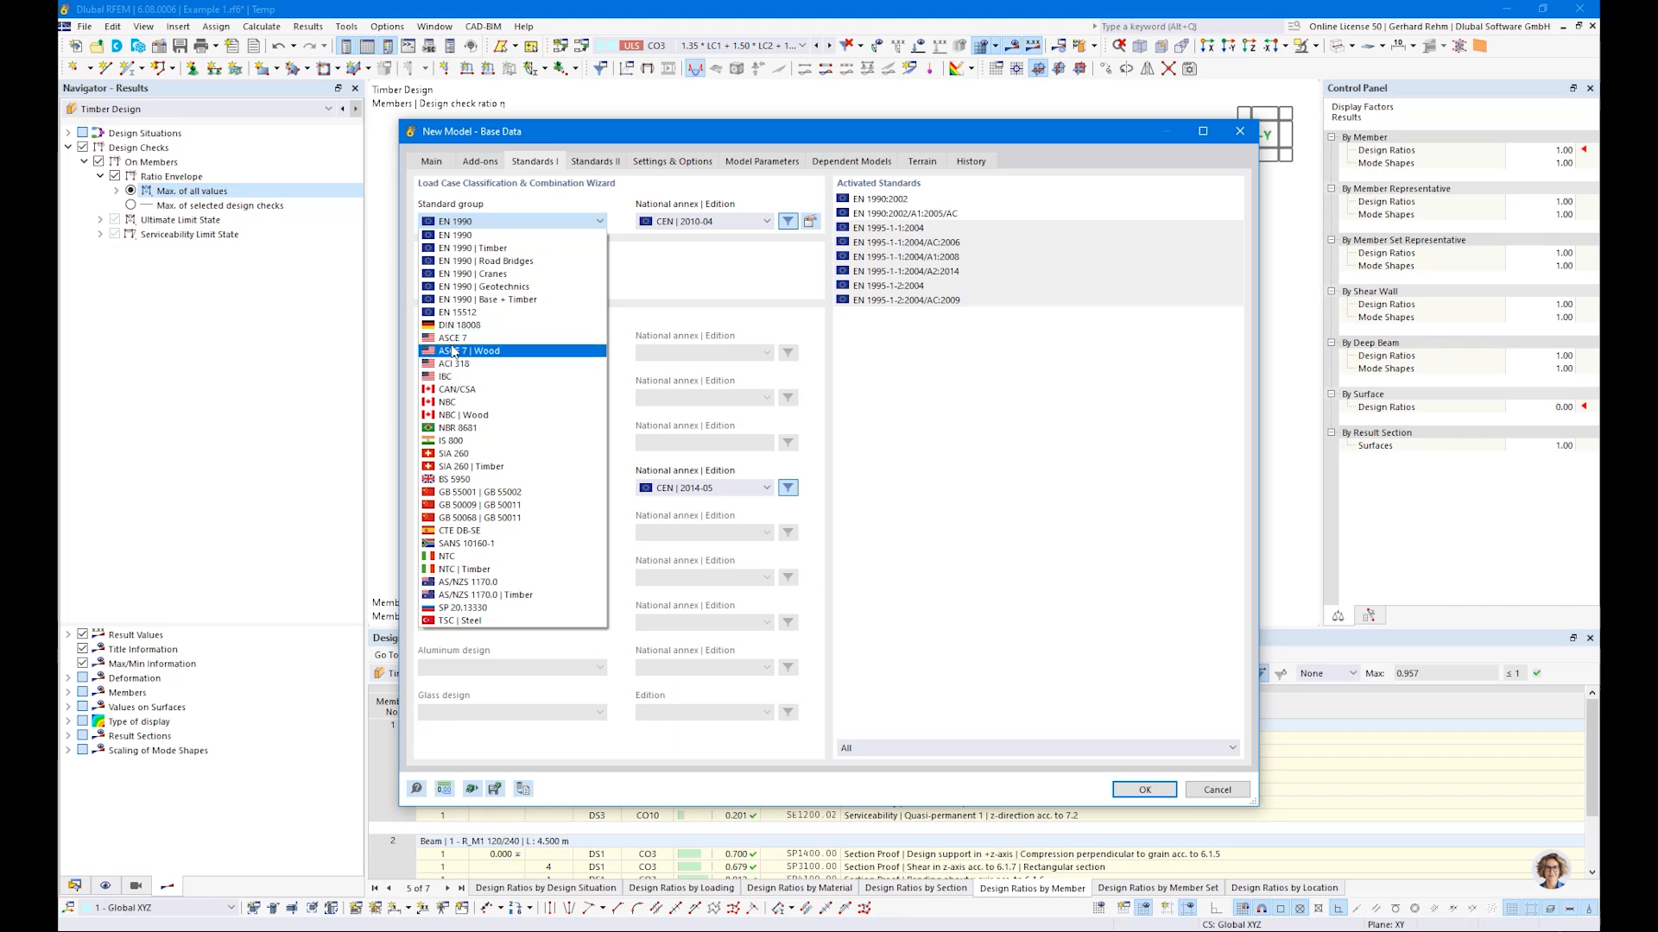
left_click(465, 250)
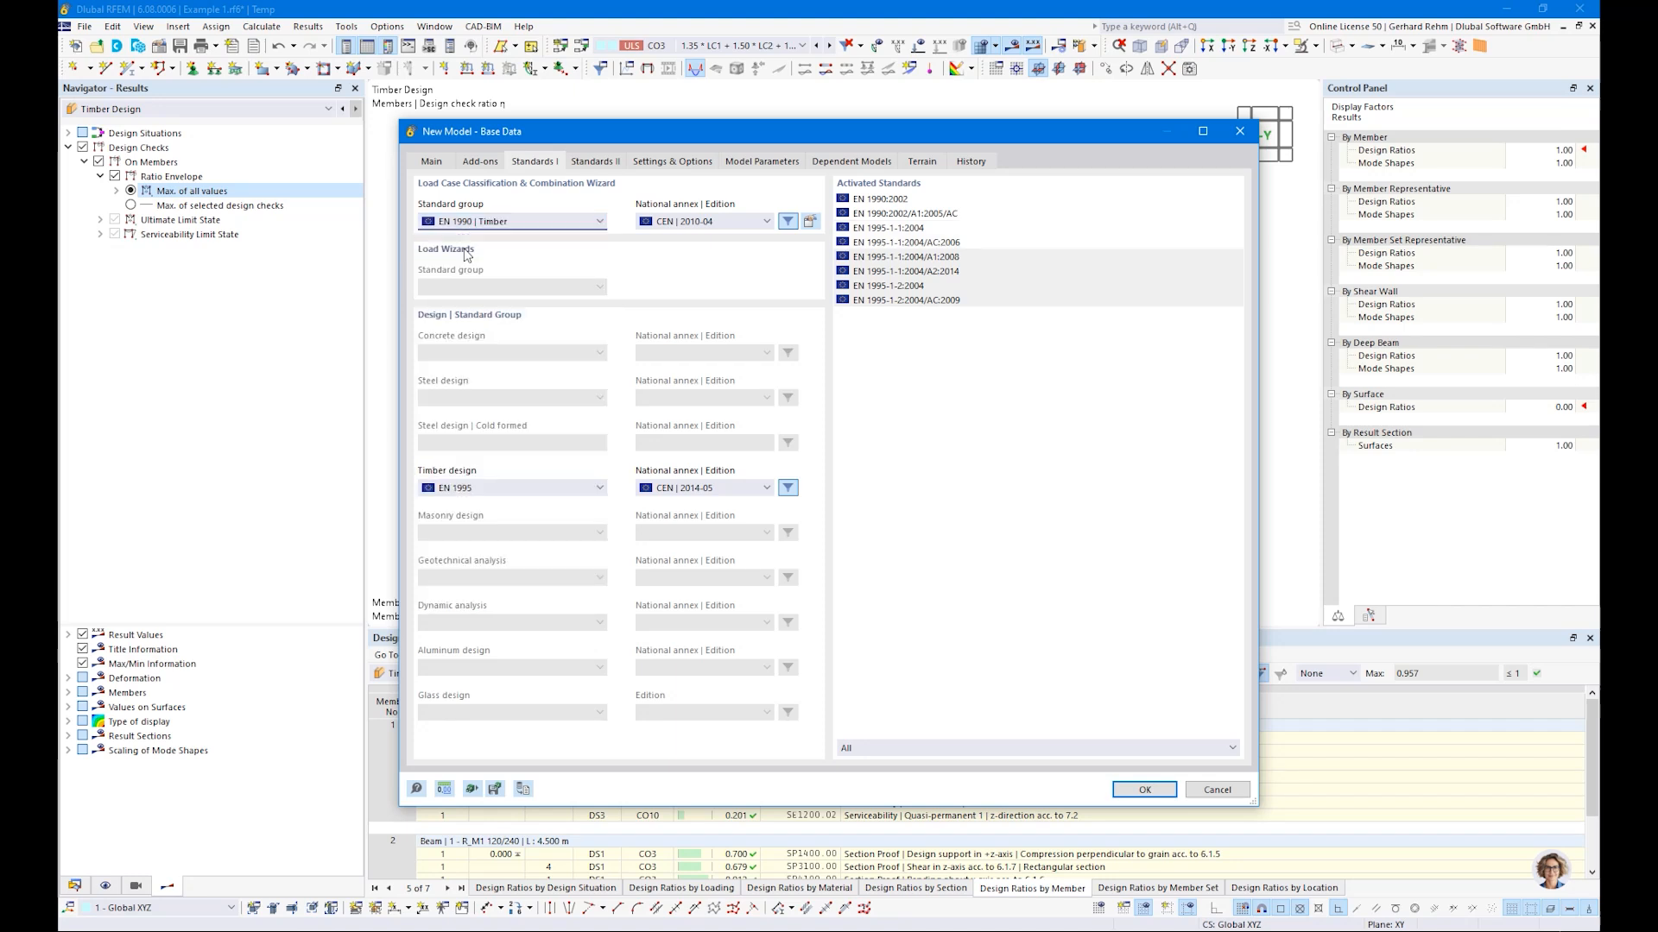
left_click(1144, 791)
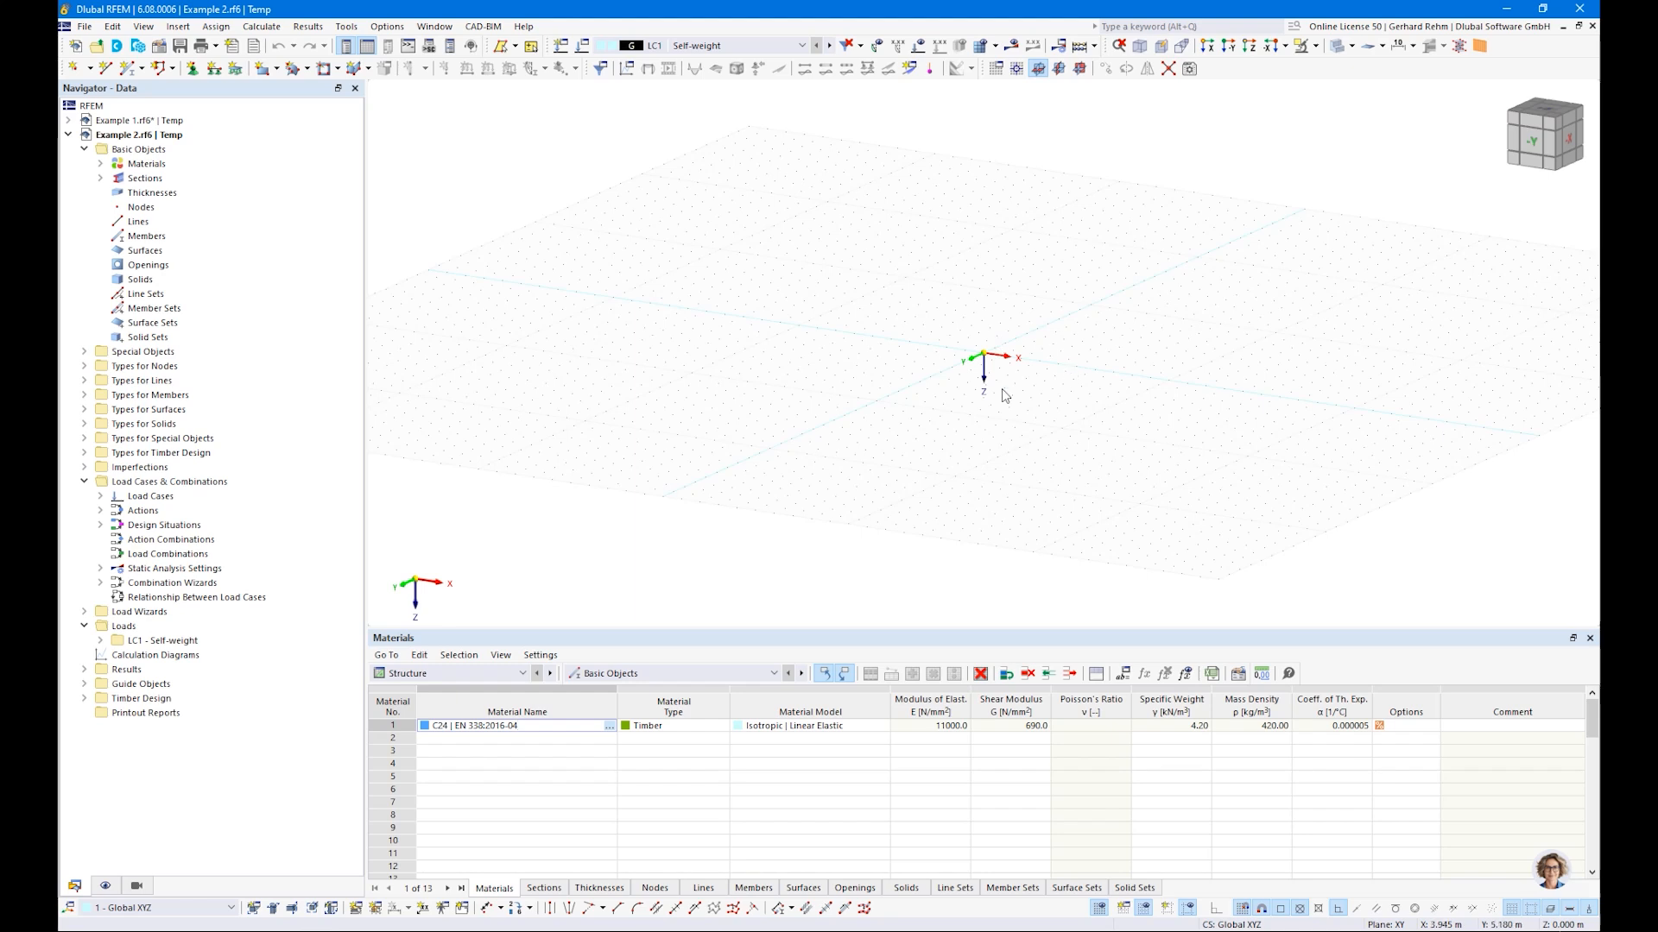
Model a vertical column in the XZ plane from the origin as two stacked 4 m members with section R_M1 120/240, C24
middle_click_drag(1012, 373, 929, 447)
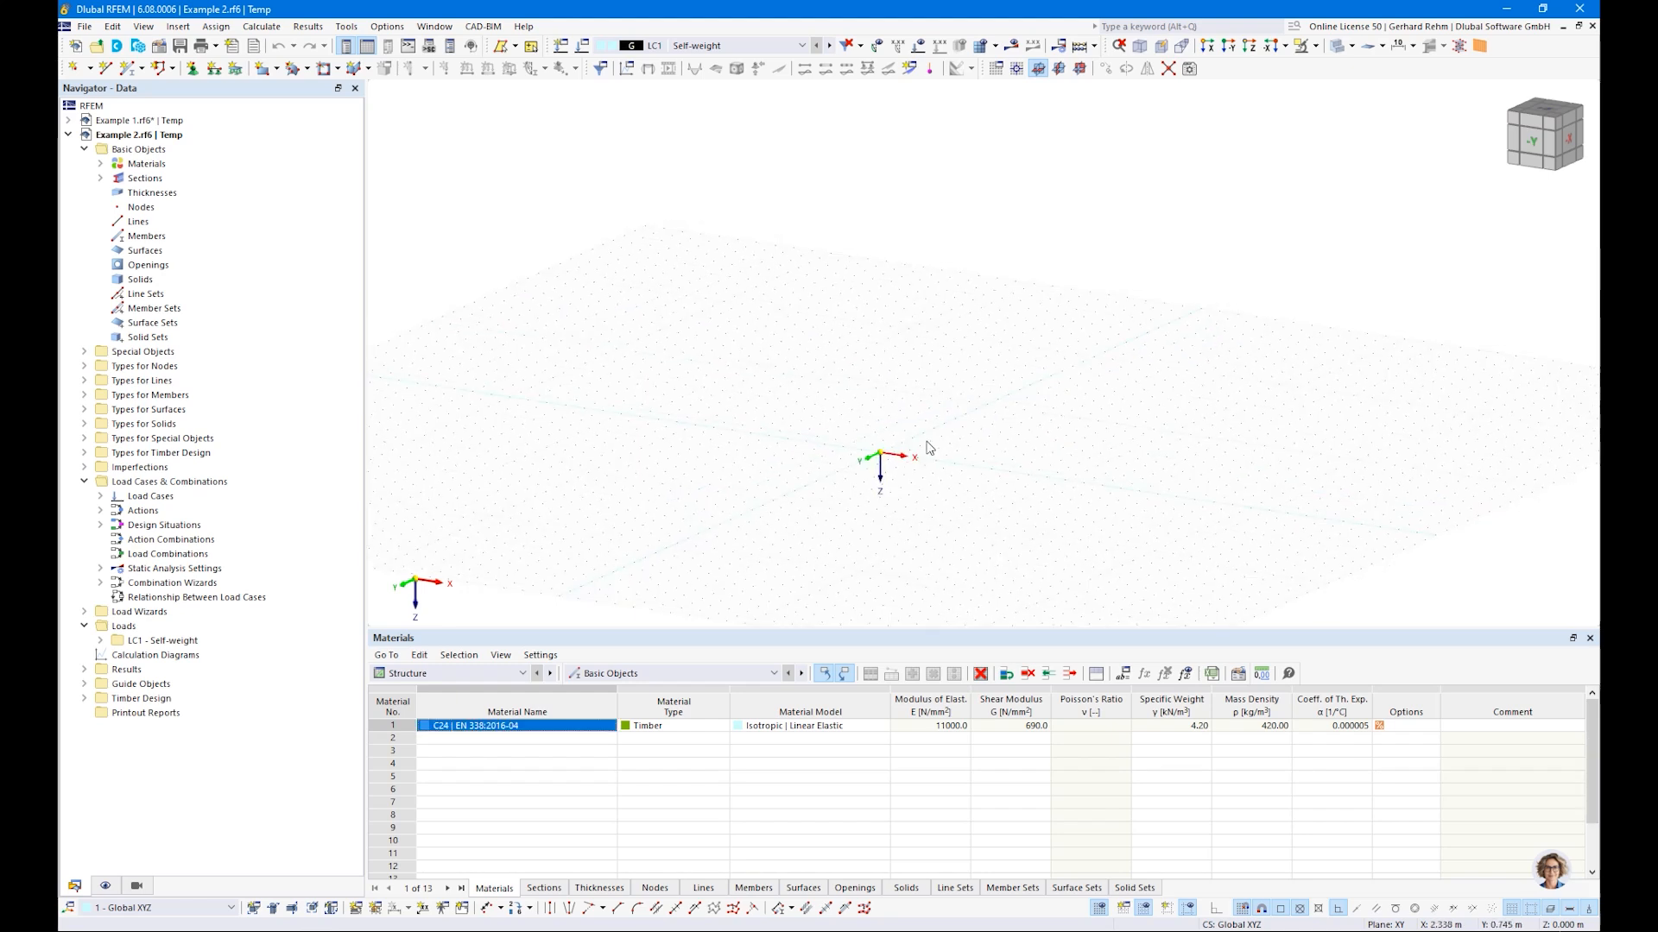
left_click(1080, 70)
scroll(919, 390, "up", 2)
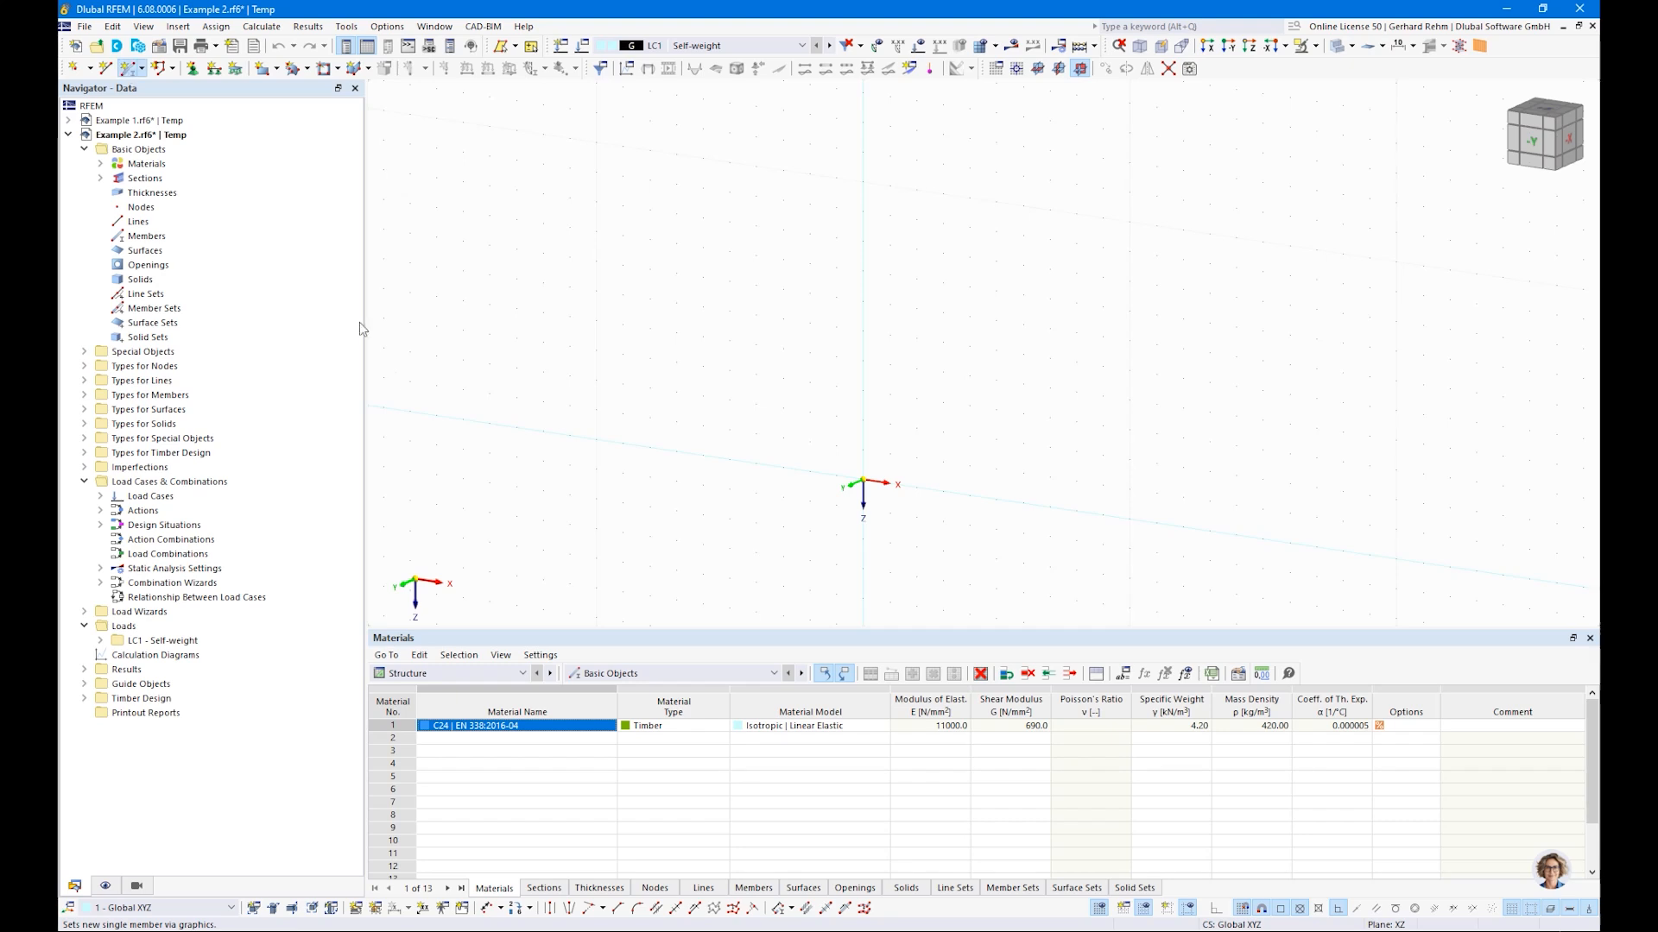
left_click(428, 212)
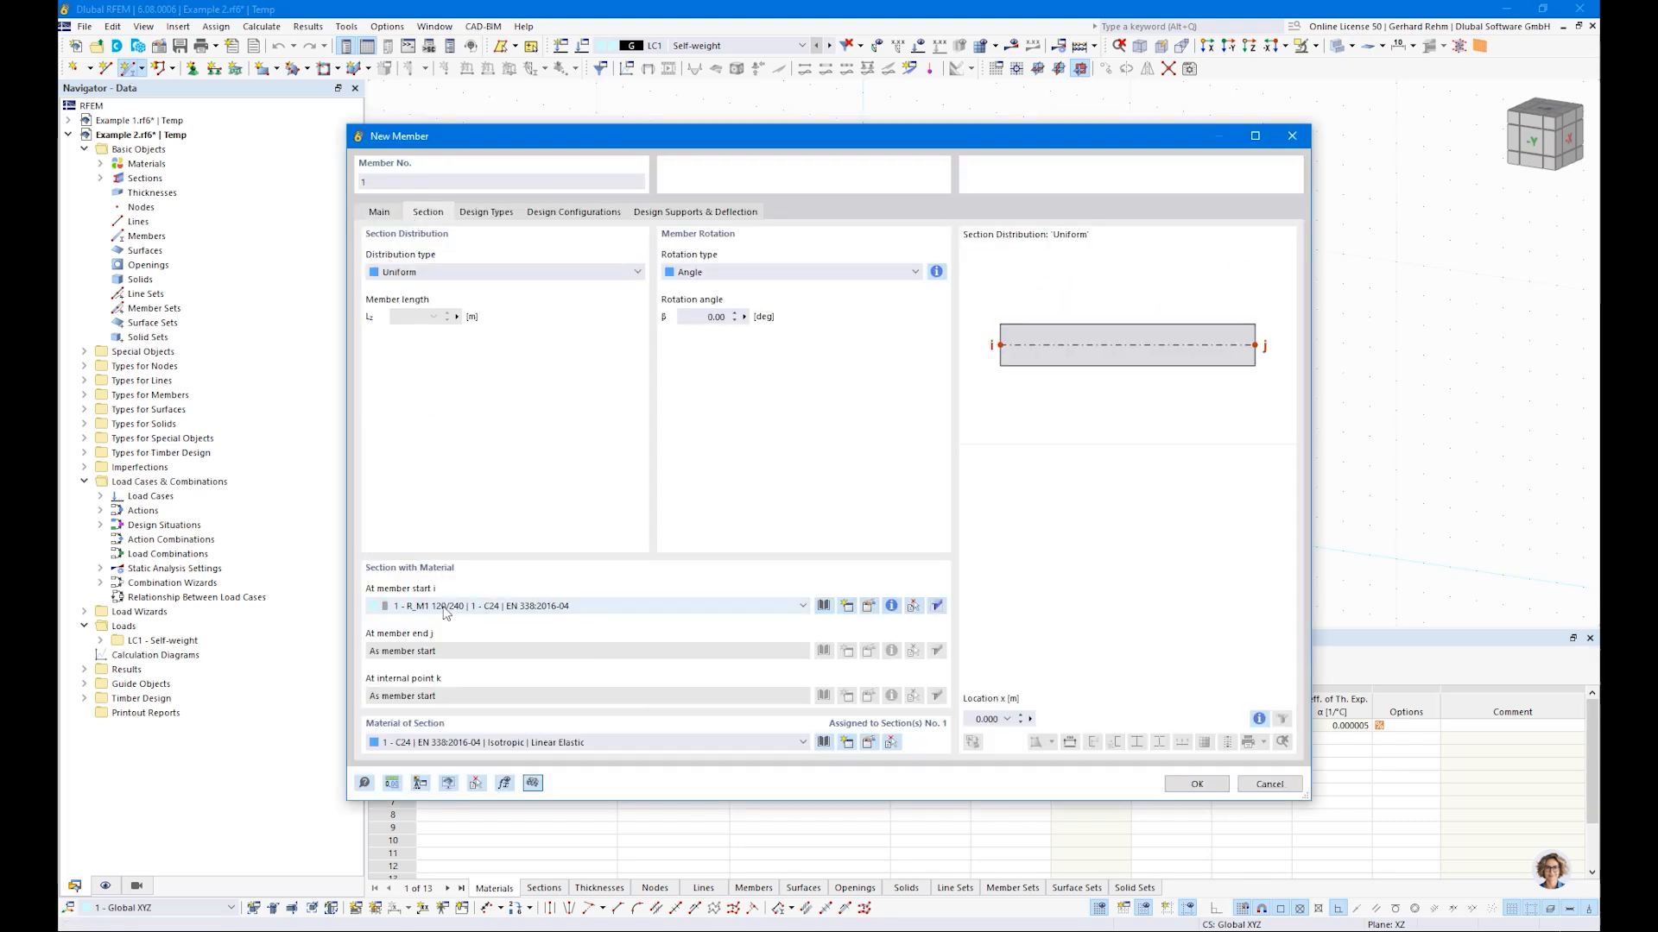
left_click(1197, 784)
left_click(862, 480)
key("Return")
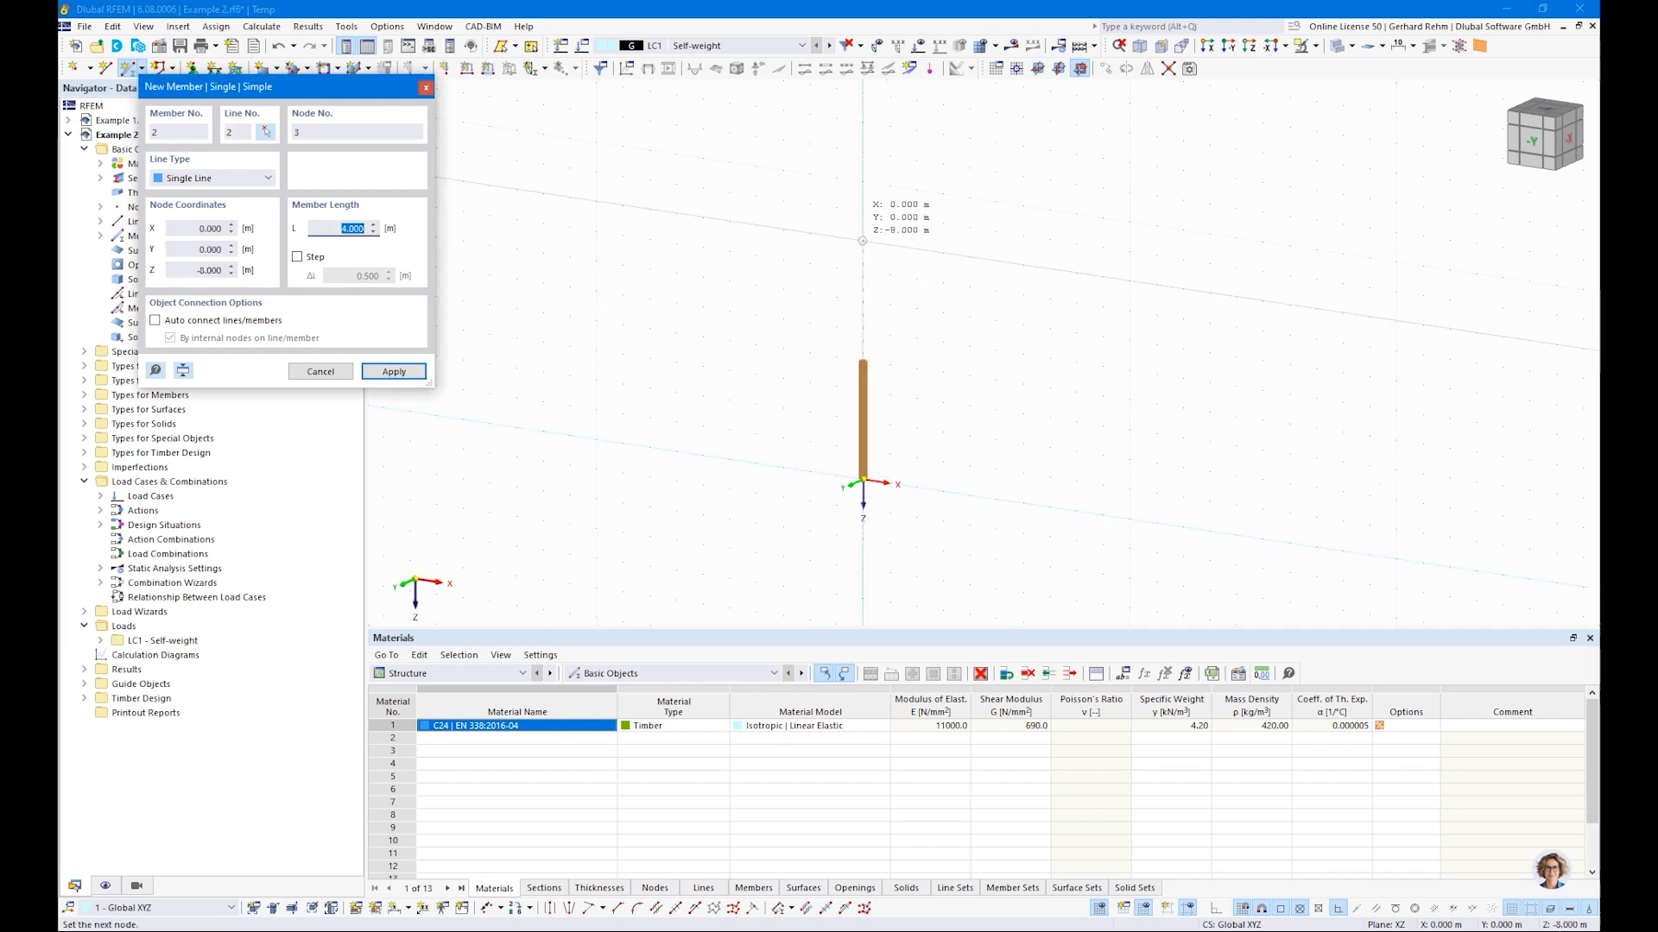
key("Return")
key("Escape")
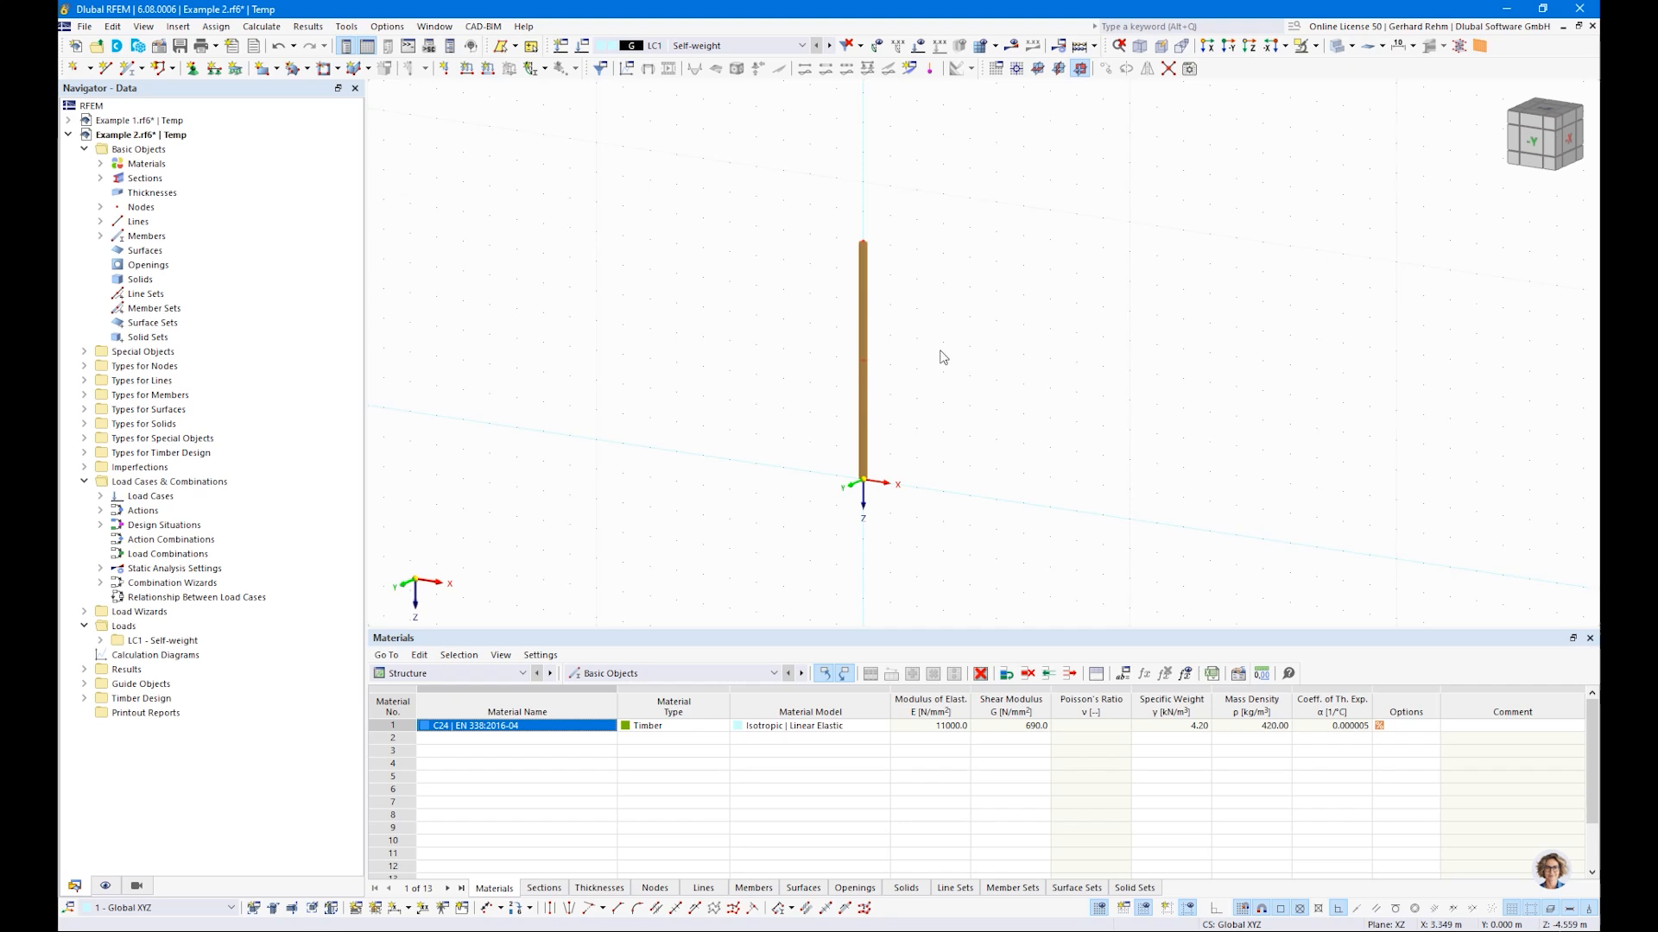
Display the local axis systems of the members and inspect the orientation of the two column members
scroll(859, 259, "up", 3)
right_click(891, 213)
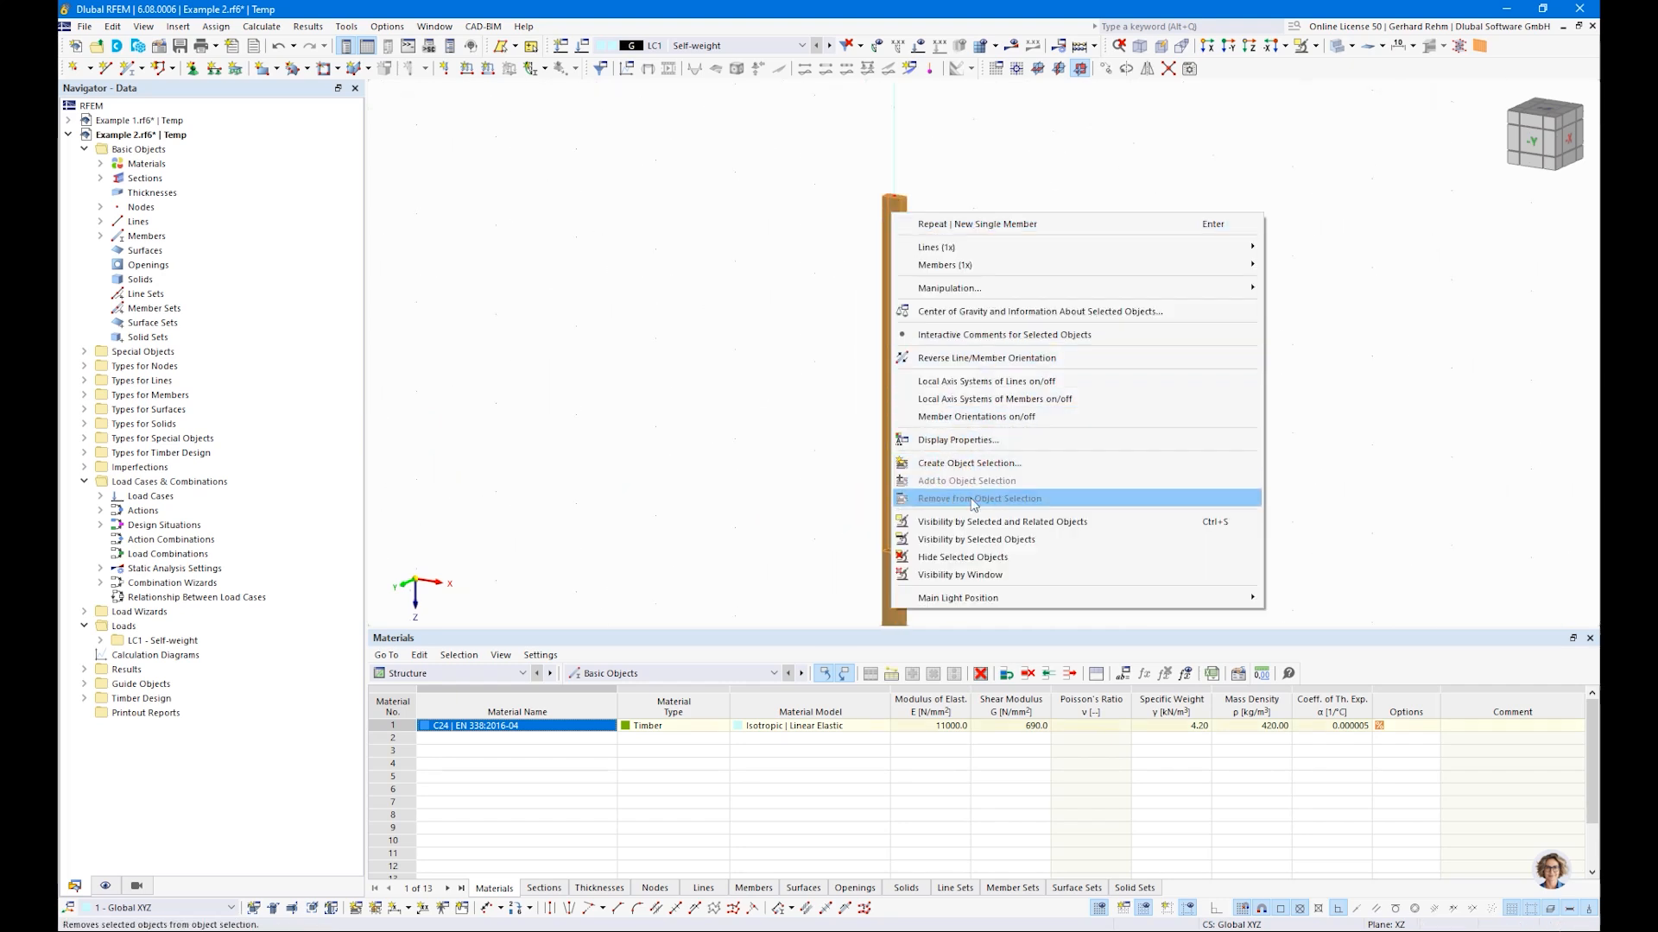
left_click(966, 402)
middle_click_drag(1021, 270, 966, 319, "ctrl")
scroll(963, 315, "up", 1)
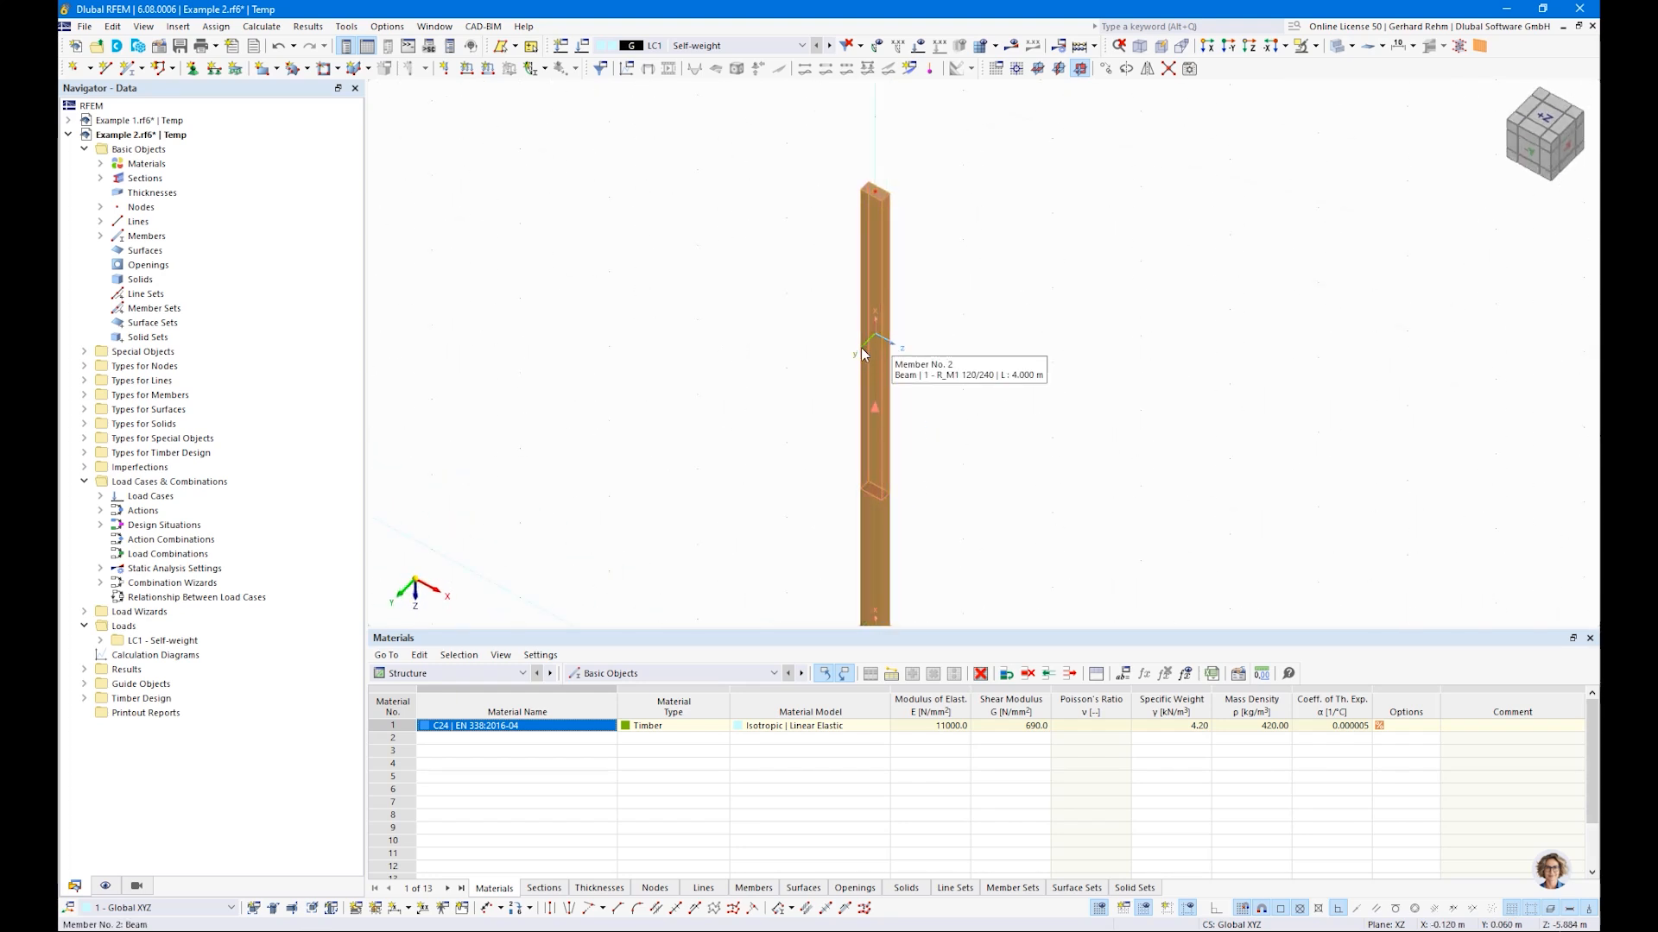
scroll(825, 352, "down", 2)
middle_click_drag(733, 415, 736, 274)
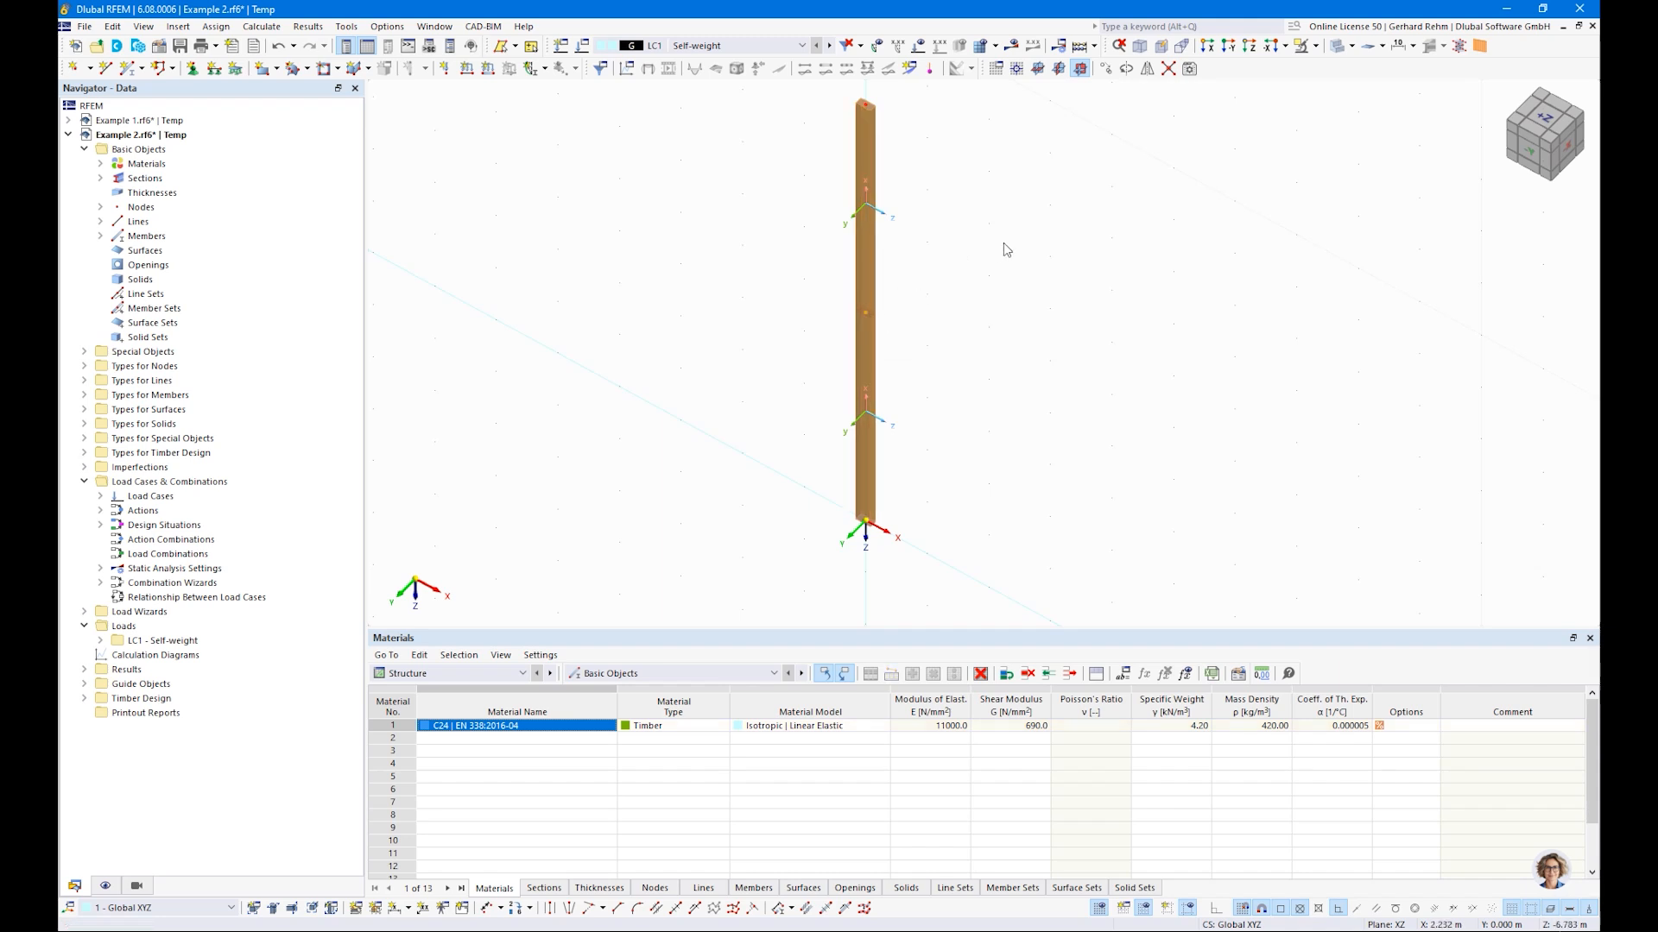
Assign a hinged nodal support to the column's base node at the origin
scroll(993, 276, "down", 3)
left_click(192, 68)
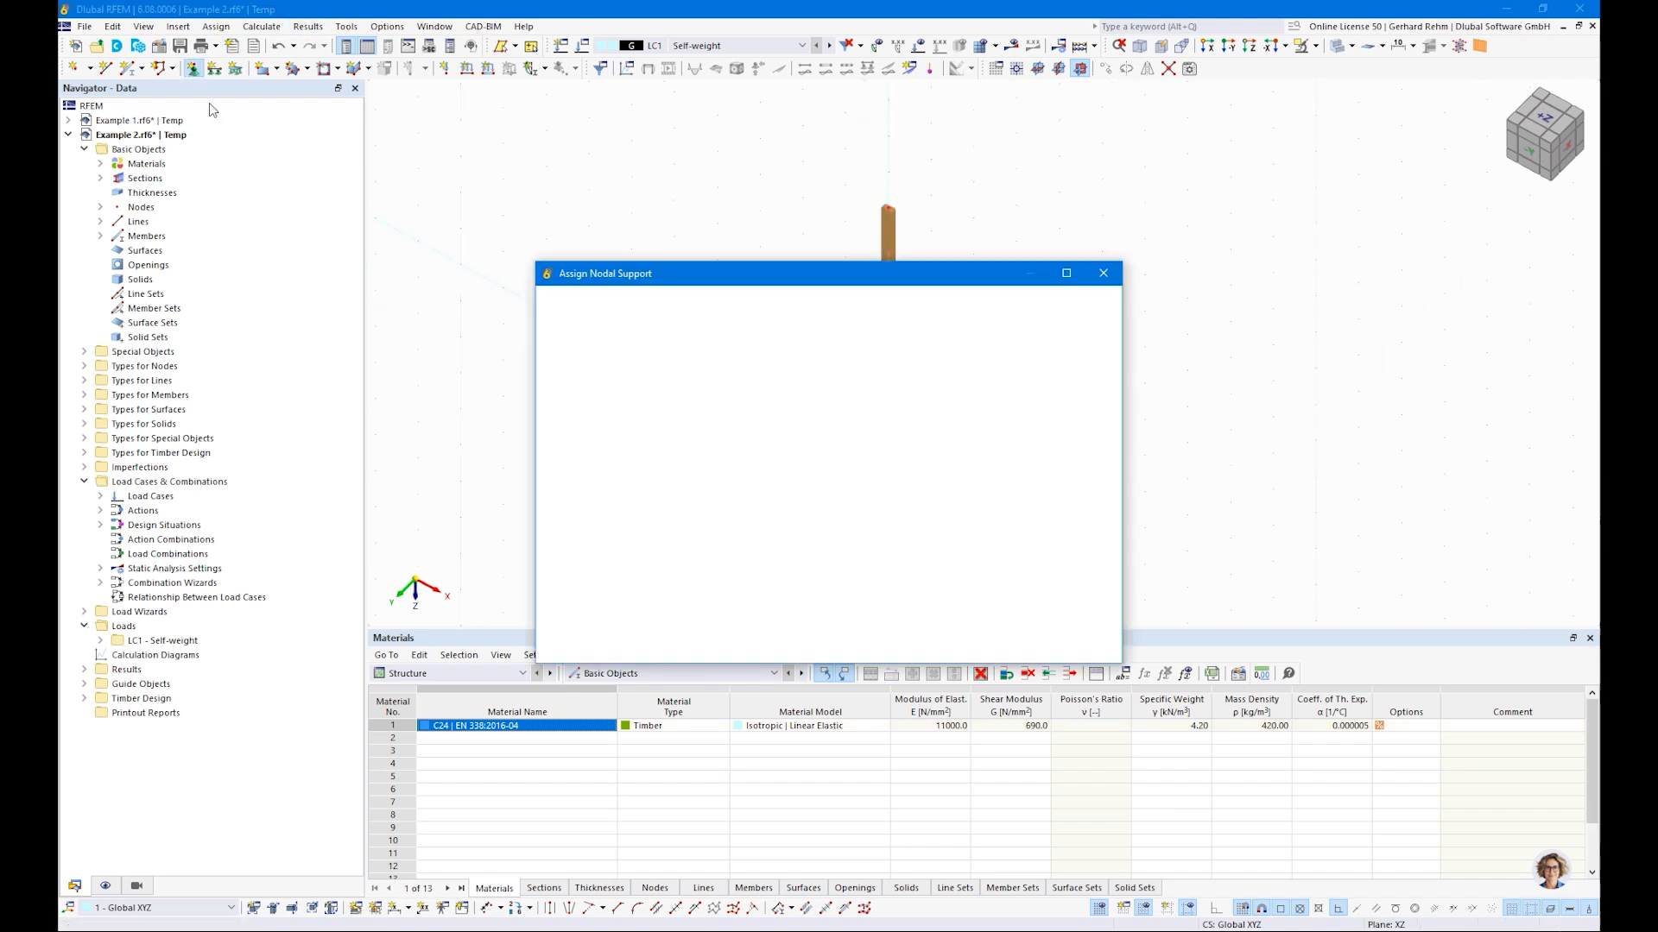
key("Return")
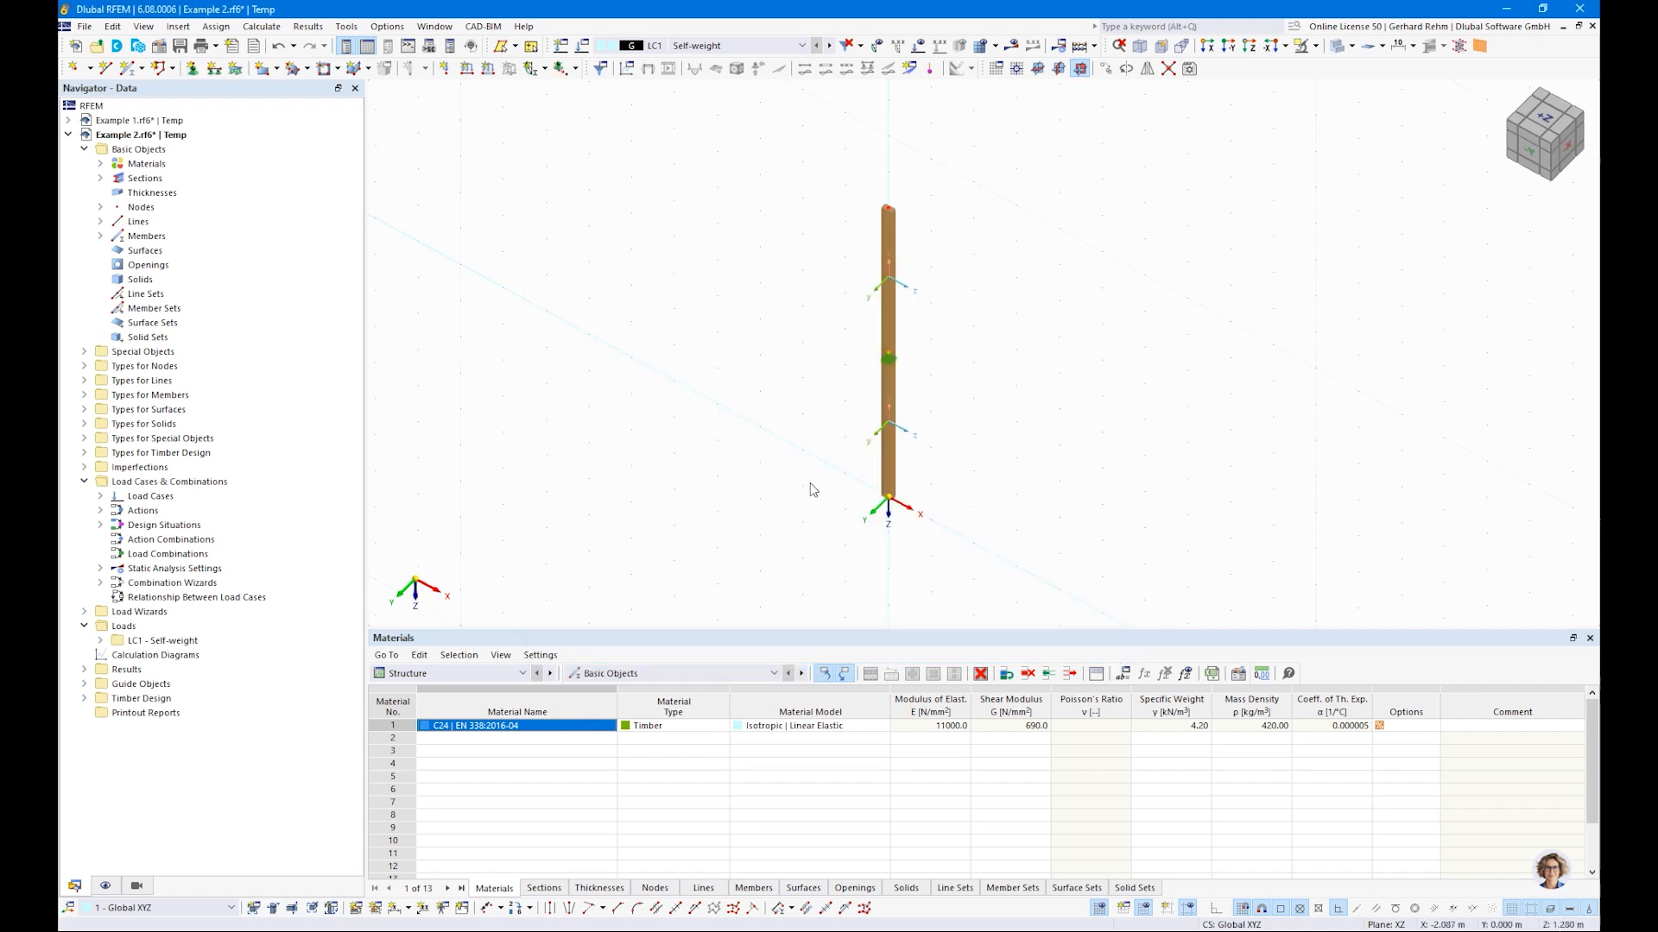
right_click(806, 420)
key("Escape")
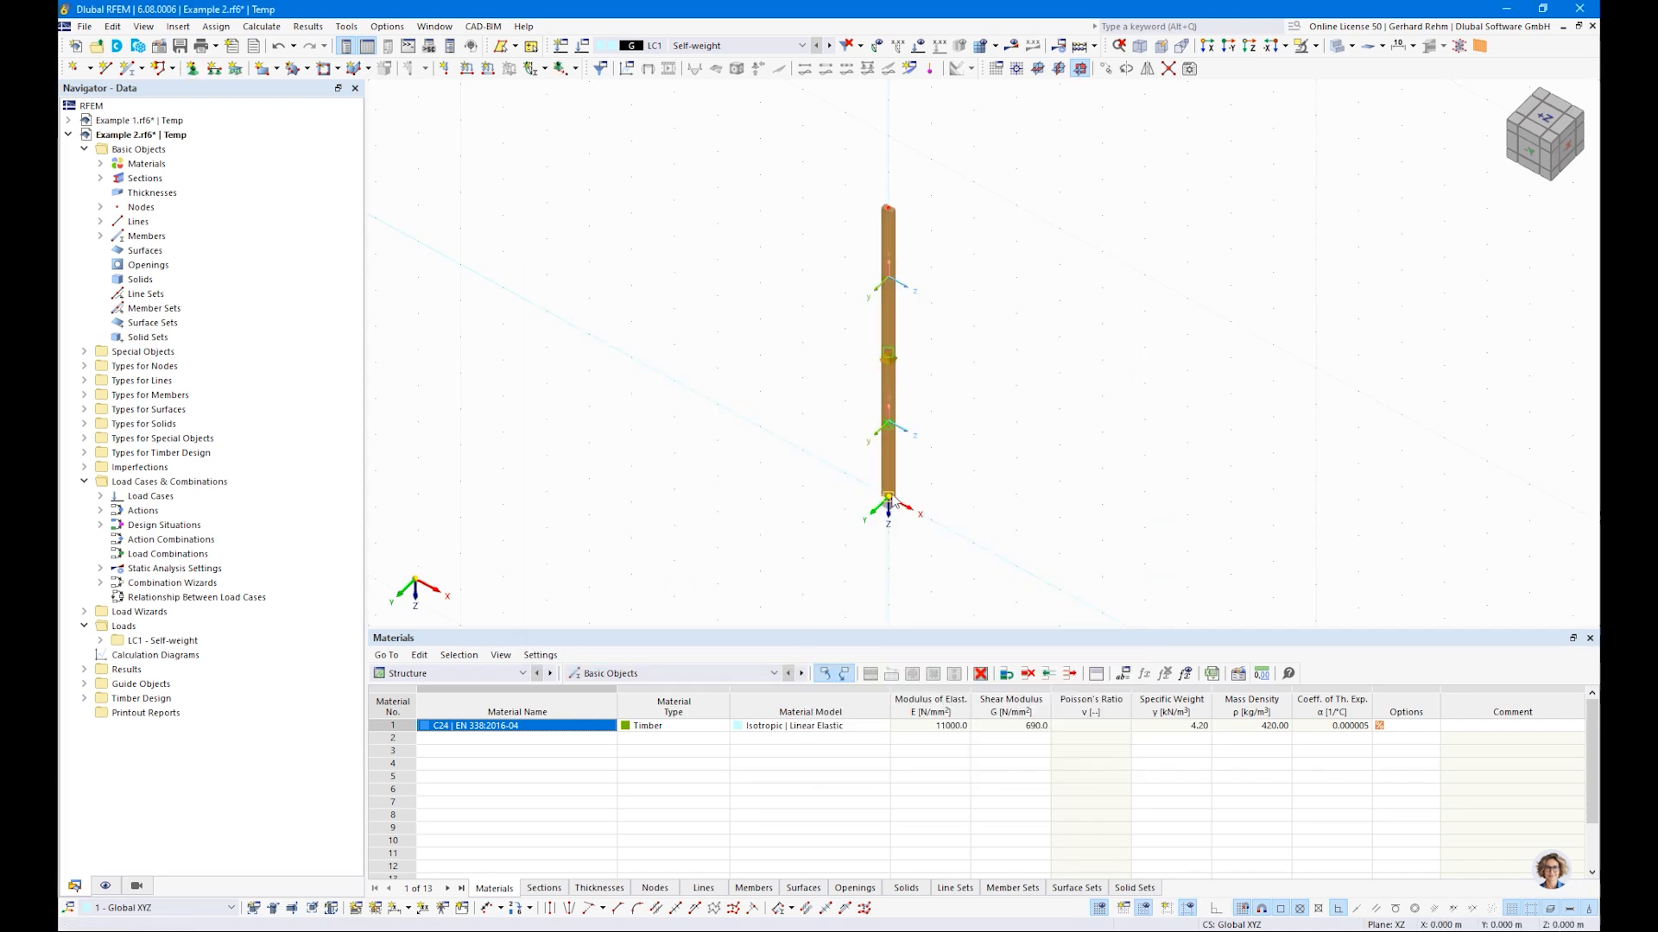
Define a new nodal support fixed only in X and Y translation, with all rotations free, and assign it to the column's top node
left_click(191, 68)
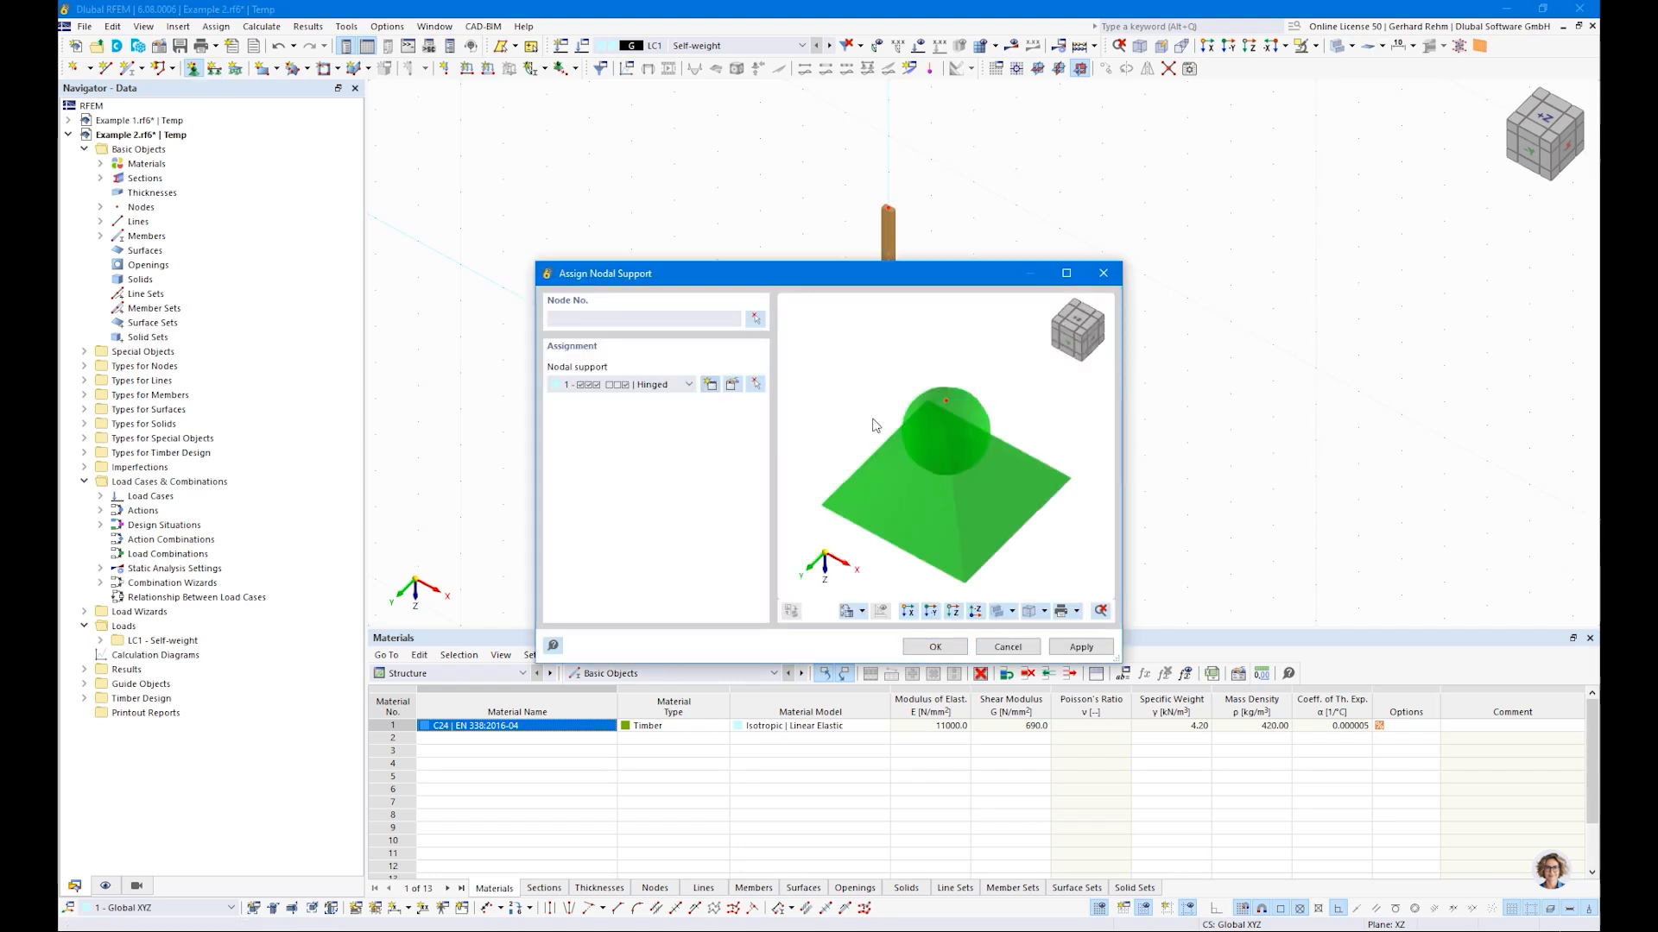
left_click(709, 384)
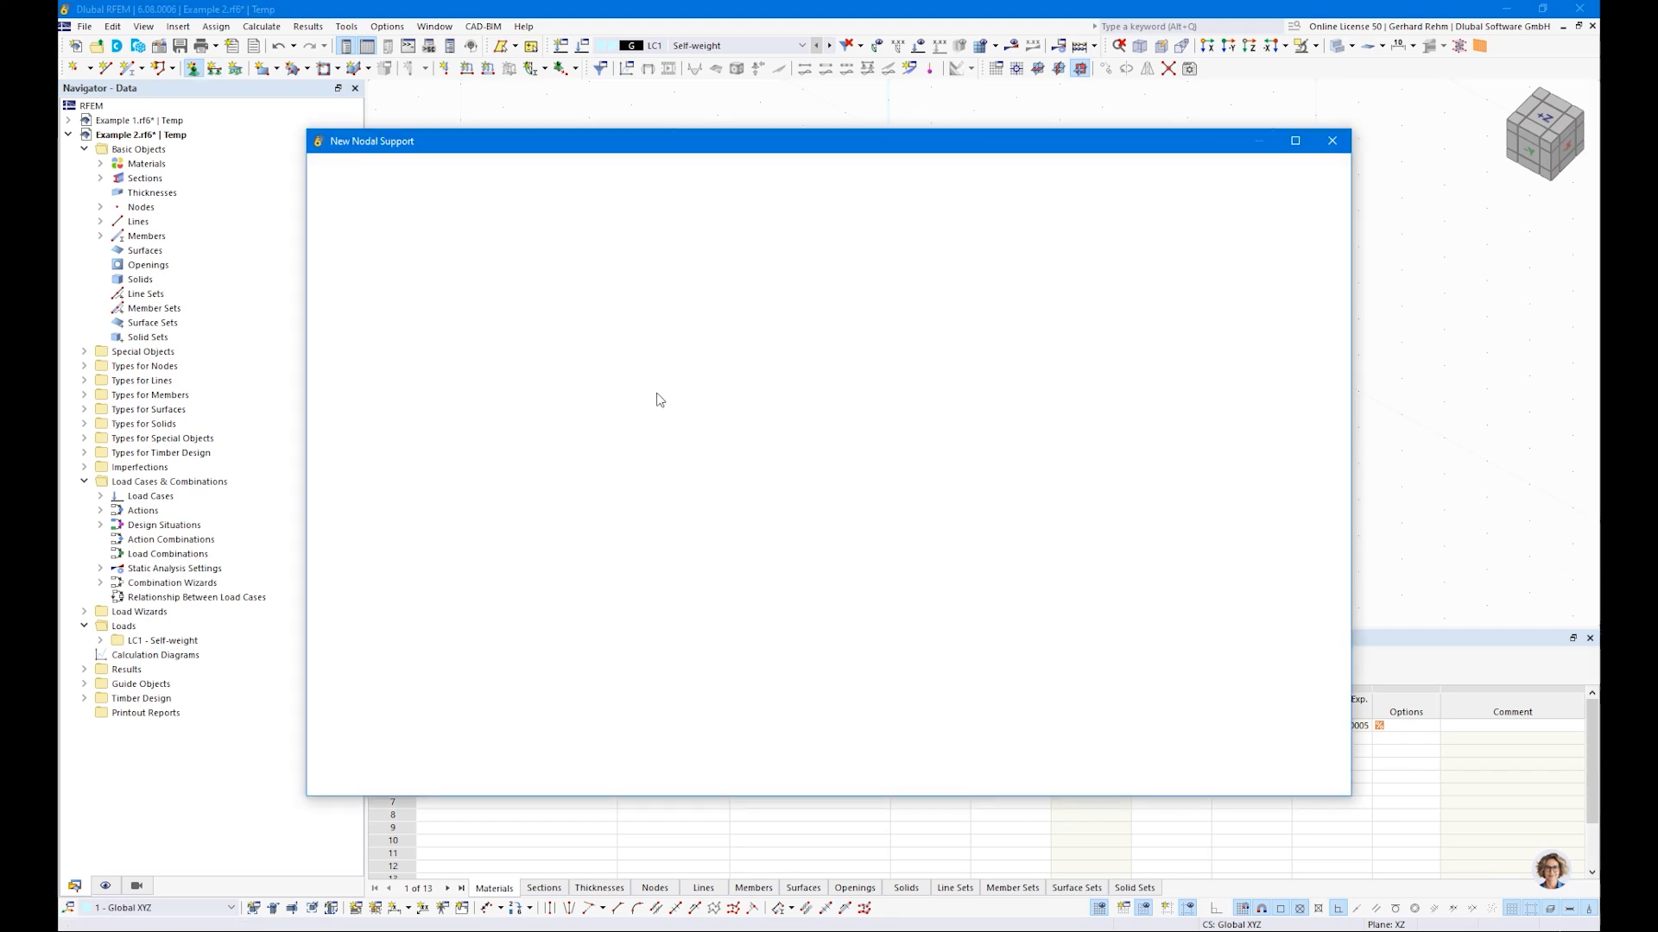
left_click(508, 363)
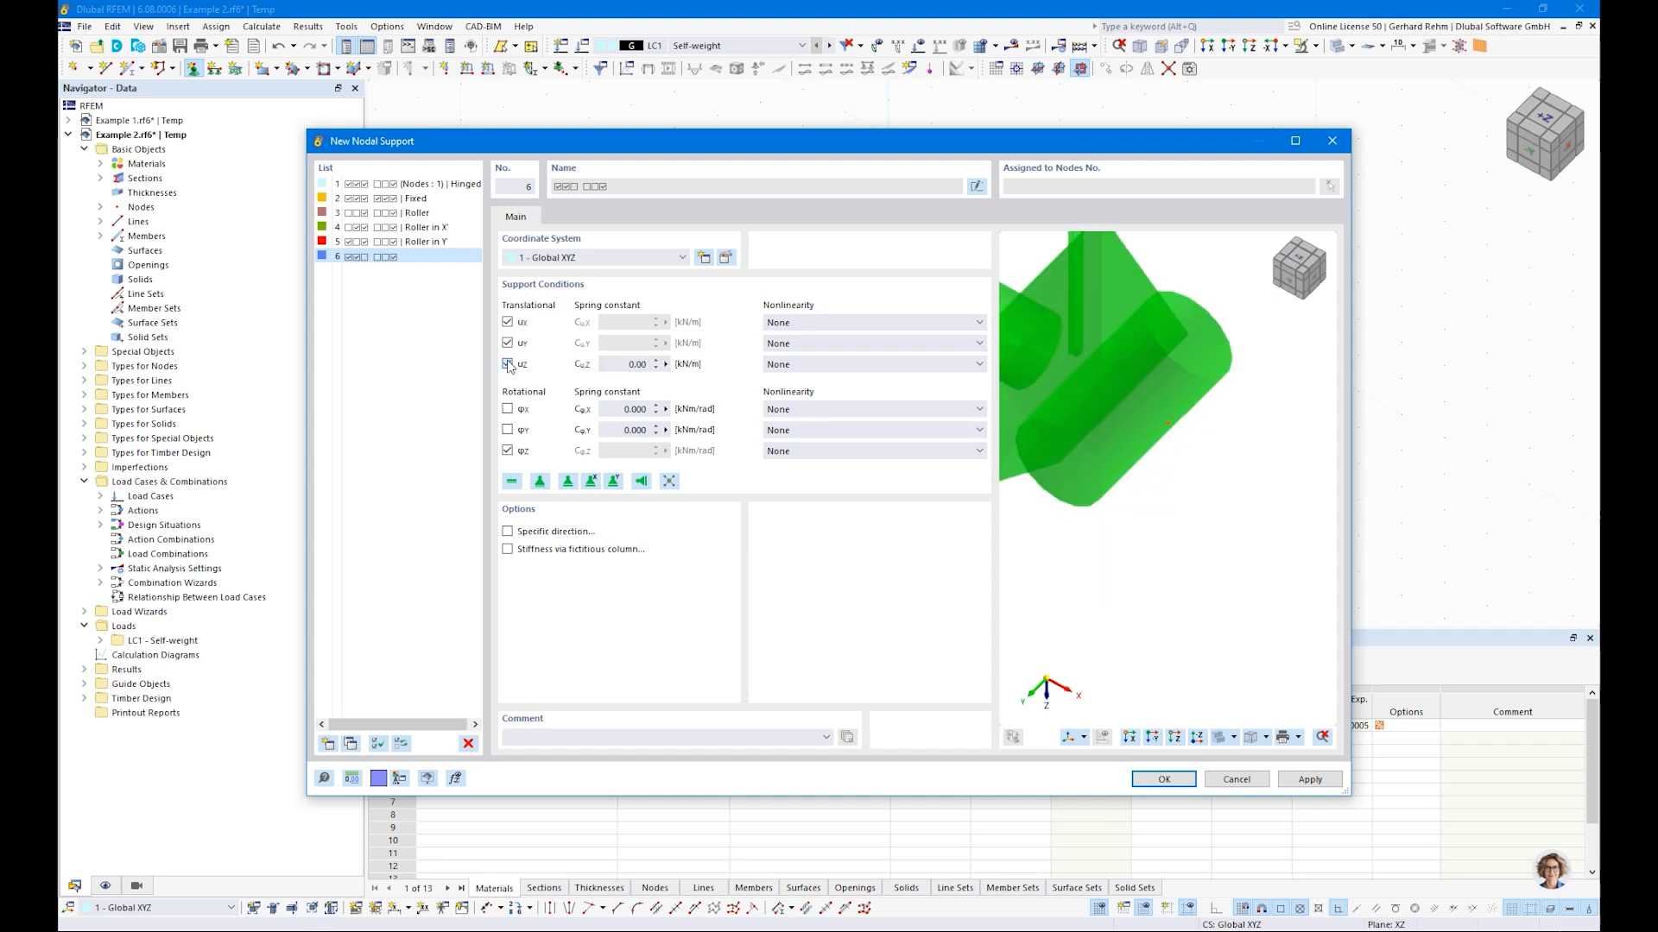
left_click(508, 451)
scroll(1195, 471, "down", 3)
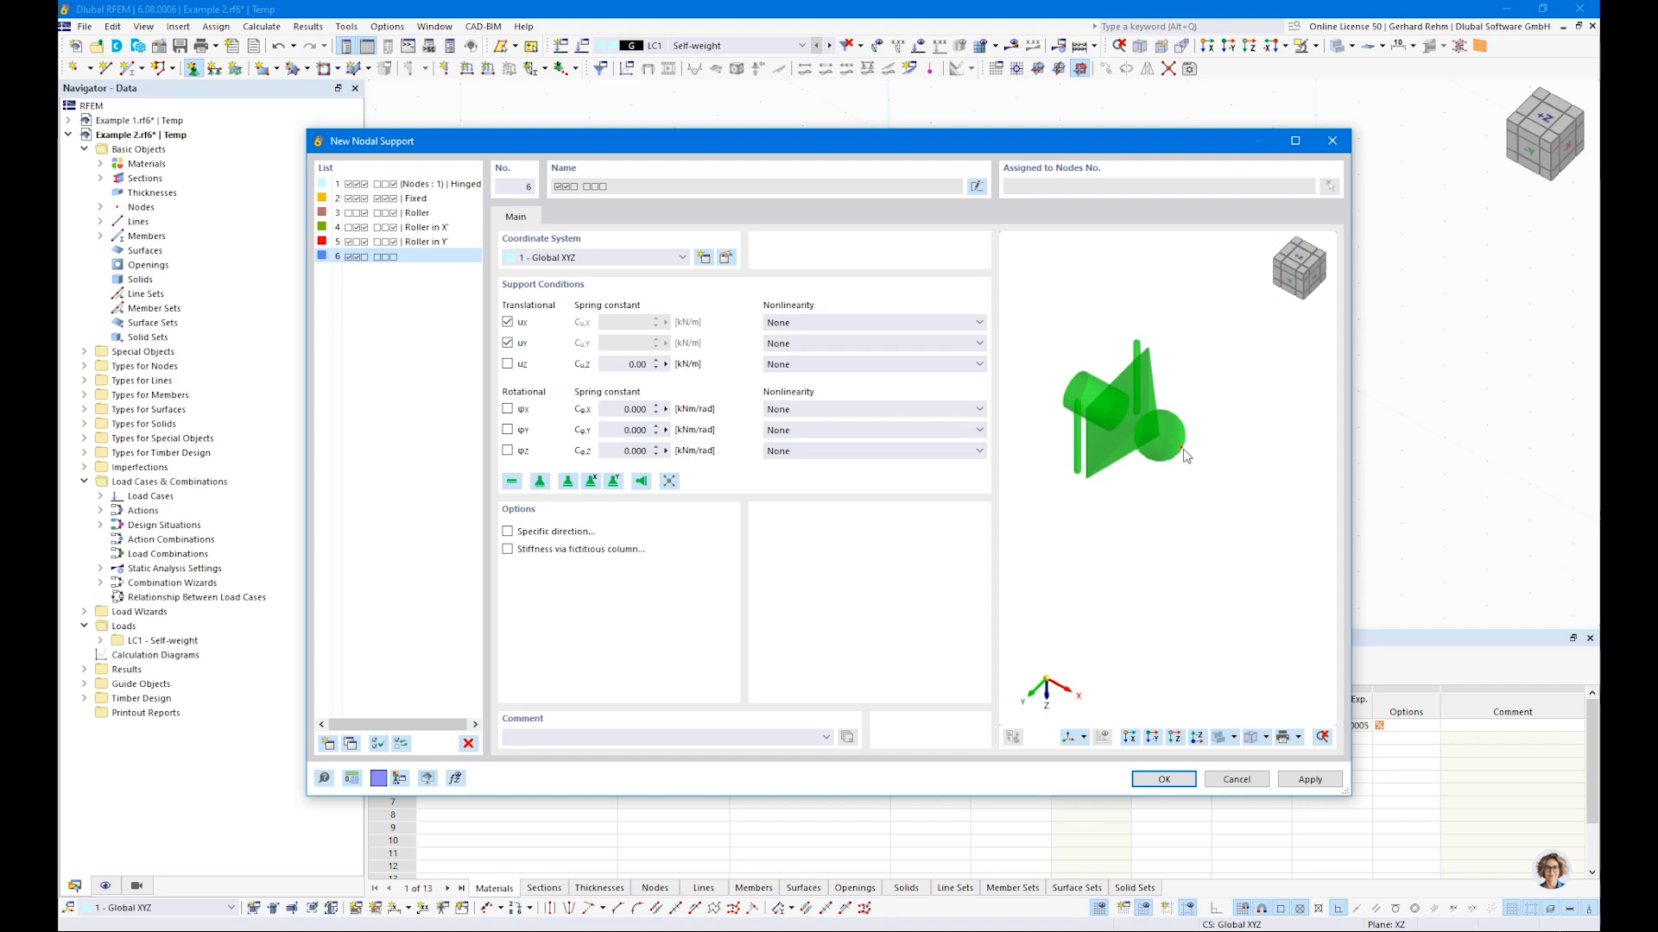
left_click(1162, 779)
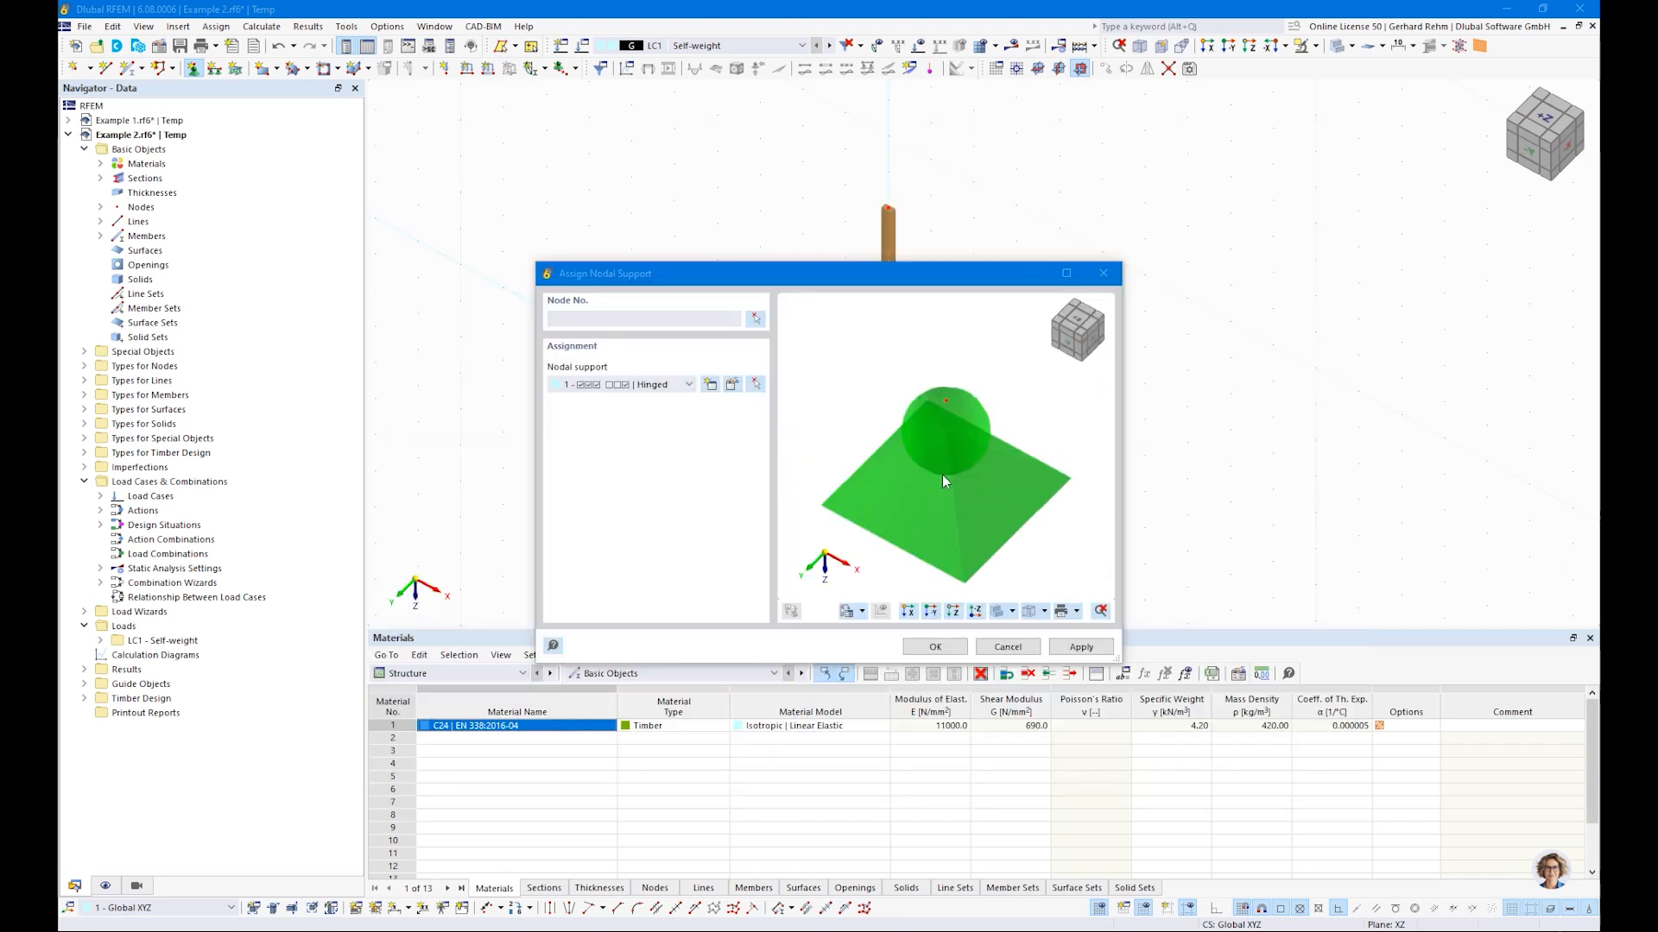
left_click(932, 647)
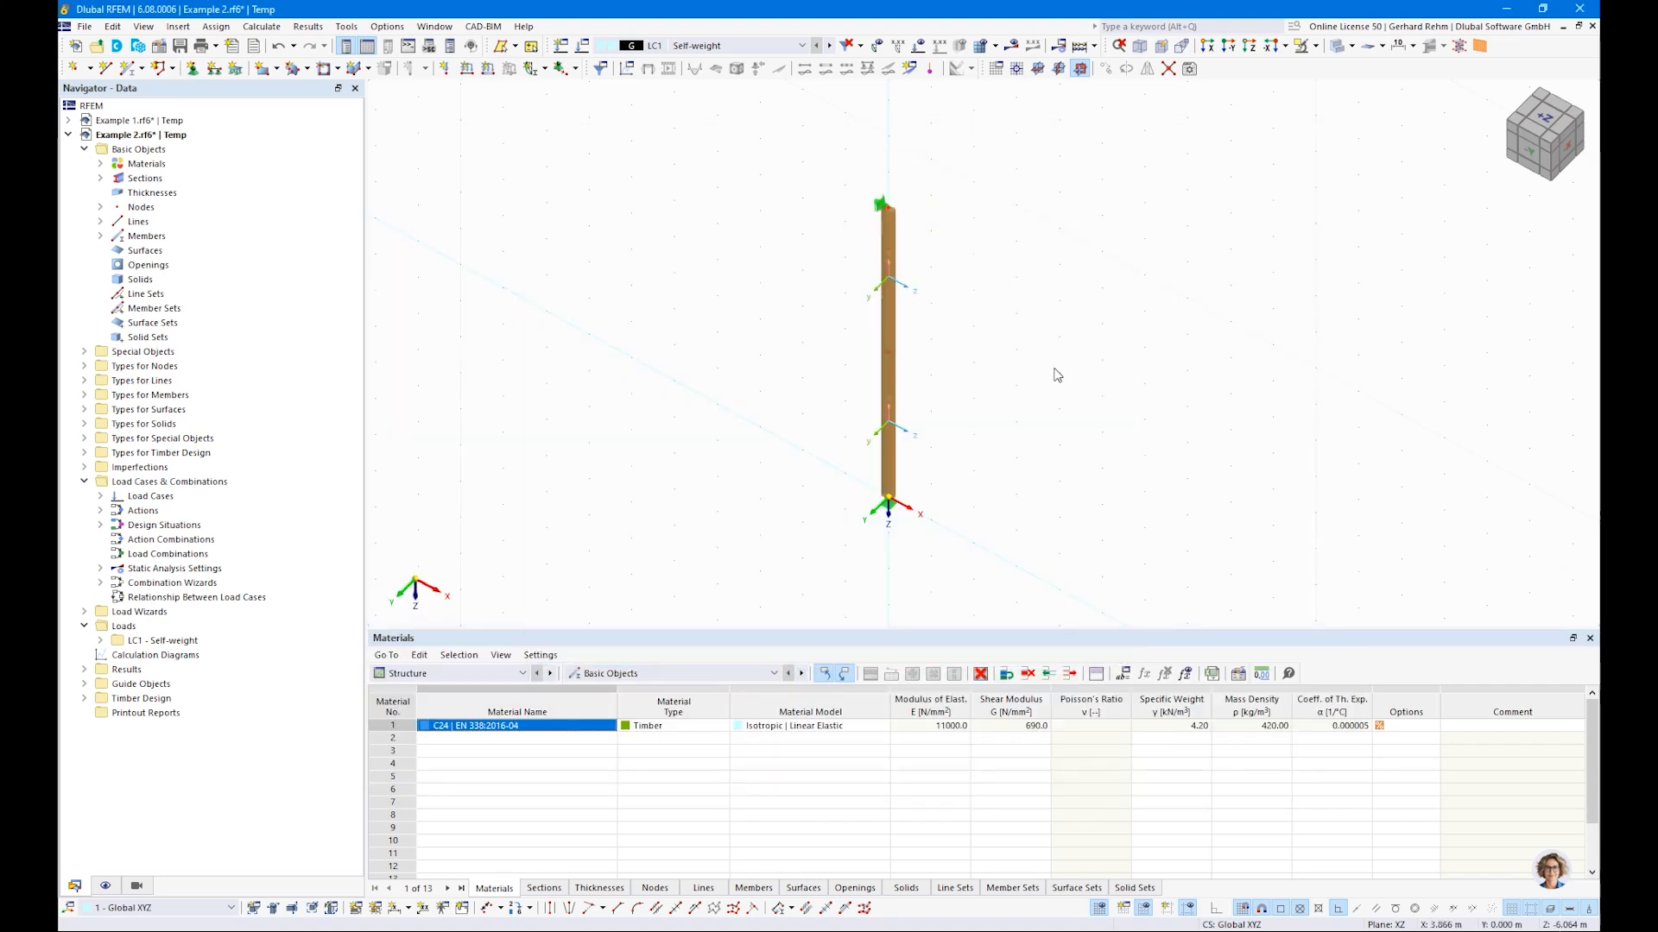
Apply a 35 kN nodal force in the global Z direction to the column's top node in LC1 Self-weight
mouse_move(567, 259)
middle_mouse_down()
mouse_move(572, 317)
mouse_move(567, 271)
middle_mouse_up()
scroll(522, 235, "up", 1)
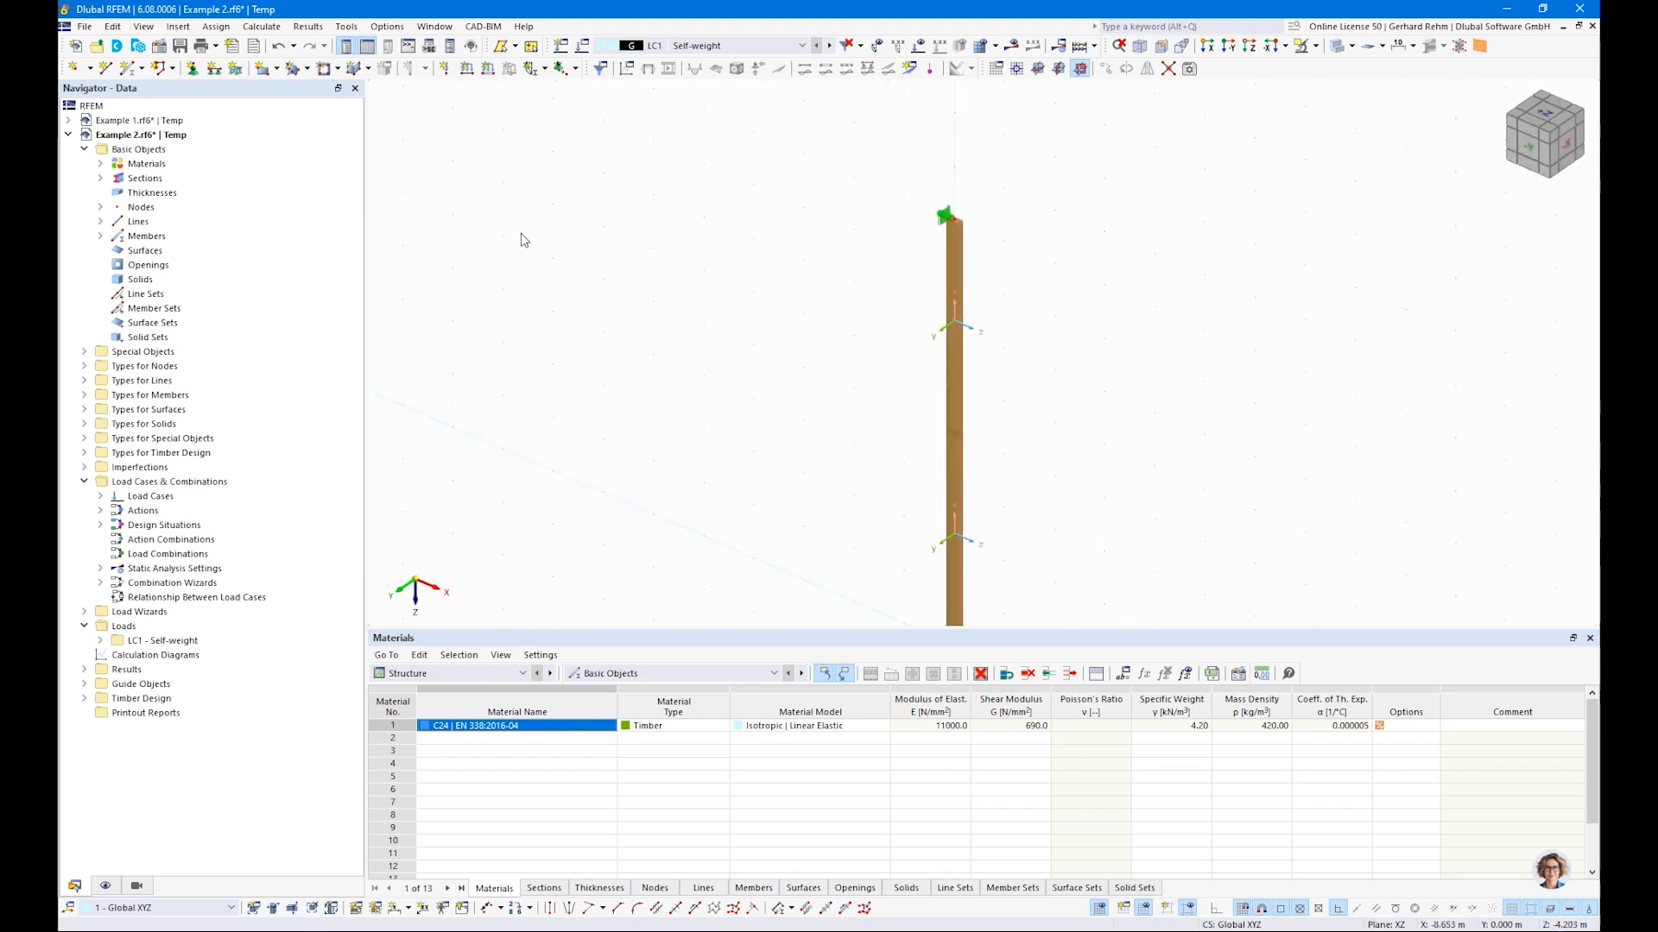
left_click(445, 68)
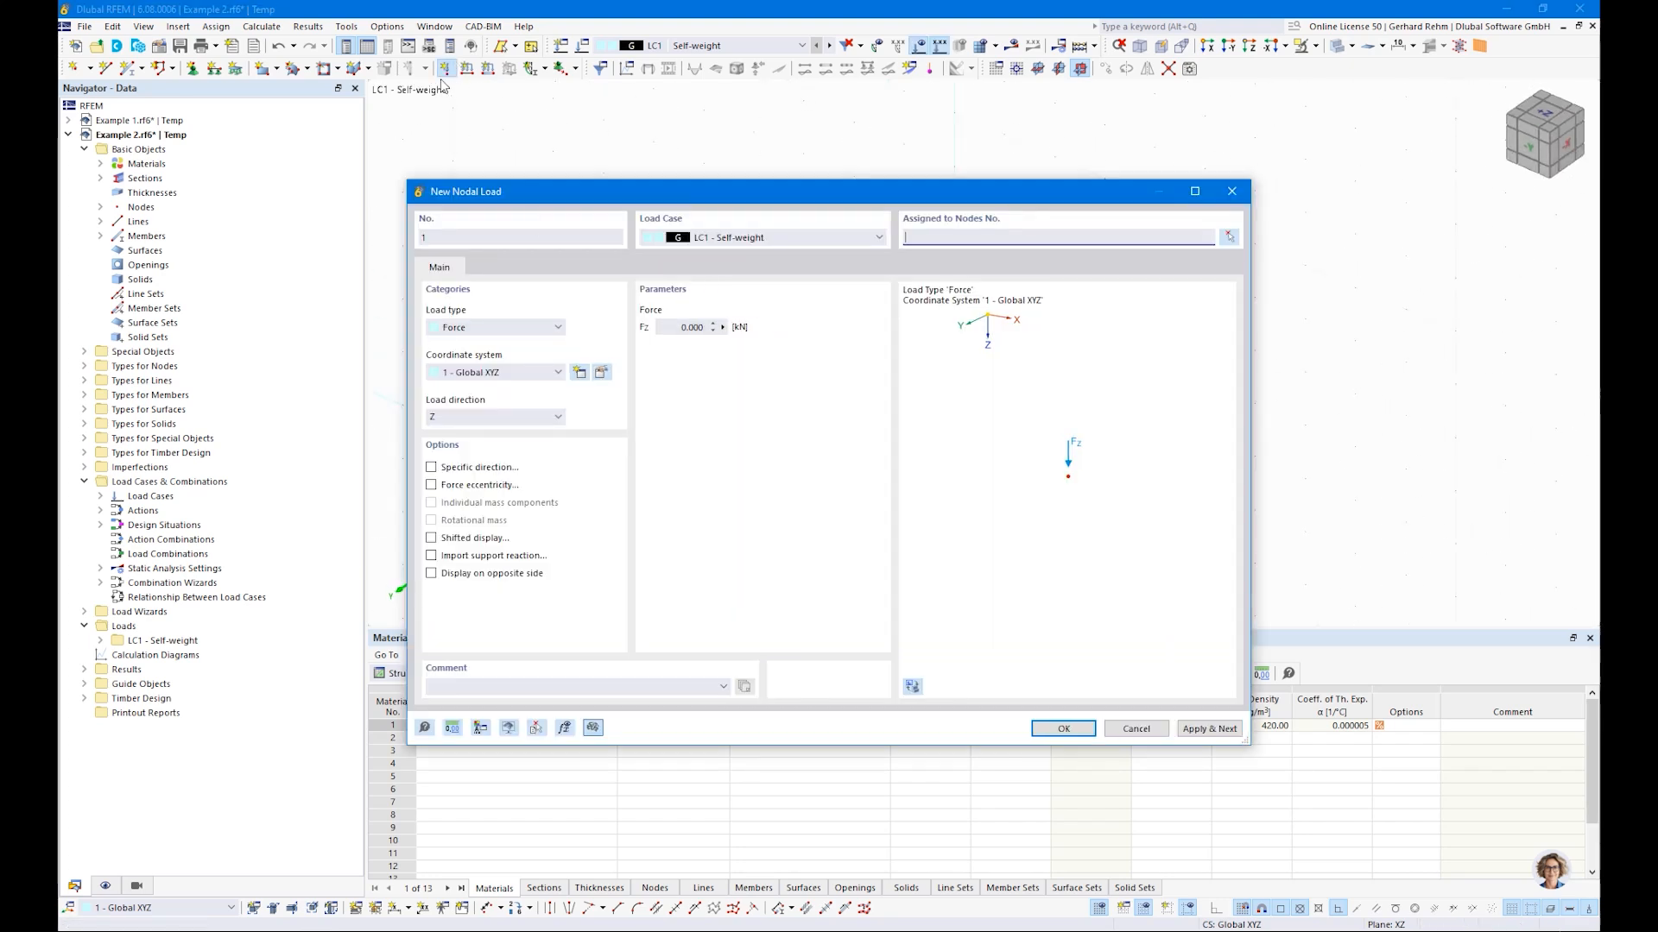
left_click(691, 328)
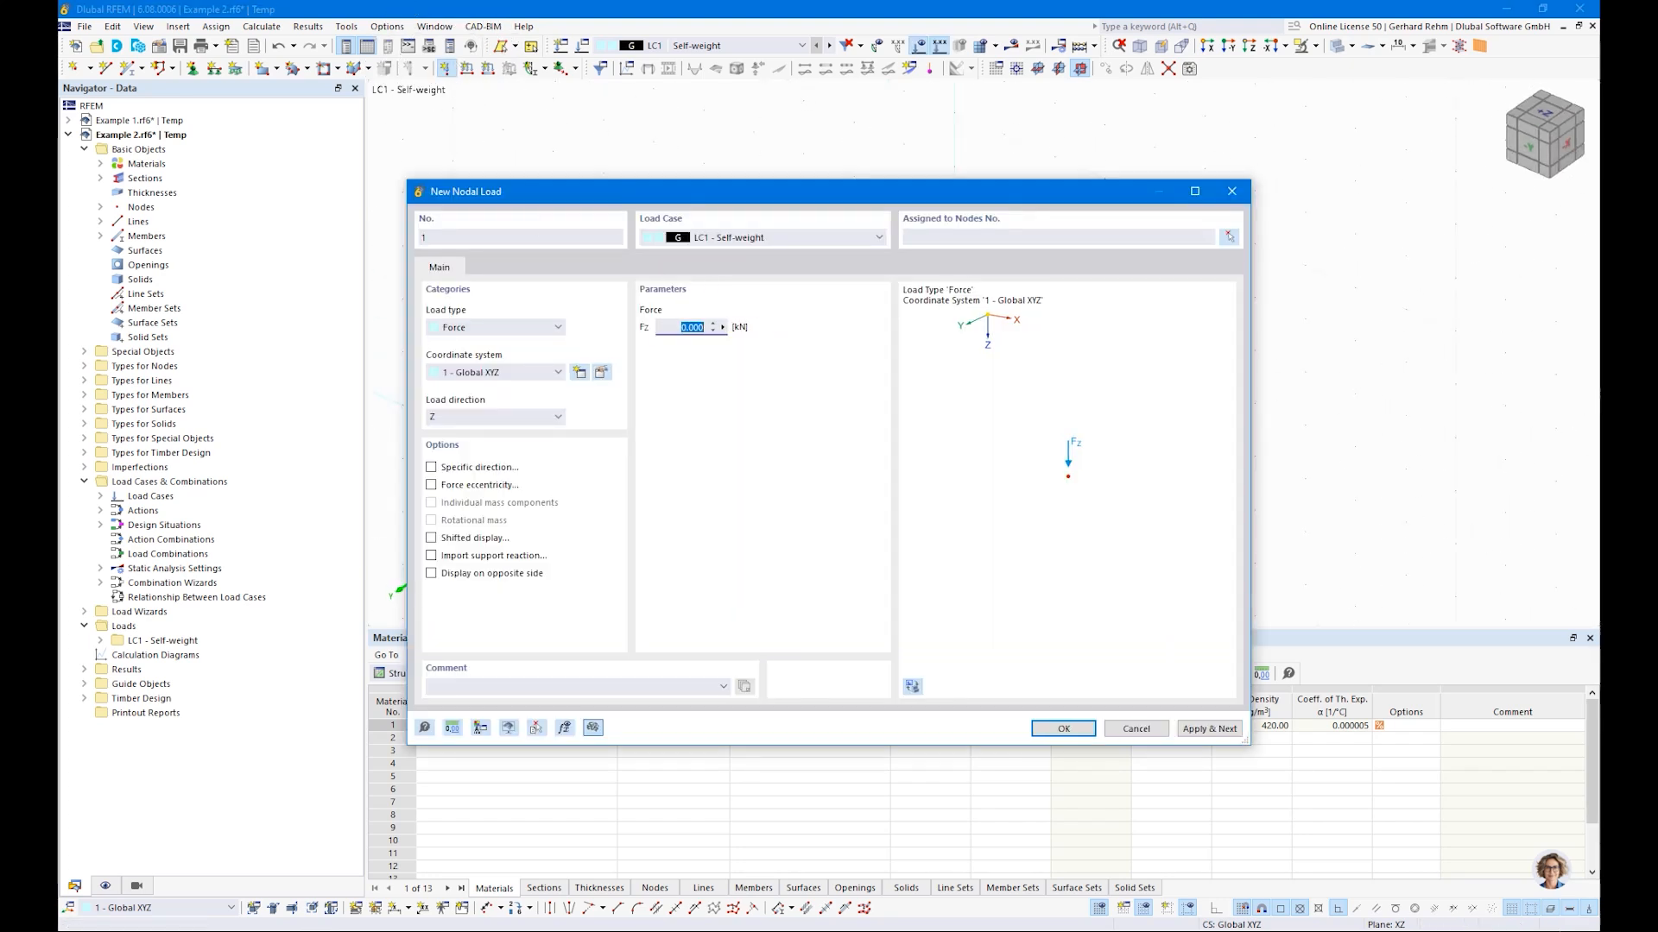
type("35")
left_click(1070, 728)
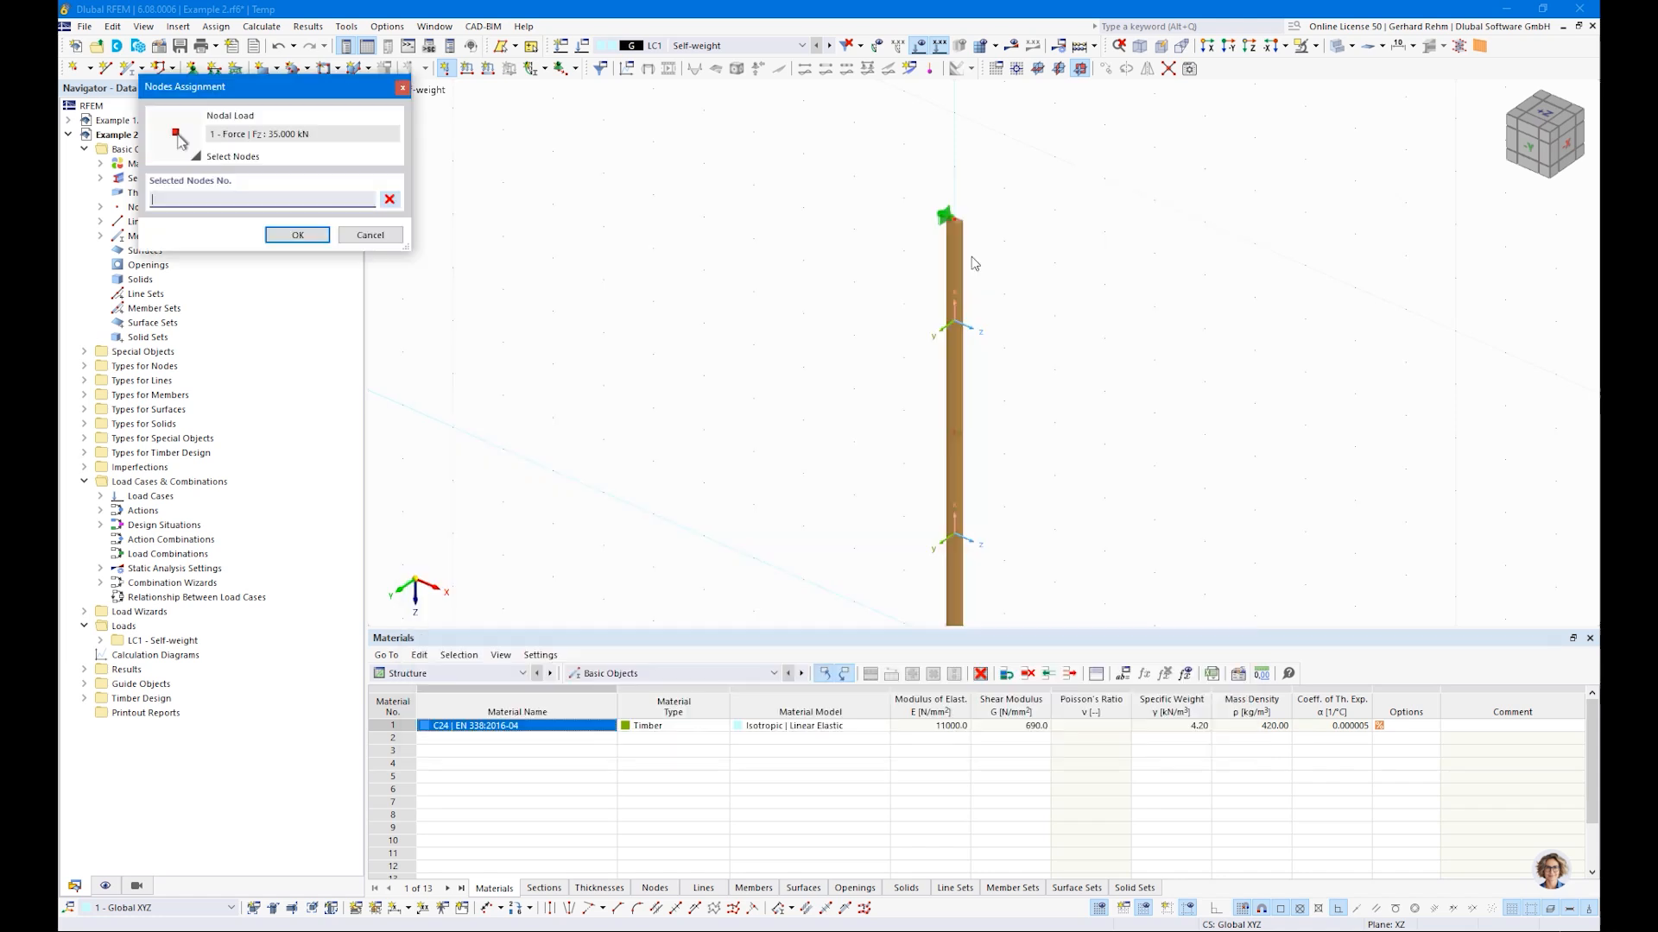
left_click(285, 235)
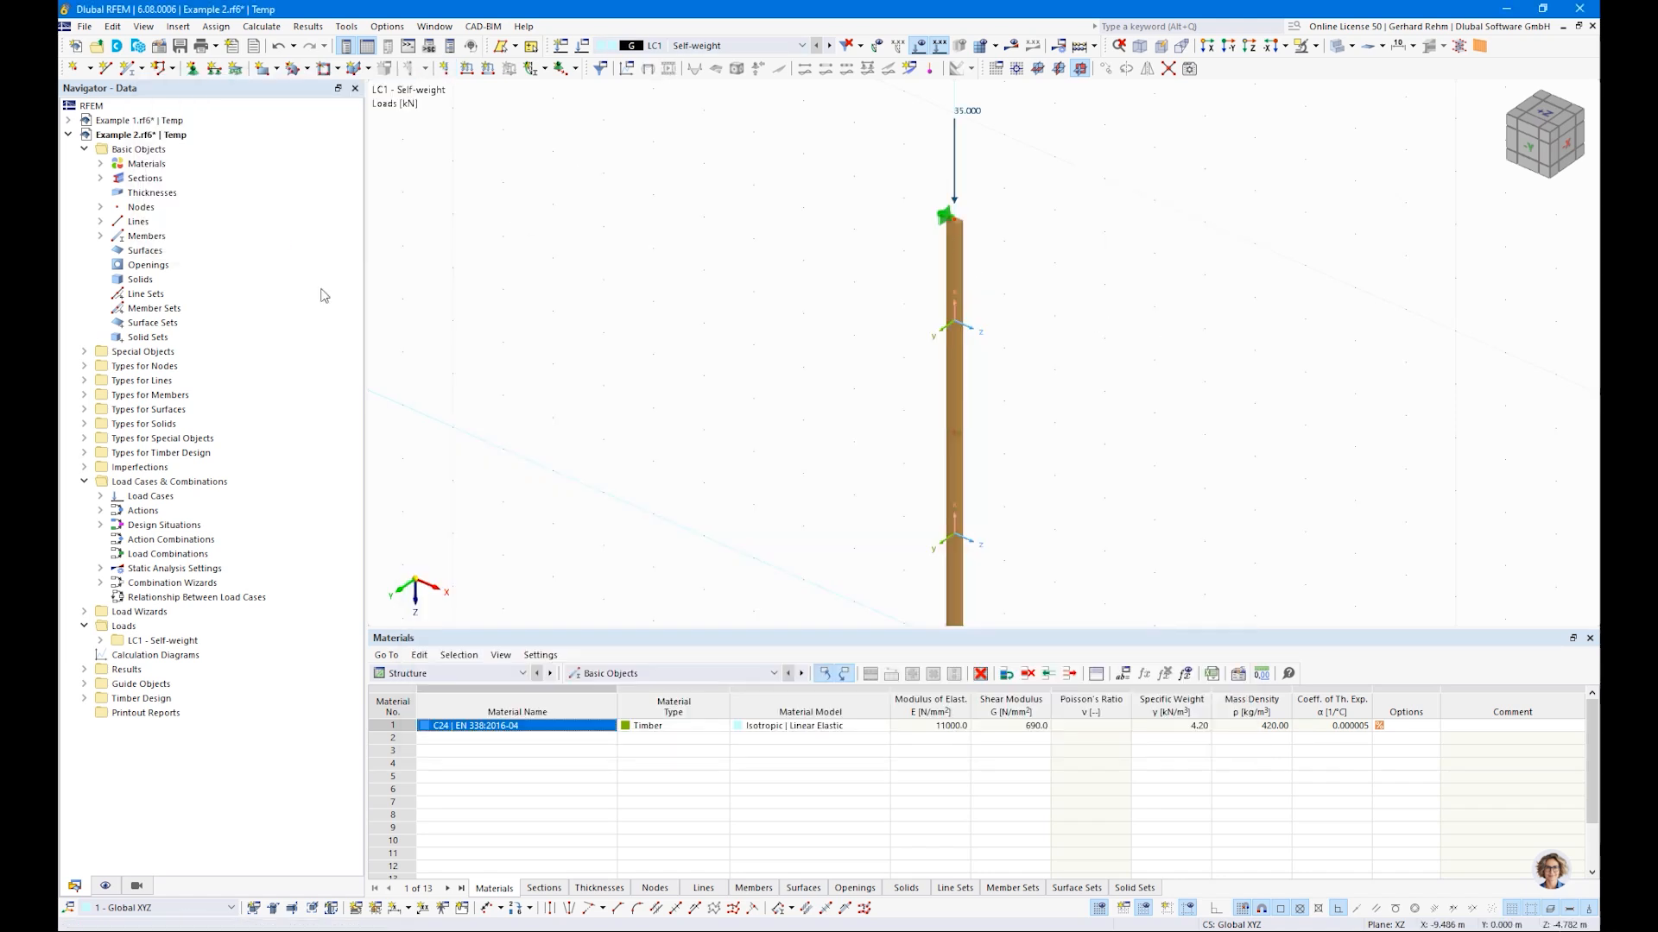
Create load case LC2 named Snow with the action category Snow/Ice loads - H <= 1000 m
right_click(131, 497)
left_click(190, 524)
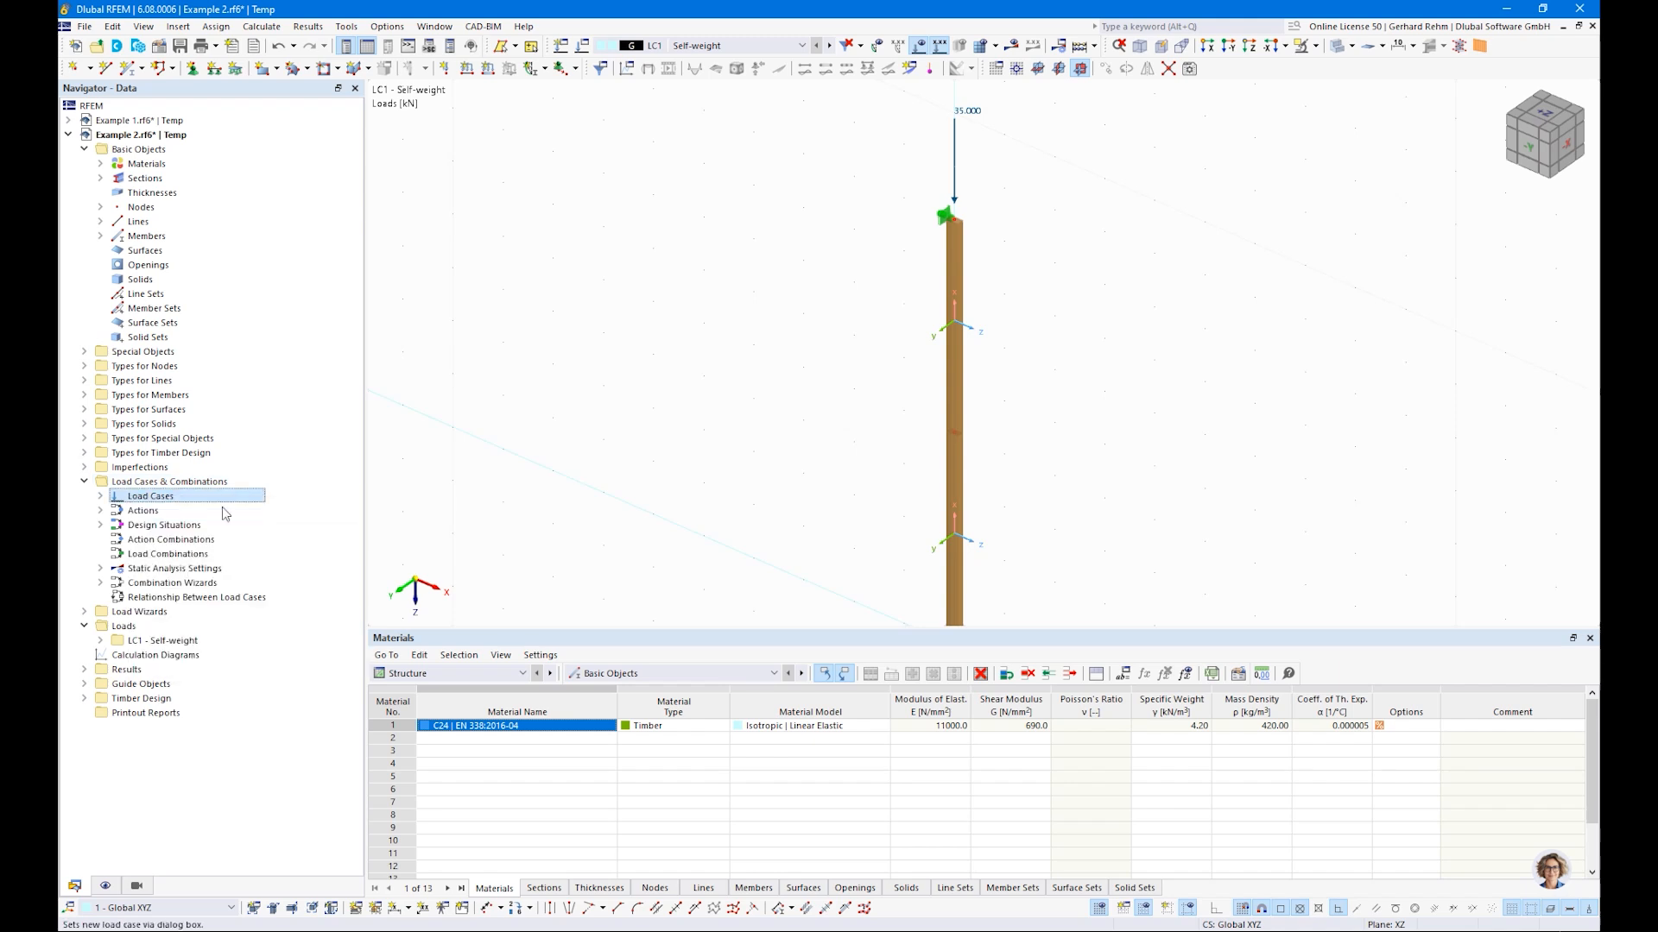
left_click(775, 184)
type("Snow")
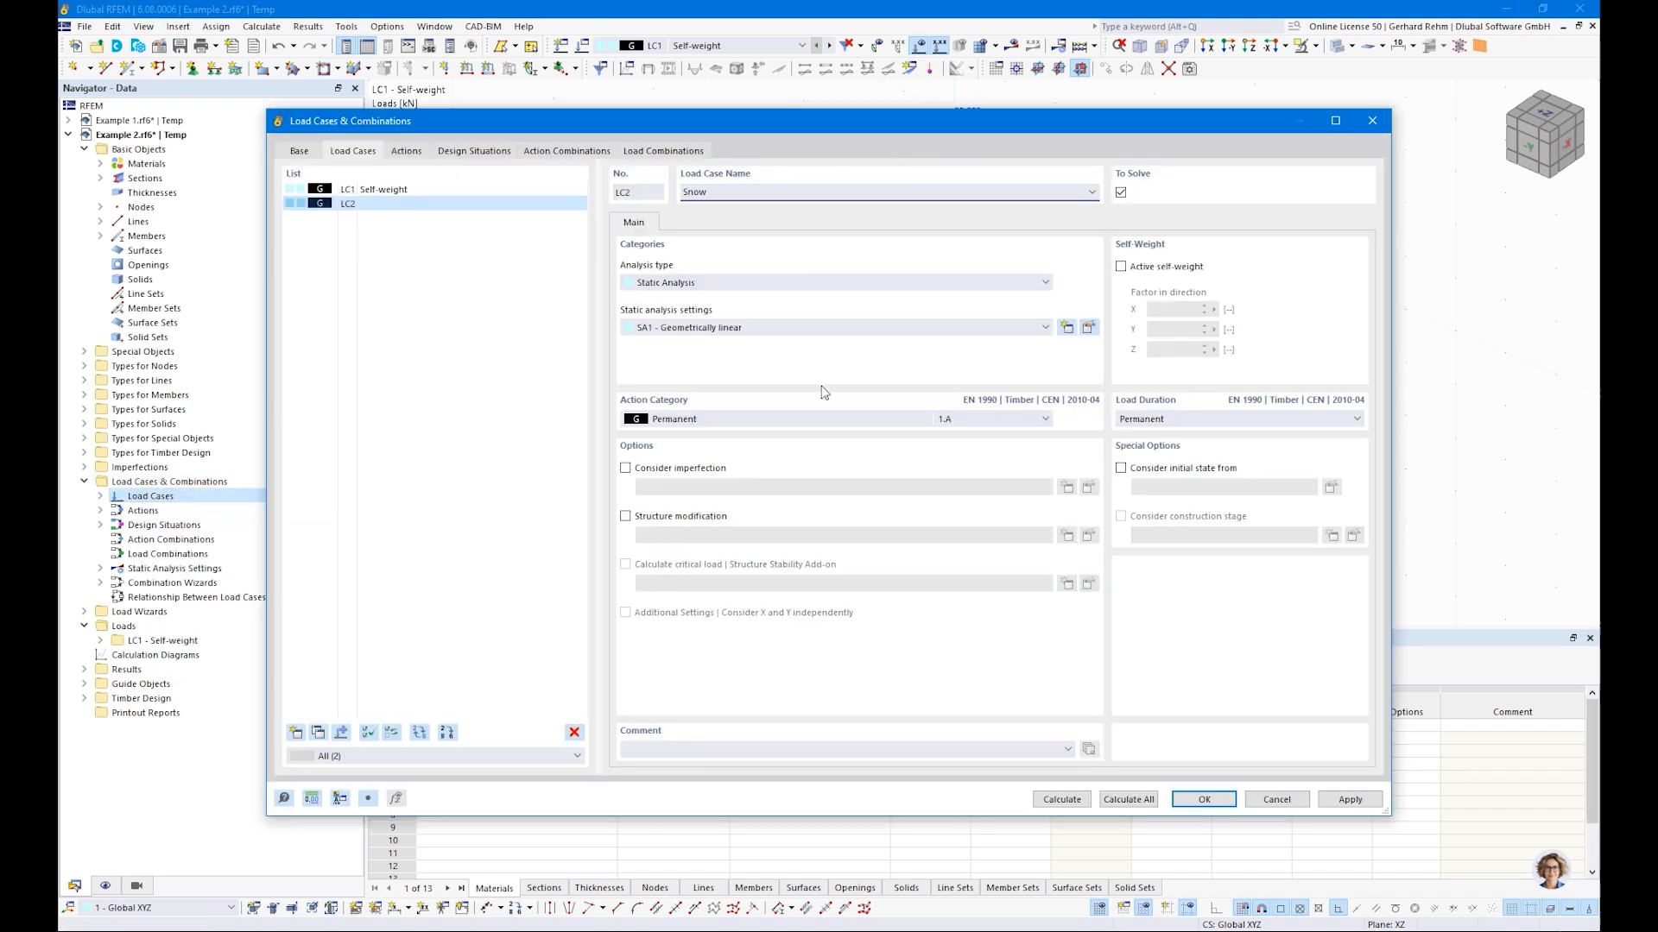
left_click(829, 418)
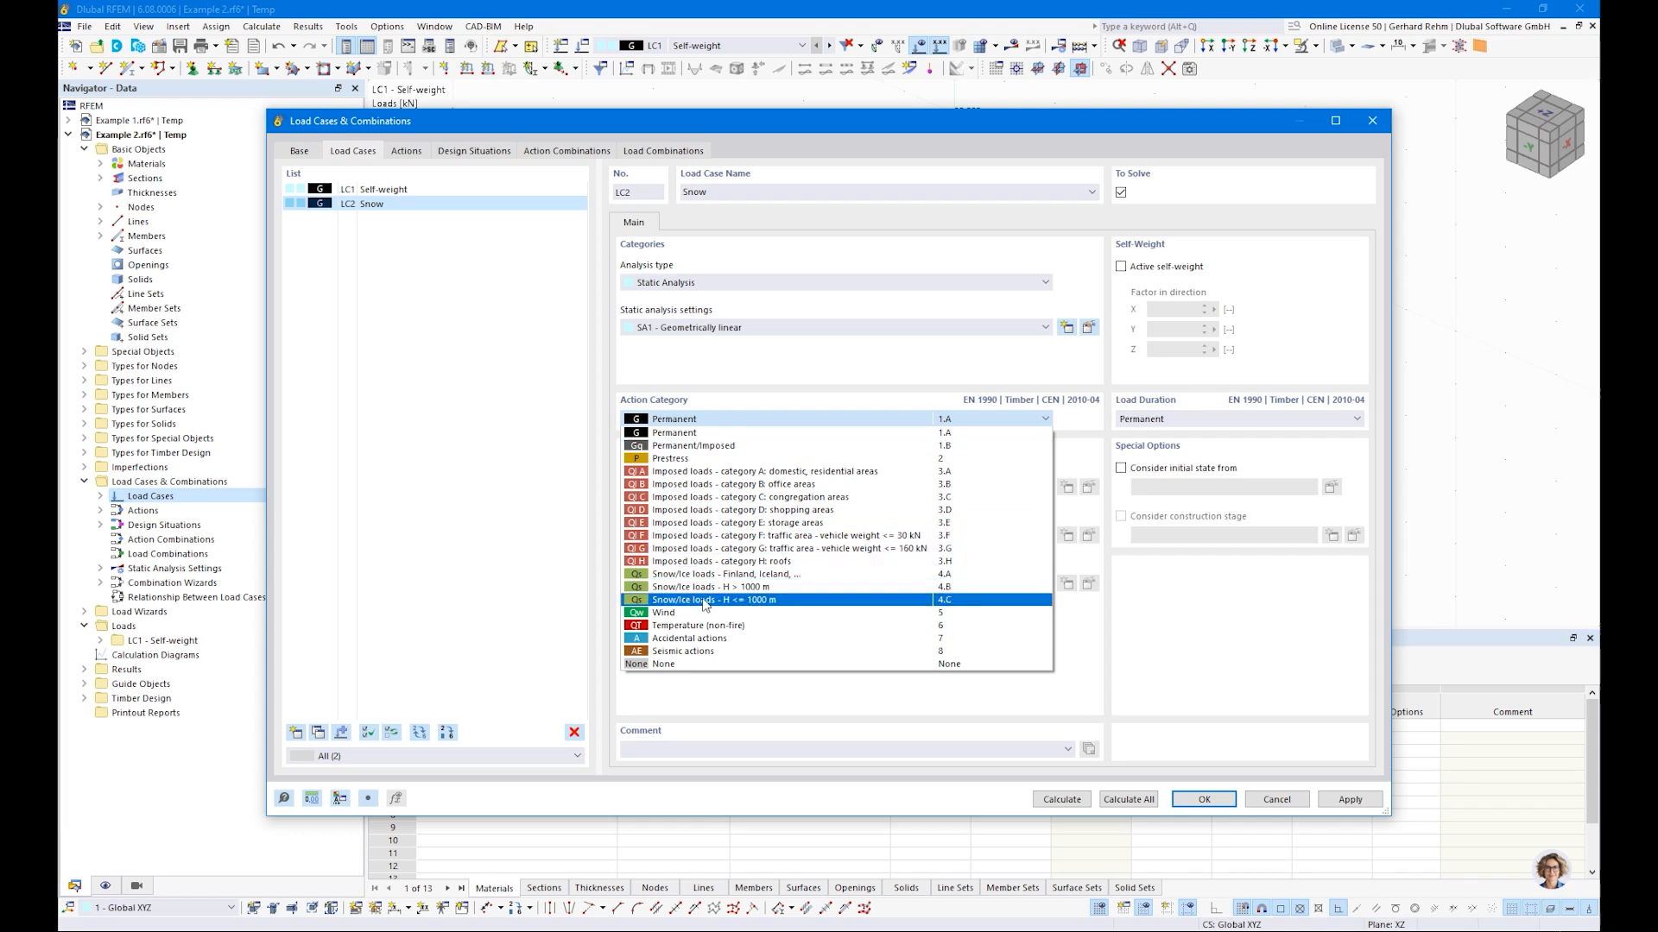
left_click(757, 600)
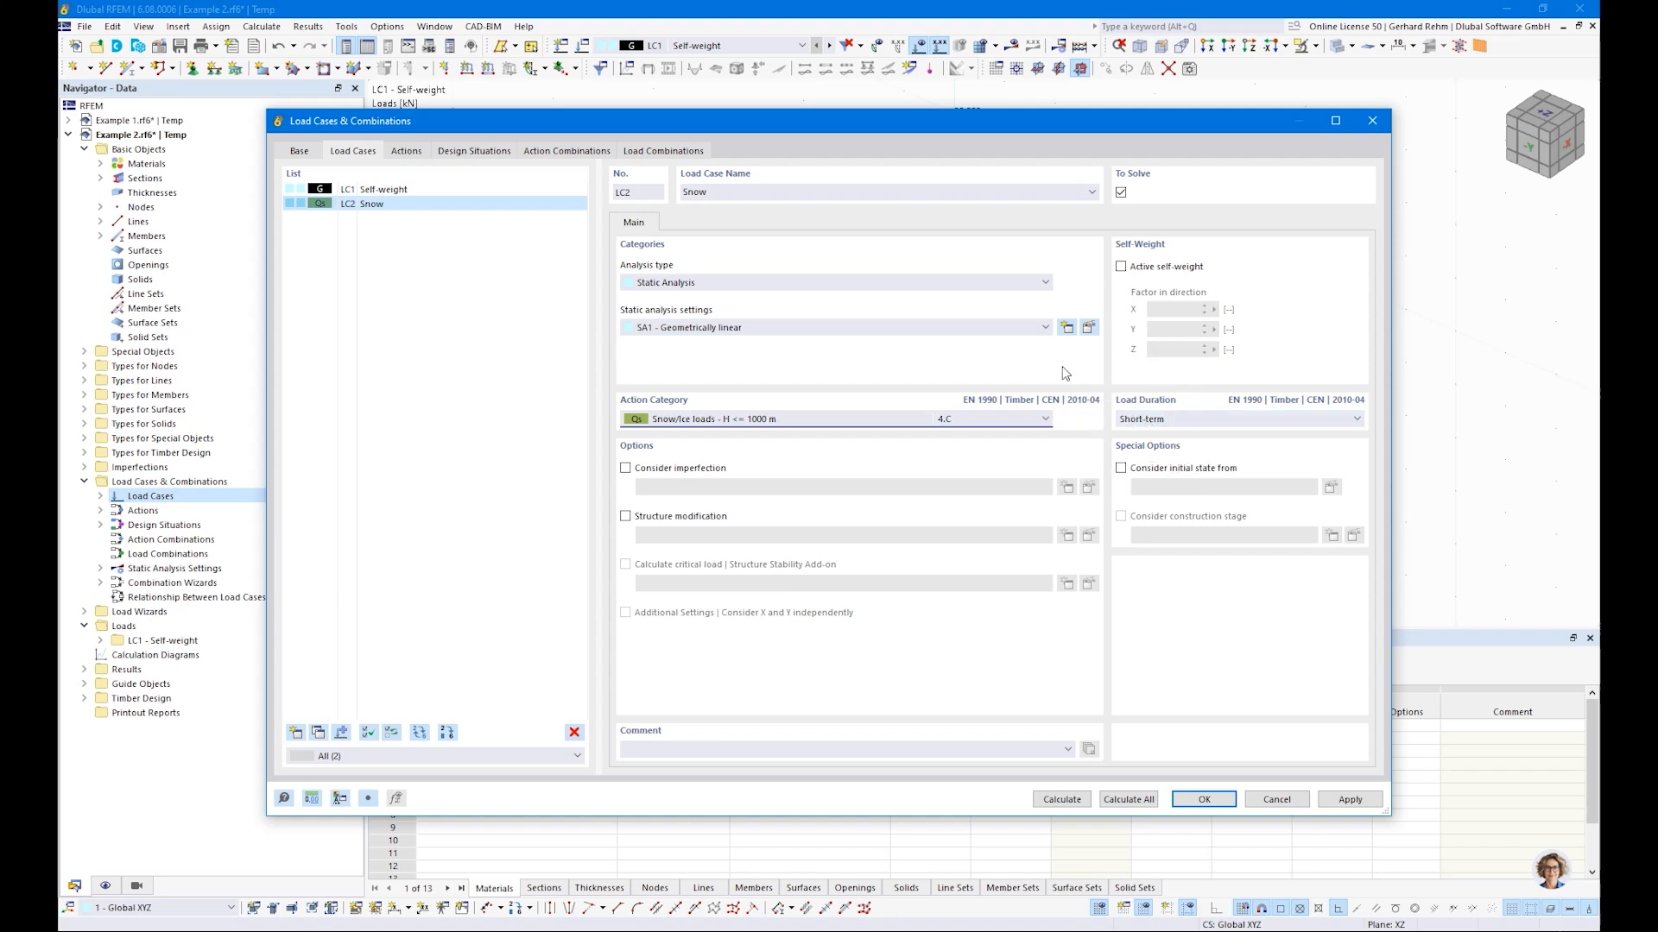
Delete the SLS characteristic and quasi-permanent design situations, DS2 and DS3, keeping only the ULS design situation
left_click(656, 154)
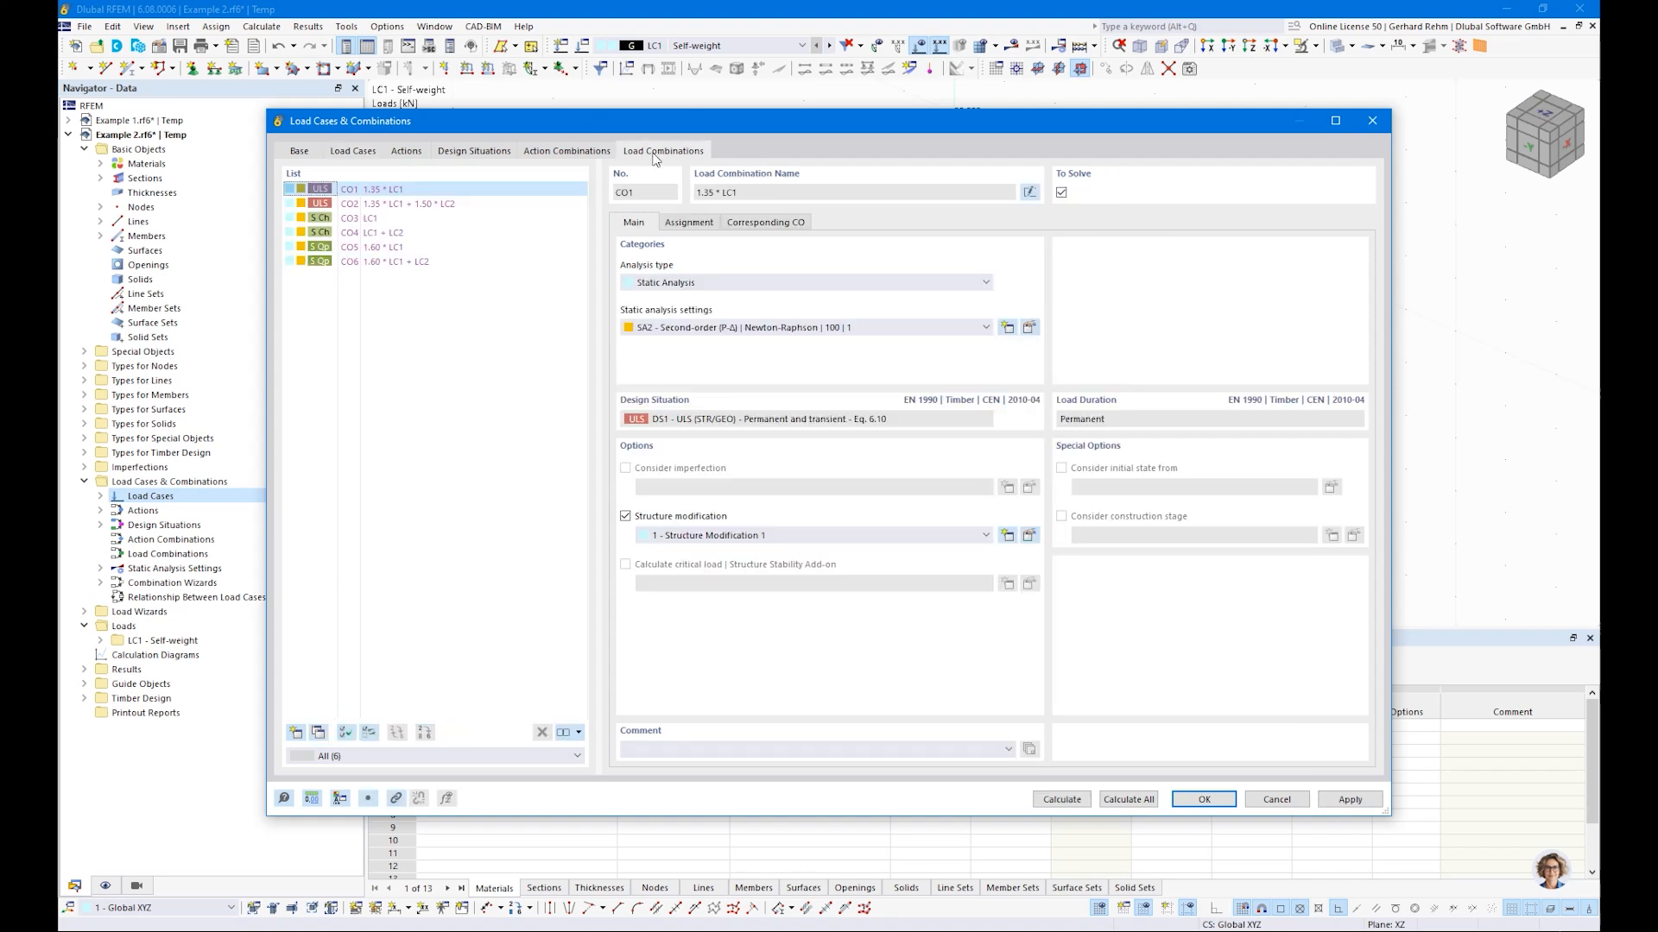
left_click(451, 154)
left_click(363, 206)
left_click(357, 221, "shift")
left_click(574, 733)
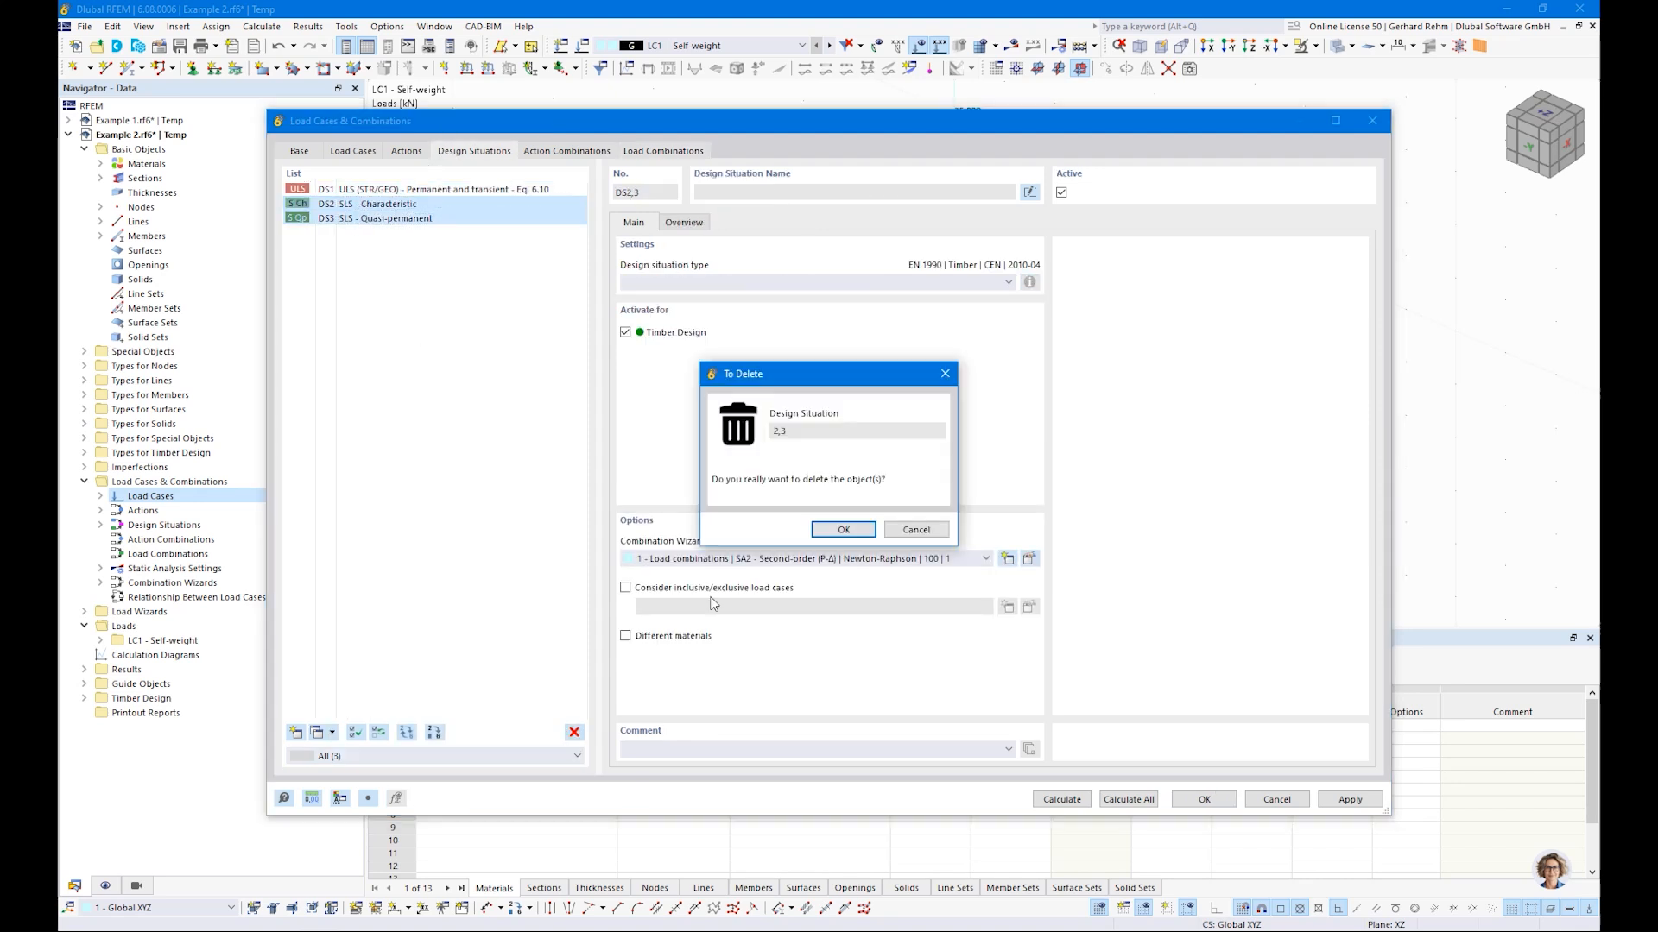
left_click(842, 529)
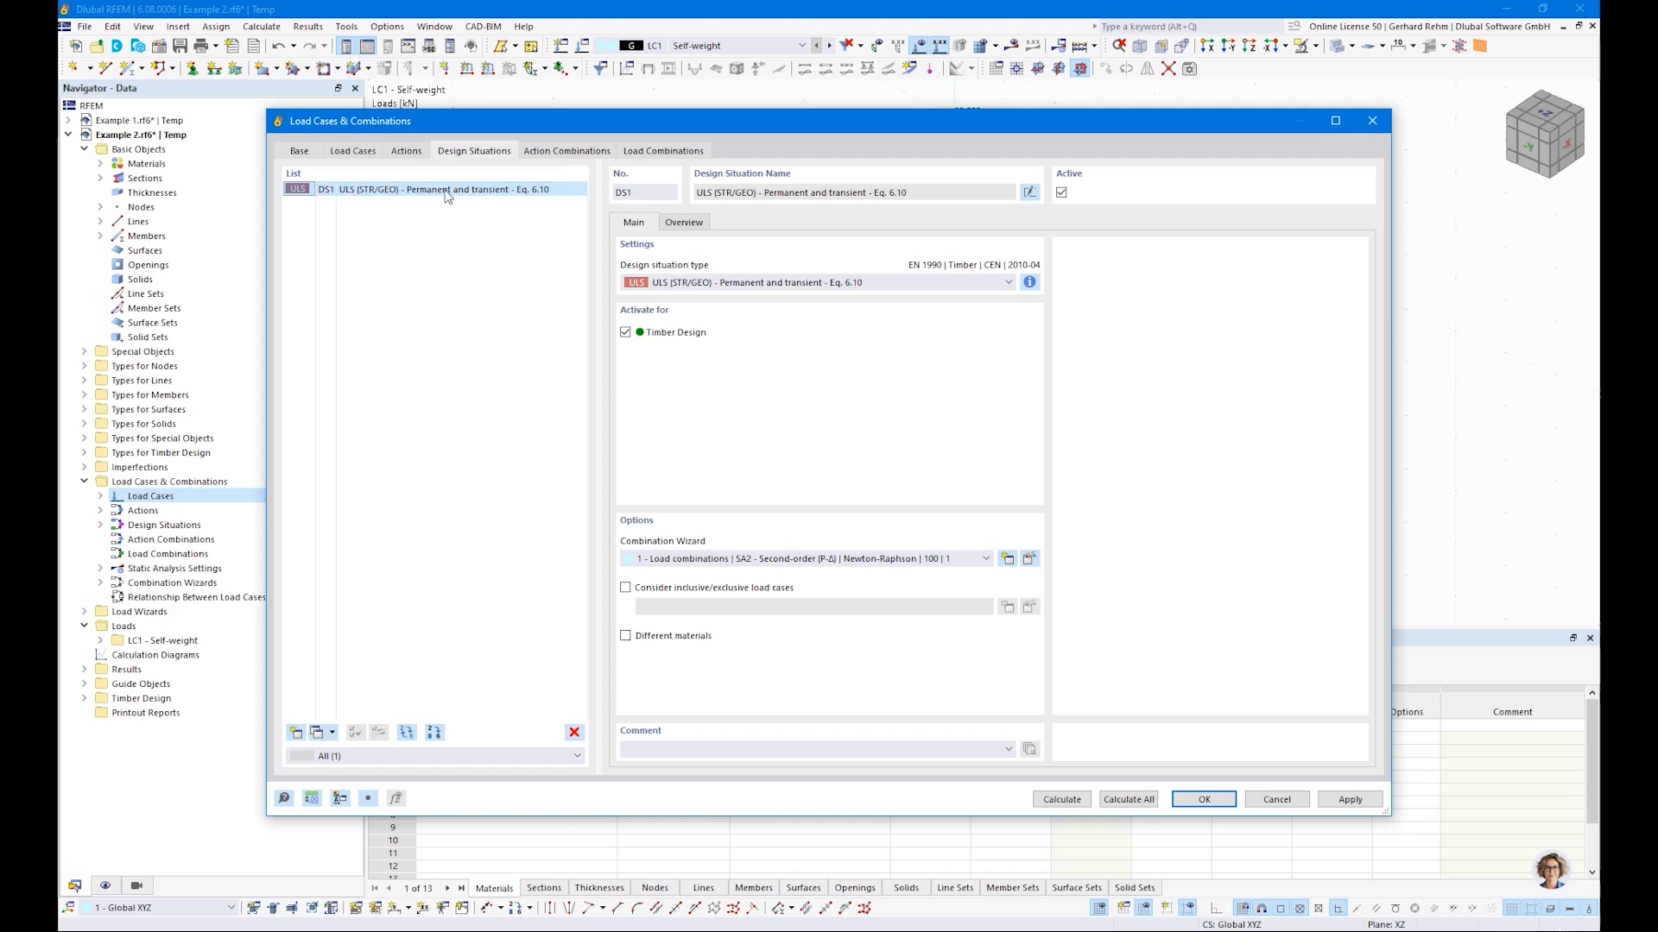
Review load combination CO2 and assign combination wizard 2, Load combinations | SA1 - Geometrically linear, to ULS design situation DS1
left_click(660, 152)
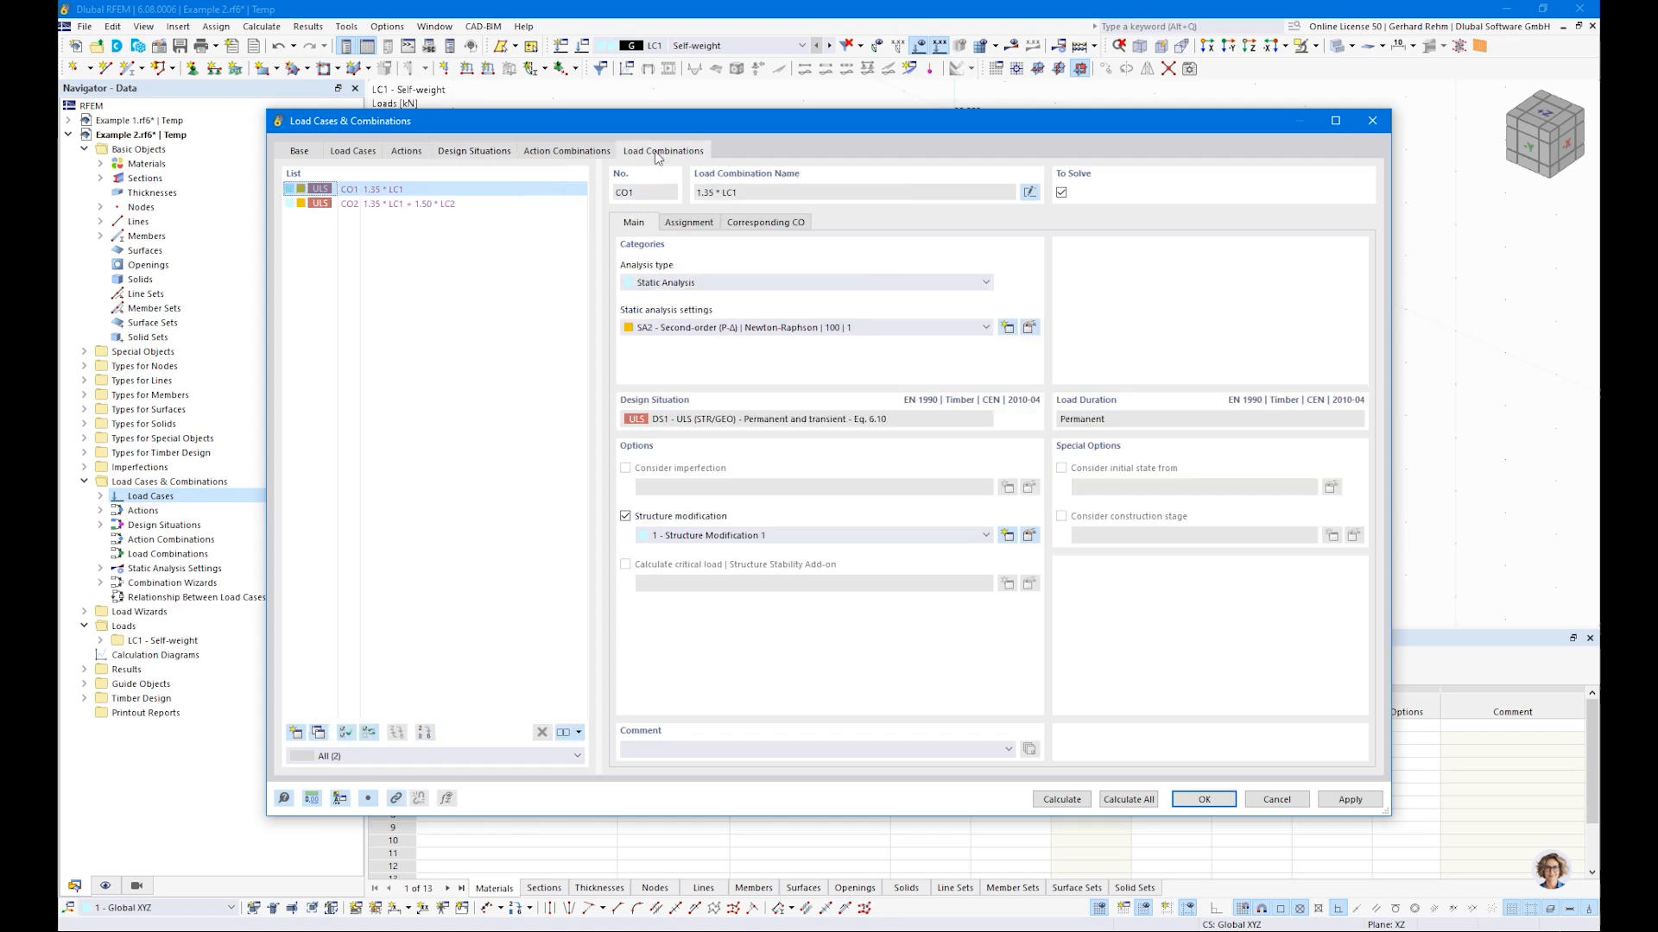
left_click(380, 205)
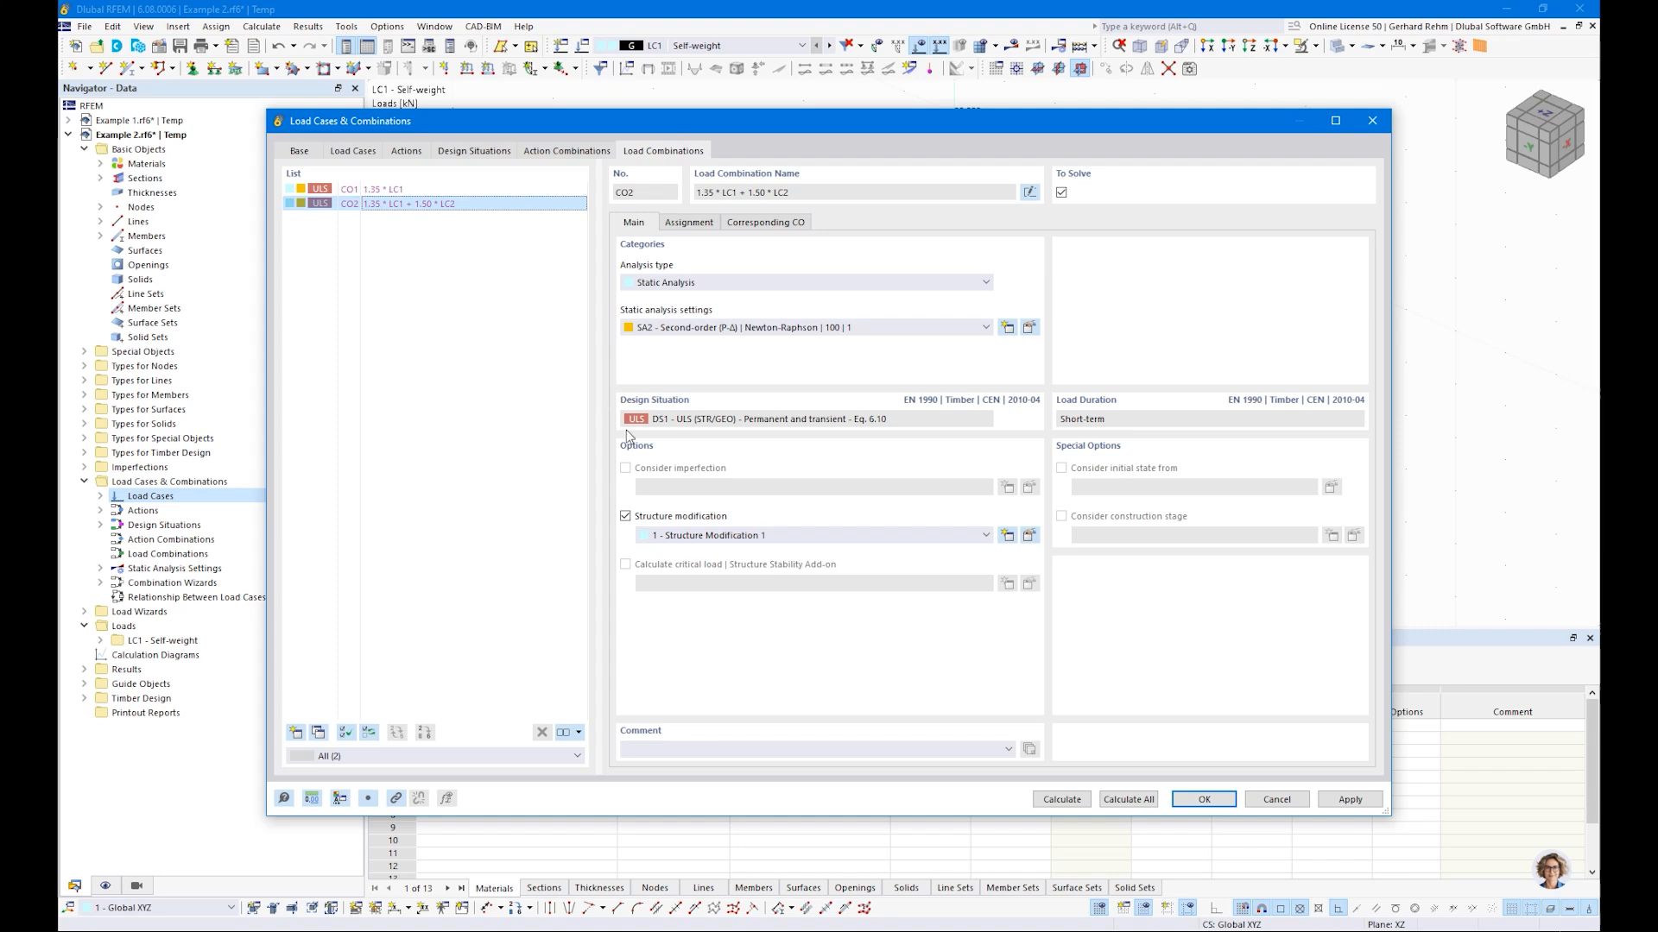
left_click(488, 151)
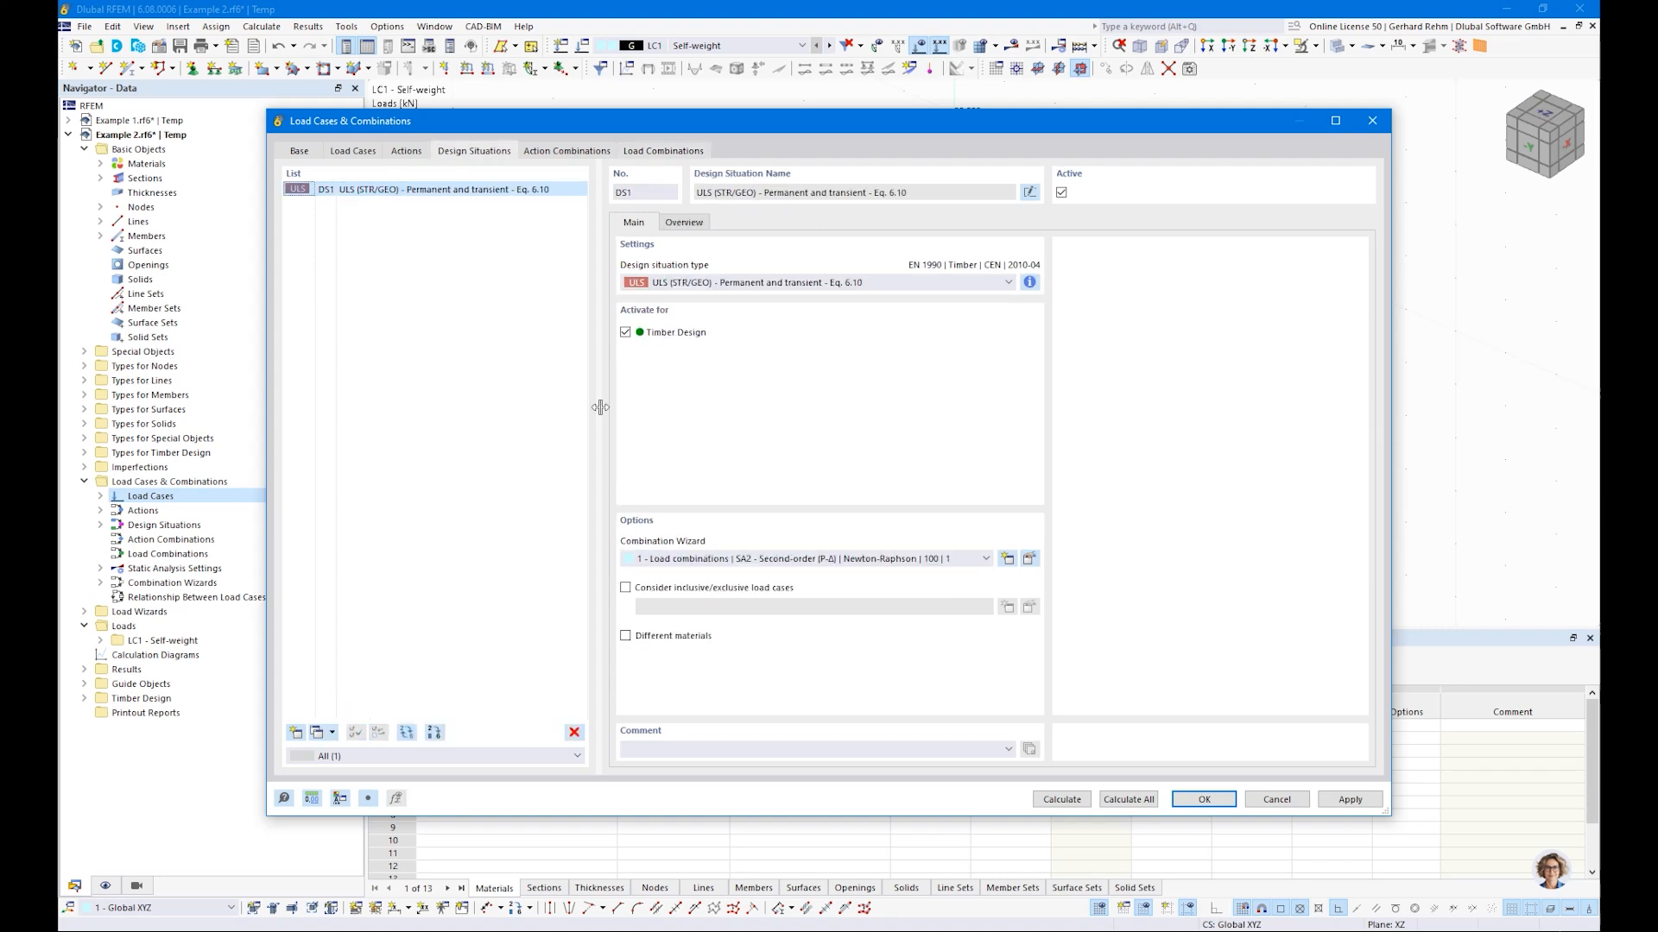
left_click(687, 558)
left_click(695, 599)
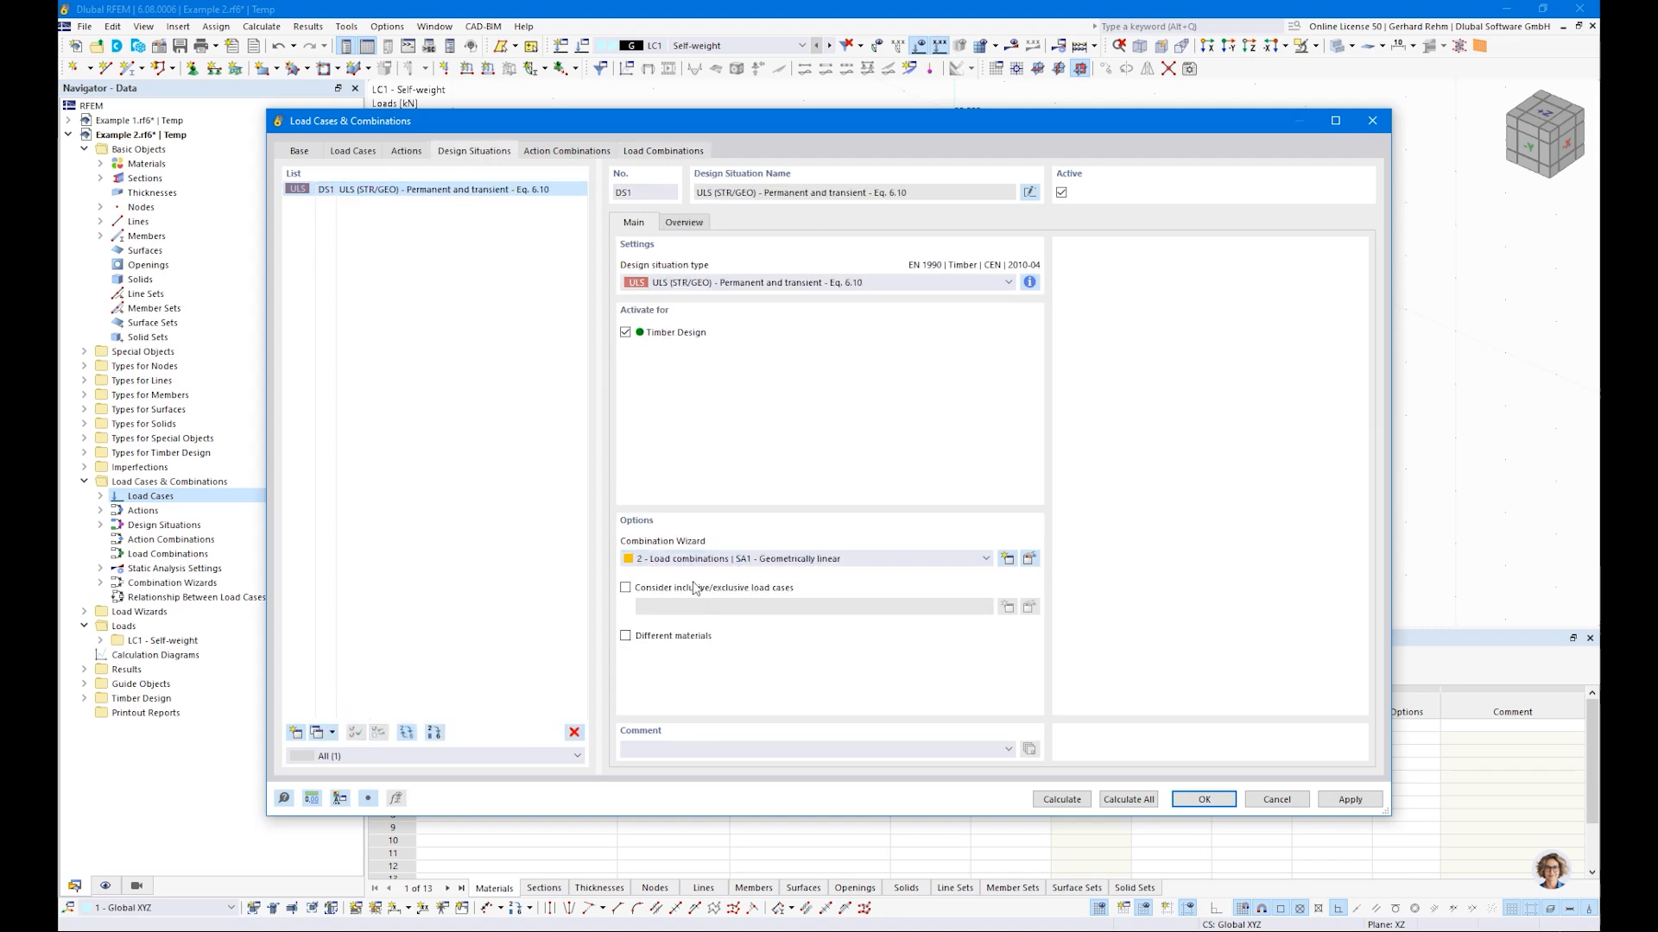
Review the action combinations and load combinations of the ULS design situation, and accept the load cases and combinations
left_click(557, 152)
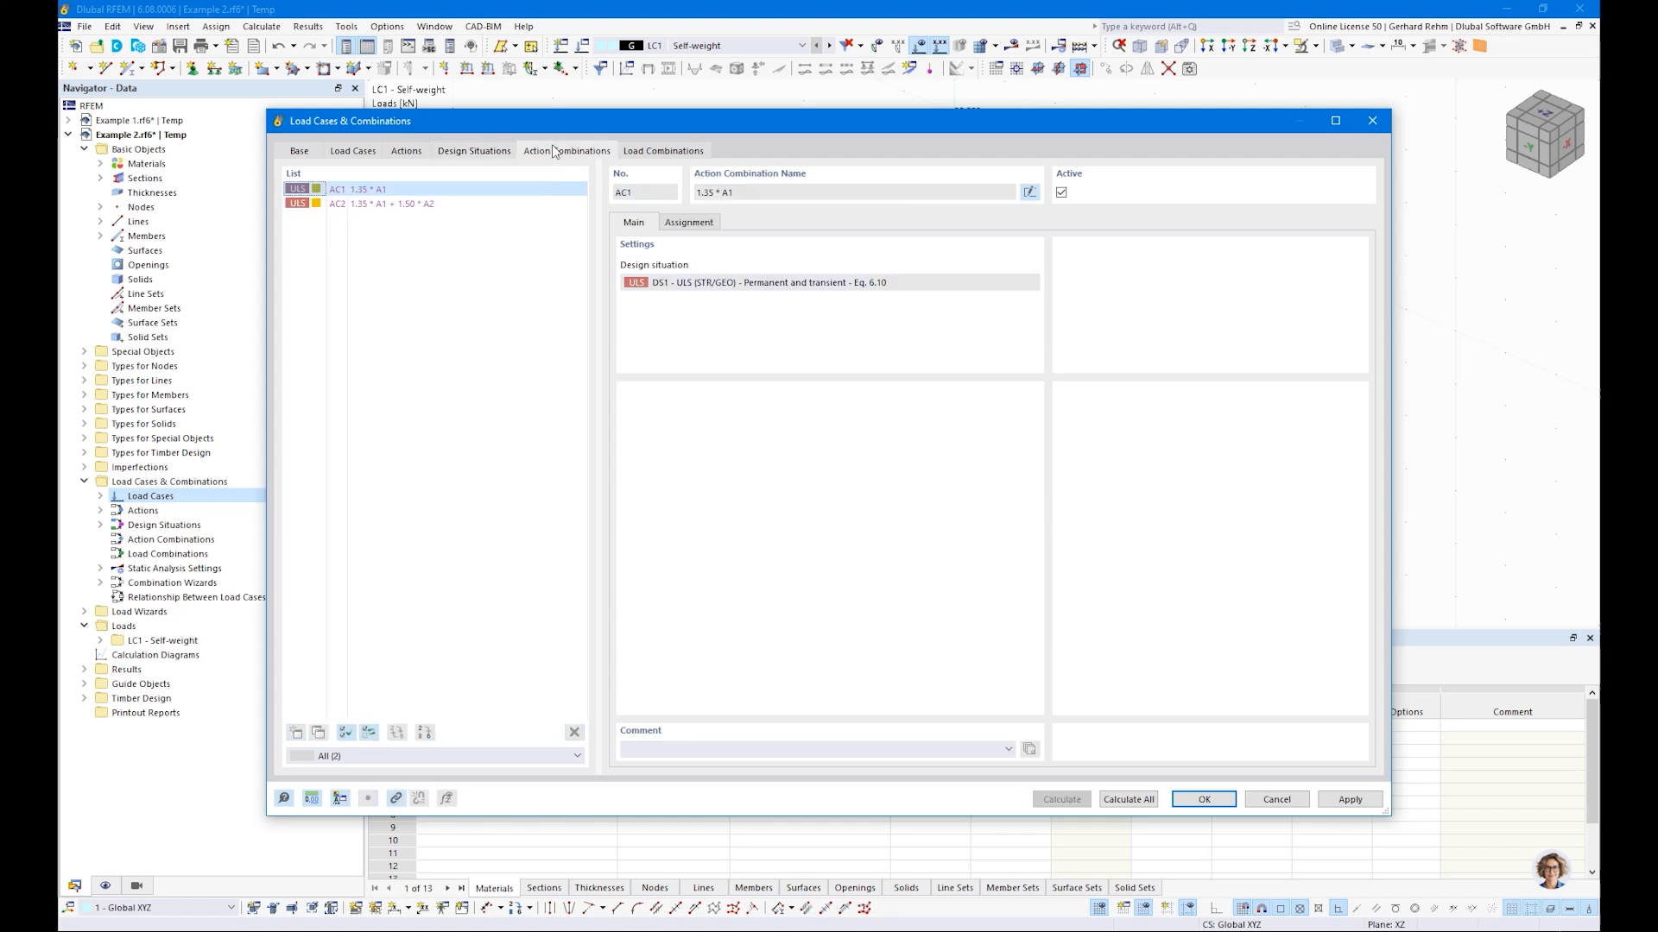
left_click(656, 152)
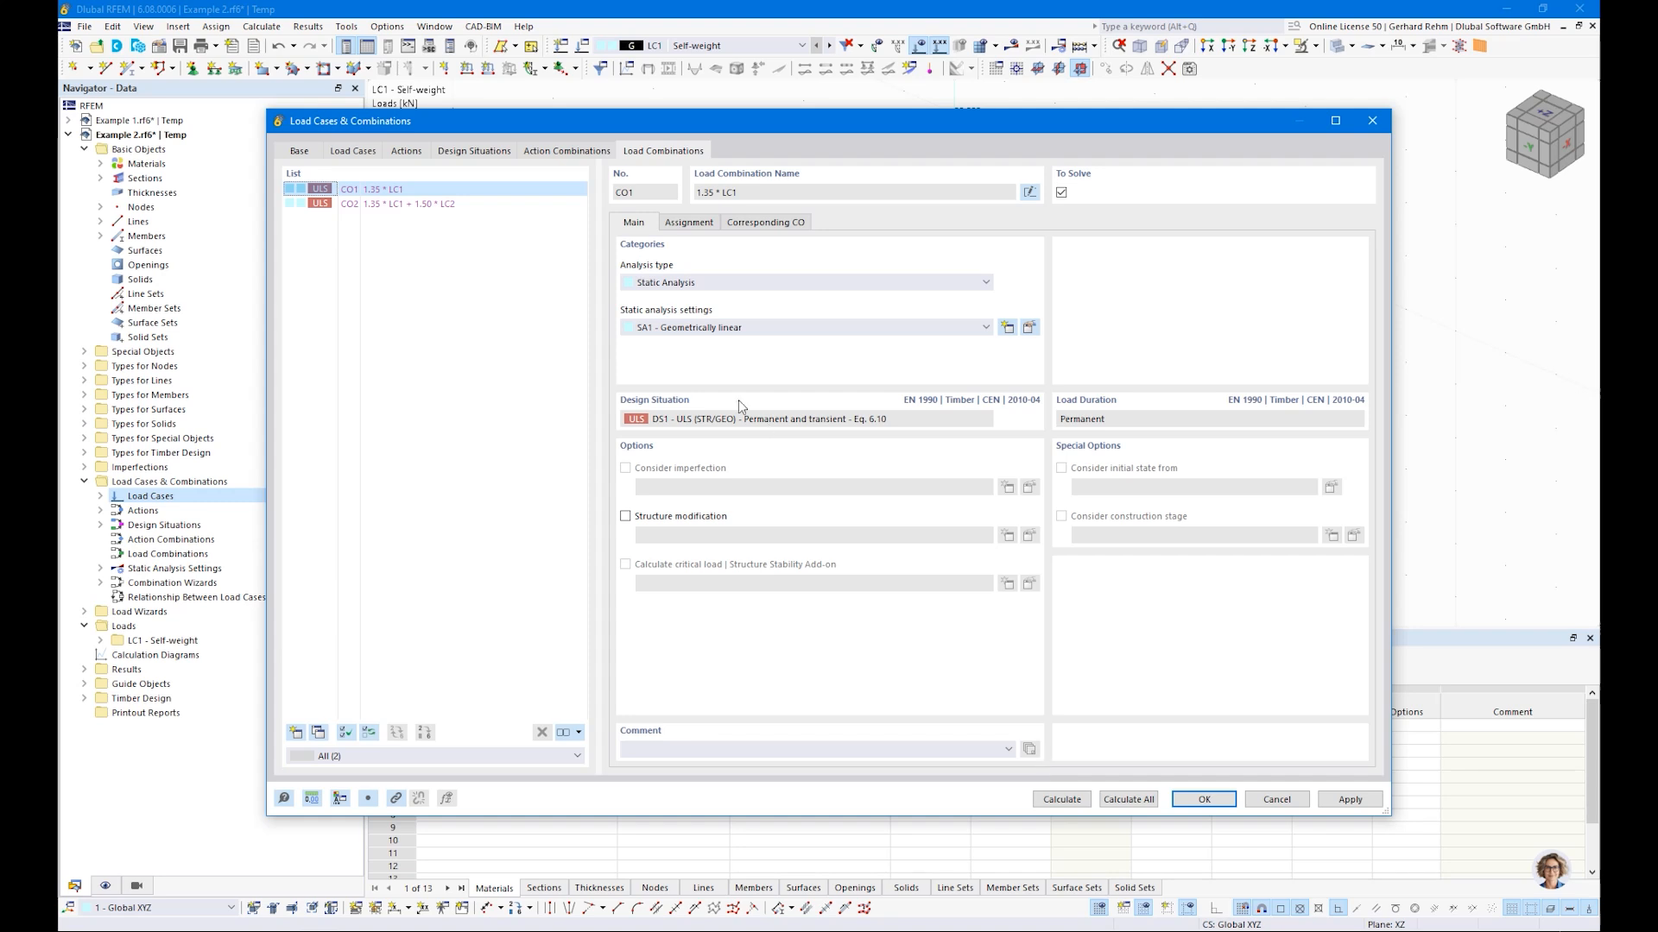
left_click(1203, 799)
Apply a 20 kN vertical nodal force to the column's top node in load case LC2 Snow
left_click(699, 46)
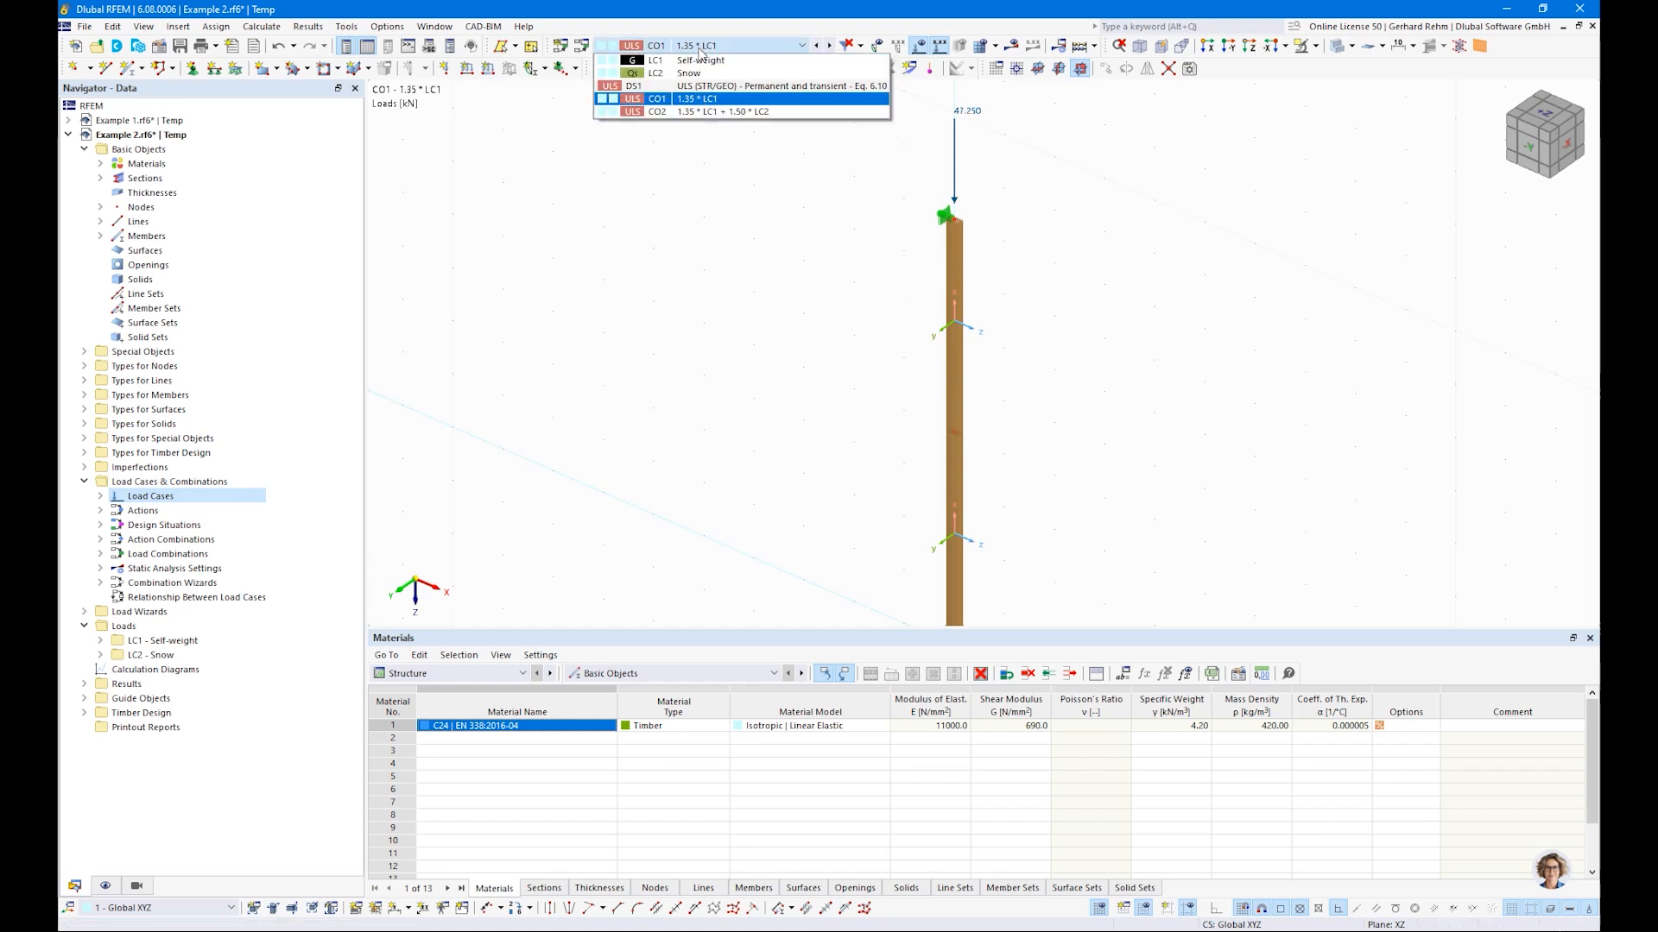
left_click(691, 76)
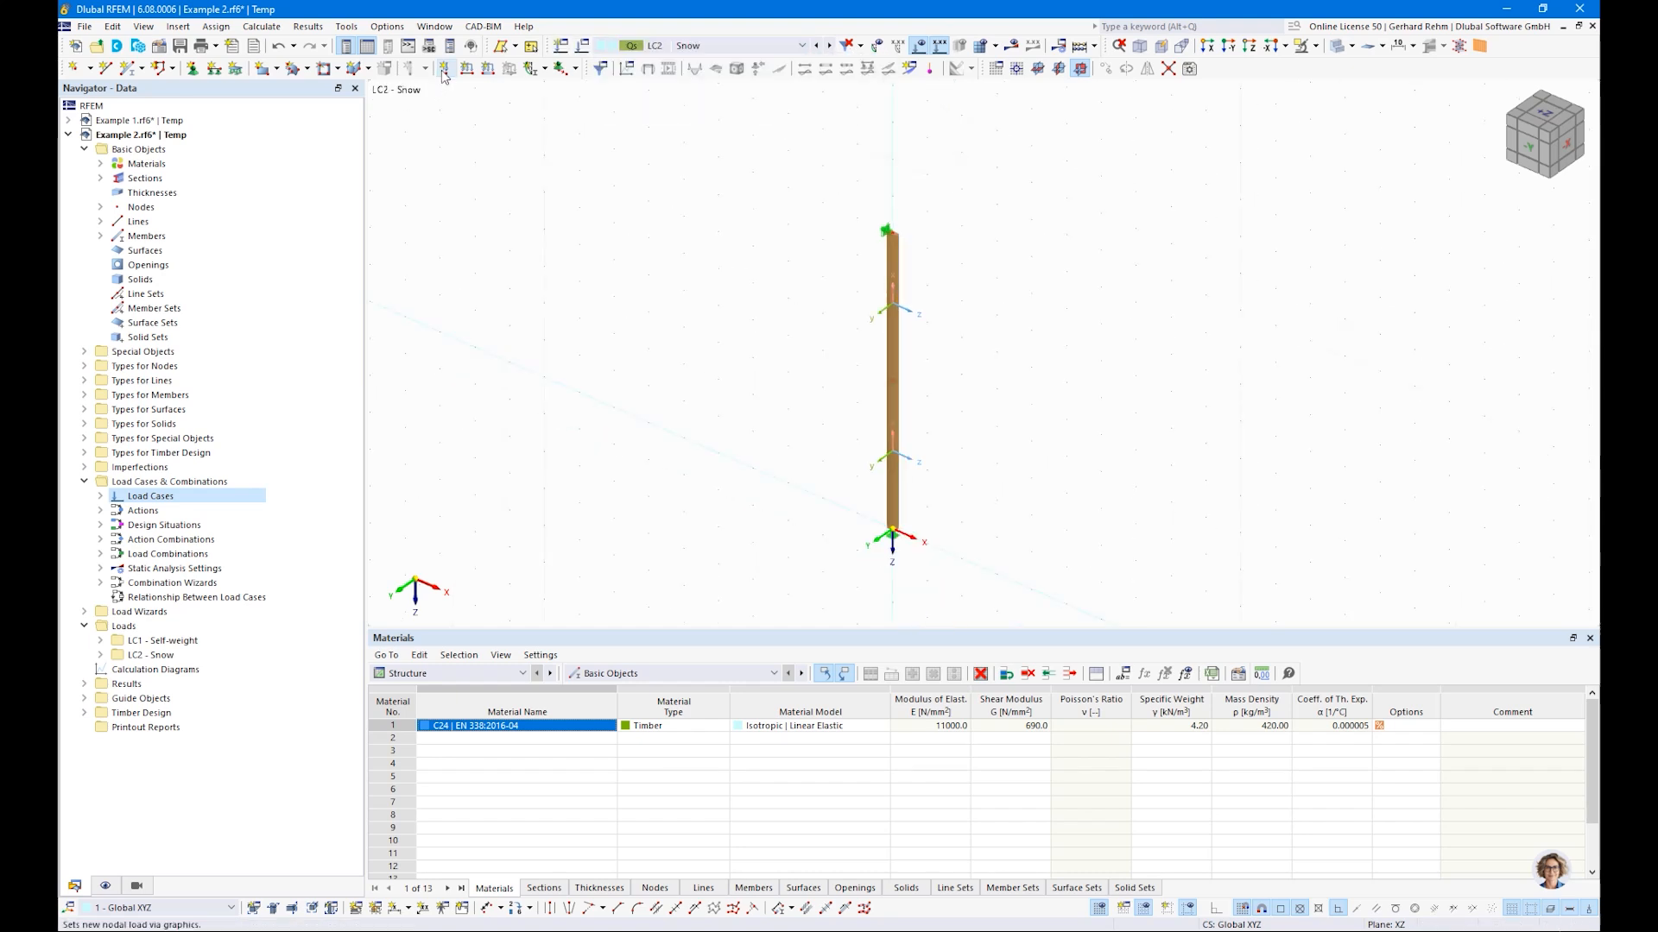
left_click(443, 68)
type("20")
left_click(1046, 728)
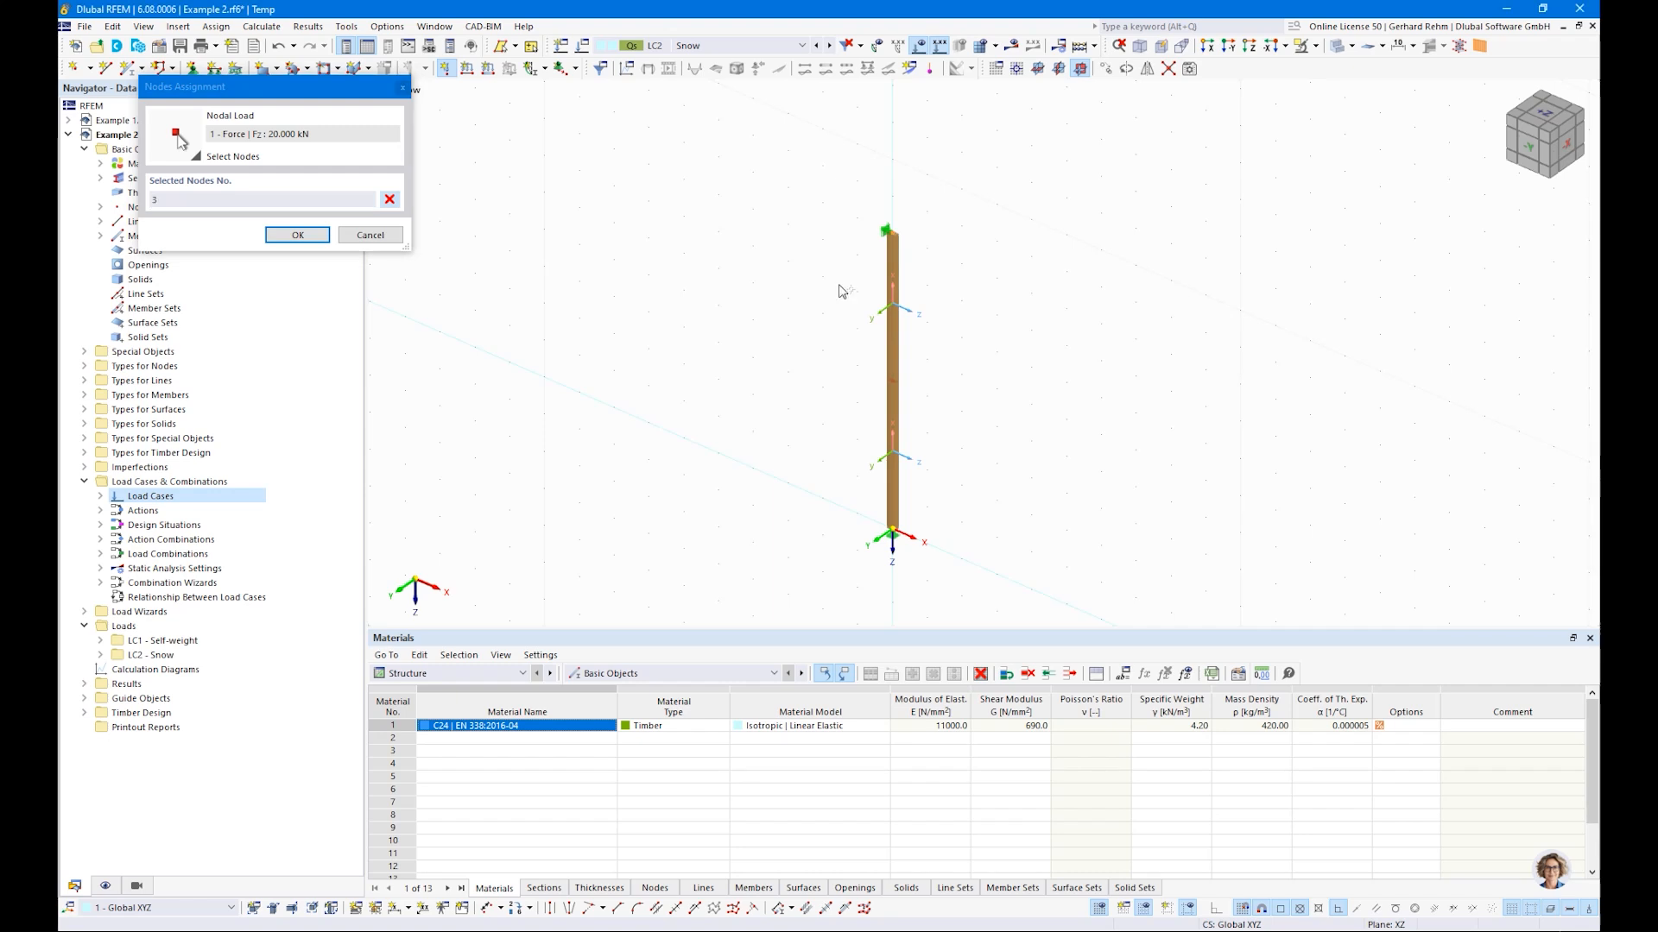
left_click(297, 235)
right_click(559, 246)
left_click(503, 220)
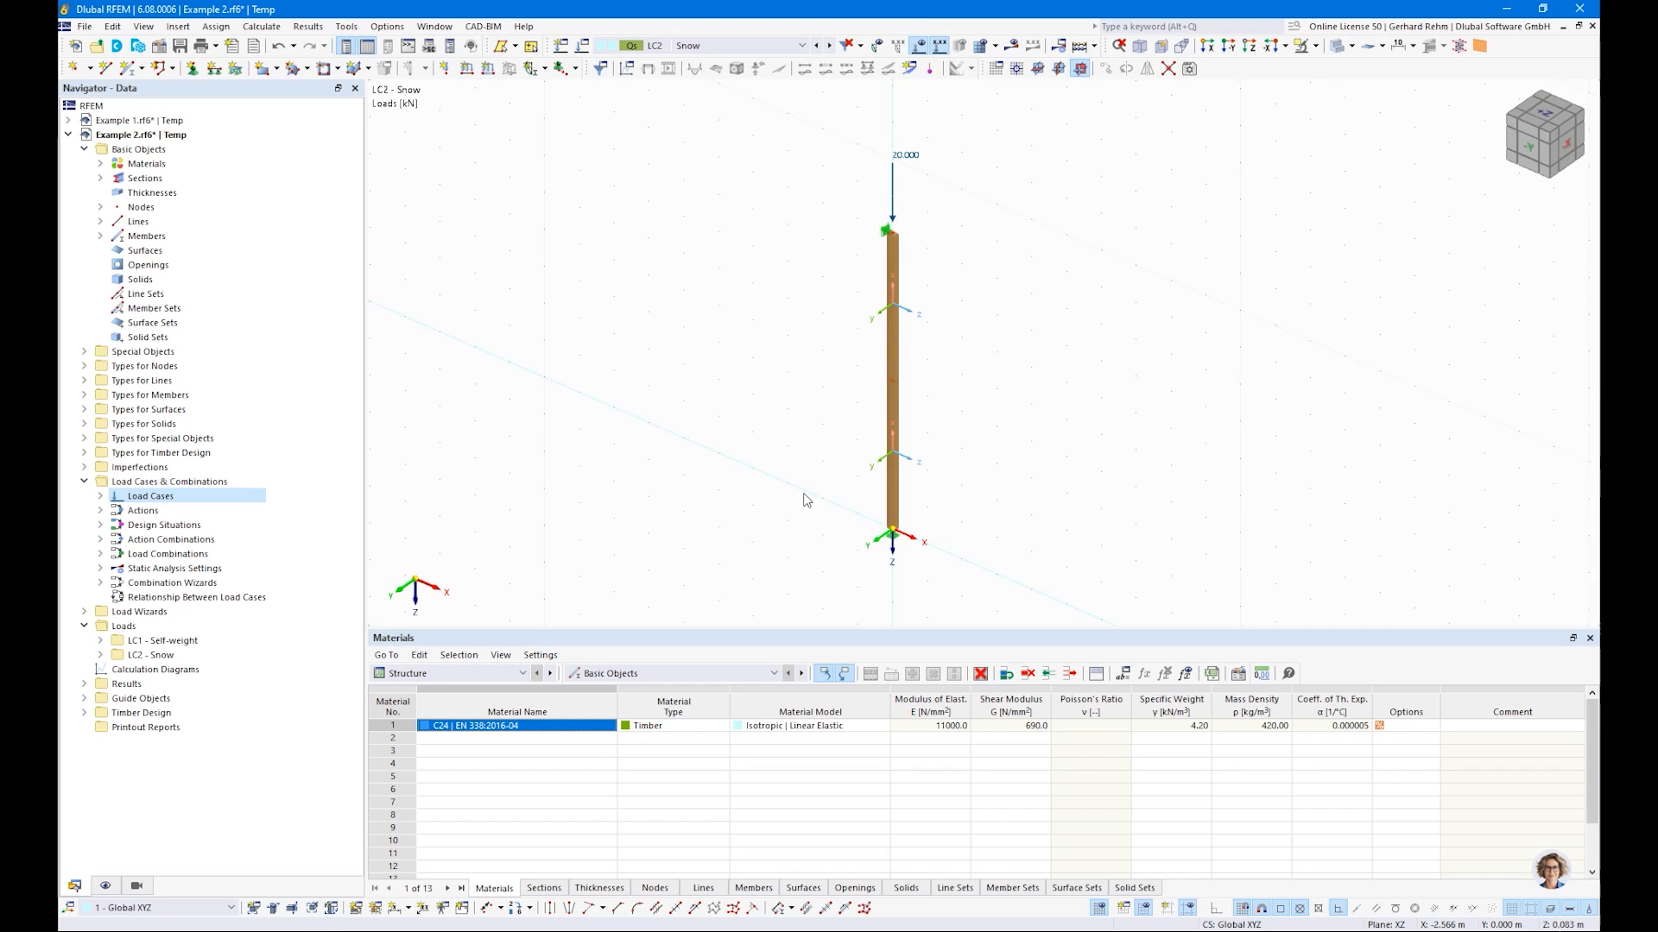
Calculate and show the results of design situation DS1, displaying the axial force N on the members
left_click(733, 47)
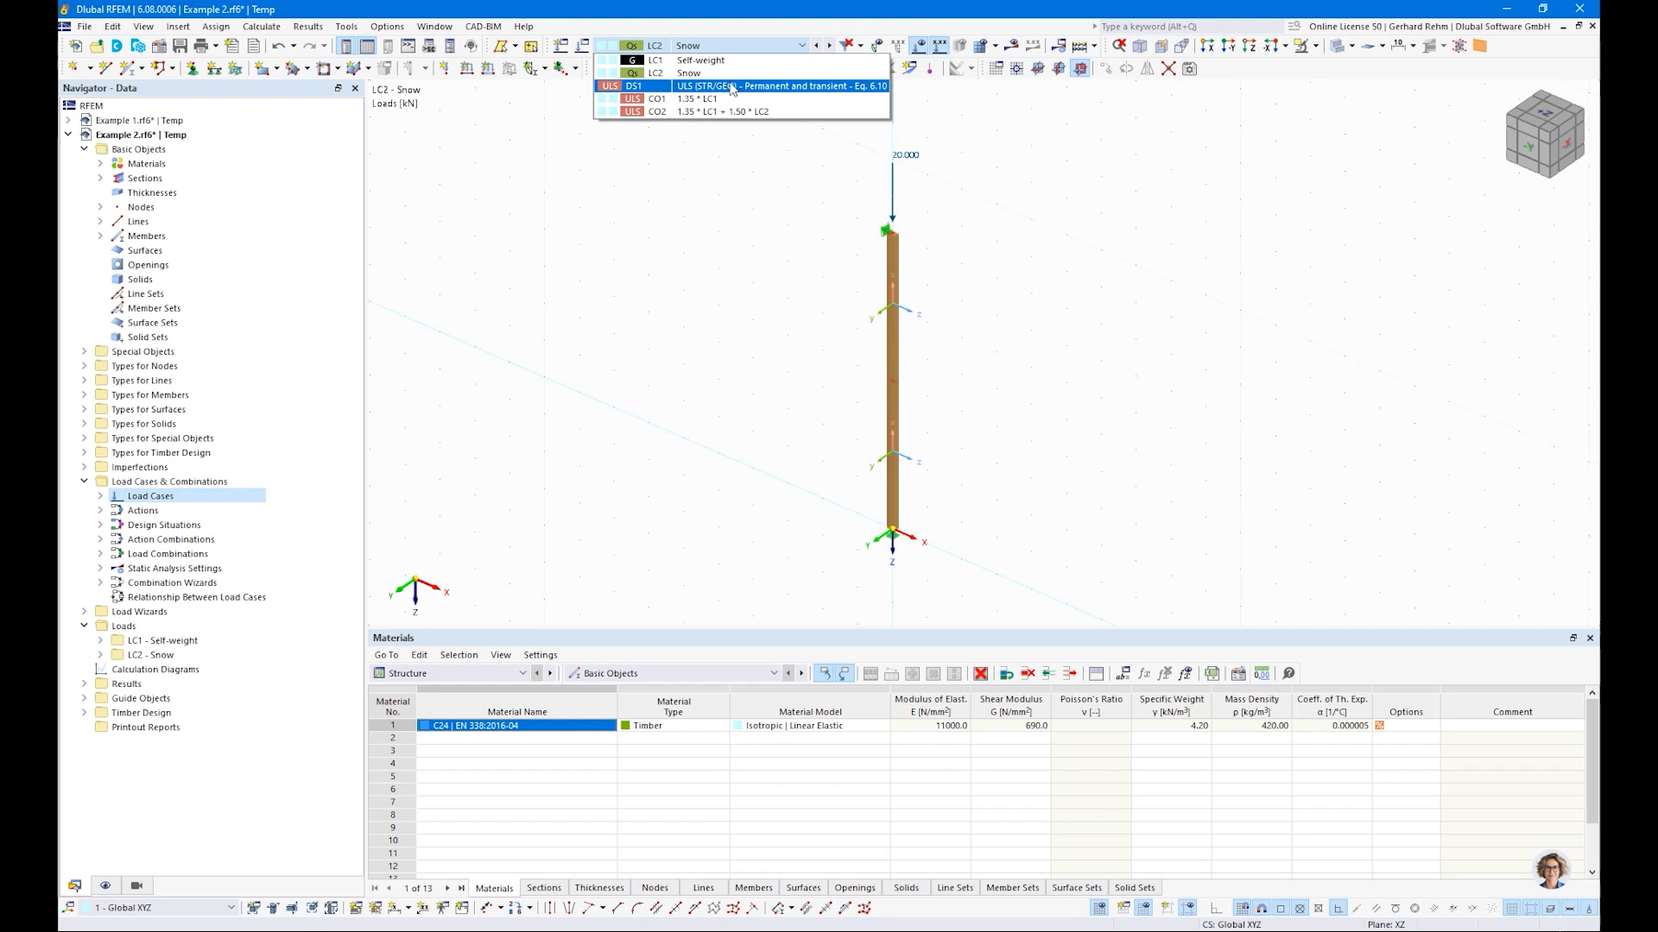
left_click(734, 87)
left_click(1012, 45)
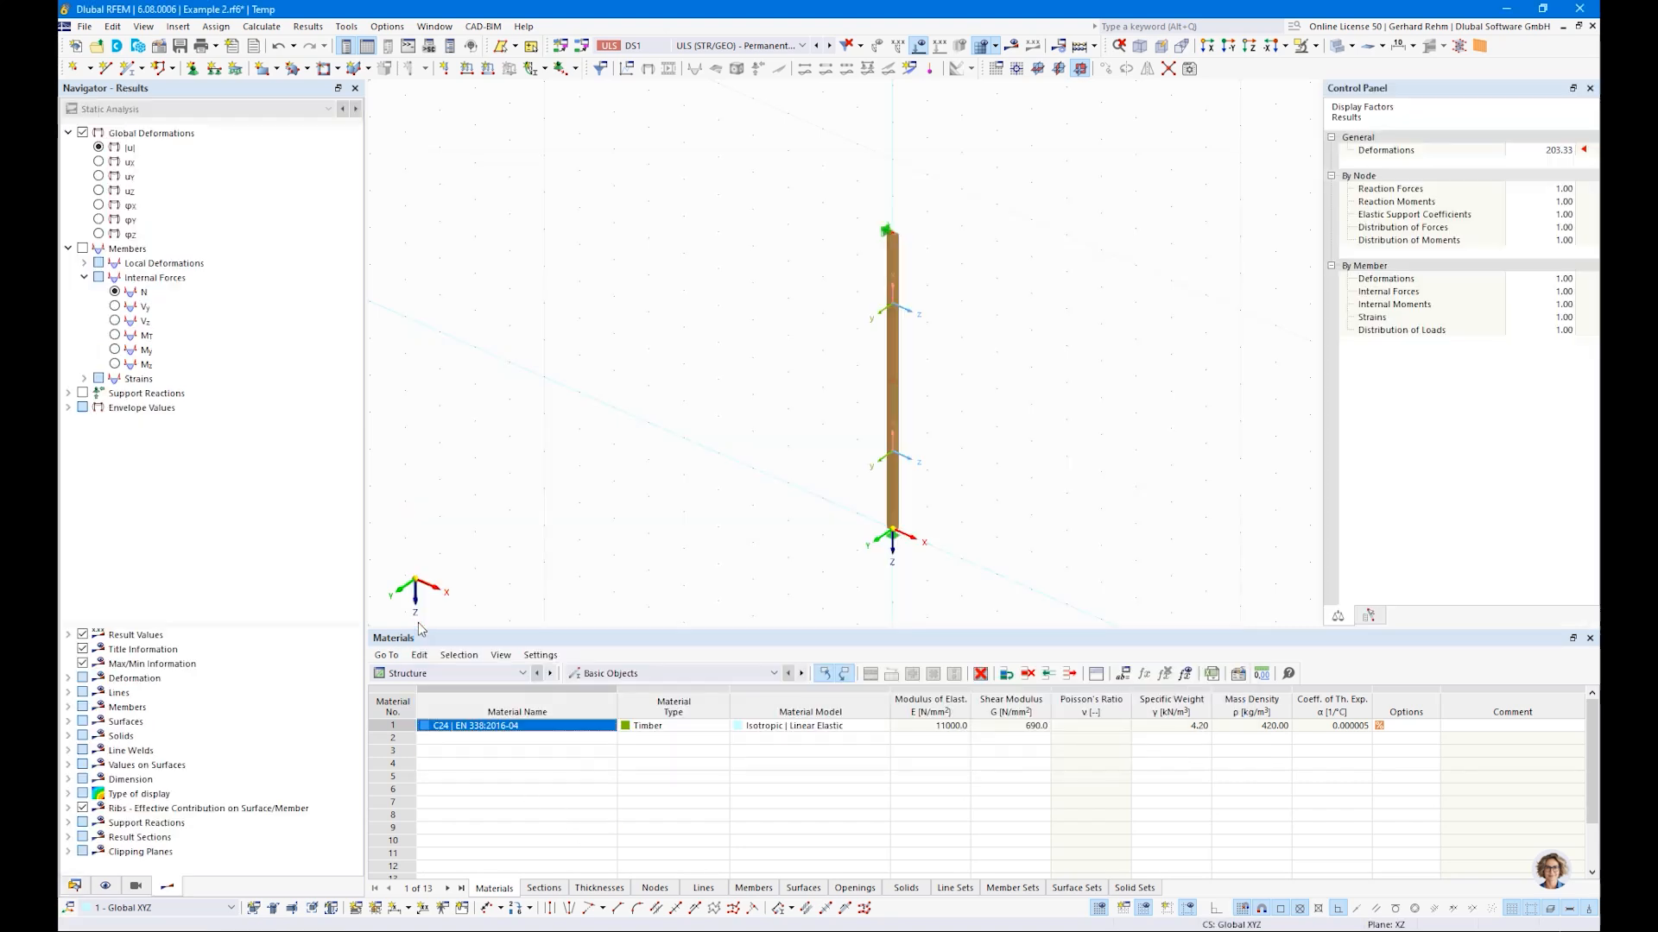
left_click(115, 292)
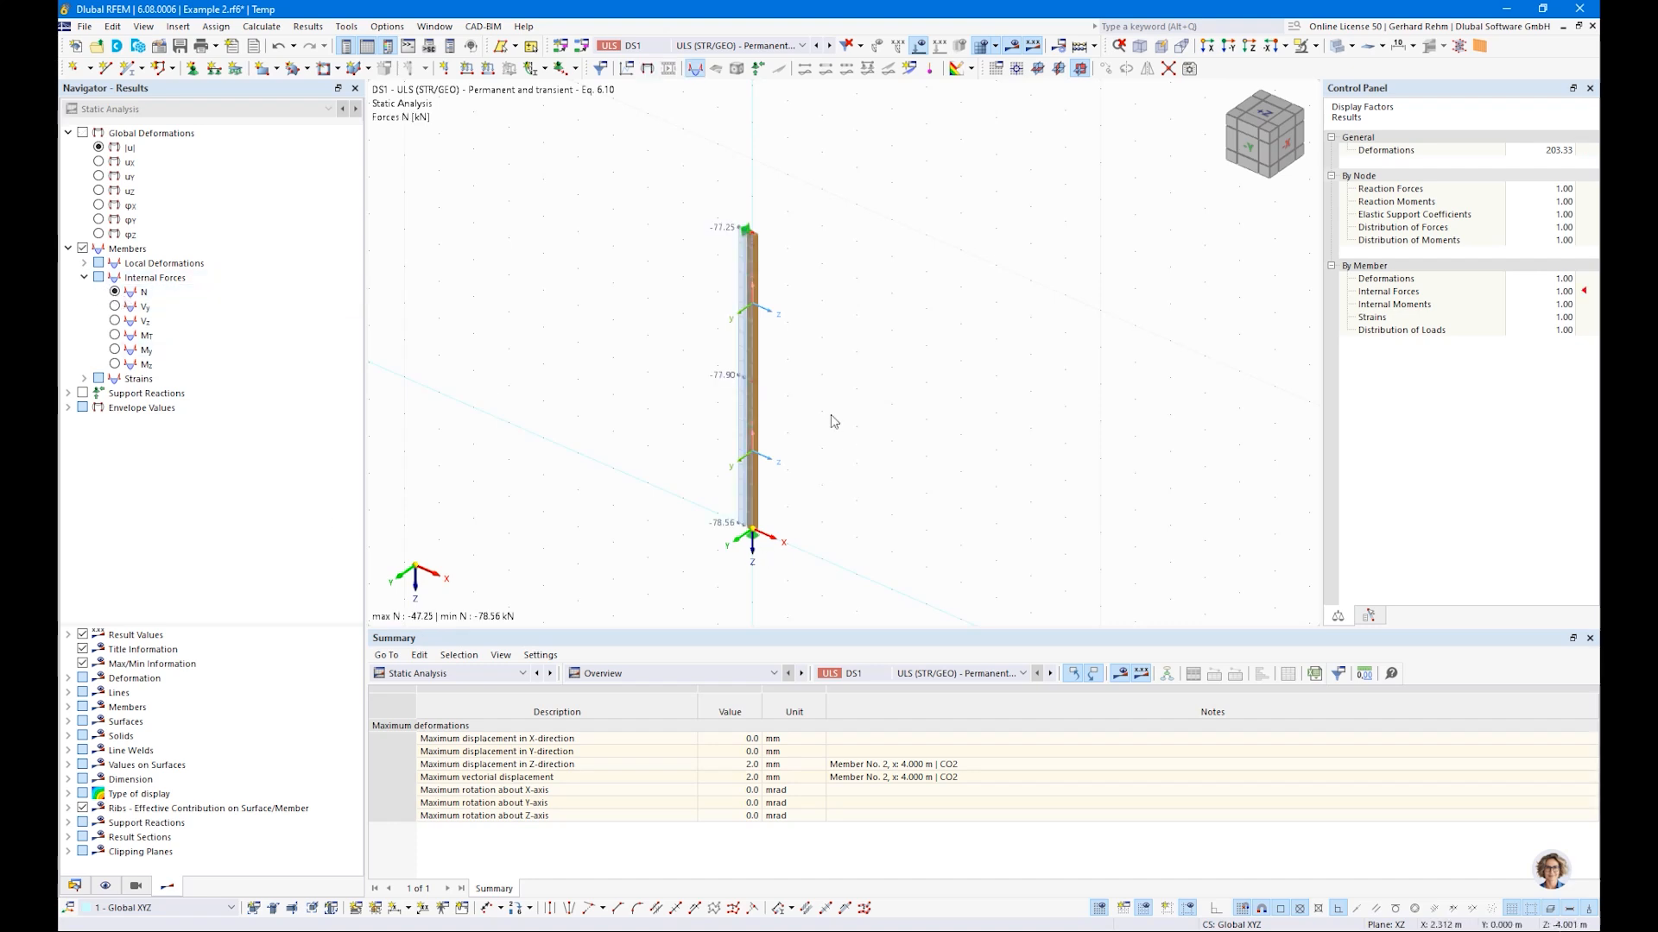
scroll(805, 429, "up", 2)
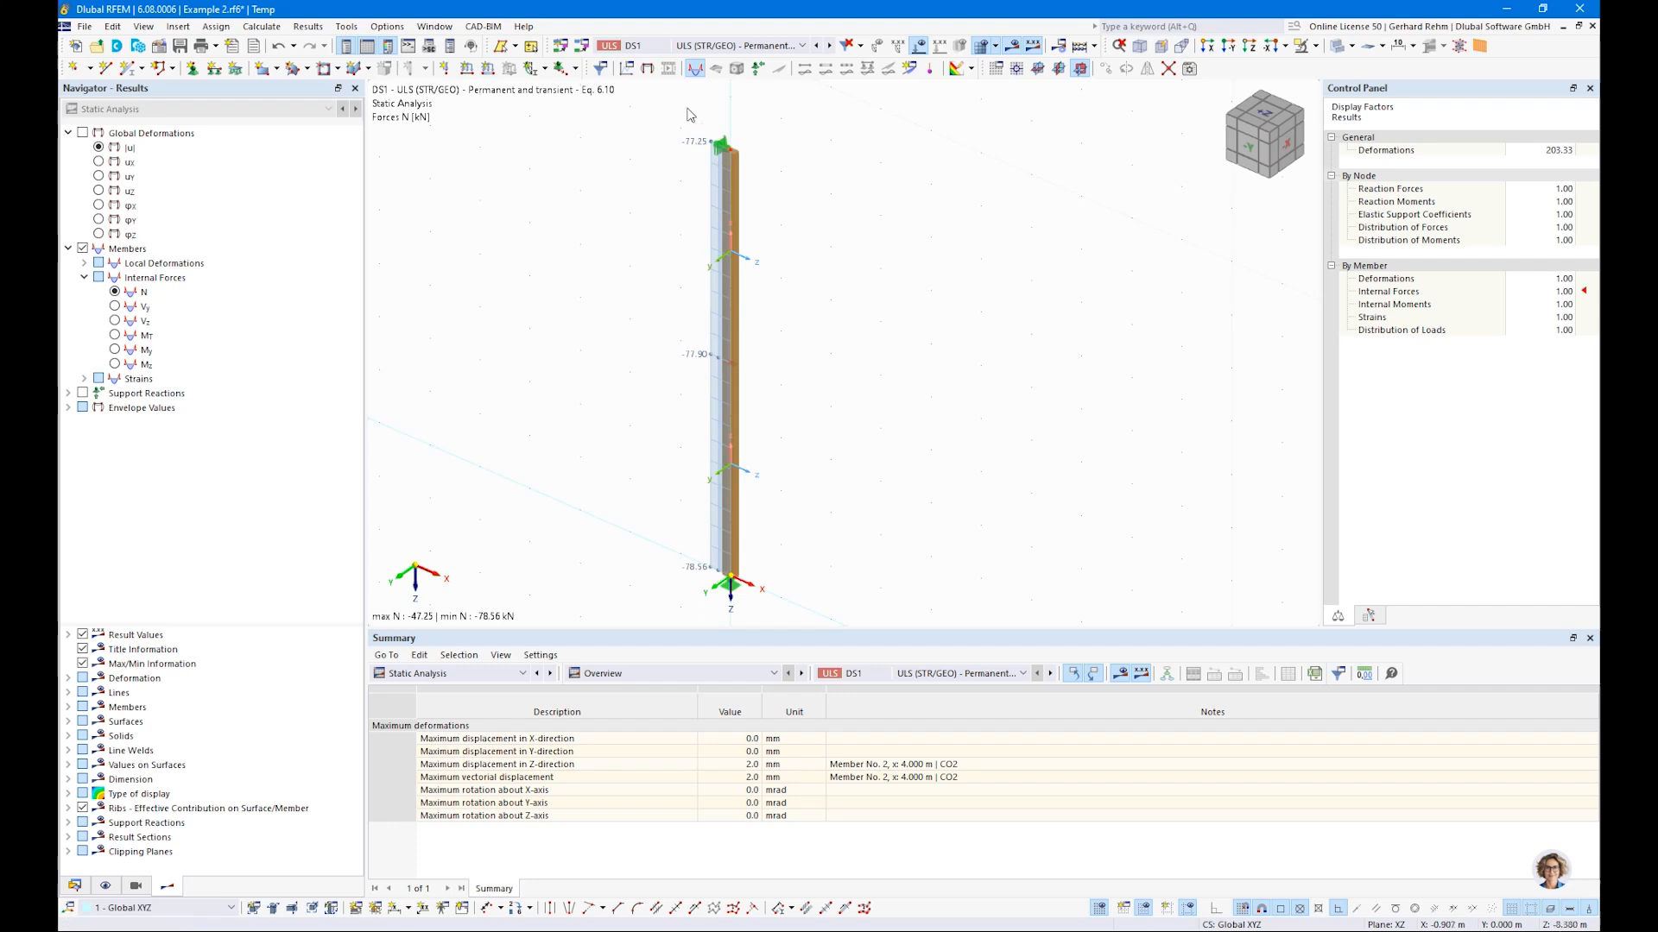
left_click(732, 336)
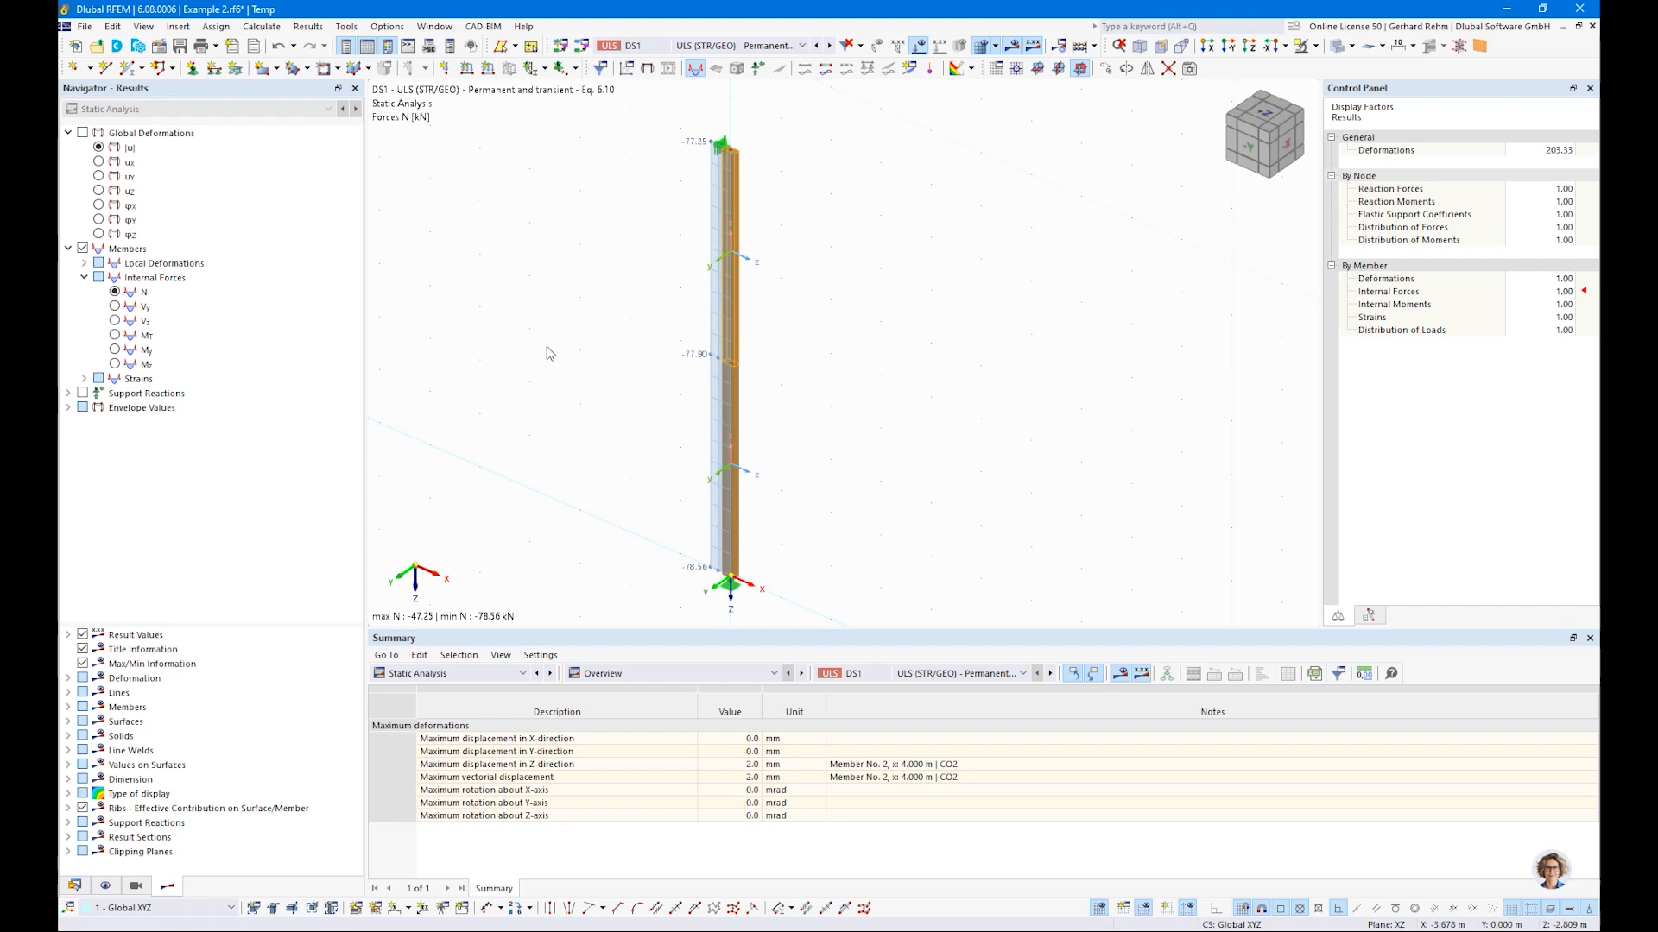
Switch the tables to Timber Design and run the design checks to show their results
left_click(483, 673)
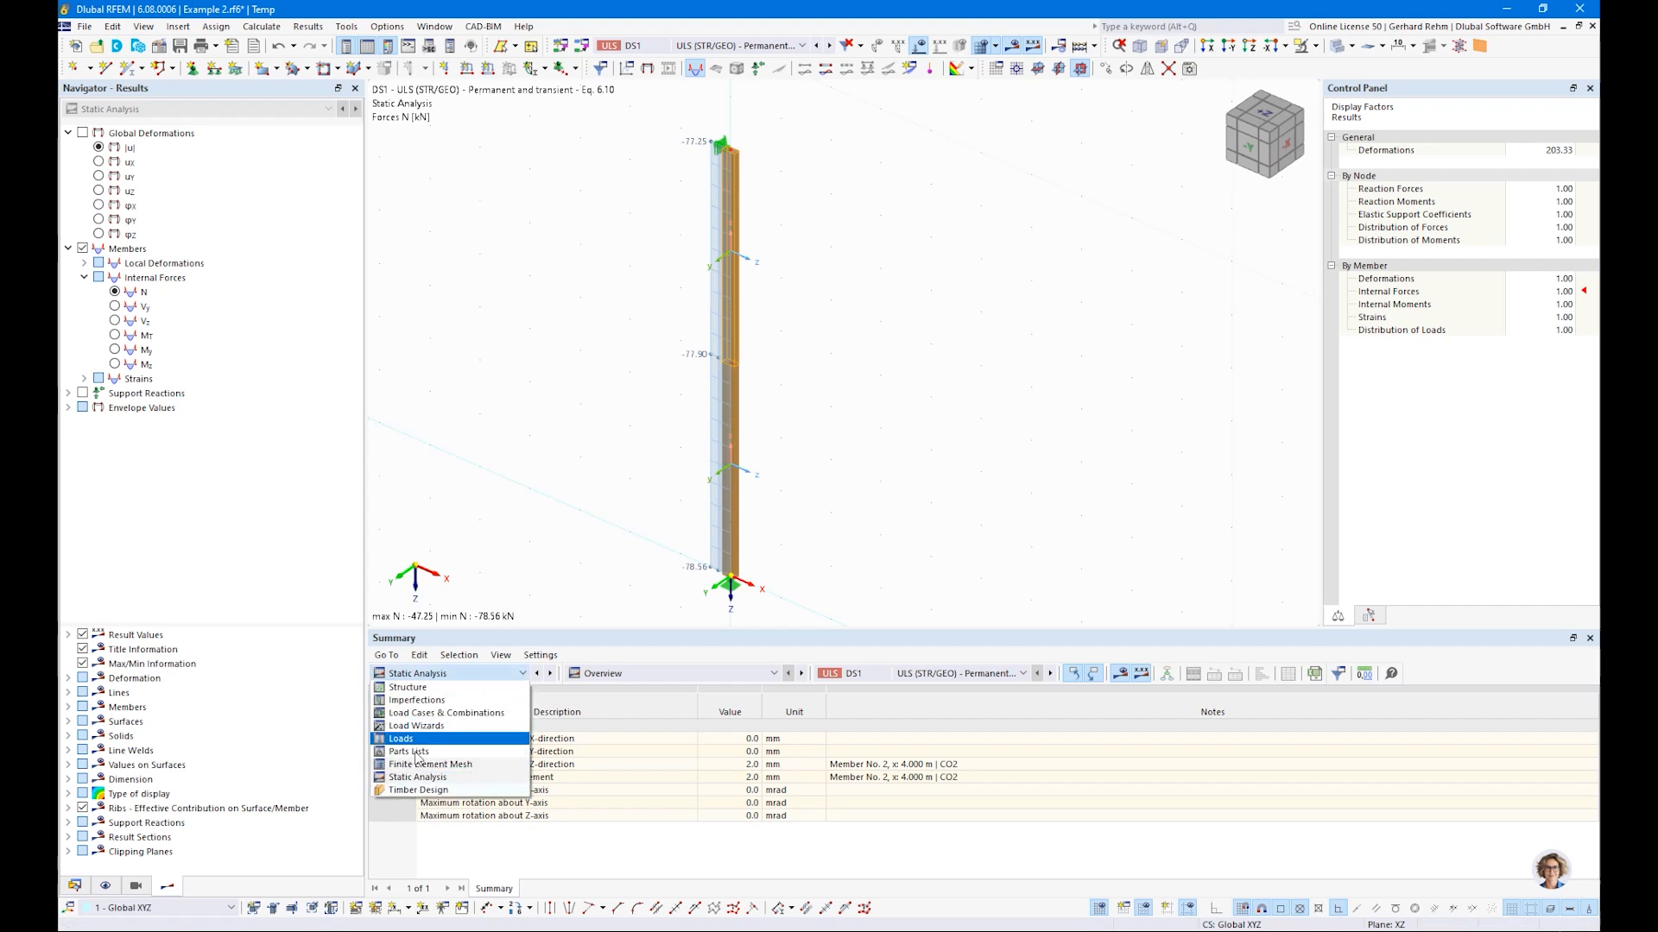
left_click(415, 791)
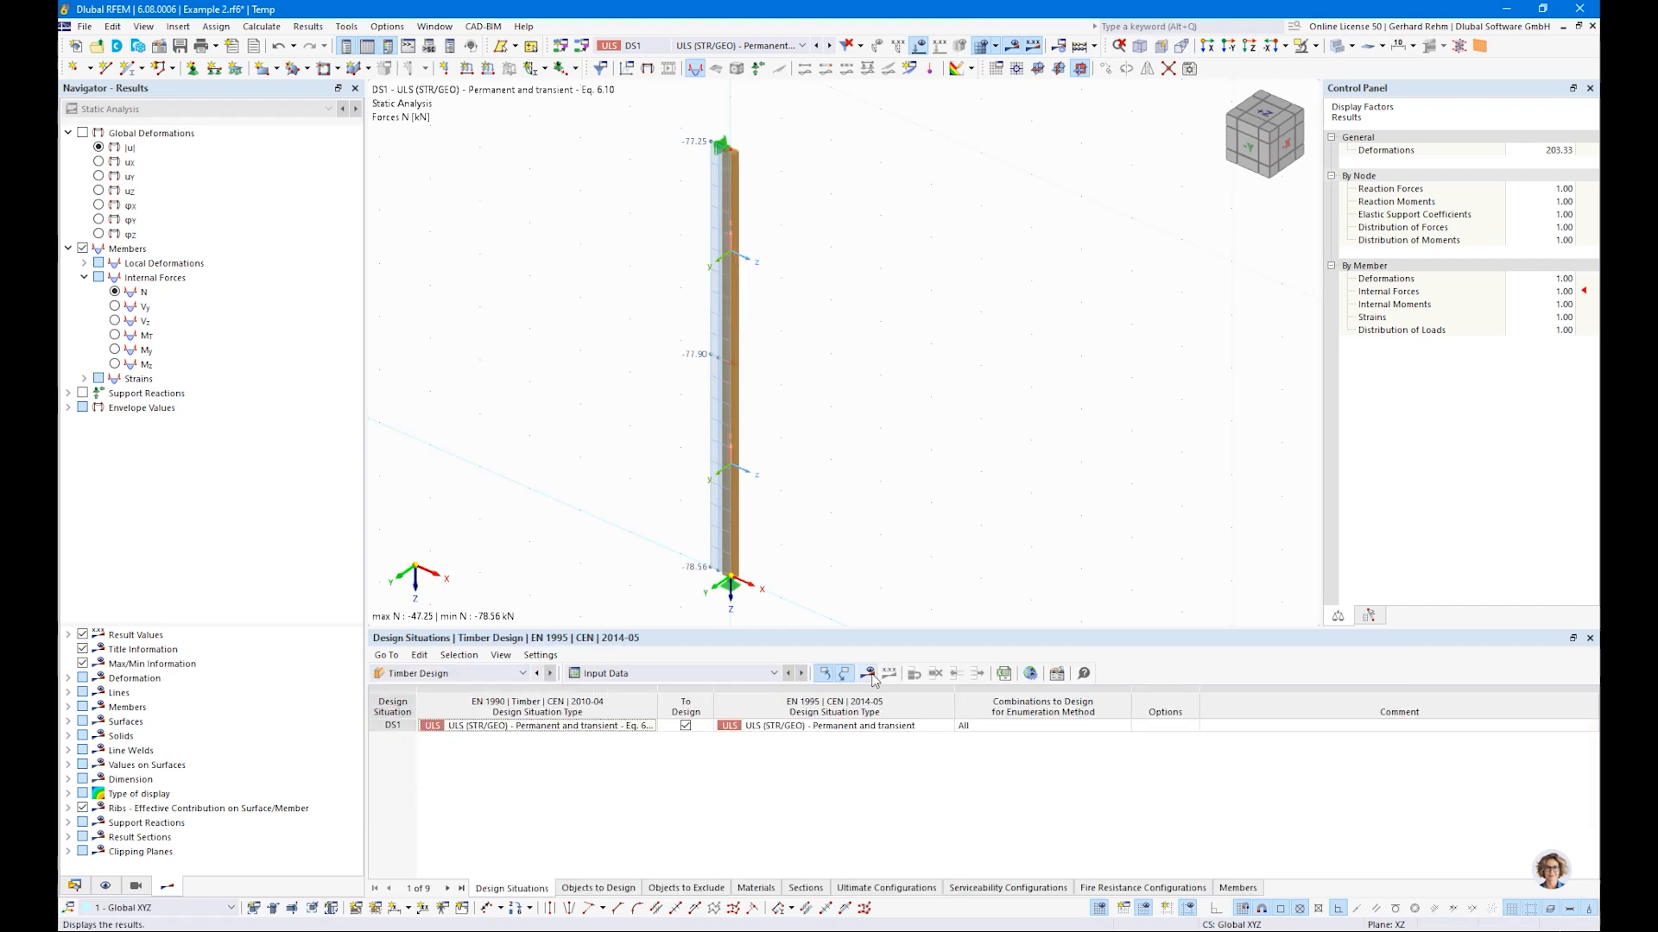
left_click(869, 674)
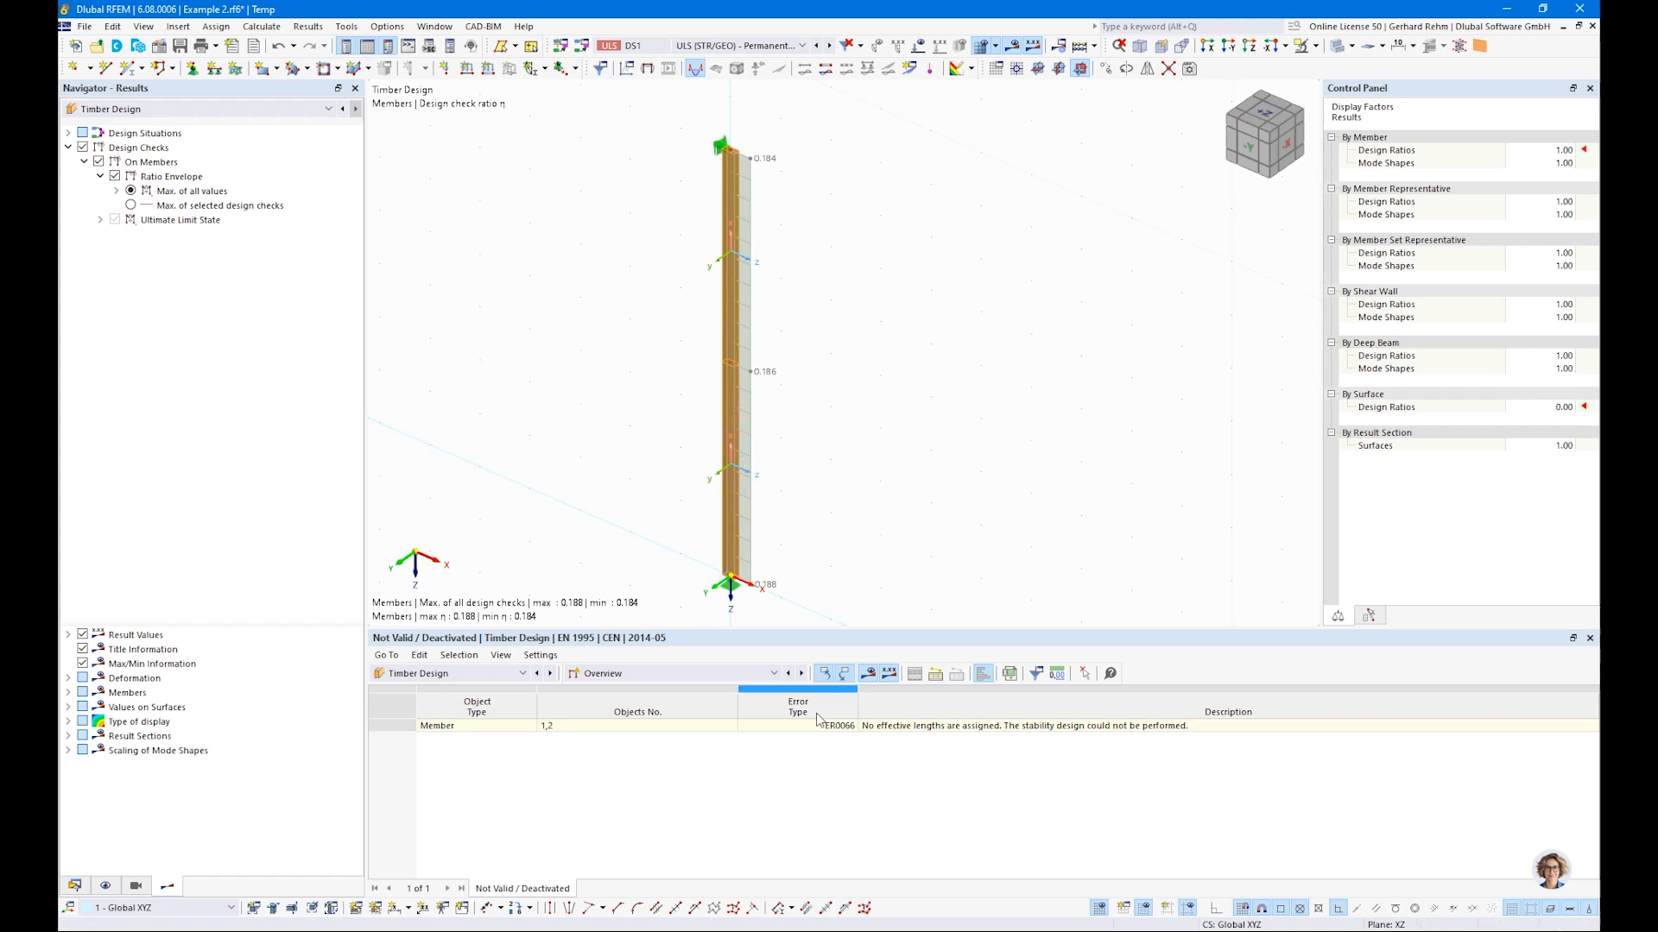
List the timber design ratios on members by design situation and inspect the compression along grain check
left_click(639, 674)
left_click(619, 717)
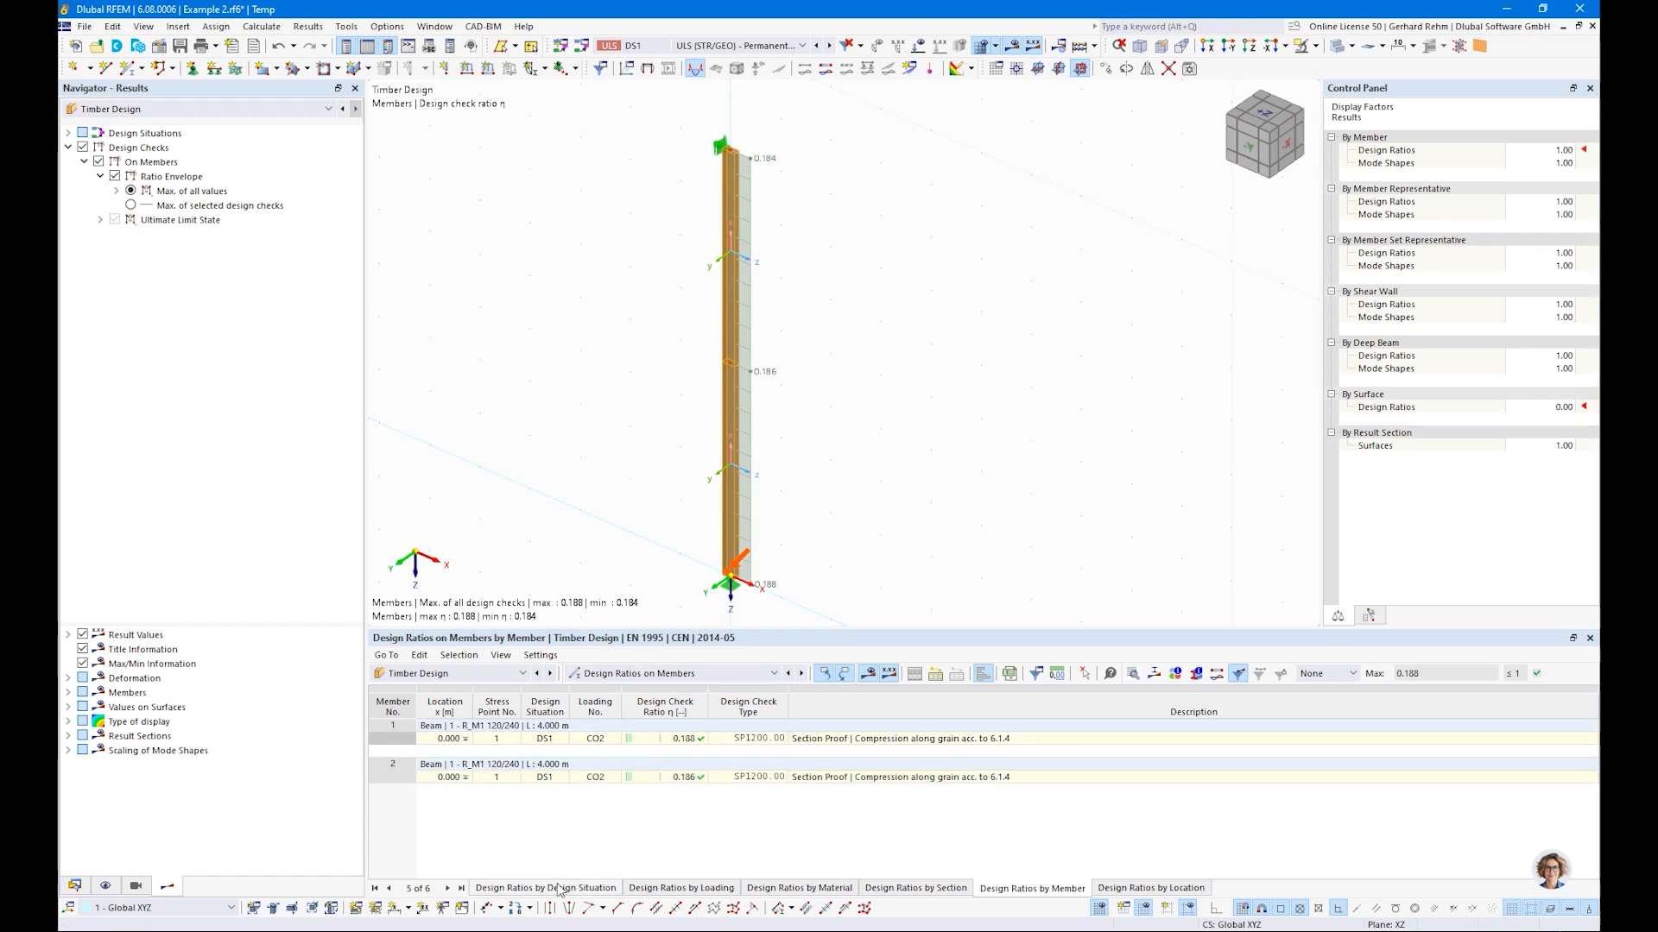
left_click(805, 741)
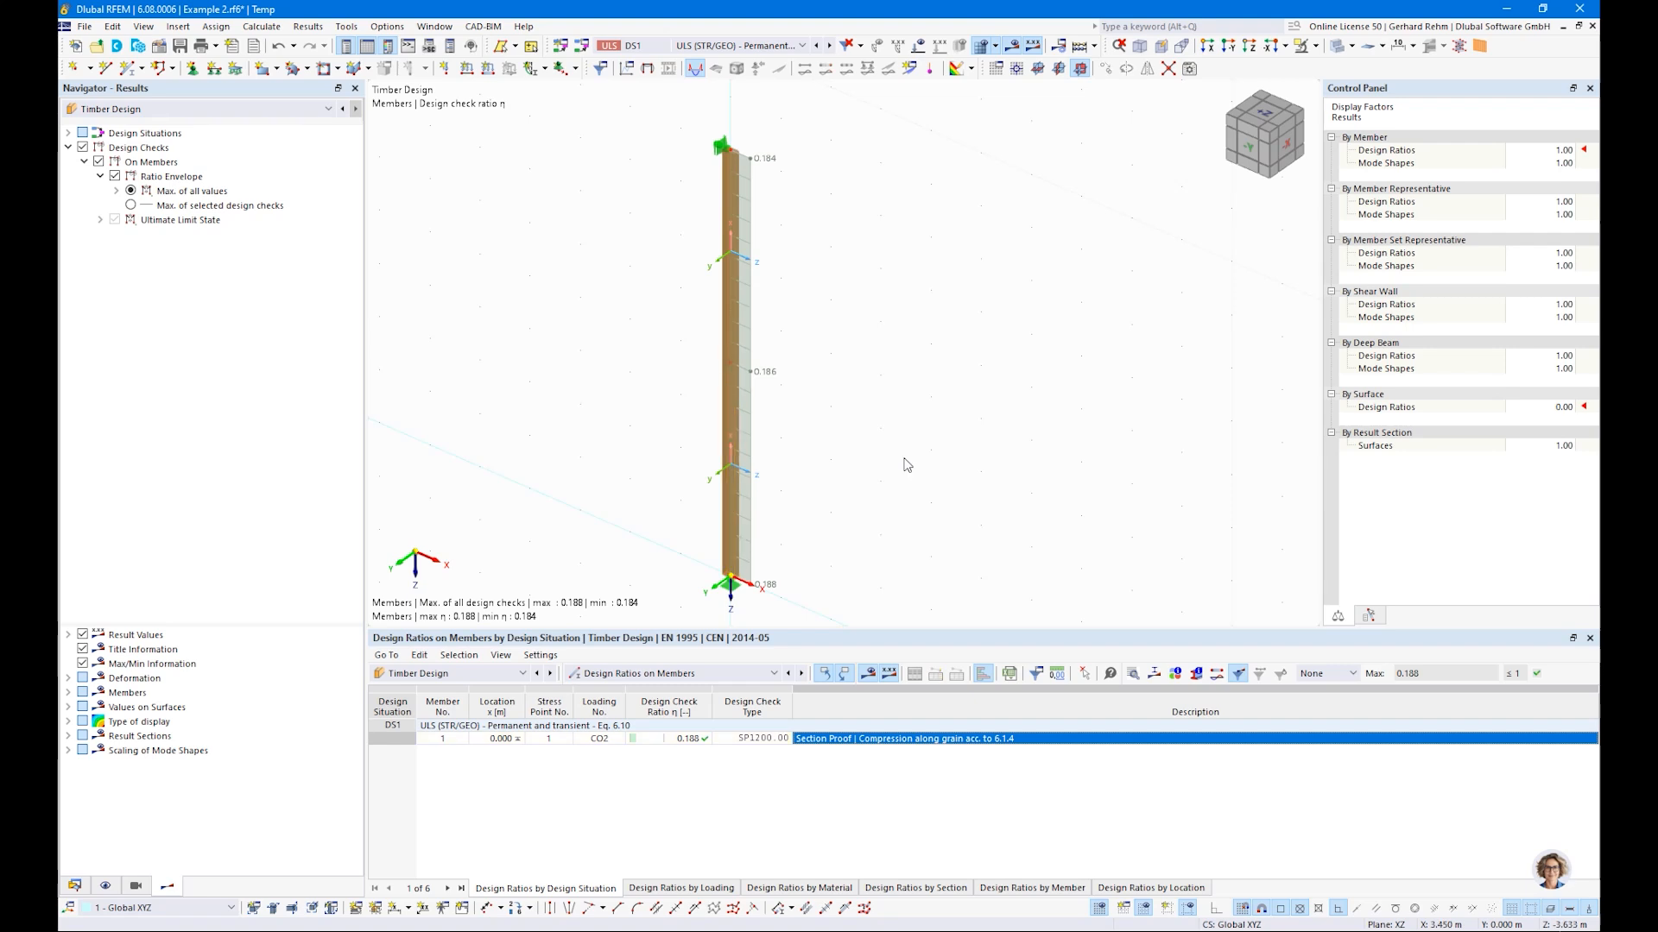
scroll(908, 462, "down", 1)
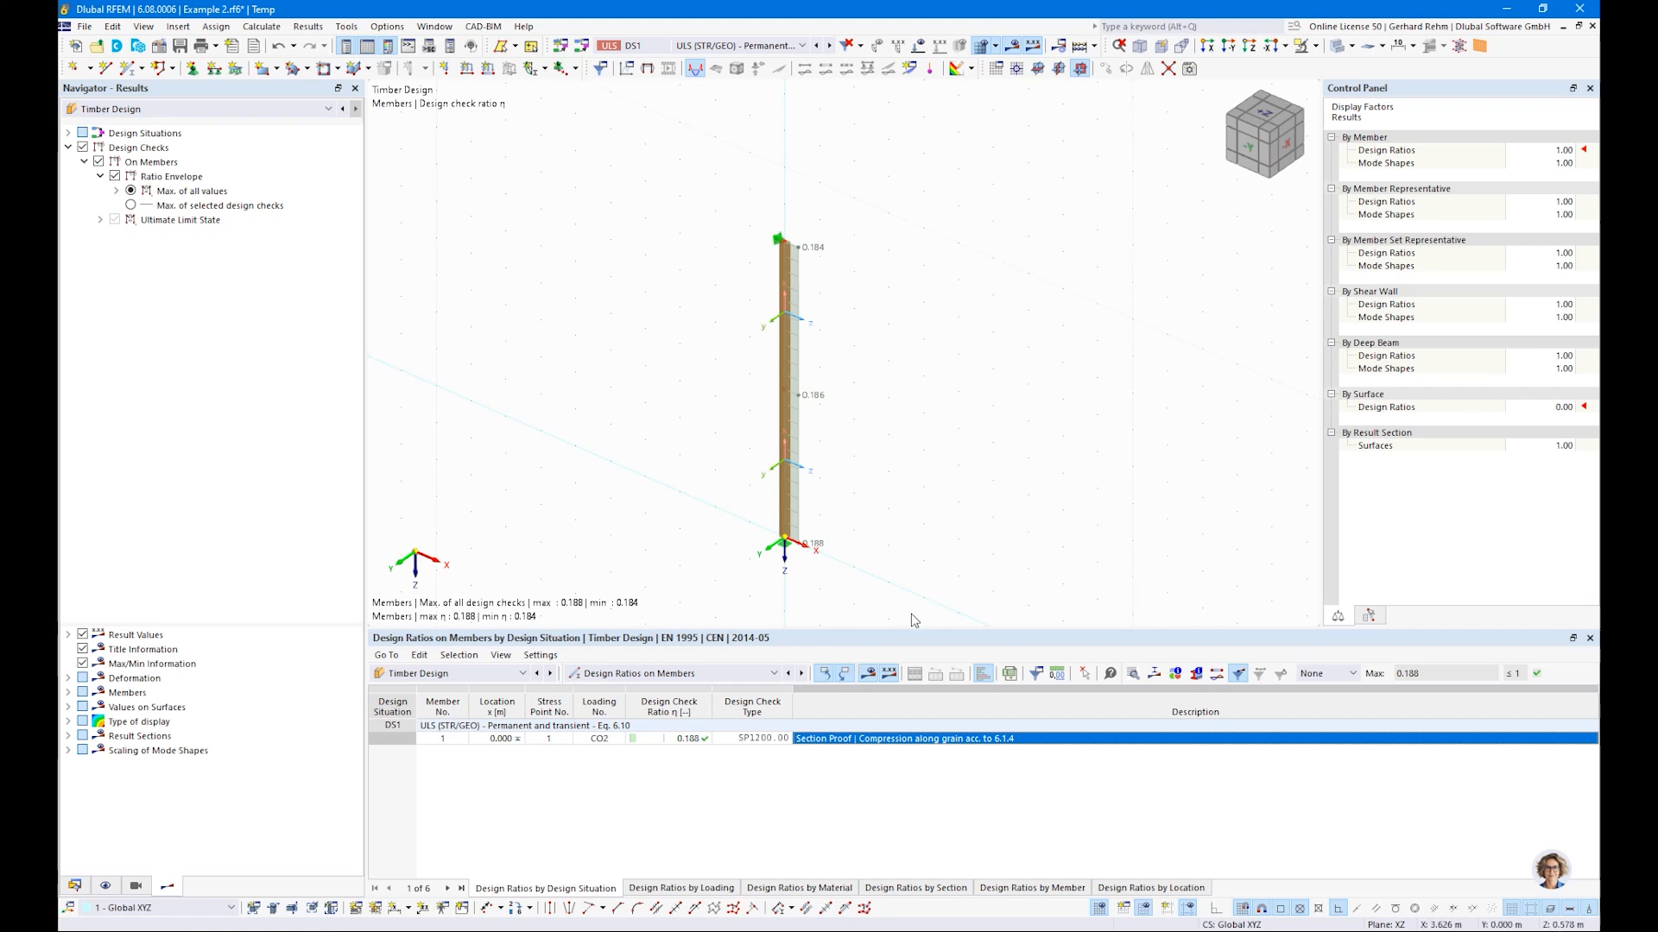
left_click_drag(903, 616, 731, 210)
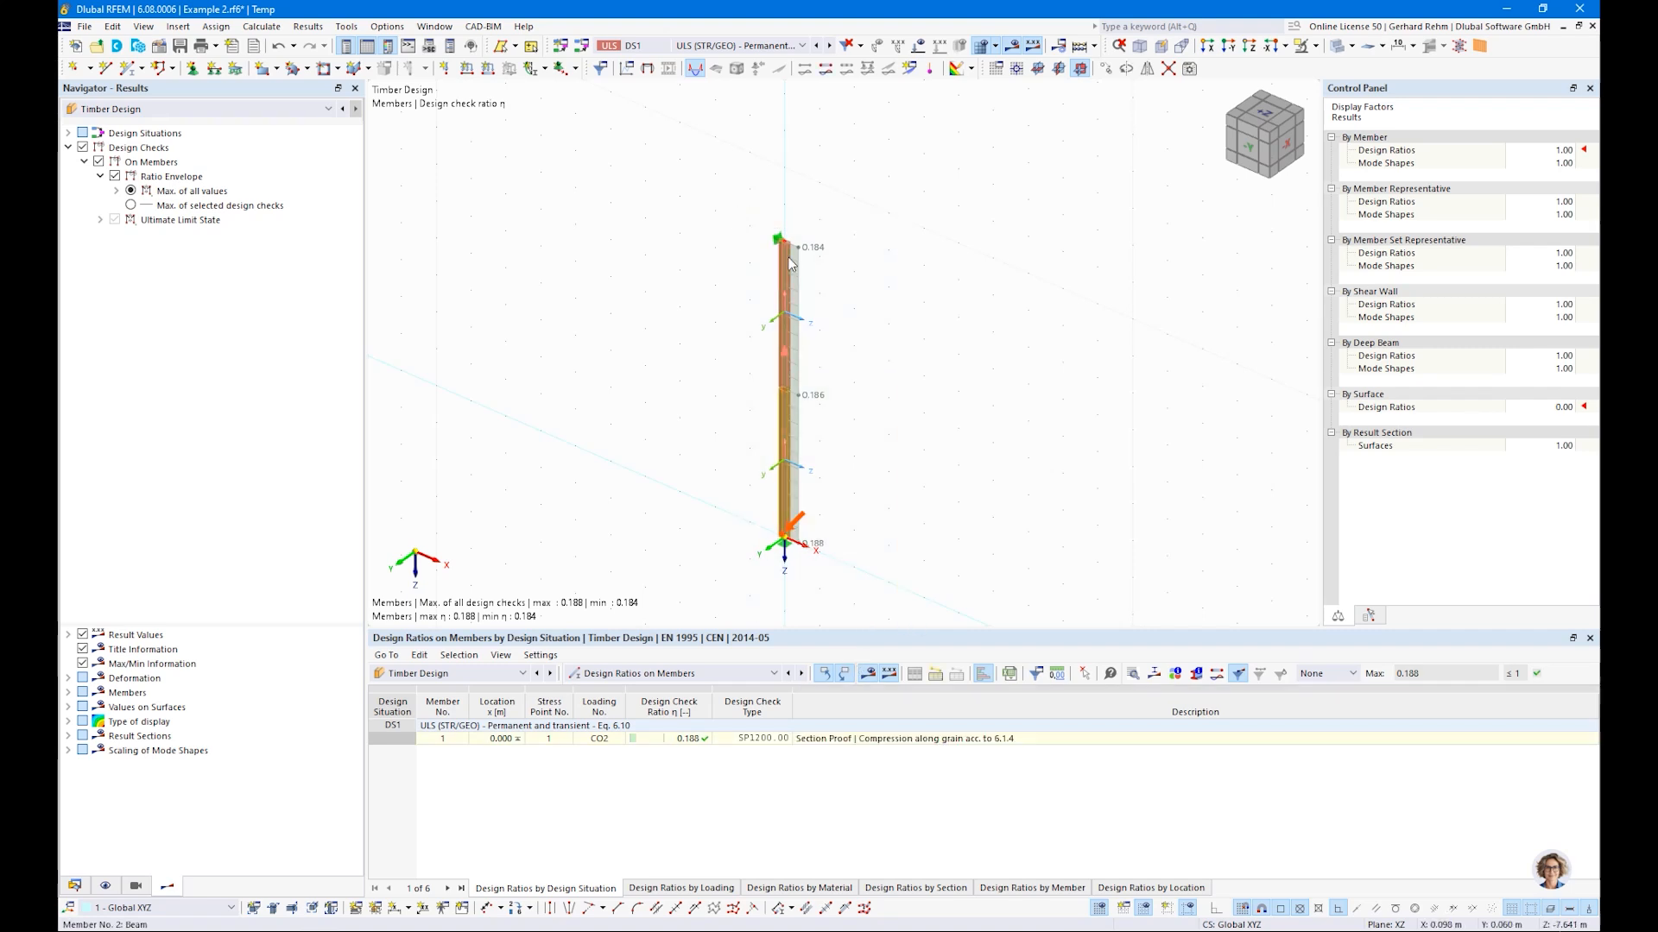
right_click(787, 257)
left_click(1027, 216)
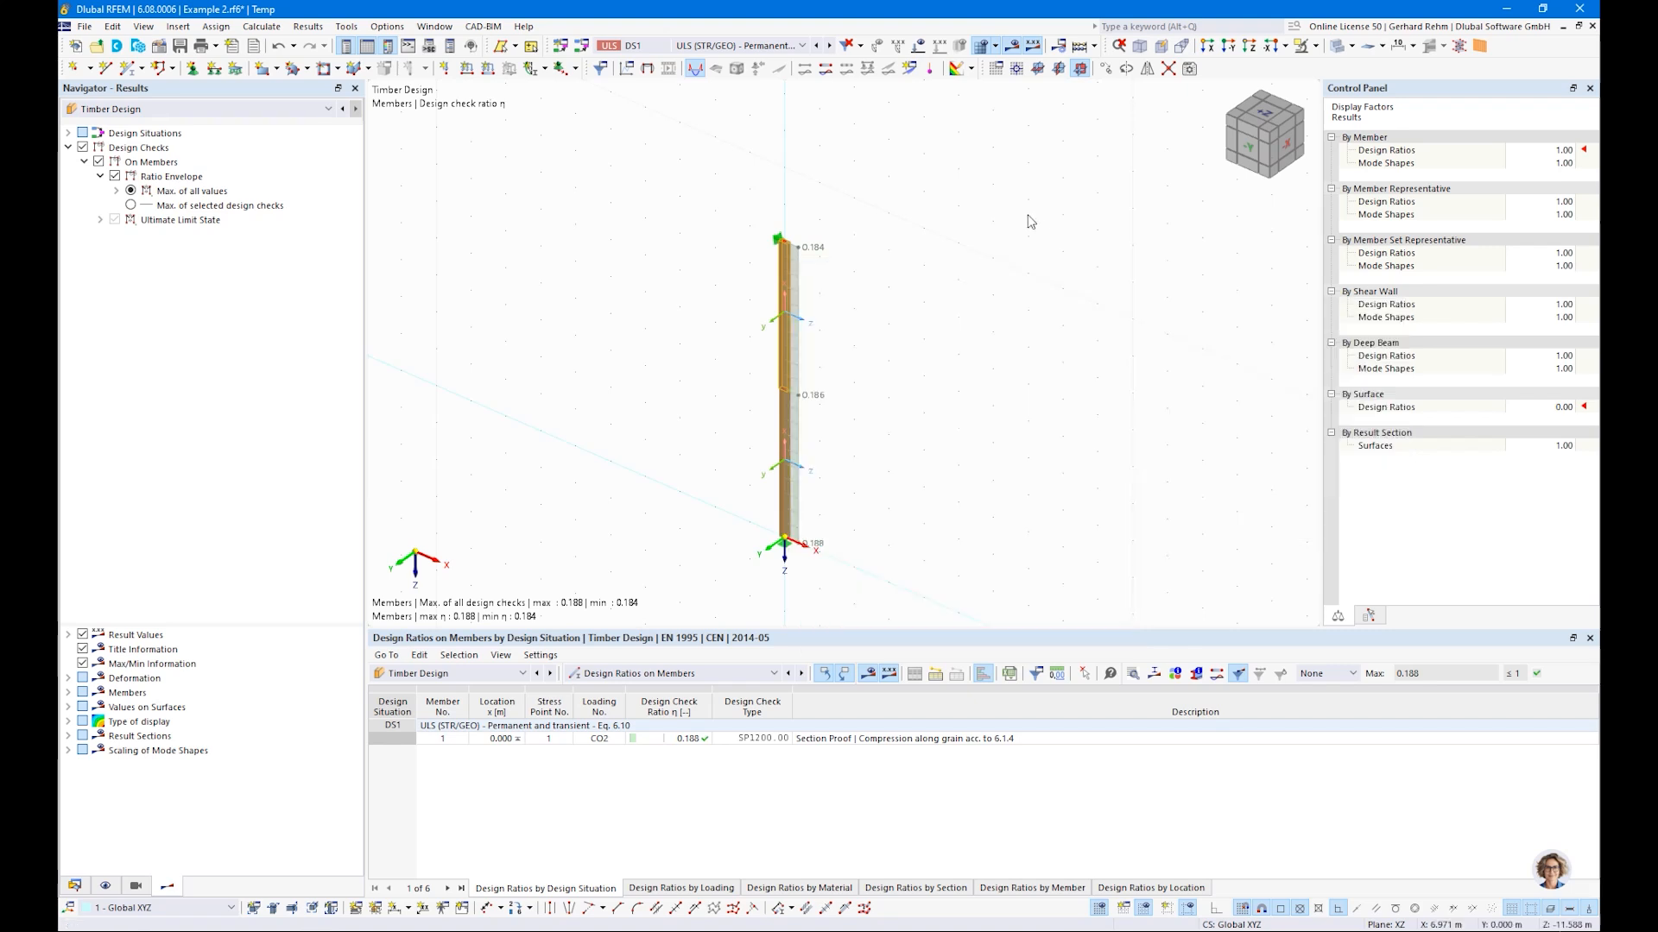
Create a continuous member set from the two column members with design properties enabled
left_click_drag(956, 600, 698, 211)
right_click(788, 296)
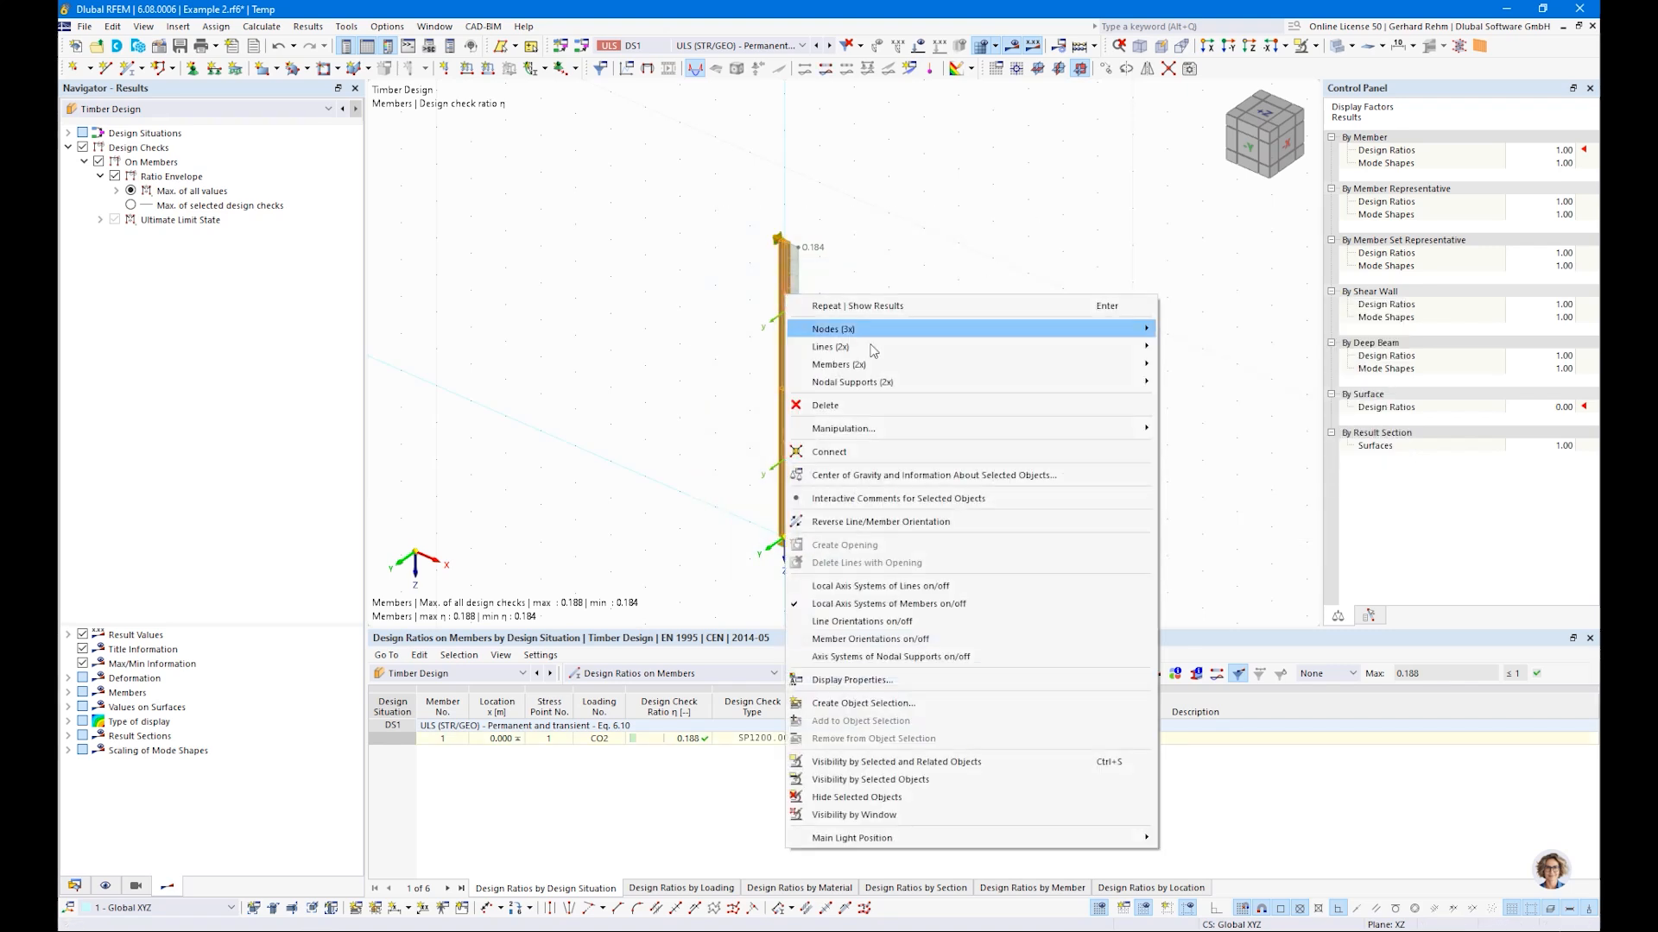
mouse_move(874, 371)
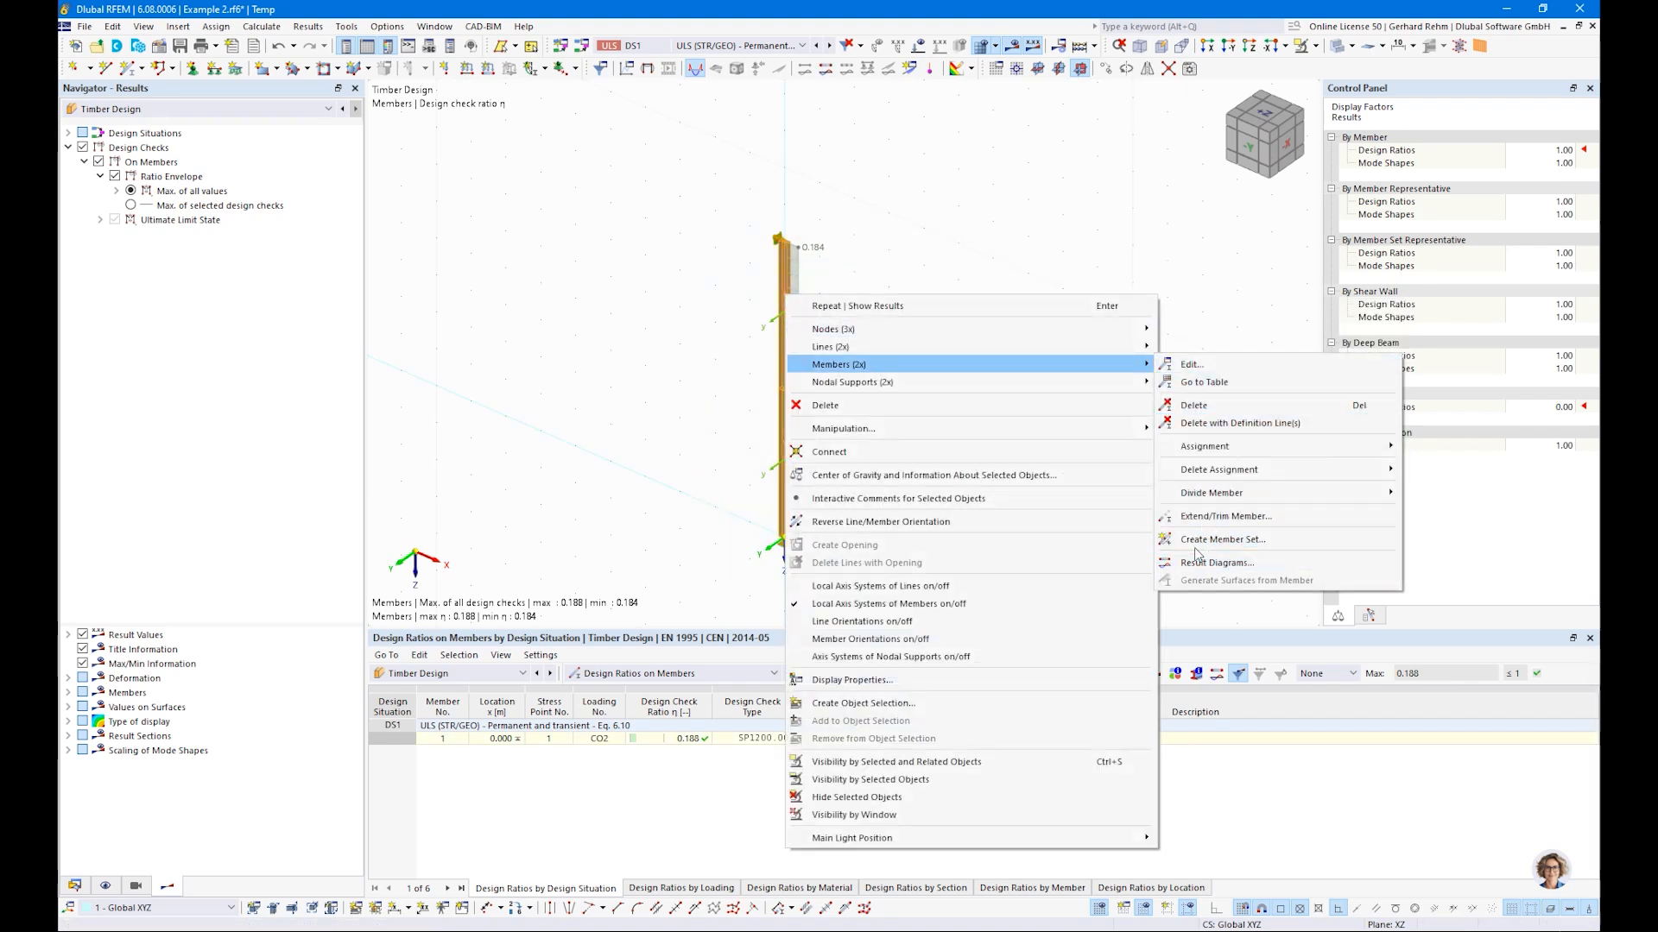
left_click(1219, 539)
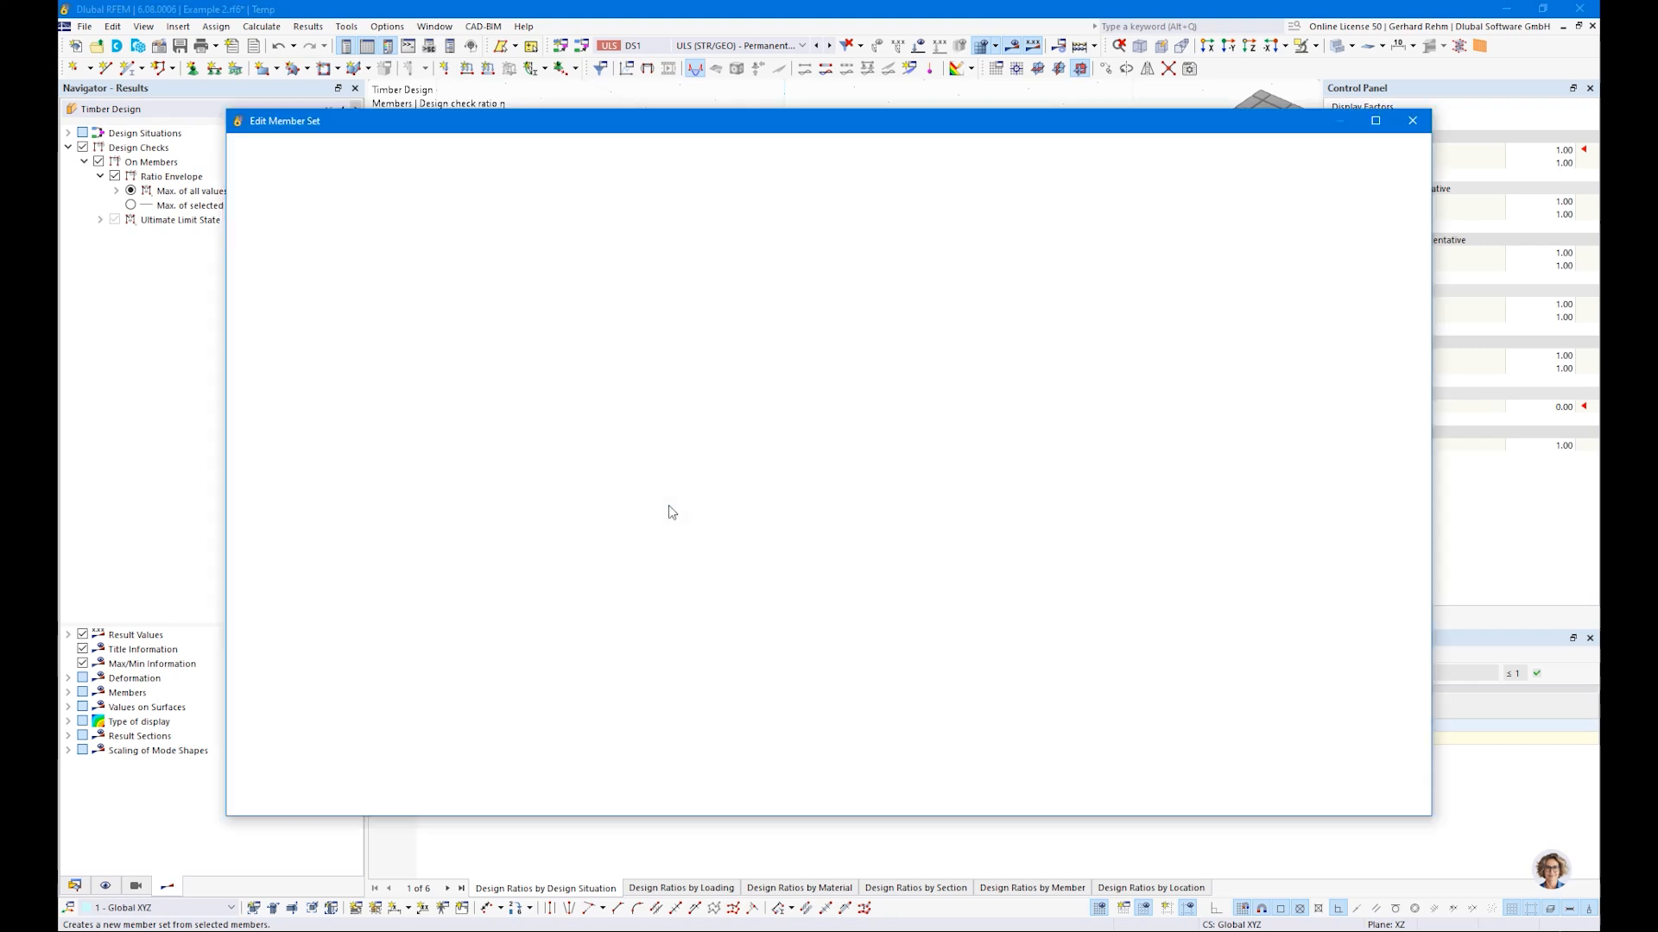
left_click(477, 383)
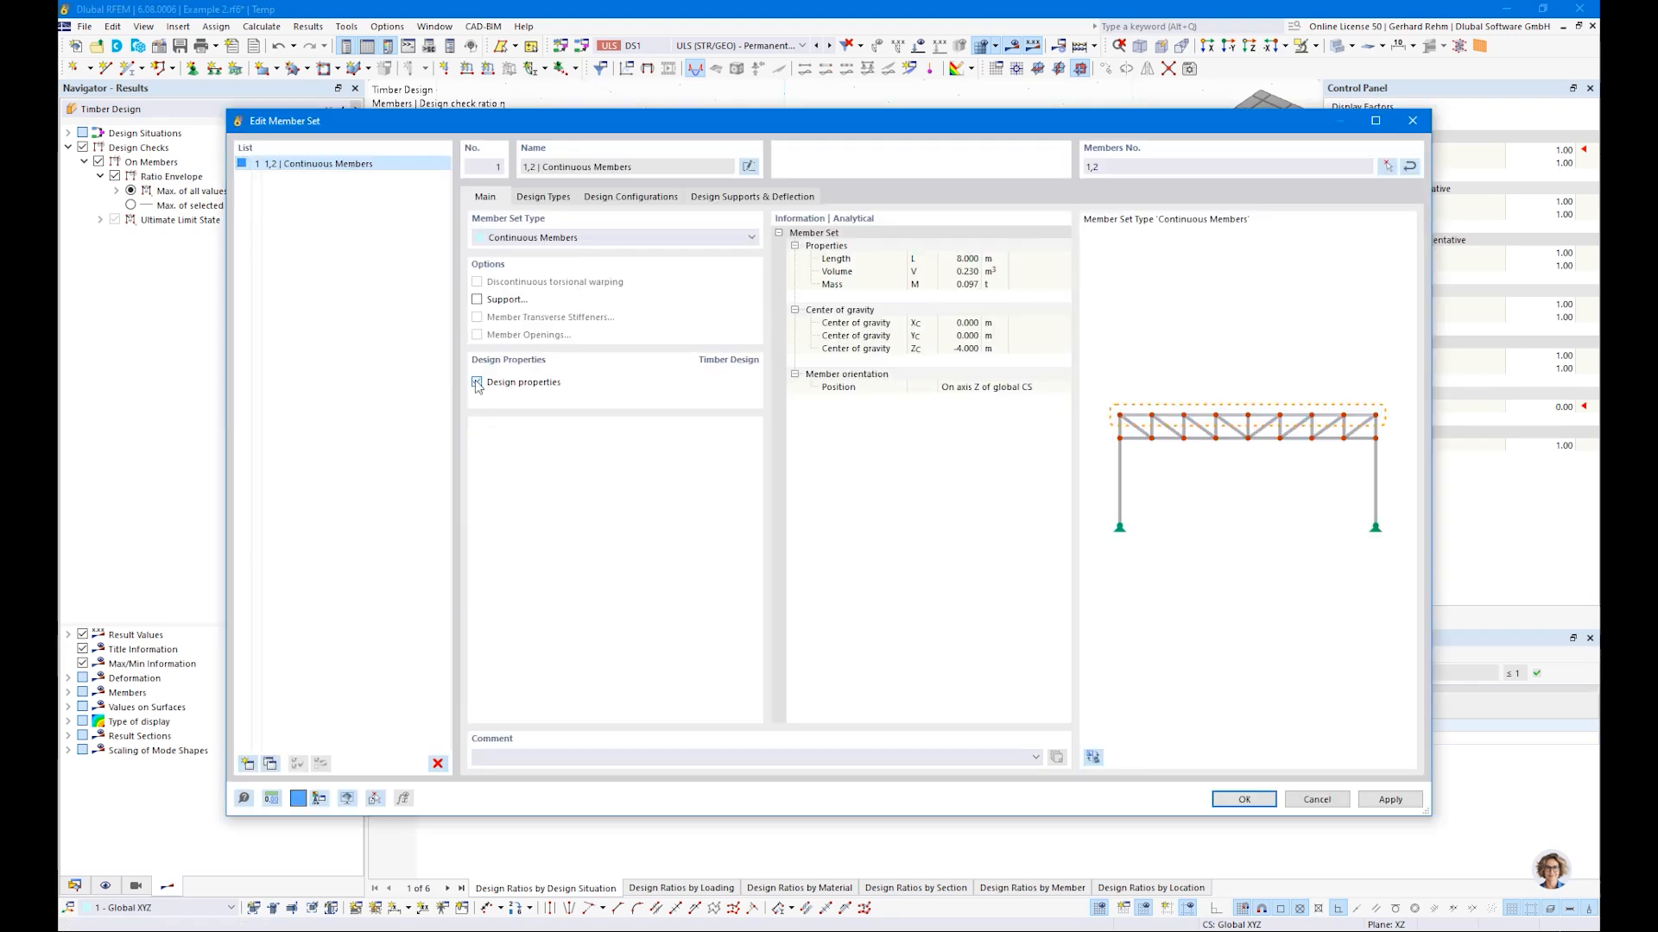
Create new effective lengths for the member set, without considering lateral-torsional buckling
left_click(543, 198)
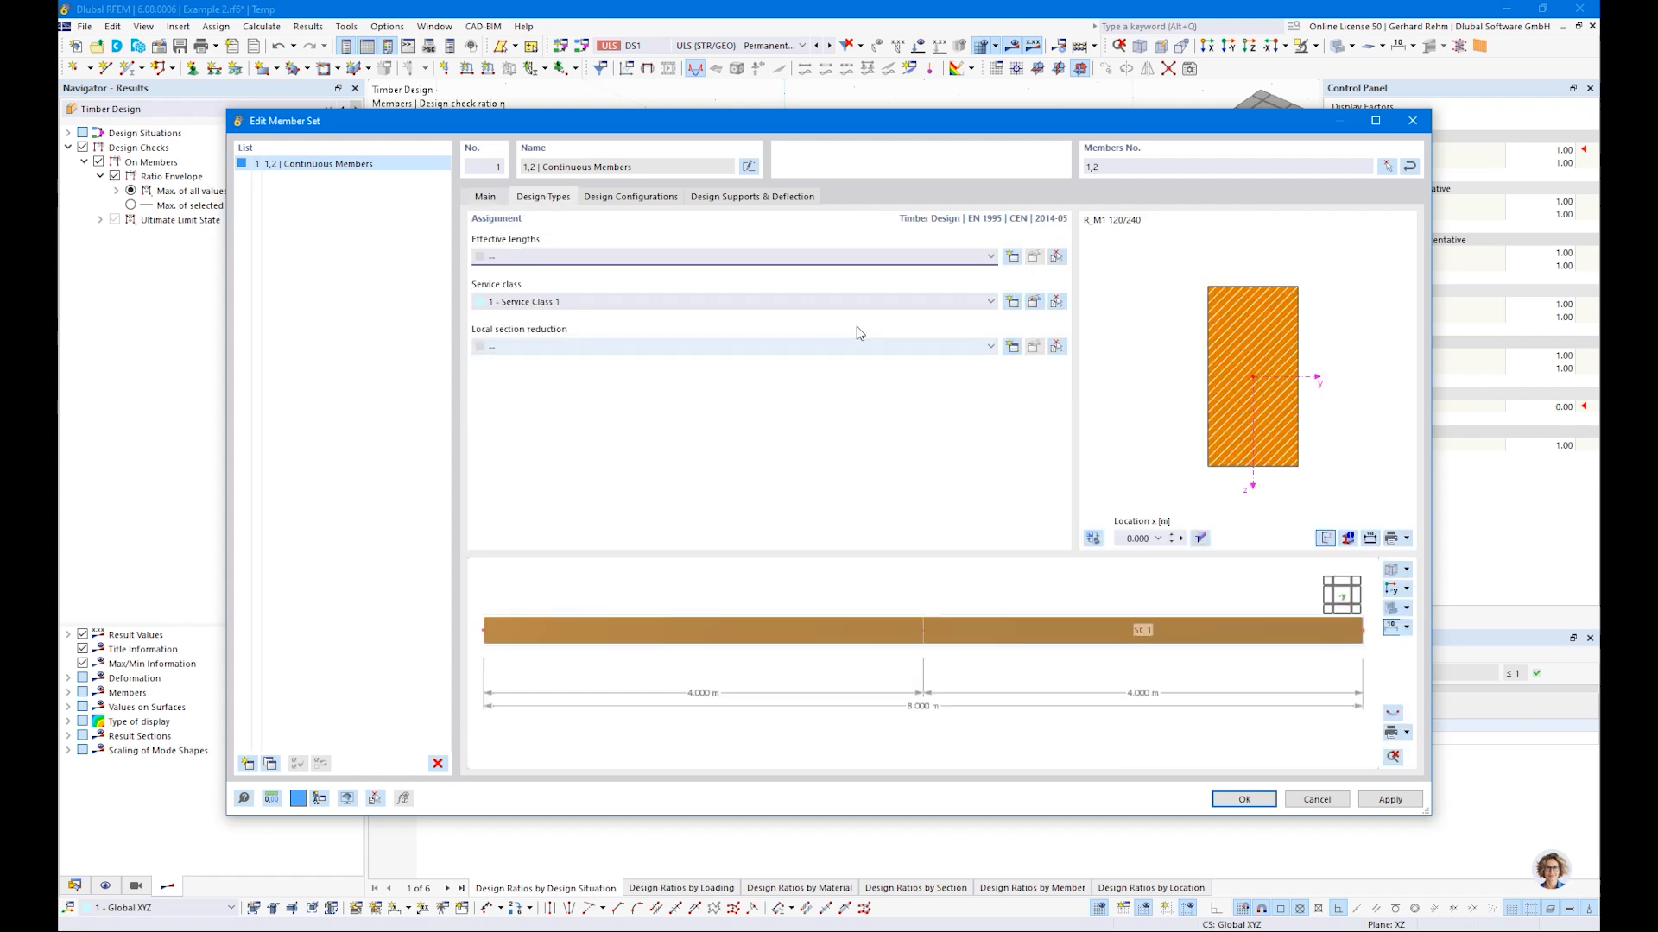
left_click(1012, 257)
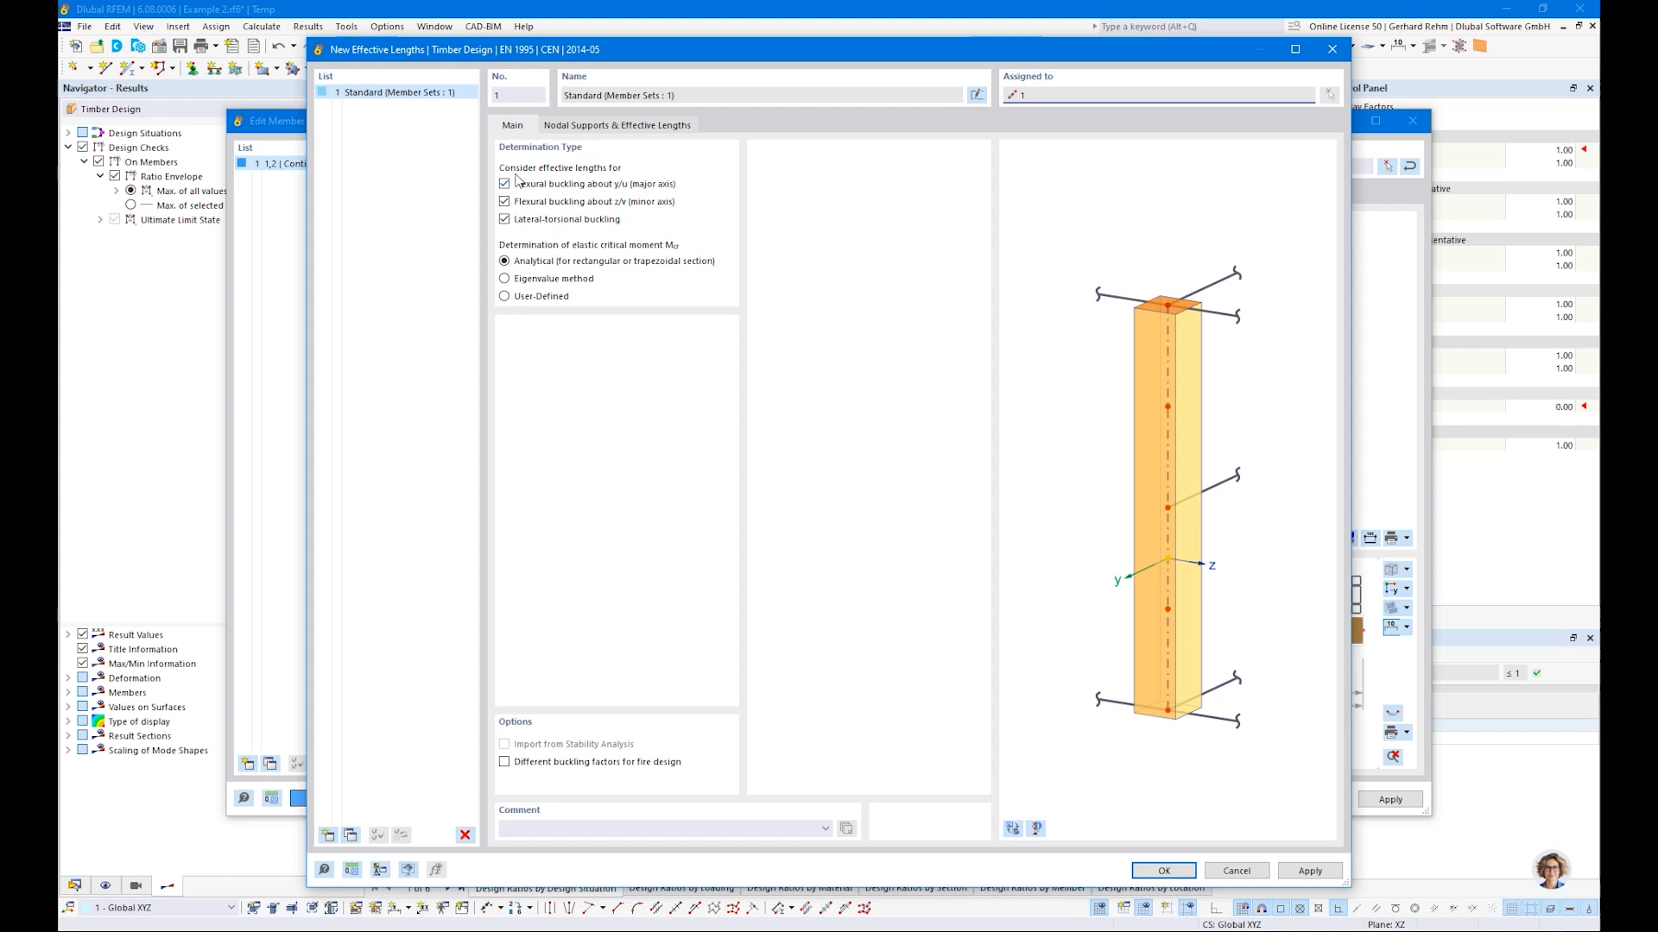
left_click(505, 220)
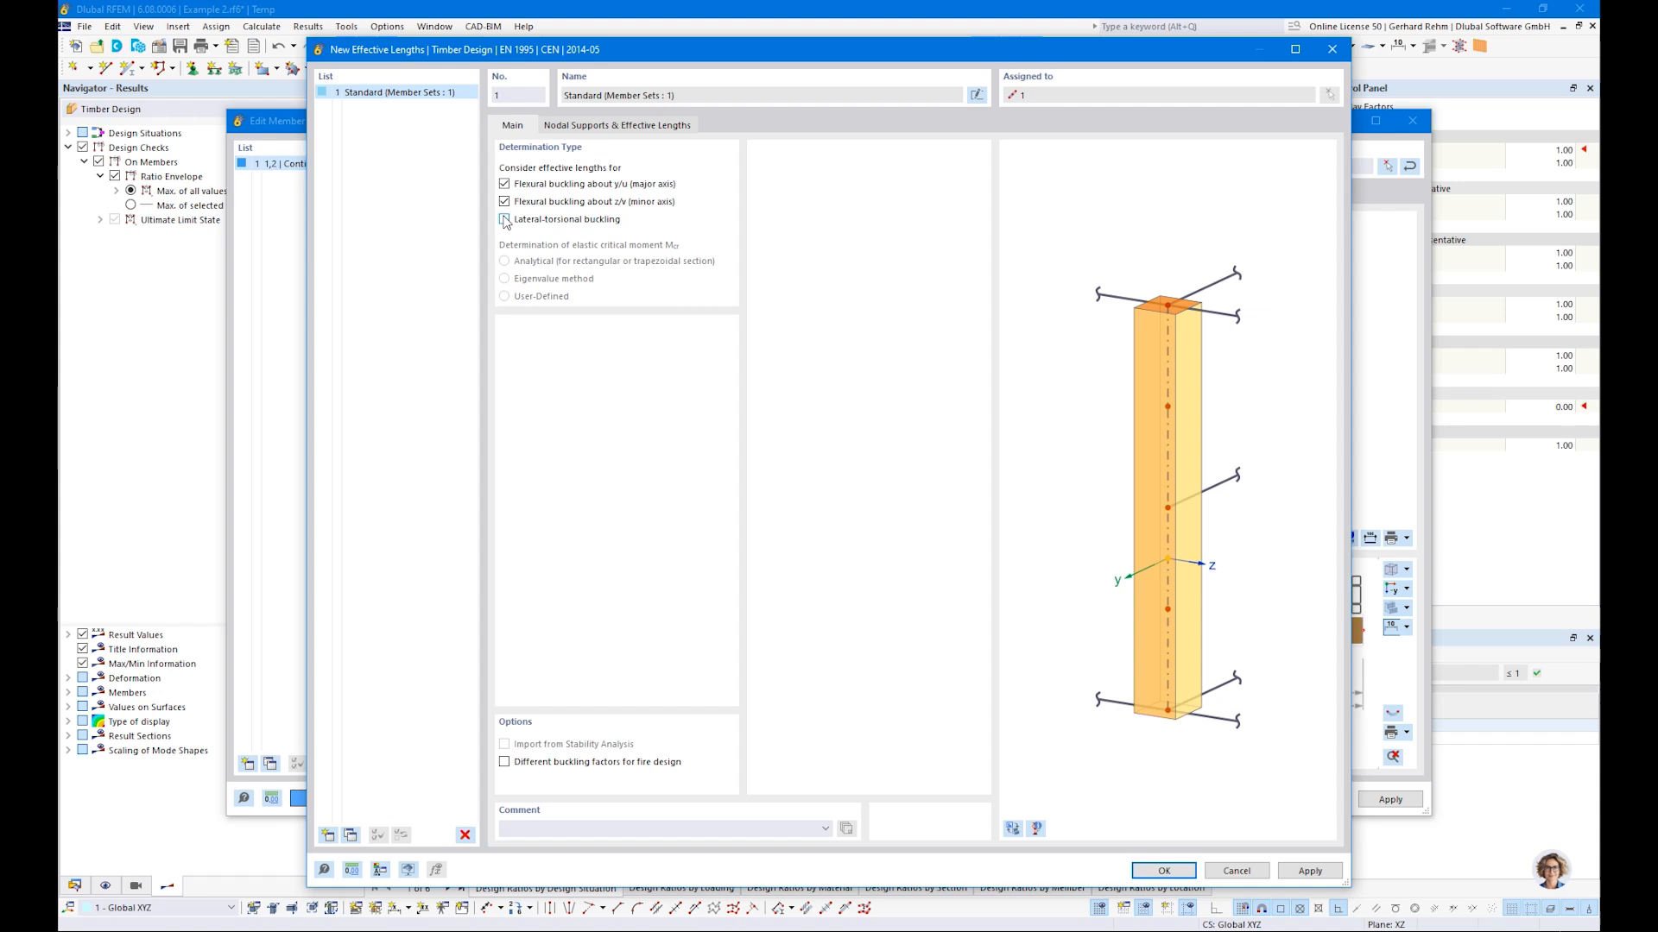
Preview the actual column model in the nodal supports settings and check the effective lengths as absolute values
left_click(571, 128)
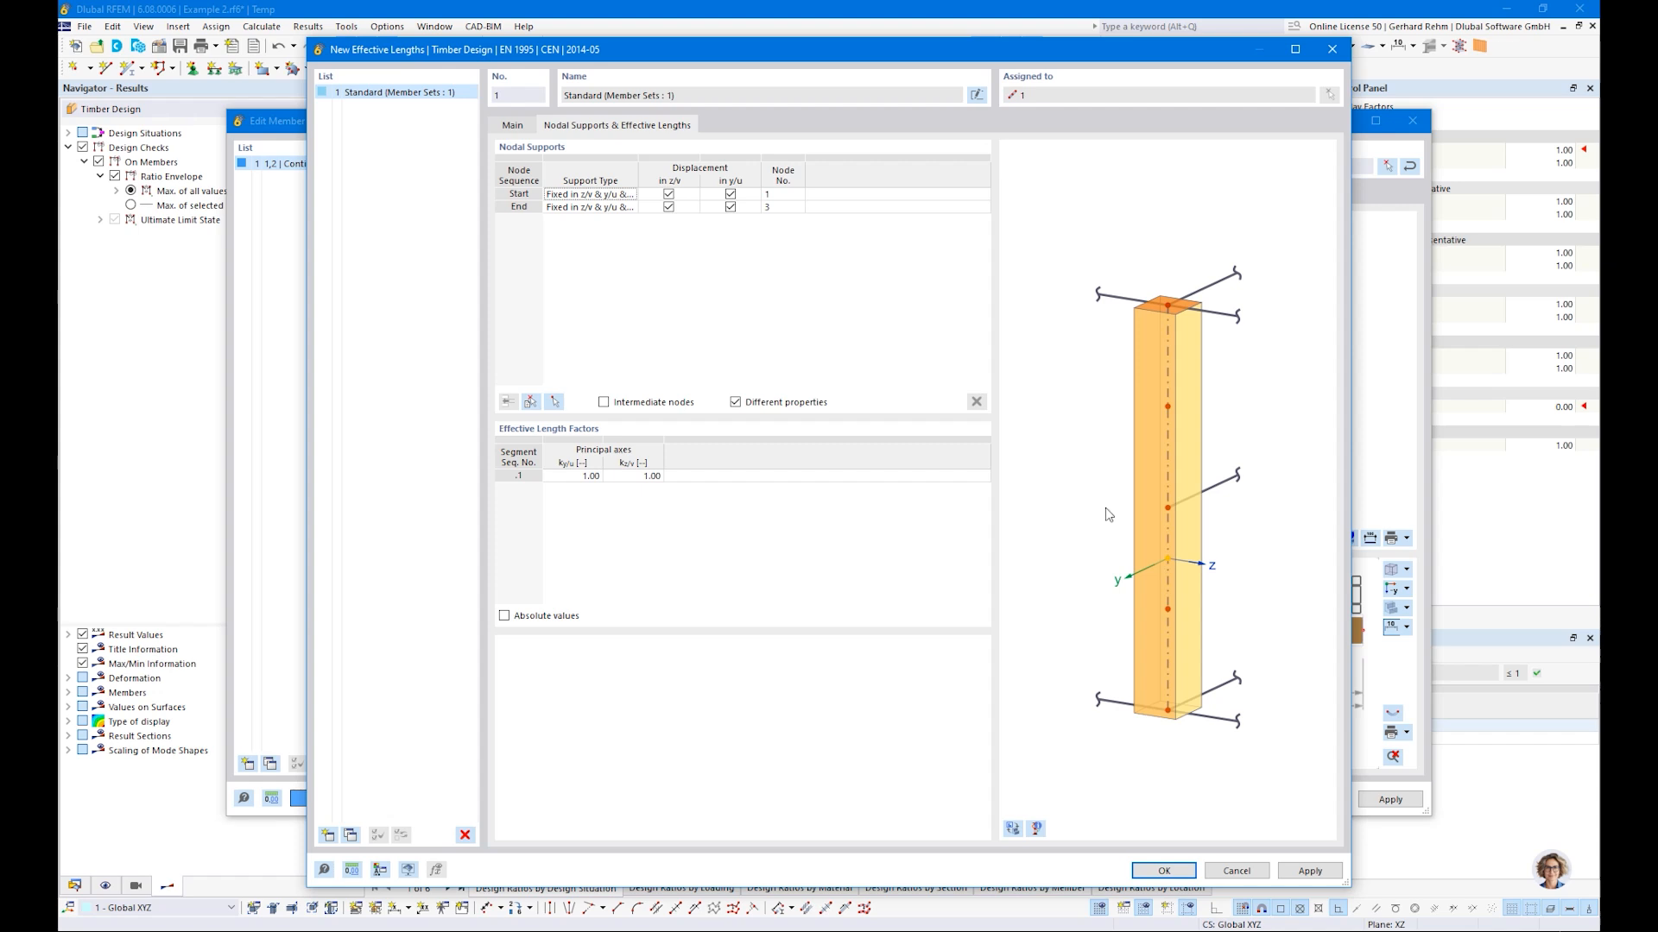
left_click(1011, 829)
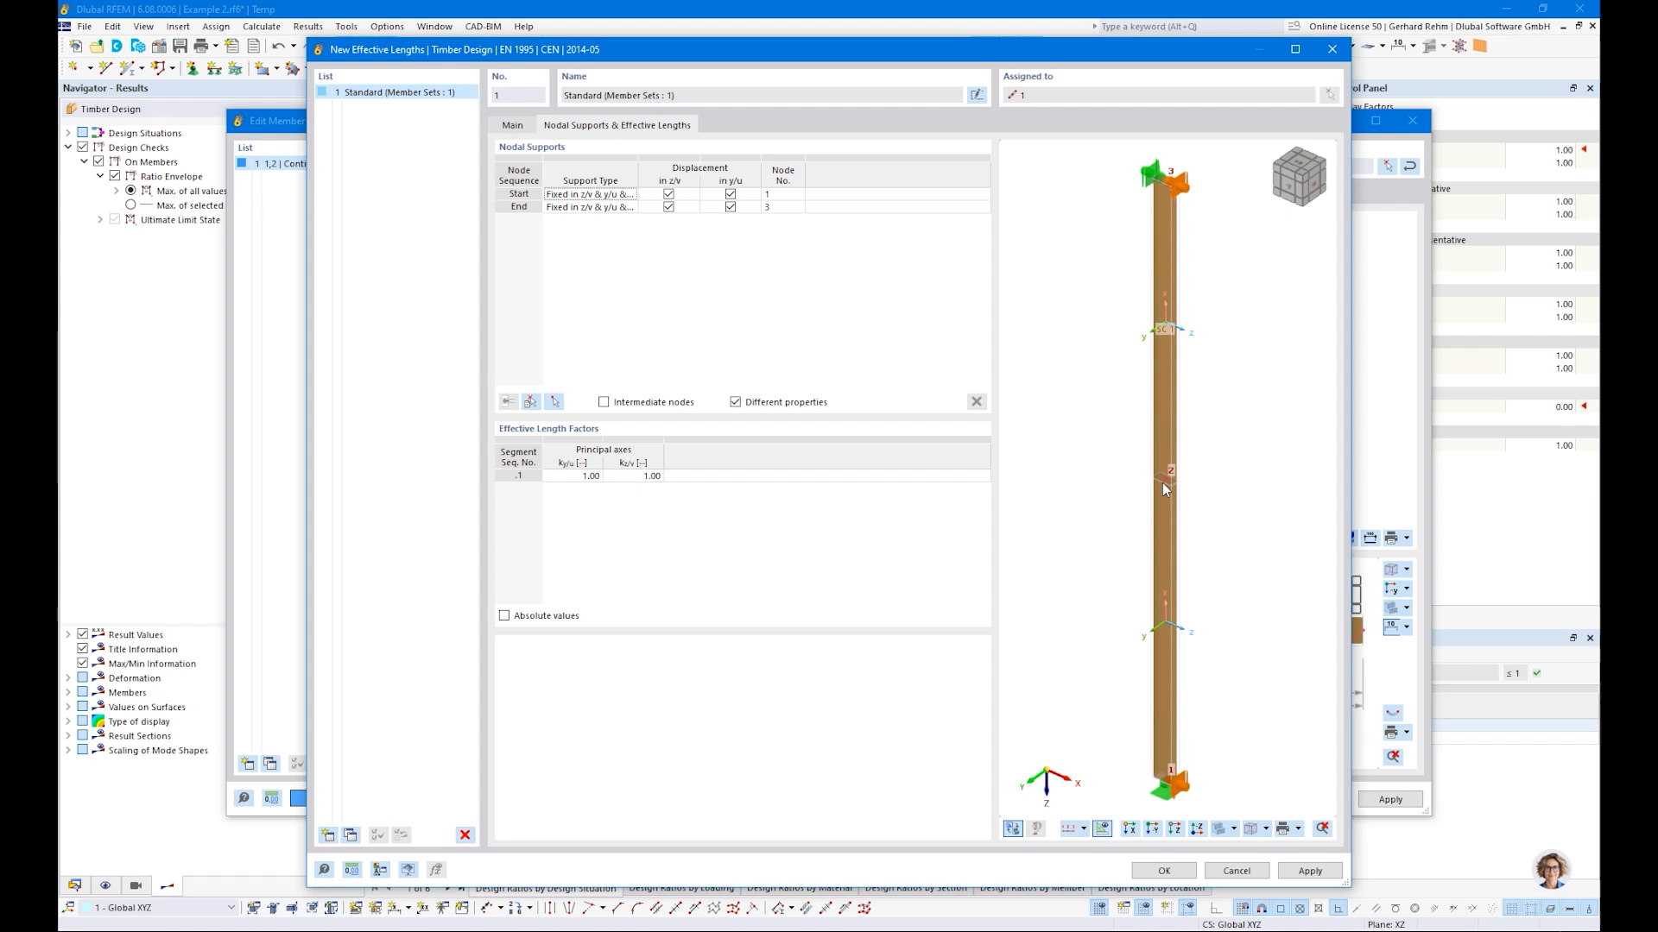
left_click(504, 616)
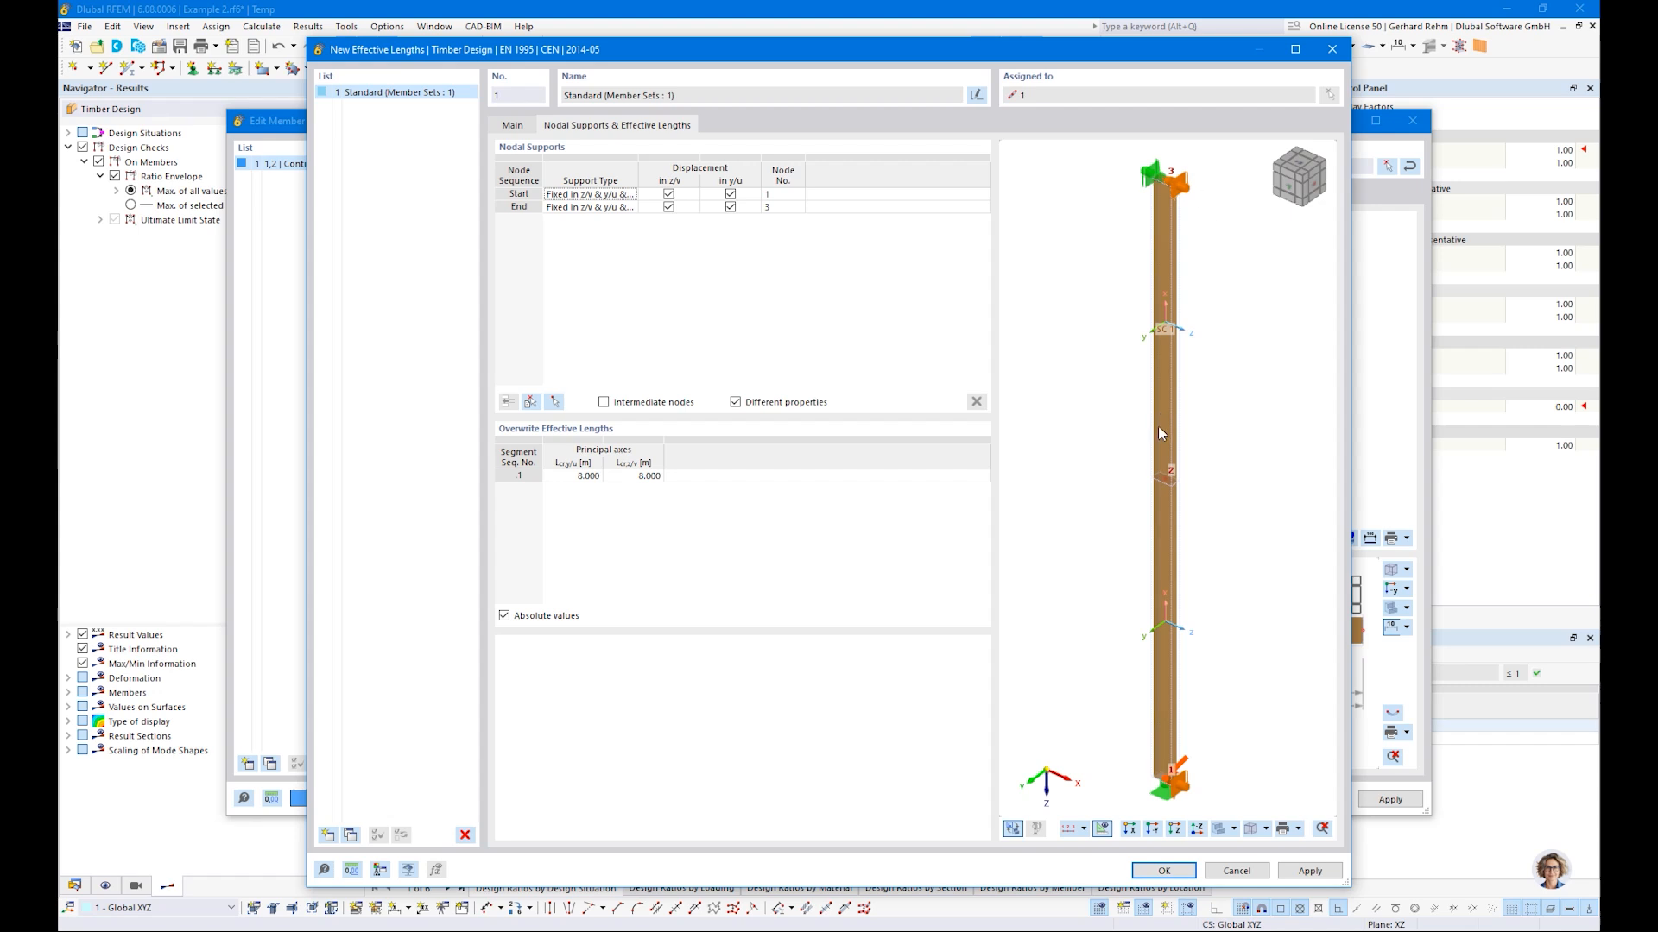
left_click(504, 617)
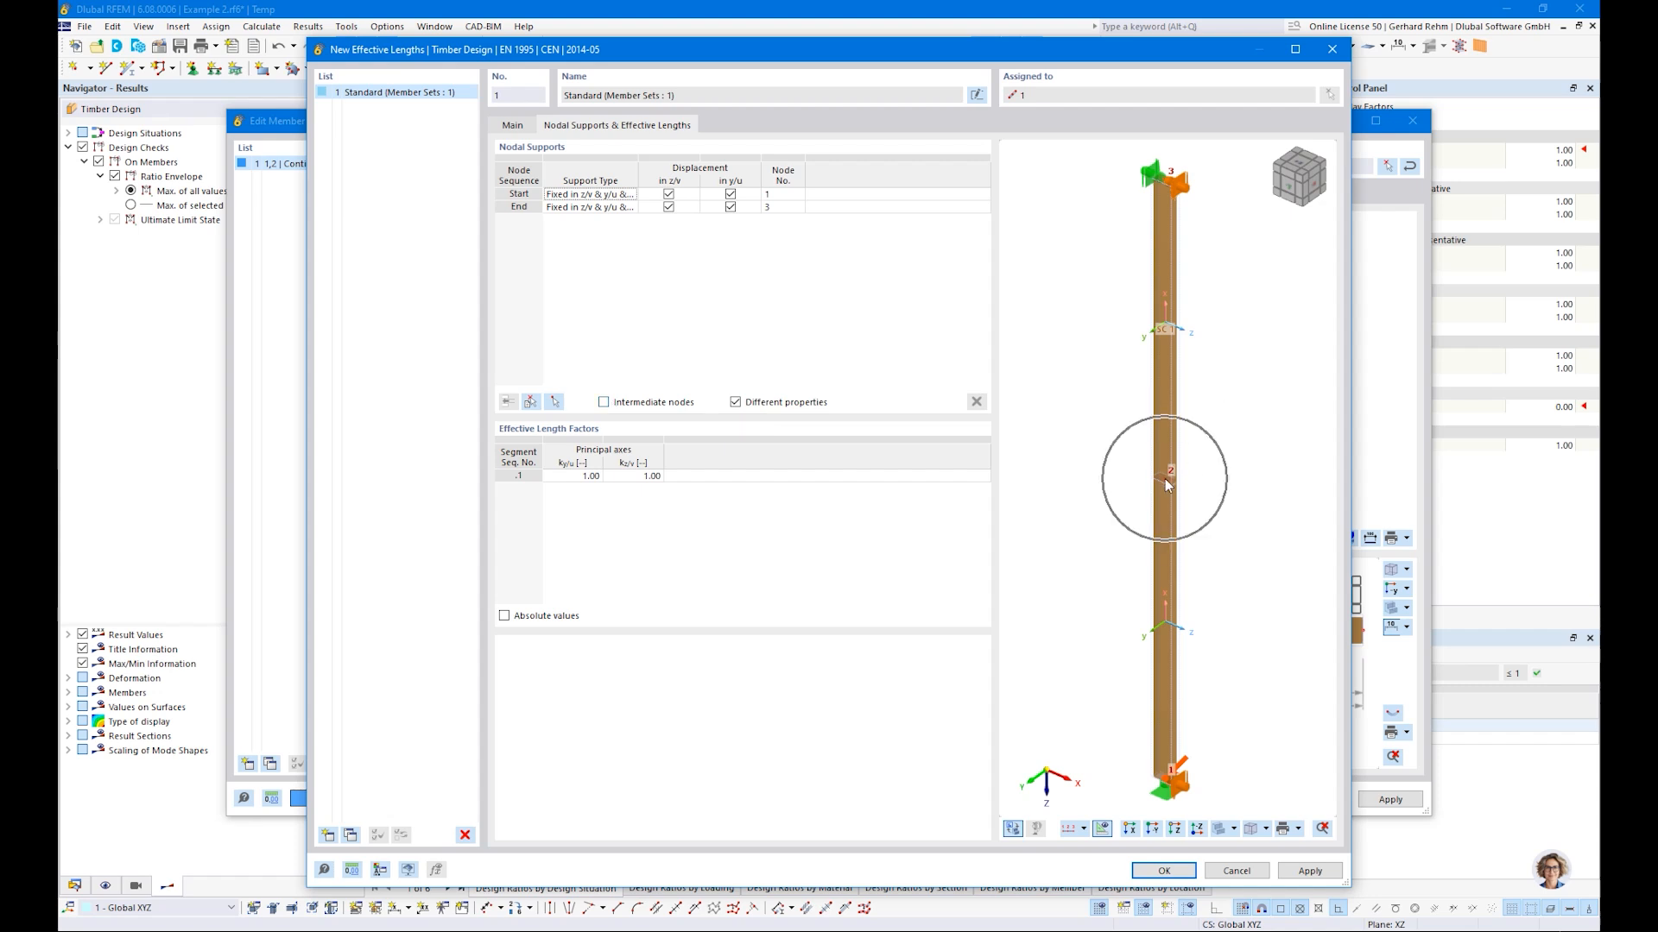
Add an intermediate nodal support at node 2 to the effective lengths, fixed against displacement in y/u only
left_click(604, 402)
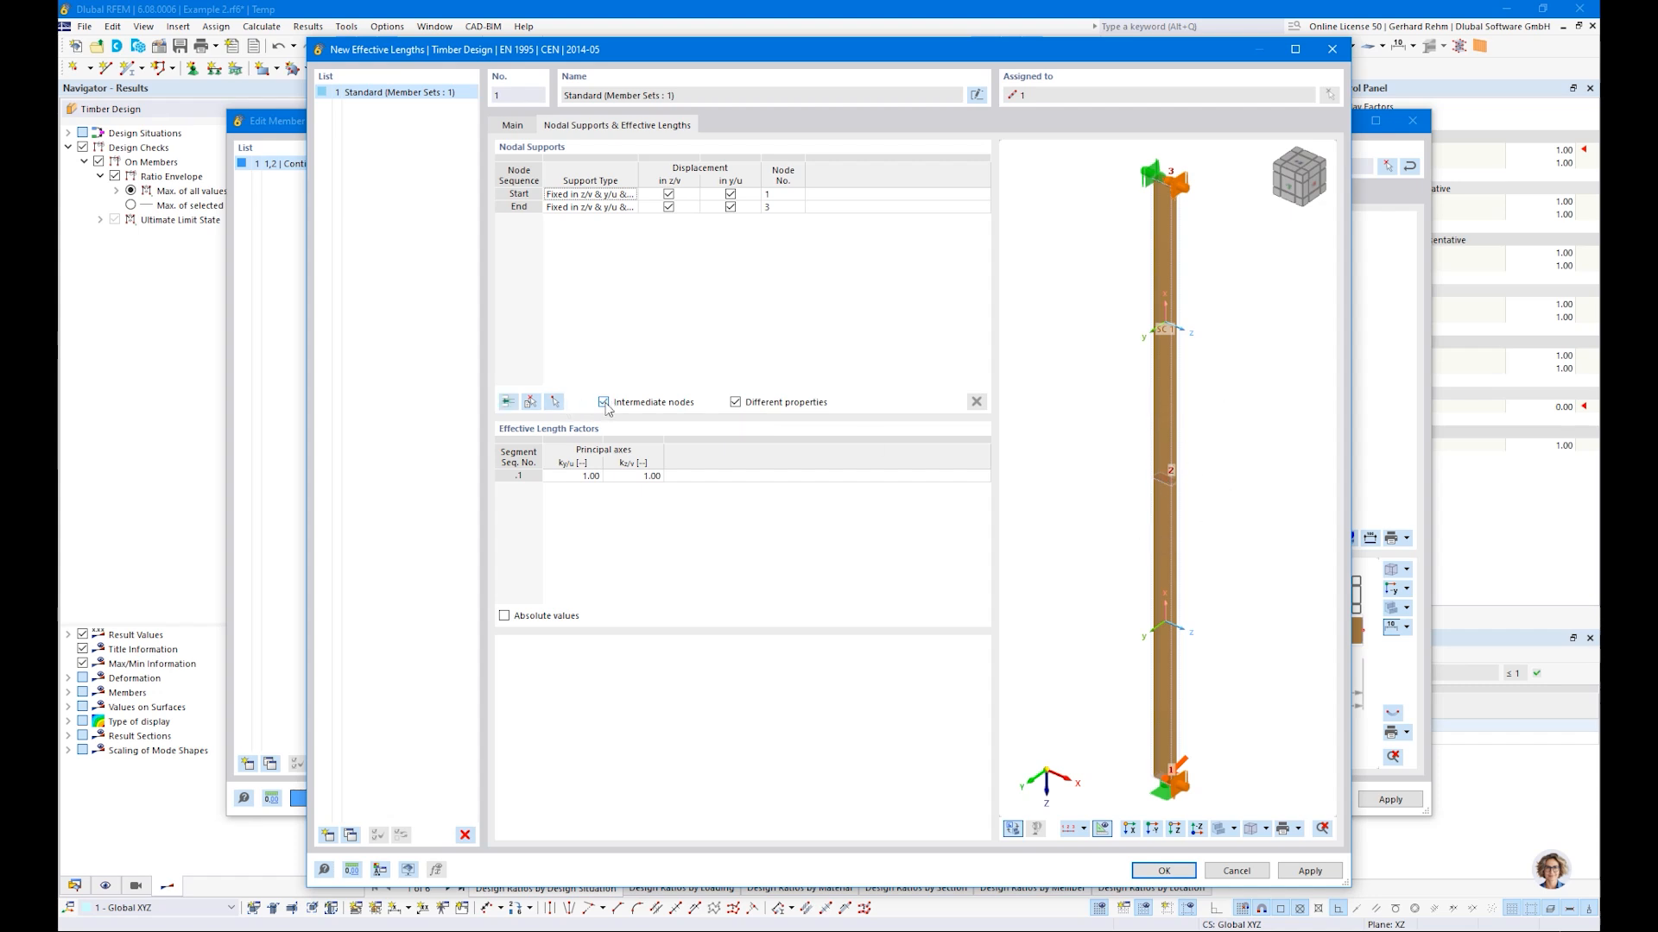
left_click(509, 404)
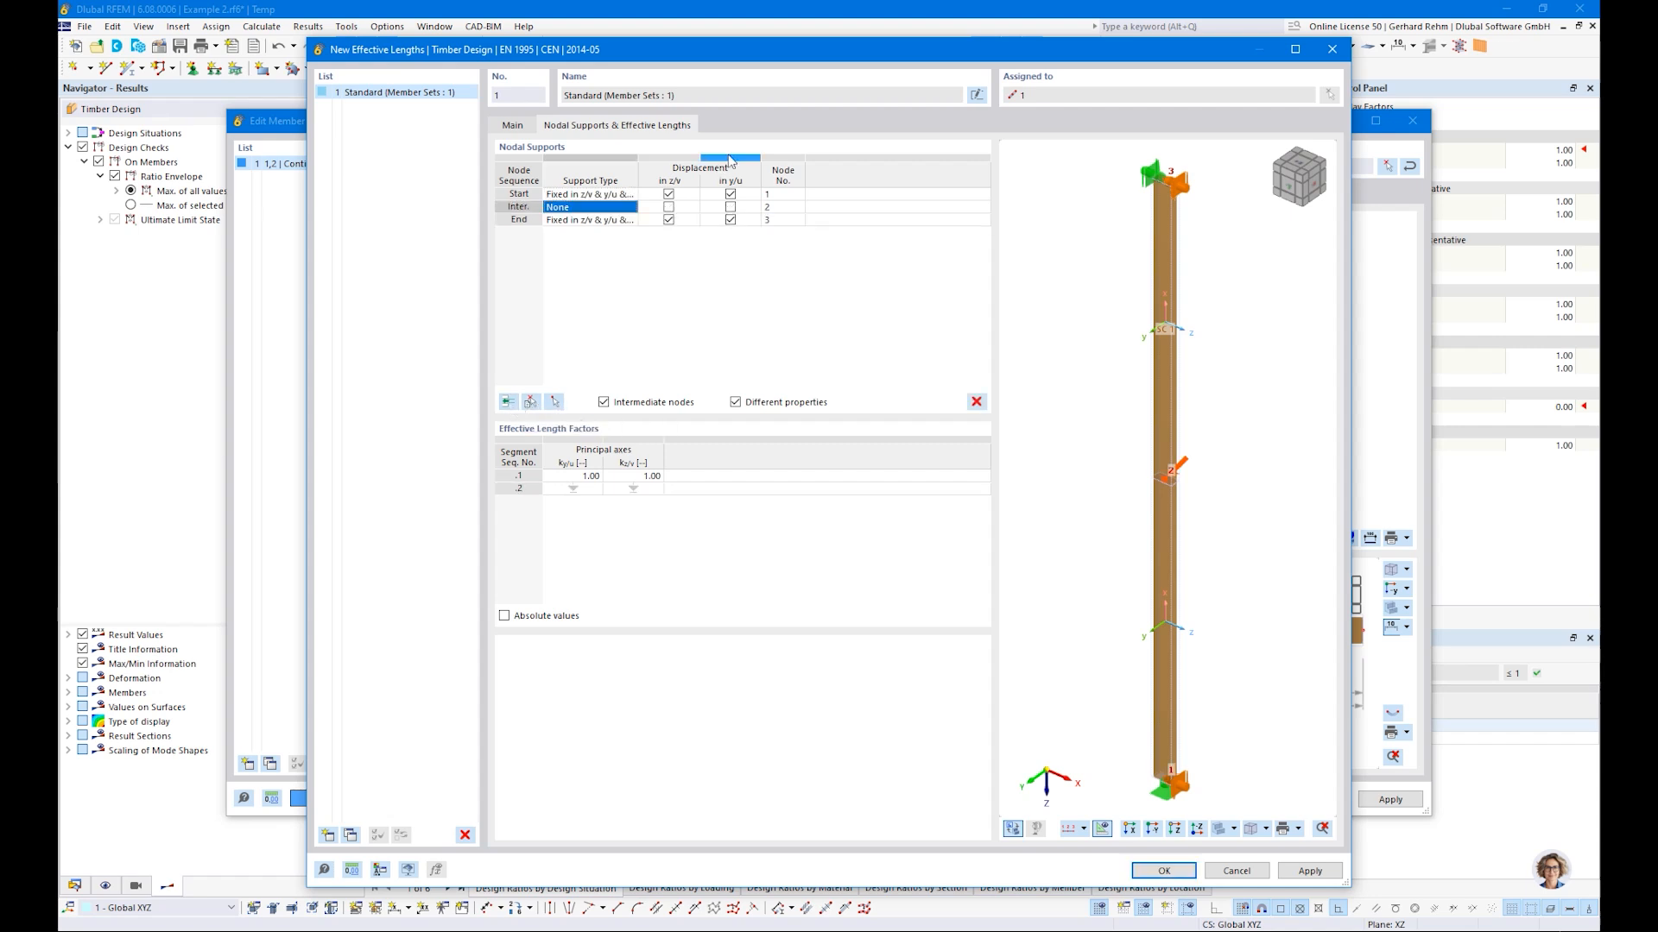
left_click(780, 209)
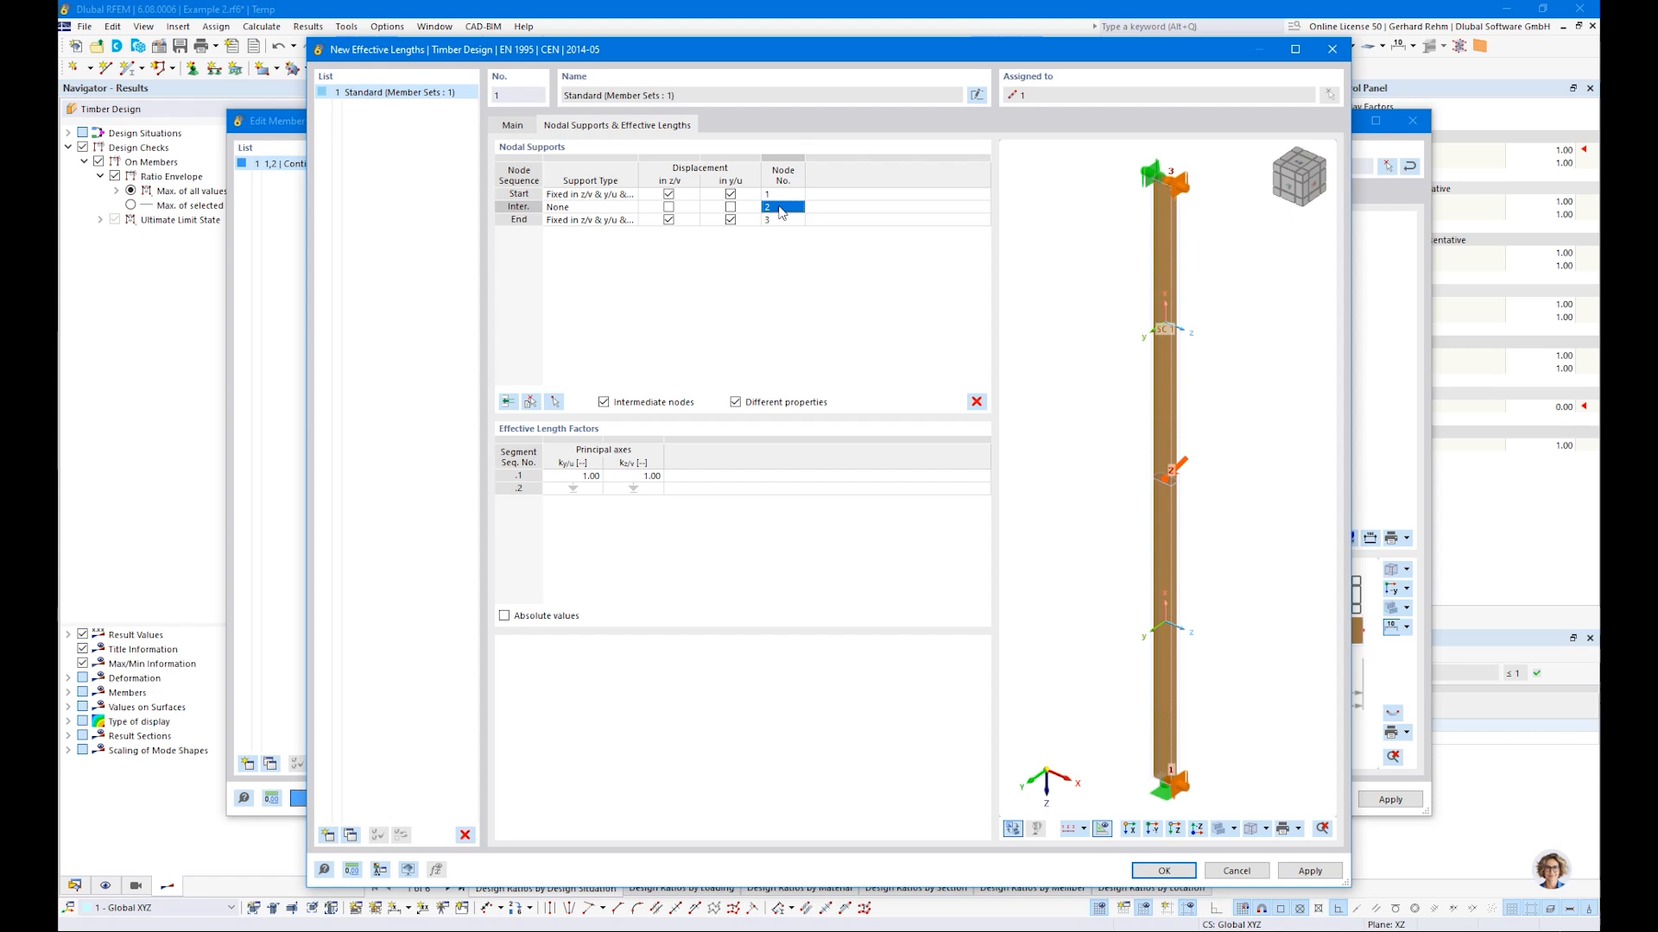
left_click(730, 208)
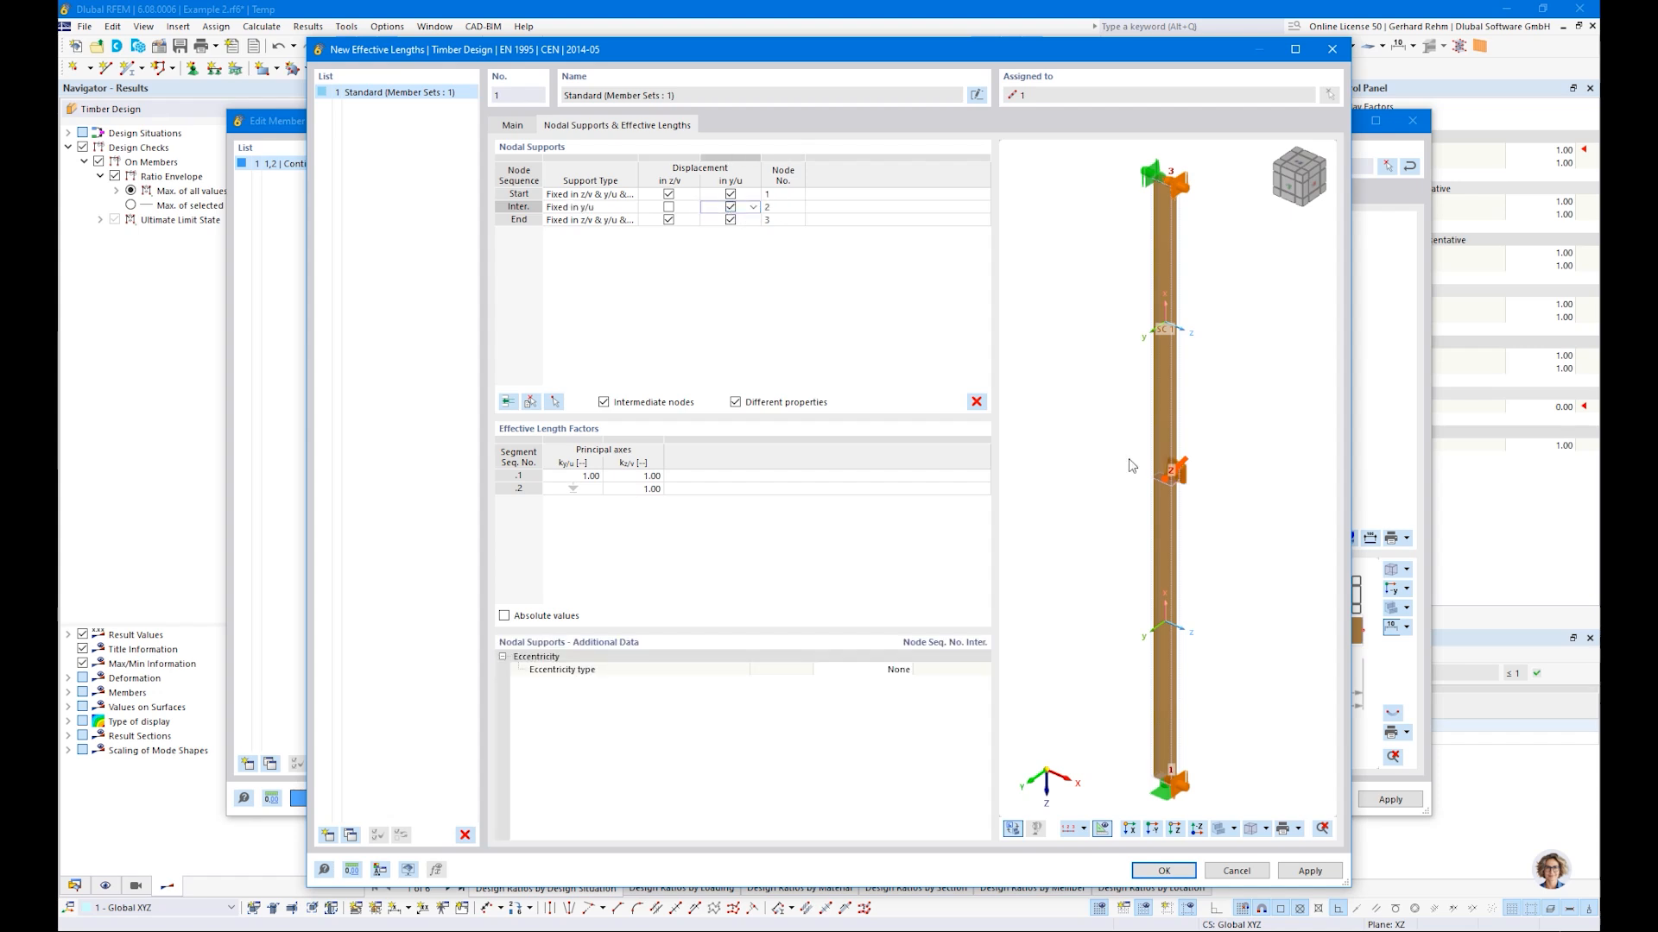
scroll(1217, 403, "up", 2)
middle_click_drag(1216, 404, 1149, 523, "ctrl")
scroll(1150, 523, "down", 4)
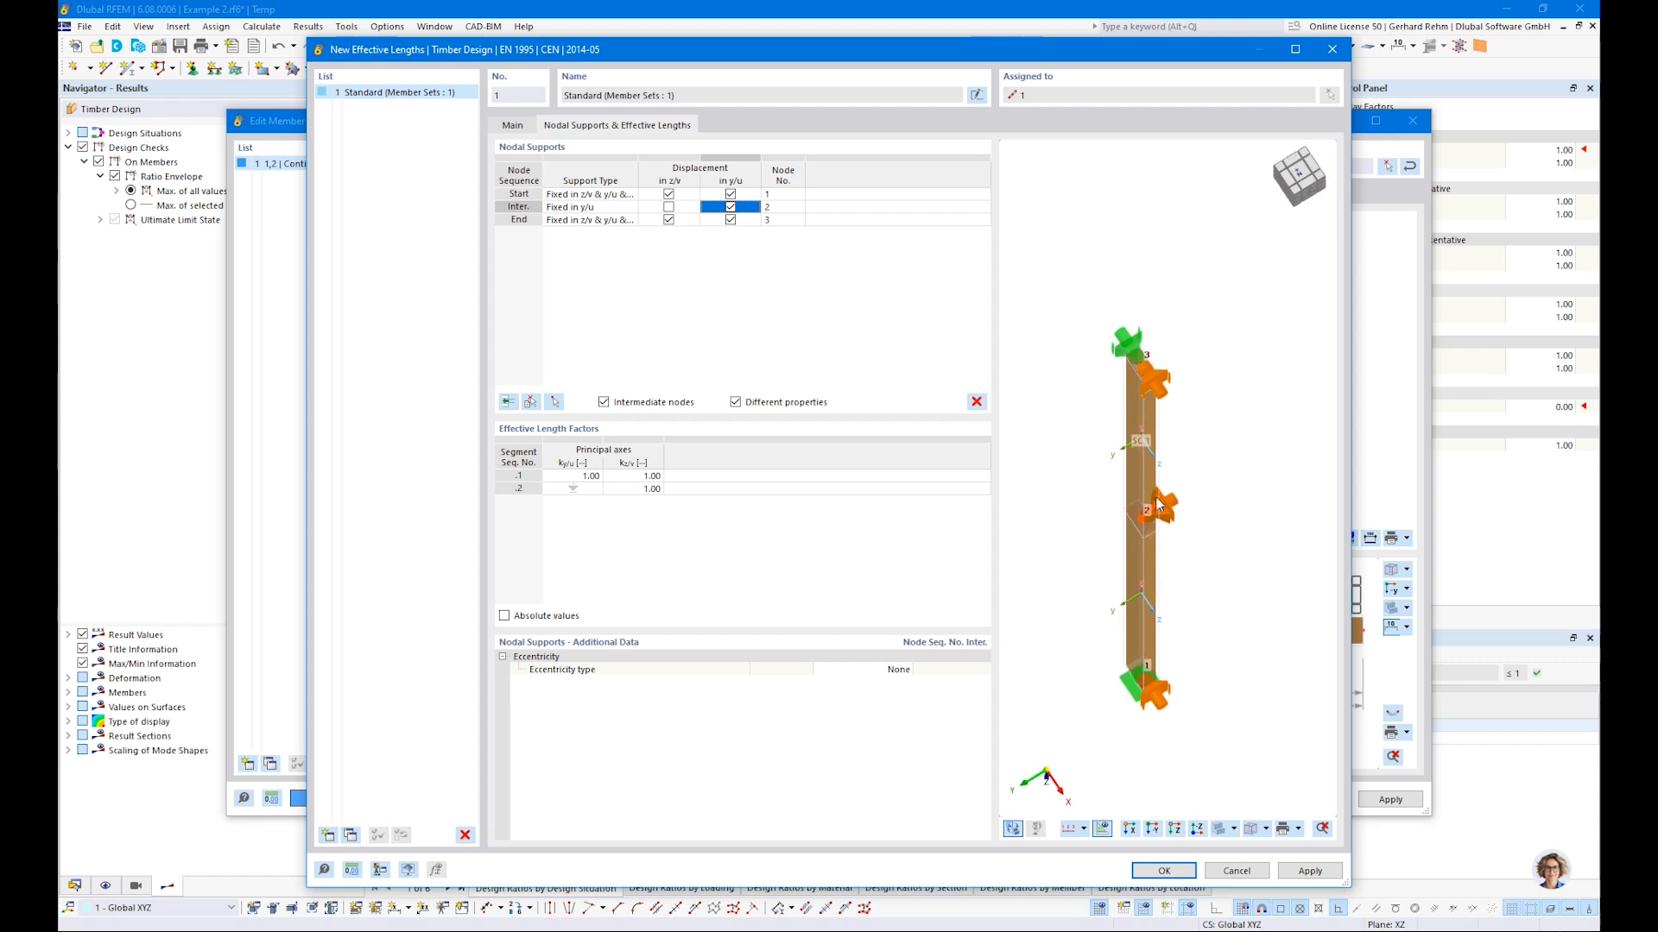
Toggle the effective lengths to absolute values for the axes checks and accept the new effective lengths for the member set
middle_click_drag(1186, 686, 1193, 636, "ctrl")
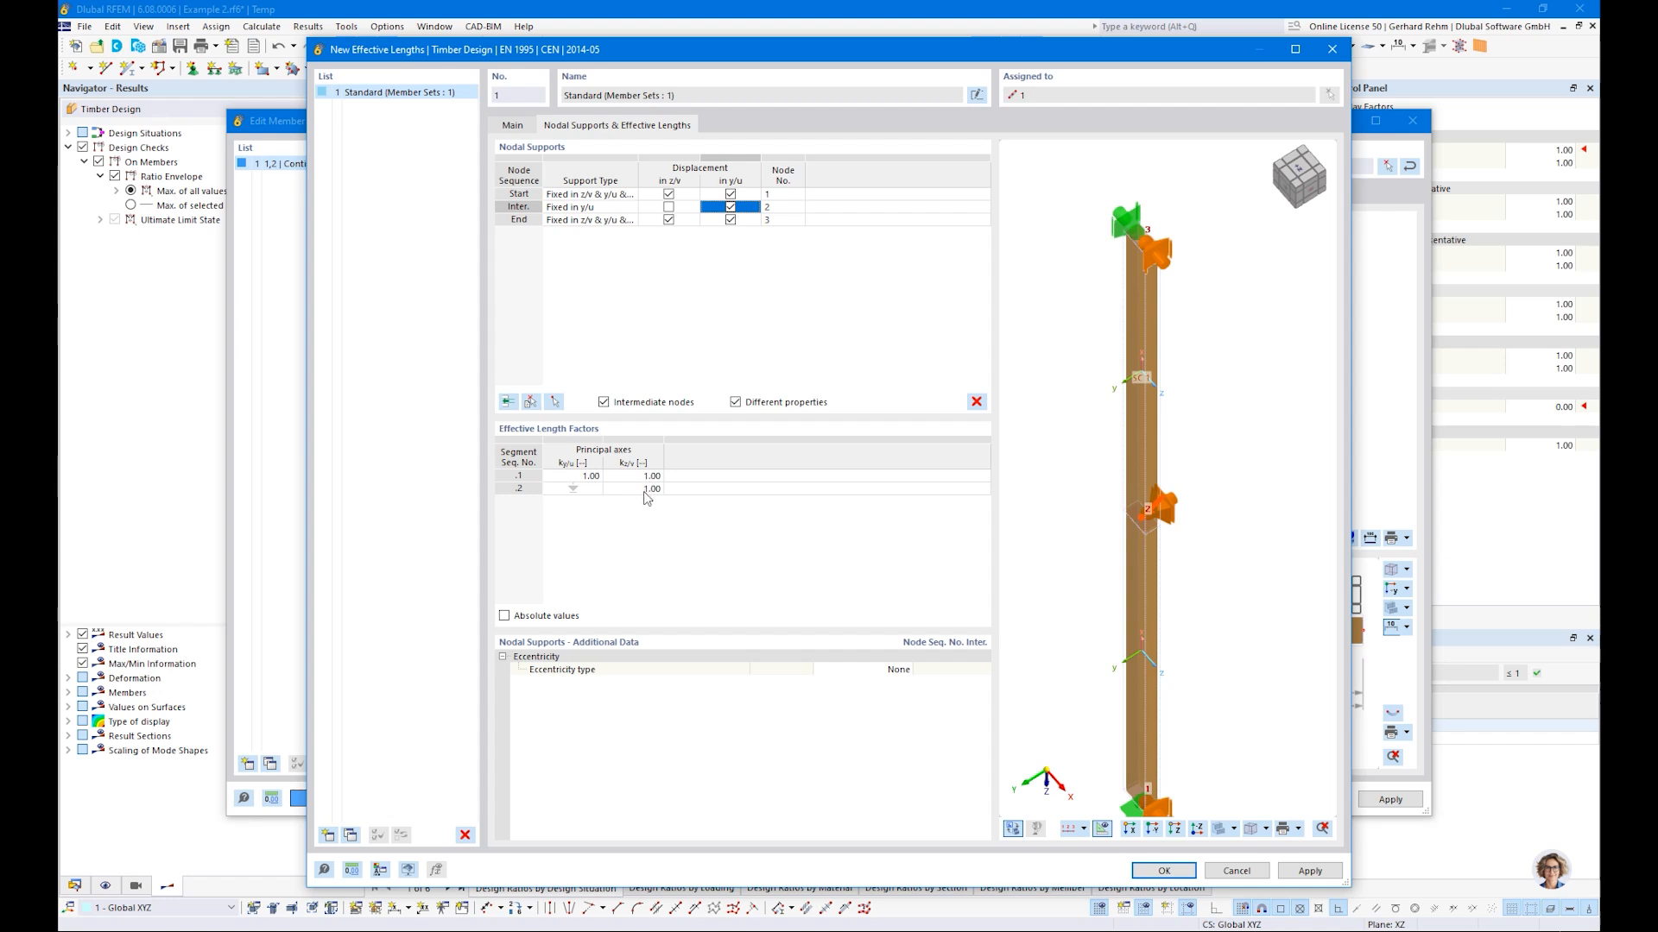
left_click(504, 616)
left_click(1153, 872)
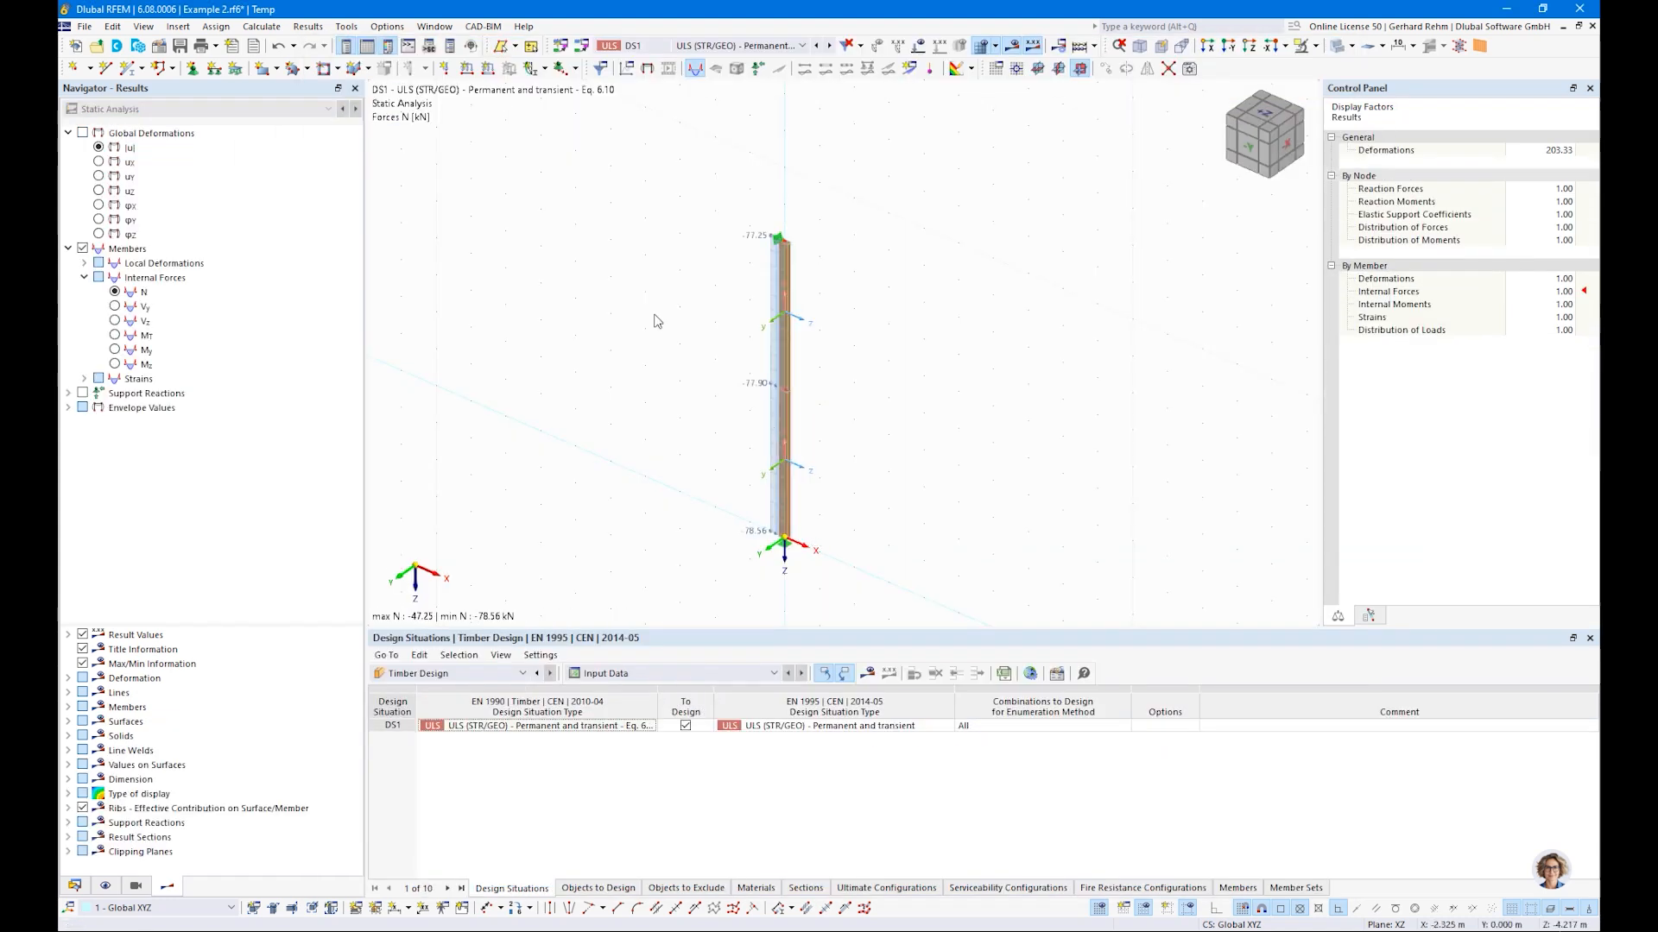
Hide the static analysis results and display the timber design member effective lengths on the column model
left_click(1012, 47)
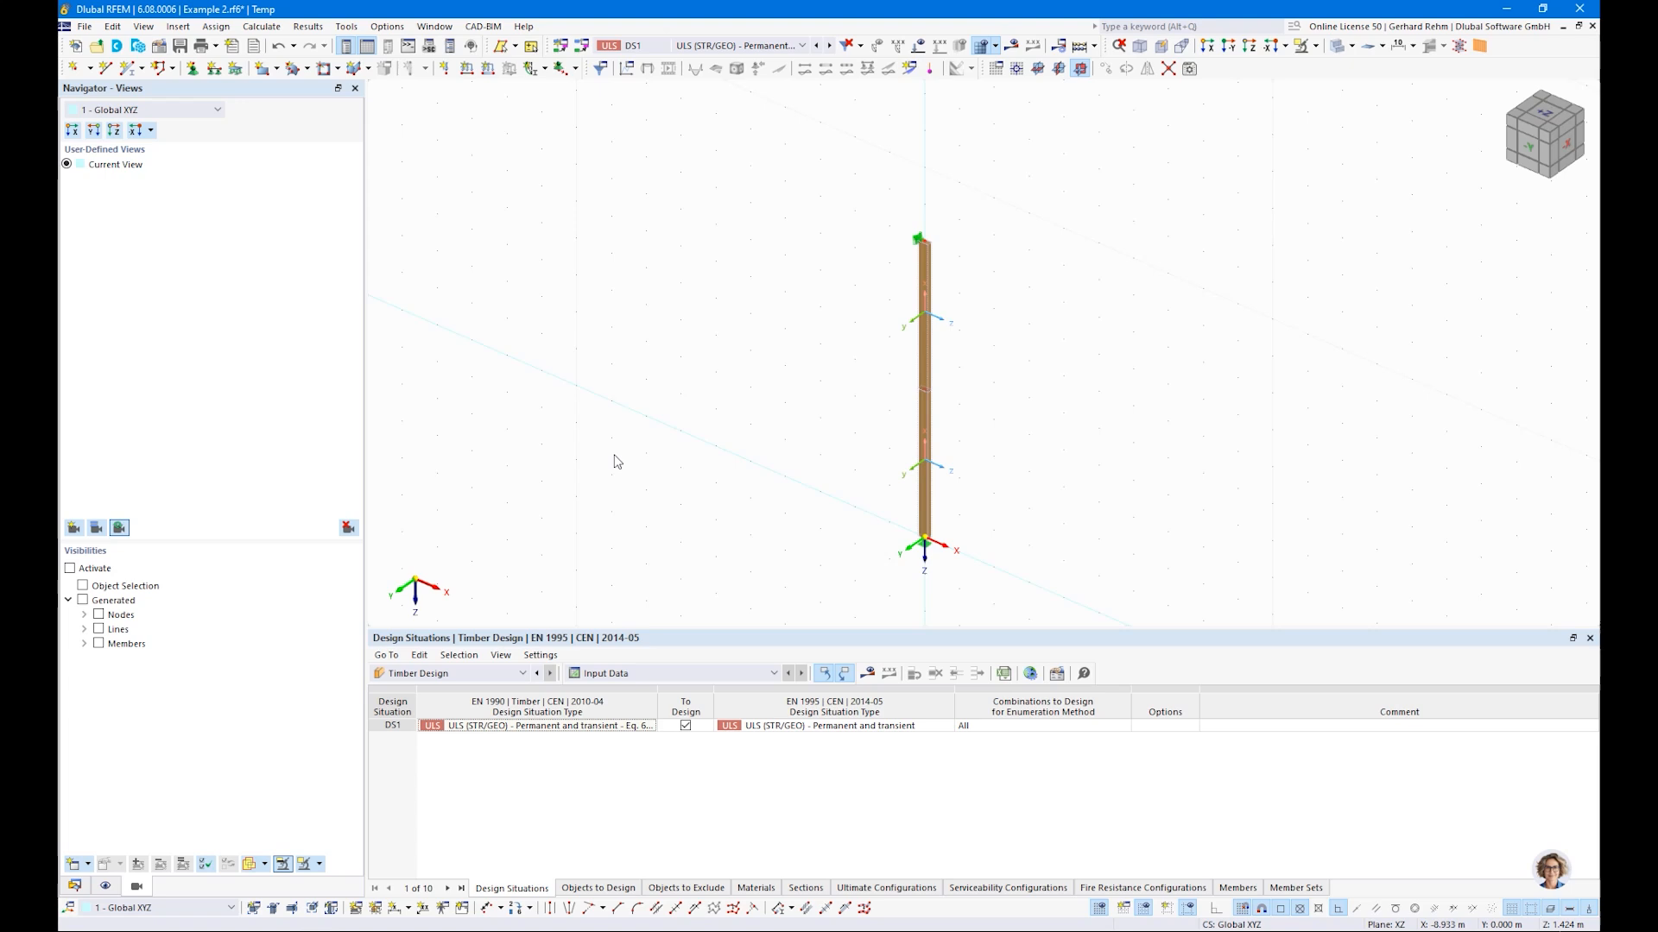
left_click(105, 887)
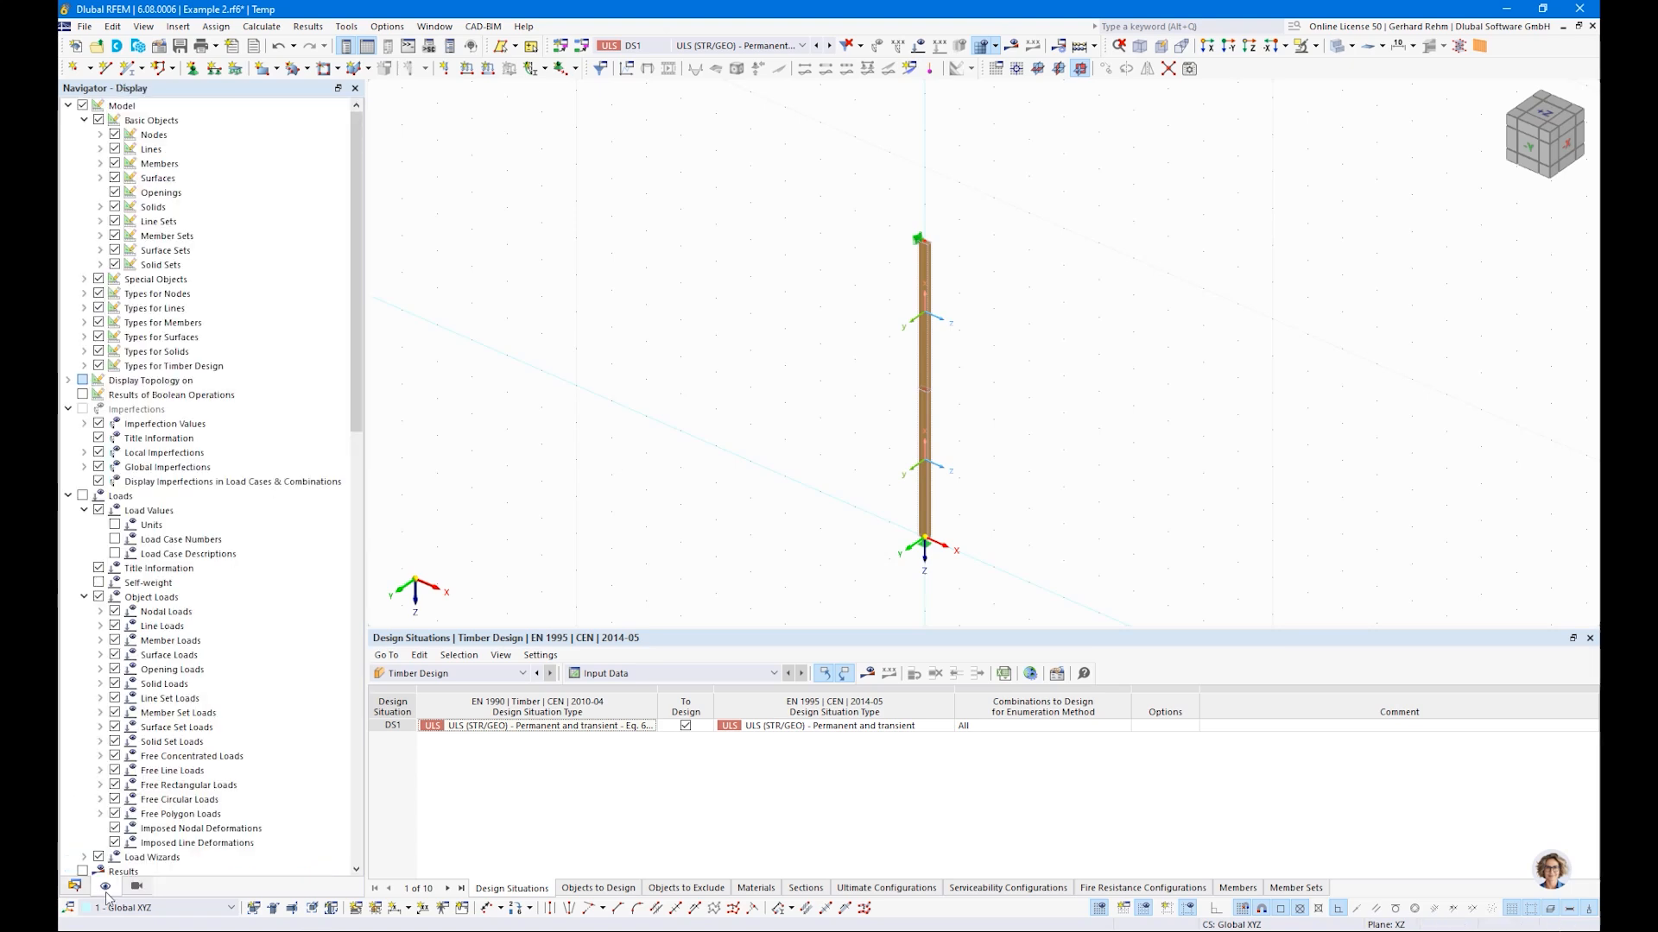
left_click(84, 366)
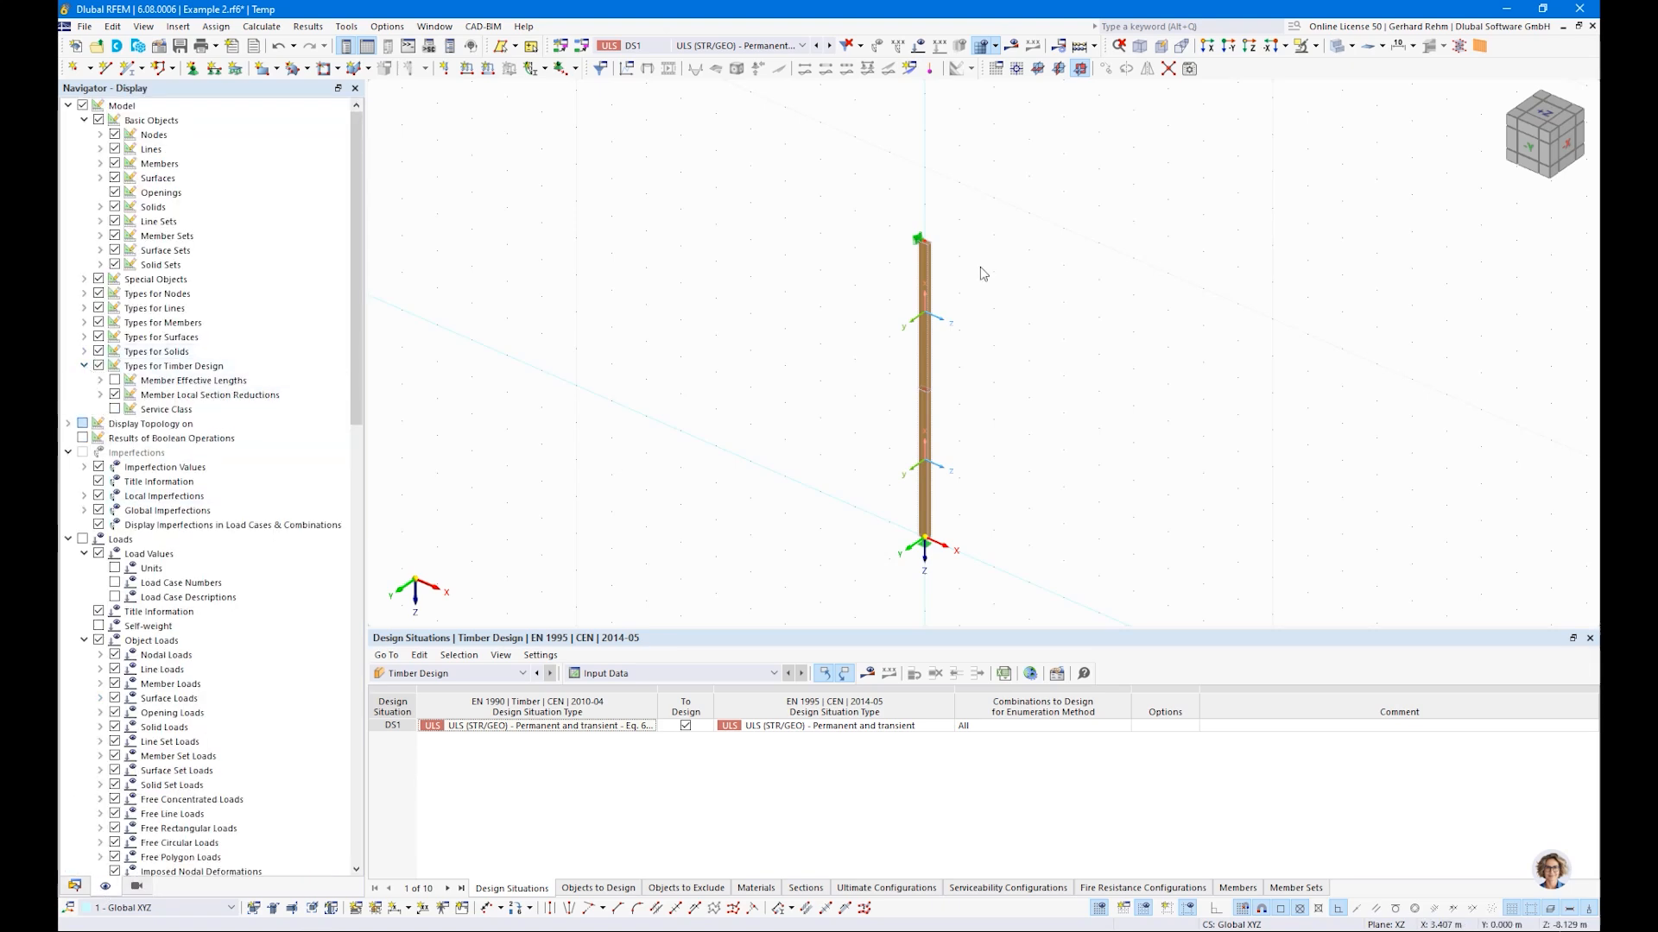
scroll(989, 440, "up", 2)
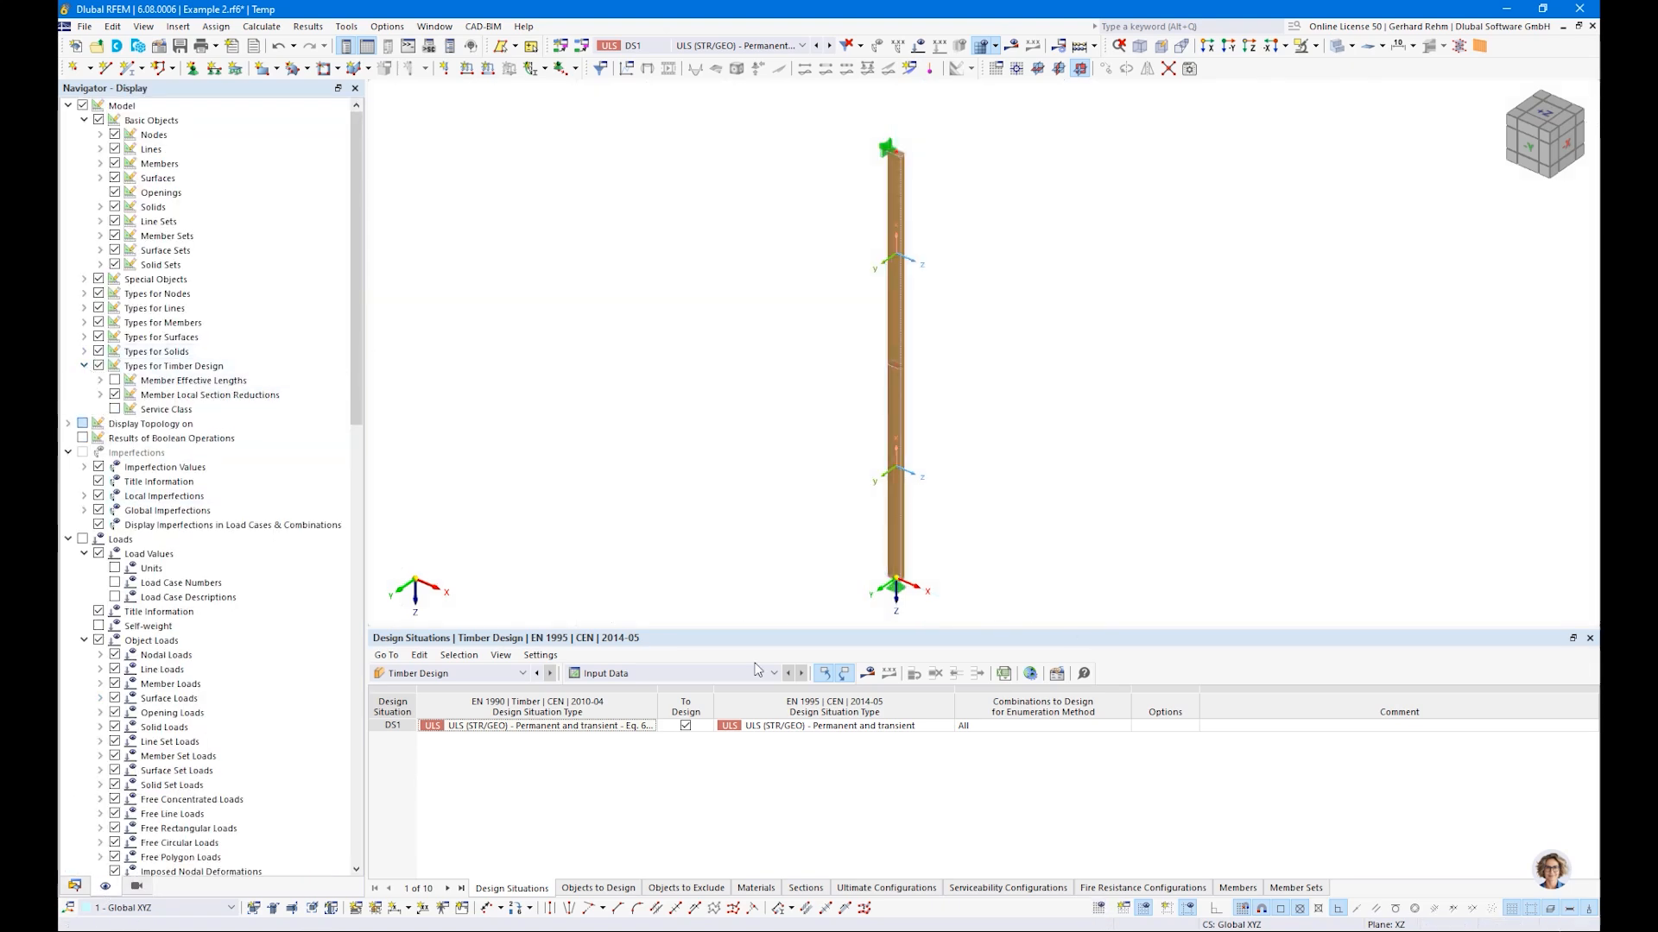
left_click(114, 381)
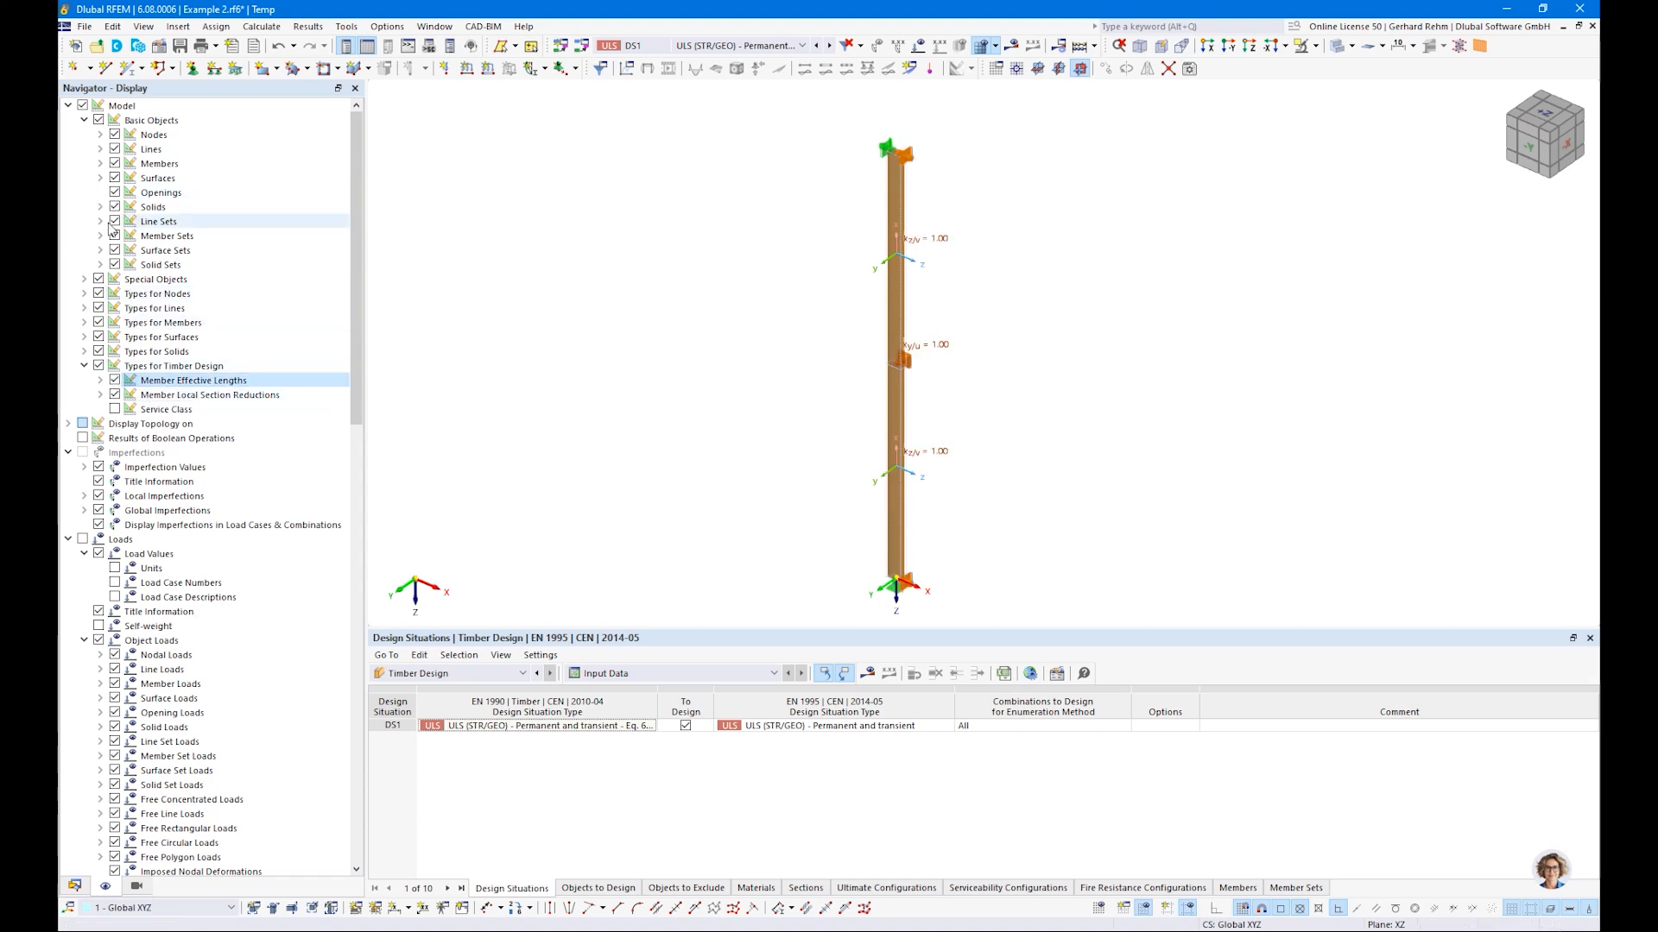
Hide the structural nodal supports and label the member effective lengths with lengths instead of factors
left_click(84, 294)
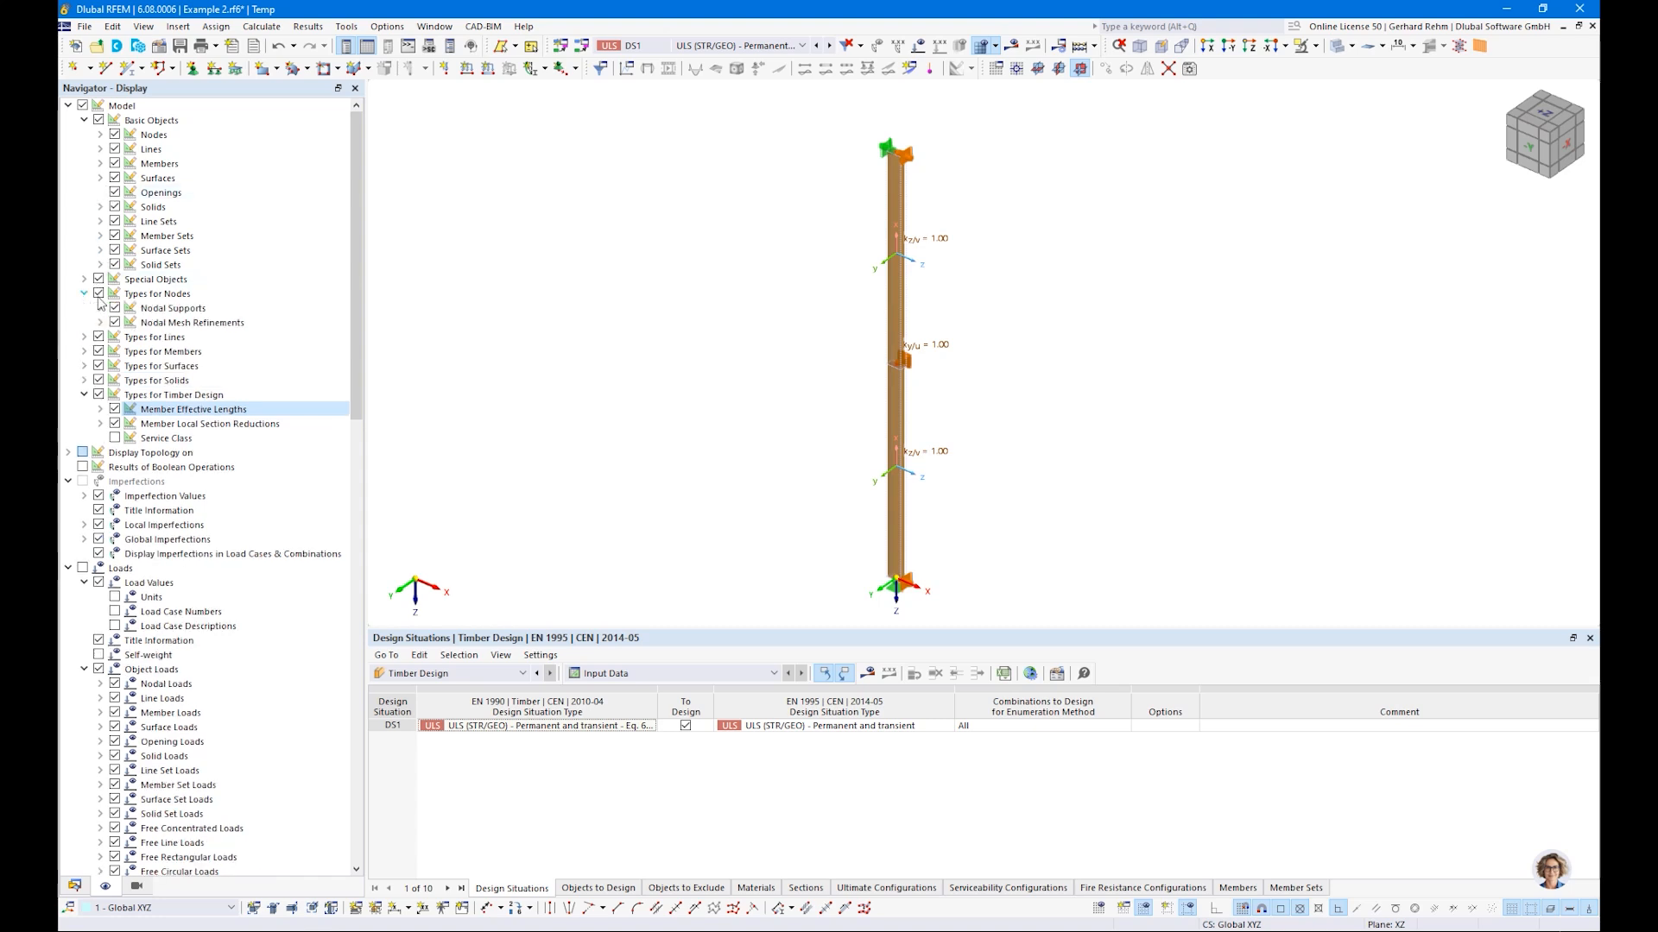
left_click(114, 308)
middle_click_drag(1144, 369, 1003, 407, "ctrl")
right_click(1004, 407)
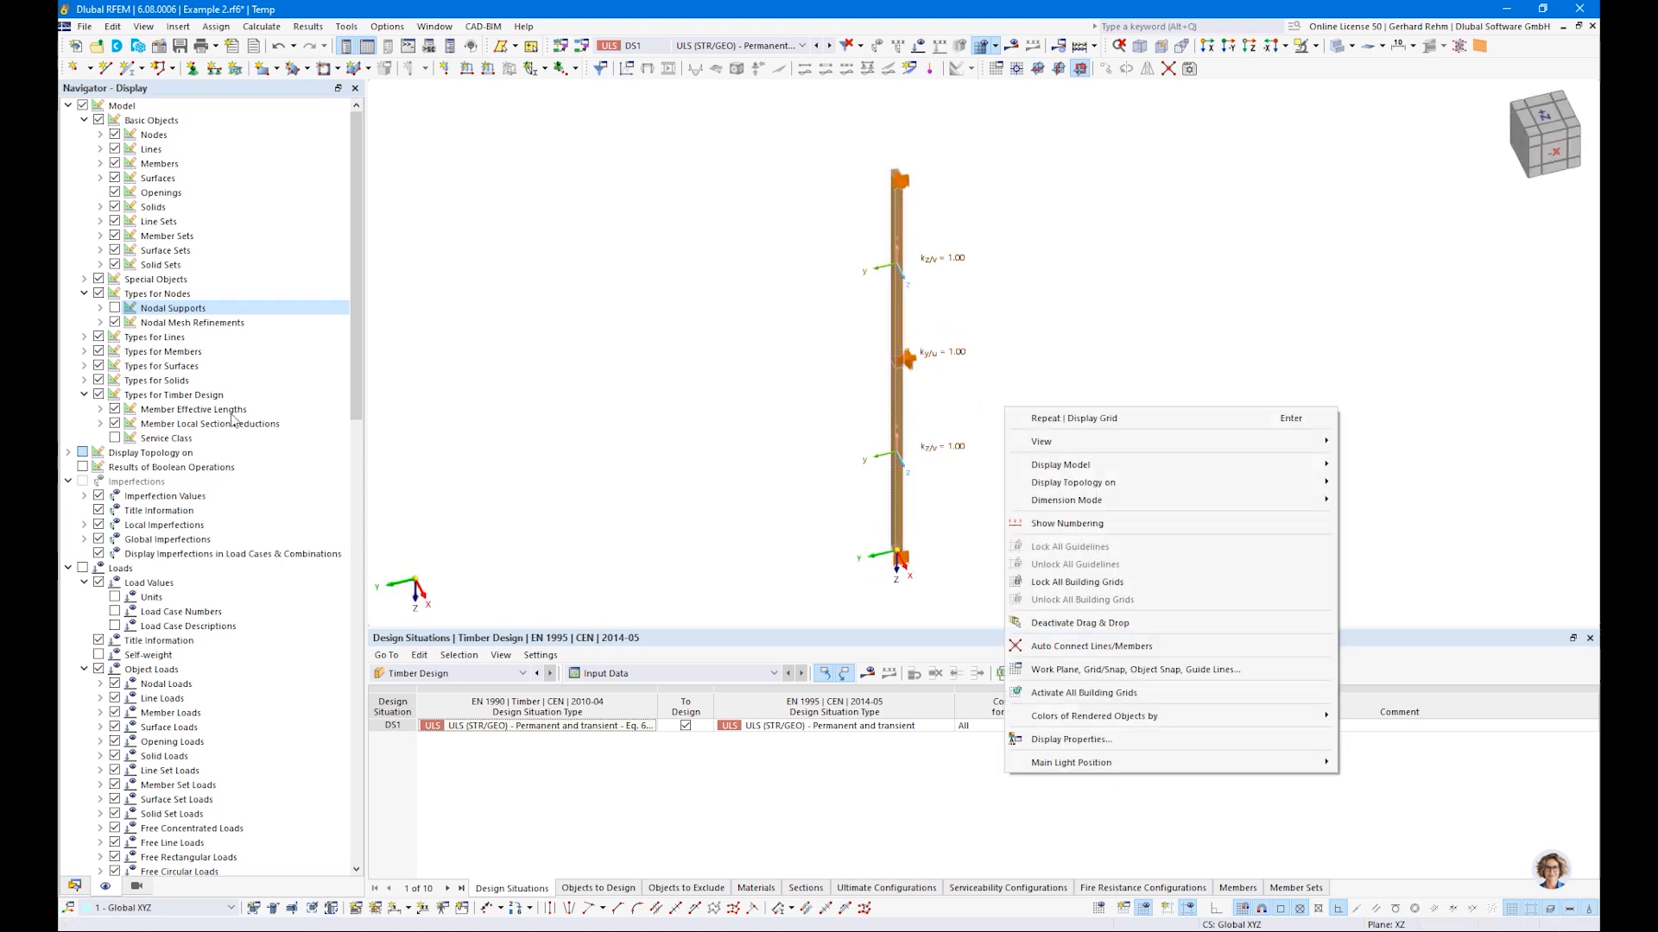
left_click(576, 438)
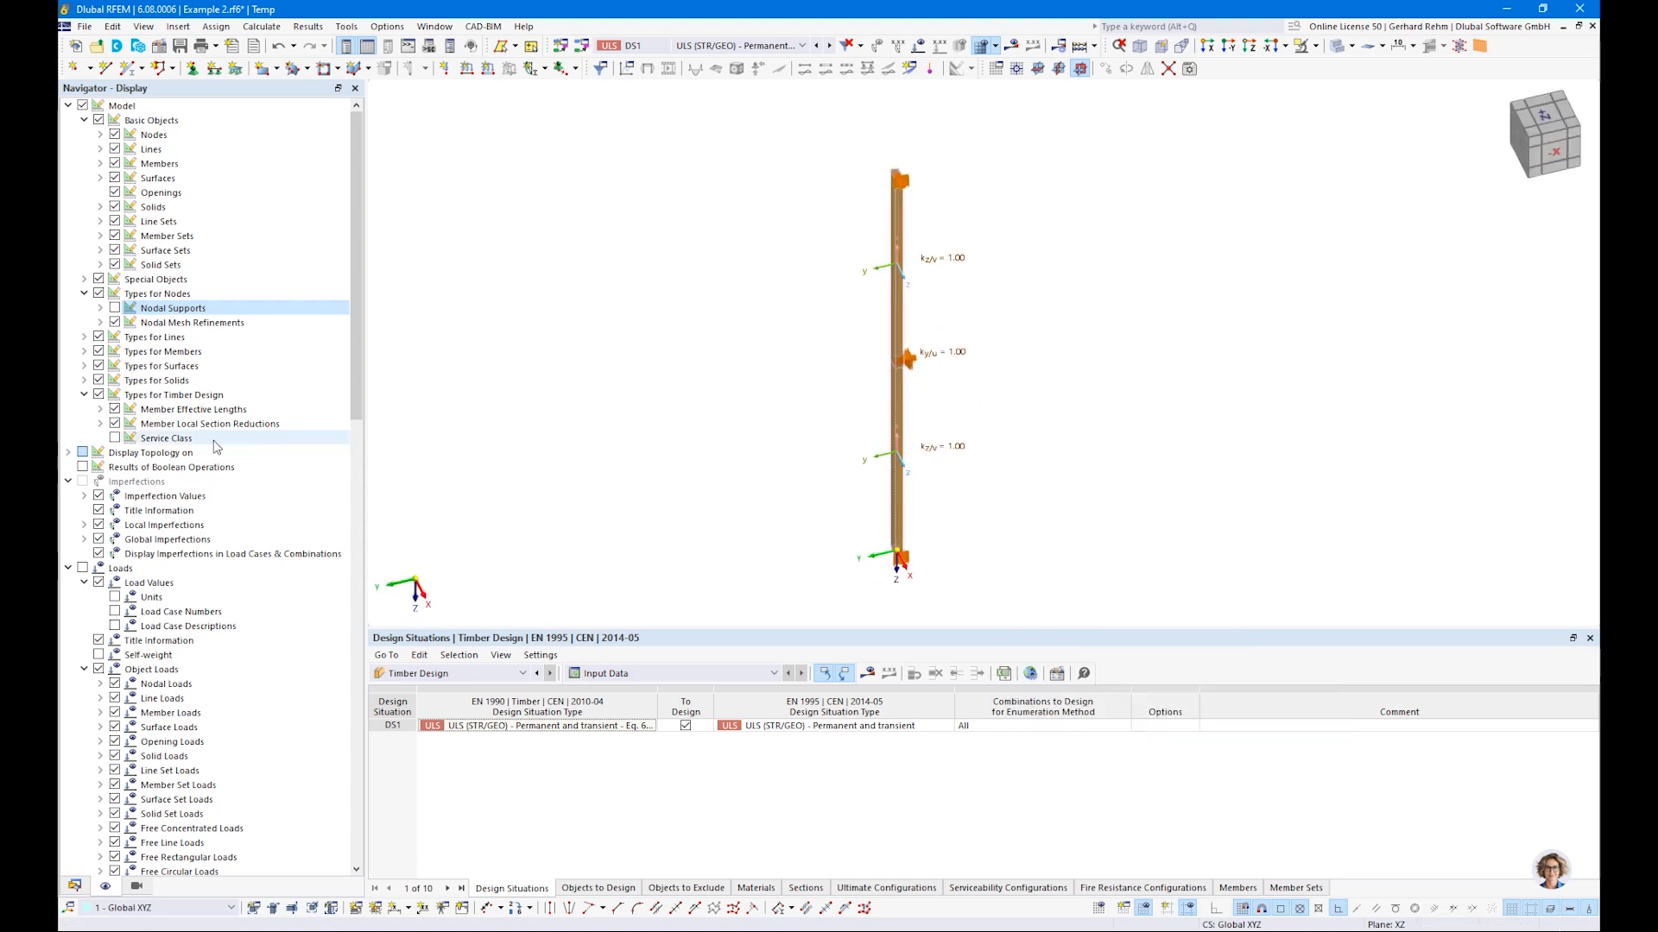
left_click(100, 409)
left_click(130, 467)
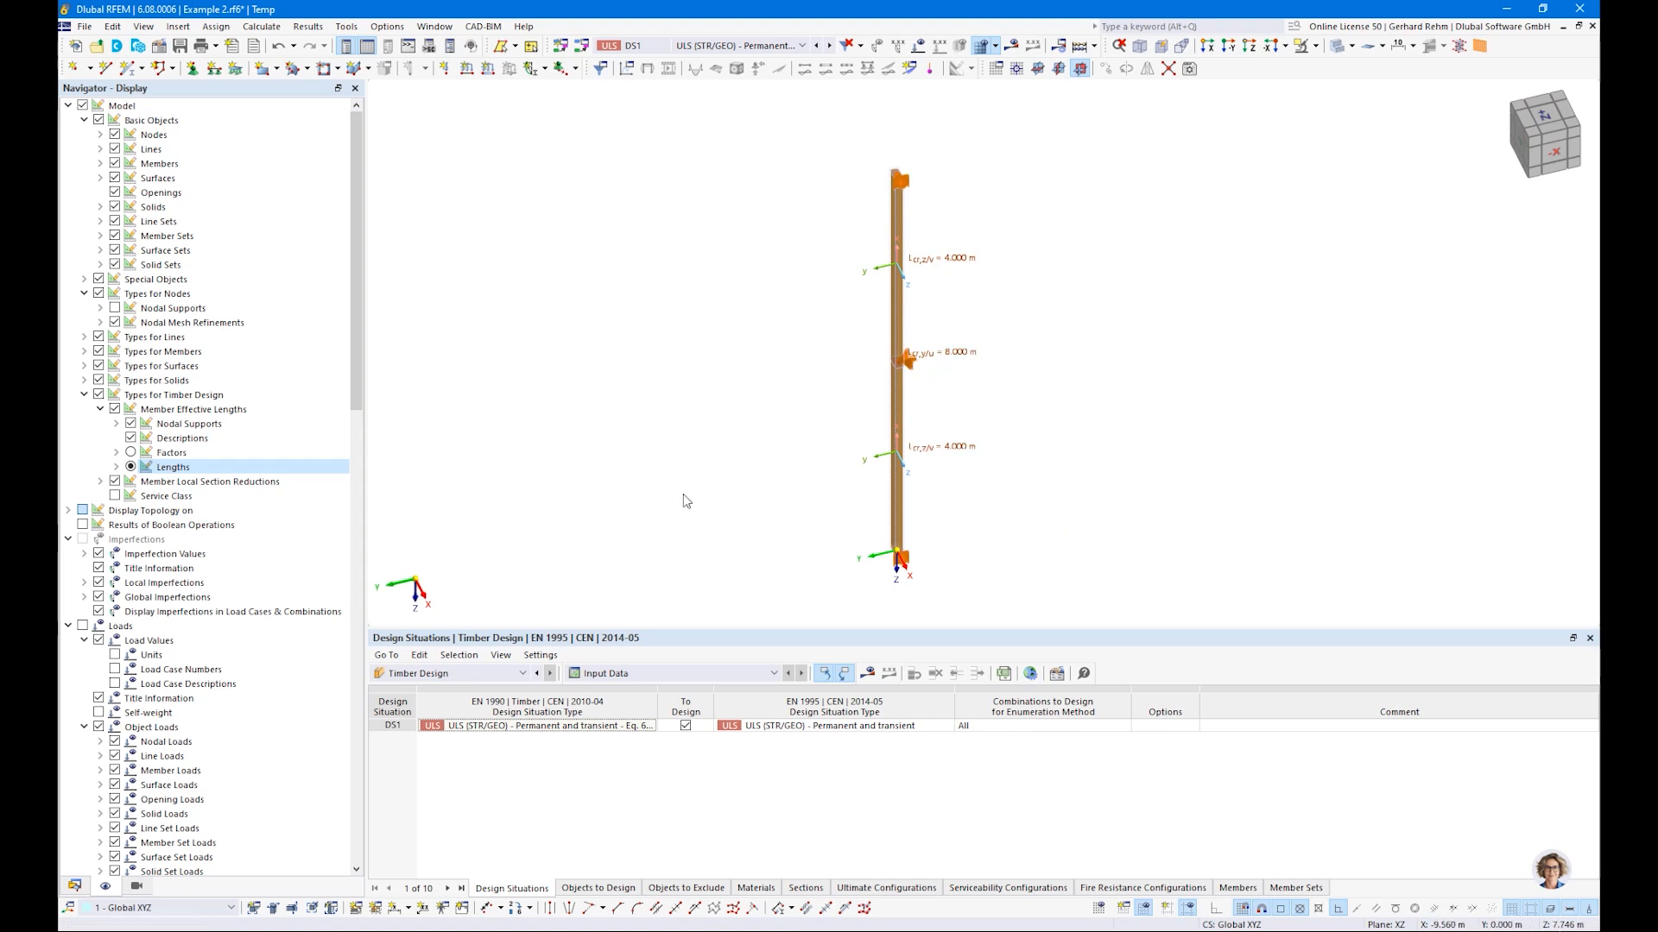
Switch the model display from timber design types back to nodal supports and show the timber design results
left_click(98, 395)
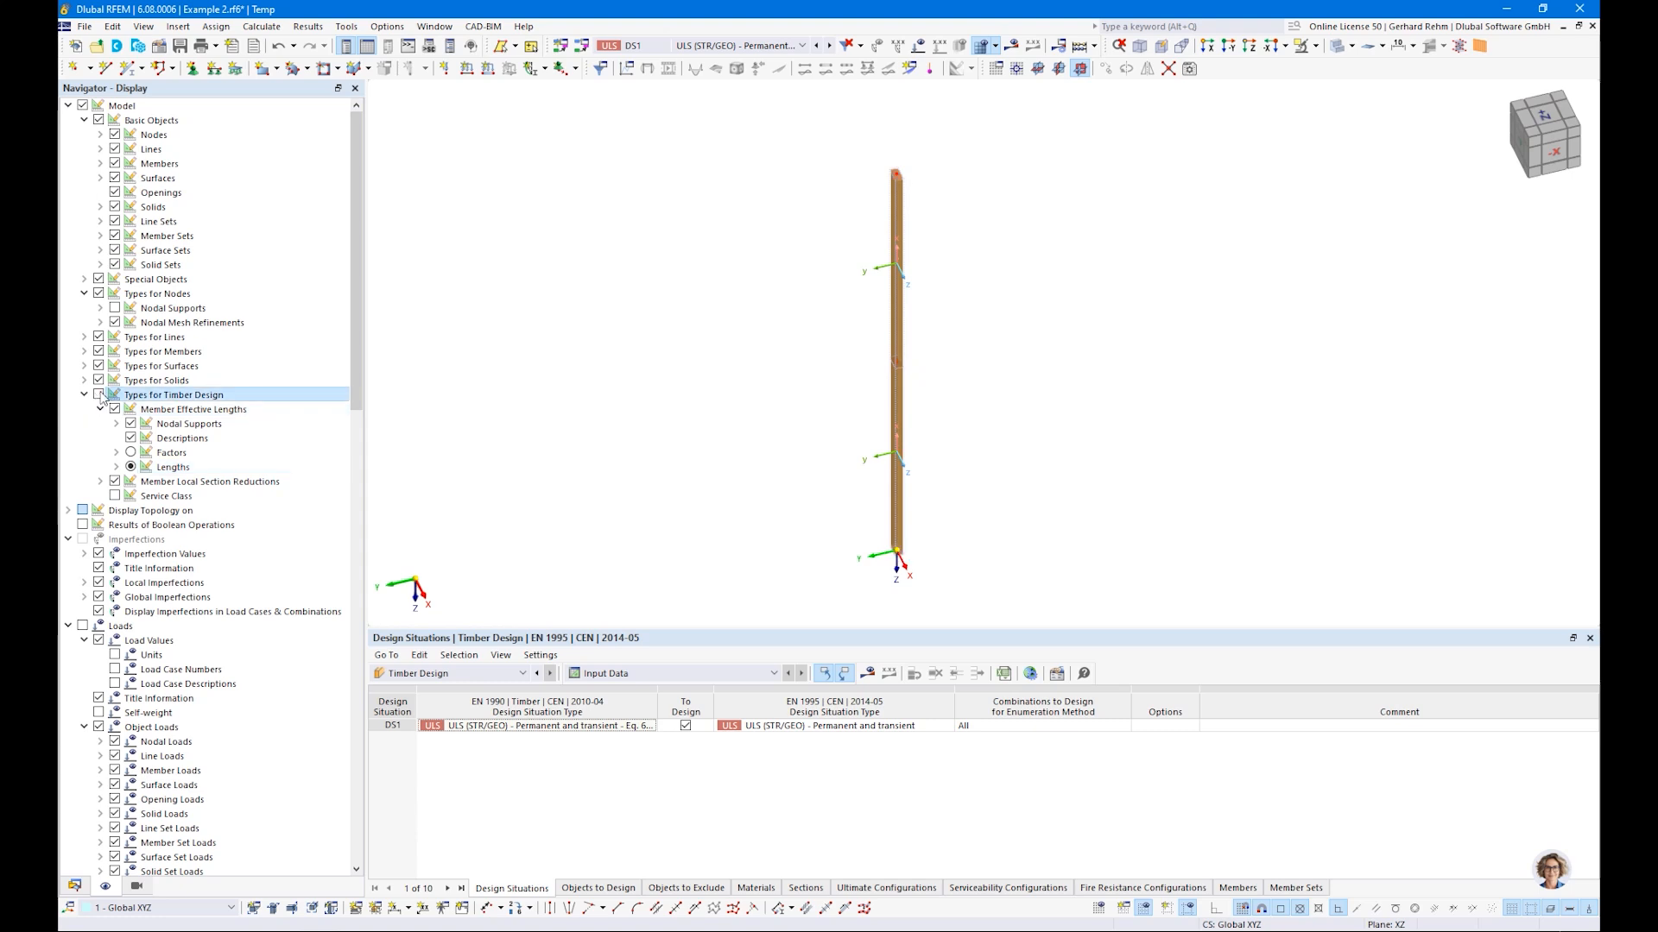
left_click(115, 308)
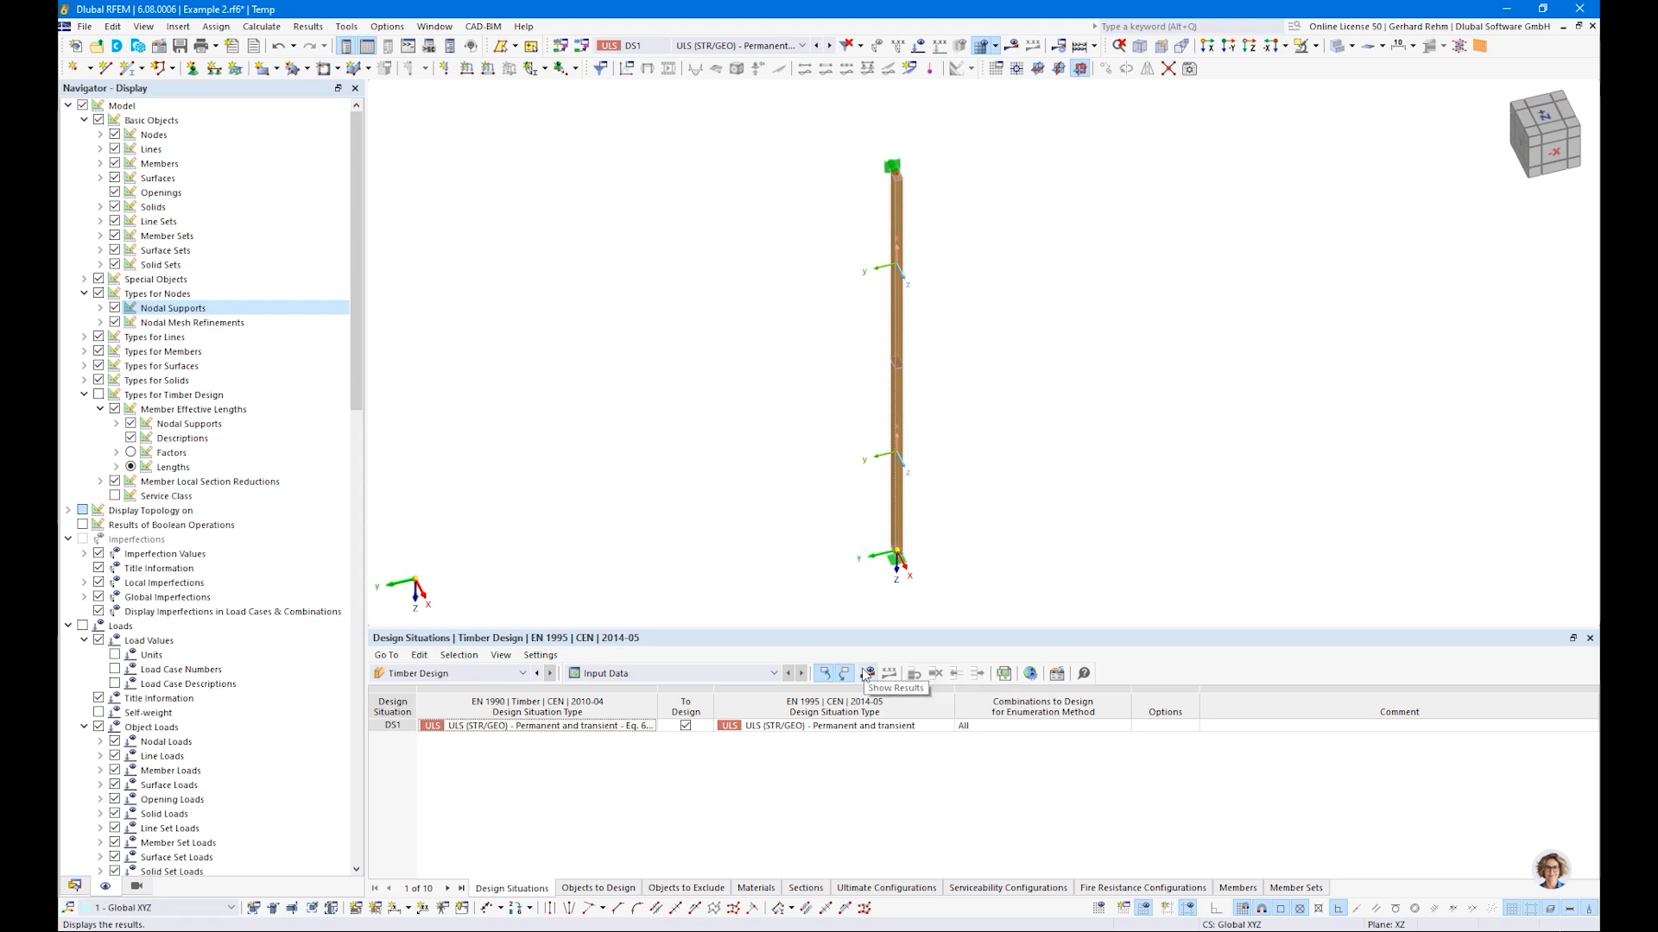
left_click(866, 675)
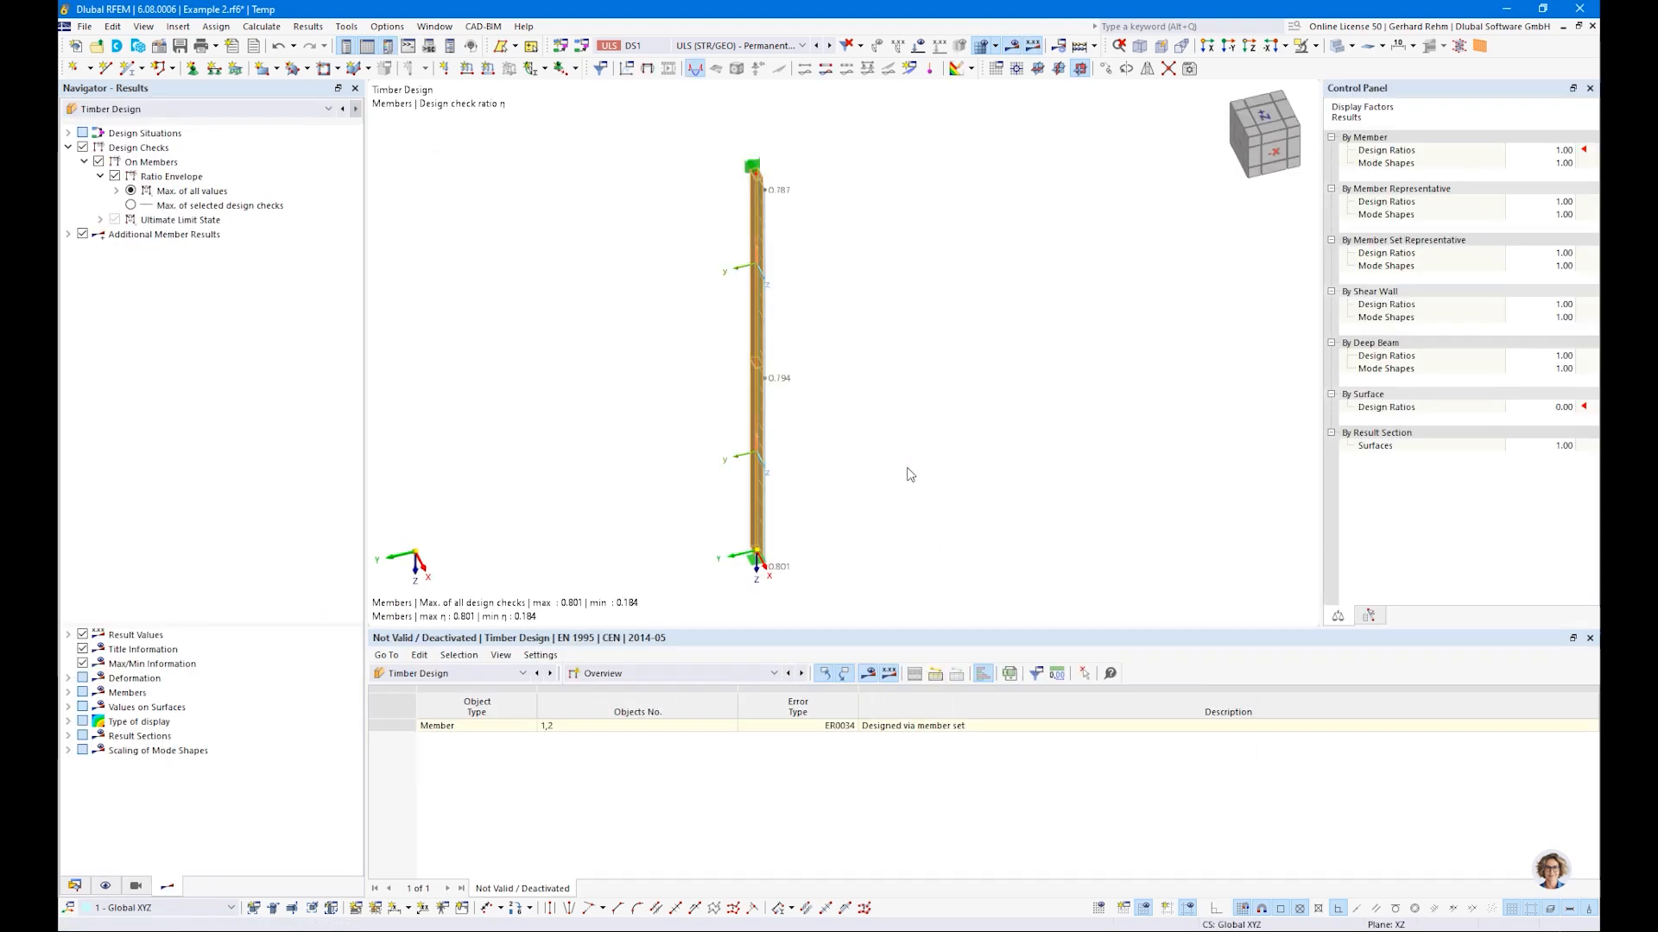
Exclude the members from the objects to design, keeping only member sets, and show the timber design results again
left_click(595, 674)
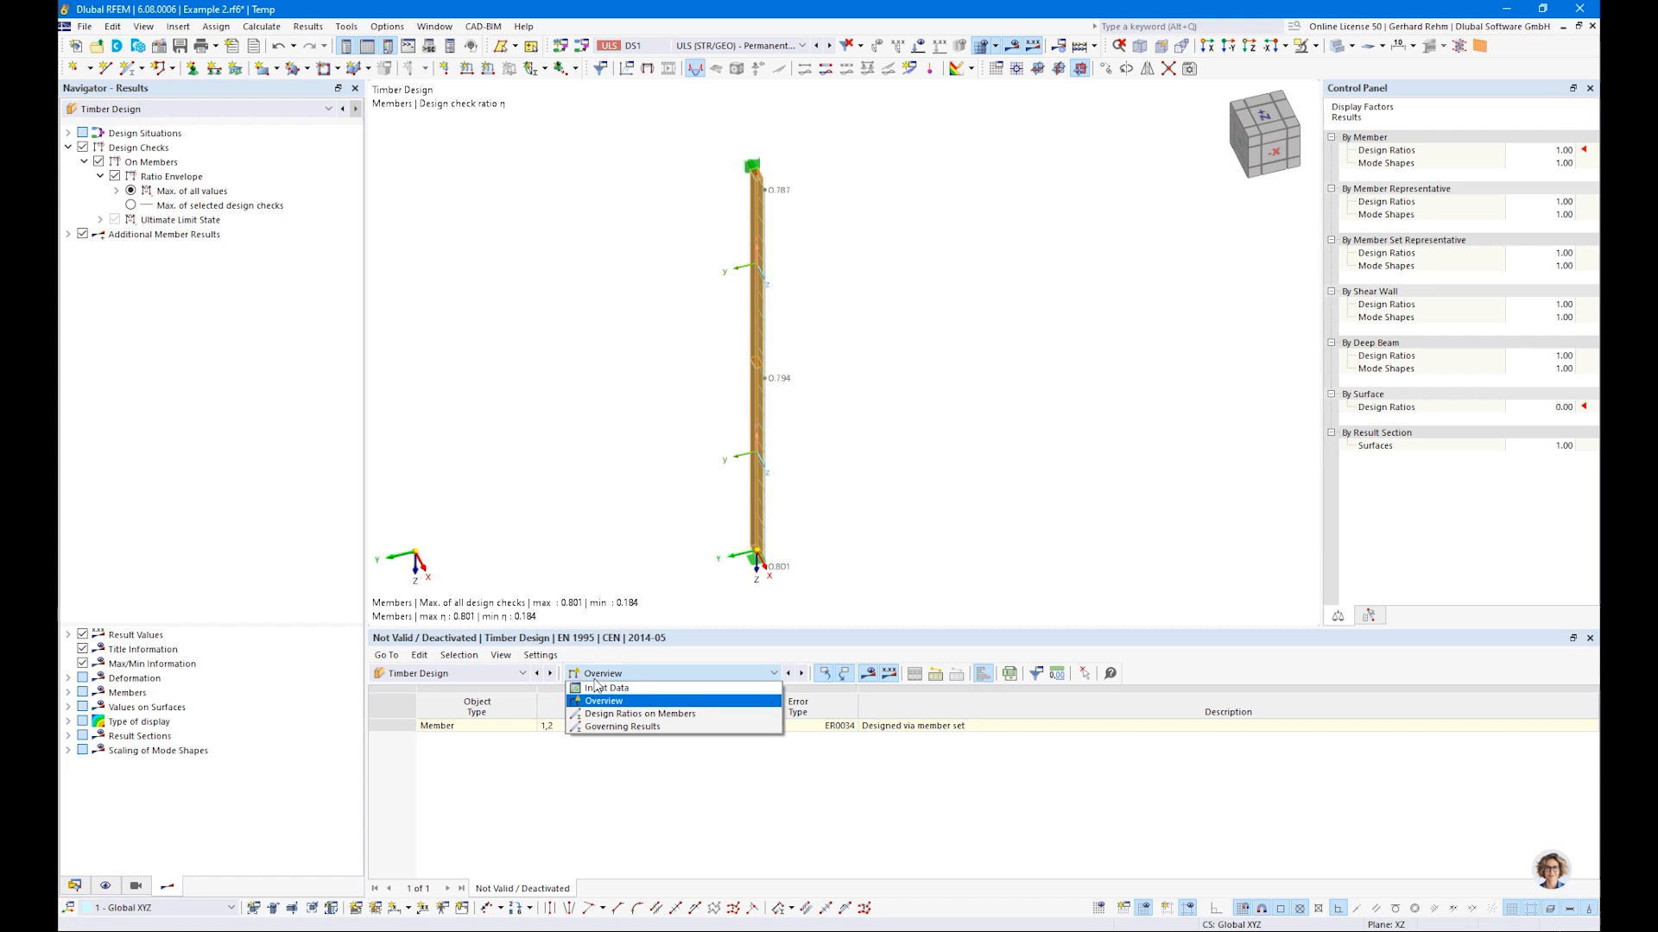
left_click(597, 689)
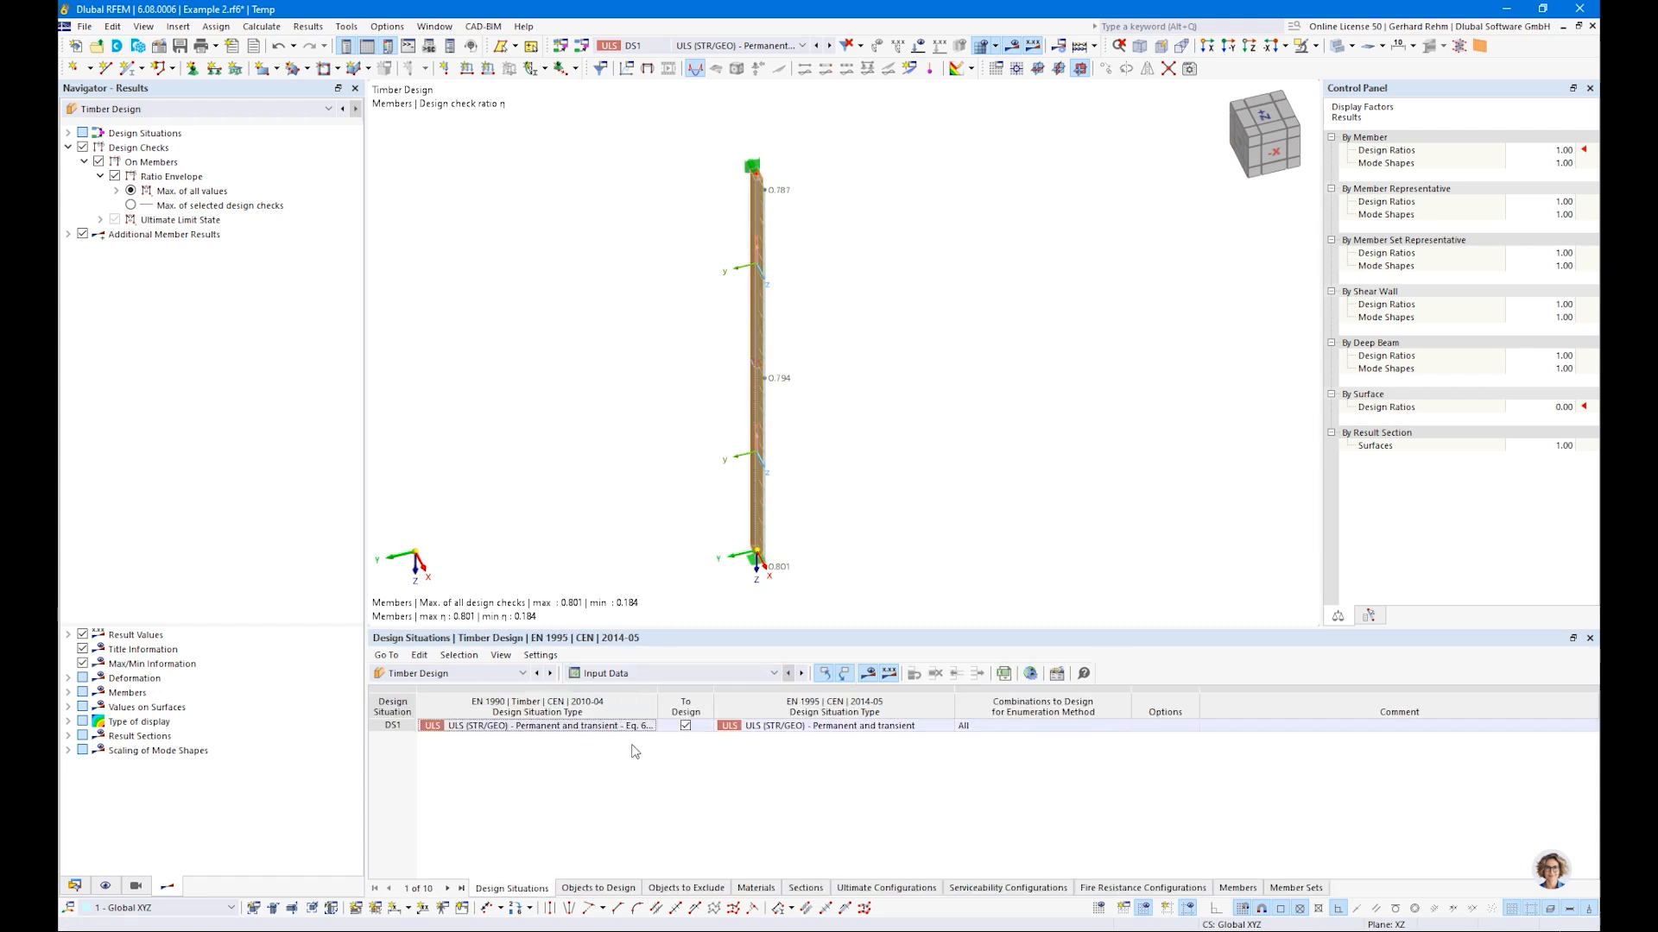
left_click(596, 888)
left_click(765, 727)
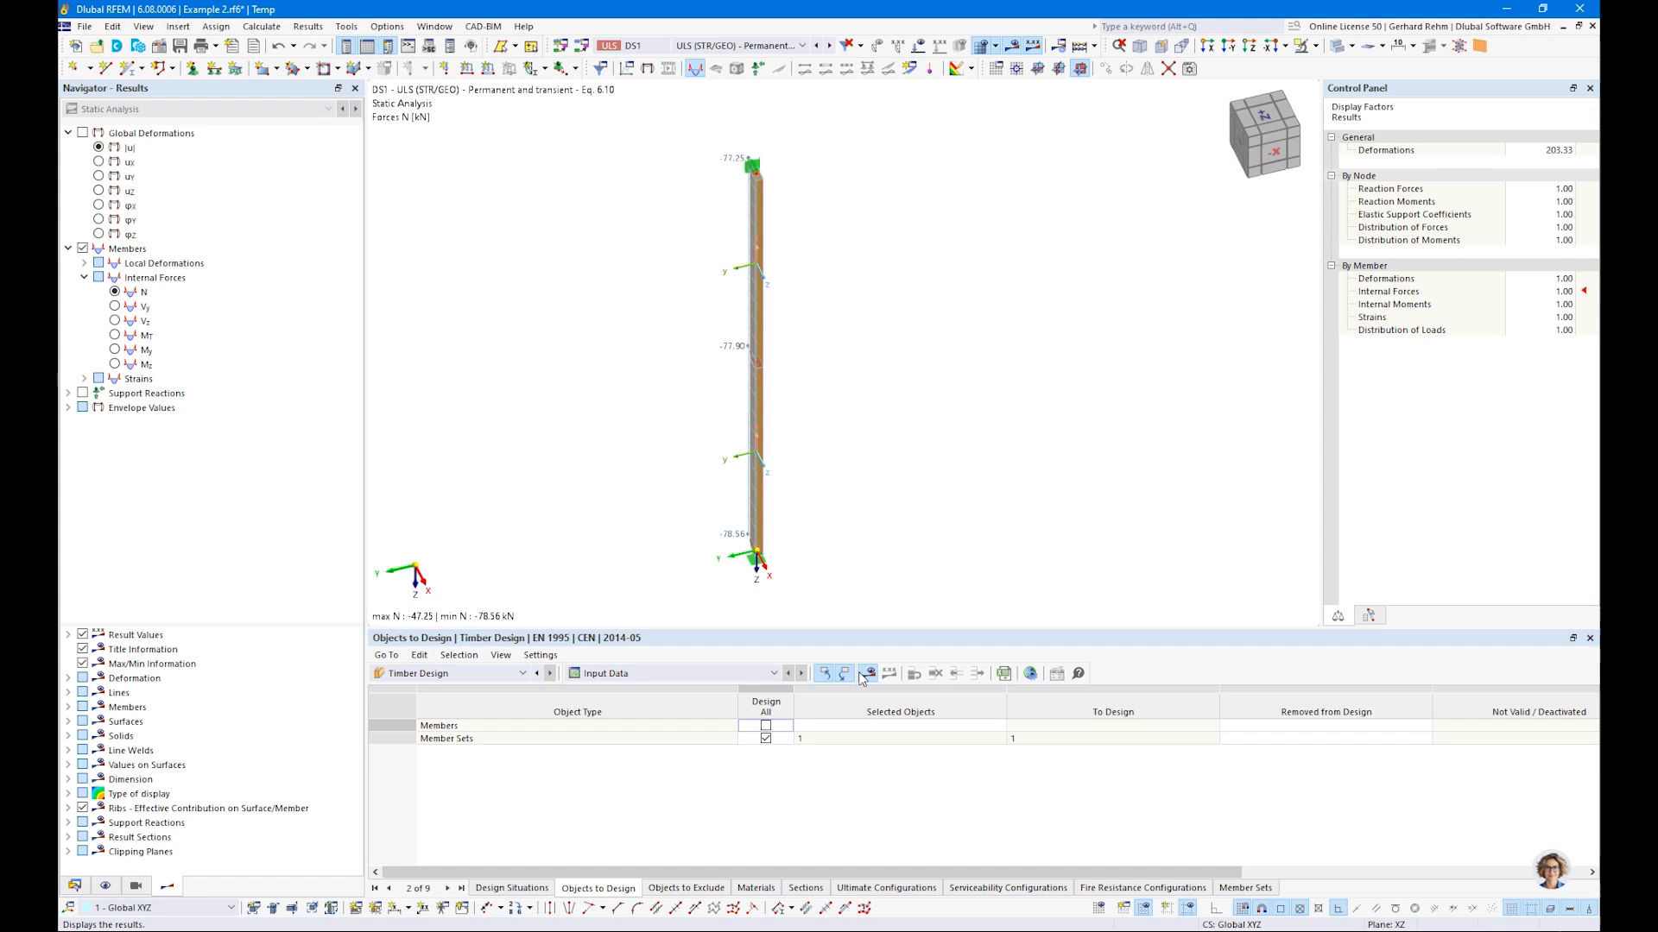
left_click(861, 676)
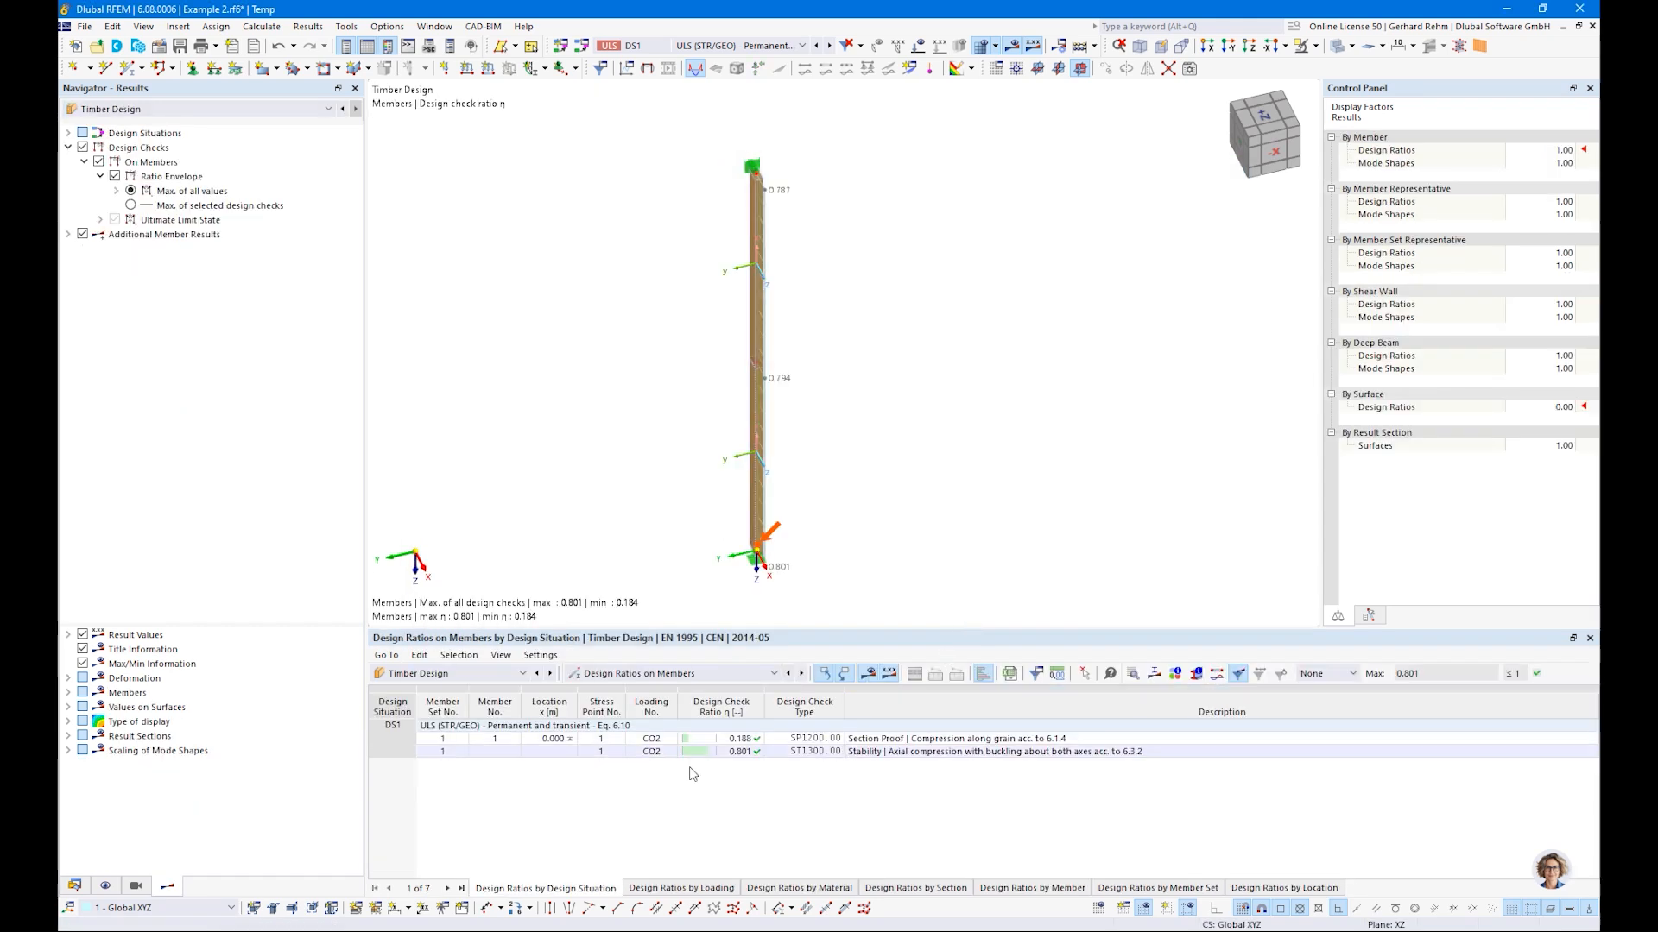
Open the details of stability check ST1300 for buckling about both axes and examine the slenderness and instability factor formulas
left_click(744, 740)
middle_click_drag(874, 503, 1021, 517, "ctrl")
right_click(1021, 517)
left_click(865, 786)
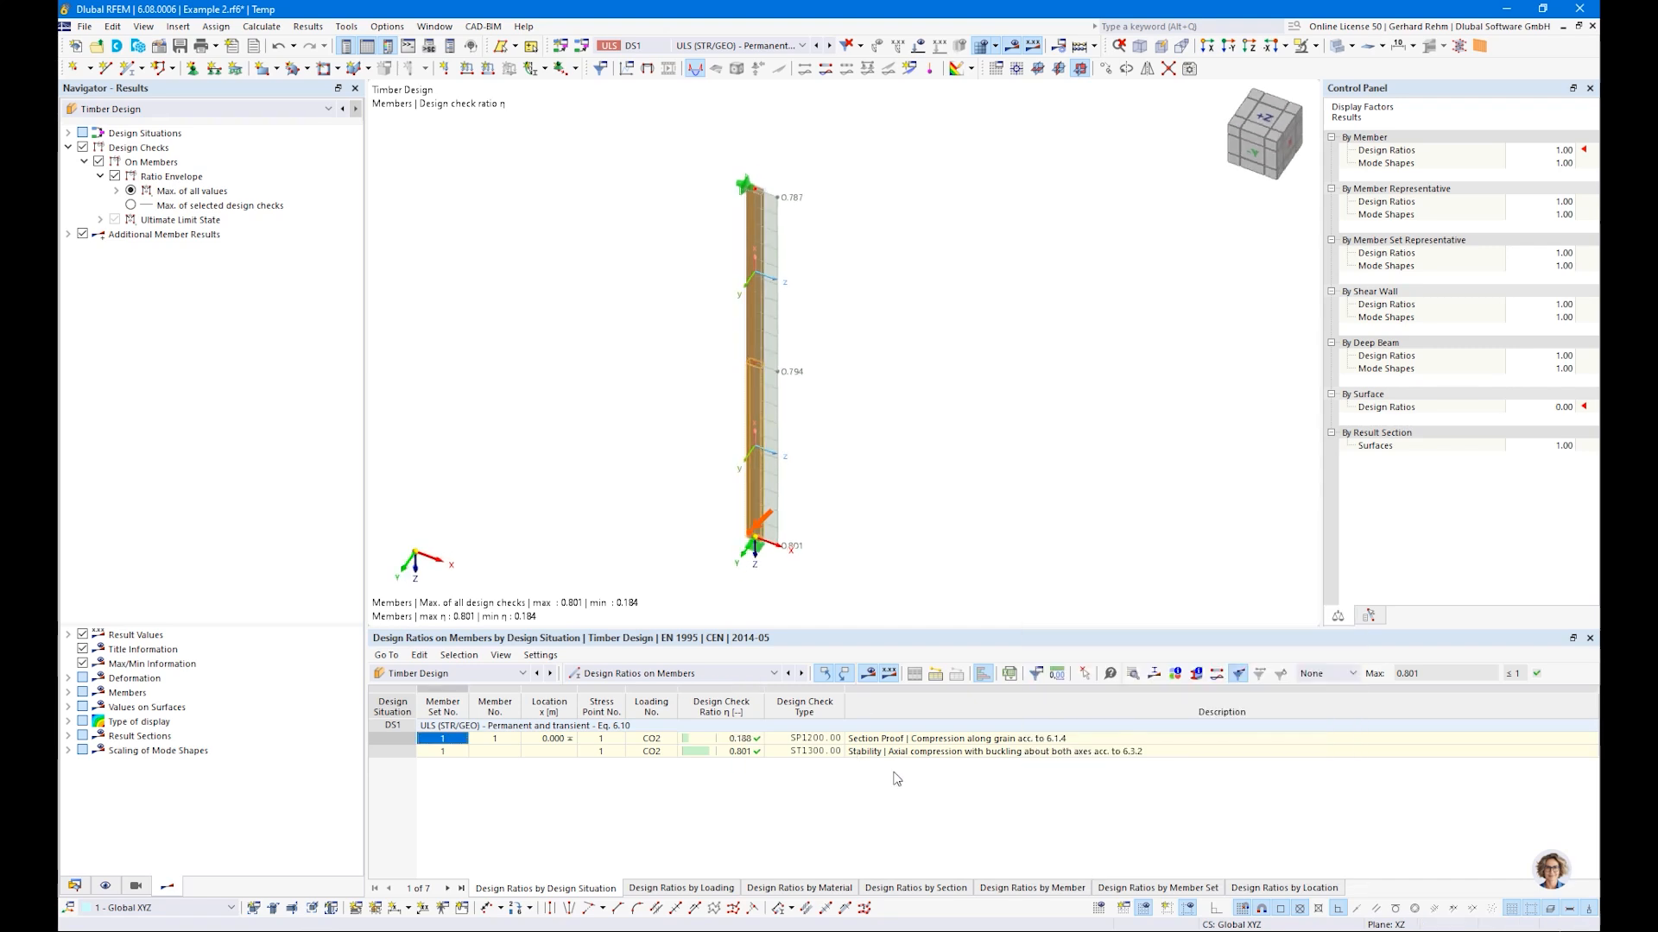
left_click(911, 752)
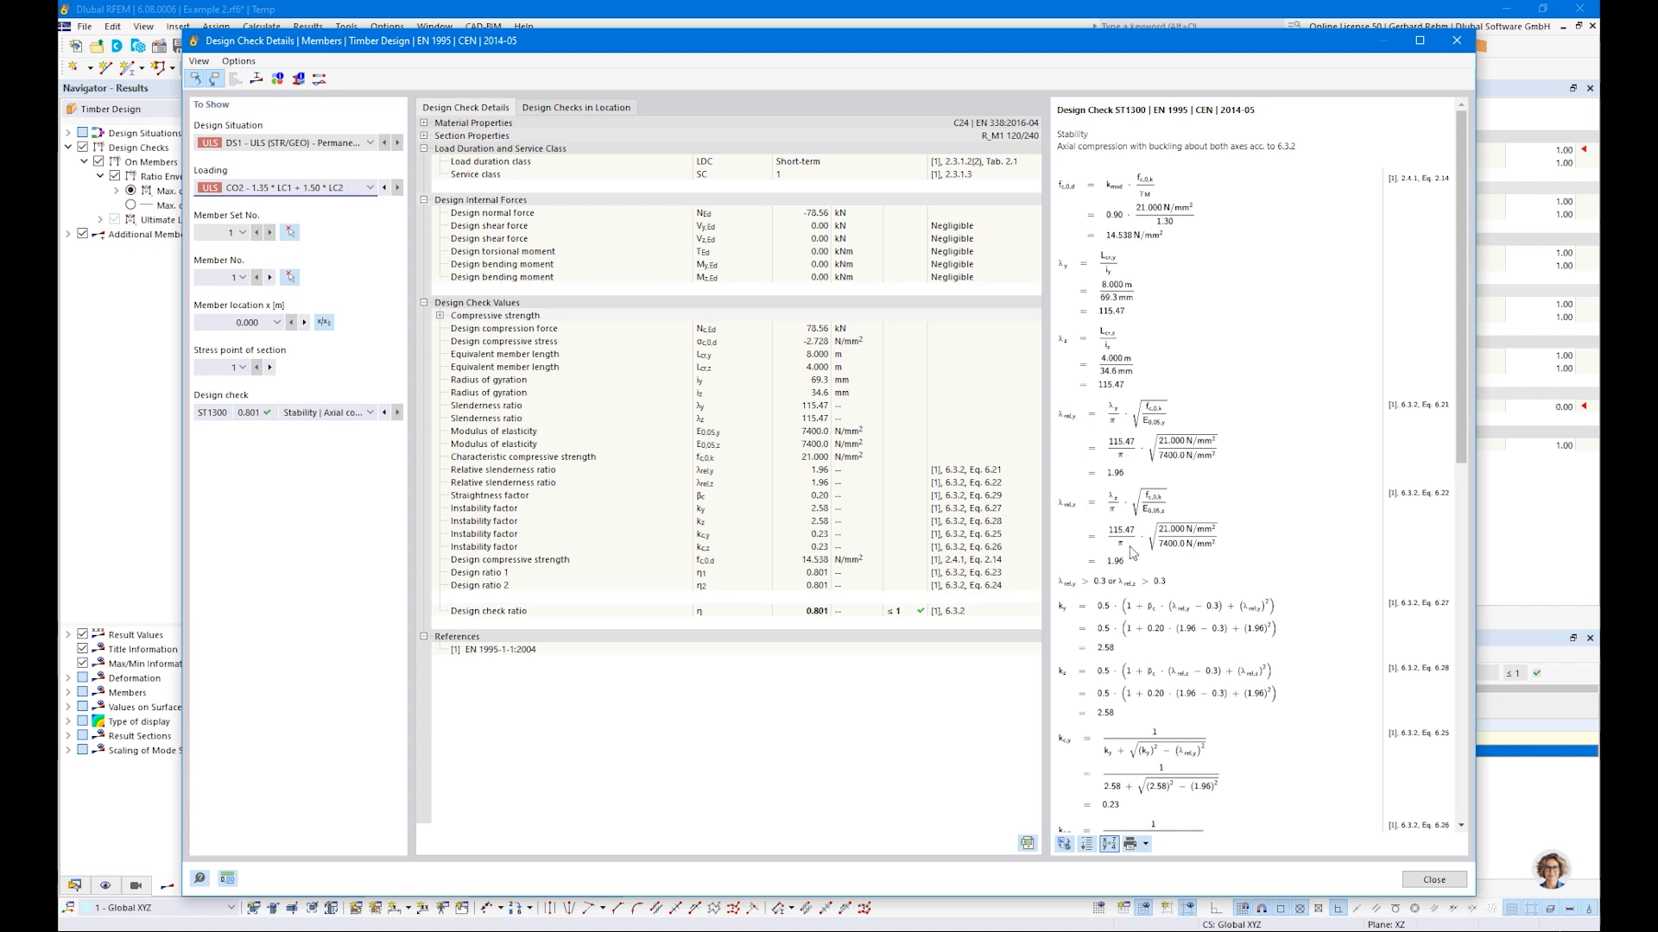
scroll(1132, 552, "down", 2)
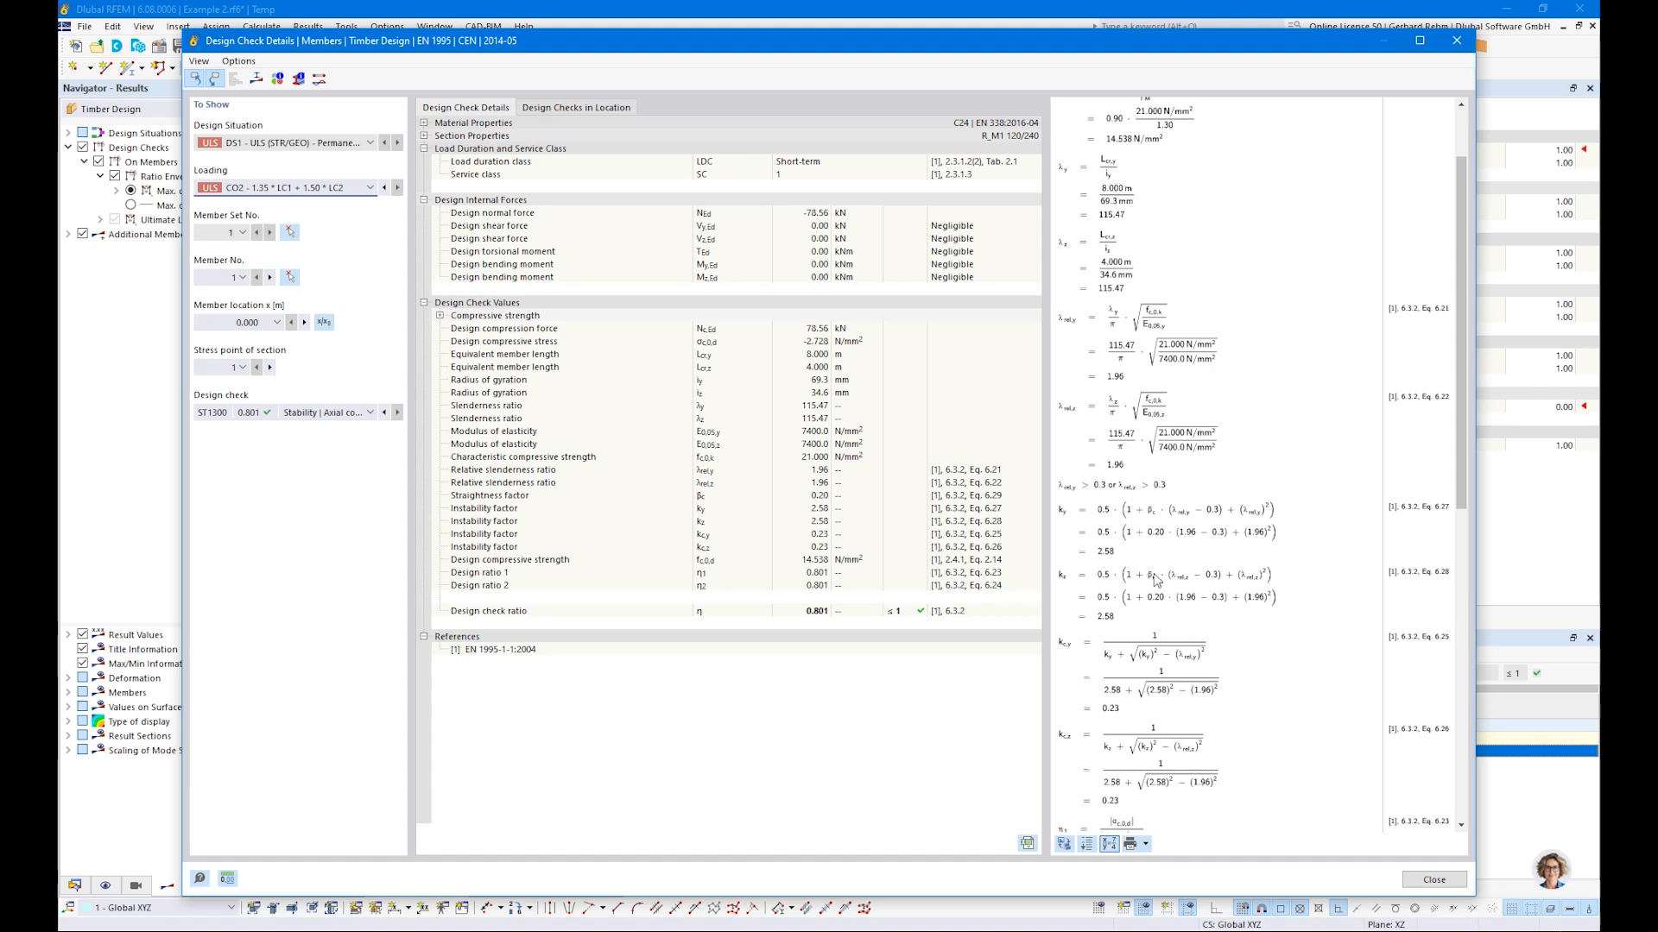
scroll(1155, 554, "down", 2)
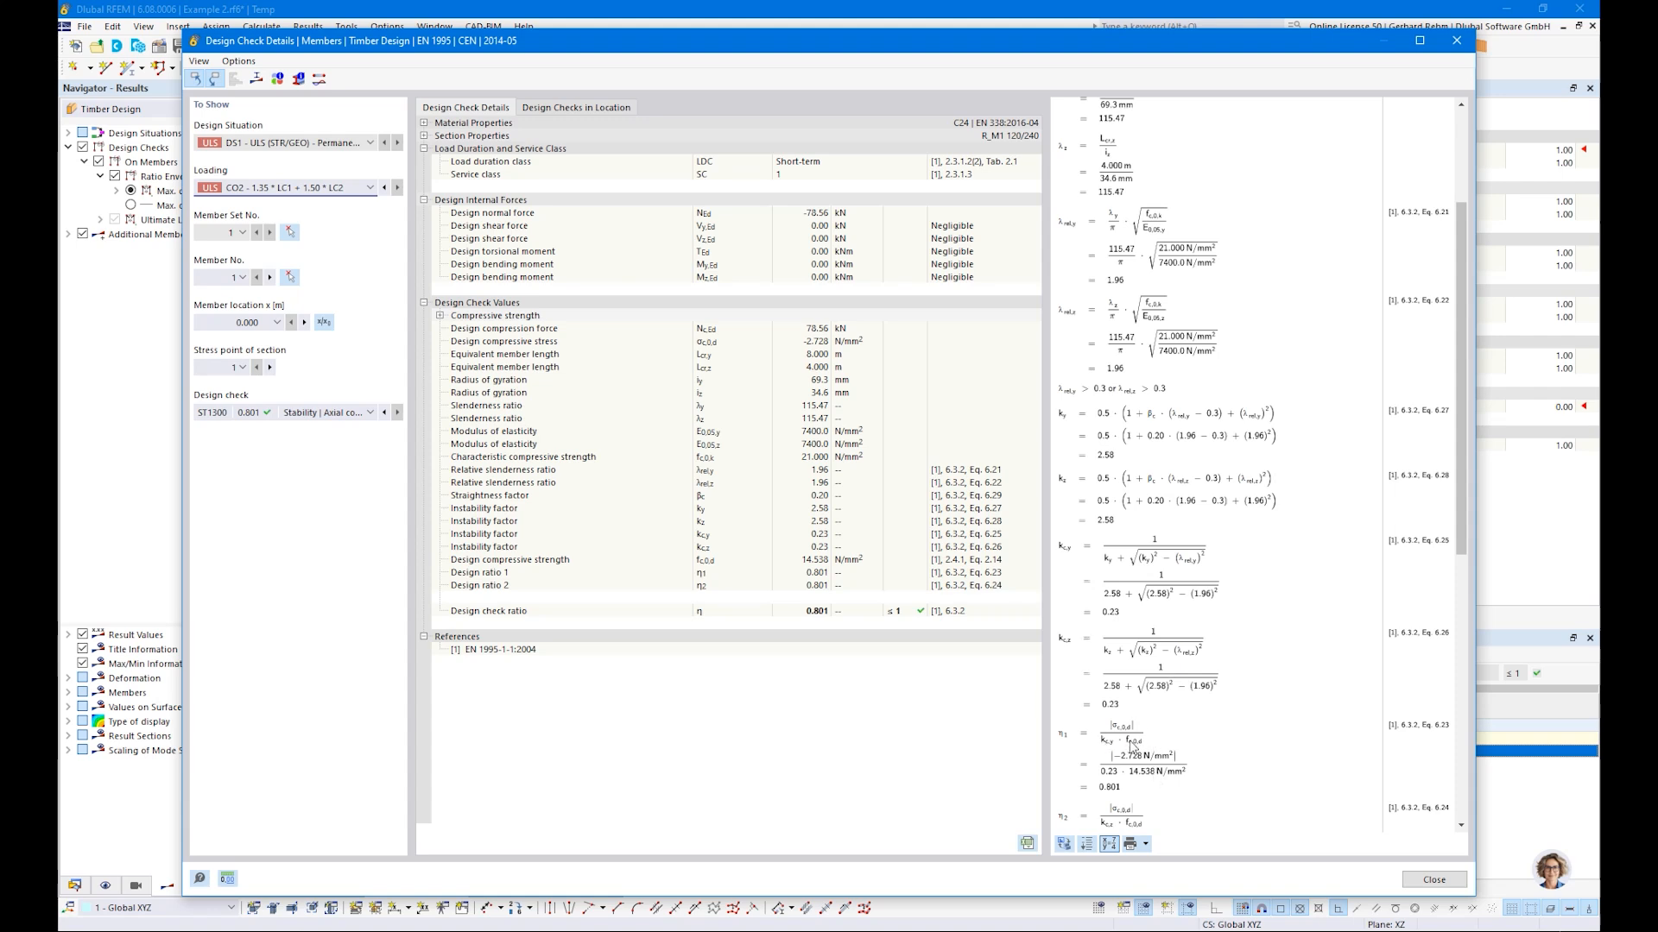
Review the available design checks and the formula for design ratio 1, go through the ST1300 calculation again, and close the details
left_click(316, 414)
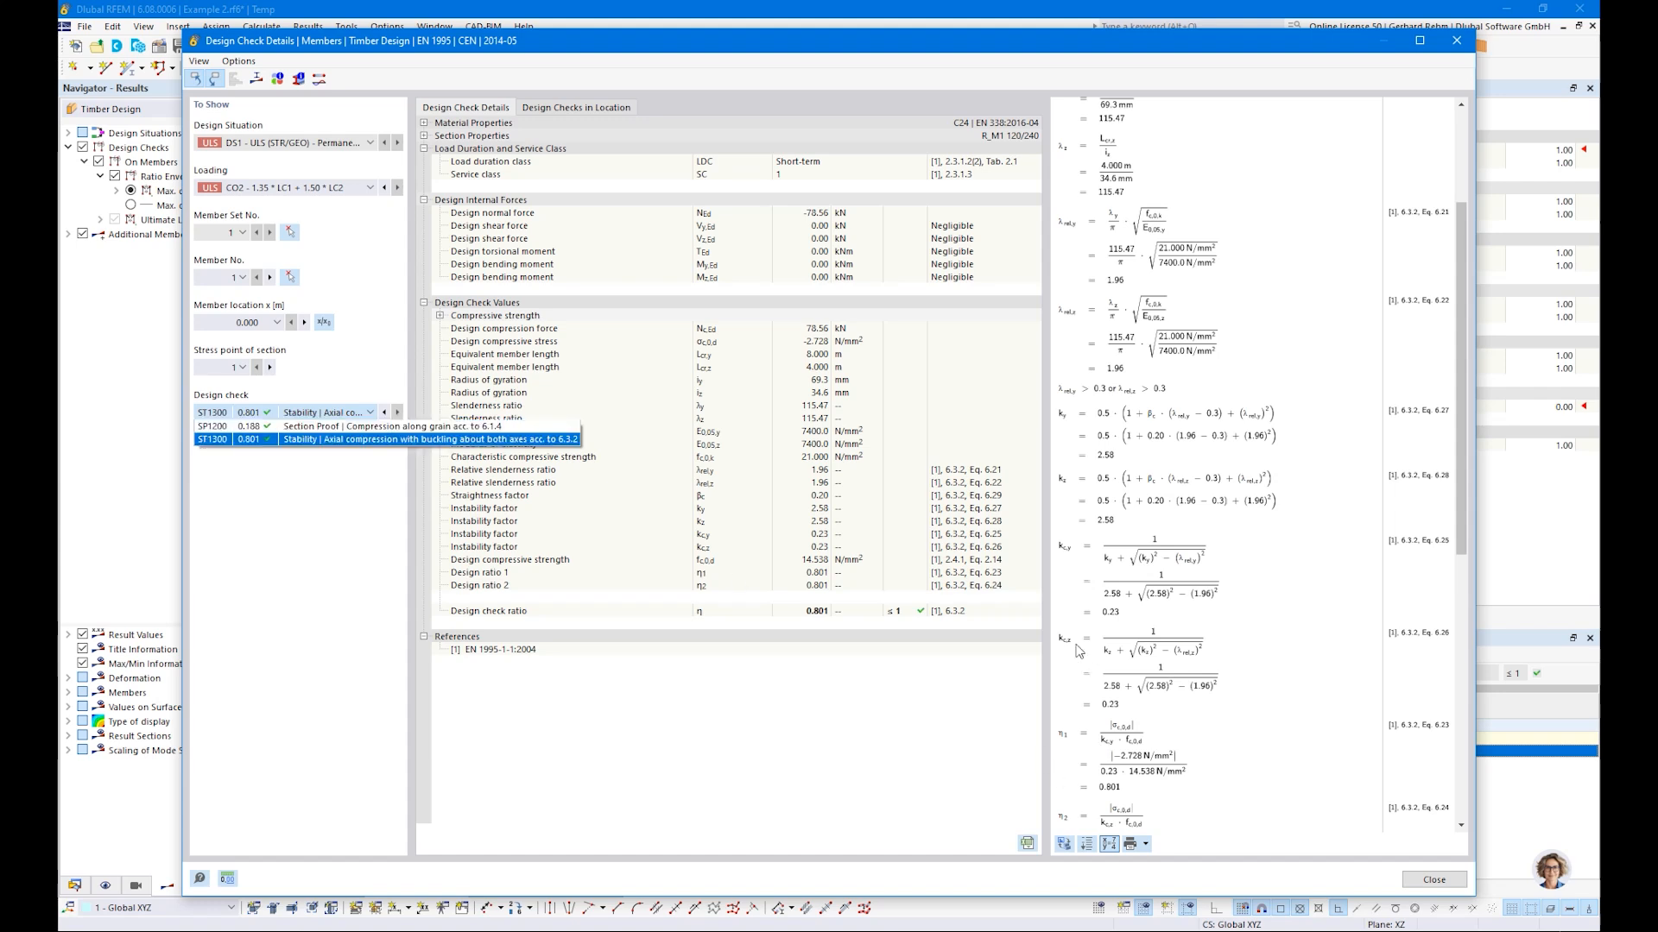
left_click(1116, 785)
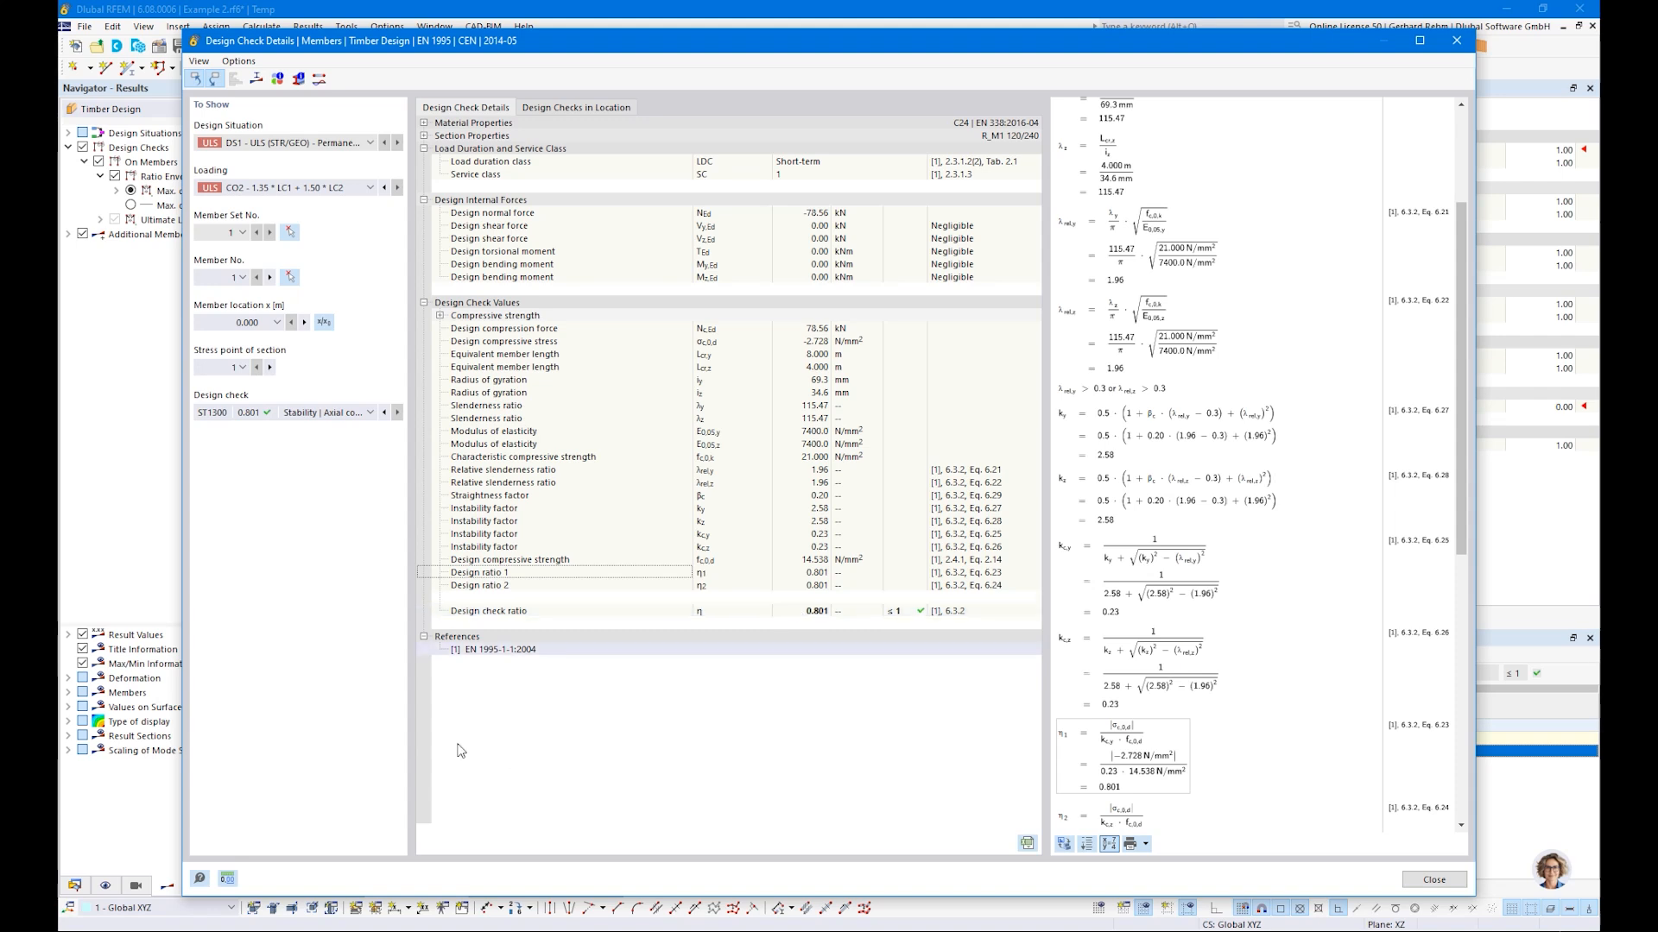
left_click(309, 414)
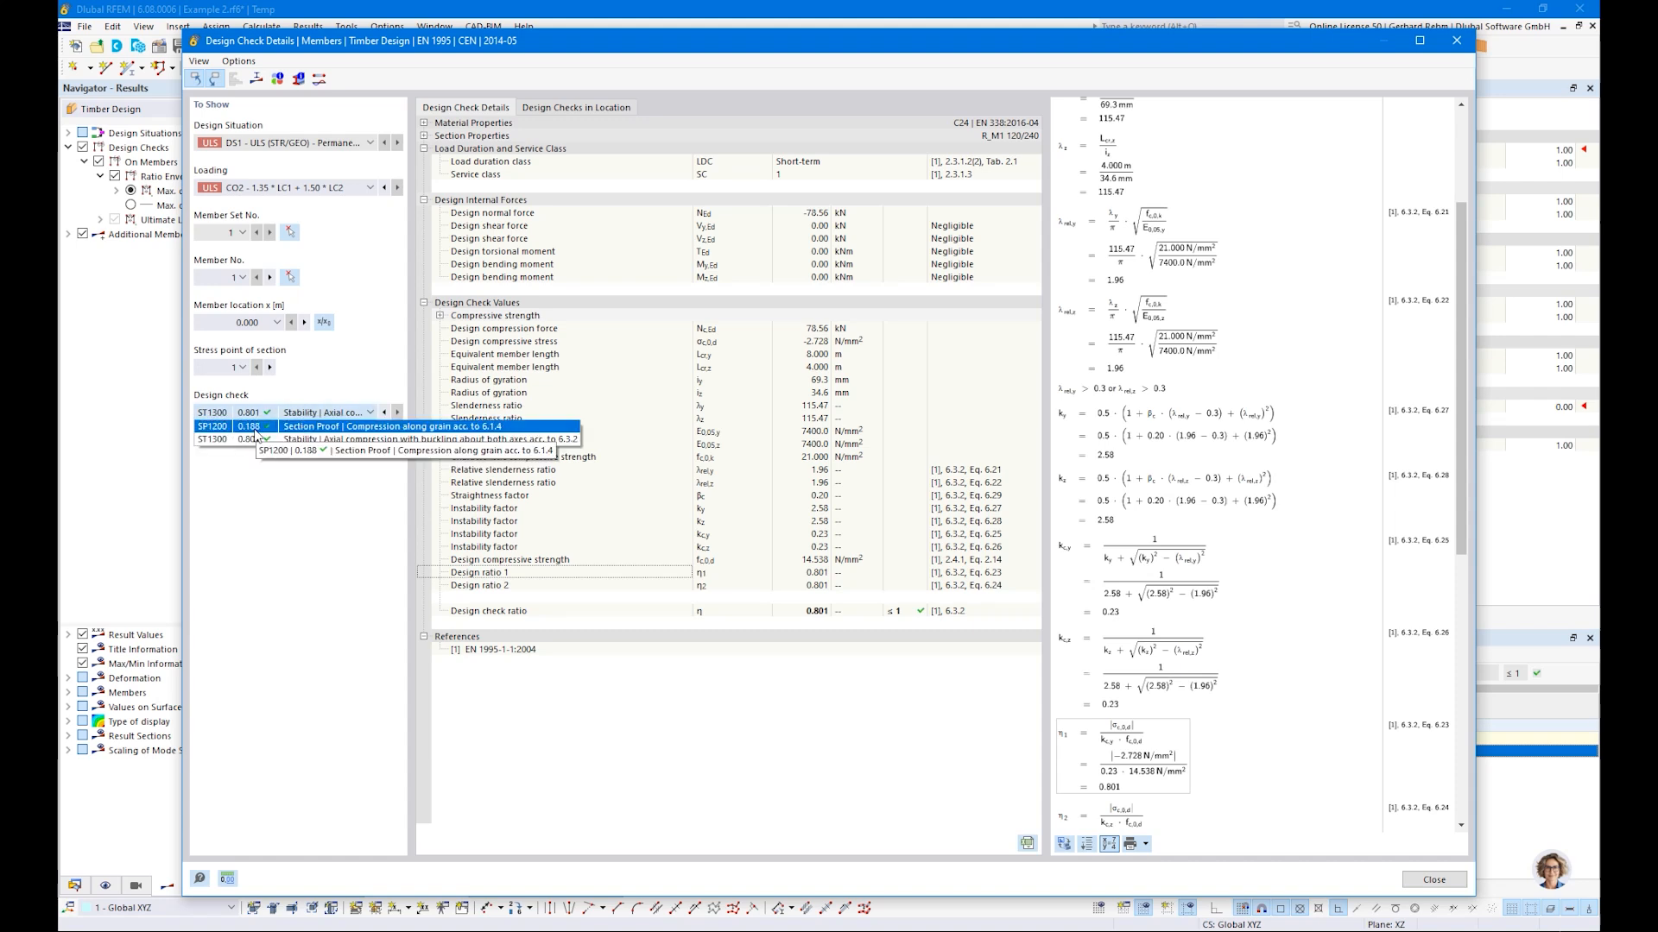
left_click(790, 758)
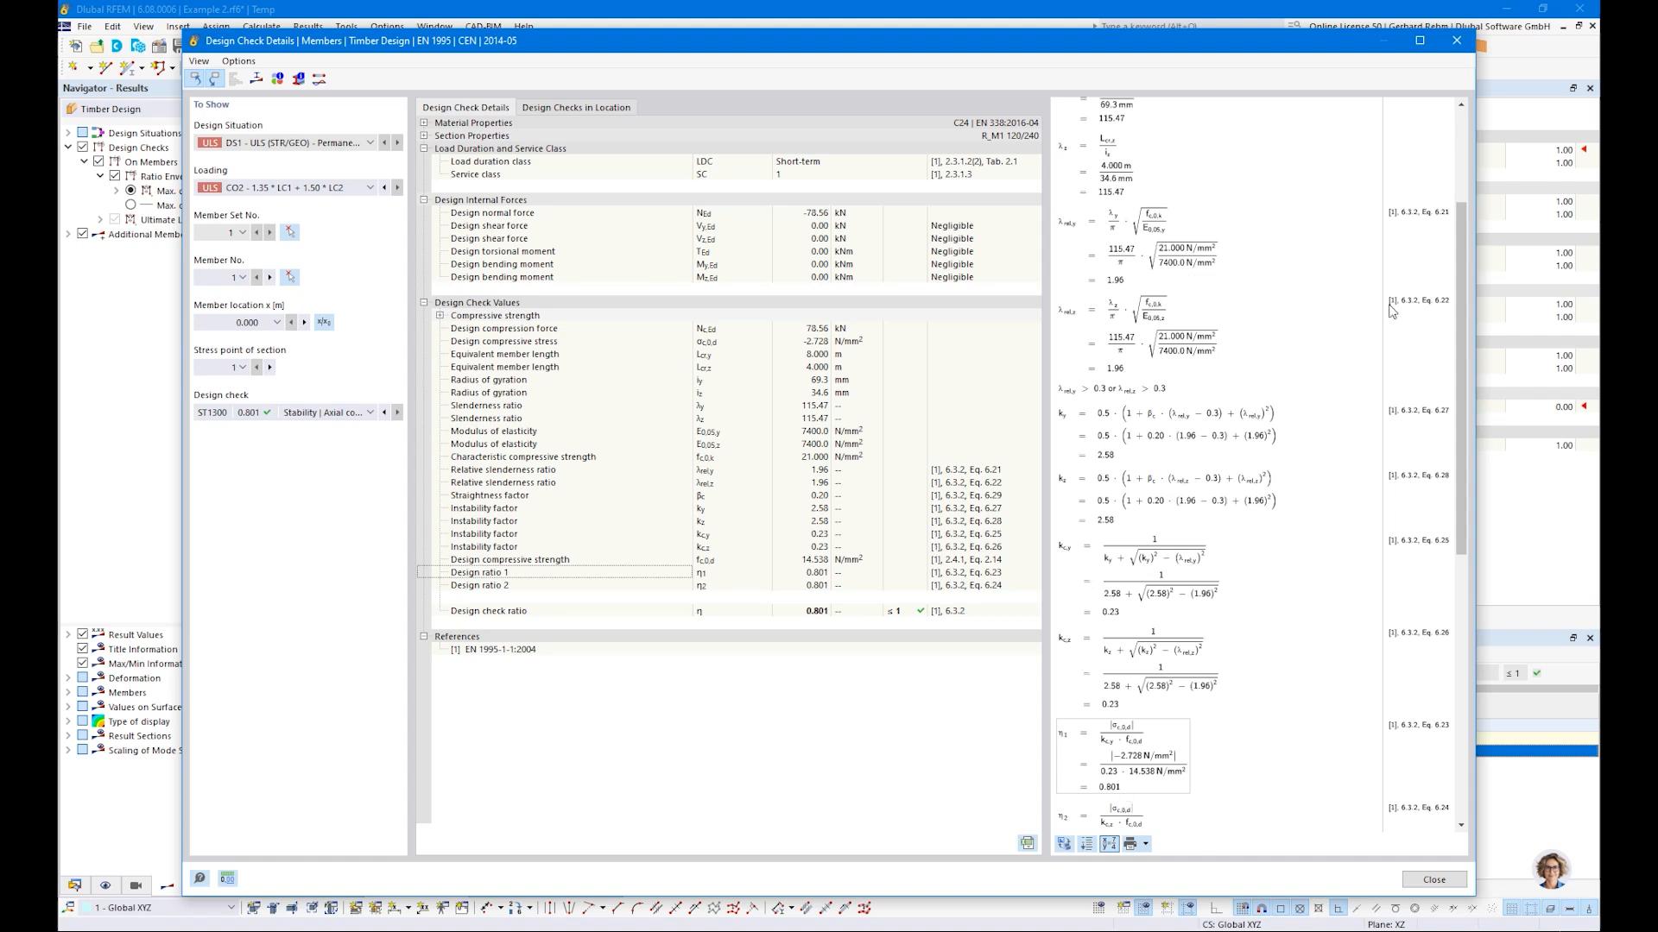
left_click_drag(1463, 271, 1458, 168)
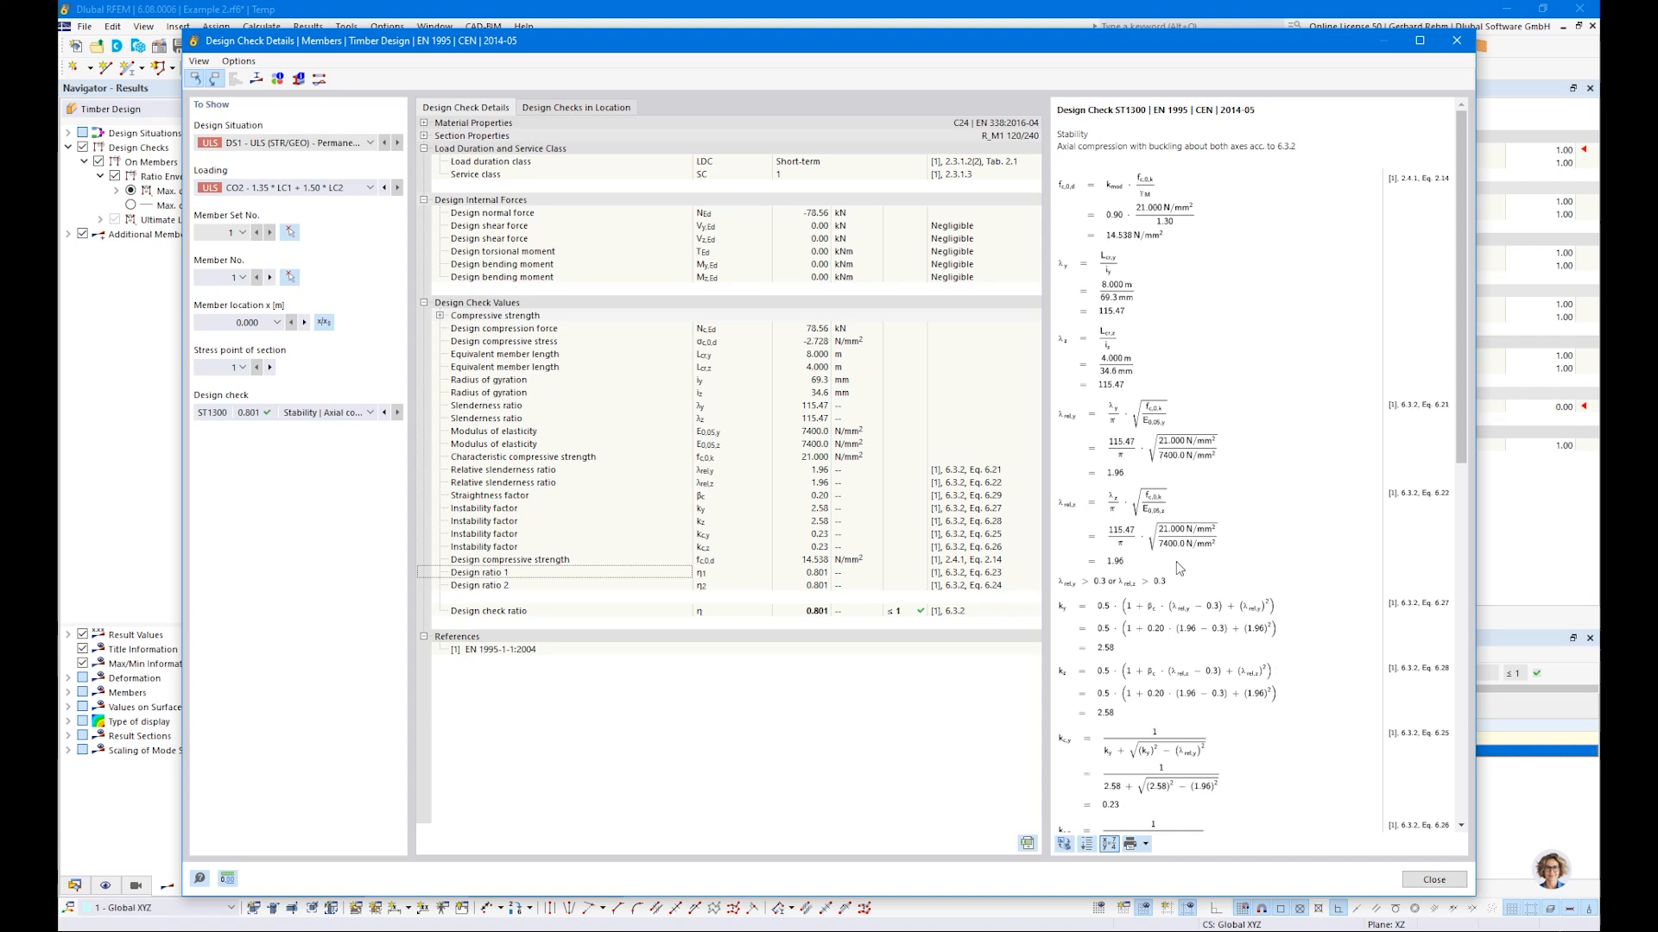
scroll(1176, 561, "down", 5)
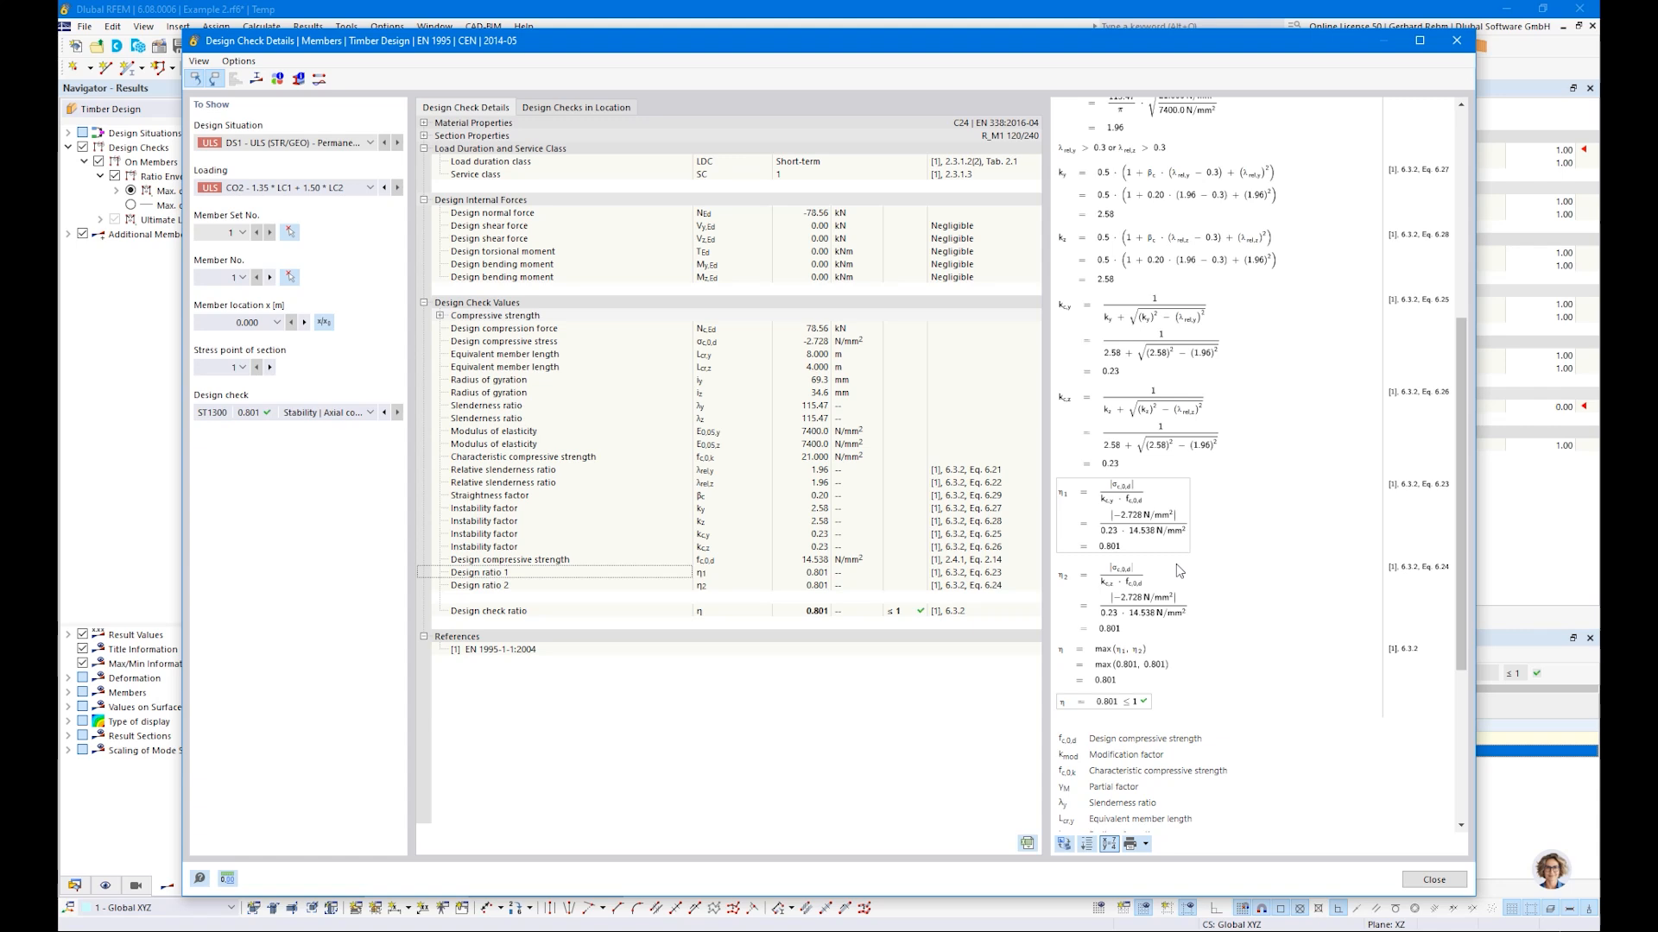
scroll(1176, 563, "up", 5)
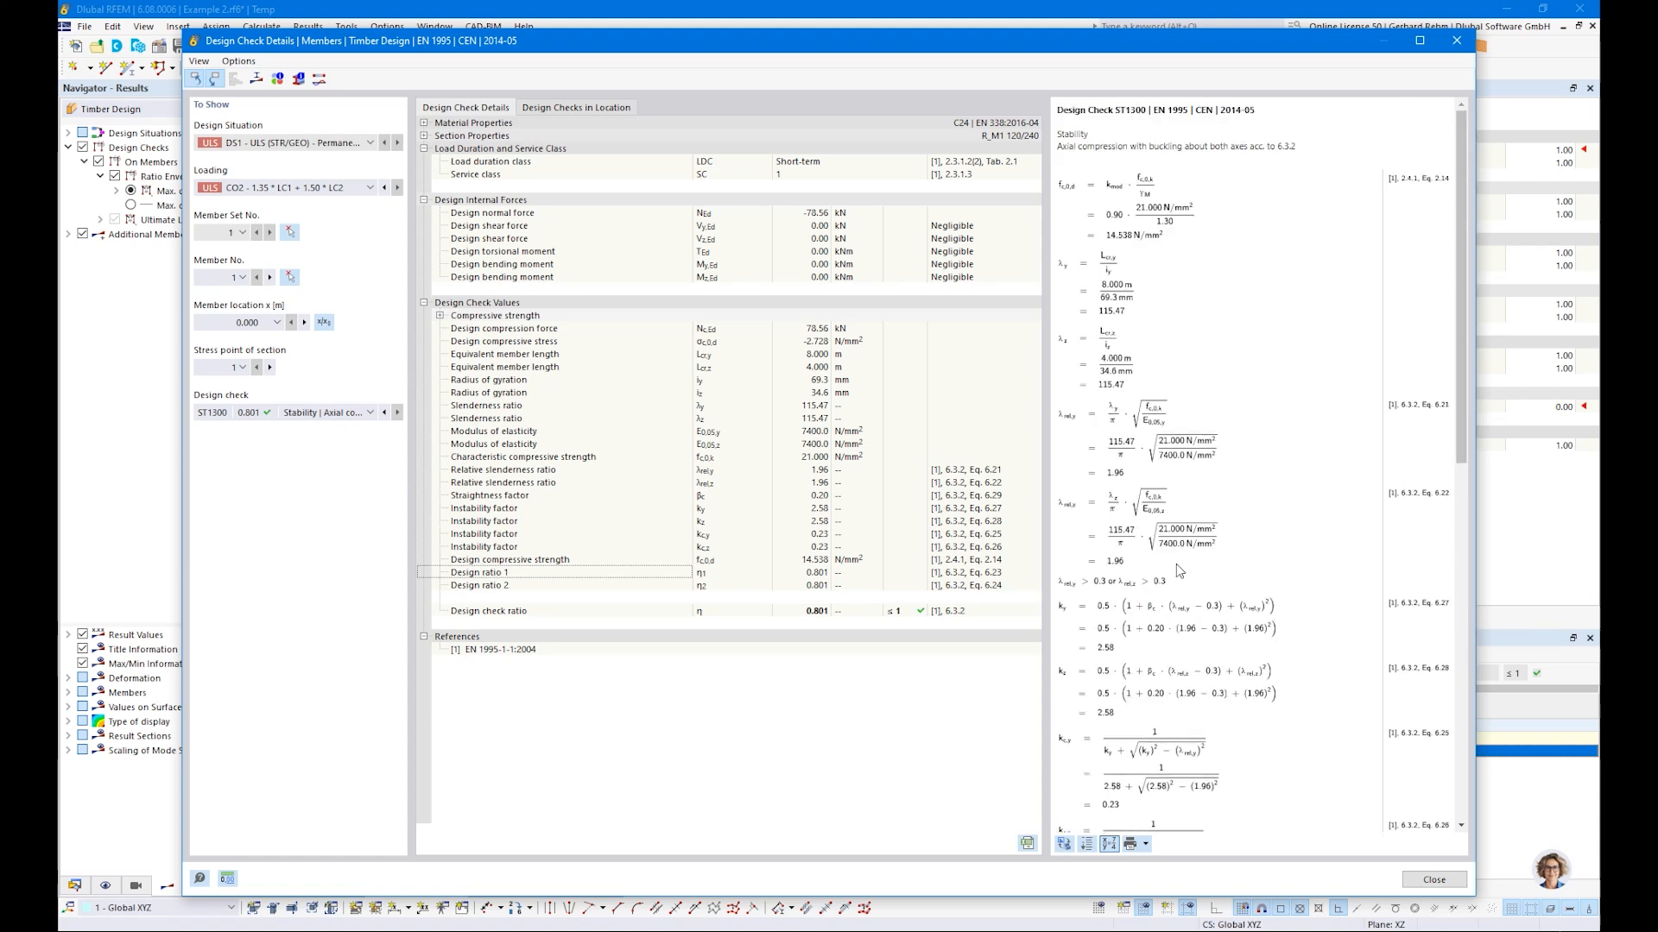
left_click(1435, 879)
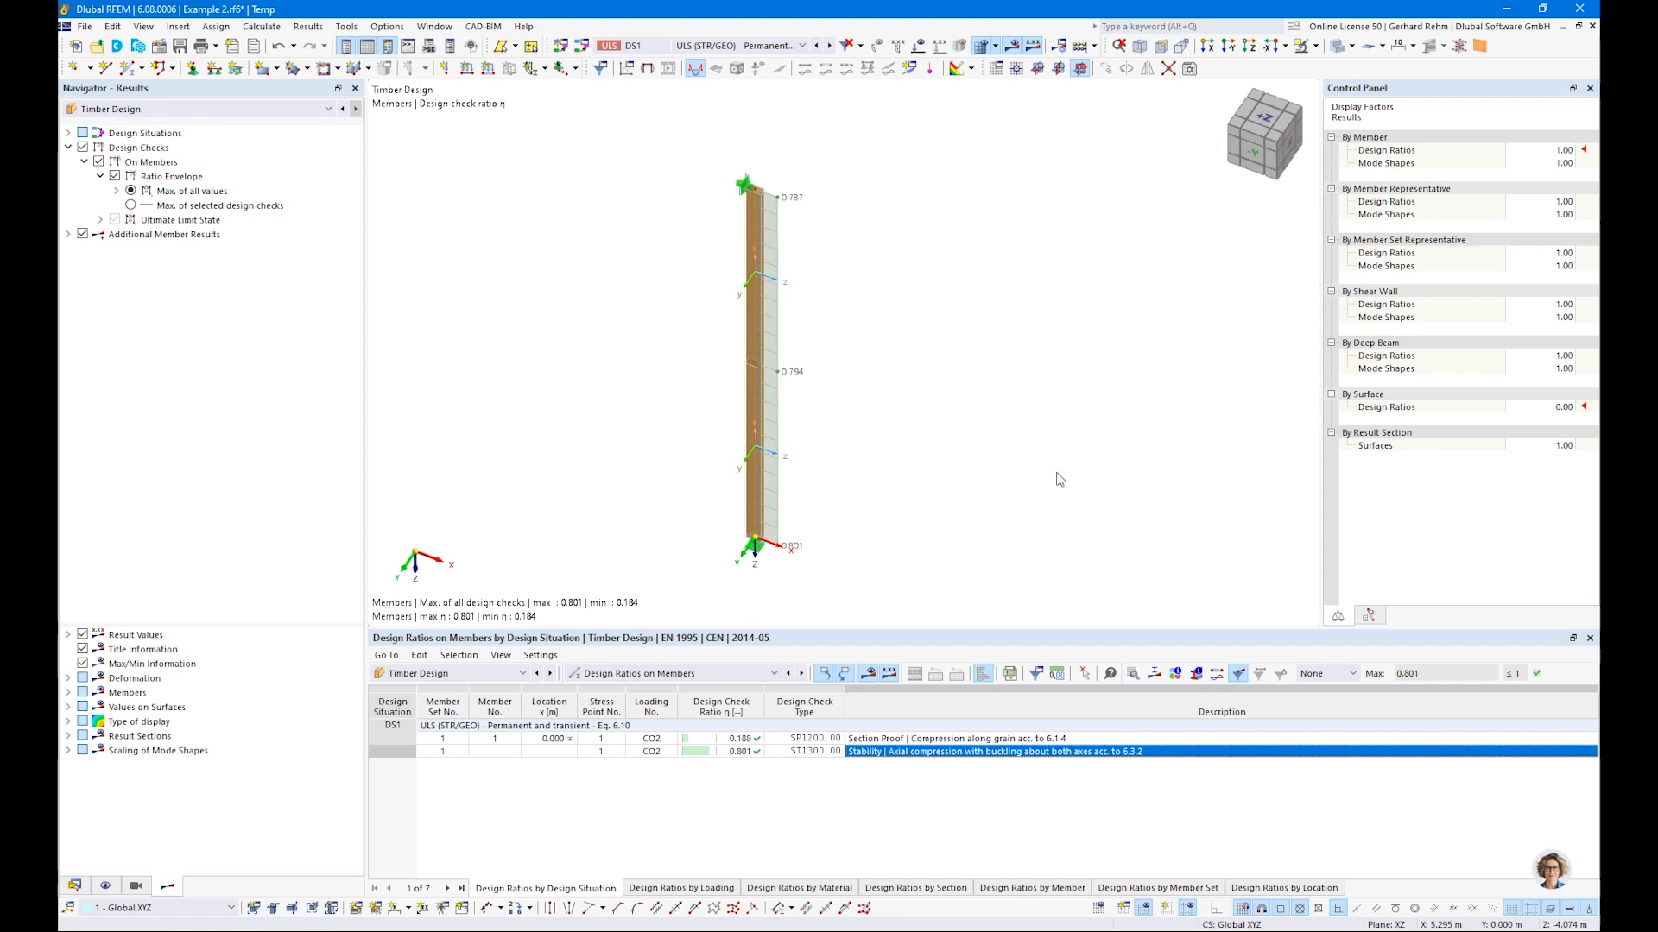
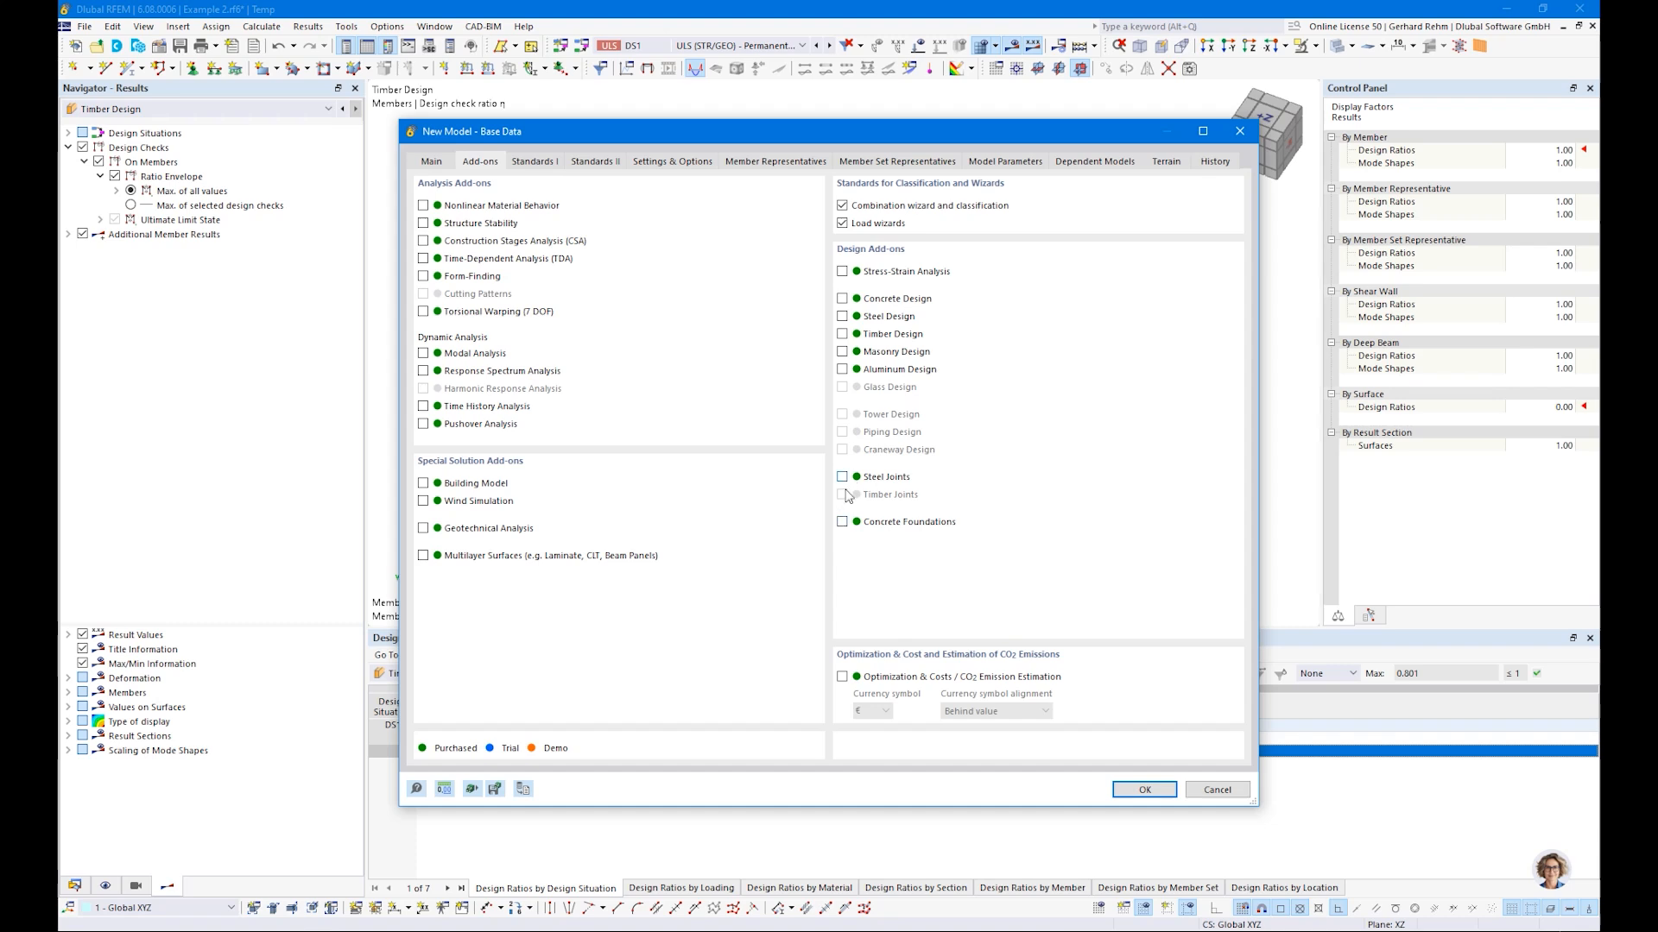
Create the new model with the Timber Design add-on activated and member and member set representatives deactivated
left_click(842, 334)
left_click(545, 164)
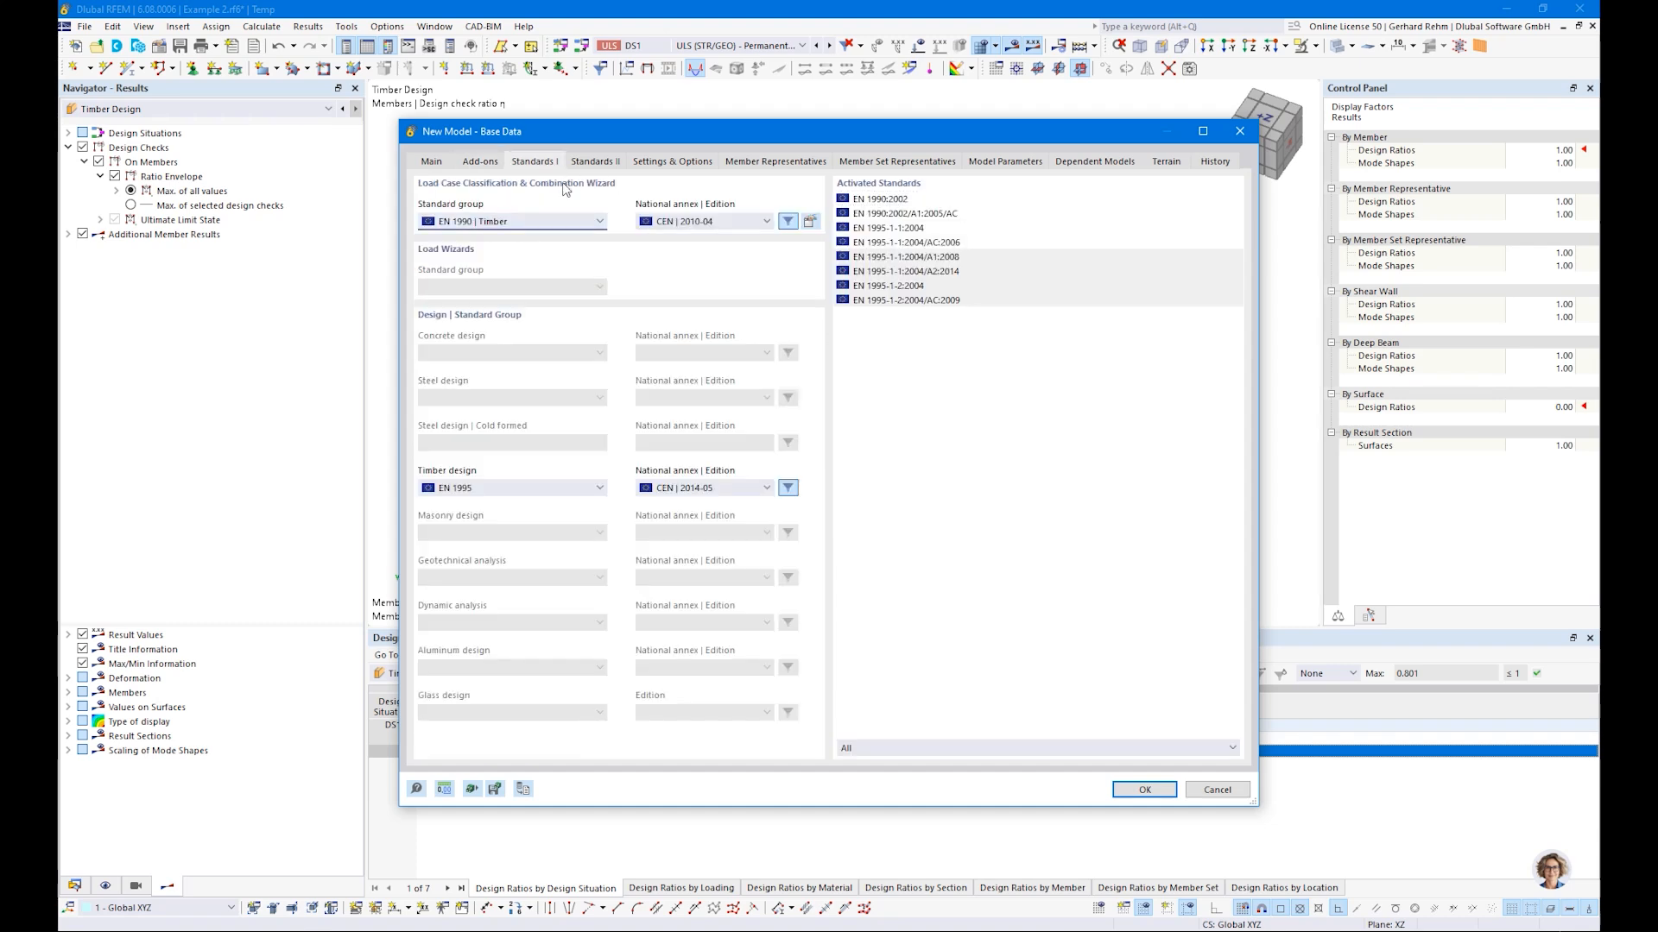
left_click(650, 163)
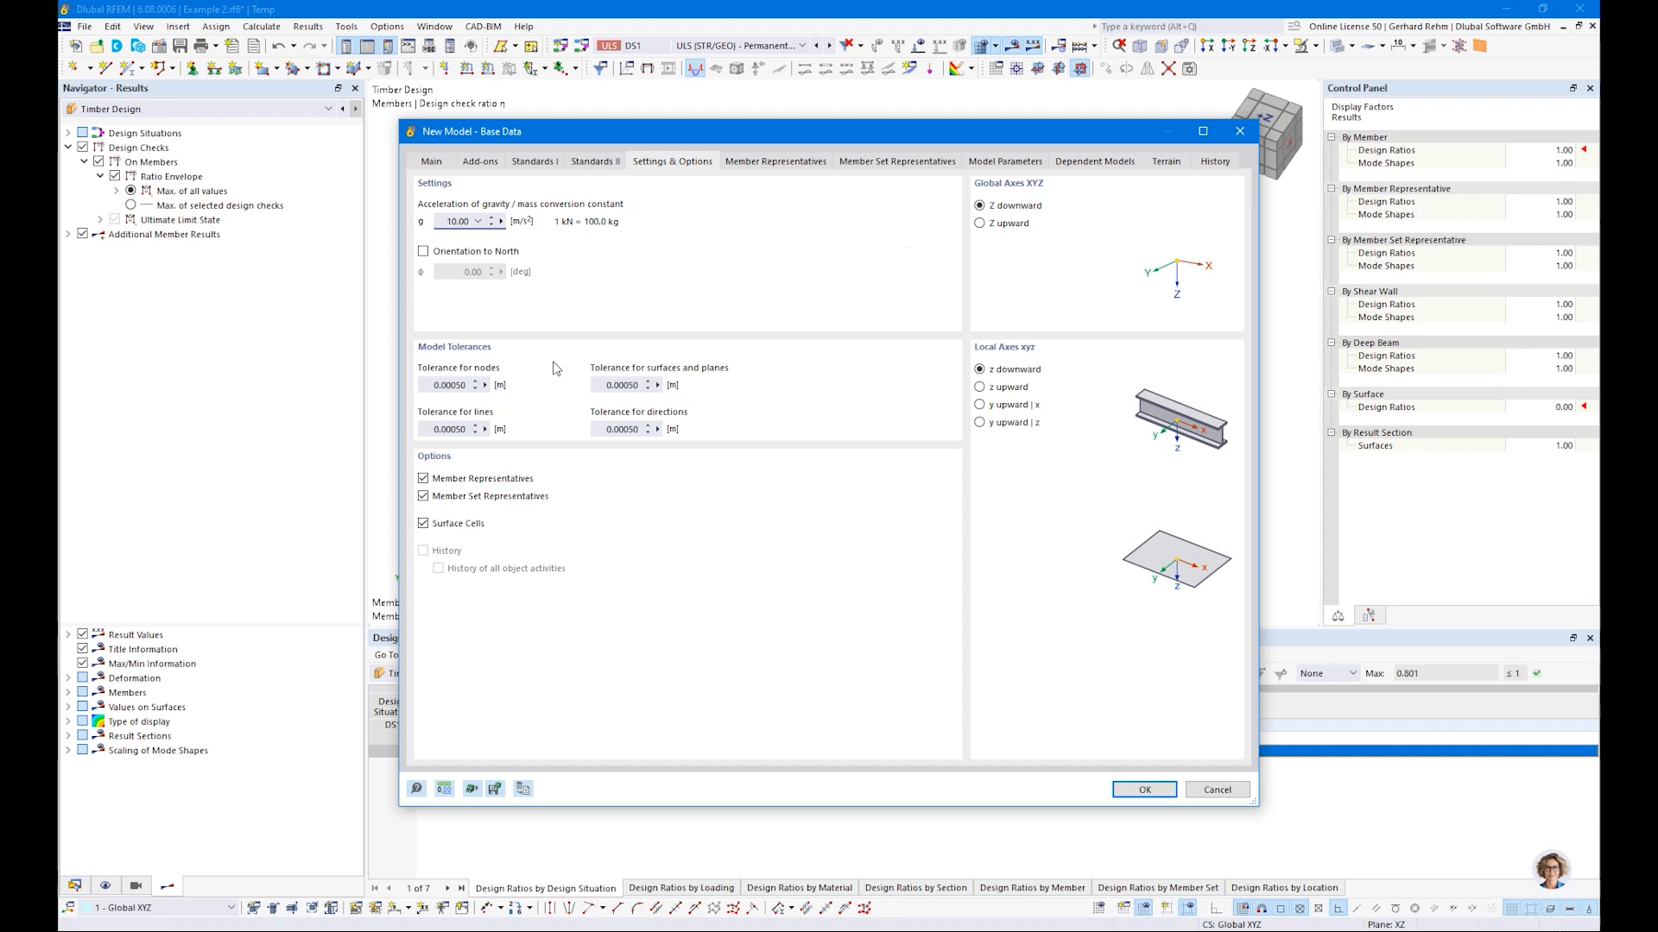
left_click(437, 497)
left_click(437, 479)
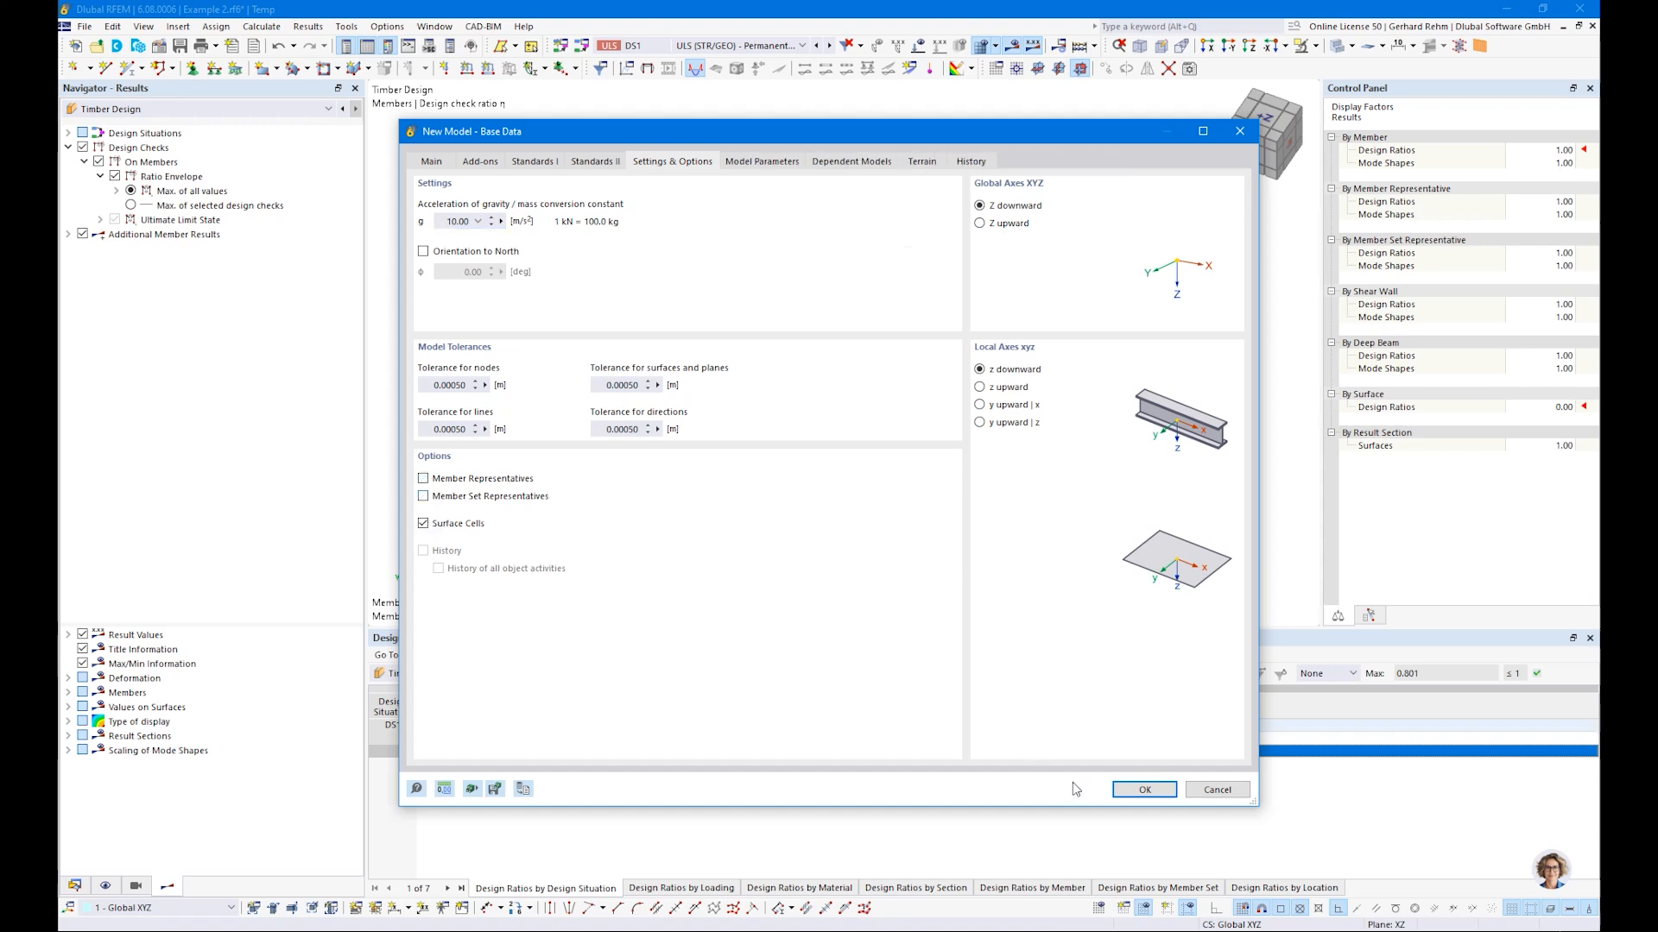
left_click(1144, 790)
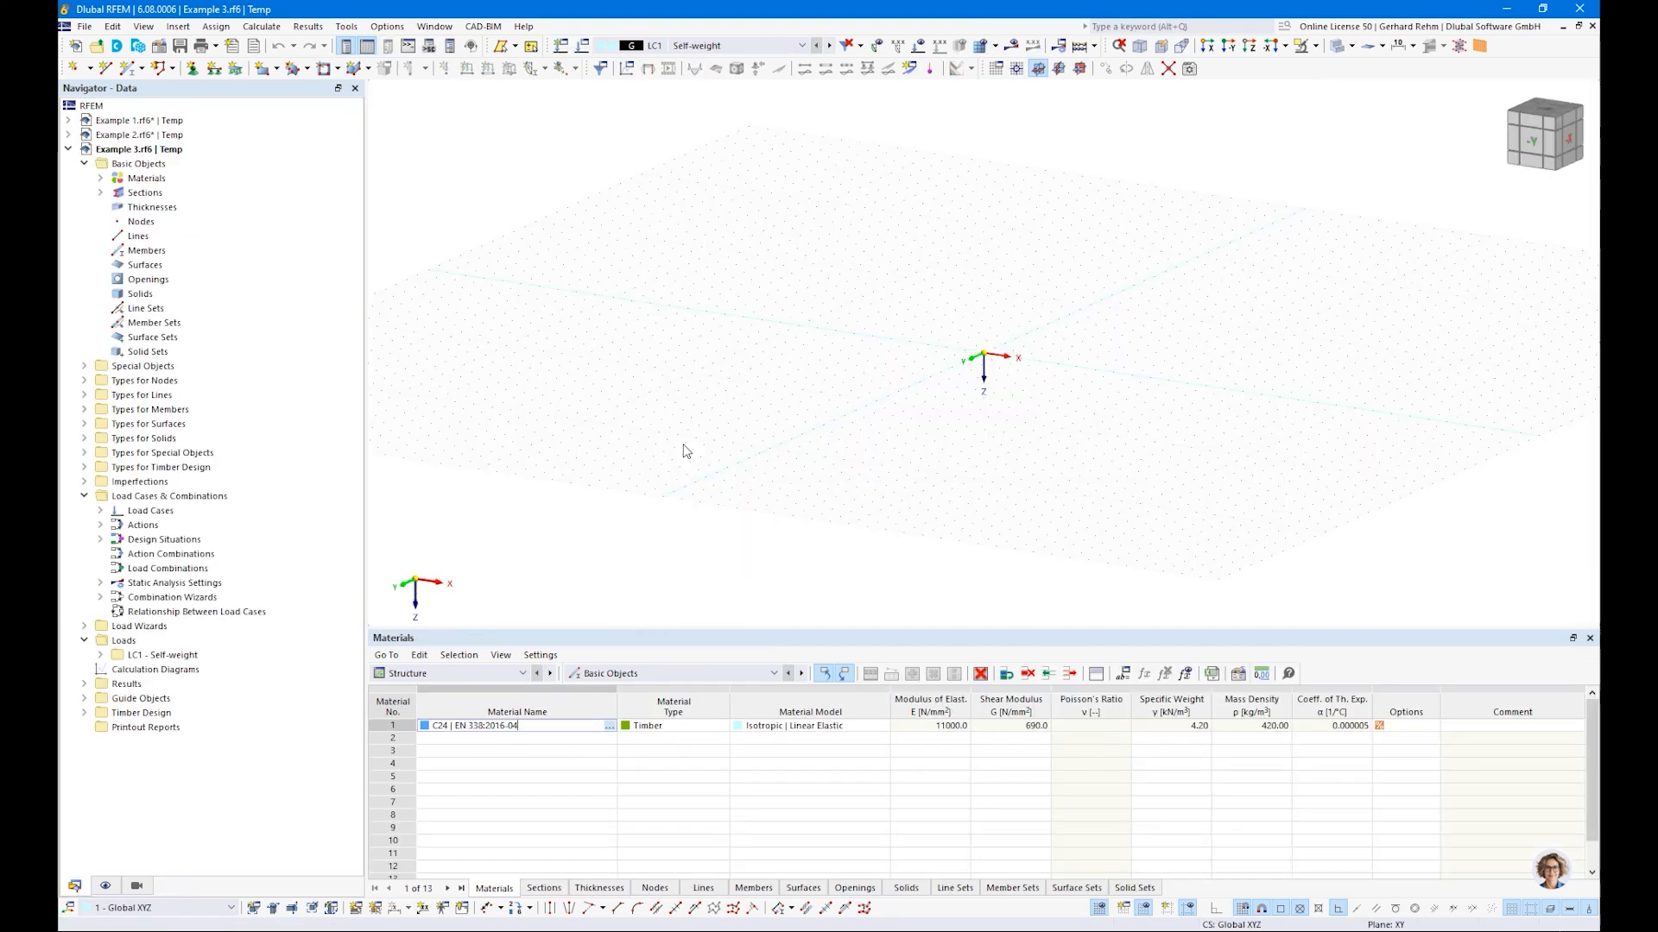
Start a new beam member and set its rectangular section to b 160 mm and h 1600 mm
scroll(1094, 360, "up", 3)
middle_click_drag(1110, 385, 845, 368)
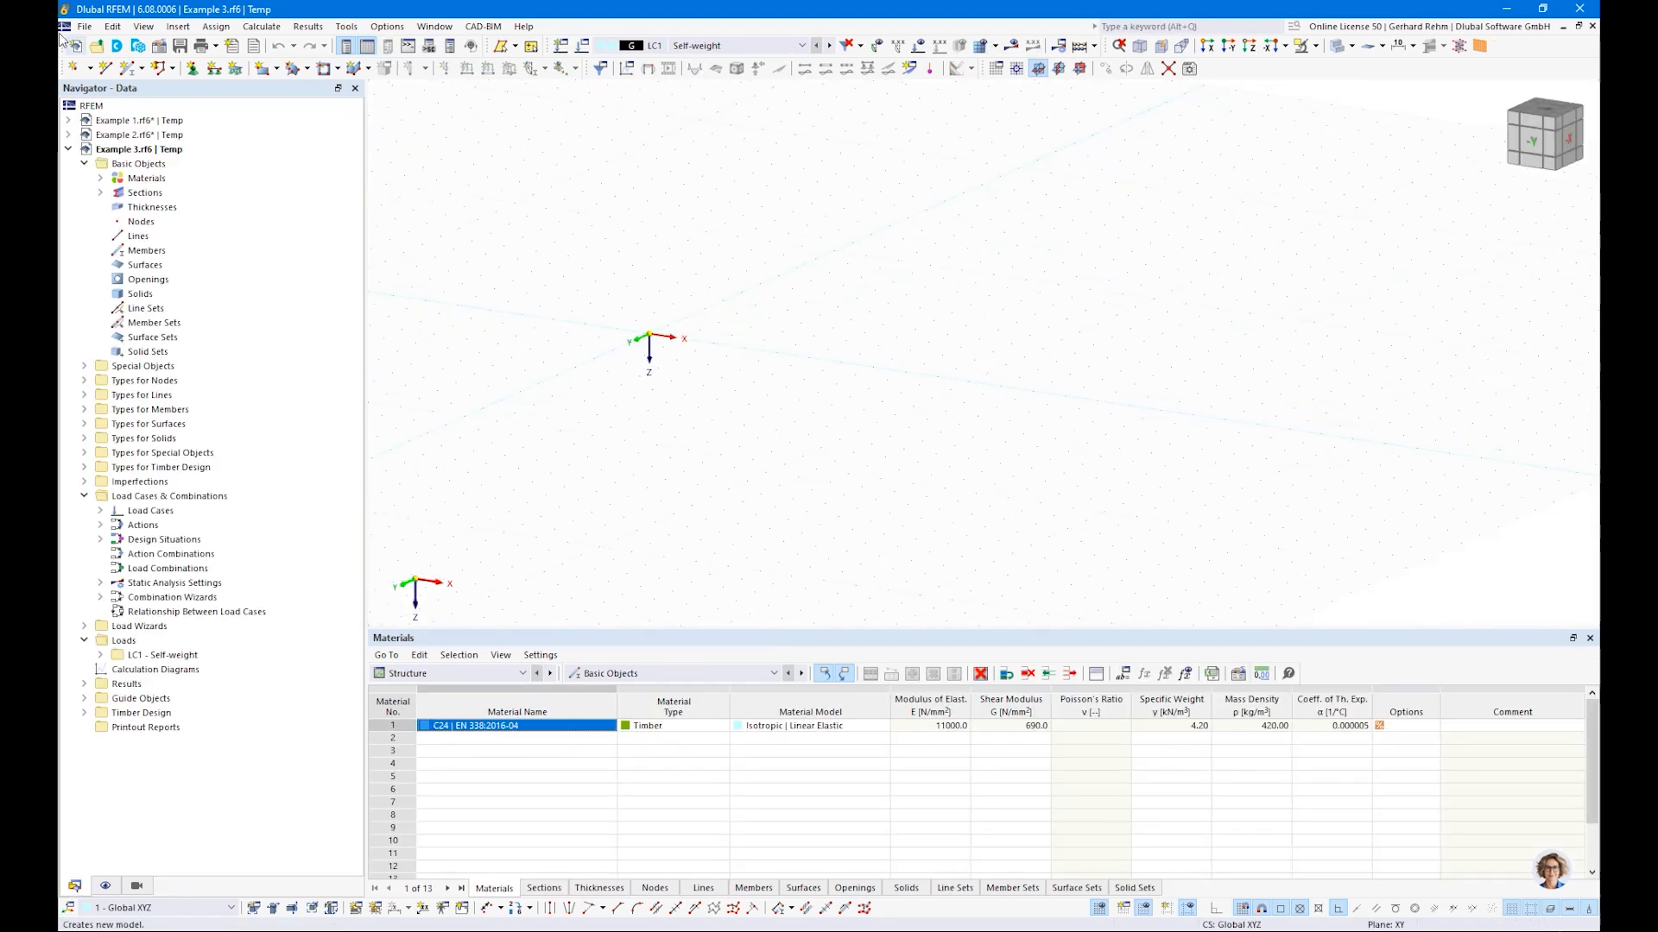
left_click(130, 68)
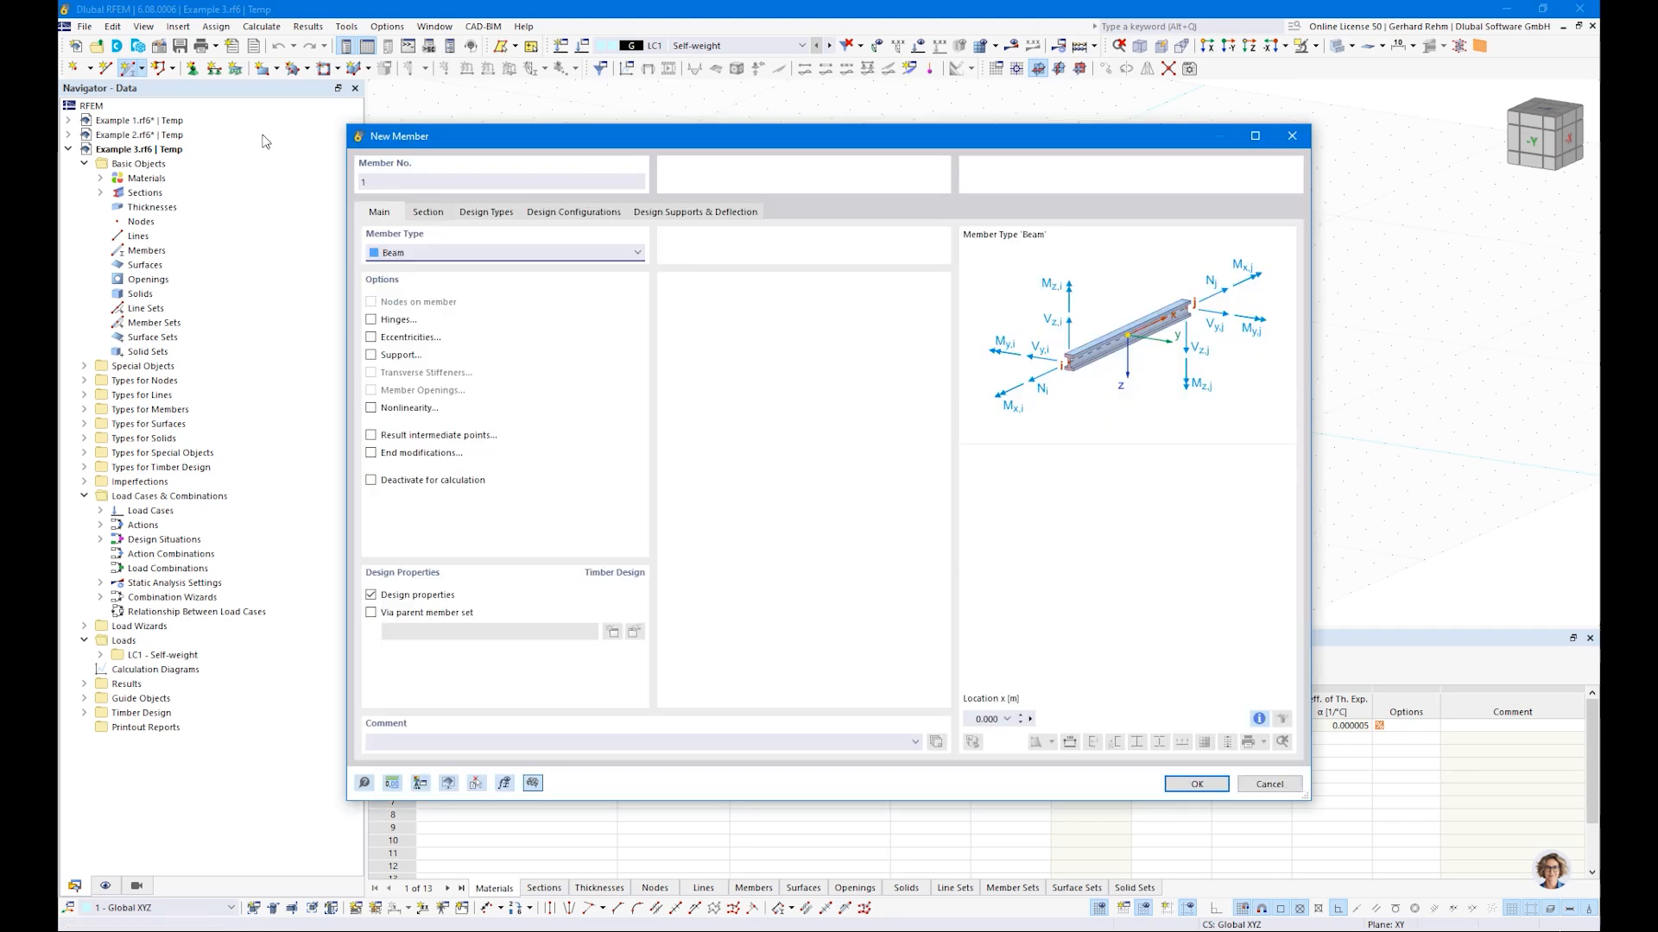
left_click(429, 213)
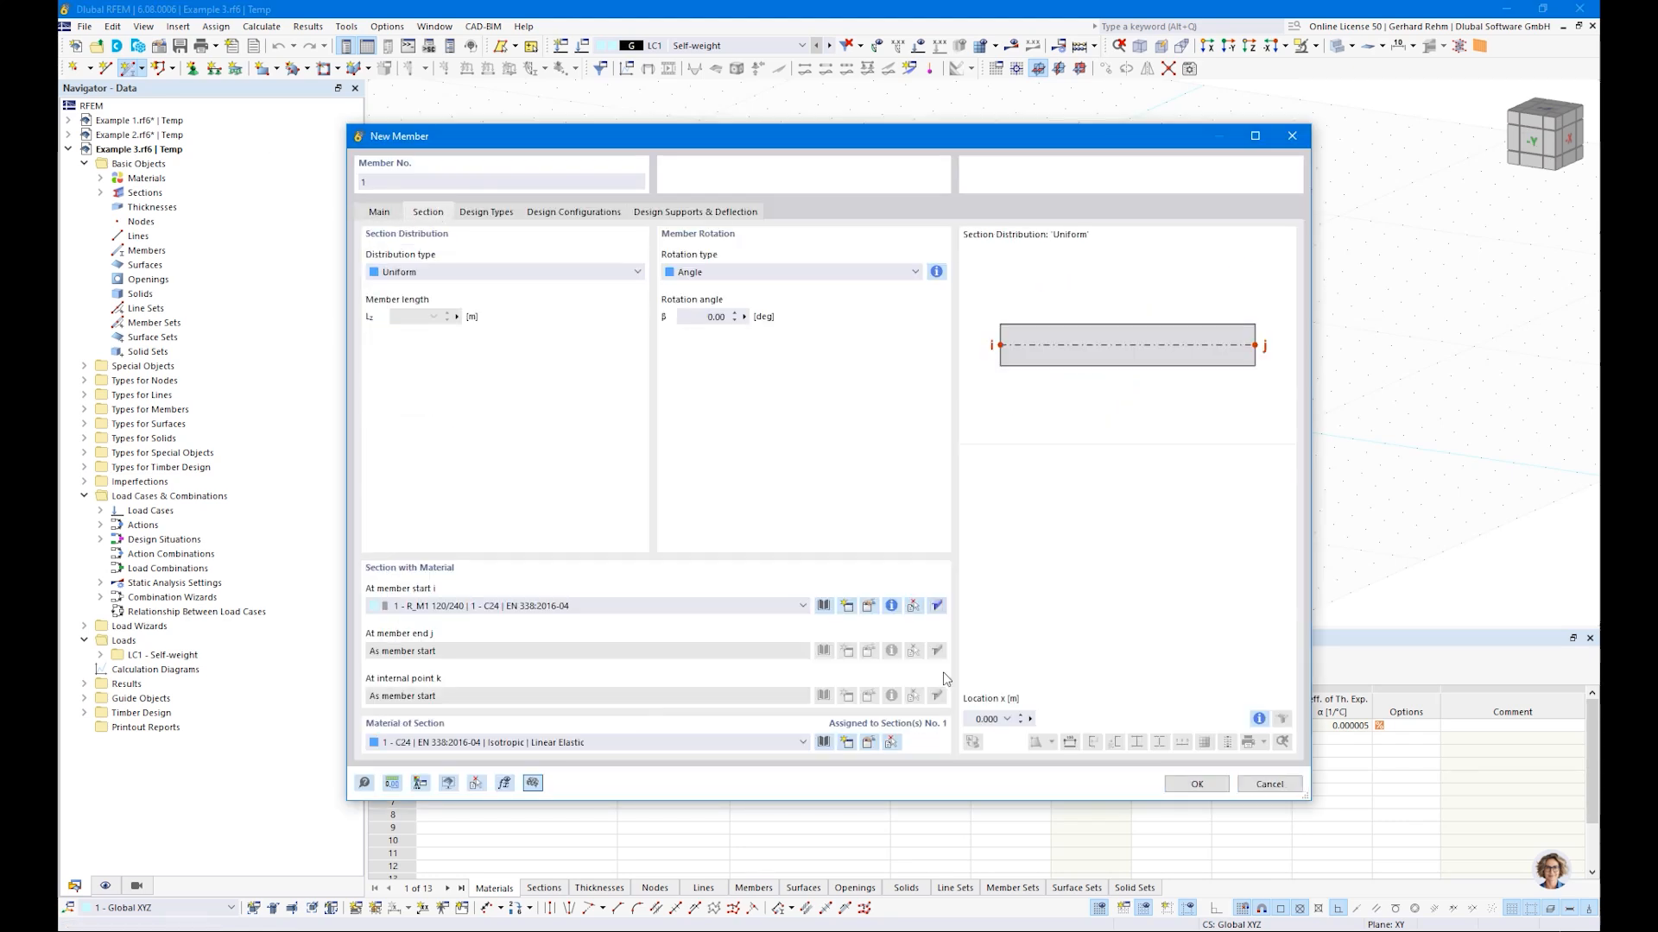
left_click(867, 609)
left_click(549, 276)
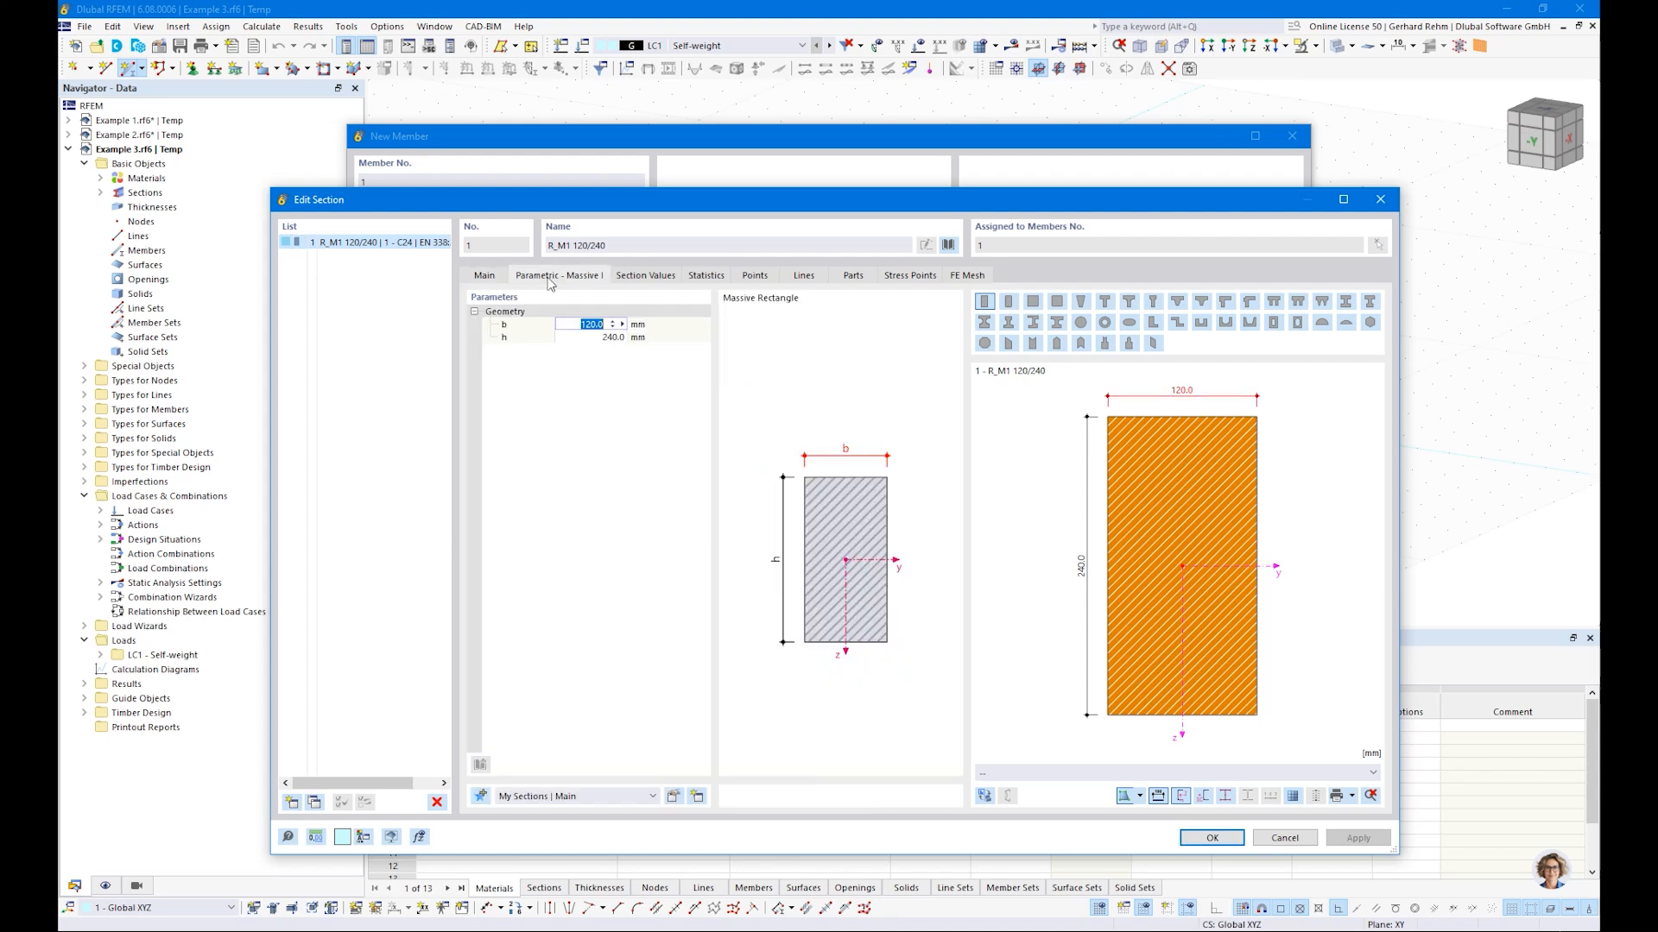
type("160")
key("Tab")
type("1")
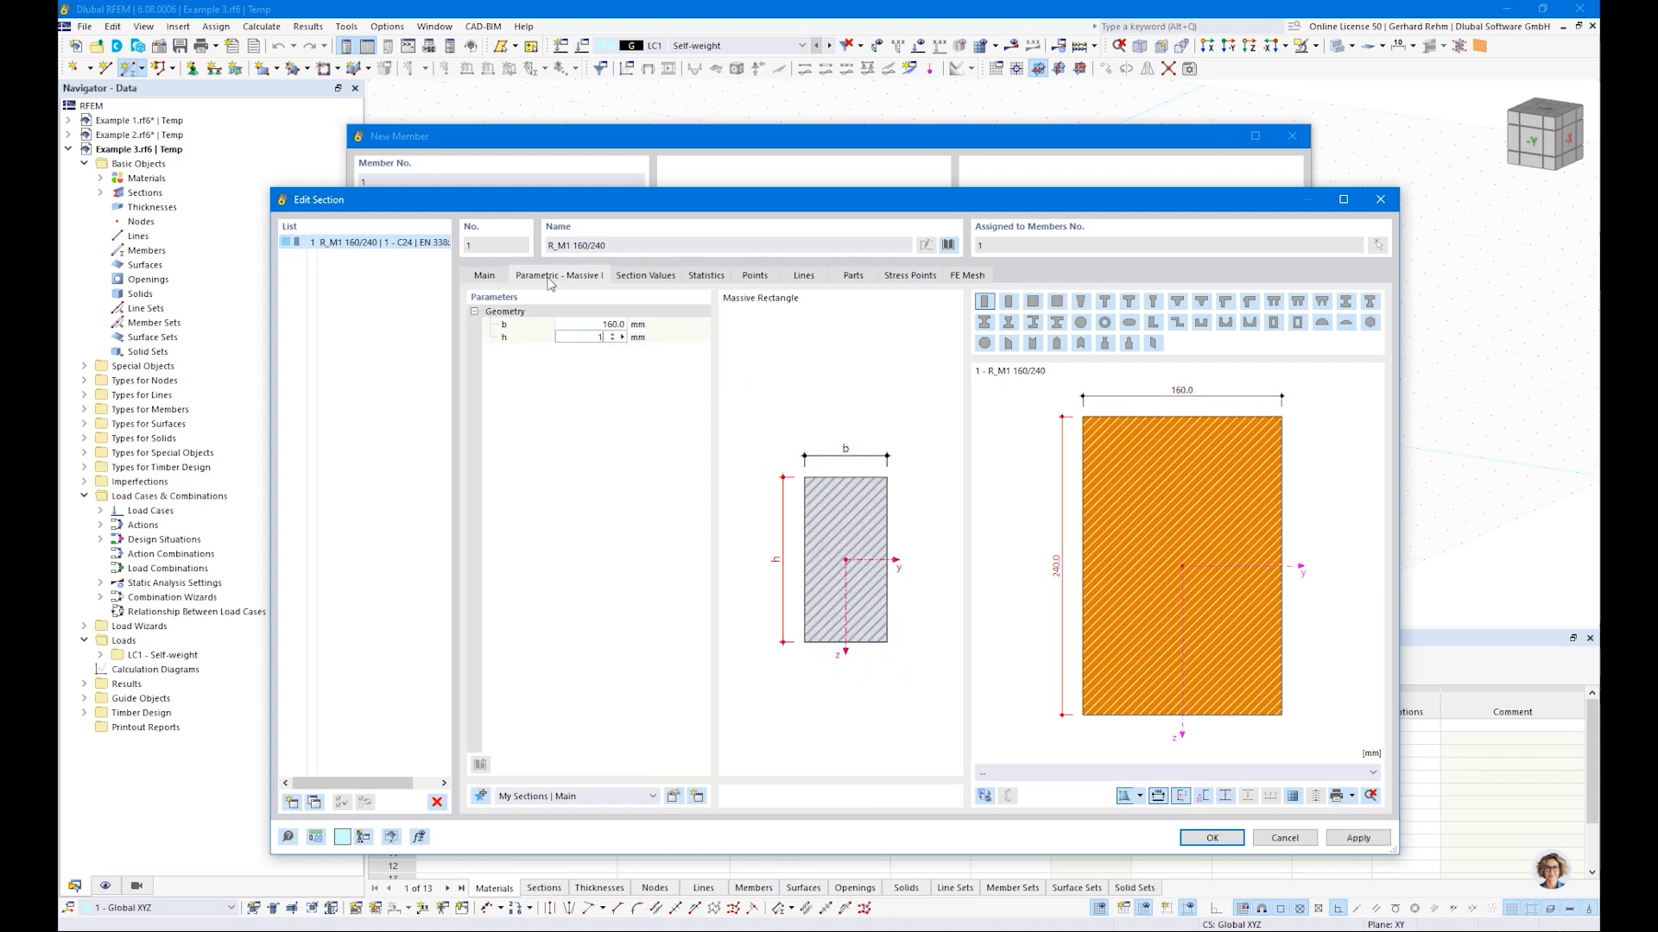
type("600")
key("Tab")
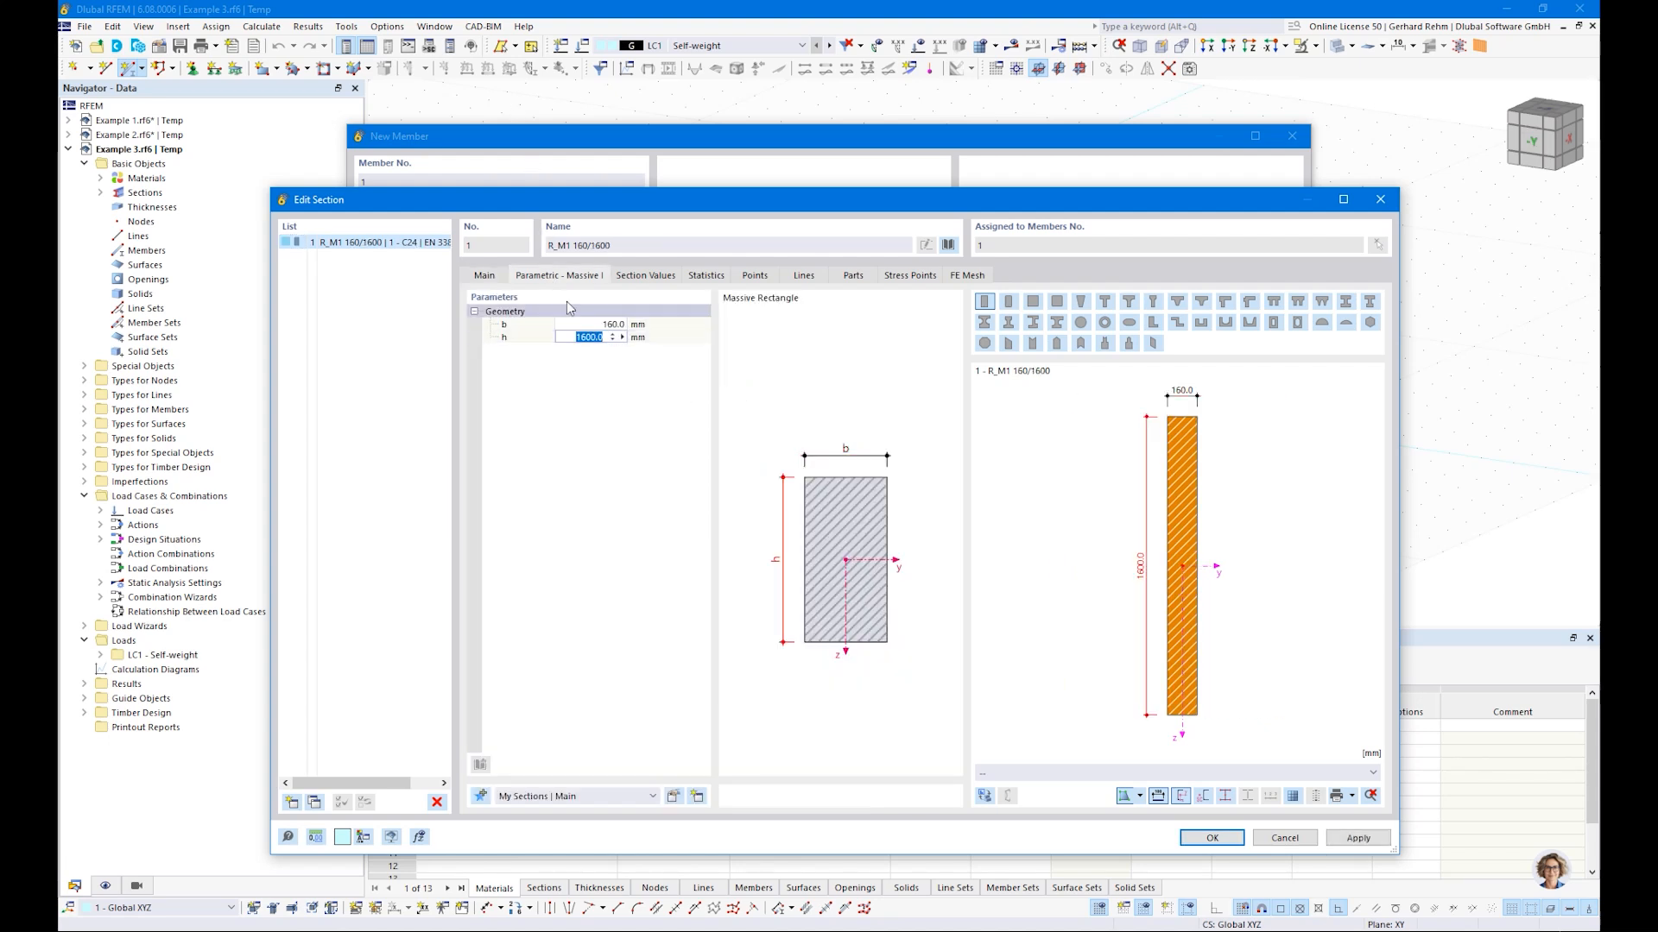
Assign the glulam material GL24h from the material library to the 160/1600 section and accept the section
left_click(498, 278)
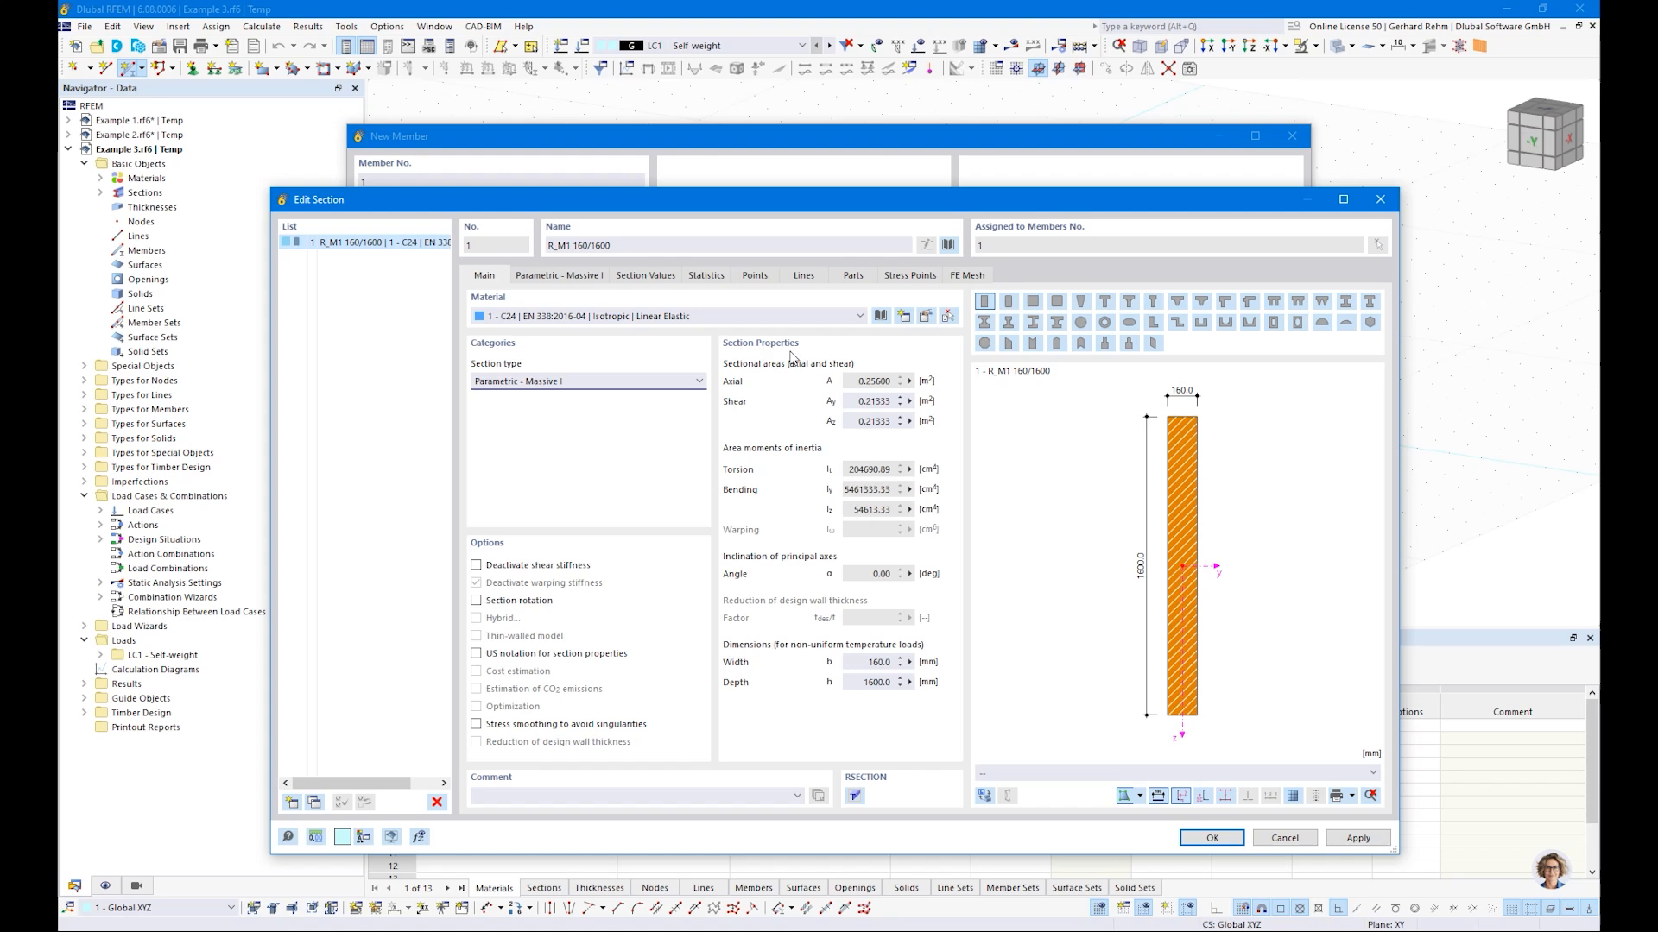
left_click(884, 317)
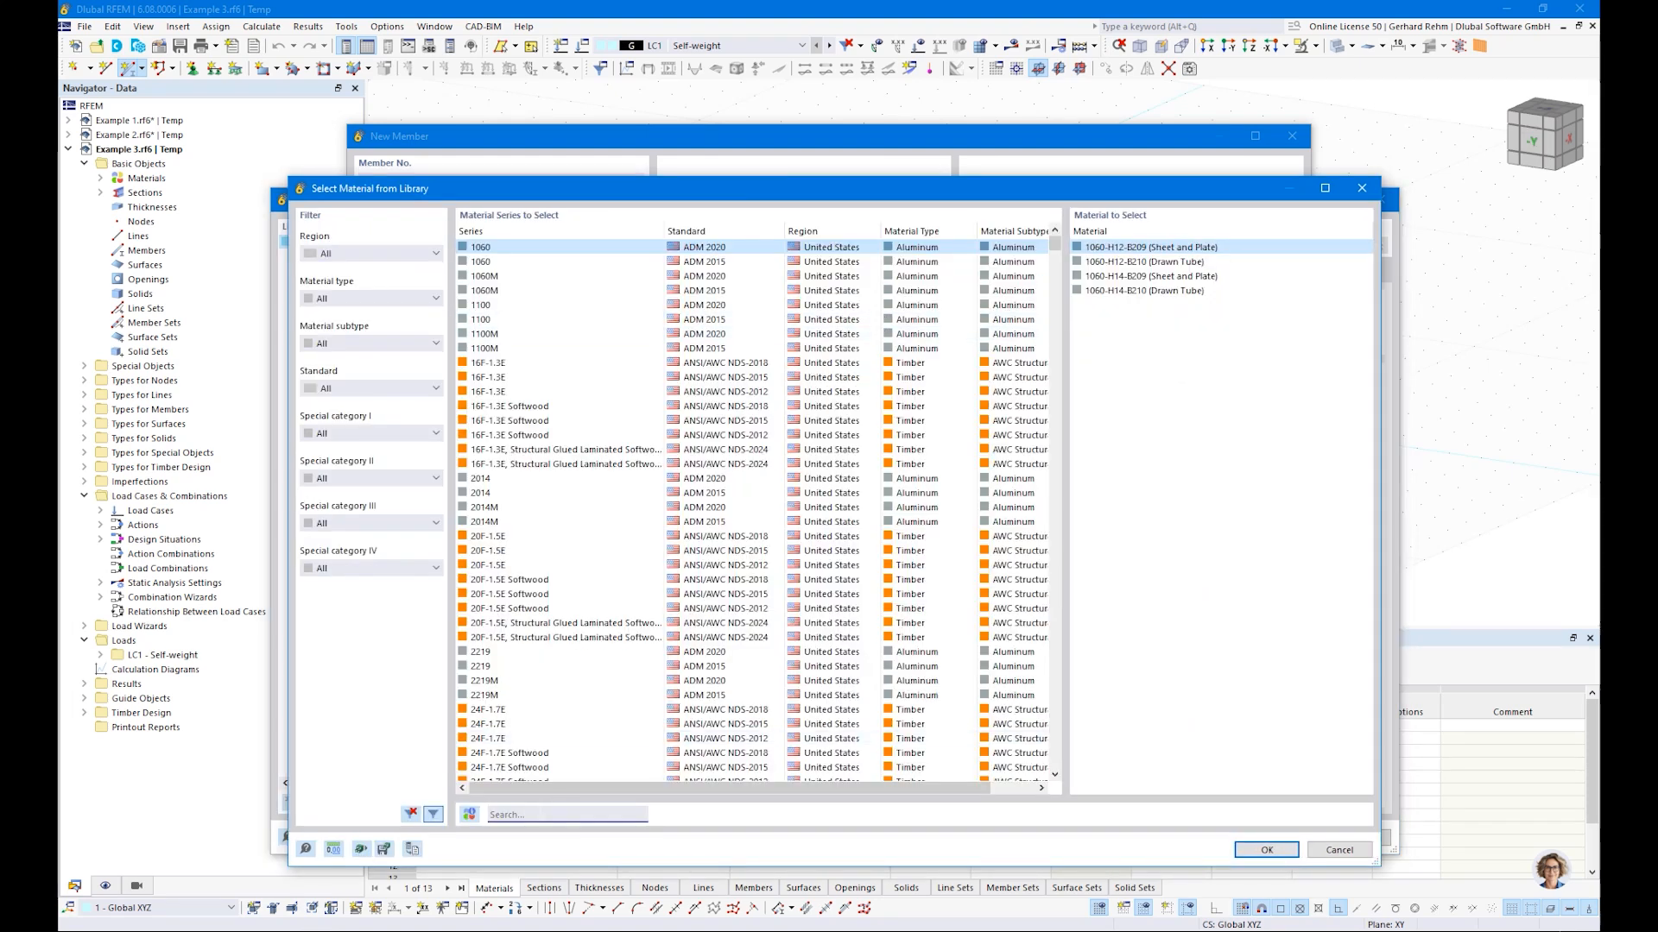
type("gl24h")
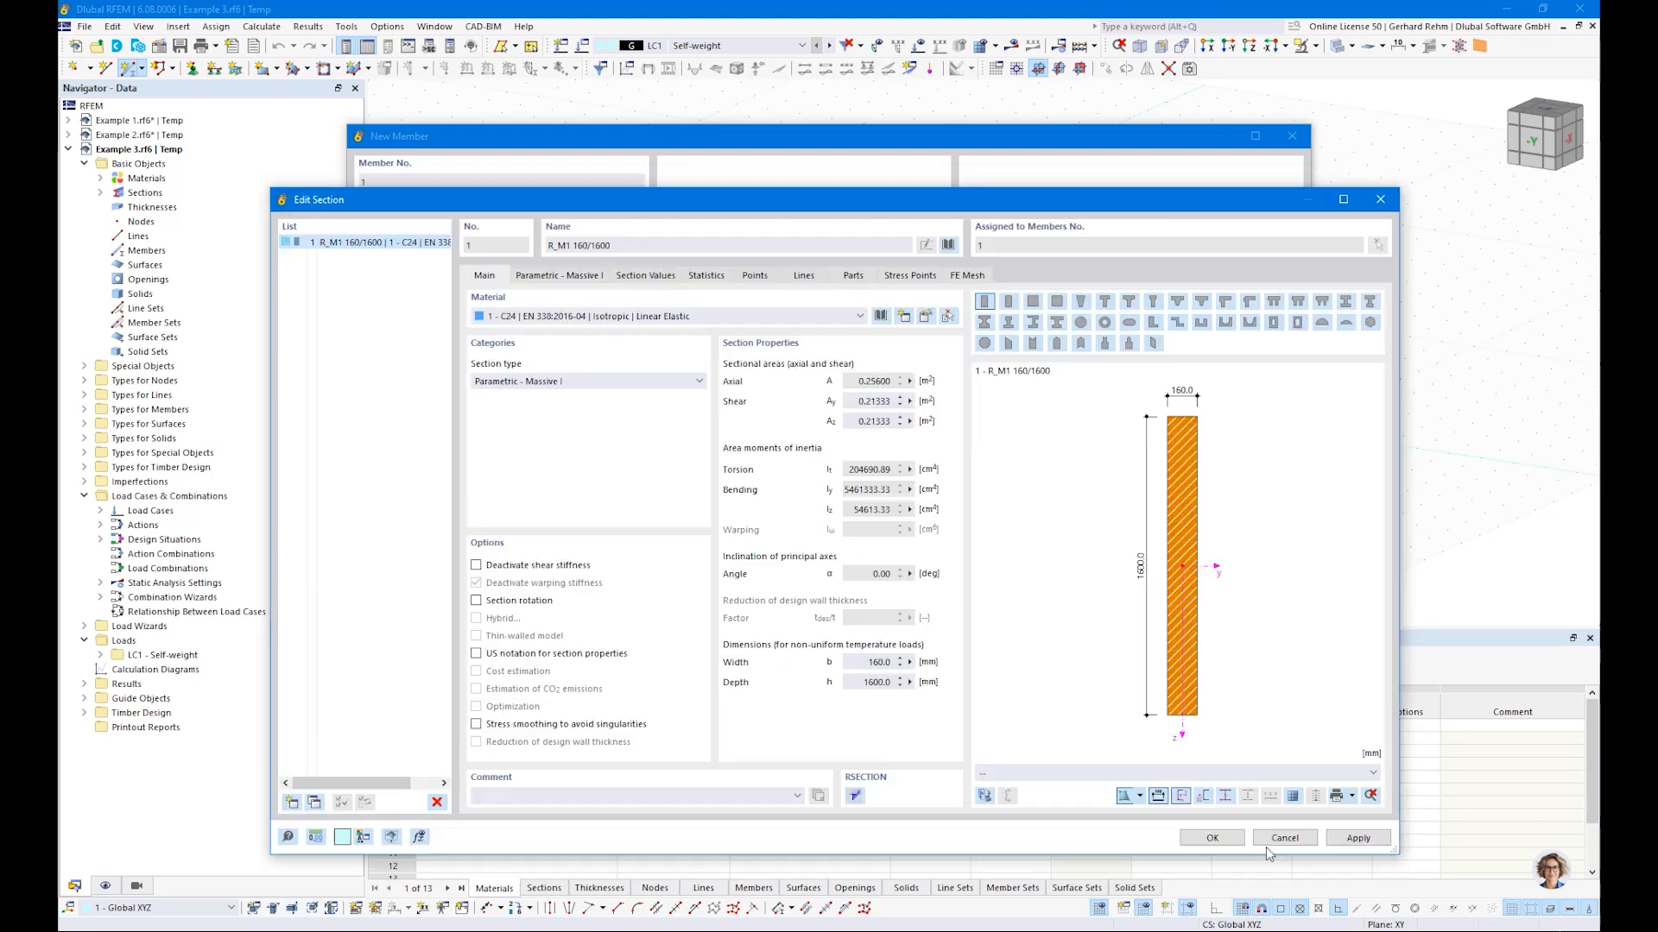
left_click(1266, 849)
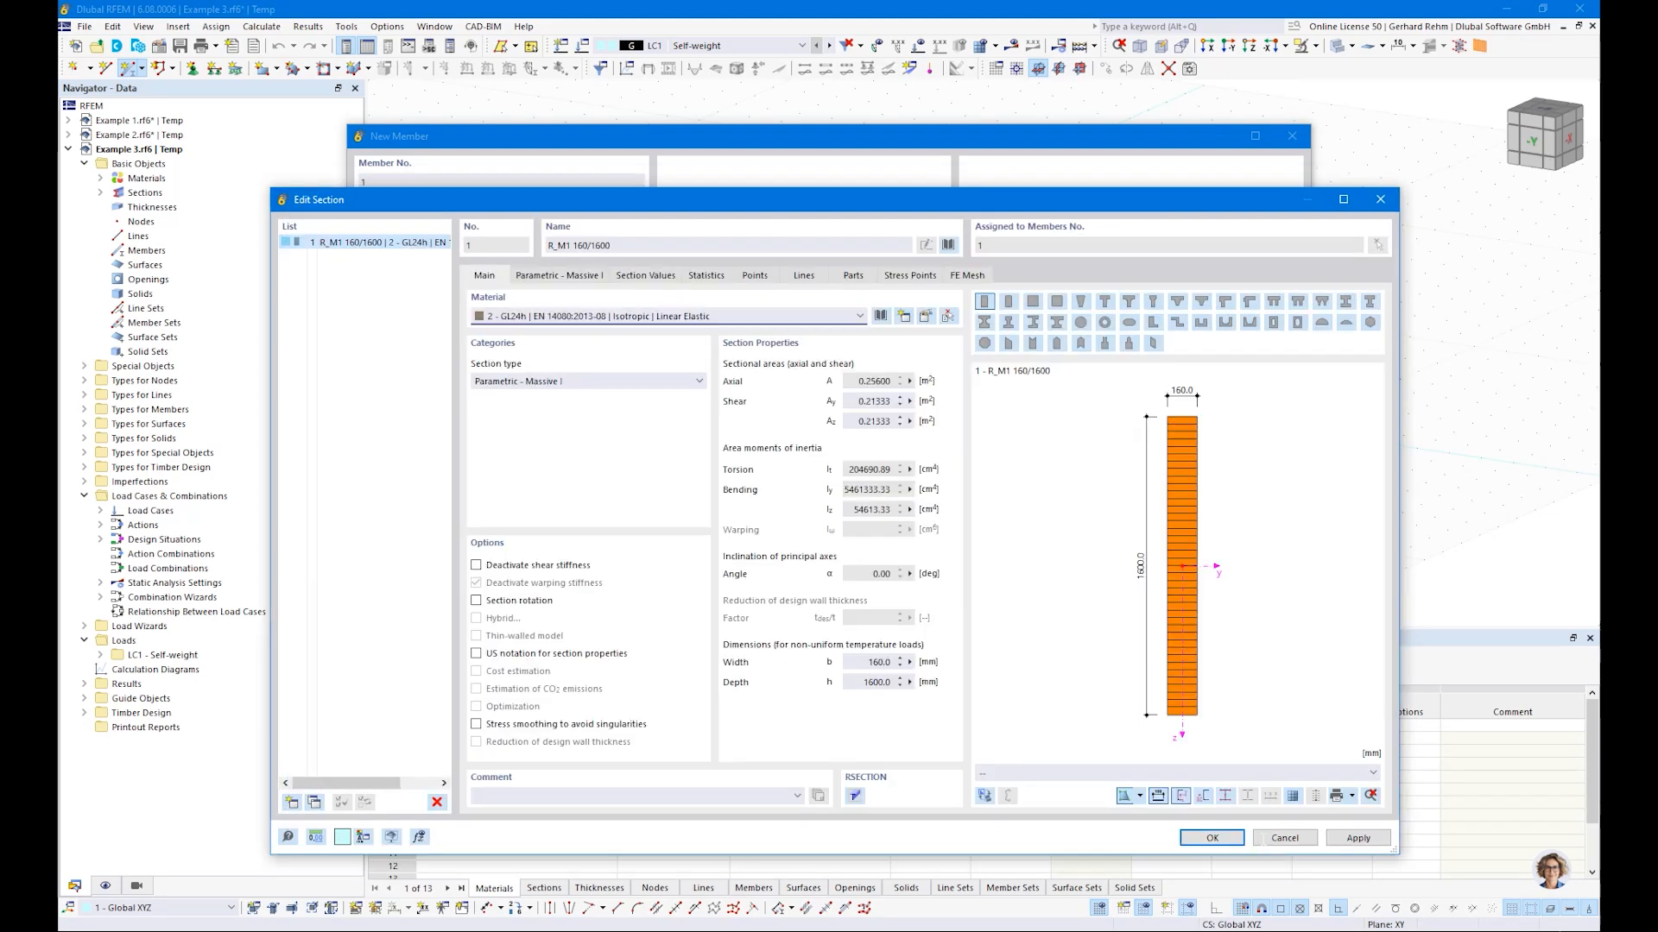
left_click(1211, 836)
Place the beam member from the origin along the global X-axis with a length of 18 m
left_click(1197, 784)
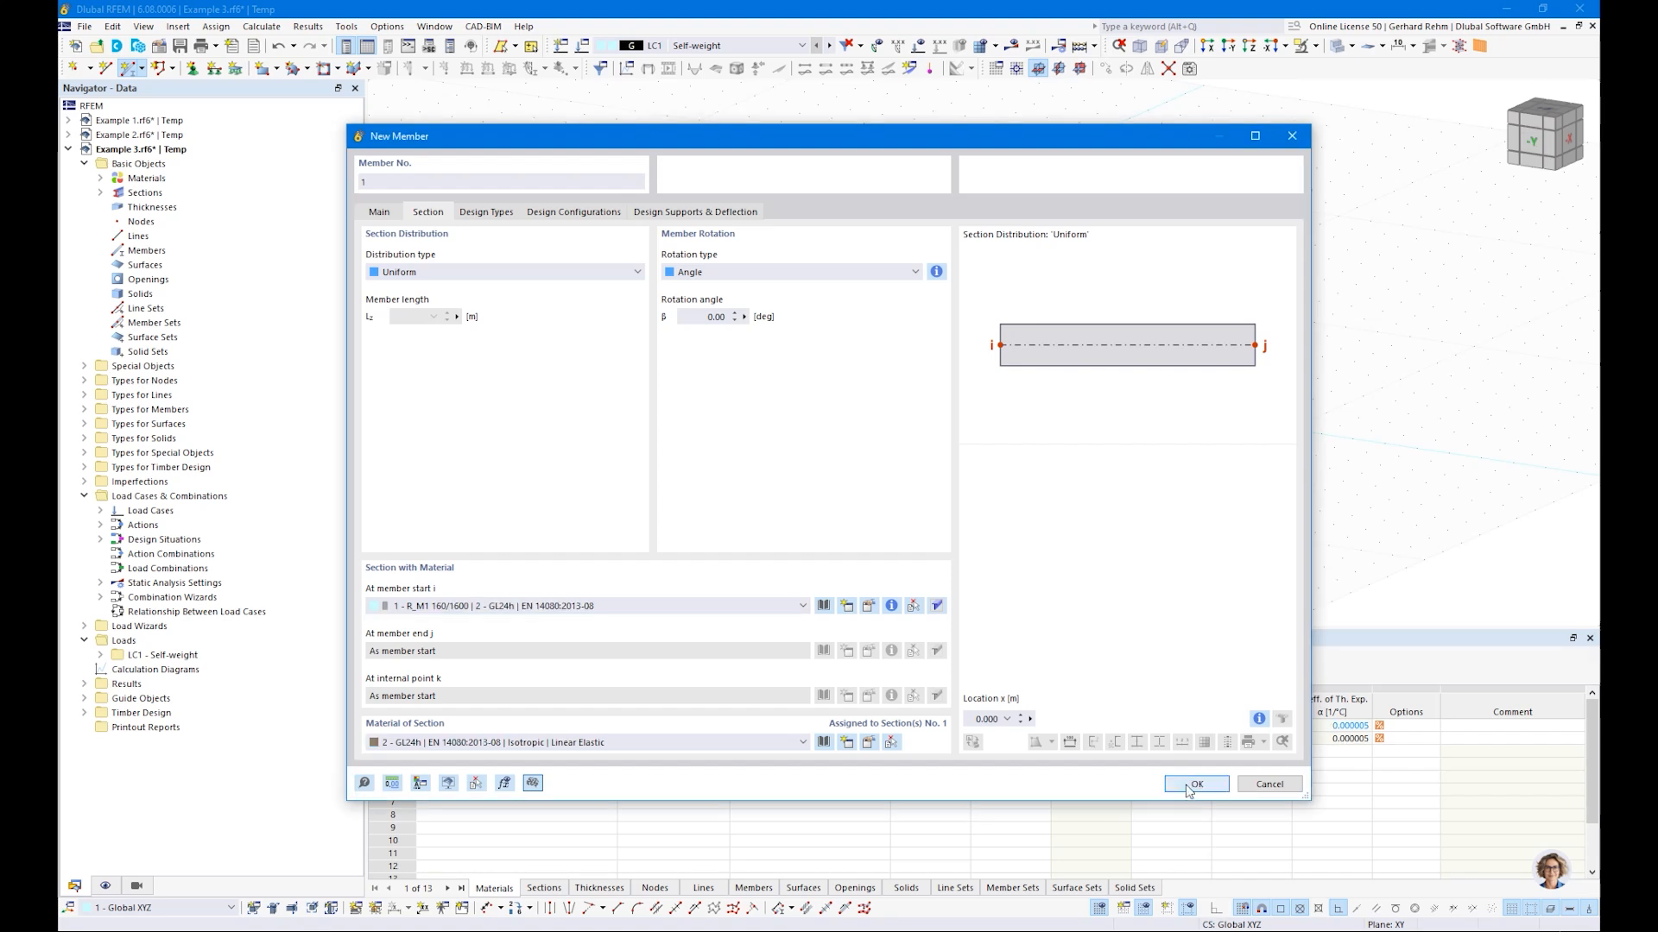
left_click(650, 337)
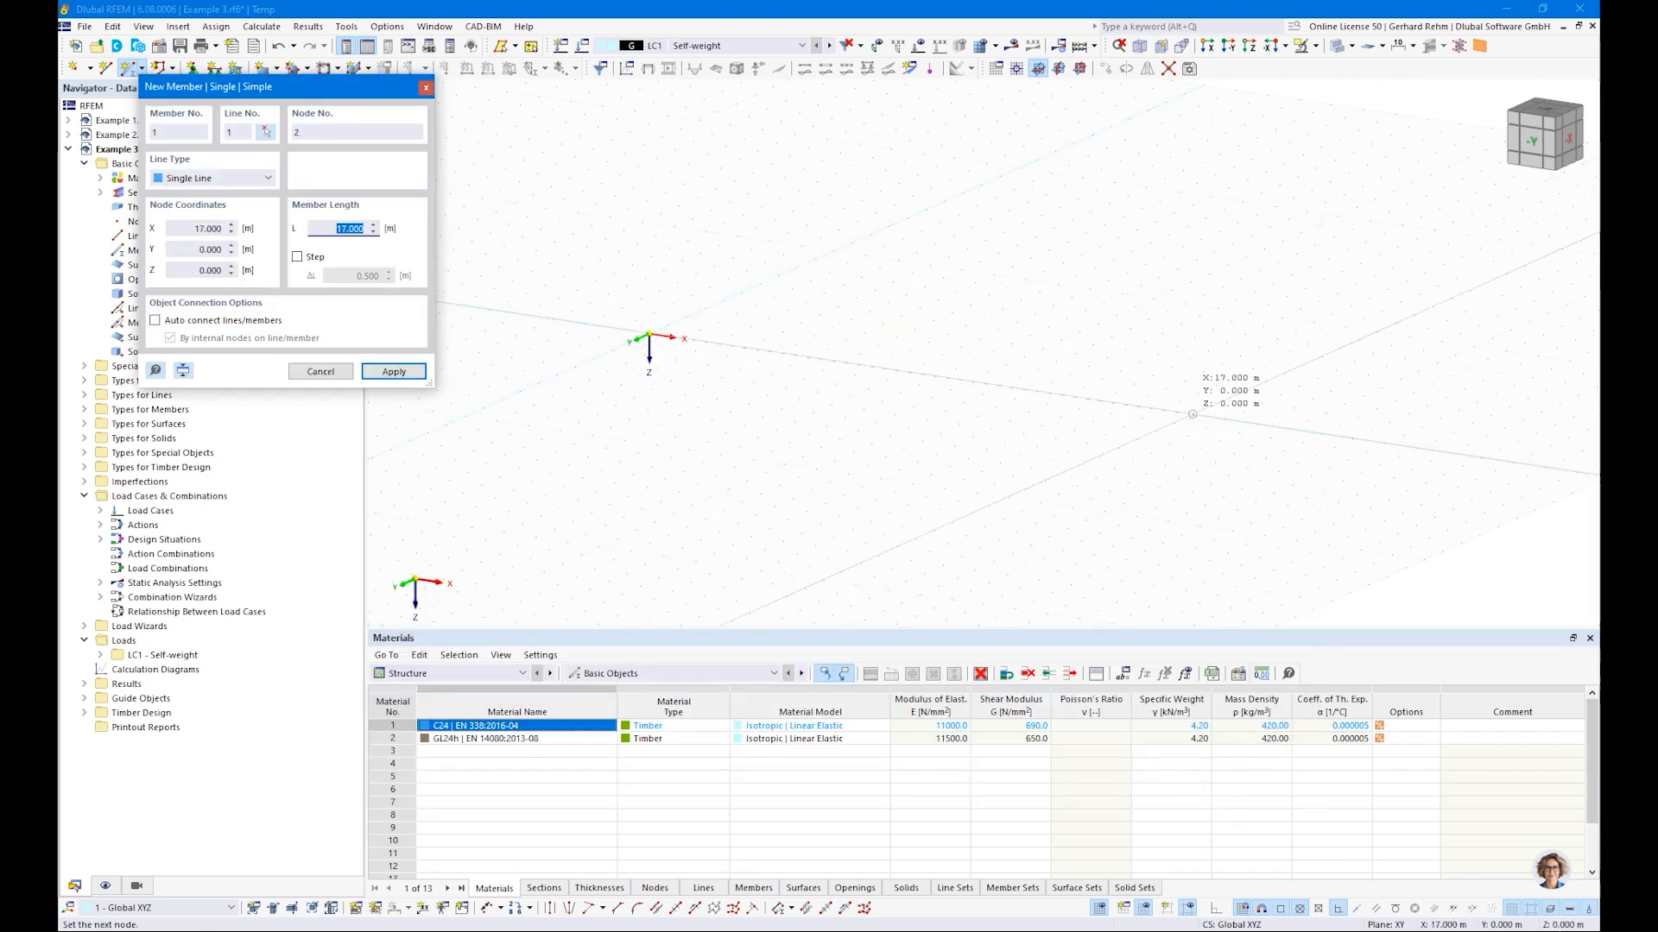
left_click(1224, 419)
key("Escape")
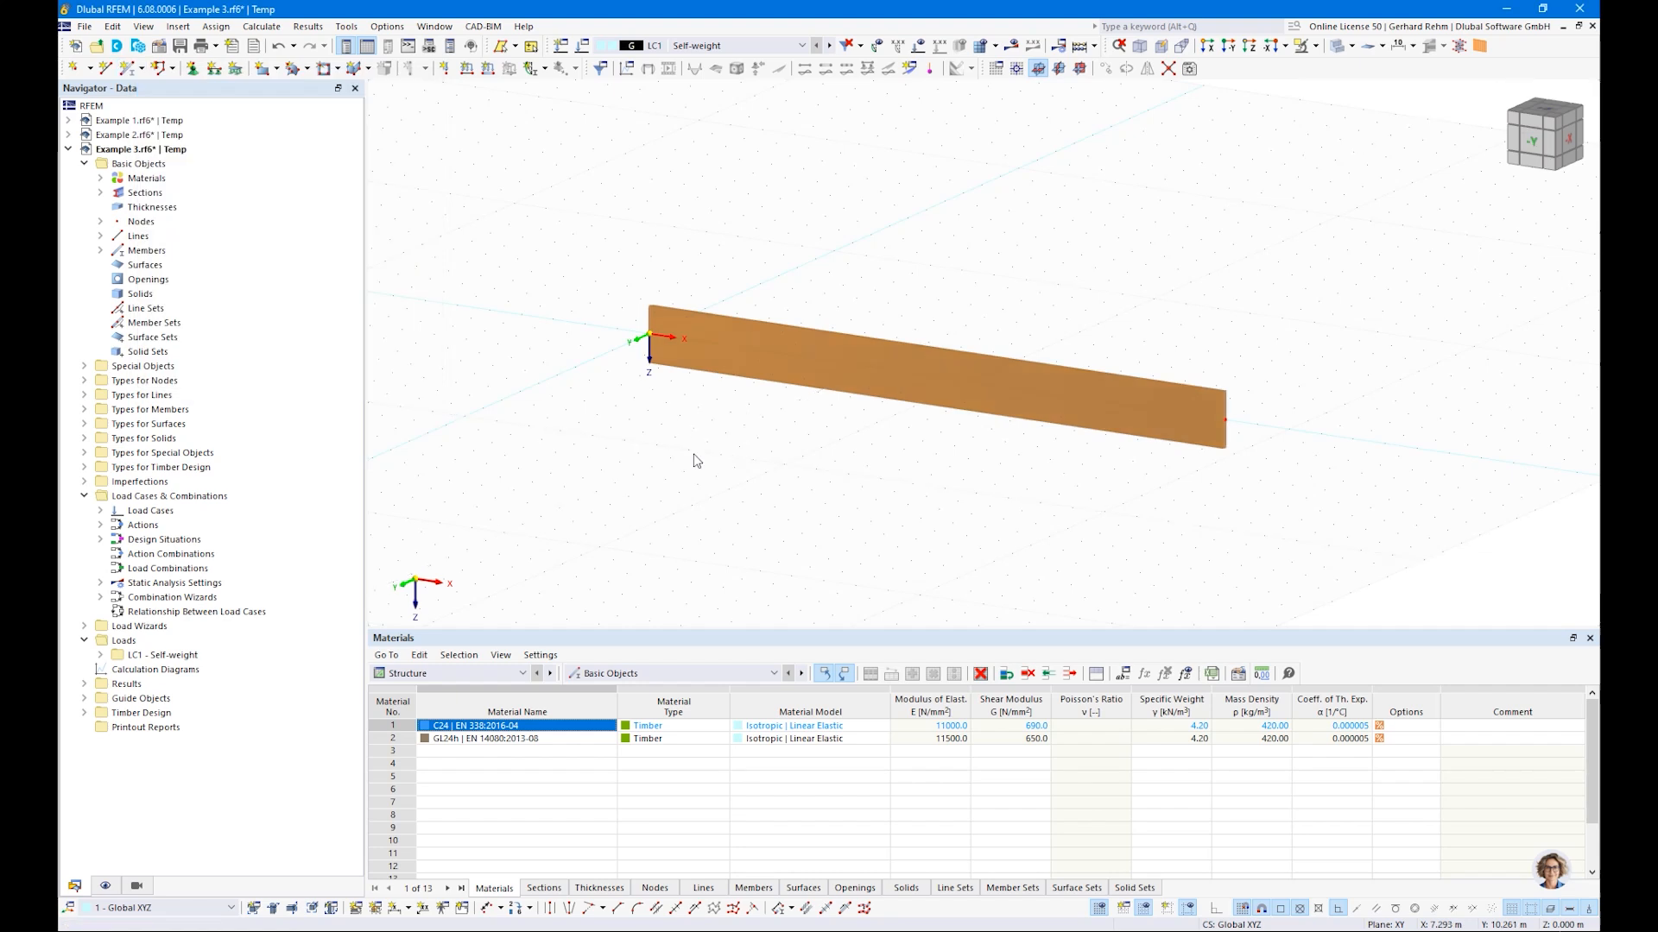
Create a nodal support restraining uX, uY, uZ and φX with φZ free, and assign it to the beam's start node
left_click(186, 69)
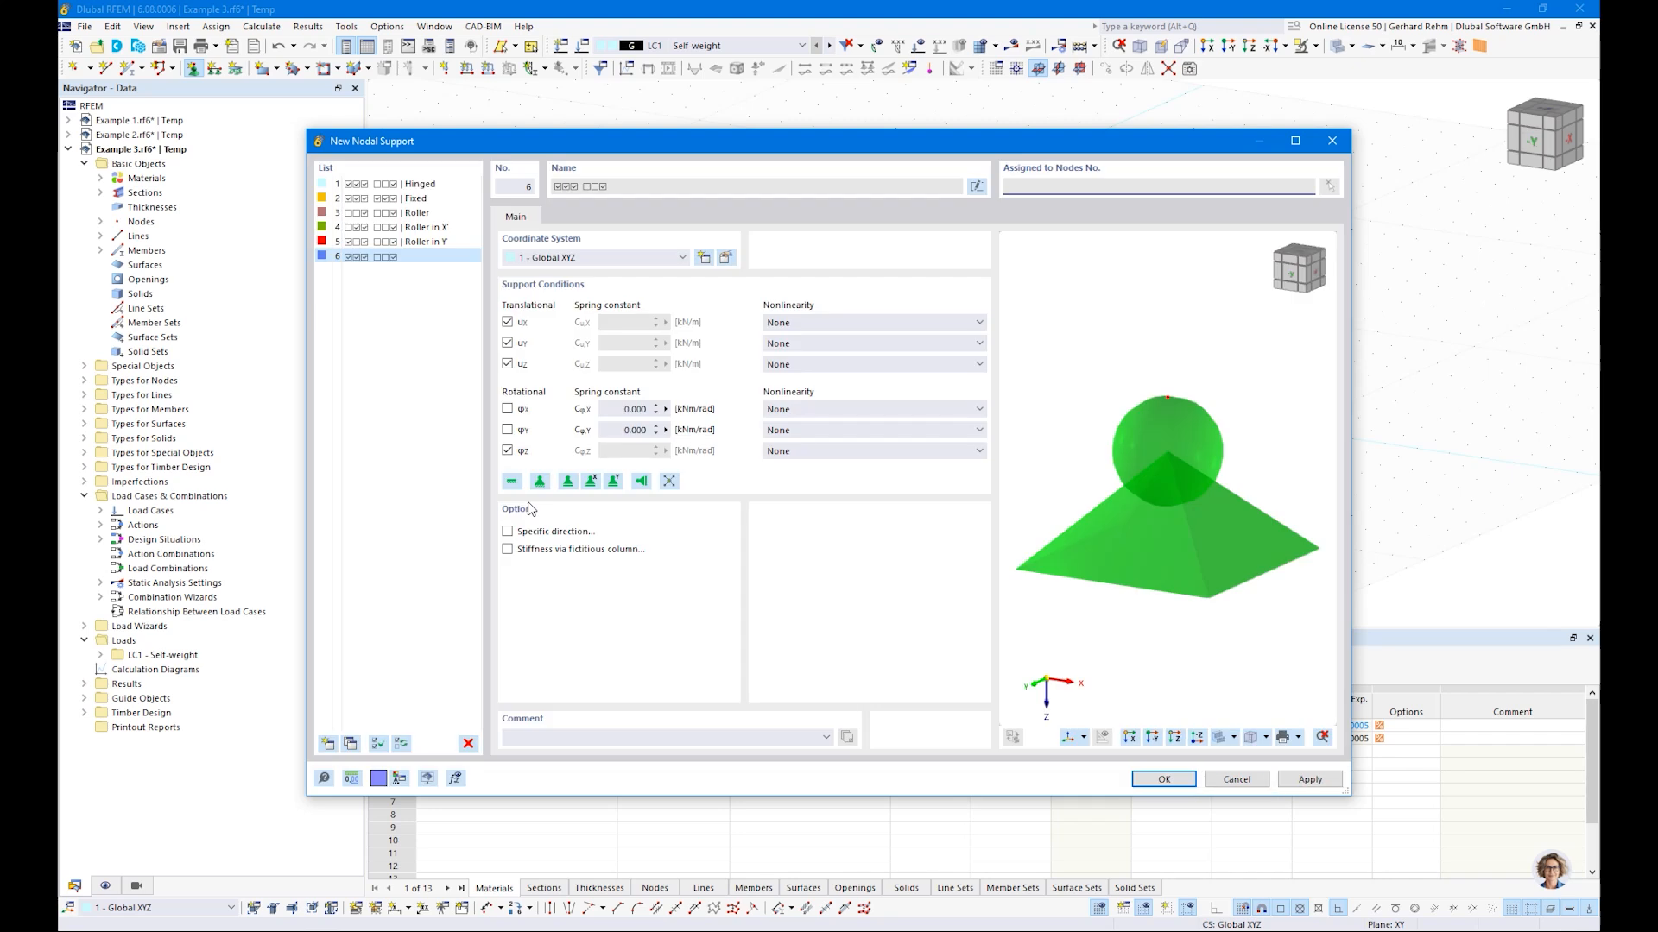
left_click(507, 409)
left_click(508, 450)
left_click(508, 322)
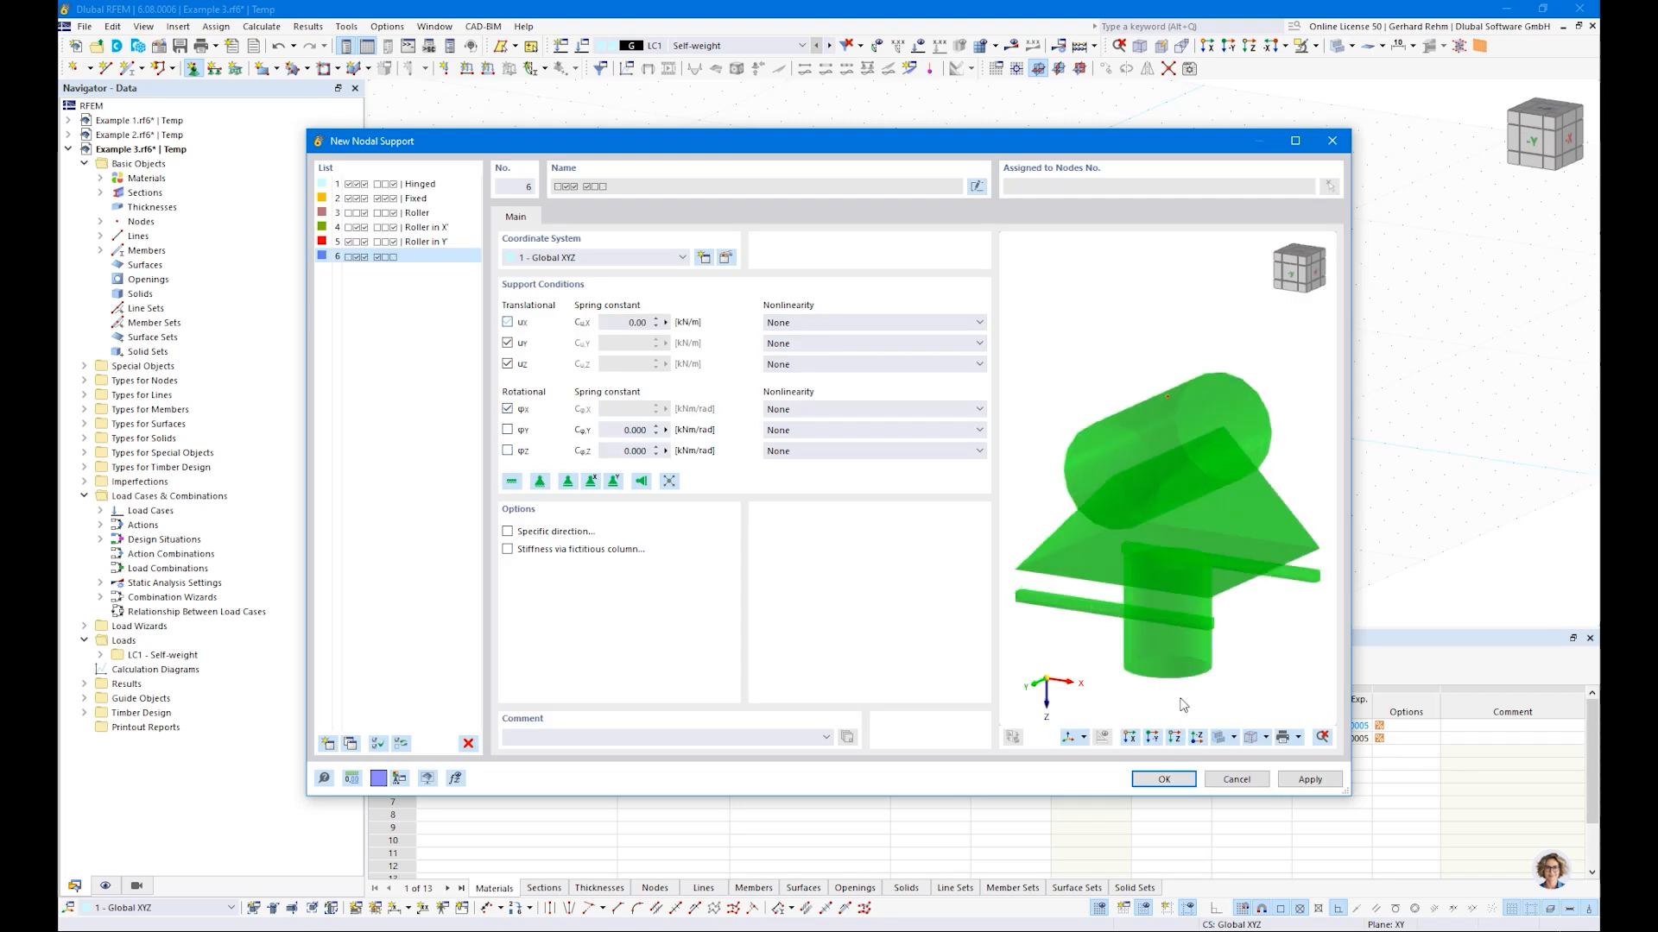
left_click(508, 322)
left_click(1174, 779)
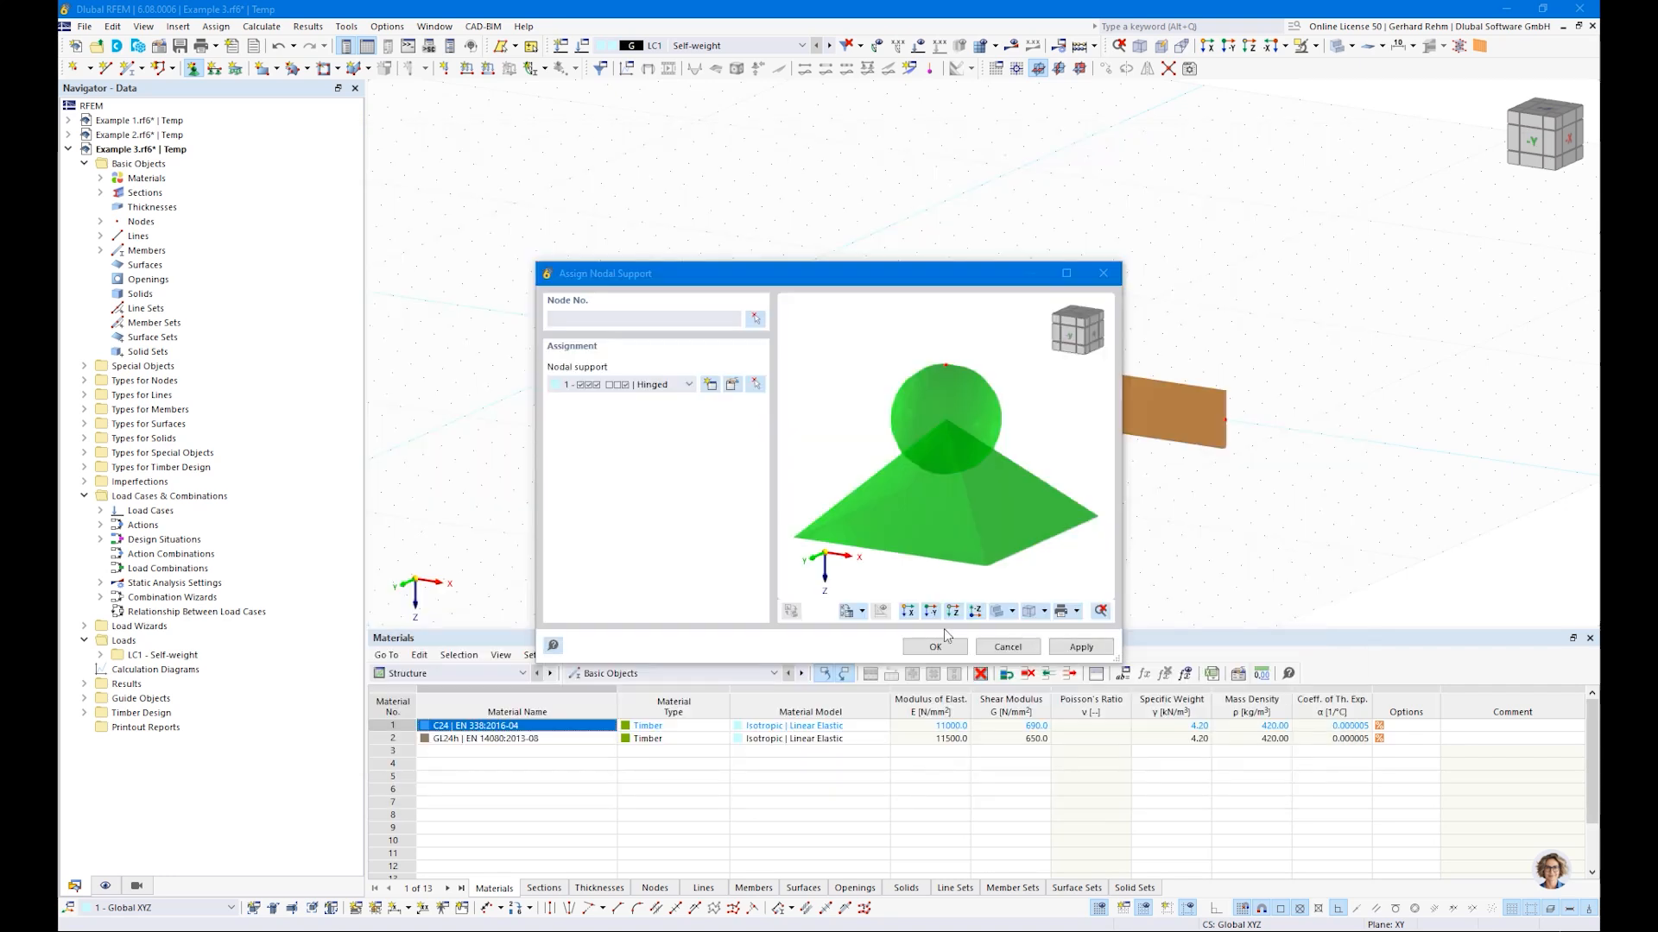
left_click(933, 649)
left_click_drag(559, 248, 790, 449)
Create a second nodal support restraining only uY, uZ and φX, and assign it to the beam's end node
left_click(192, 68)
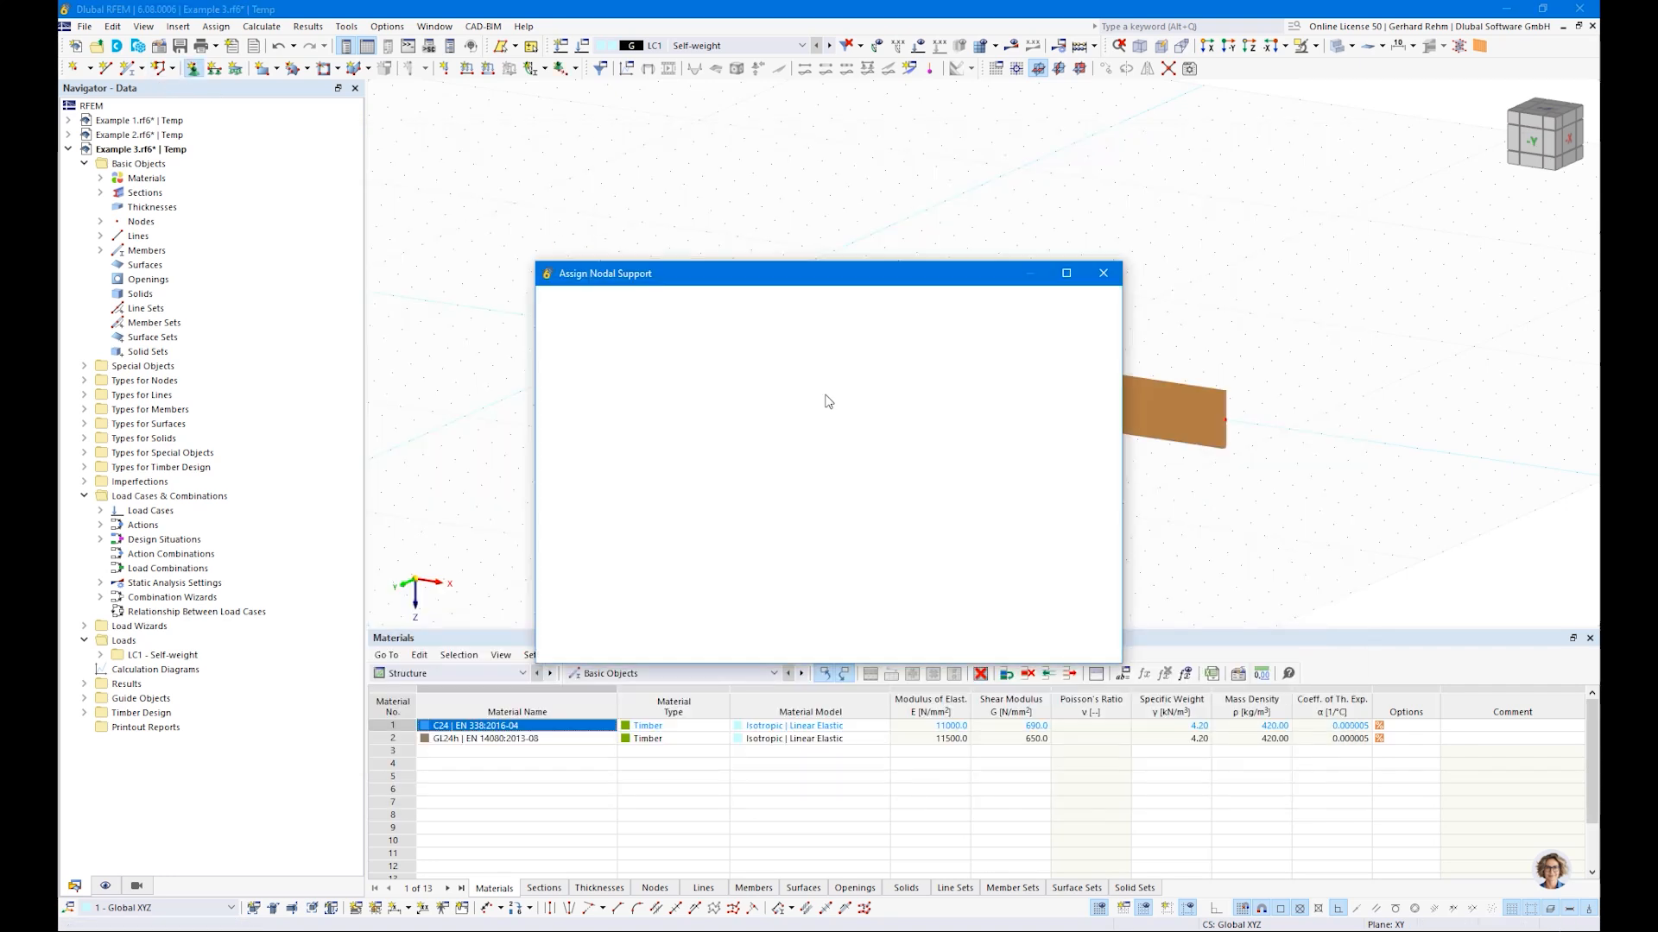
left_click(707, 381)
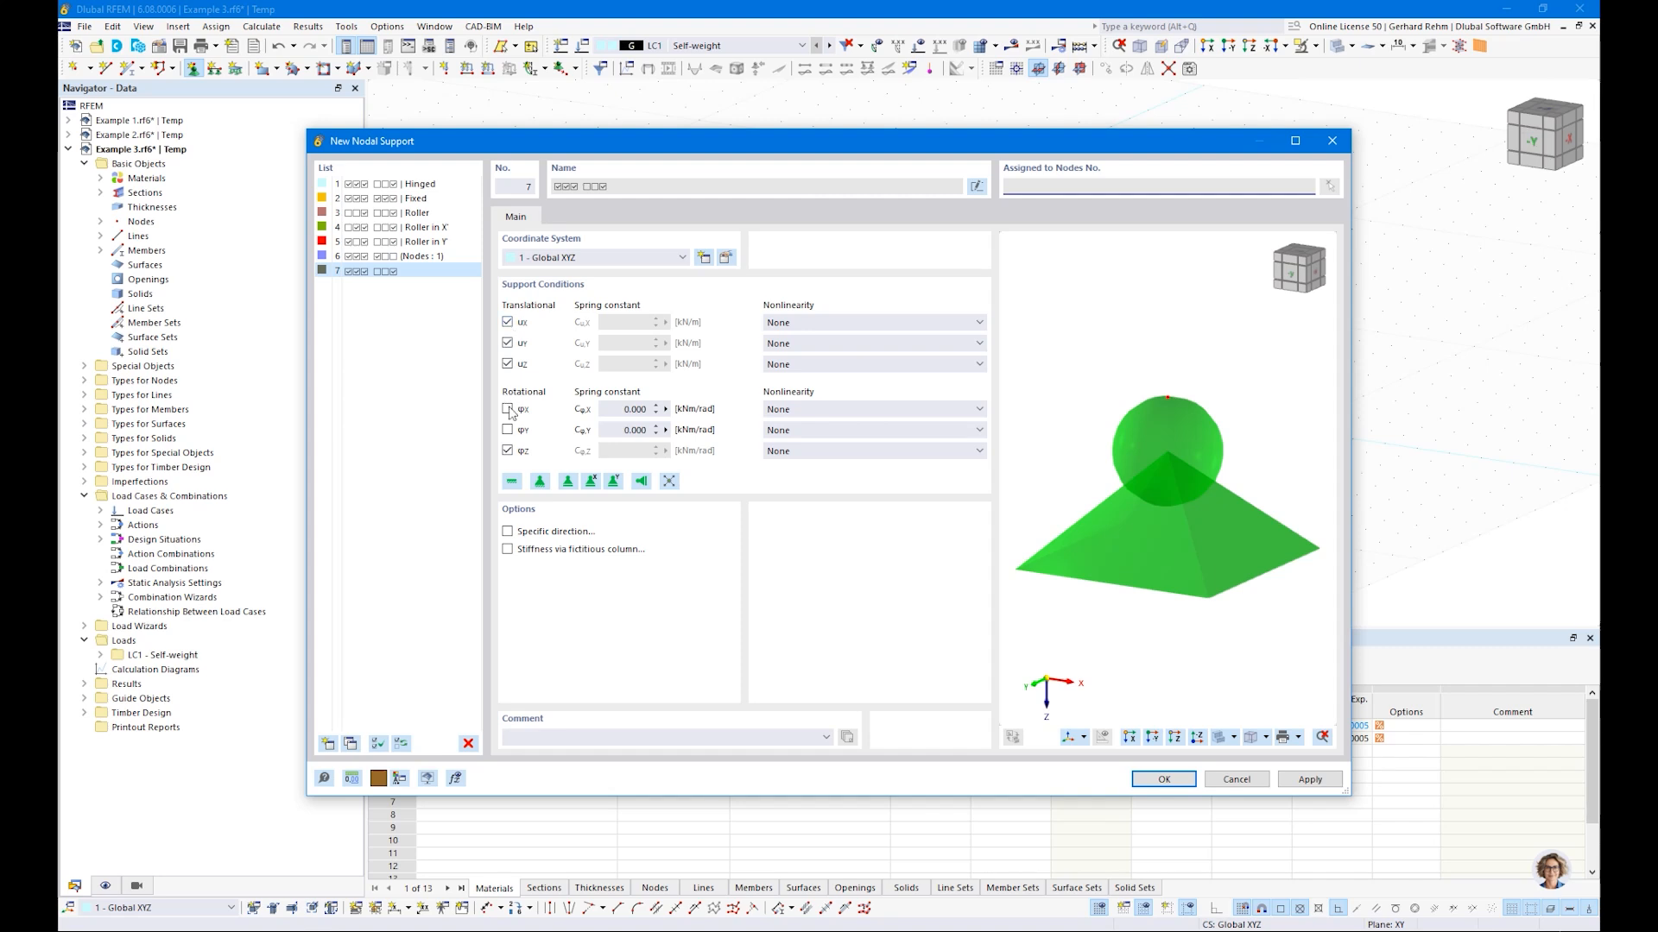
left_click(508, 450)
left_click(508, 409)
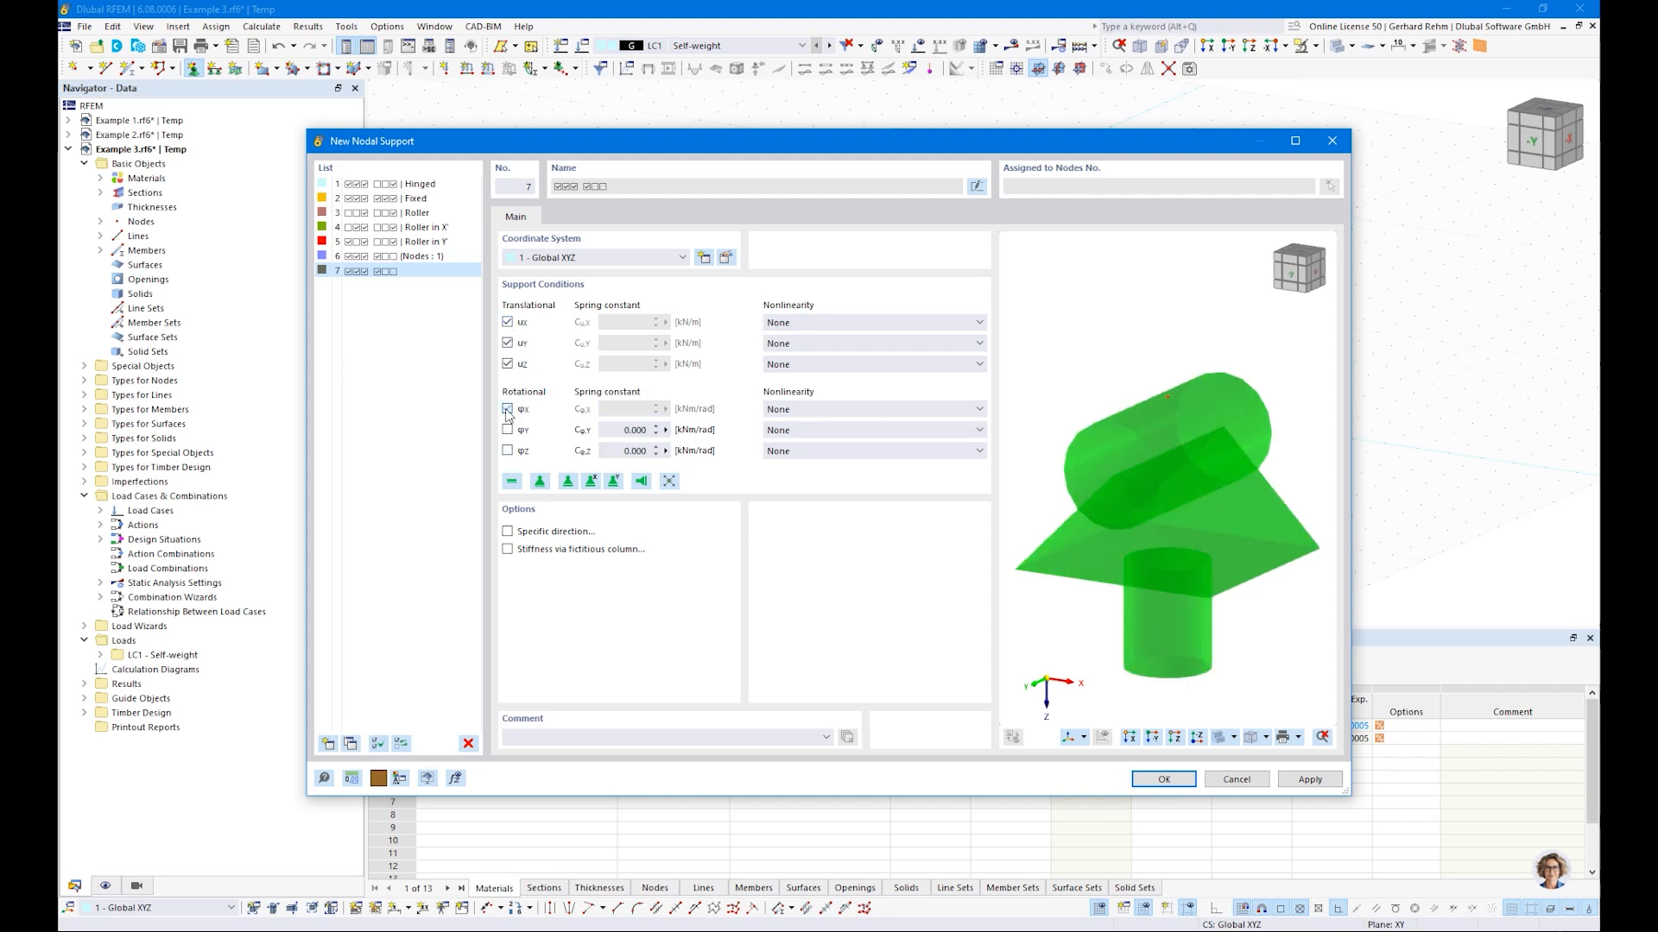
left_click(508, 322)
left_click(1164, 778)
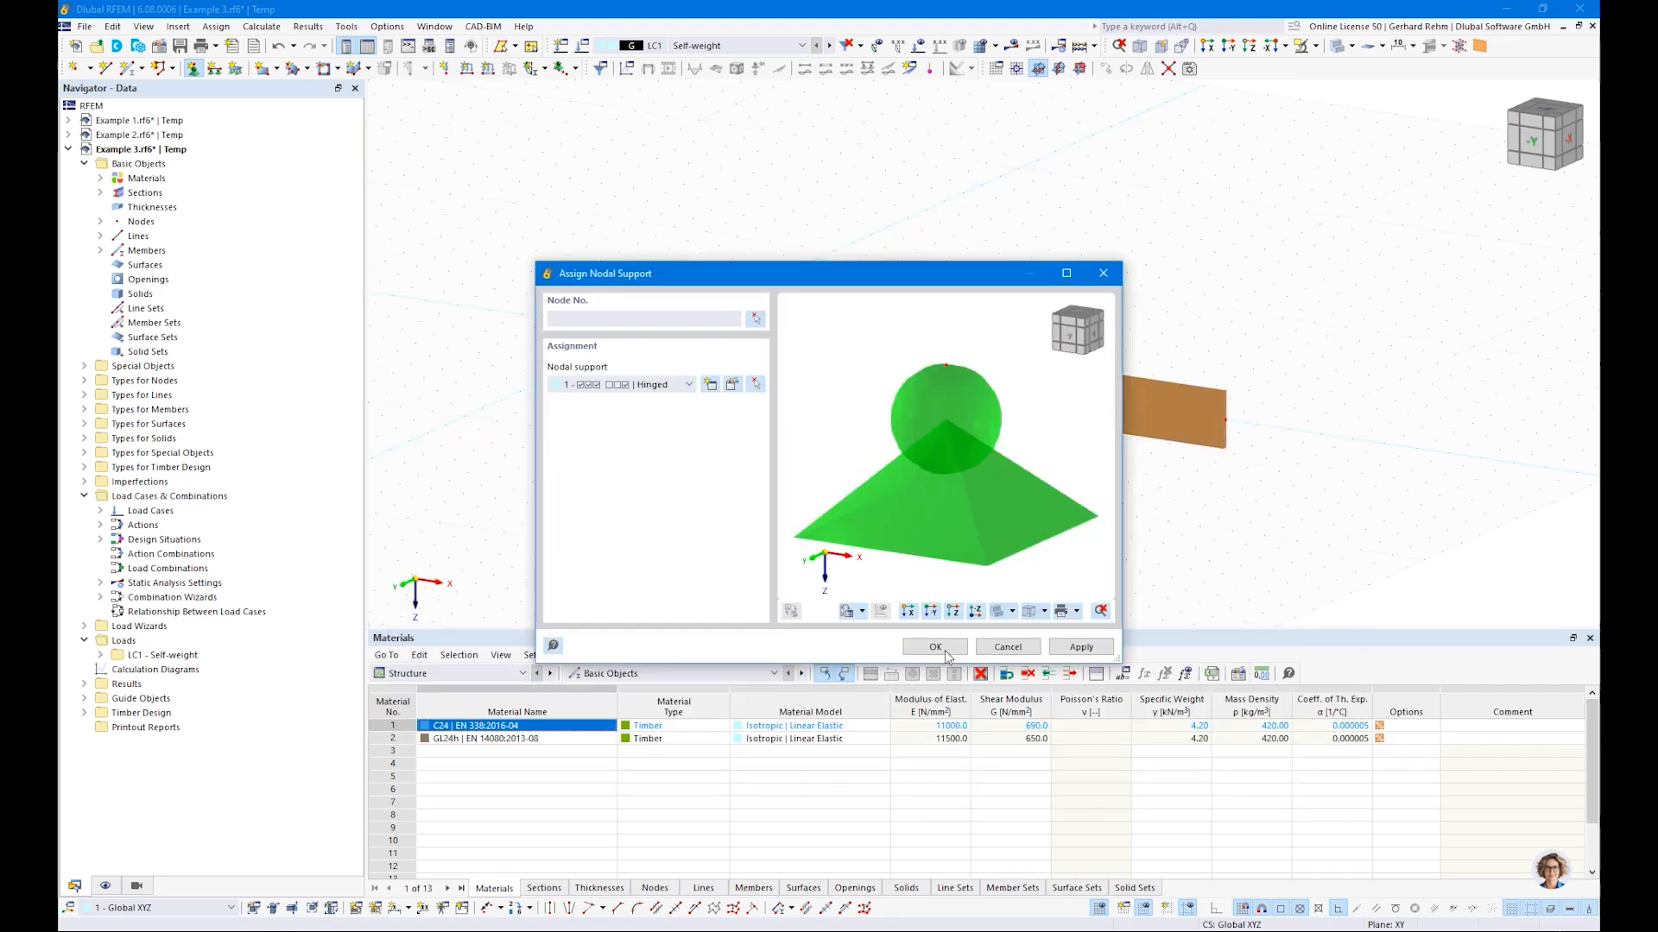
left_click(935, 648)
left_click_drag(1172, 352, 1269, 481)
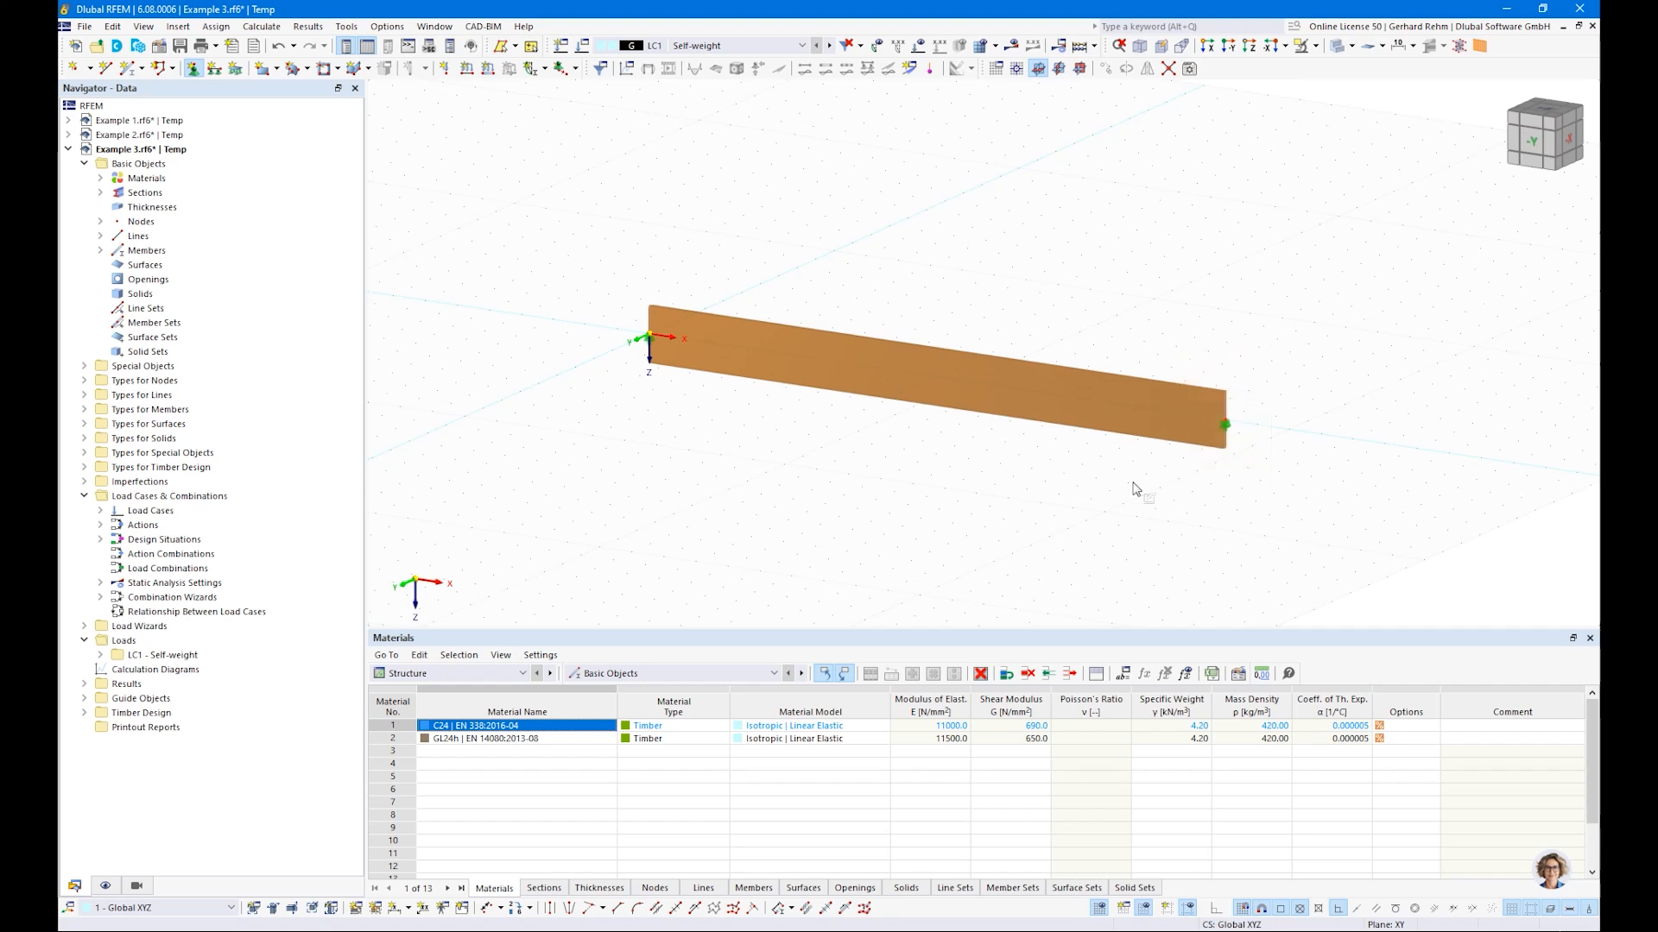
Enlarge the display size of the nodal supports
right_click(1231, 434)
left_click_drag(1276, 580, 1344, 579)
left_click(1028, 524)
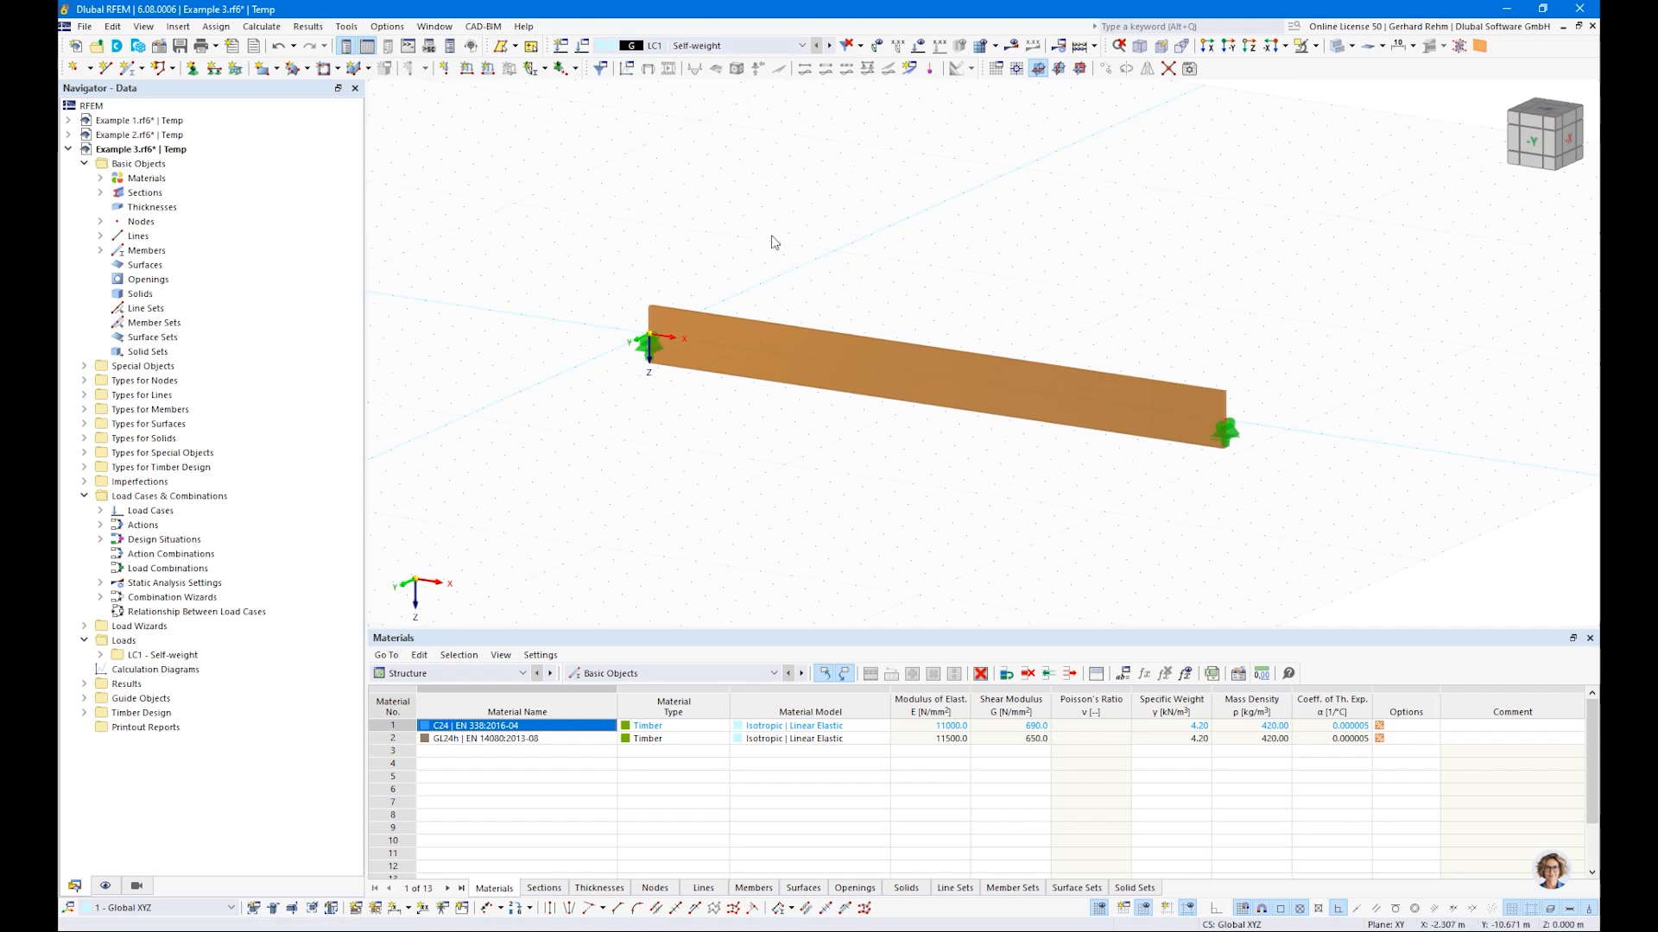
Apply a uniform 8 kN/m member load in global Z to the beam in LC1, and hide the work plane grid
scroll(773, 246, "down", 1)
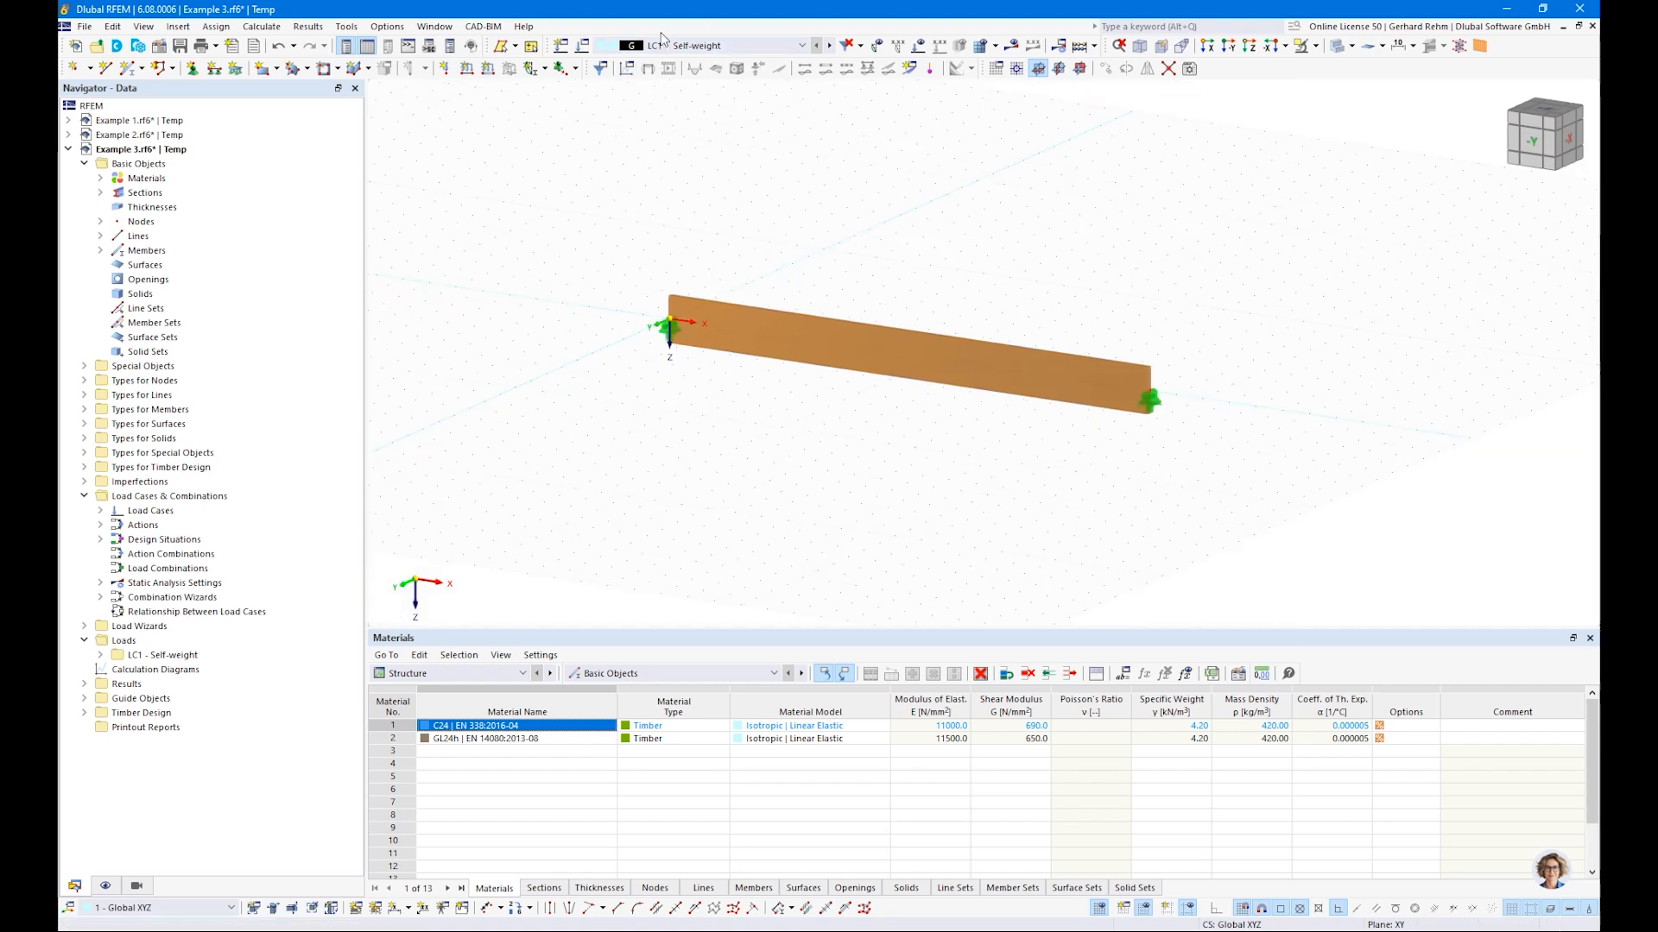
left_click(673, 47)
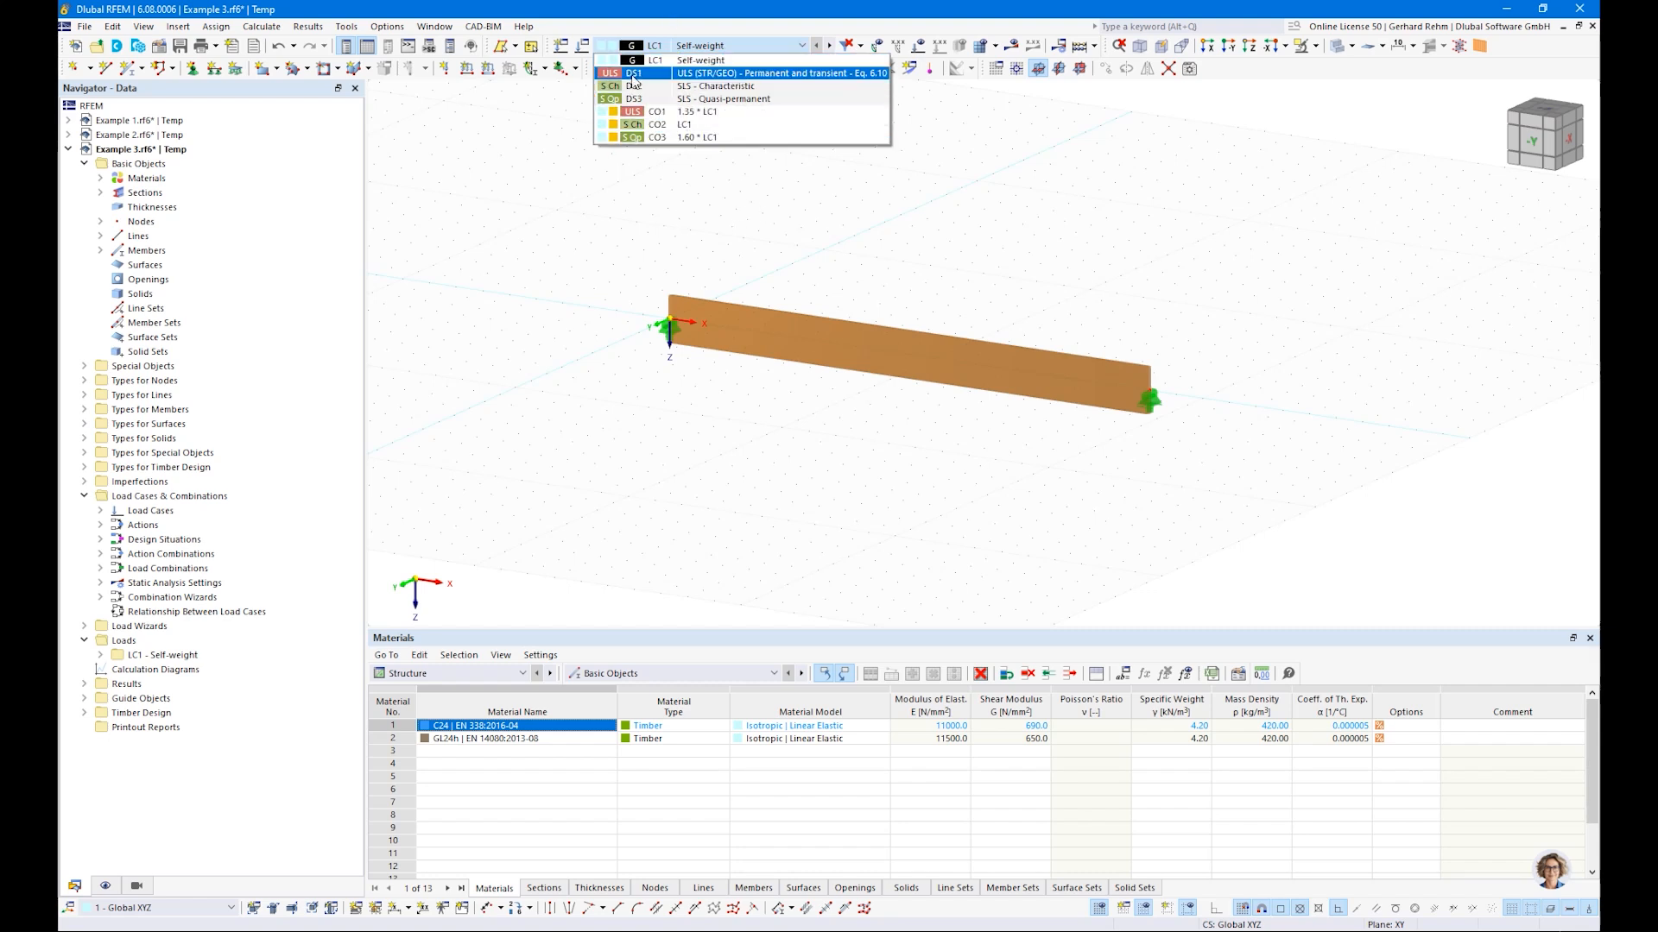
left_click(639, 228)
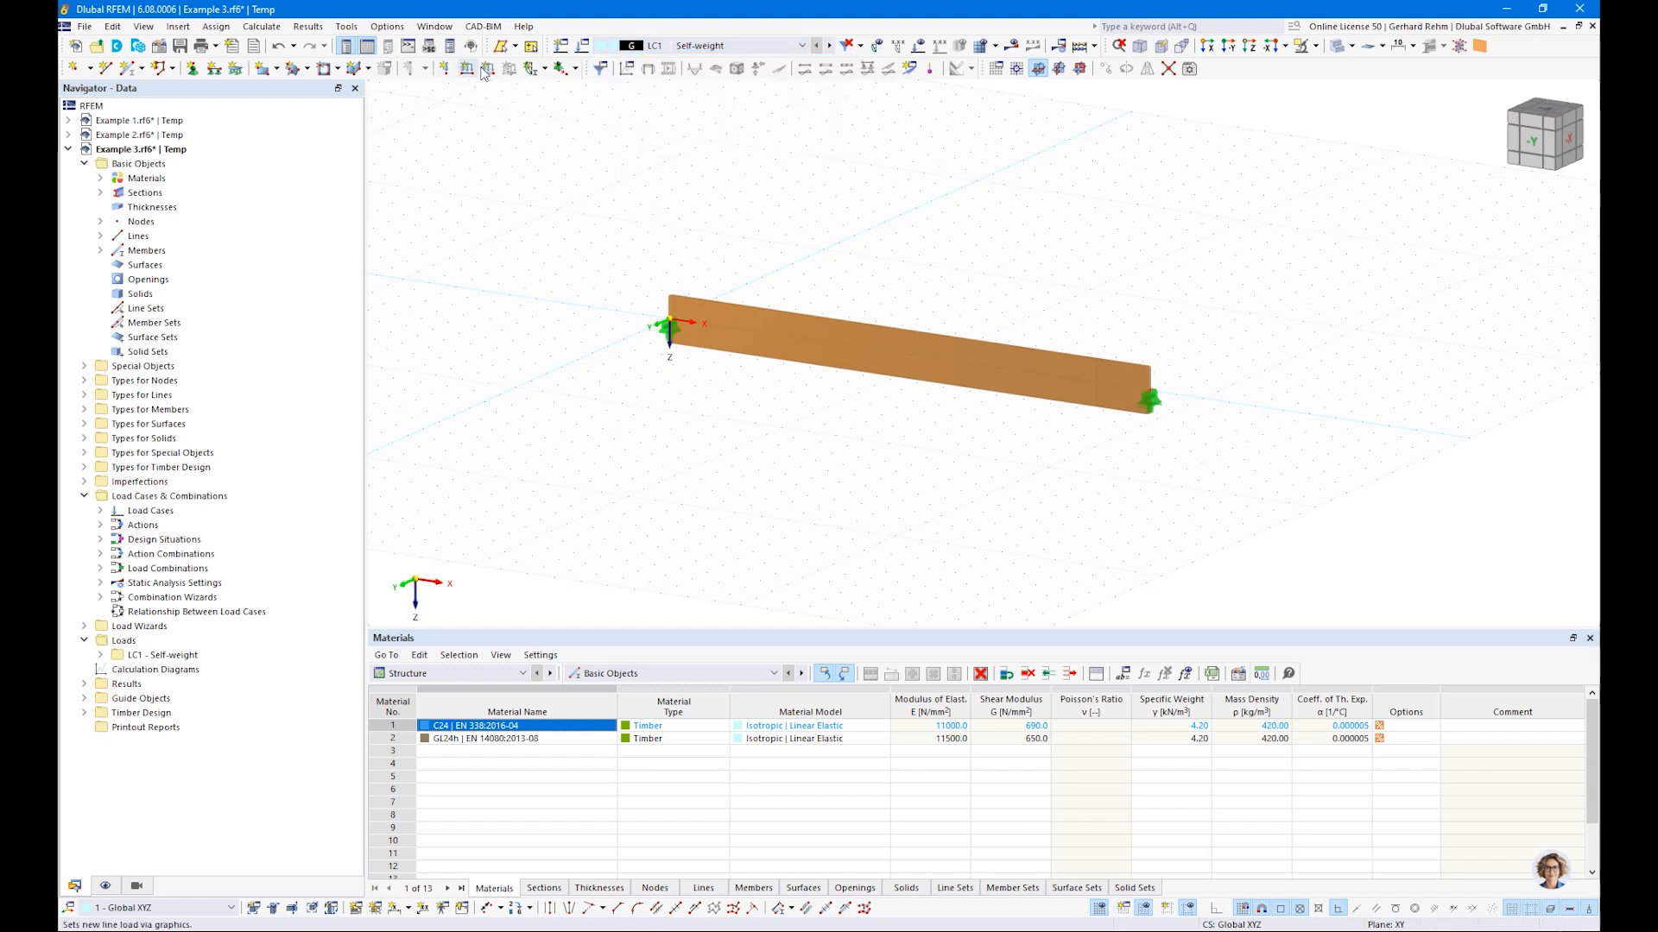
double_click(684, 290)
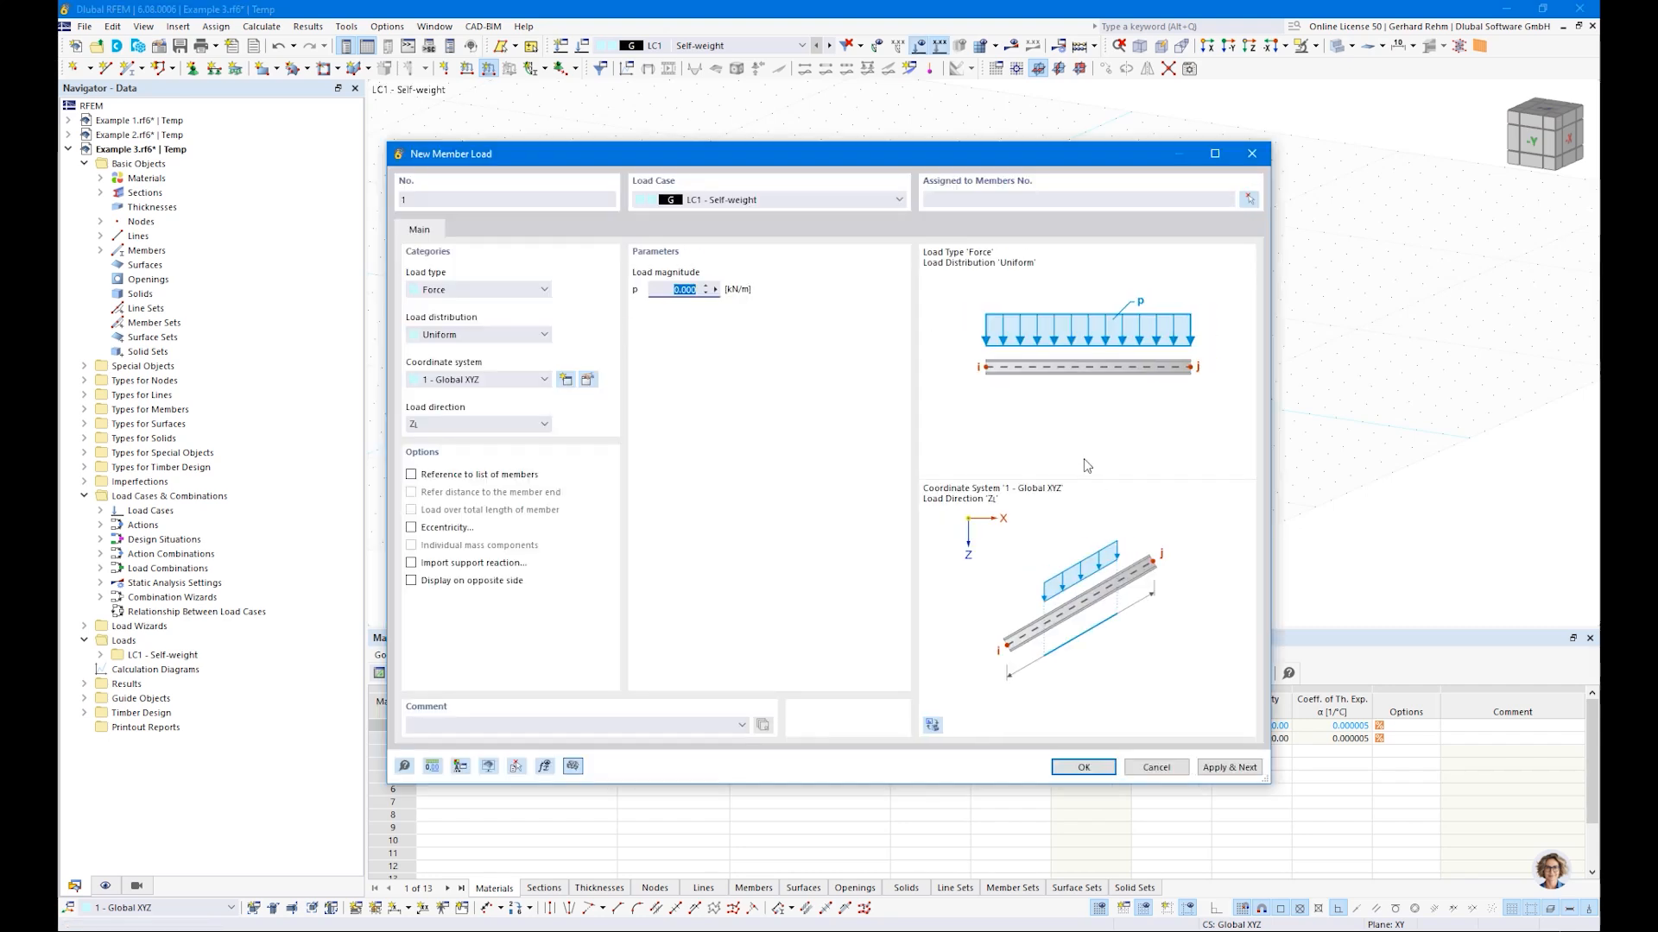
type("8")
left_click(1084, 766)
left_click(937, 347)
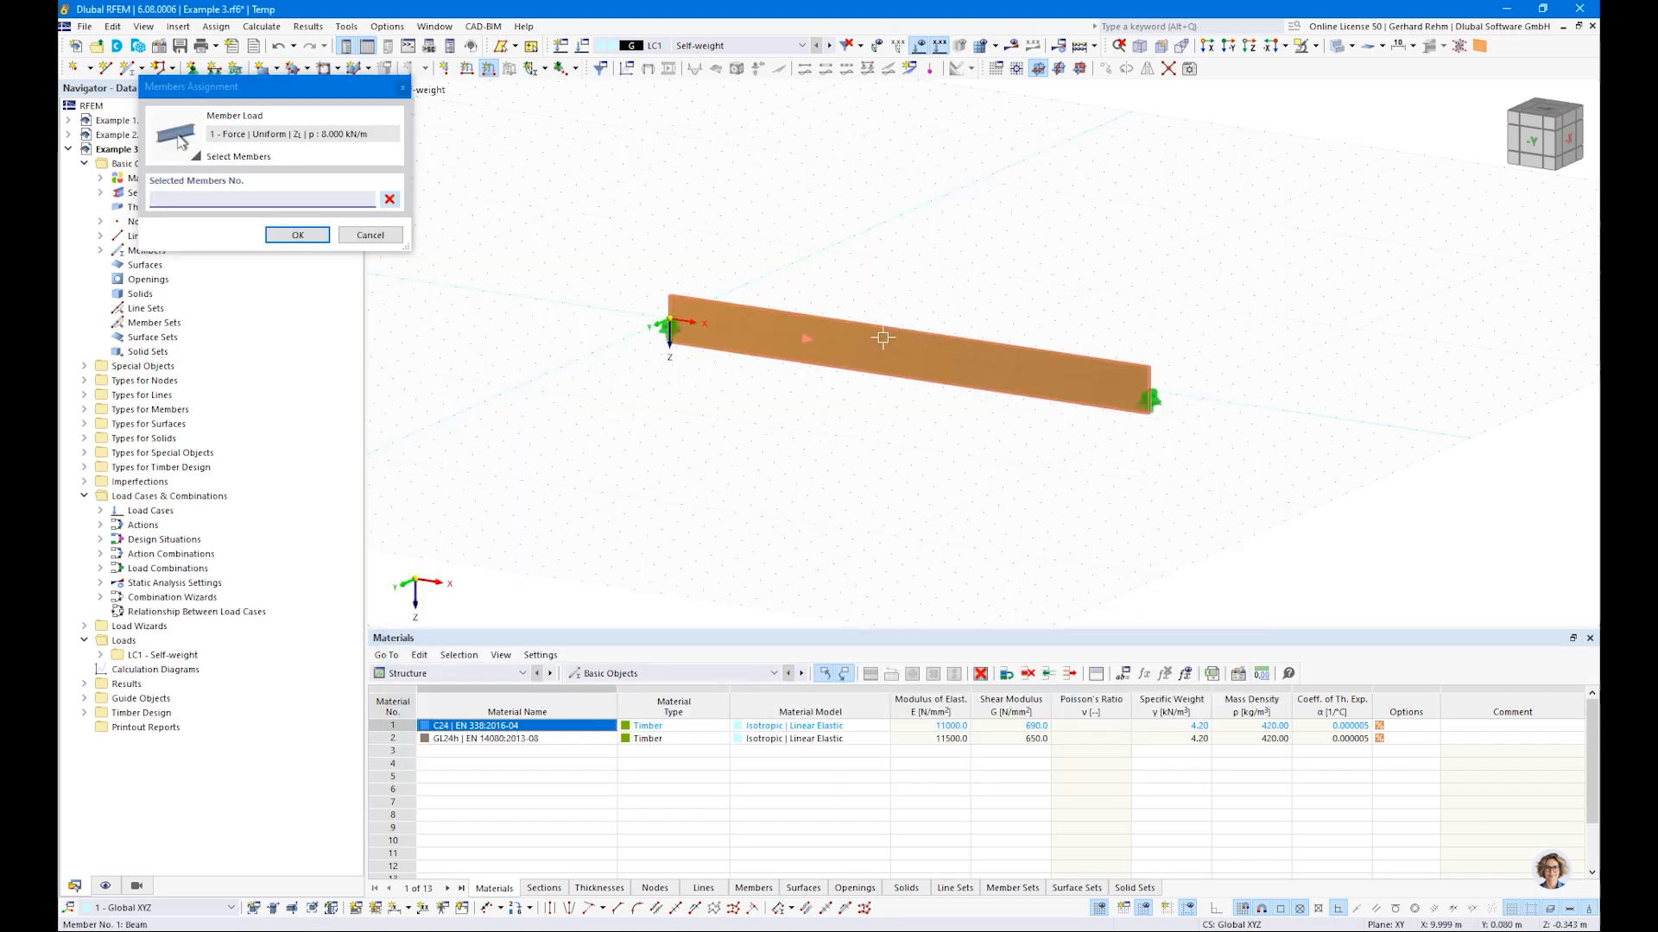
left_click(299, 235)
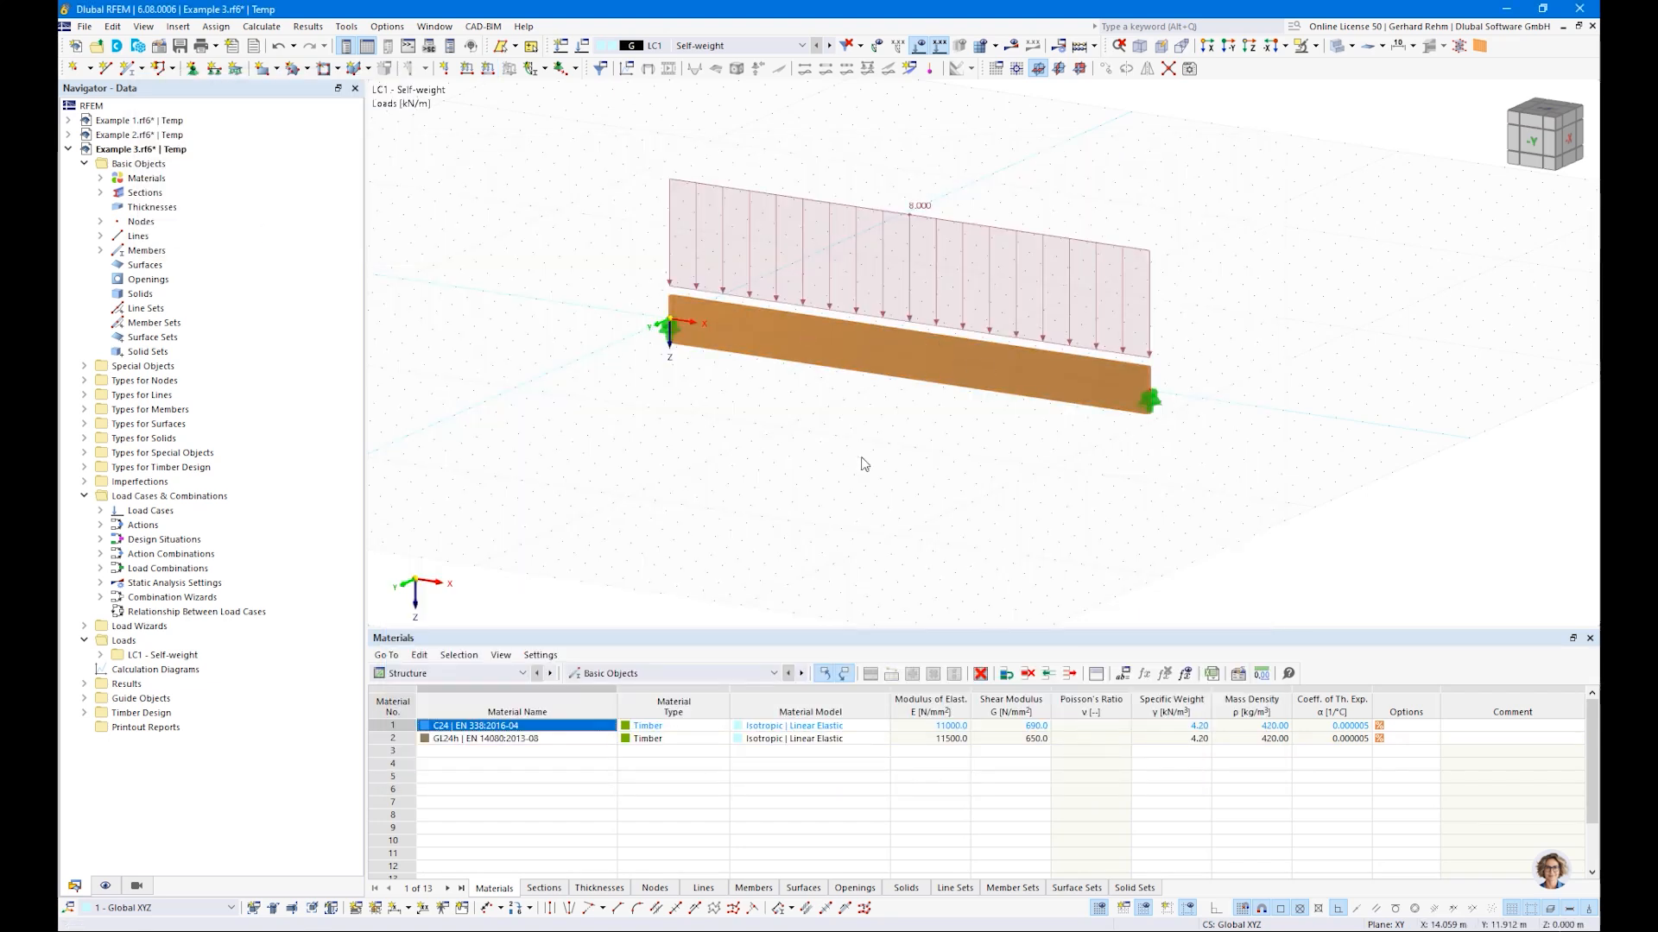
right_click(871, 457)
left_click(777, 446)
left_click(1101, 908)
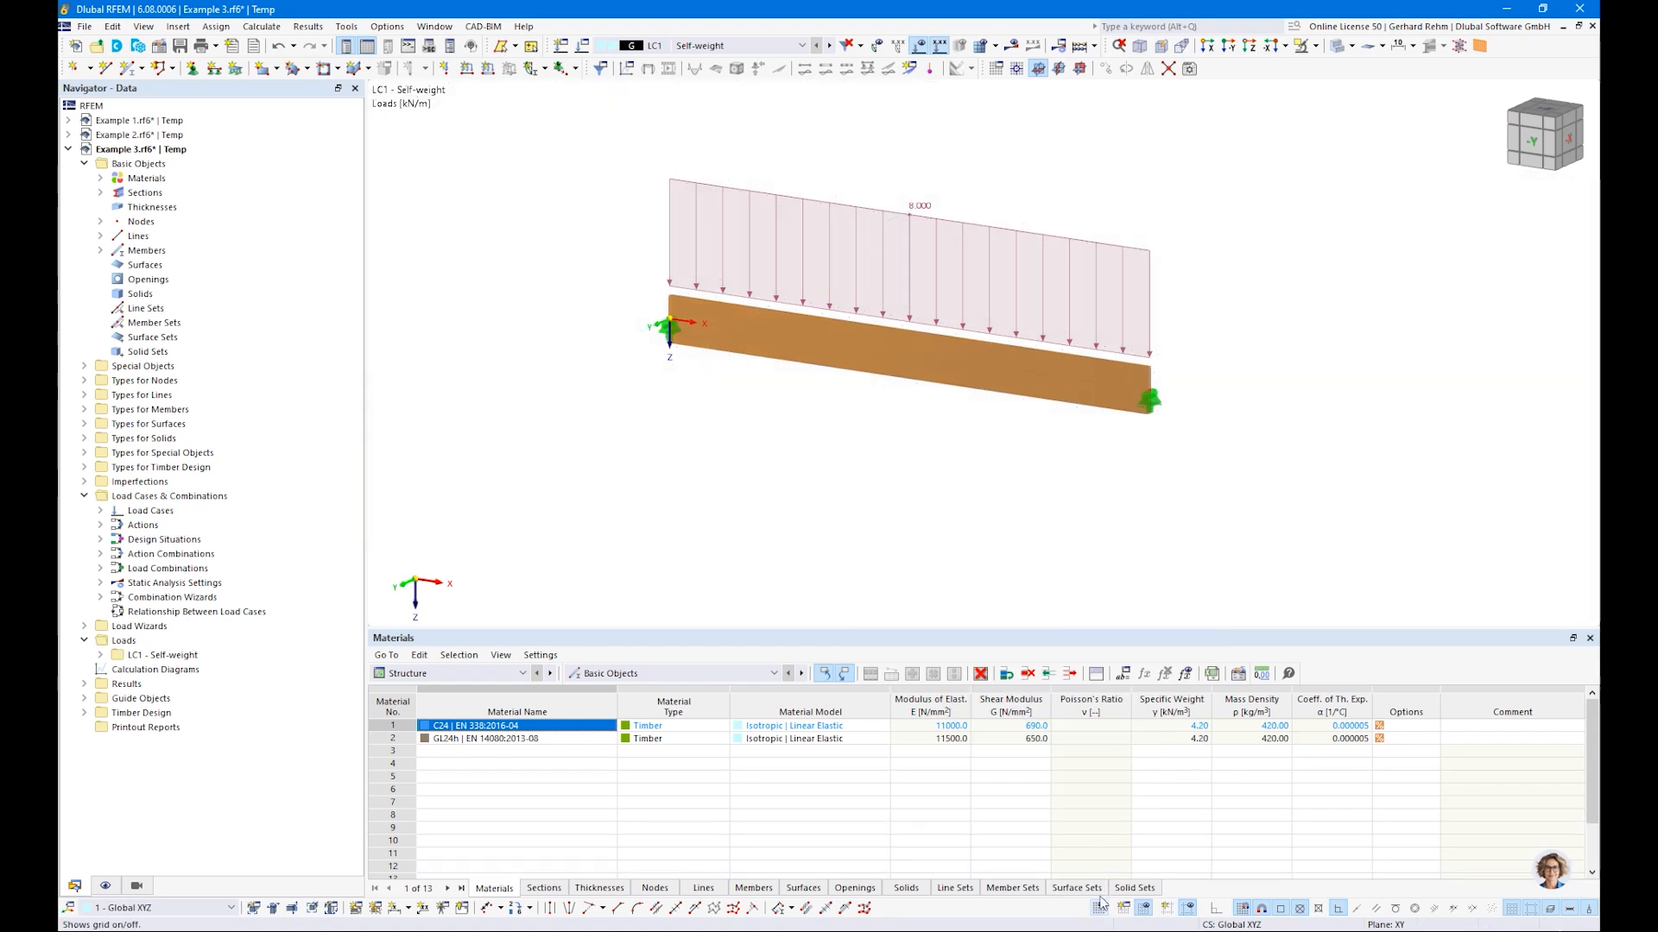
Run the Timber Design calculation, show the design ratios on members, and select the SP4100.00 bending check
left_click(449, 674)
left_click(428, 715)
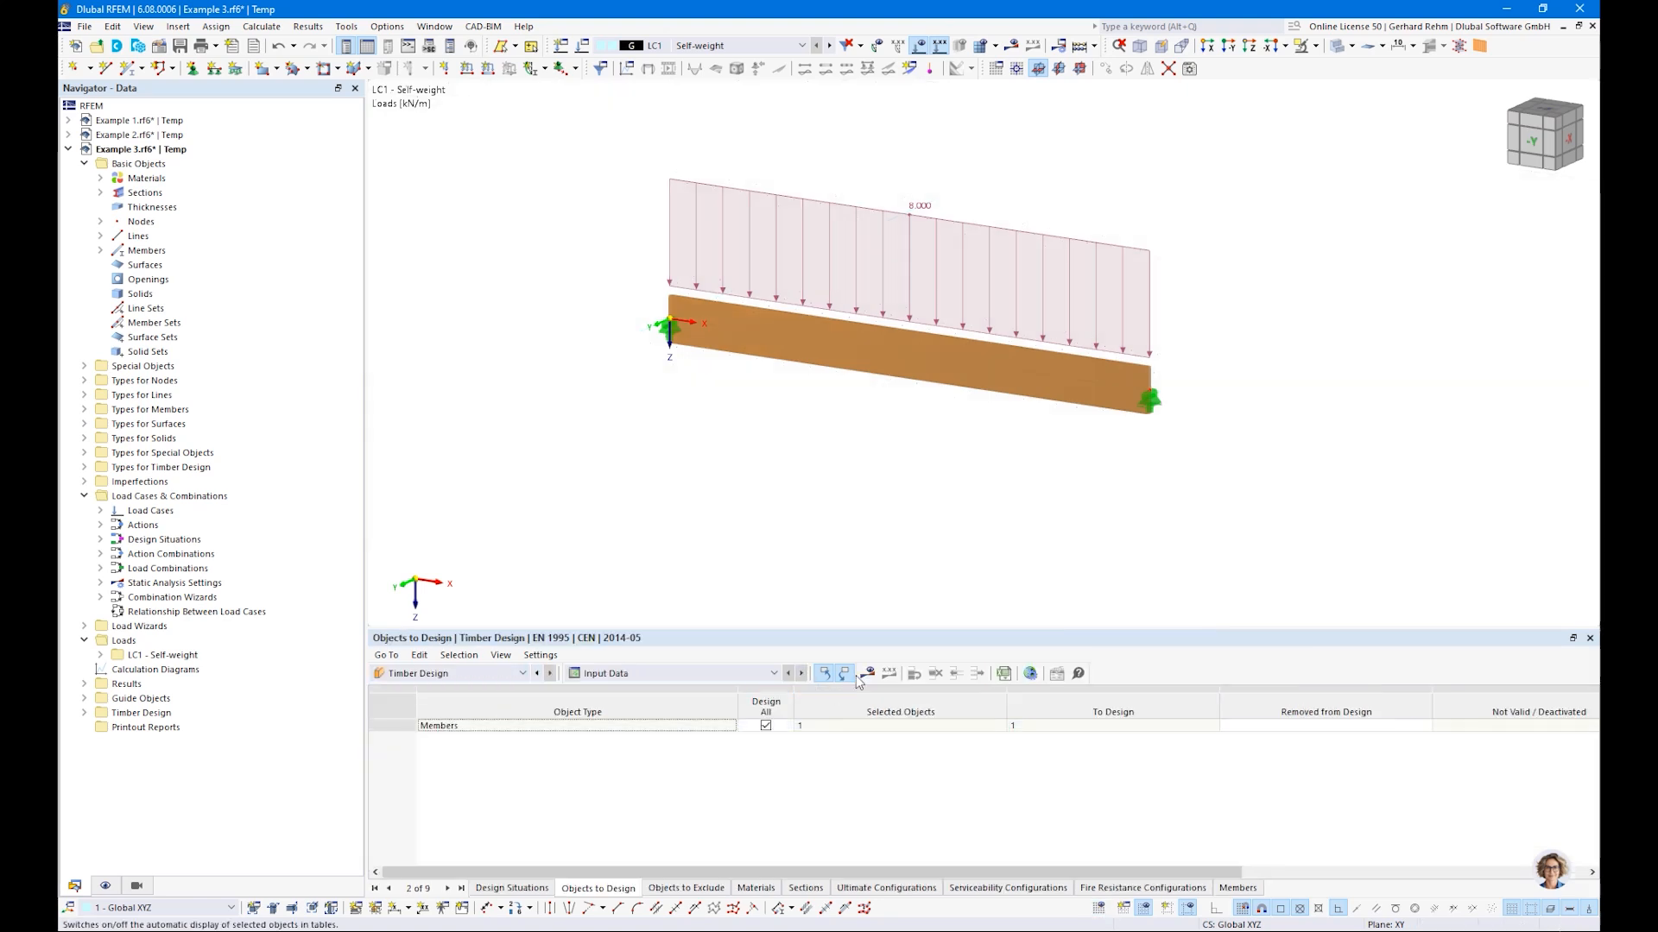
left_click(866, 674)
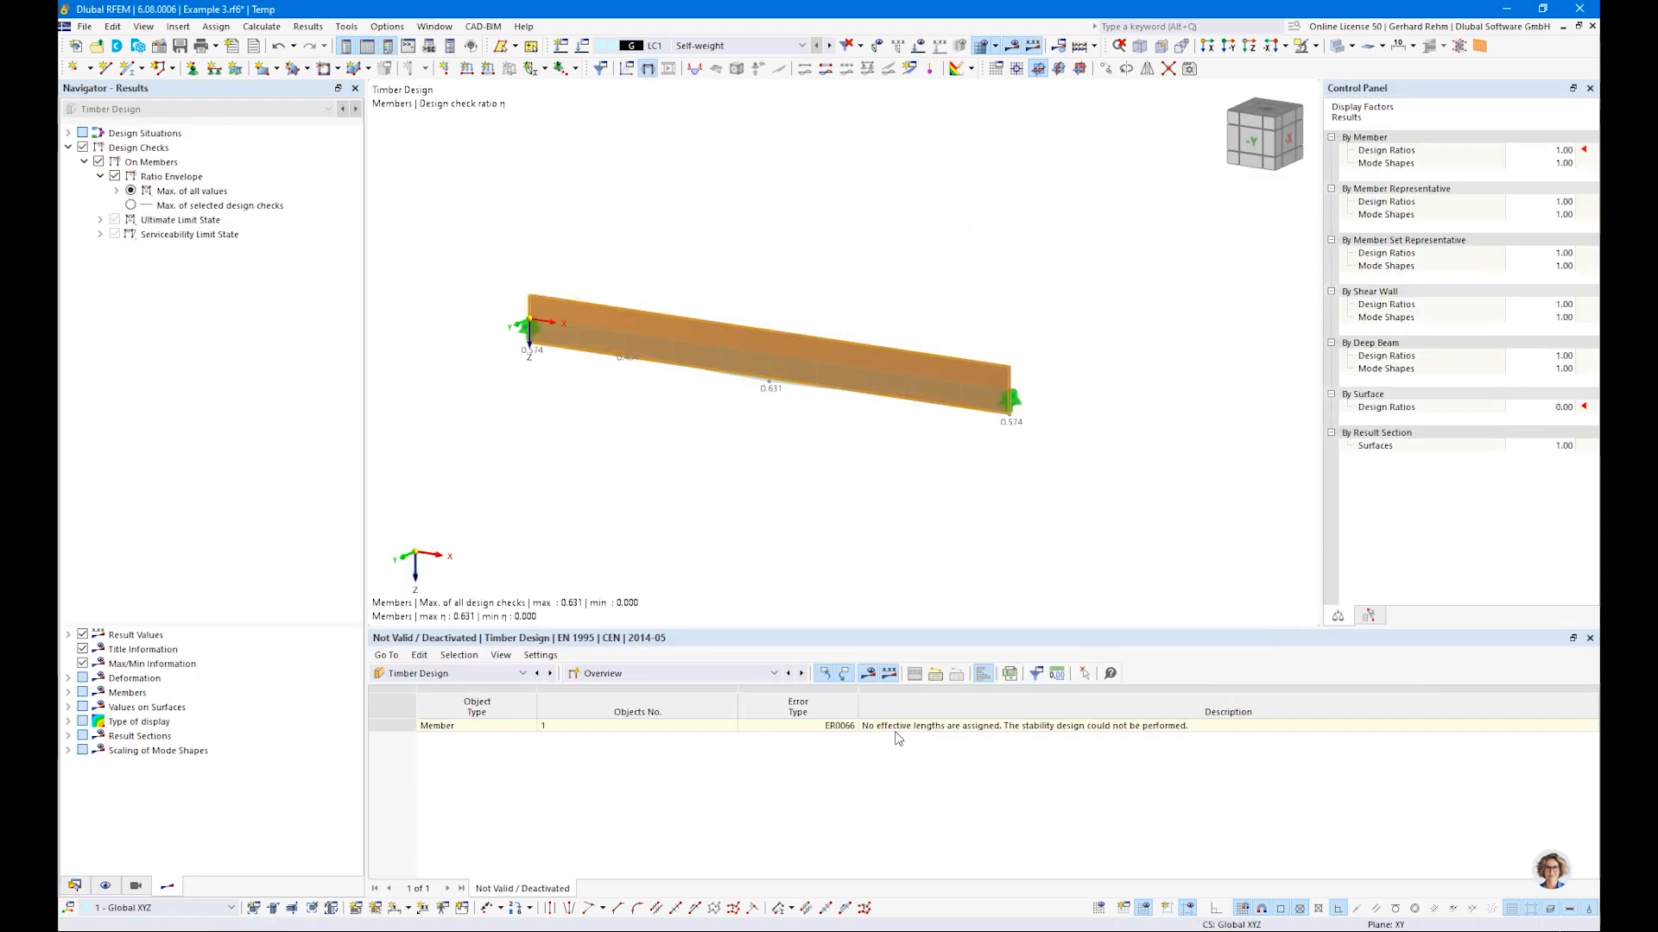
left_click(644, 673)
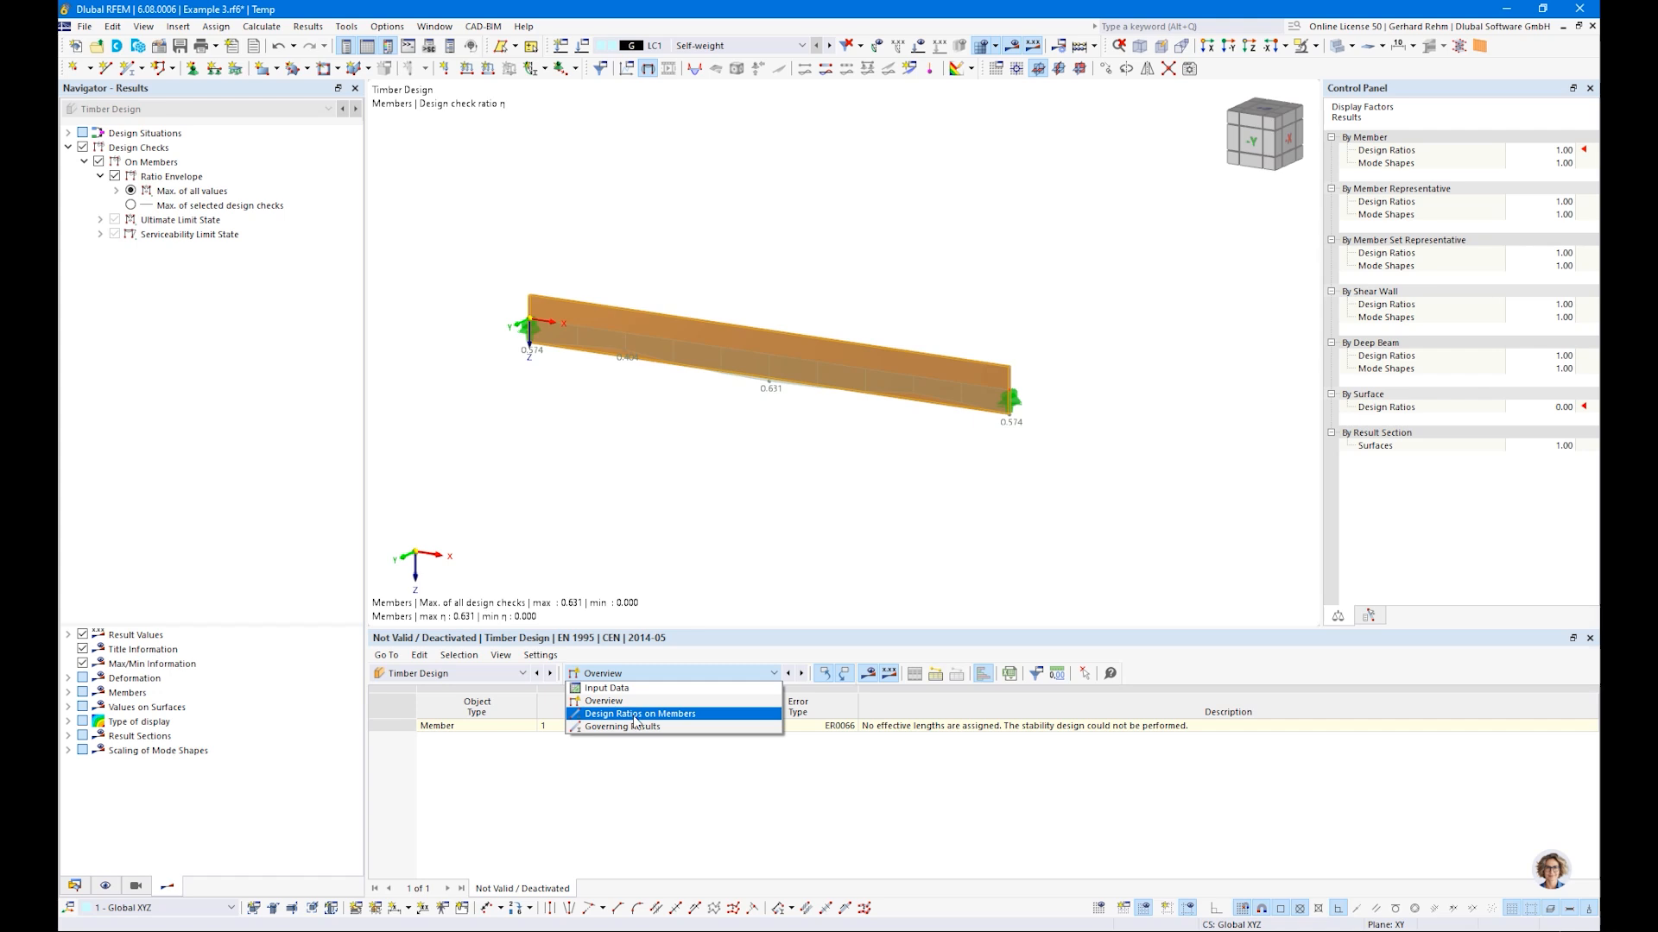
left_click(632, 714)
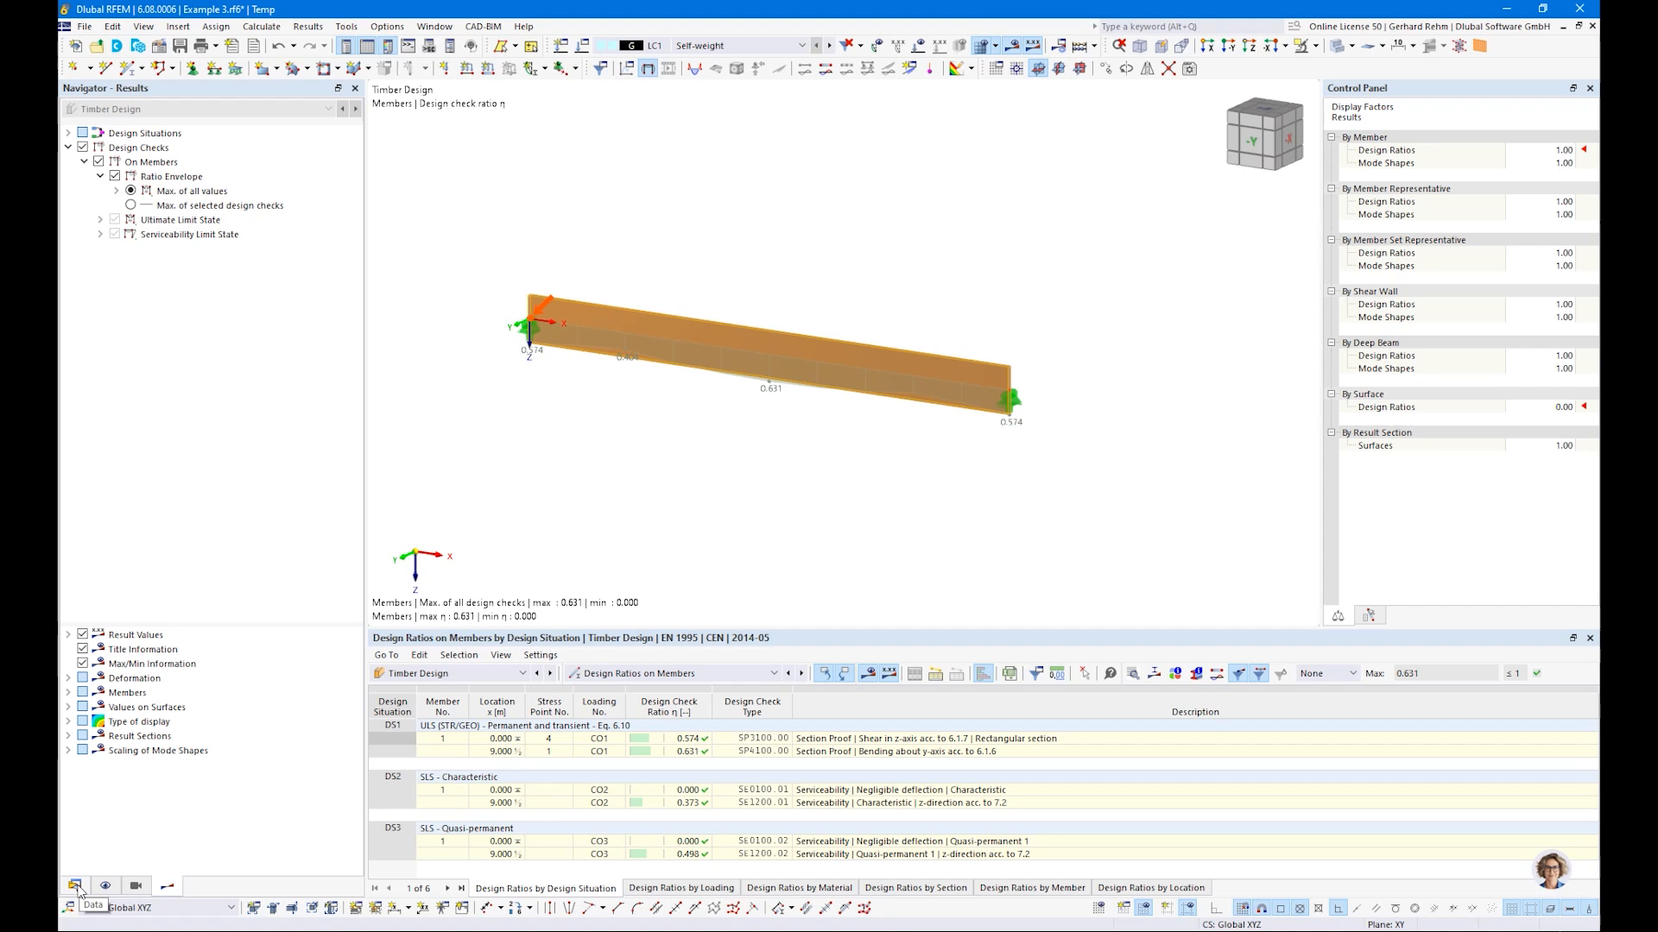
left_click(674, 752)
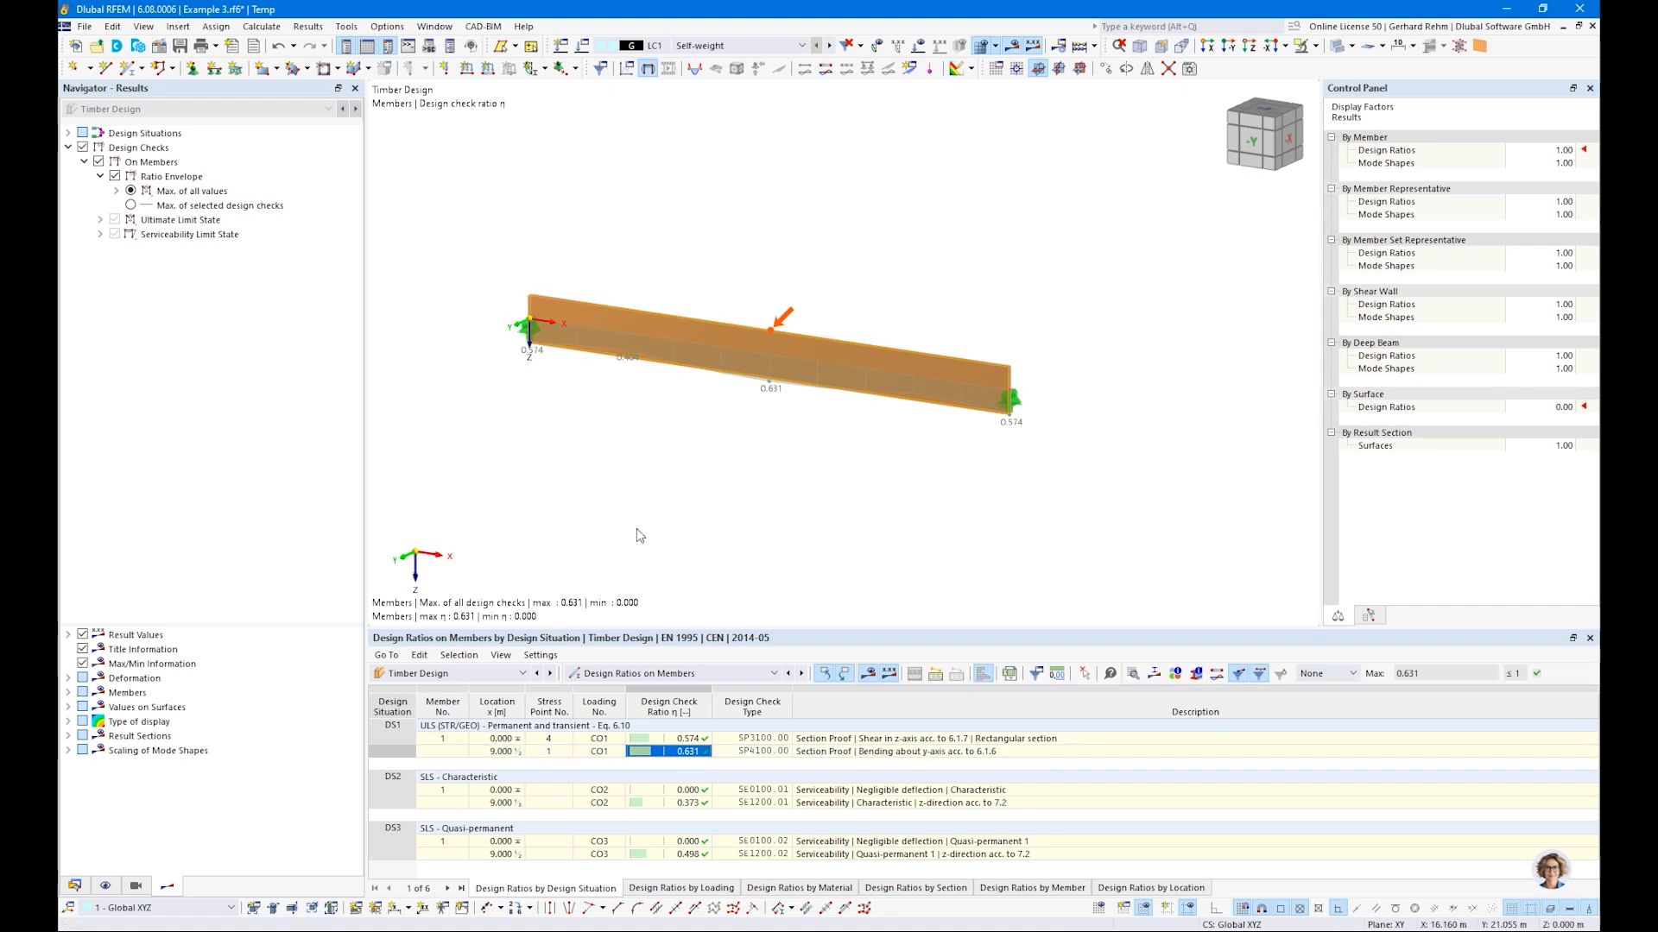
Create new effective lengths for the beam considering only lateral-torsional buckling, with flexural buckling about both axes excluded and the critical moment determined analytically
double_click(789, 338)
left_click(428, 213)
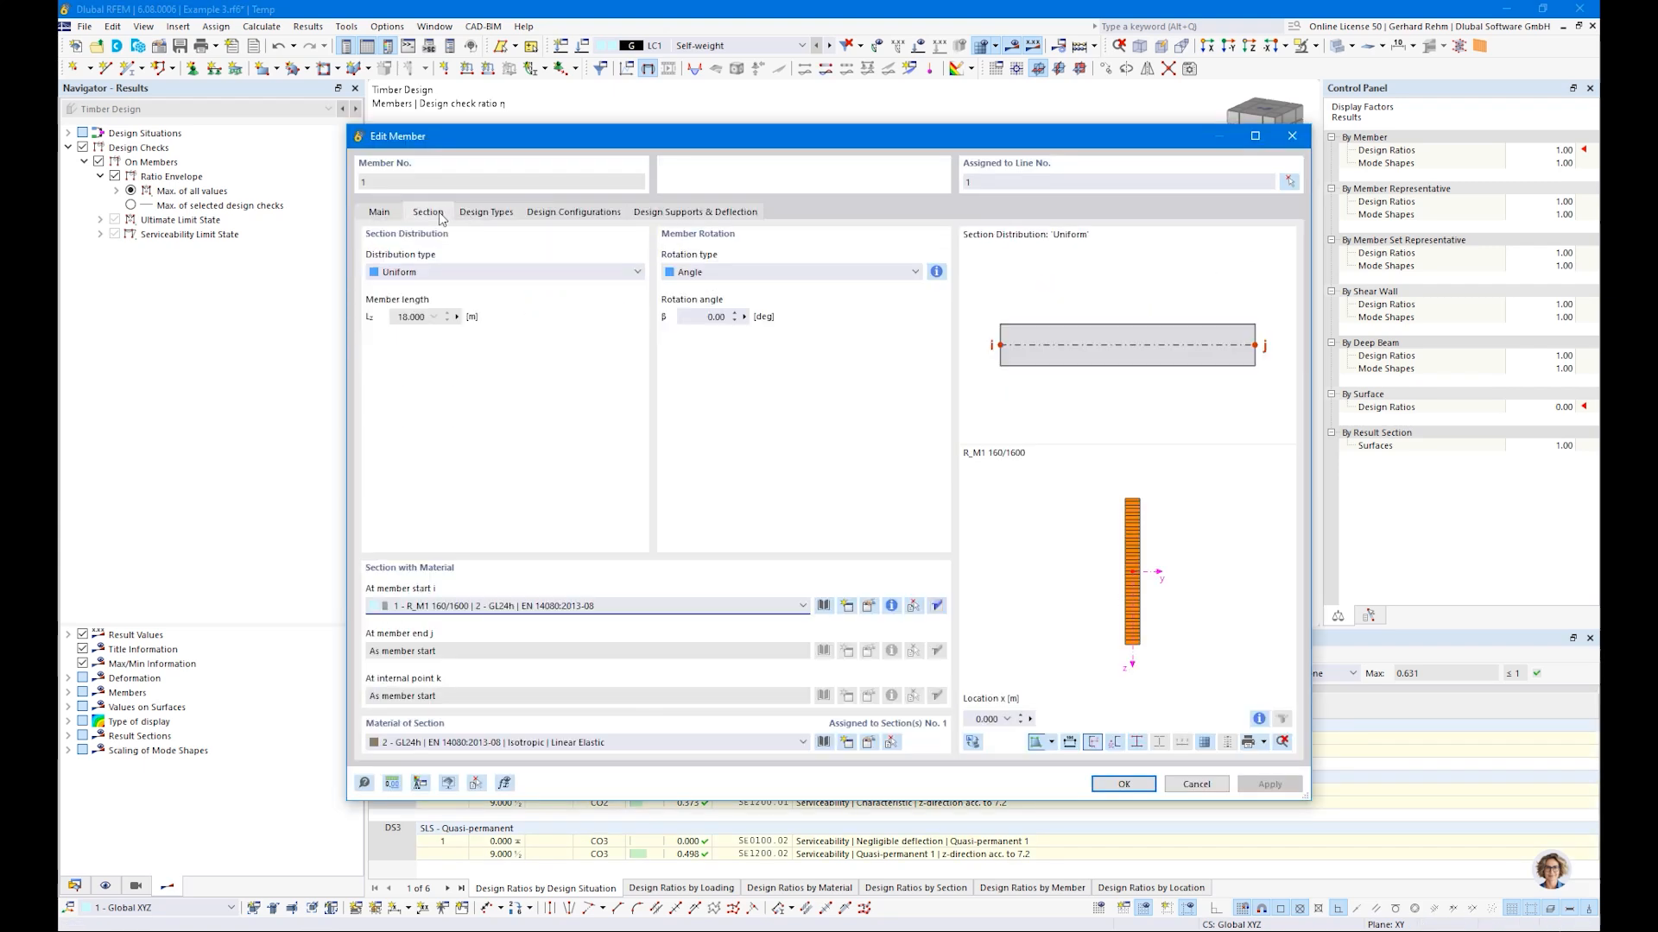
left_click(467, 213)
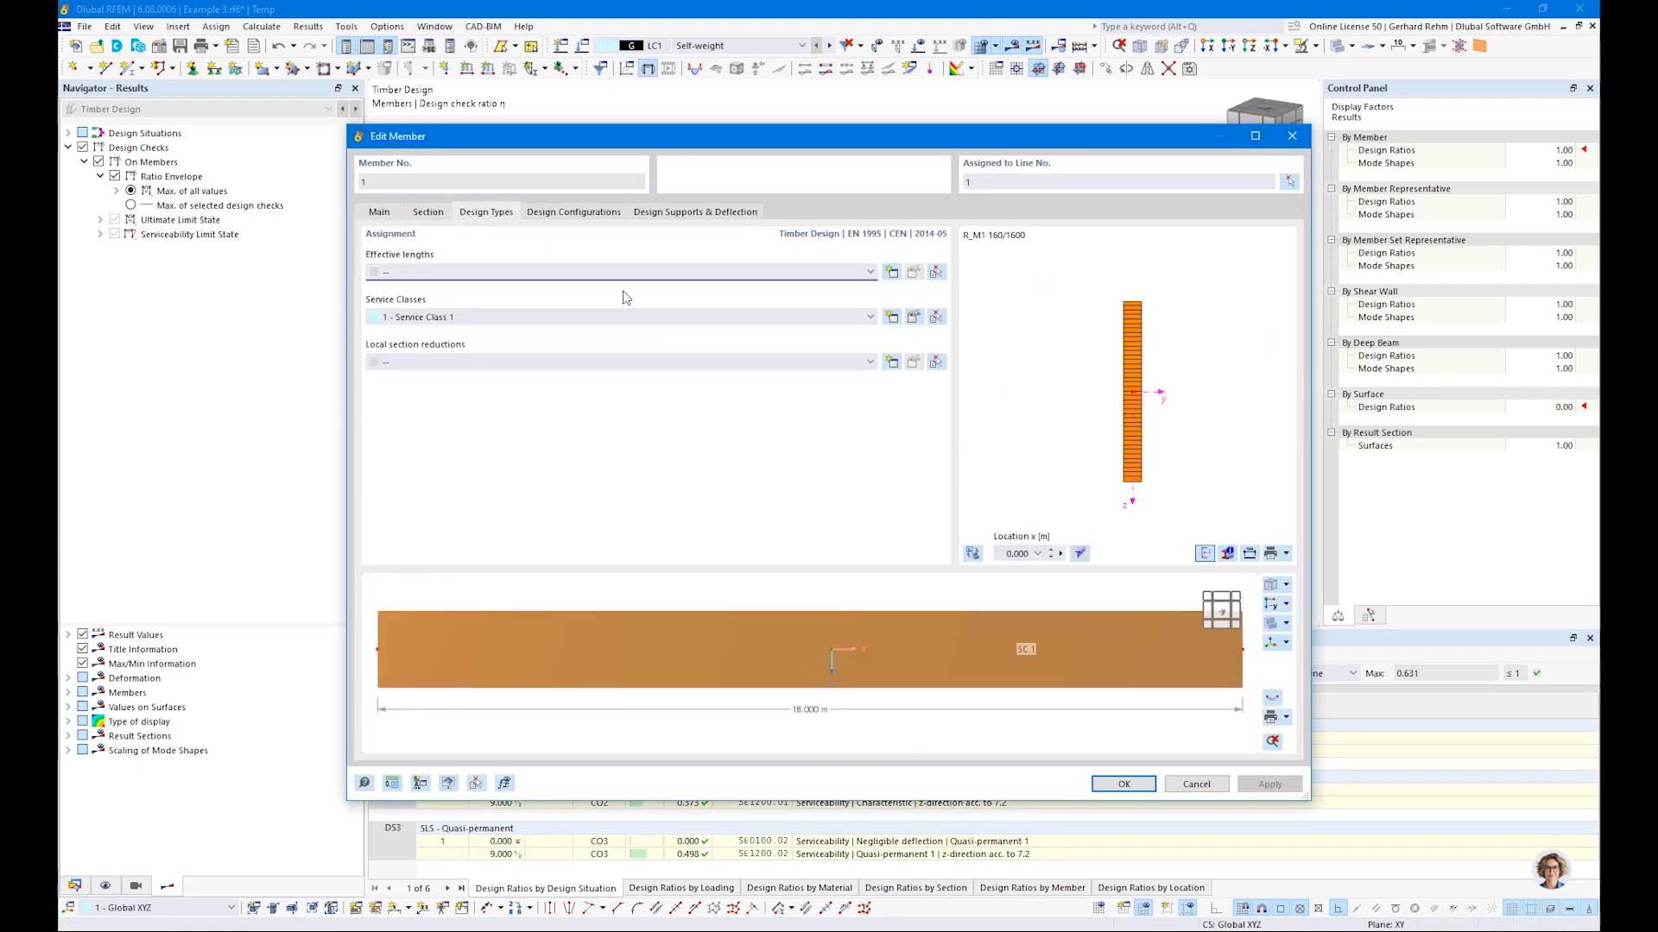
left_click(891, 272)
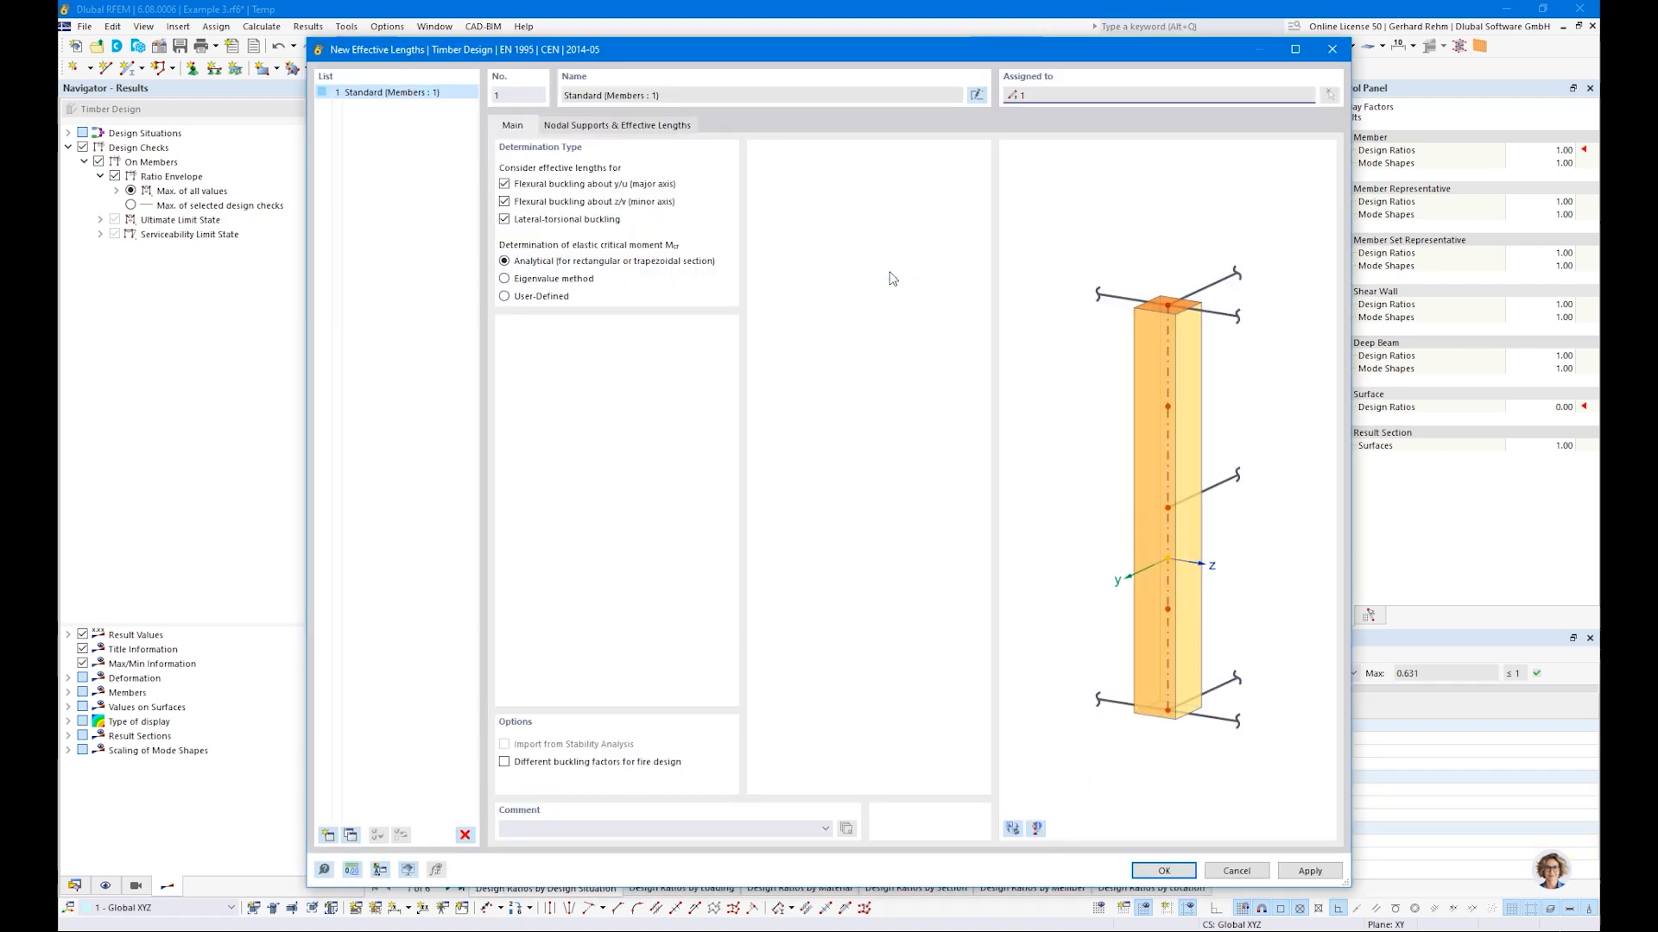
left_click(504, 184)
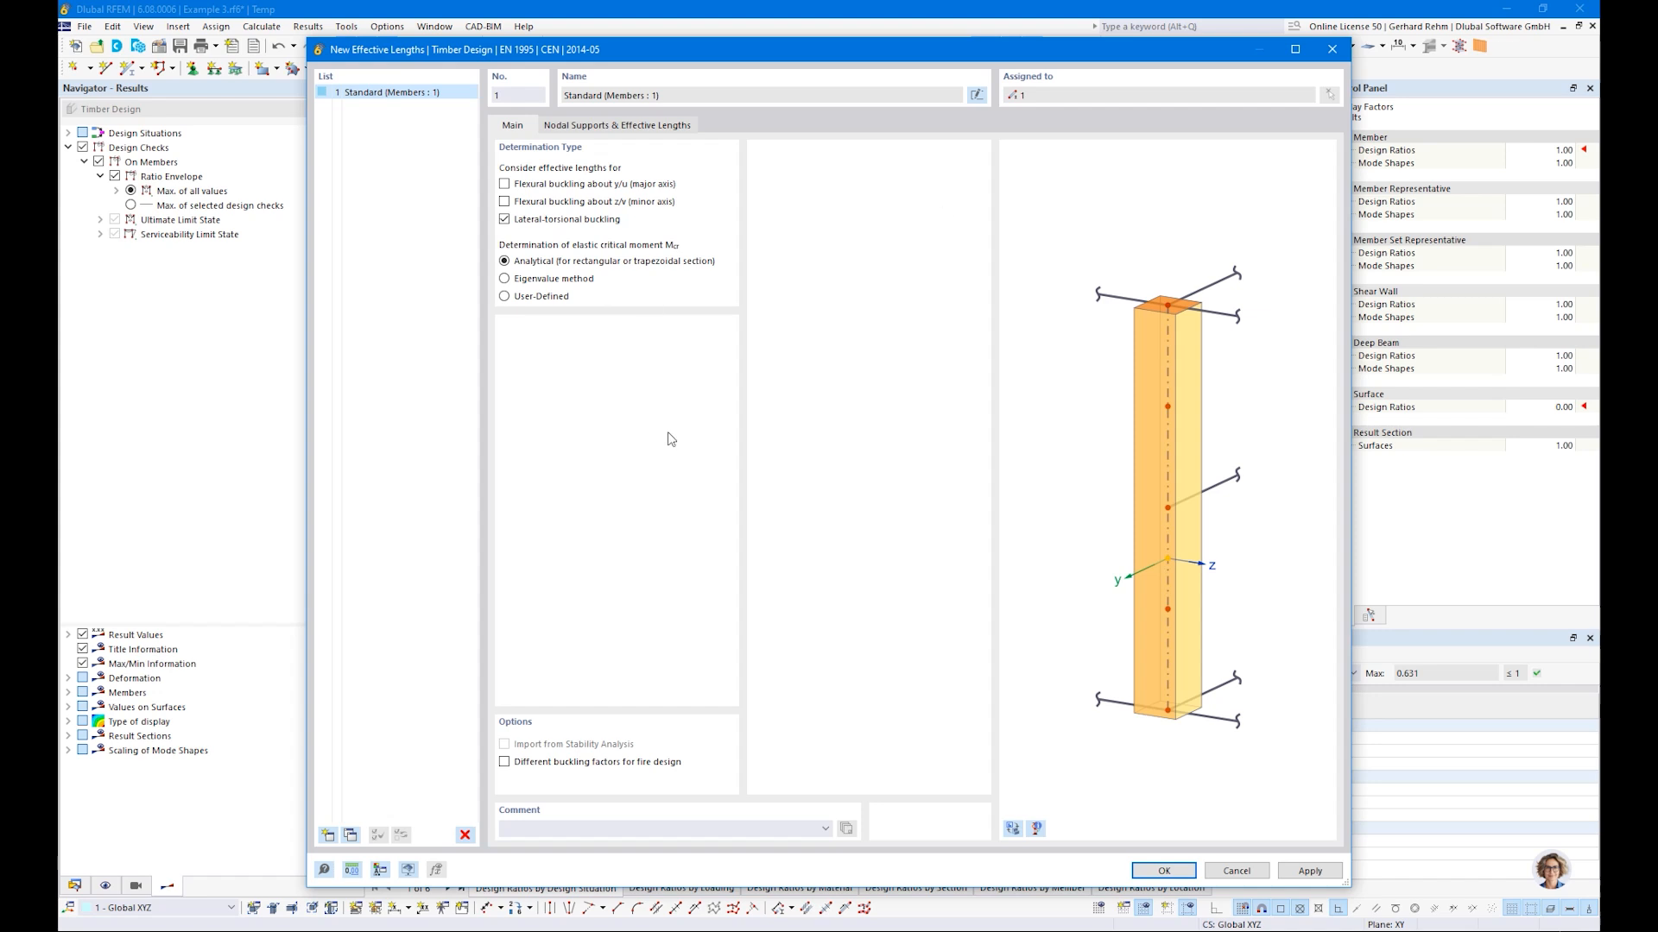
left_click(612, 128)
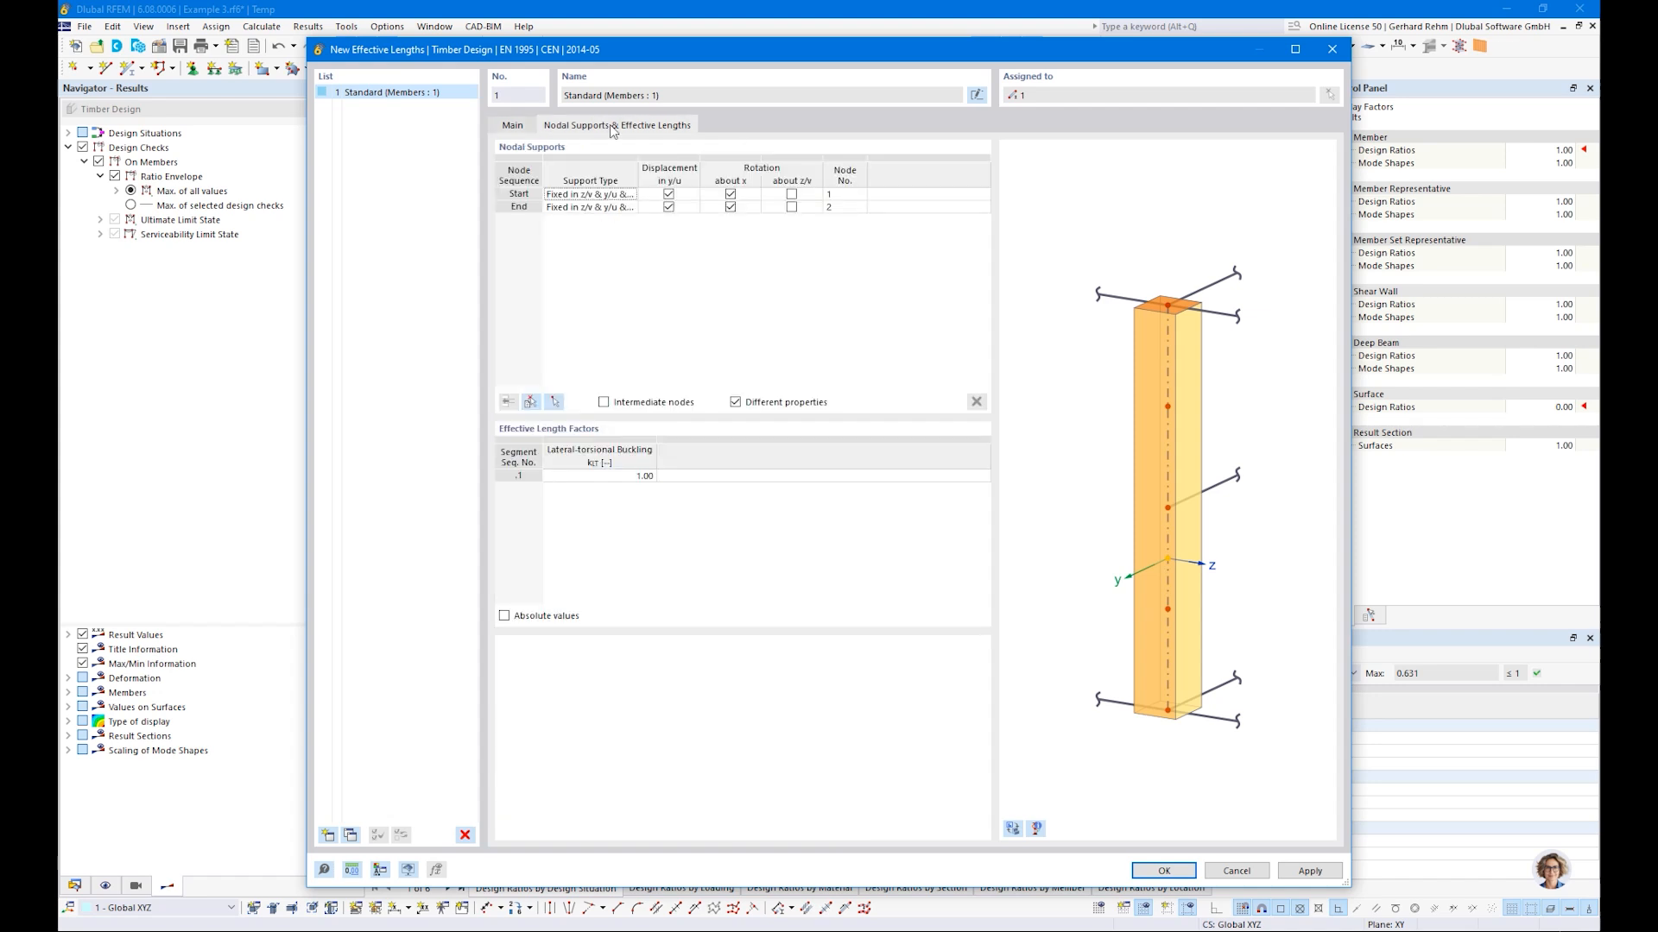
left_click(529, 126)
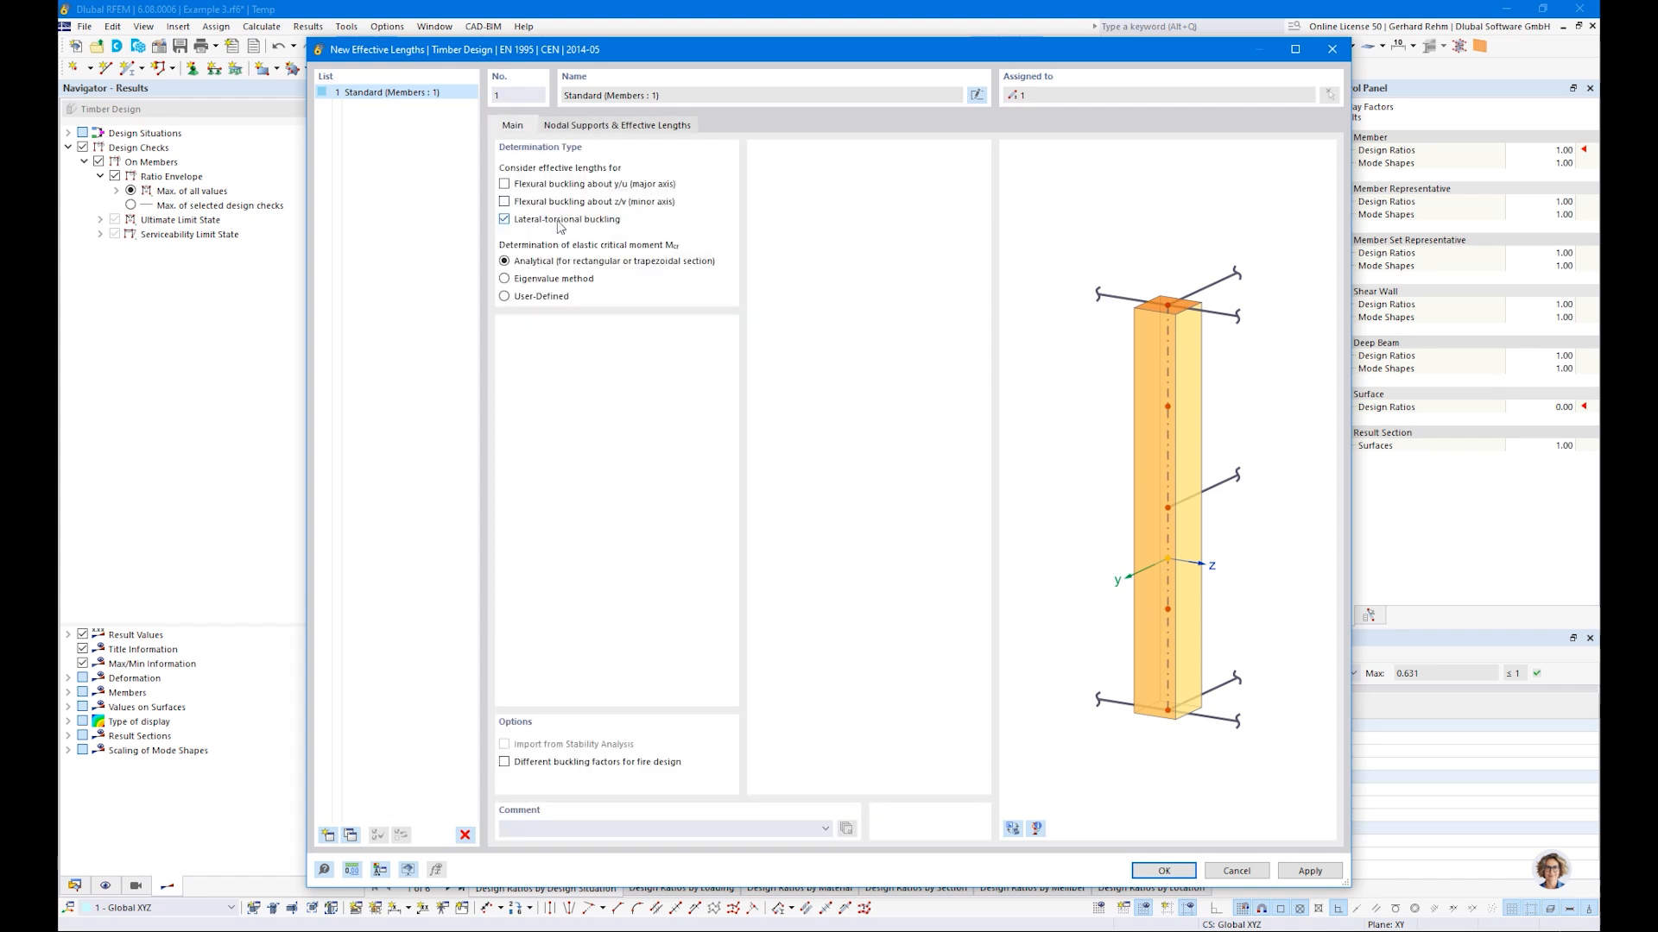
Set the lateral-torsional buckling factor kLT to 0.900 for a beam with uniformly distributed load, and confirm the effective lengths and the member
left_click(585, 126)
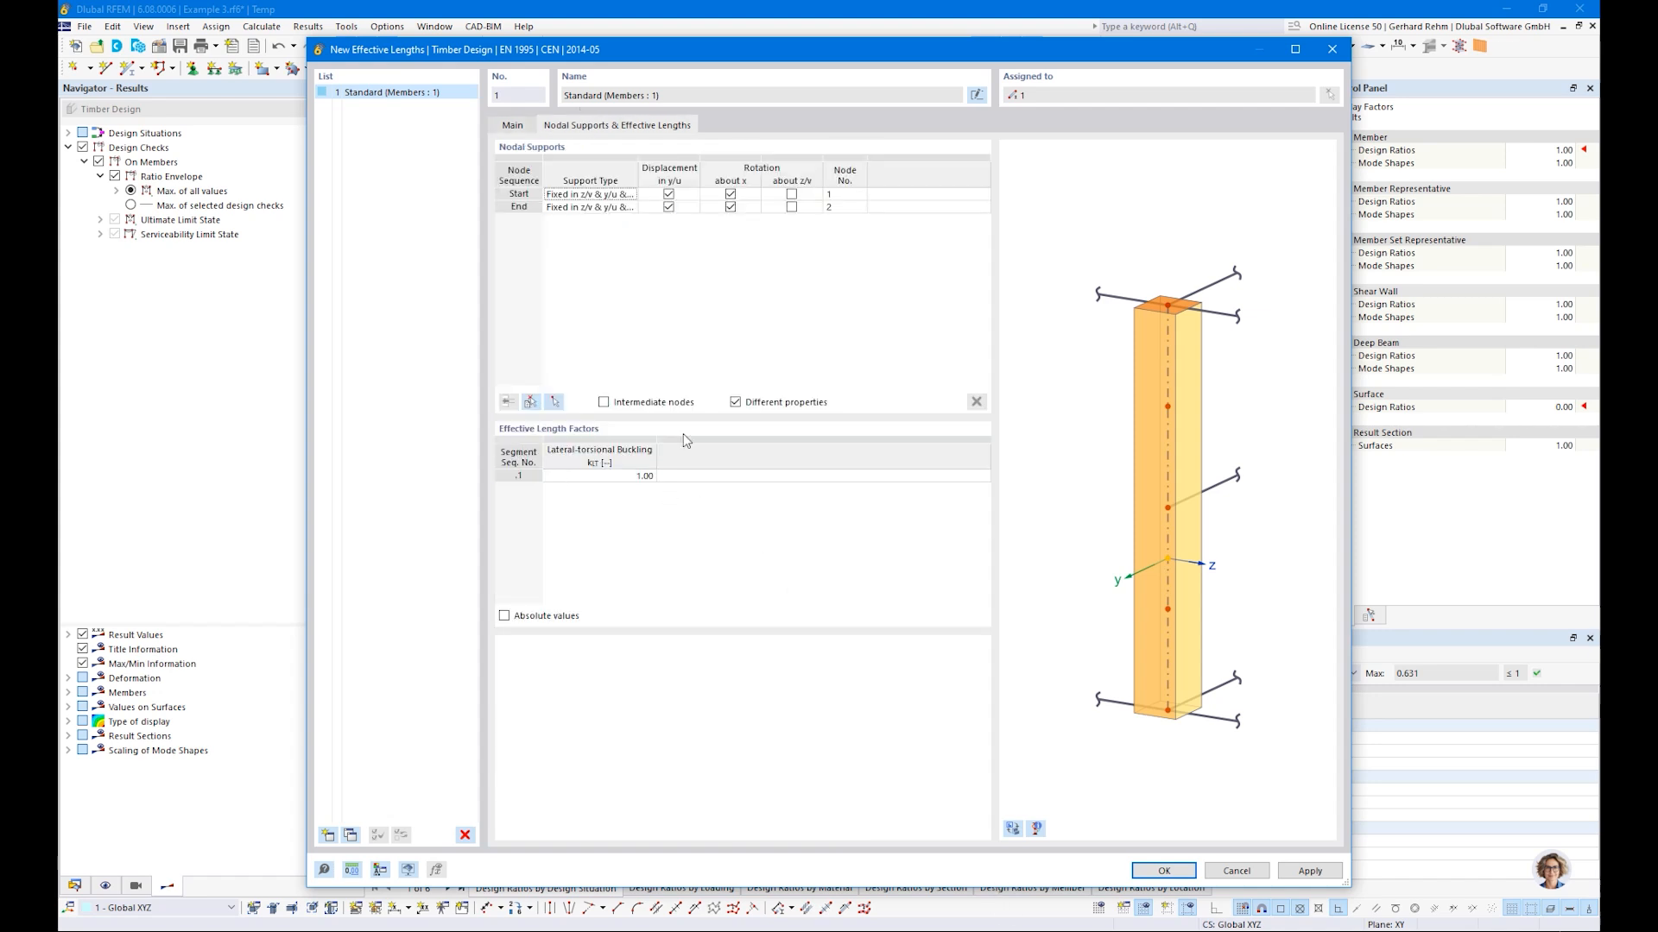
left_click(573, 478)
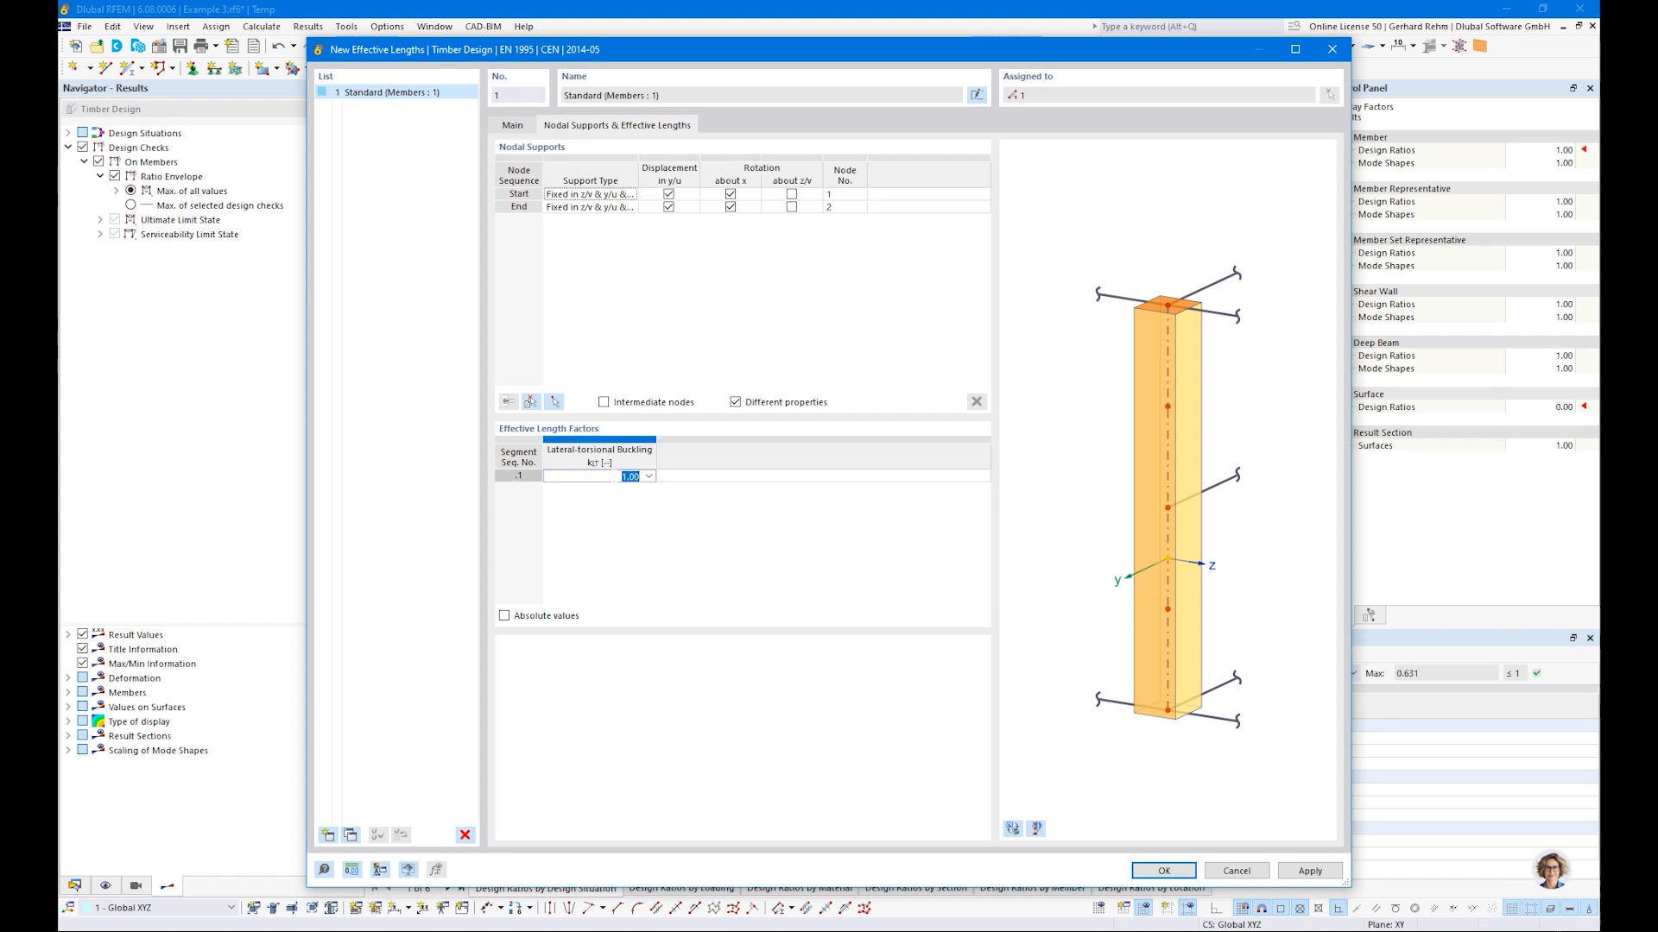
left_click(649, 477)
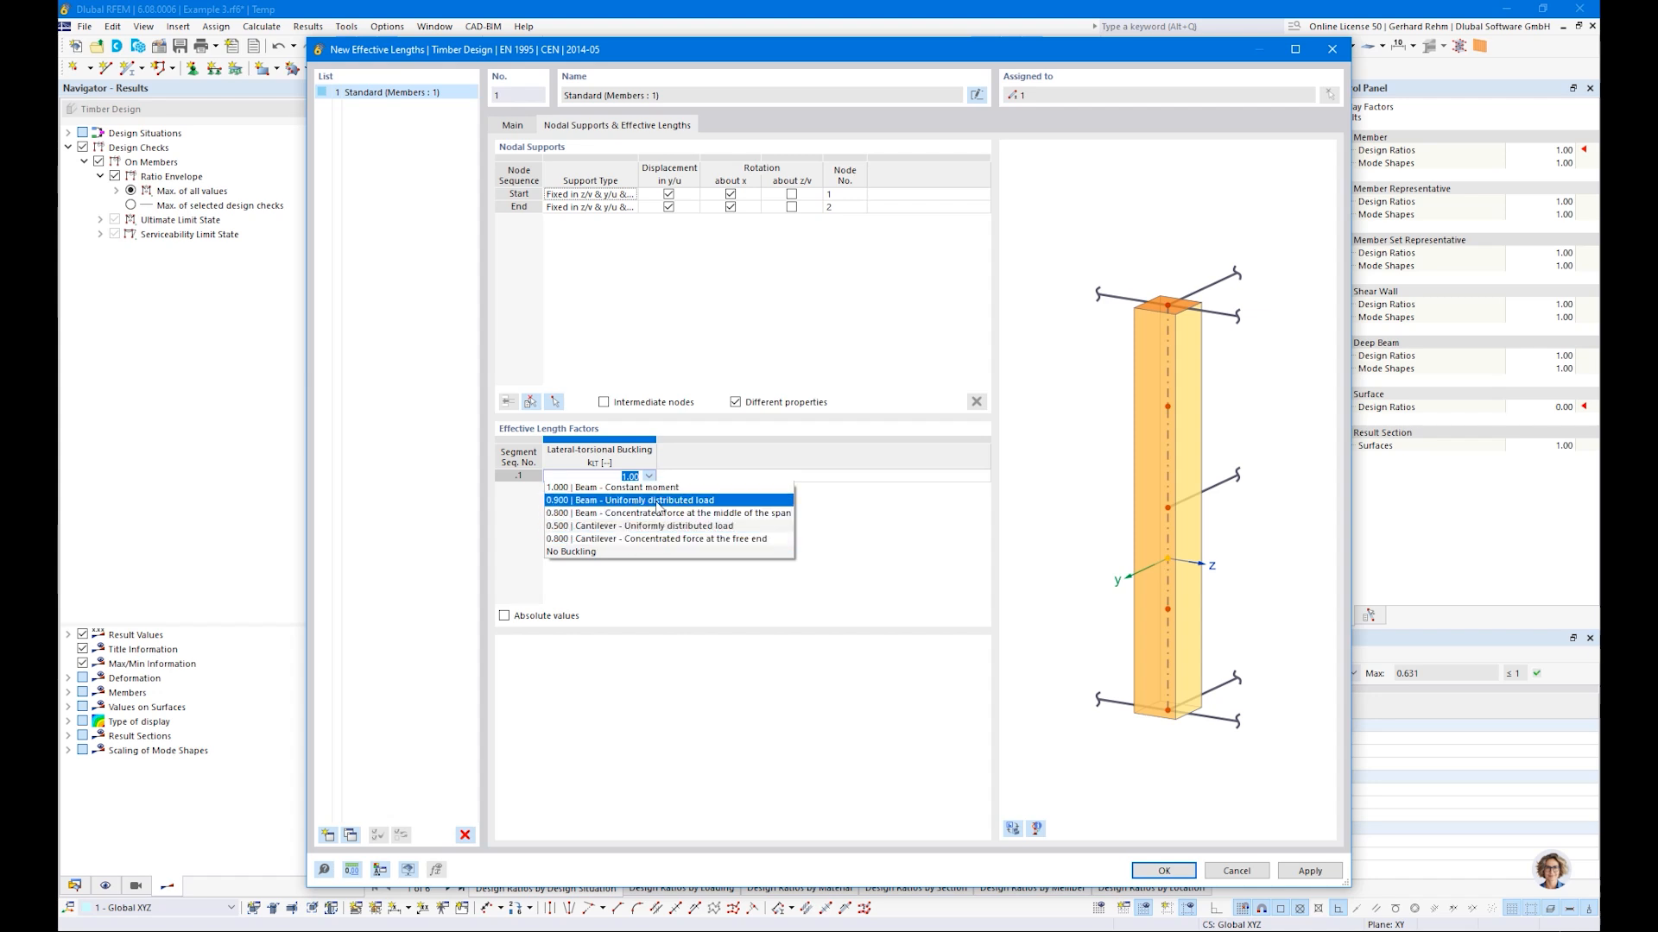
left_click(592, 502)
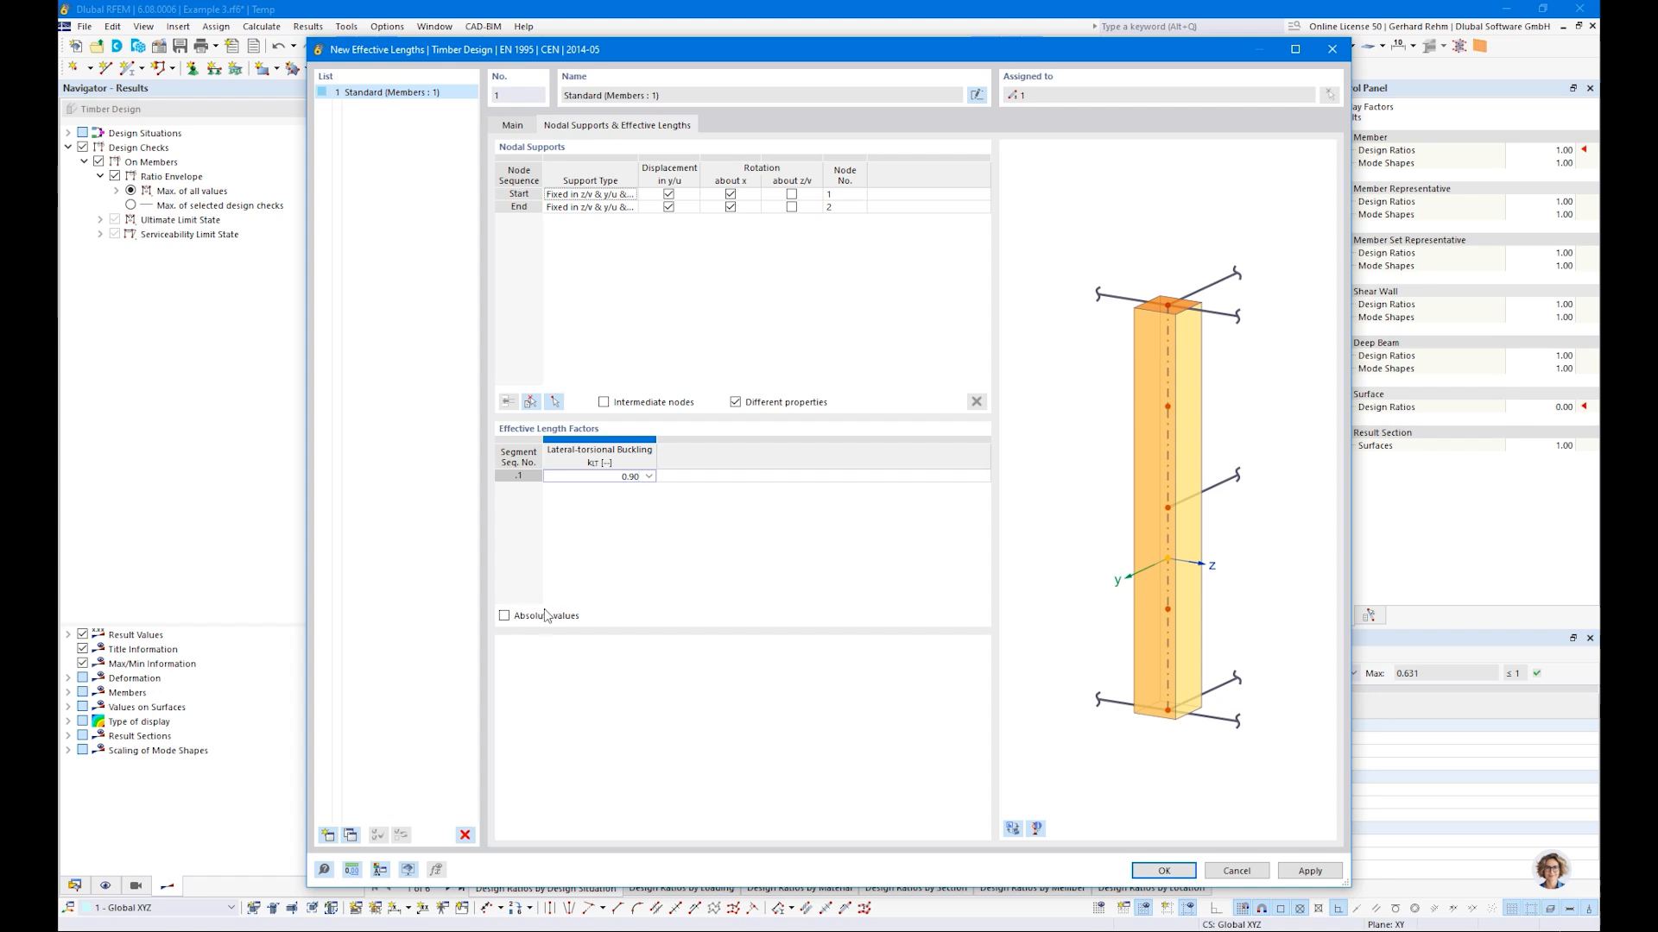
left_click(505, 617)
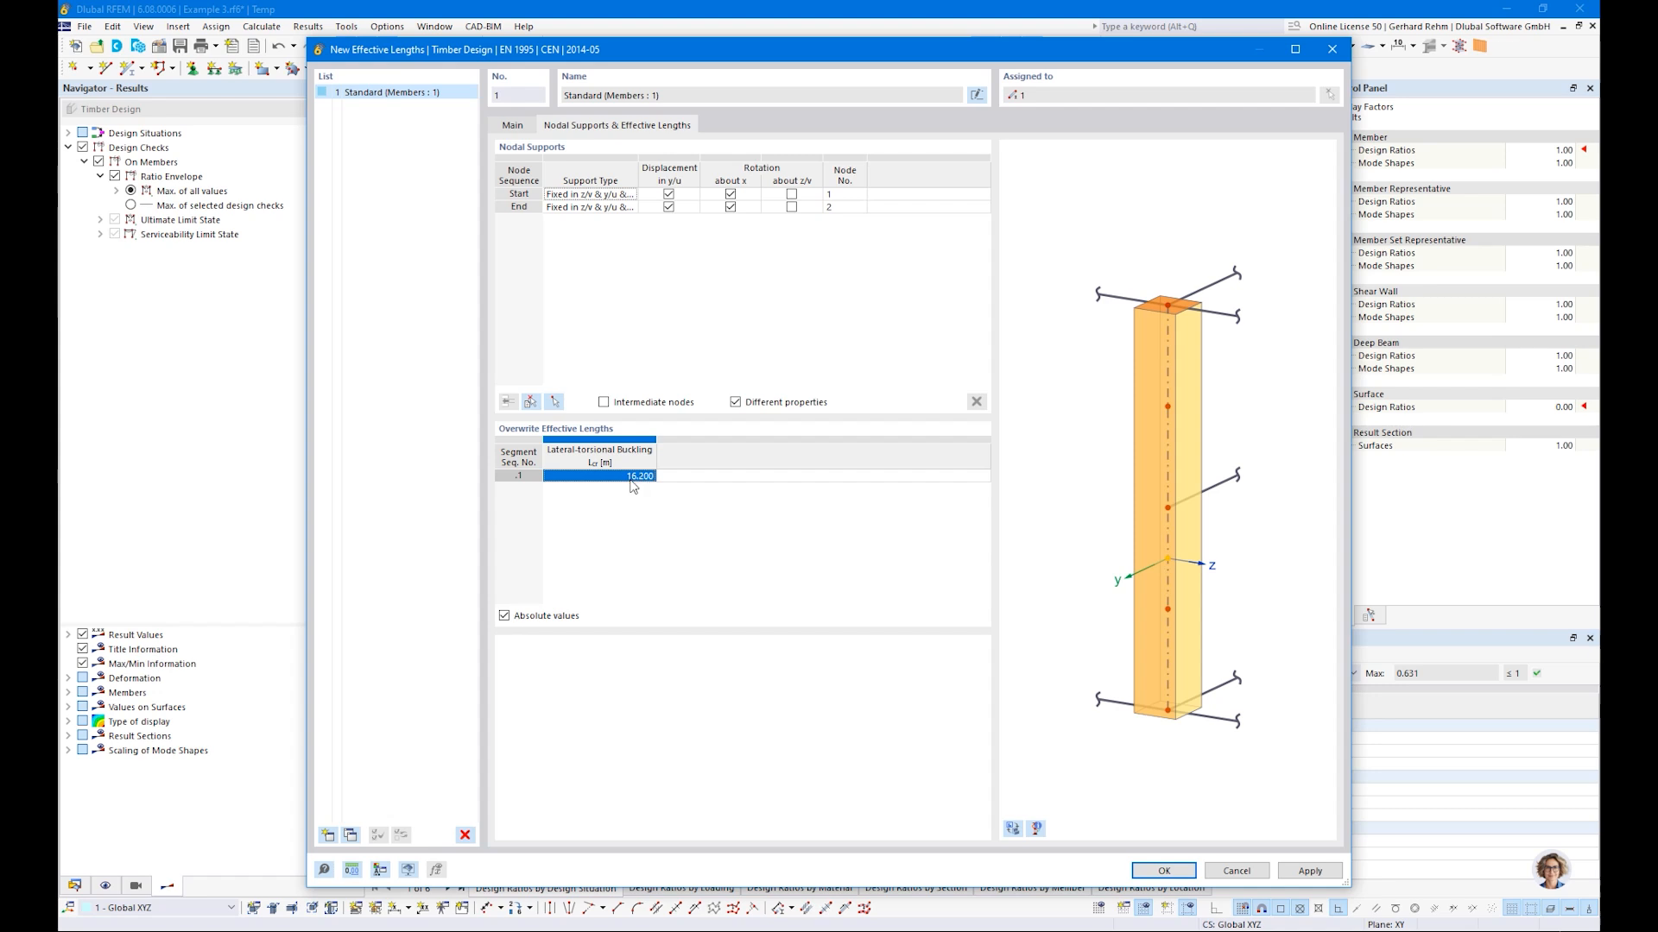
left_click(506, 617)
left_click(1164, 871)
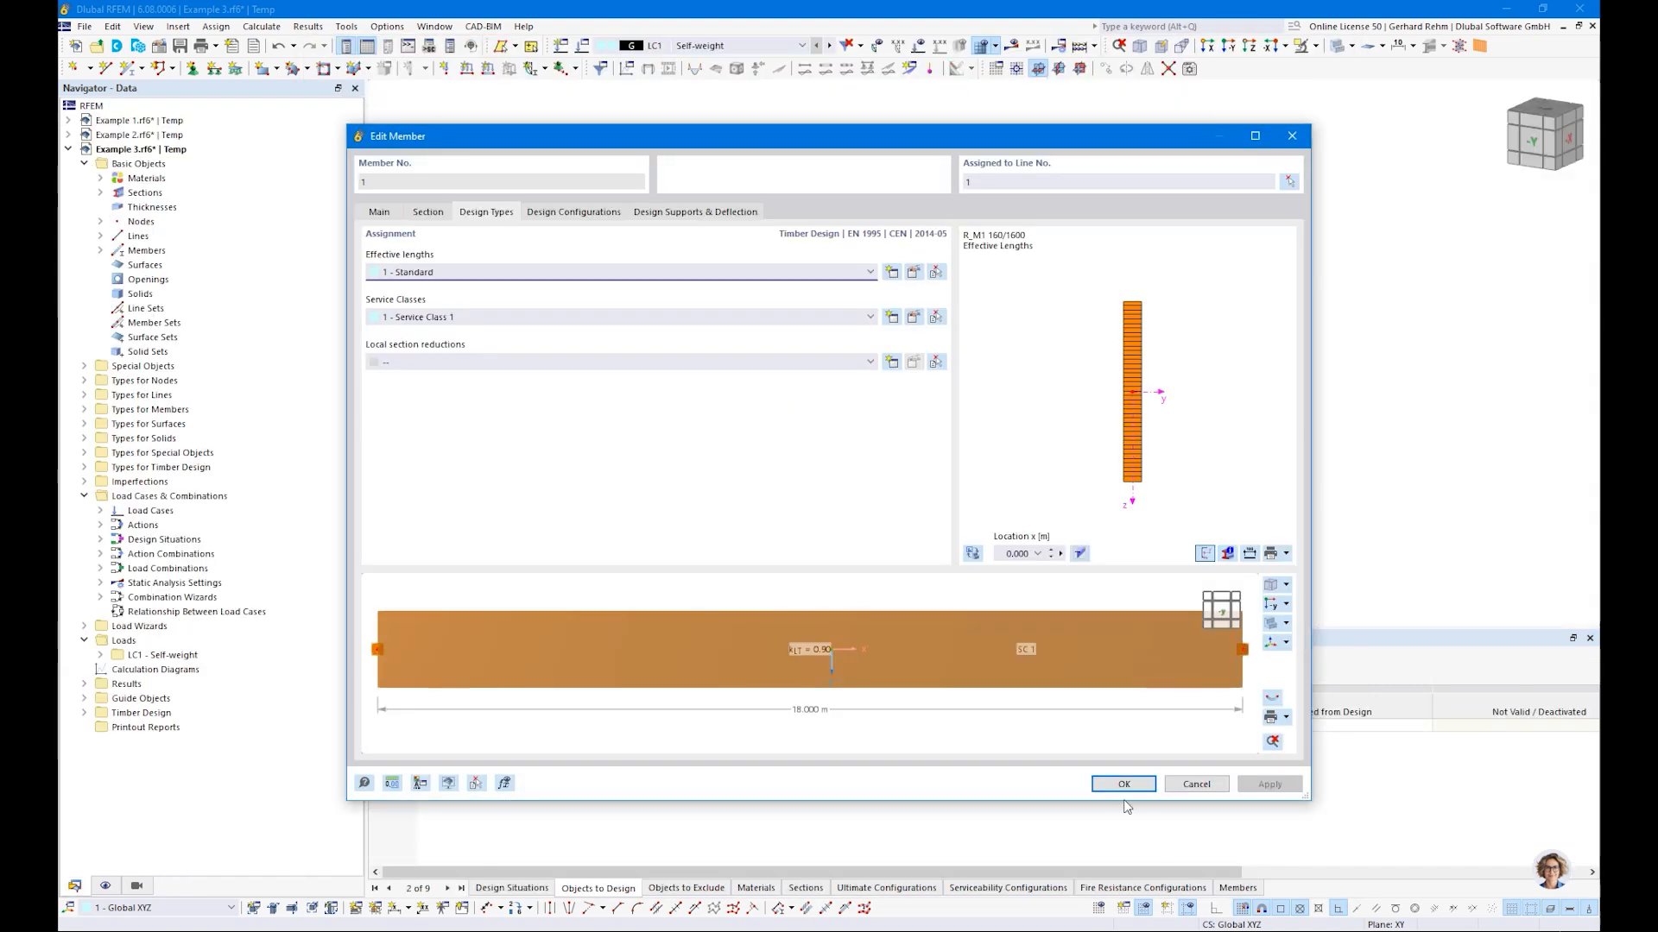
left_click(1124, 786)
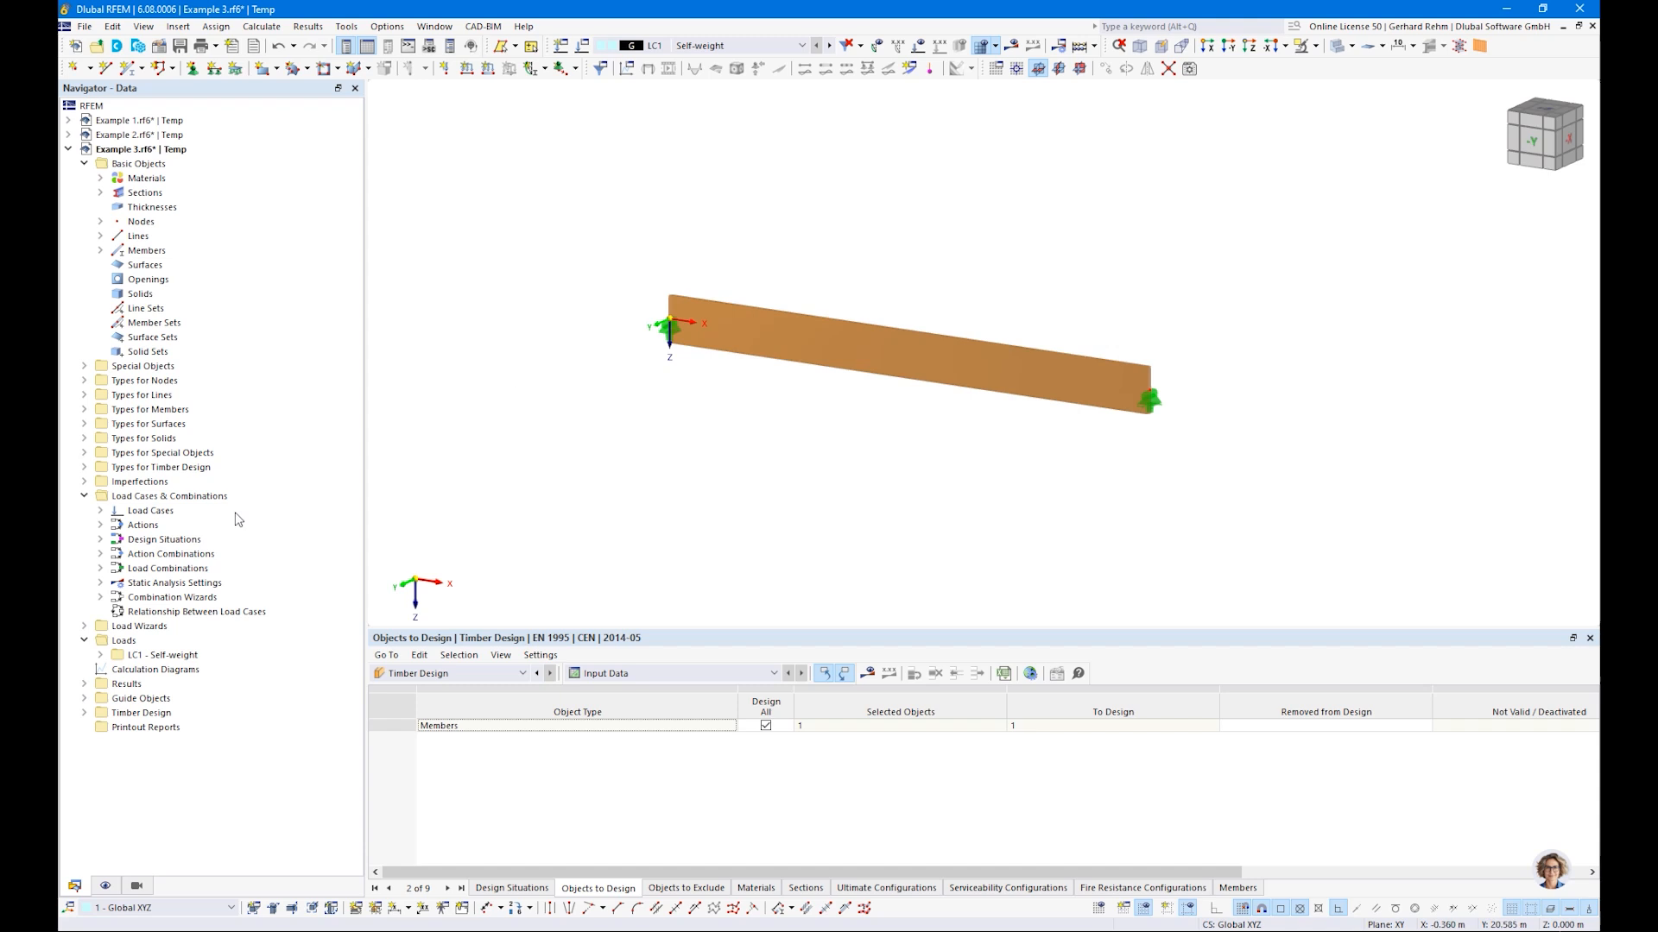
Review the stability settings of the default Timber Design ultimate configuration, especially the vertical position of the transverse load application
left_click(83, 713)
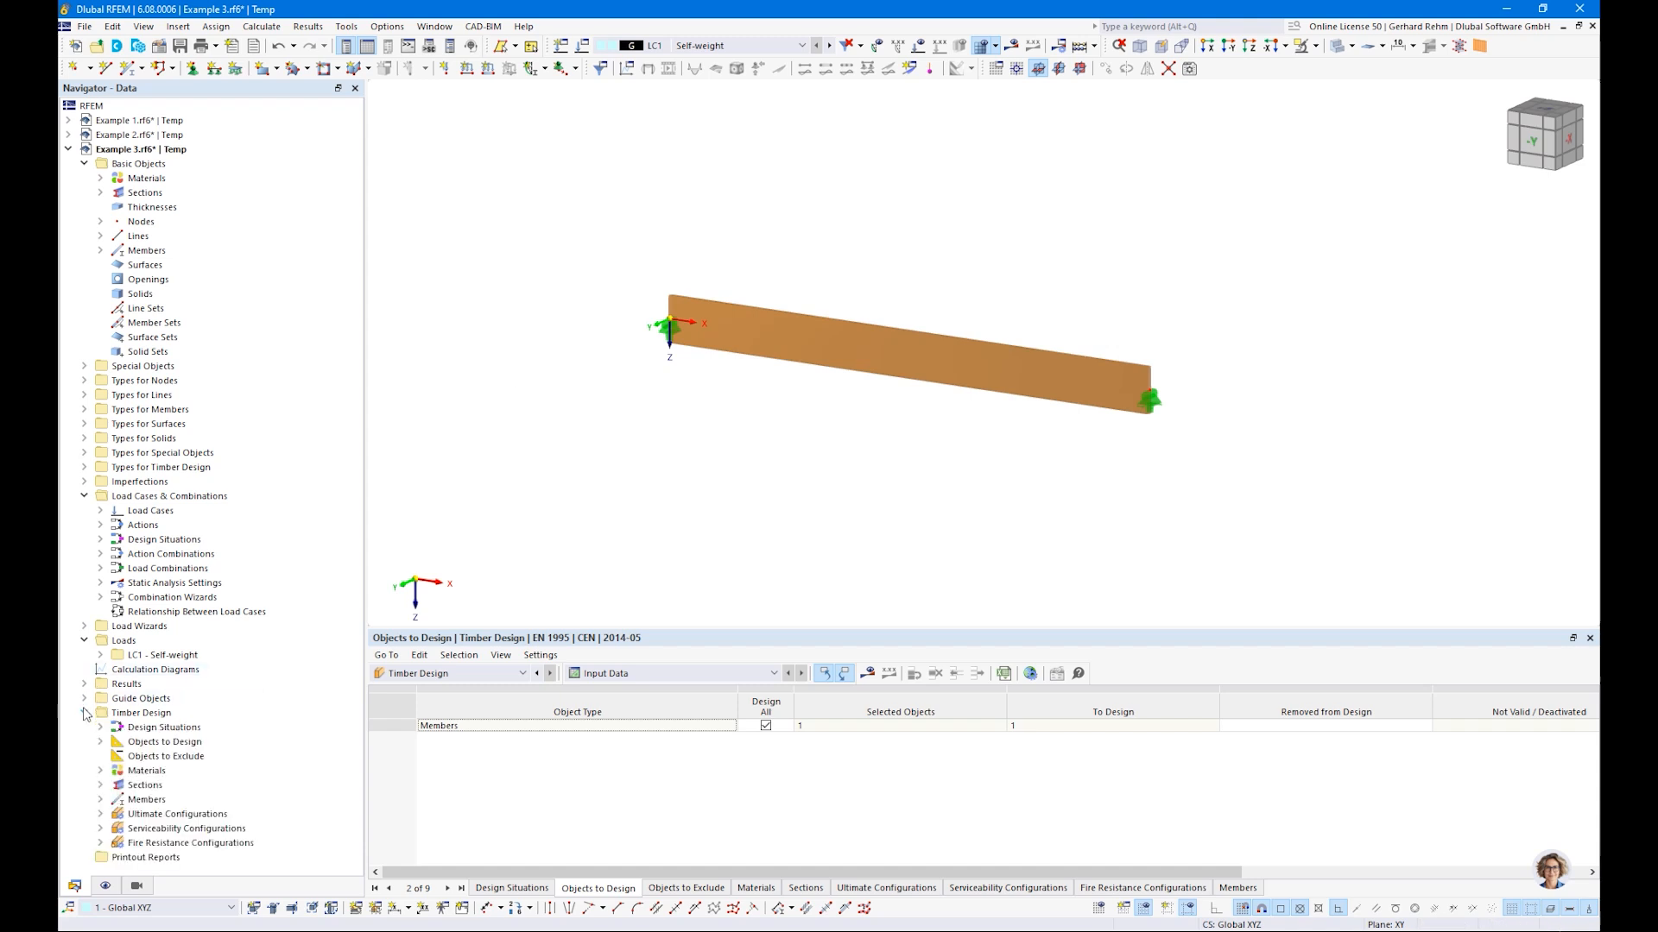
left_click(100, 814)
double_click(160, 830)
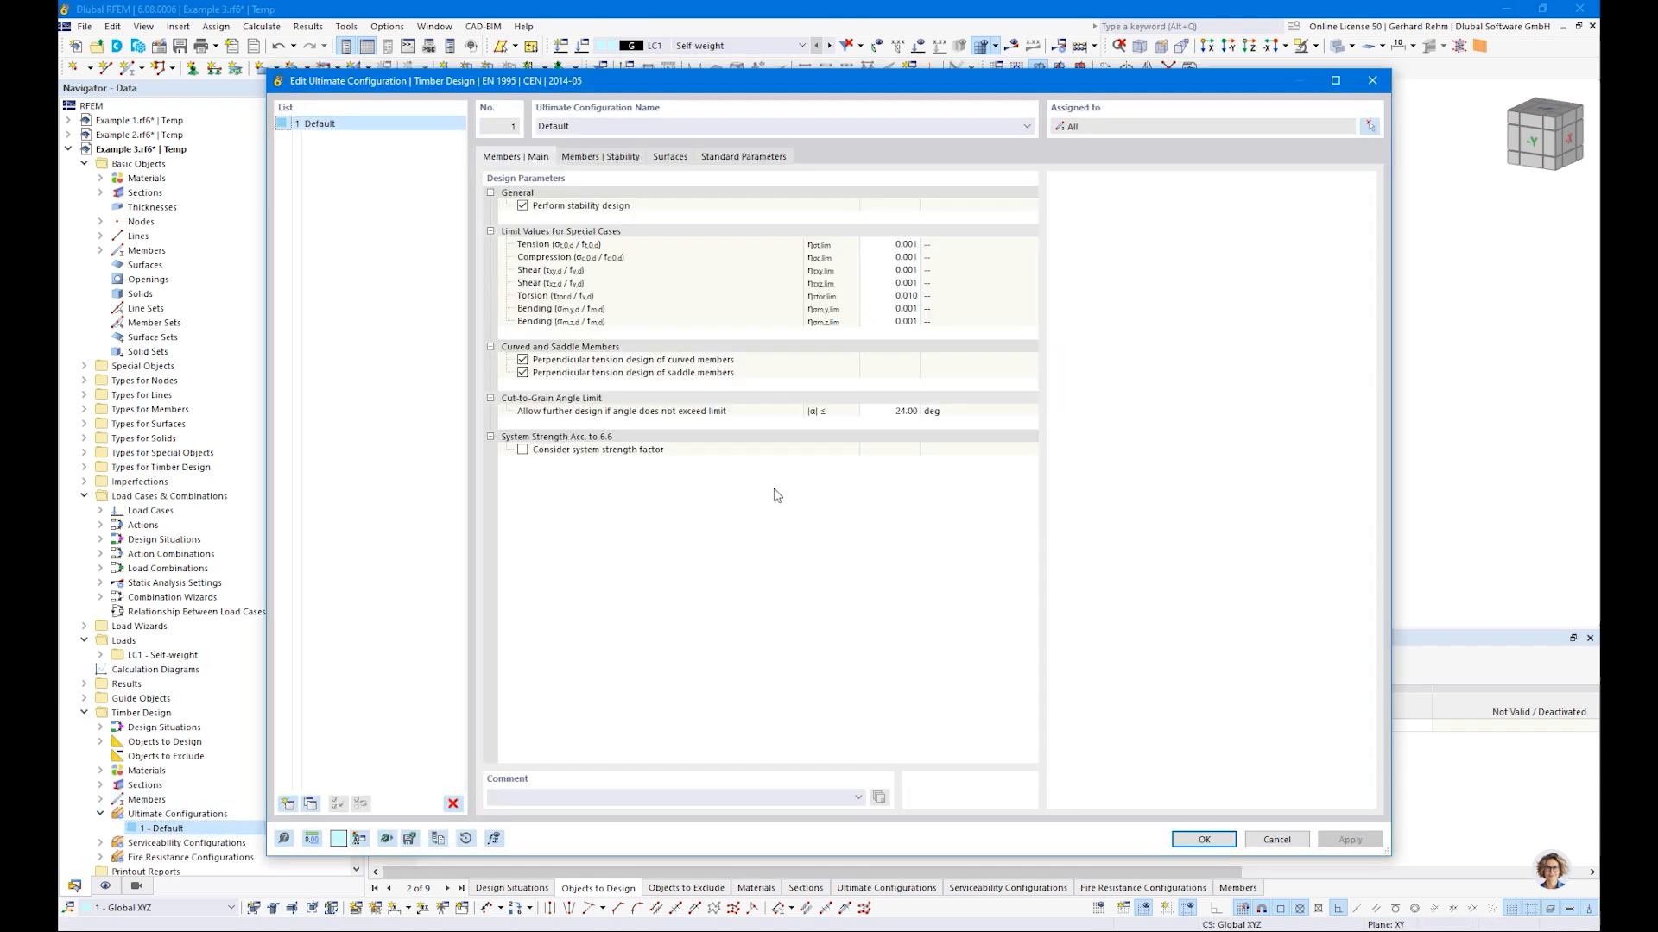
left_click(611, 161)
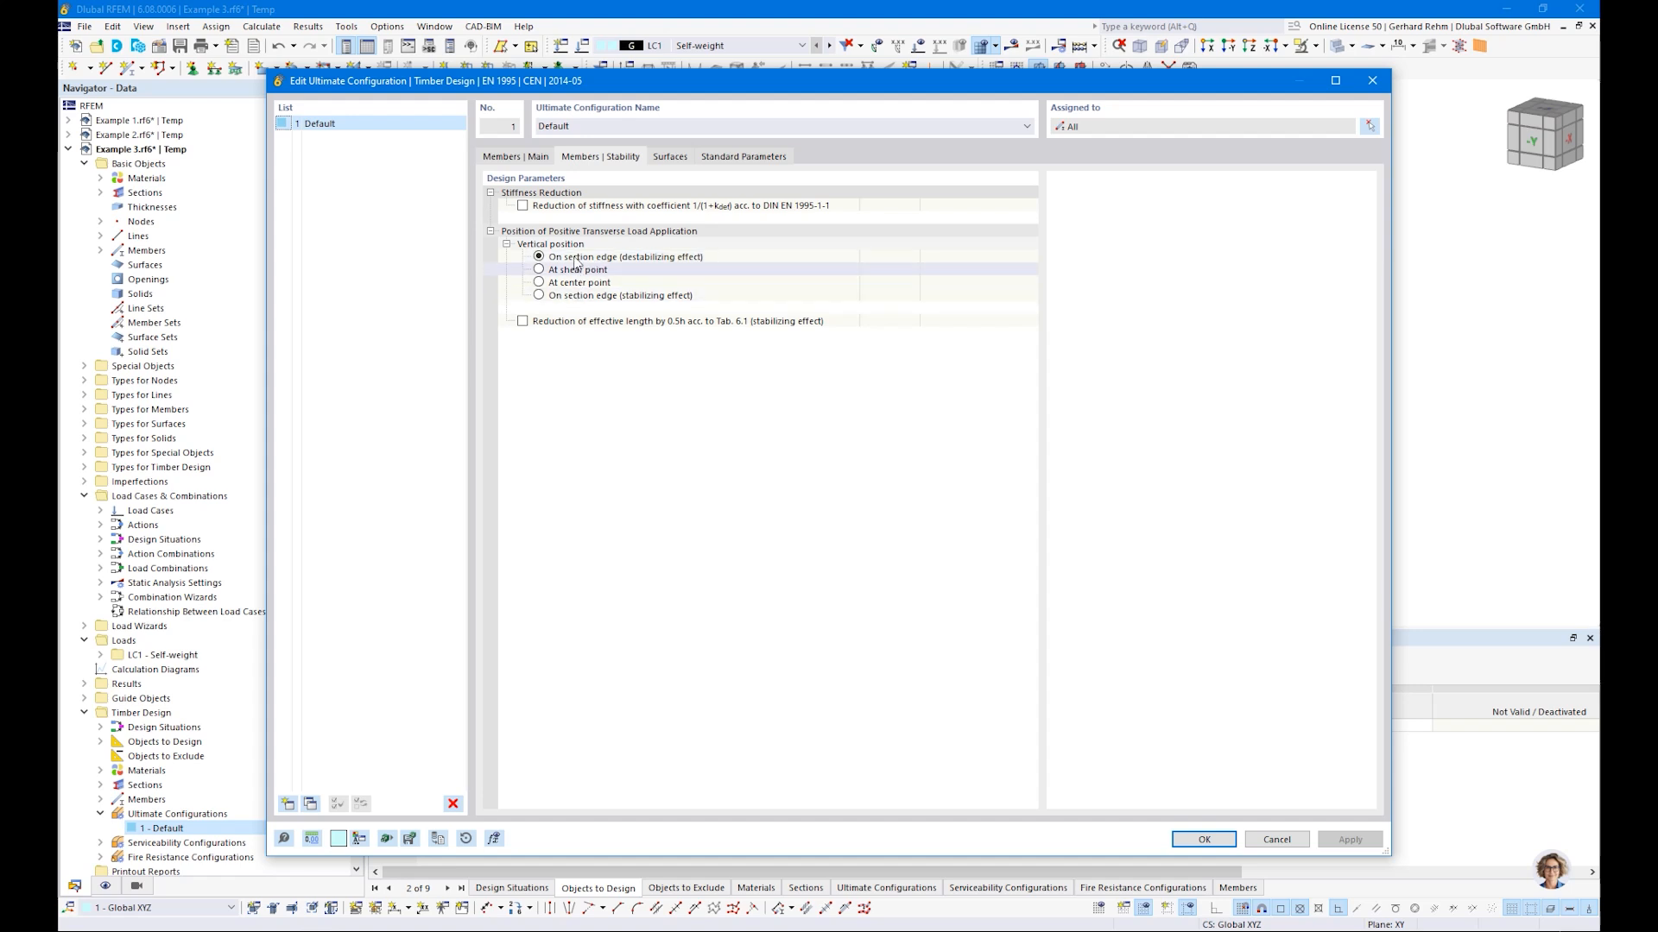
left_click_drag(567, 89, 586, 477)
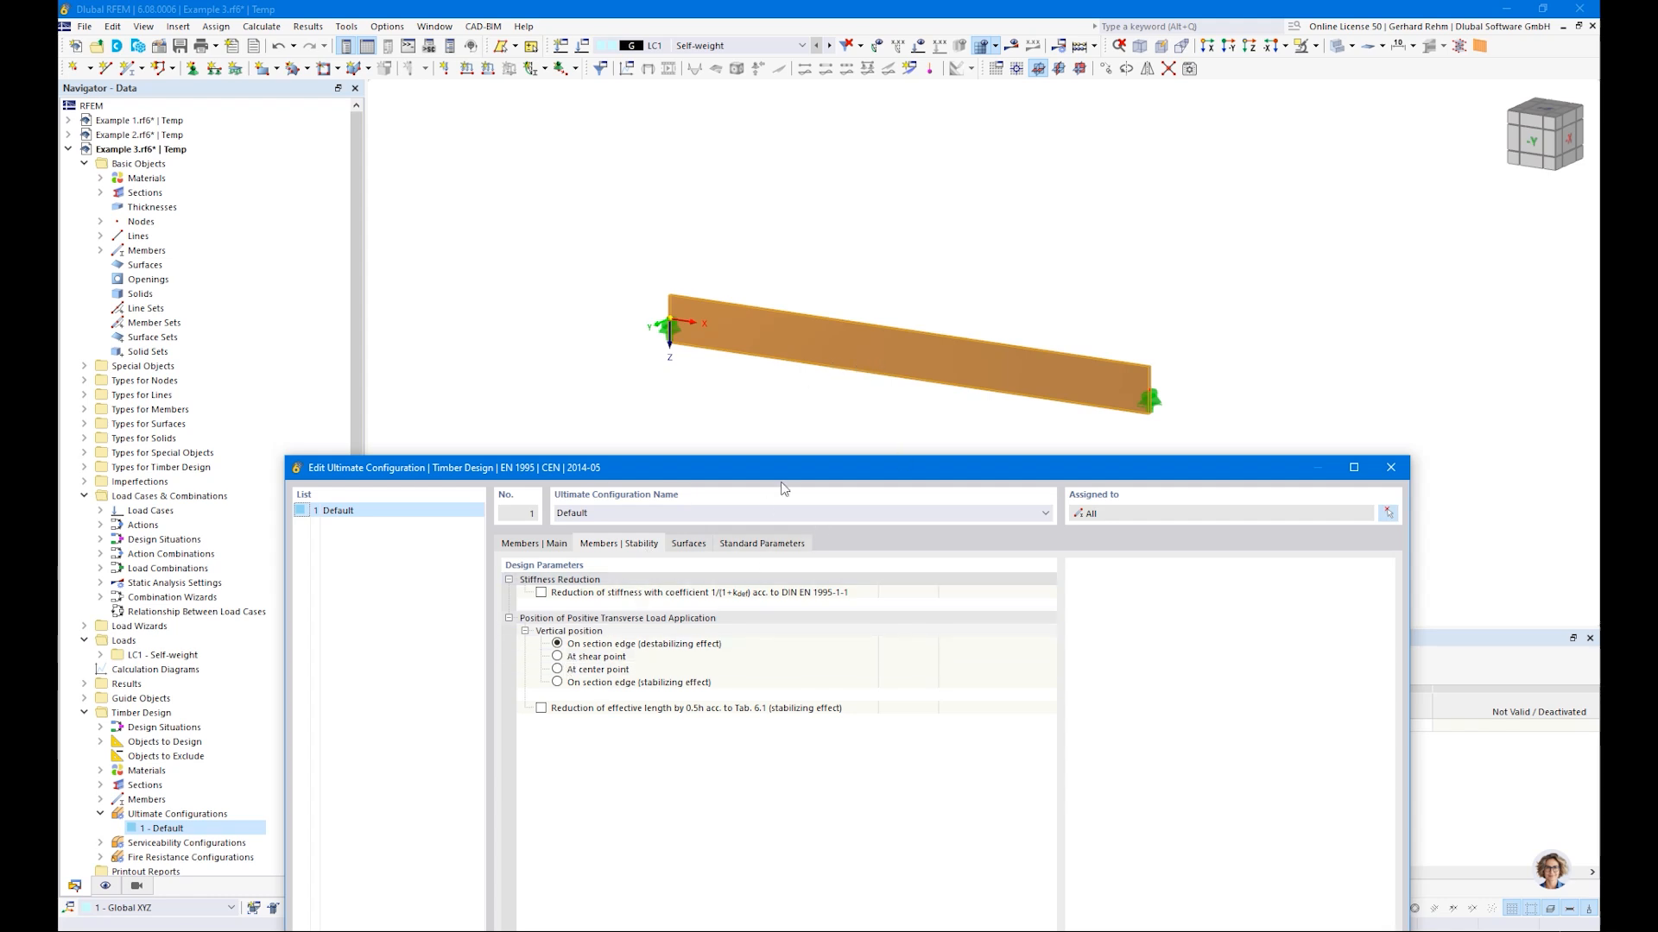
left_click_drag(777, 468, 755, 104)
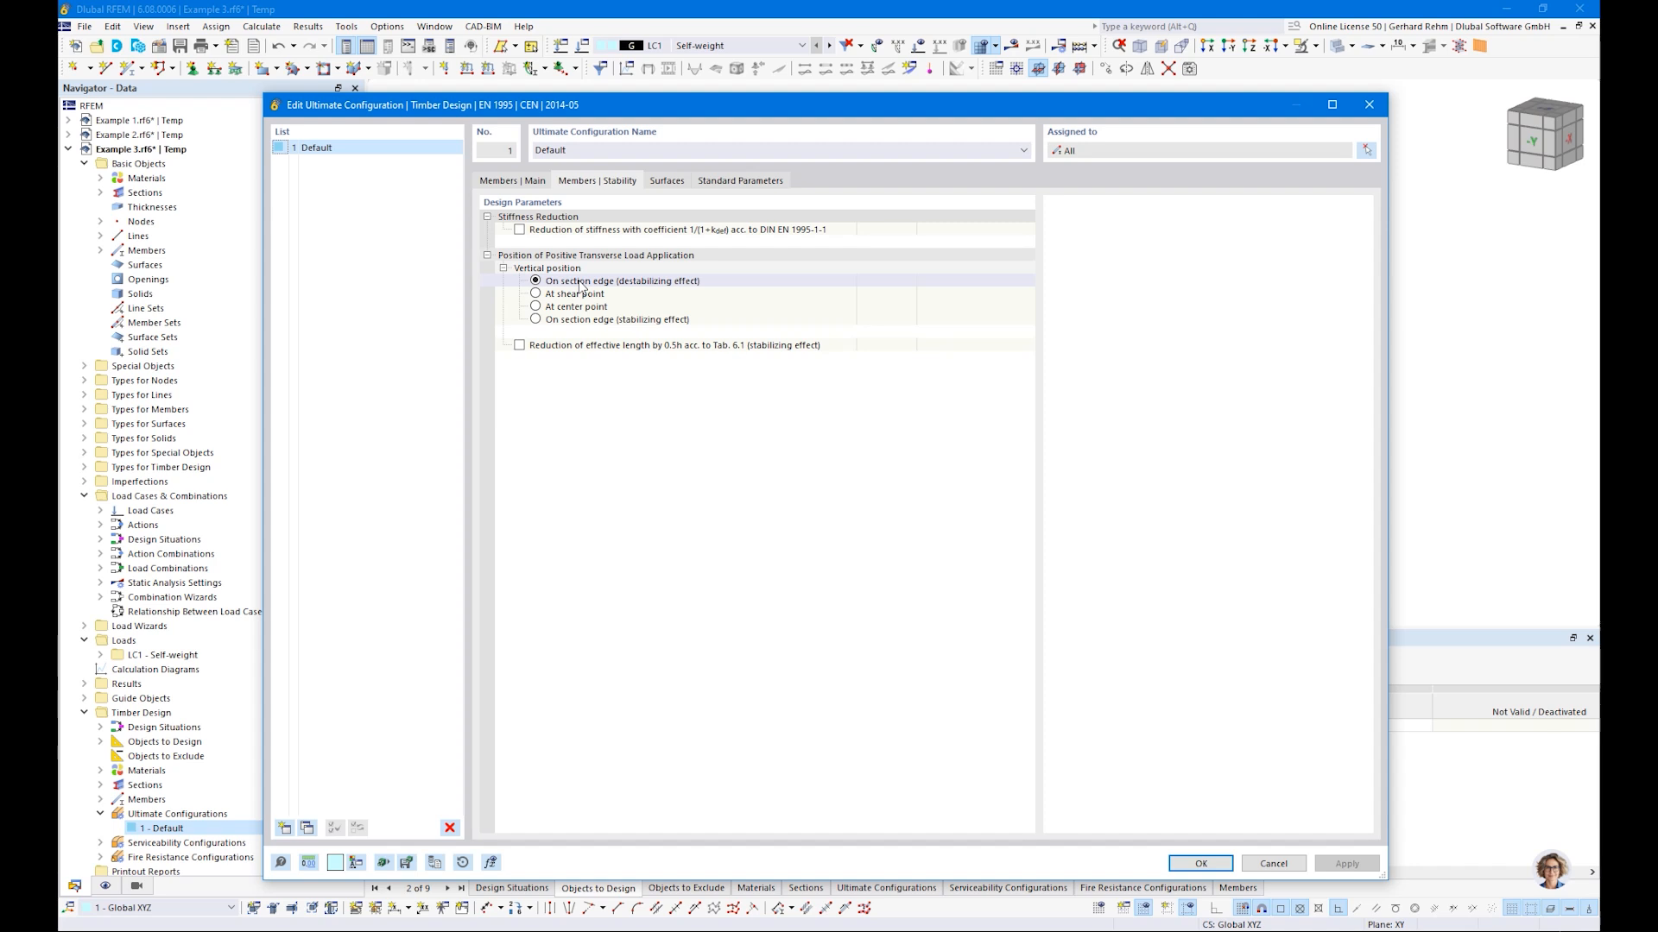
left_click(1170, 863)
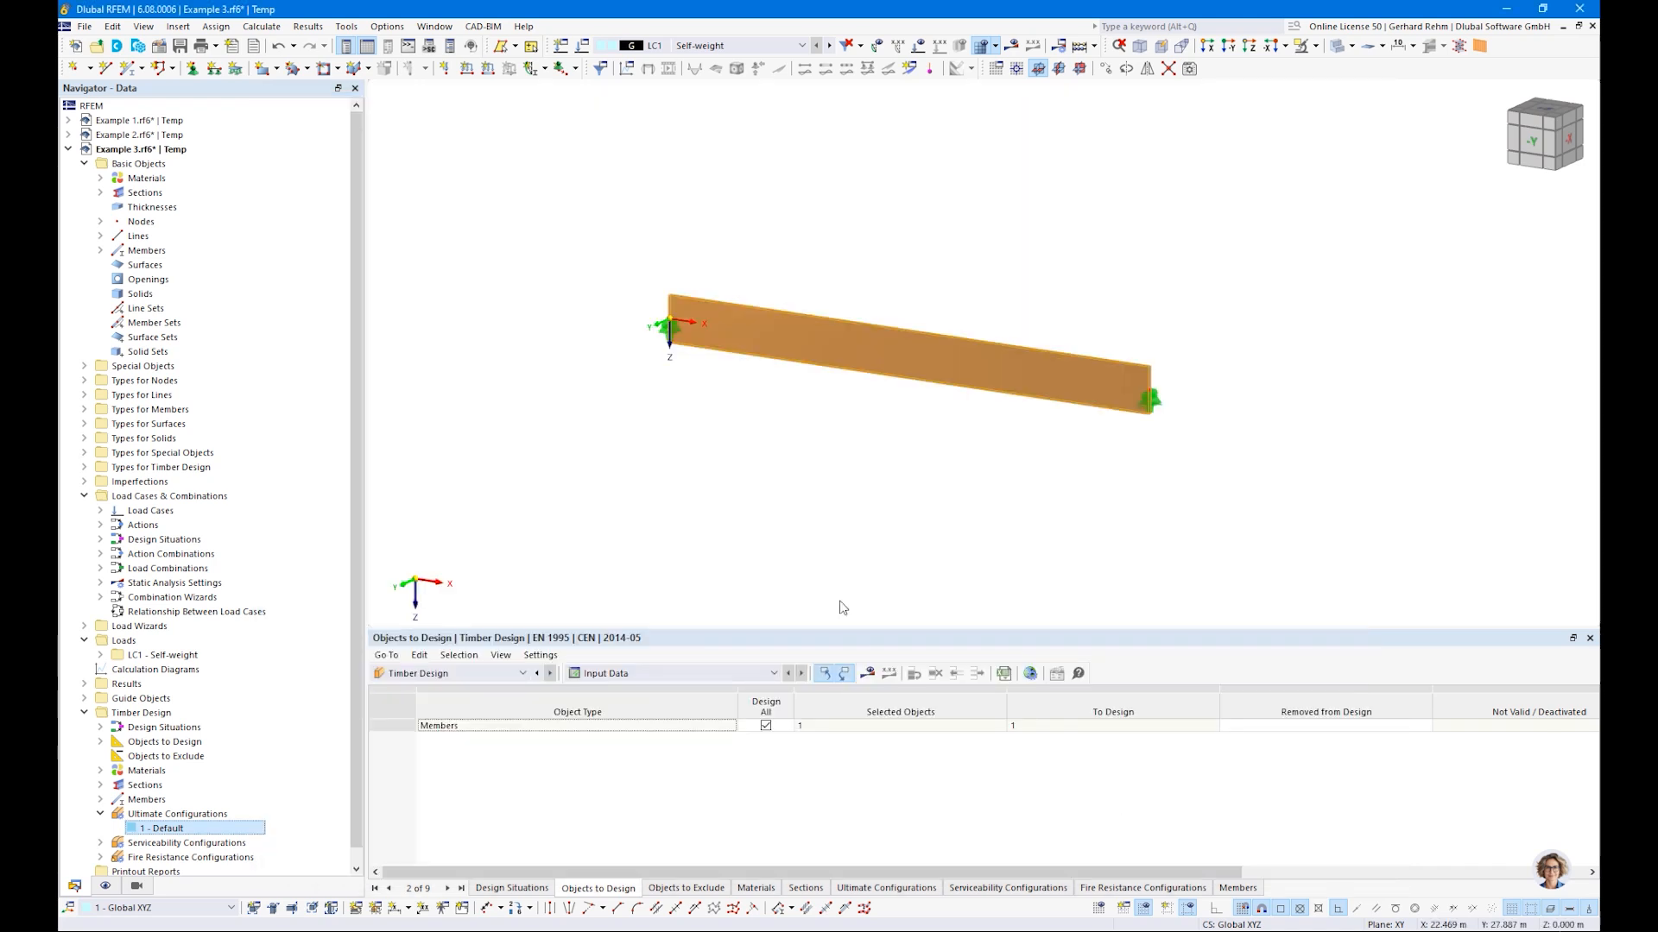
Run the Timber Design calculation with stability and list the design ratios on members
left_click(869, 675)
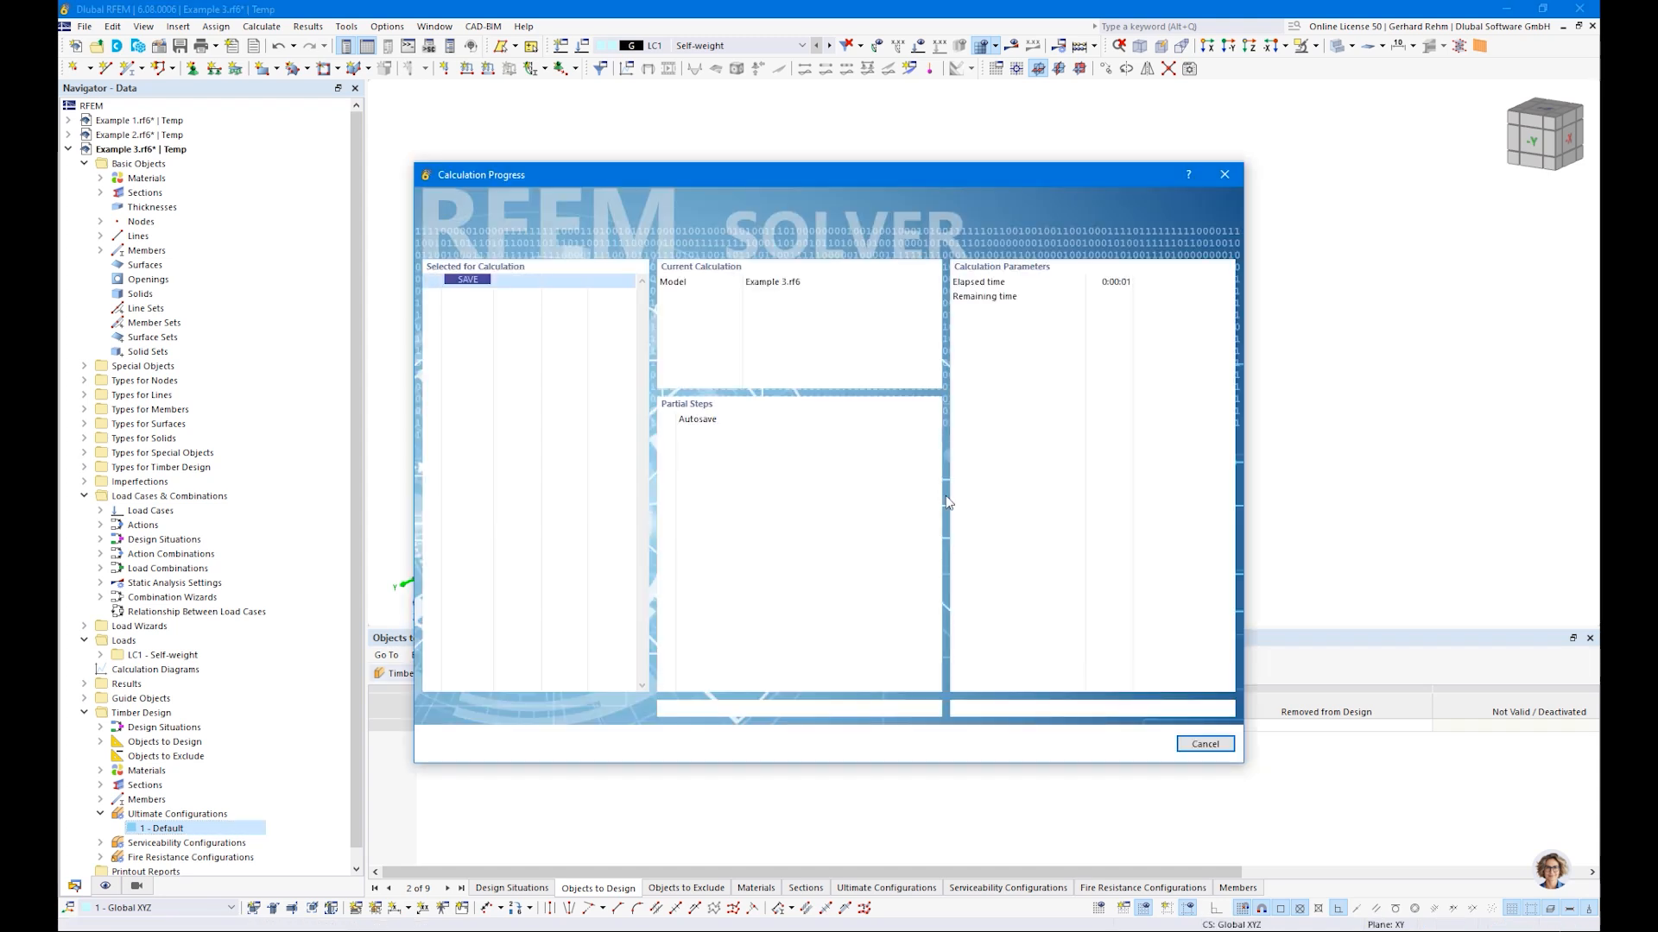
left_click(601, 674)
left_click(602, 715)
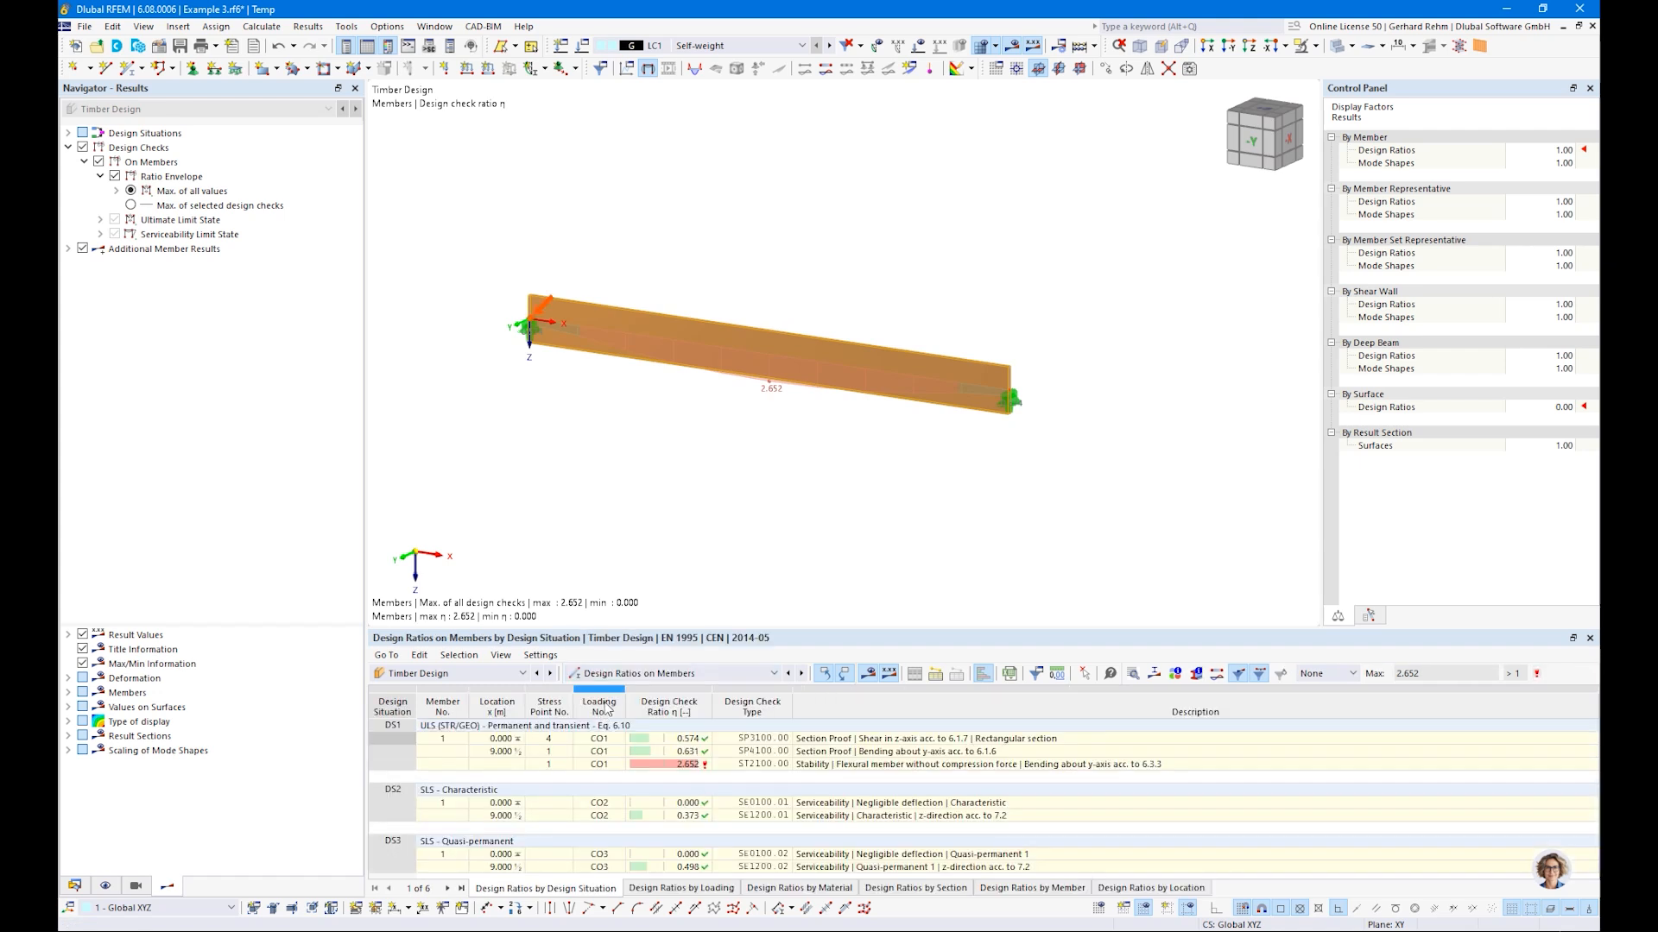
Delete the two serviceability design situations, DS2 Characteristic and DS3 Quasi-permanent
left_click(76, 887)
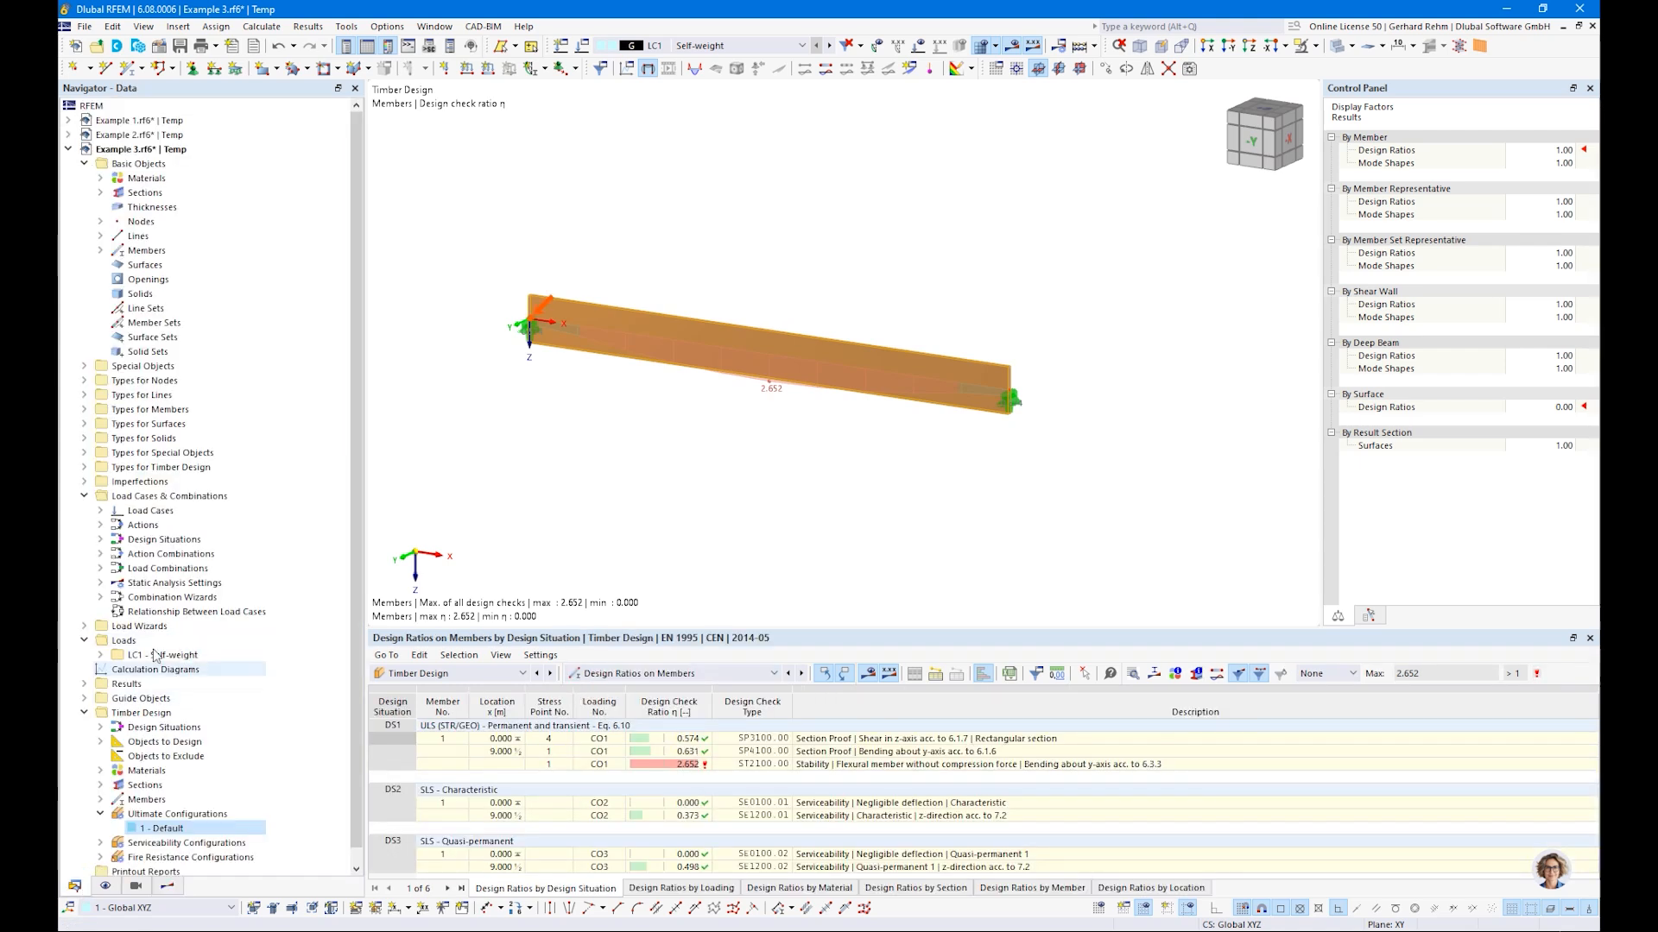
double_click(151, 541)
left_click_drag(164, 572, 304, 576)
key("Delete")
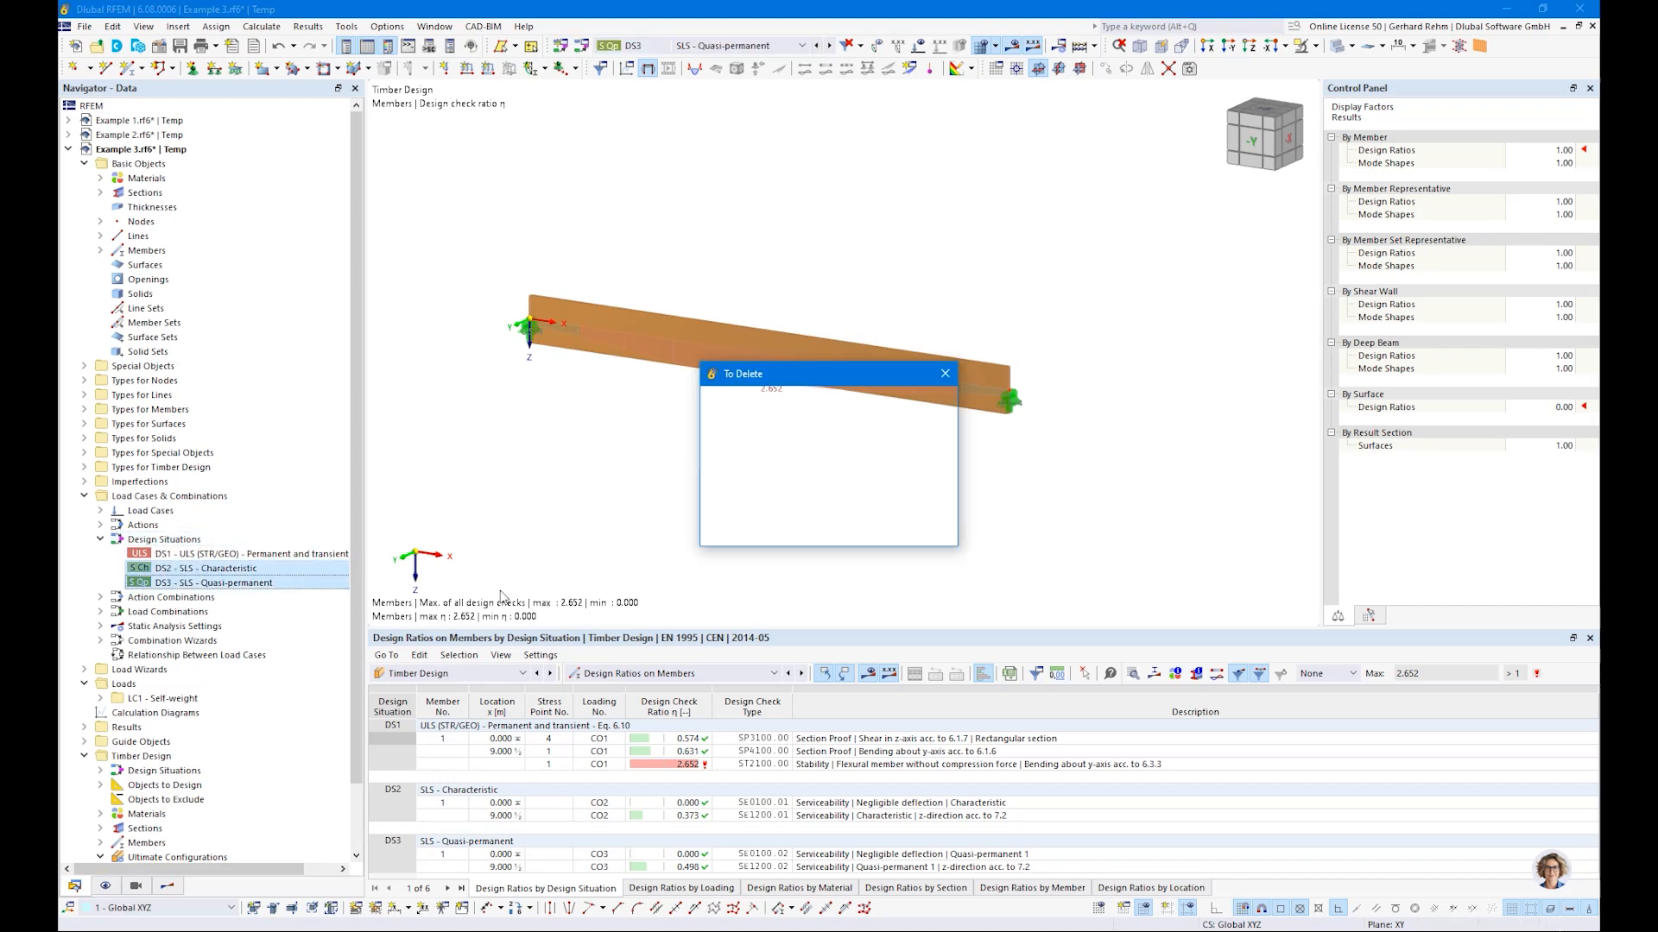
left_click(844, 533)
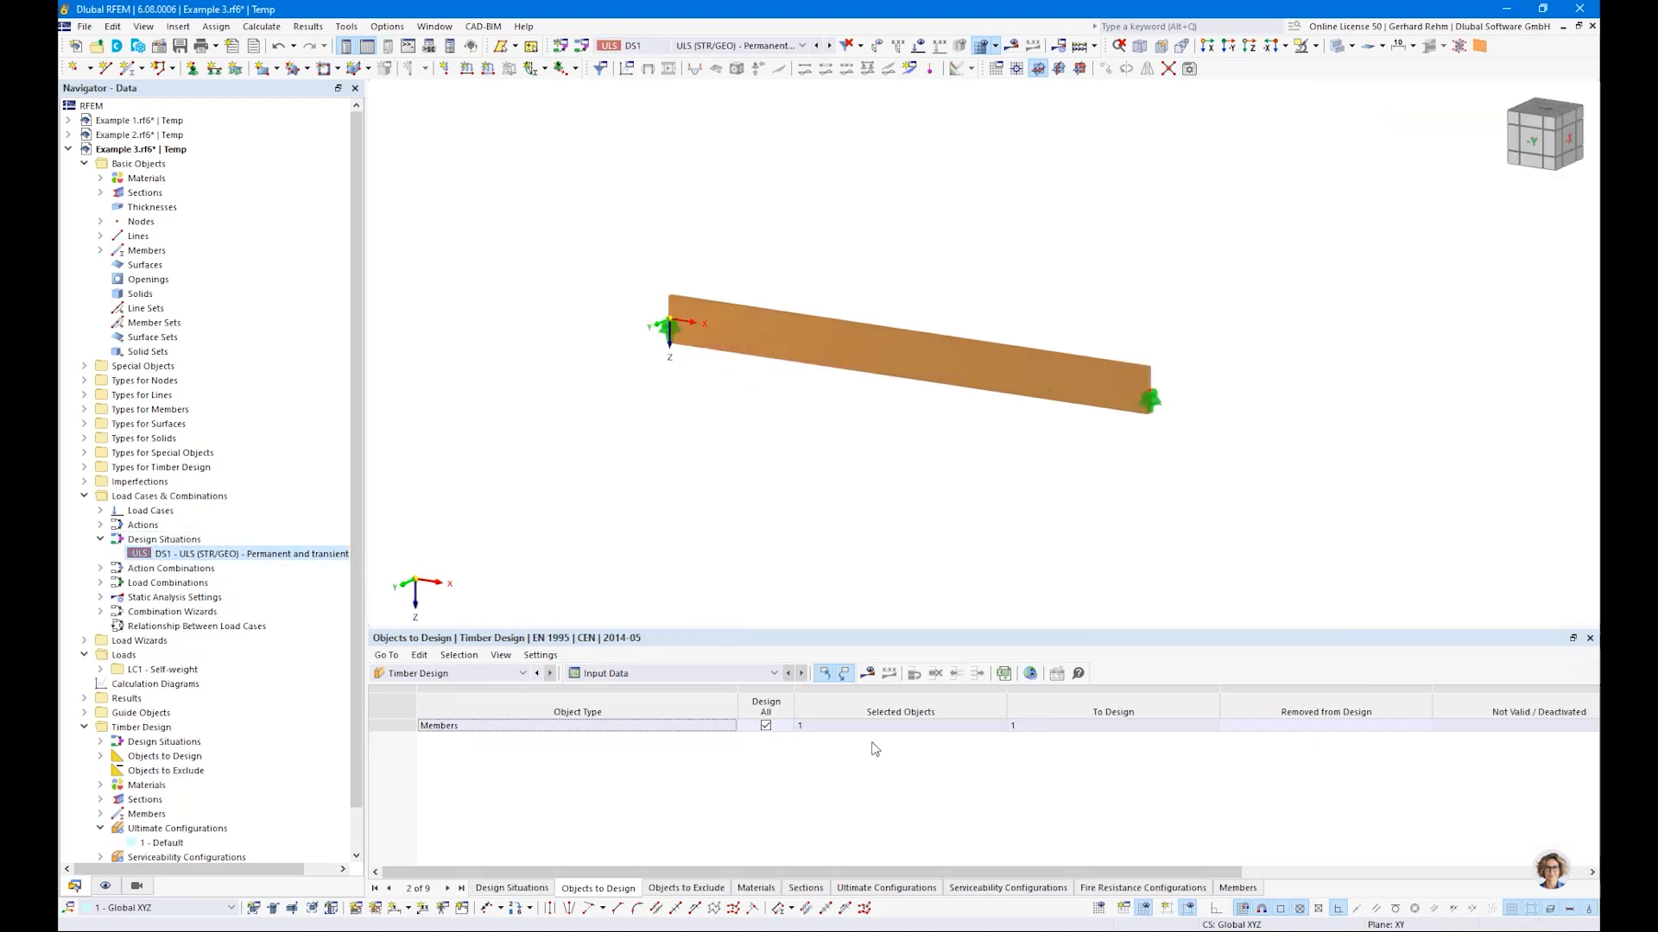
Recalculate the Timber Design for the remaining ULS design situation and display the design ratios on members
left_click(870, 674)
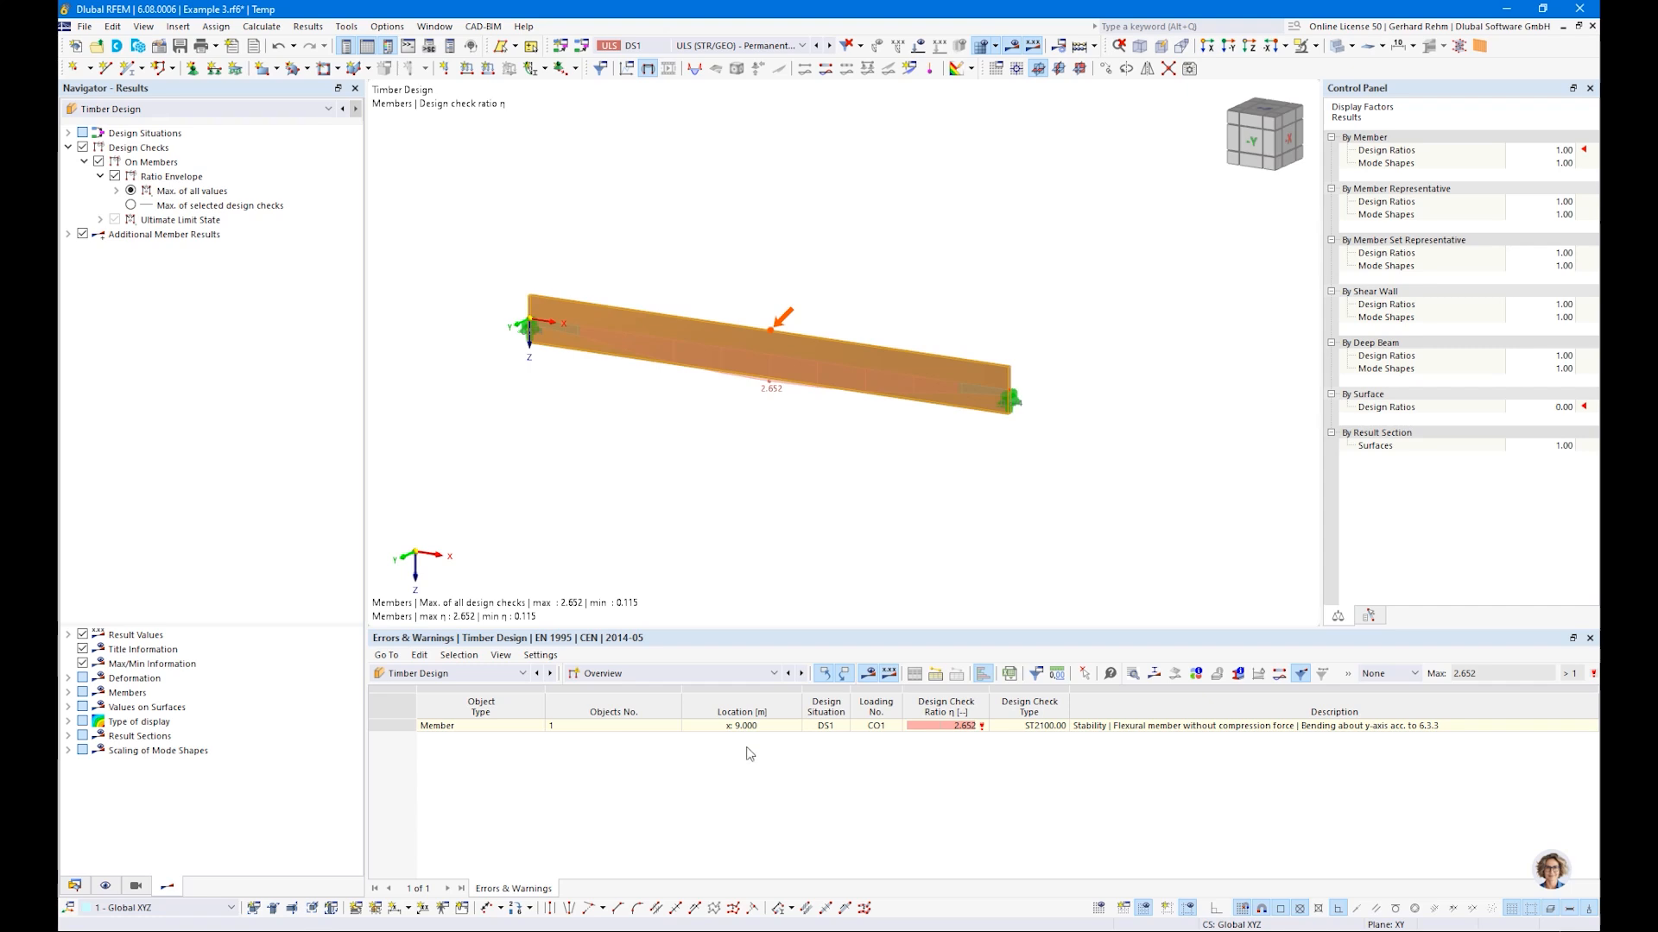
left_click(961, 732)
left_click(688, 676)
left_click(679, 713)
Examine the design check details of the ST2100.00 stability check for bending about the y-axis in an enlarged view, then close them
left_click(697, 765)
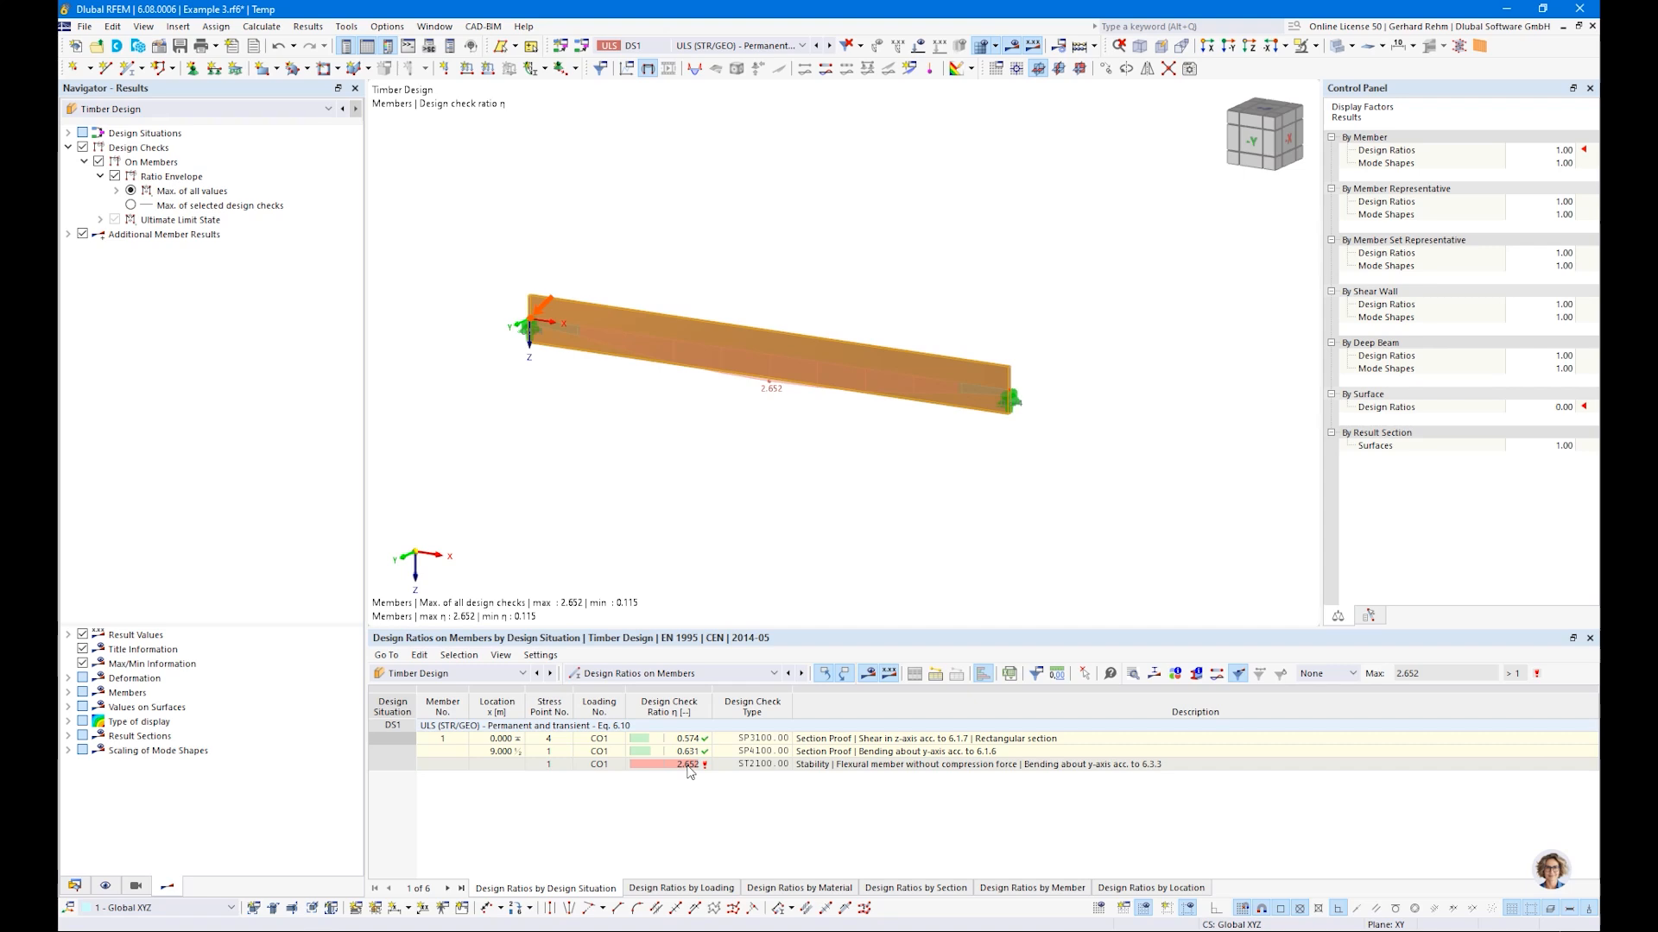
left_click(825, 765)
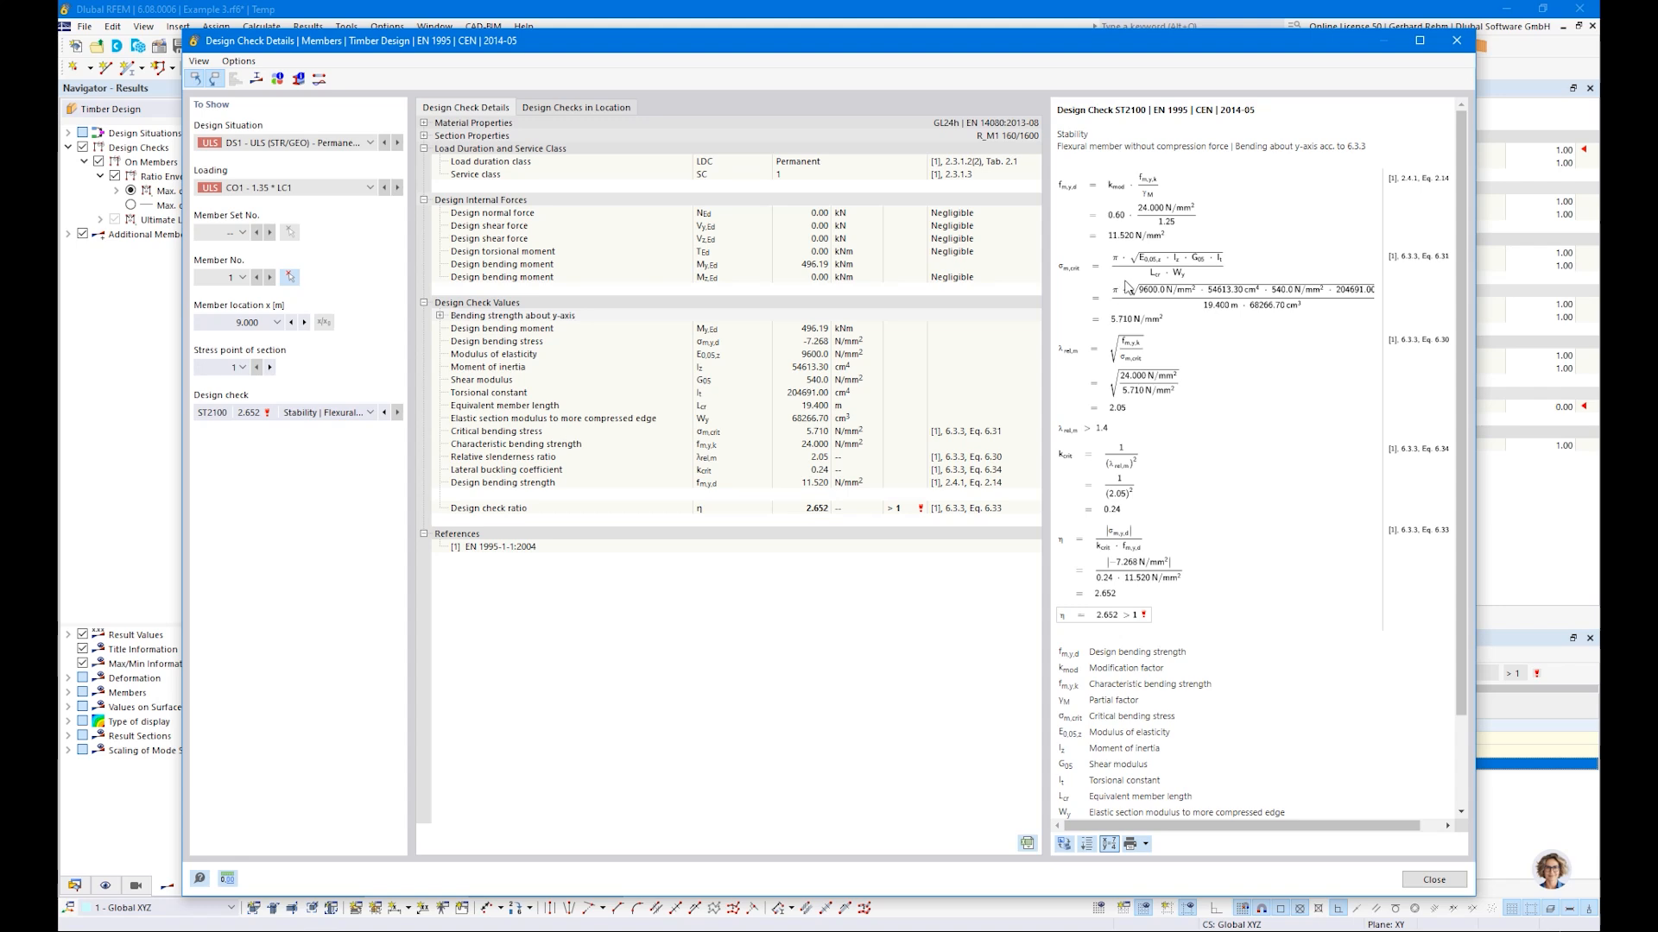
left_click(1419, 41)
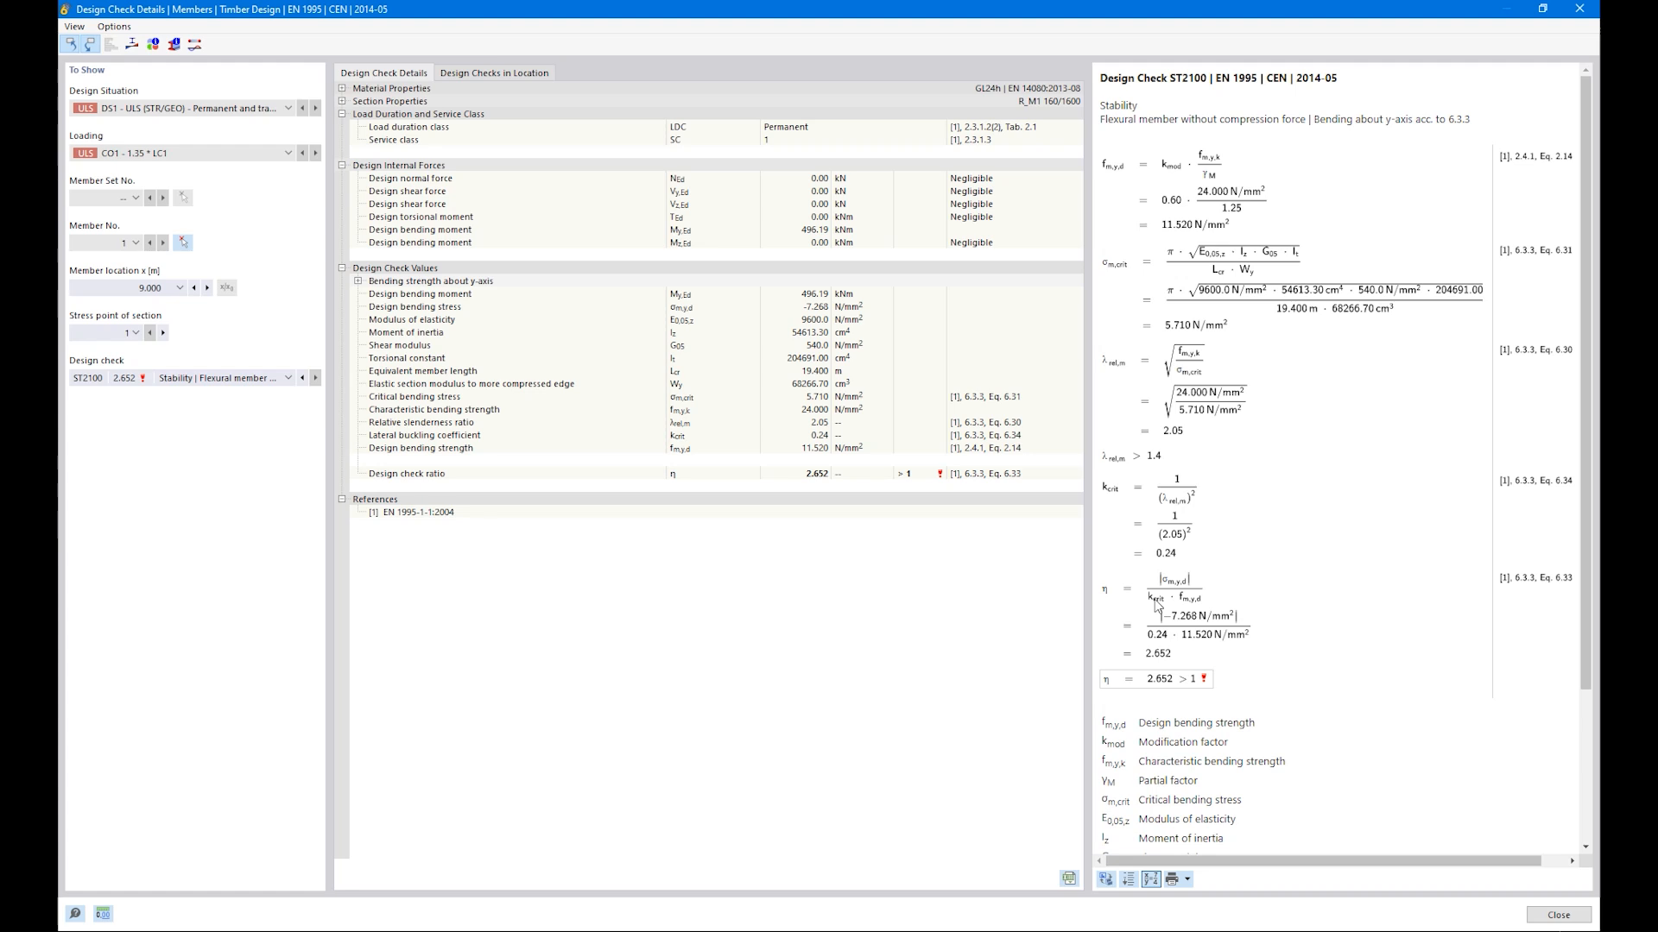
left_click(207, 378)
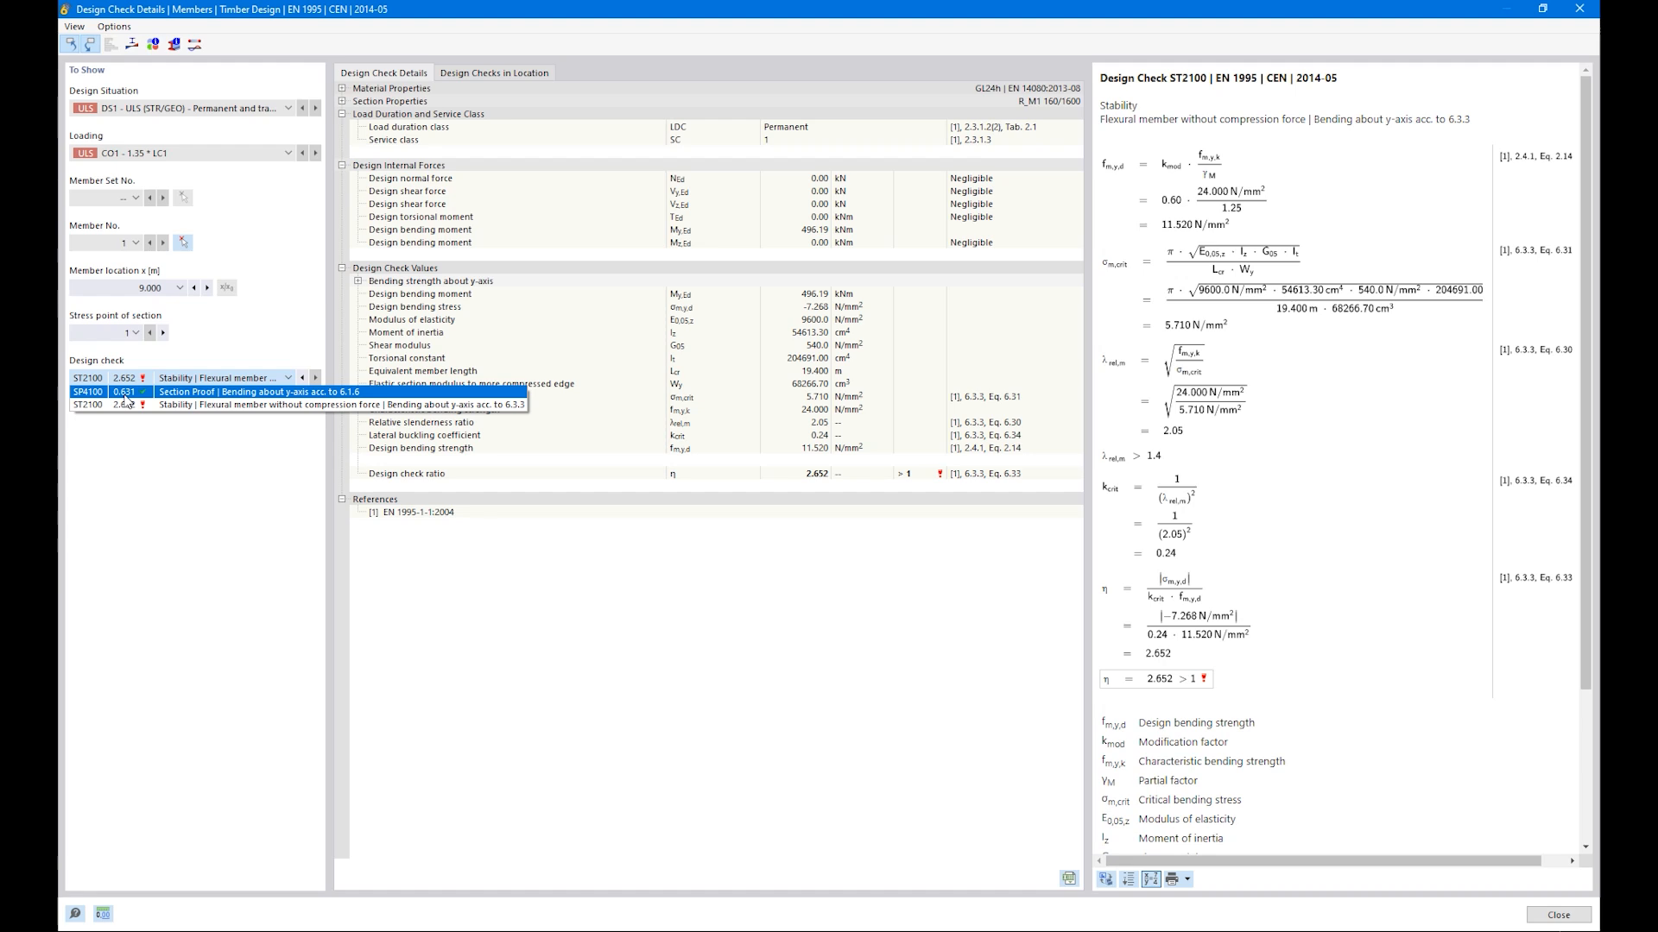
left_click(1181, 685)
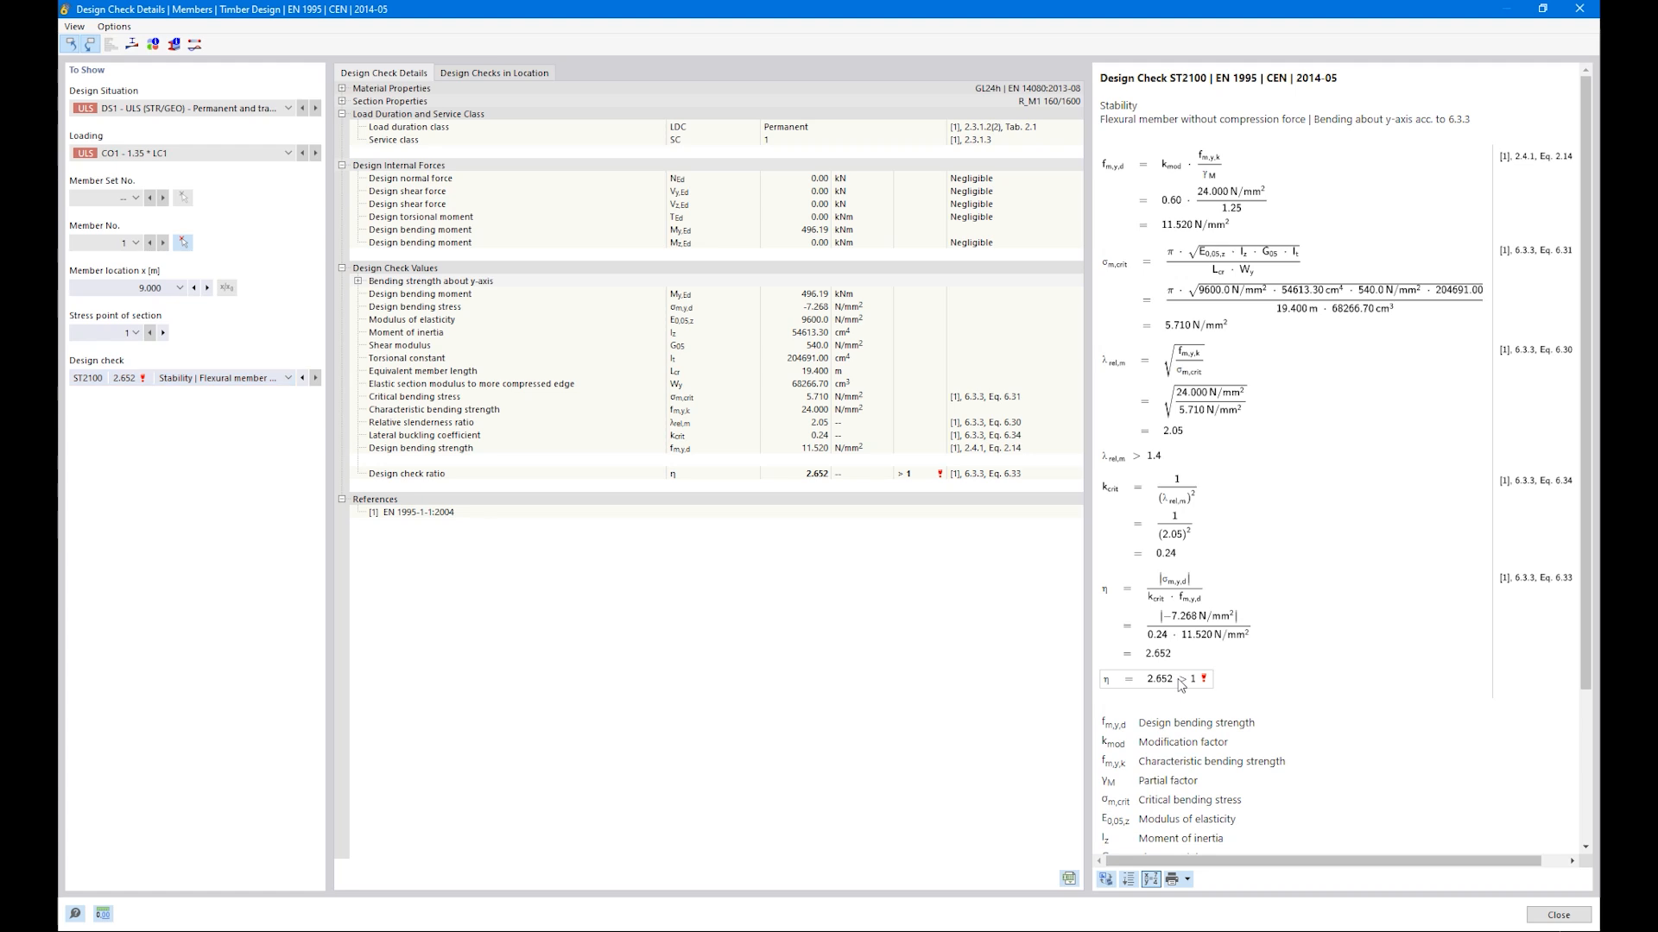
left_click(1537, 914)
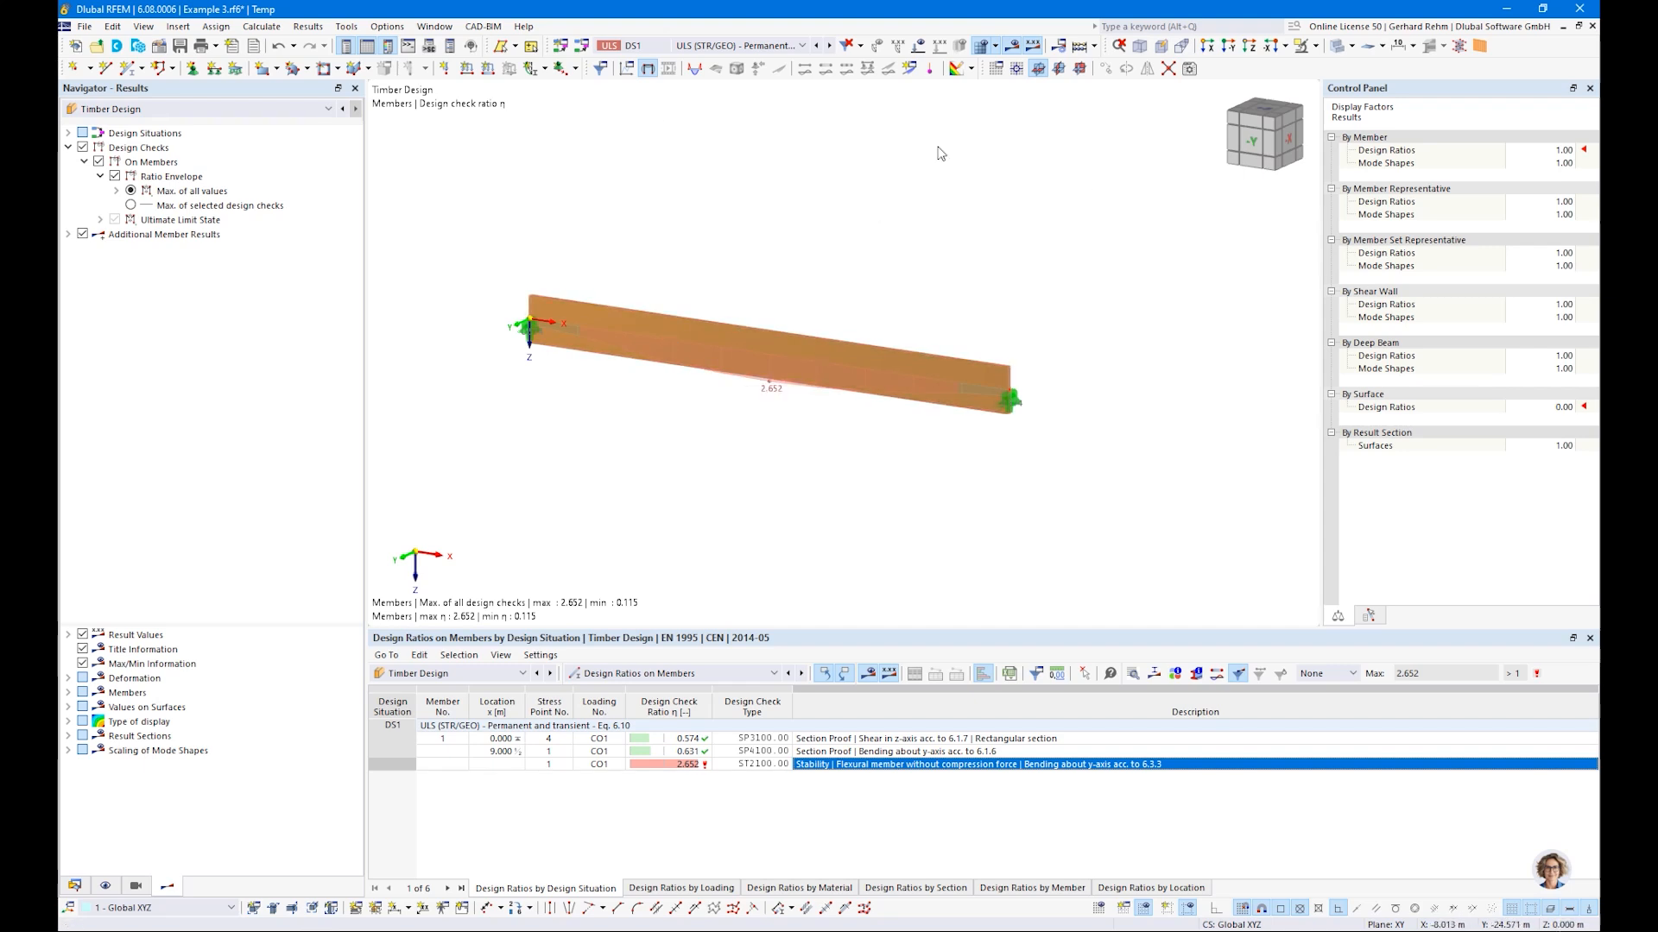
Copy the whole beam with its supports by 5 m in the Y direction
middle_click_drag(969, 241, 1052, 391, "ctrl")
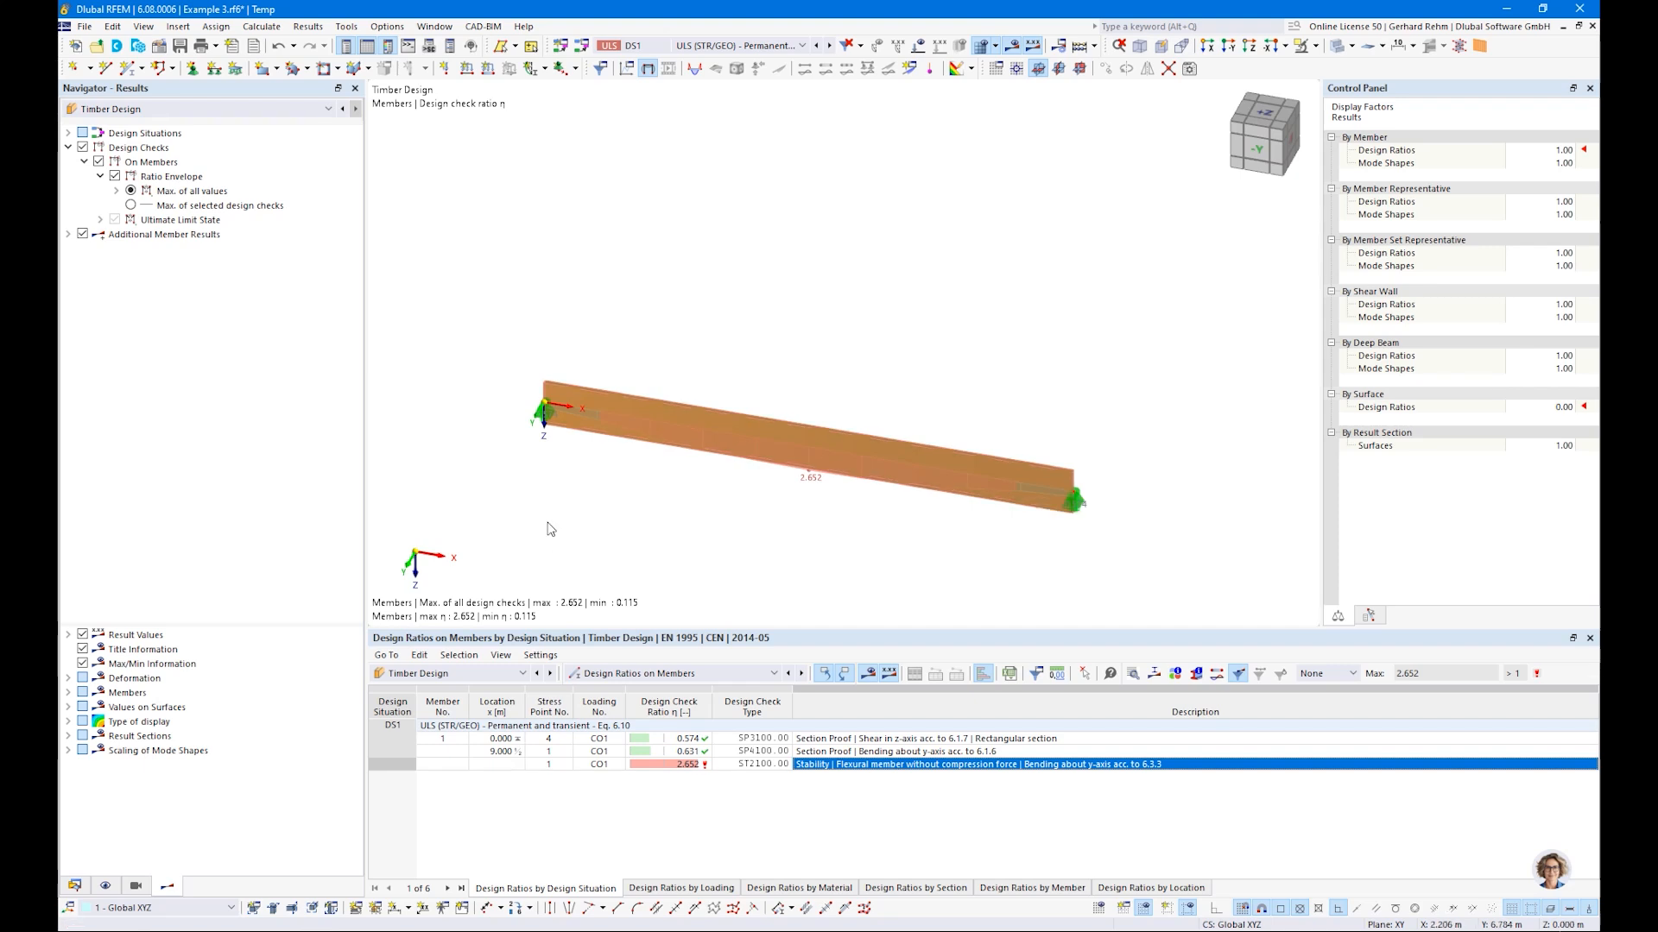
middle_click_drag(566, 528, 576, 413)
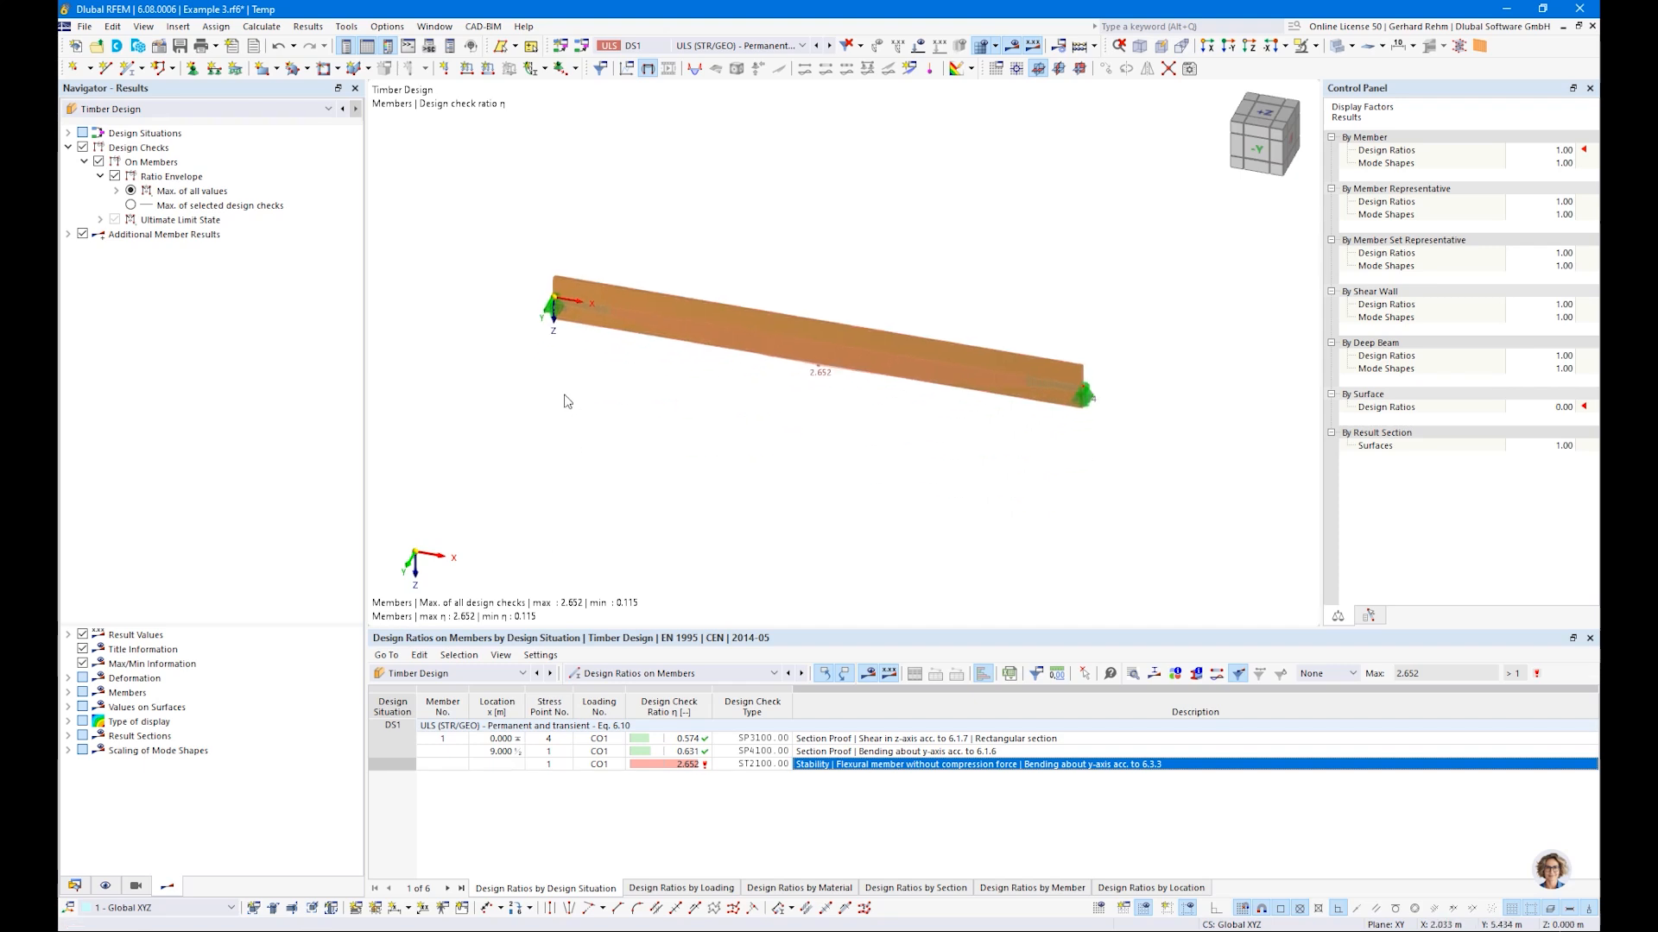
left_click(75, 886)
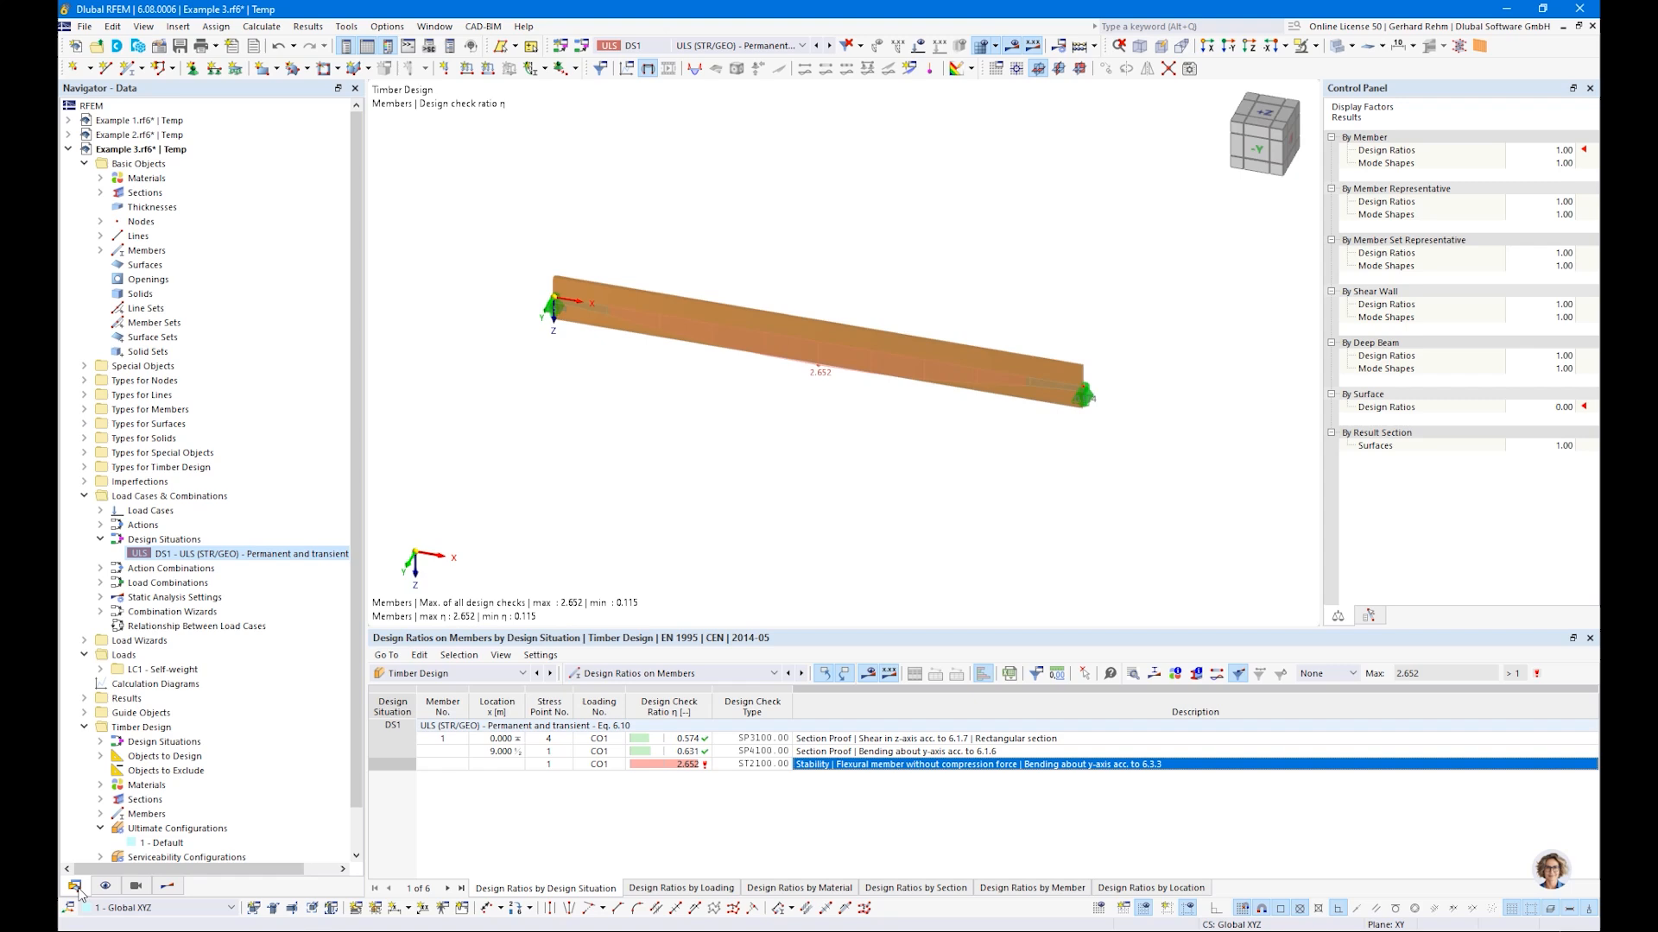
double_click(750, 314)
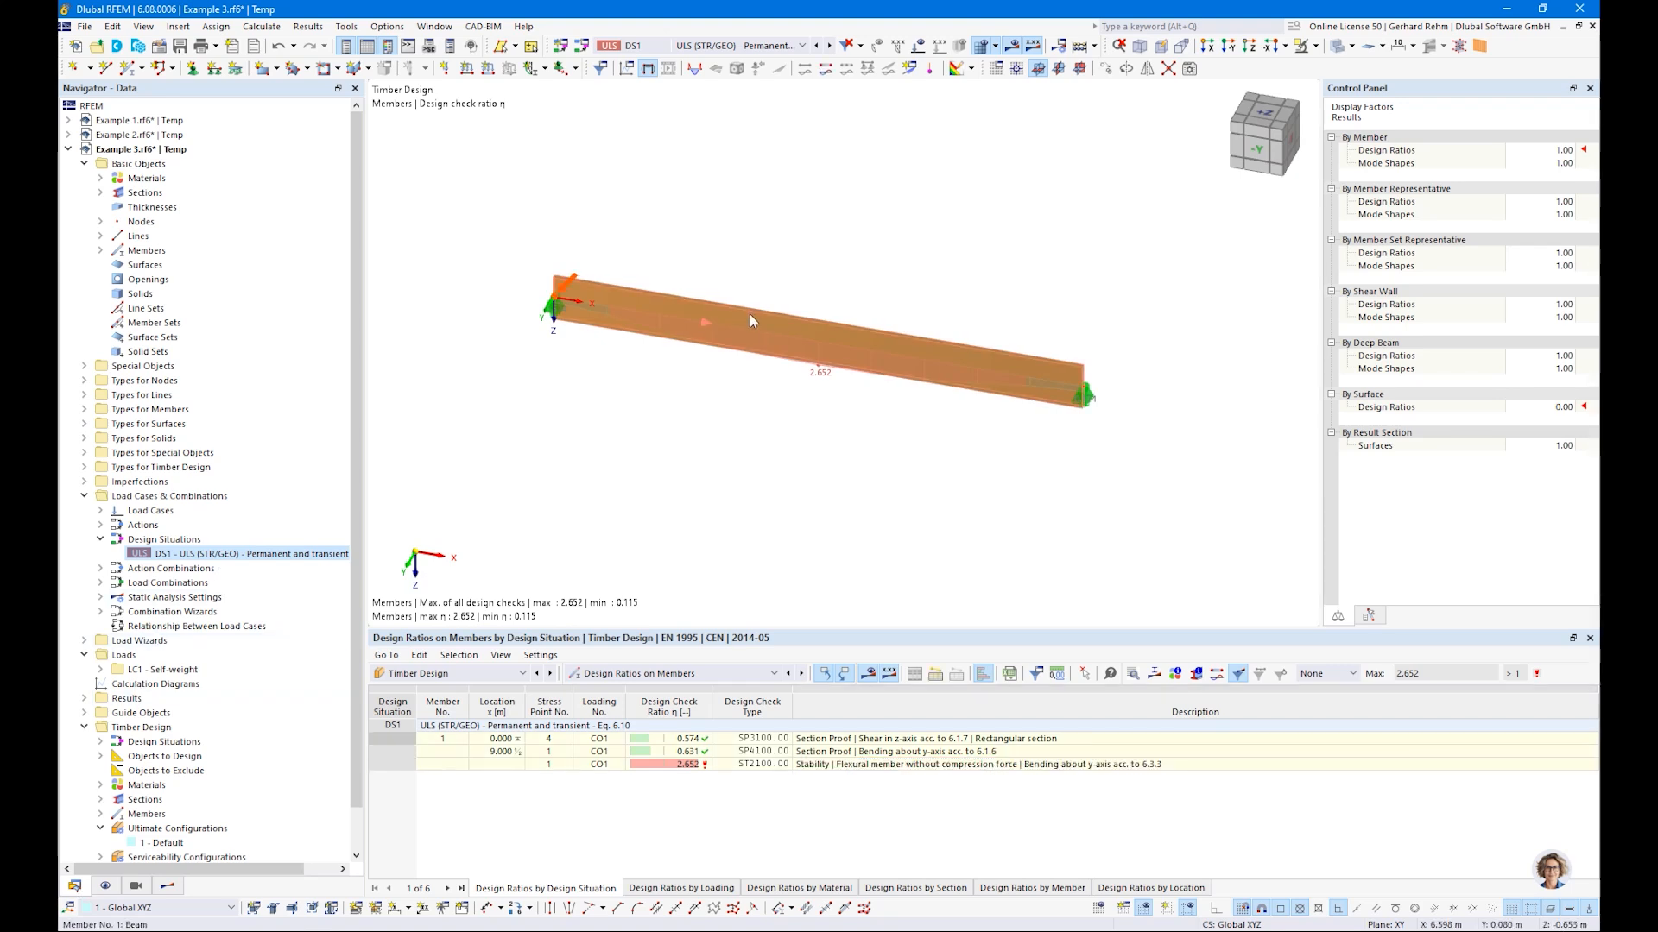
key("Escape")
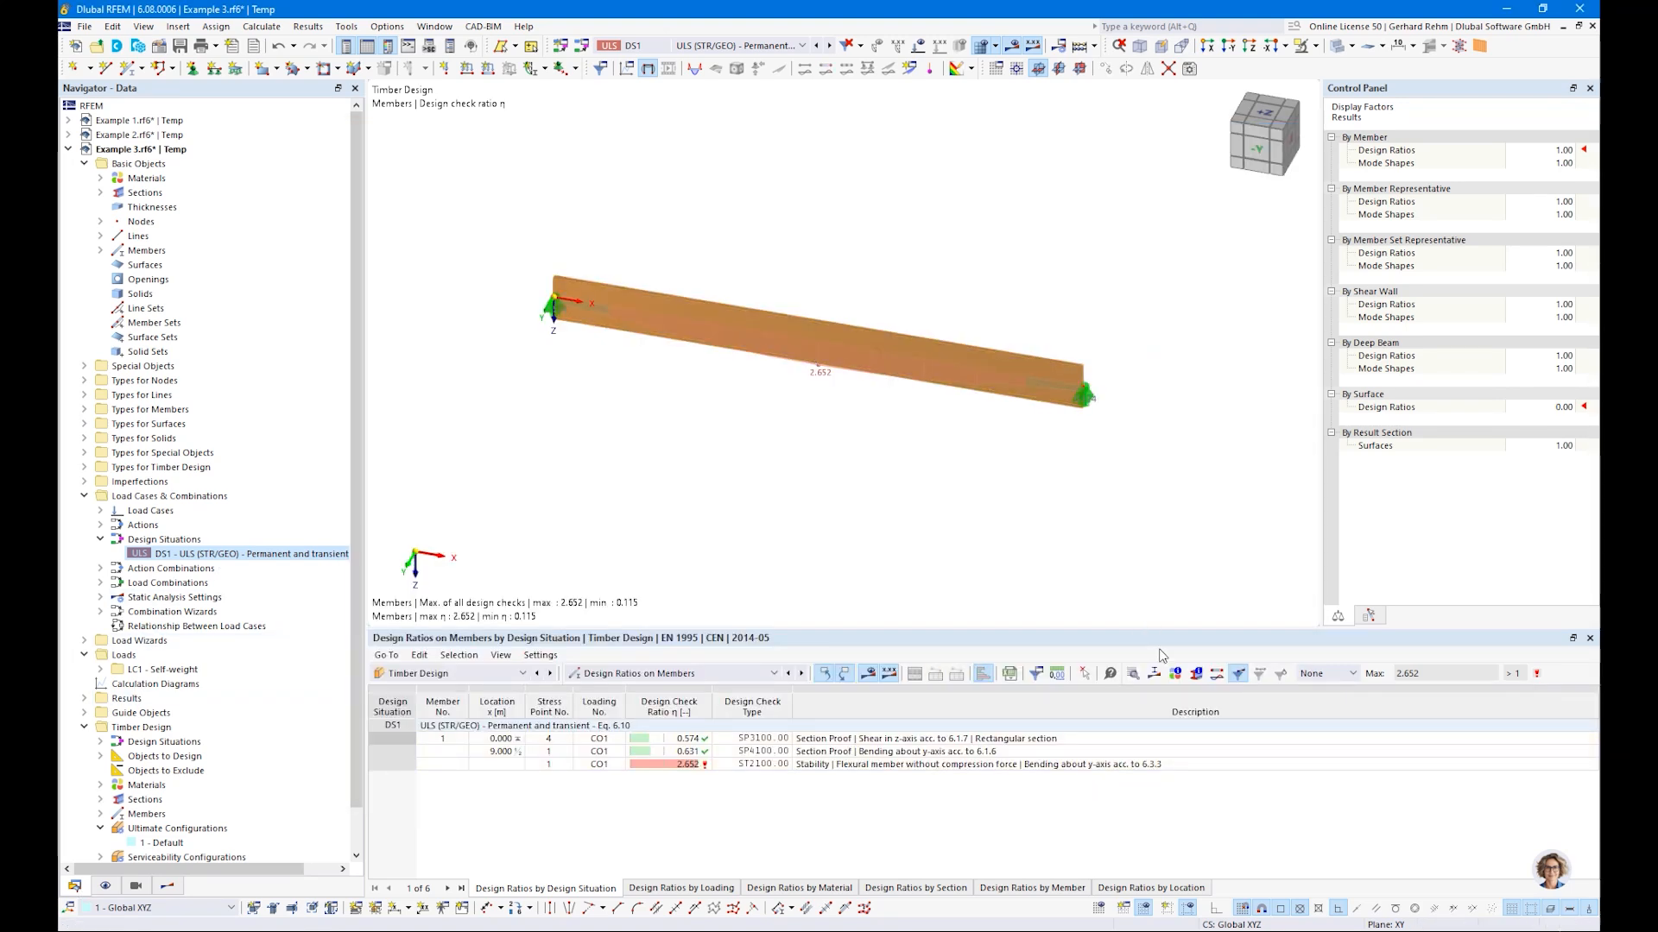
left_click_drag(1167, 561, 420, 232)
left_click(1106, 69)
left_click_drag(620, 538, 750, 551)
type("5")
left_click(615, 332)
left_click(662, 288)
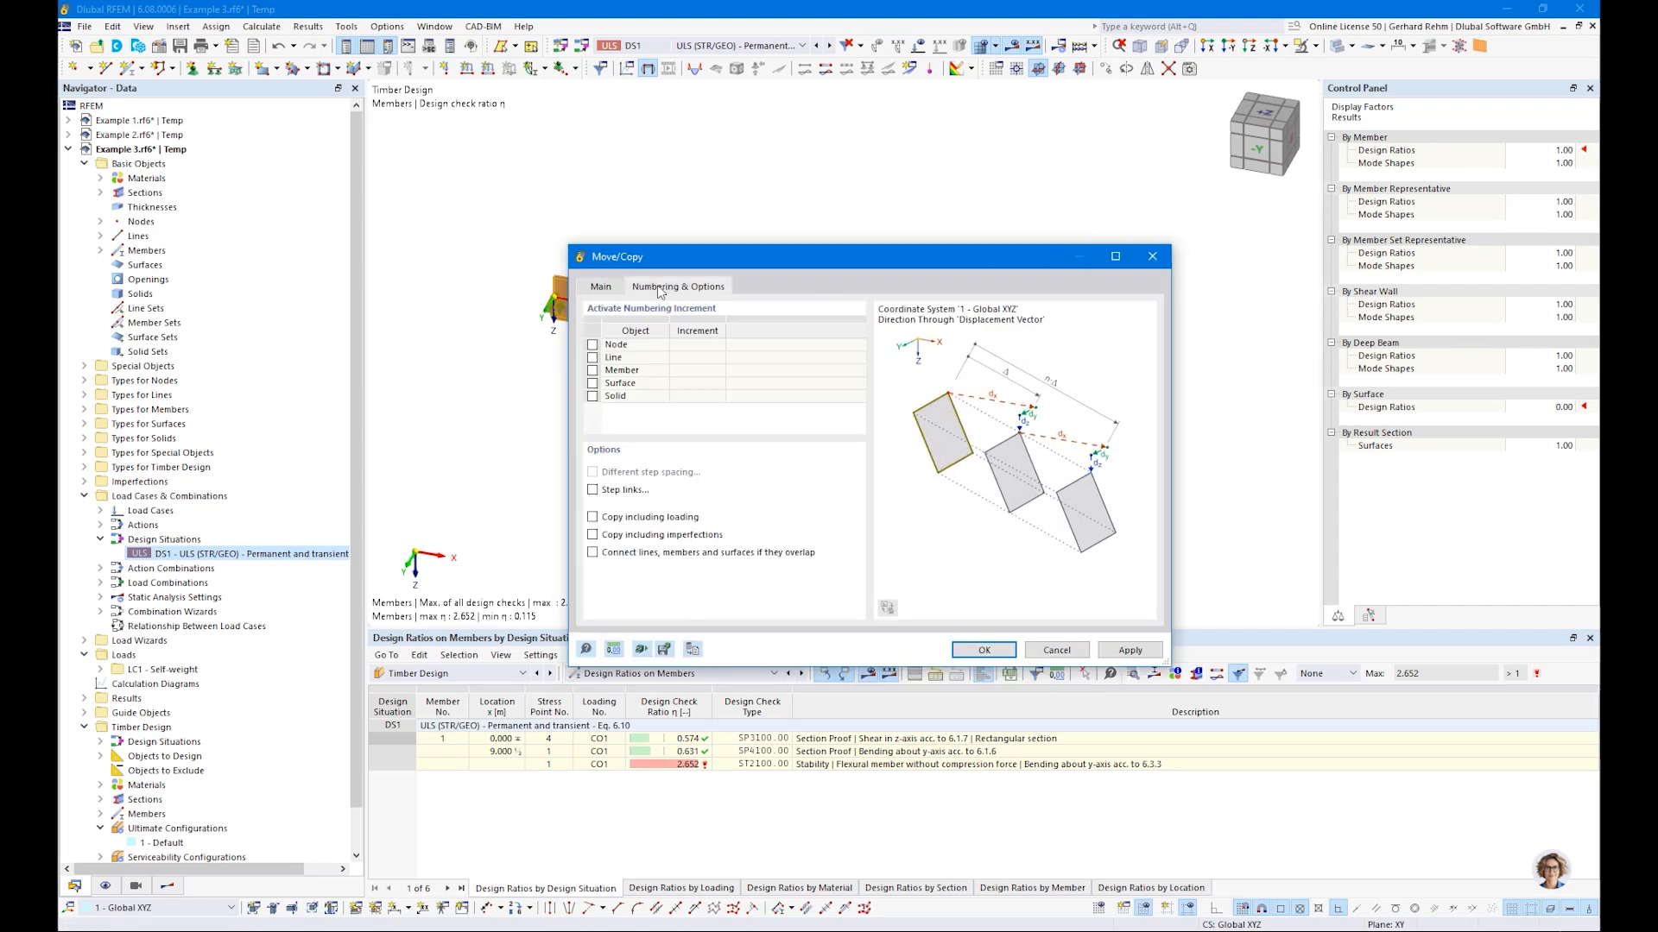
left_click(983, 651)
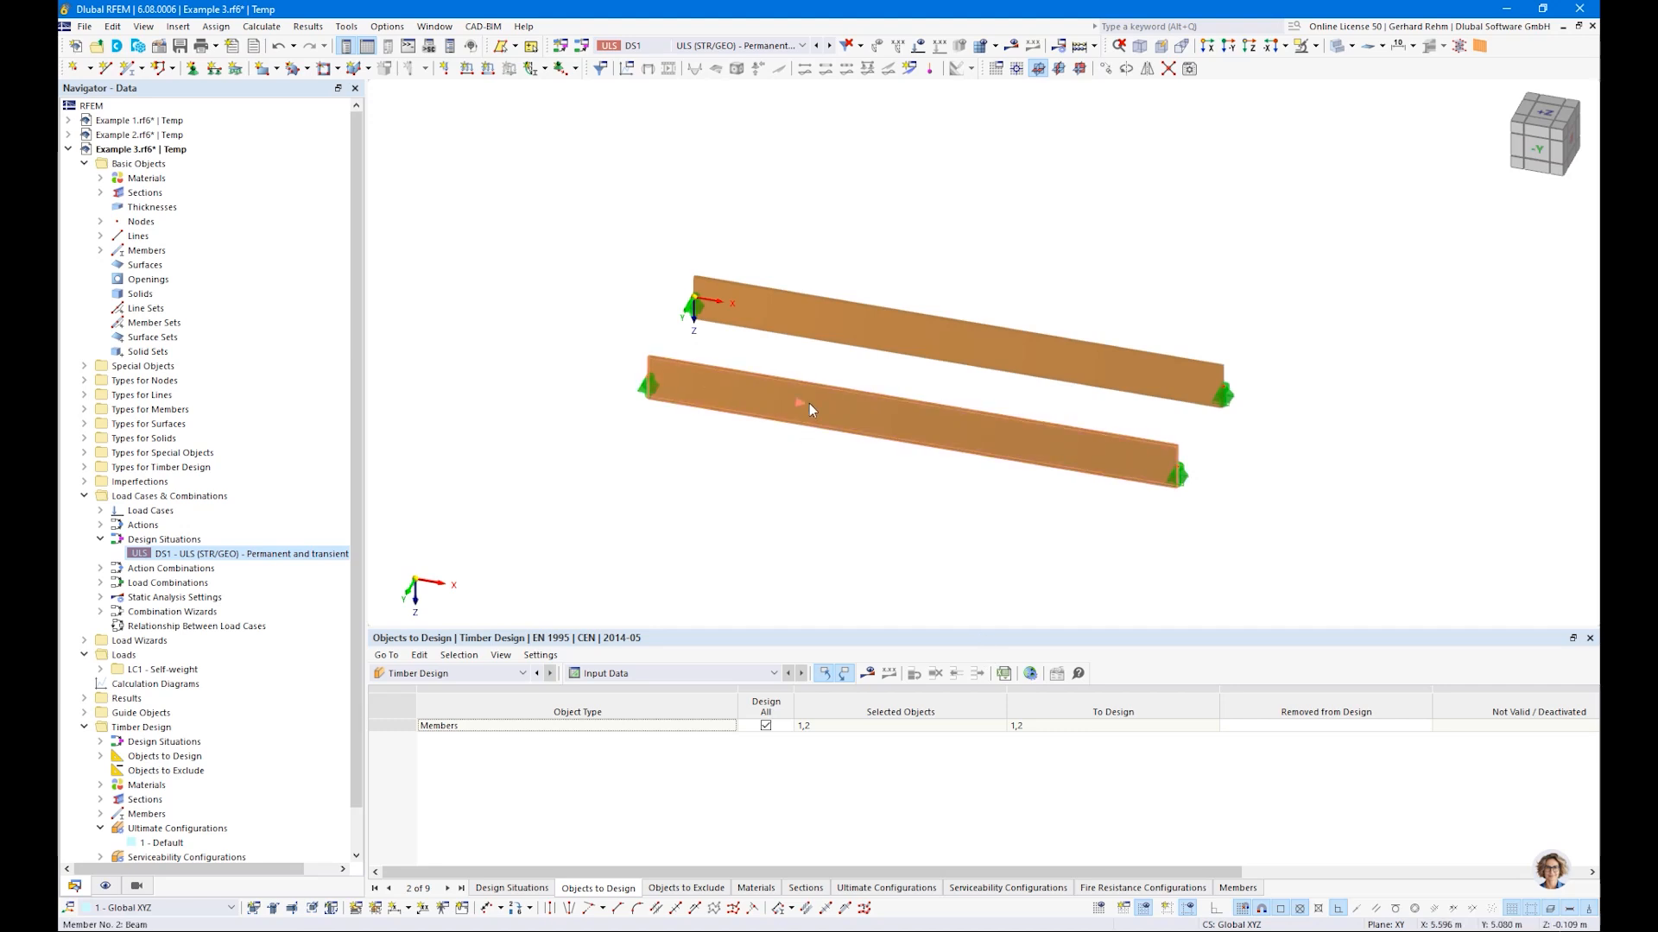
Assign new effective lengths to the copied beam, considering only lateral-torsional buckling with the critical moment from the eigenvalue method
double_click(810, 403)
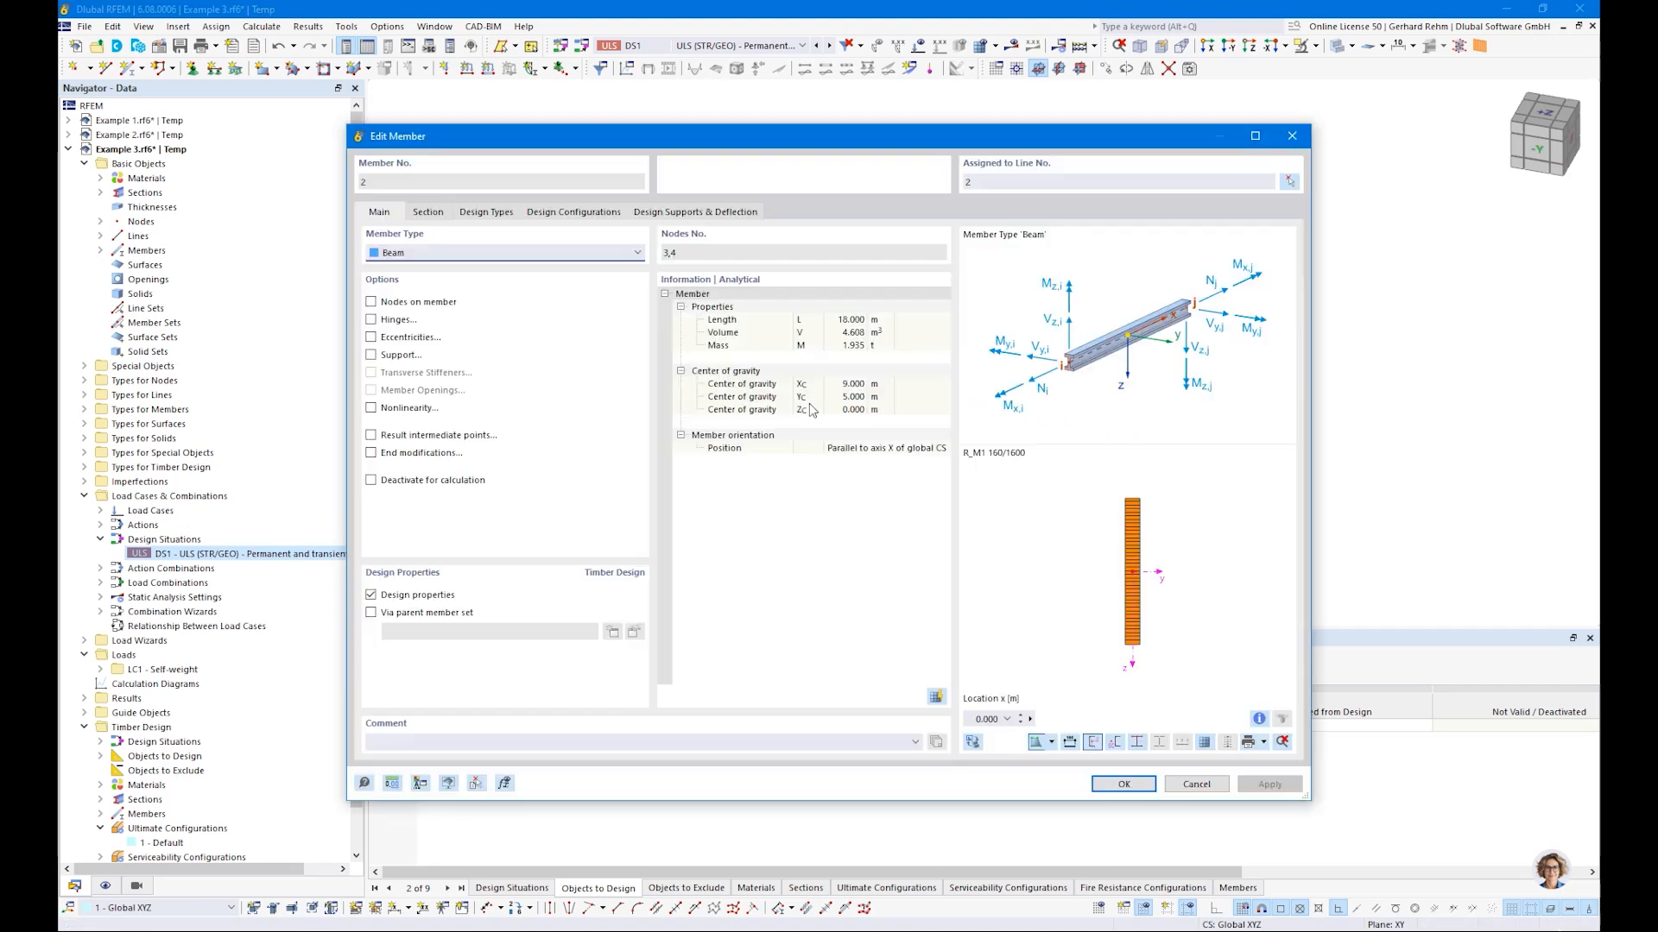
left_click(481, 212)
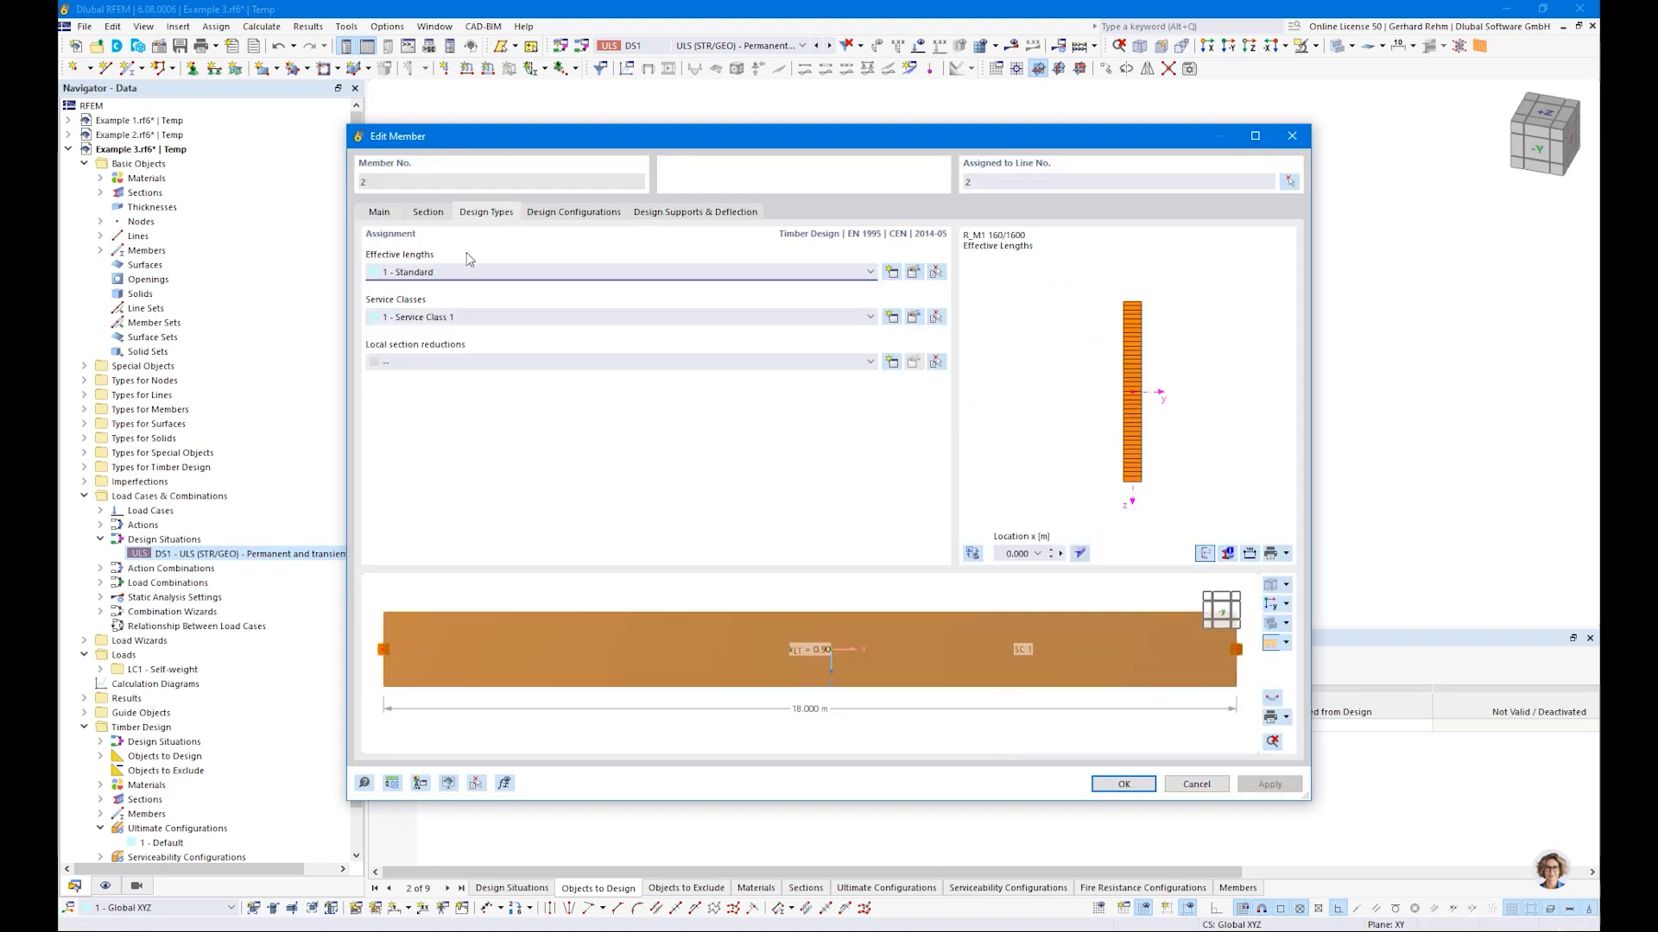
left_click(890, 273)
left_click(504, 184)
left_click(505, 201)
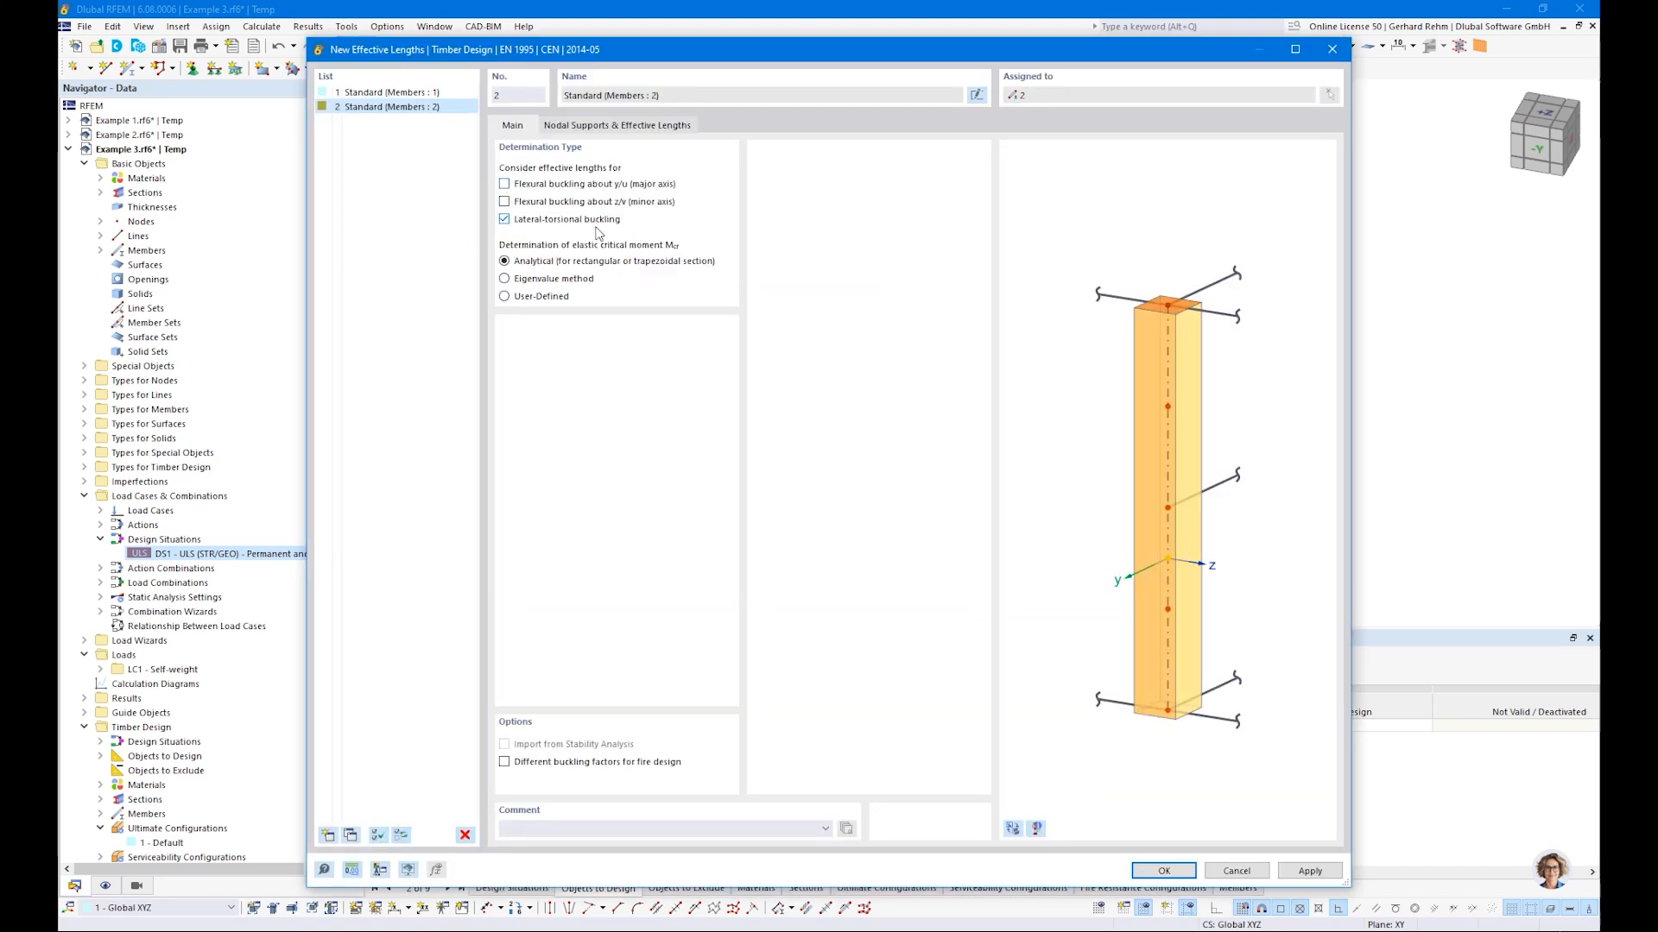
left_click(504, 278)
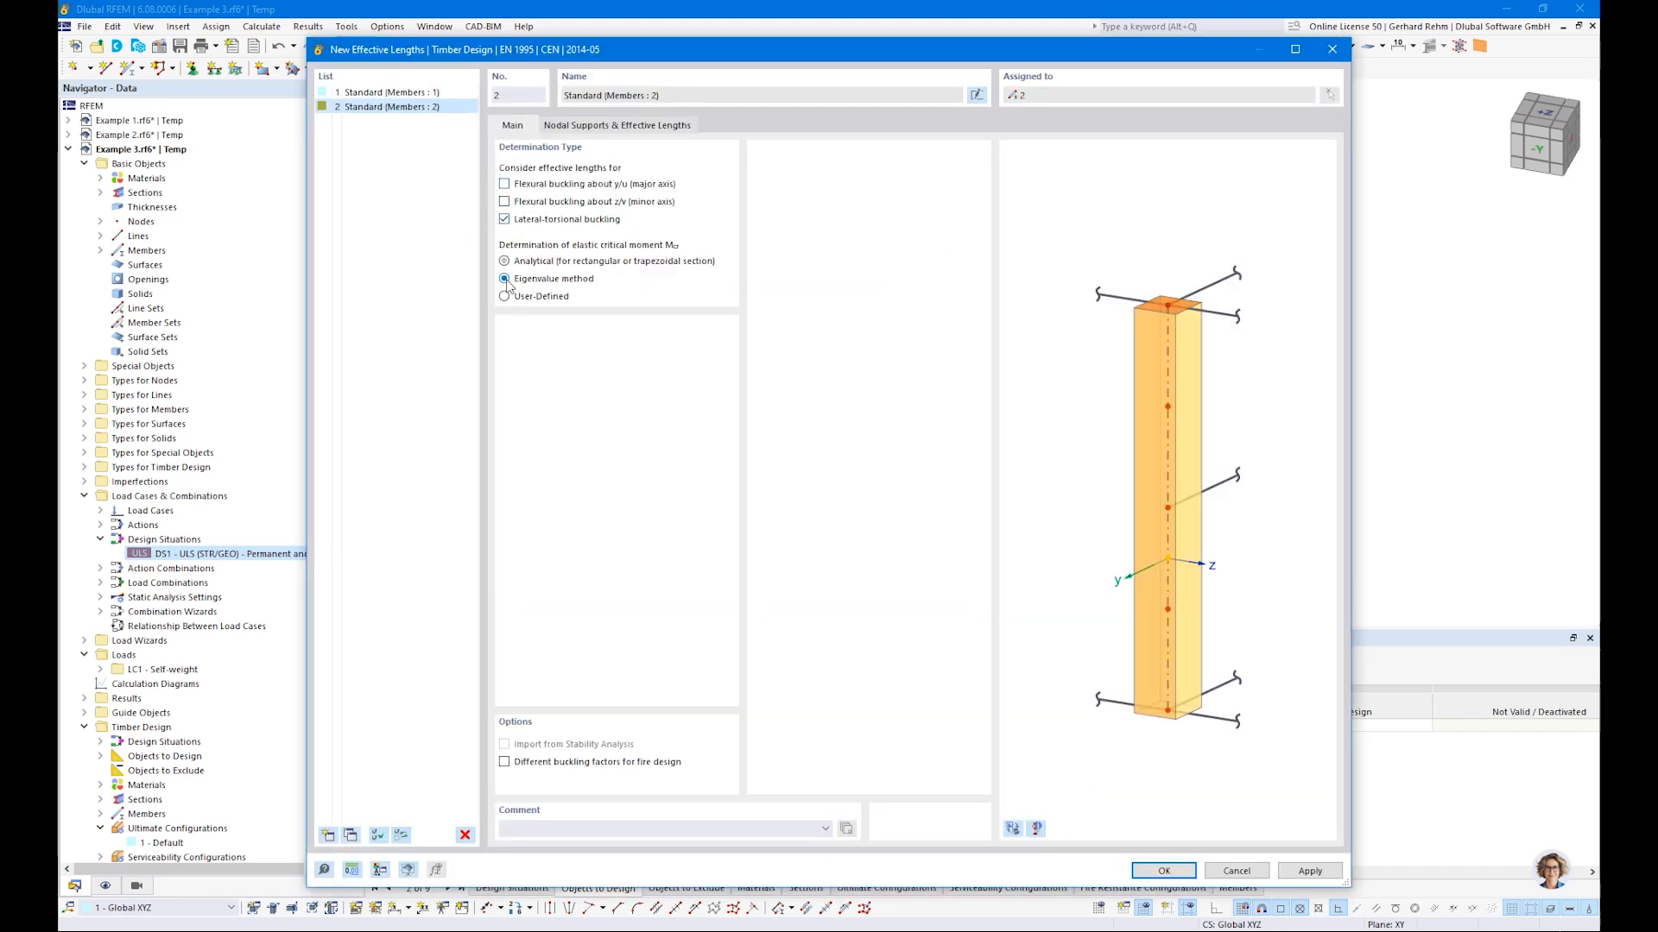
left_click(1151, 874)
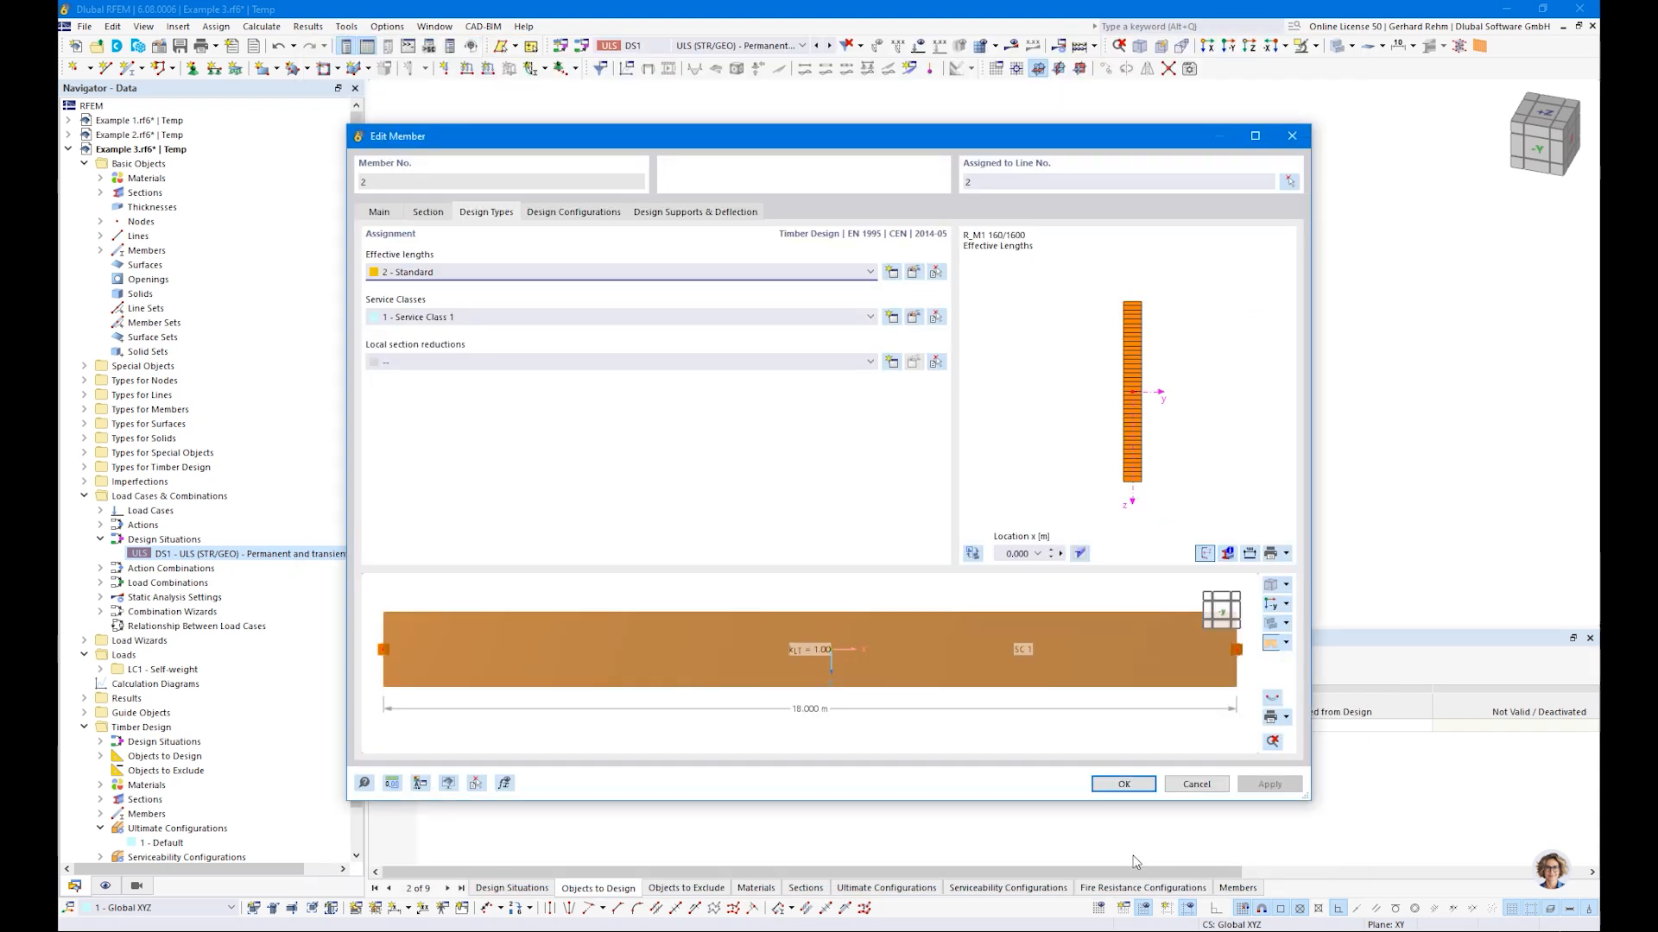
left_click(1120, 783)
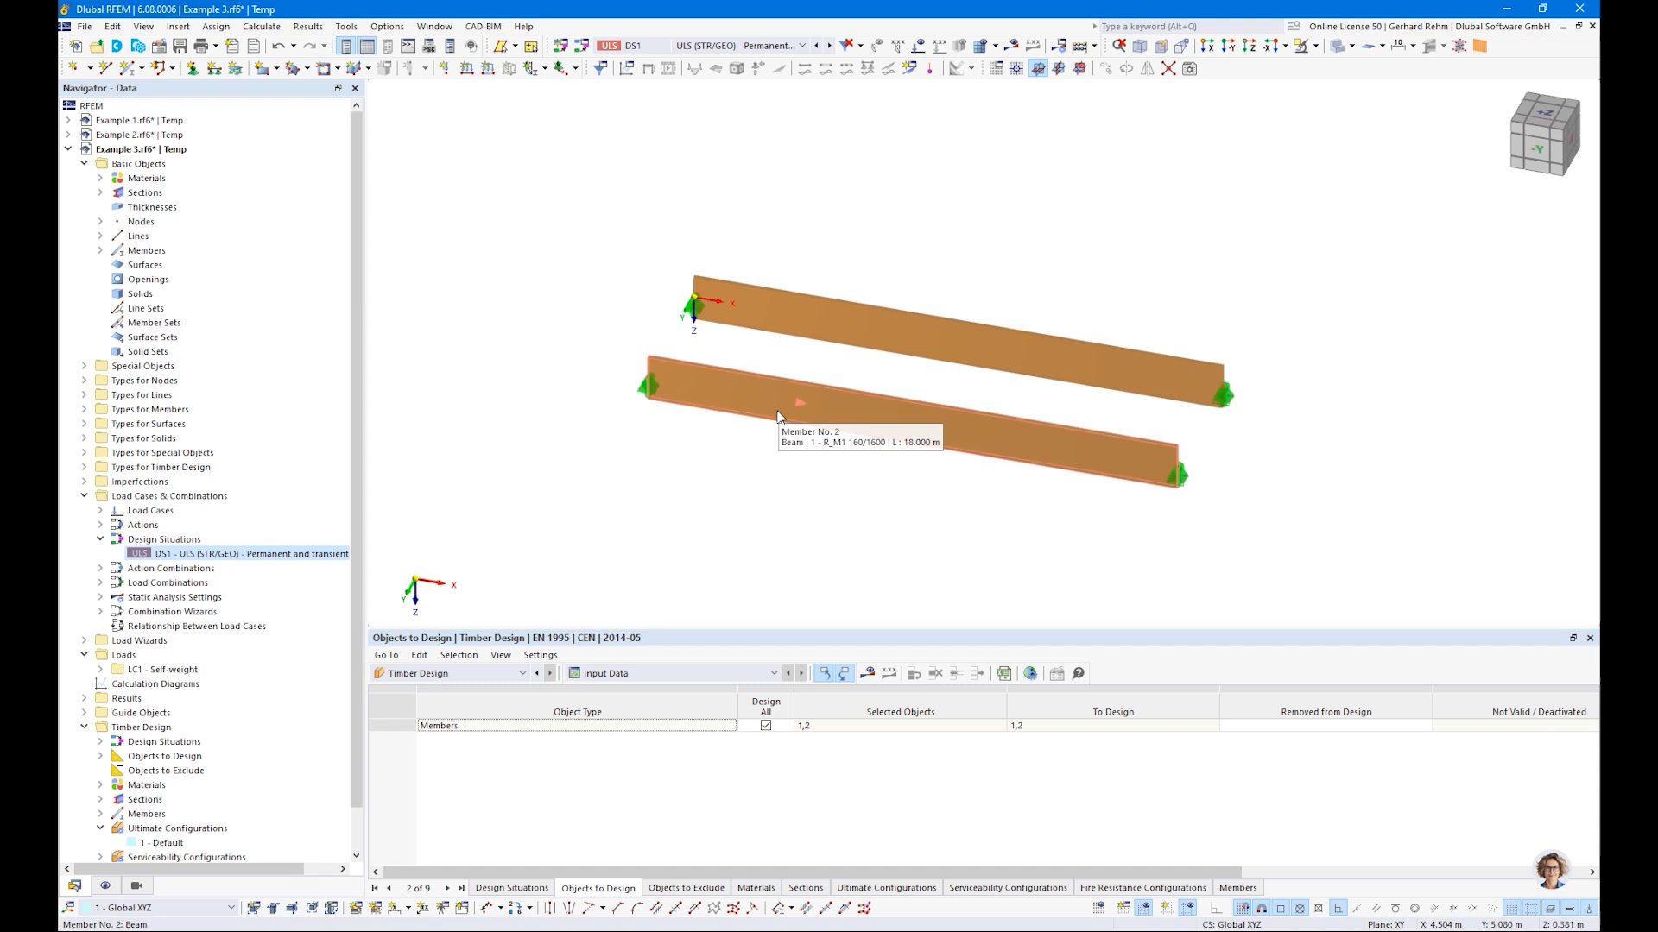
Calculate the Timber Design for both beams and show the design ratio diagrams on a line model
left_click(866, 675)
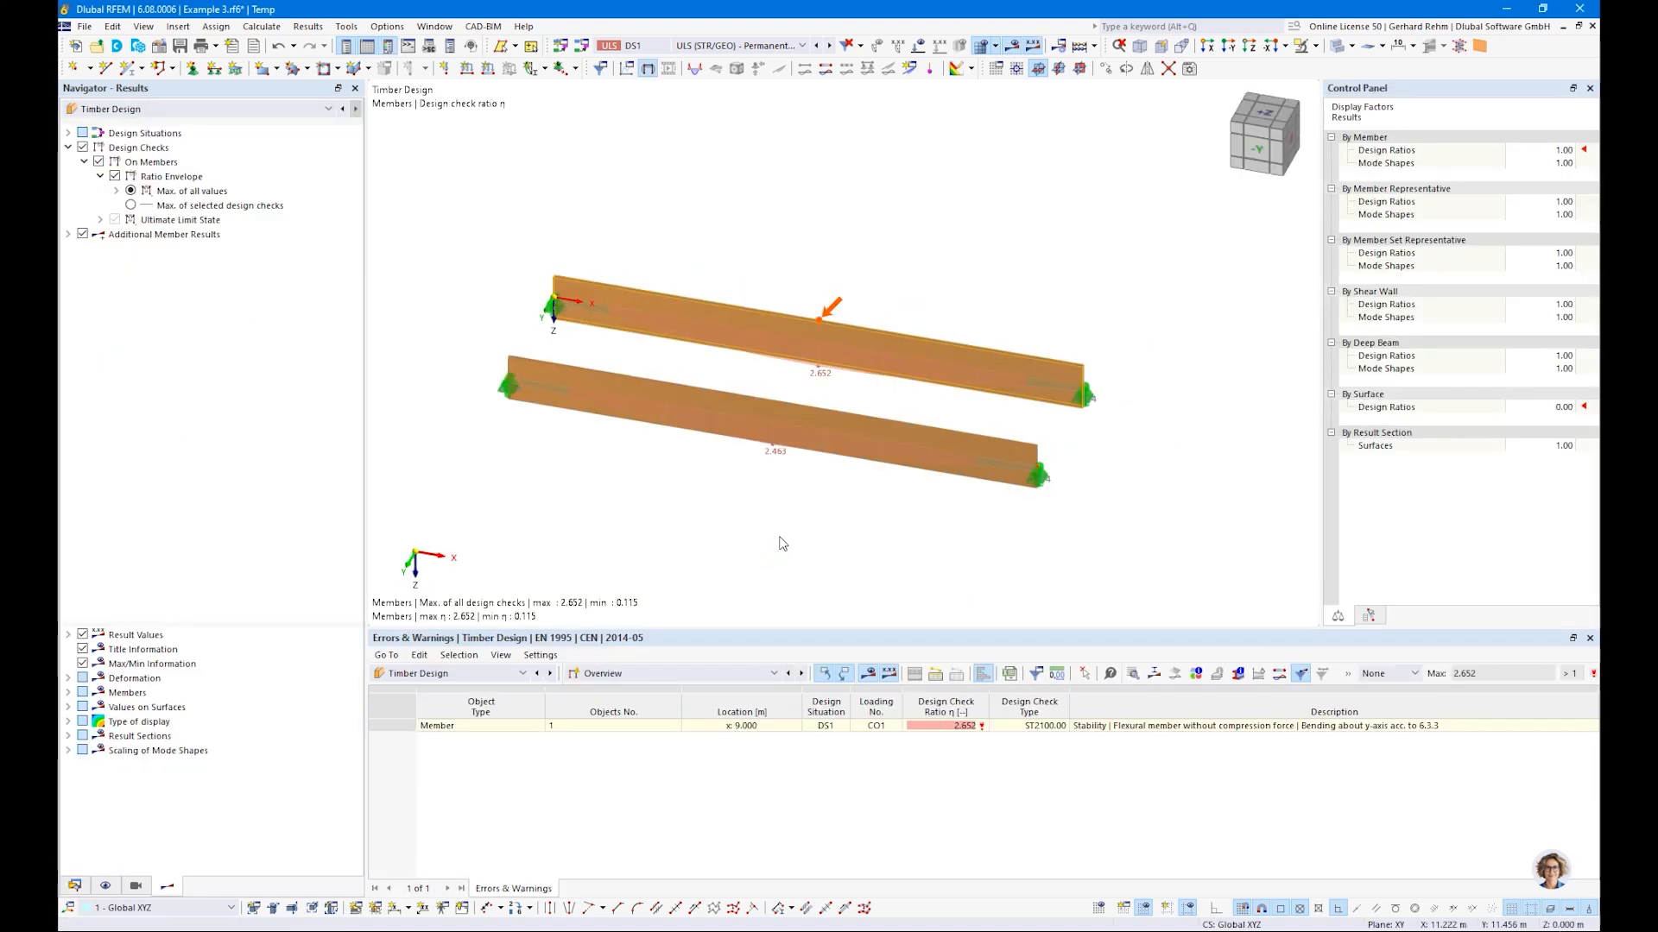
left_click(1338, 47)
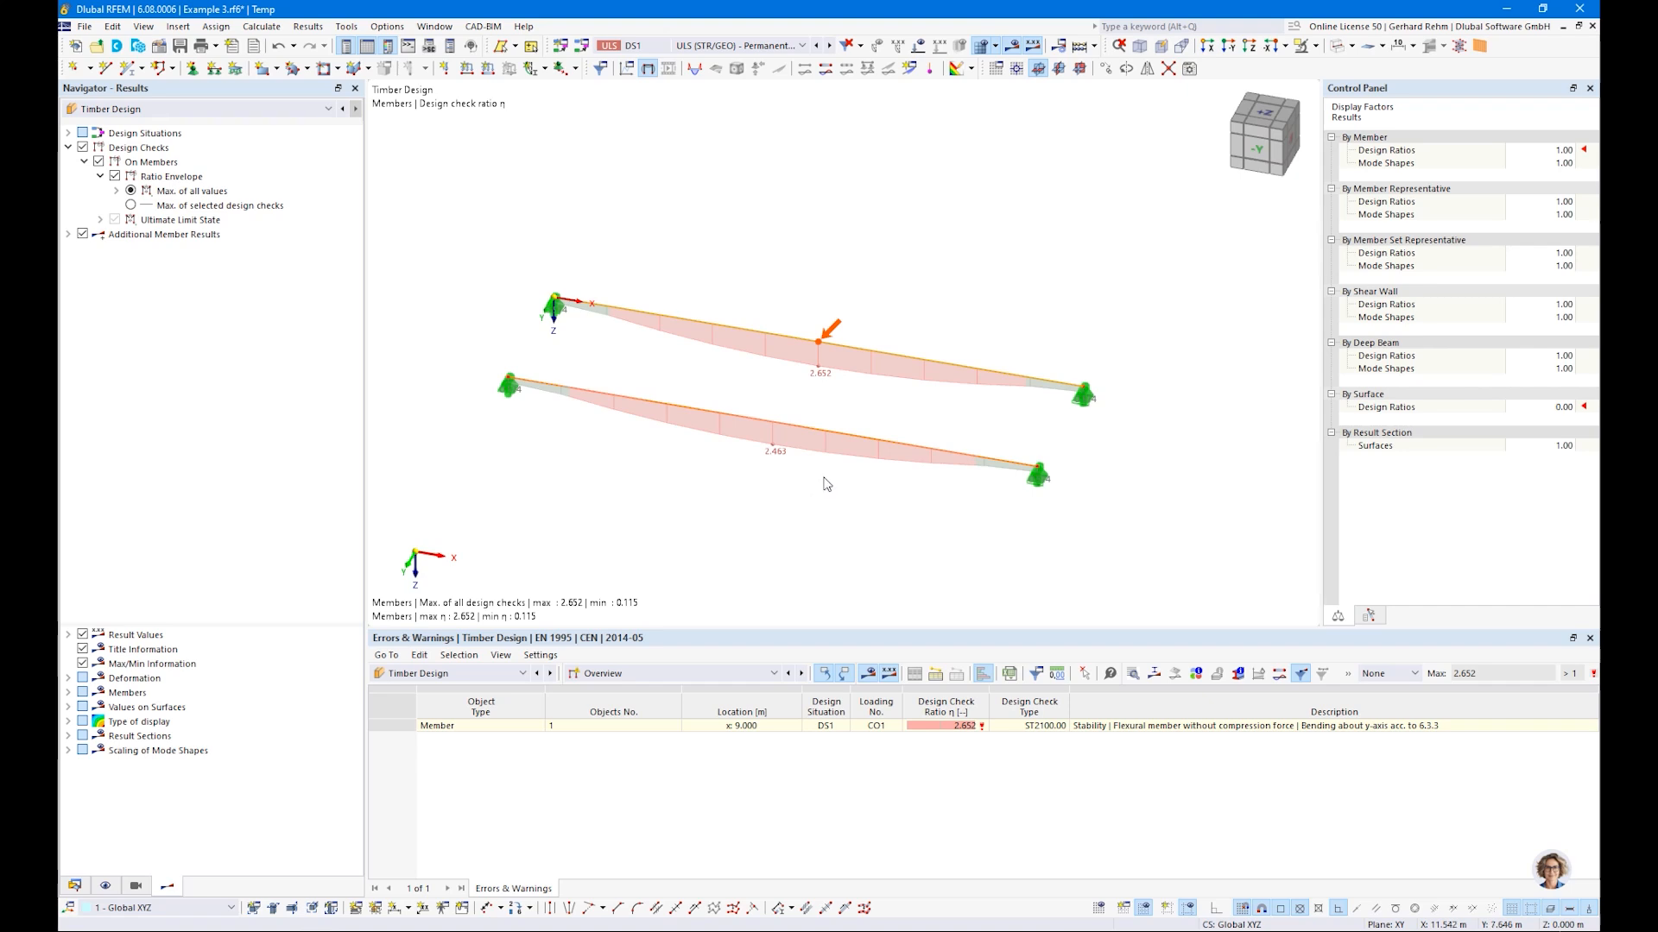
Add two intermediate nodes to both members as On Member nodes, without dividing the members
left_click(75, 887)
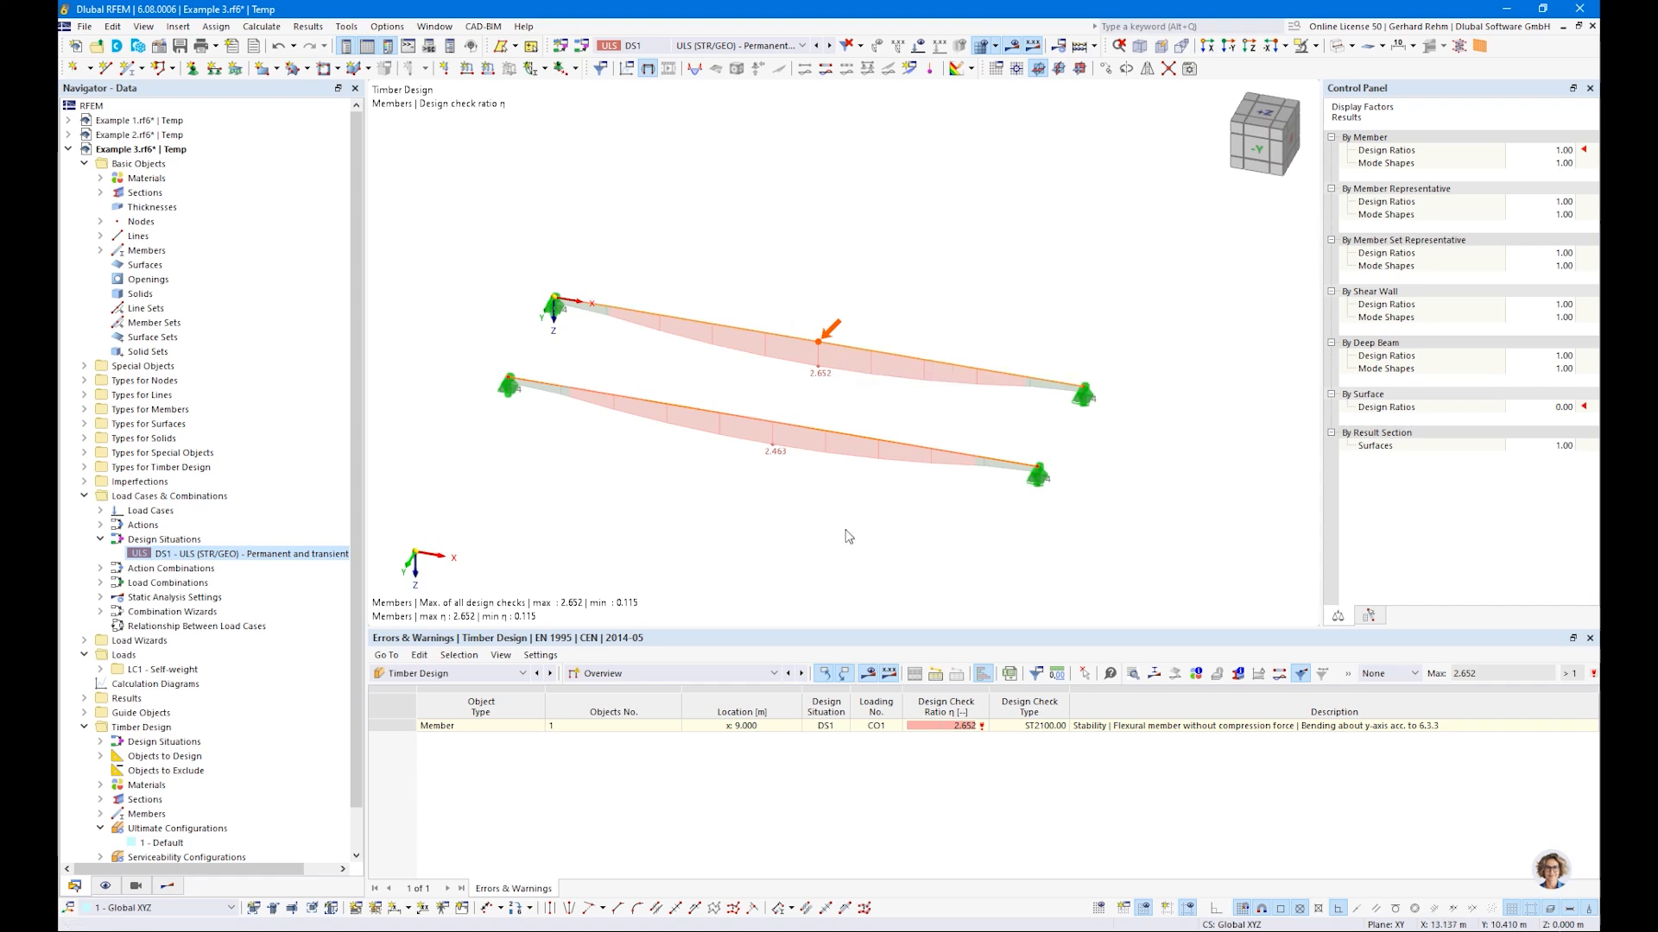
right_click(758, 331)
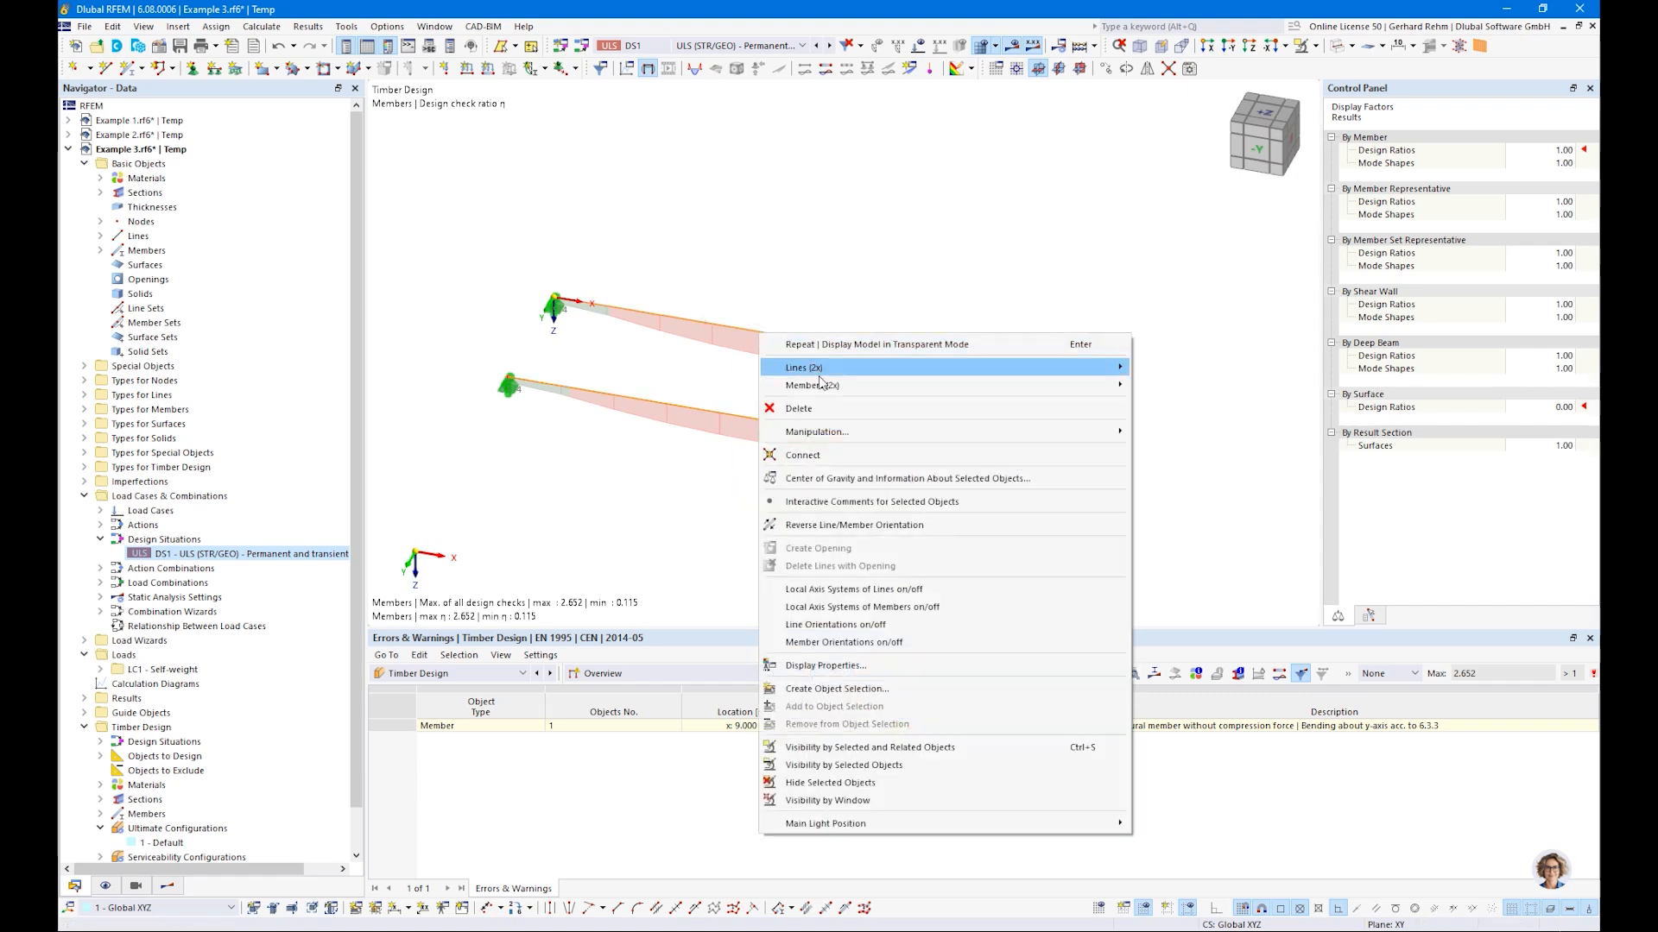
mouse_move(820, 385)
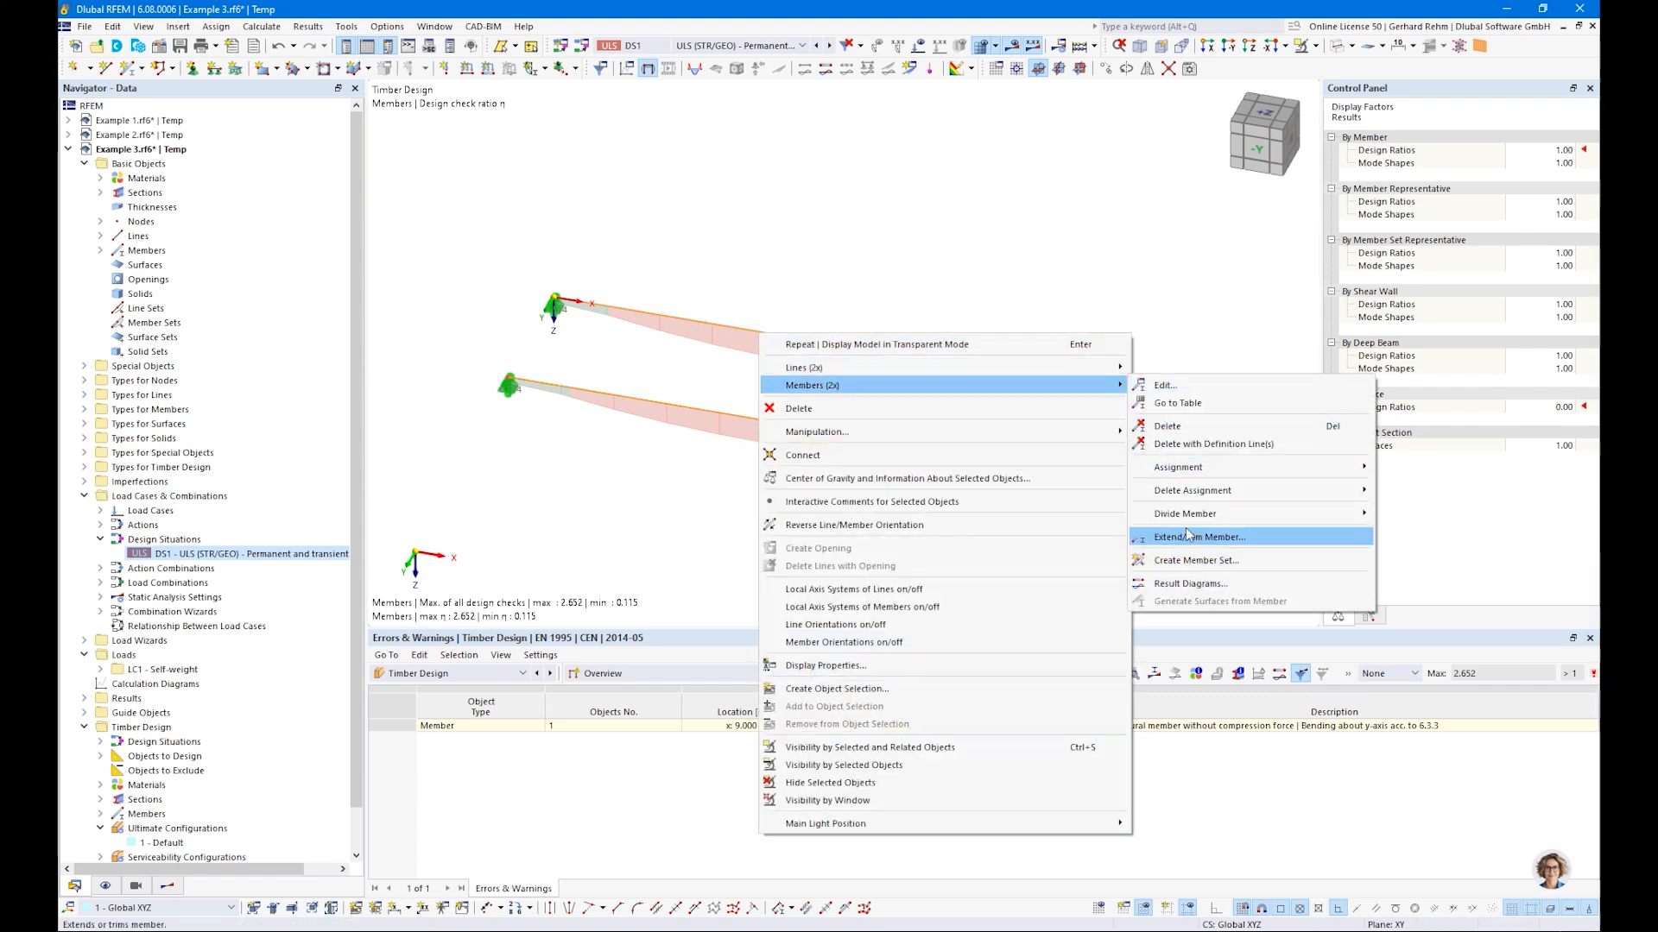
mouse_move(1184, 518)
left_click(1451, 536)
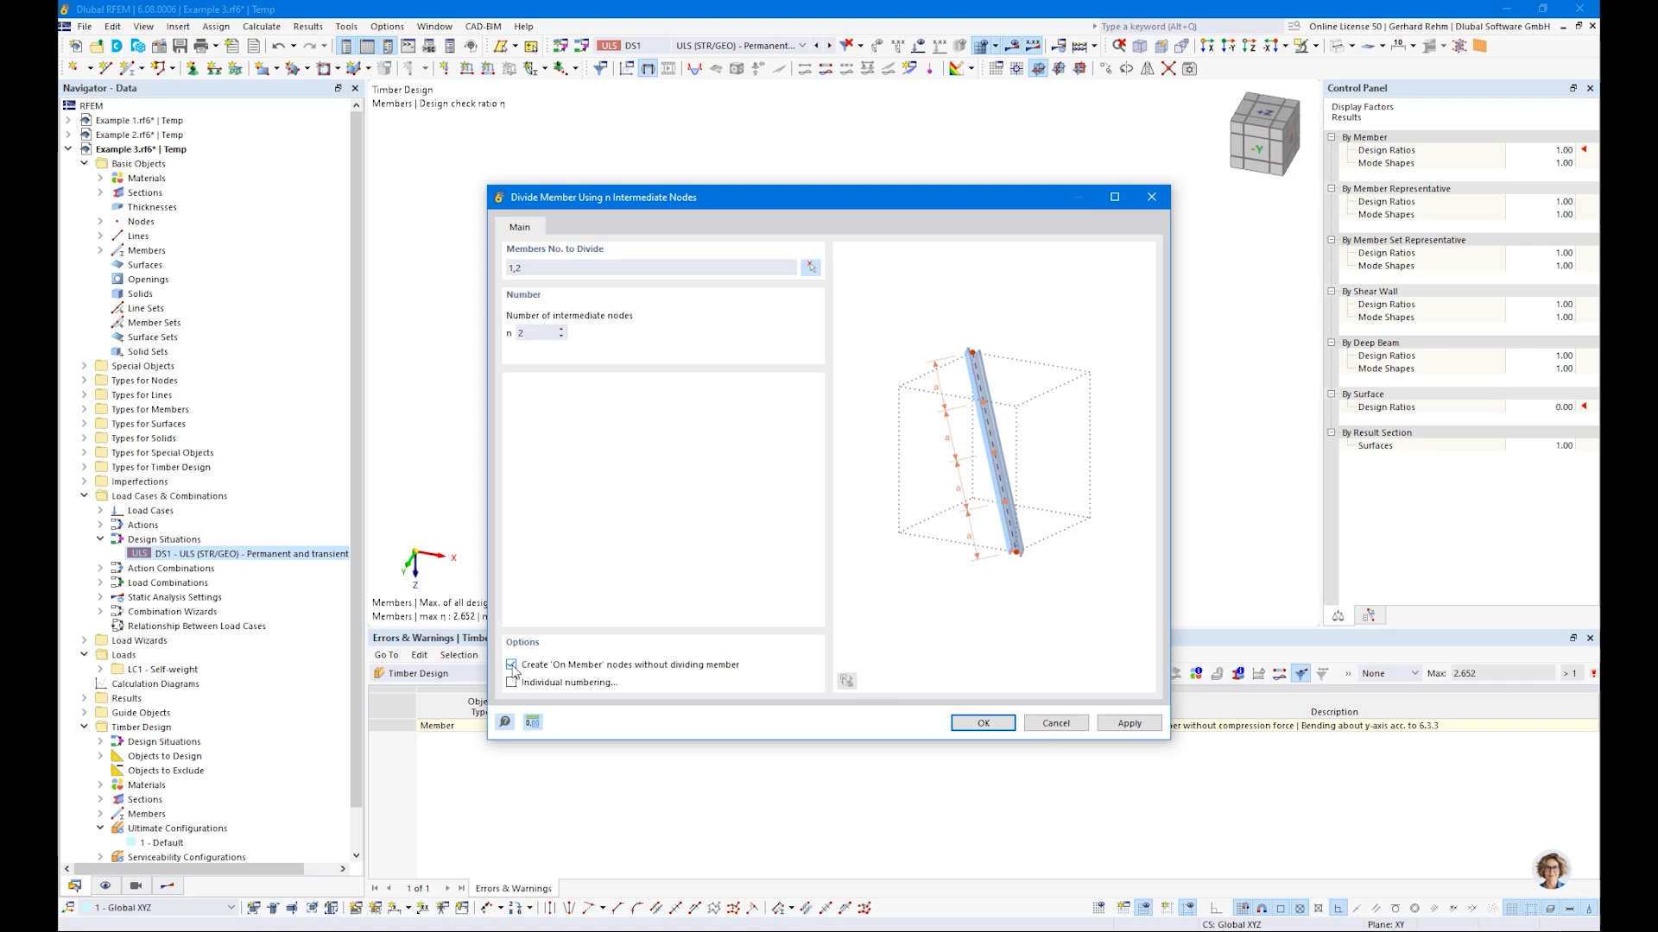
left_click(982, 723)
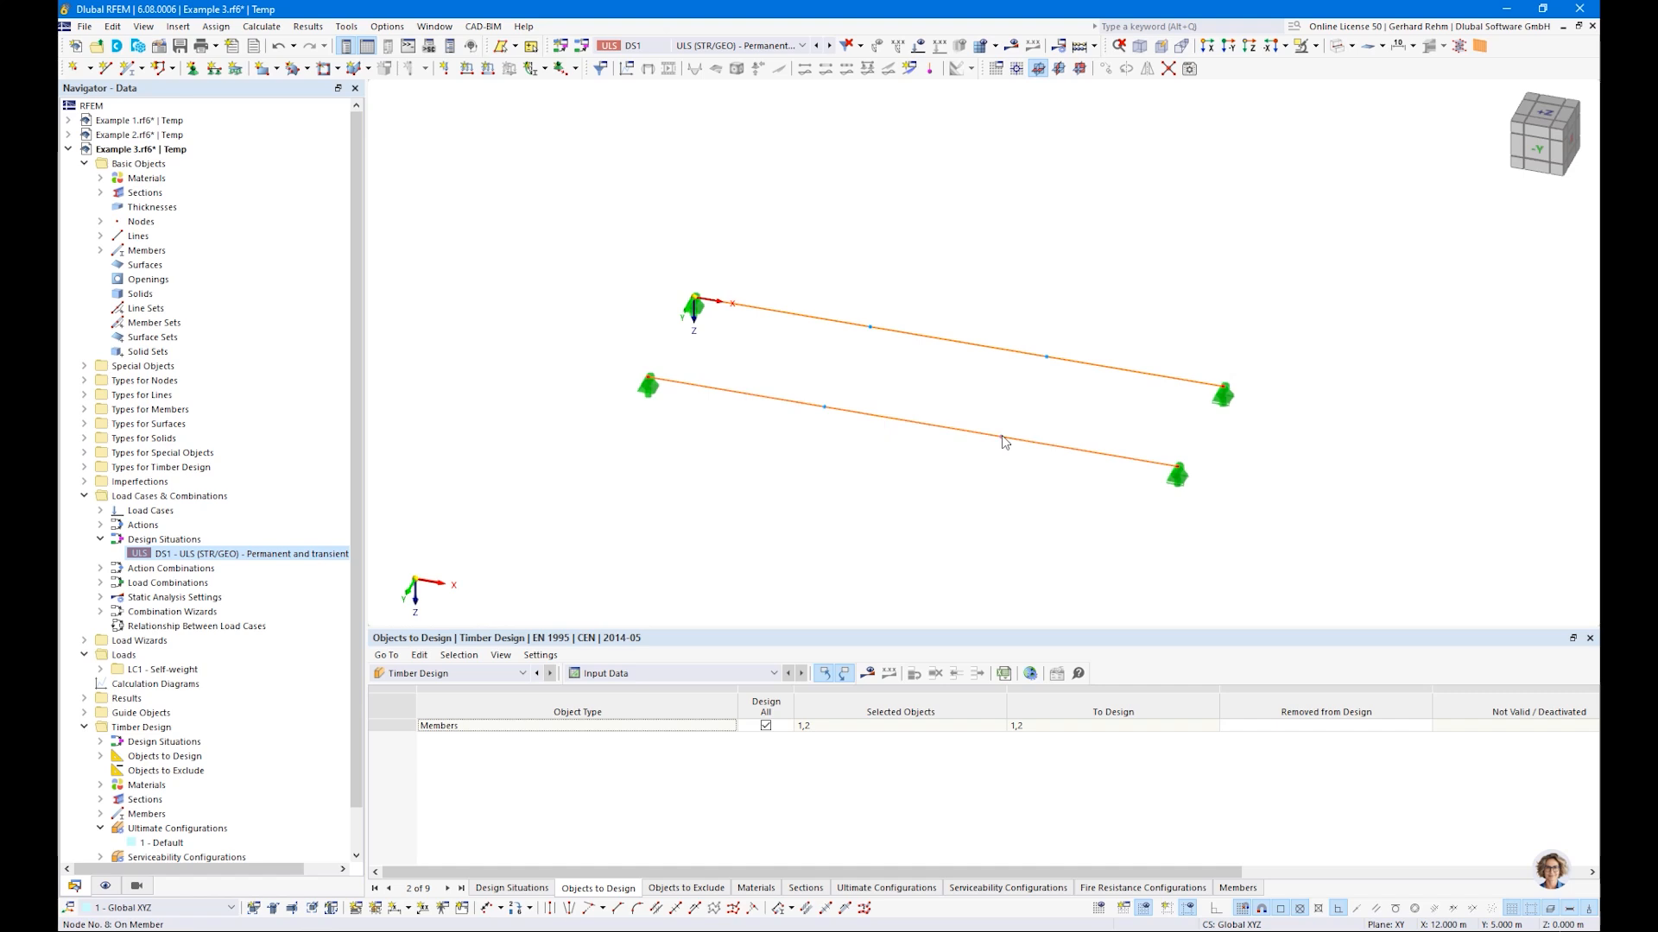
Check the node type of the copied beam's intermediate node at X = 6 m, then close its properties
double_click(825, 411)
left_click(410, 247)
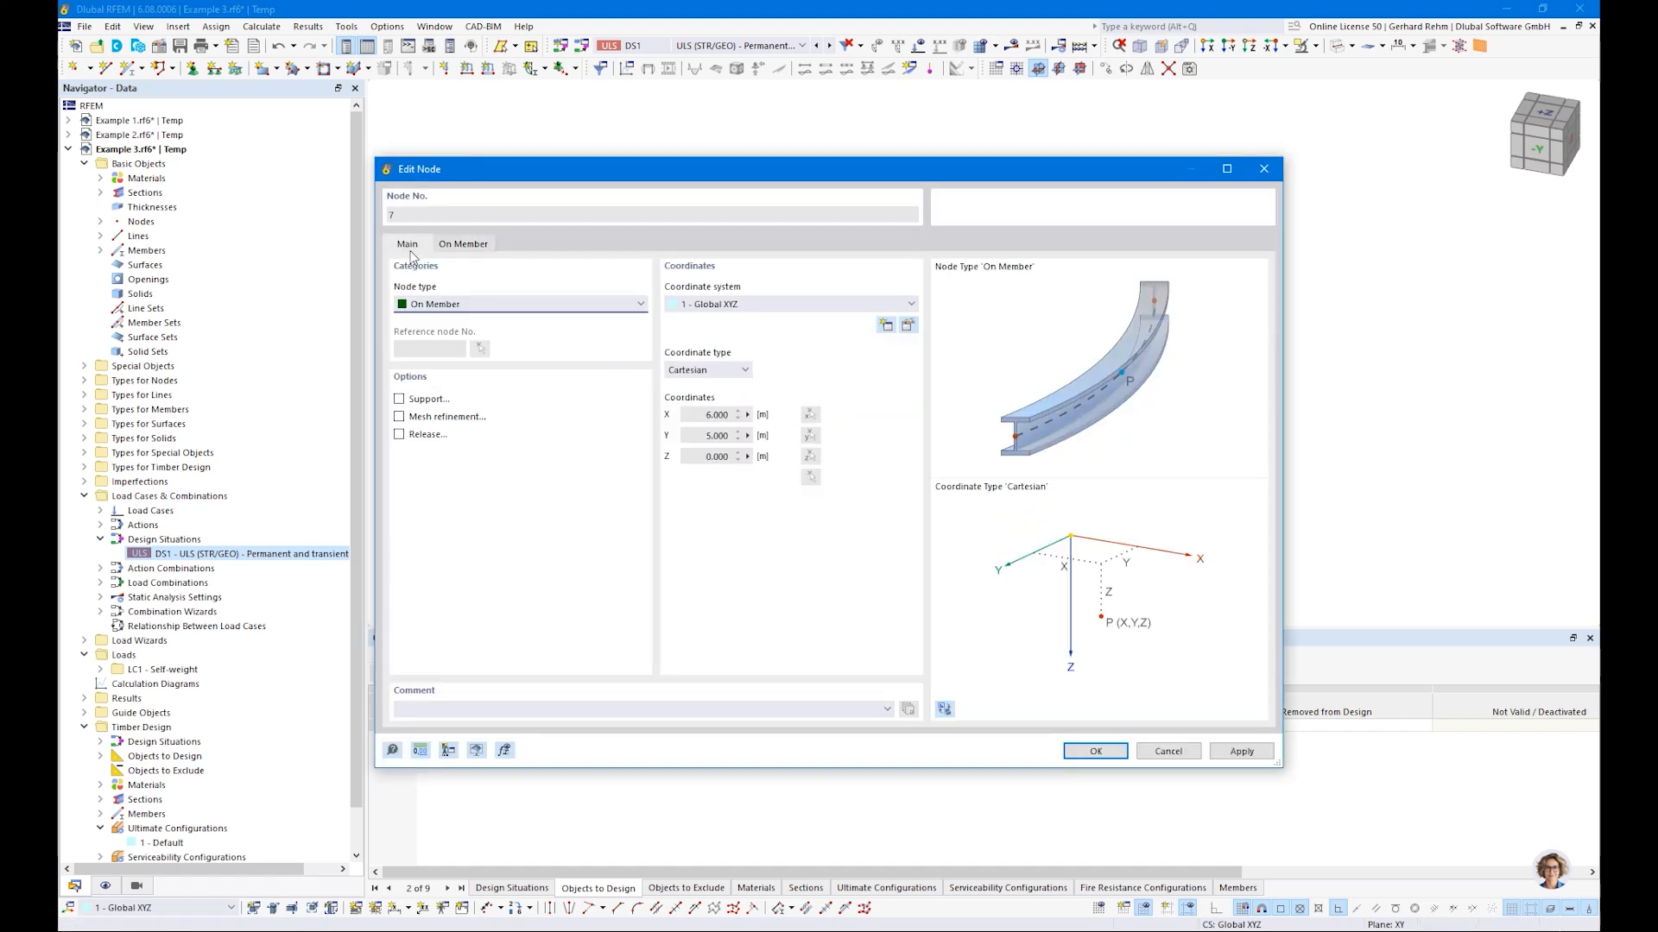
left_click(427, 308)
left_click(446, 307)
key("Escape")
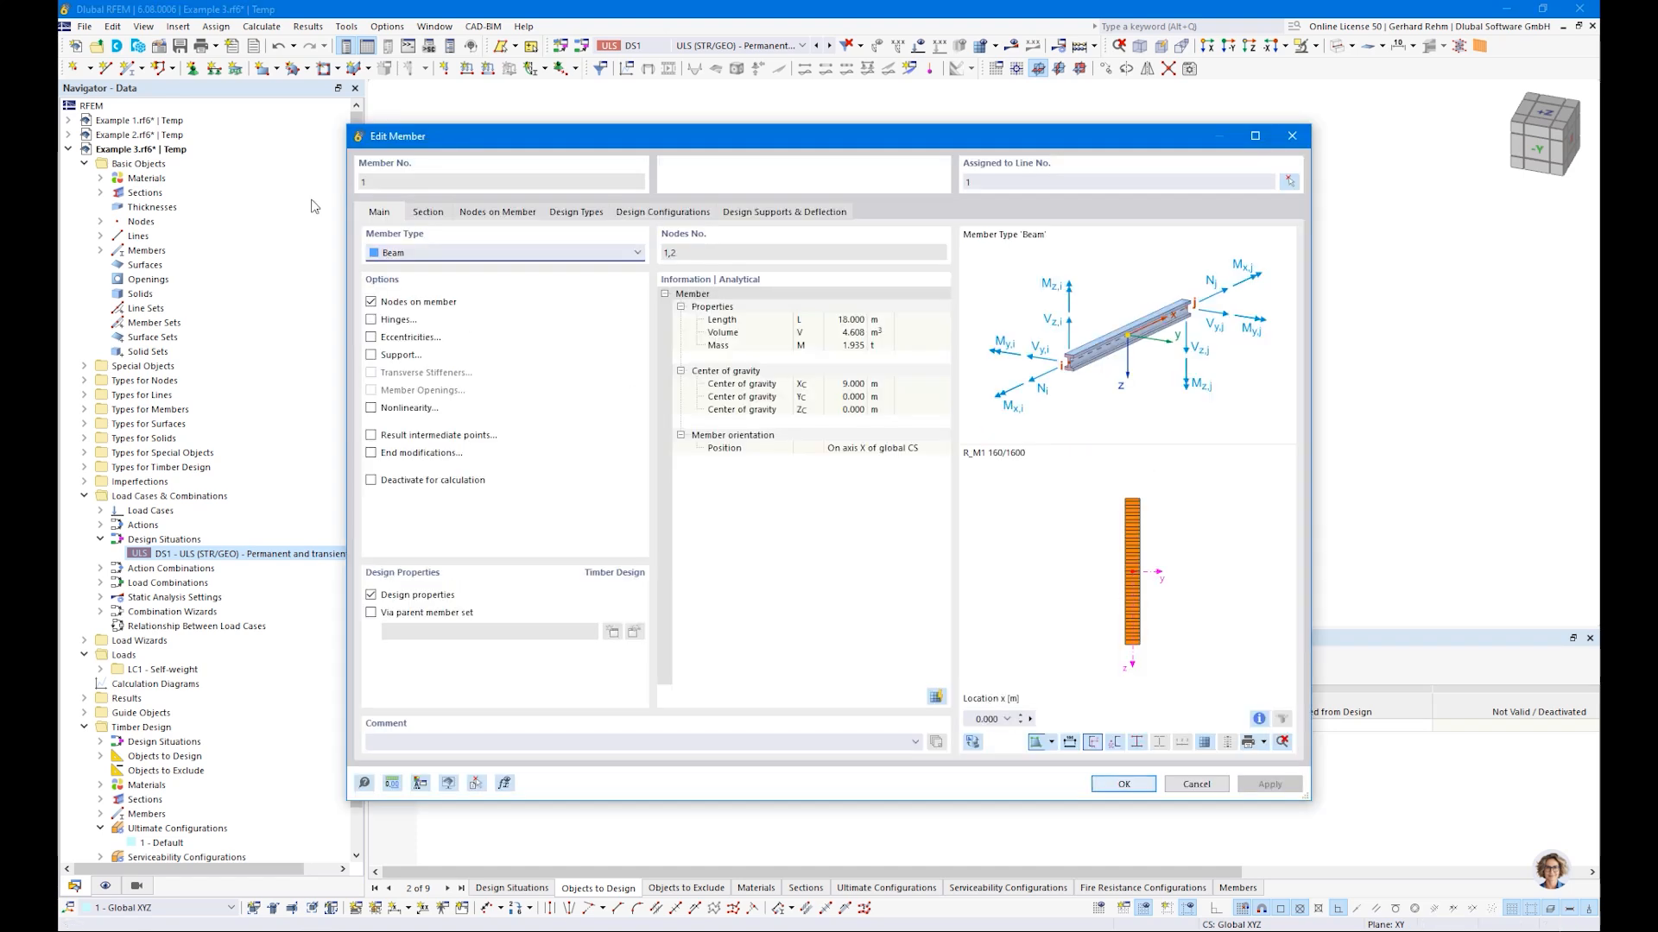
Add two intermediate nodes to member 1's effective lengths and fix both against displacement in y/u
left_click(497, 213)
left_click(575, 213)
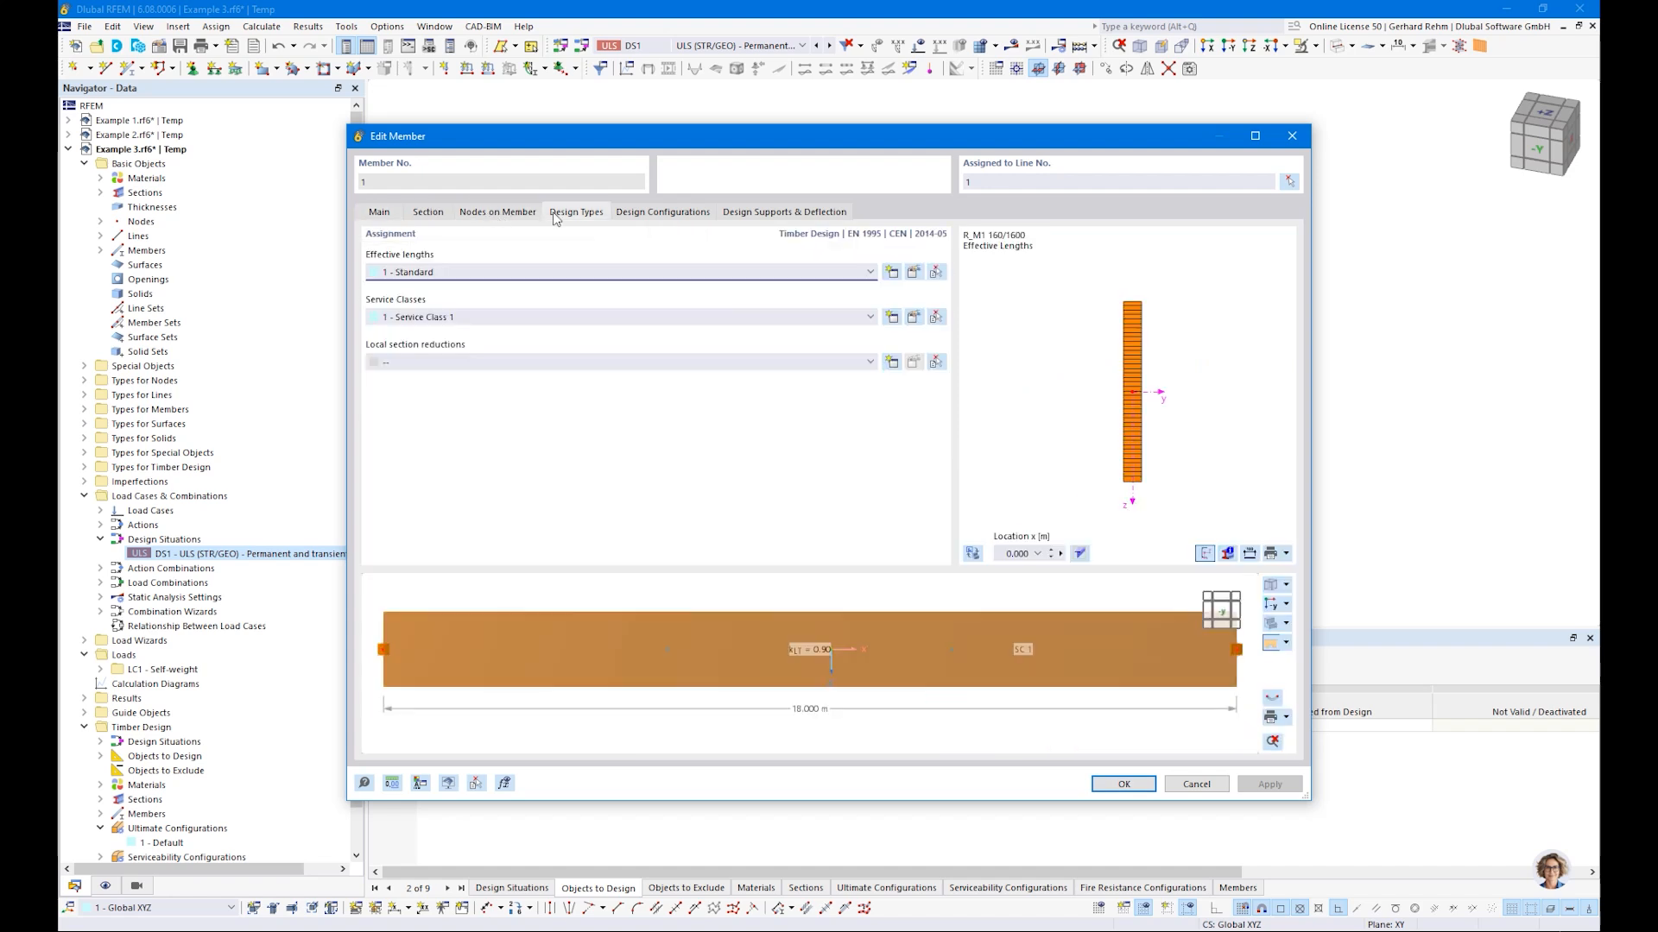
left_click(913, 272)
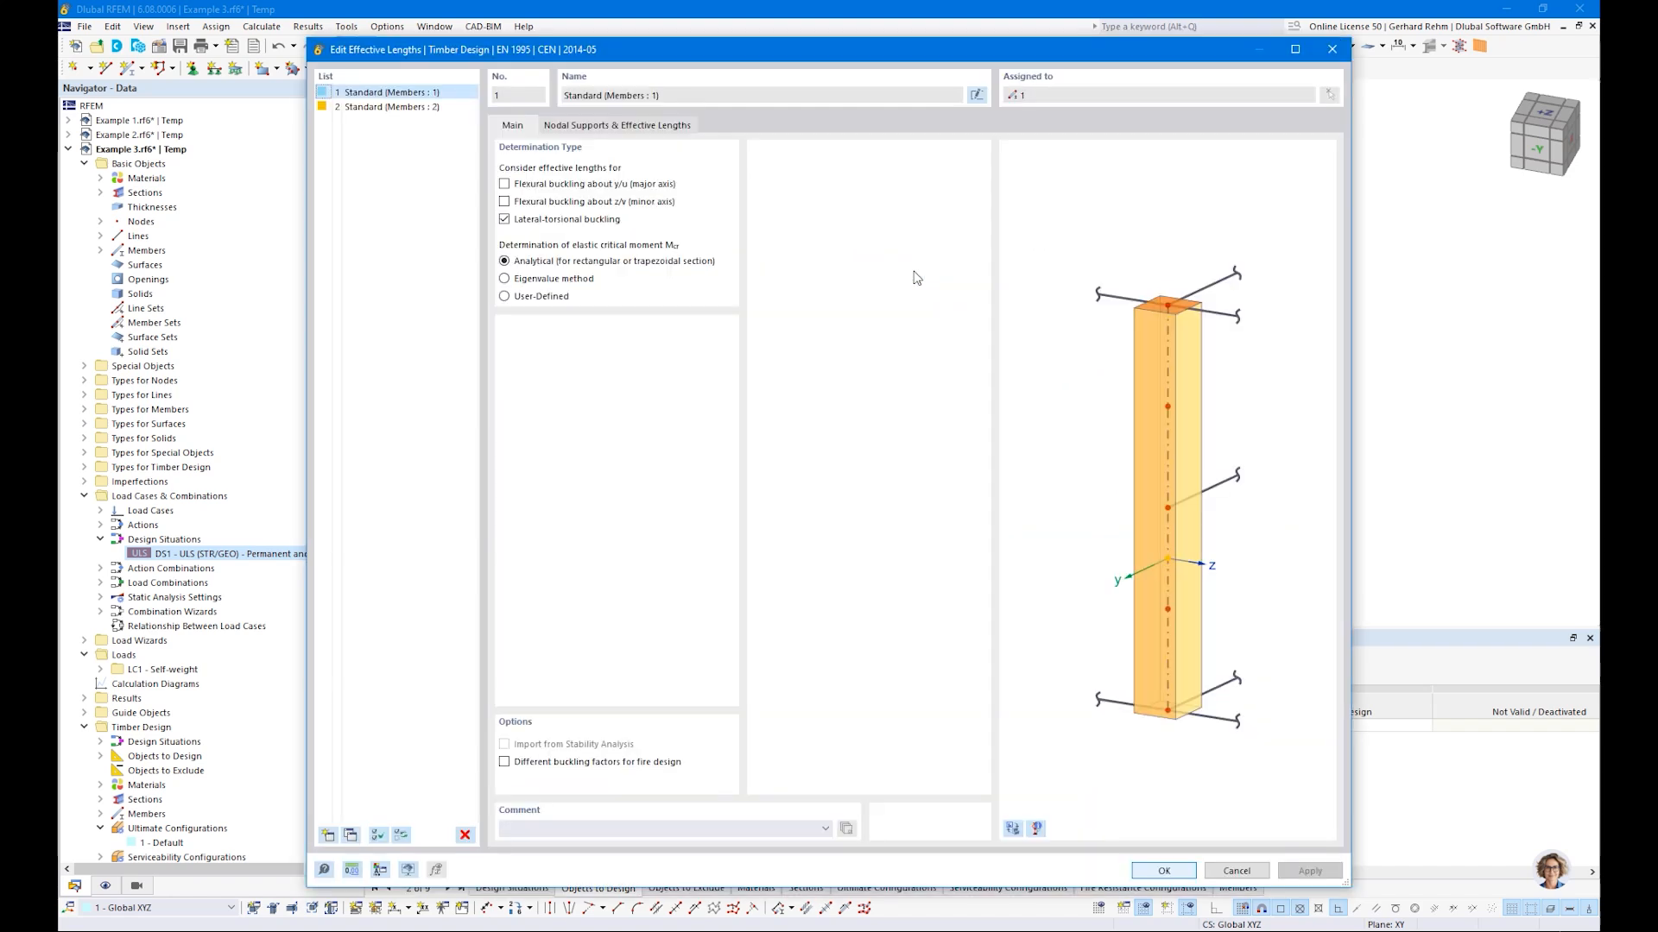
left_click(560, 128)
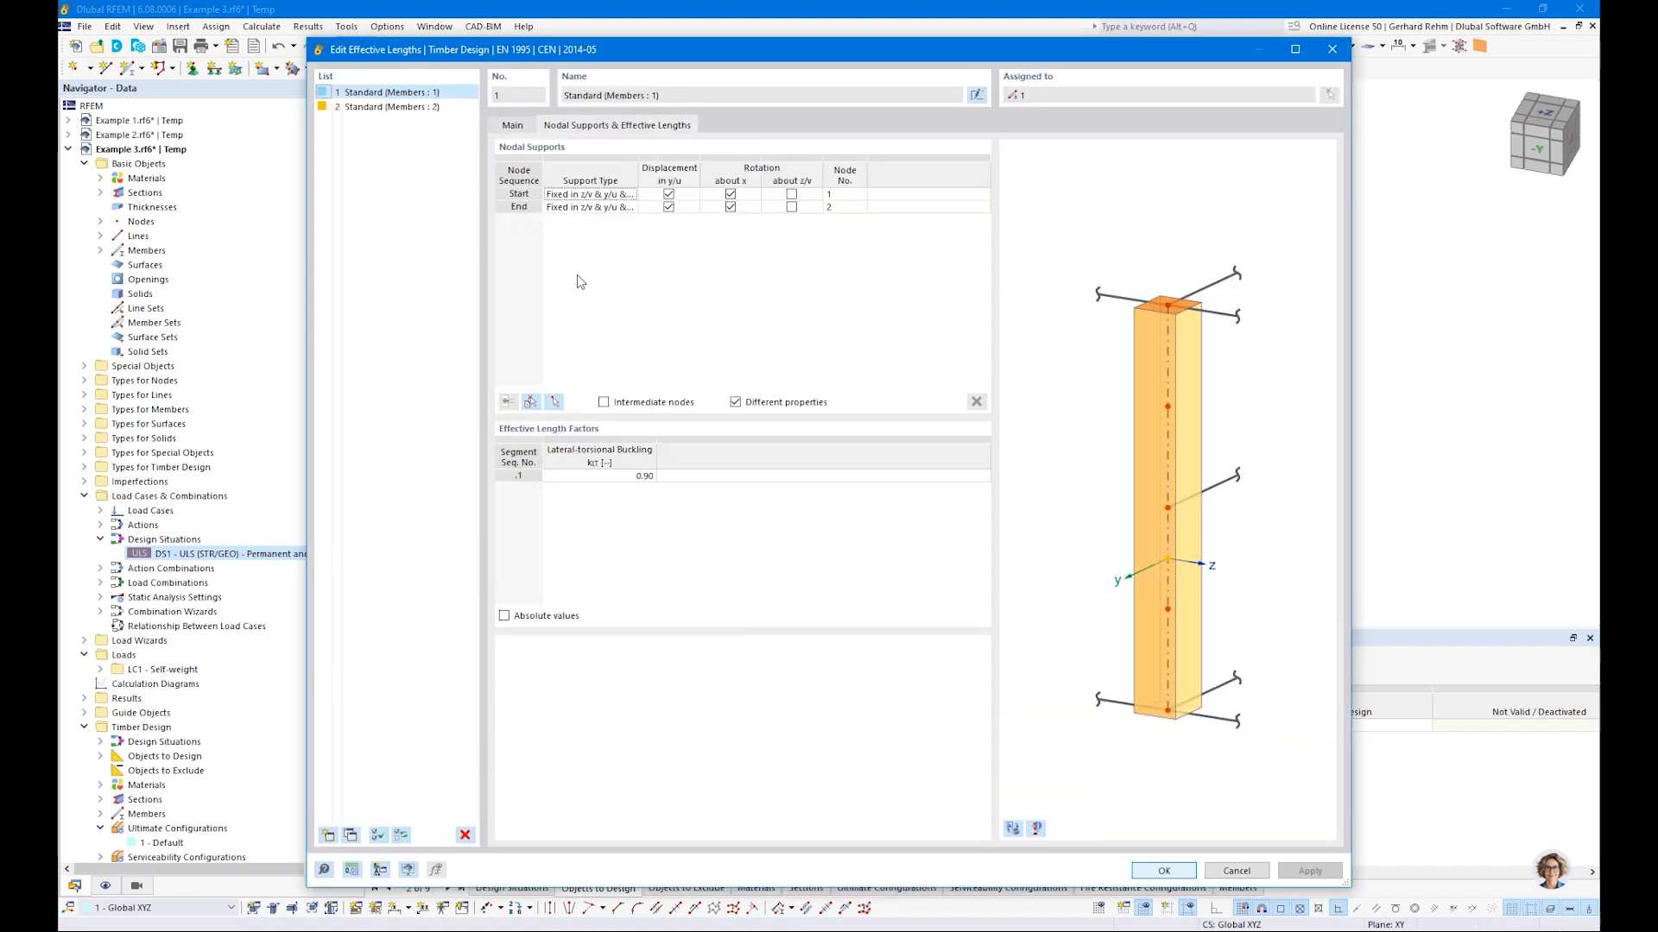
left_click(616, 403)
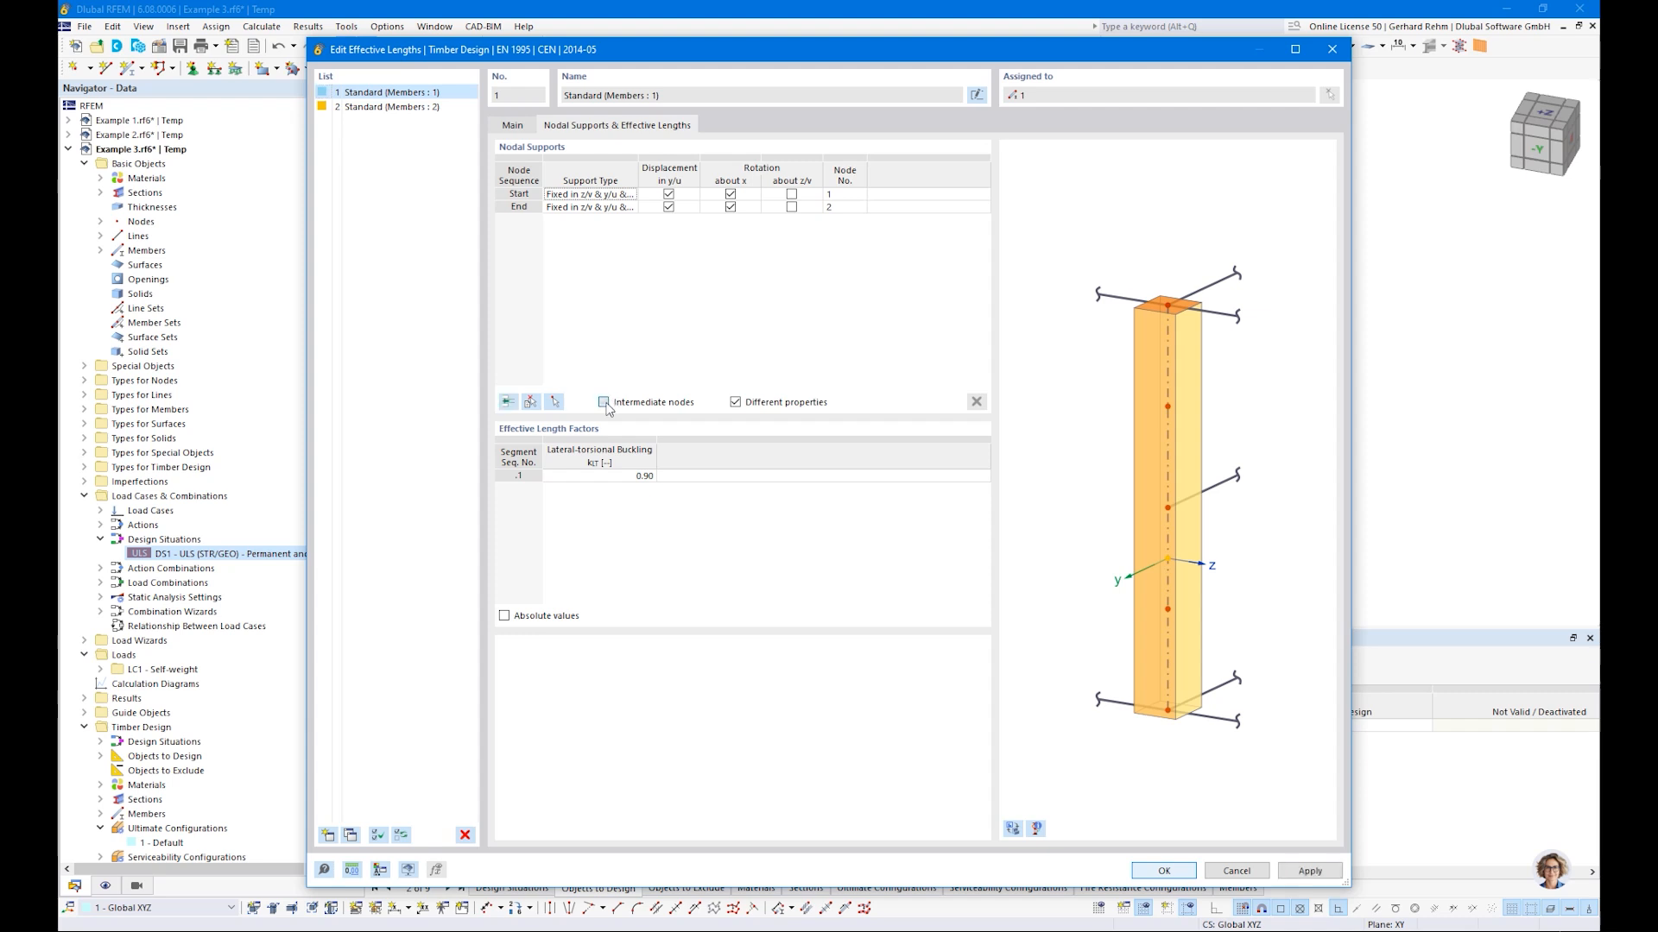
left_click(509, 402)
left_click(509, 403)
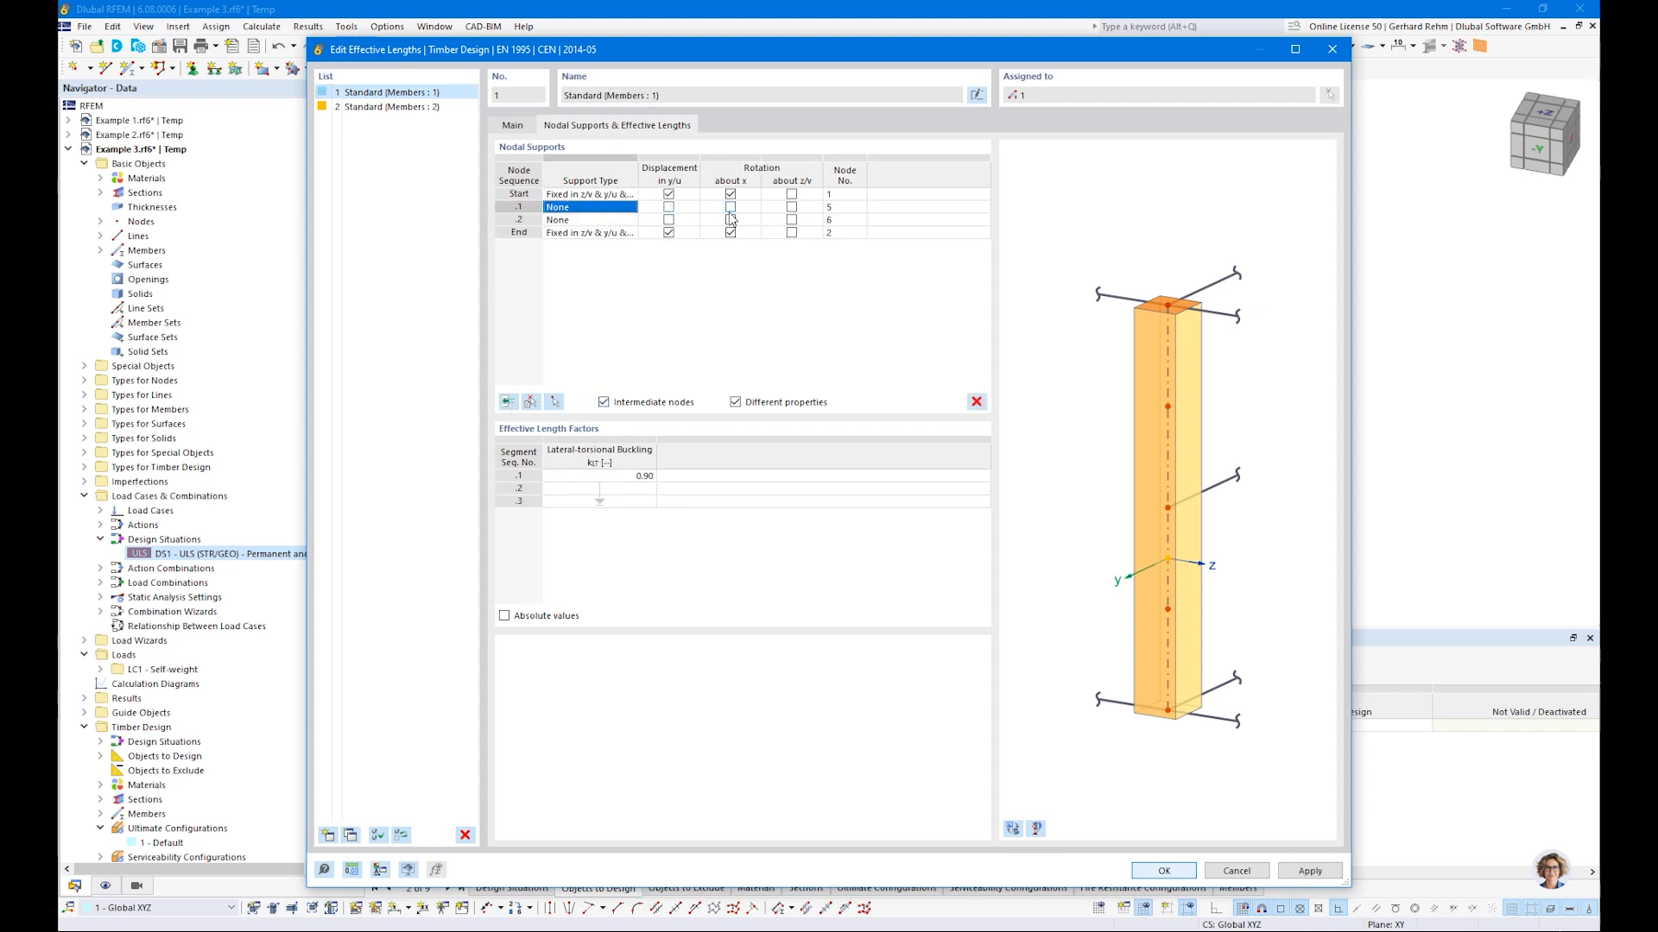
left_click(669, 207)
left_click(668, 220)
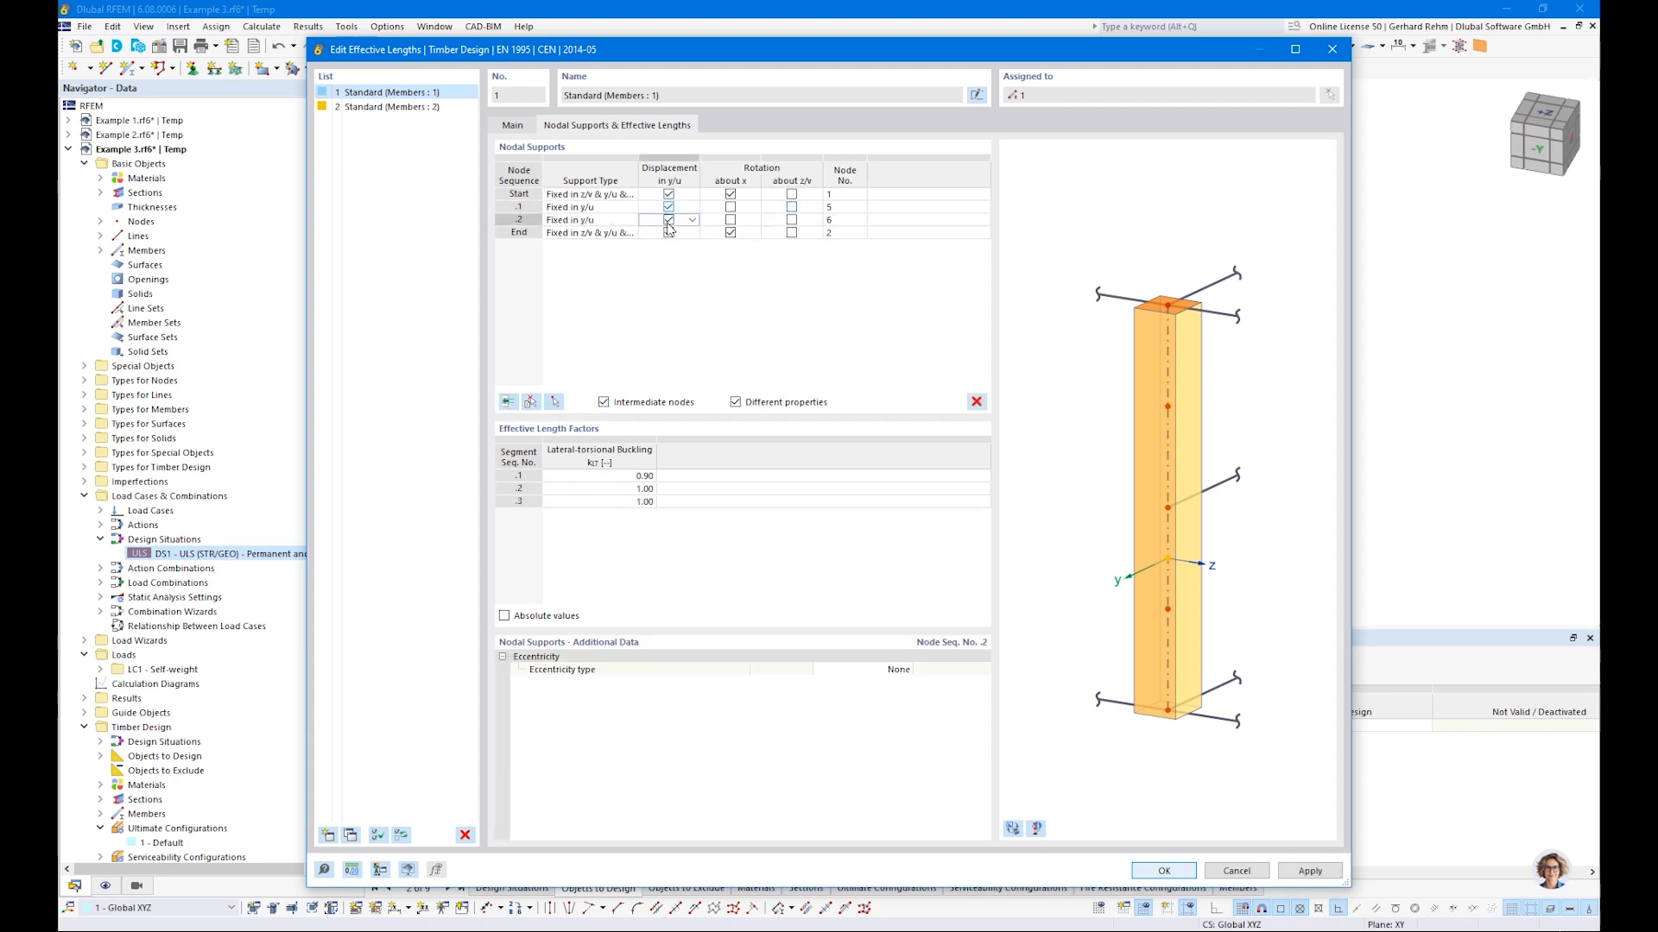
Set the lateral-torsional buckling length factor of member 1's first segment to 1.00
left_click(572, 477)
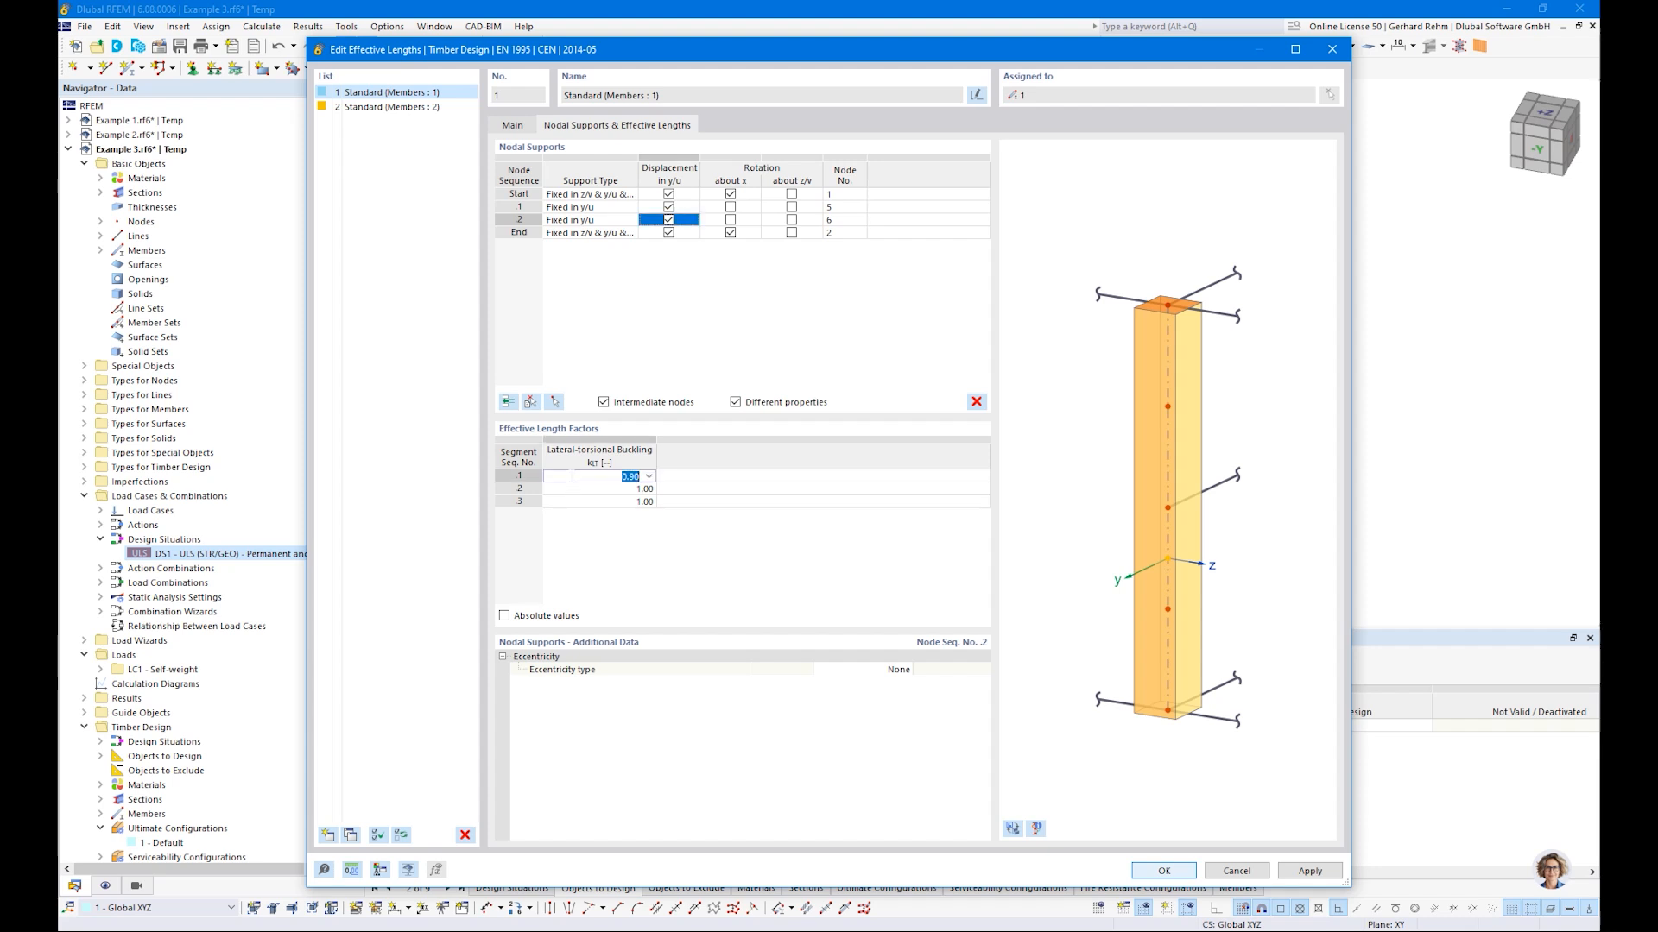
key("Return")
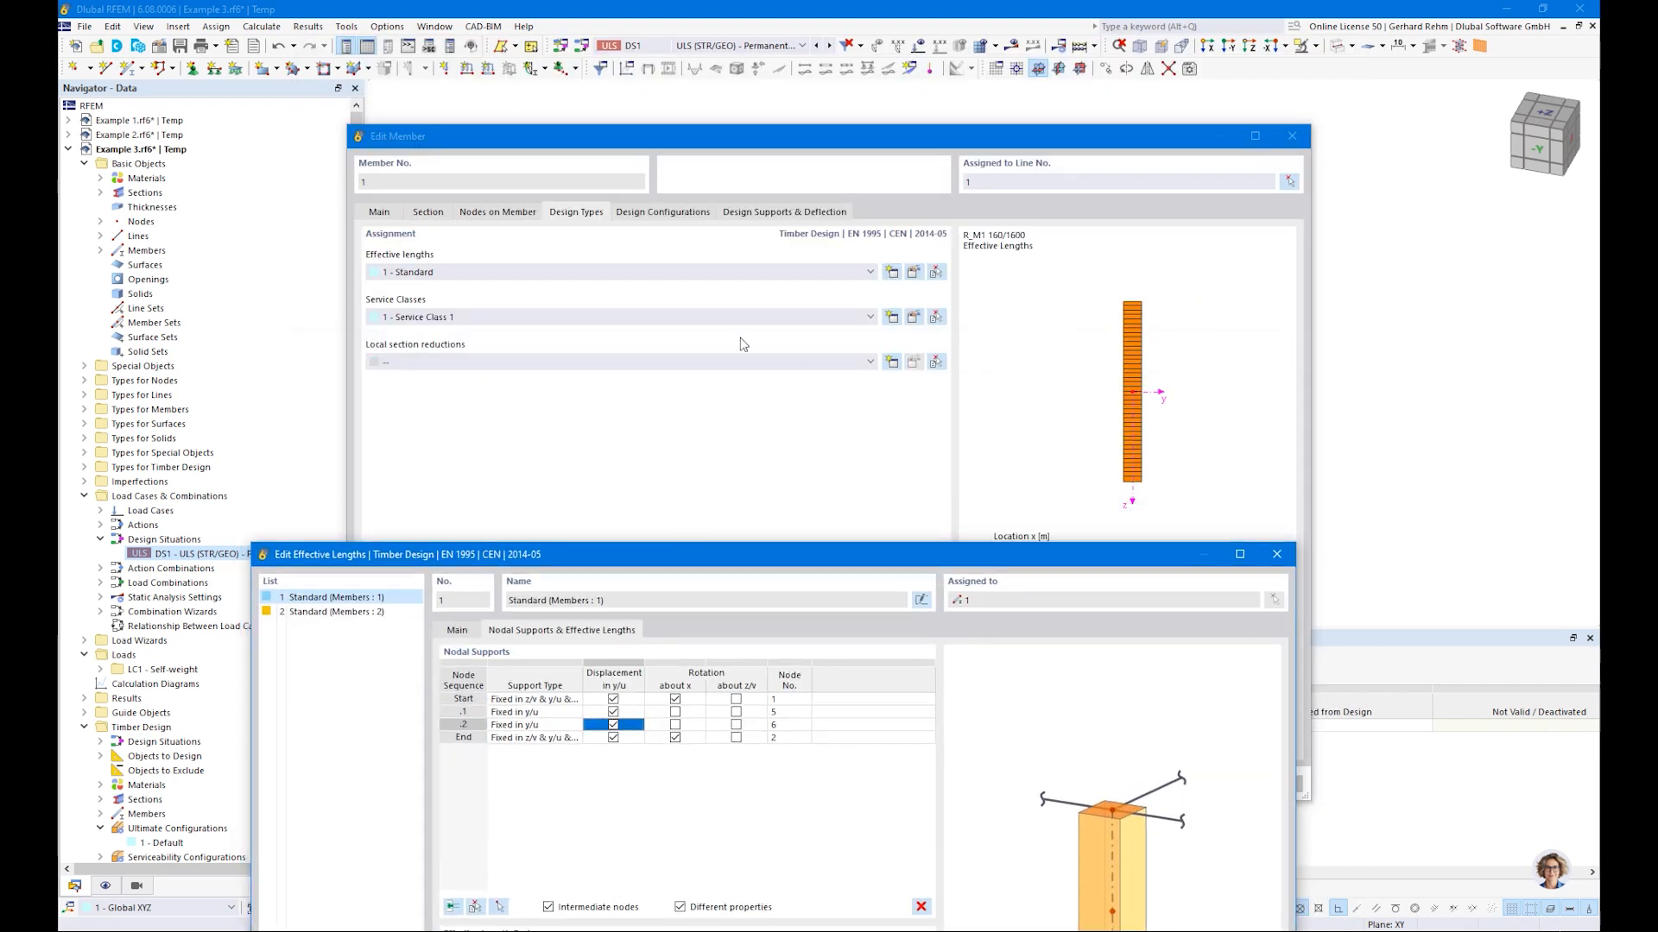
left_click_drag(848, 565, 952, 205)
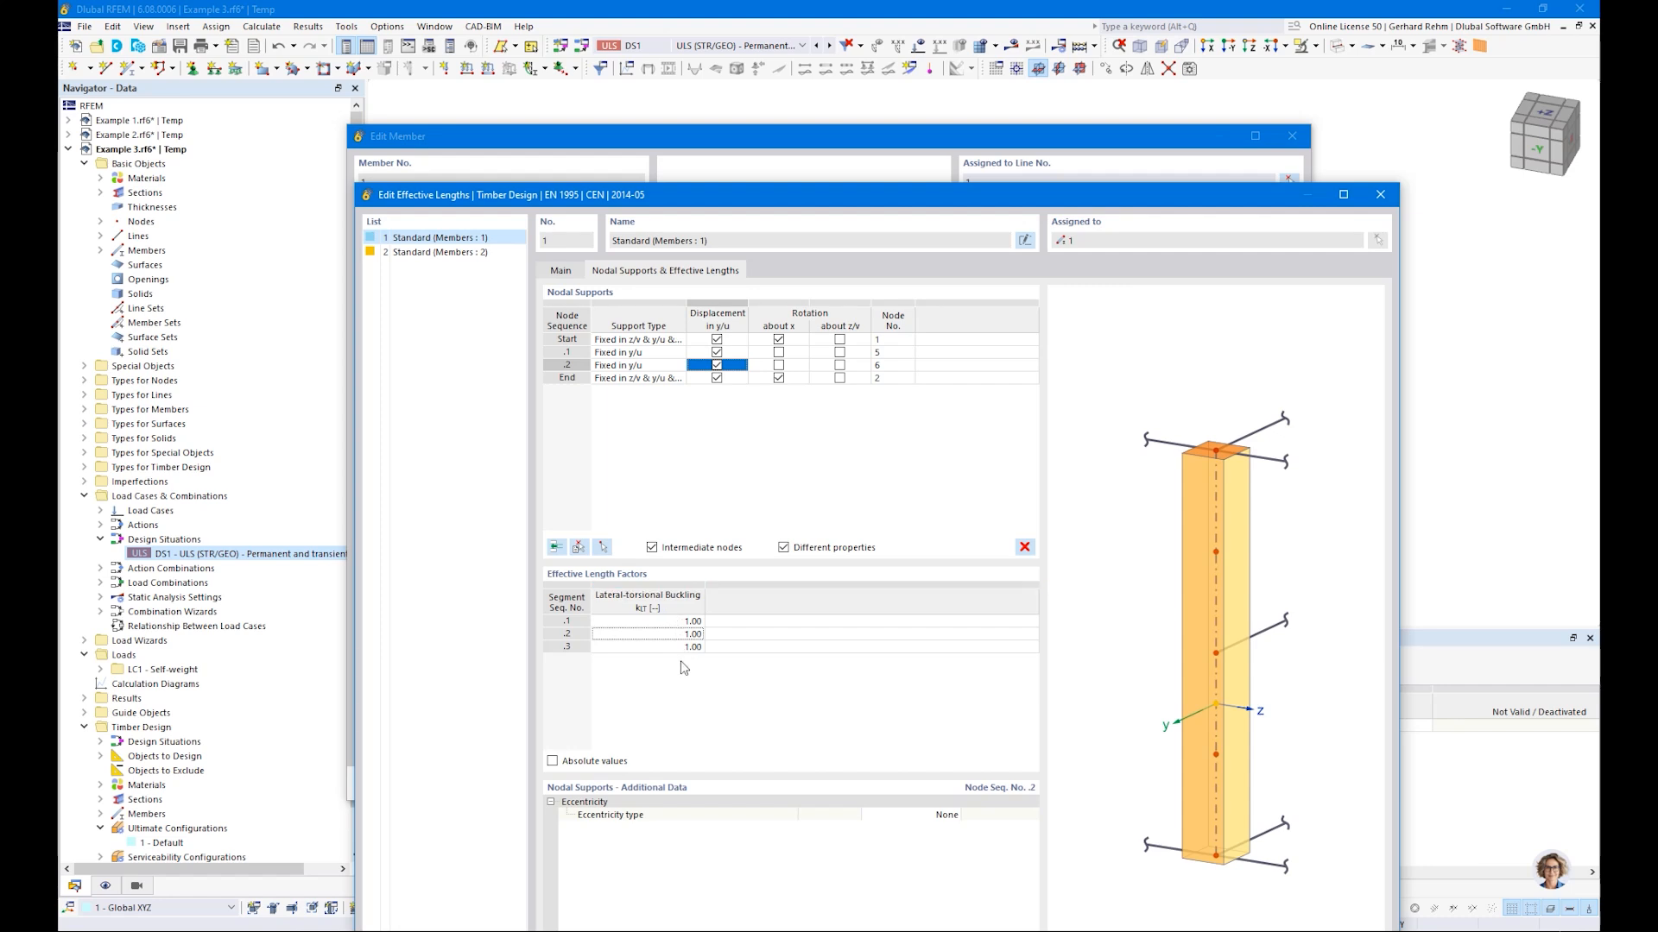
left_click(414, 237)
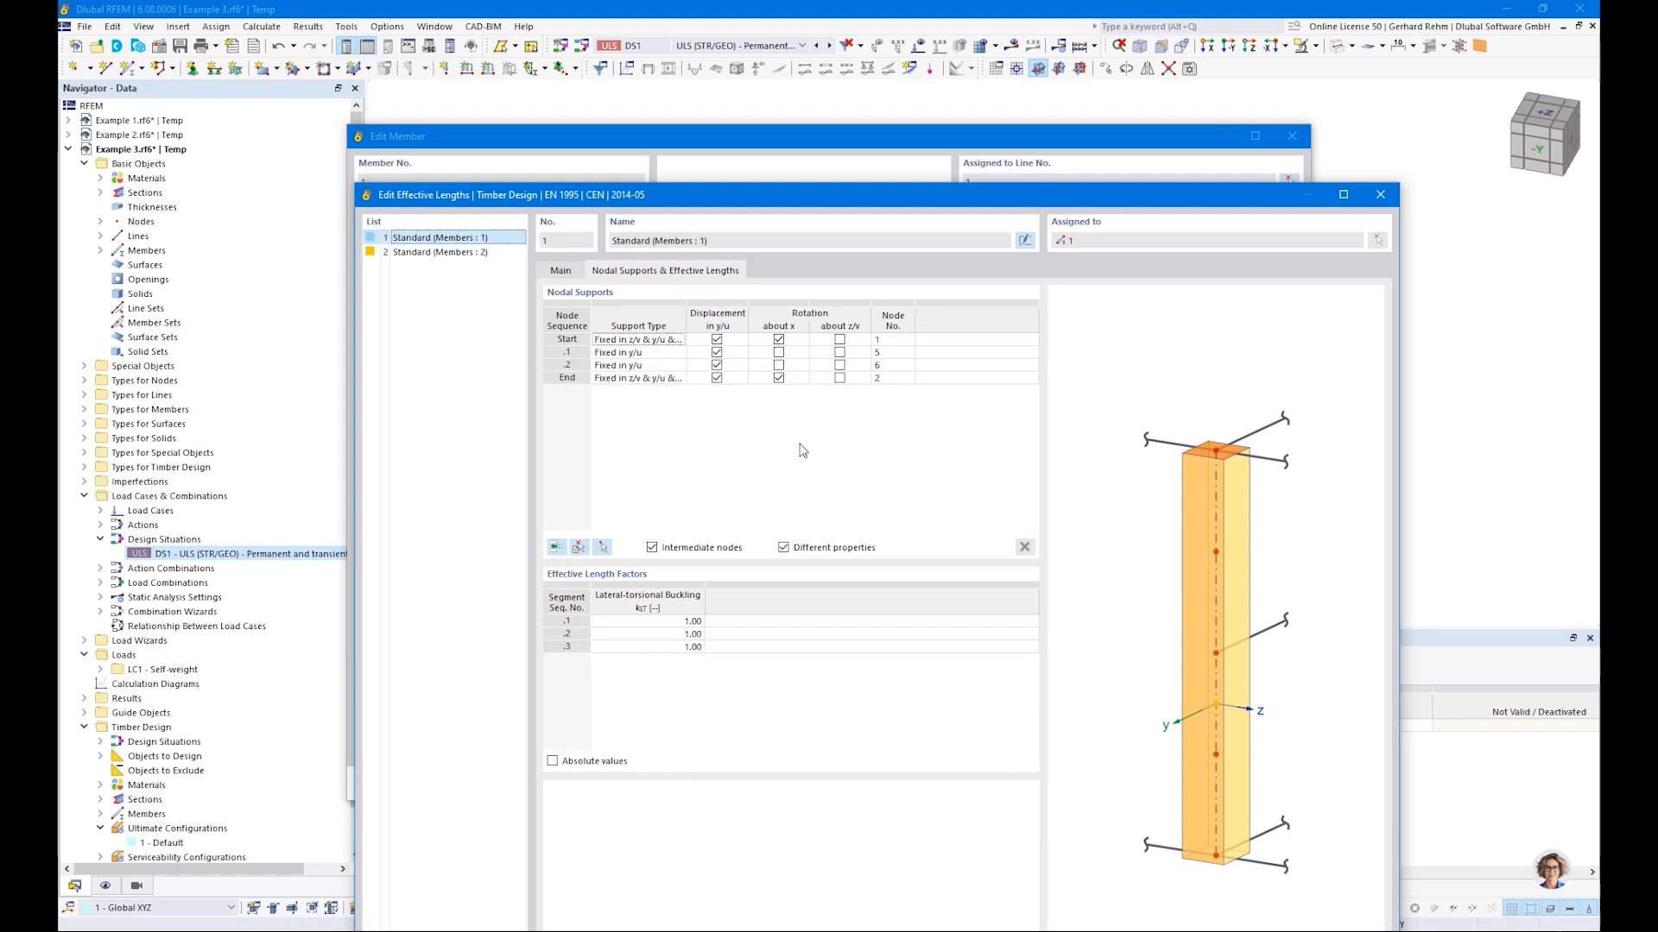
Add two intermediate nodes to member 2's effective lengths and fix both against displacement in y/u
left_click(408, 253)
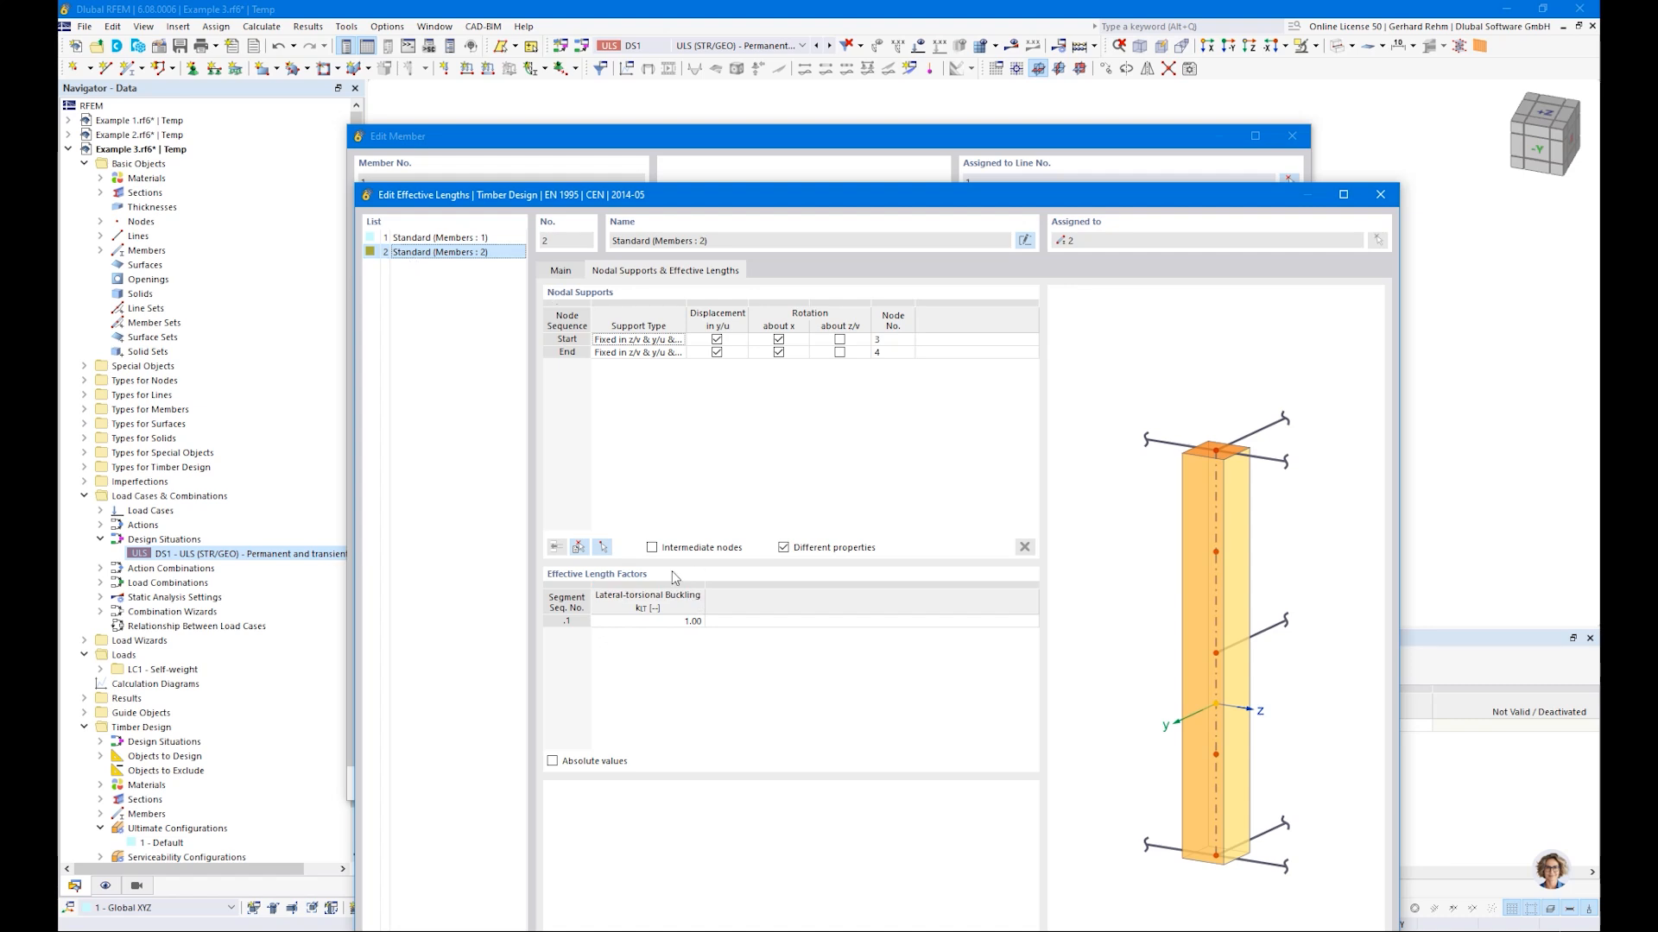
left_click(652, 548)
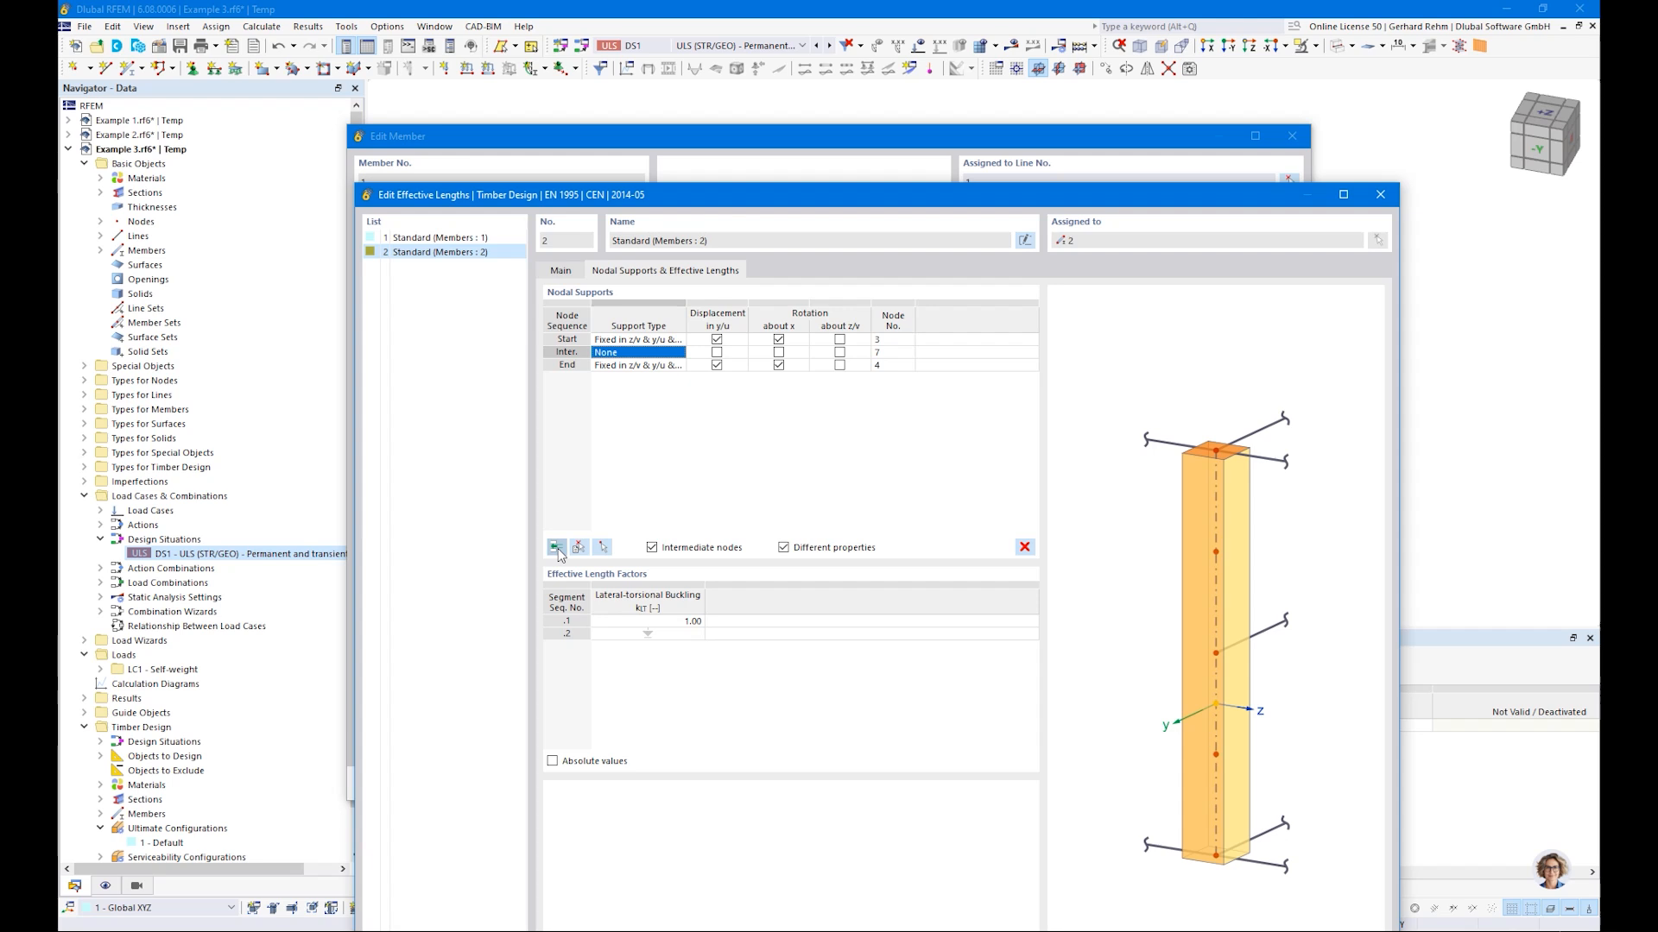
left_click(717, 352)
left_click(717, 365)
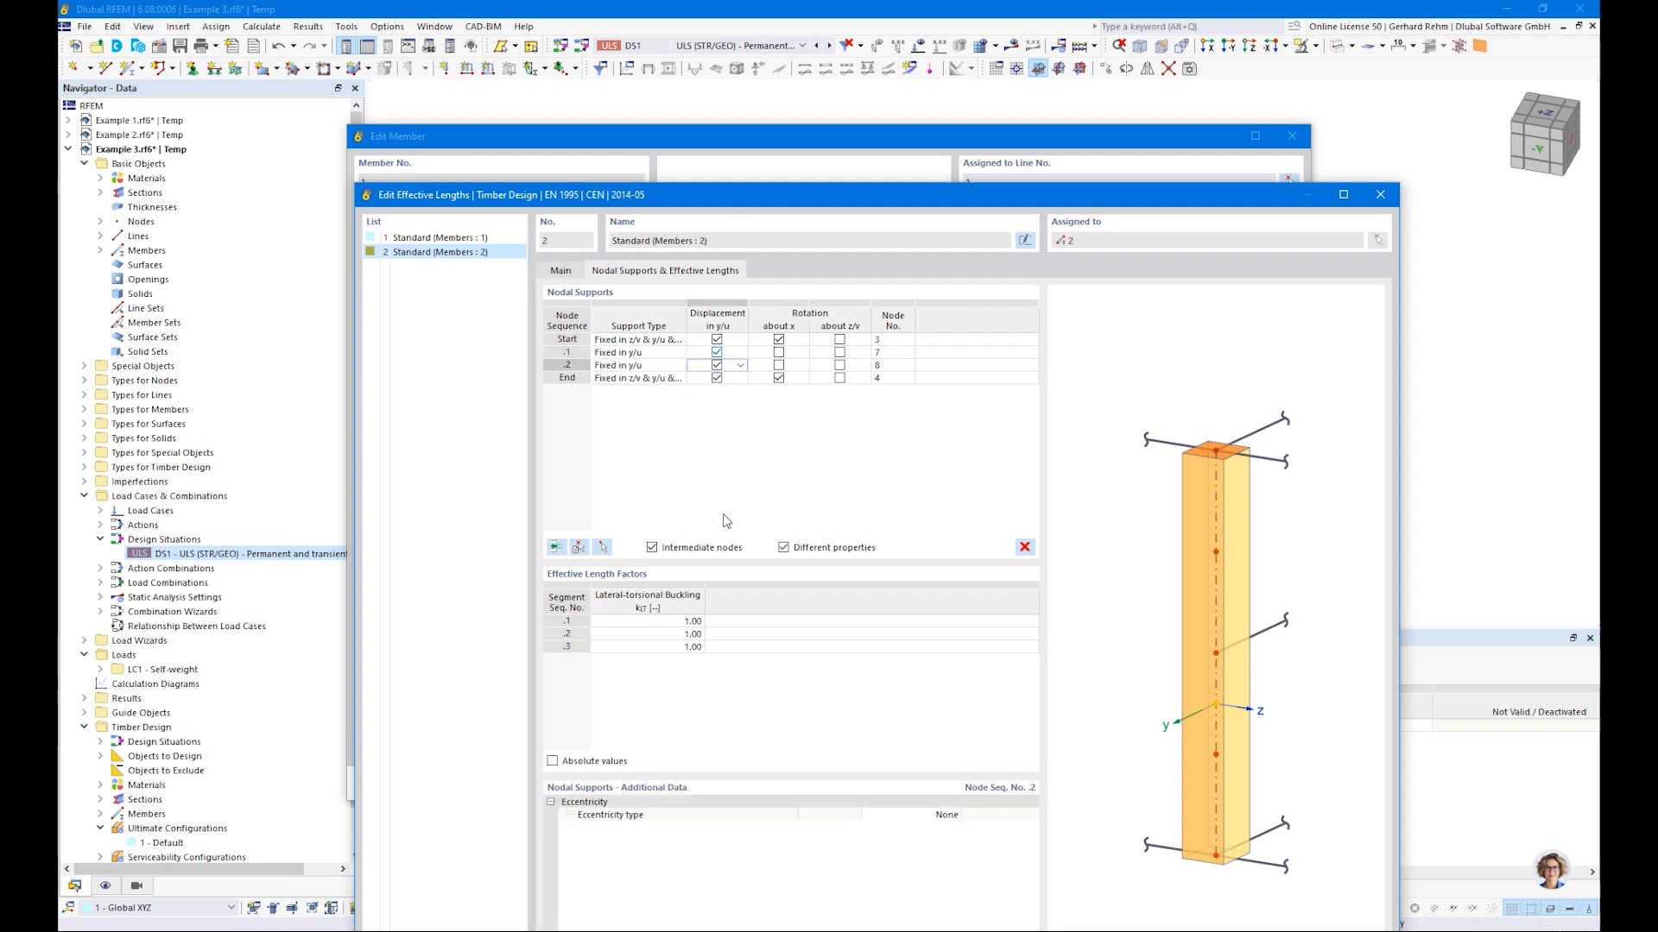
Select member 2's intermediate support nodes .1 and .2 and inspect the beam's supports in the model preview of a maximized Edit Effective Lengths dialog
double_click(733, 195)
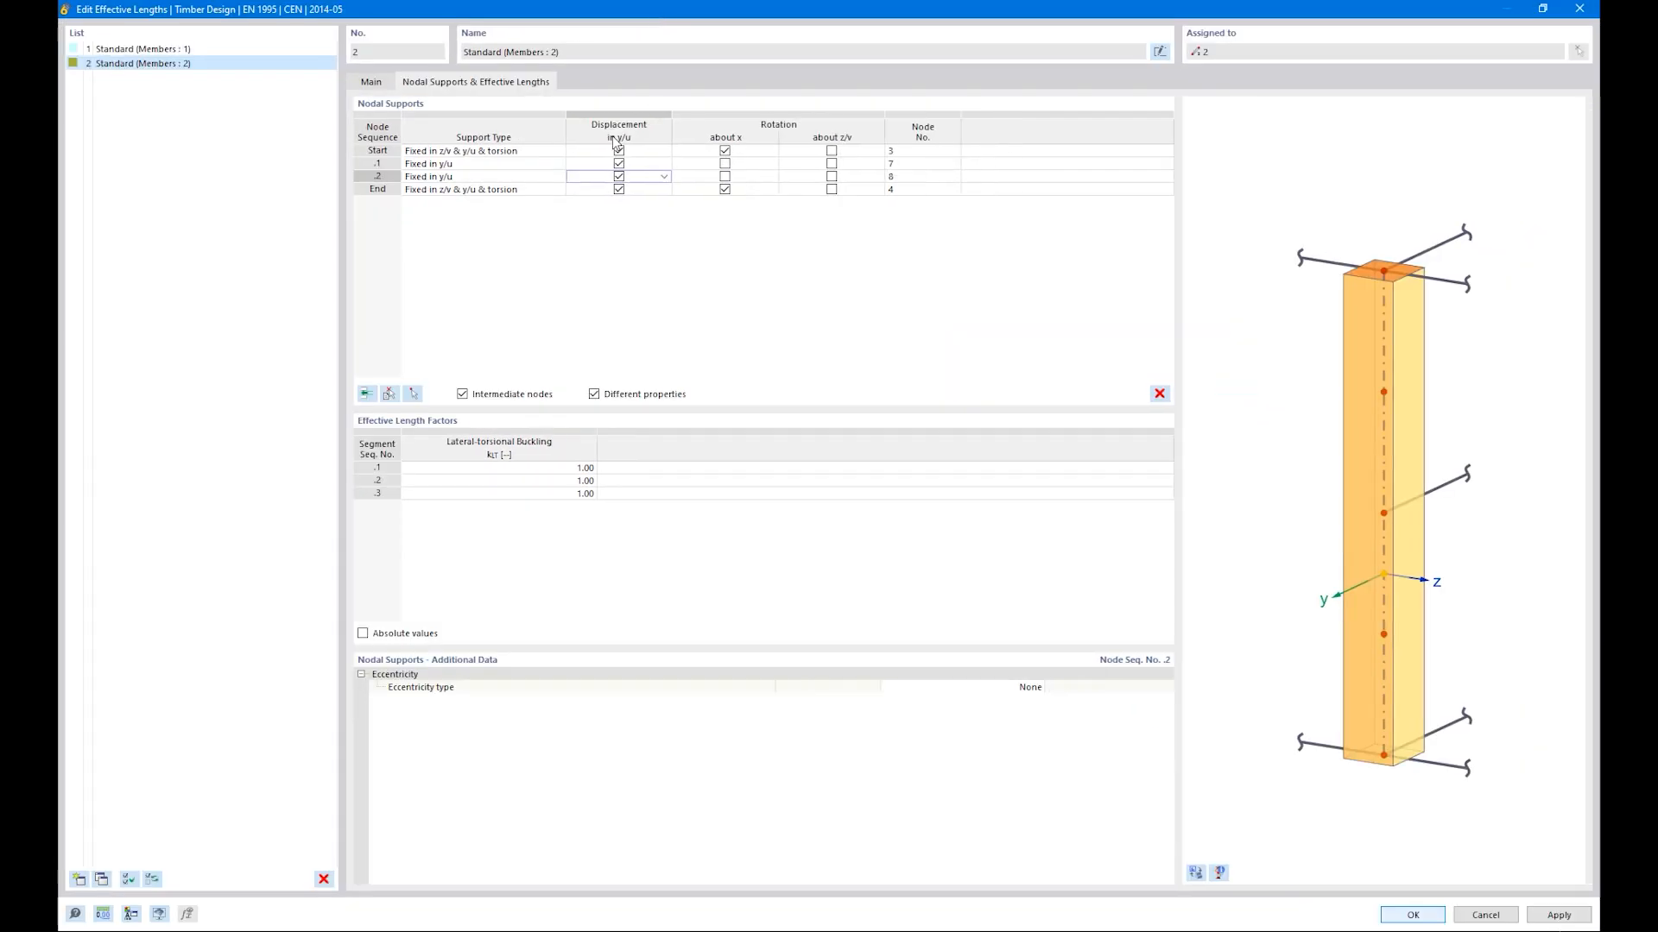
left_click(536, 167)
left_click(526, 178, "shift")
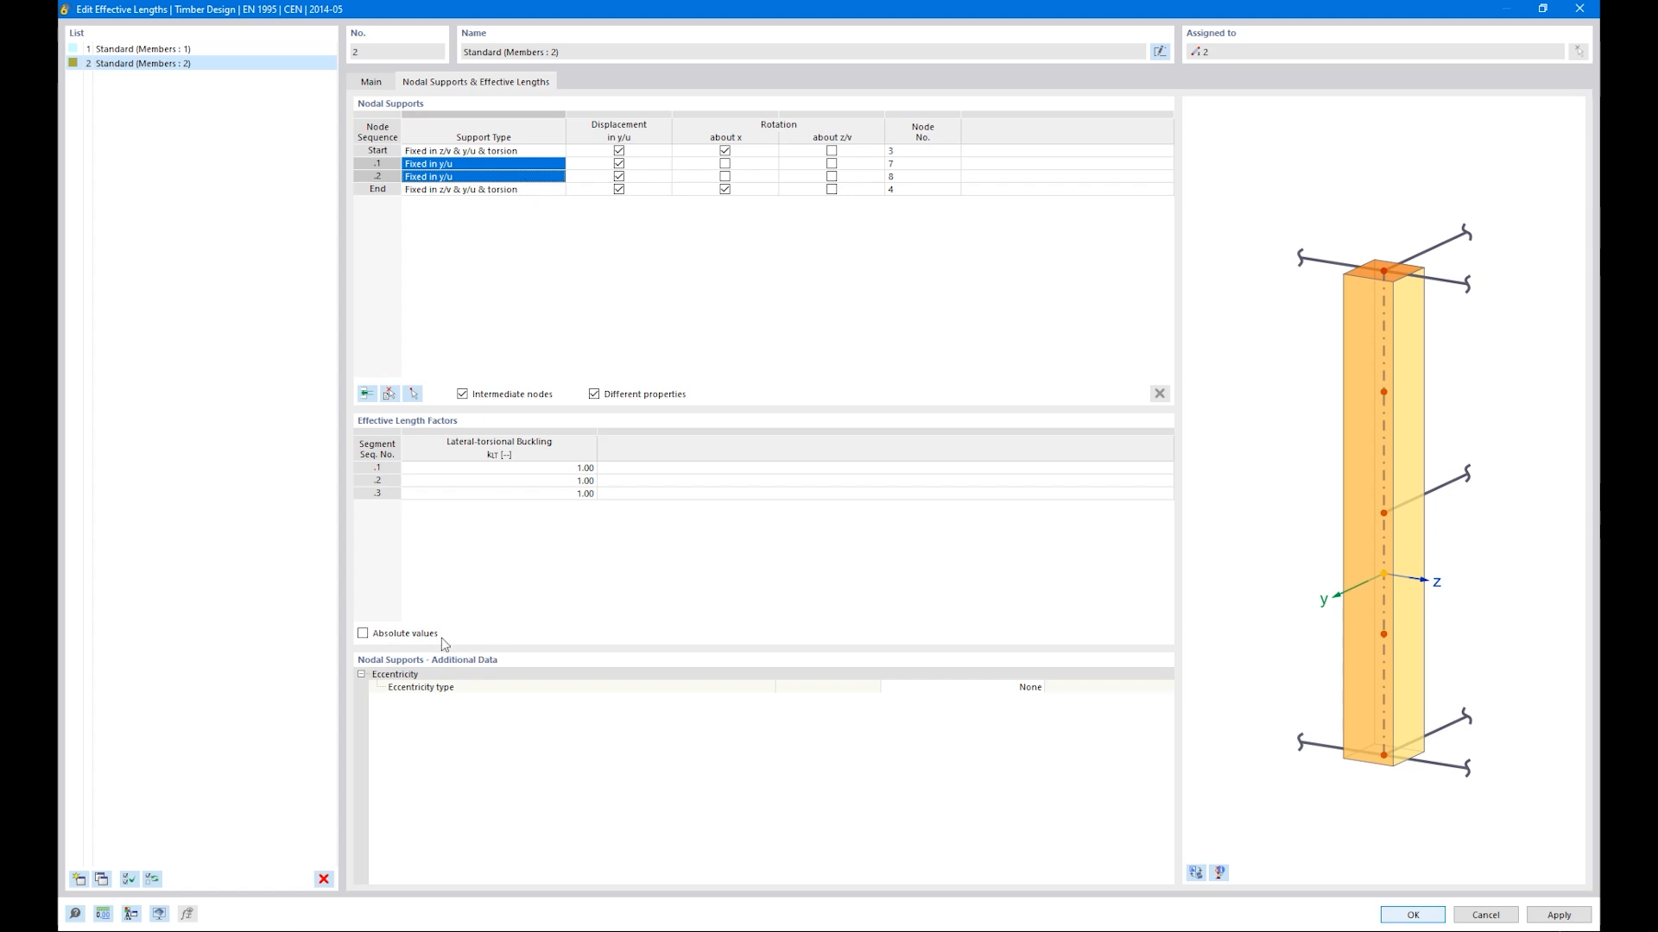
left_click(1034, 688)
left_click(1038, 688)
left_click(1189, 856)
left_click(1195, 872)
middle_click_drag(1406, 538, 1151, 490, "ctrl")
right_click(1151, 490)
left_click(1395, 518)
scroll(1397, 520, "up", 5)
middle_click_drag(1398, 528, 1399, 498, "ctrl")
mouse_move(1398, 497)
right_mouse_down()
mouse_move(1402, 469)
mouse_move(1397, 484)
right_mouse_up()
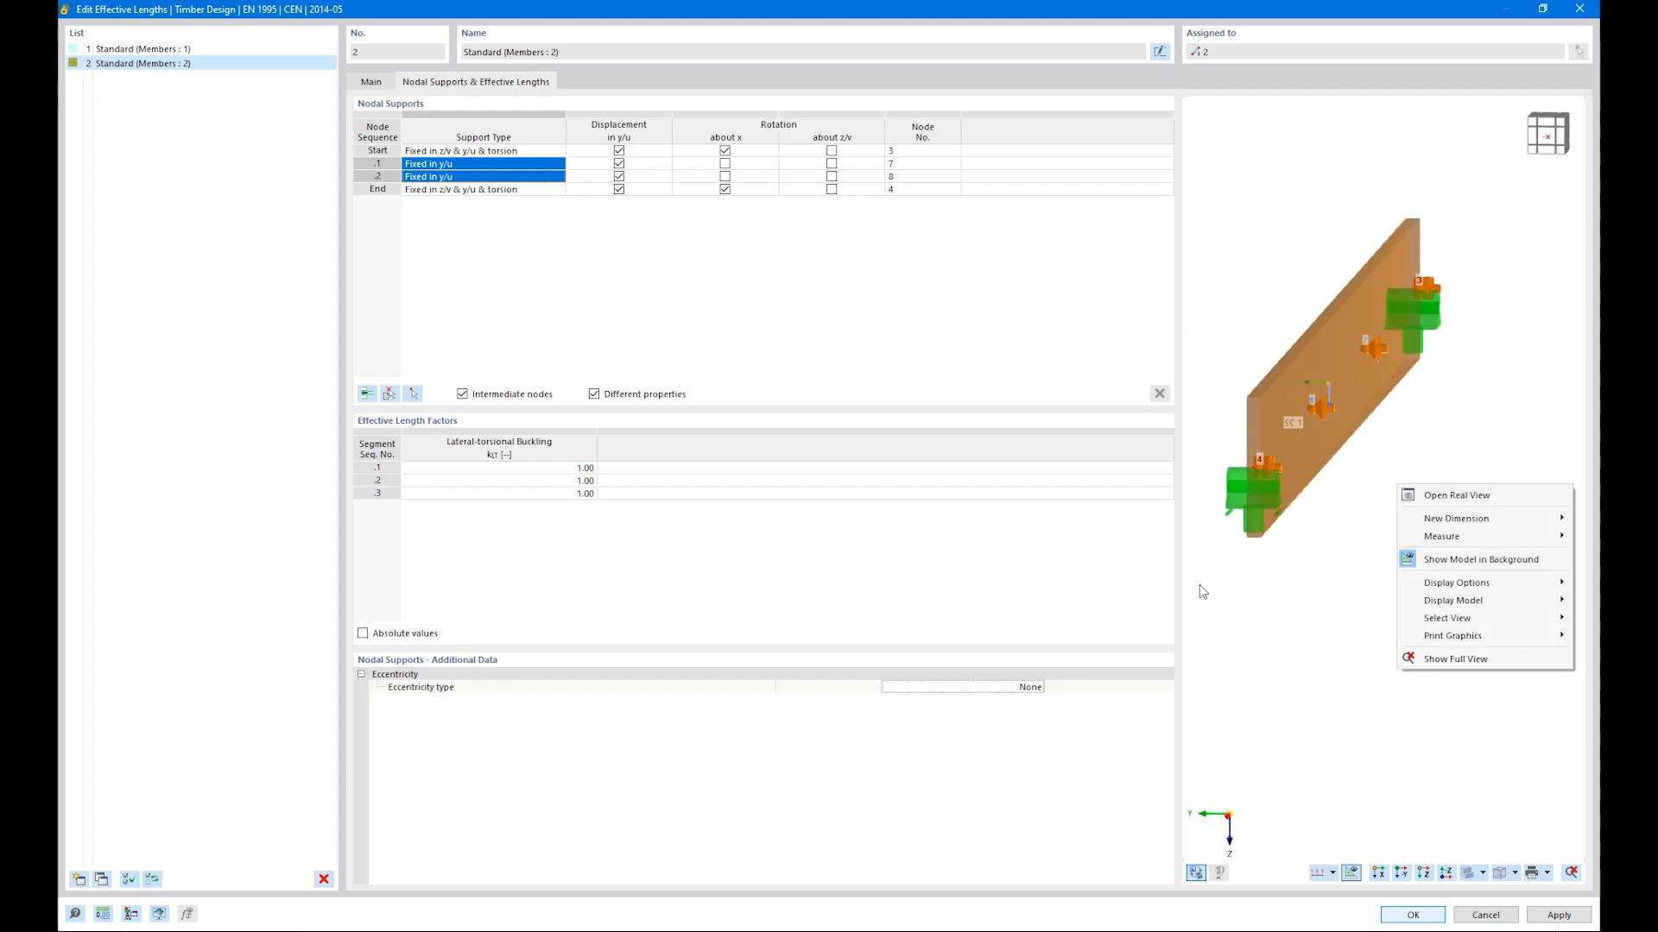
Set the eccentricity type of the selected intermediate supports to At upper flange, accept the member settings and run the timber design
left_click(1010, 689)
left_click(1037, 687)
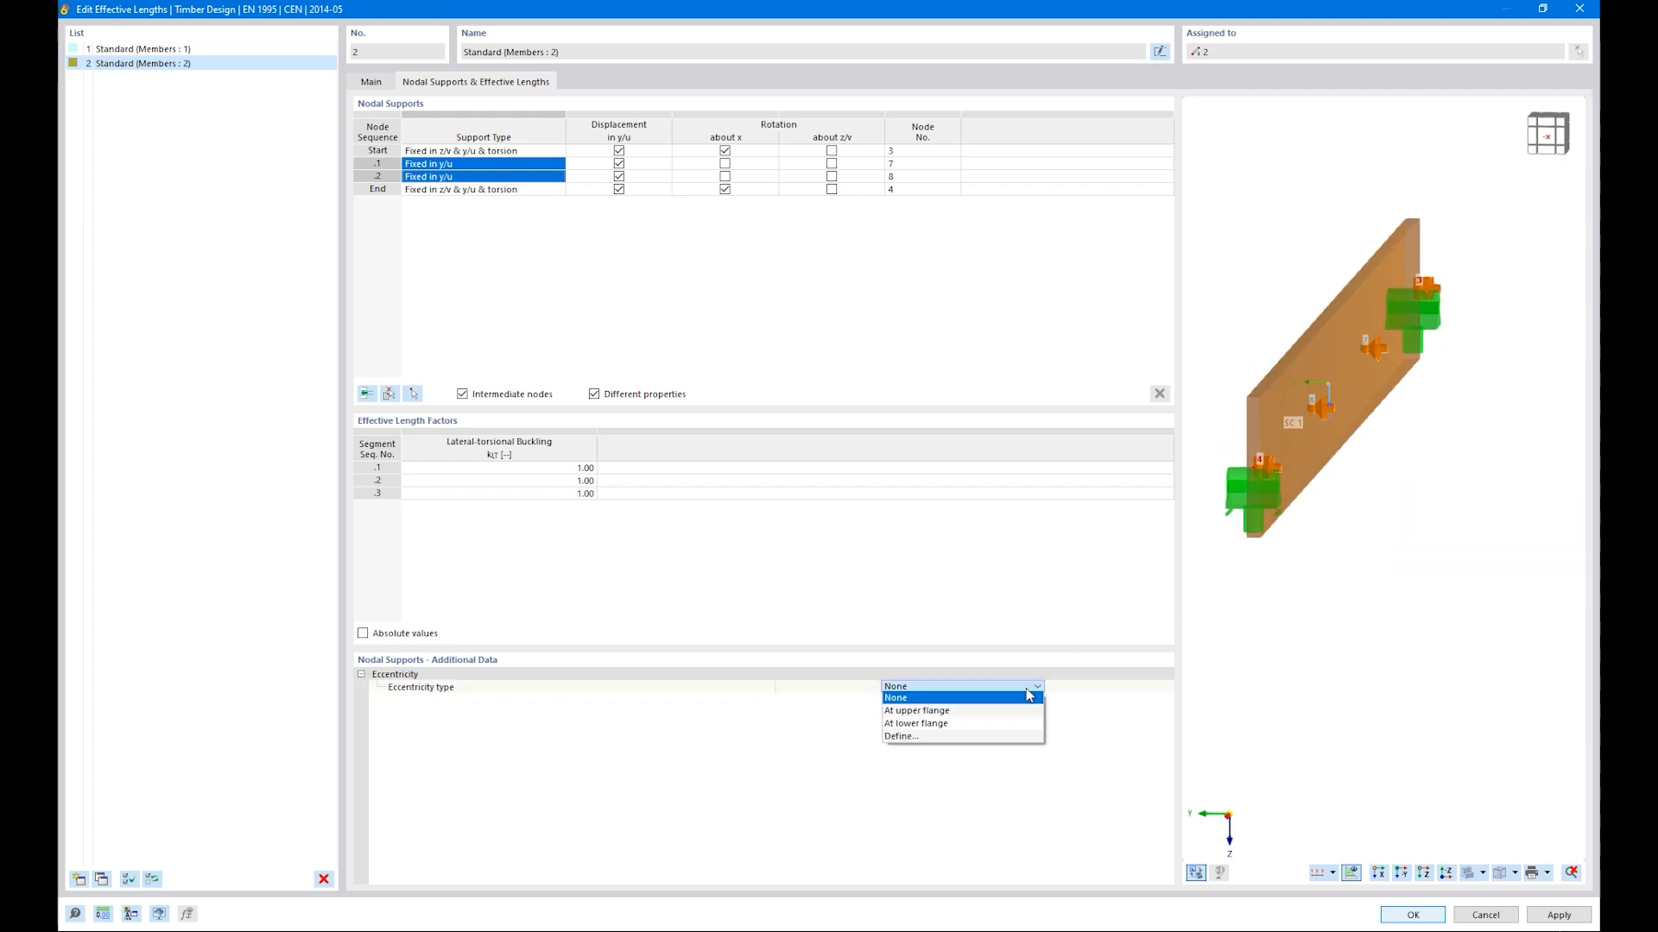
left_click(987, 710)
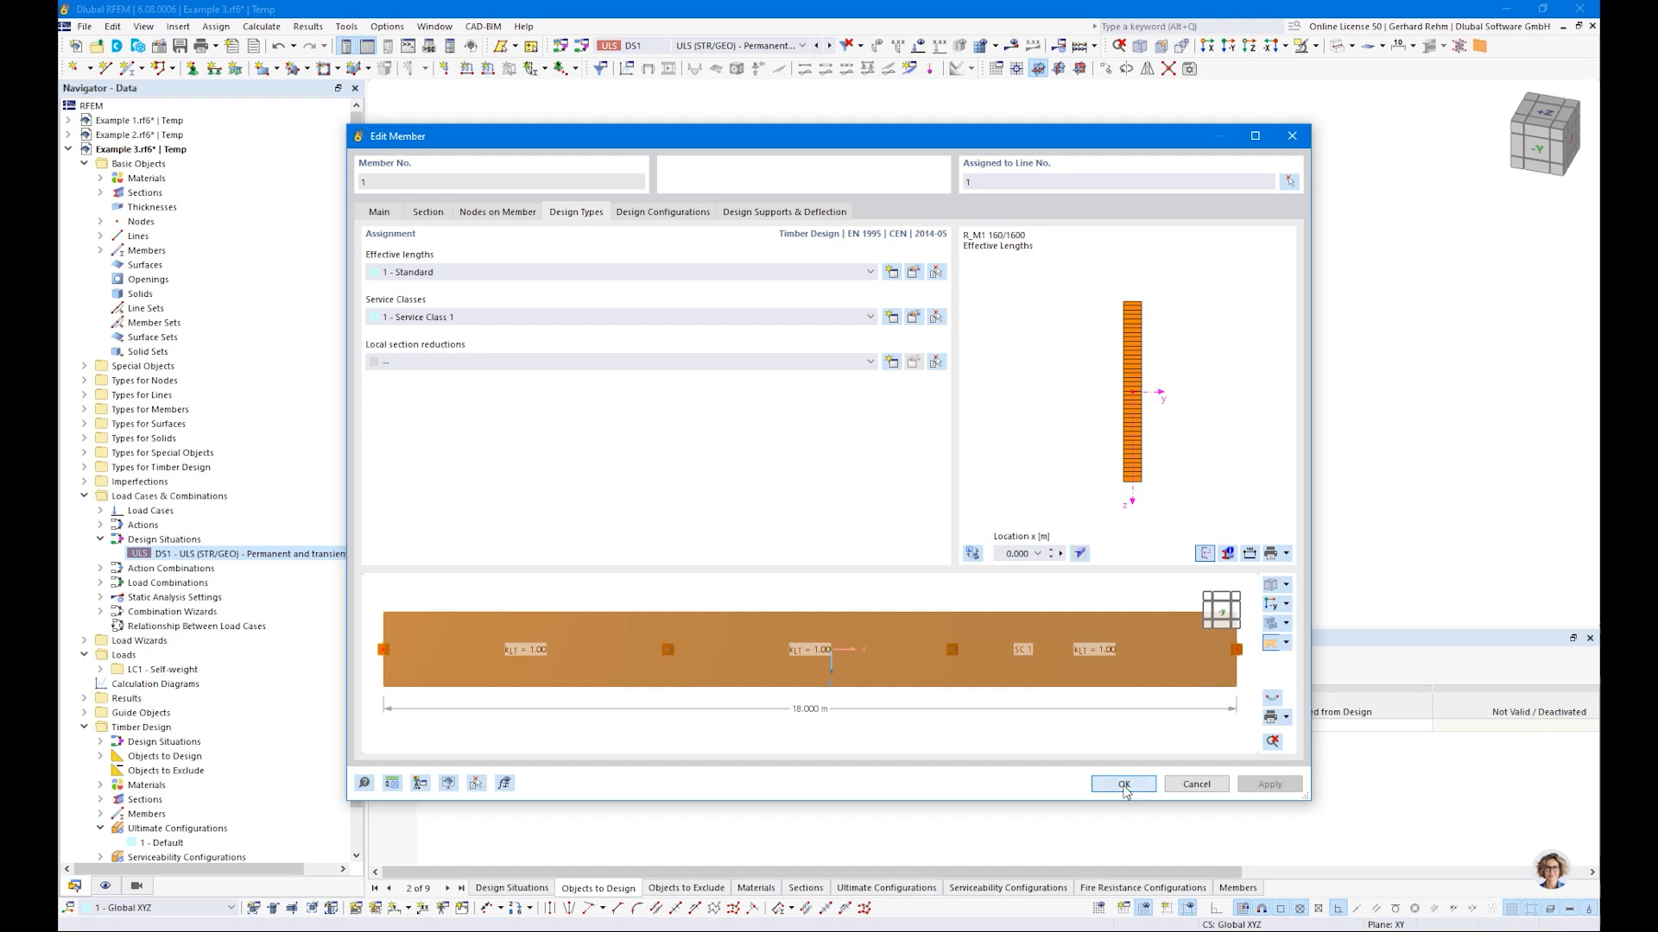
left_click(1124, 785)
left_click(868, 674)
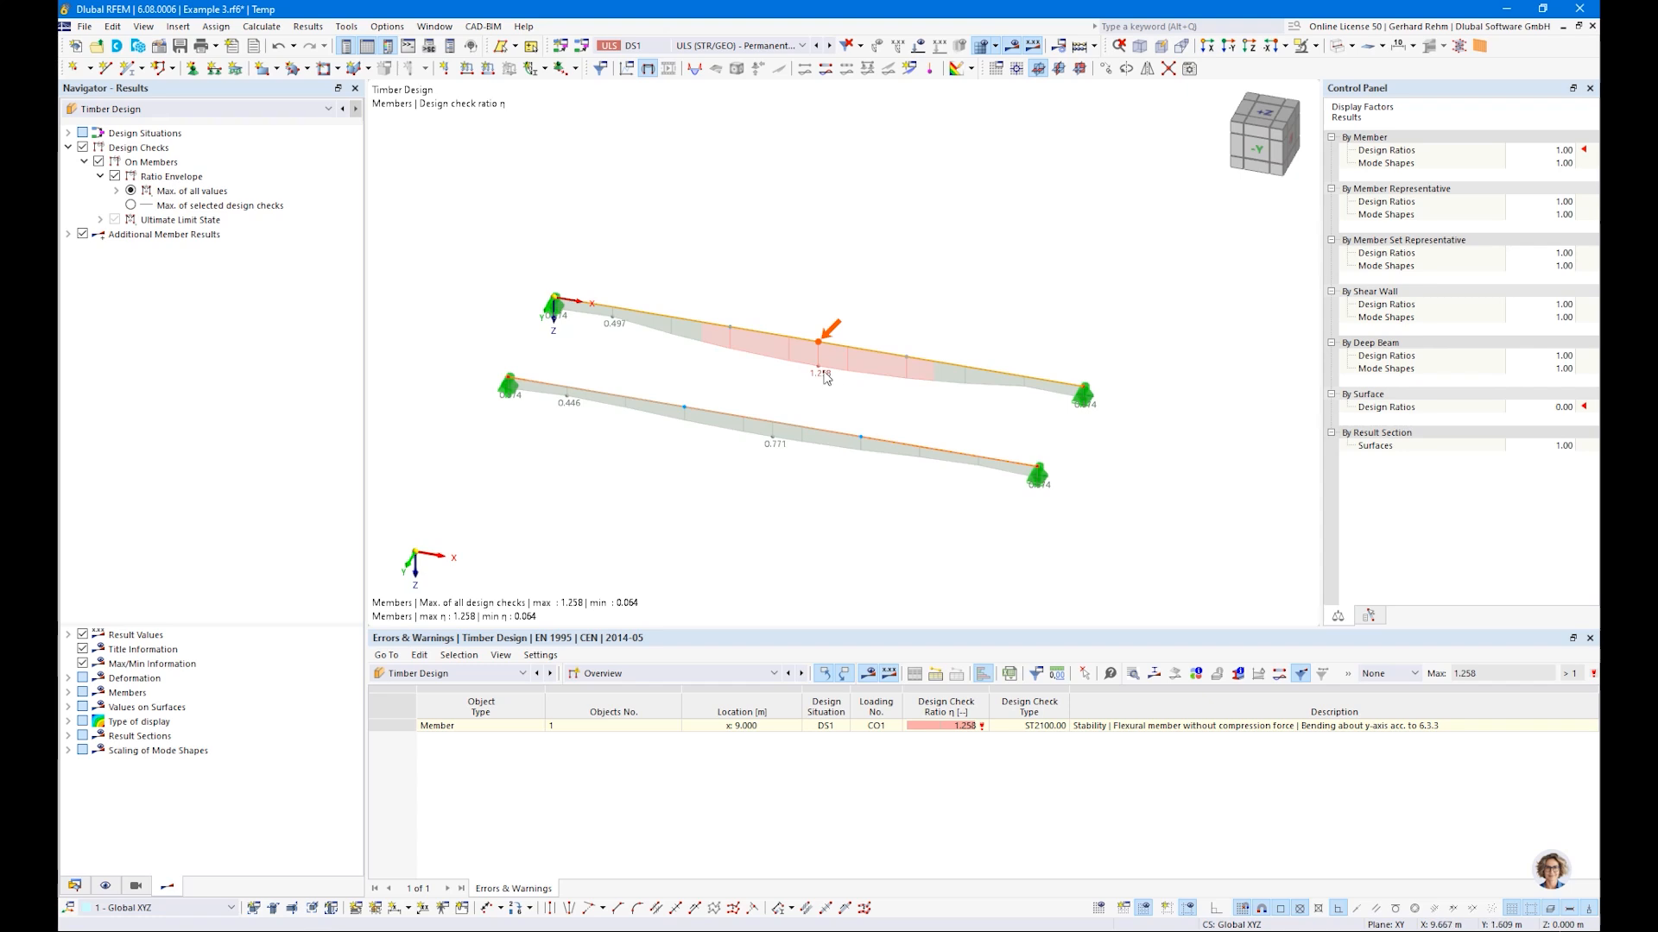
Show the design ratios on members and examine the details of member 1's ST2100 bending stability check
left_click(693, 671)
left_click(665, 706)
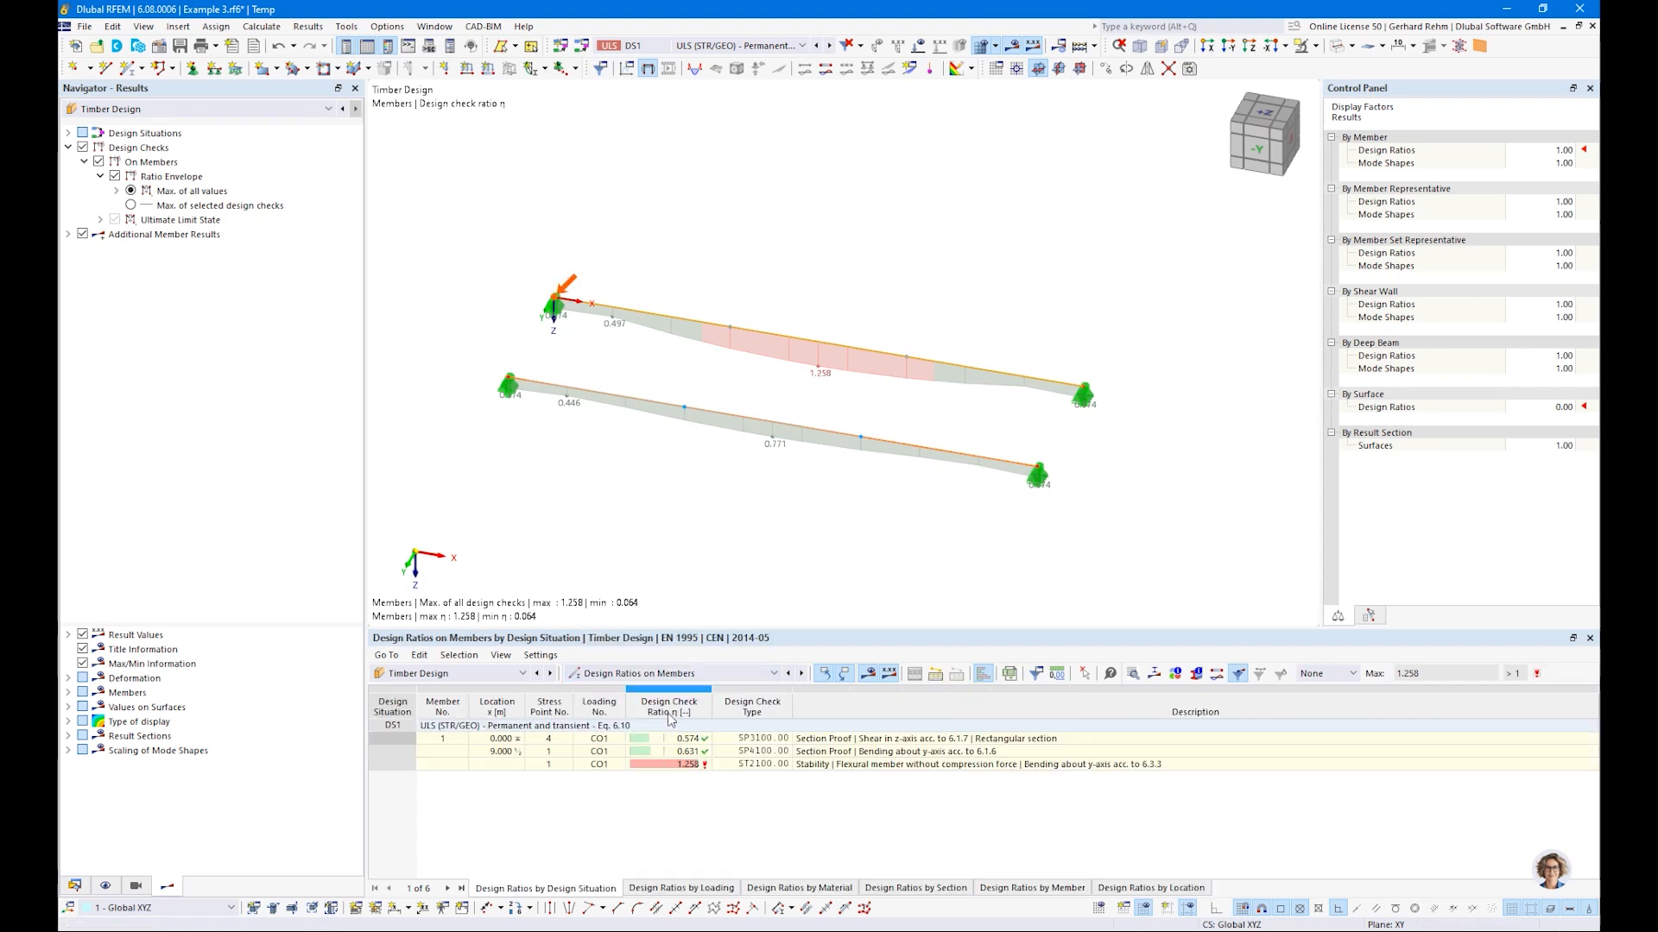
left_click(843, 765)
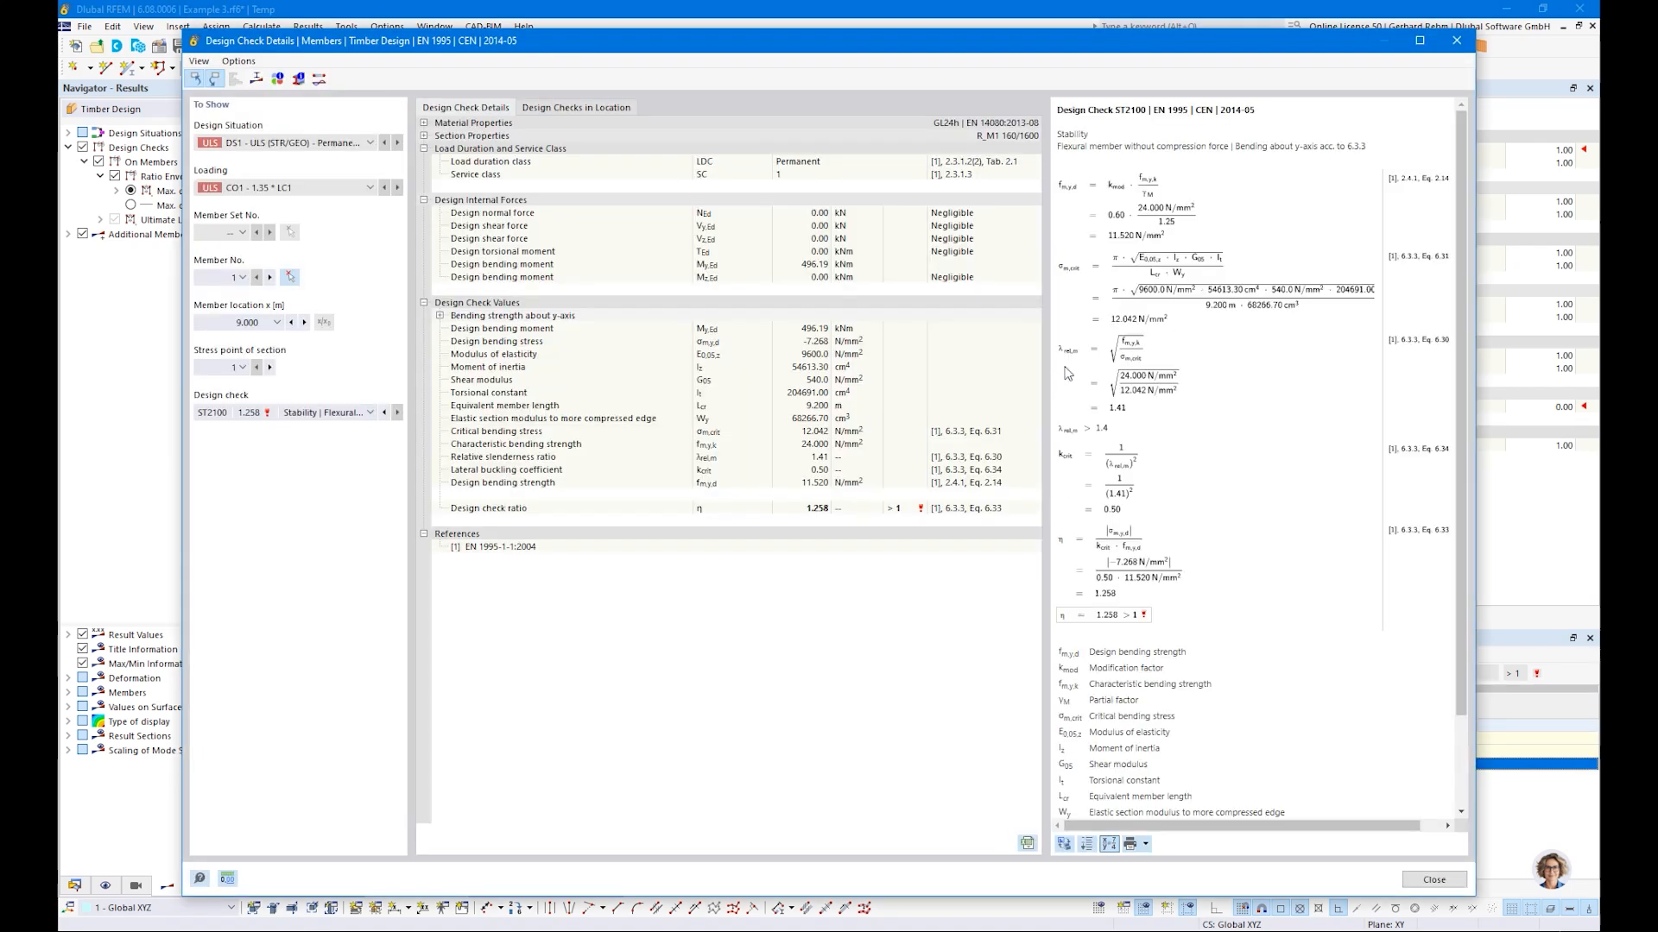
left_click(1224, 313)
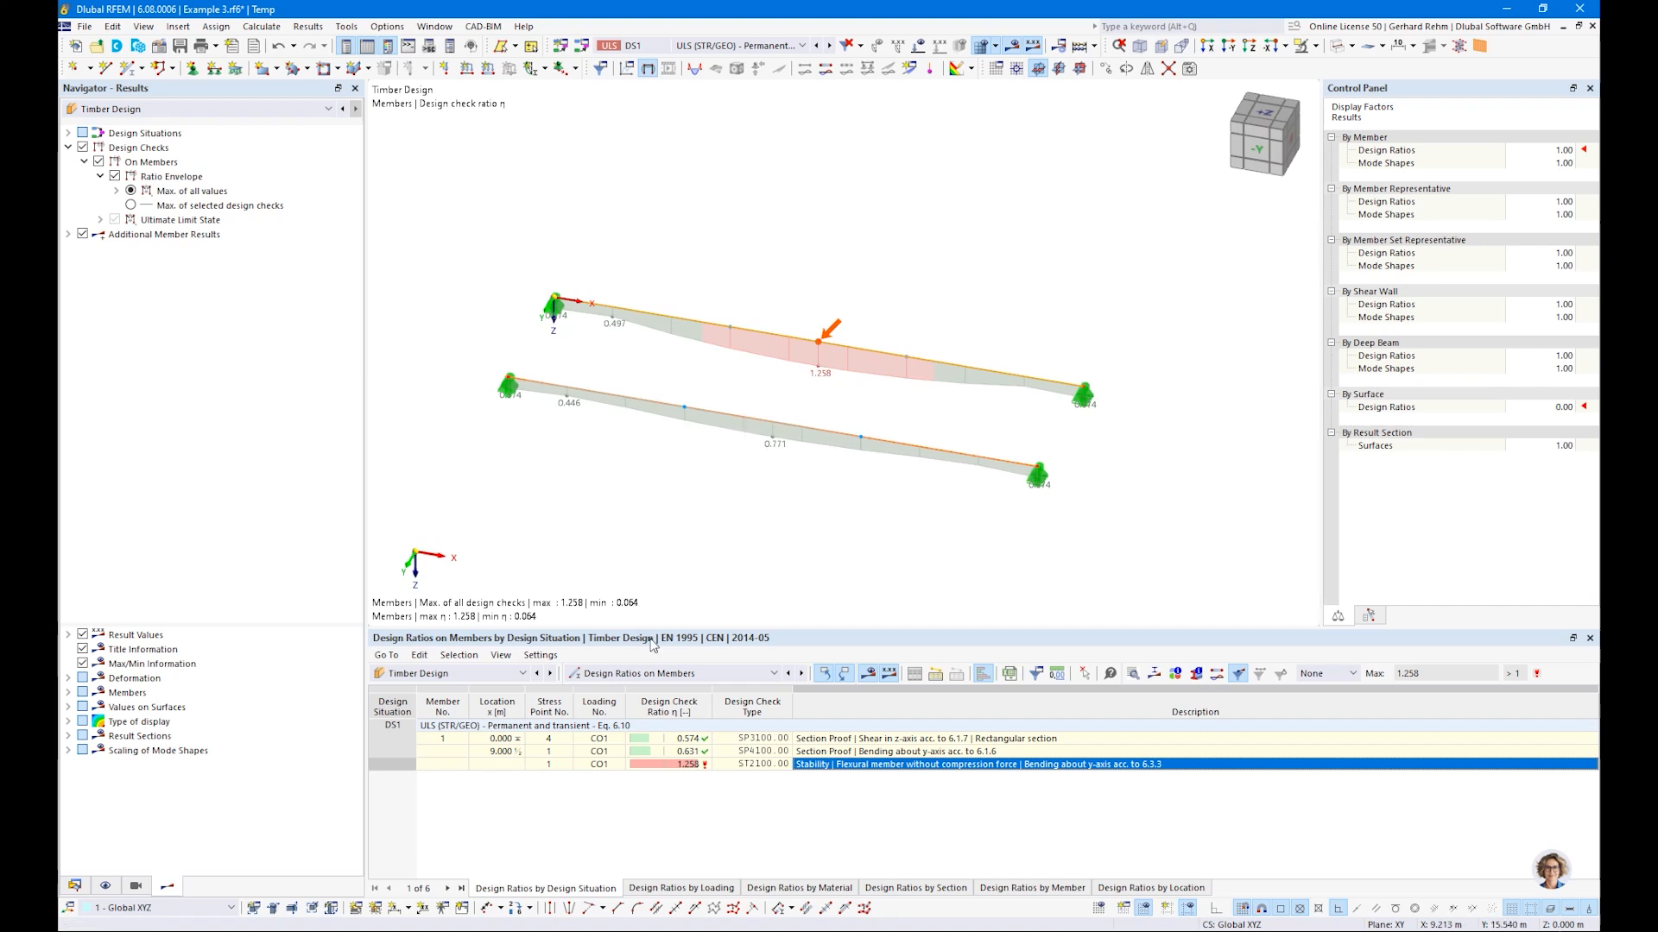
List the design ratios by member, examine the details of member 2's ST2100 bending stability check, and close them
left_click(773, 673)
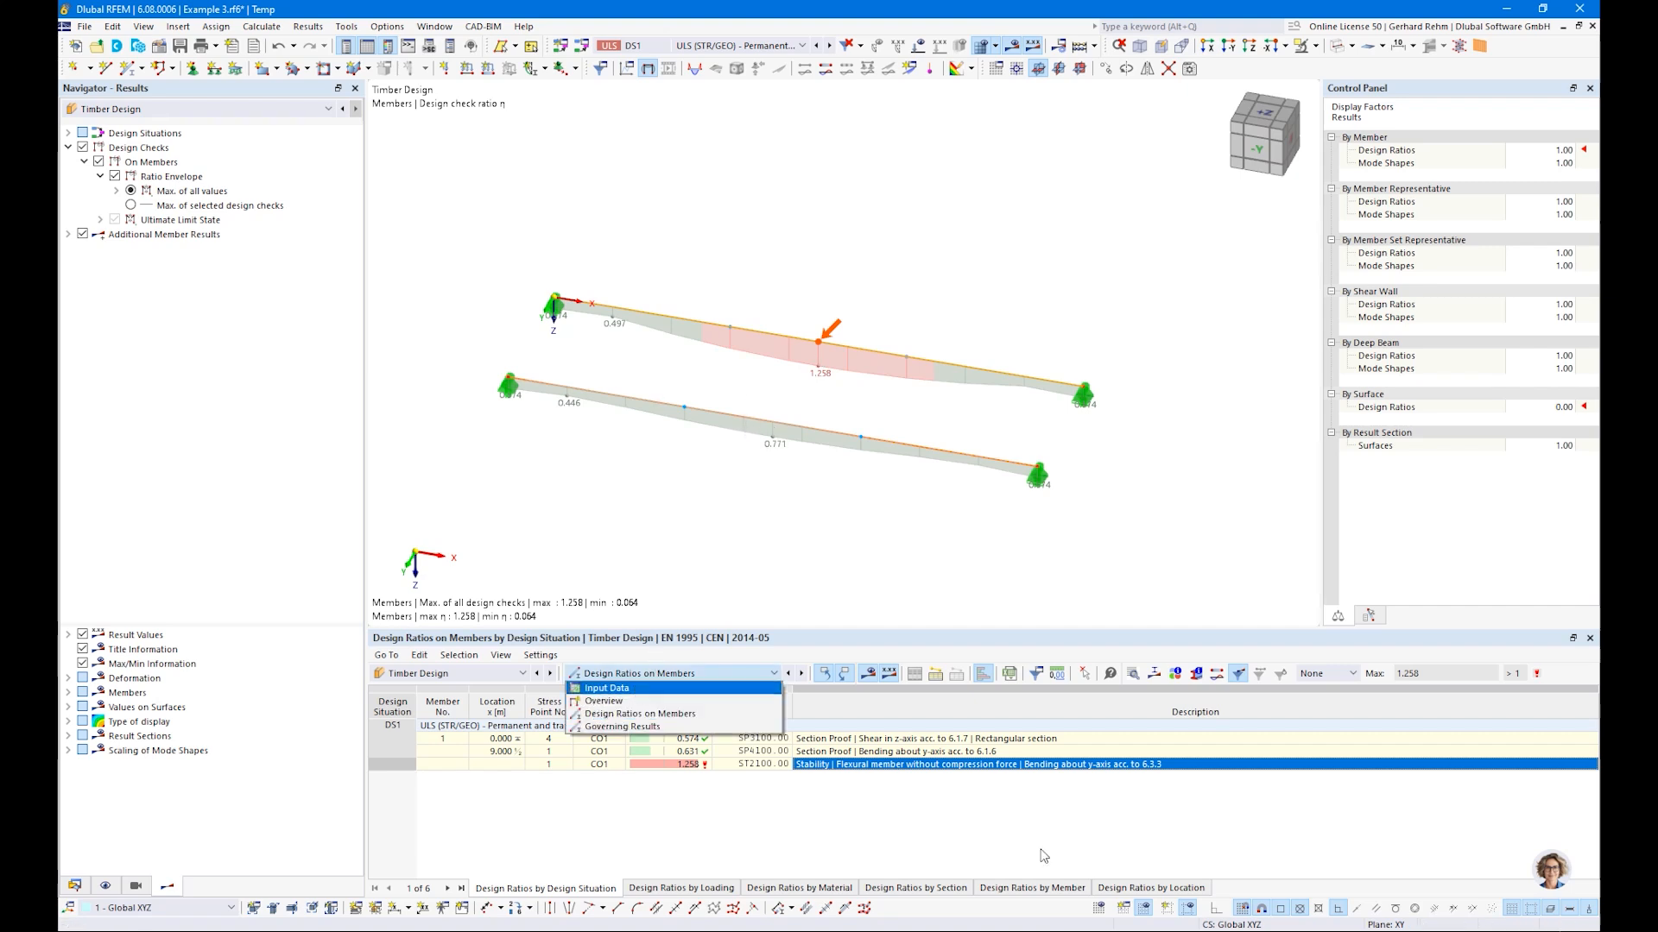
left_click(1032, 891)
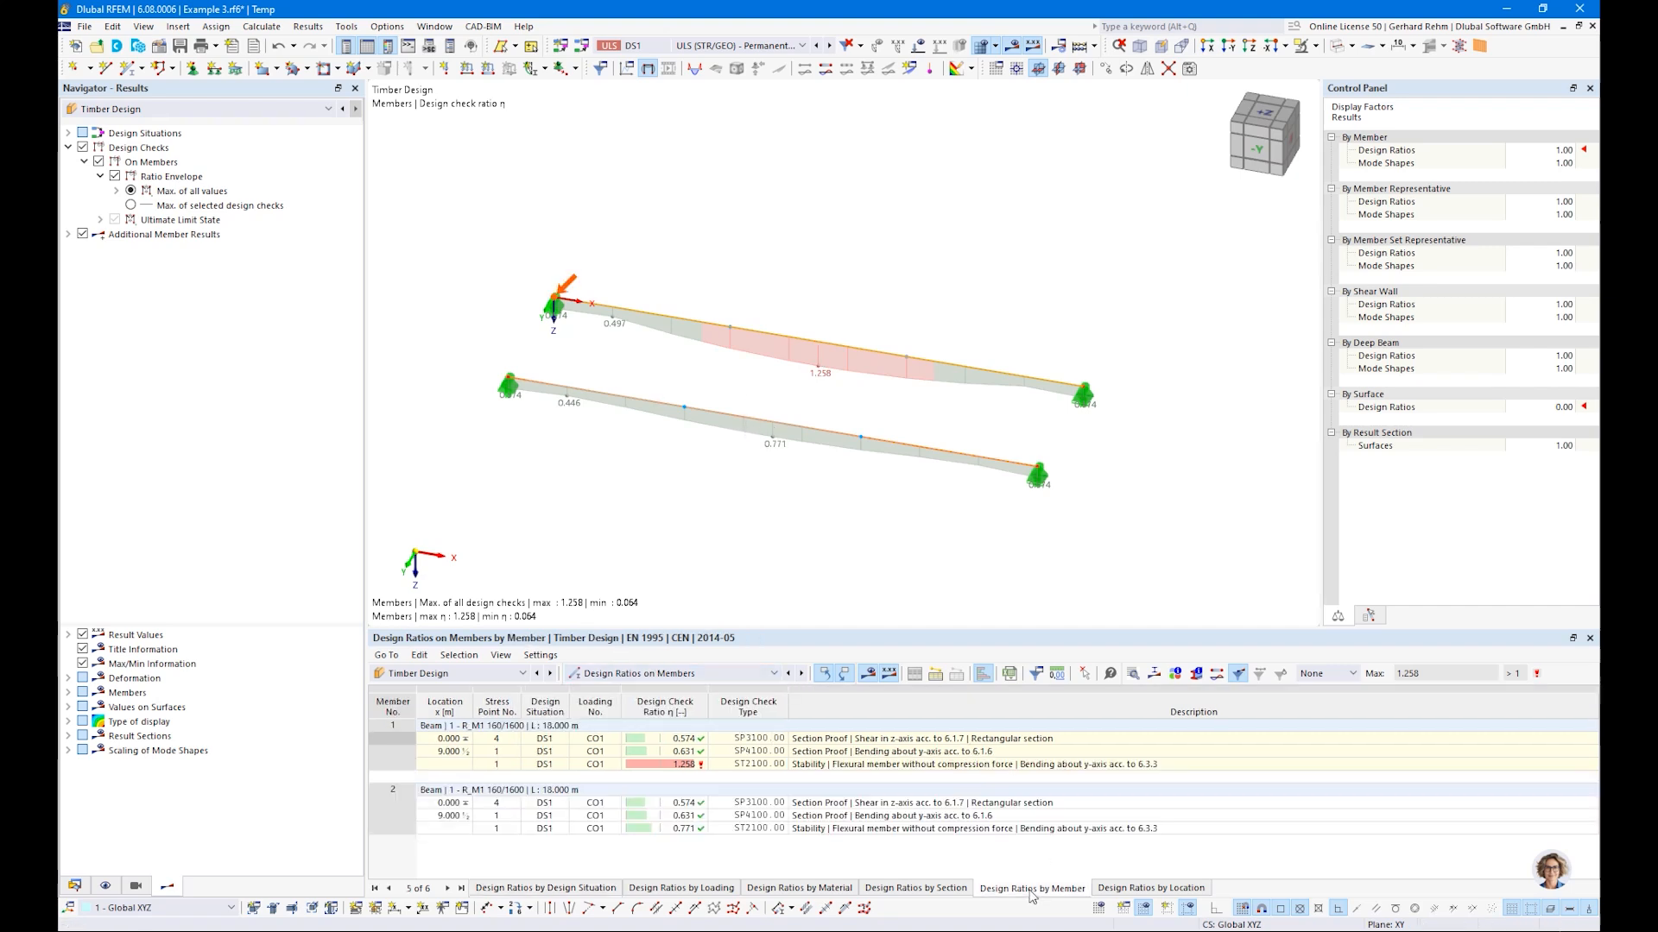
left_click(845, 828)
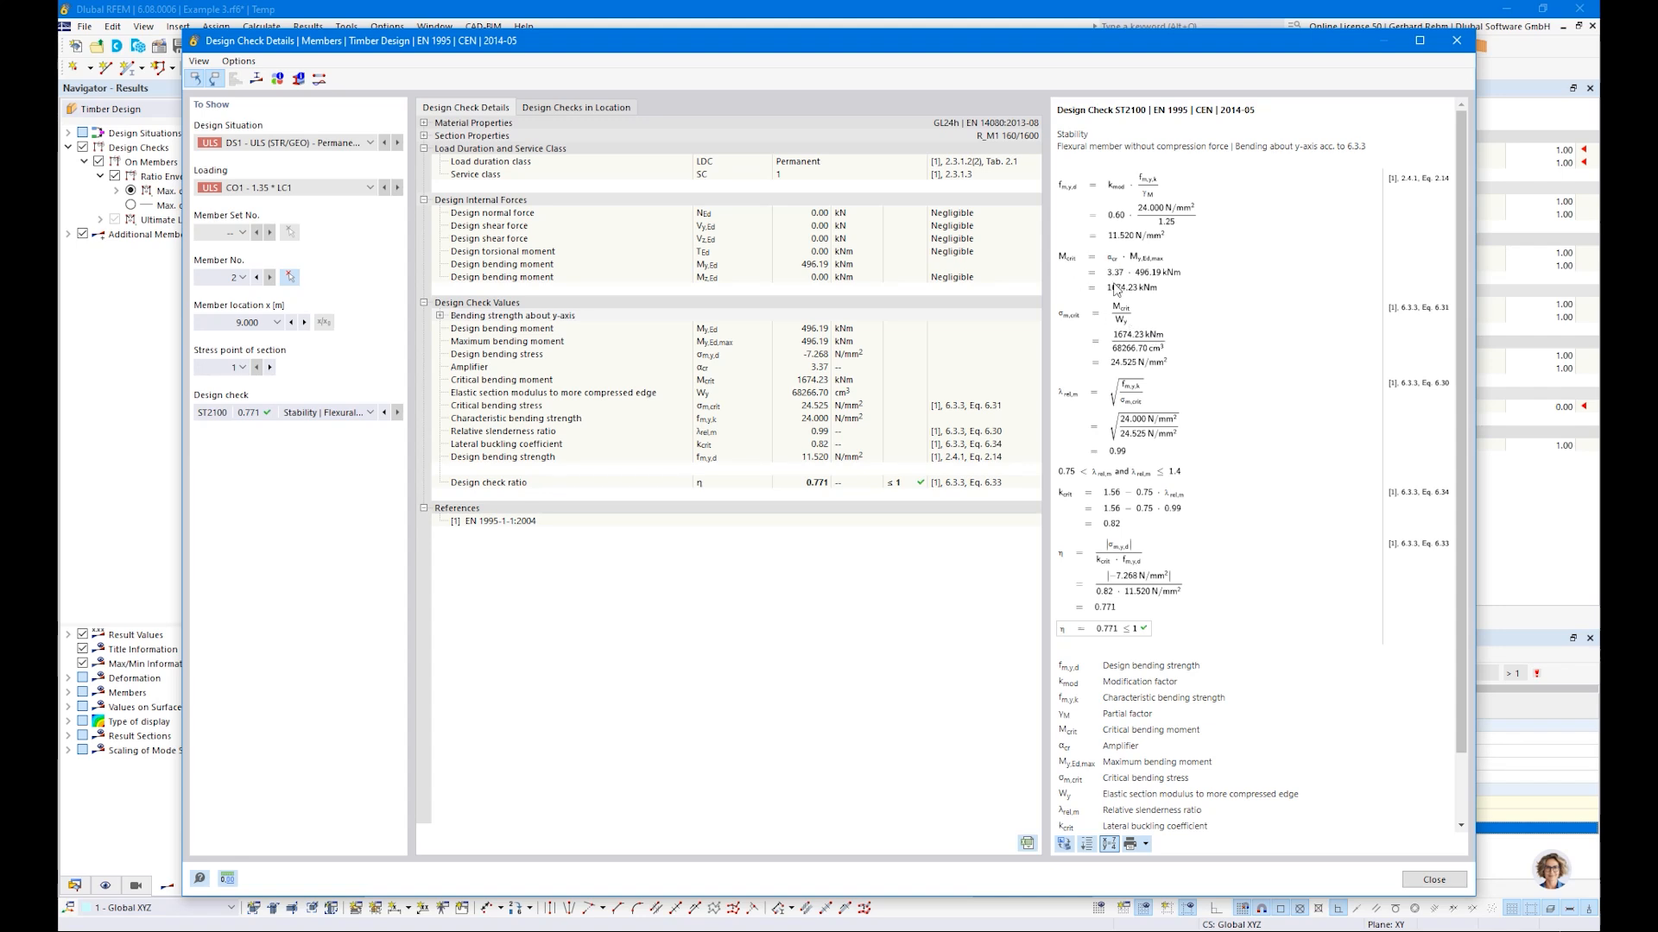
scroll(1113, 281, "up", 3, "ctrl")
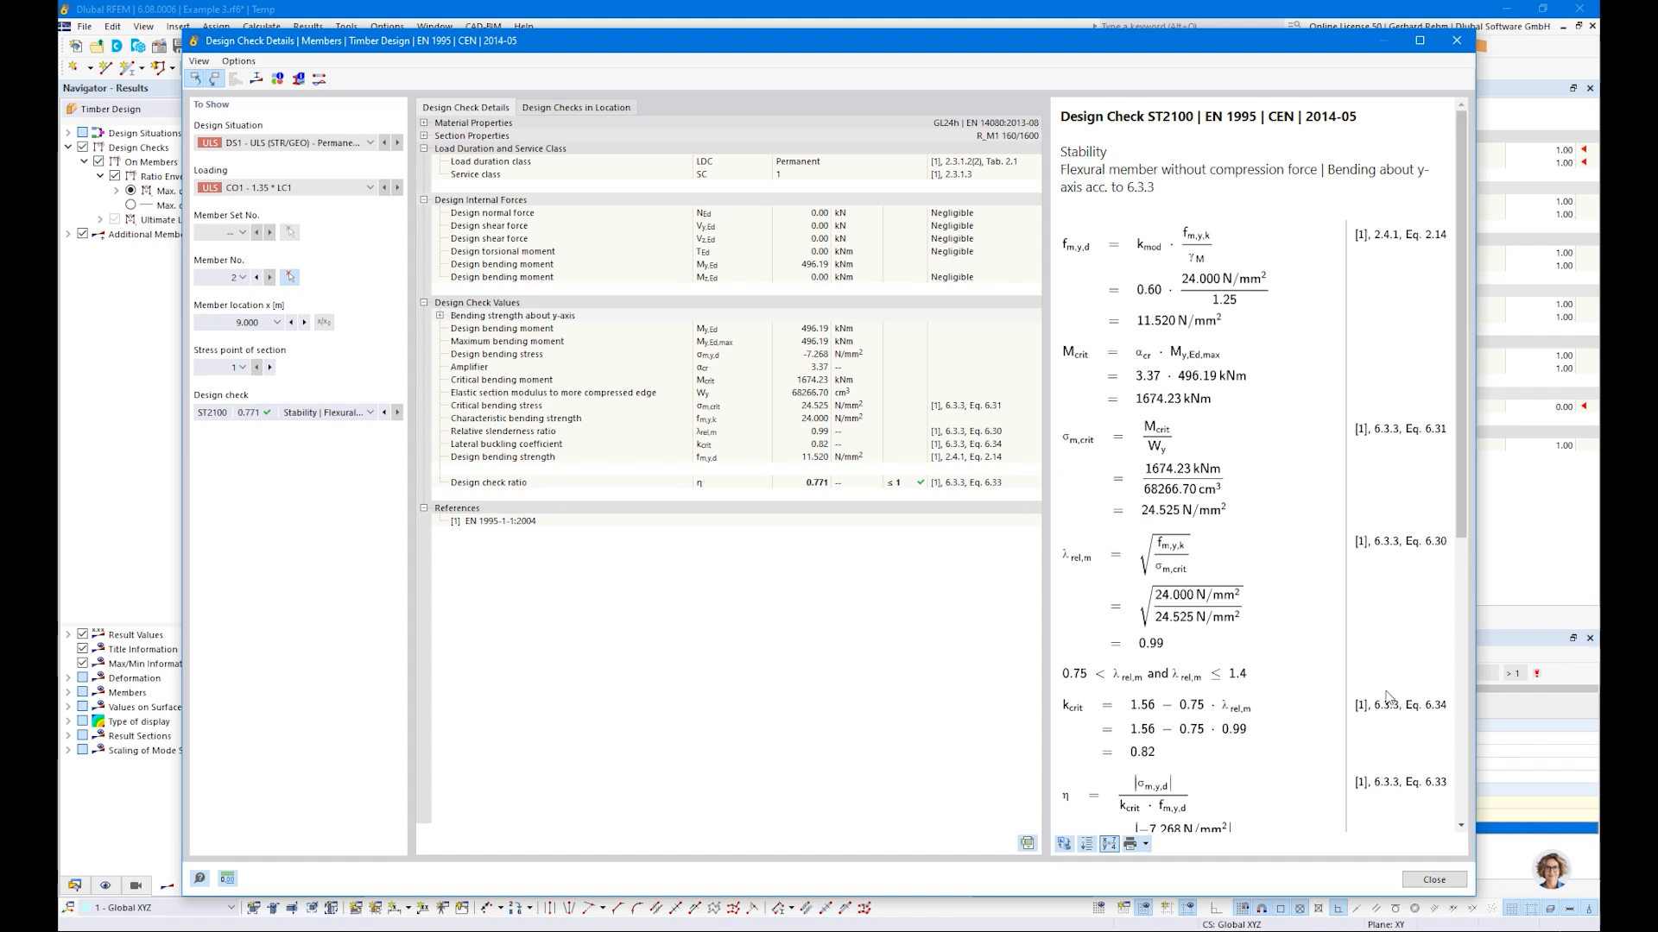
scroll(1384, 689, "down", 3)
left_click(1401, 880)
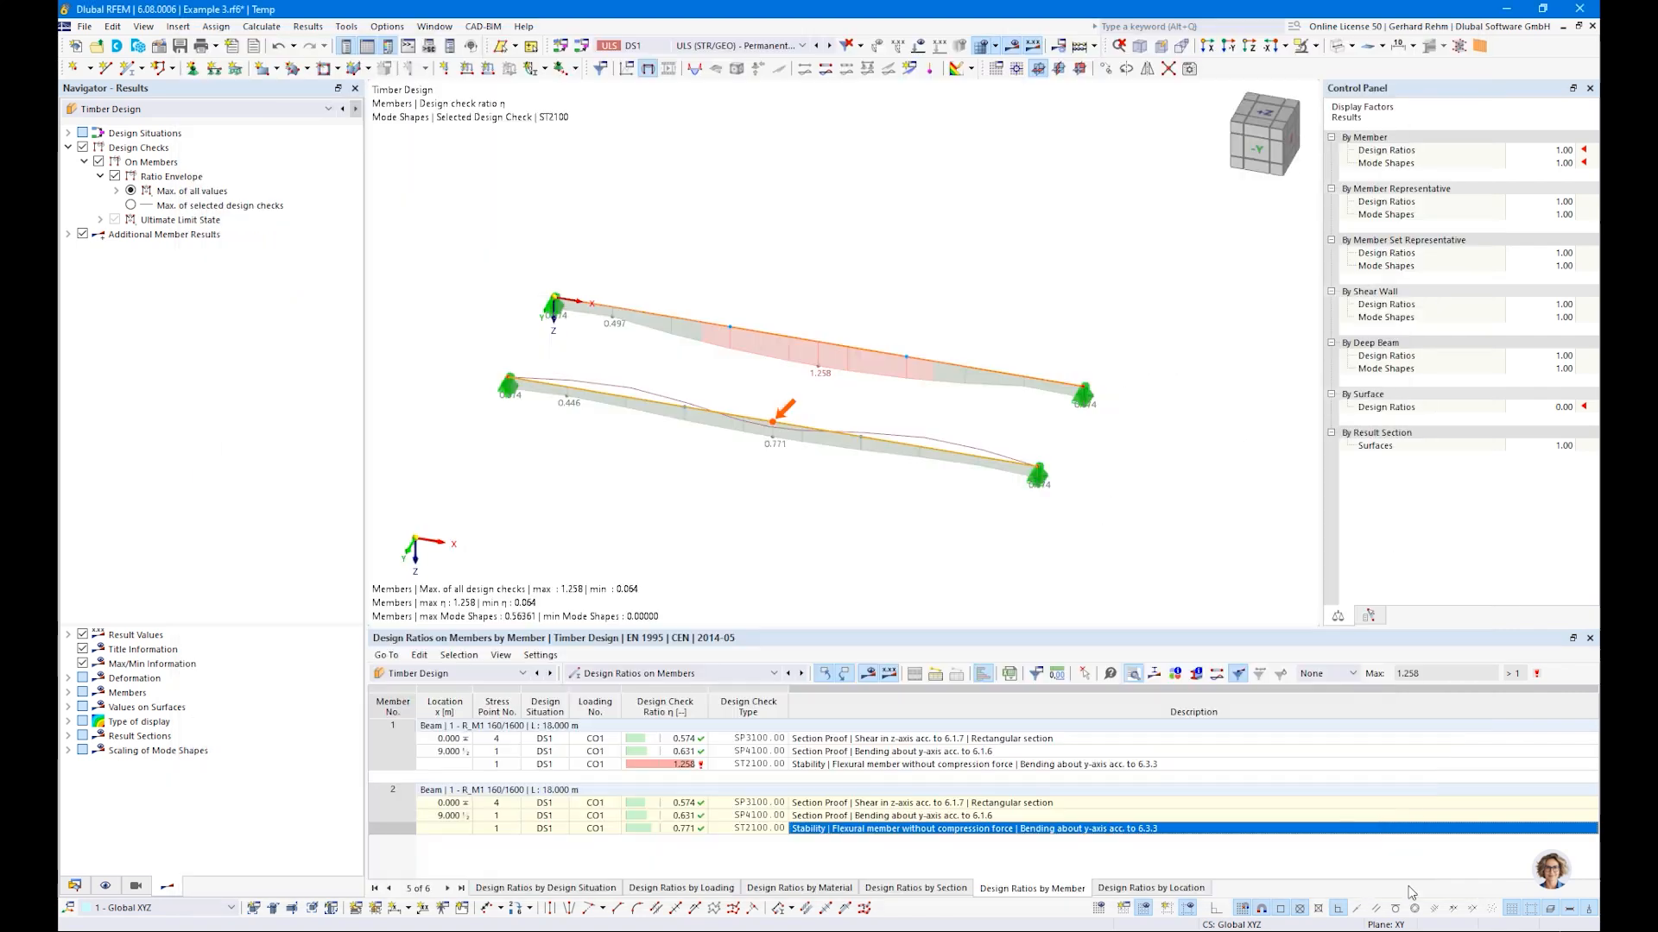
Expand the mode shape results for the selected design check and display the member deformation as Section Colored
left_click(68, 234)
left_click(85, 249)
middle_click_drag(909, 539, 777, 462, "ctrl")
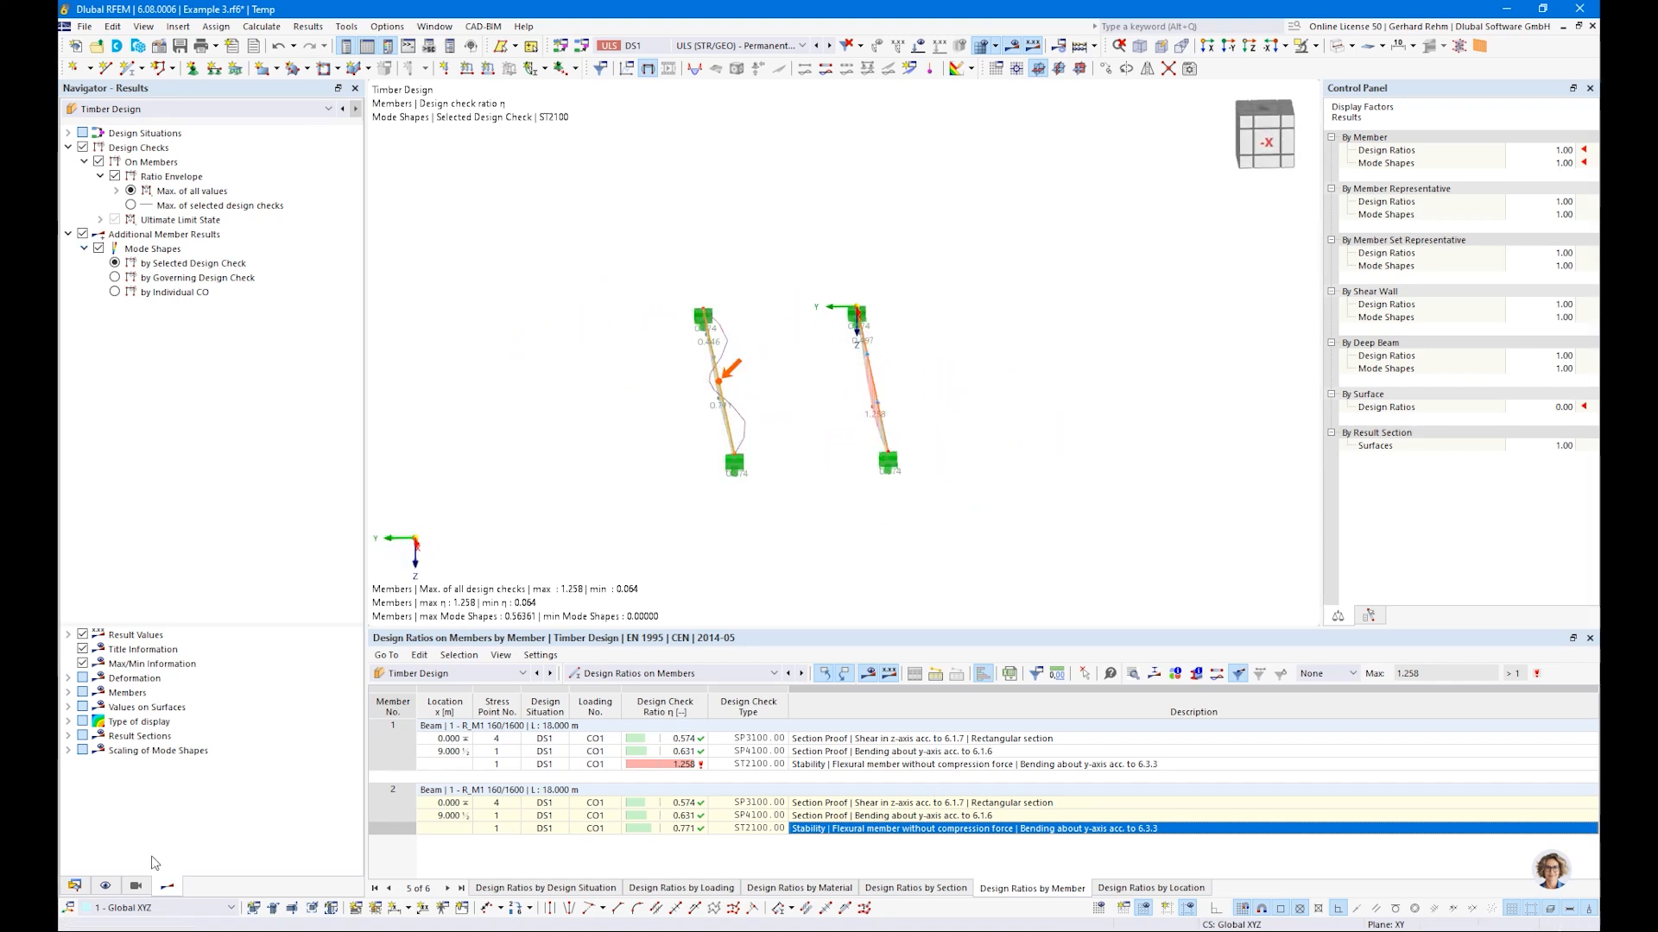
left_click(68, 678)
left_click(84, 692)
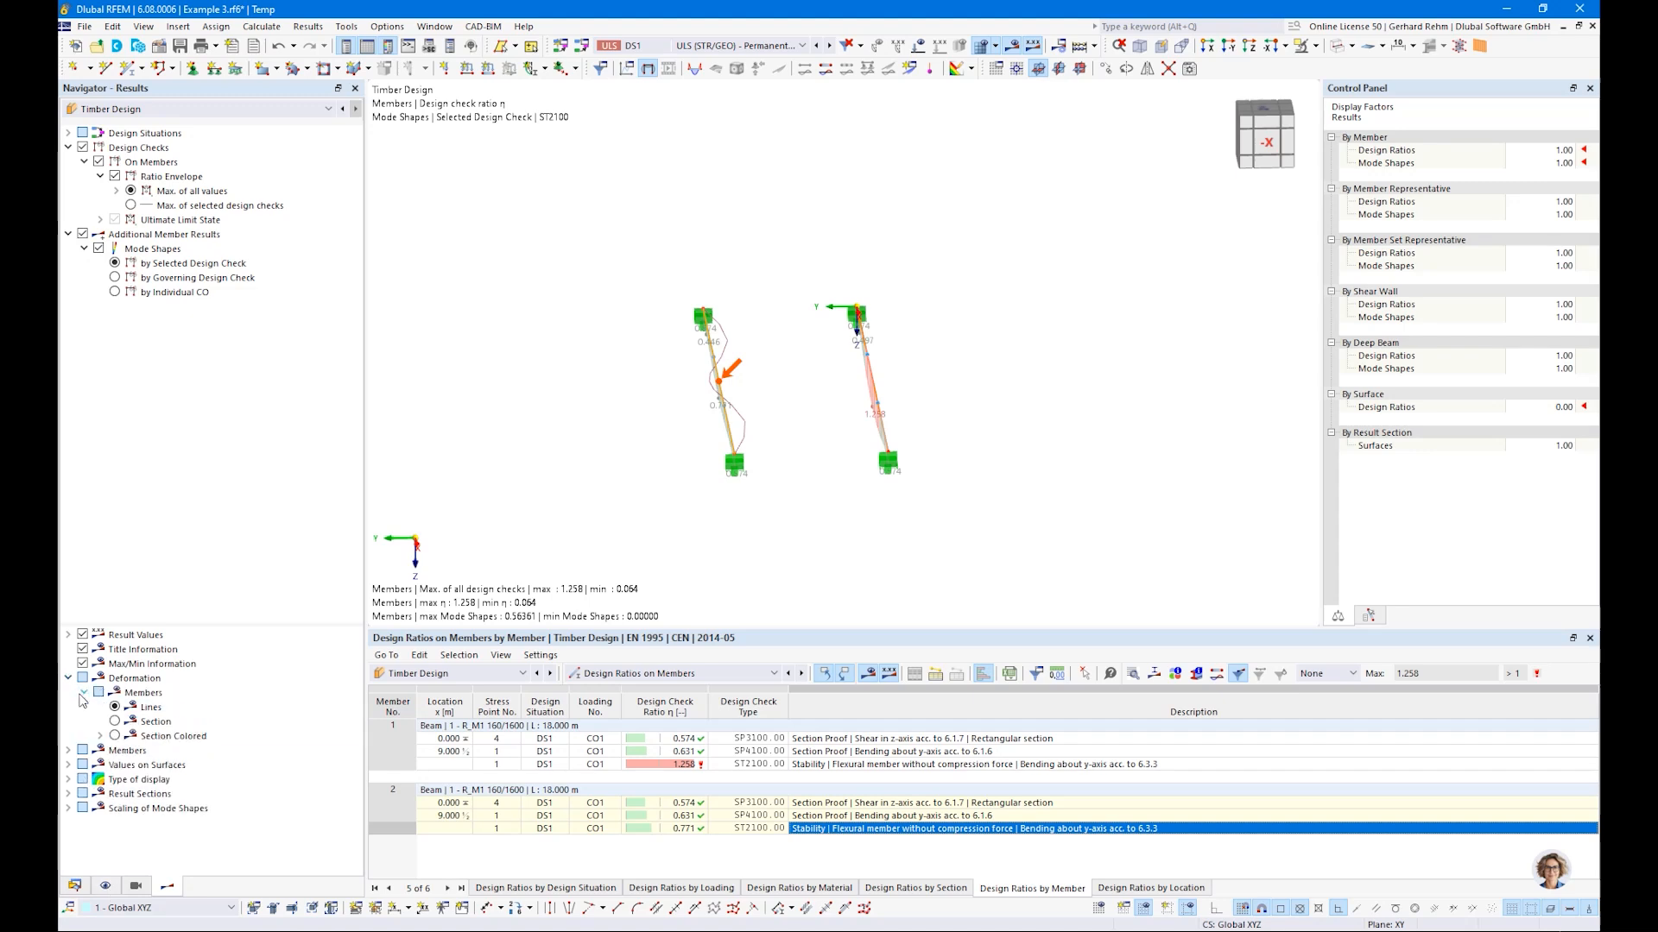
left_click(115, 735)
middle_click_drag(701, 505, 713, 389, "ctrl")
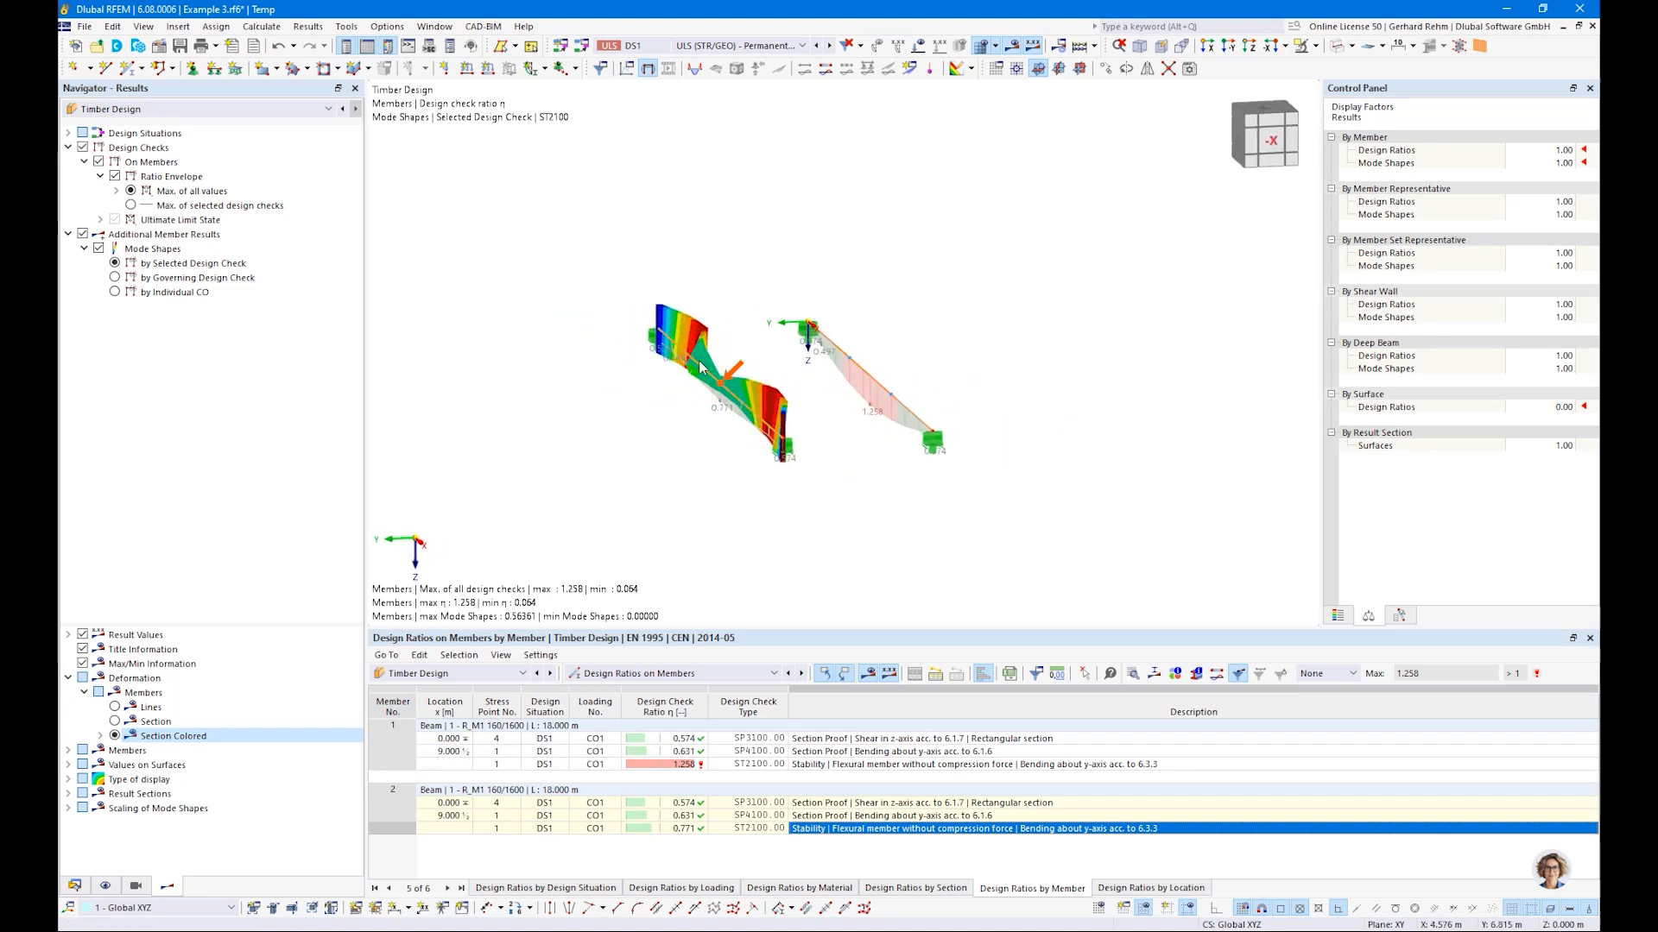
Examine member 2's coloured lateral-torsional buckling mode shape from several viewing angles
middle_click_drag(803, 466, 817, 568, "ctrl")
scroll(668, 376, "up", 5)
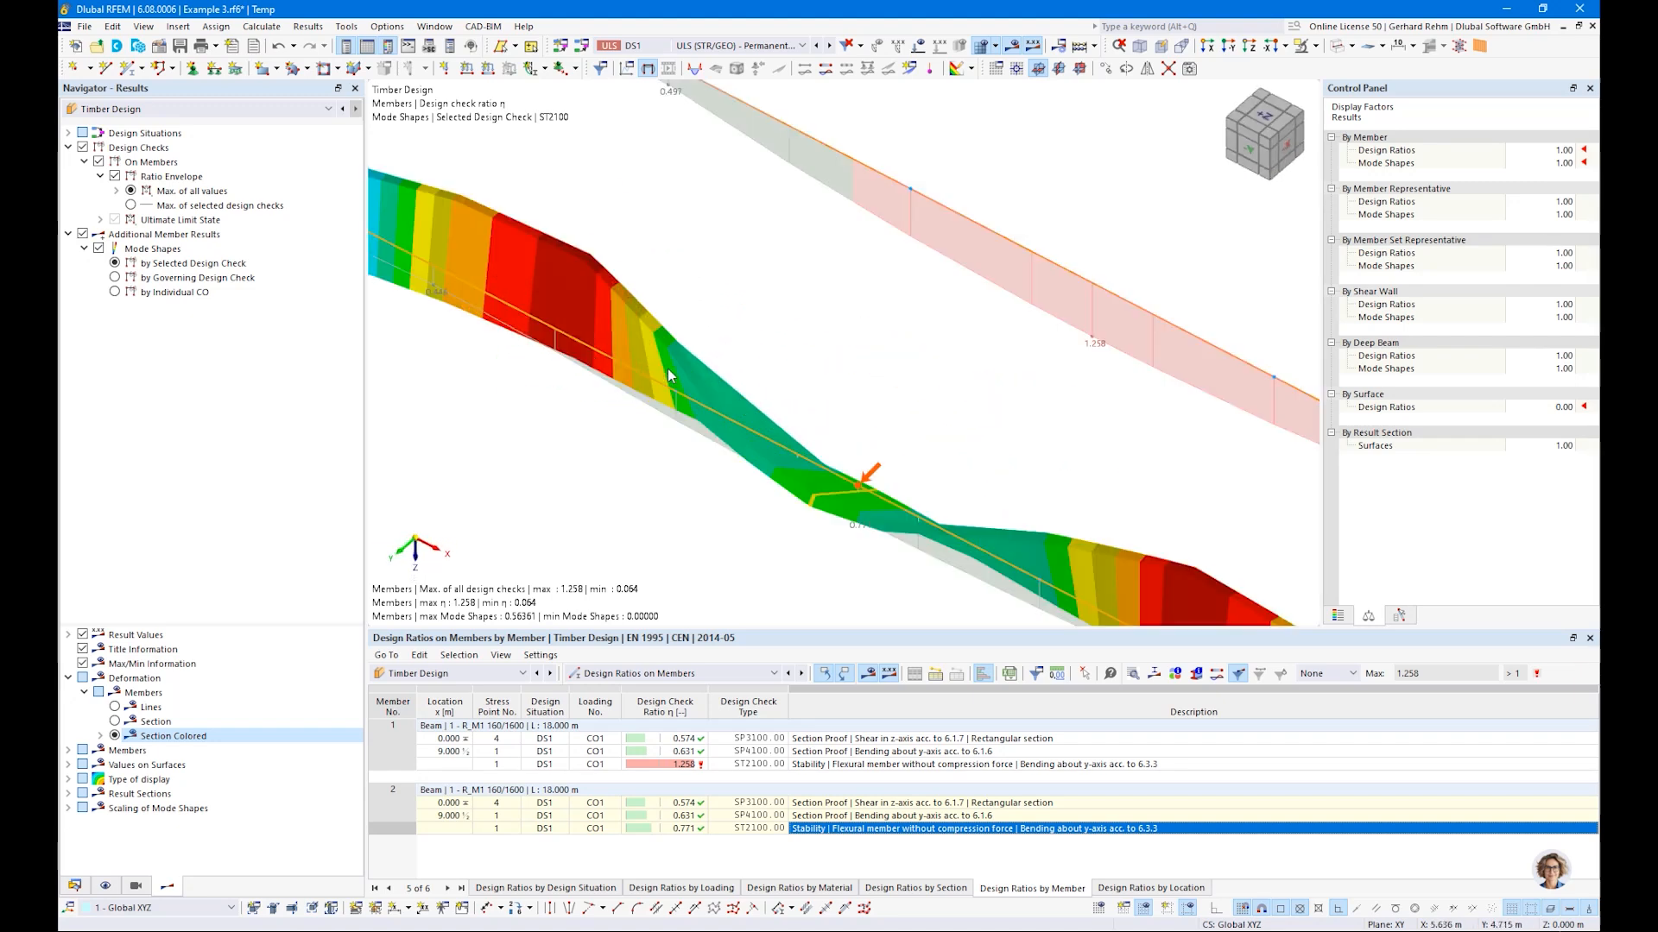
scroll(670, 389, "down", 1)
scroll(676, 342, "down", 1)
middle_click_drag(912, 488, 995, 511, "ctrl")
middle_click_drag(936, 568, 653, 378, "ctrl")
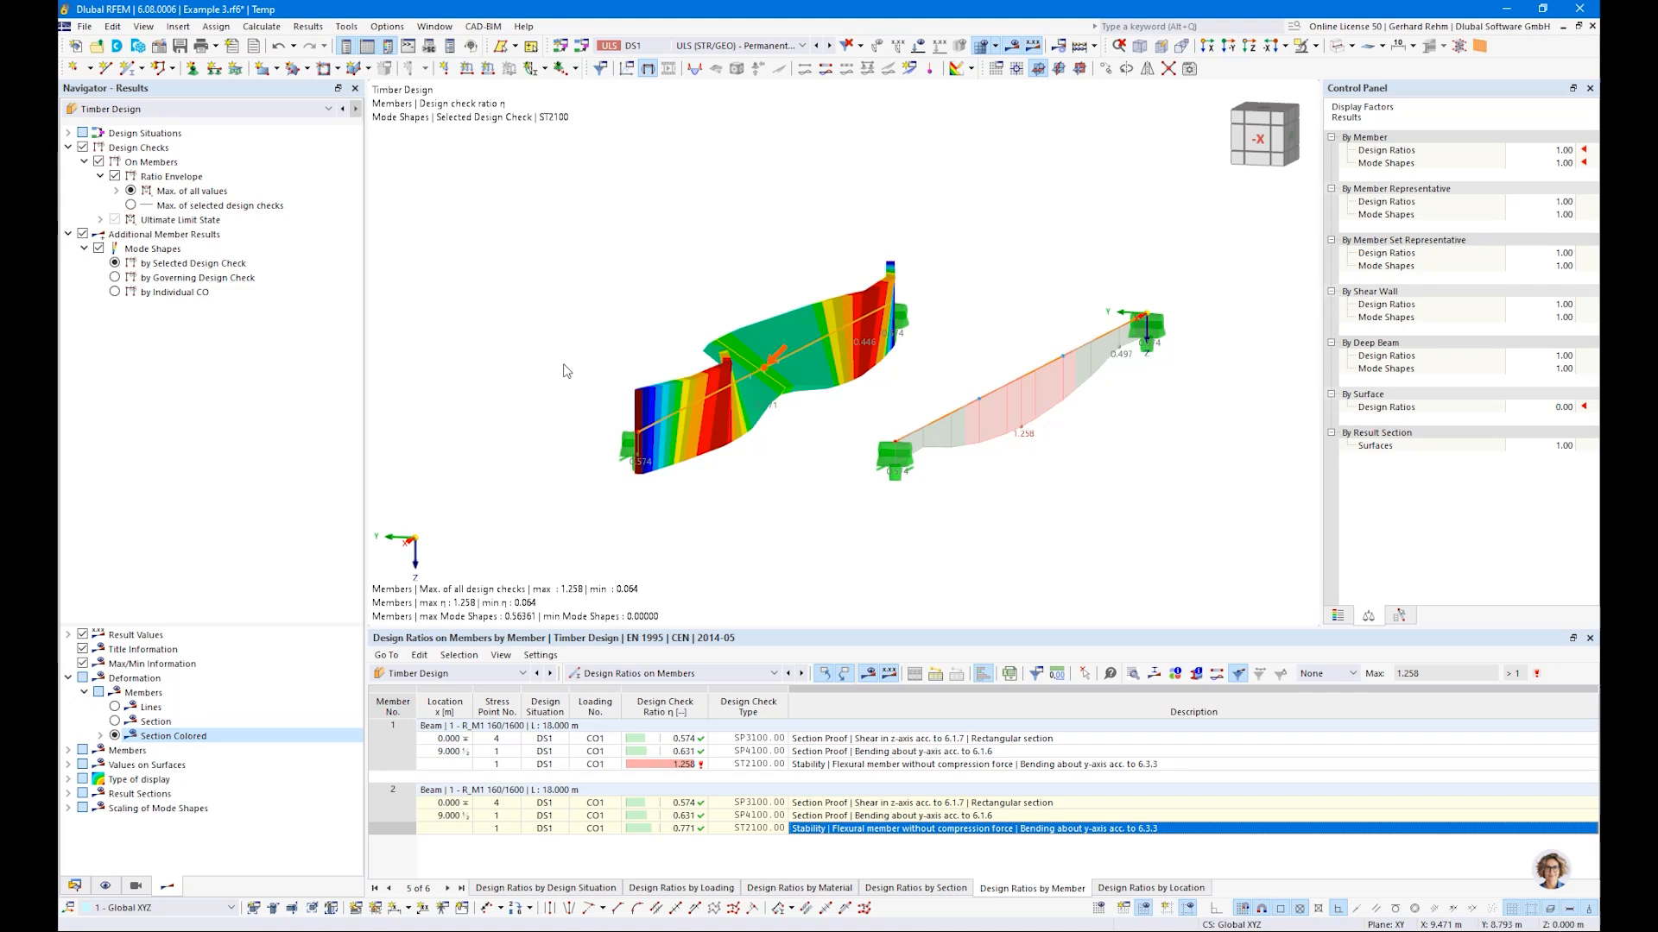
middle_click_drag(566, 371, 809, 429, "ctrl")
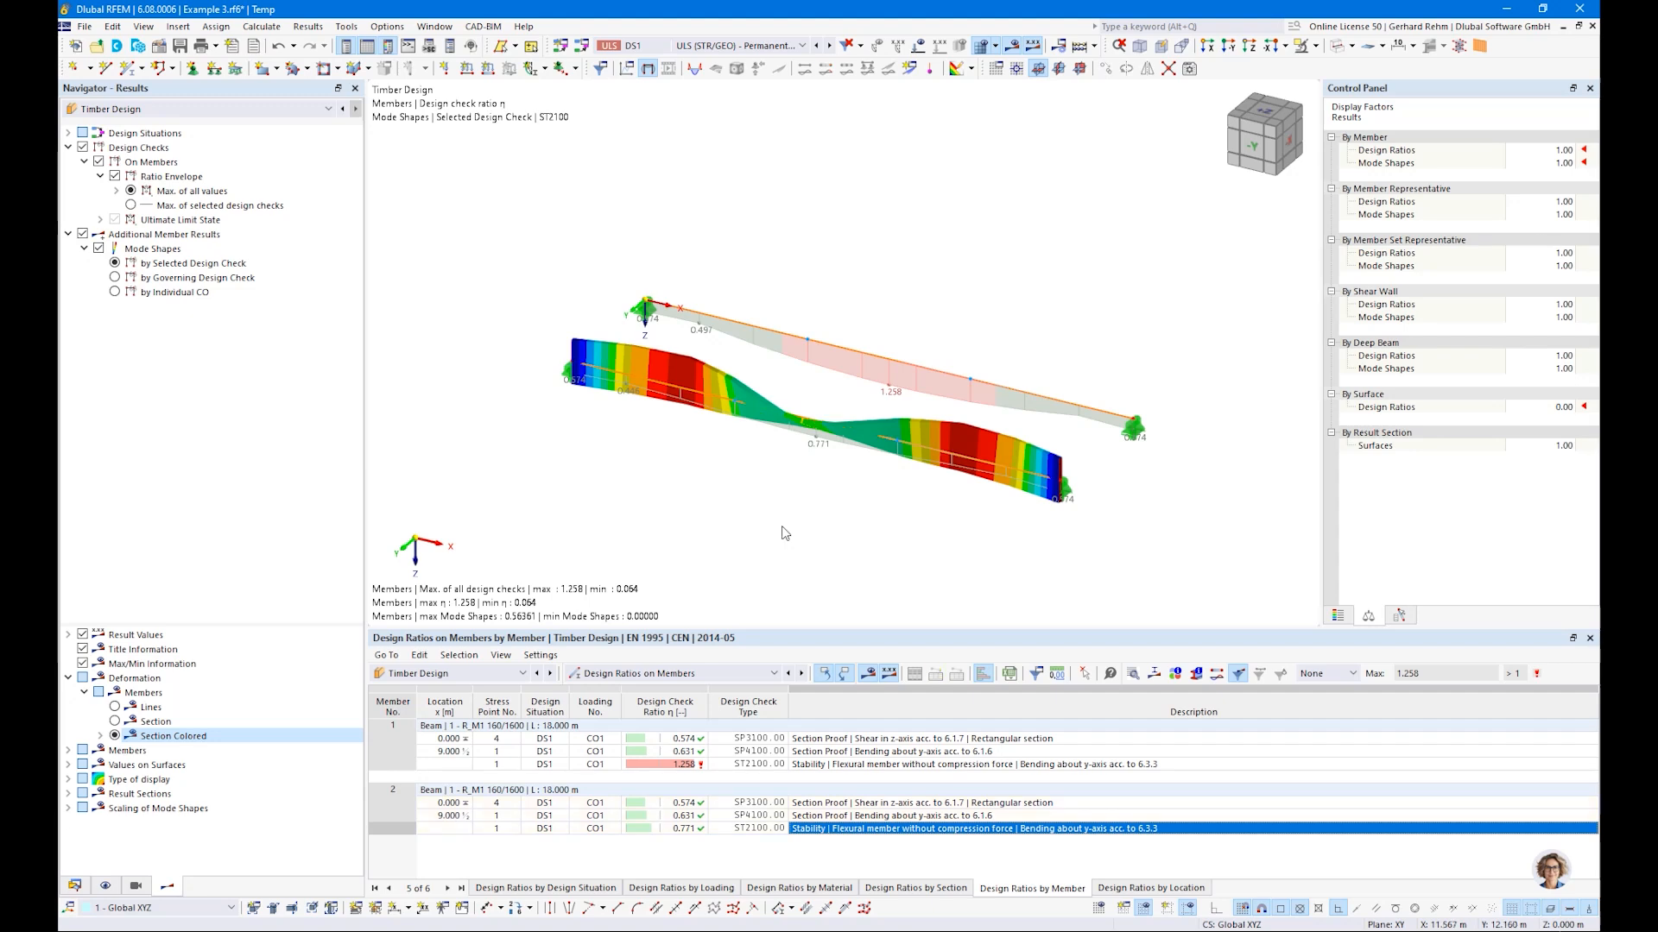
Switch to the presentation's content slide to check the upcoming CLT example, and return to RFEM
key("alt+Tab")
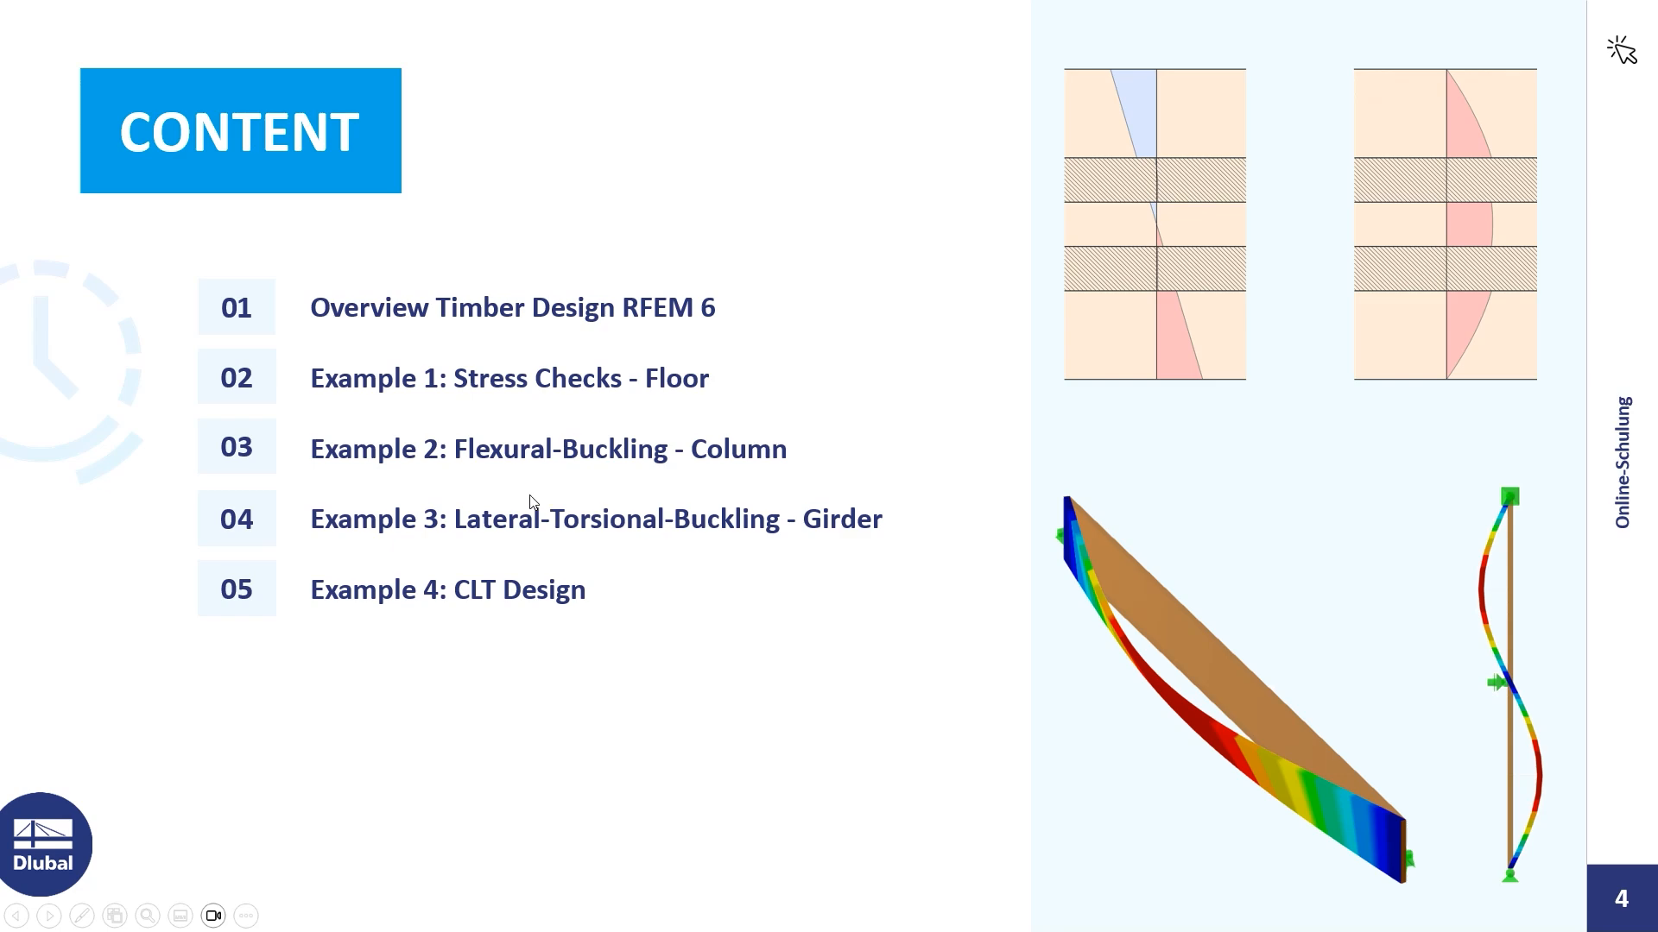
key("alt+Tab")
key("alt+Tab")
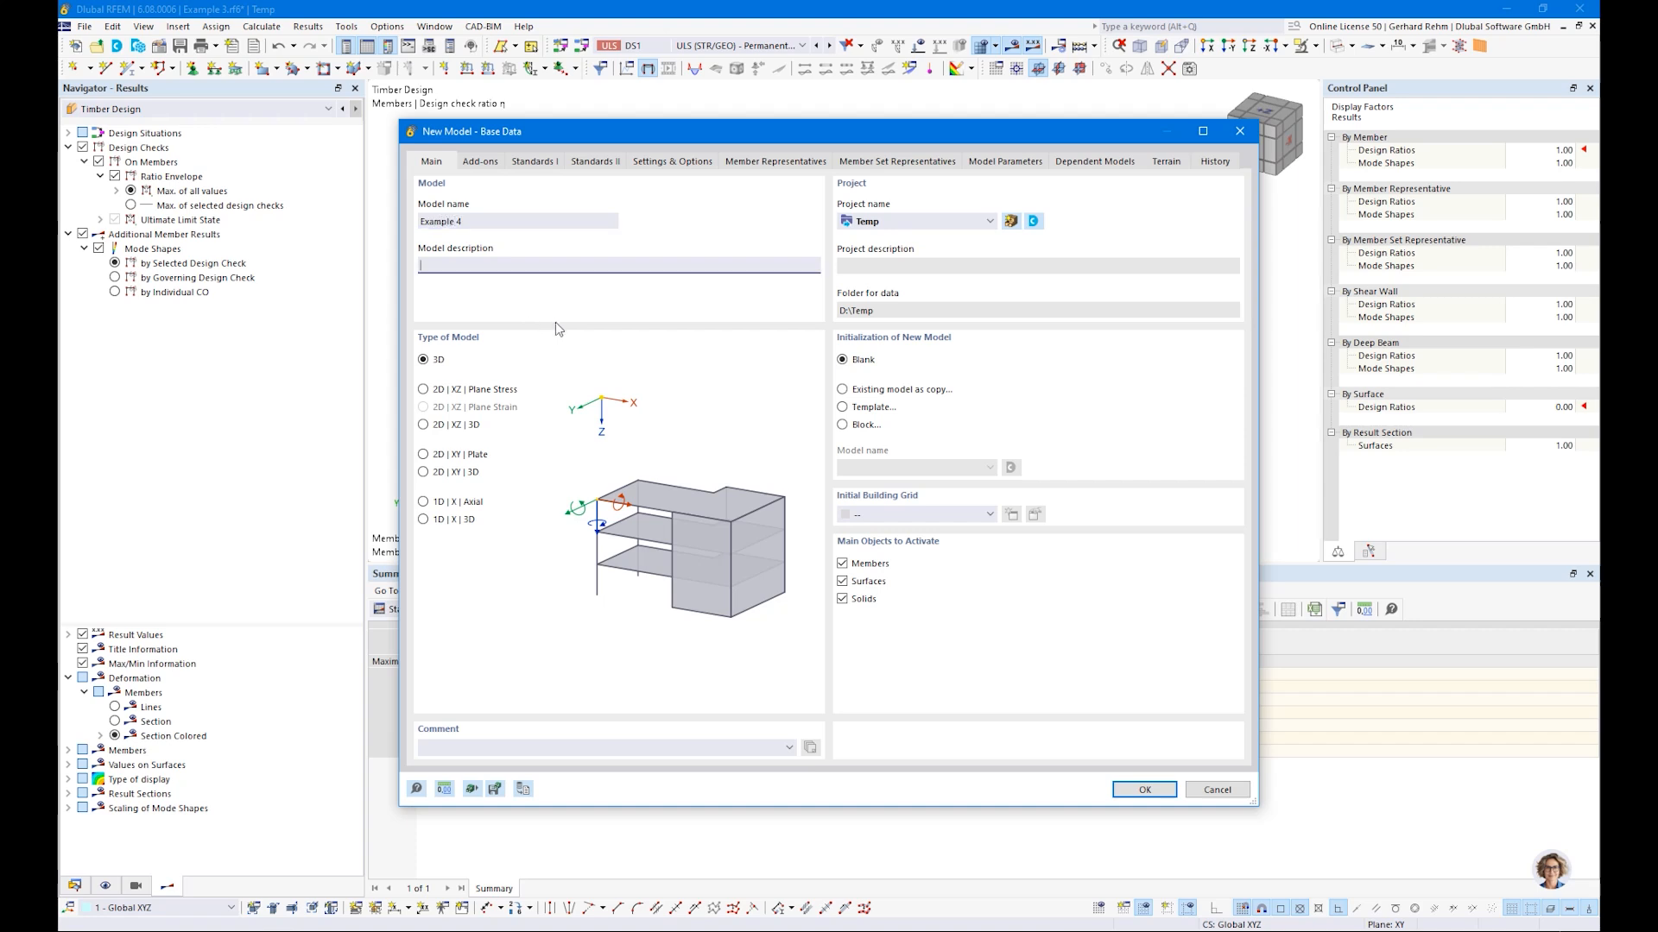
Create model Example 4 with Multilayer Surfaces and Timber Design active, load wizards off, and the EN 1990 | Timber and EN 1995 standards
left_click(479, 162)
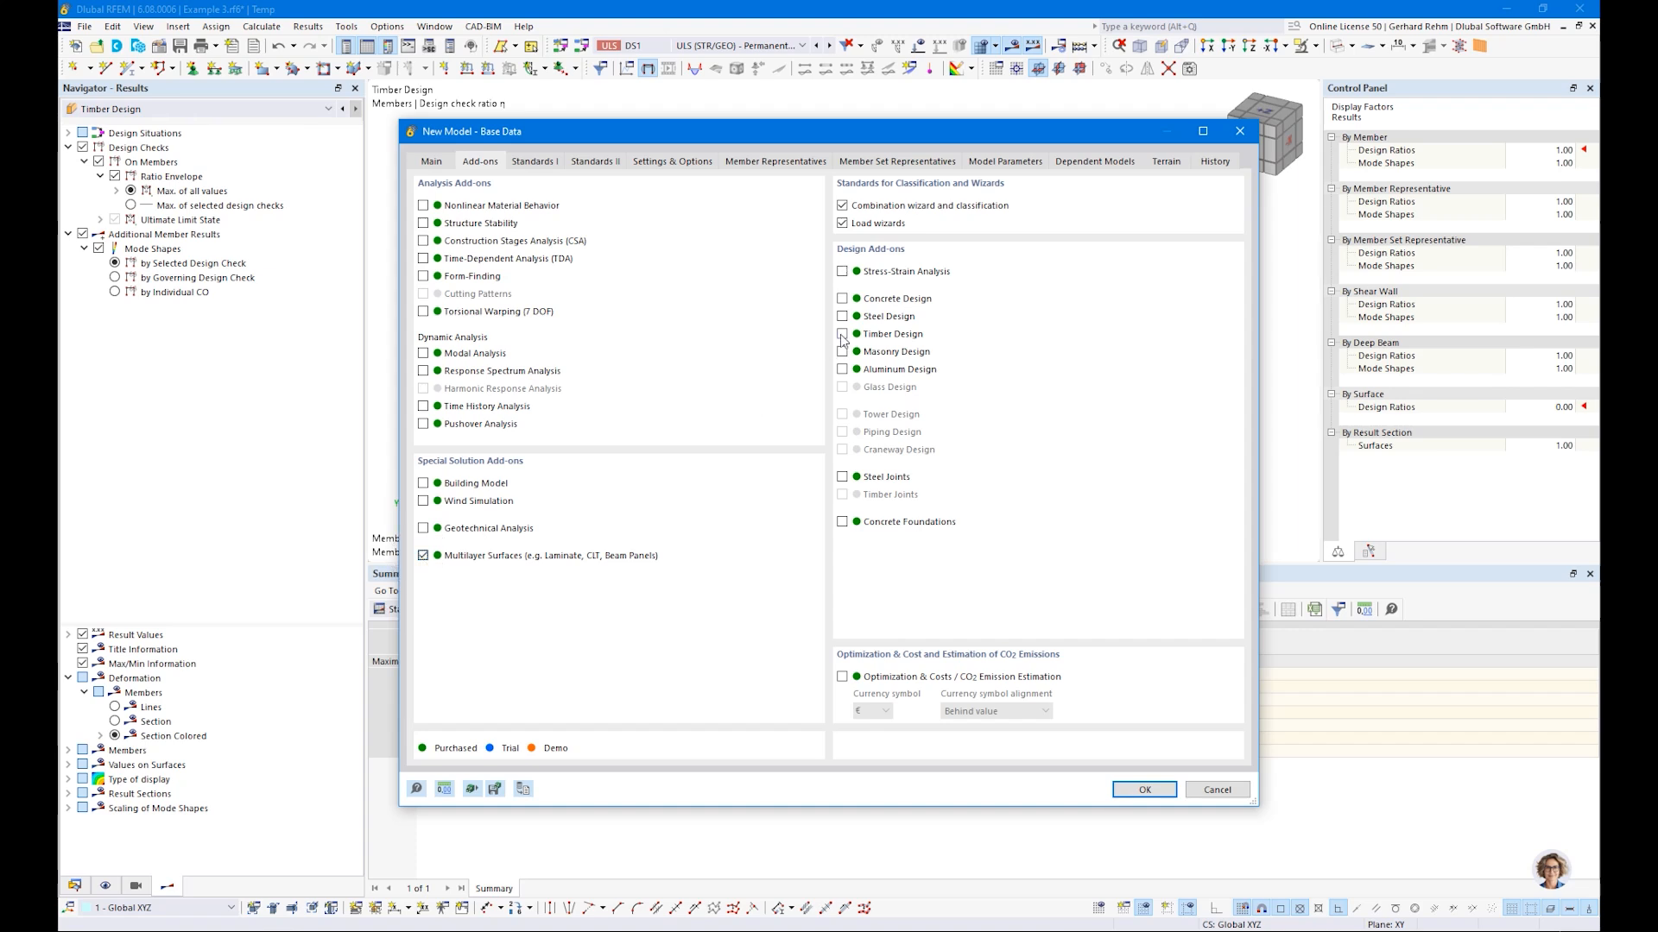
left_click(842, 223)
left_click(536, 163)
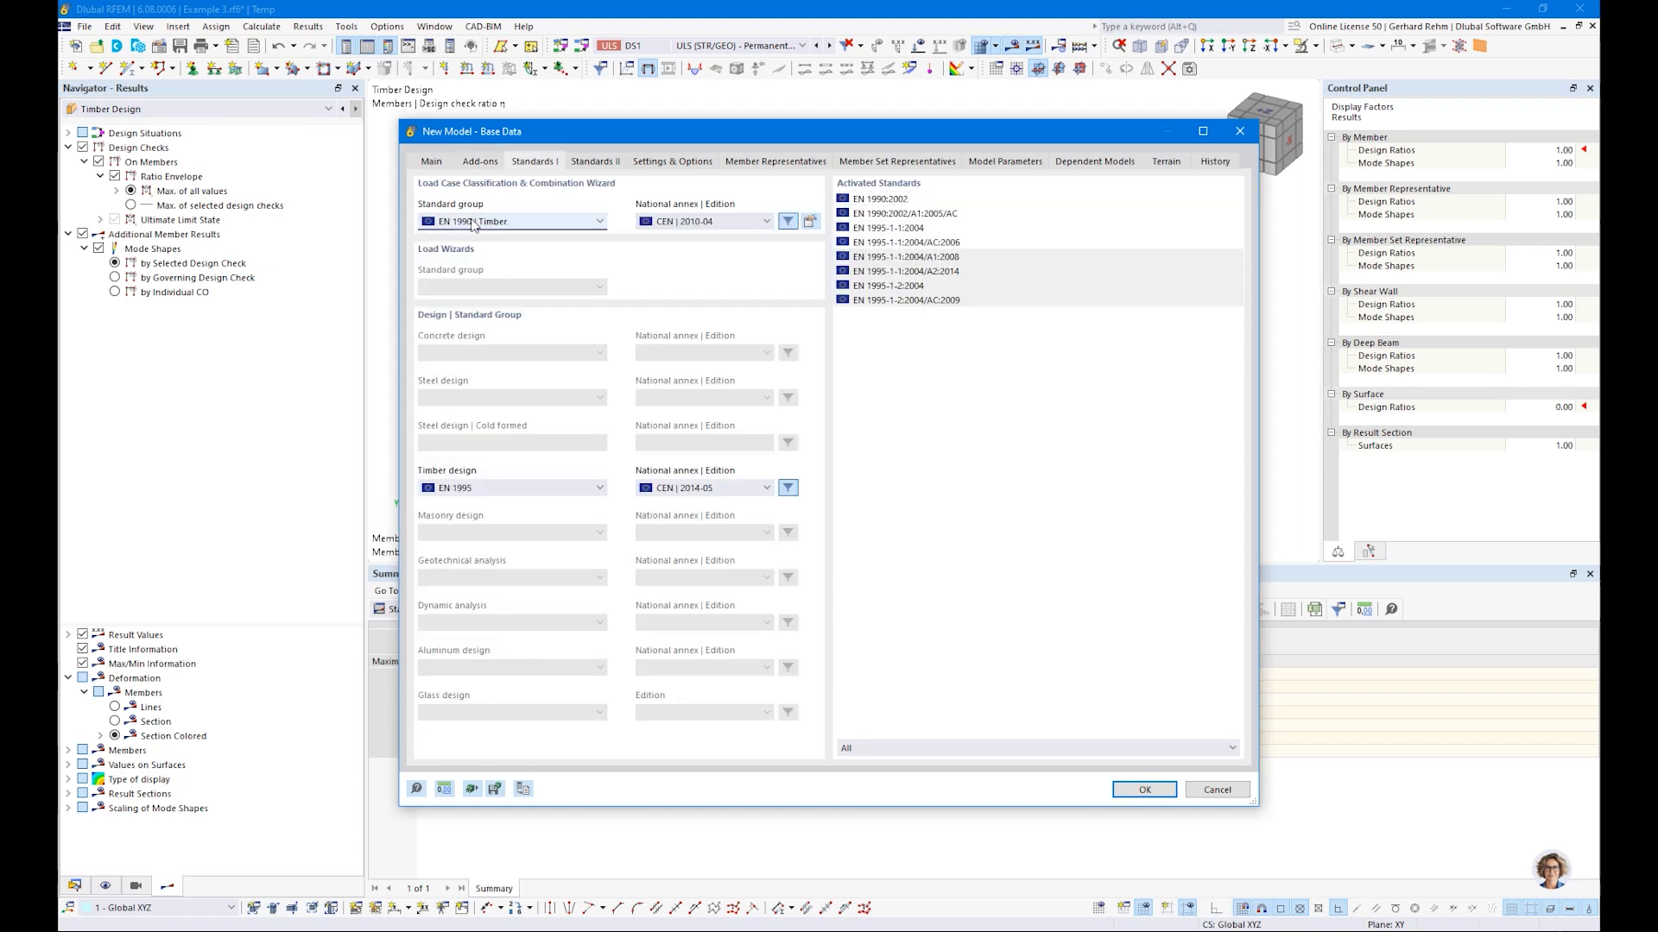
left_click(1118, 790)
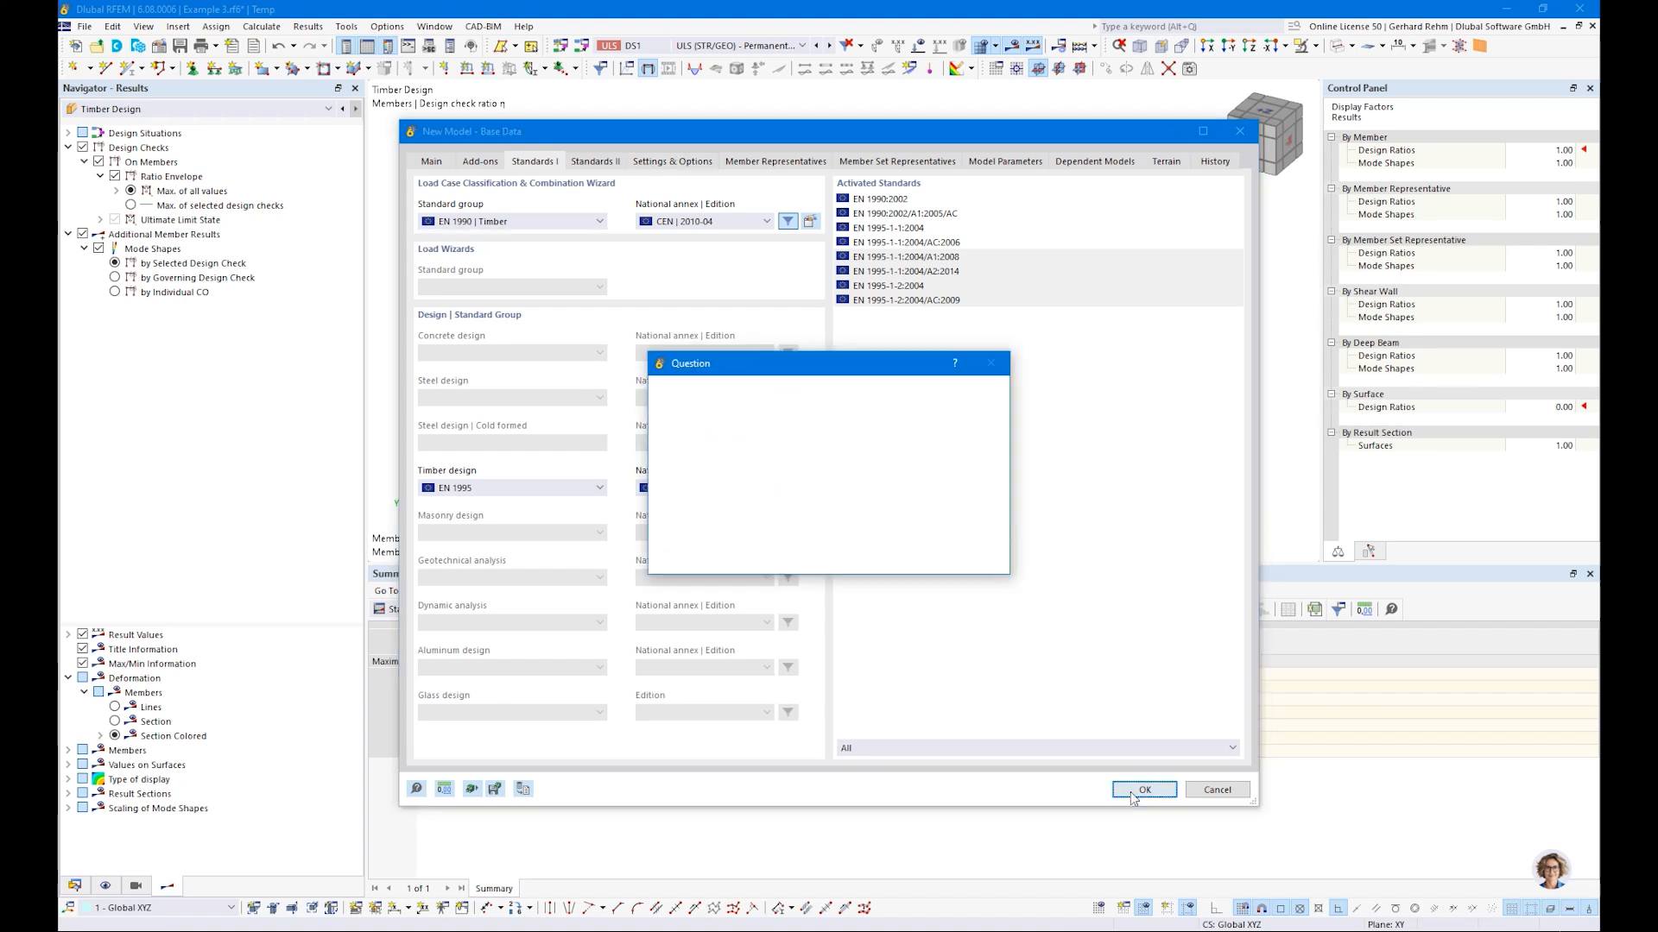
left_click(894, 559)
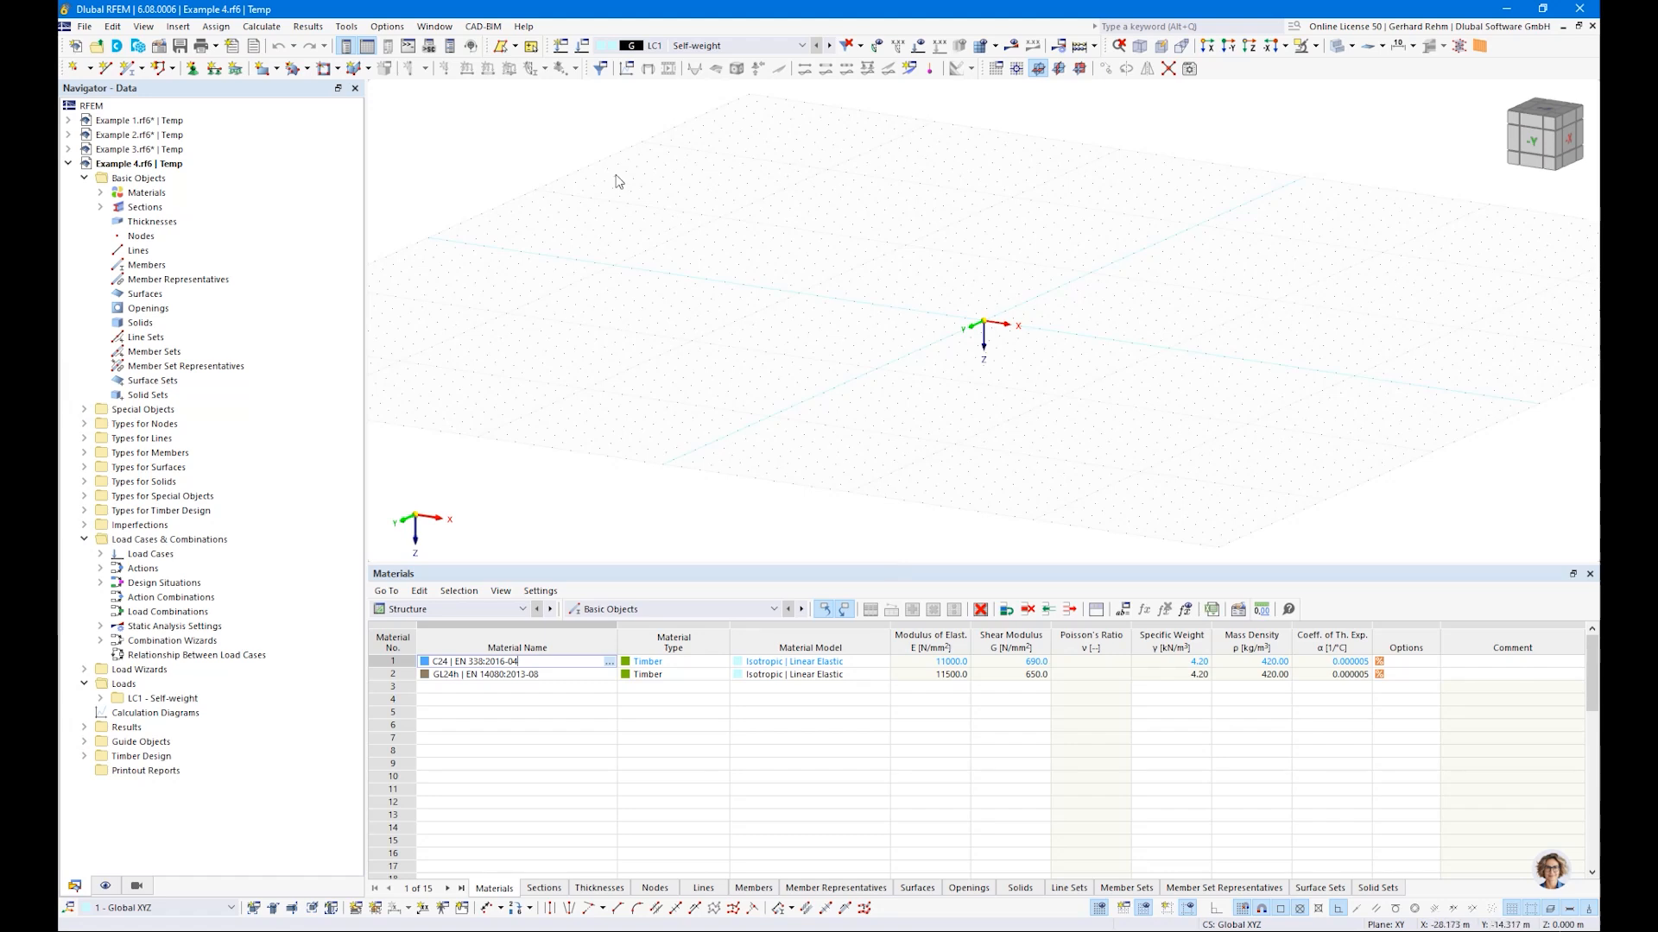
Start a new rectangular surface and give it a new thickness of type Layers
left_click(265, 74)
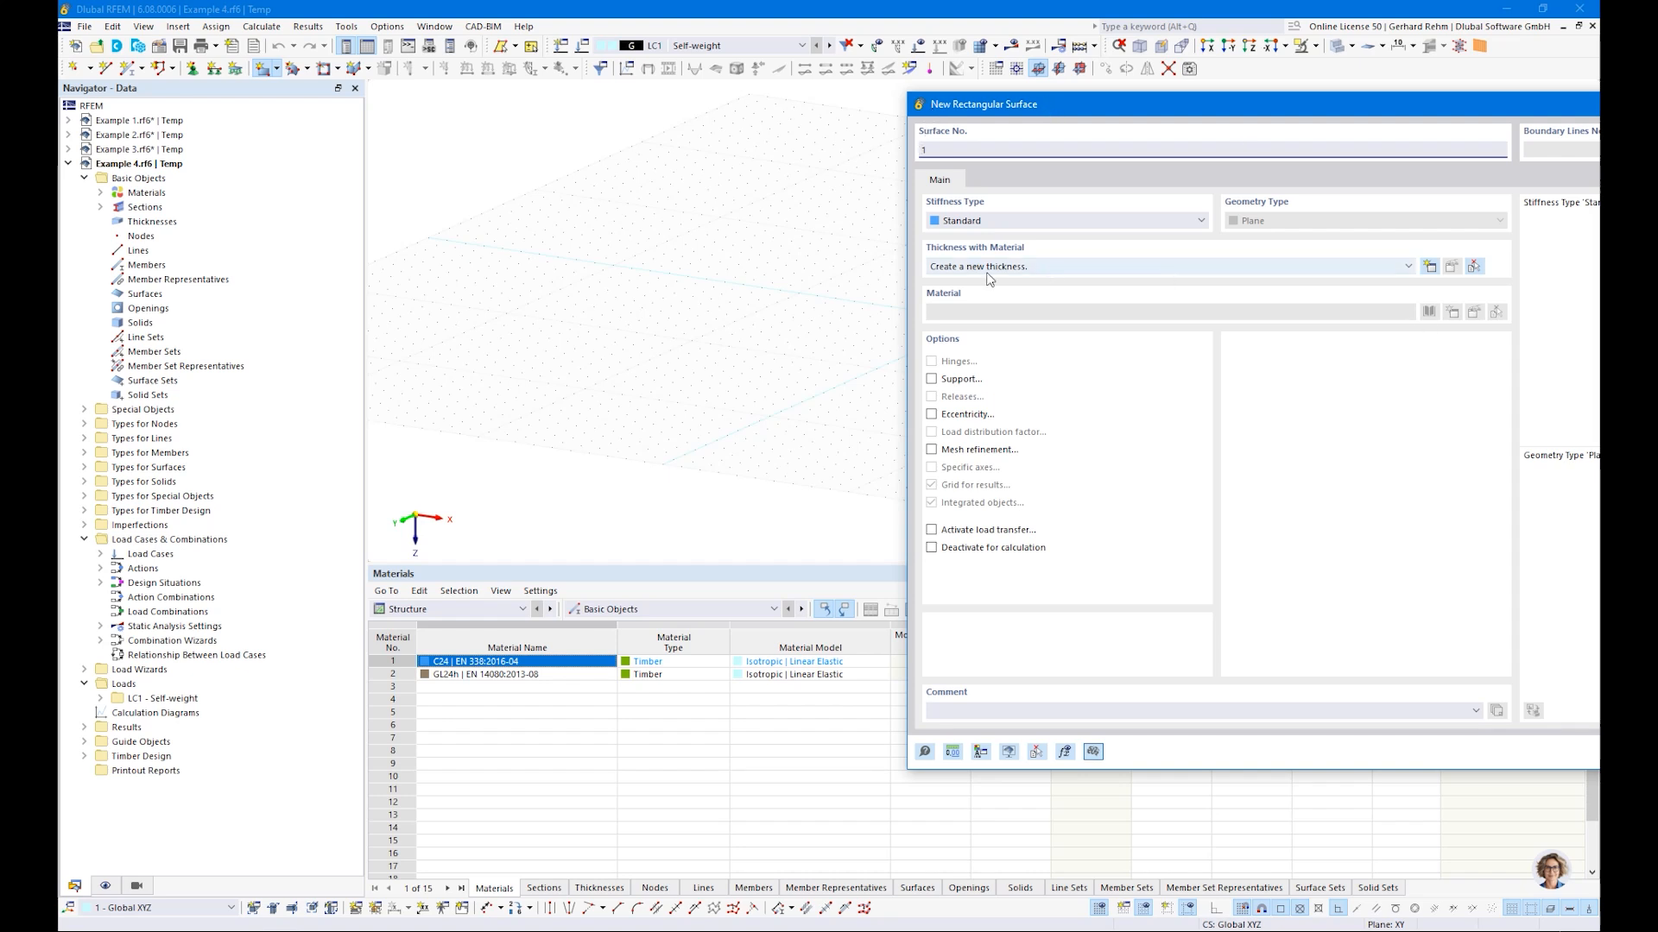
left_click(1431, 273)
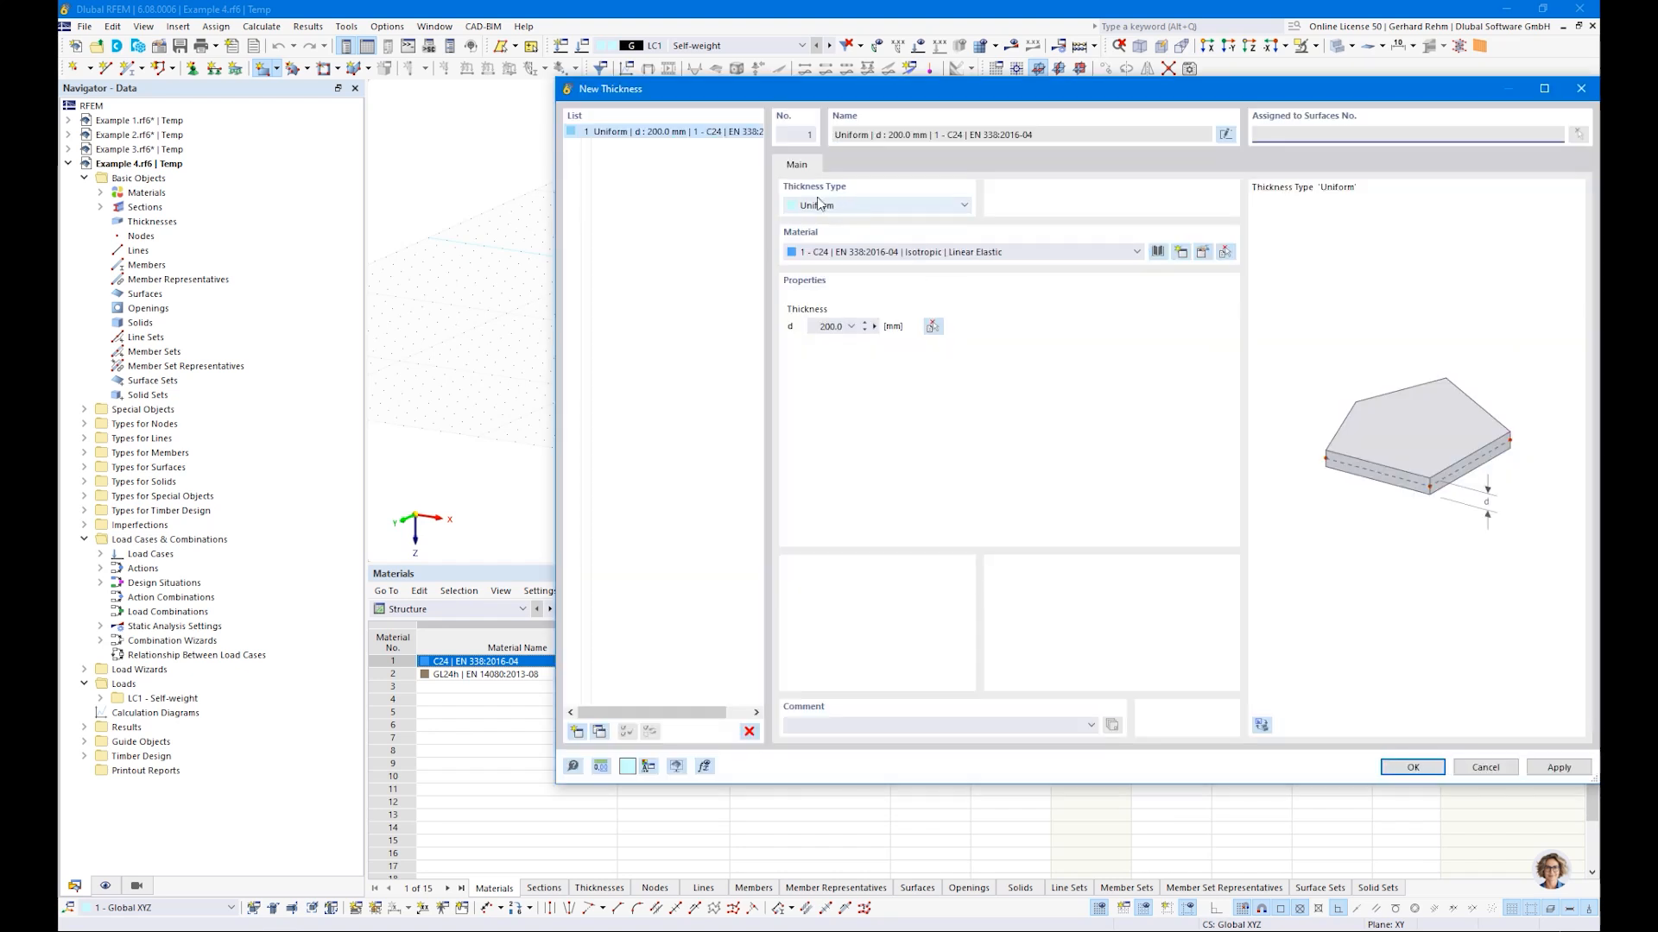
left_click(818, 204)
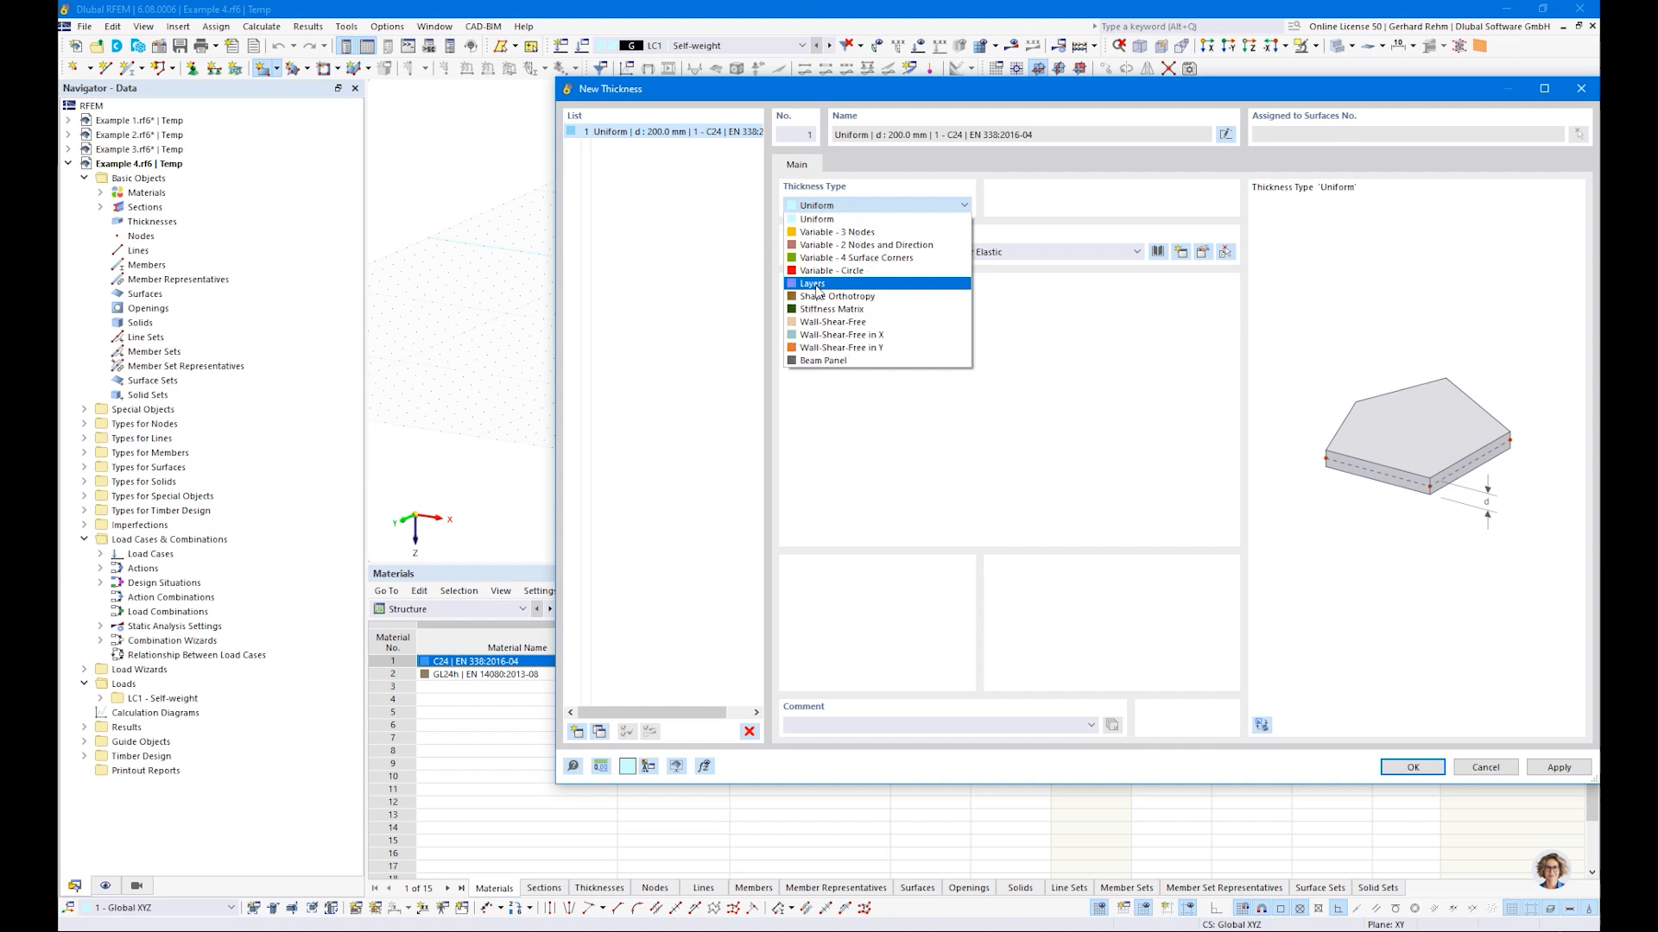
left_click(816, 285)
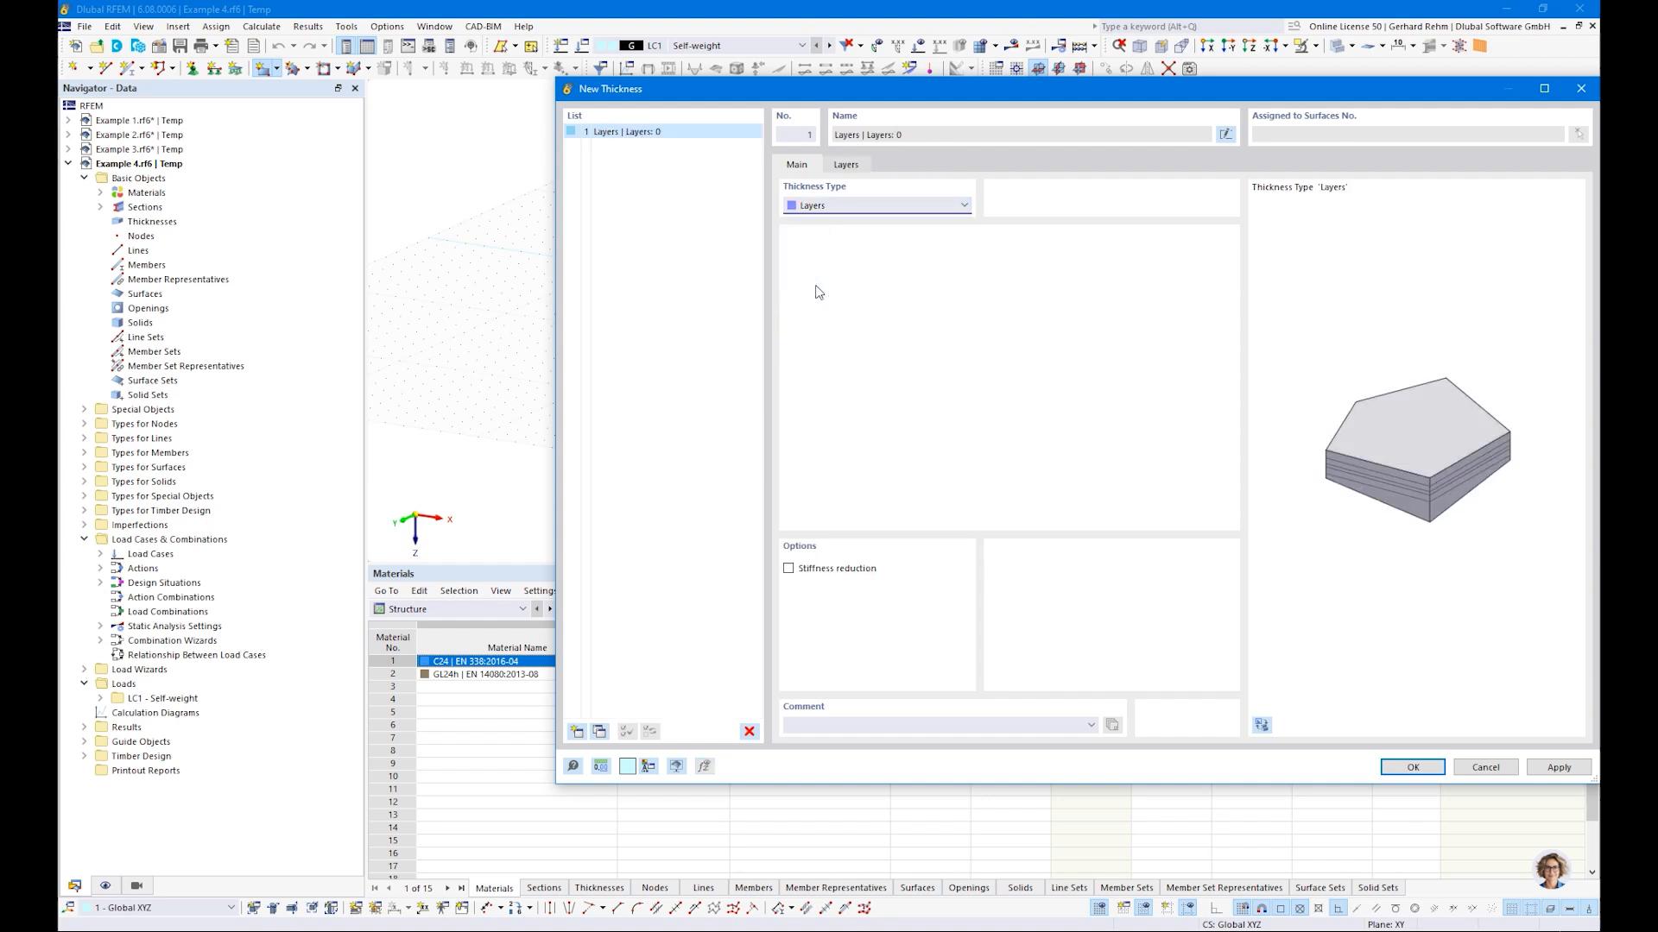
left_click(846, 165)
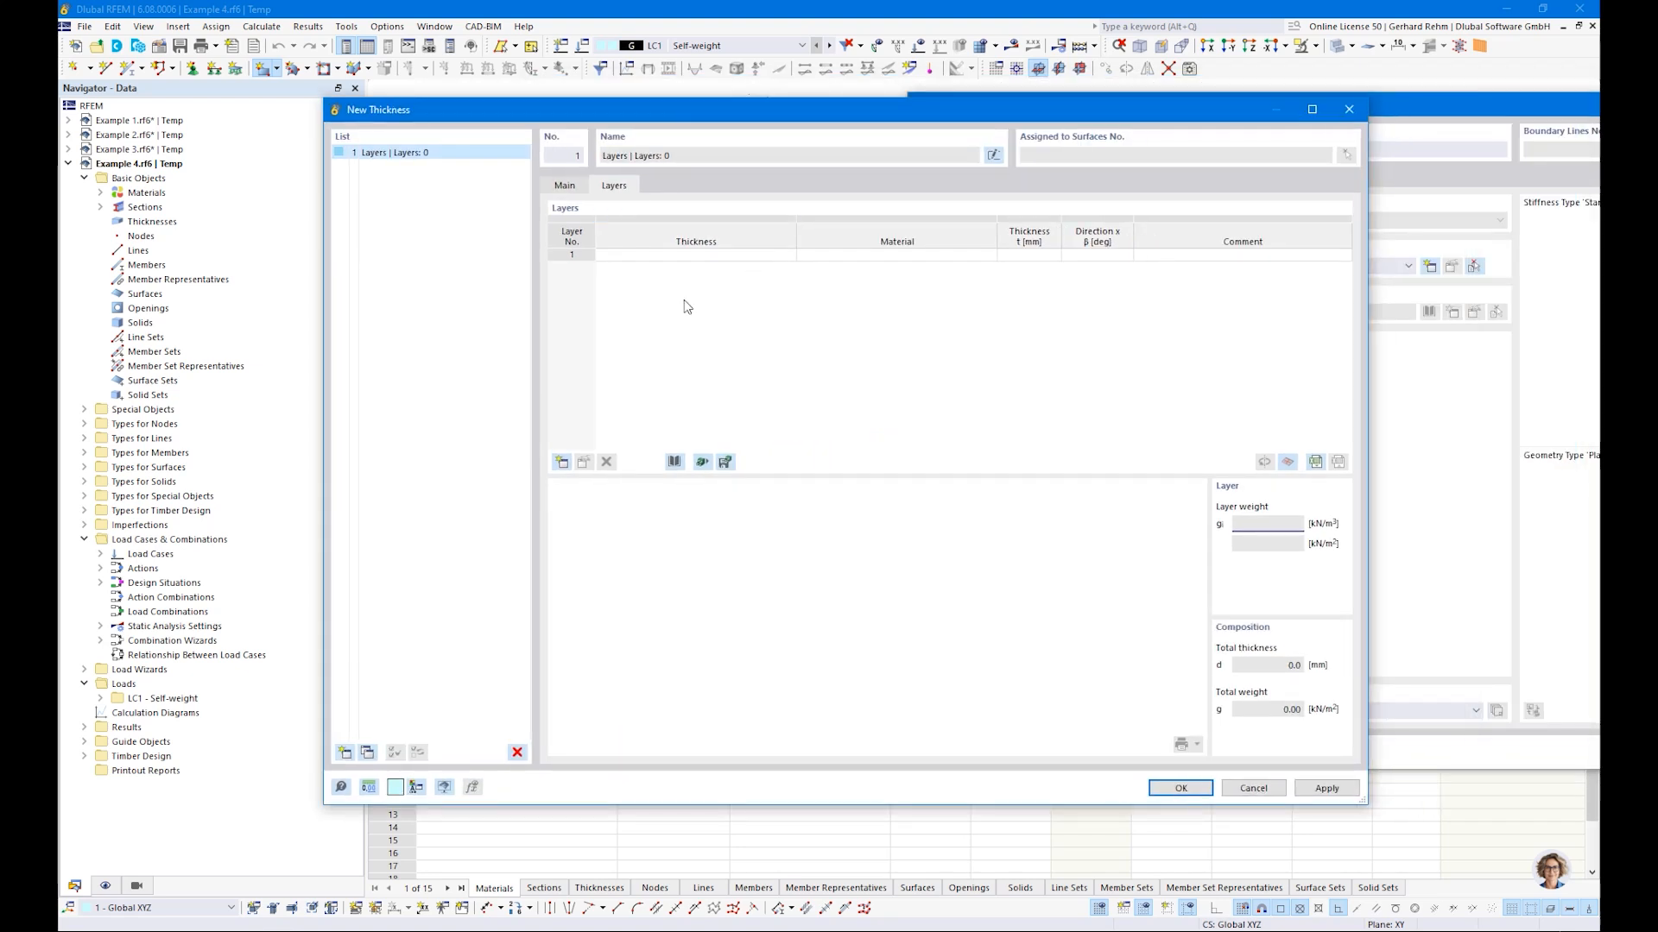
Load the five-layer BBS SYS 140-5s composition by Binderholz (EU) from the composition library, reviewing the region and manufacturer filters
left_click(675, 463)
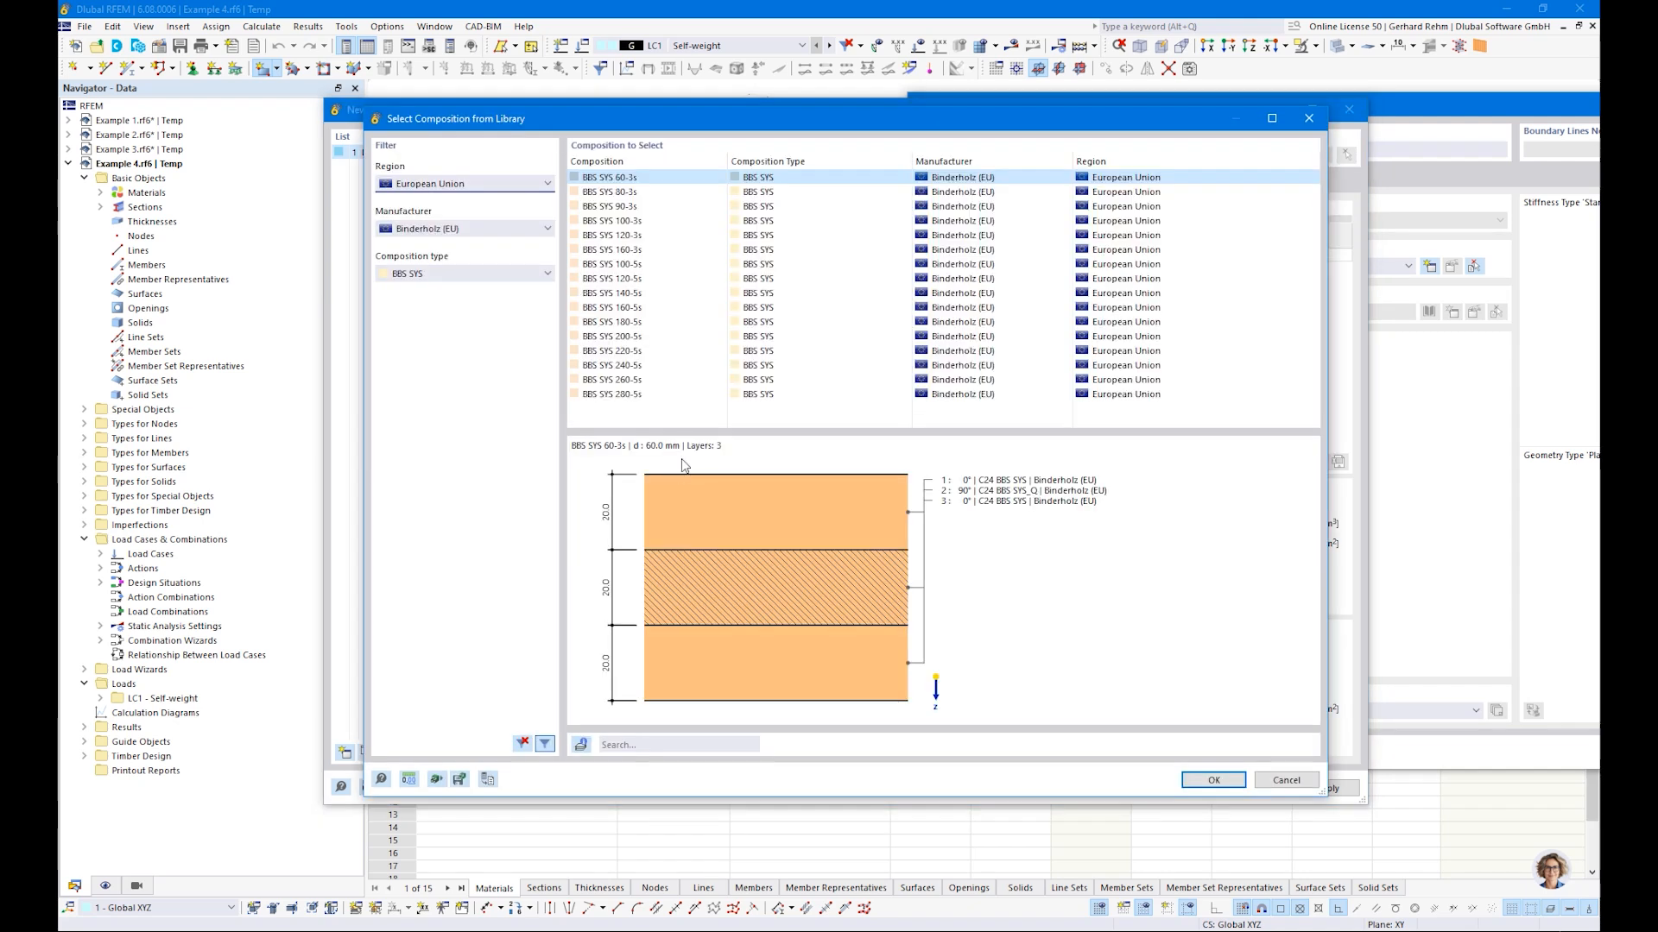
left_click(403, 183)
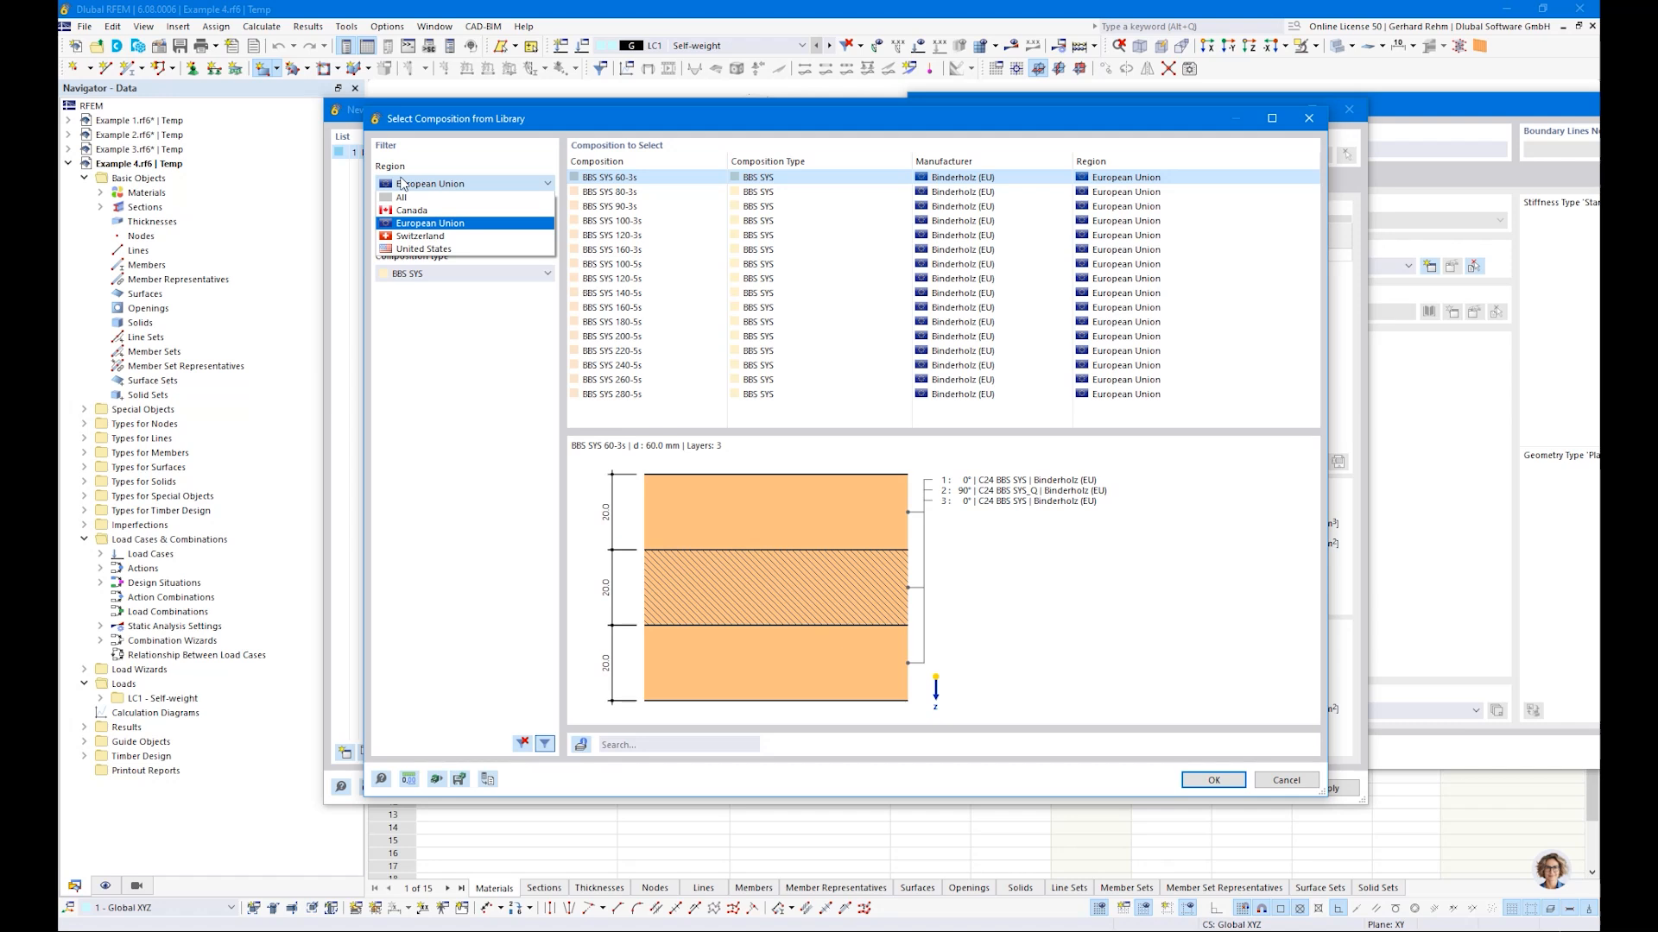
left_click(402, 183)
left_click(413, 184)
left_click(413, 184)
left_click(421, 233)
left_click(421, 231)
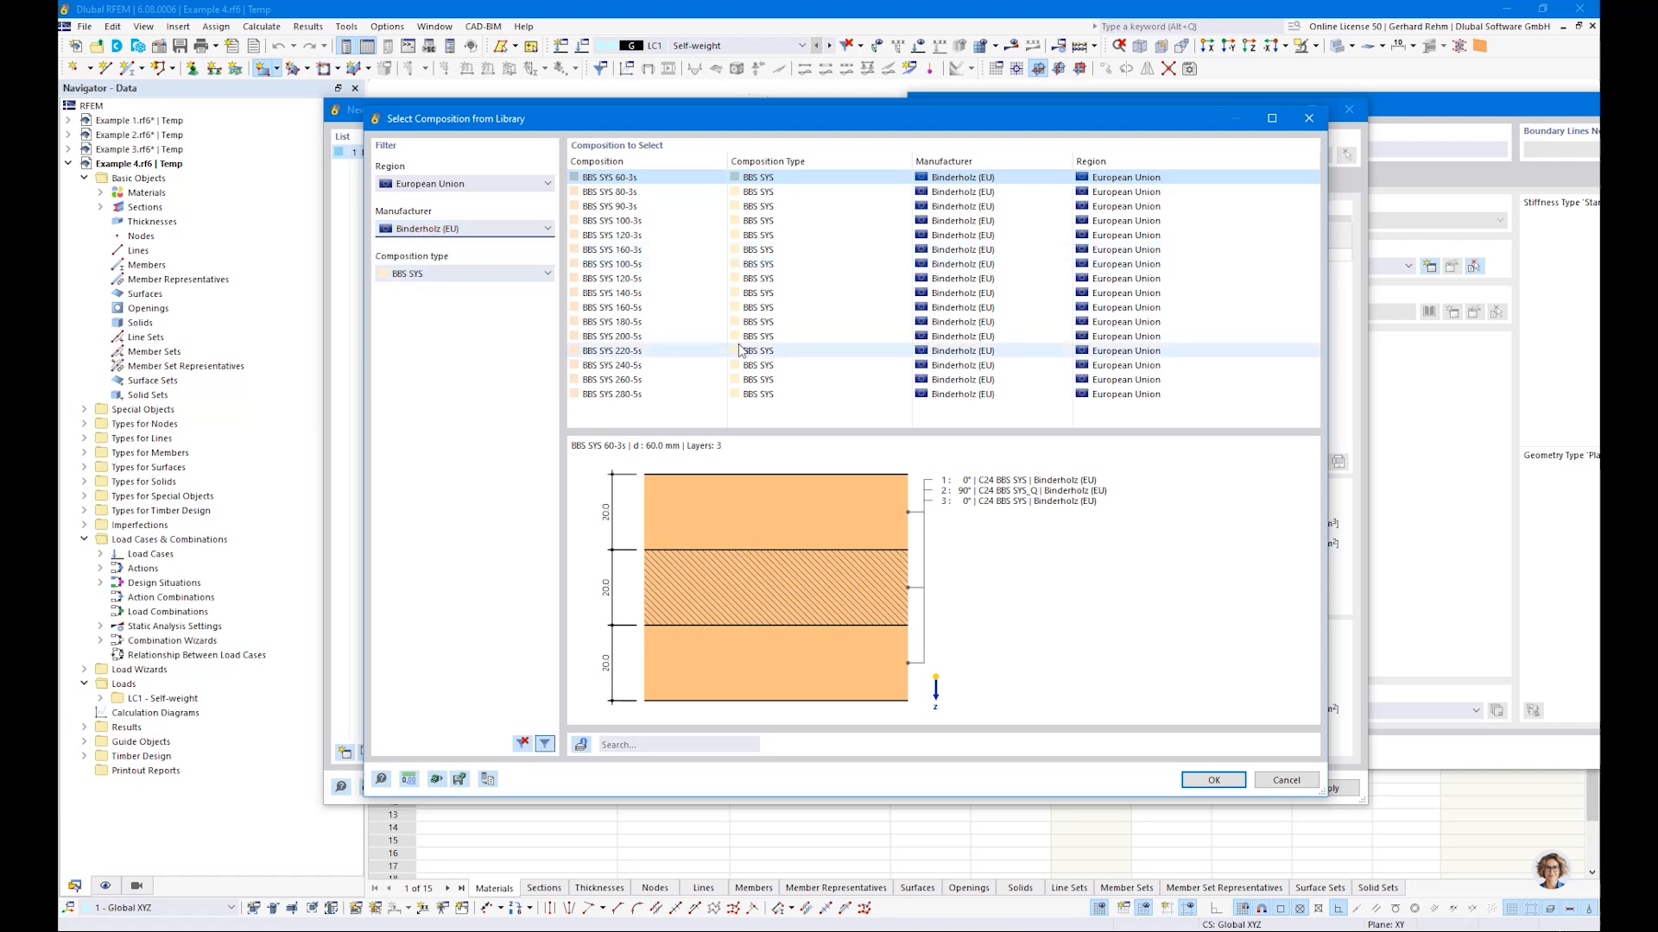
left_click(743, 292)
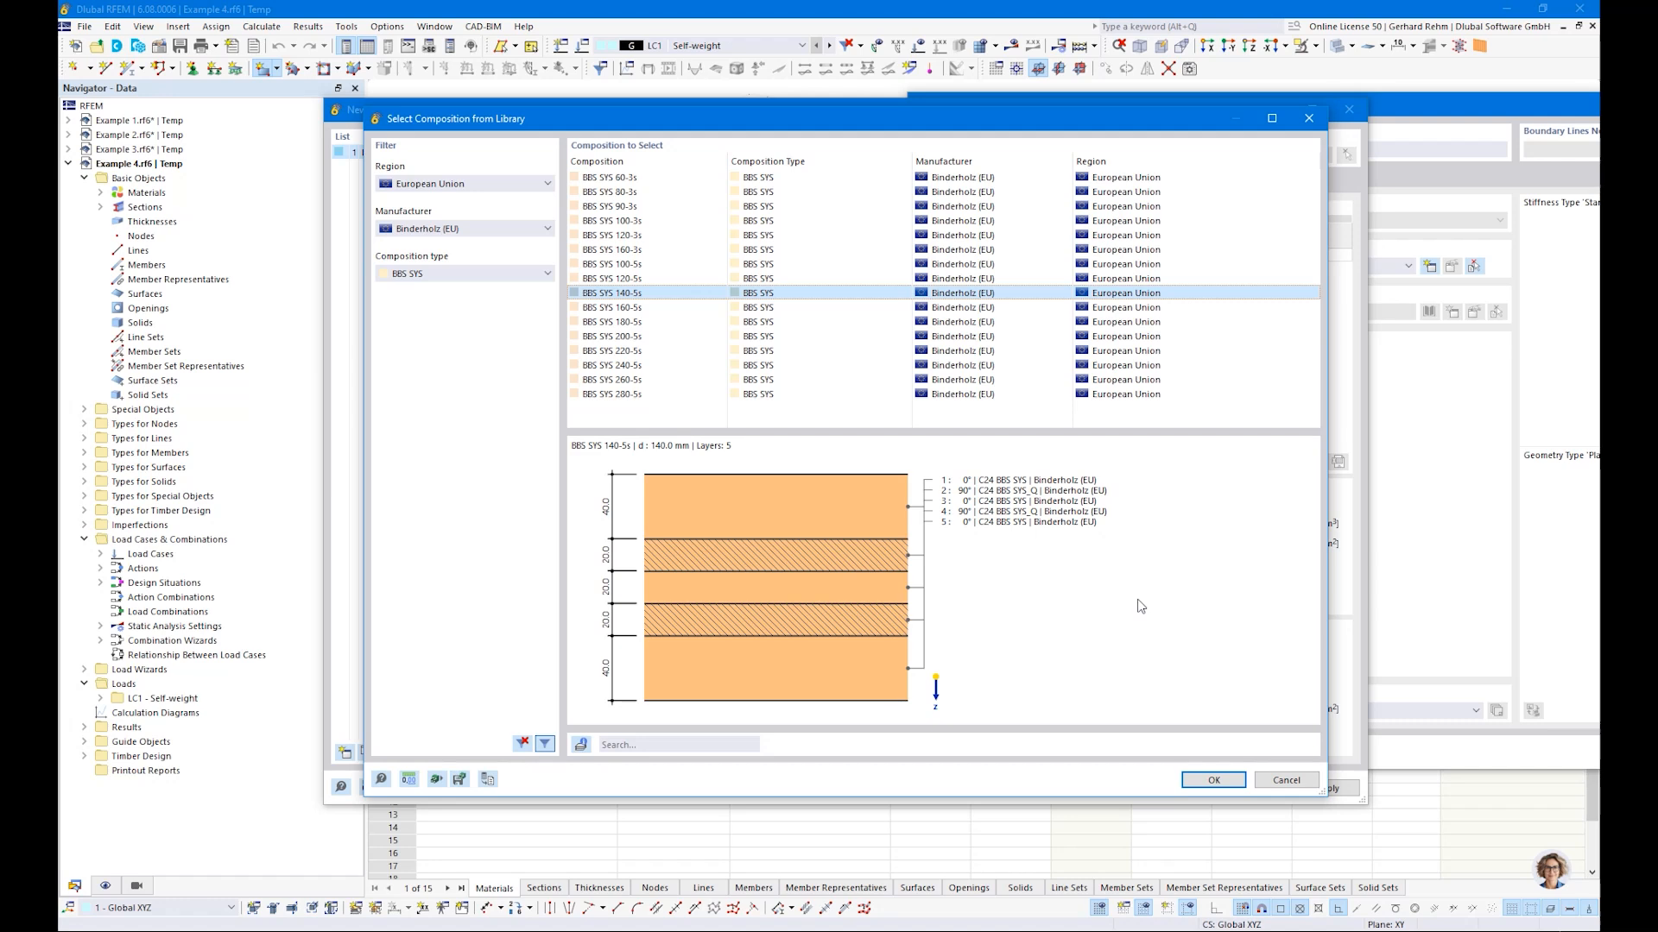
left_click(1205, 781)
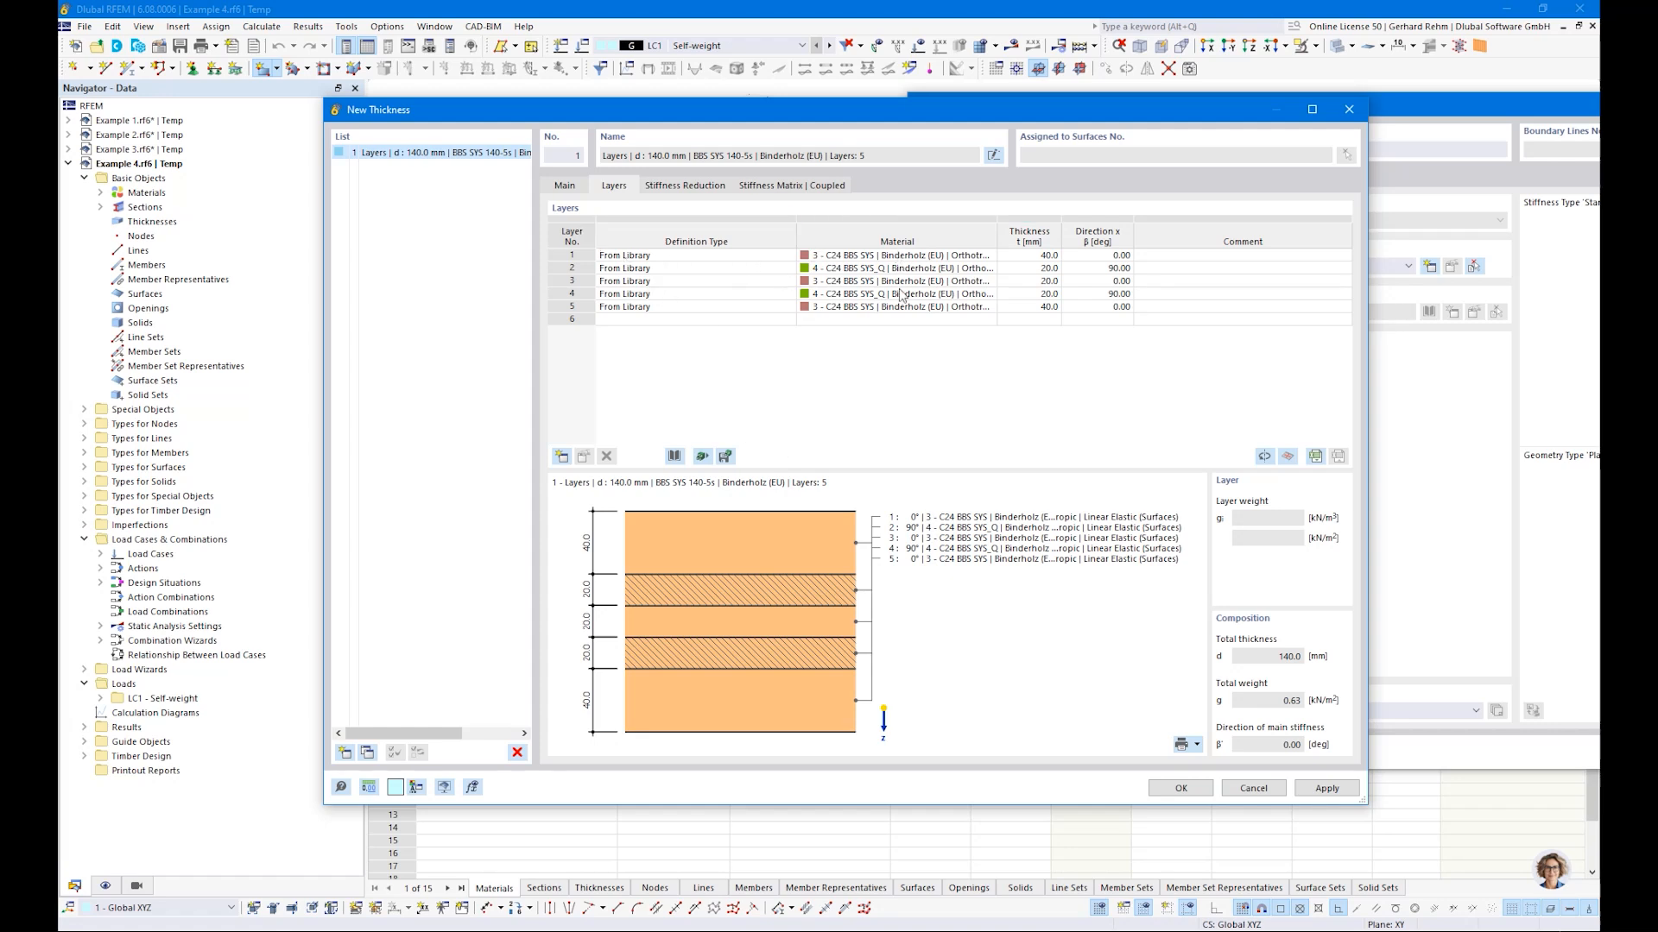
Review the thickness and direction values of the five layers in the loaded composition
left_click(1027, 256)
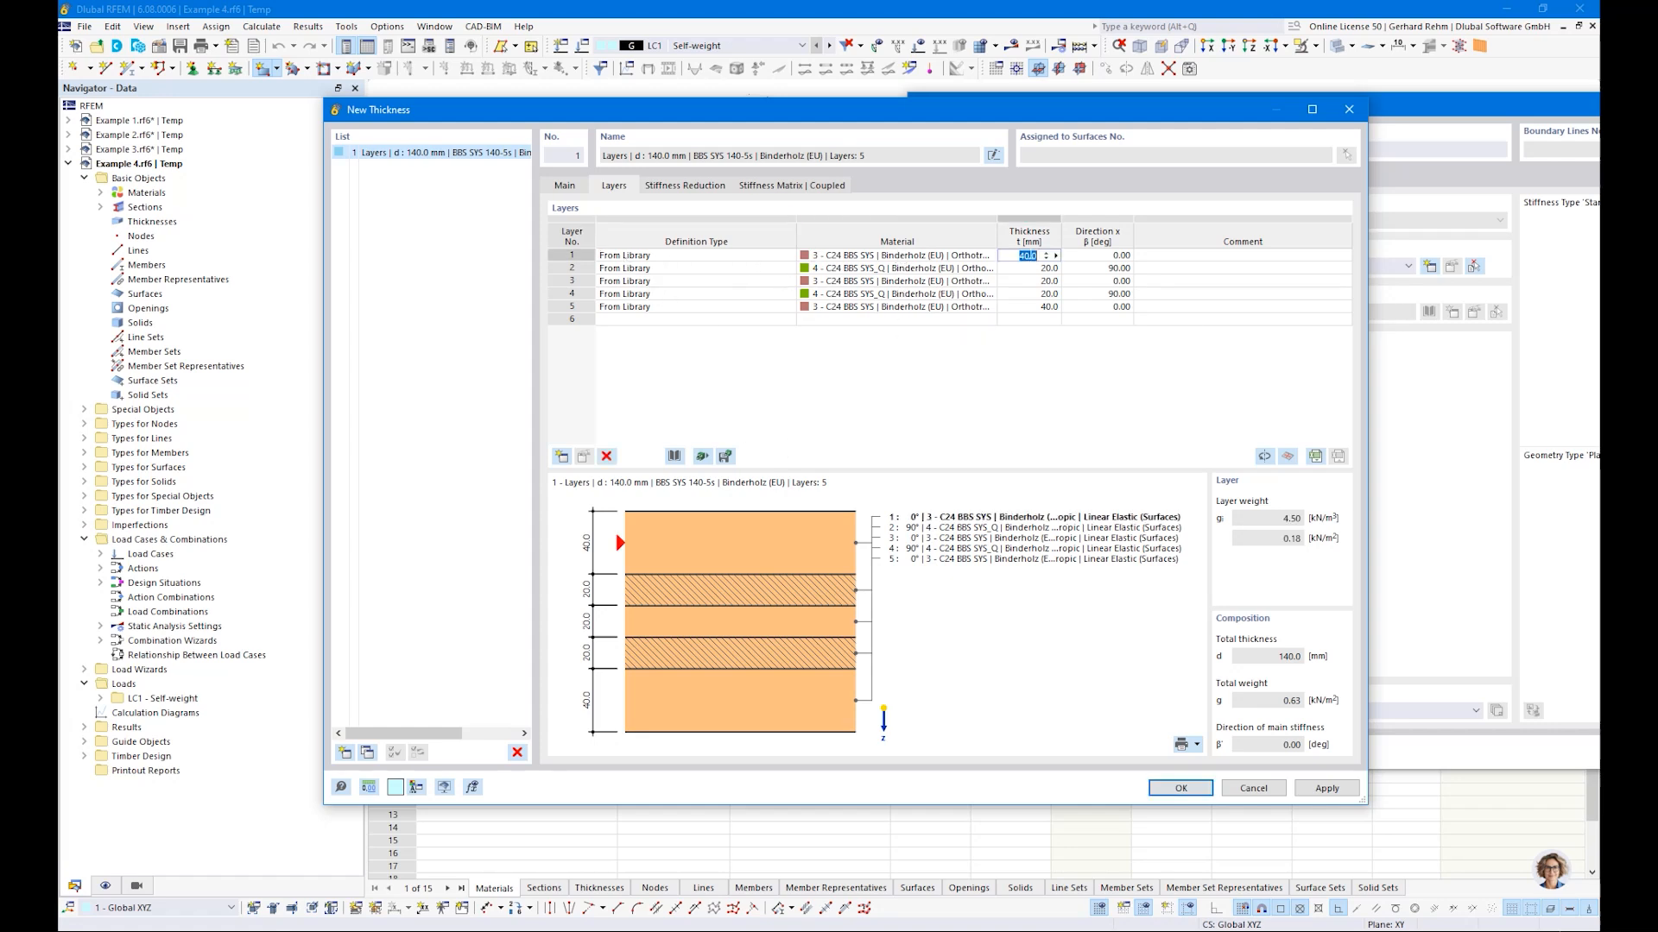
key("Down")
key("Down")
left_click(1120, 258)
key("Down")
key("Down")
key("Down")
key("Down")
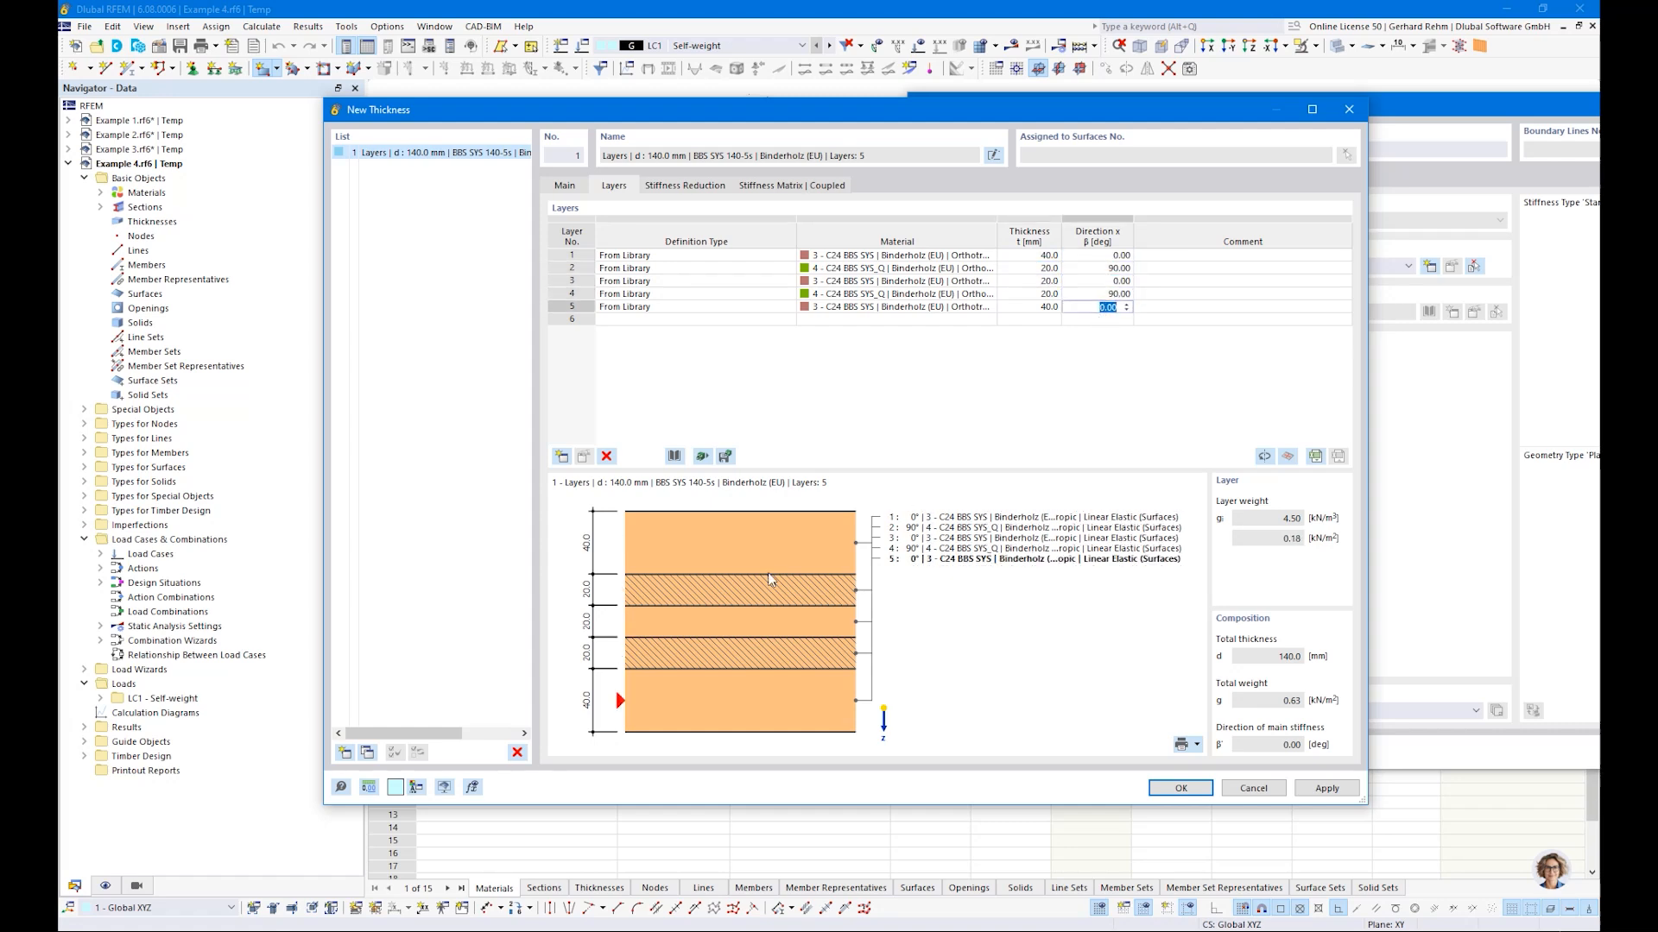
left_click(1108, 255)
left_click(1102, 268)
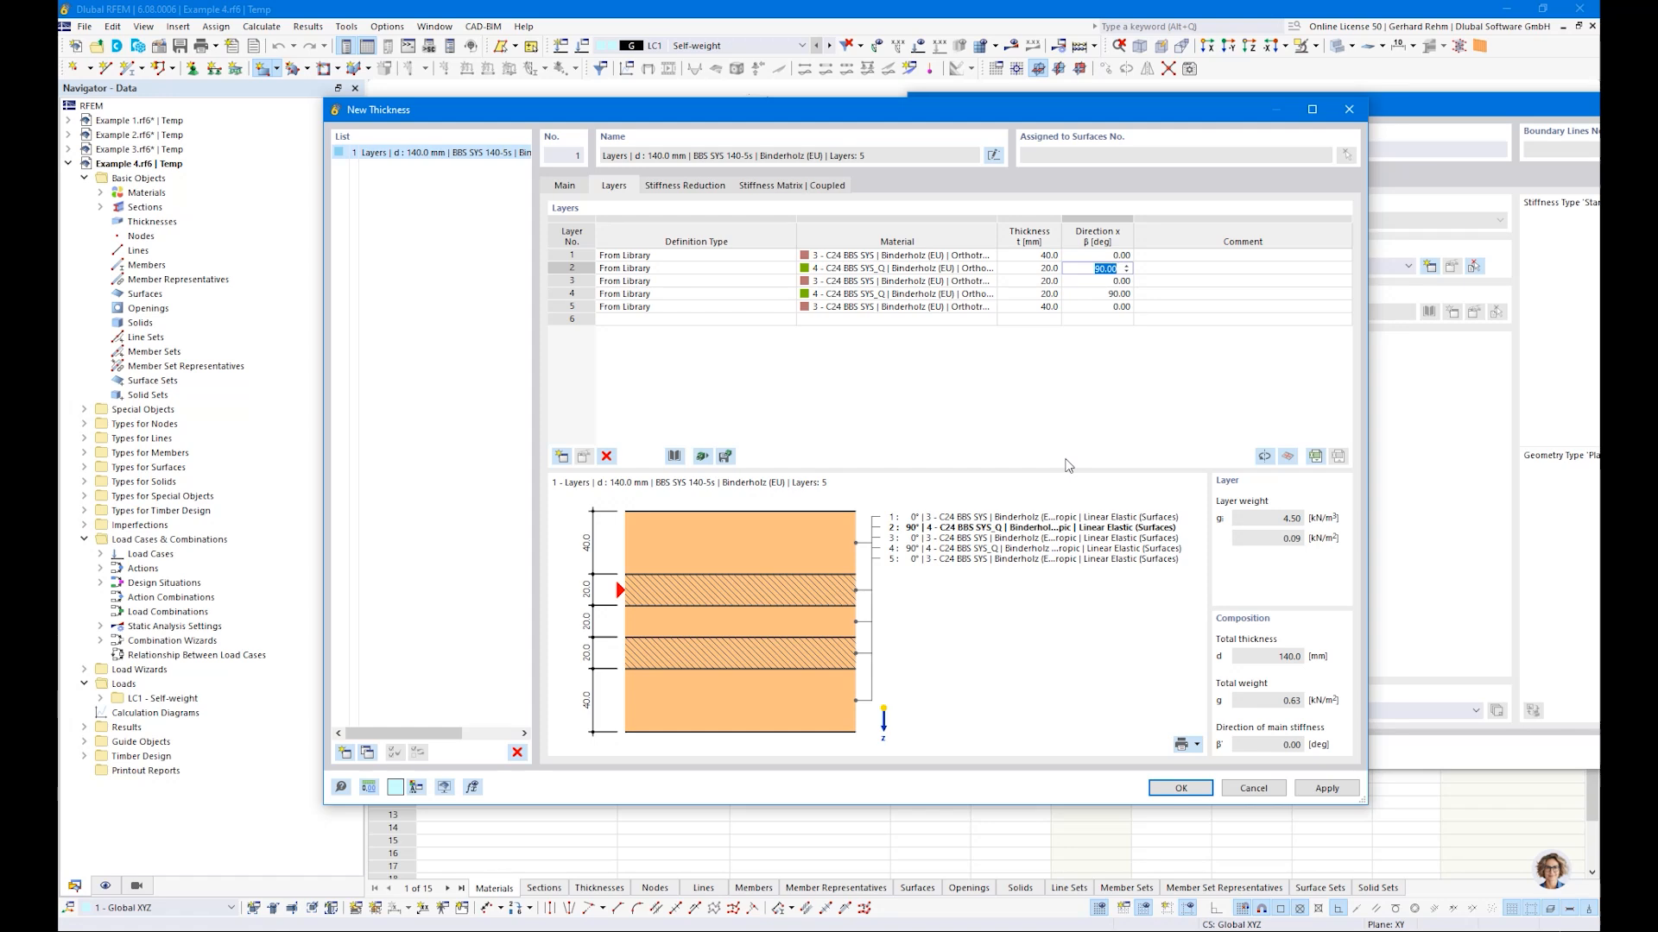
Accept the layered thickness and draw the rectangular surface from the origin to X 8 m, Y 1 m
left_click(1181, 788)
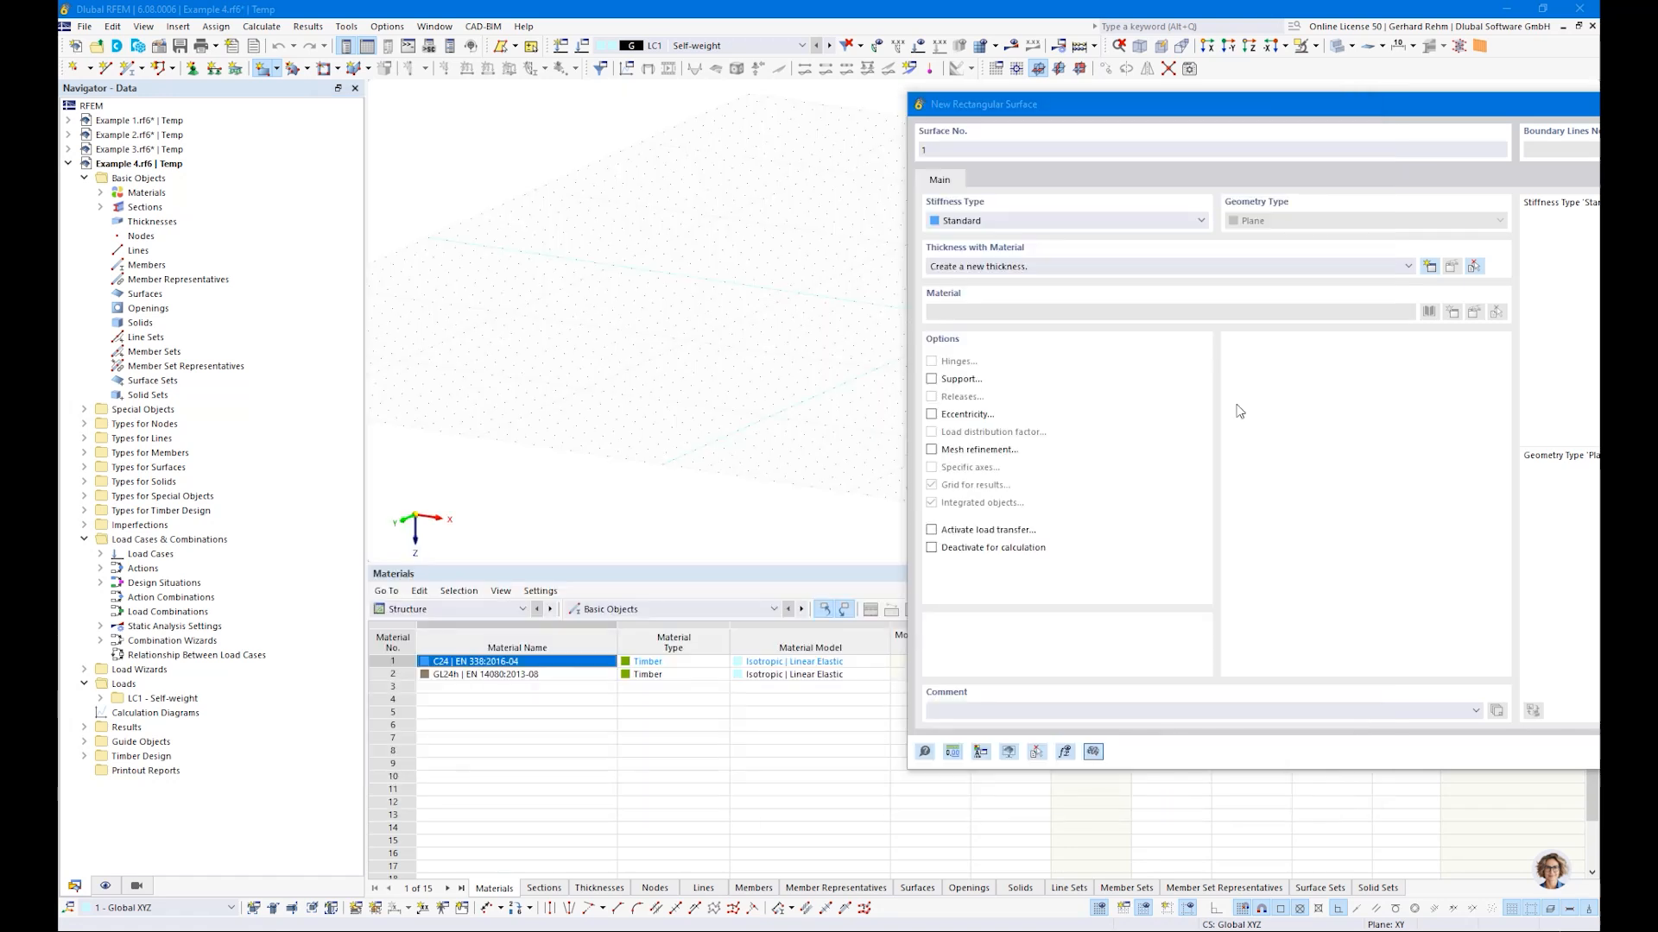
left_click_drag(1038, 103, 506, 114)
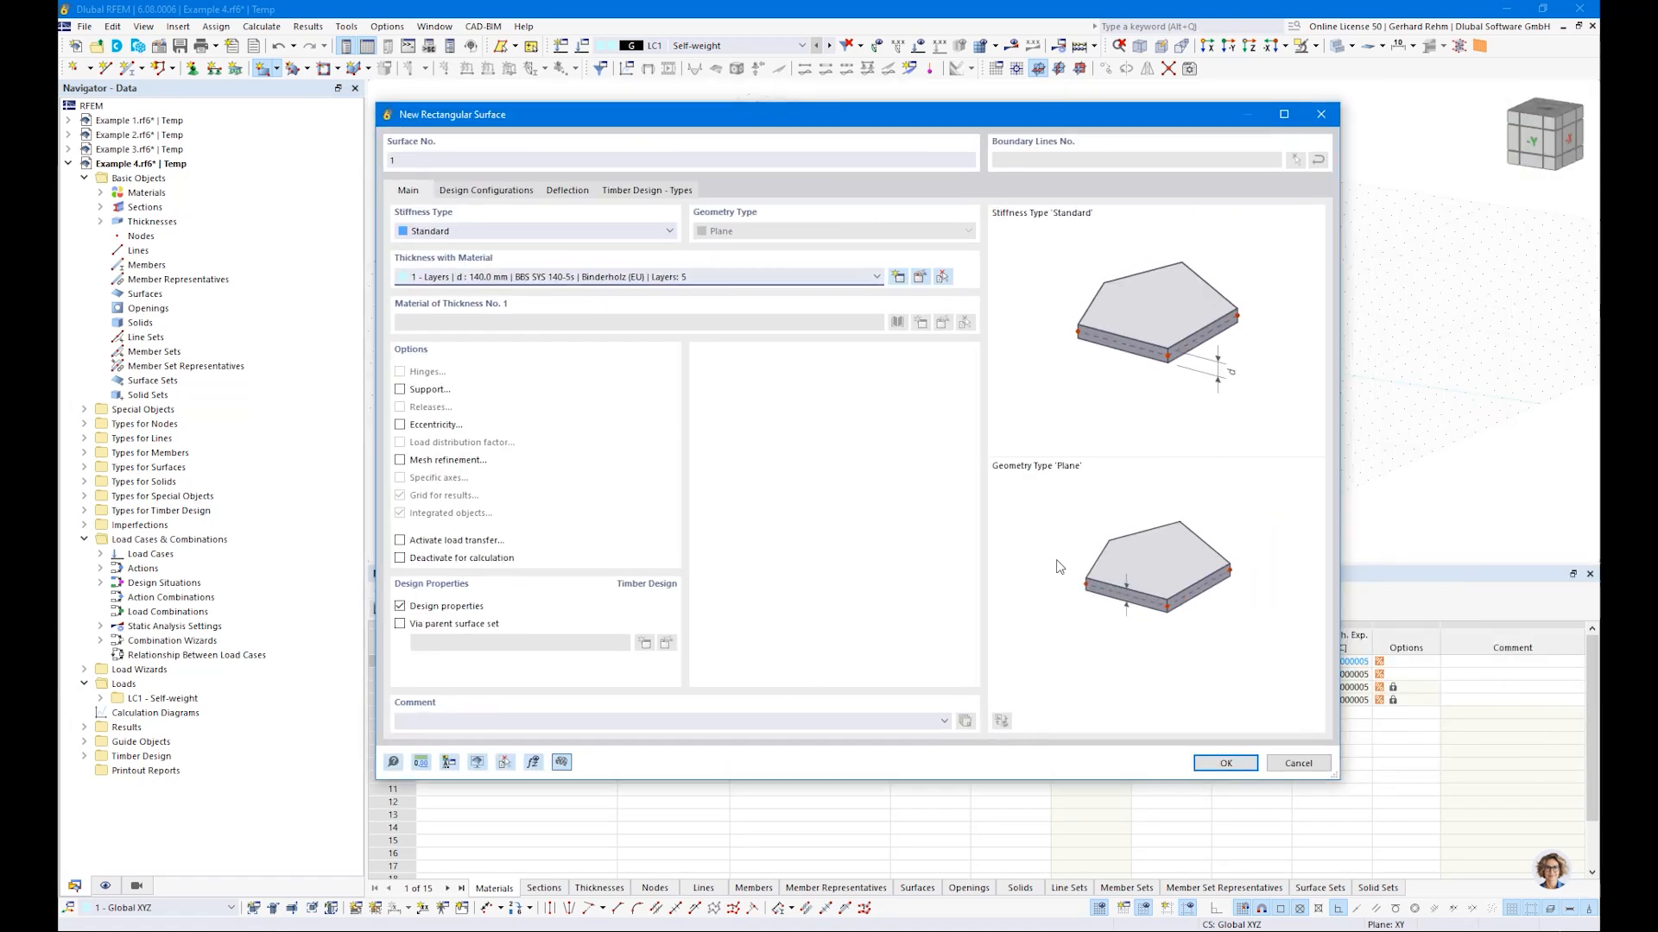
left_click(1196, 766)
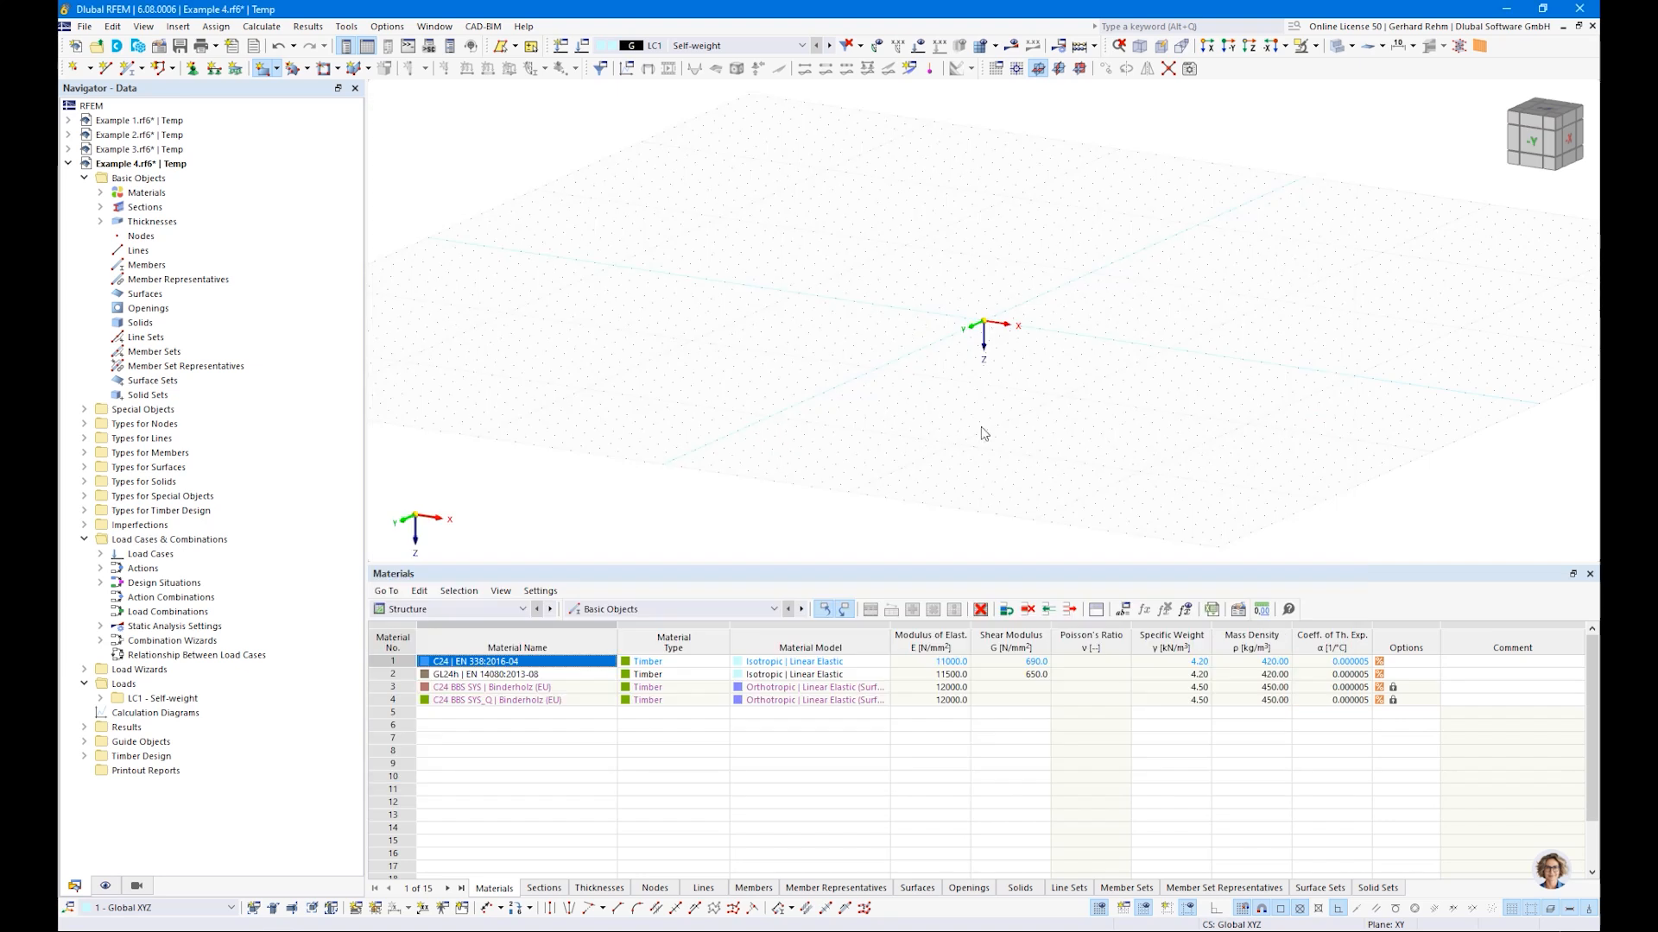
left_click(983, 322)
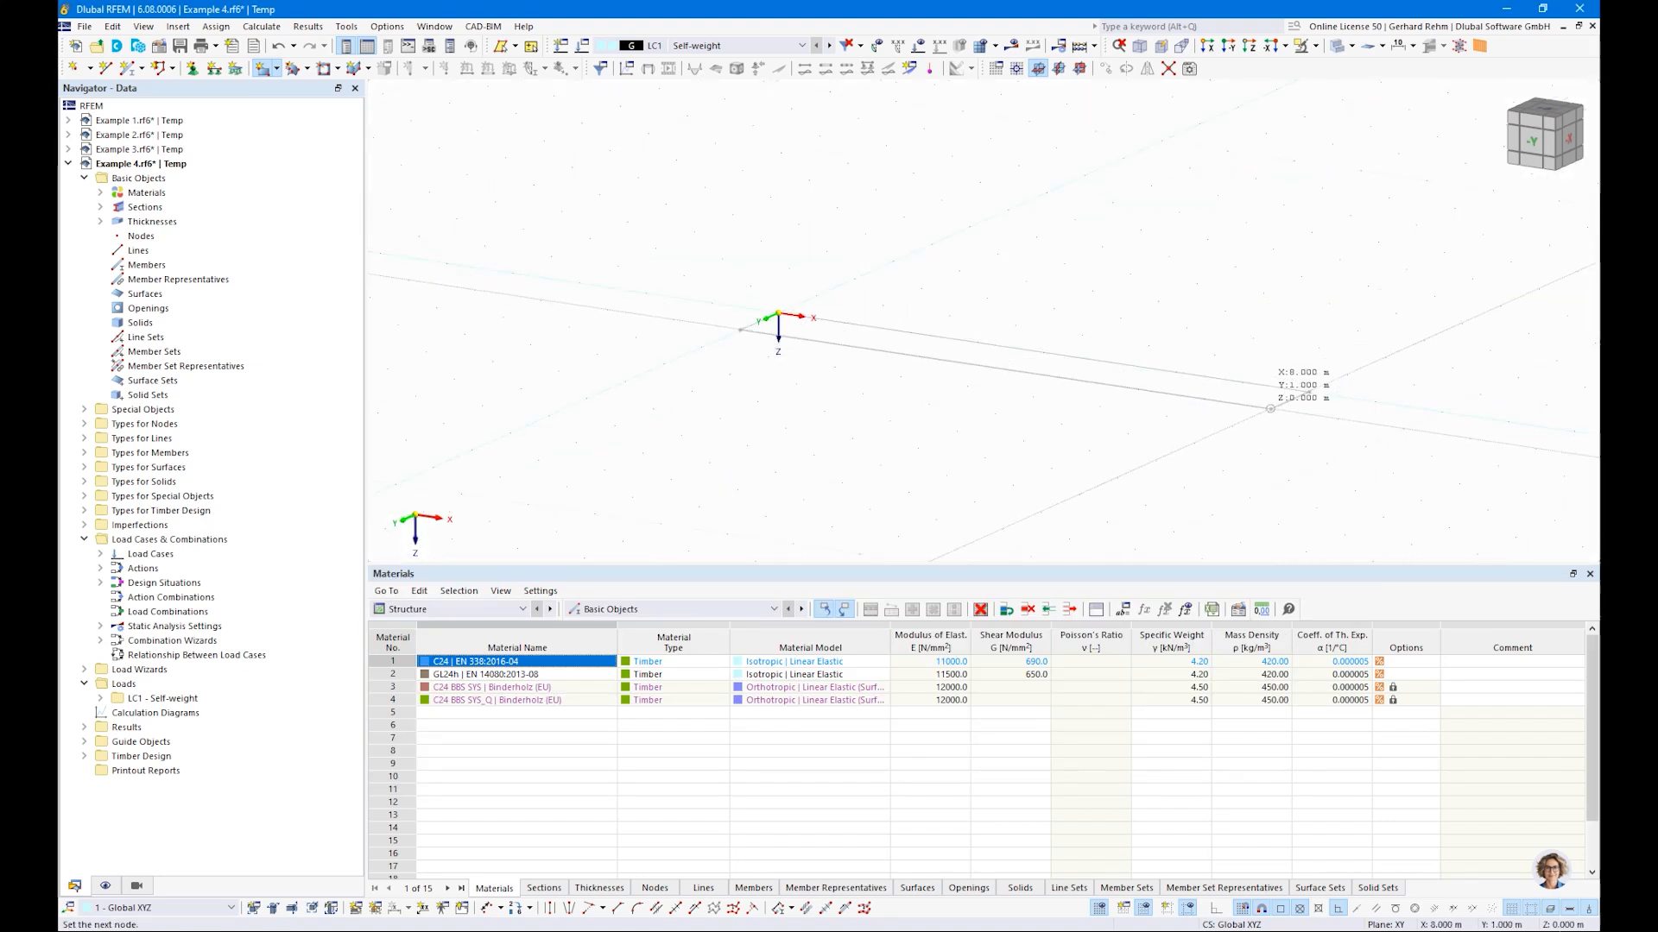
left_click(1270, 409)
key("Escape")
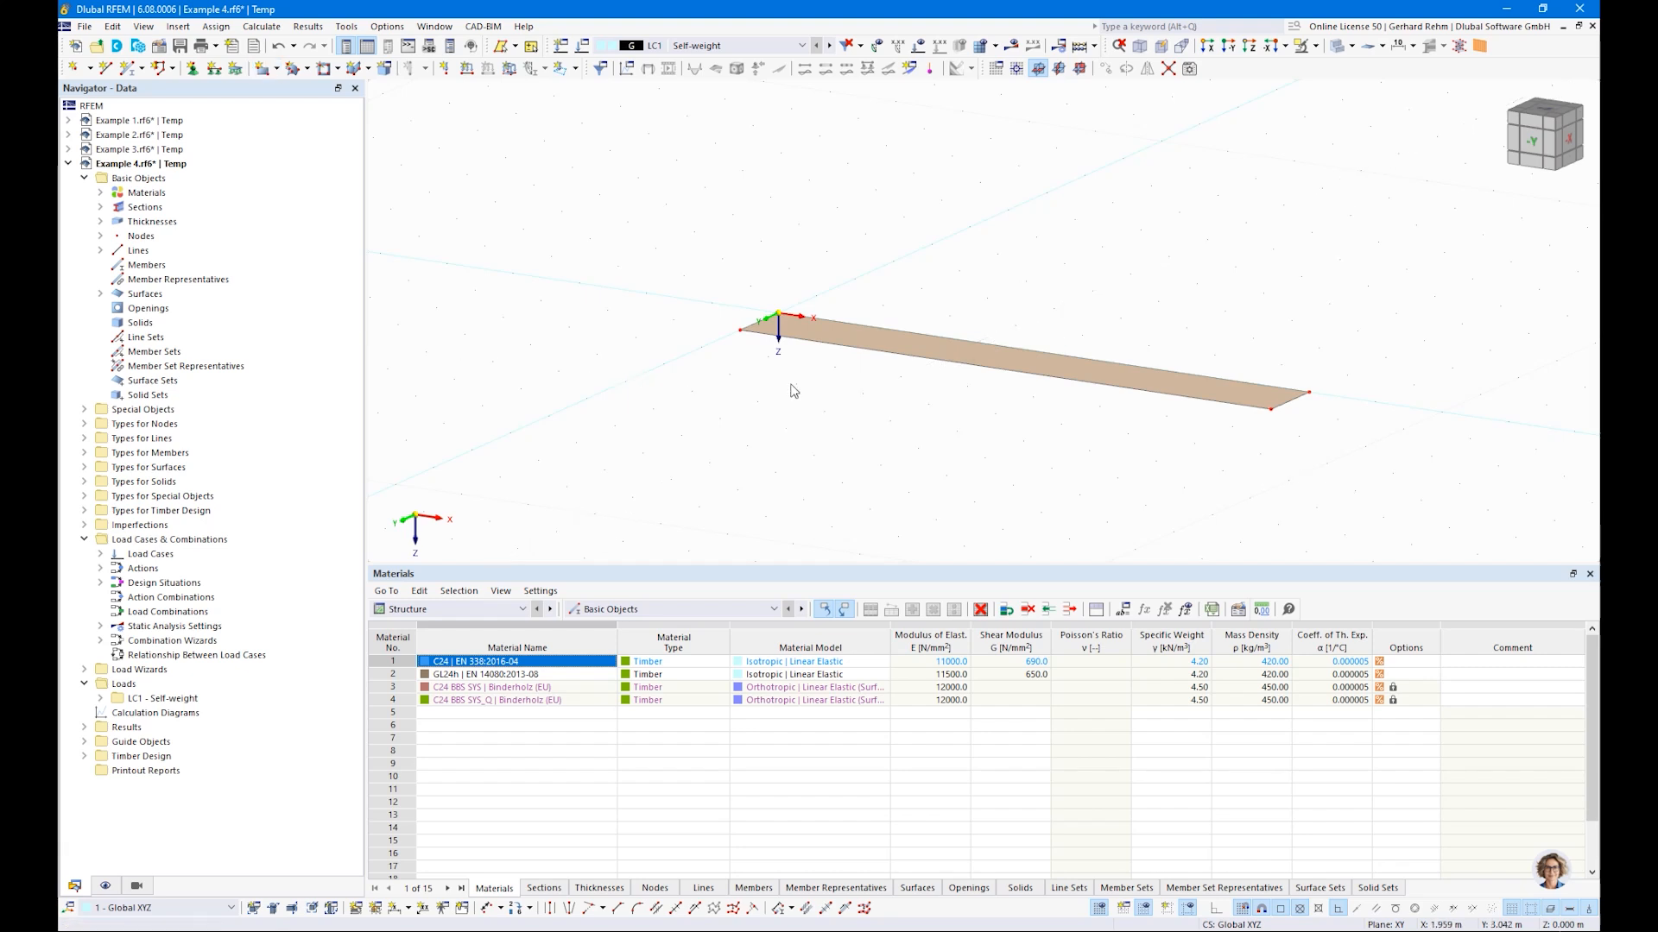
Display the surface's local axis system and examine its orientation from an elevated viewpoint
right_click(1040, 372)
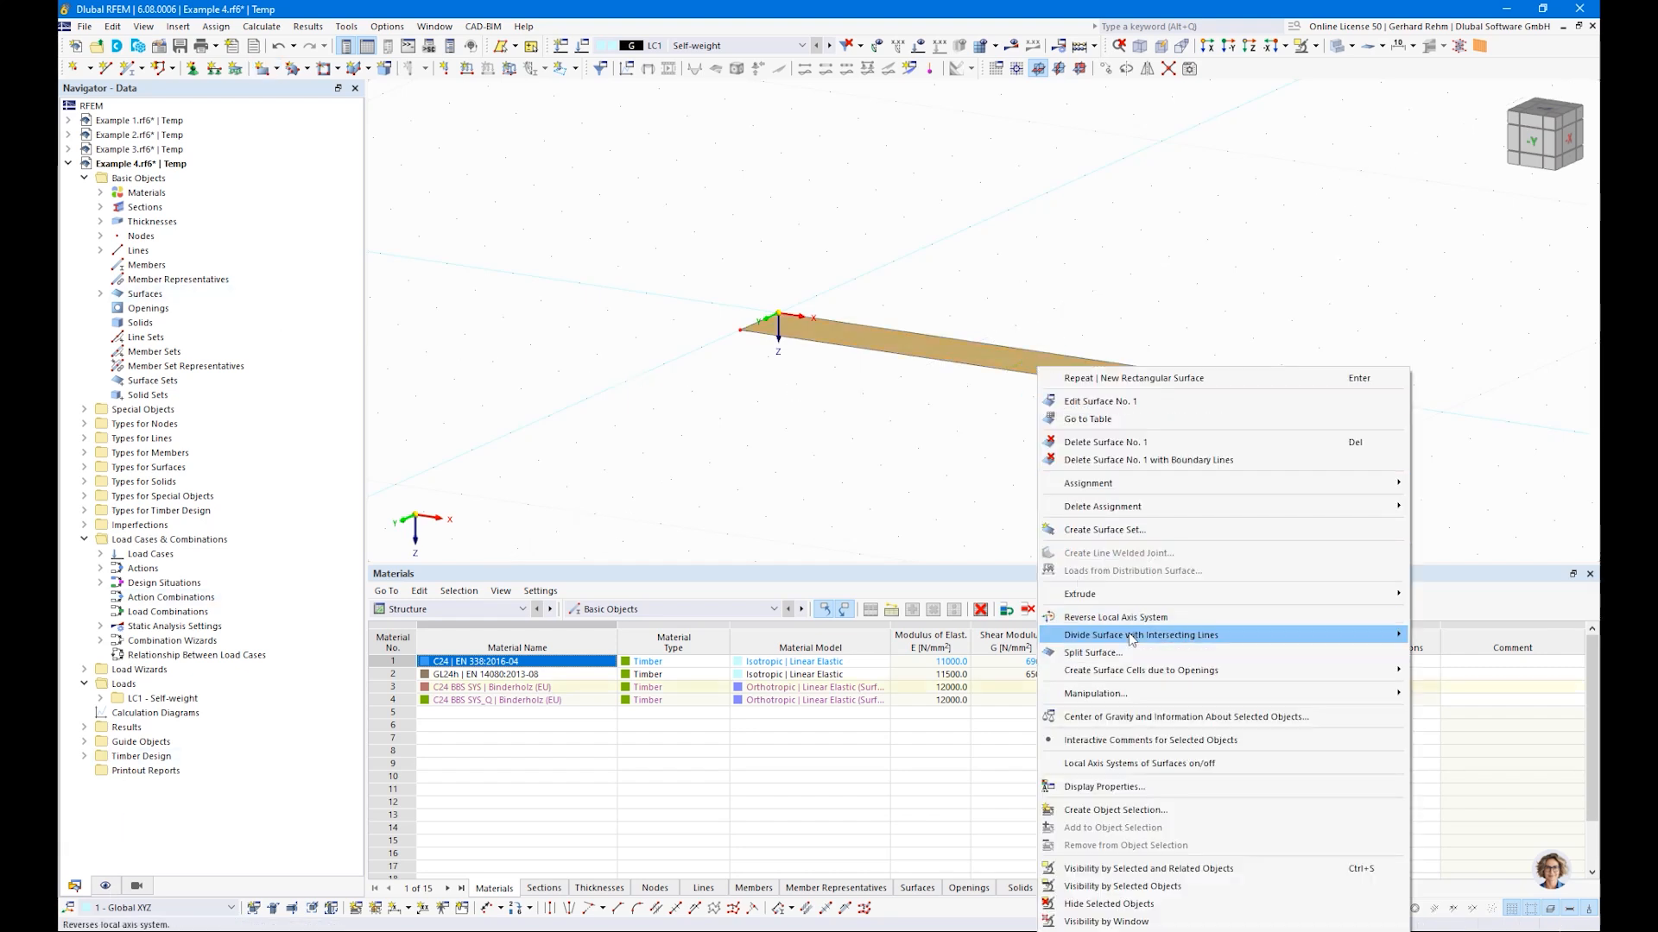
left_click(1122, 763)
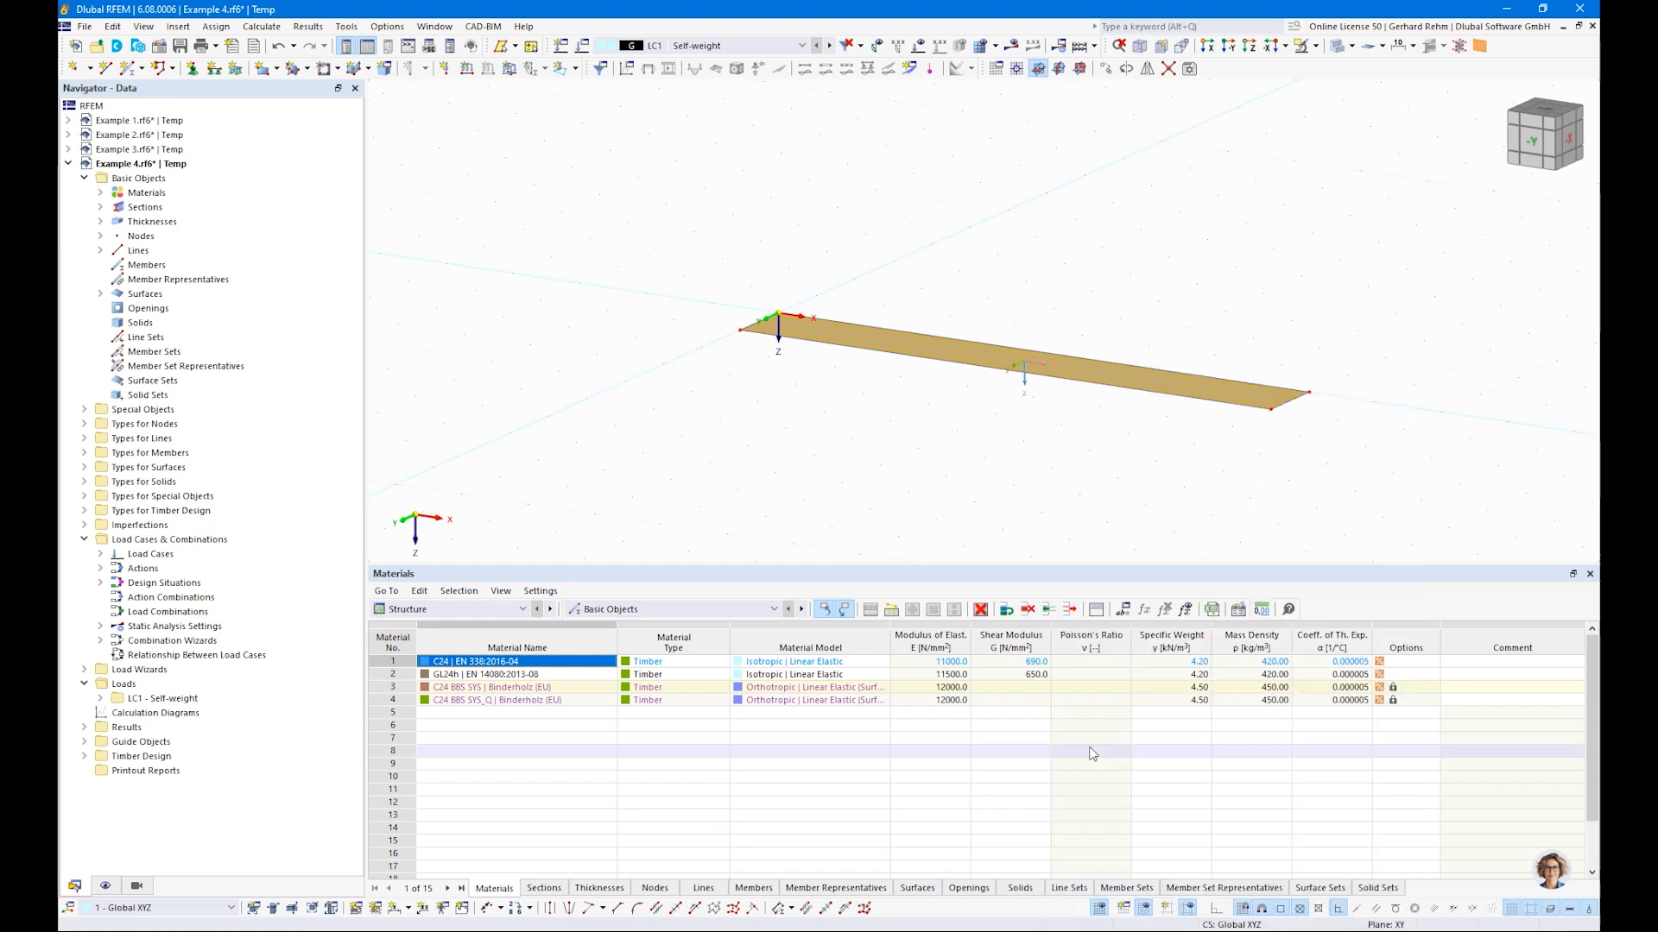
middle_click_drag(955, 335, 1009, 464, "ctrl")
right_click(1009, 463)
left_click(927, 464)
scroll(1033, 369, "up", 3)
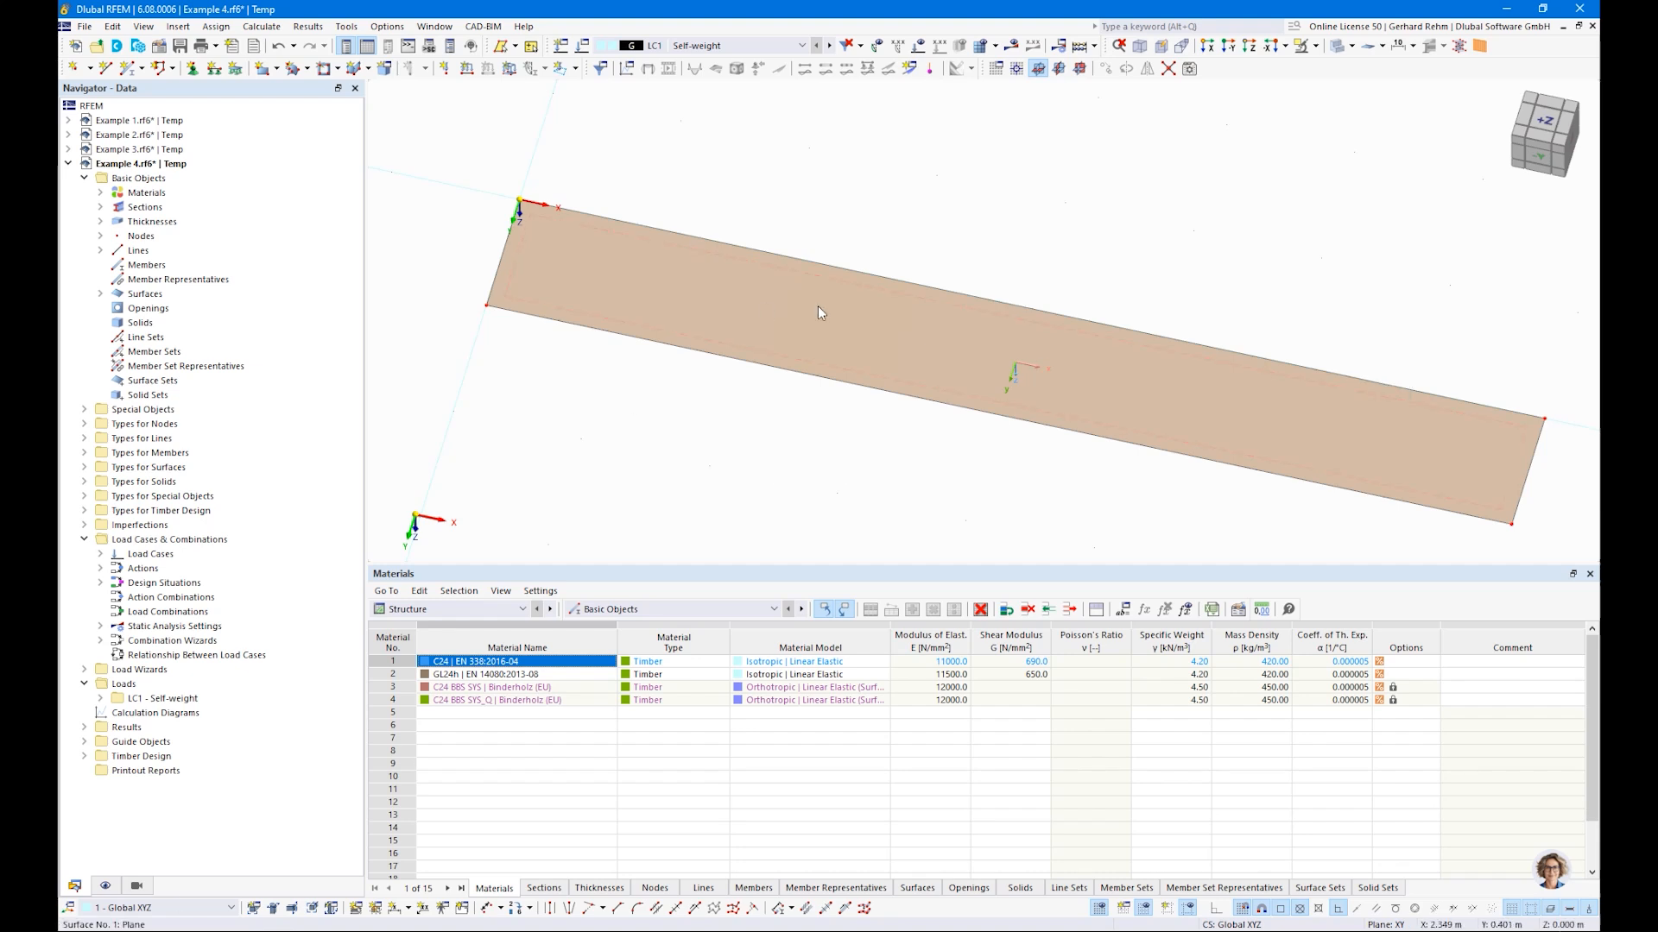
Turn on the surface's layer directions per layer with indices and examine the arrows up close
left_click(107, 887)
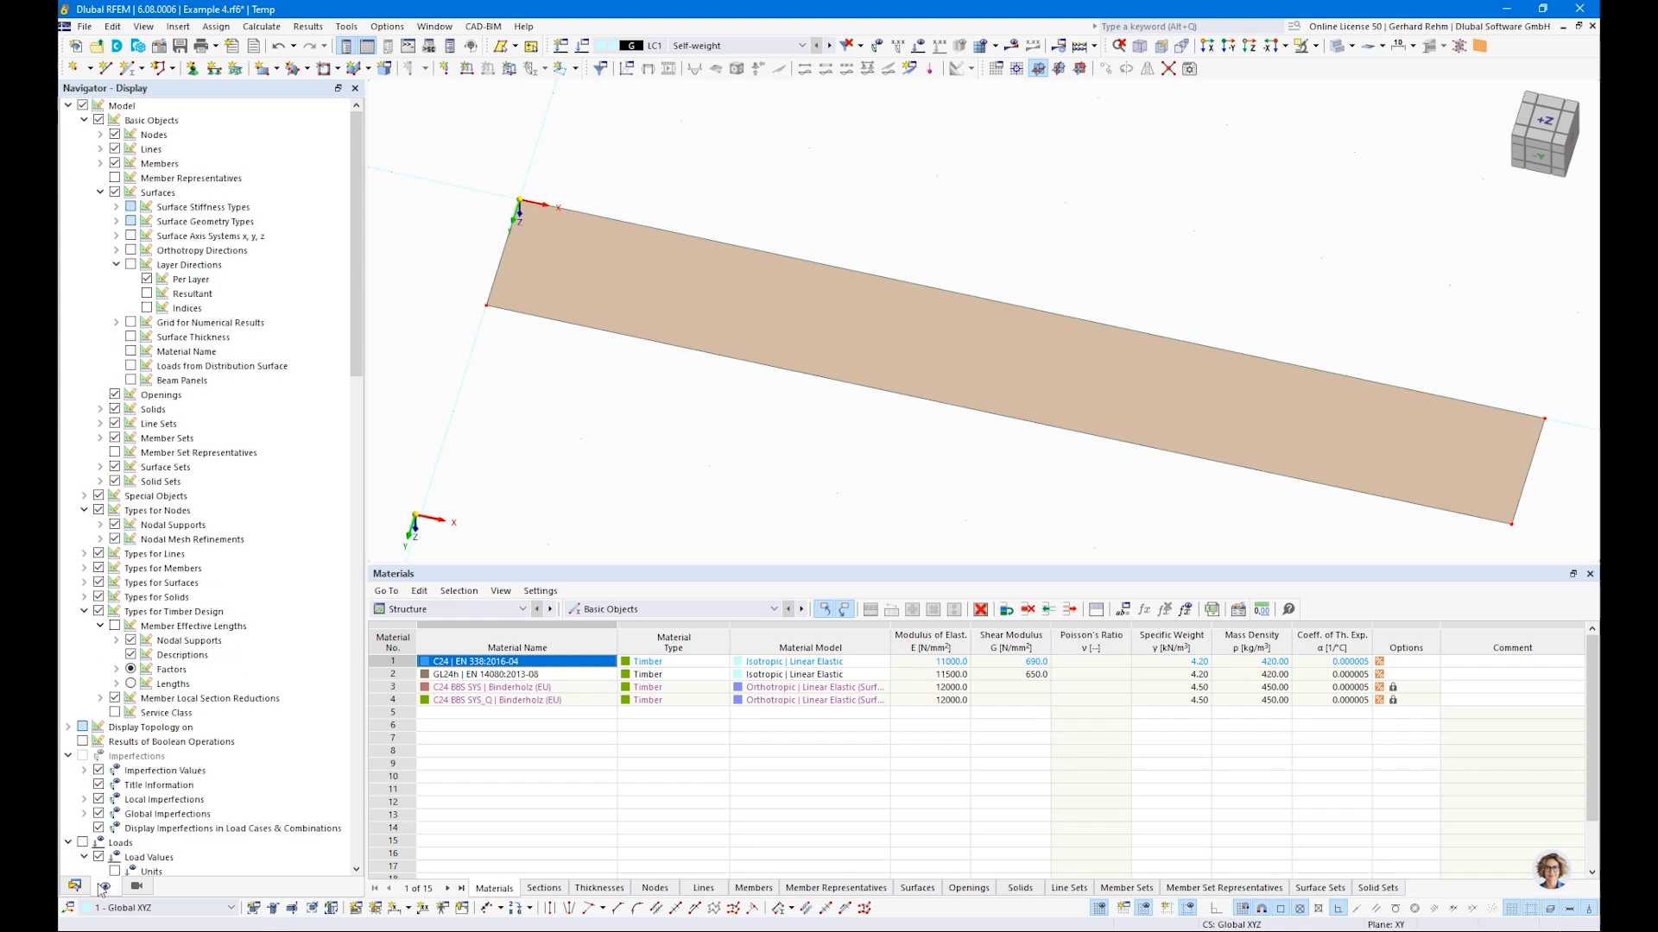
left_click(130, 265)
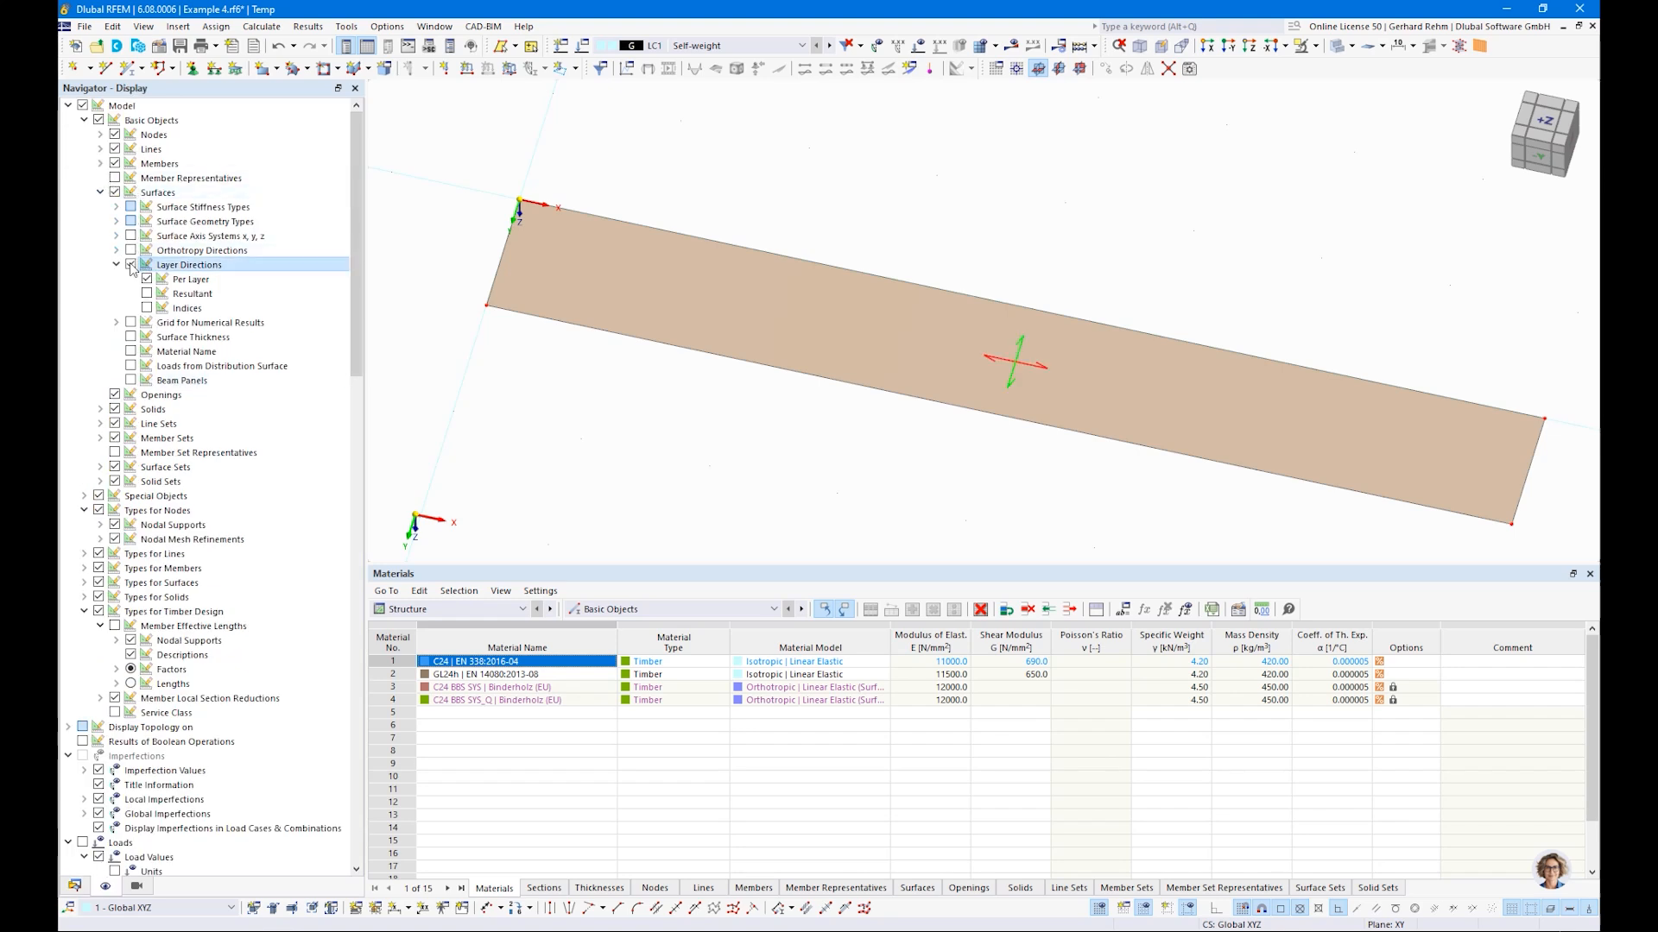
left_click(147, 308)
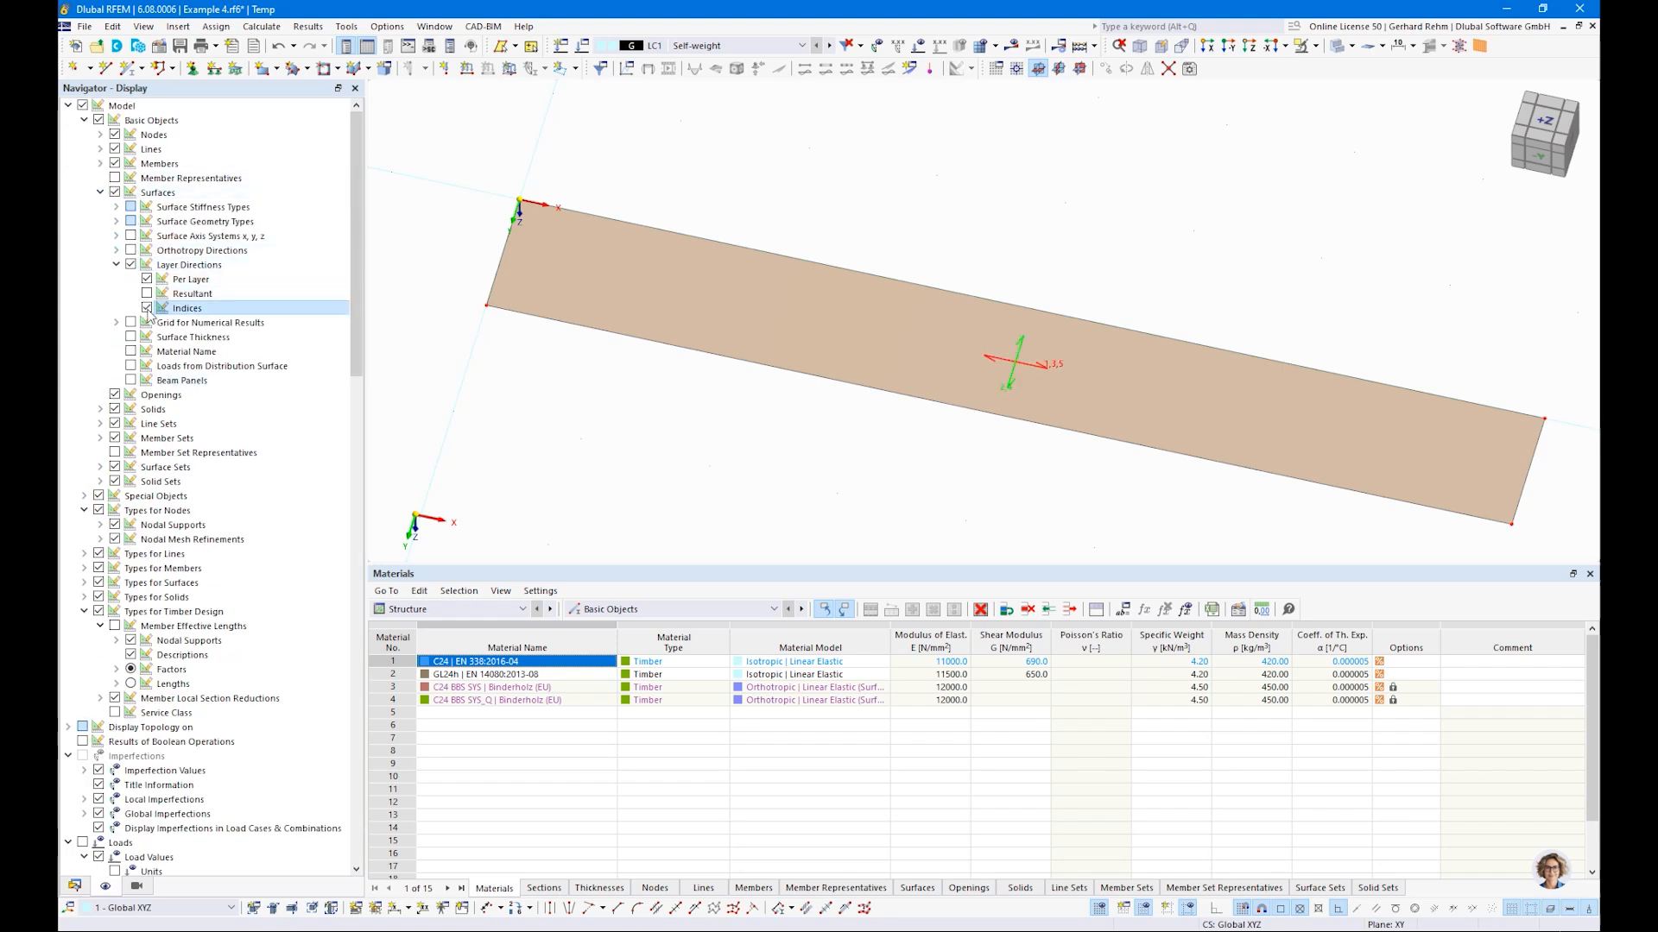
scroll(1080, 379, "up", 3)
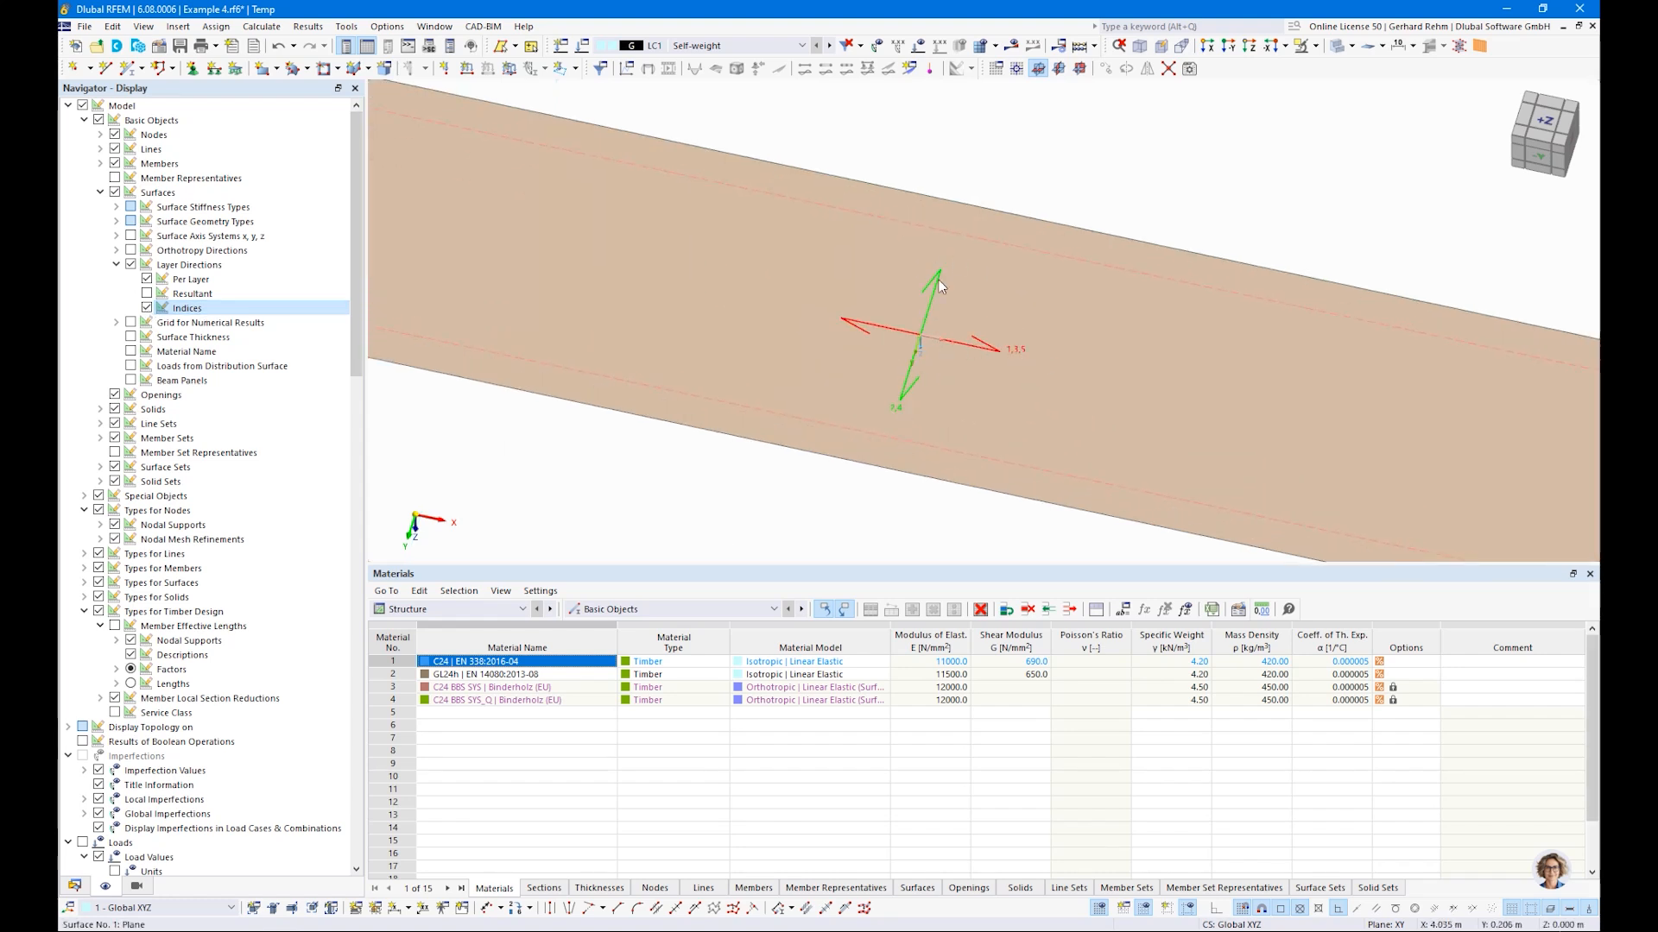
Show only the resultant layer direction, with the per-layer directions and indices turned off
left_click(147, 293)
left_click(147, 279)
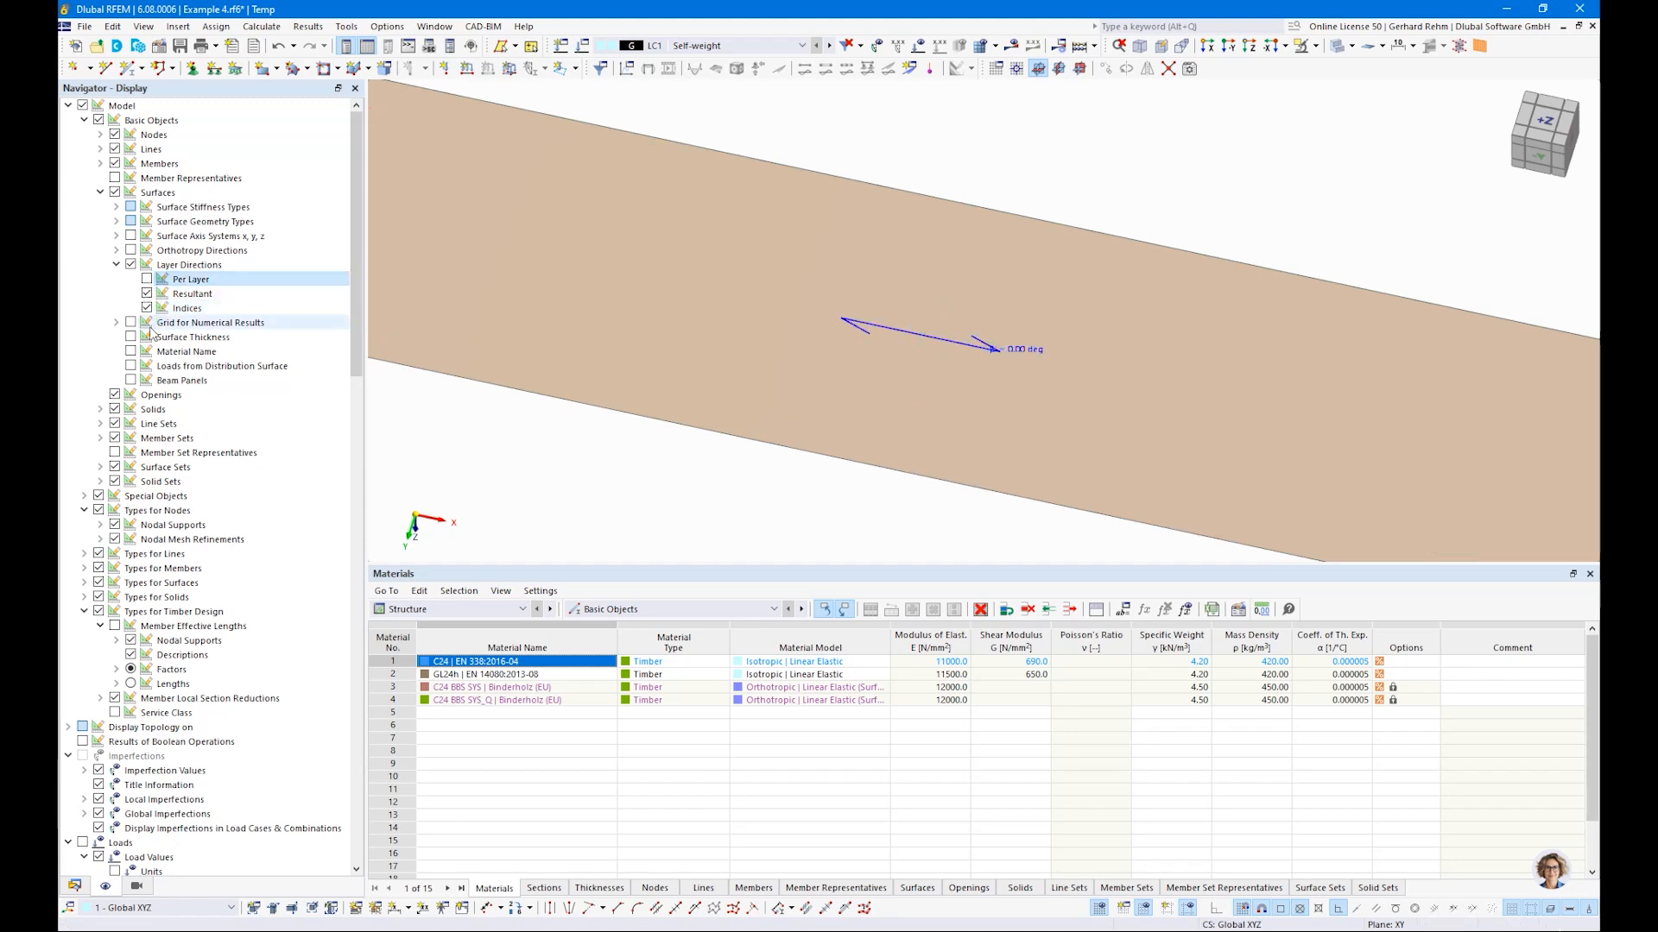
left_click(147, 308)
scroll(923, 311, "down", 2)
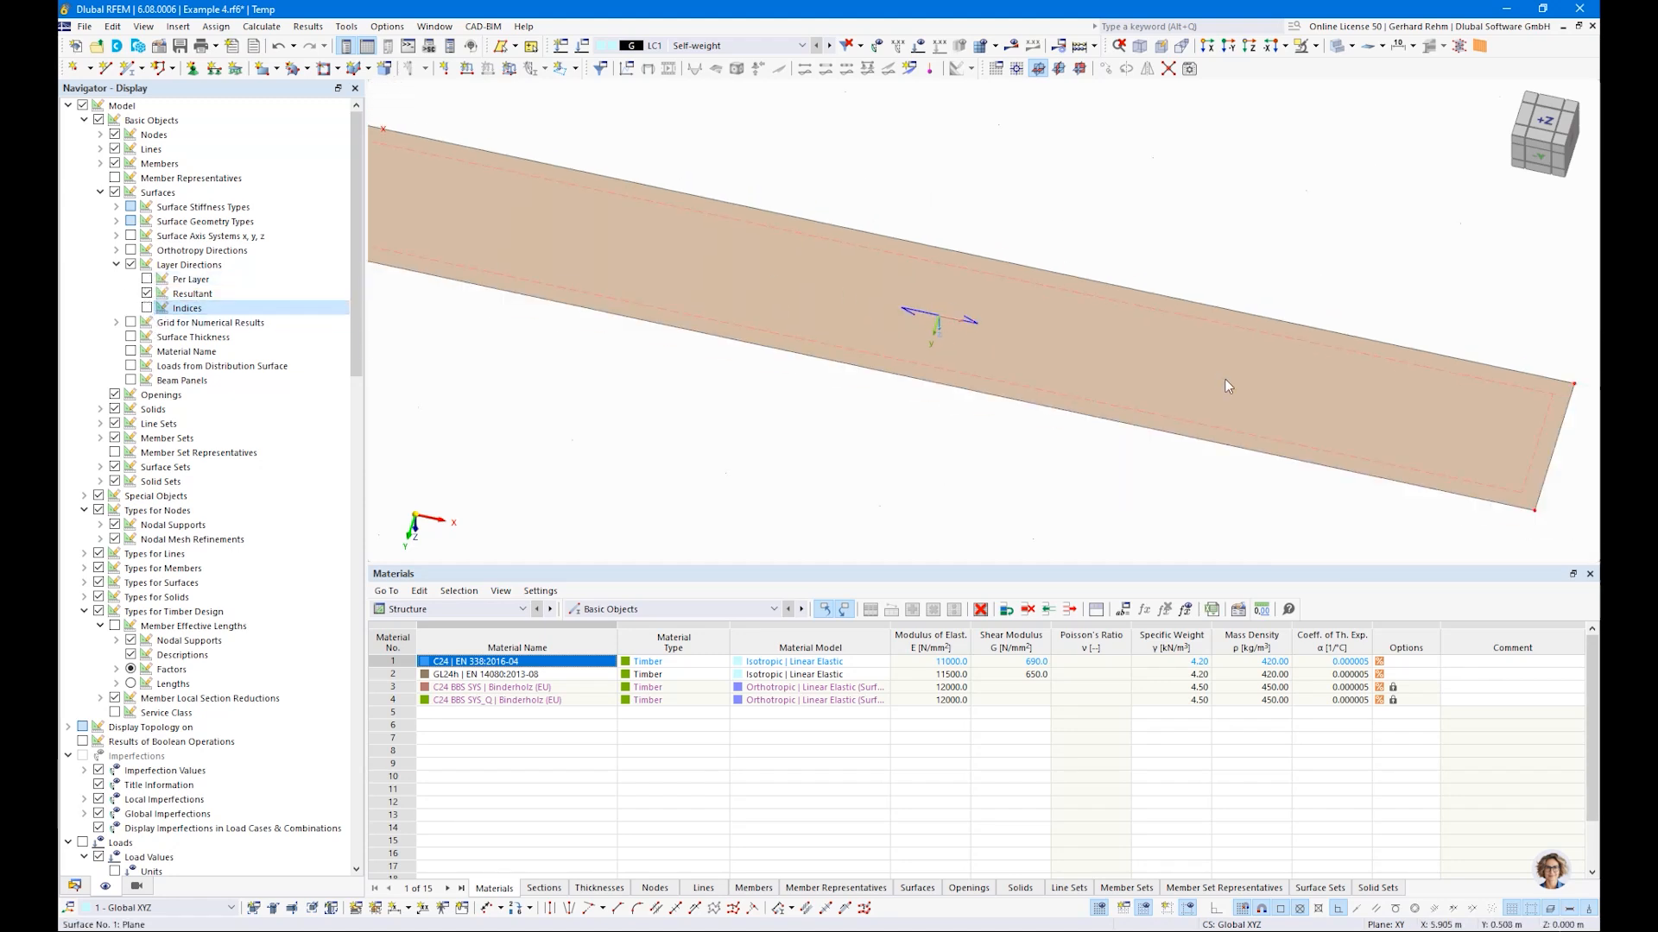
scroll(1225, 386, "down", 1)
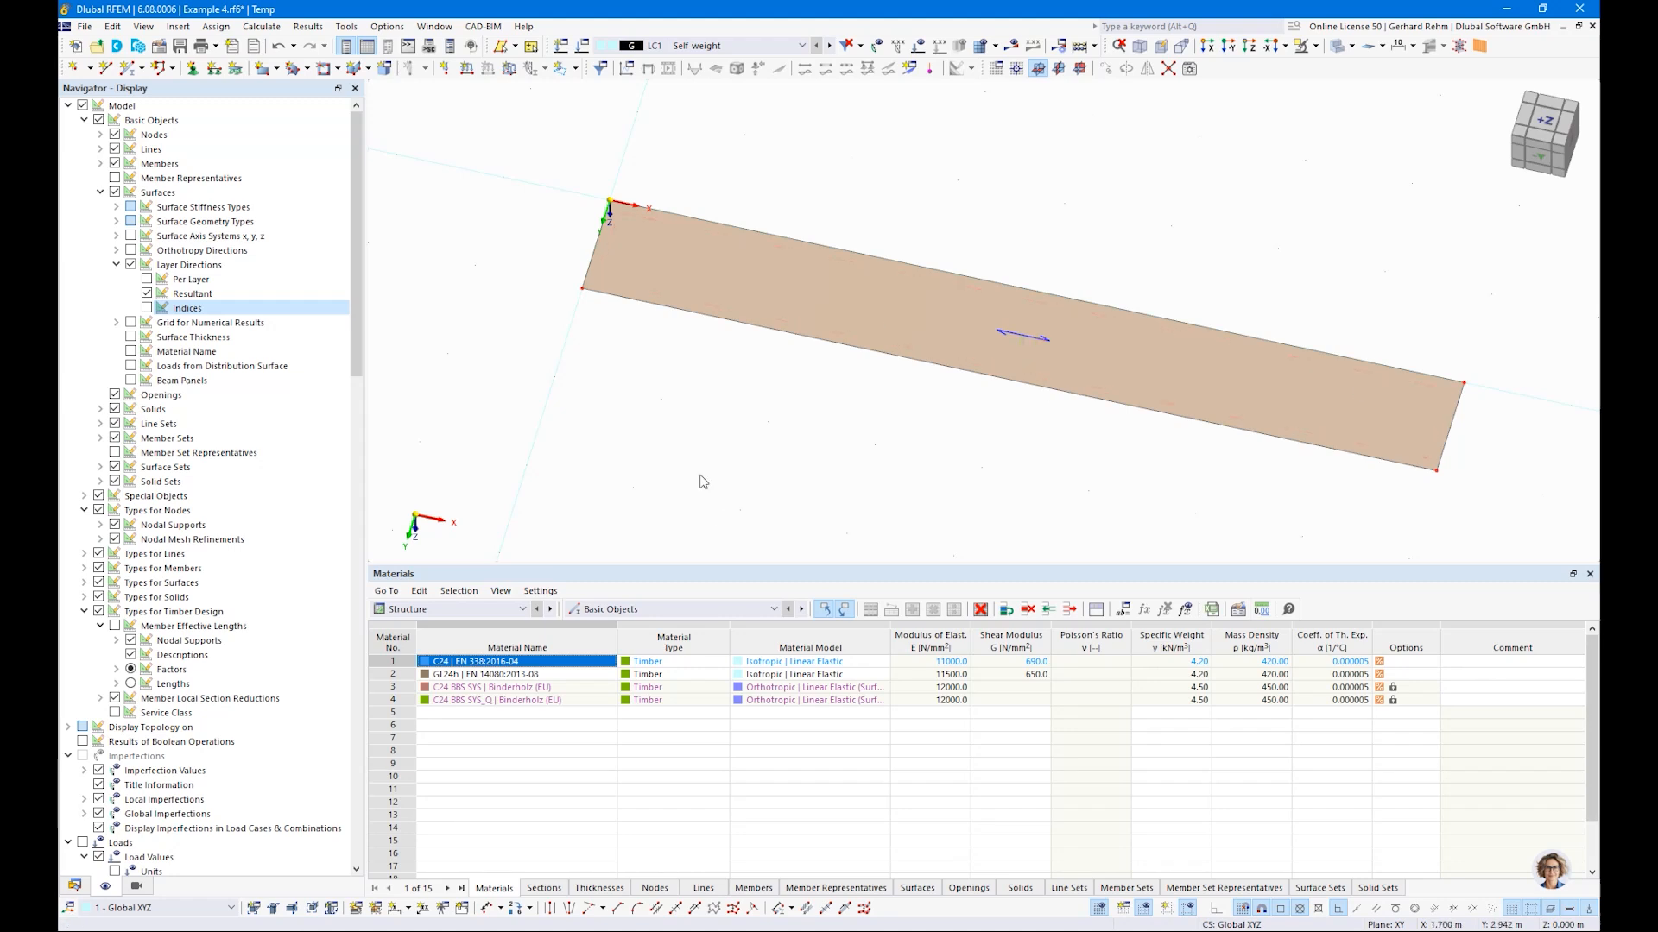
Draw a second rectangular surface with the same layered thickness, 1 m along X and from Y -1 m to -8 m
scroll(682, 466, "down", 2)
left_click(262, 68)
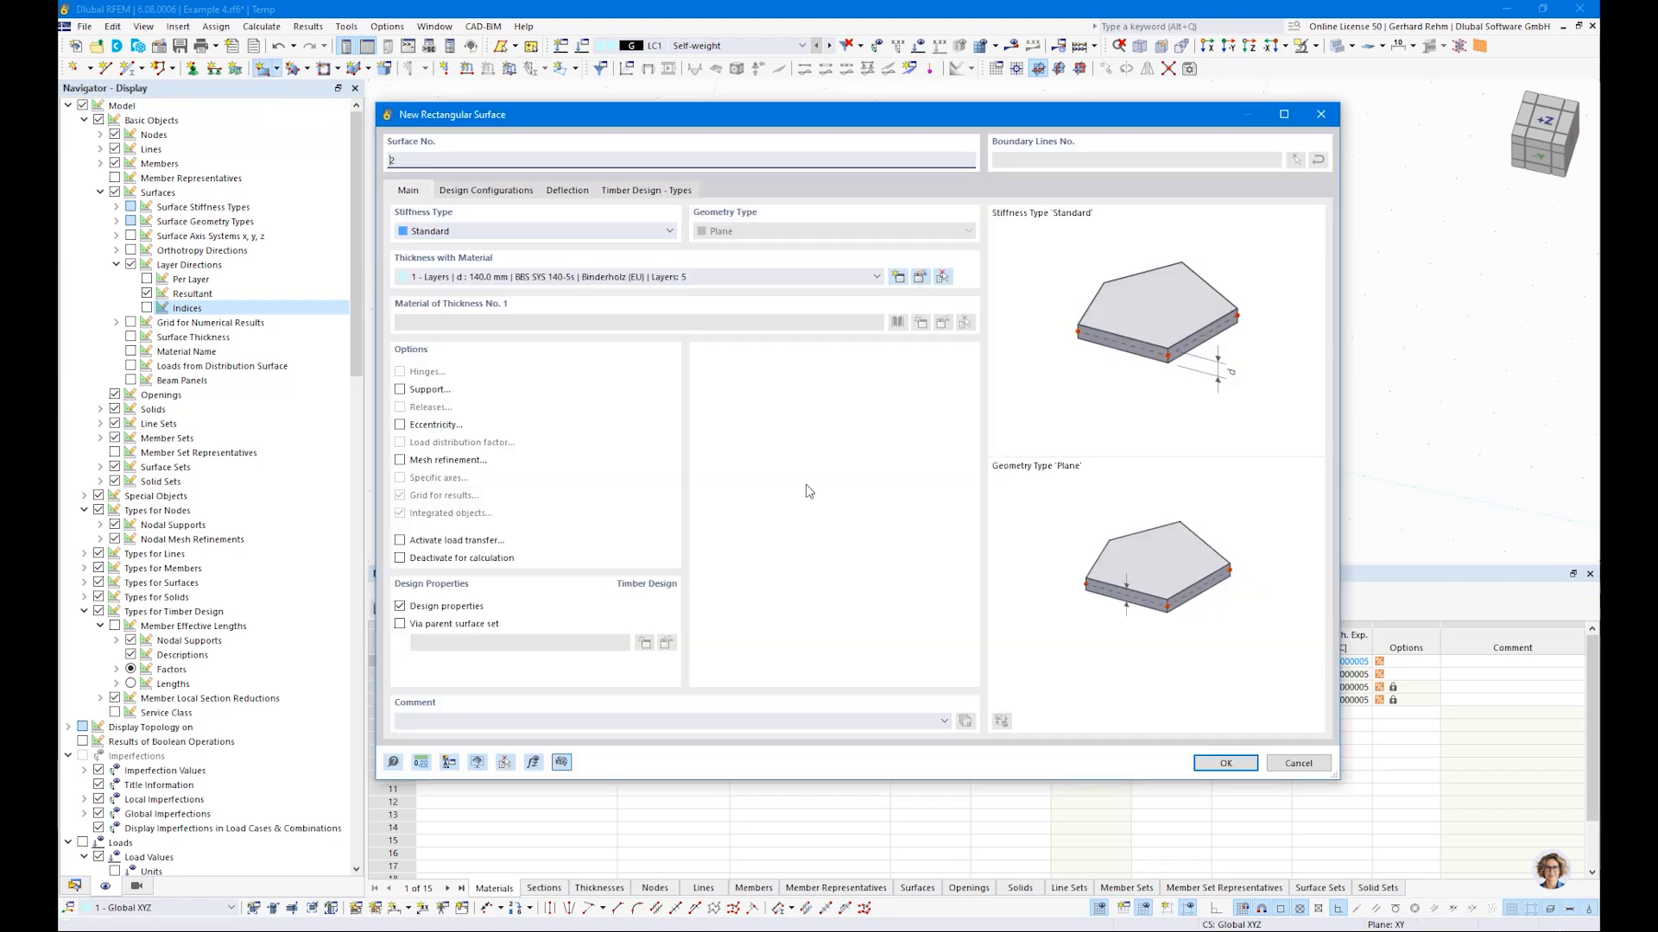
left_click(1225, 763)
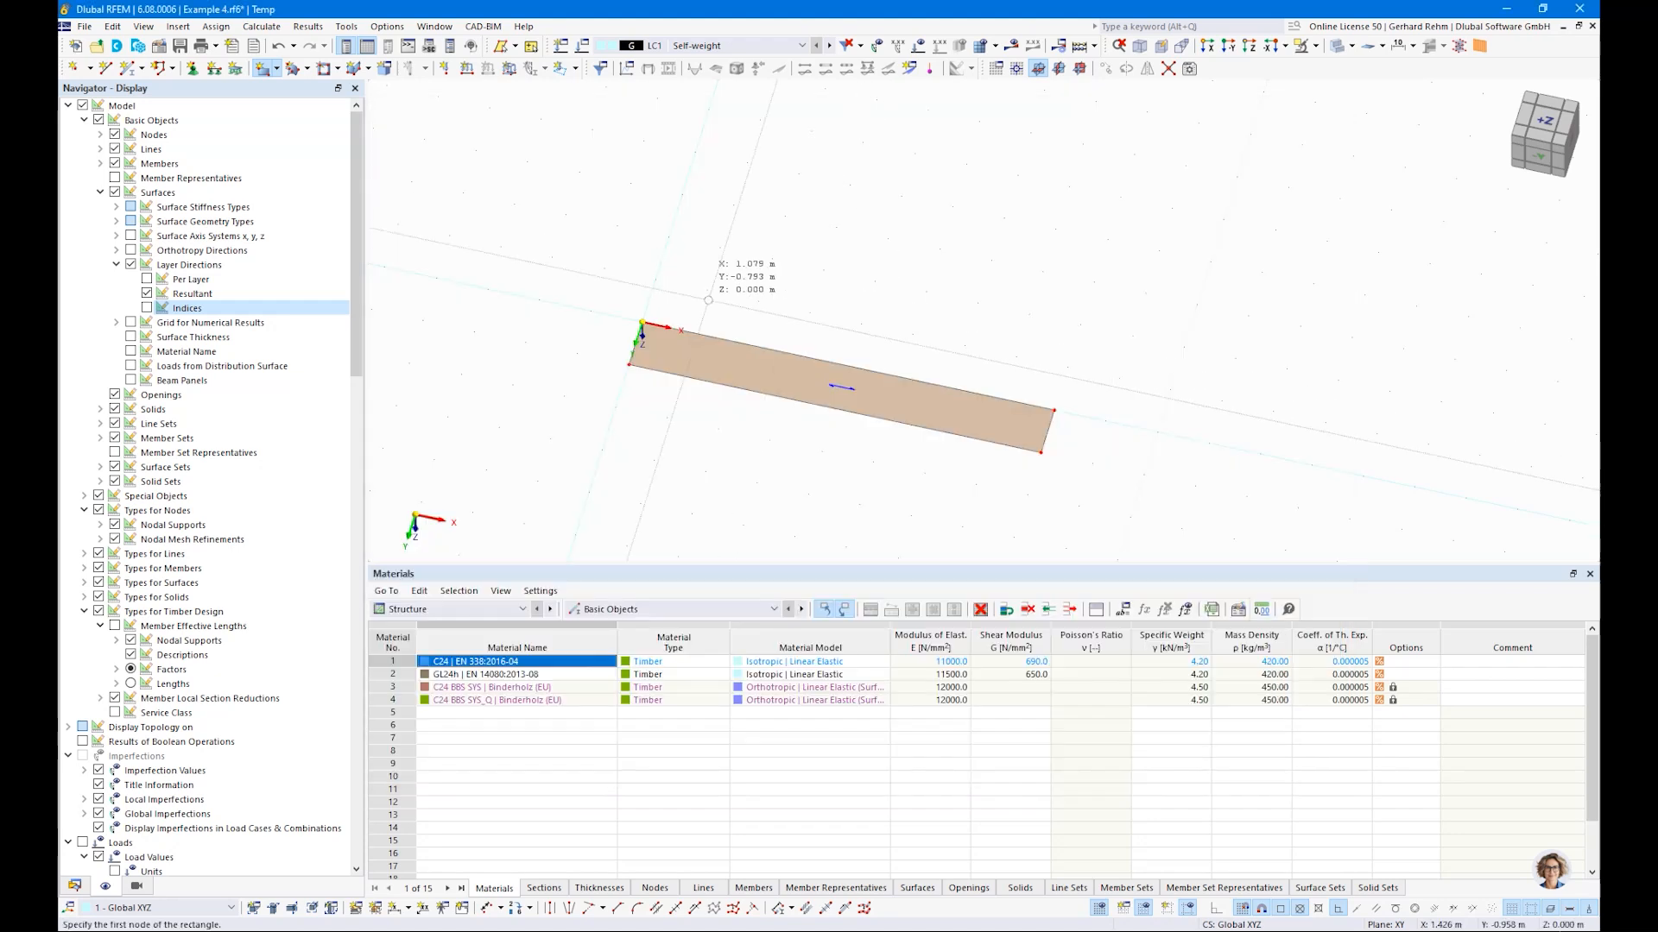
scroll(777, 246, "down", 2)
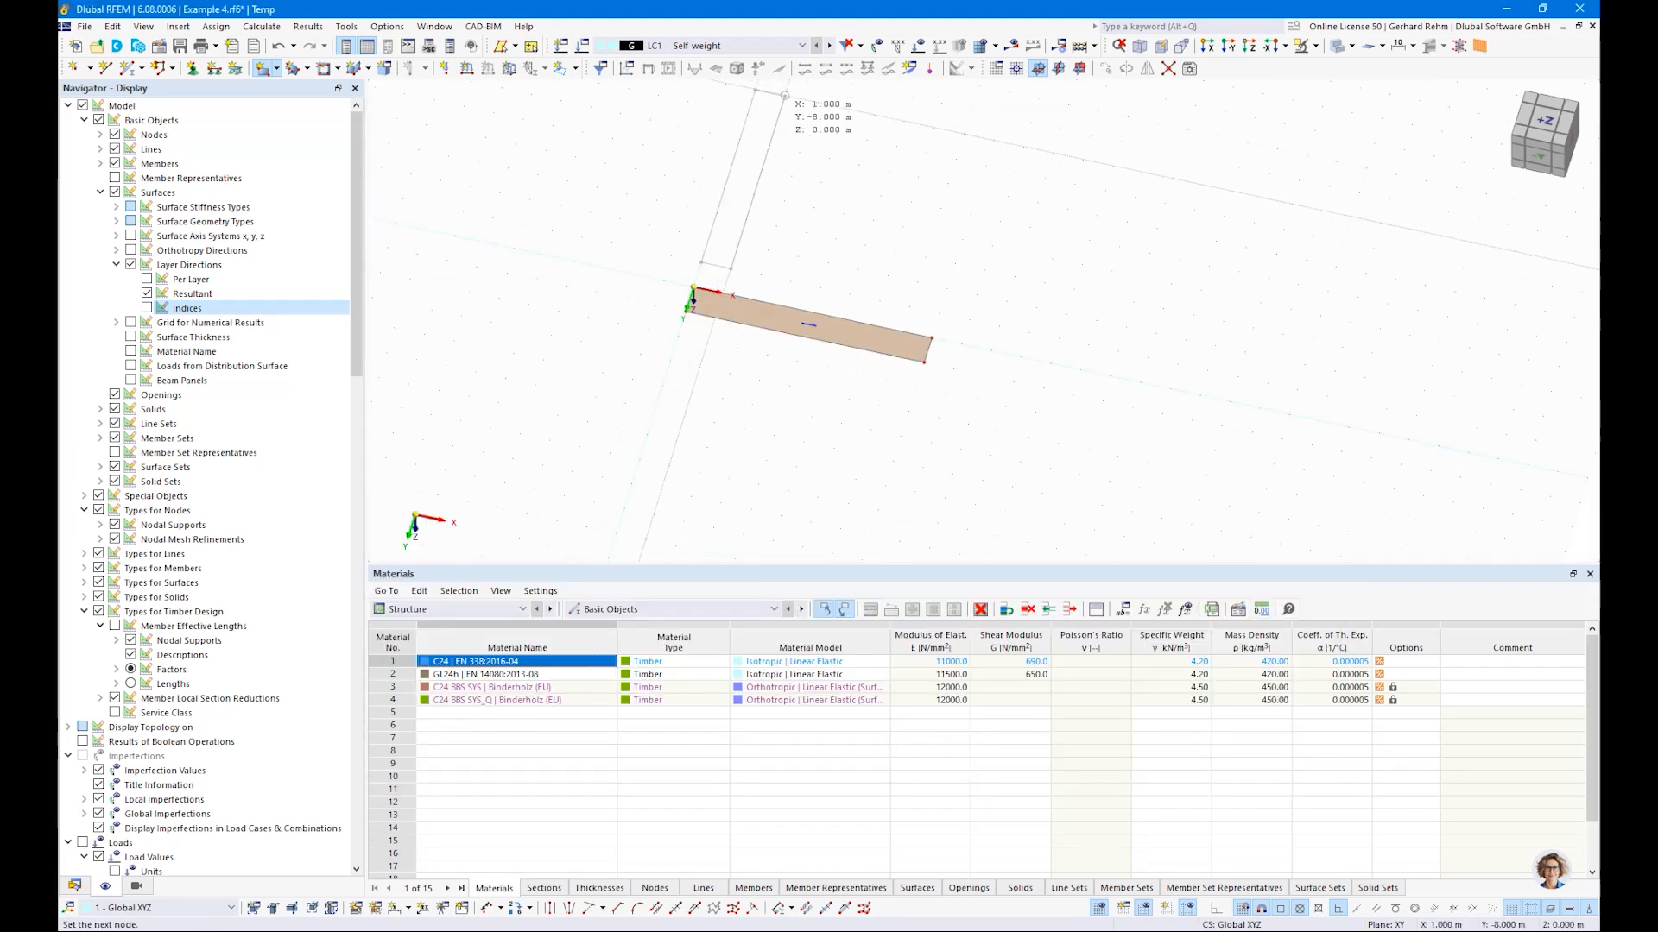
key("Escape")
Try to duplicate surface 2's layered thickness and set the copy's first layer direction to 90°
scroll(745, 183, "up", 3)
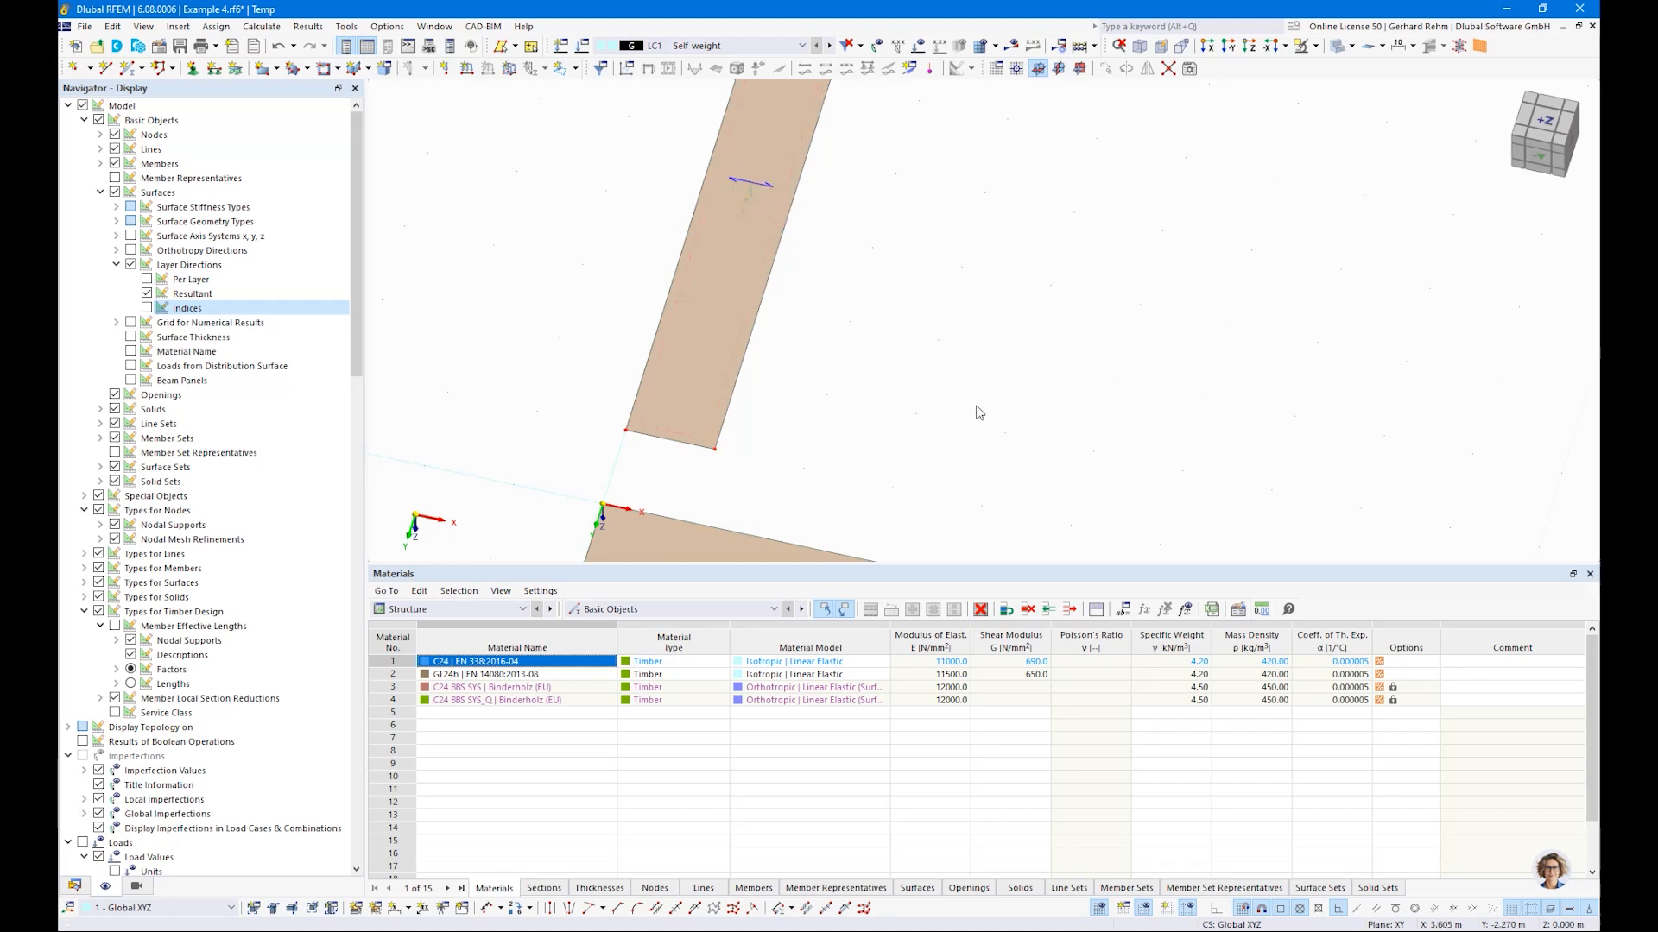
scroll(920, 329, "down", 1)
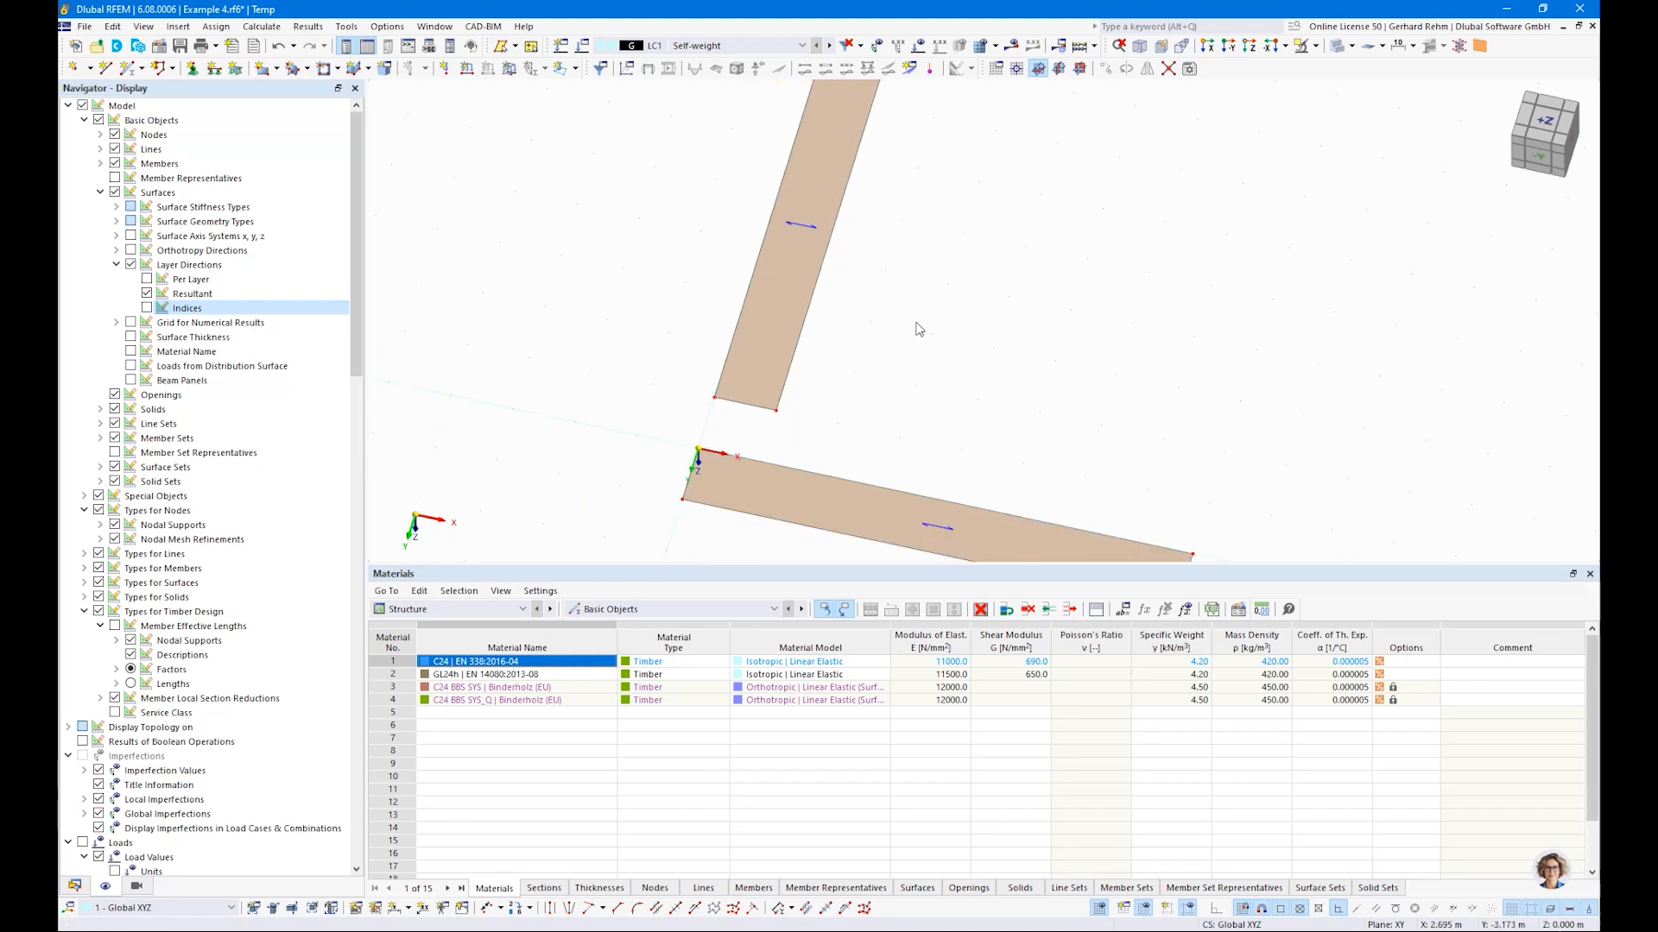
double_click(794, 310)
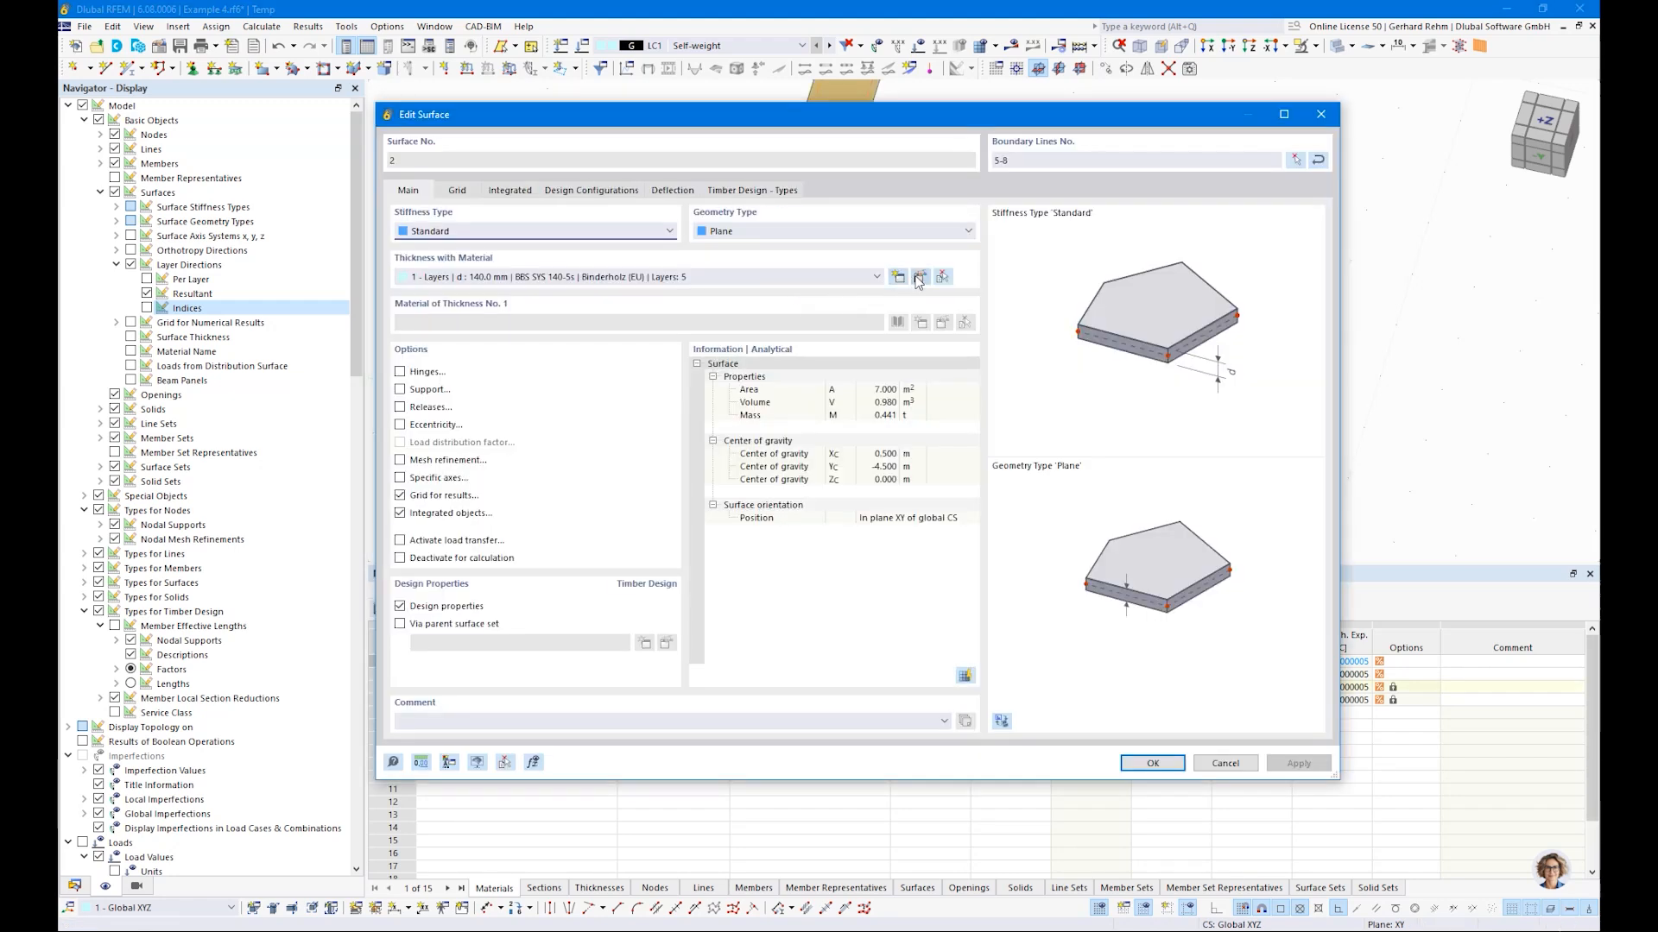
left_click(919, 278)
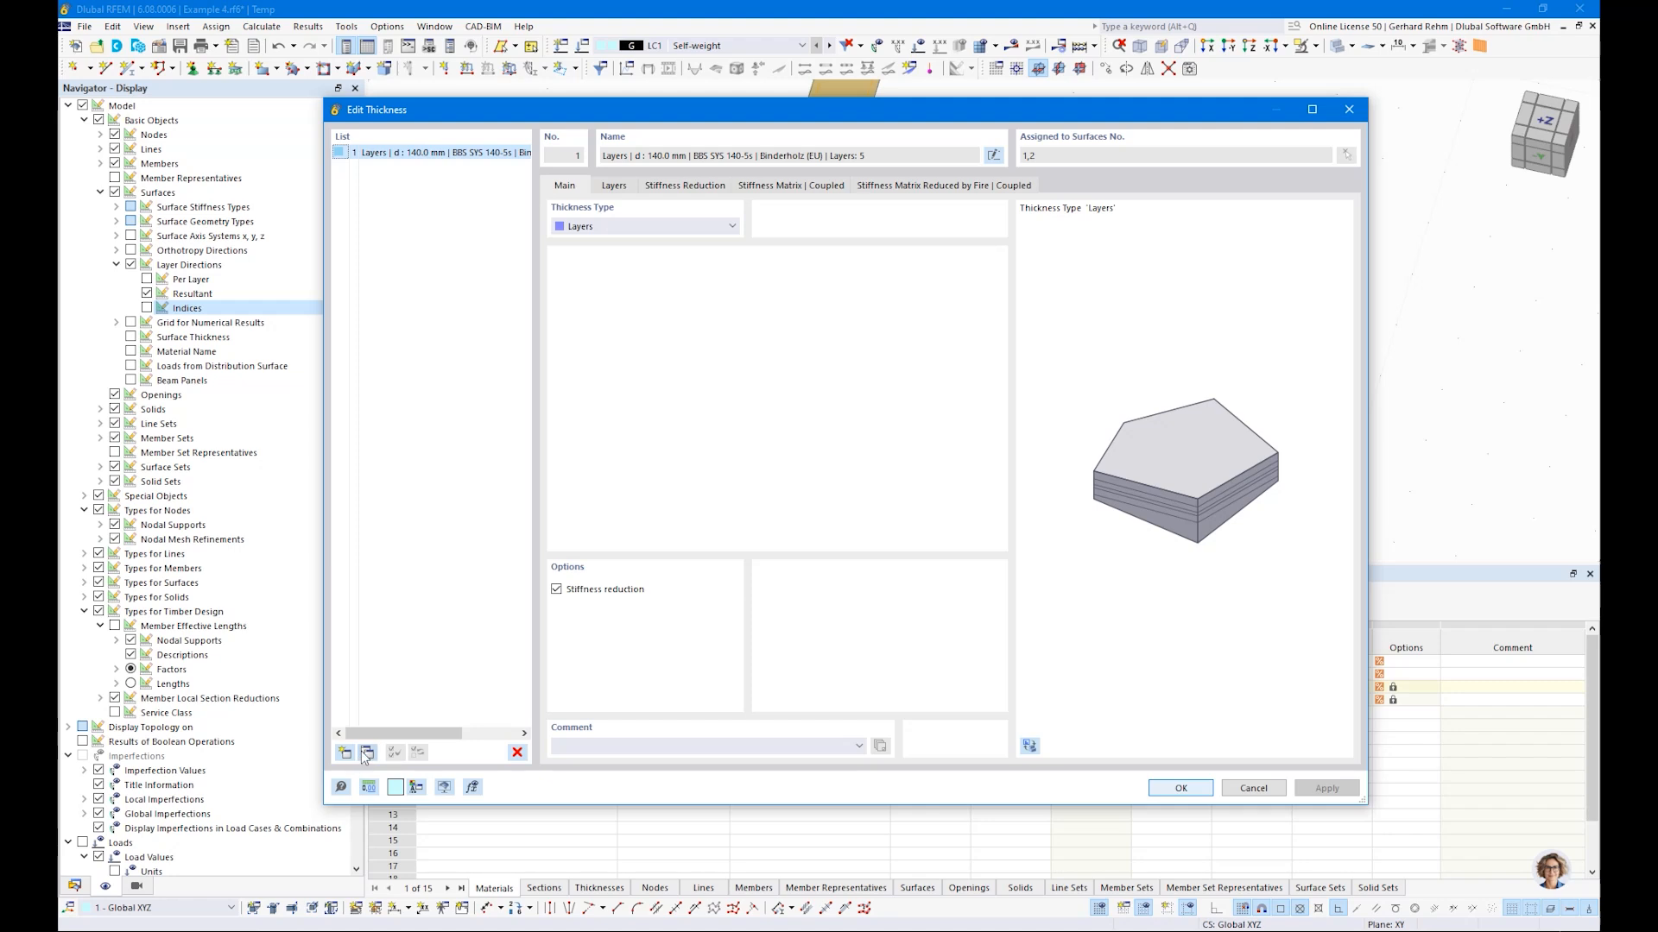
left_click(365, 753)
left_click(616, 186)
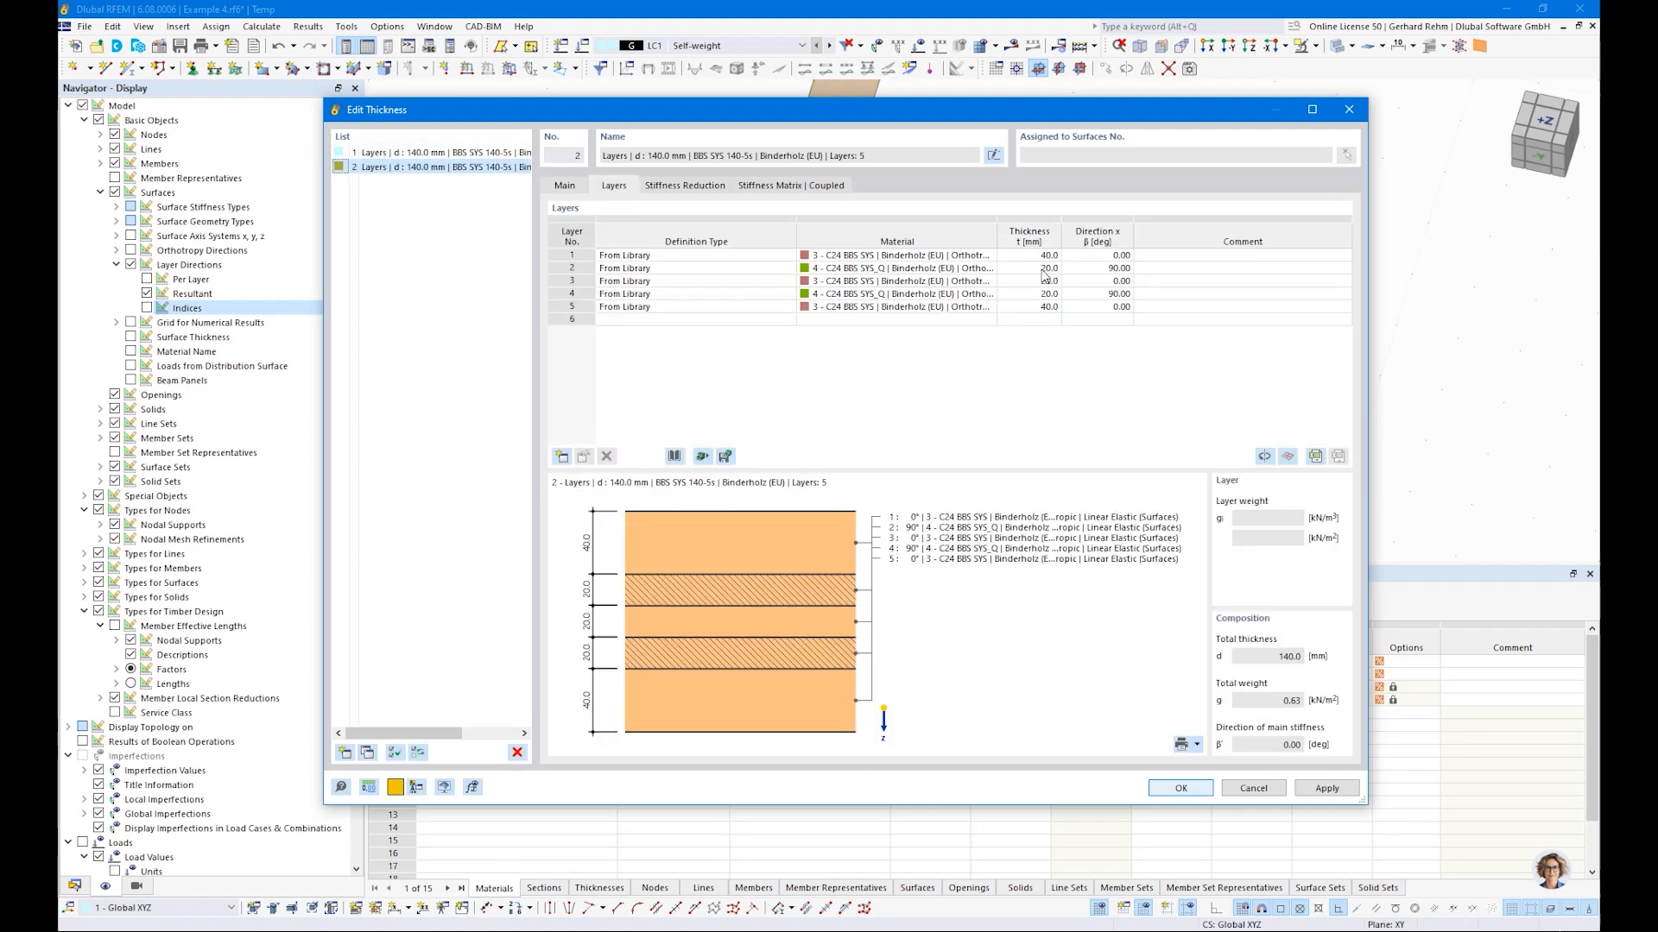
left_click(1092, 255)
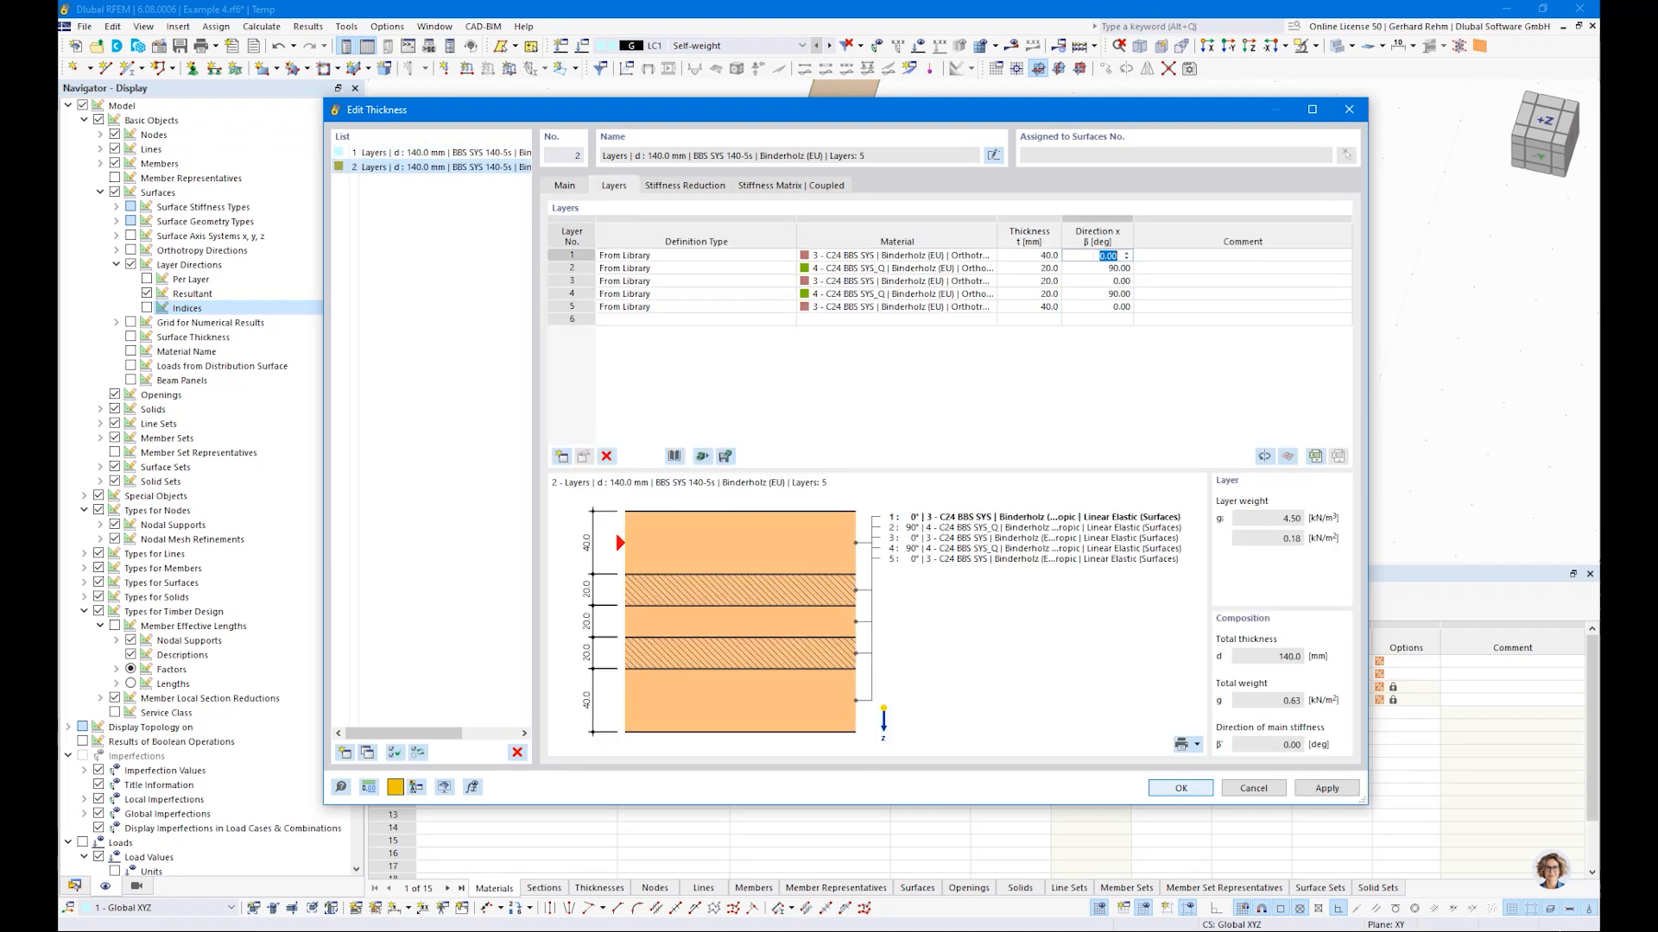
type("90")
key("Return")
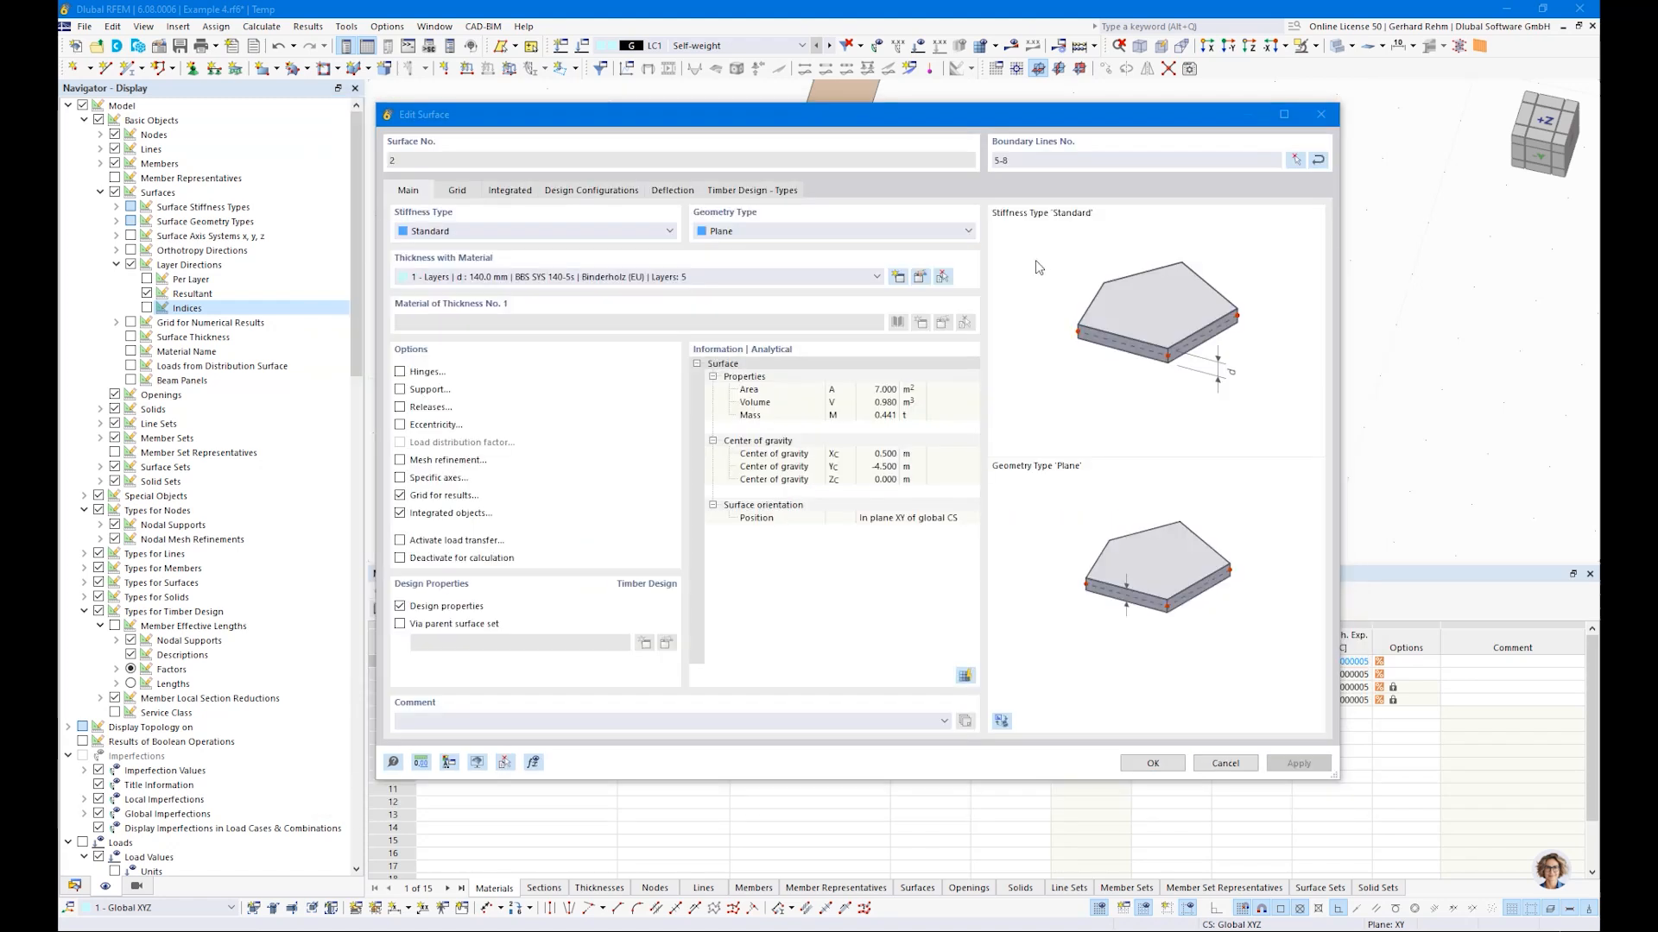
key("Return")
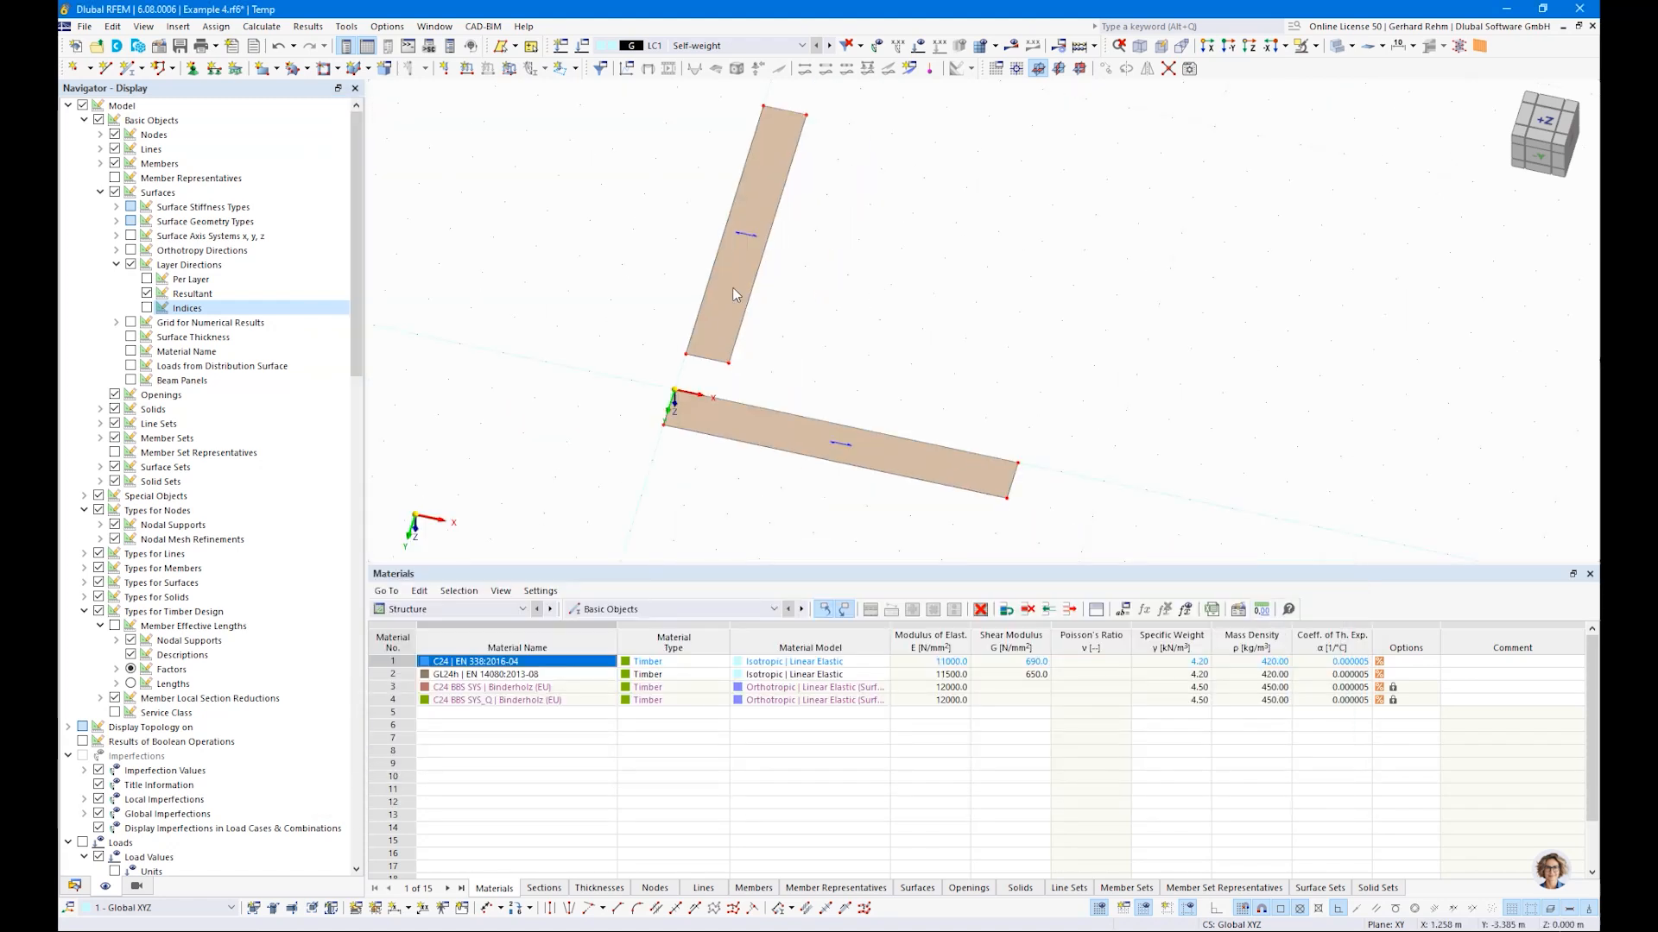
Activate specific axes for surface 2 and rotate its input axes by an angular rotation of 90°
double_click(729, 288)
left_click_drag(661, 131, 1157, 145)
left_click(908, 501)
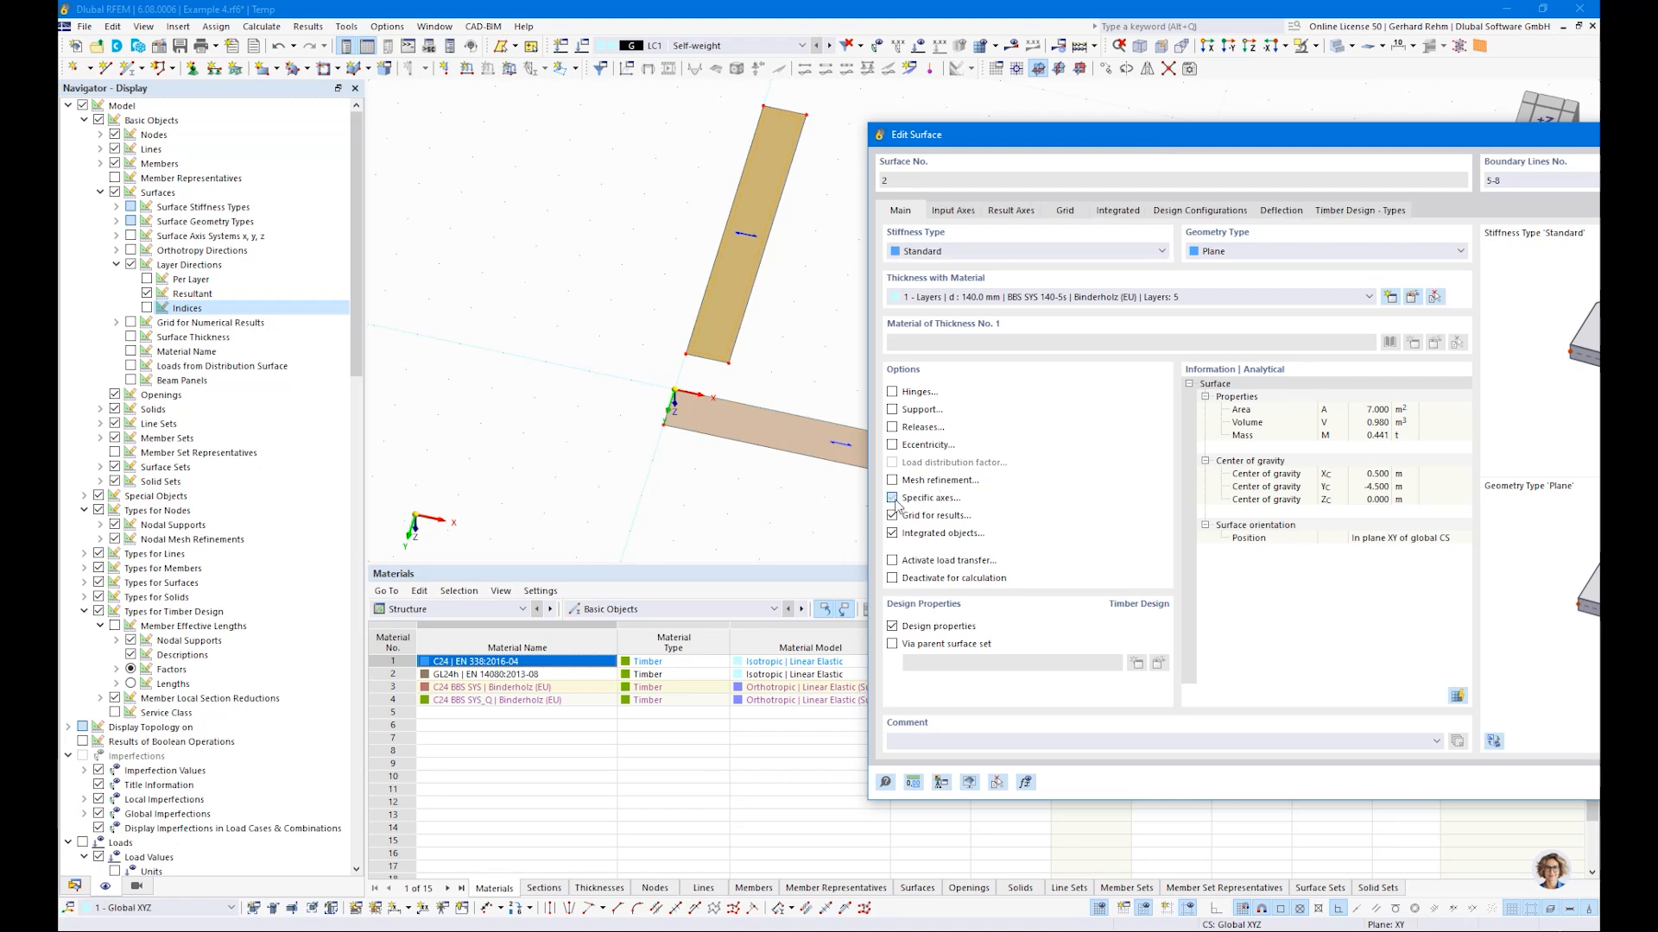
left_click(953, 211)
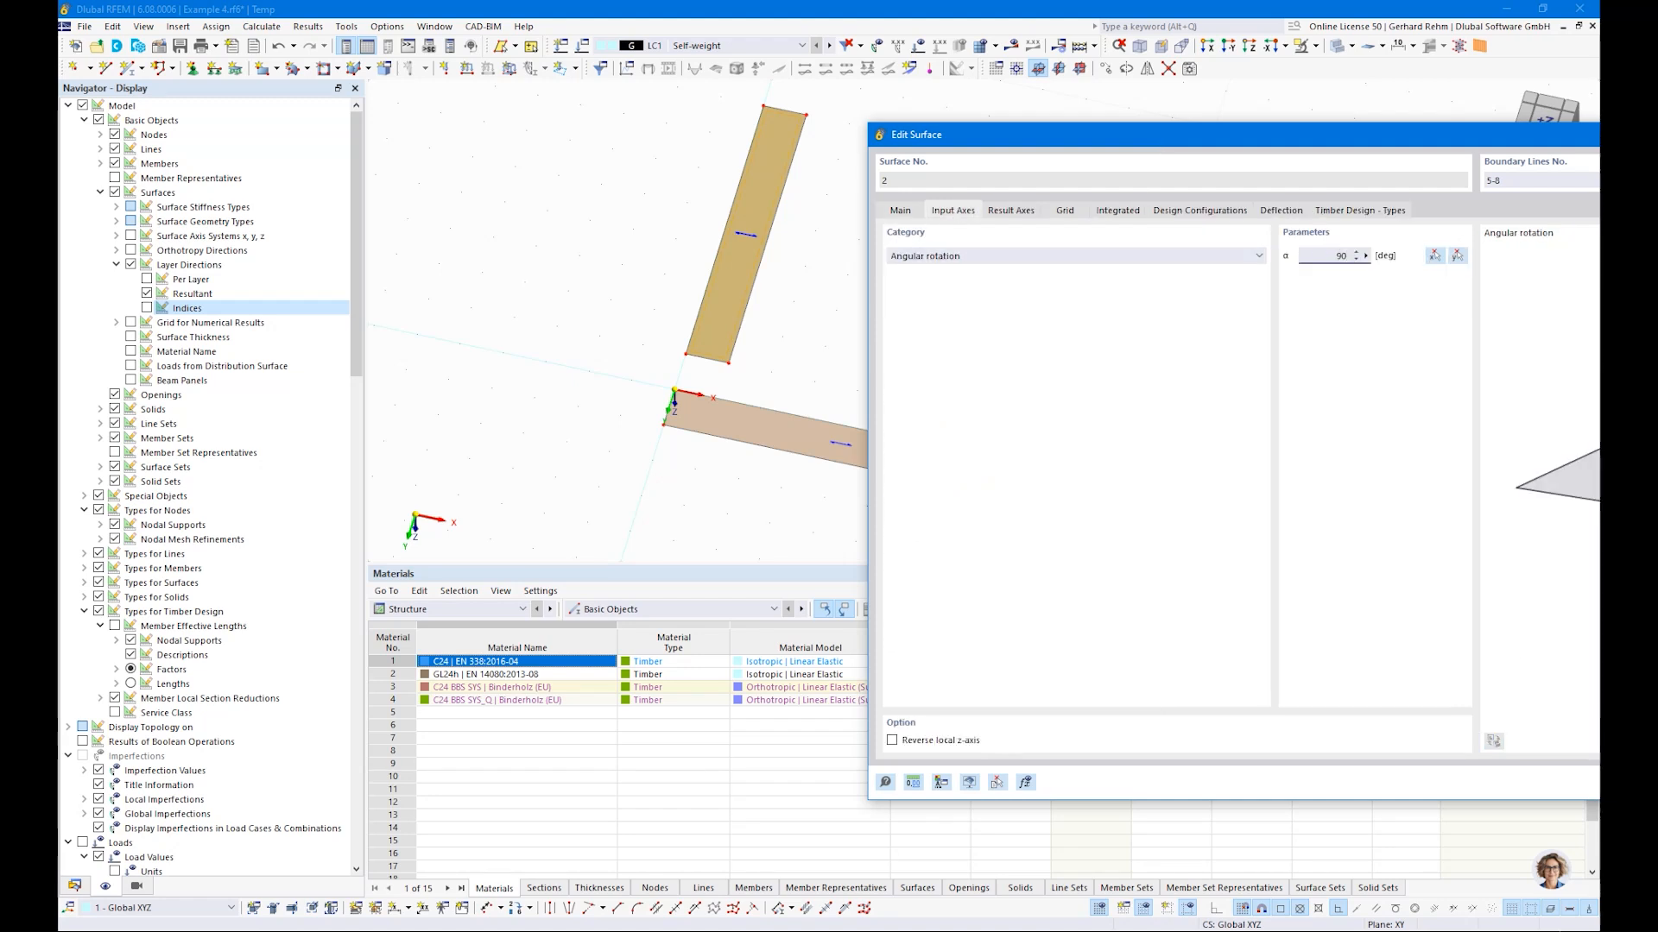
type("90")
key("Return")
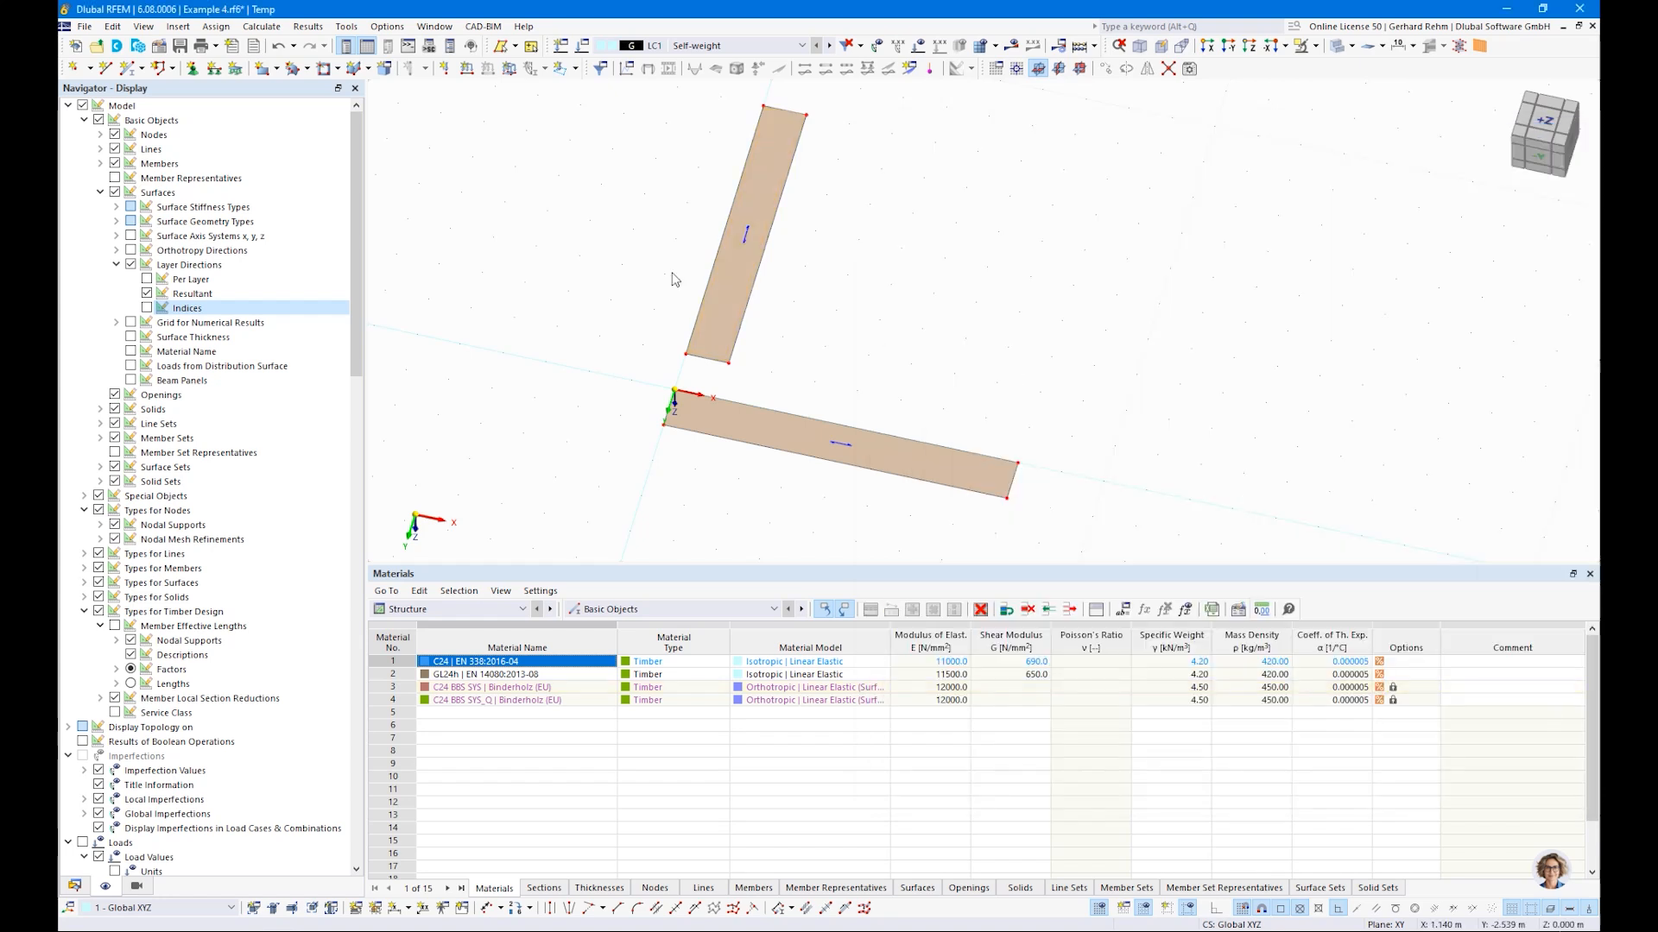
Delete the second surface, the one running along Y, together with its boundary lines and nodes
middle_click_drag(607, 370, 634, 389, "ctrl")
left_click_drag(777, 422, 619, 102)
key("Delete")
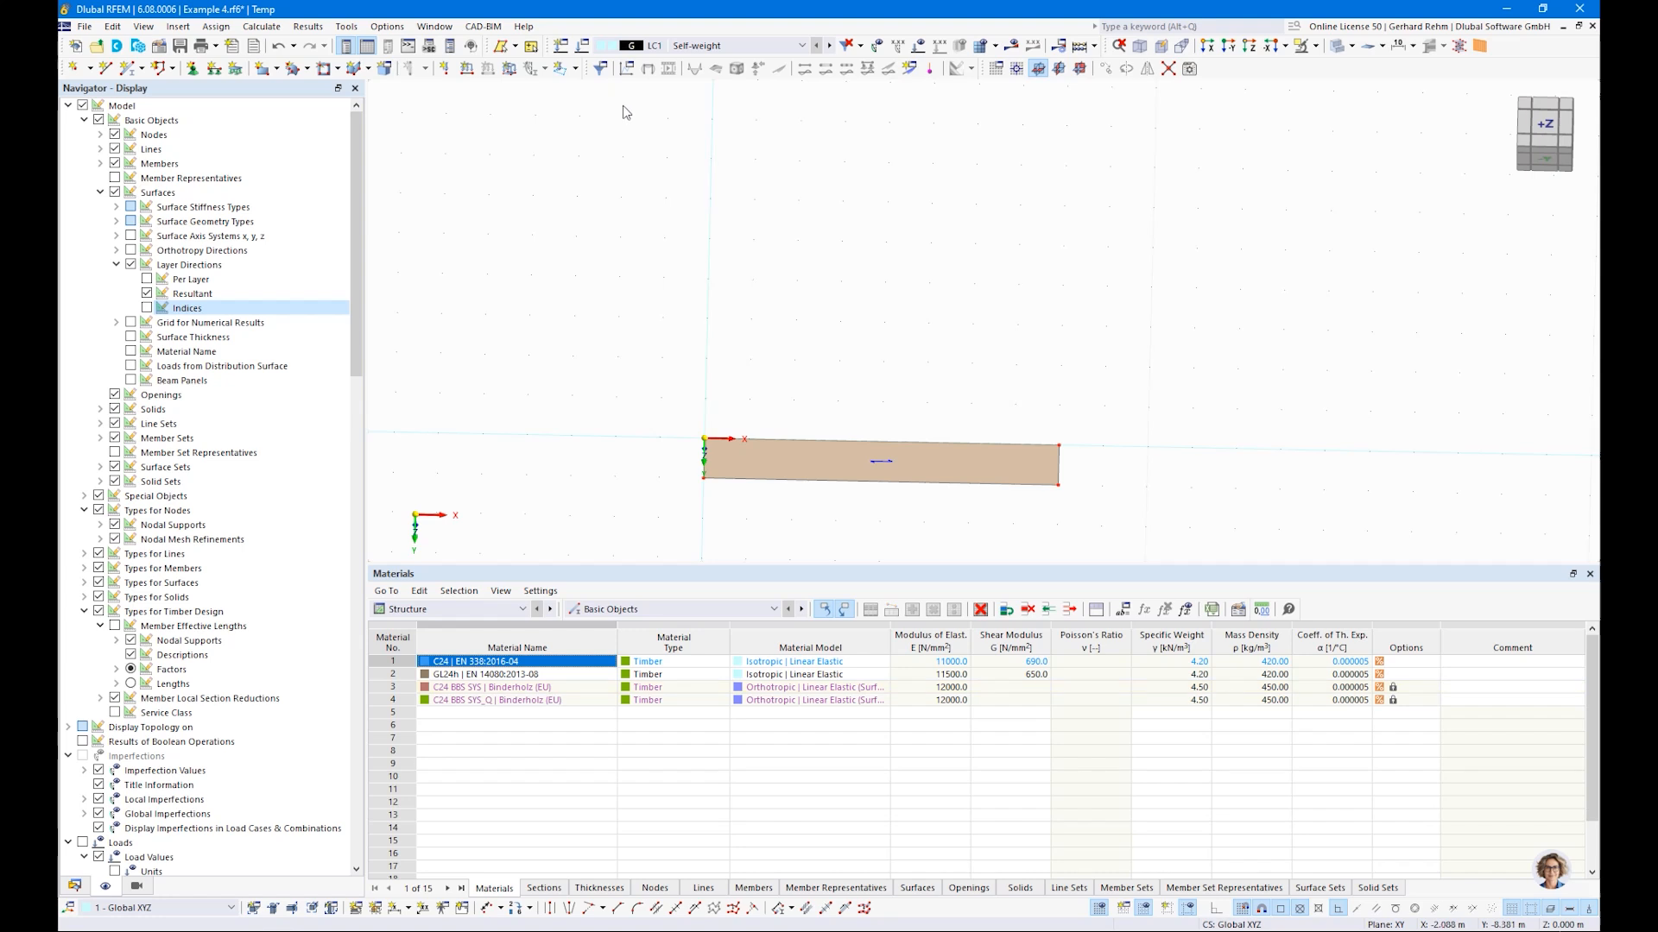
Draw a single line across the remaining surface at X 4 m, connecting its two long edges
left_click(106, 68)
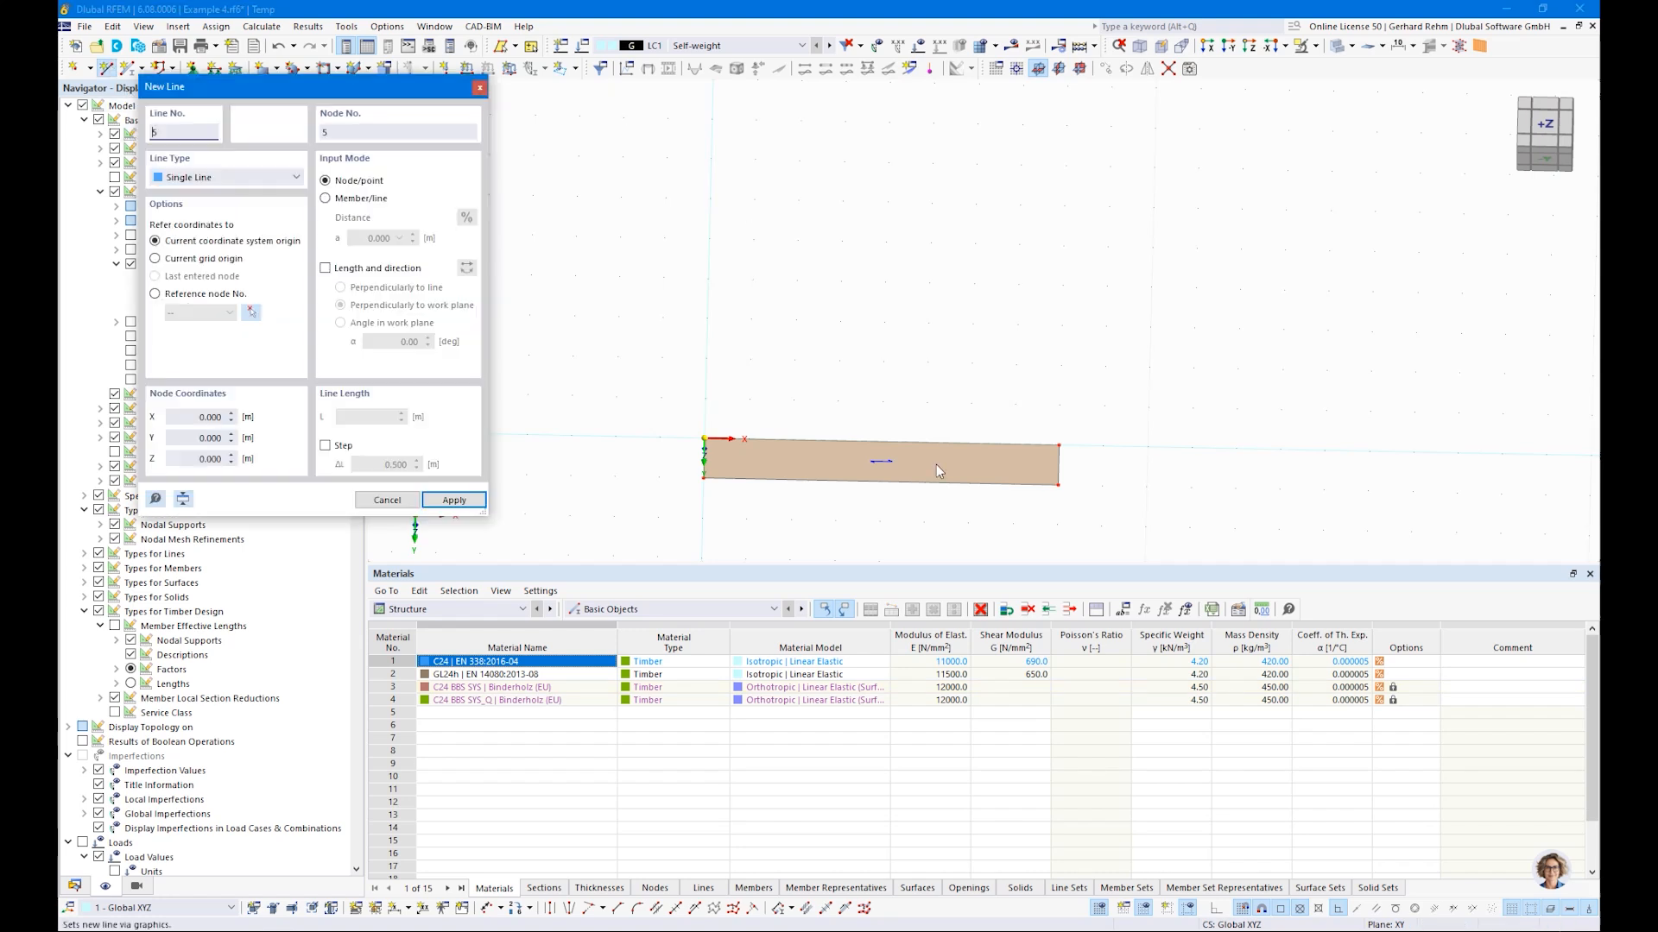
left_click(879, 460)
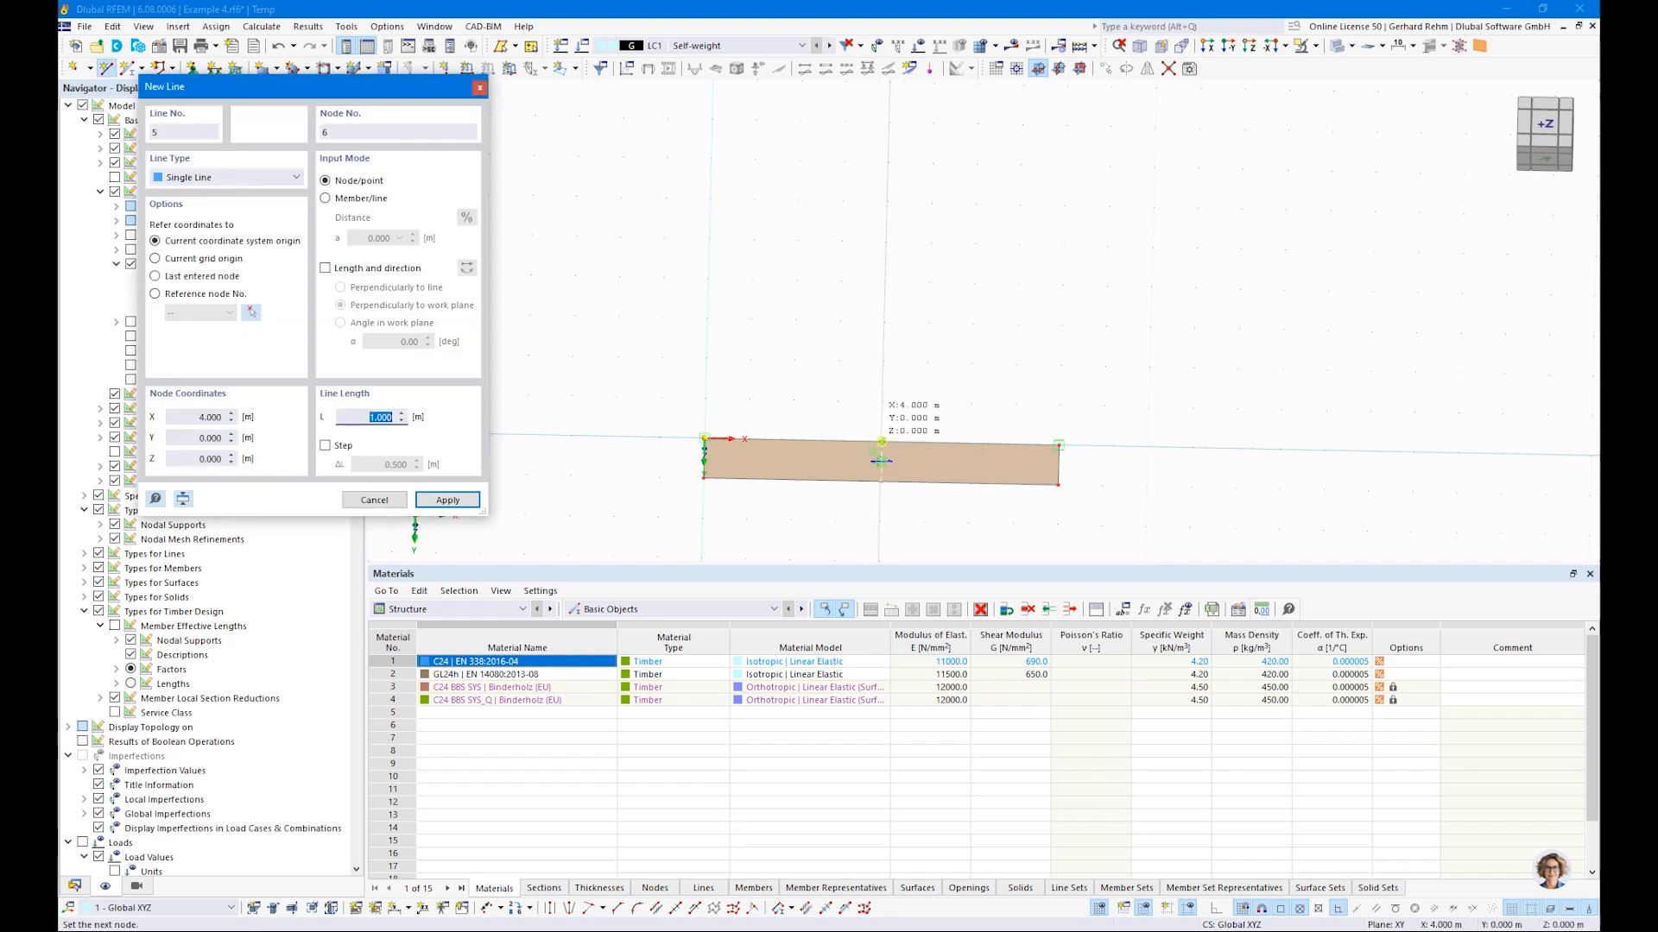
key("Escape")
key("Escape")
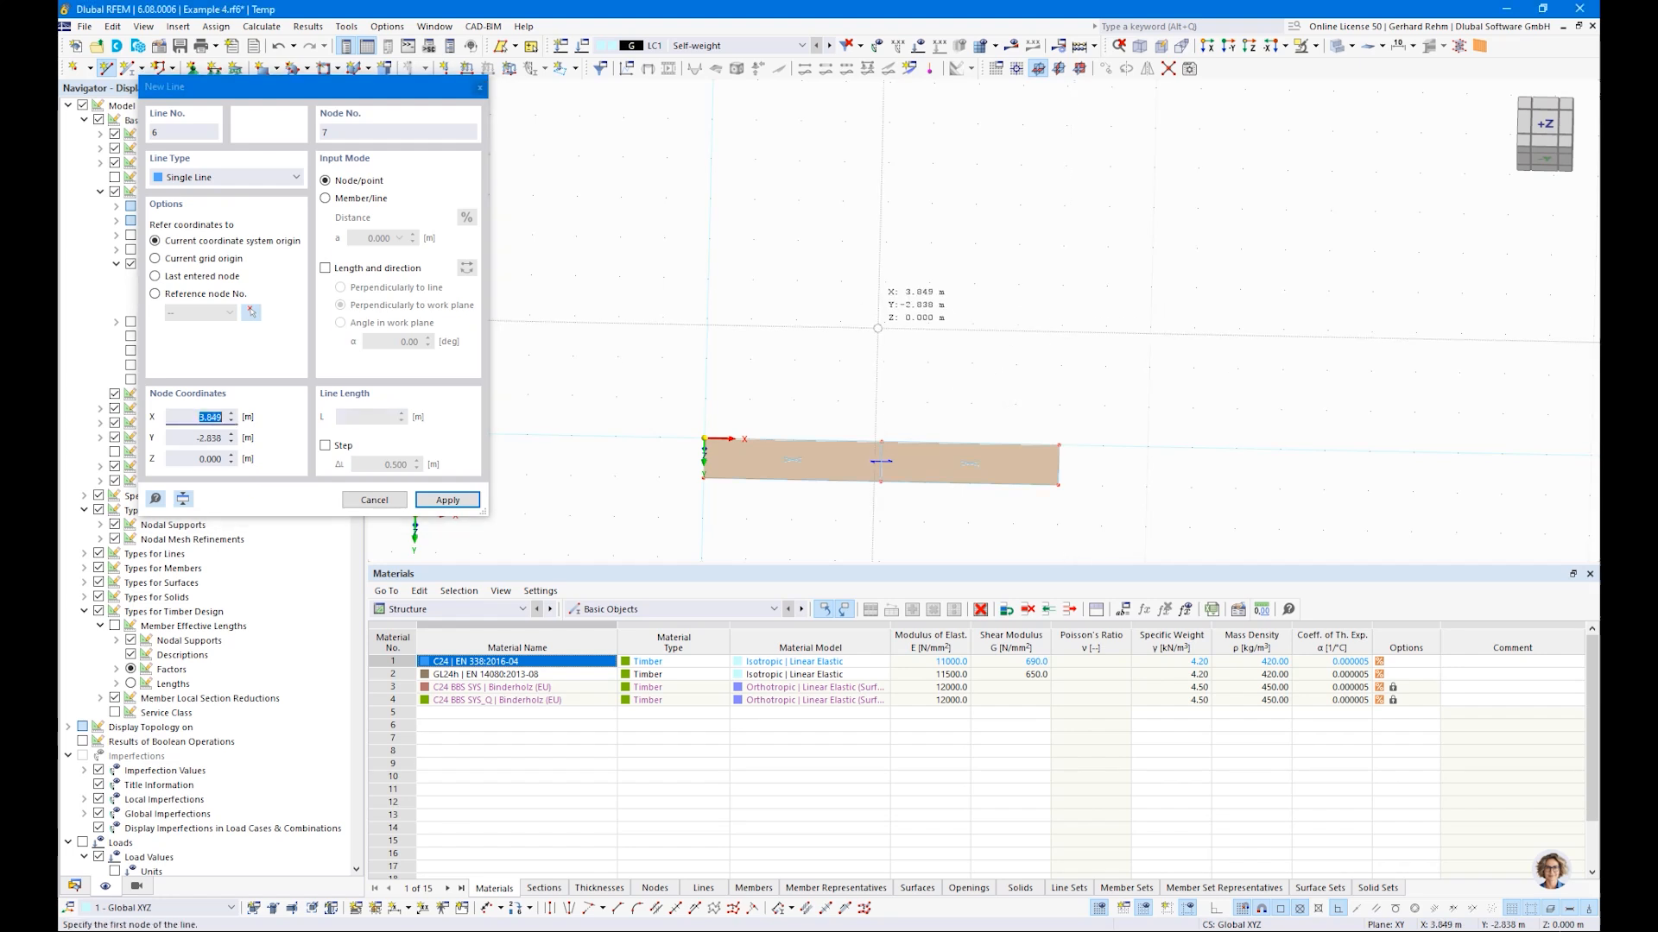
Assign a line support to the surface's two short end edges and to the cross line at midspan
left_click(214, 69)
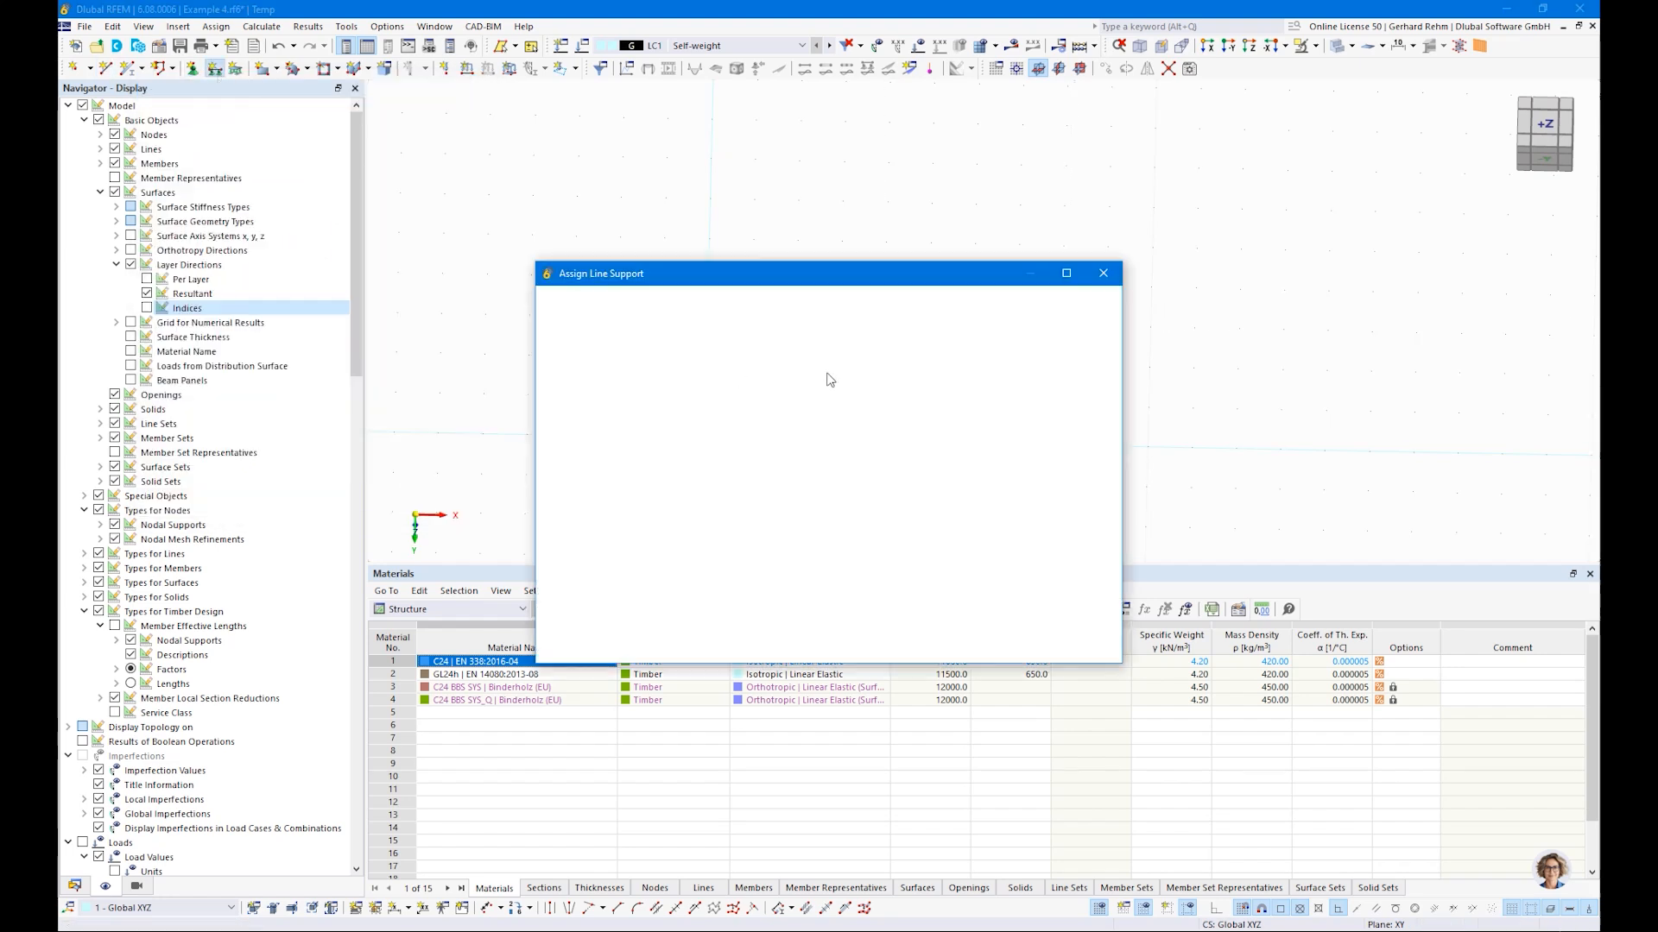
left_click(924, 644)
left_click_drag(646, 361, 770, 549)
left_click_drag(816, 365, 919, 553)
left_click_drag(1000, 382, 1104, 542)
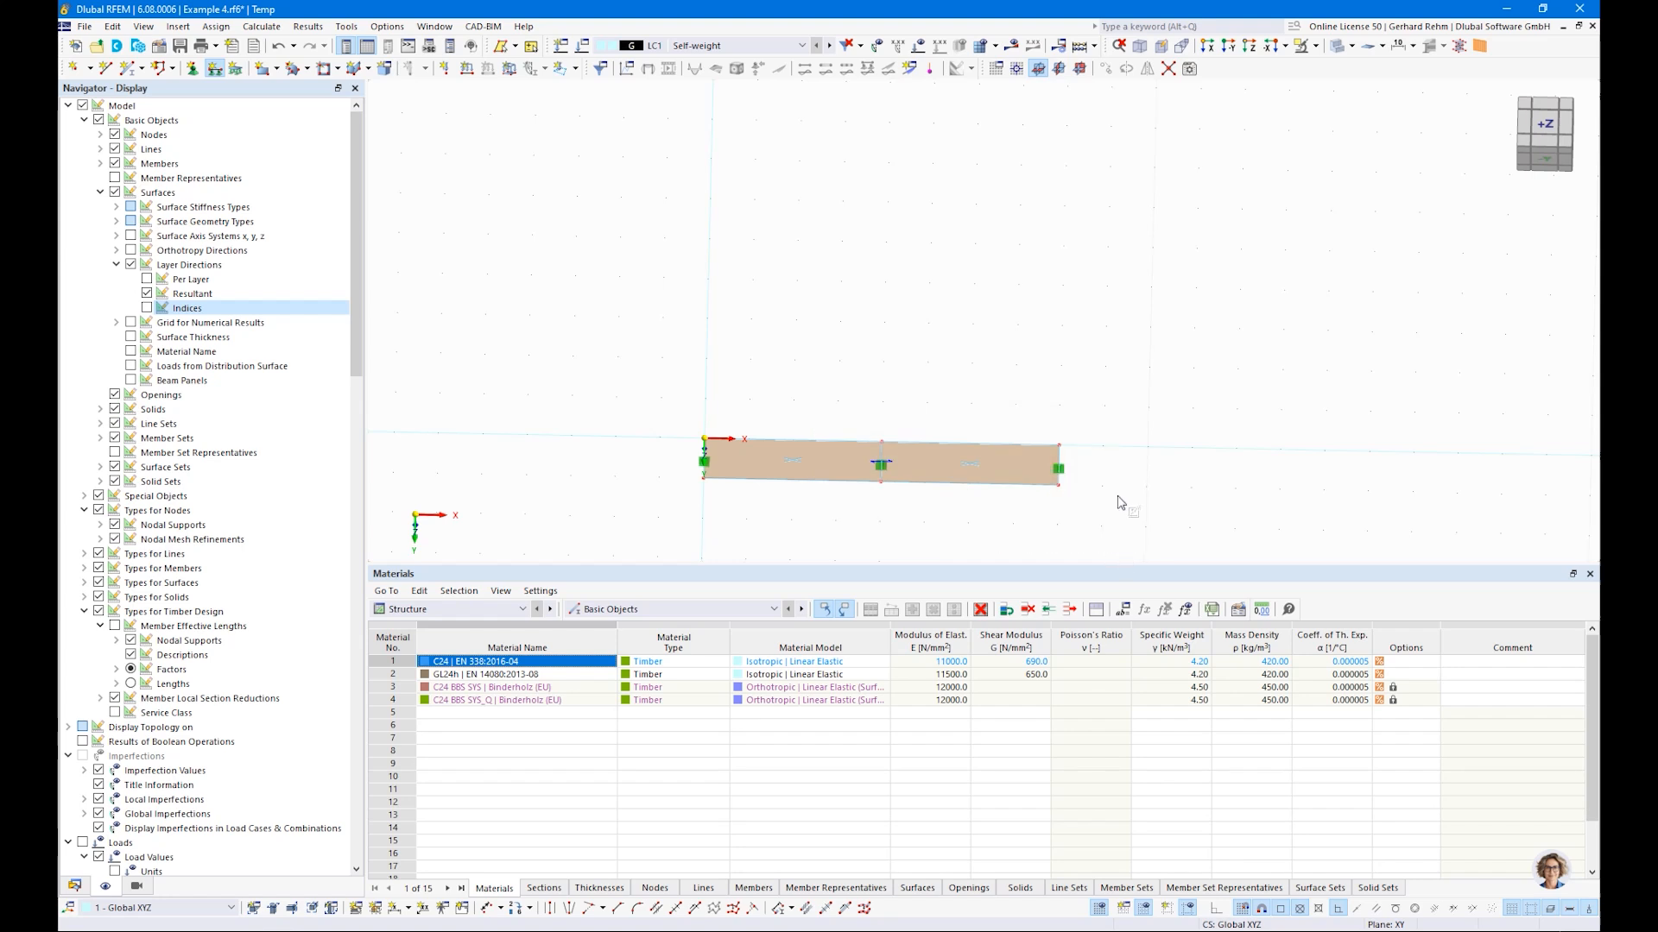
Adjust the line support display so each supported line shows smaller, closer-spaced symbols, and inspect the supports up close
right_click(1062, 471)
left_click_drag(1416, 646, 1224, 647)
left_click(847, 508)
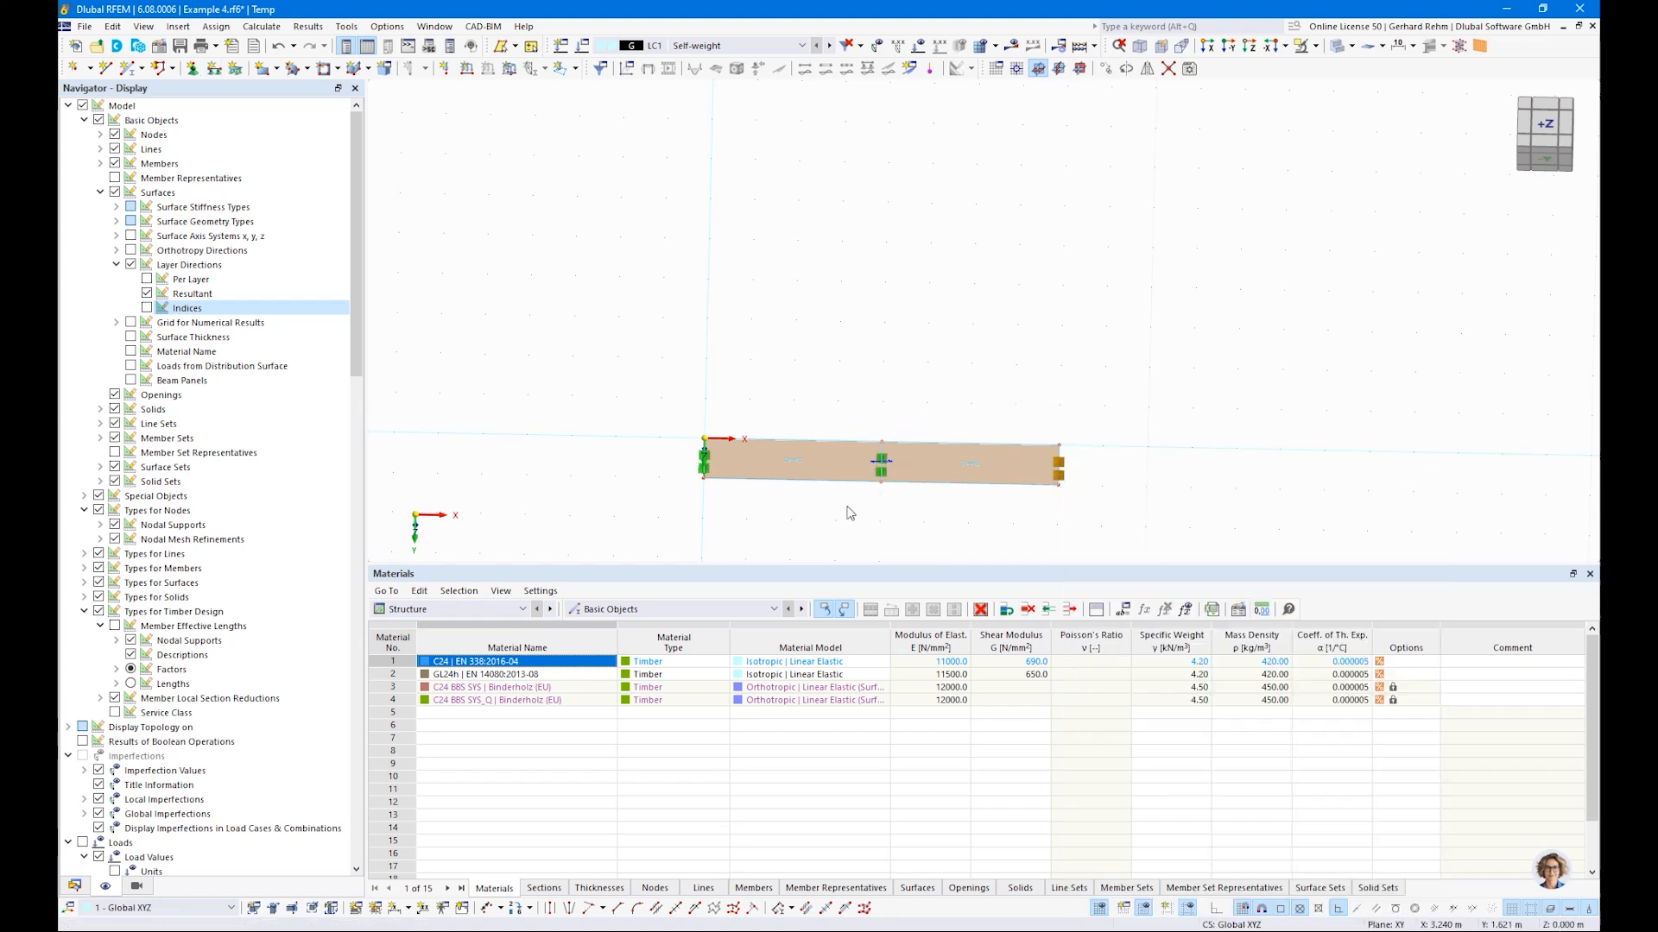
middle_click_drag(675, 502, 758, 415, "ctrl")
scroll(716, 517, "up", 6)
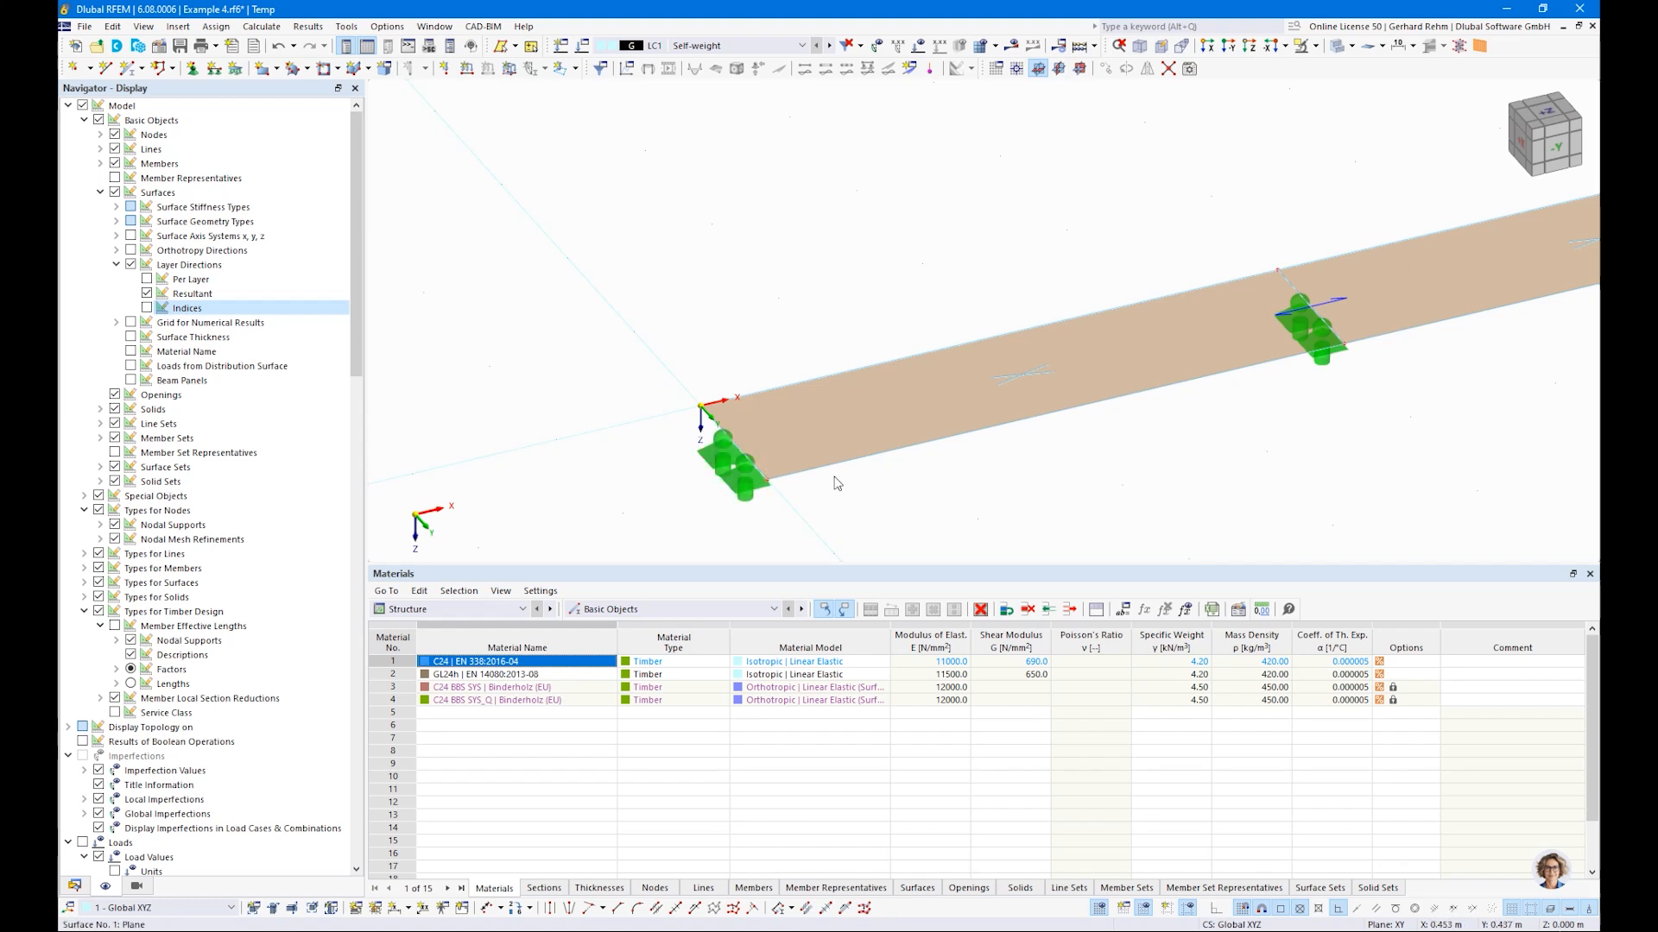
scroll(811, 458, "down", 3)
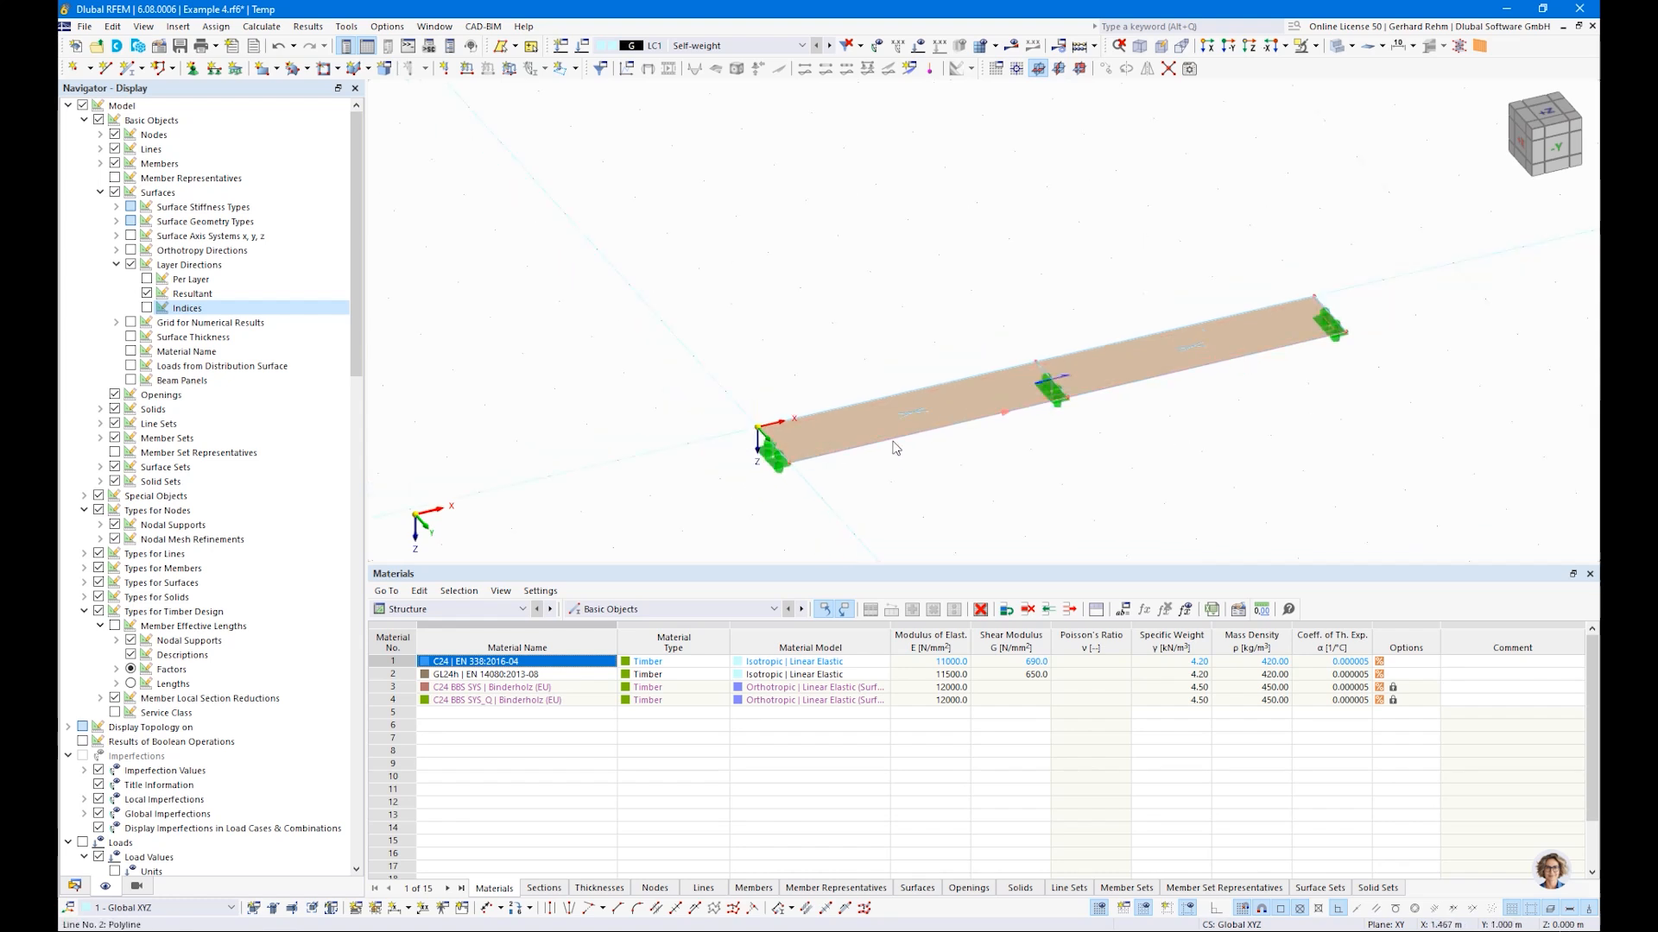
middle_click_drag(1095, 473, 960, 488, "ctrl")
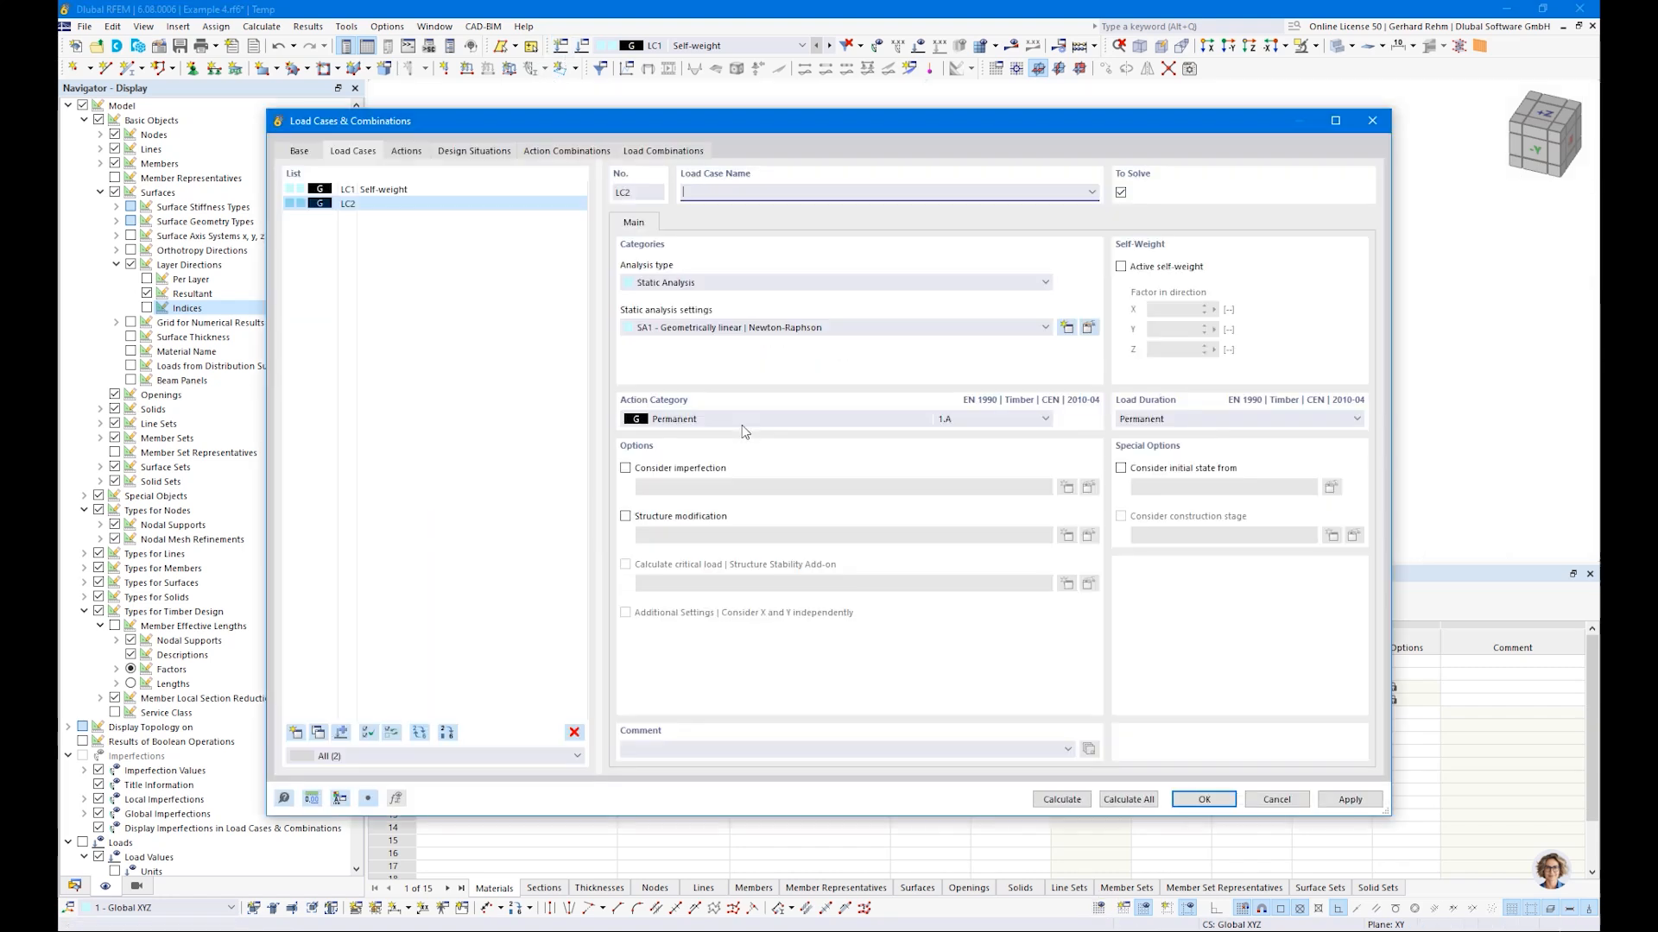
Define LC2 as Imposed Load 1 in category A: domestic, residential areas, and copy it to LC3 named Imposed Load 2
left_click(1094, 193)
left_click(721, 219)
left_click(755, 423)
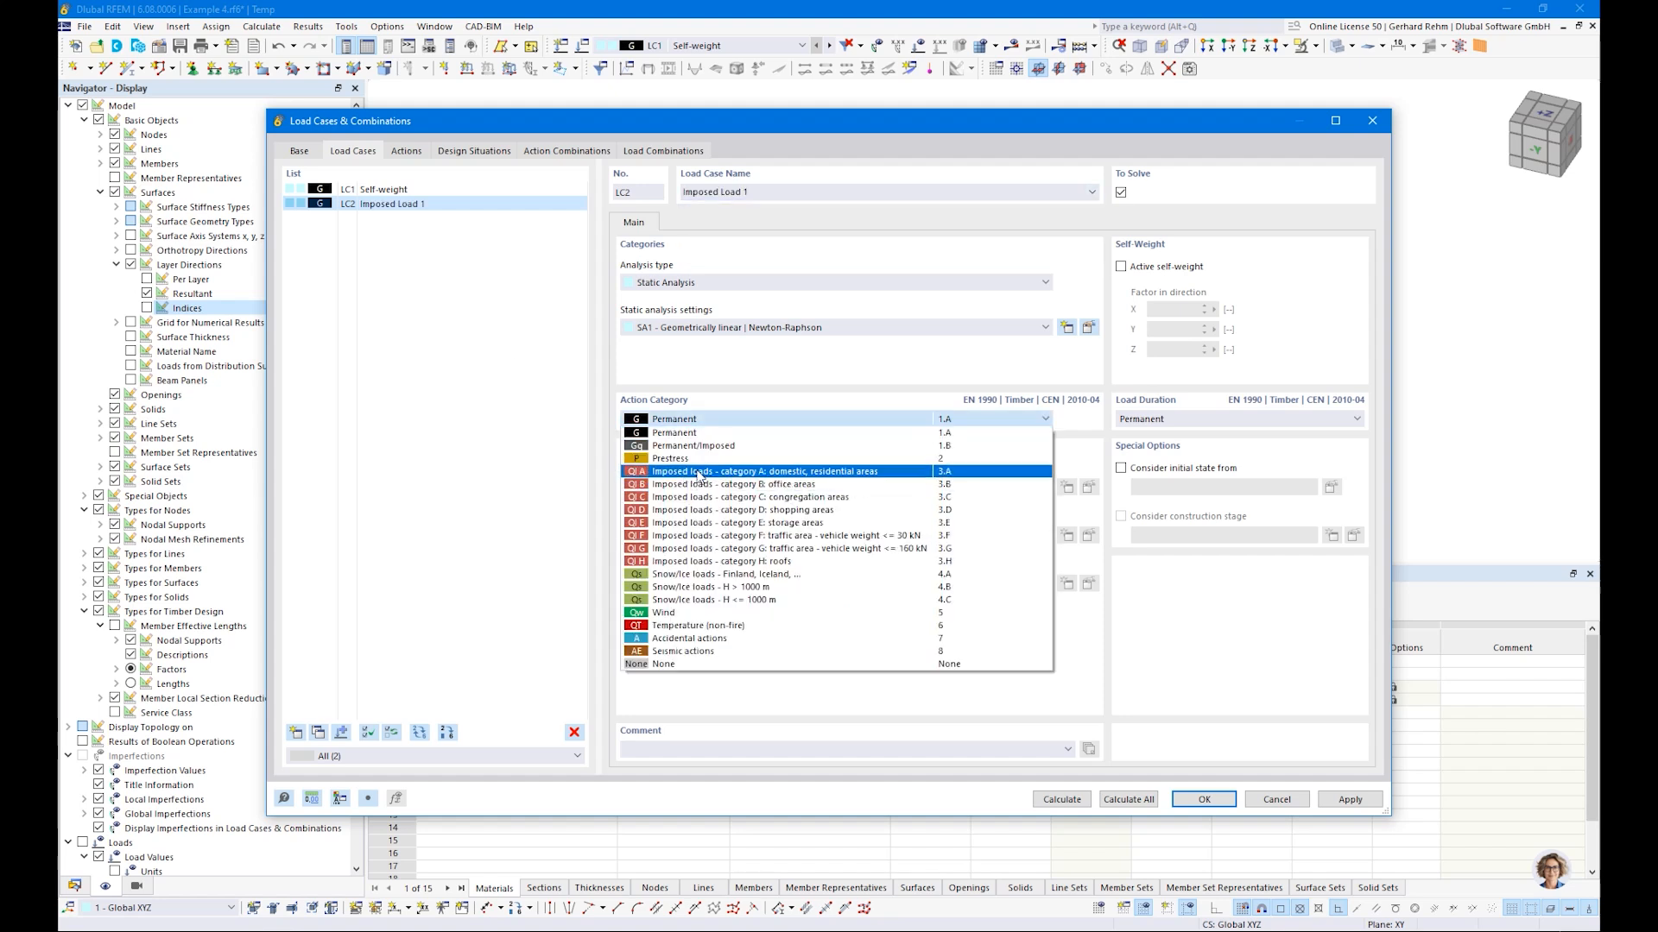
left_click(700, 477)
left_click(318, 734)
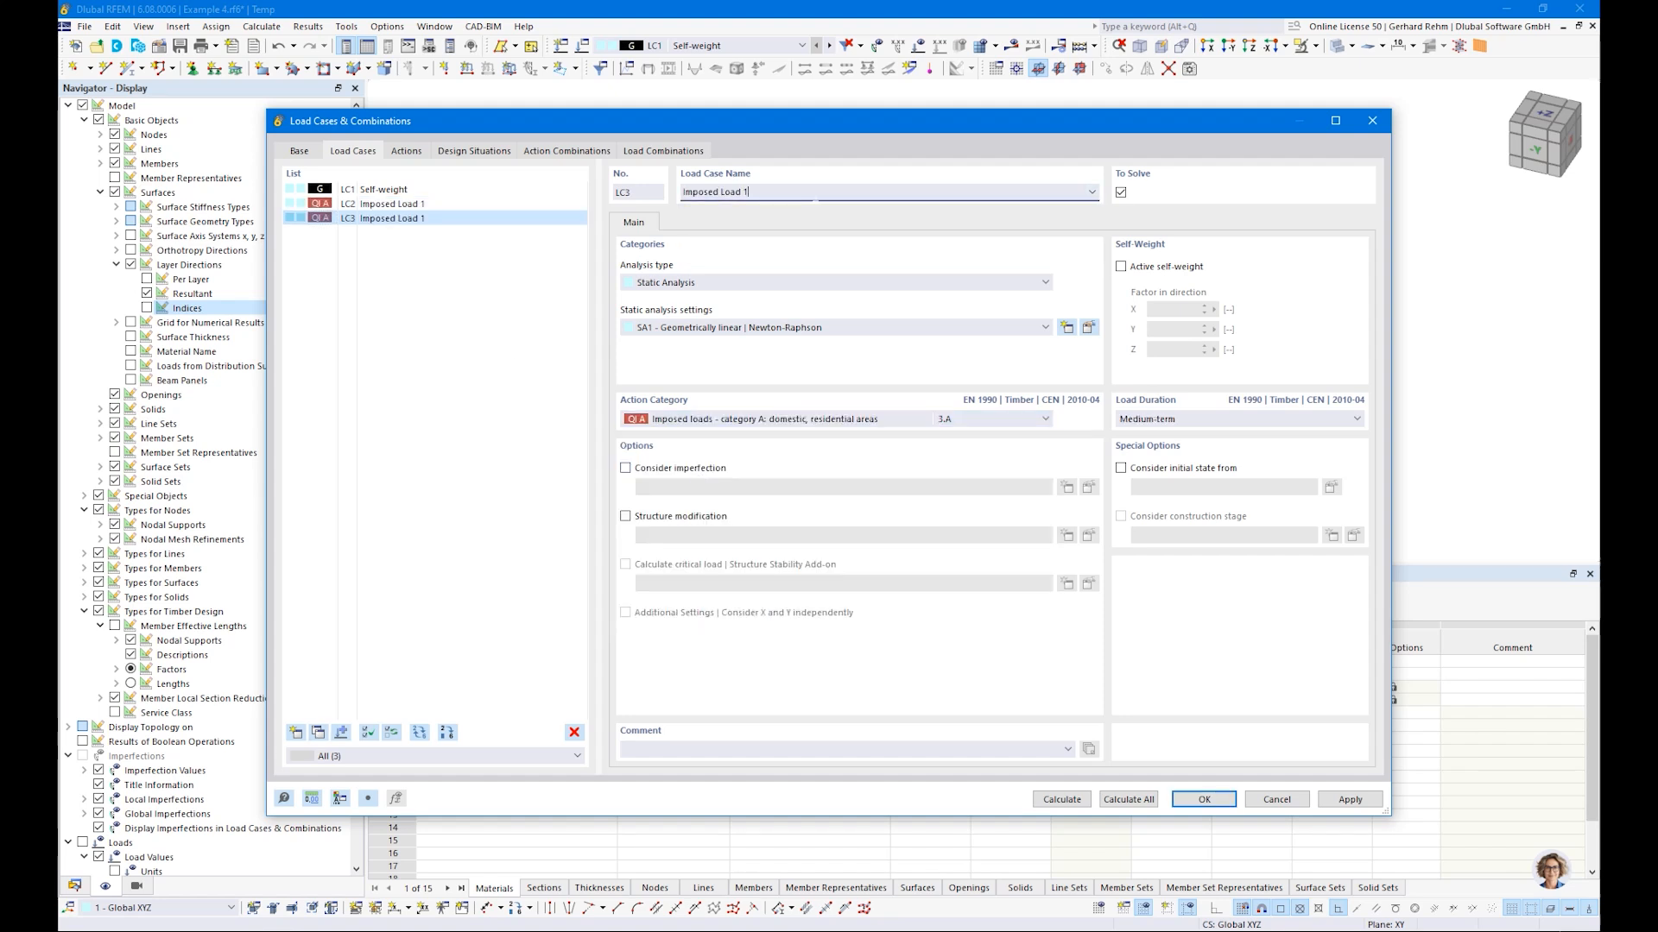
key("Return")
left_click(1201, 801)
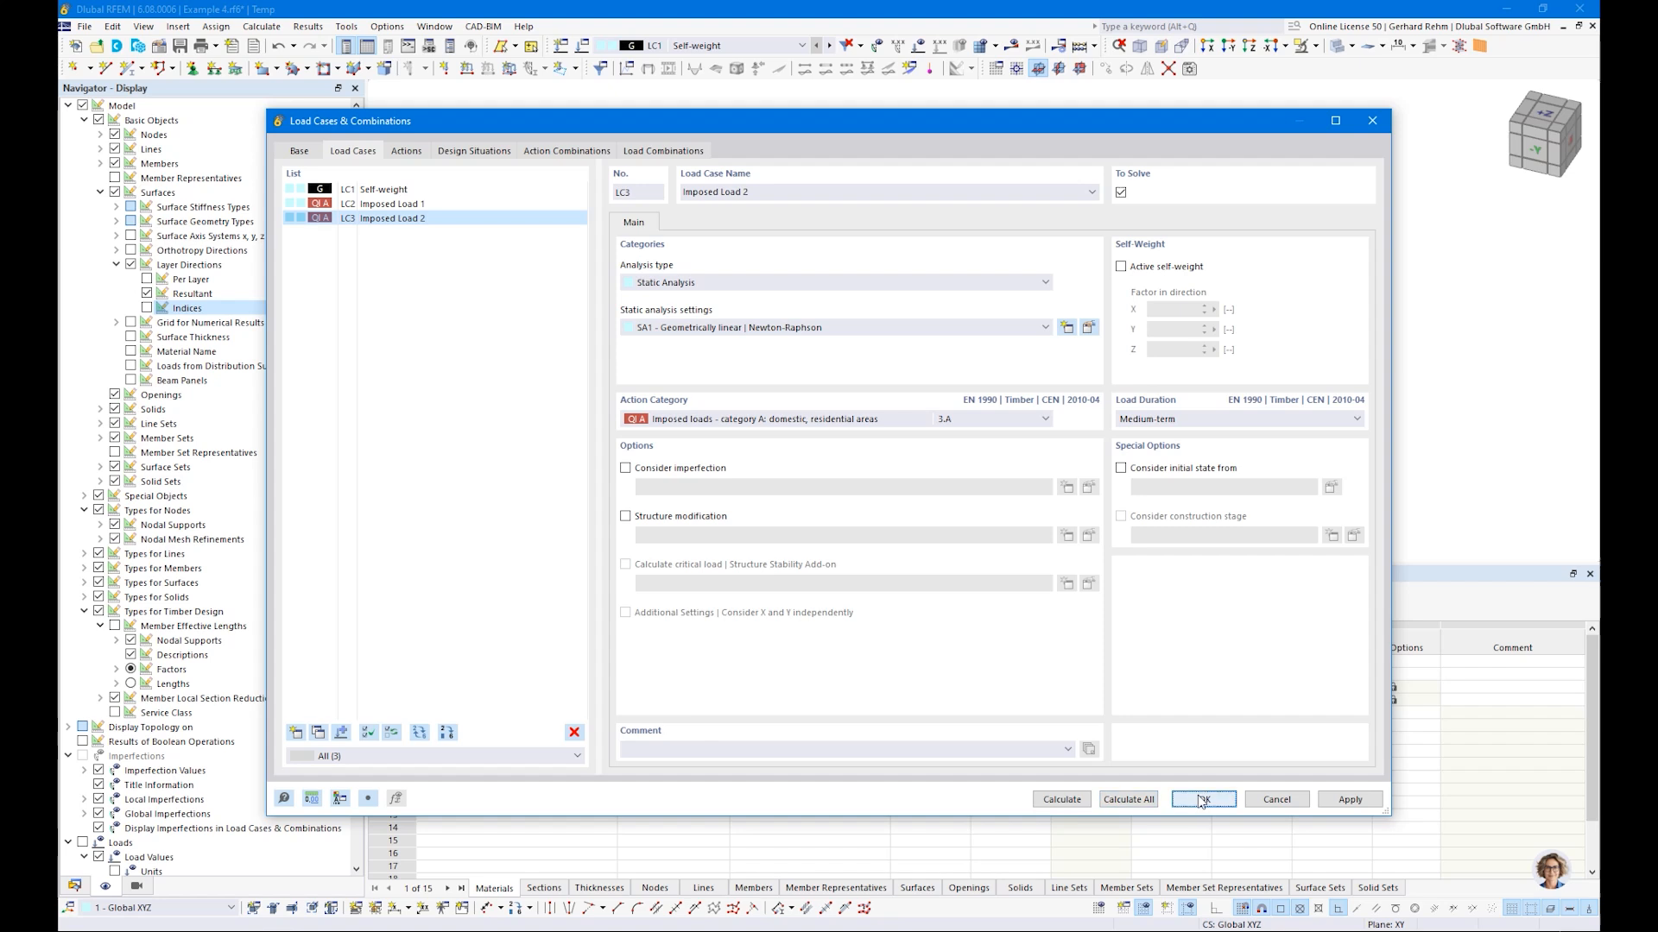
Apply a uniform surface load of 2.50 kN/m² in direction ZA to the surface in LC1
left_click(721, 46)
left_click(734, 86)
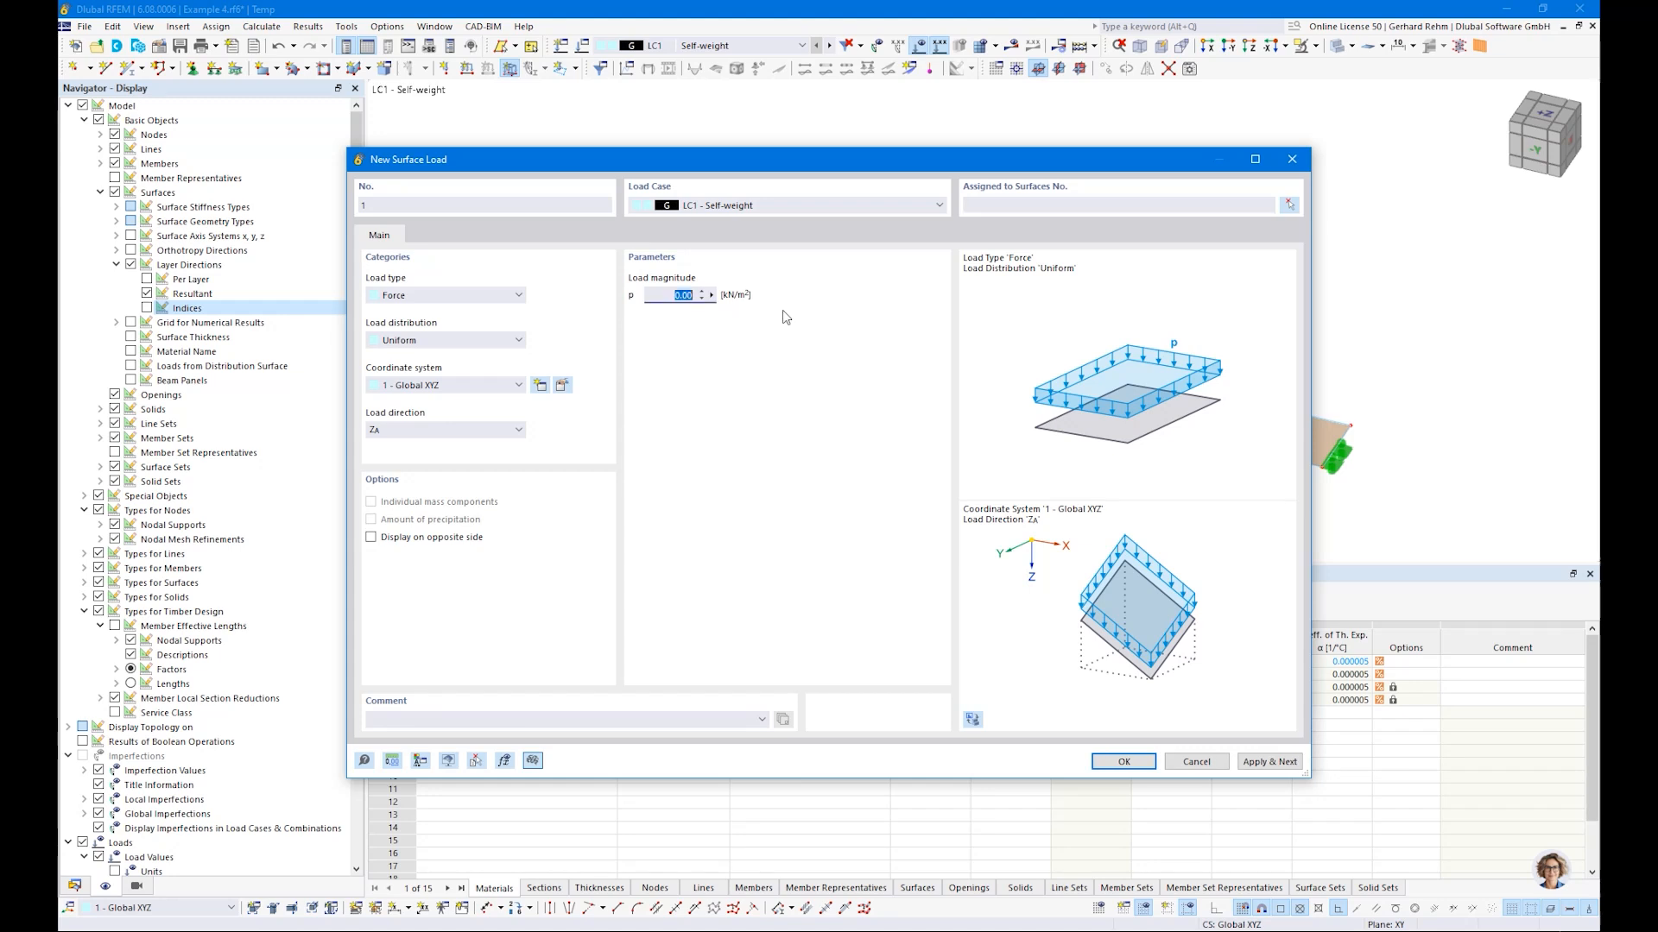
left_click(1125, 762)
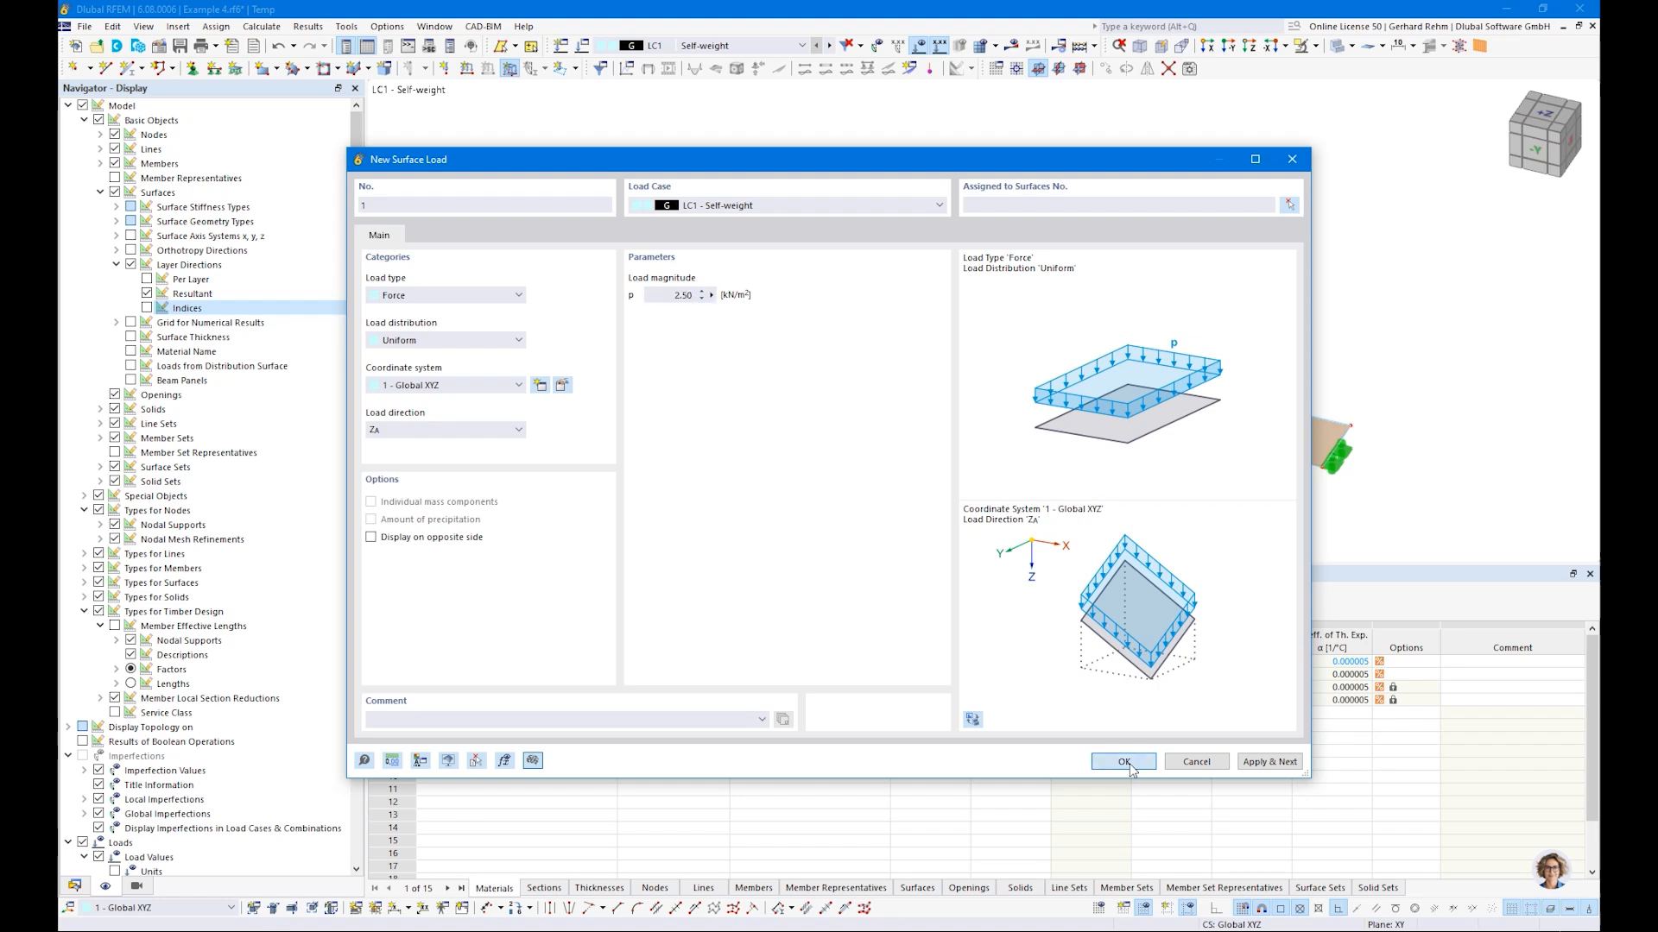
left_click(298, 253)
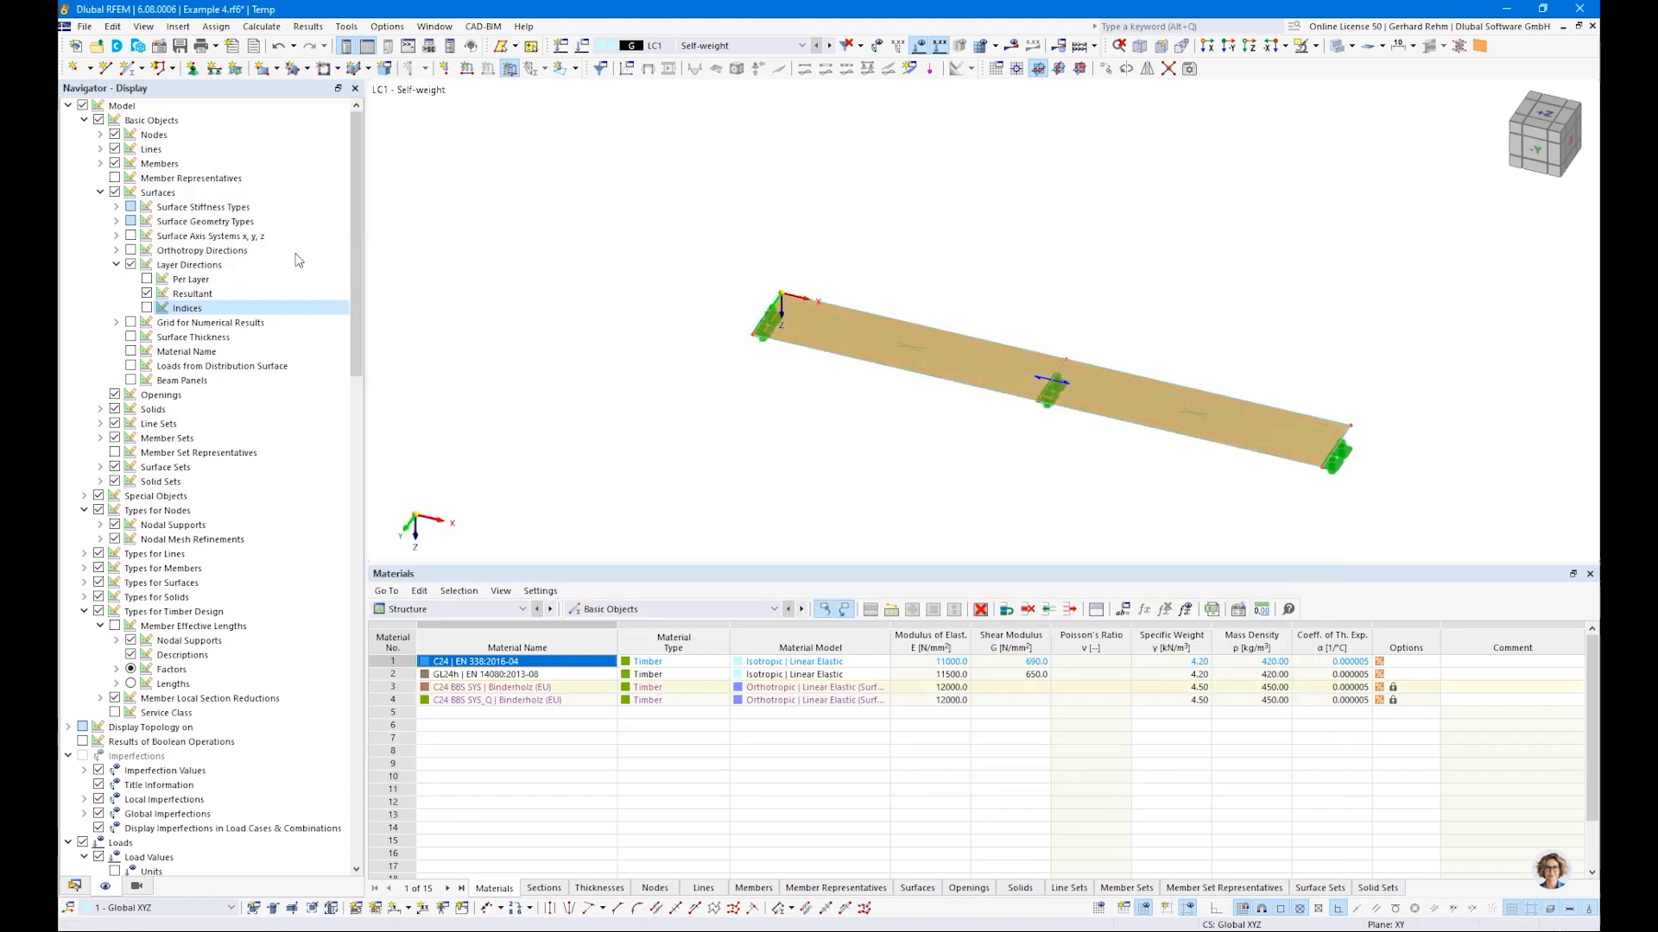
In LC2, add a free rectangular load of 2.80 kN/m² on surface 1, from X 0 to 4 m across the 1 m width
left_click(827, 45)
scroll(900, 418, "up", 2)
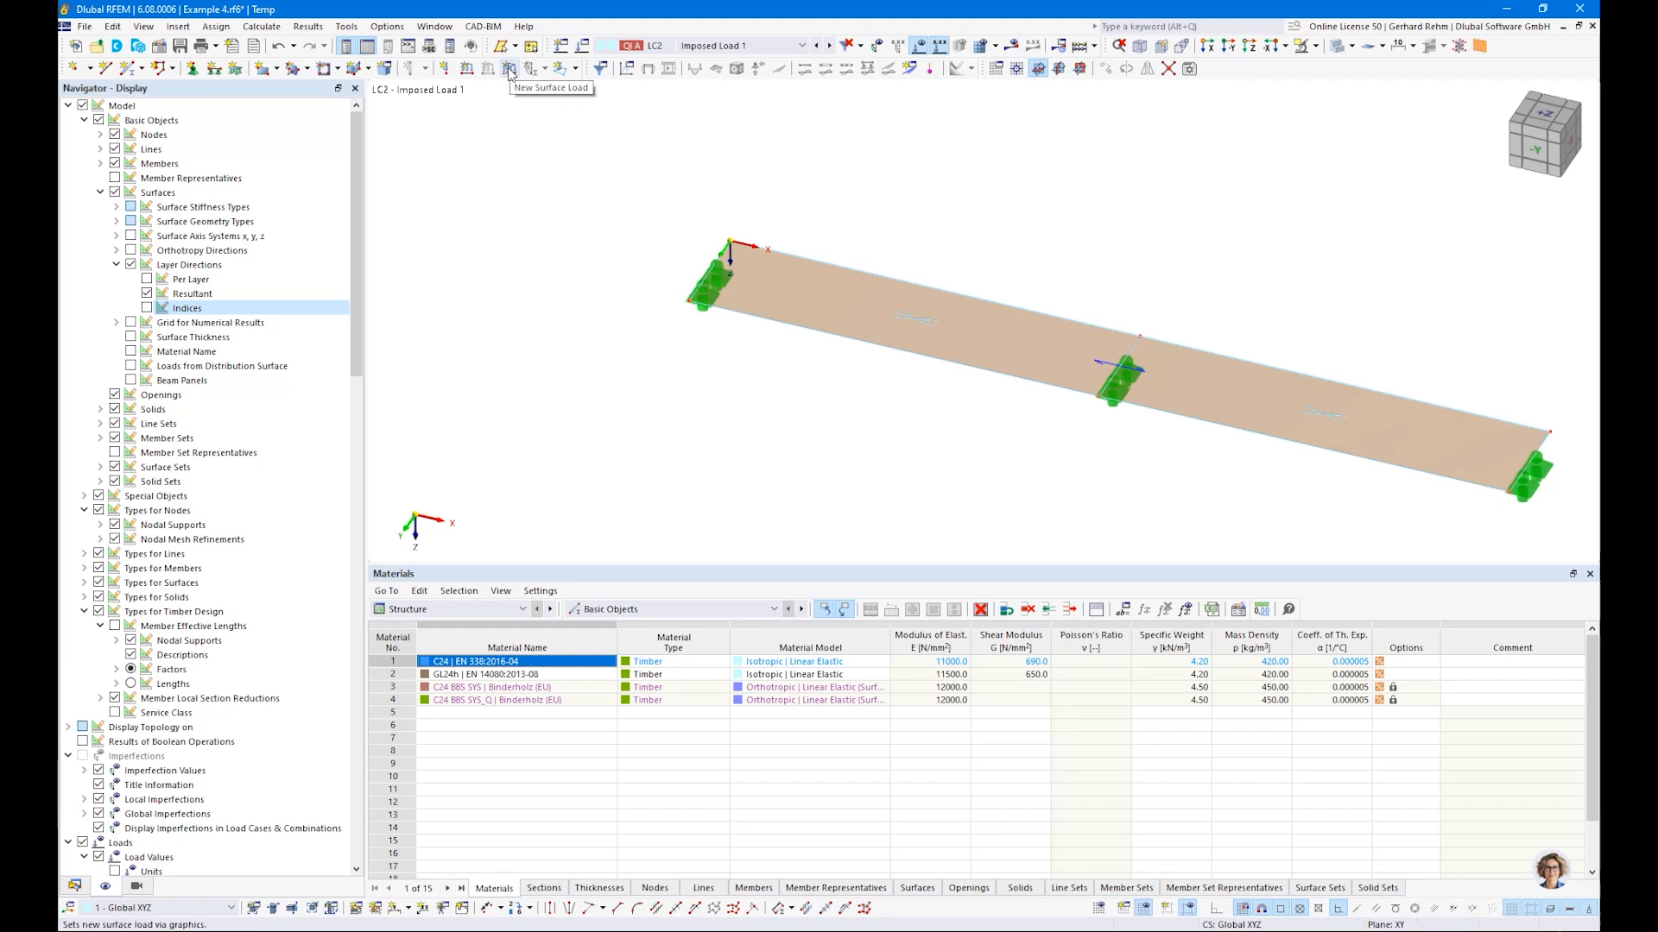
left_click(575, 68)
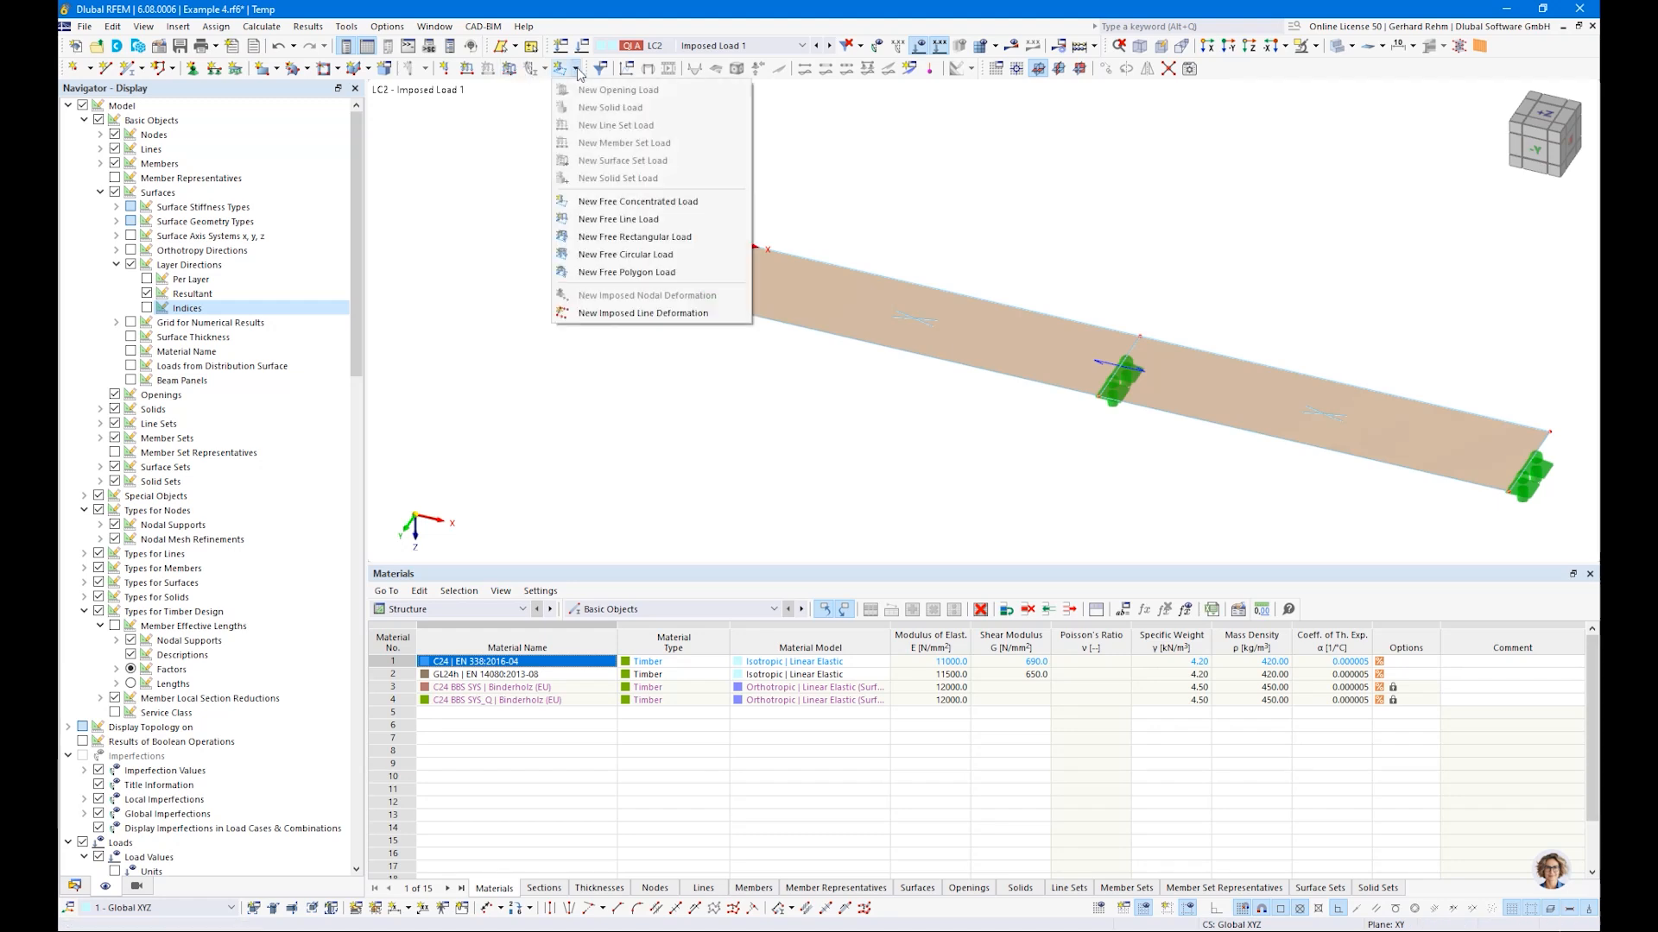
left_click(663, 241)
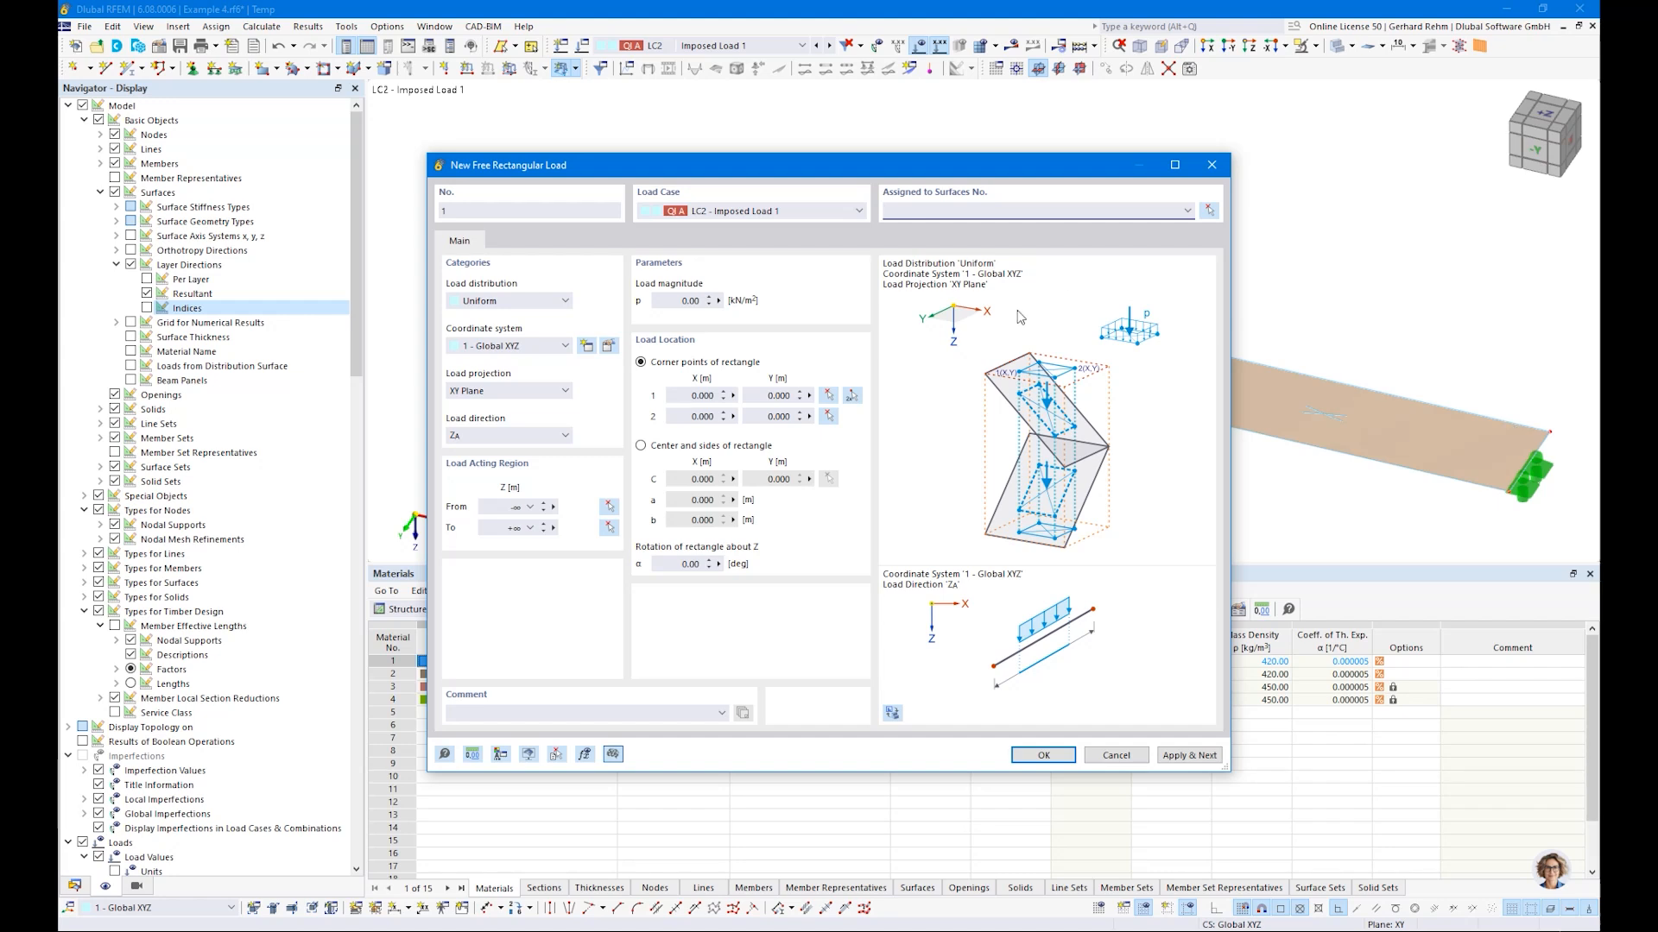
left_click(1208, 213)
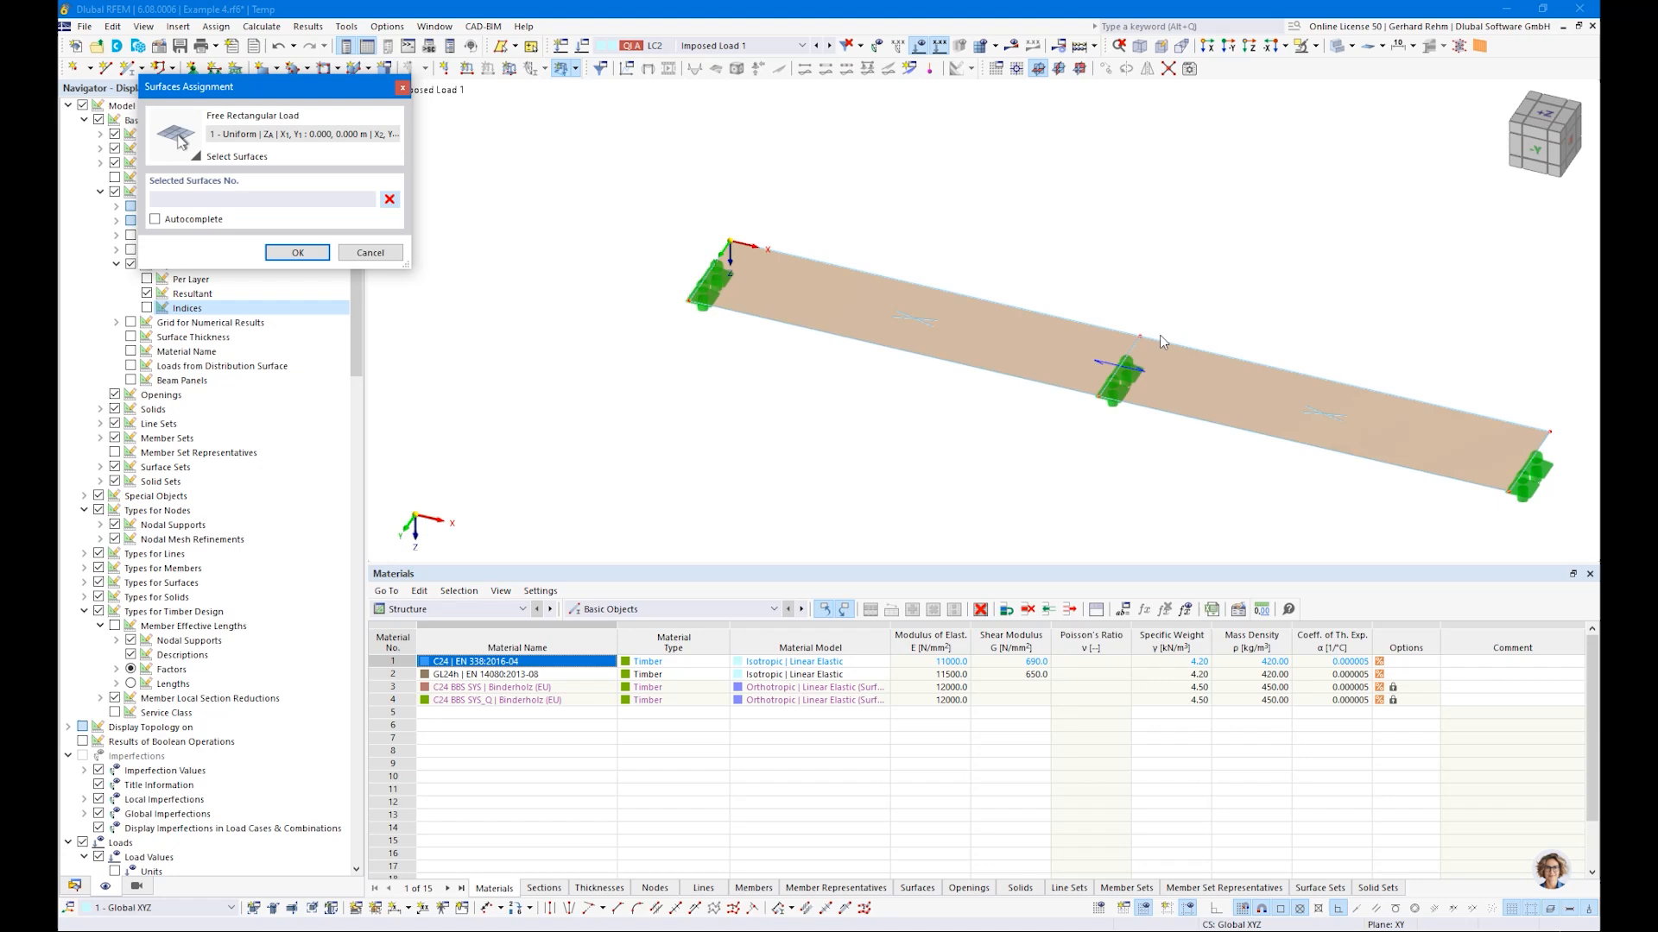
left_click(1131, 354)
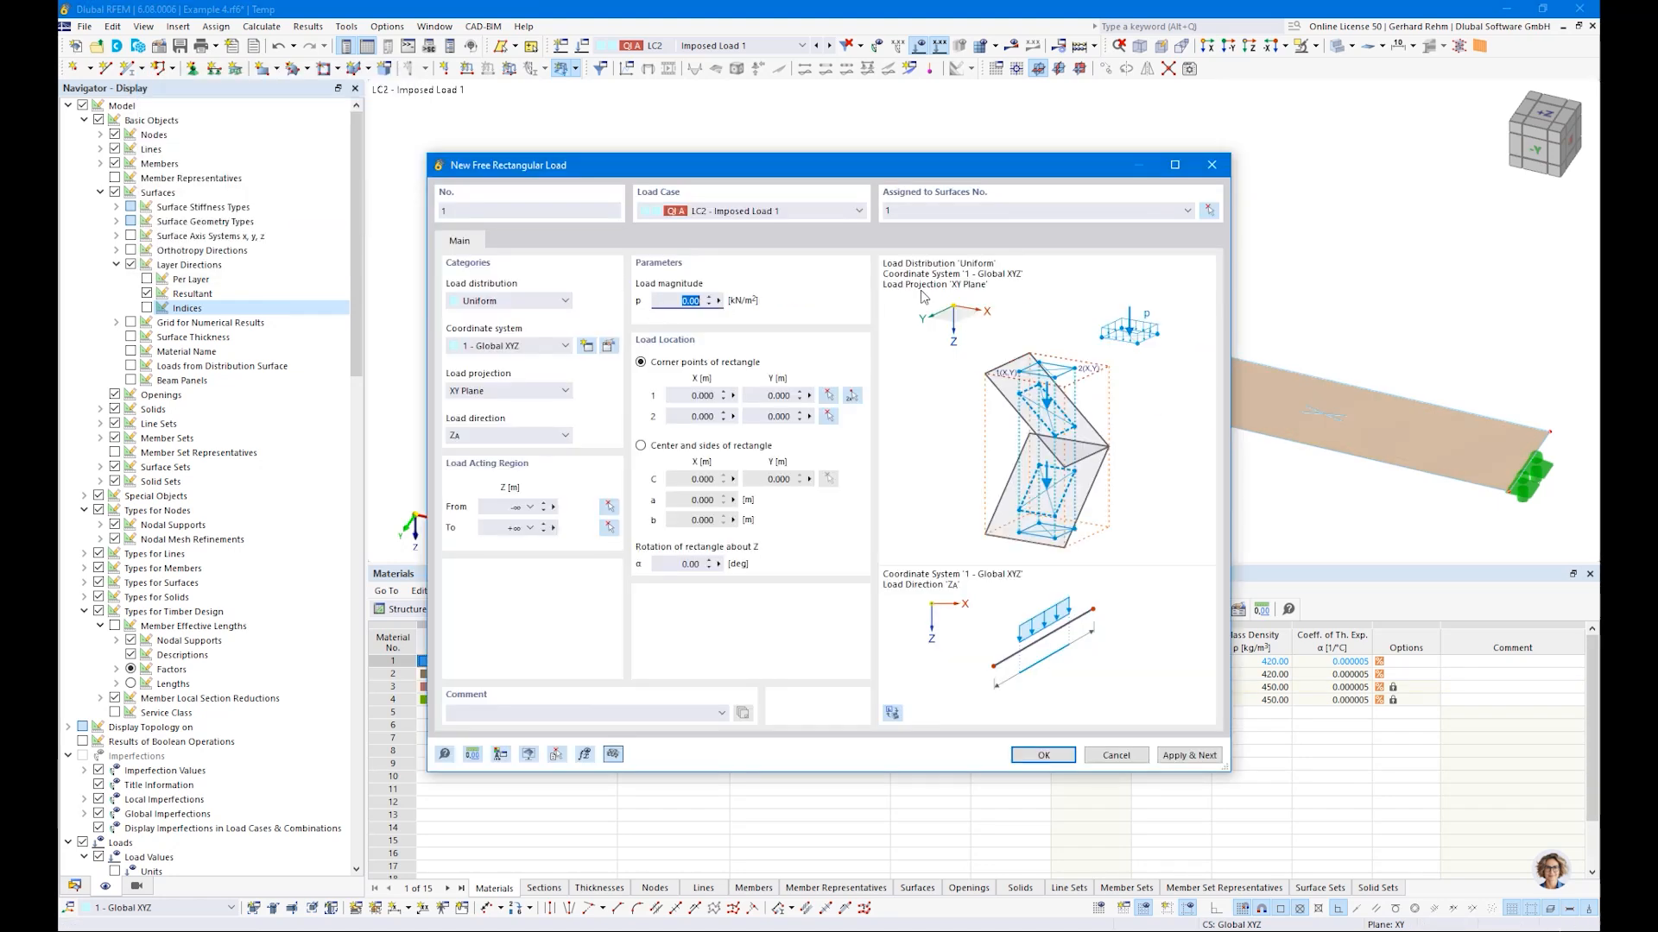
key("Tab")
left_click(851, 395)
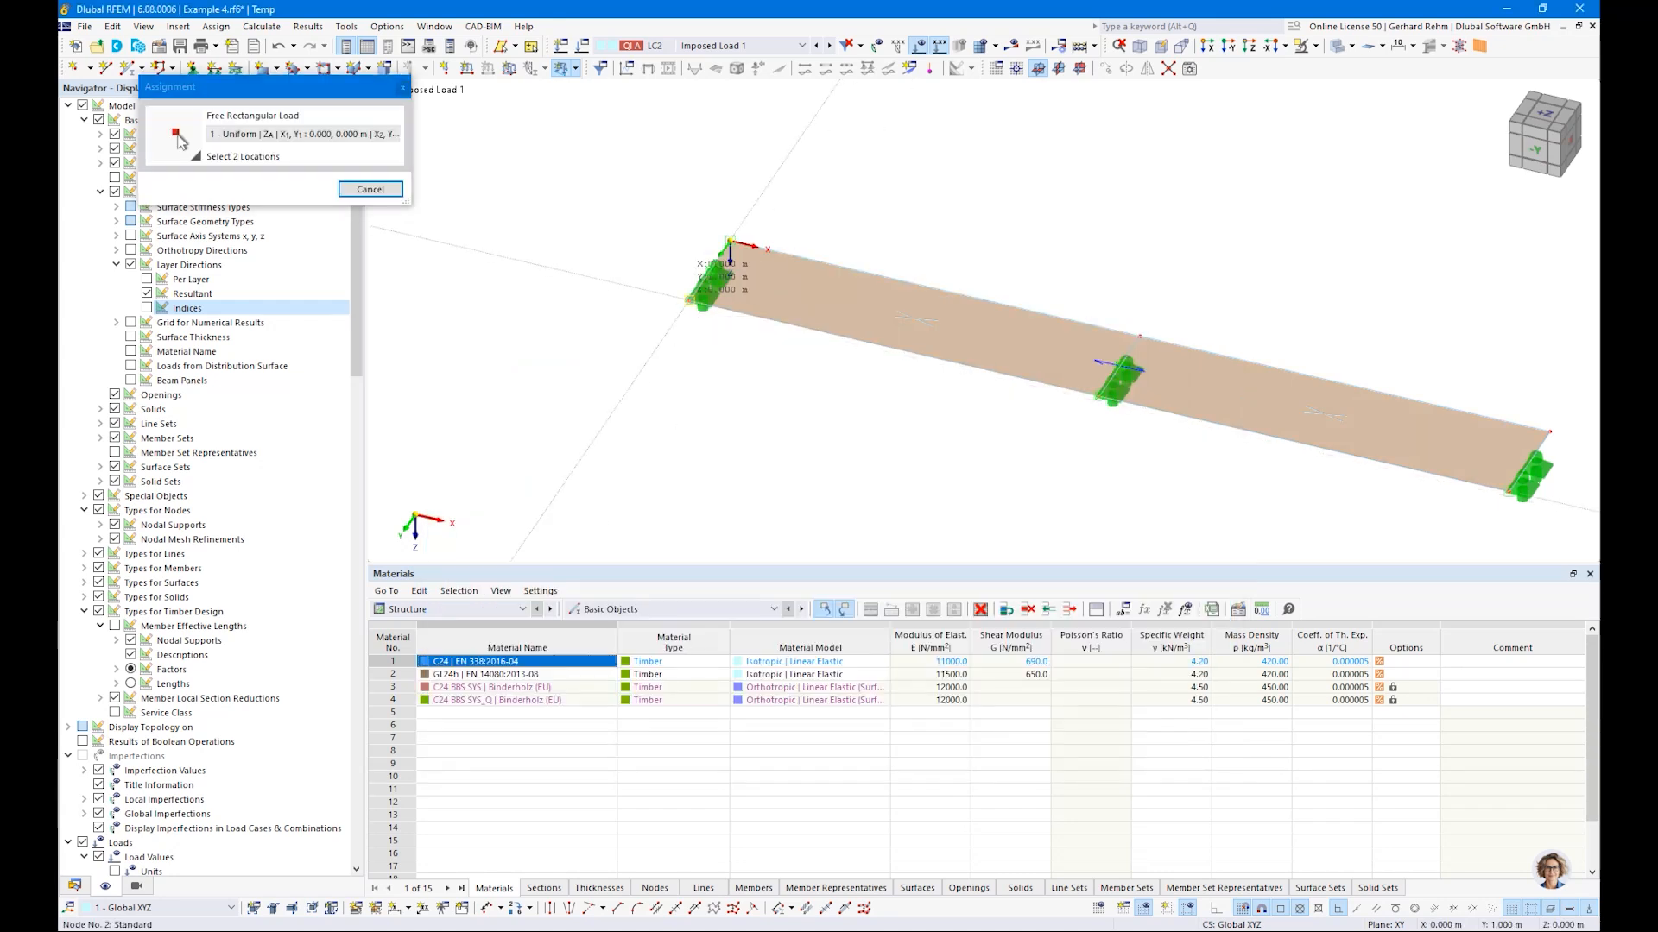
left_click(1140, 337)
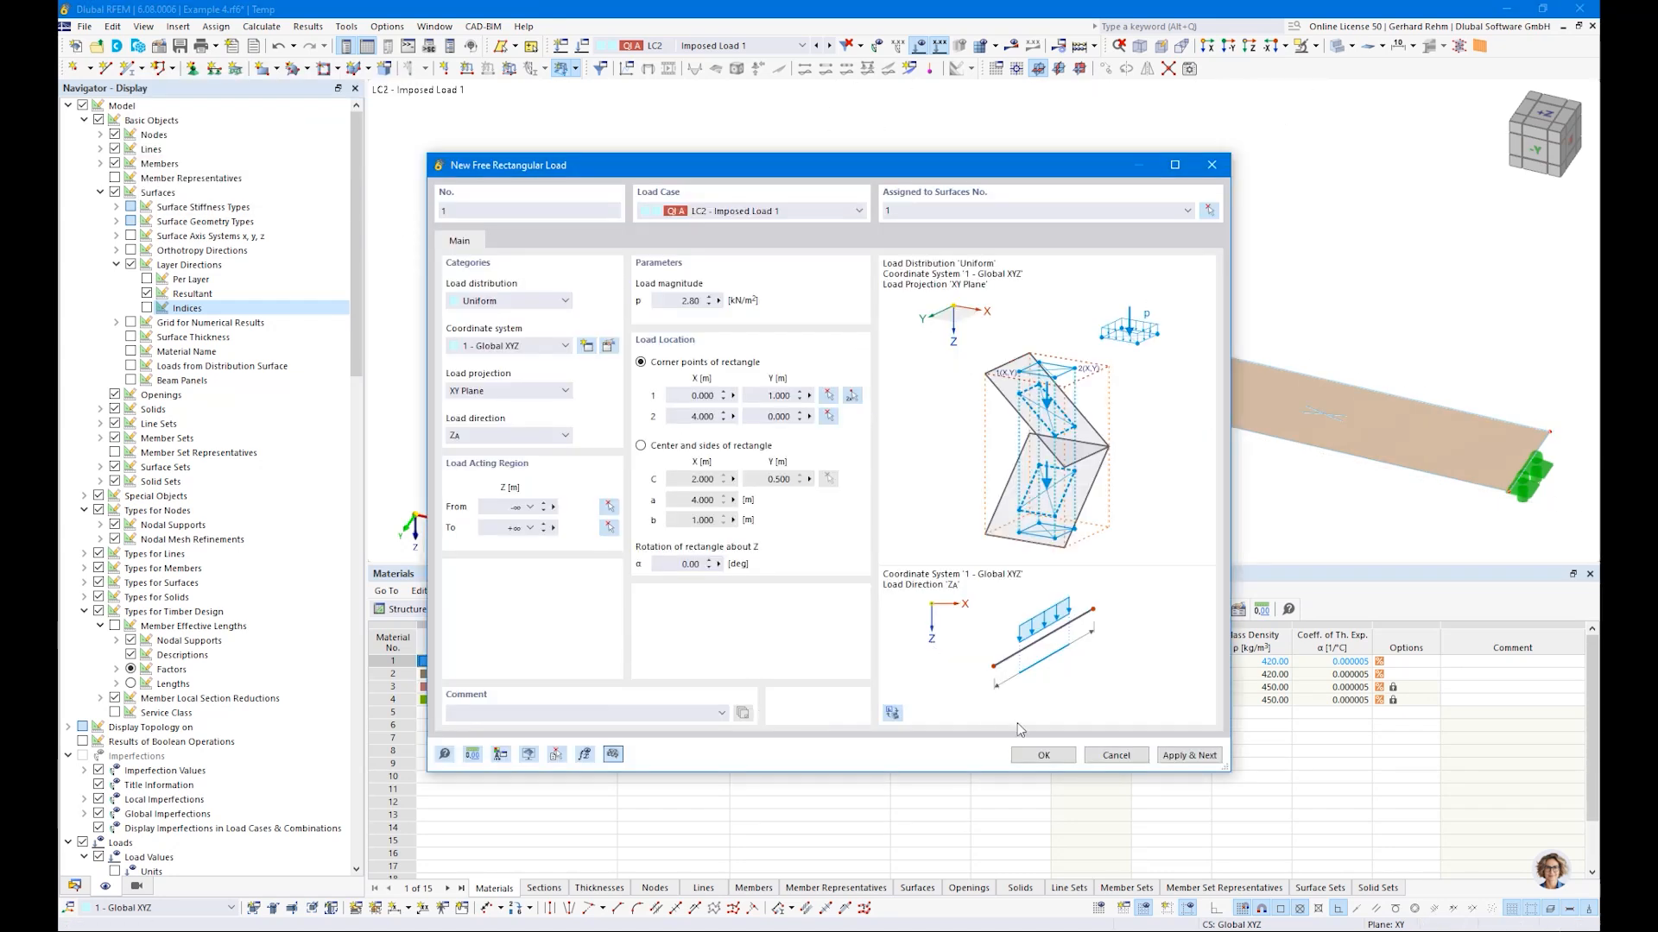
left_click(1036, 757)
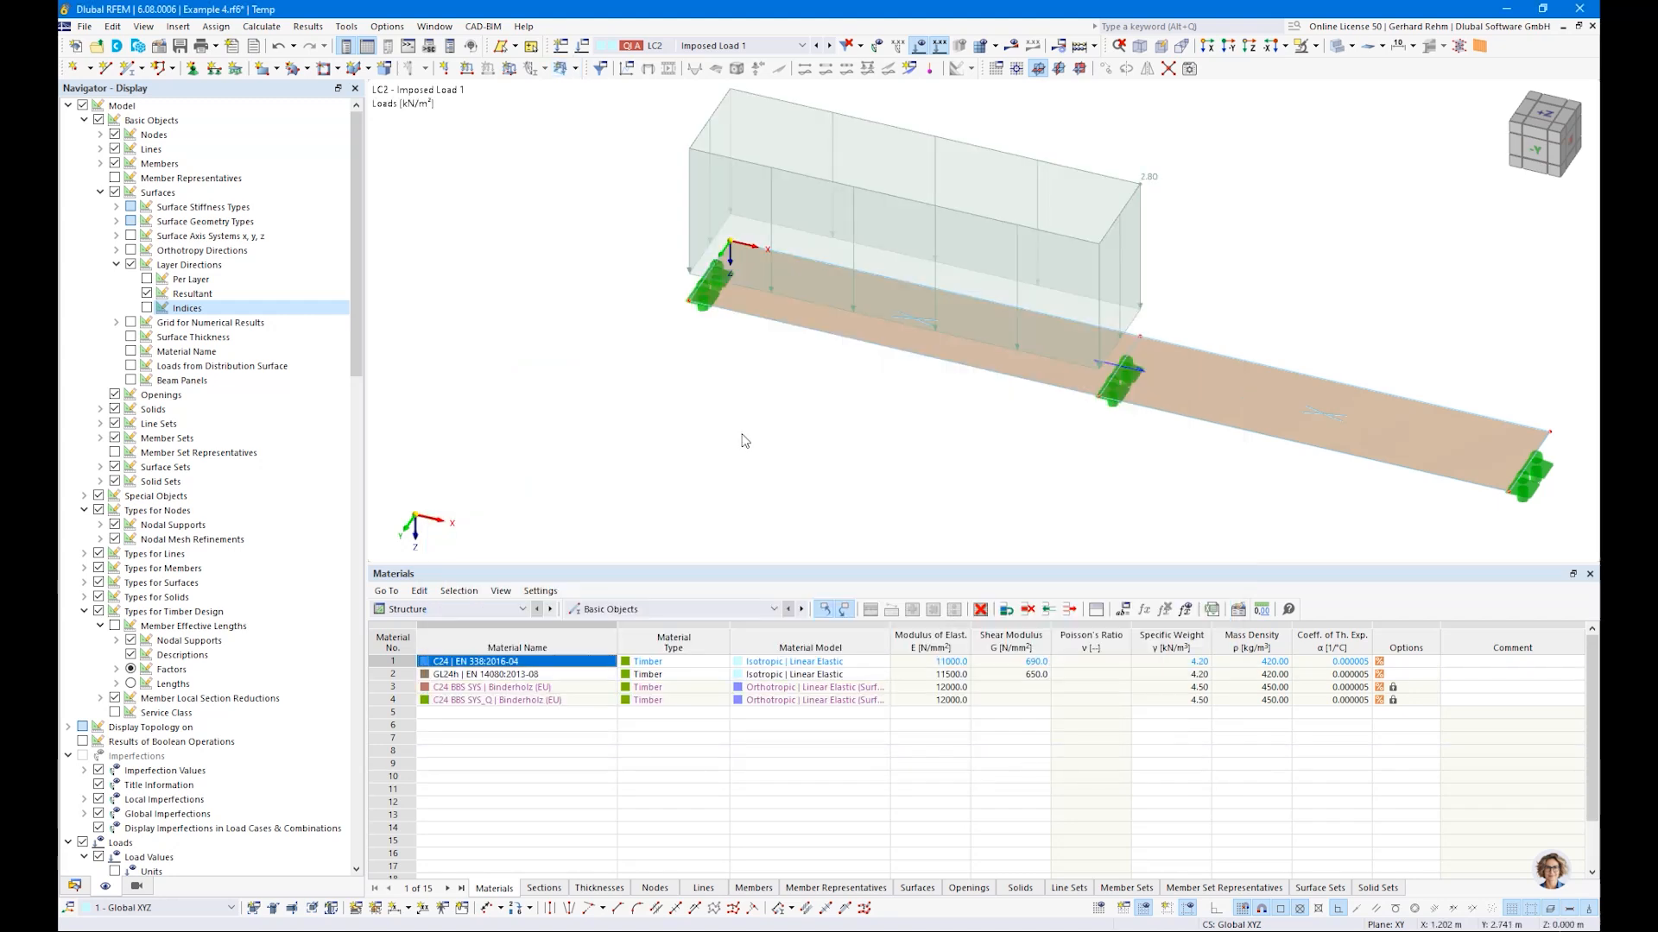
Copy the free rectangular load from LC2 into LC3 with zero displacement
scroll(741, 440, "down", 1)
middle_click_drag(740, 442, 820, 382, "ctrl")
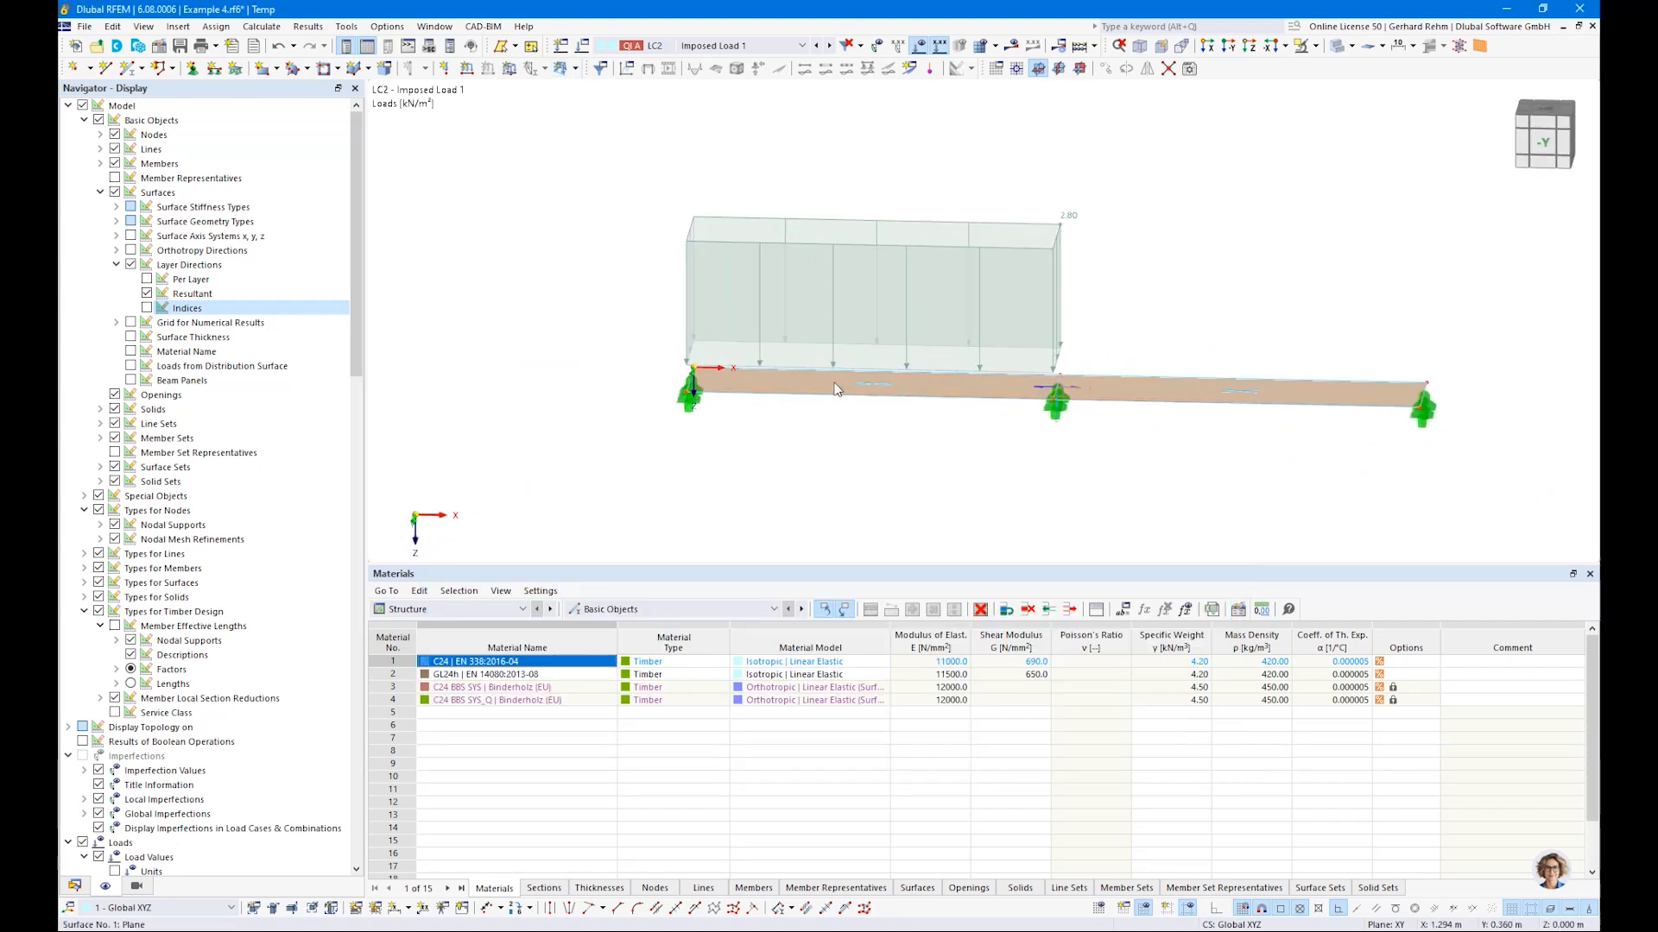
left_click(981, 249)
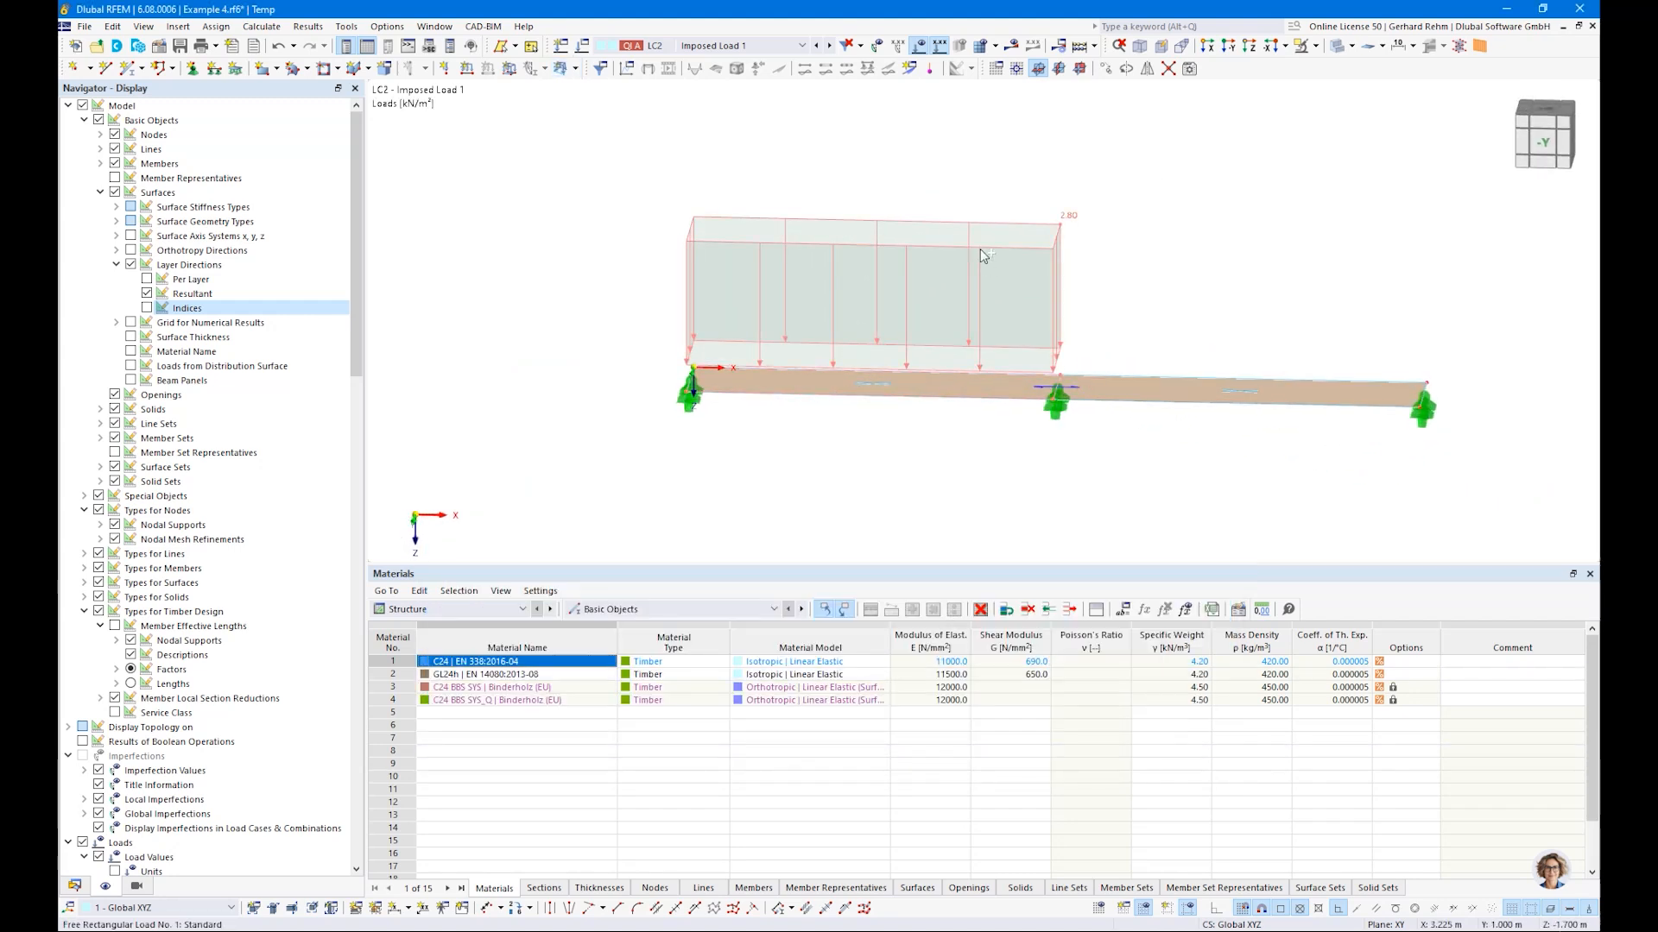
left_click(830, 46)
key("ctrl+v")
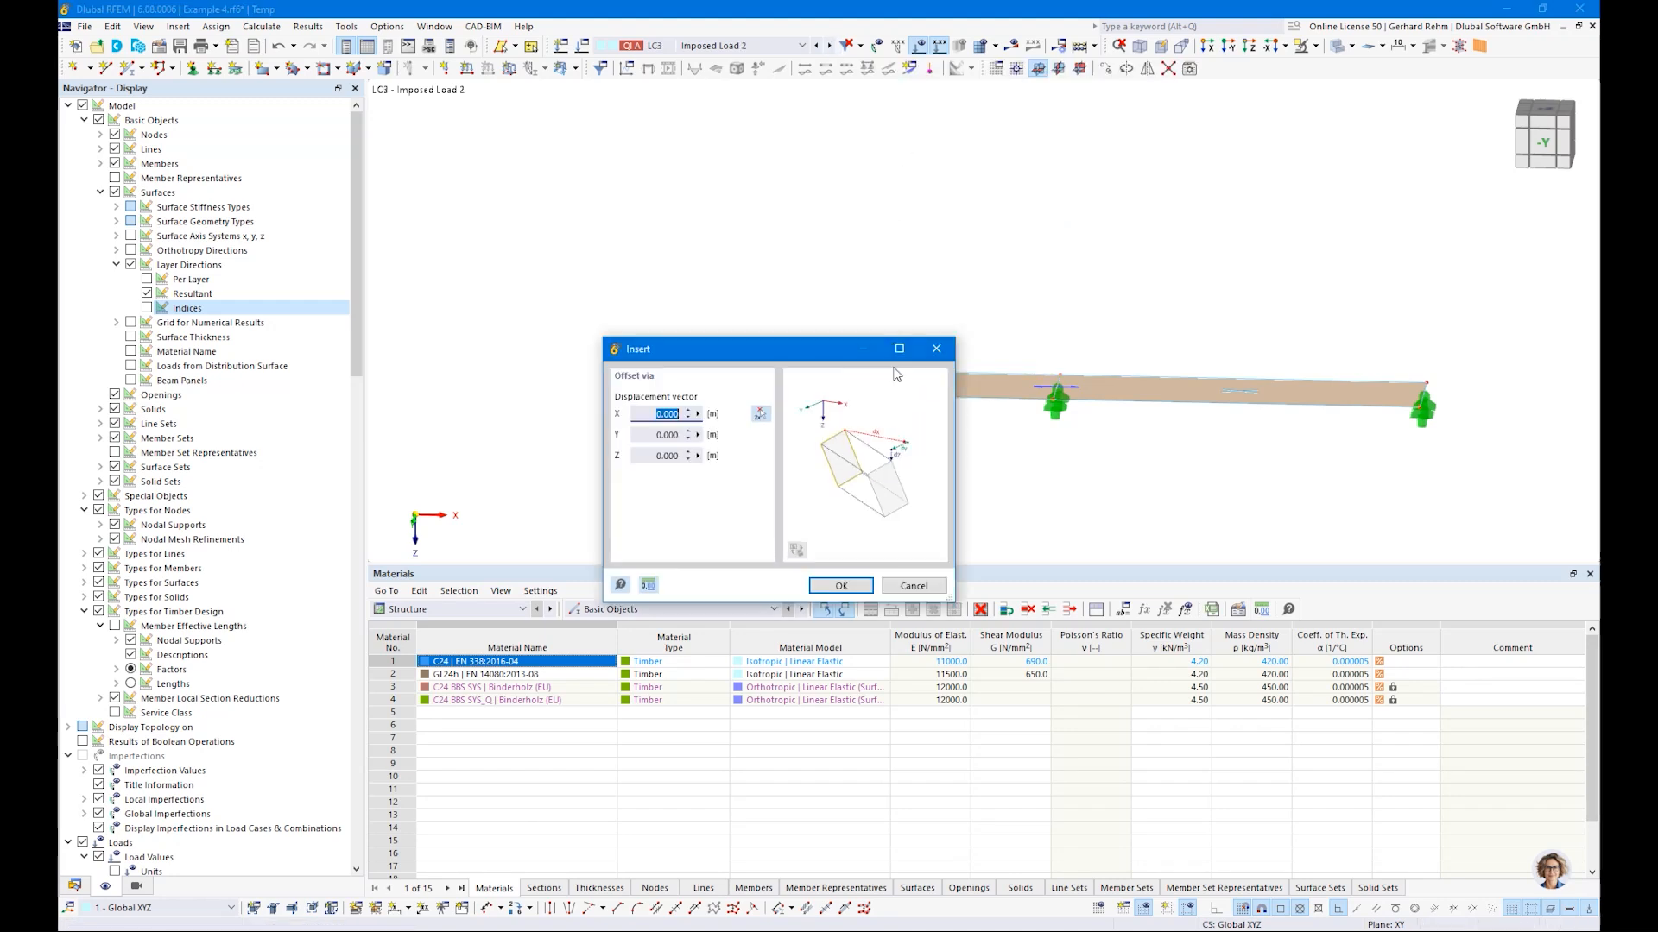
left_click(841, 585)
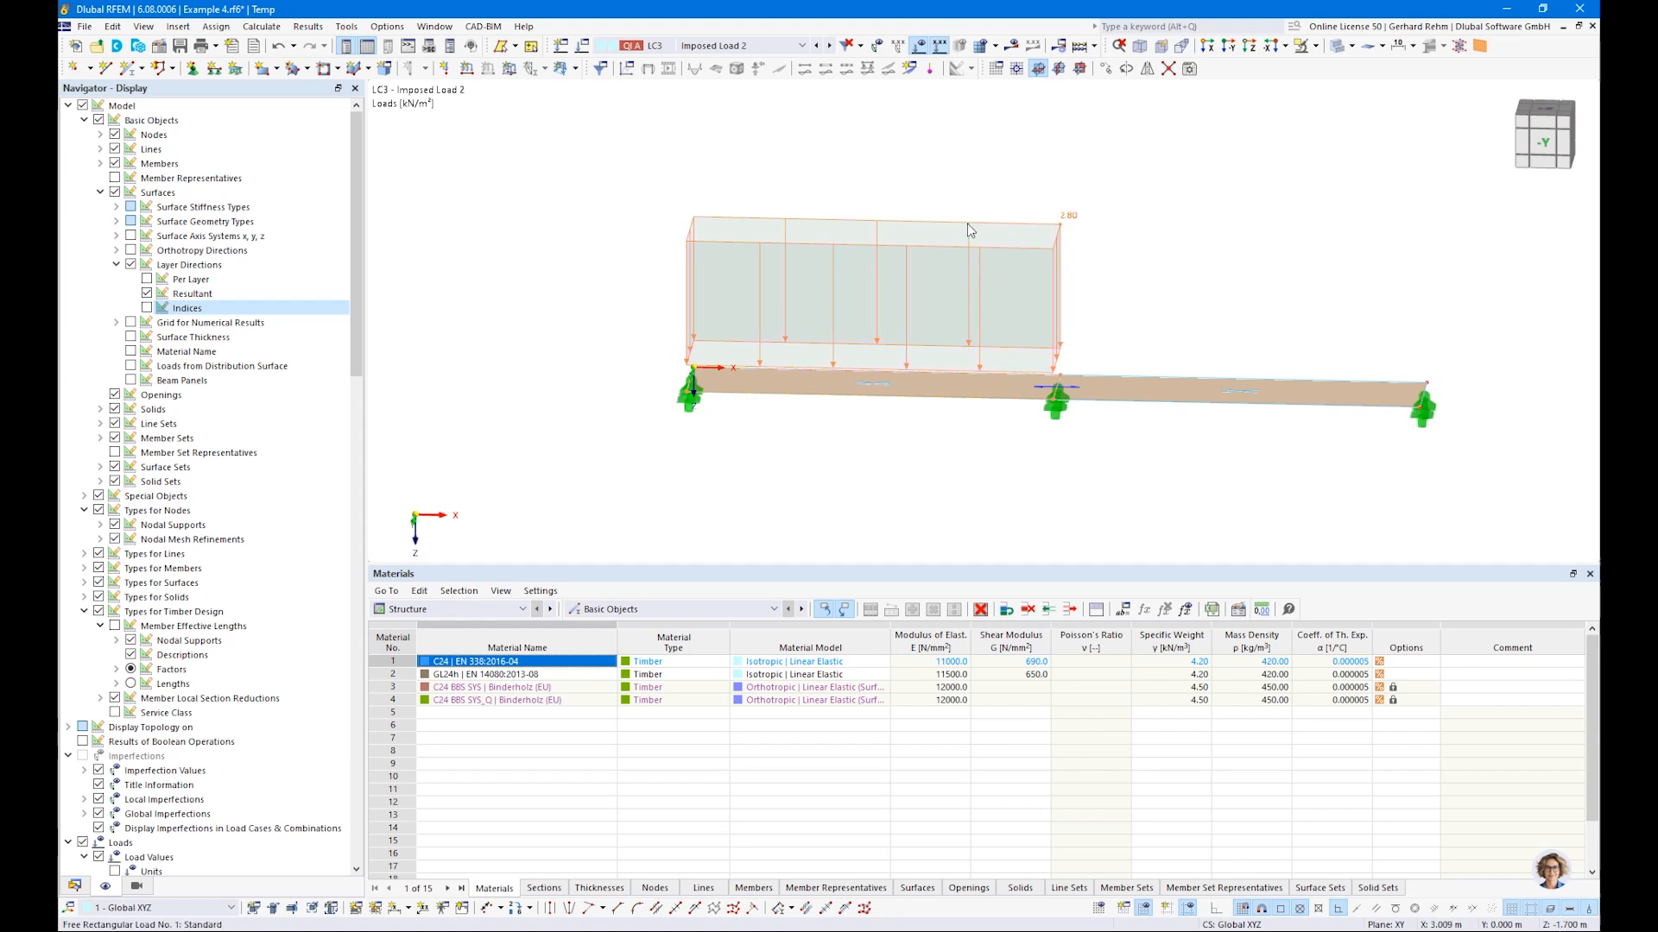
Relocate the copied load in LC3 to the second span, with corner points from X 4 to 8 m
double_click(970, 230)
left_click(857, 399)
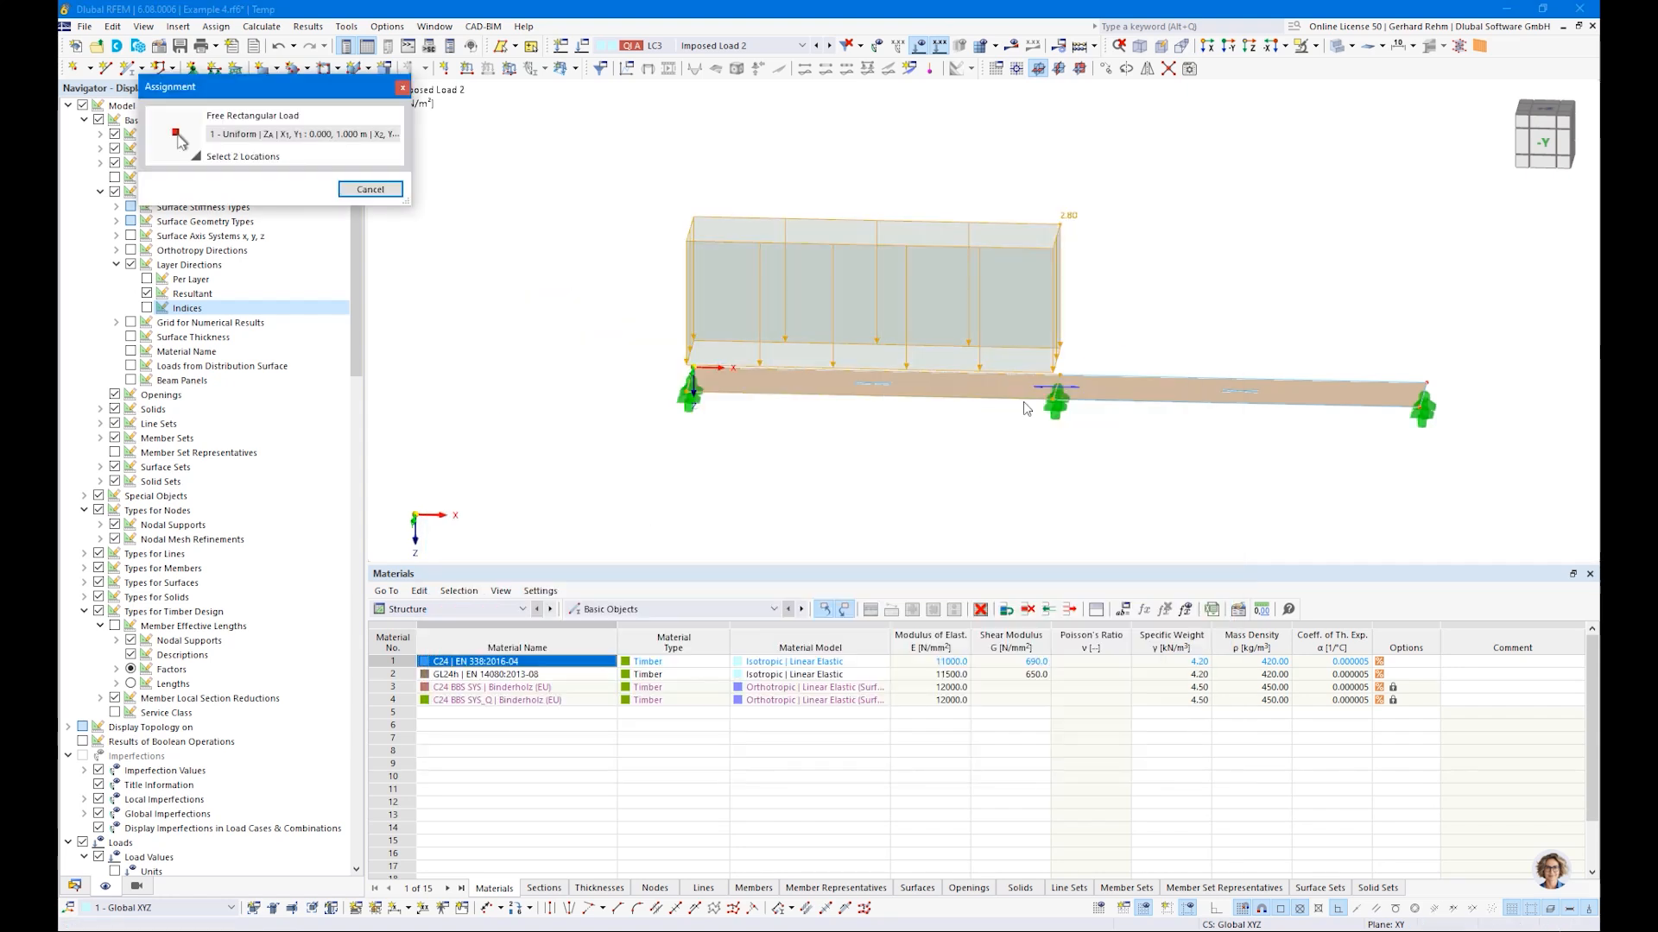
left_click(1055, 387)
left_click(1426, 383)
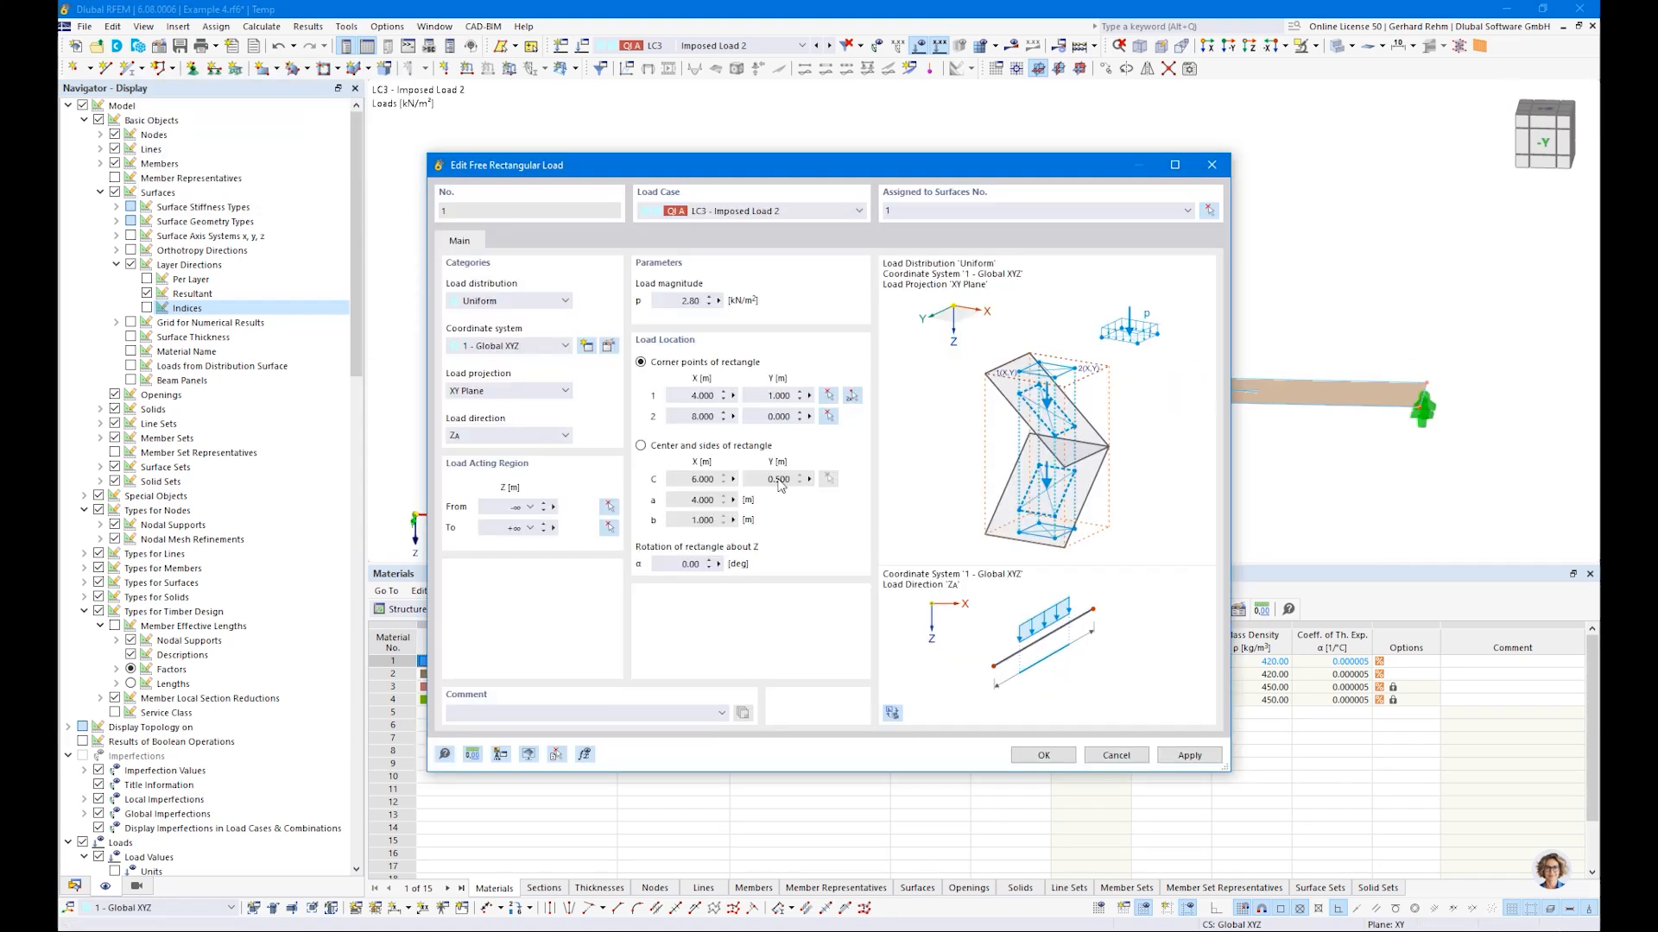
left_click(1040, 756)
middle_click_drag(1086, 511, 1027, 531, "ctrl")
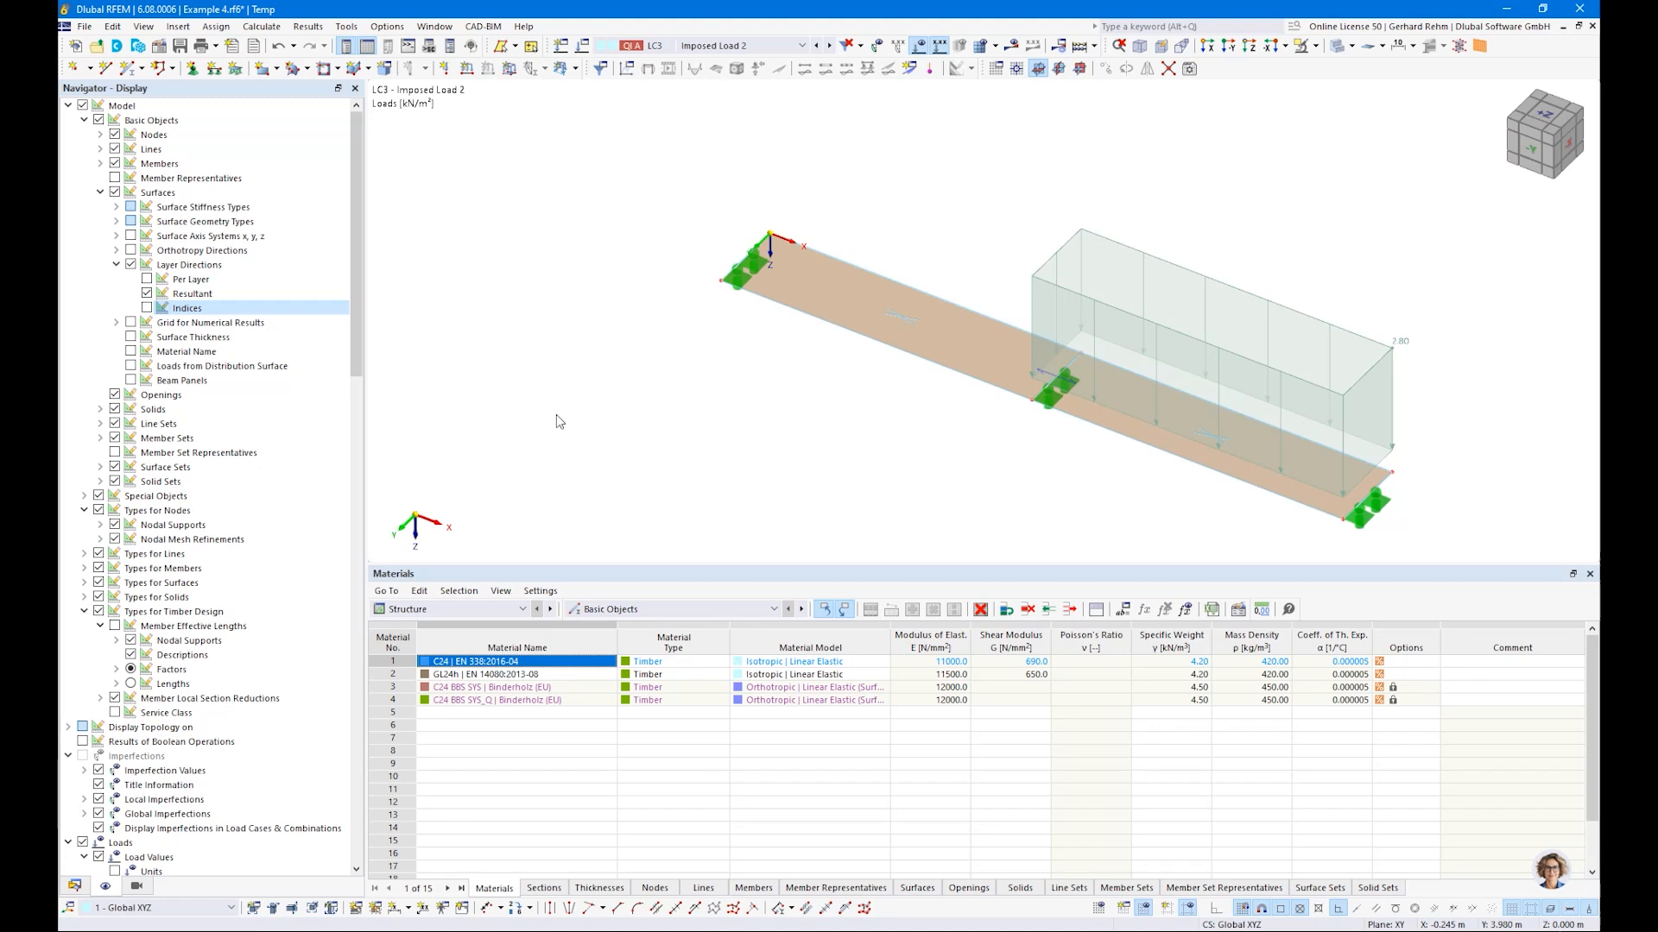
Generate the finite element mesh for the two-span surface with the default mesh settings
left_click(249, 28)
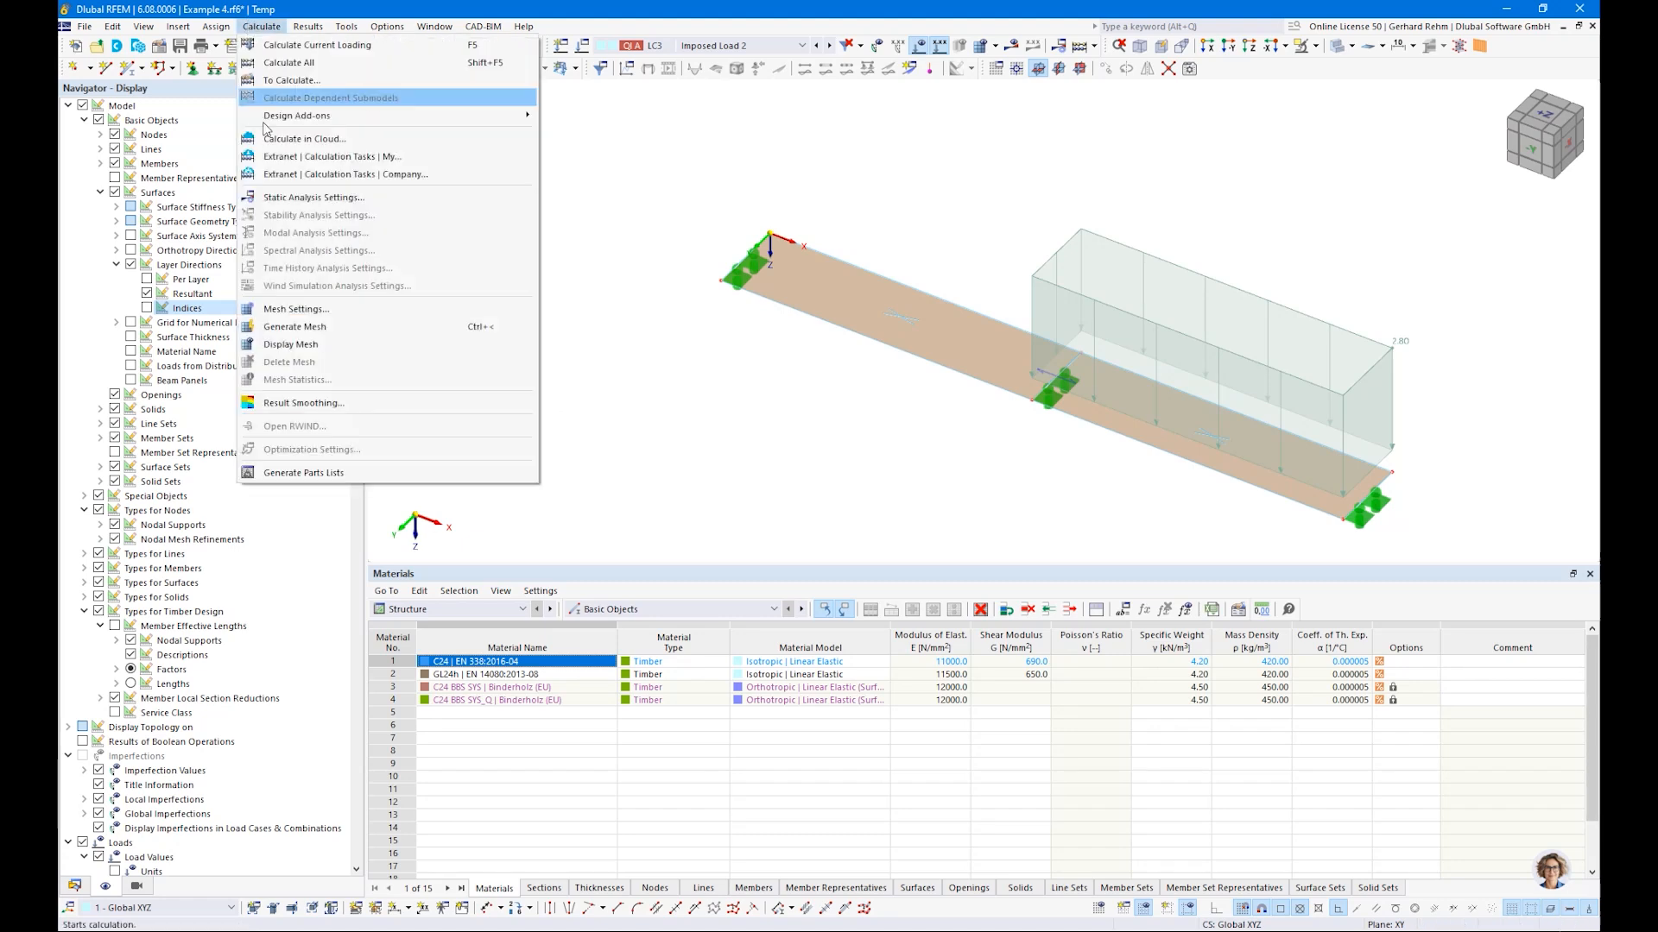
left_click(295, 328)
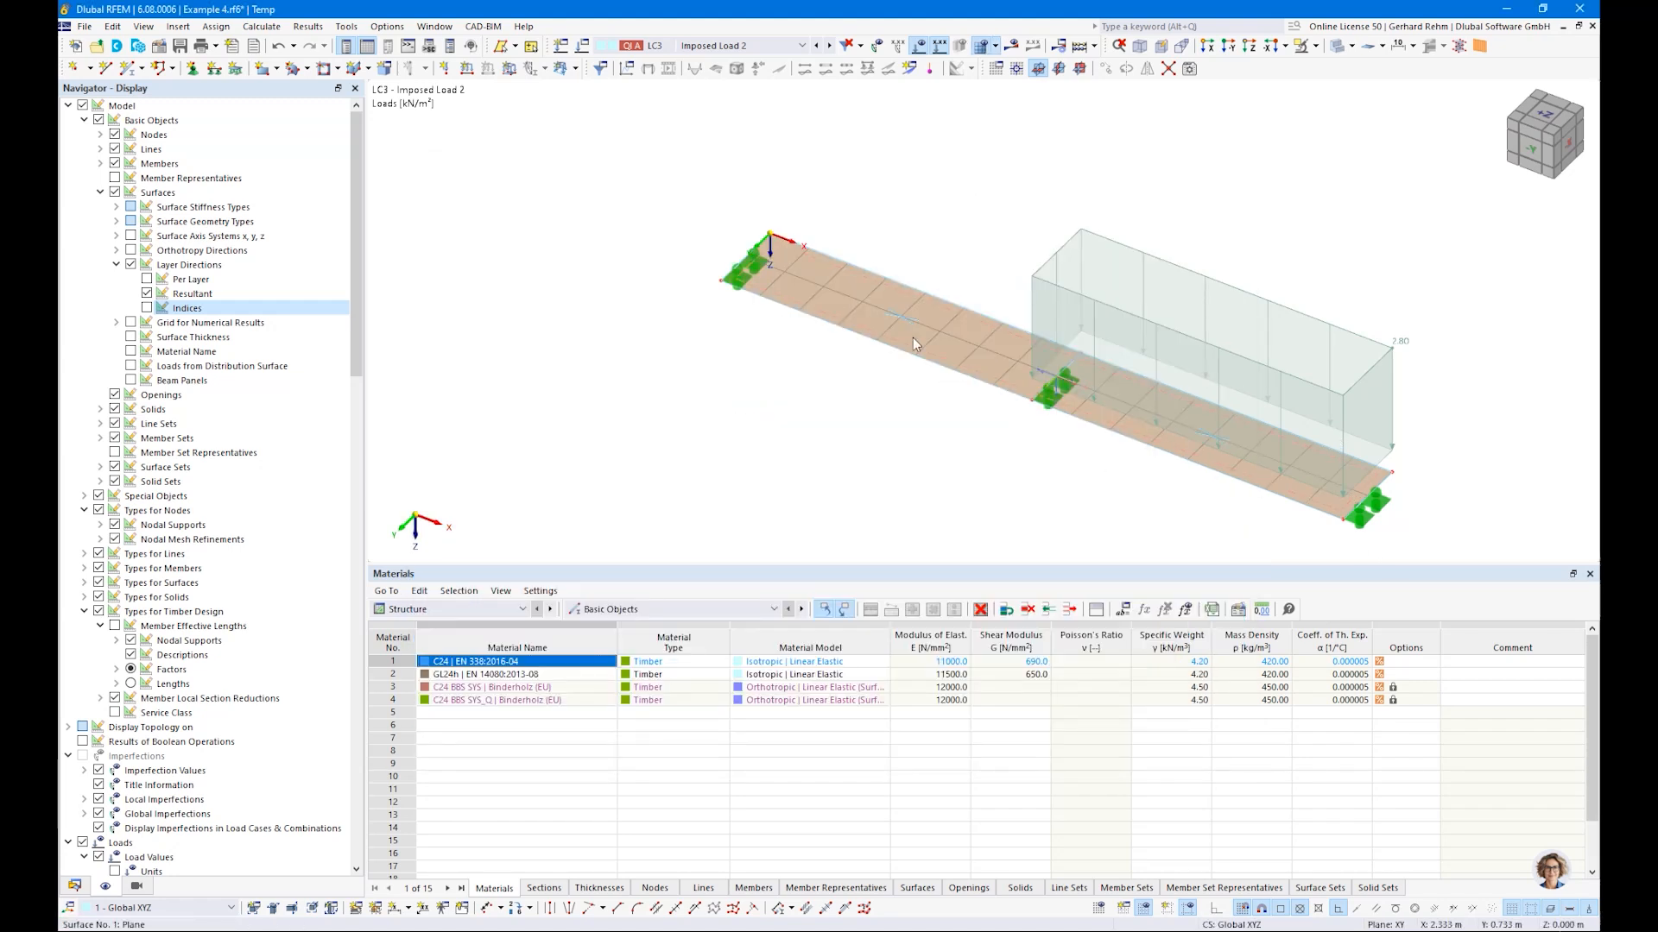
middle_click_drag(651, 325, 704, 390, "ctrl")
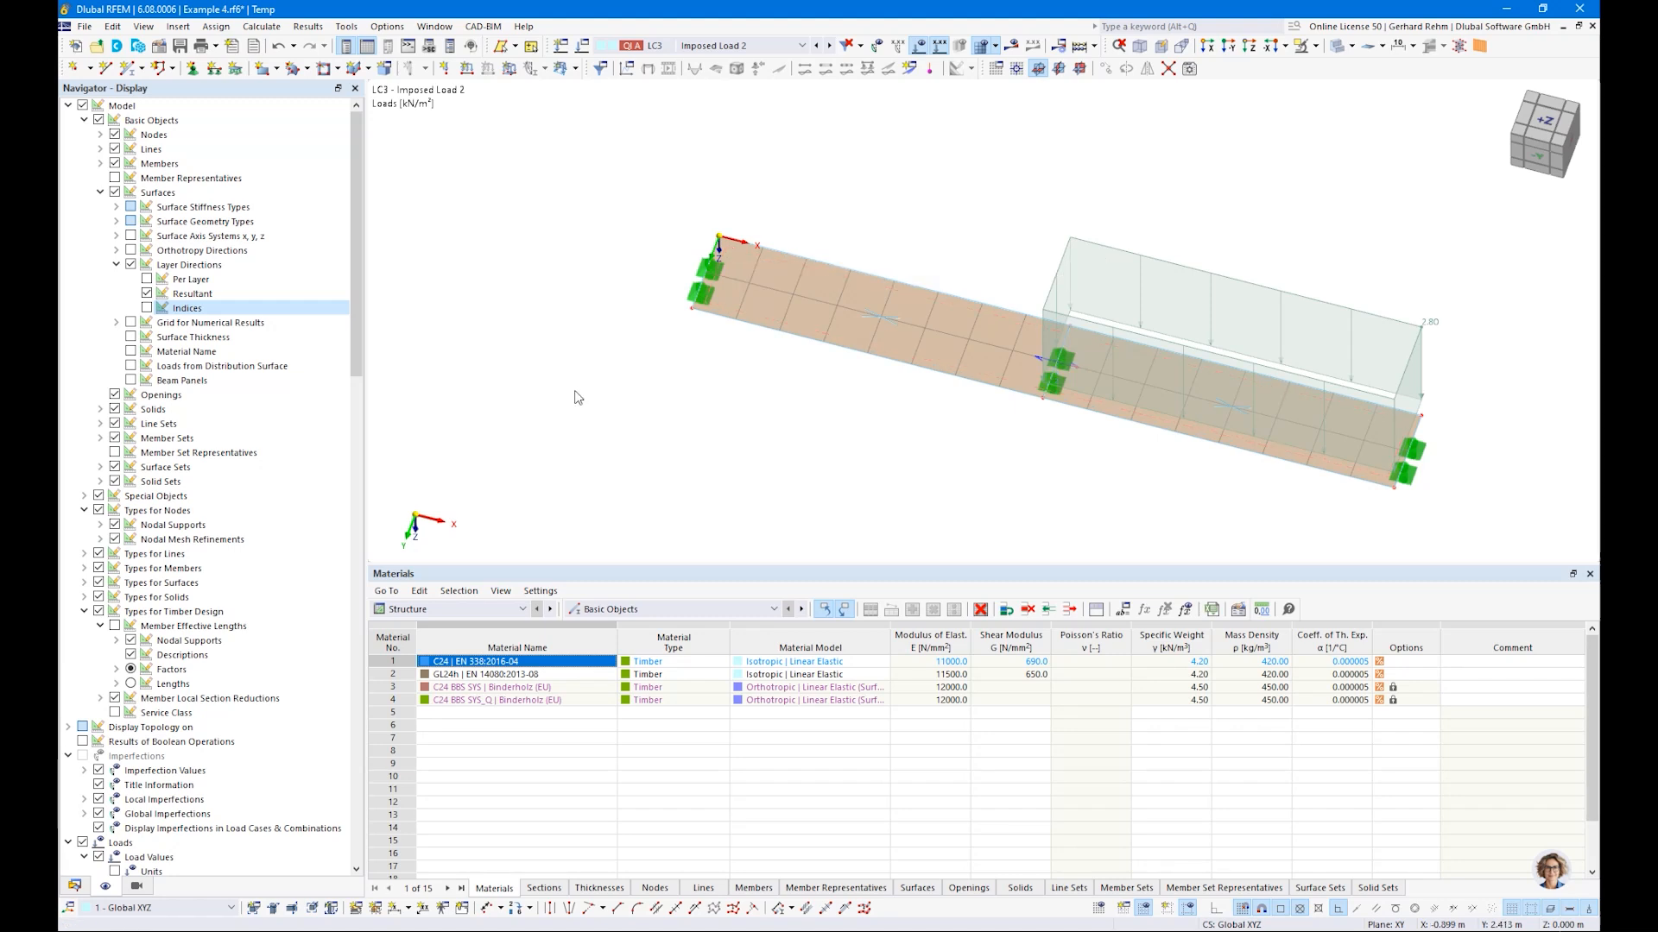
Set the target finite element length to 0.2 m in the mesh settings and regenerate the mesh
left_click(262, 26)
left_click(296, 320)
type("0,2")
left_click(960, 767)
left_click(261, 26)
left_click(307, 310)
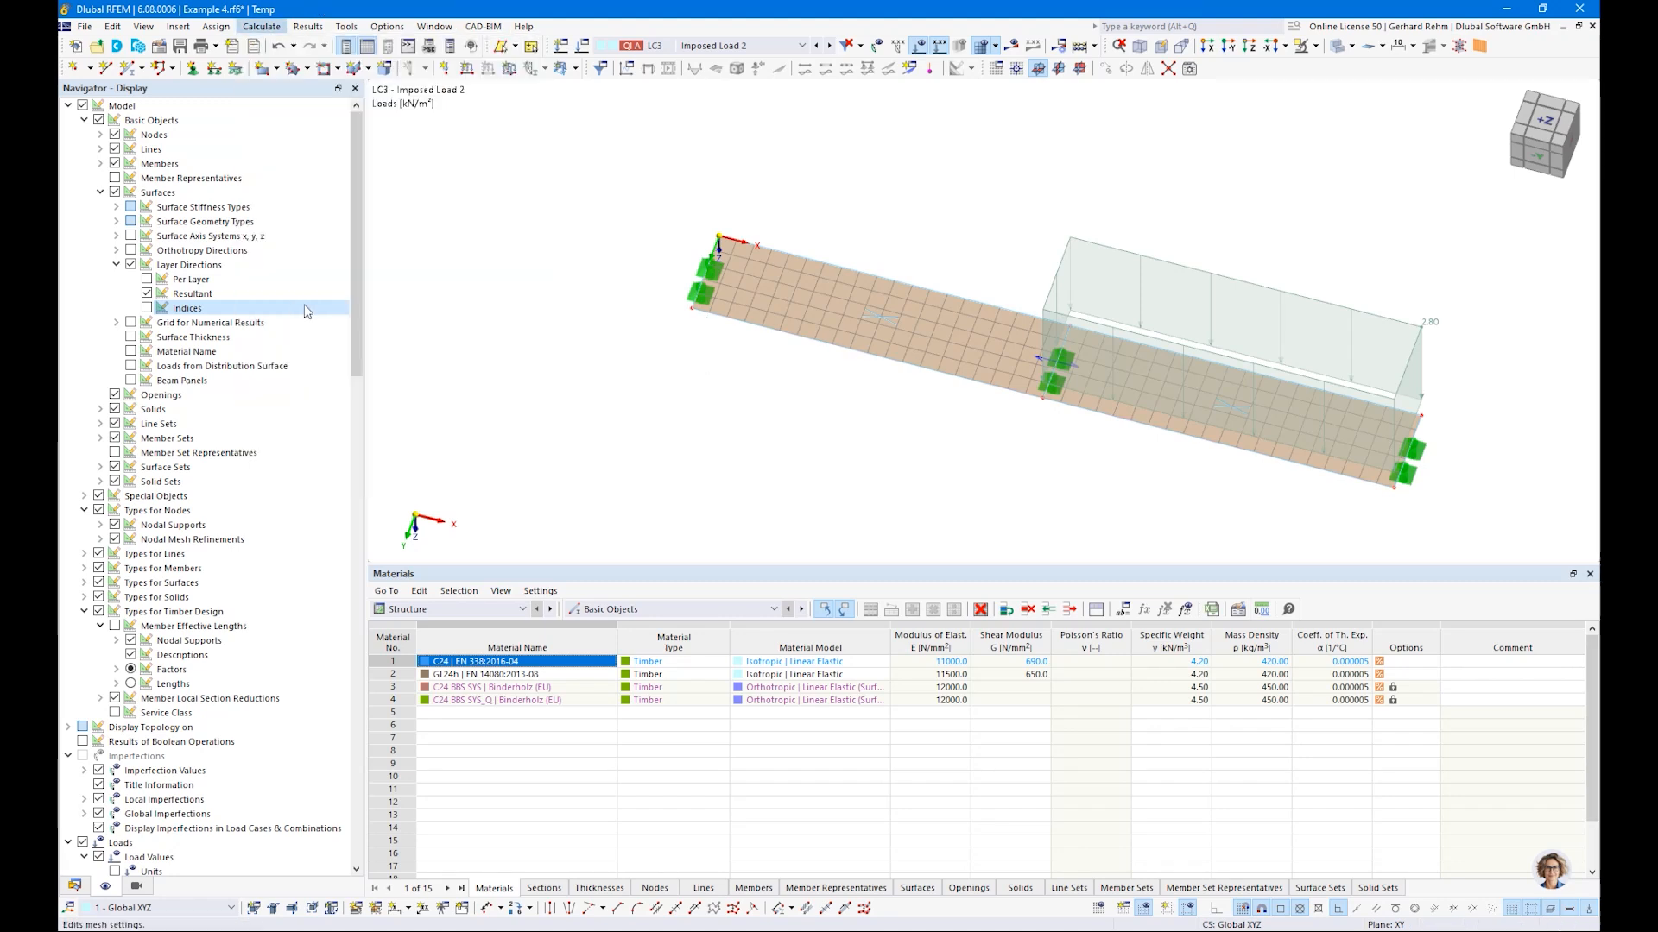
key("Return")
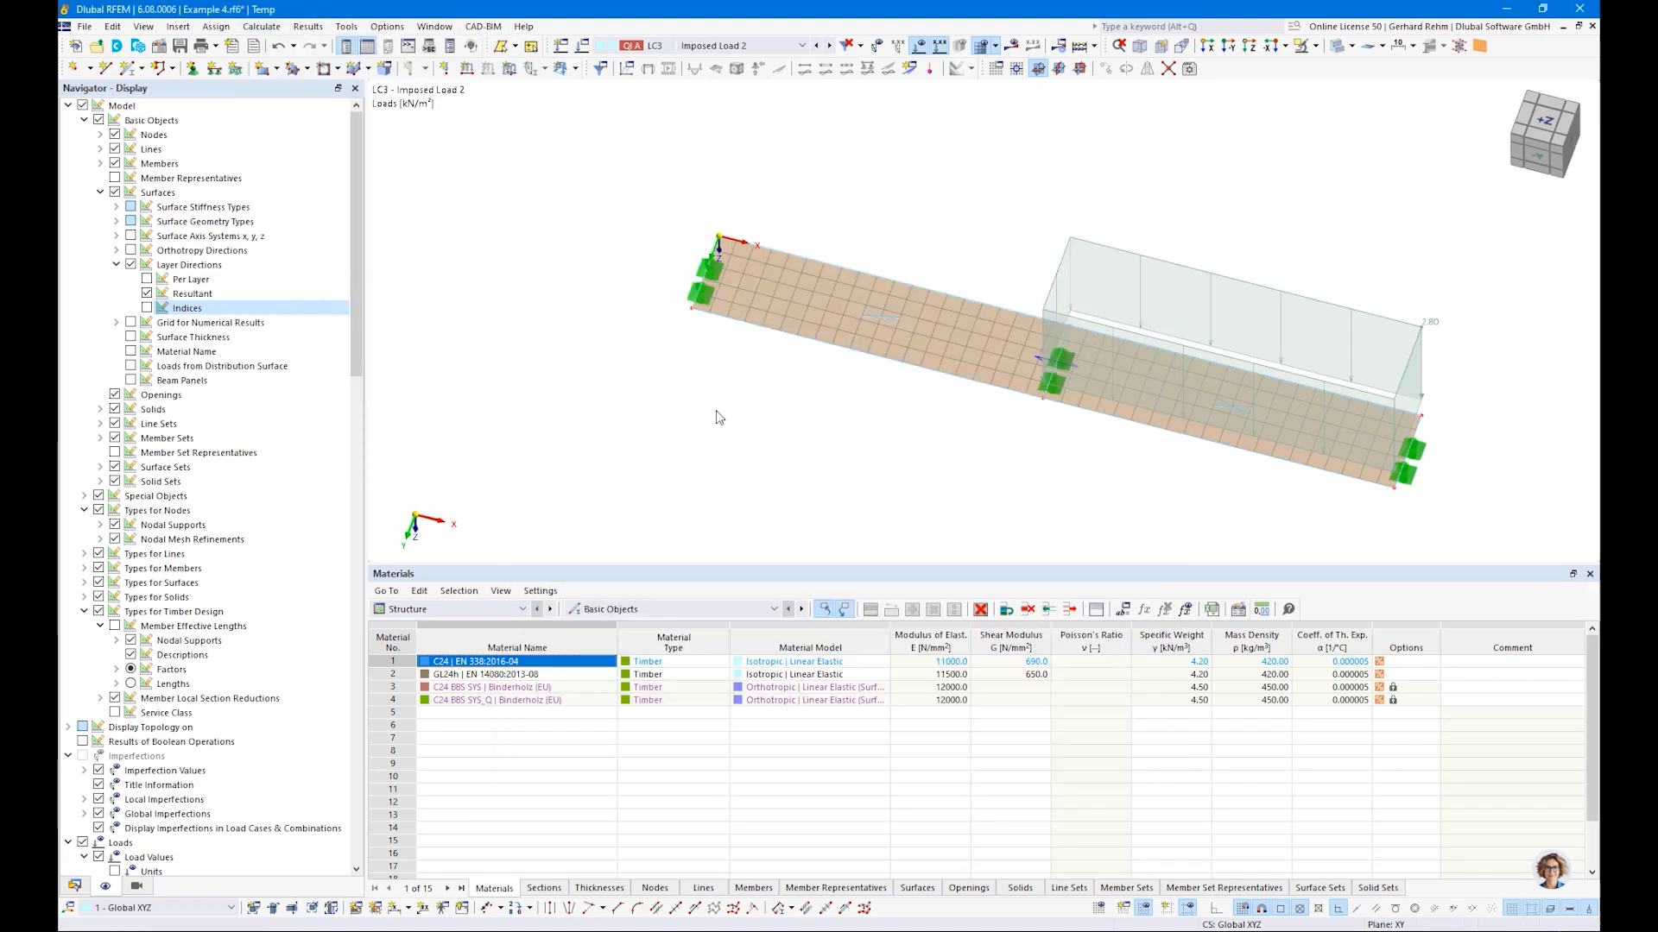
Examine the mesh refinement options of surface 1, its long edge line 2 and corner node 2, discarding any changes
scroll(786, 351, "up", 4)
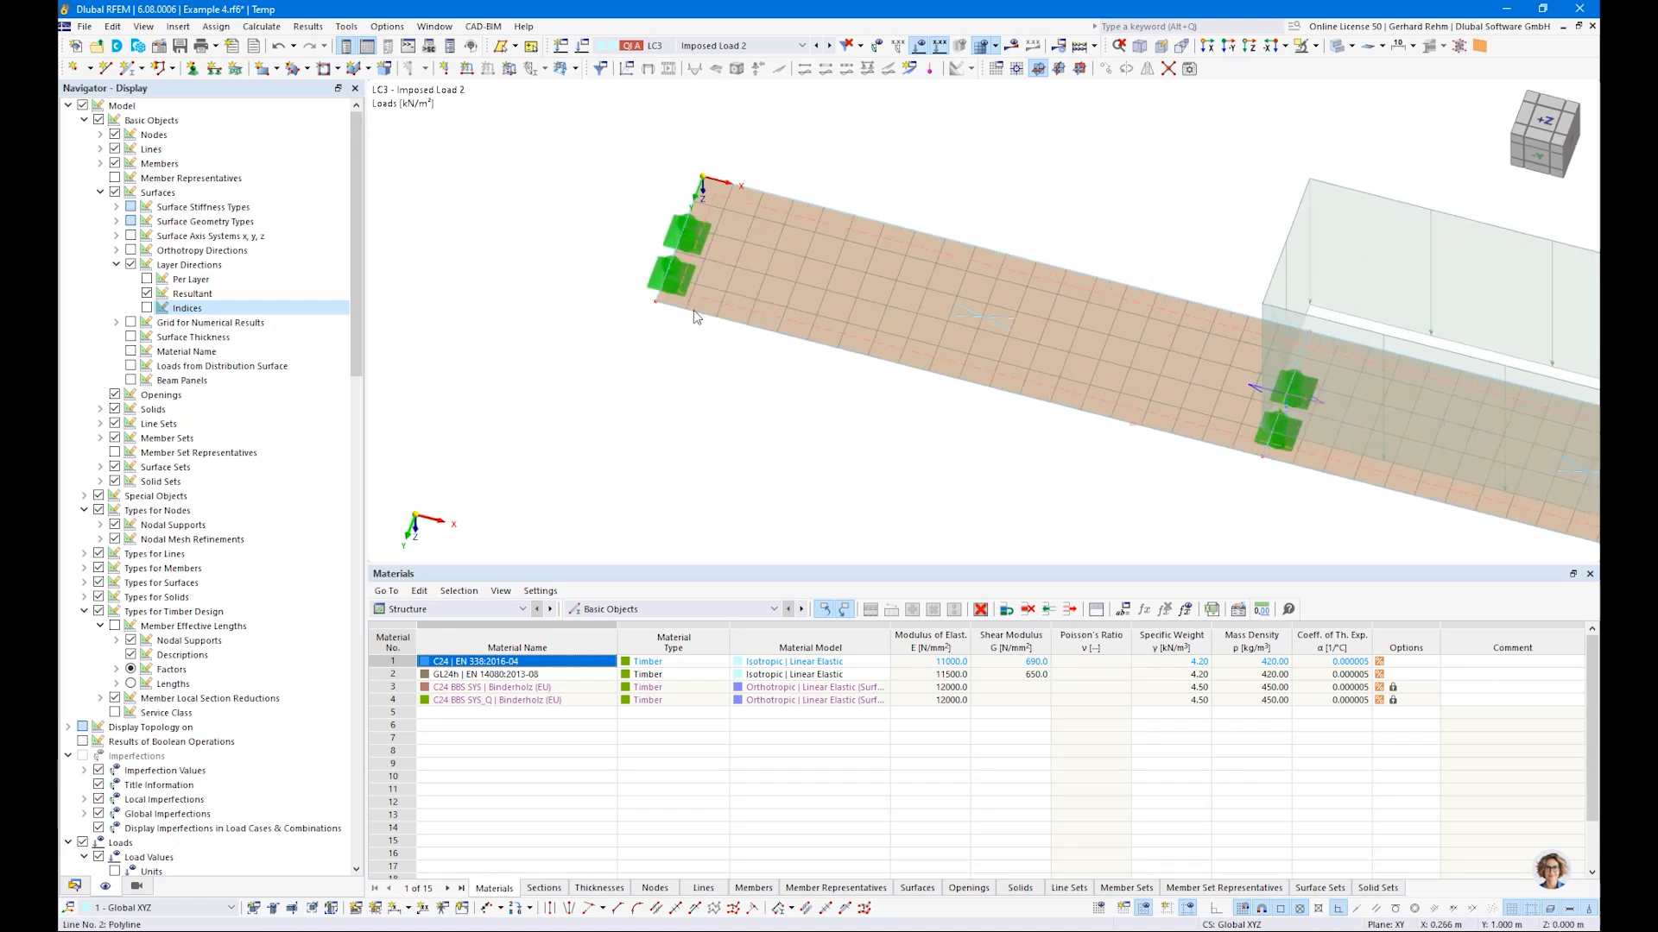
double_click(805, 289)
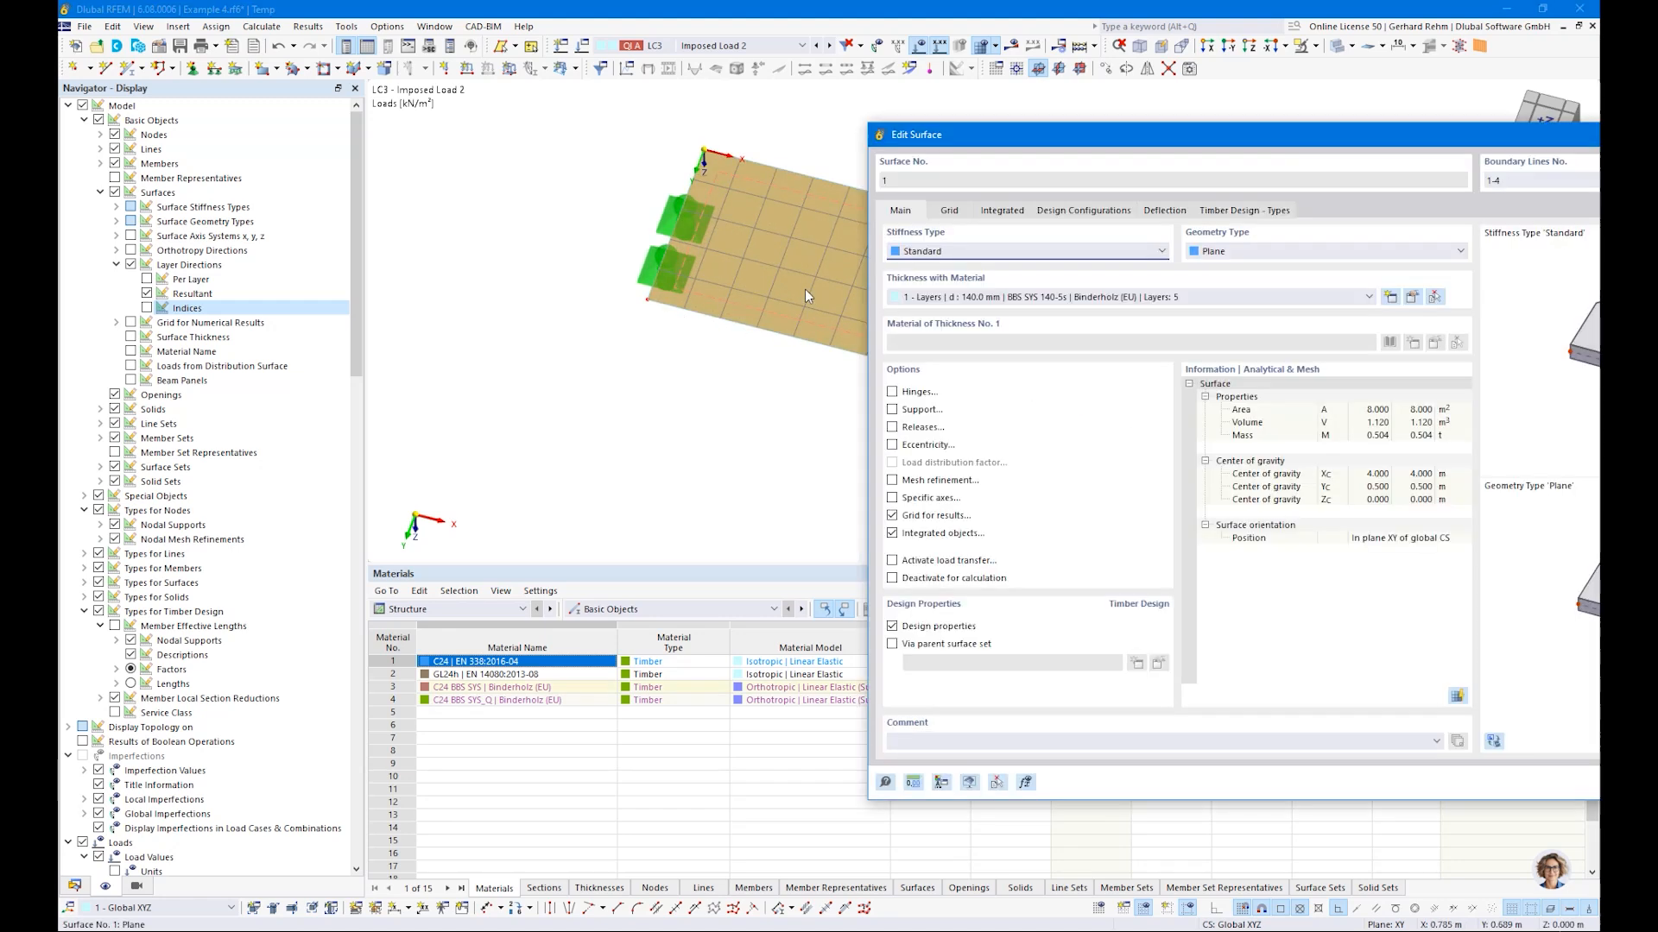
left_click(903, 484)
left_click(949, 214)
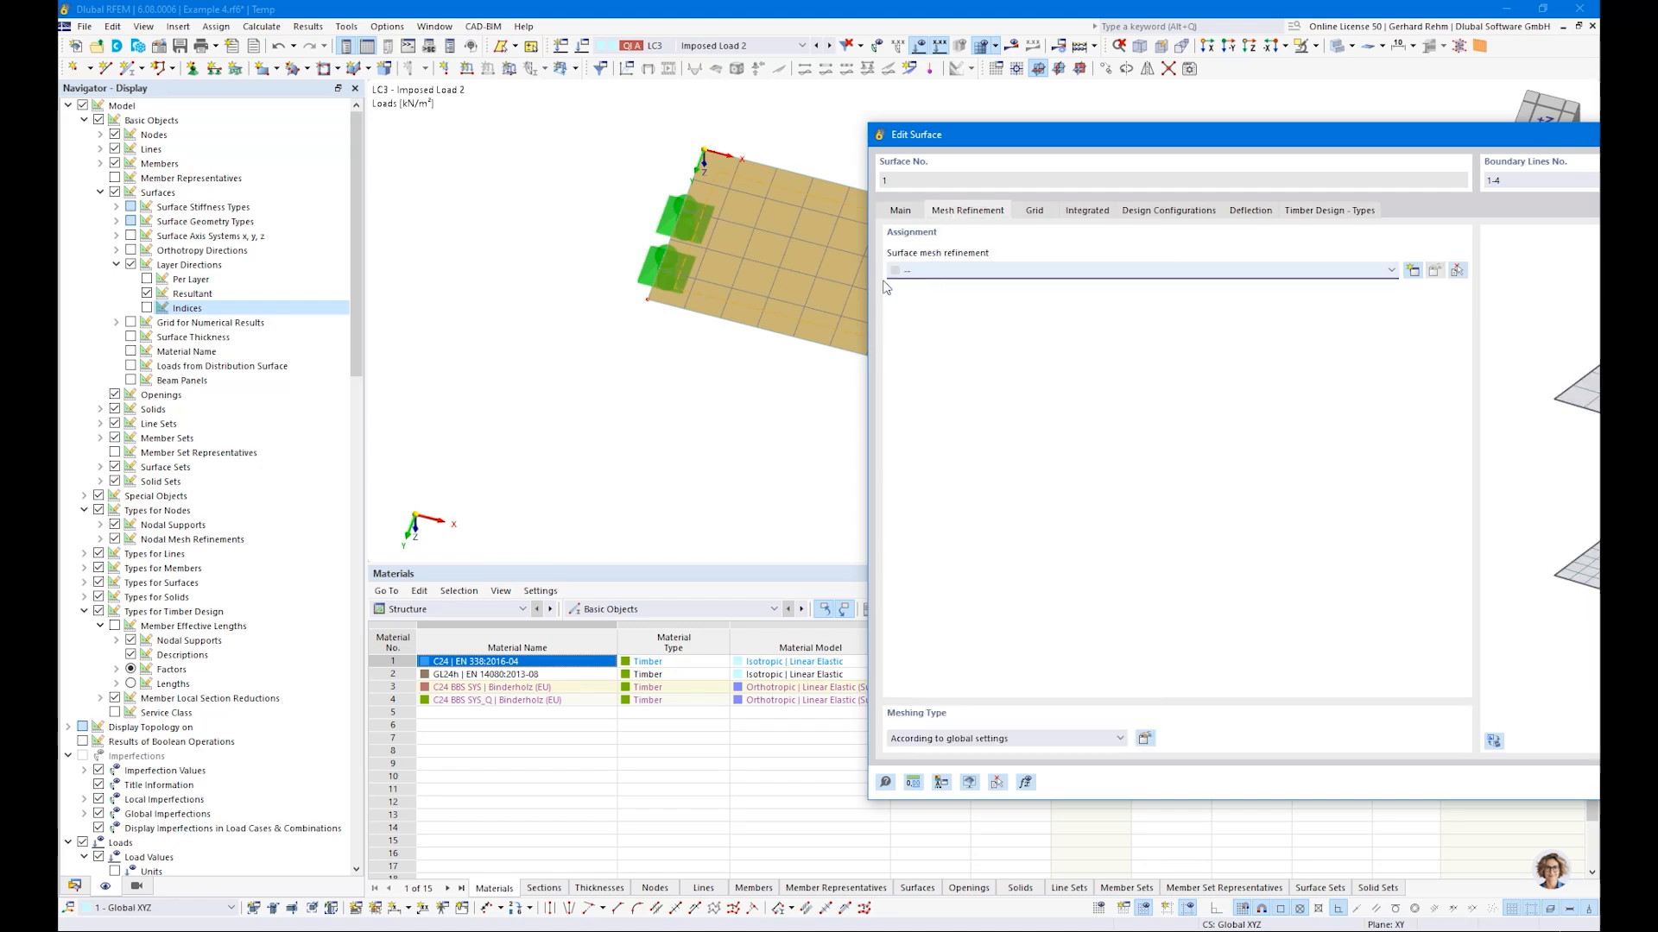
key("Escape")
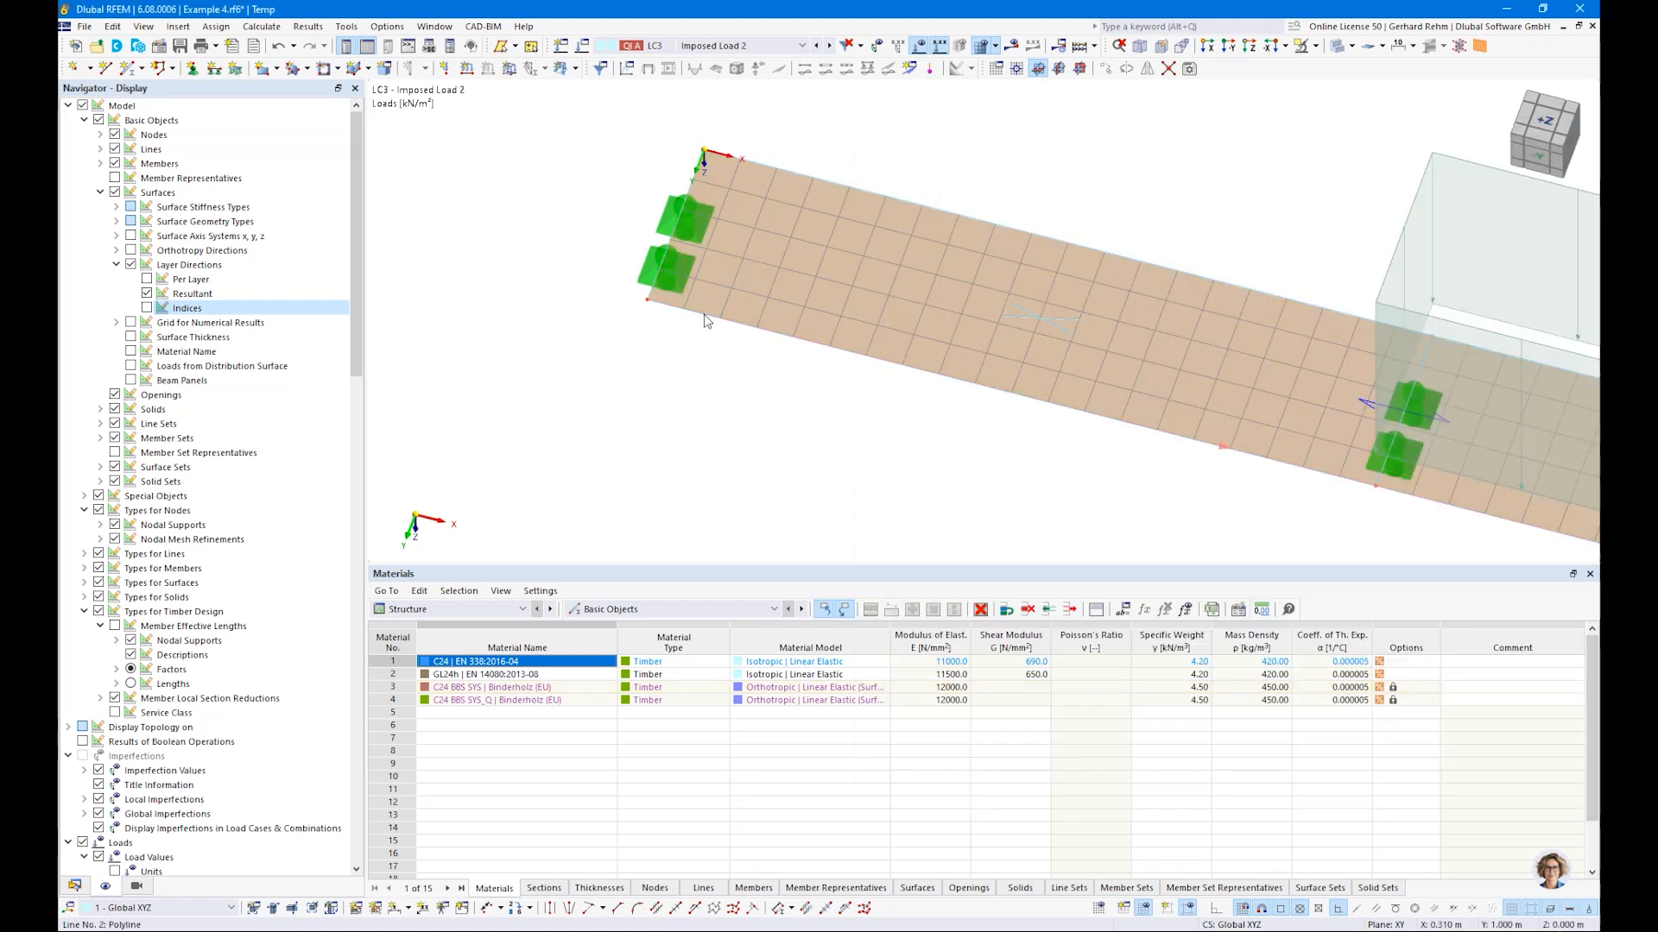
double_click(623, 416)
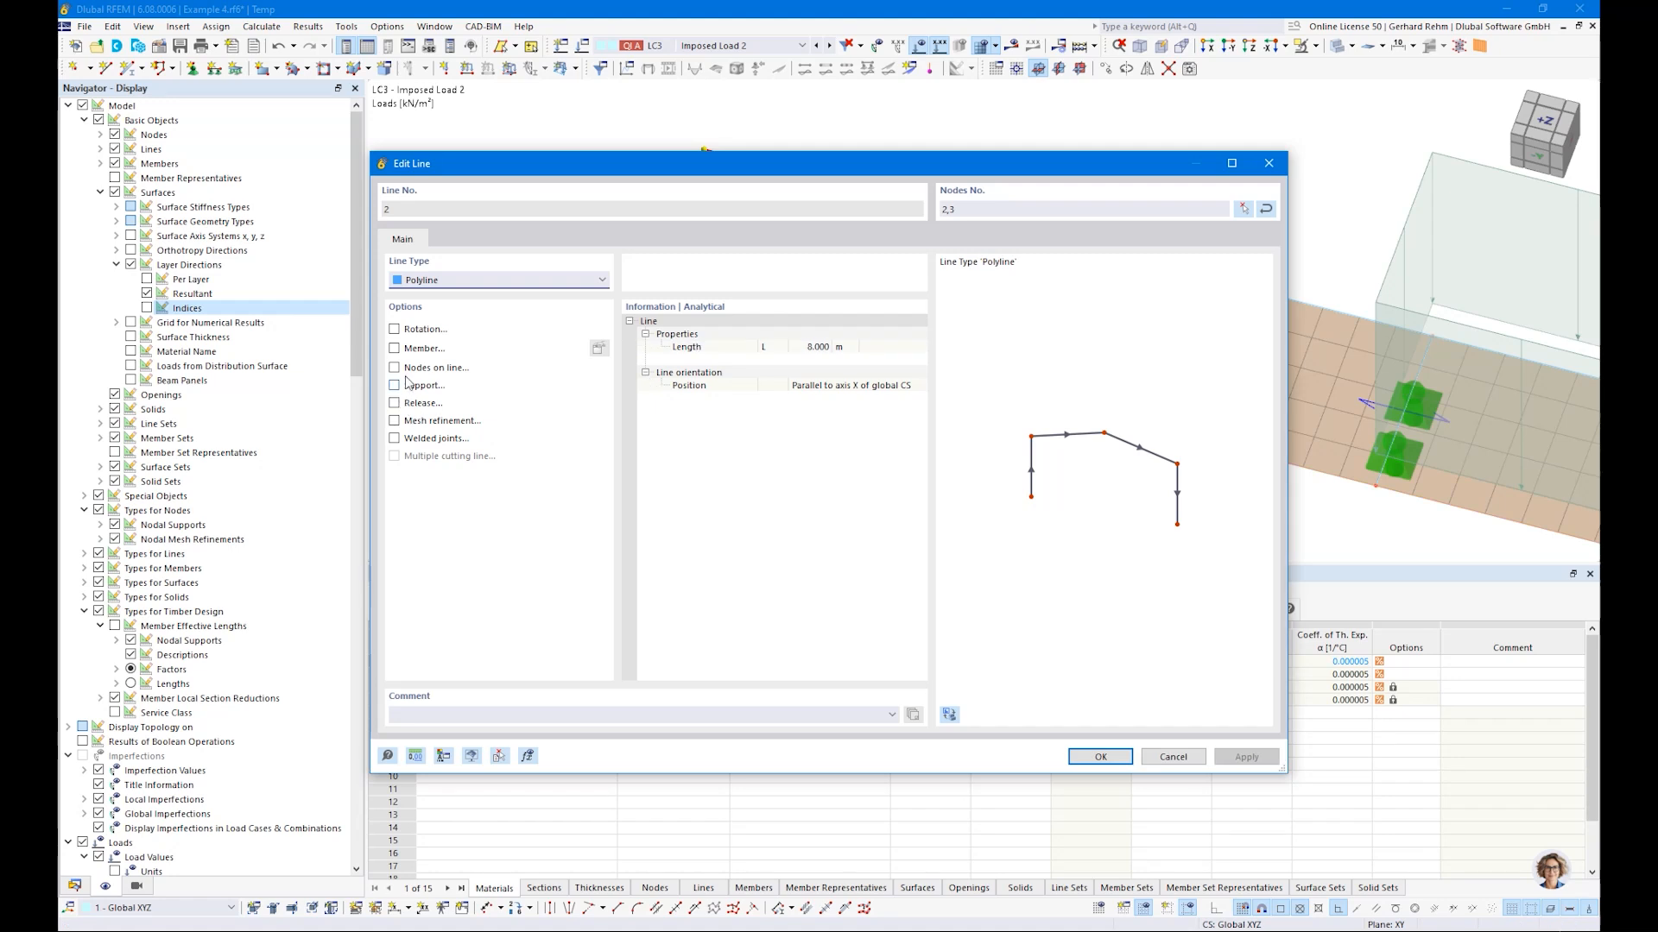
key("Escape")
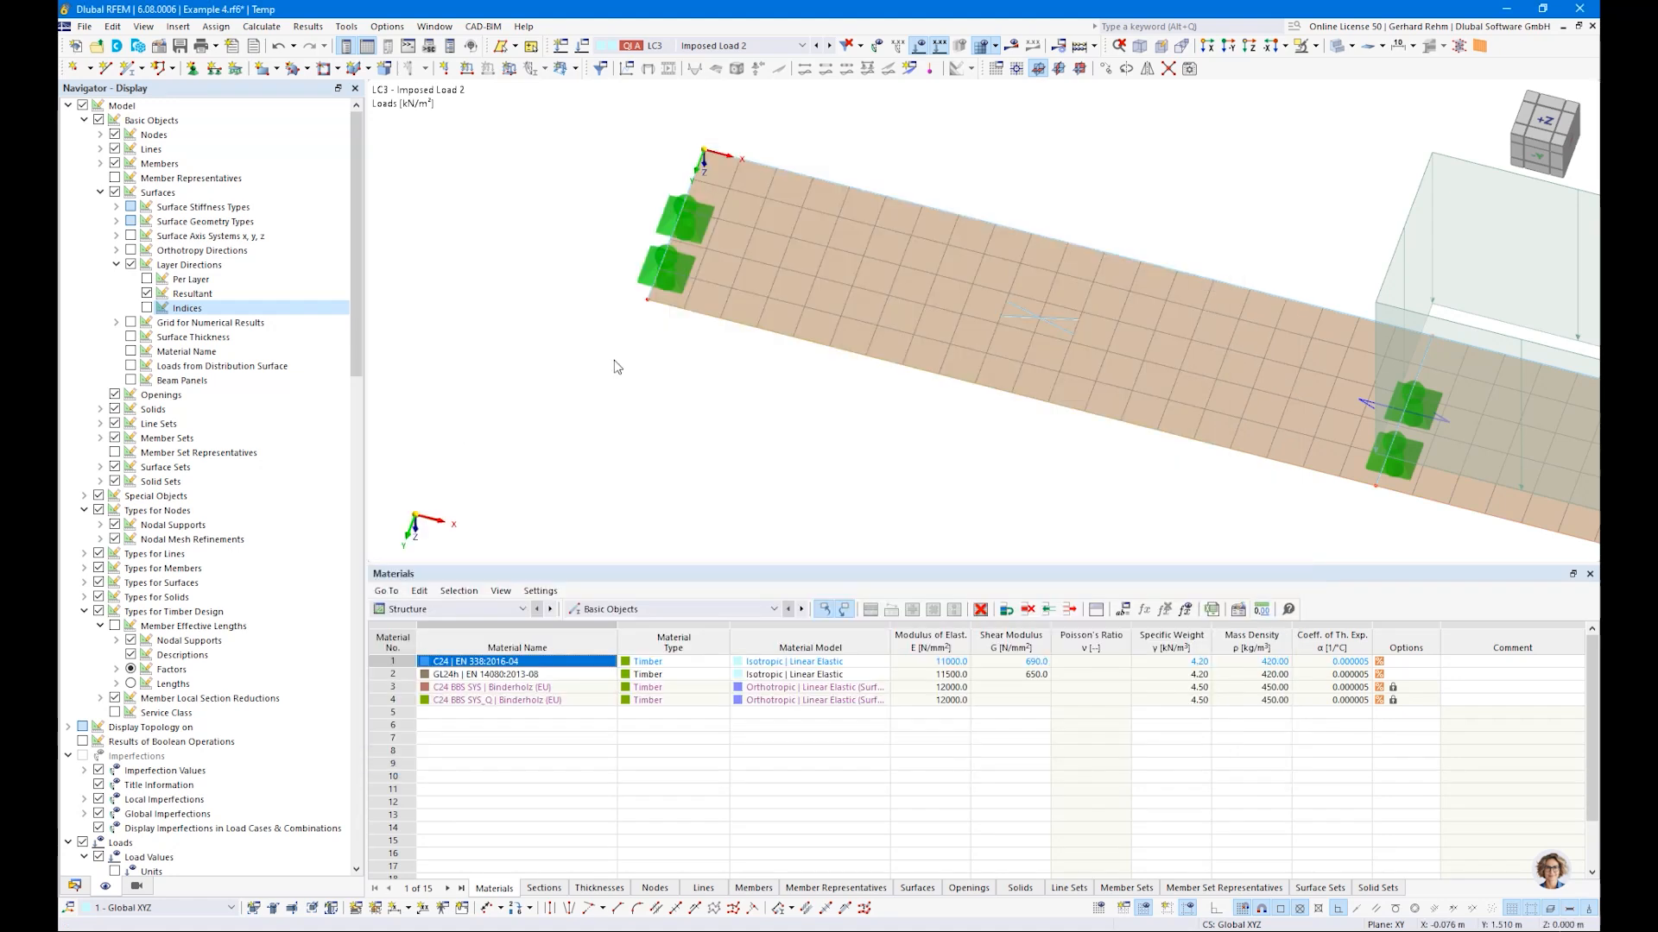
double_click(646, 302)
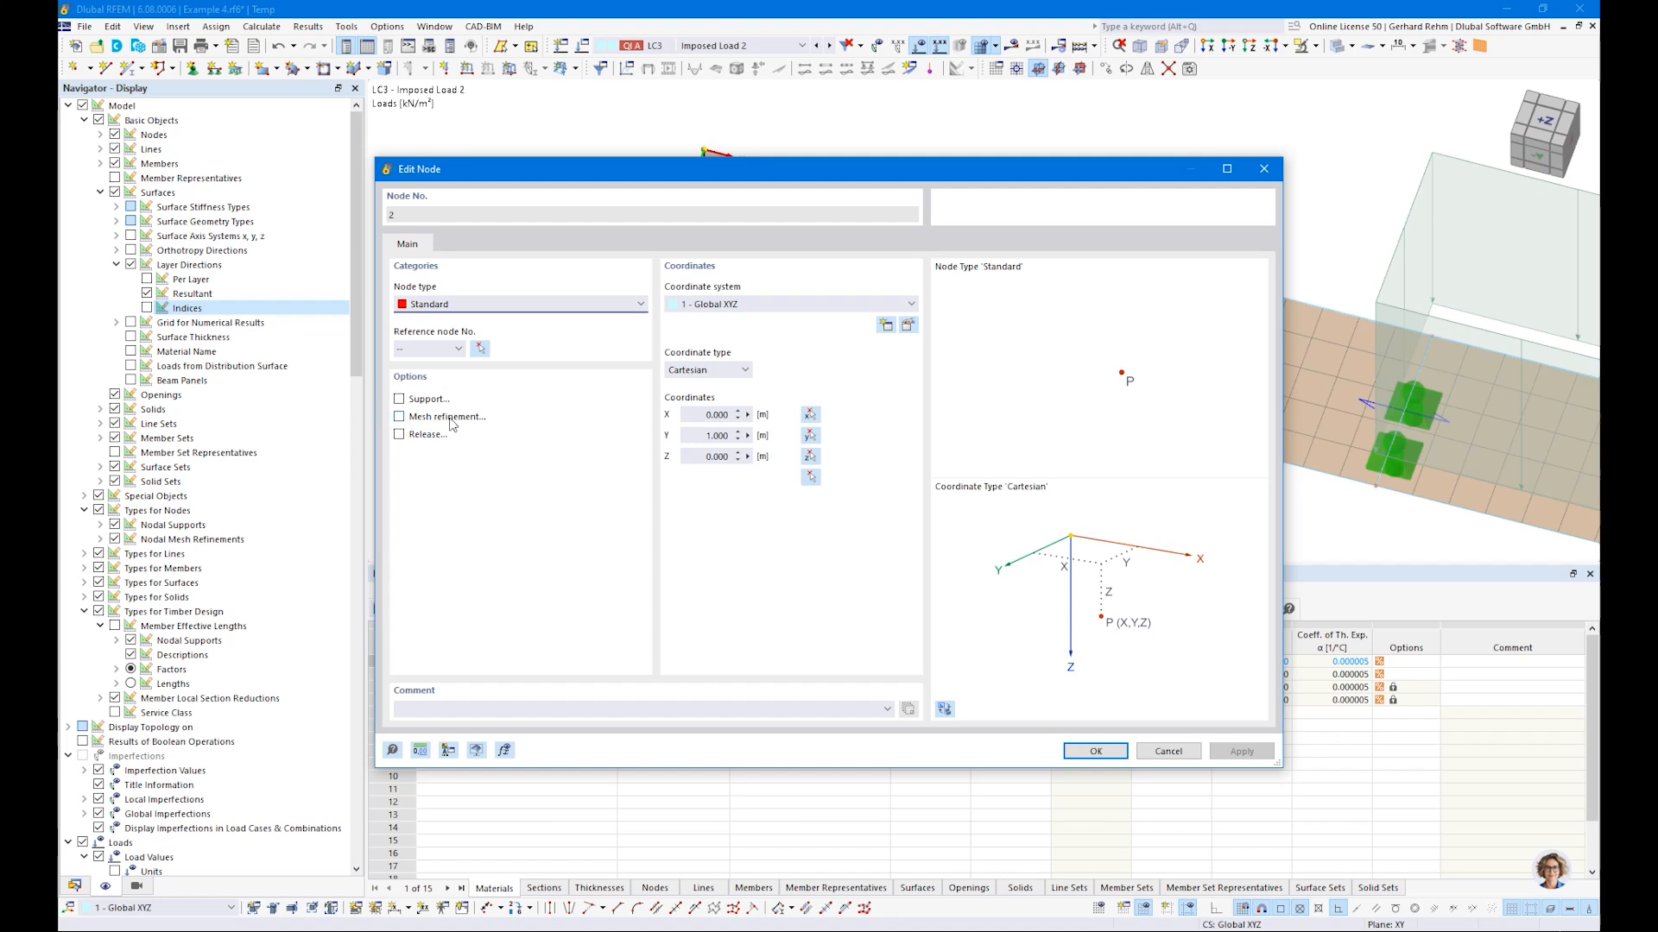
key("Escape")
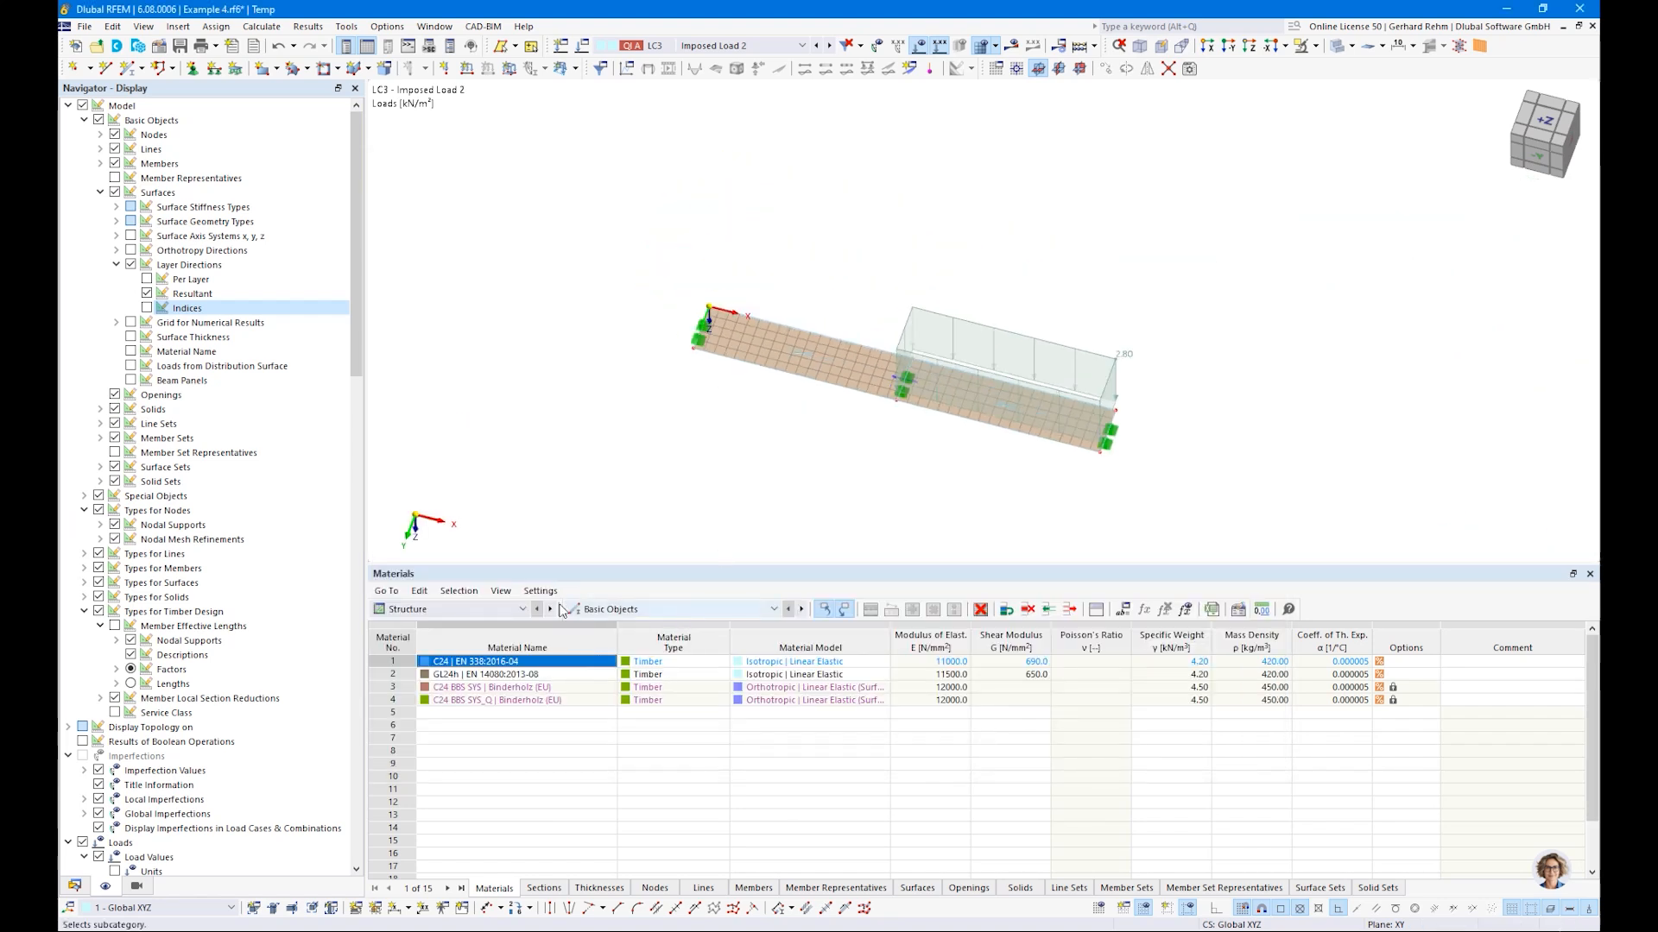
Run the Timber Design checks for the surface and display the resulting design ratios
left_click(510, 612)
left_click(440, 707)
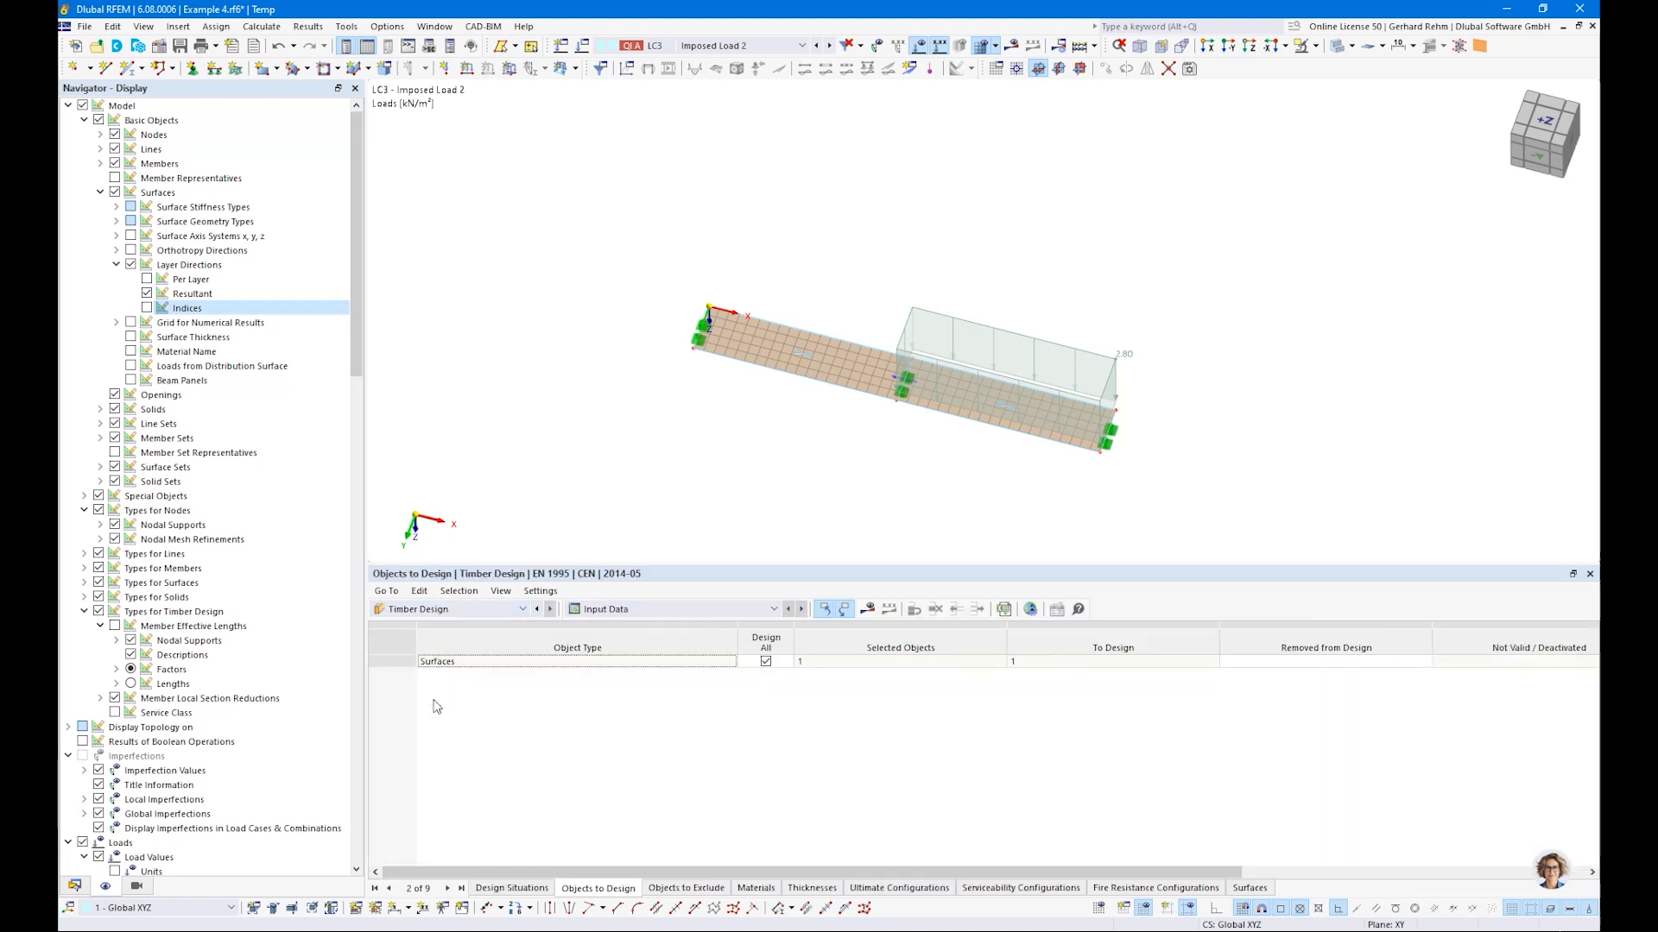
left_click(866, 610)
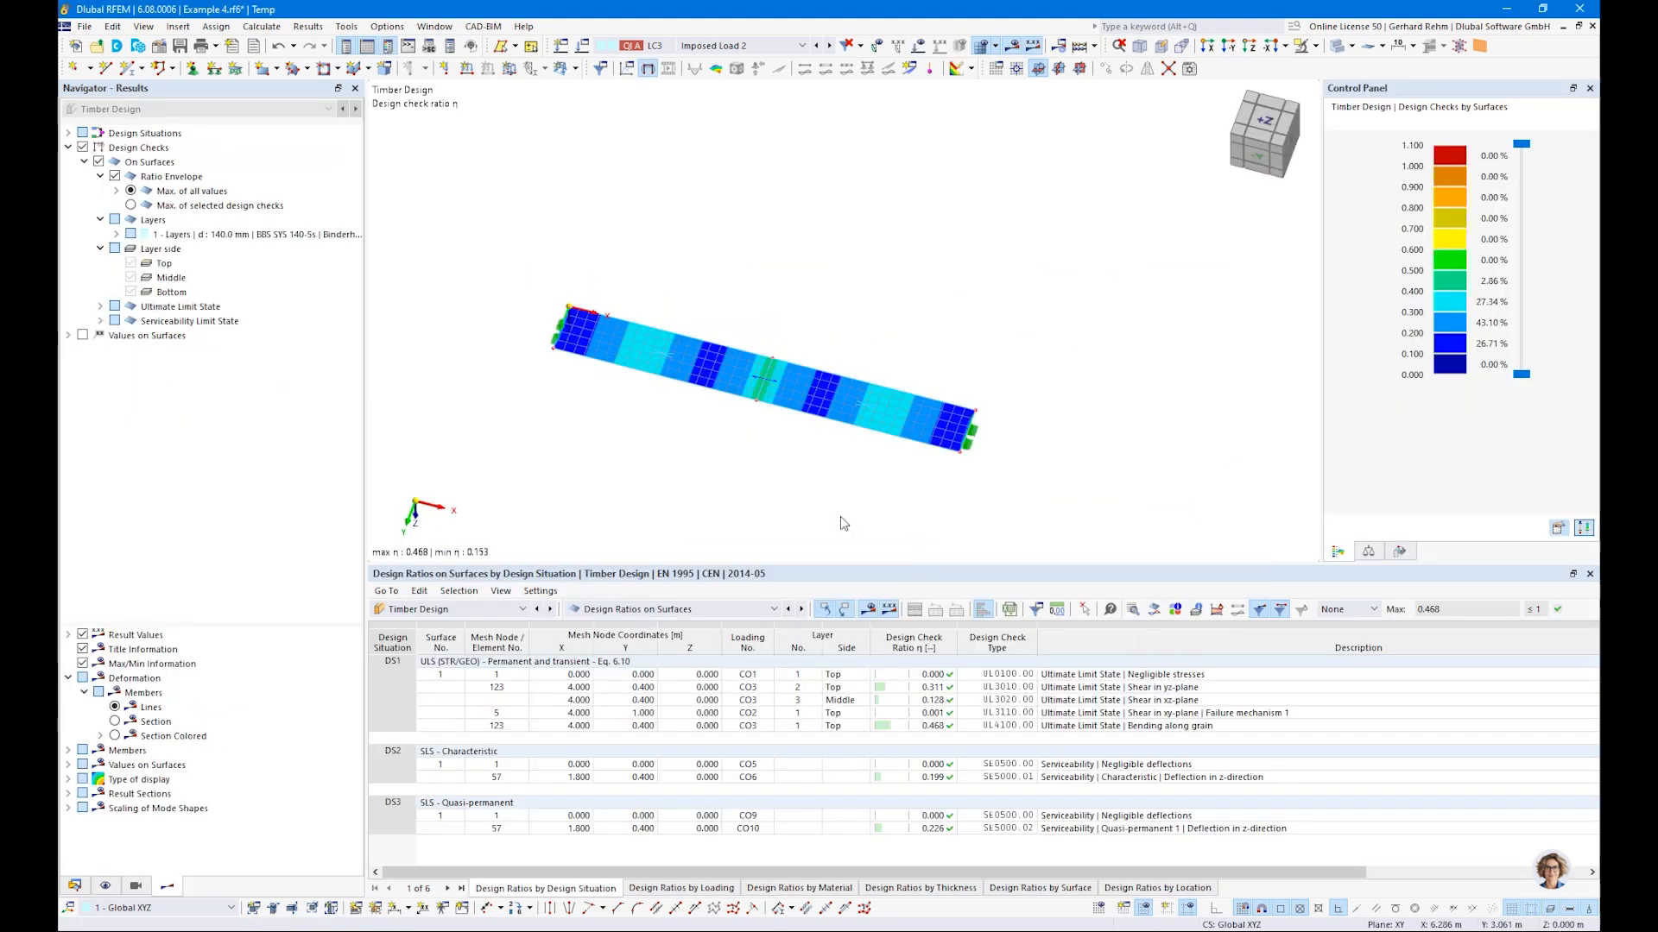
key("ctrl+3")
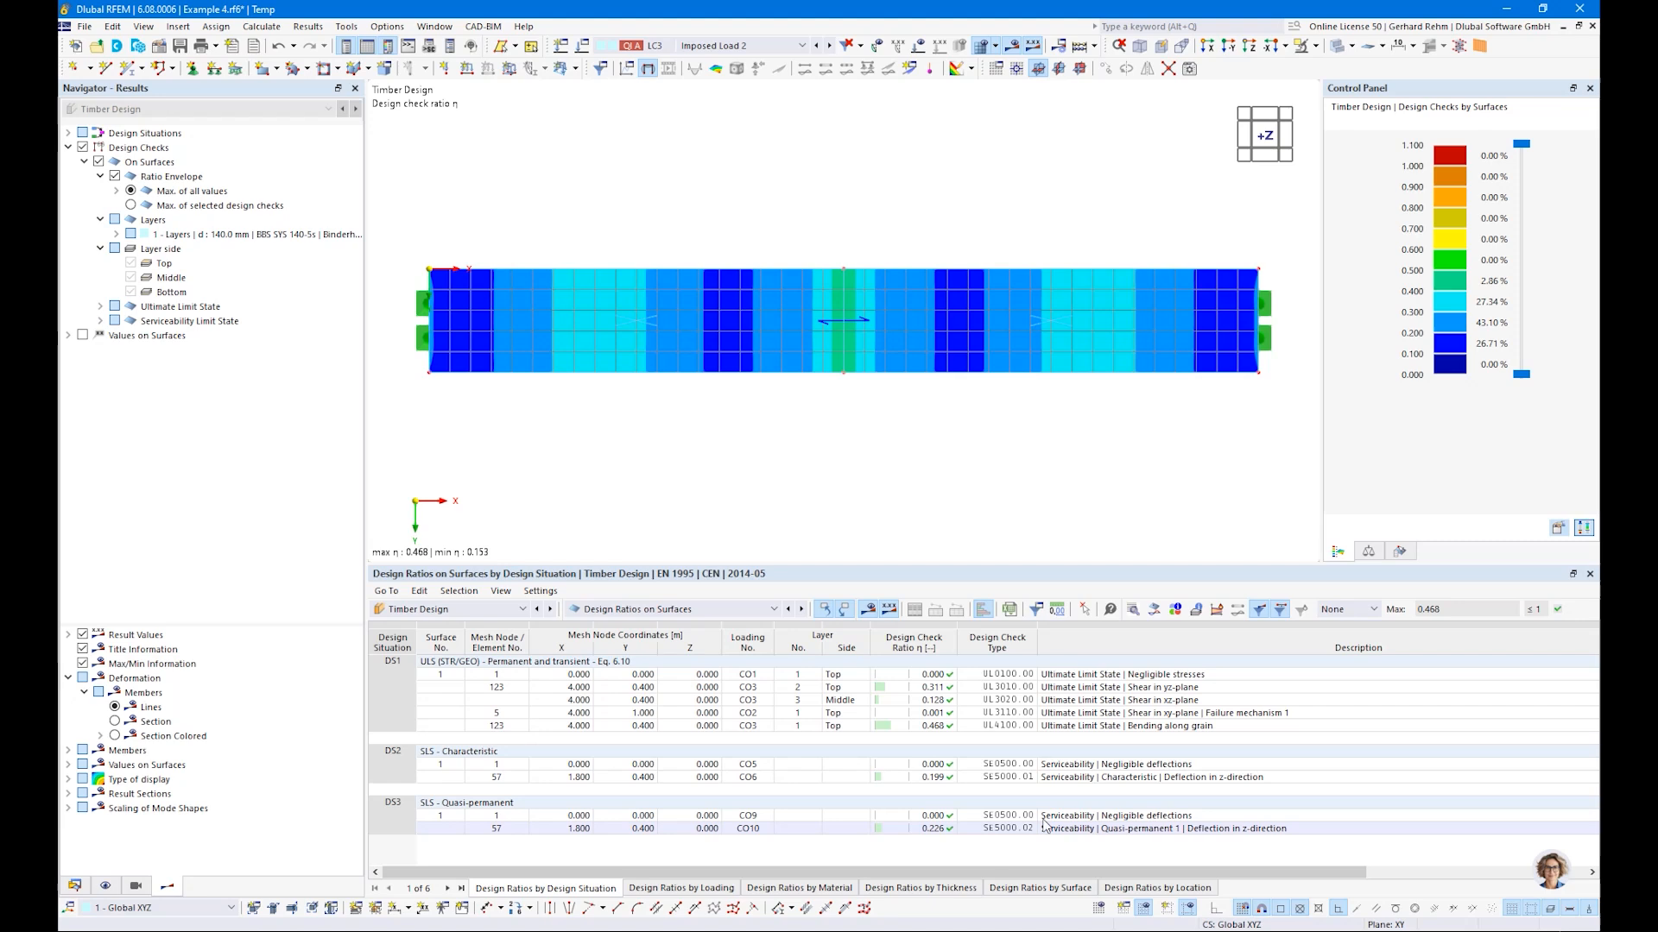
Filter the design ratio table to show only ratios greater than 0.010
left_click(922, 676)
left_click(922, 713)
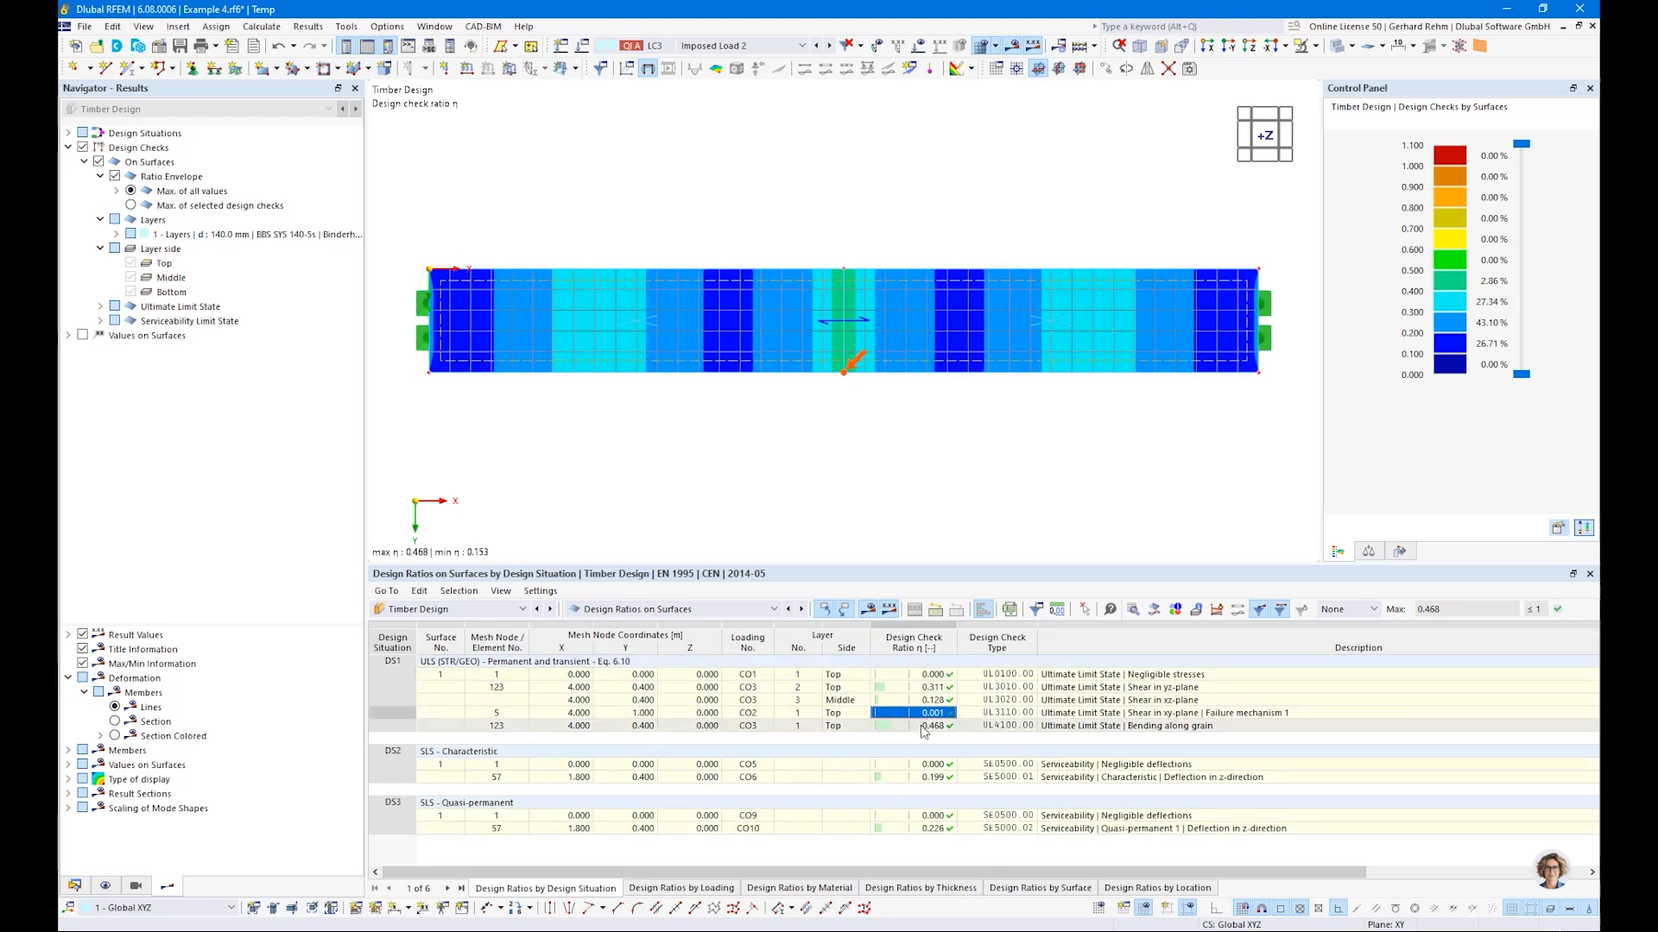
left_click(1352, 614)
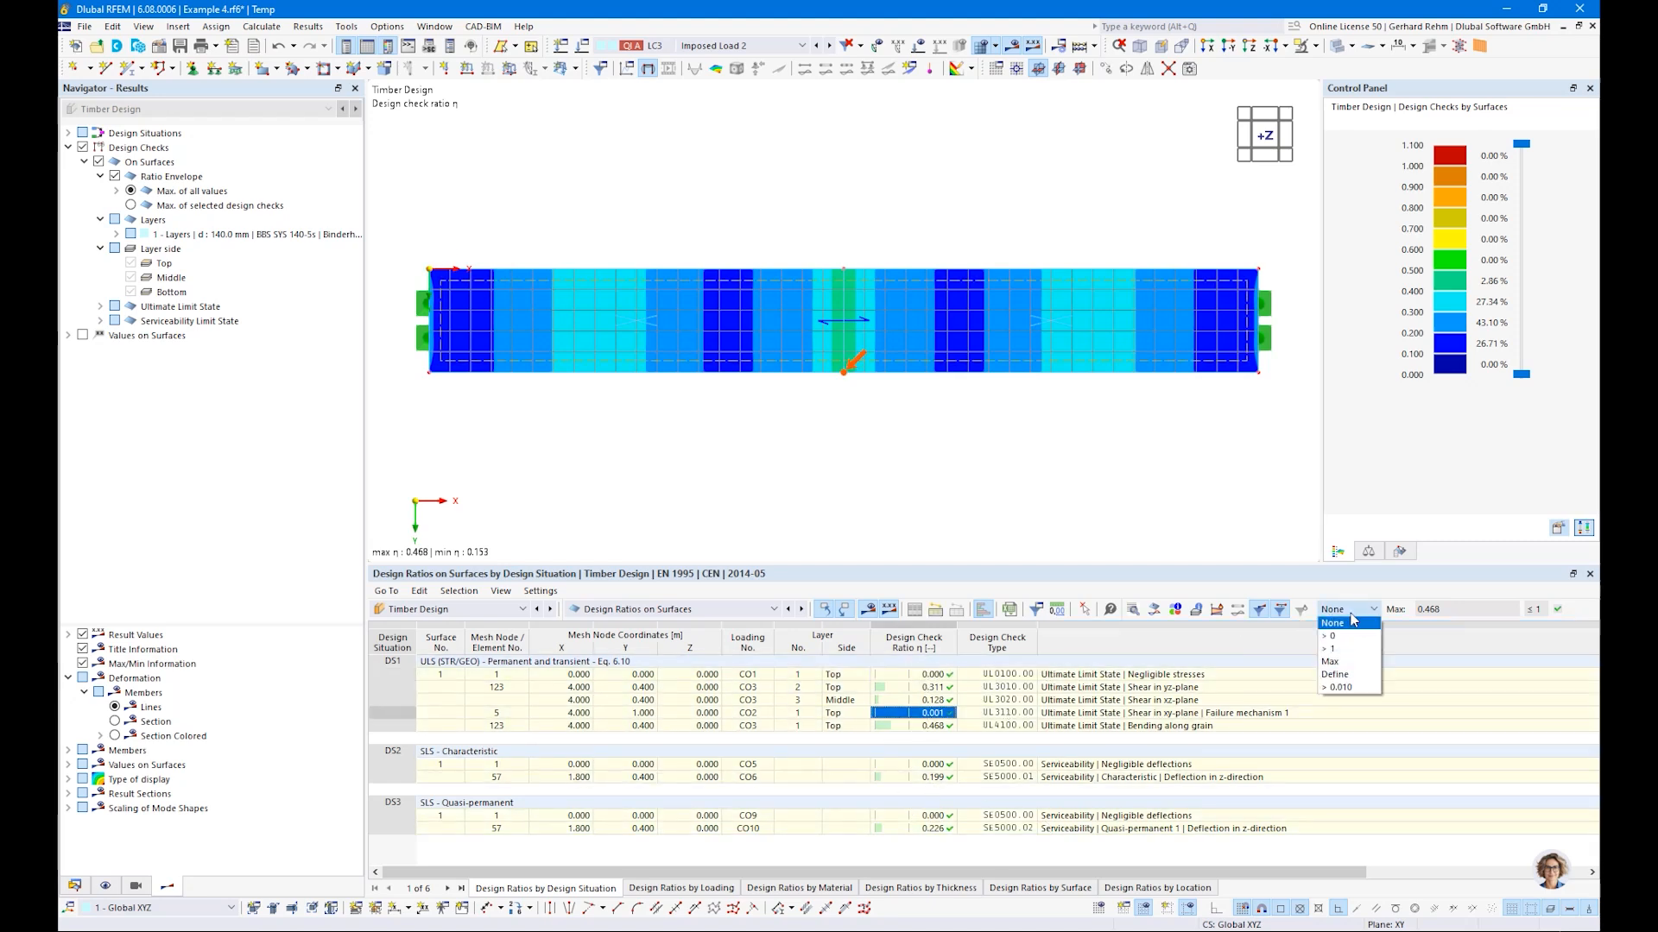
left_click(1332, 689)
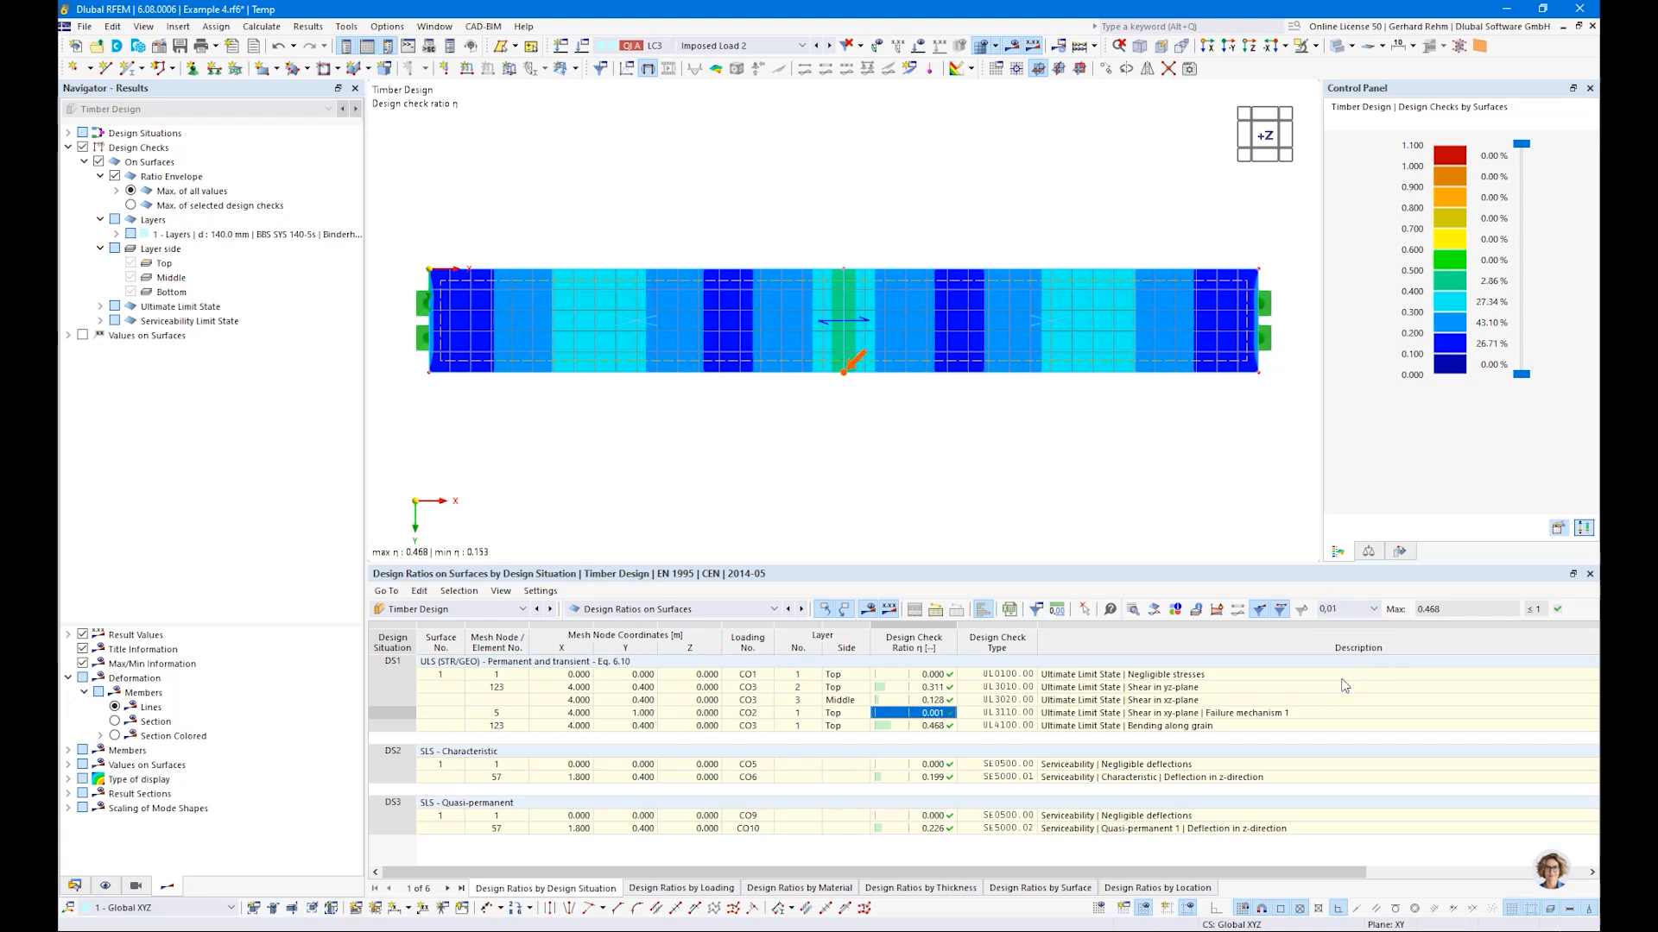
key("Return")
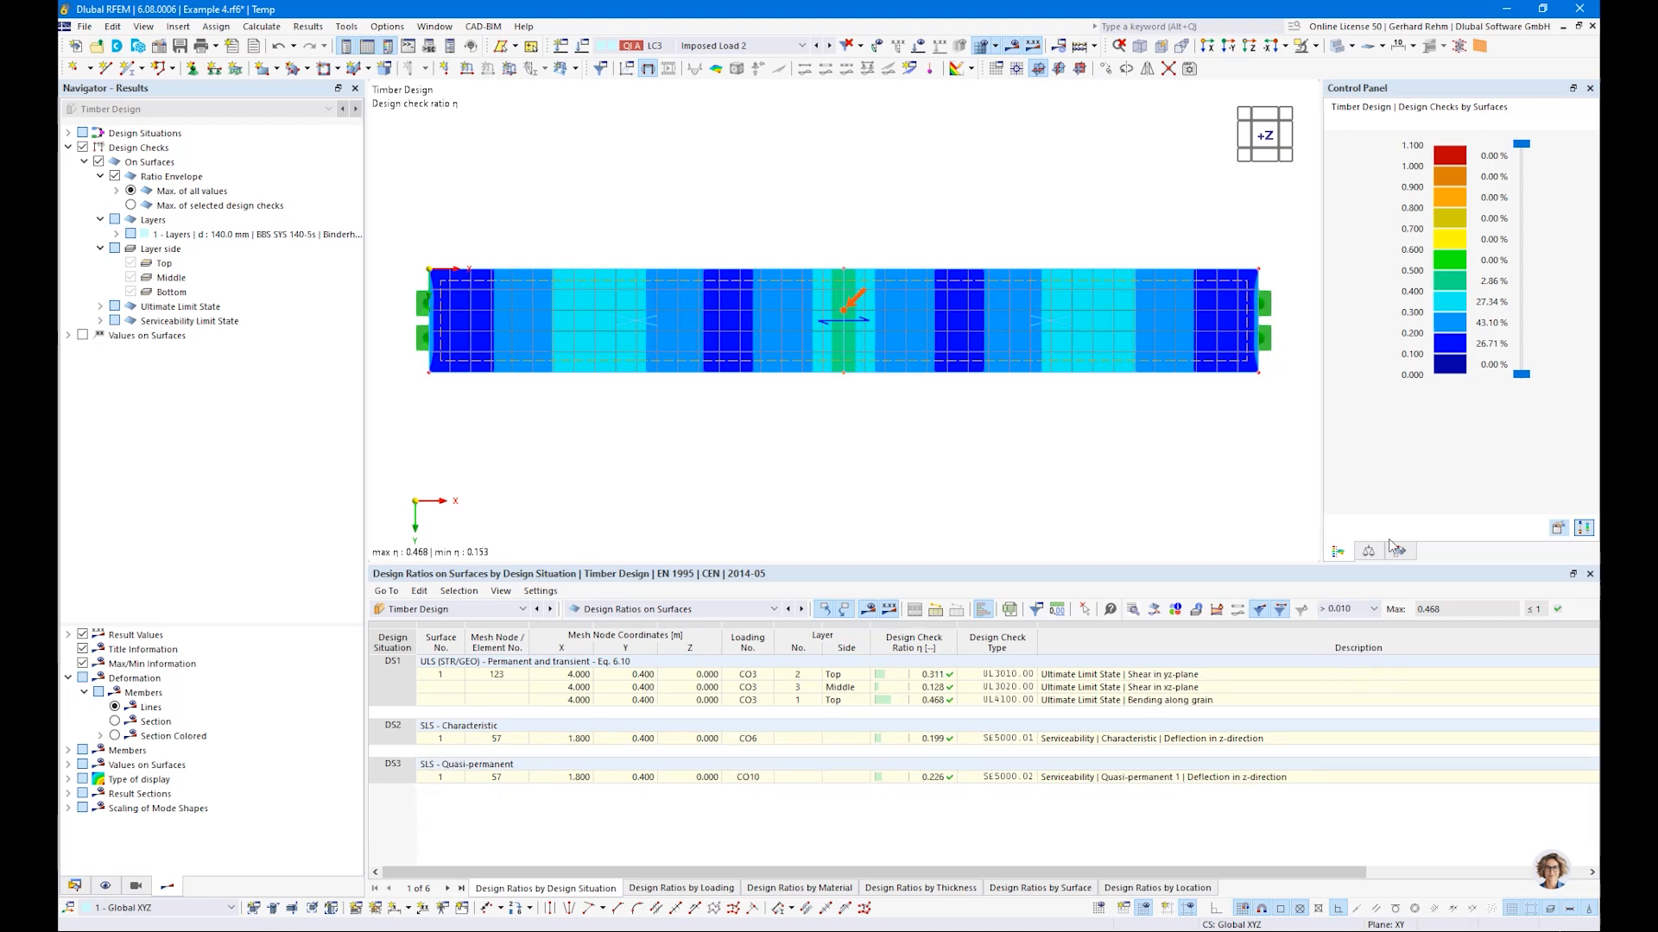
Review the ultimate limit state shear and bending checks and the serviceability deflection checks in the filtered table
left_click(1093, 678)
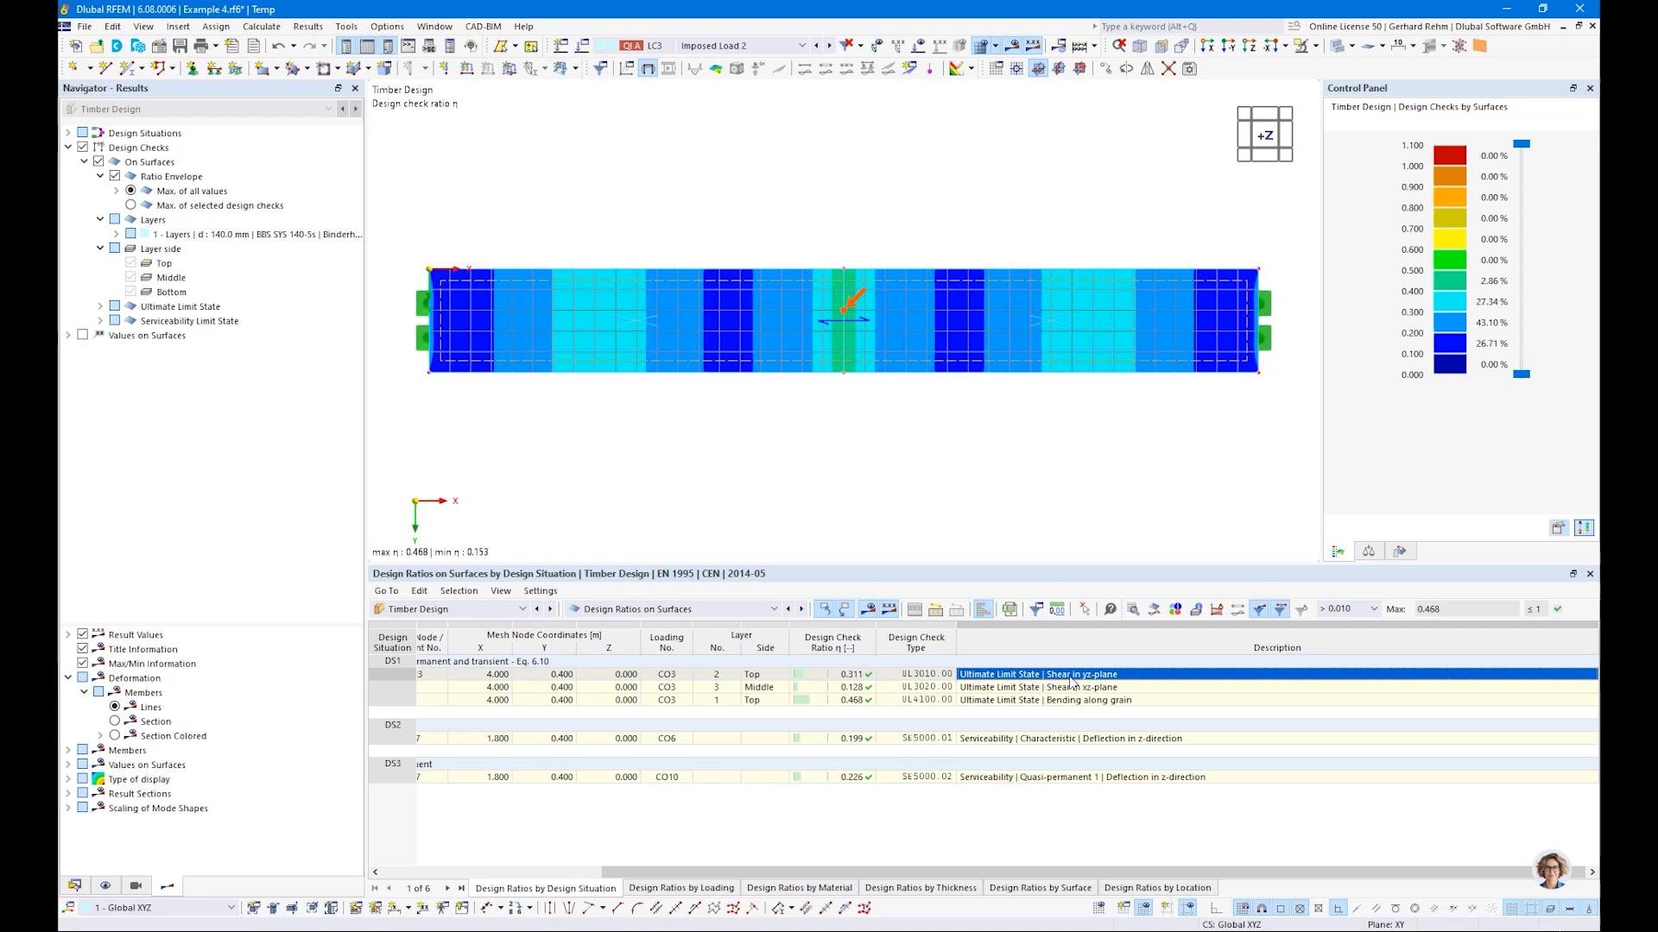
left_click(1053, 688)
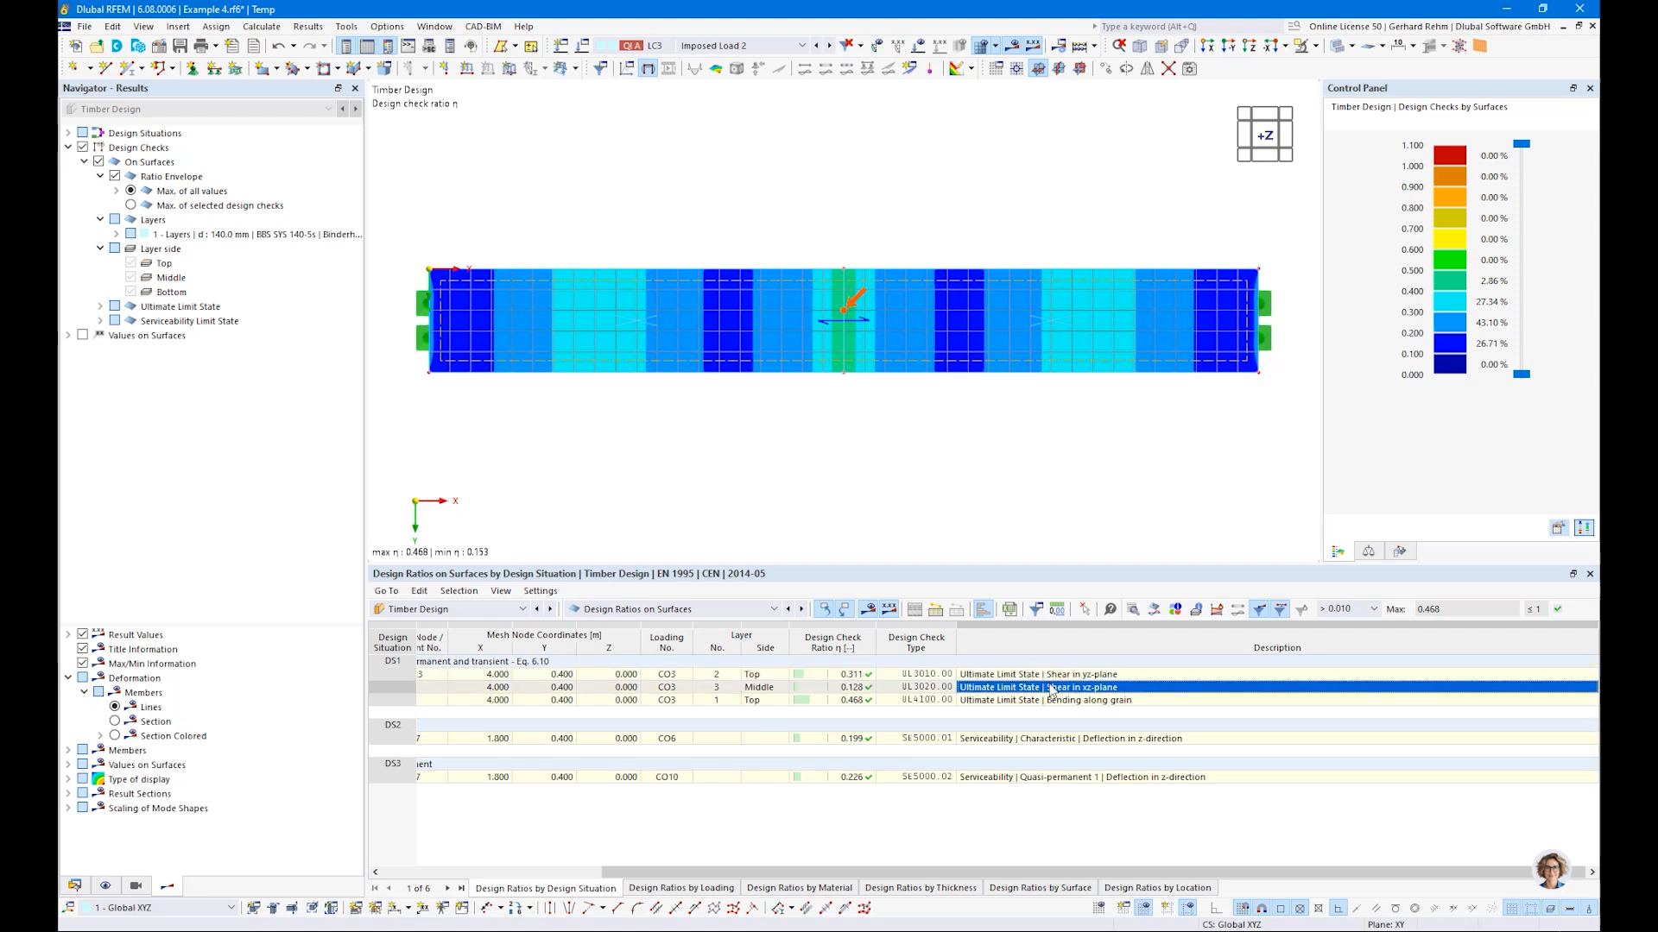
left_click(1054, 700)
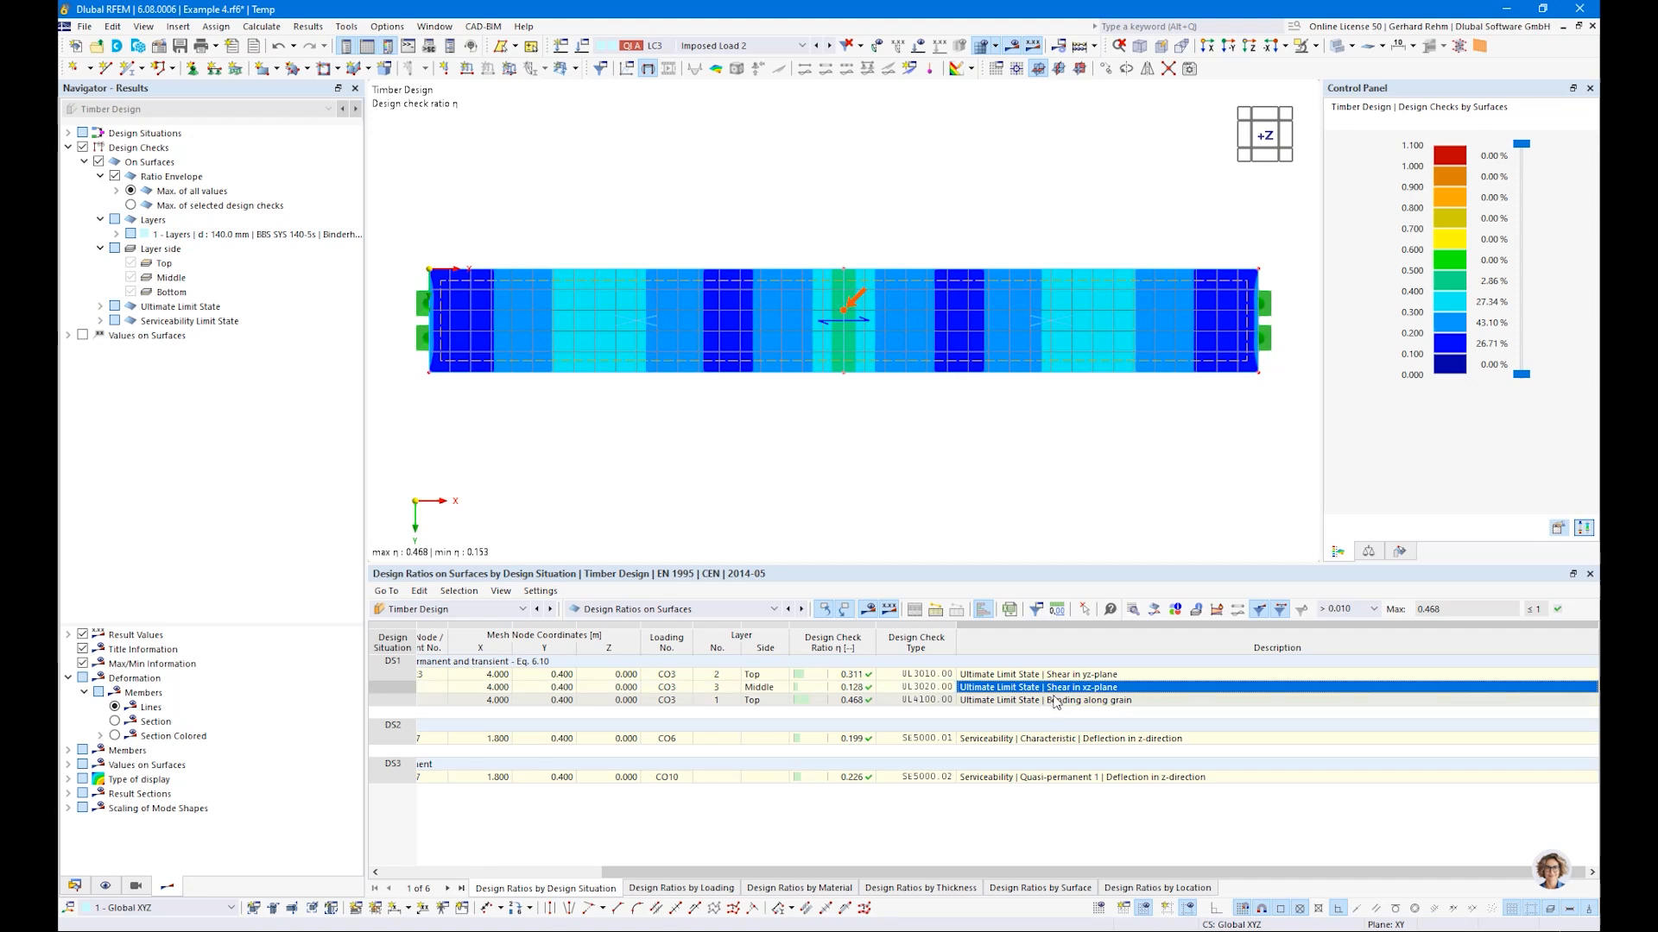
left_click(1035, 741)
left_click(1012, 777)
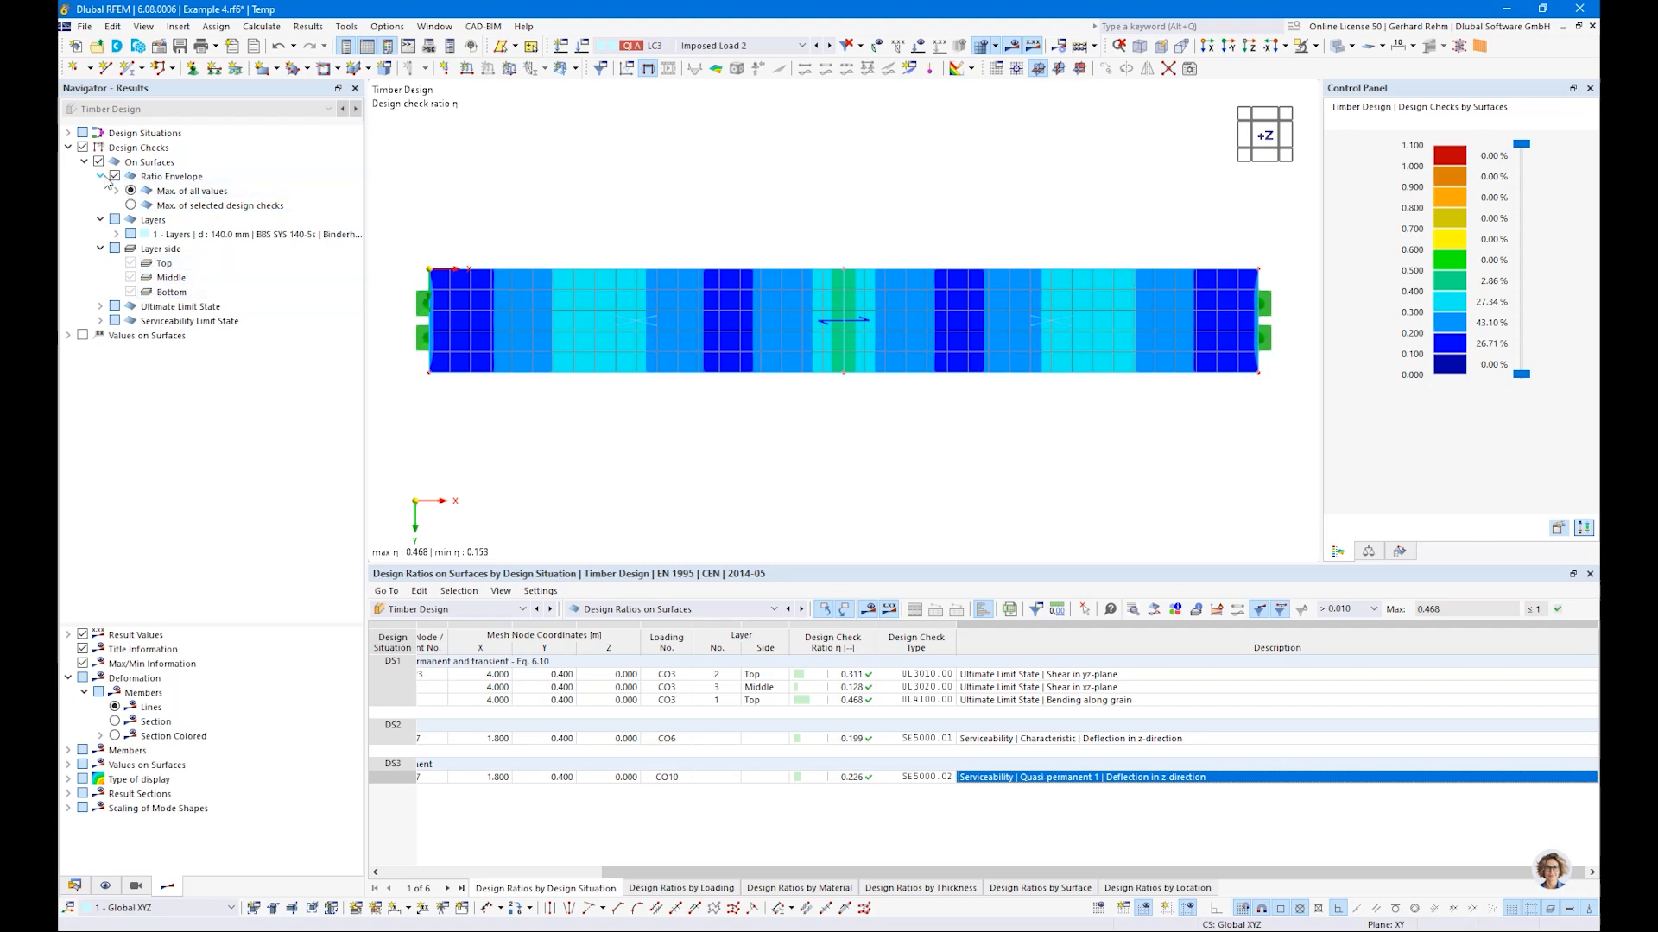
Switch the ratio envelope to the maximum of selected design checks and examine the selectable limit state checks and CLT layers
left_click(130, 205)
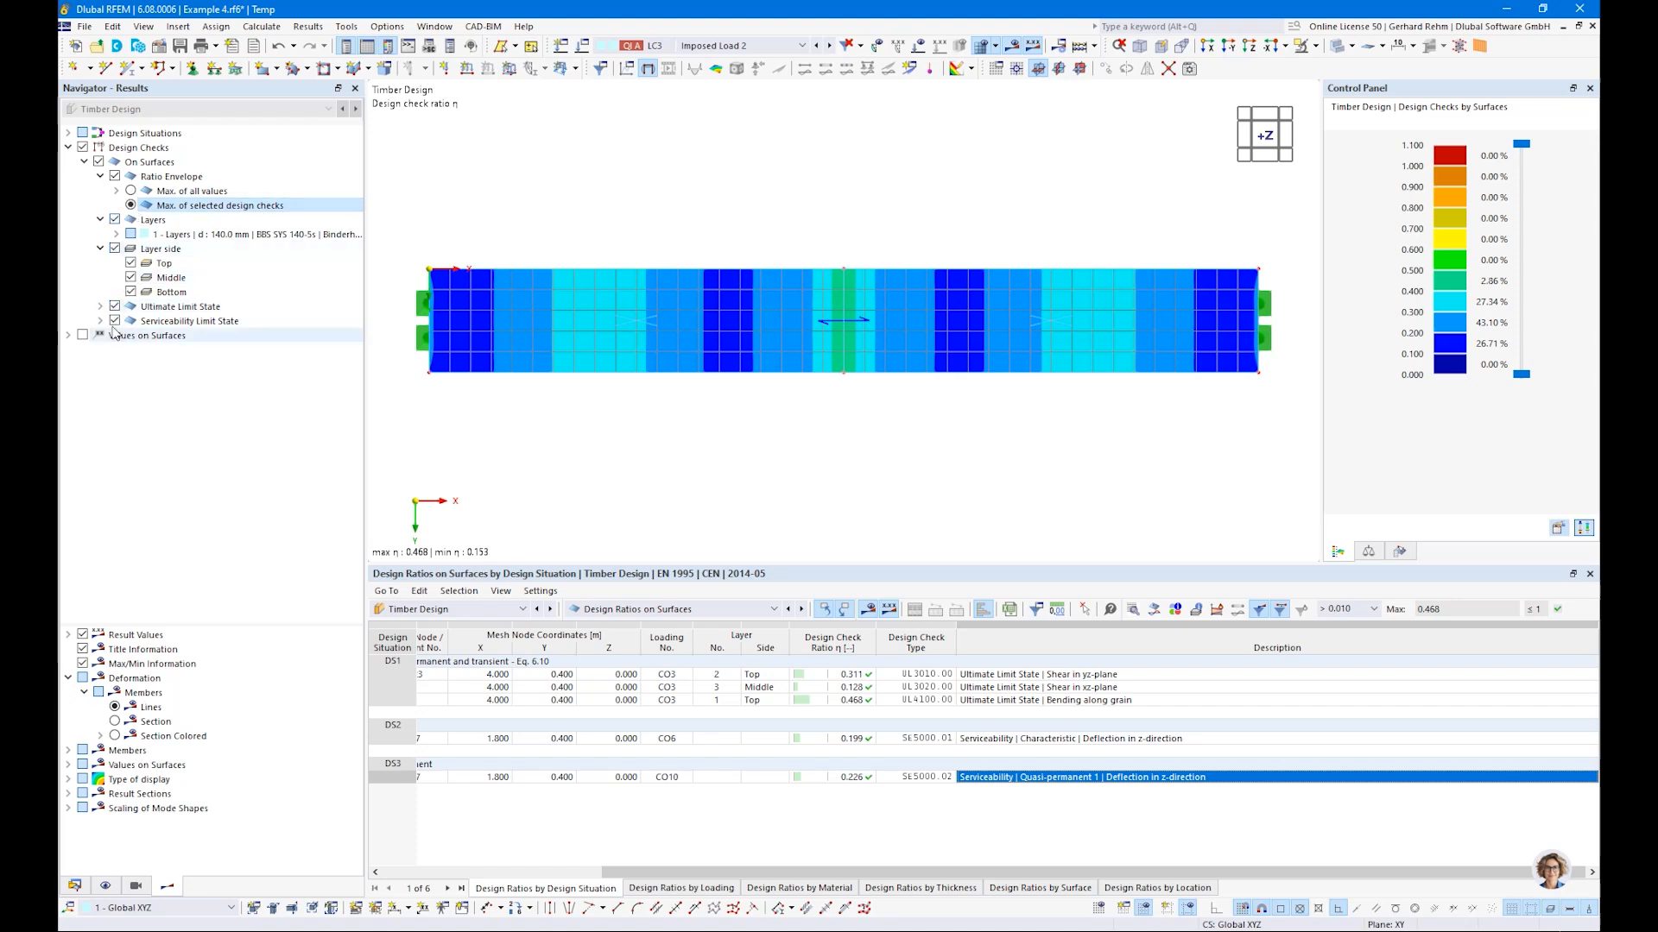
left_click(116, 321)
left_click(116, 321)
left_click(115, 307)
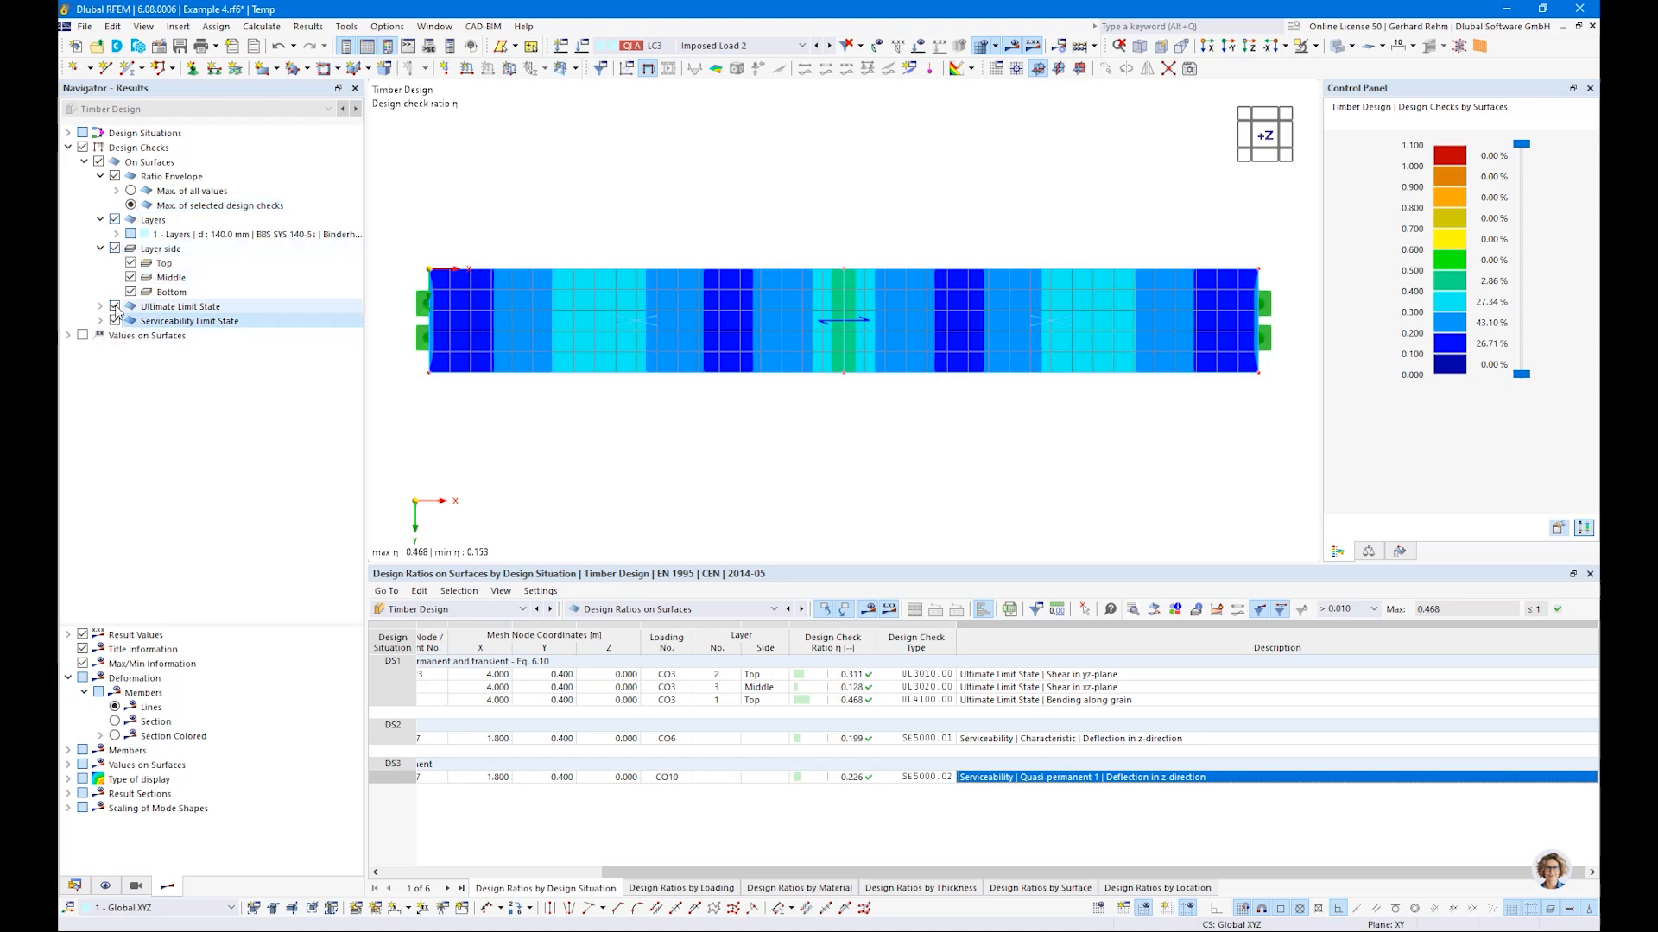
left_click(115, 307)
left_click(100, 306)
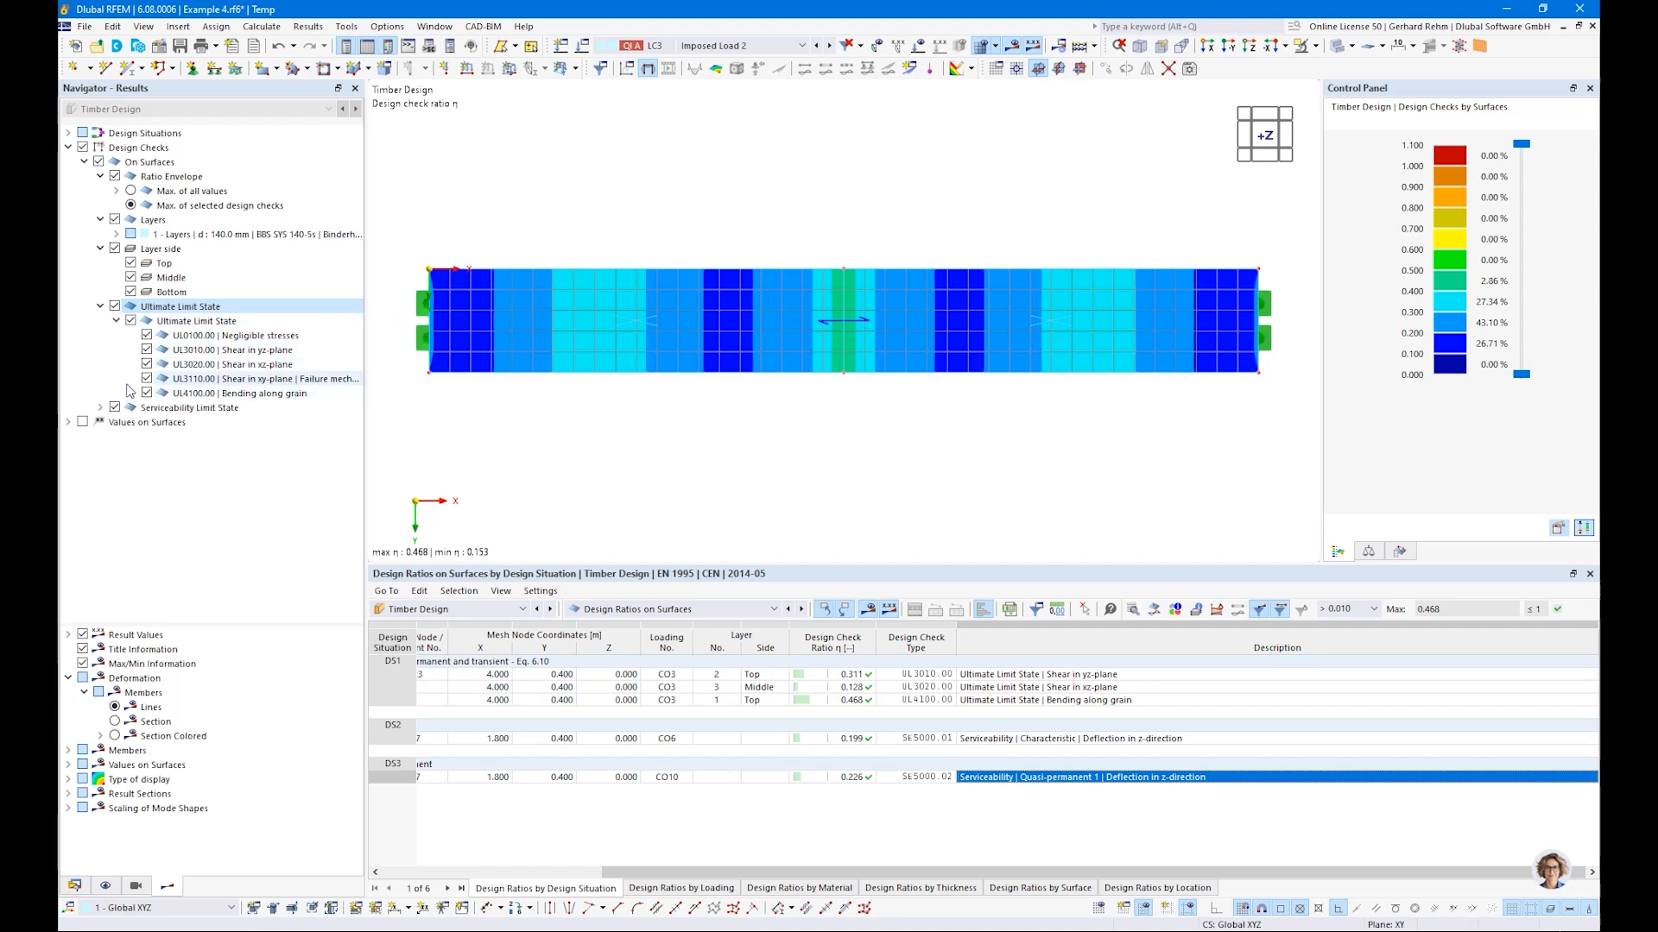
left_click(100, 307)
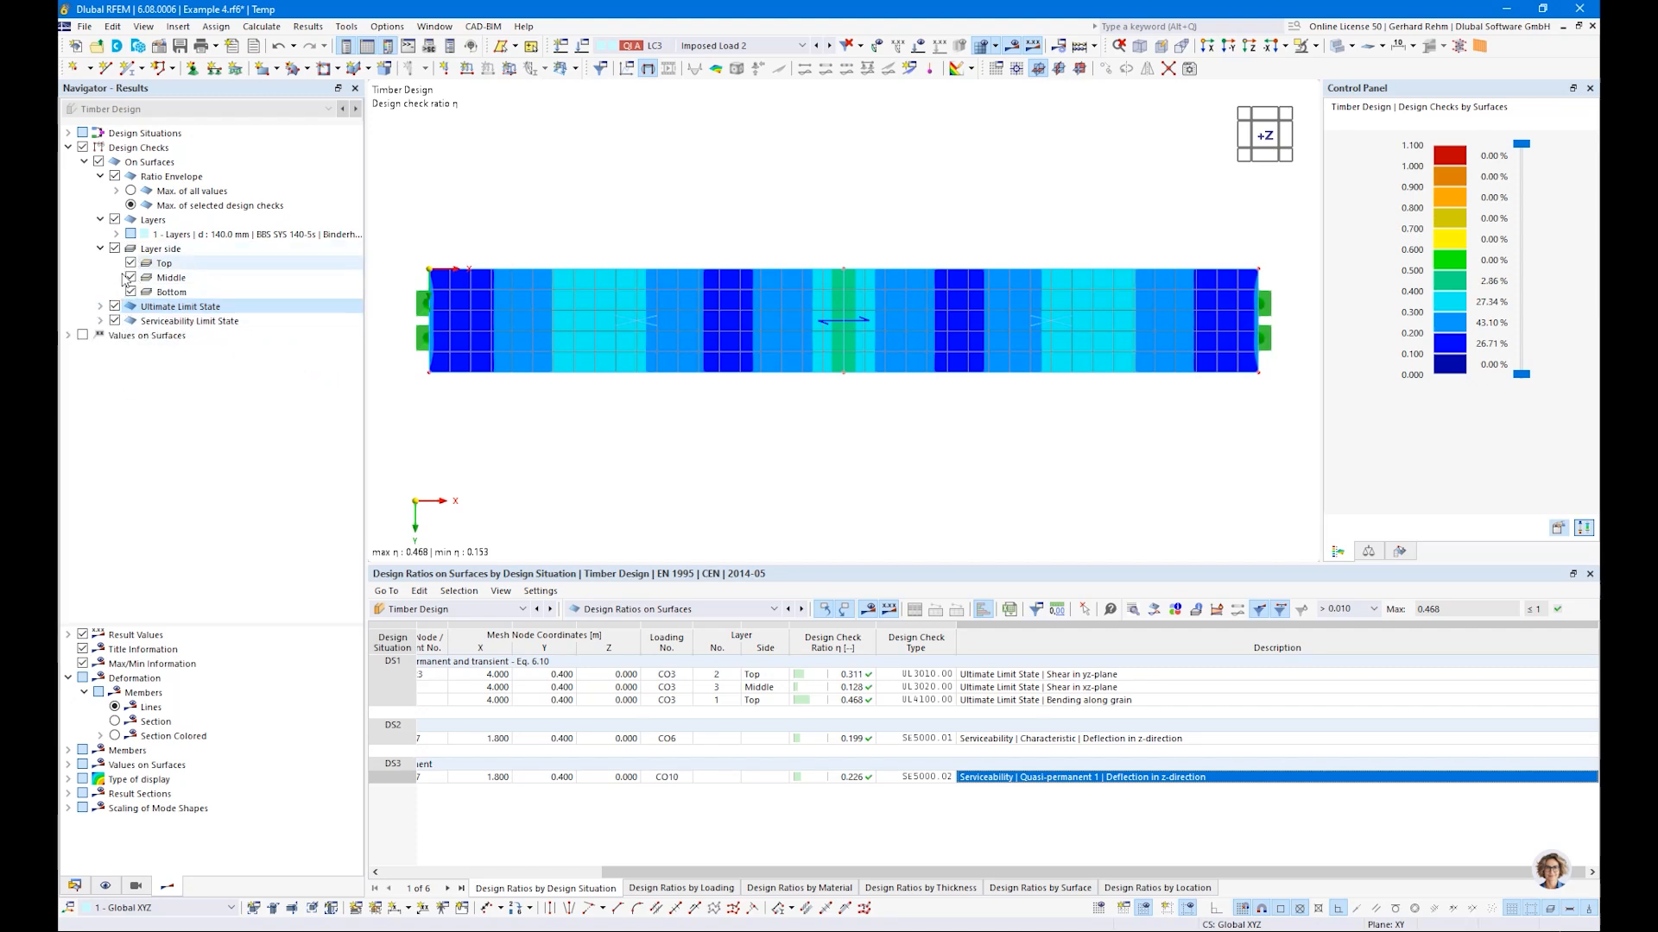
left_click(116, 234)
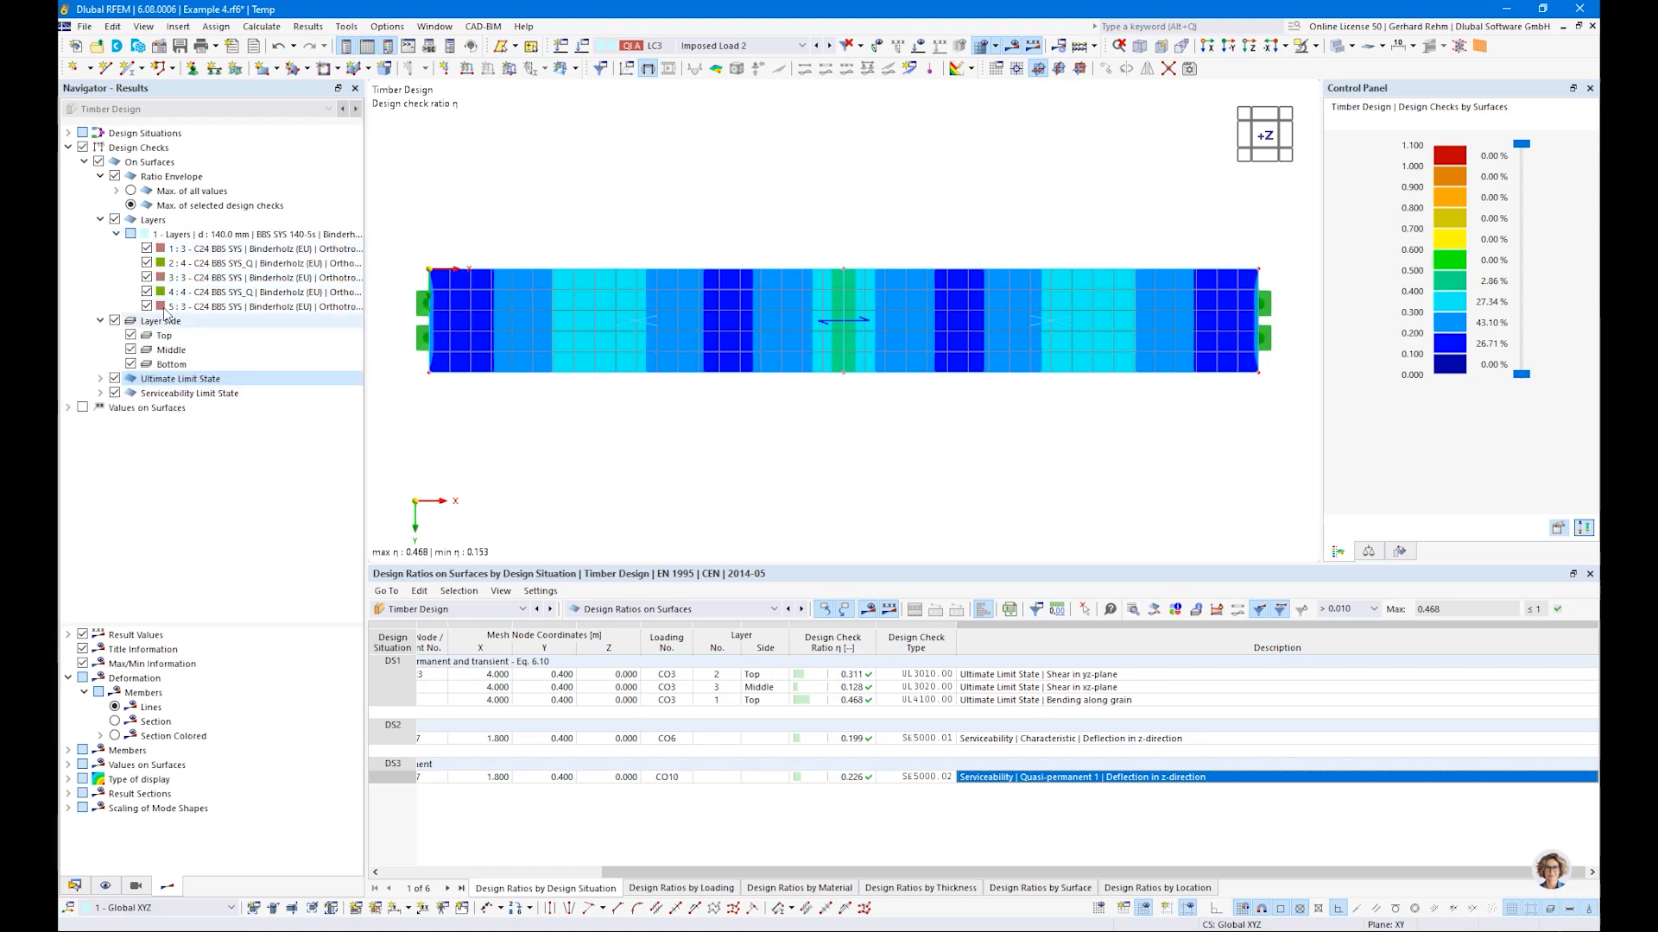
Turn off the ratio envelope and display the UL3020.00 shear in xz-plane ratio at the middle of layer 3
left_click(115, 176)
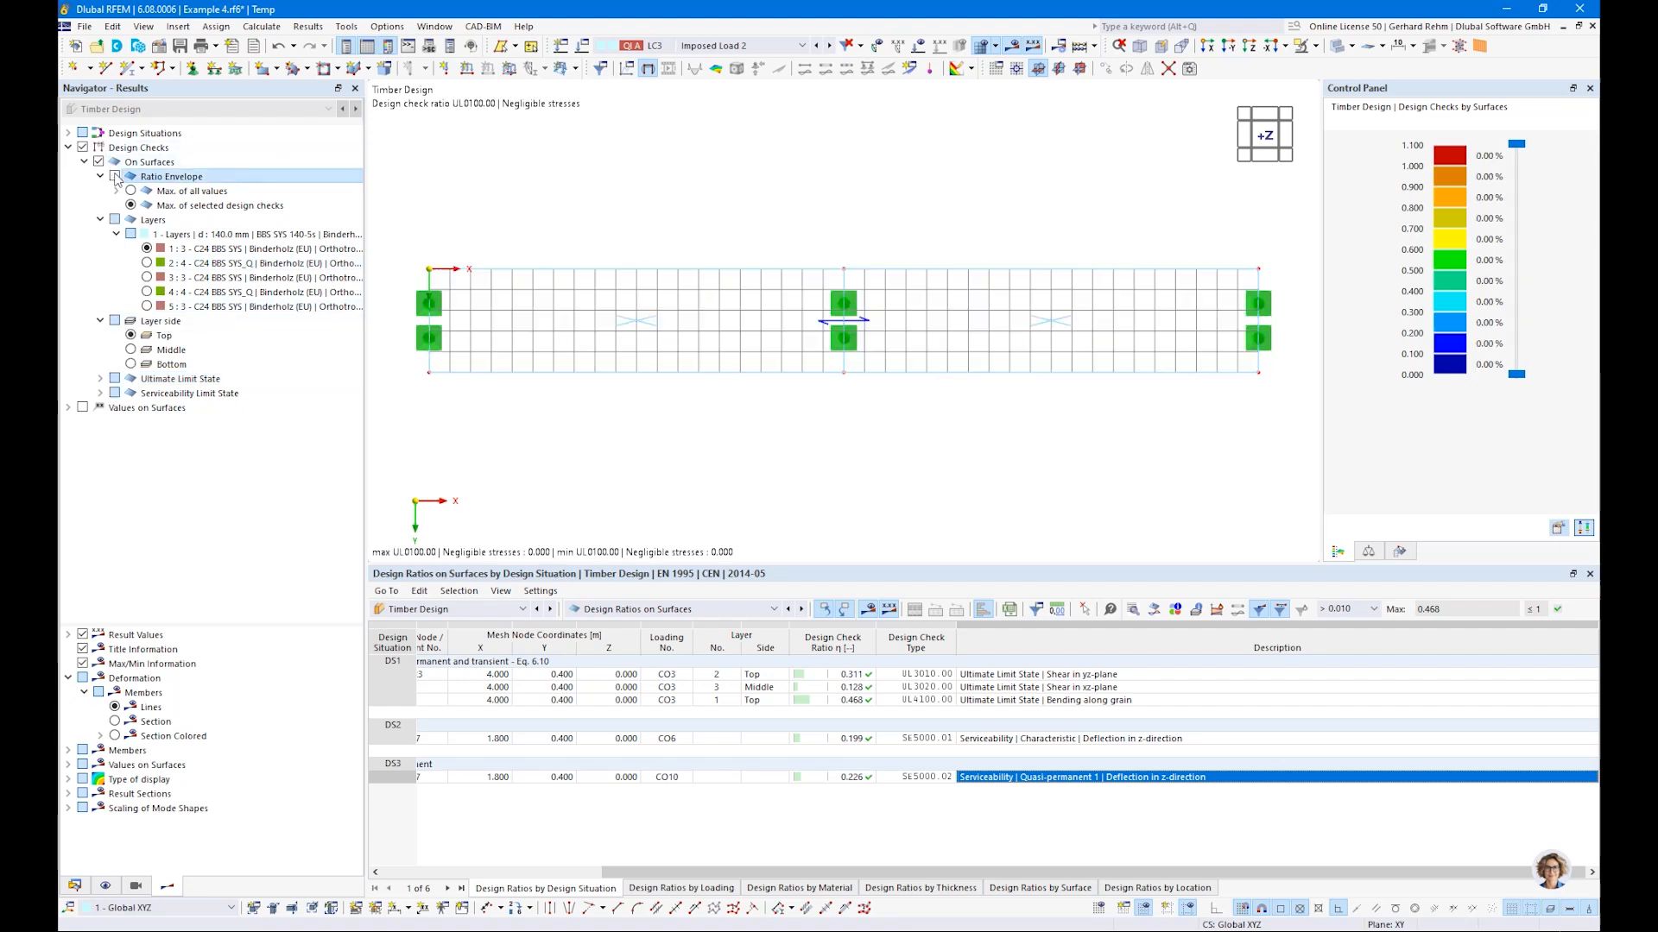
left_click(146, 278)
left_click(130, 350)
left_click(101, 378)
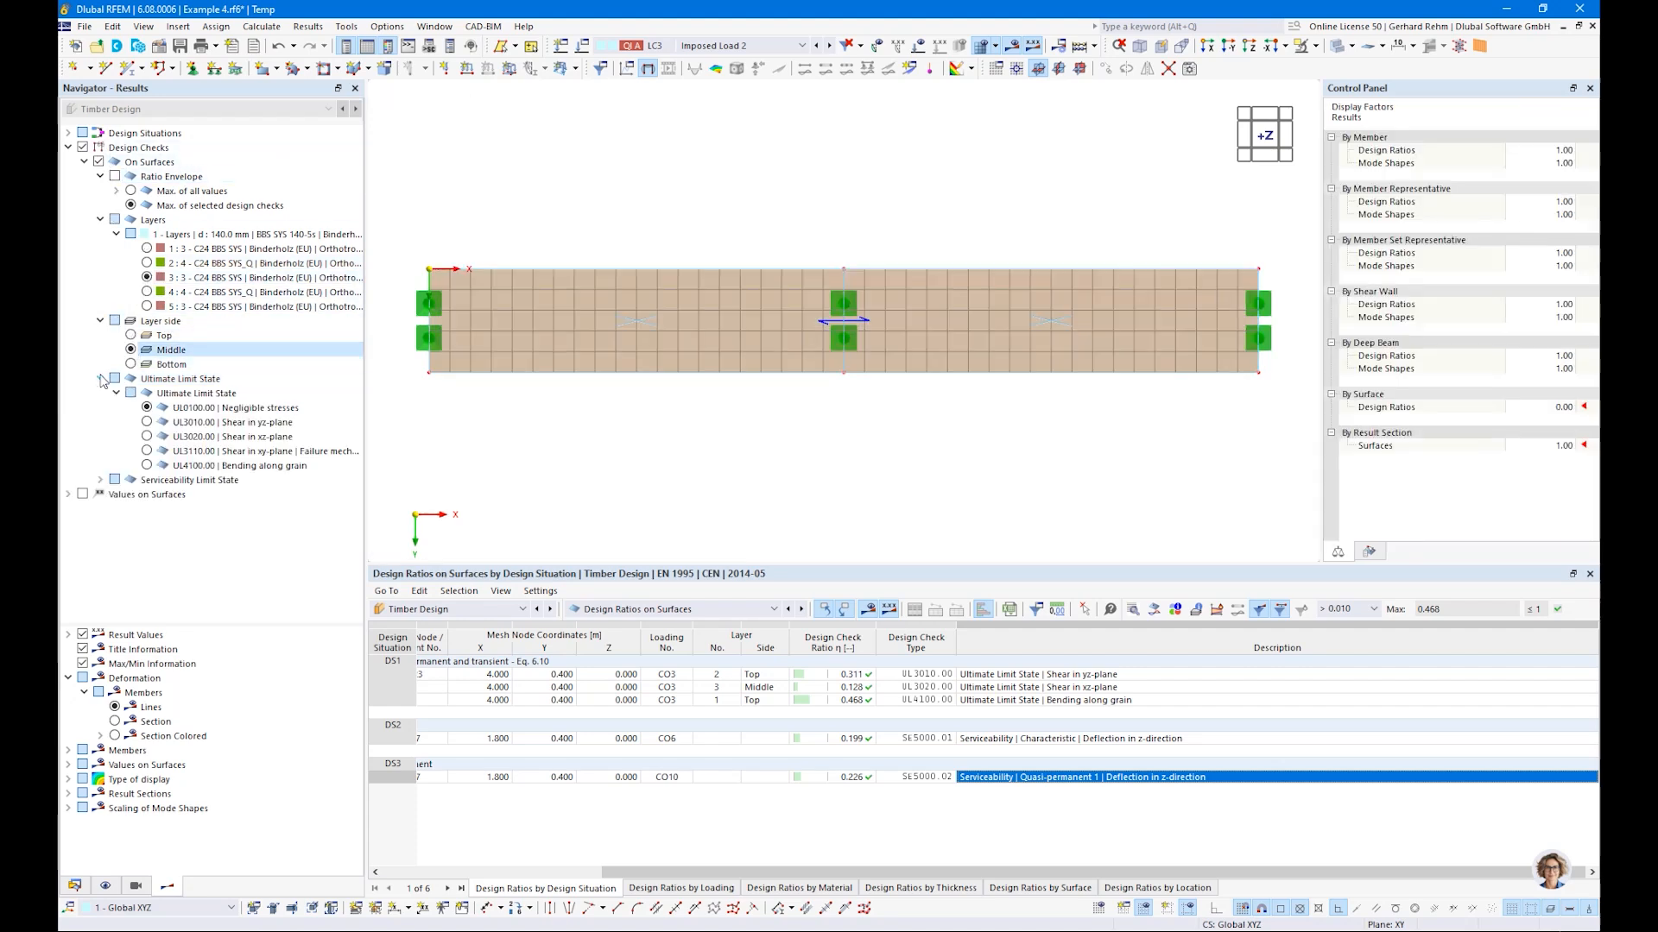
left_click(147, 437)
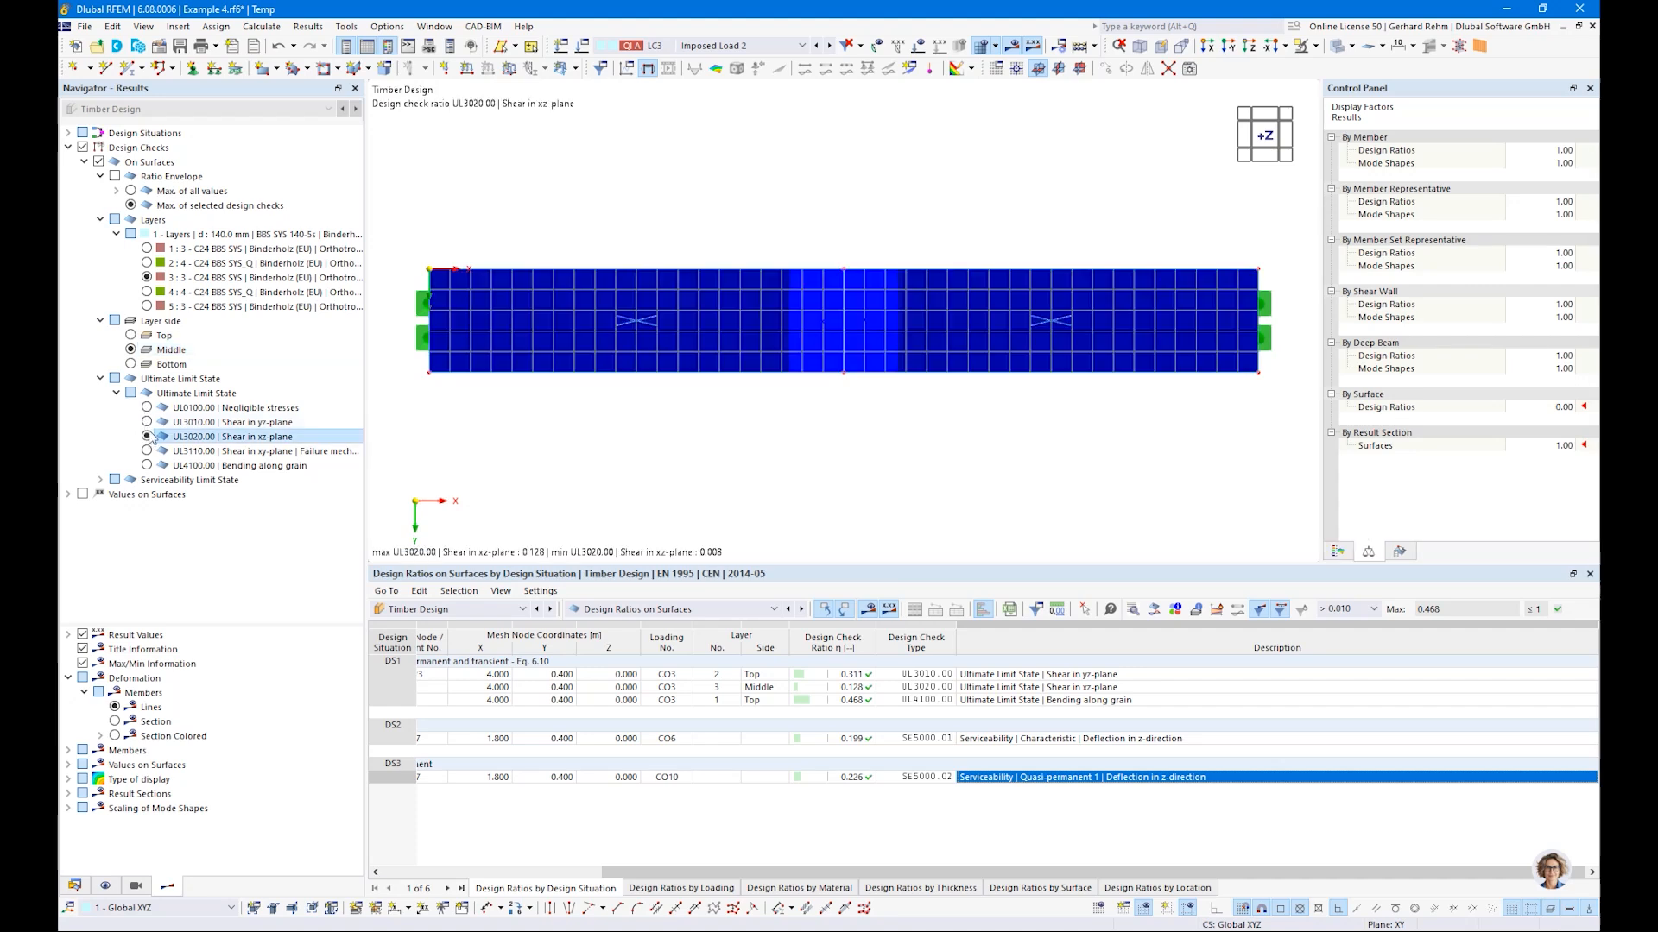
Restore the ratio envelope to the maximum of all values and collapse the expanded result categories
left_click(115, 176)
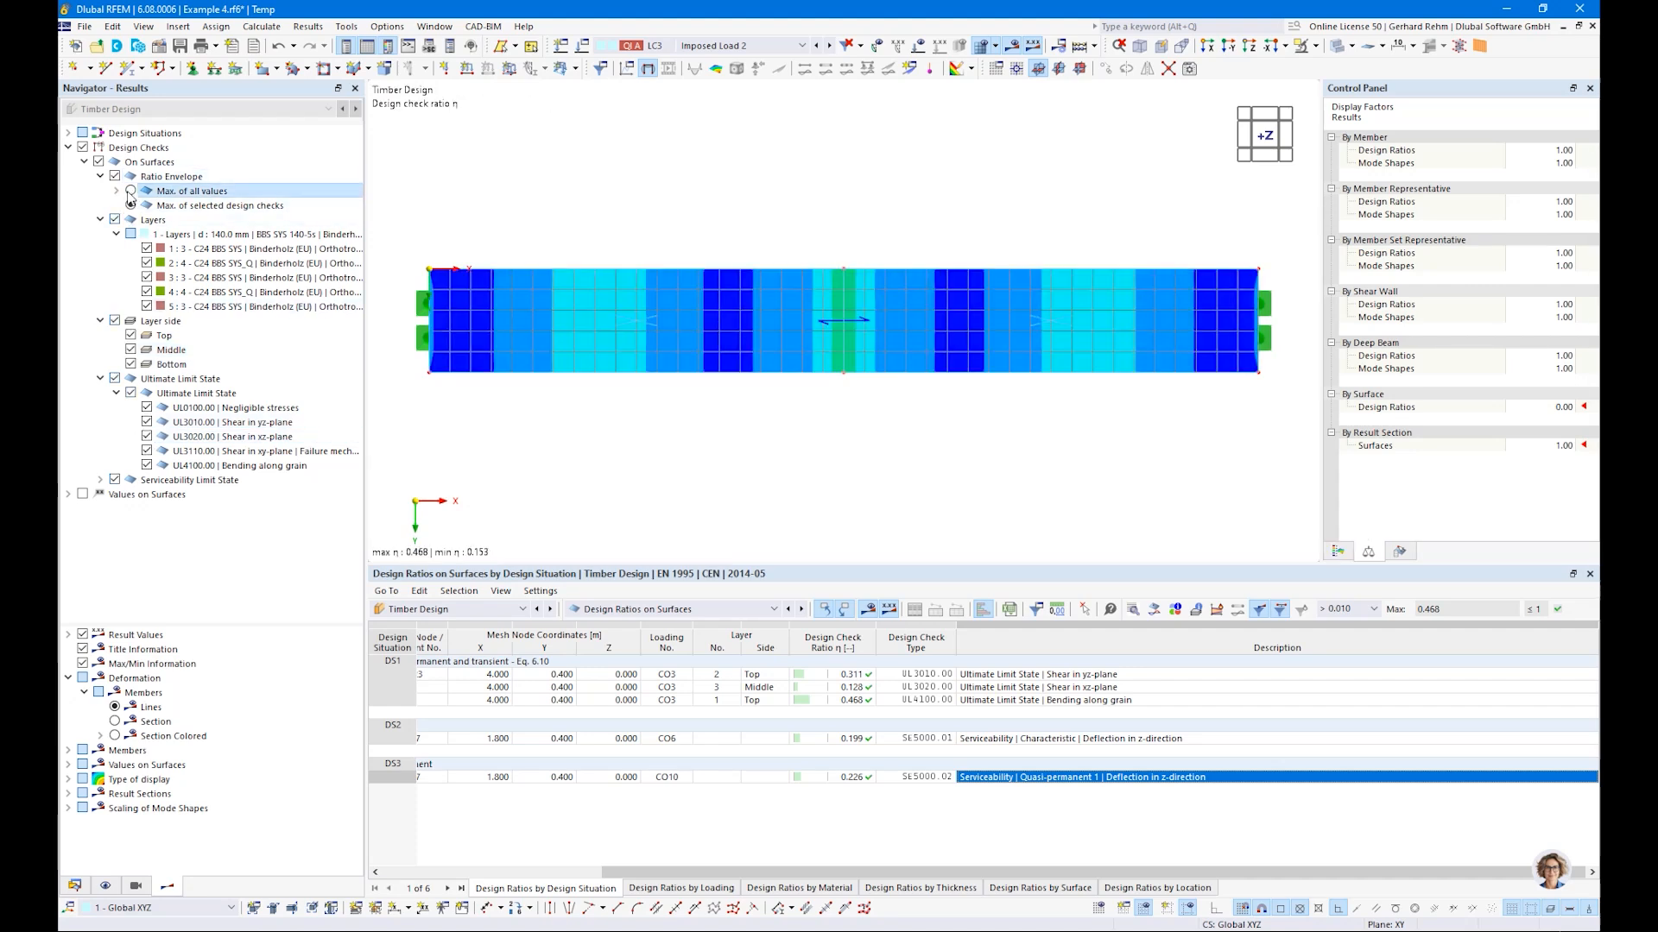
left_click(130, 191)
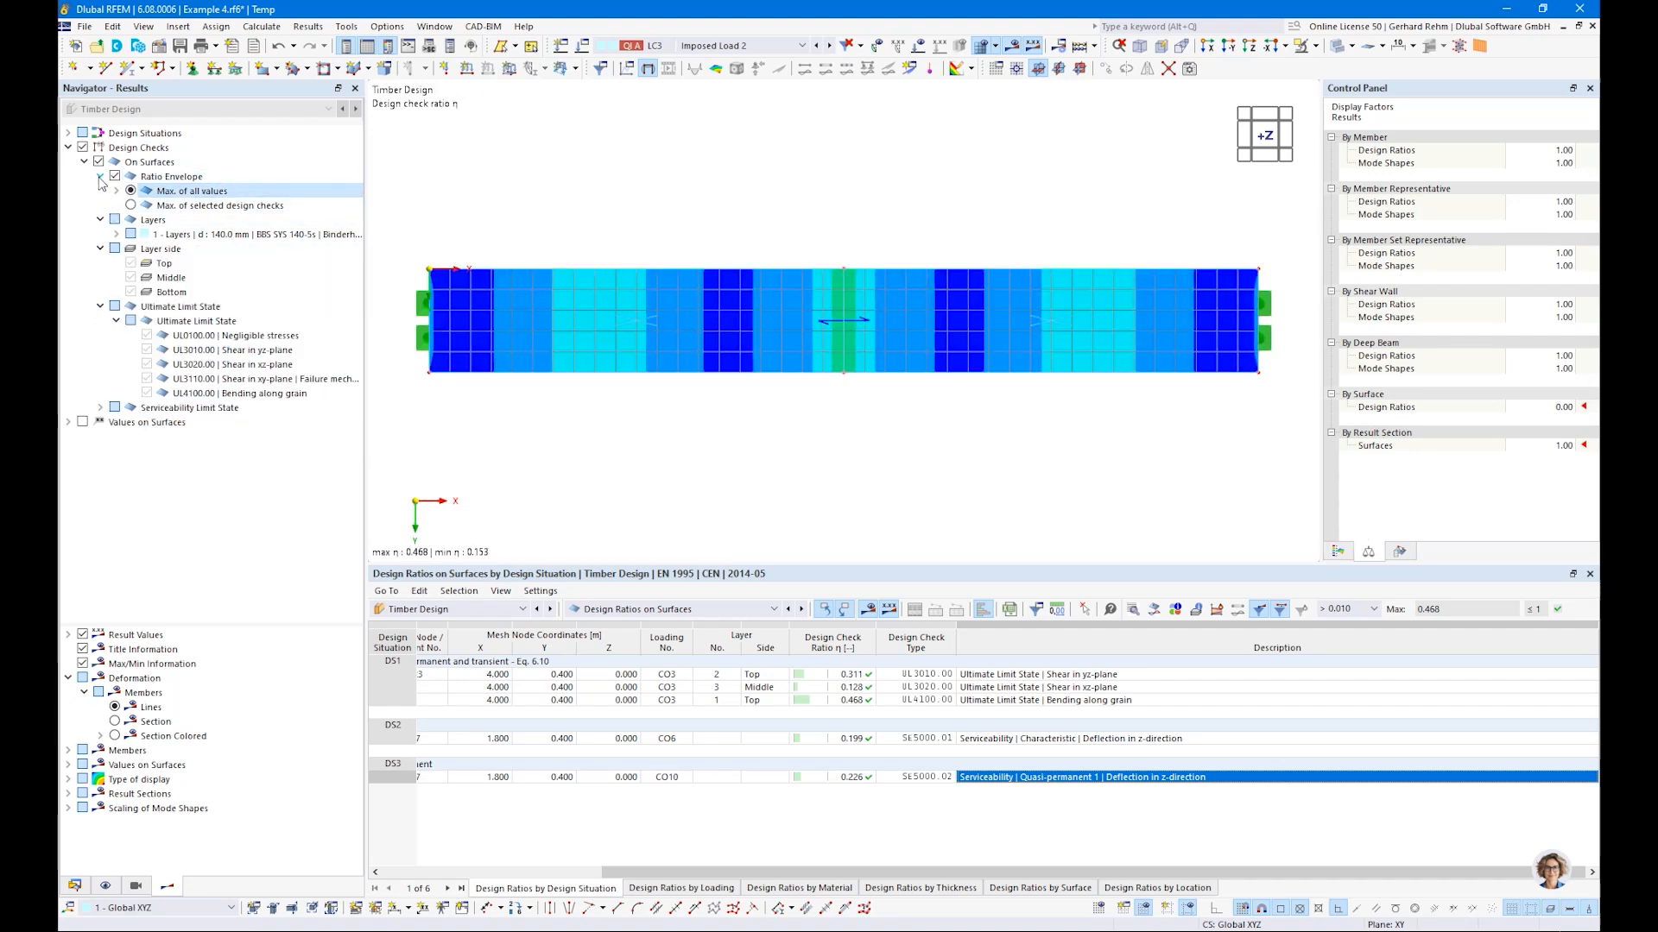
left_click(100, 176)
left_click(100, 219)
left_click(100, 234)
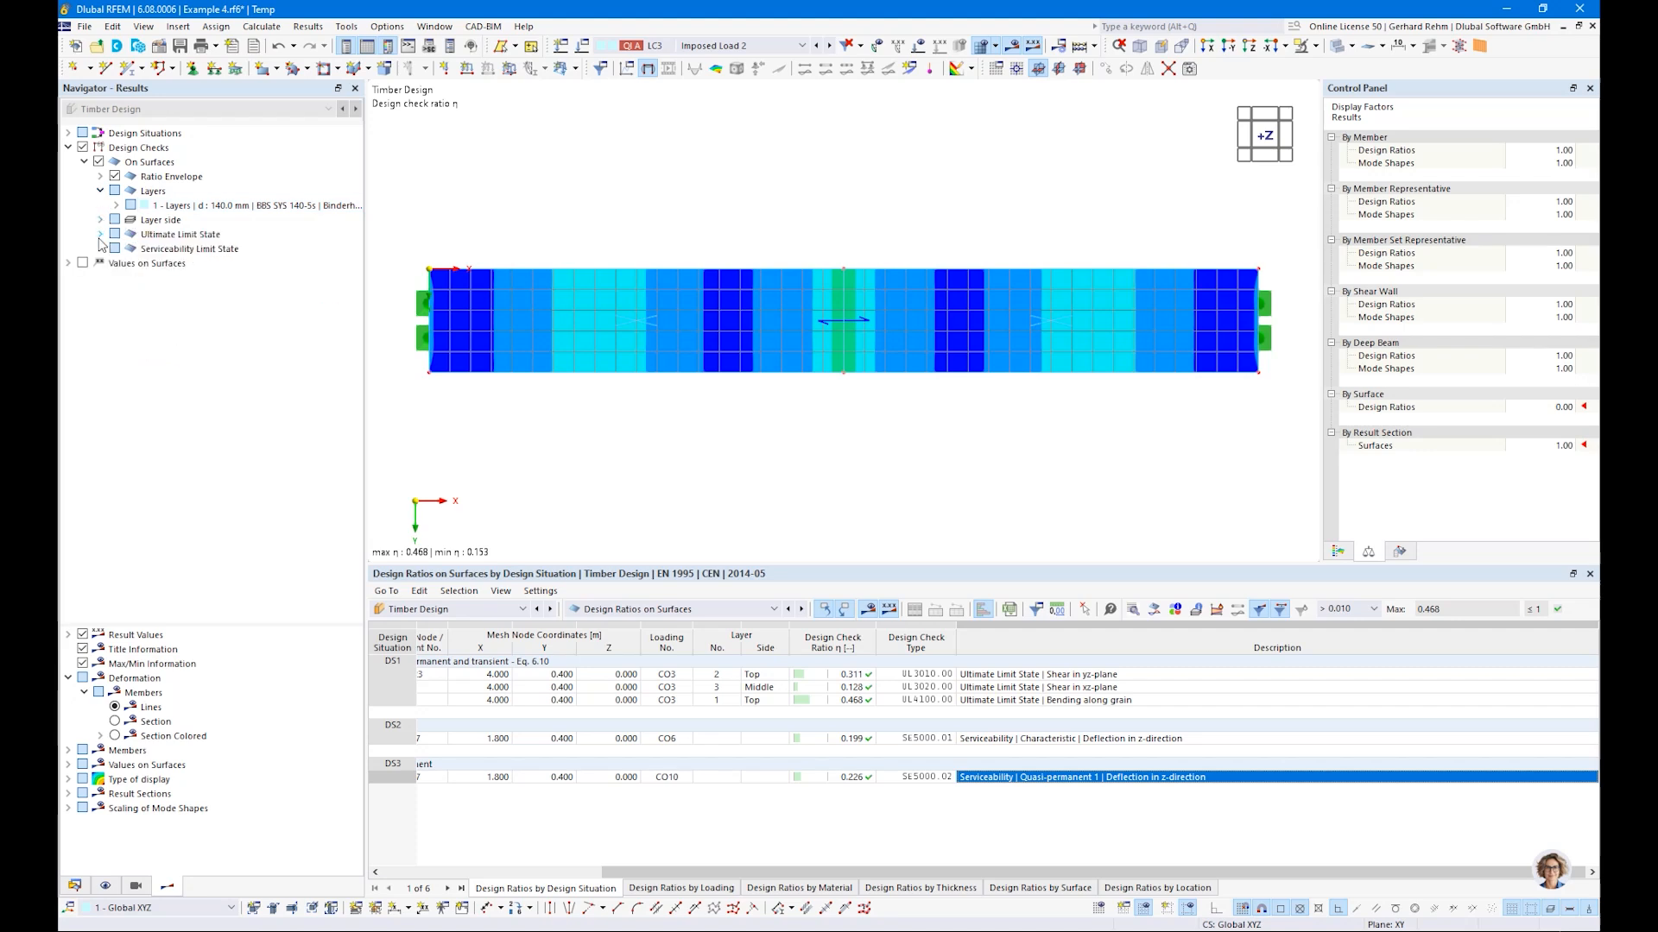
Review the design check details for the UL4100 bending along grain check in design situation DS1
left_click(1077, 701)
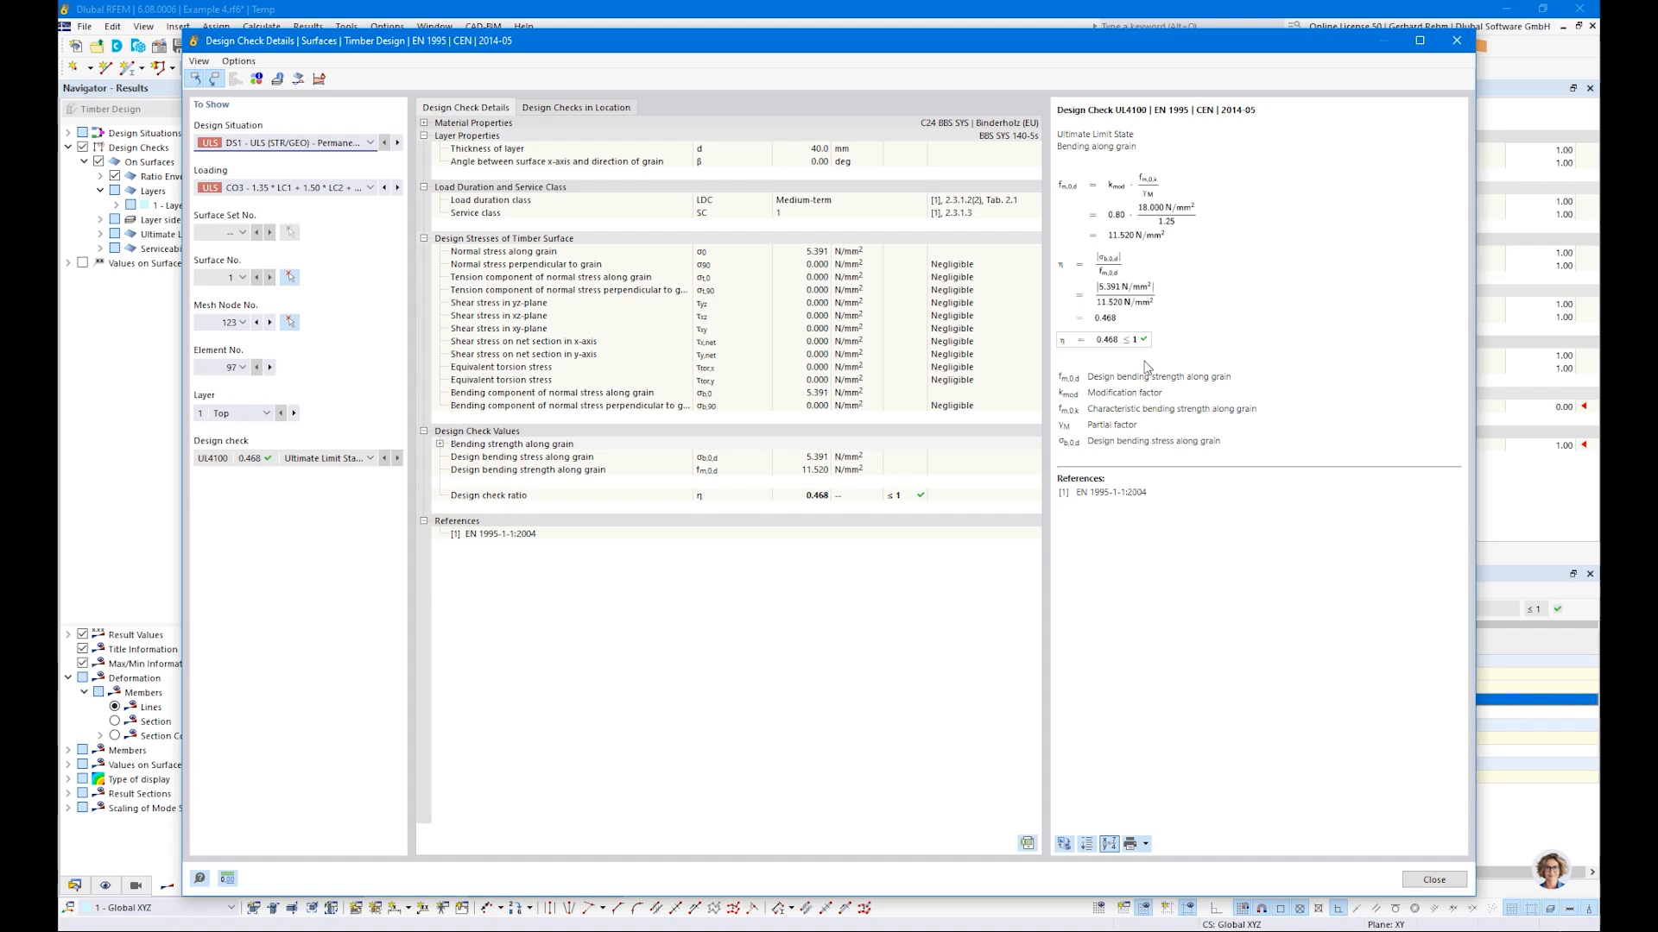
left_click(1457, 42)
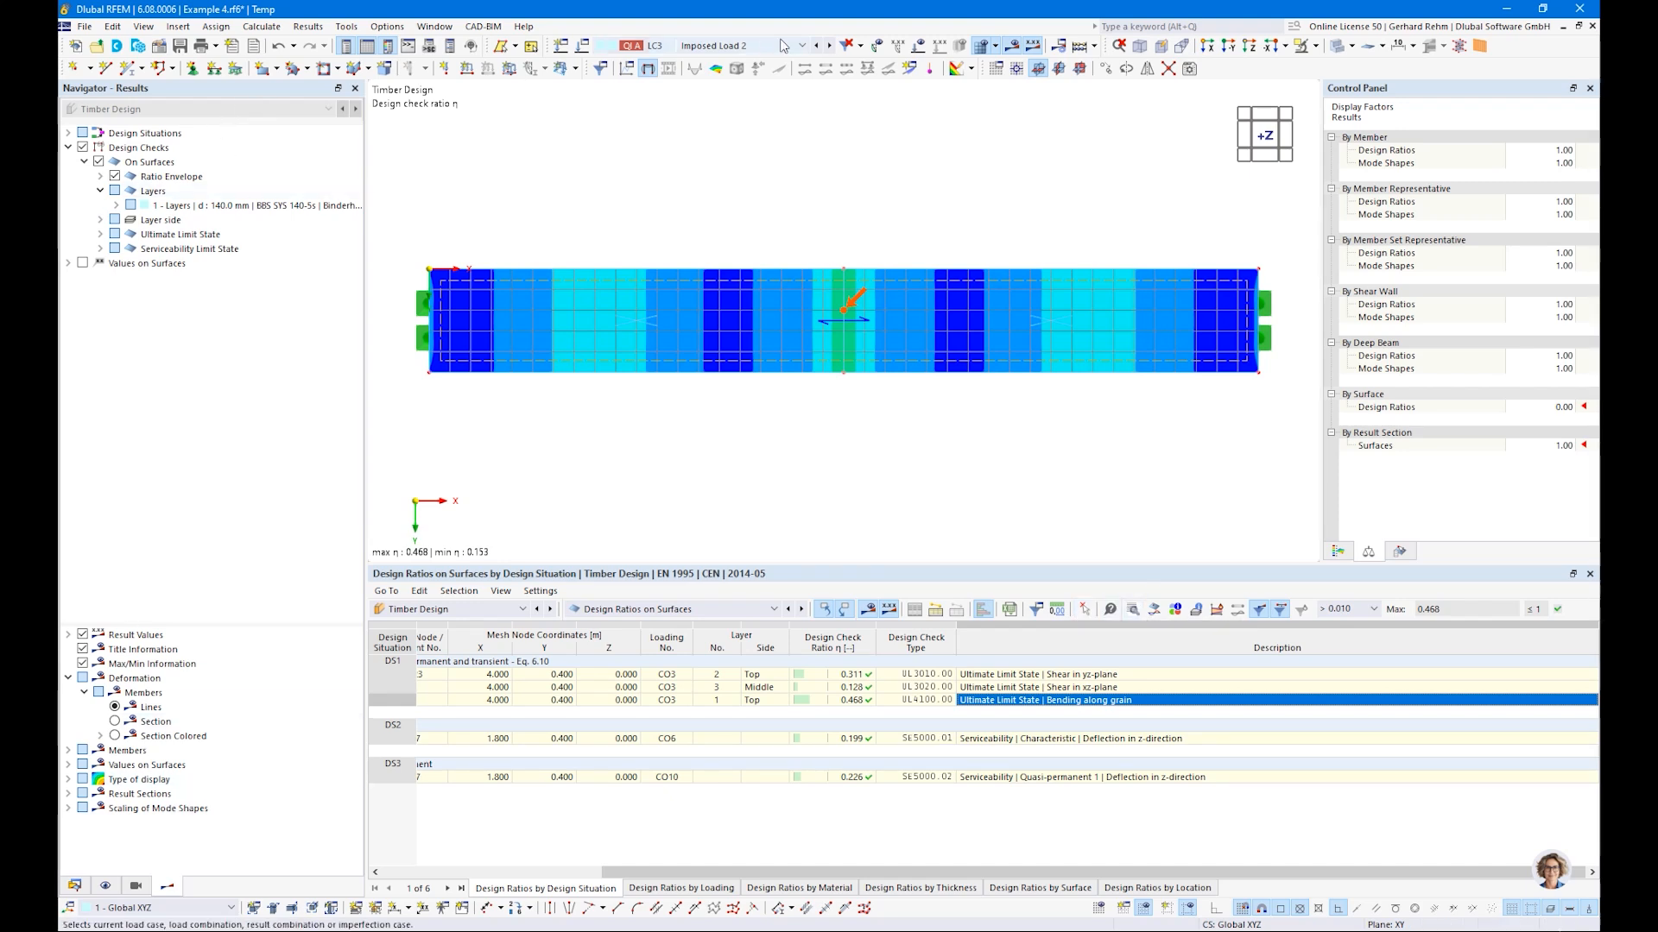
Set the active loading to design situation DS1 and switch the displayed results from Timber Design to Static Analysis
left_click(730, 45)
left_click(703, 98)
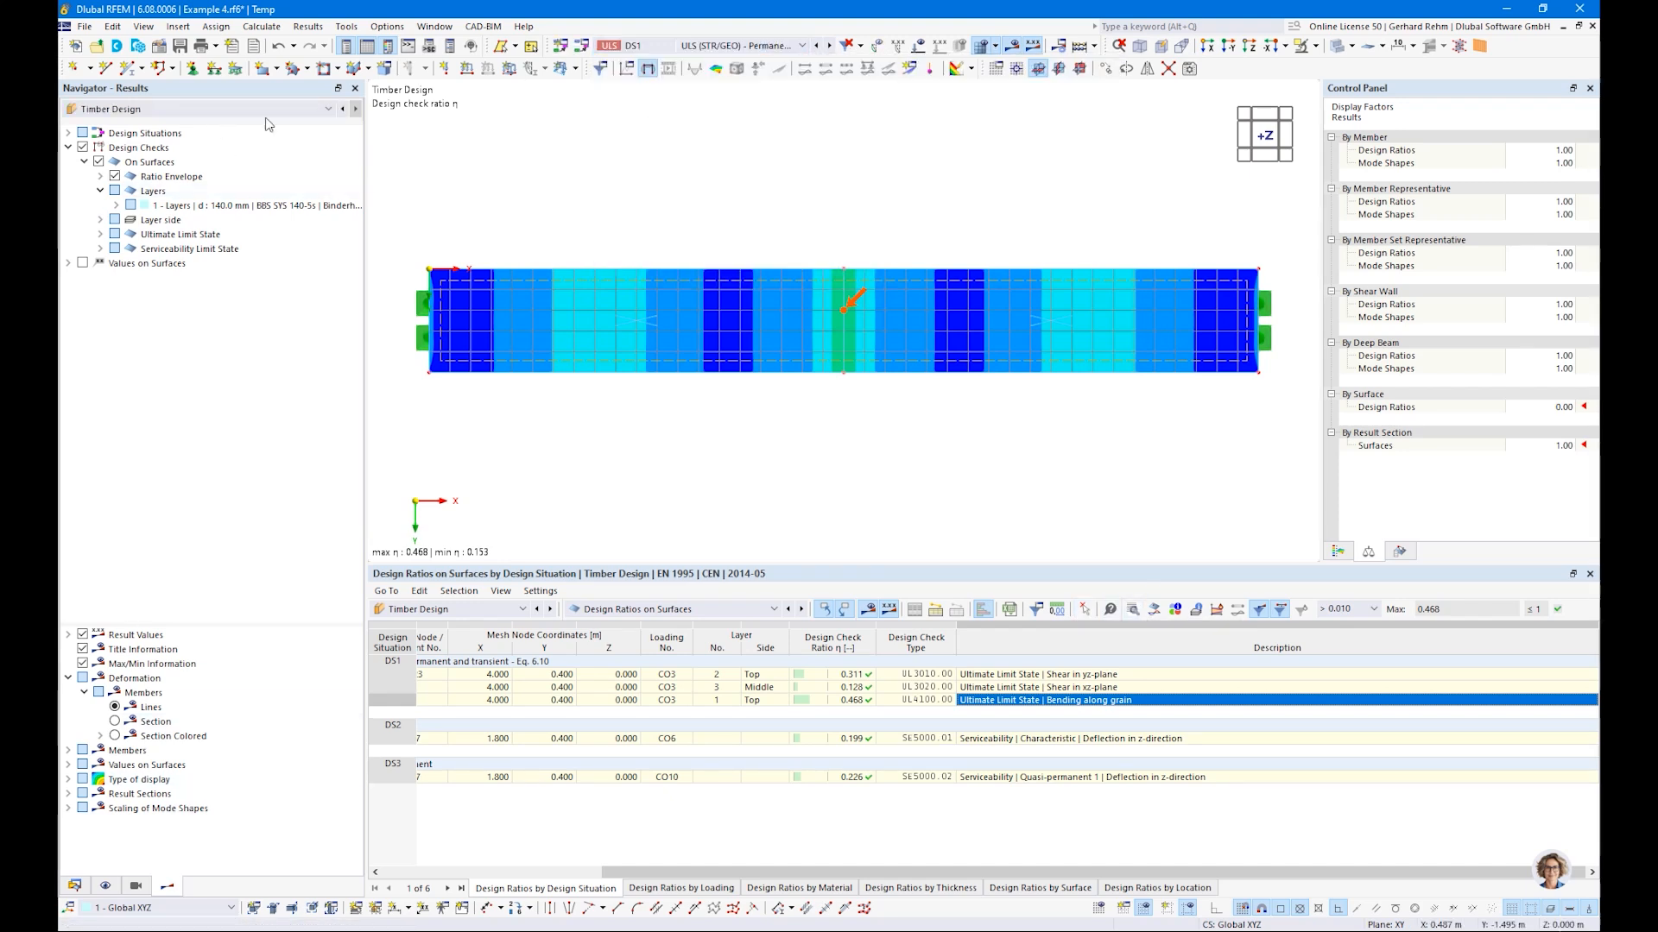
left_click(138, 109)
left_click(107, 123)
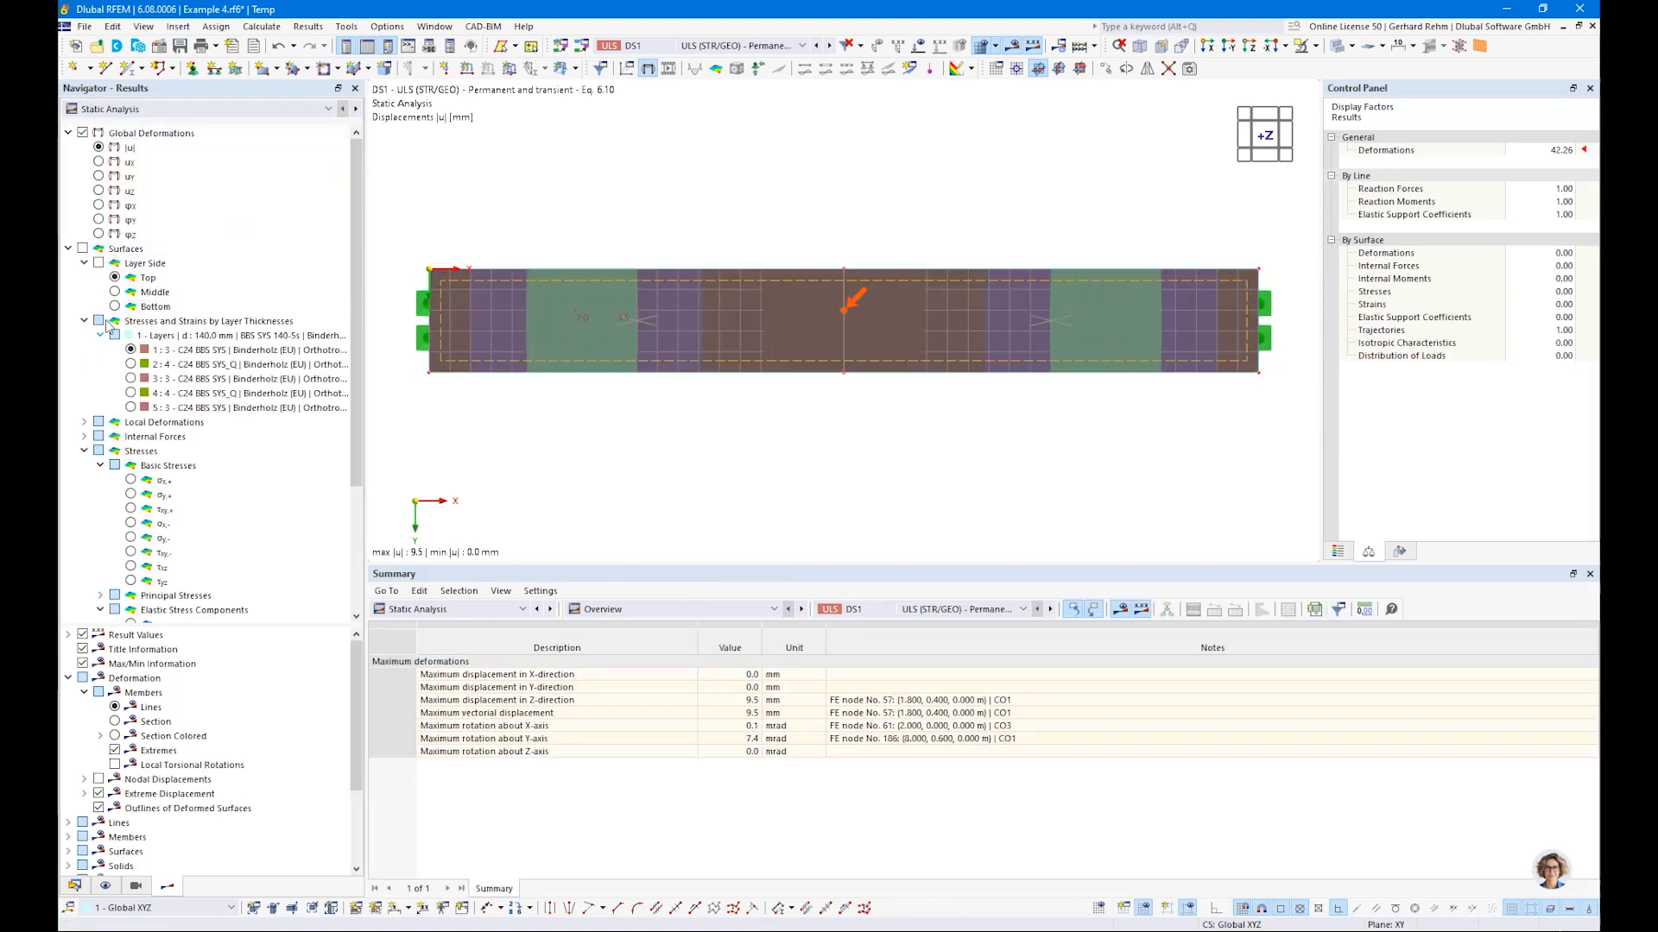
Display the elastic bending stress σx,b at the top side of layer 1, together with its color scale
left_click(99, 264)
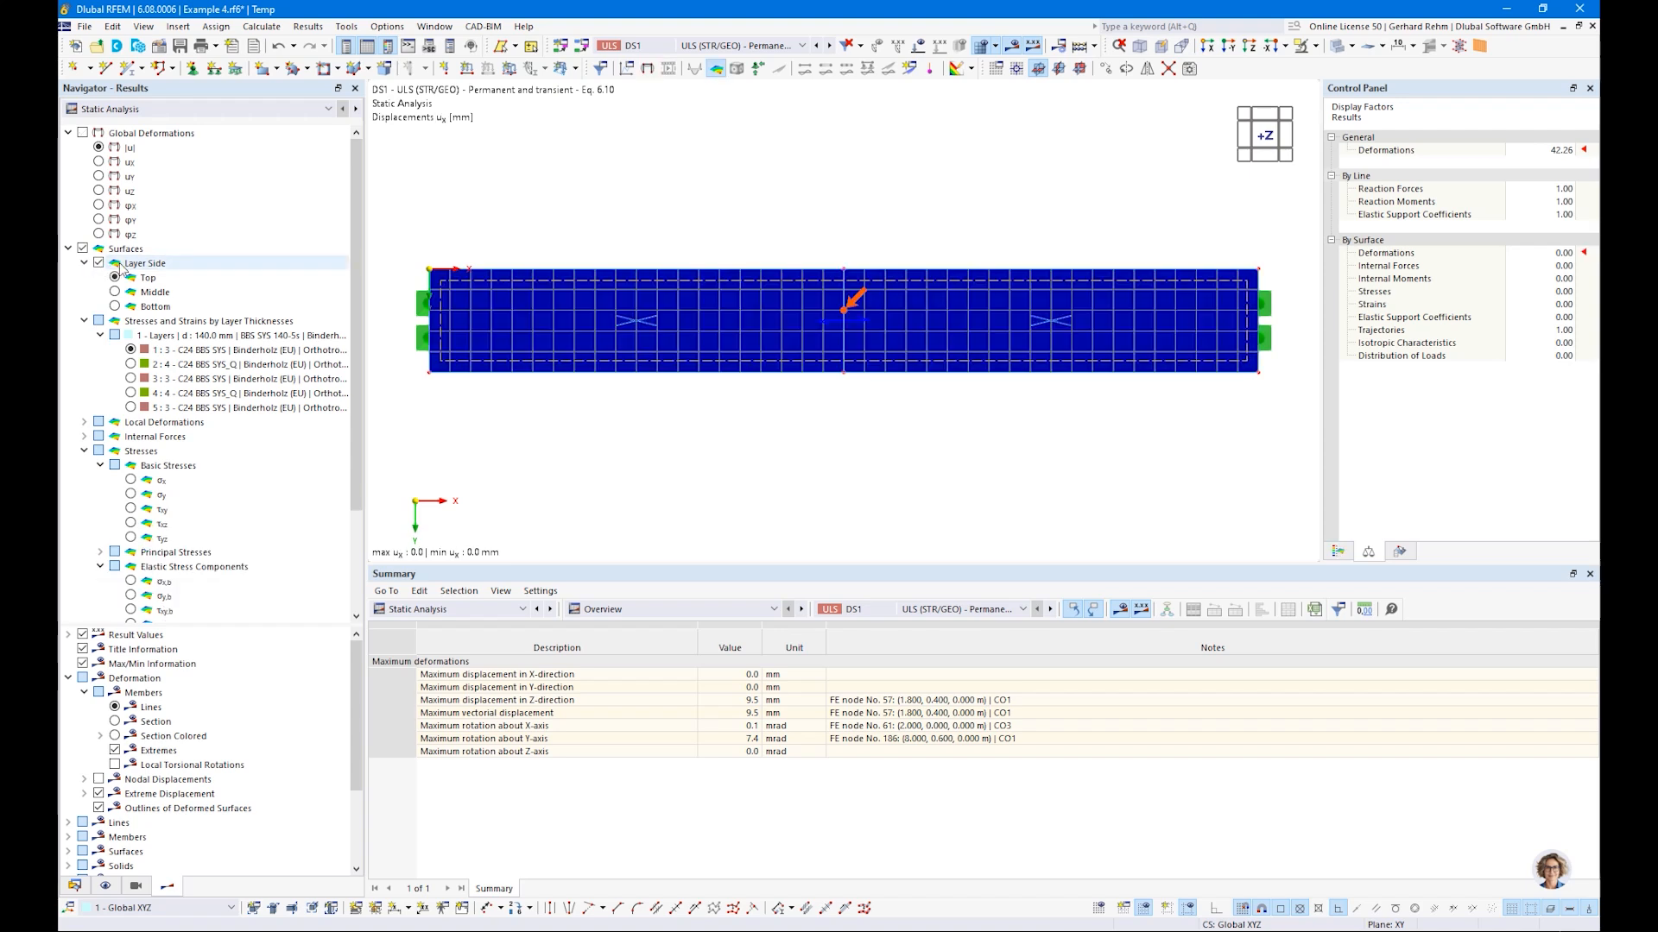
left_click(118, 282)
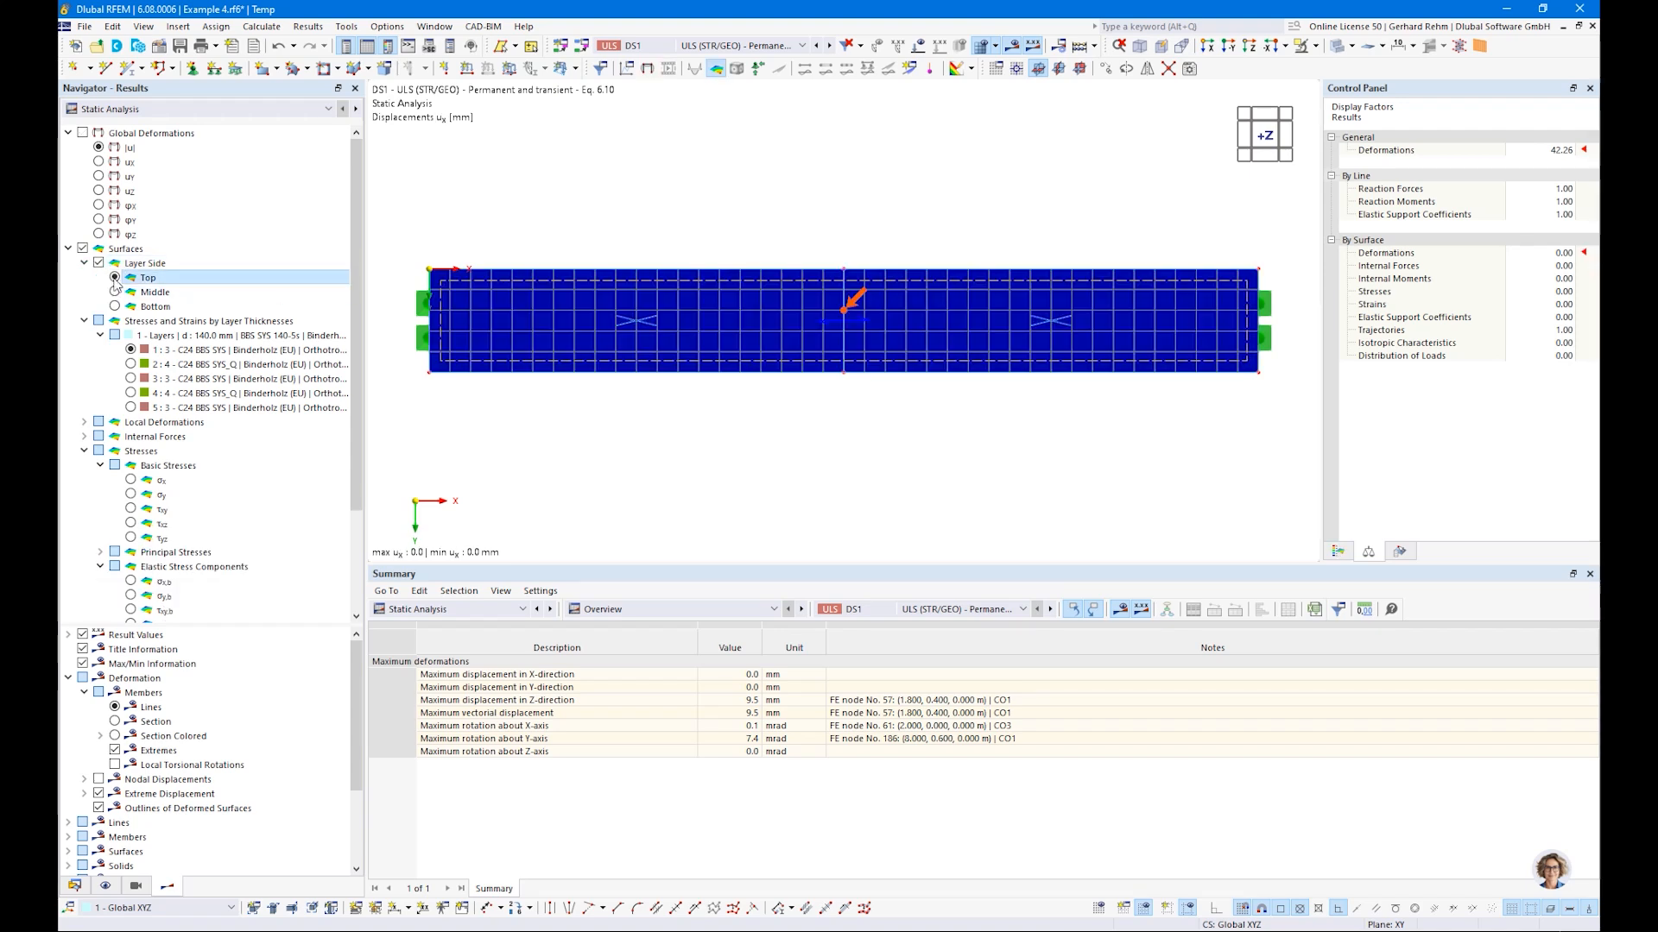
scroll(95, 499, "down", 2)
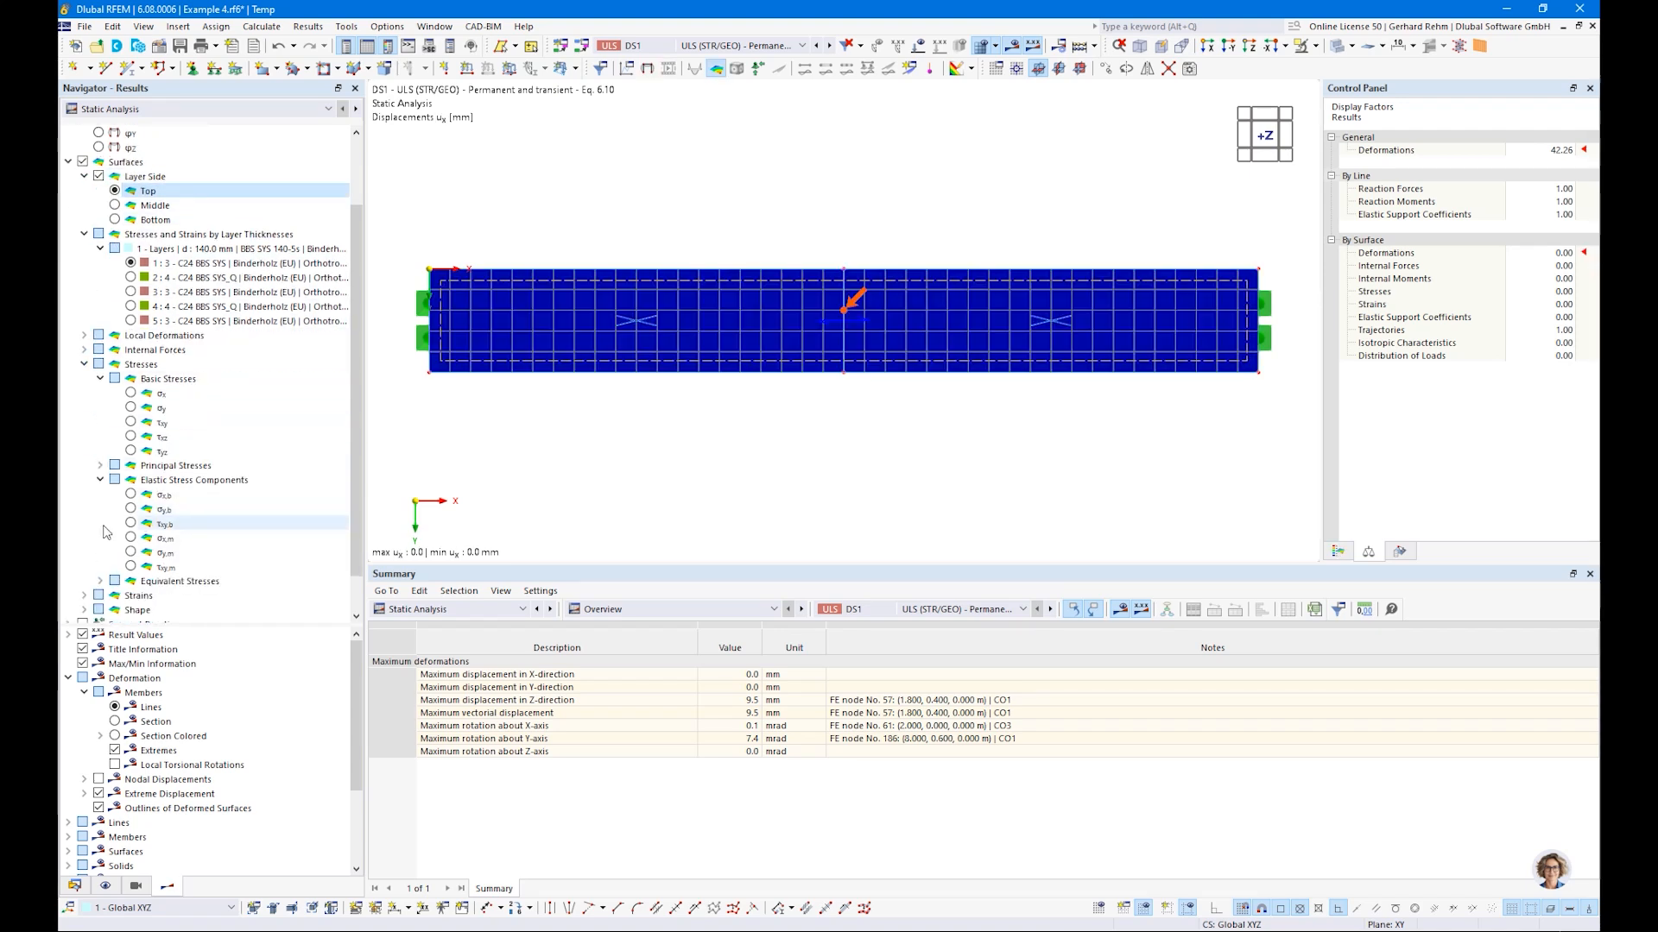
left_click(131, 495)
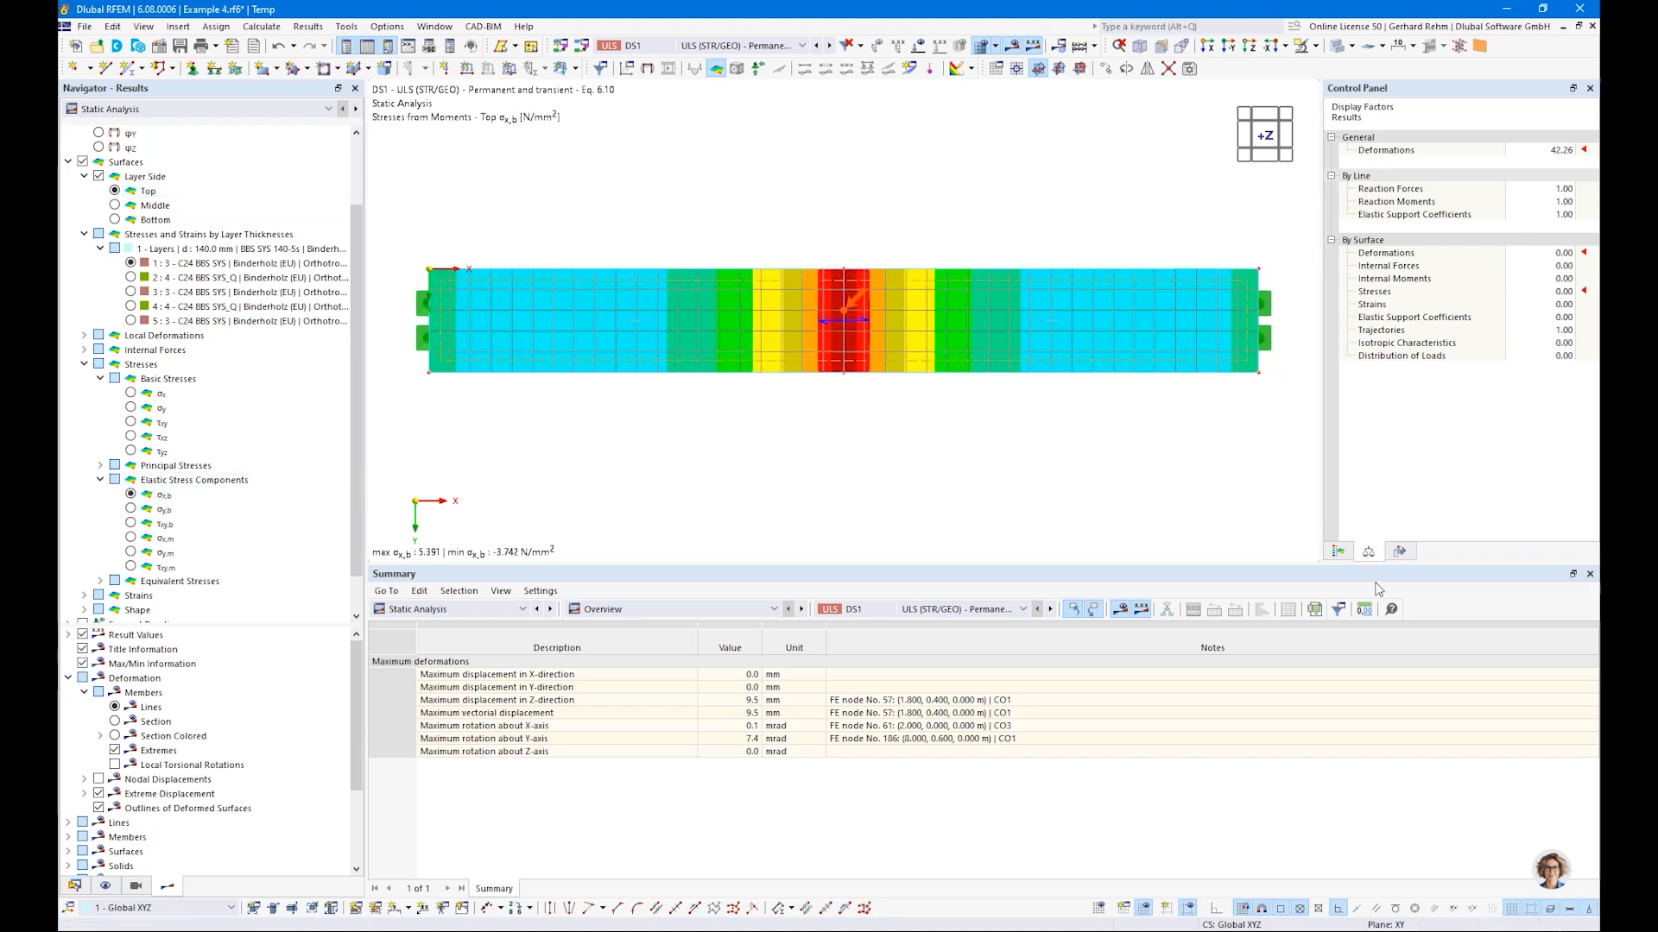
left_click(1337, 552)
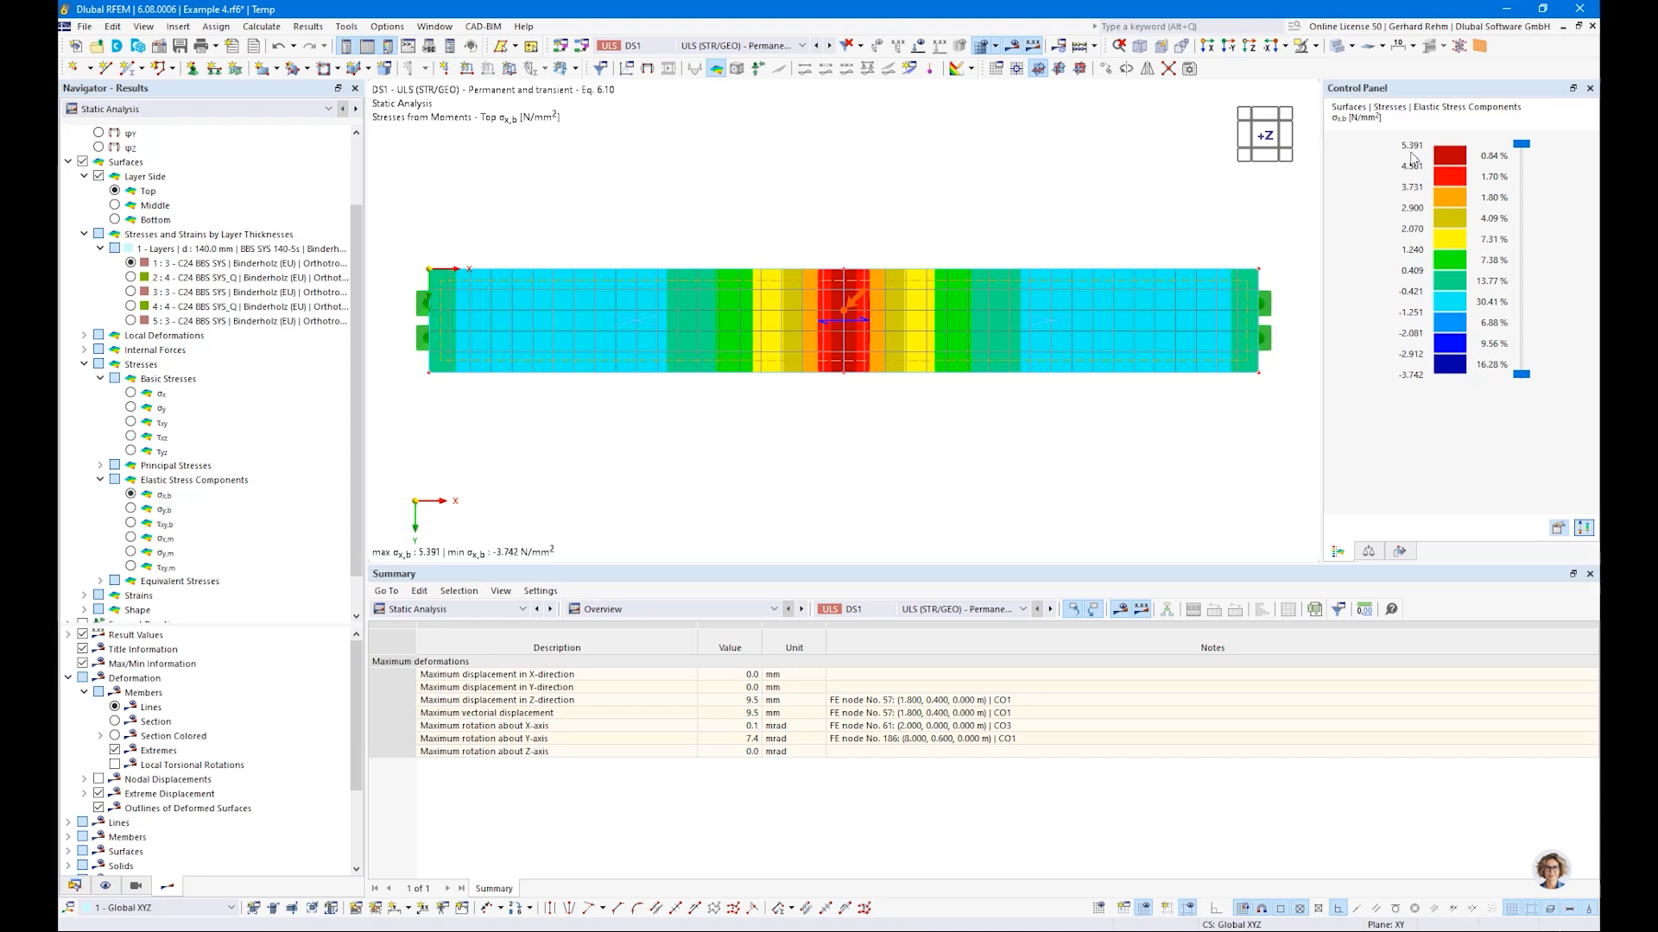
Return to the Timber Design results and show the design ratio diagram through the CLT layers at surface point 4.000, 0.400, 0.000 m
middle_click_drag(696, 370, 770, 366, "ctrl")
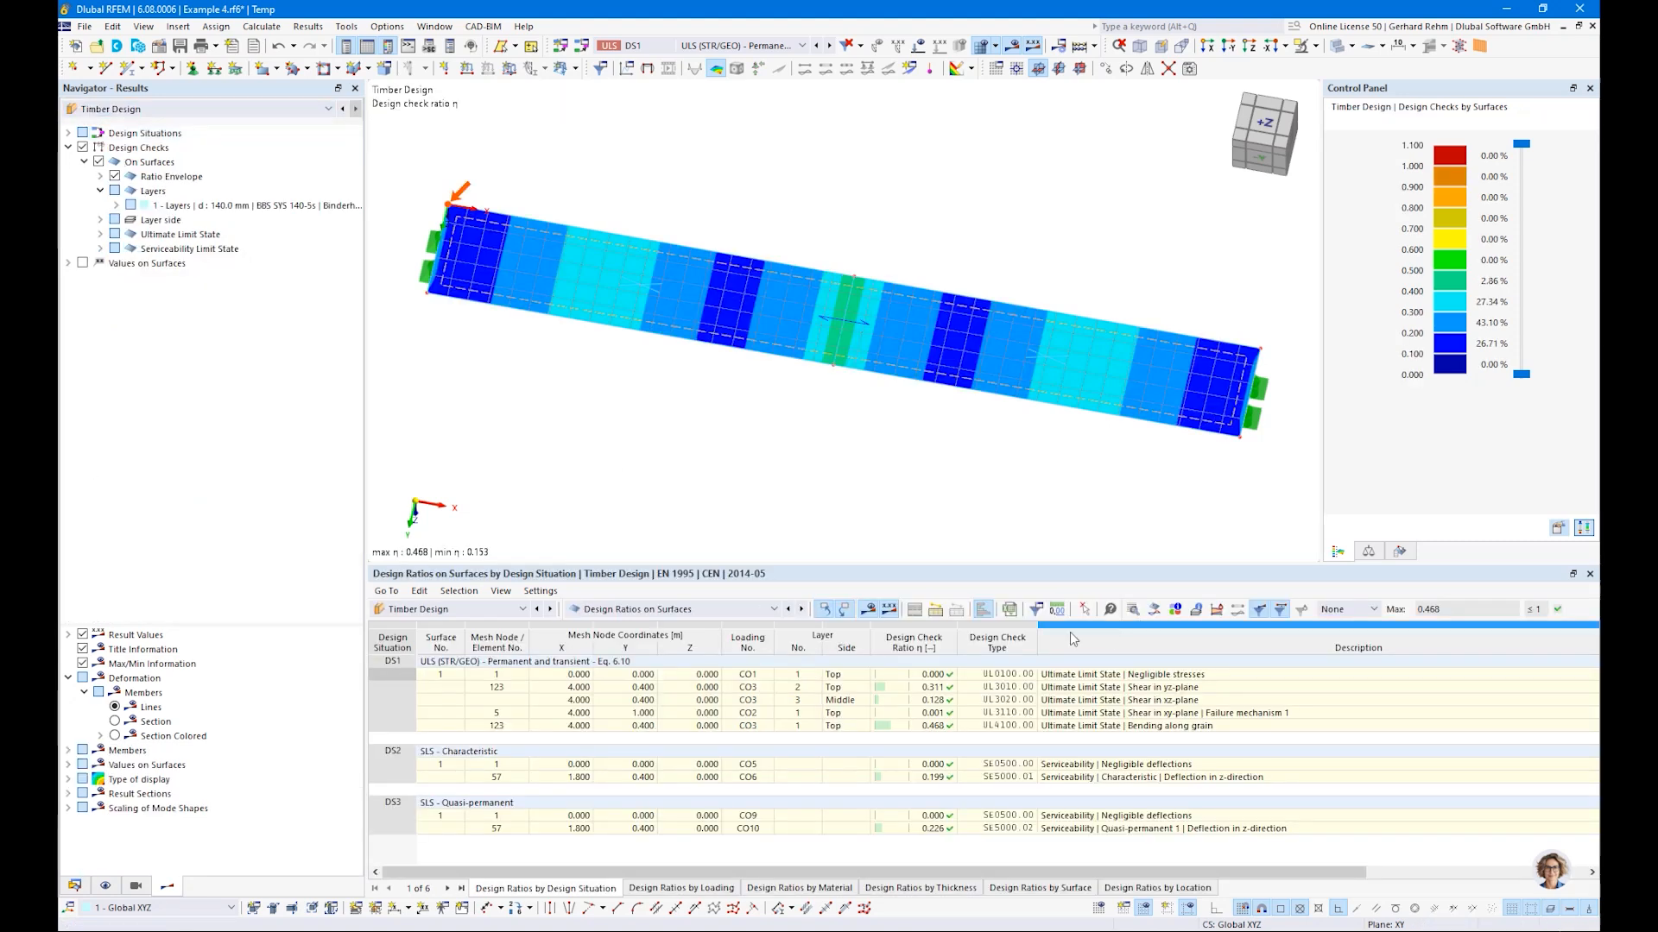
left_click(1156, 616)
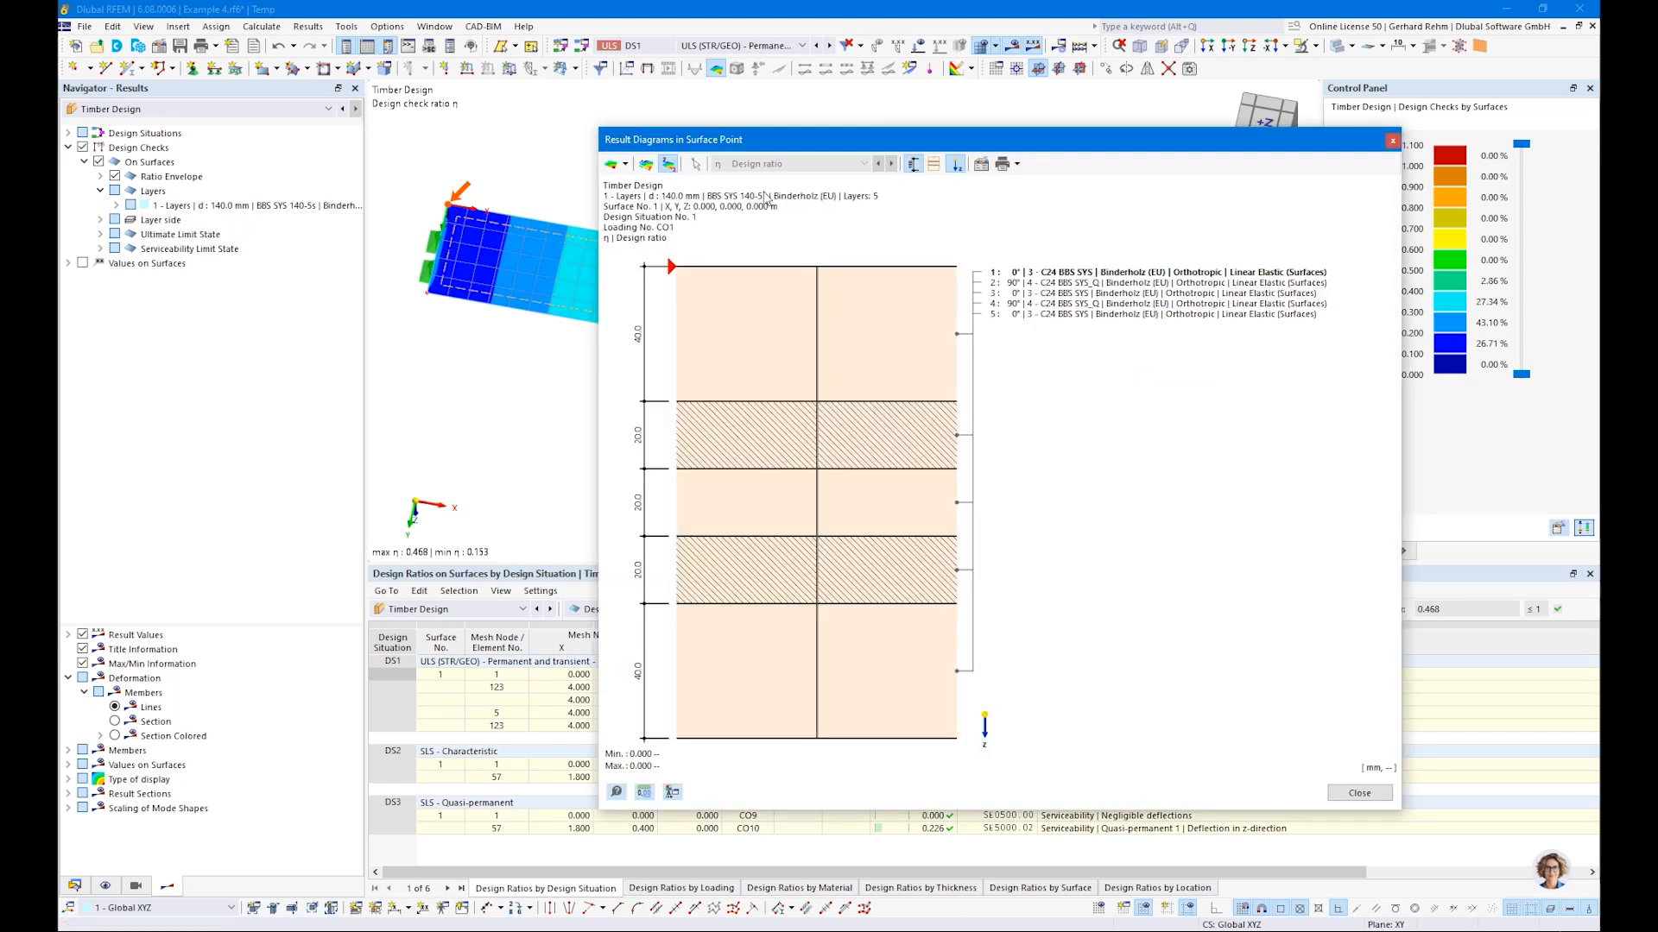
left_click(625, 165)
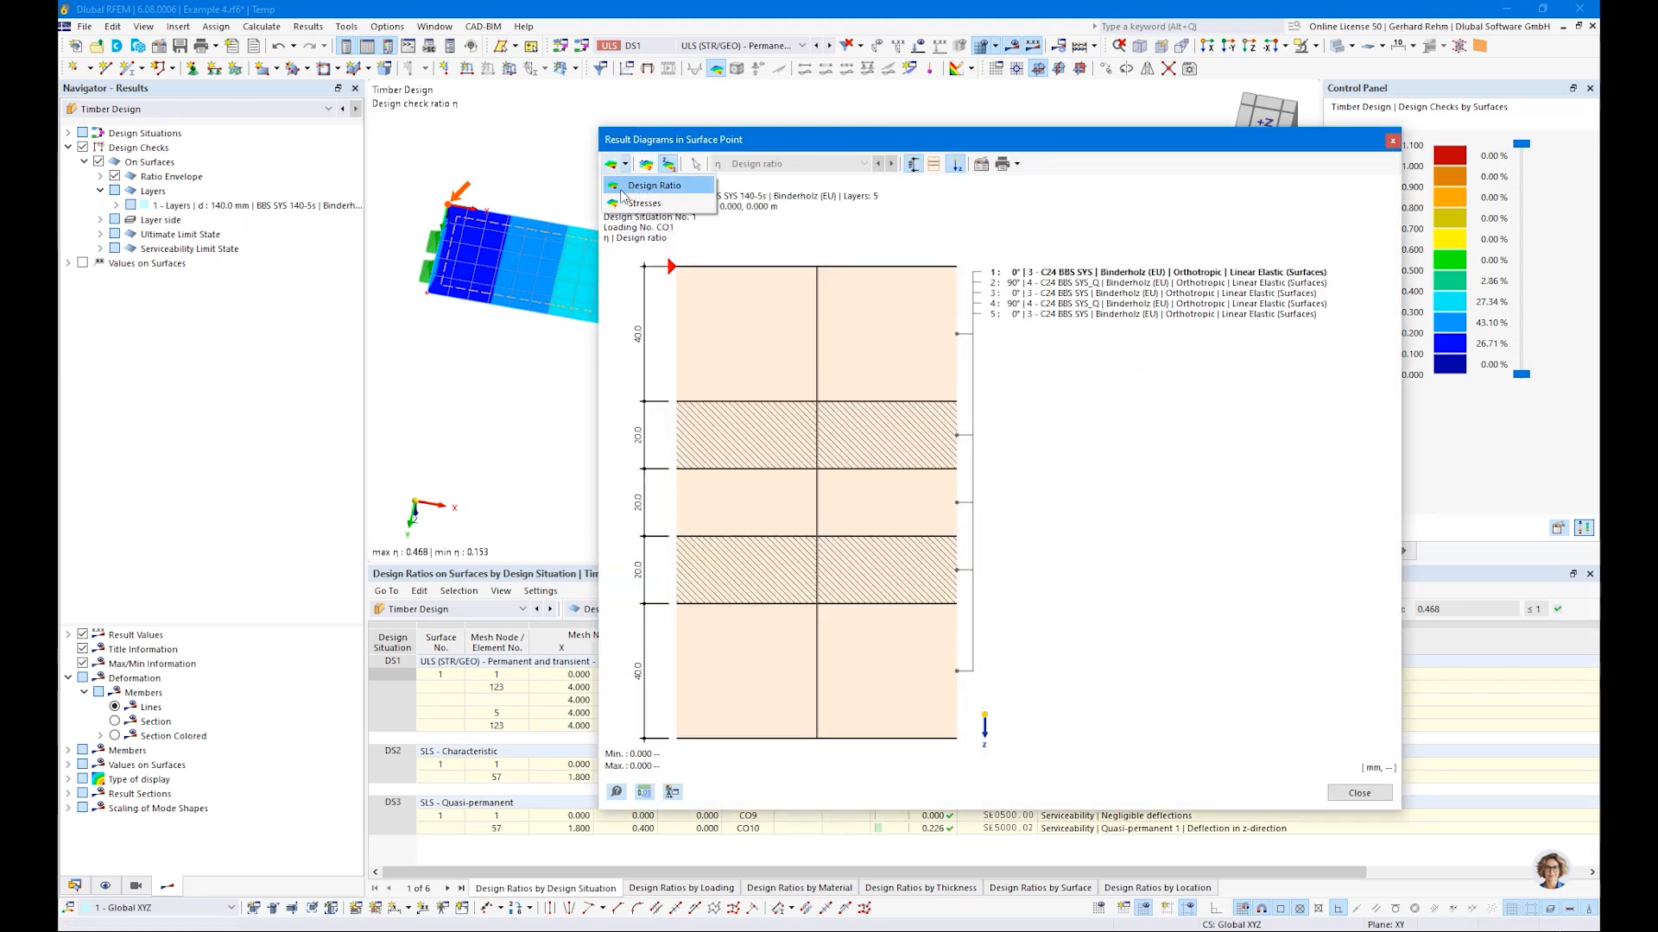
left_click(696, 186)
left_click_drag(720, 142, 1147, 203)
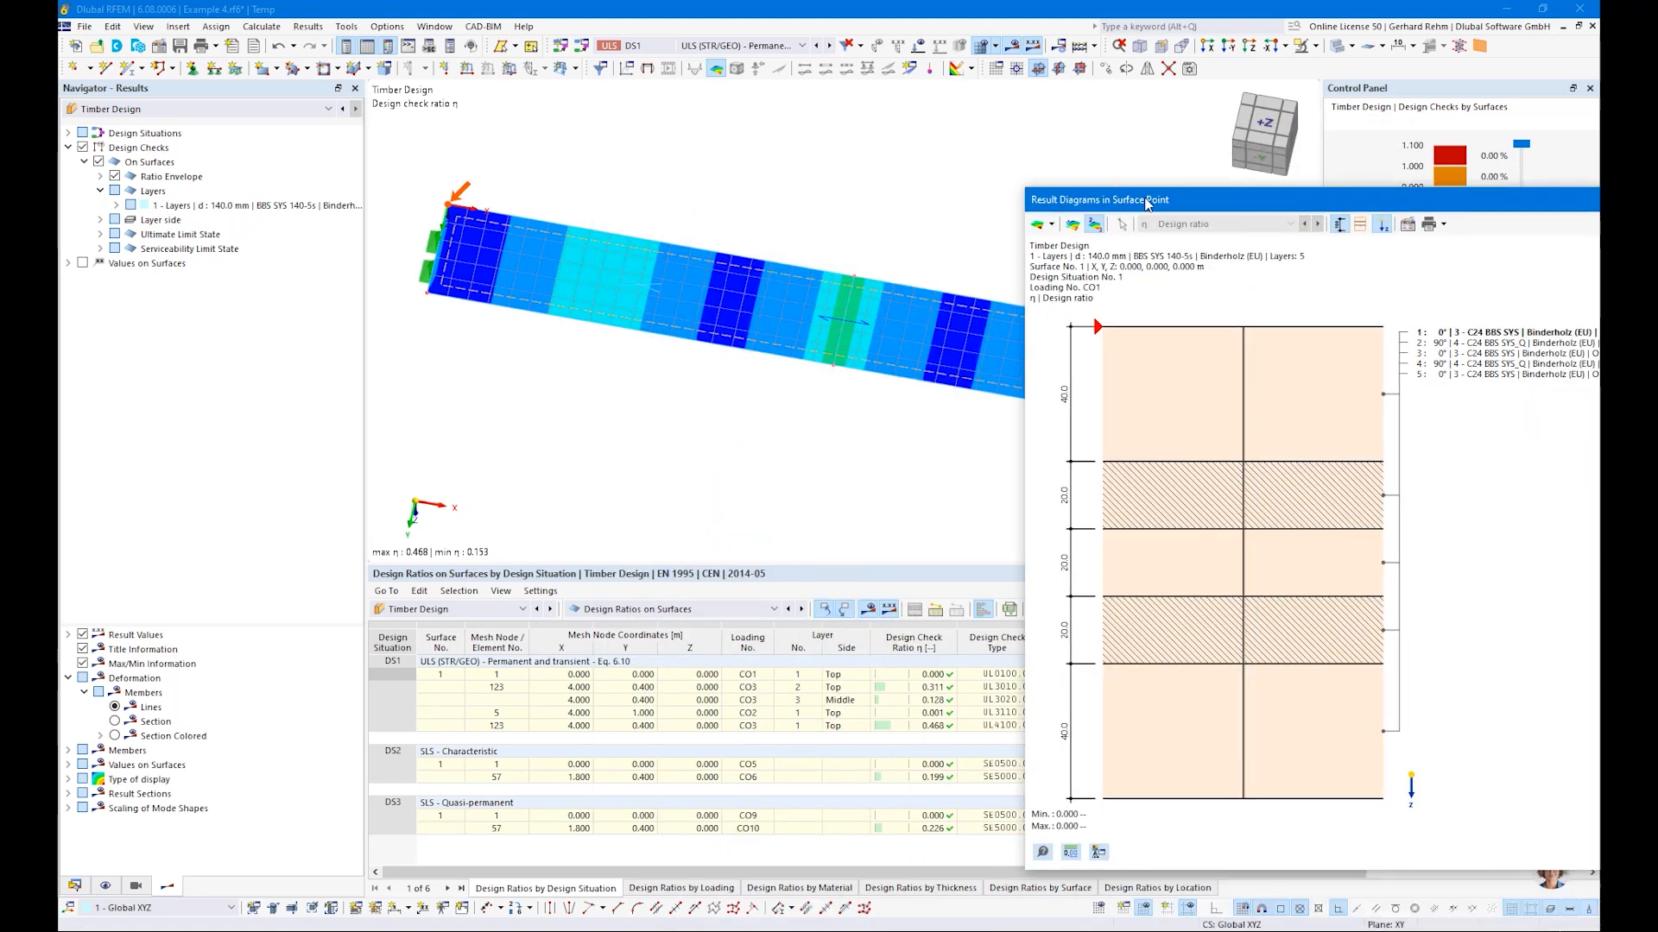
left_click(1120, 225)
left_click(842, 319)
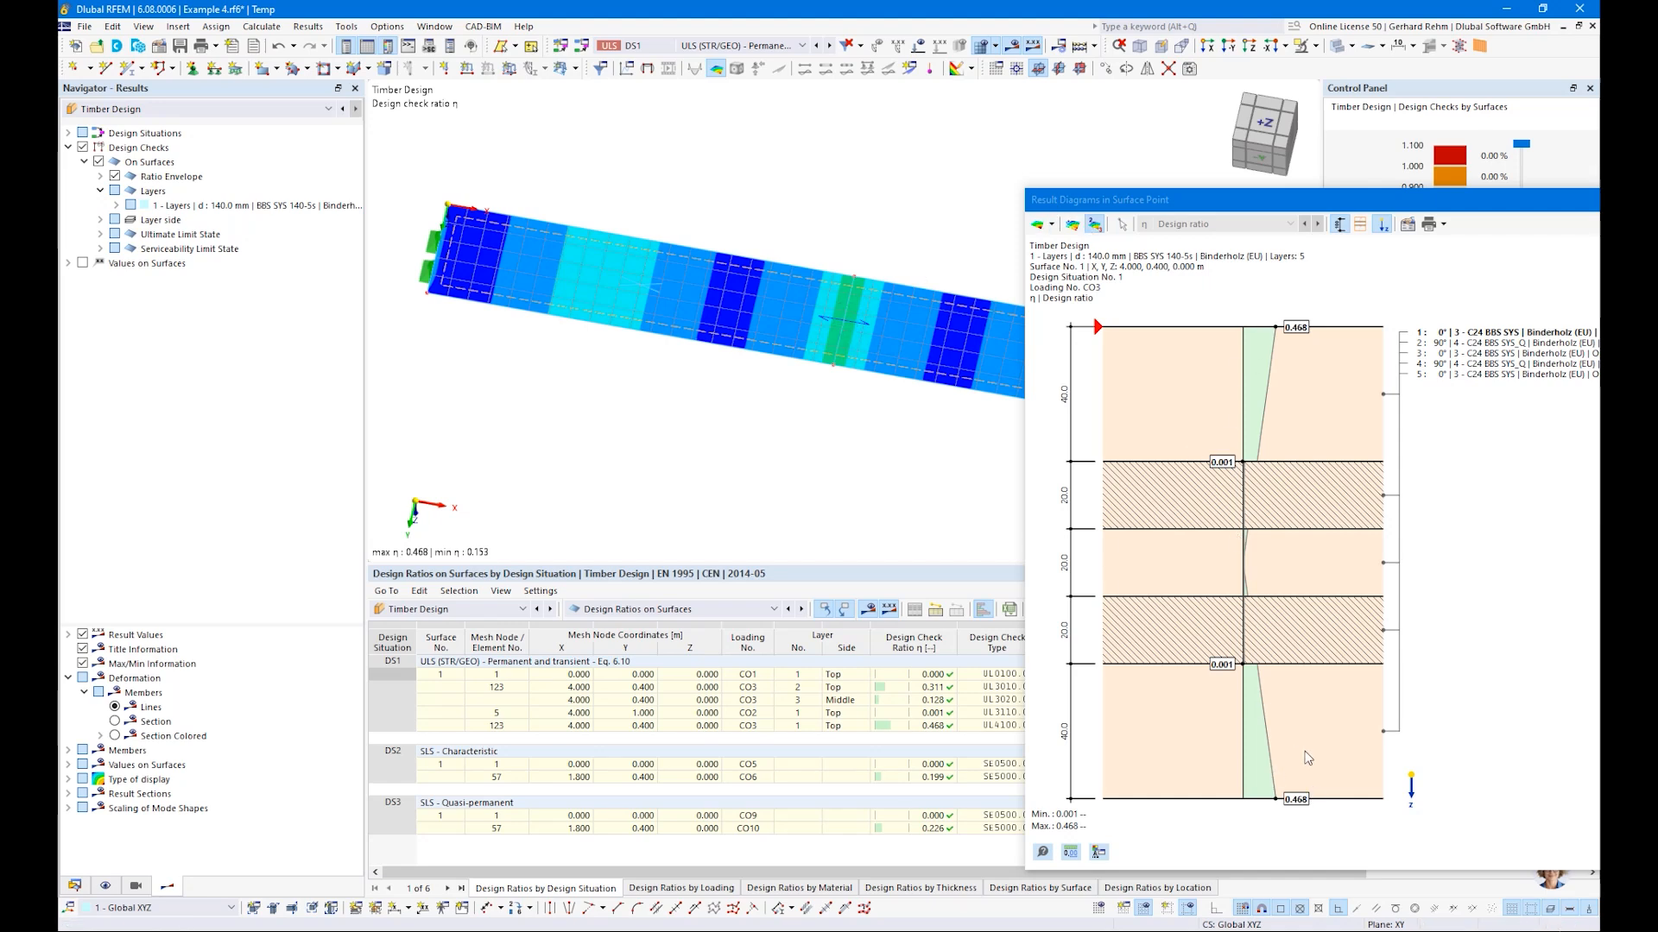
Switch the surface point diagram to stresses and show the bending stress along grain
left_click(1050, 224)
left_click(1069, 262)
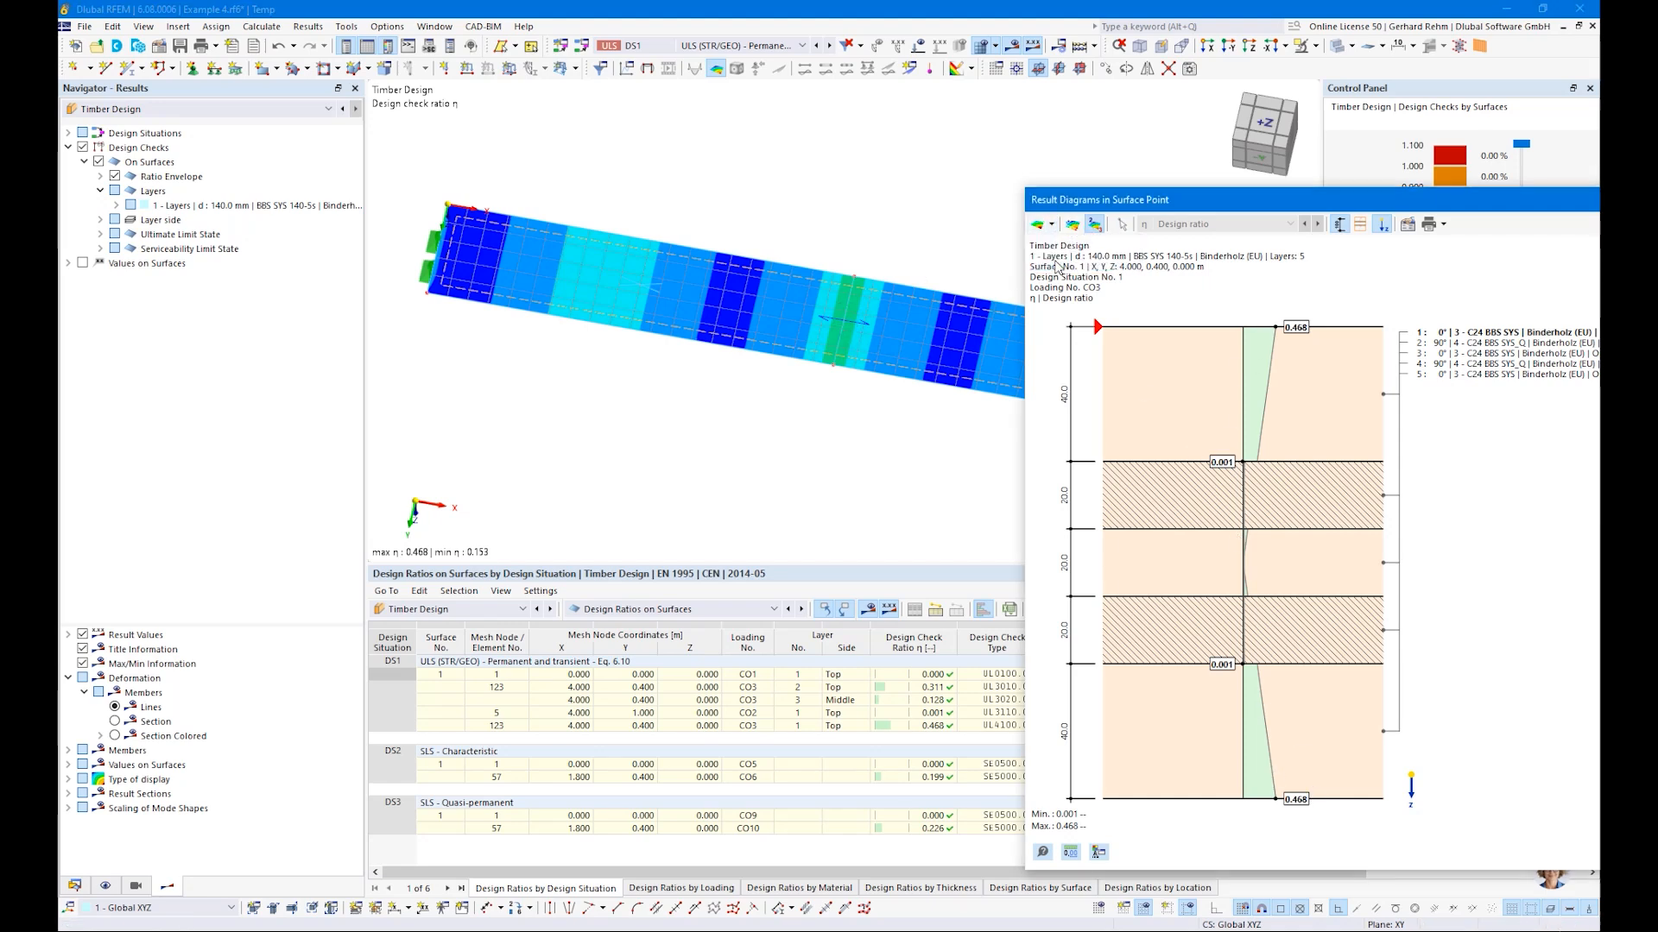
left_click(1221, 223)
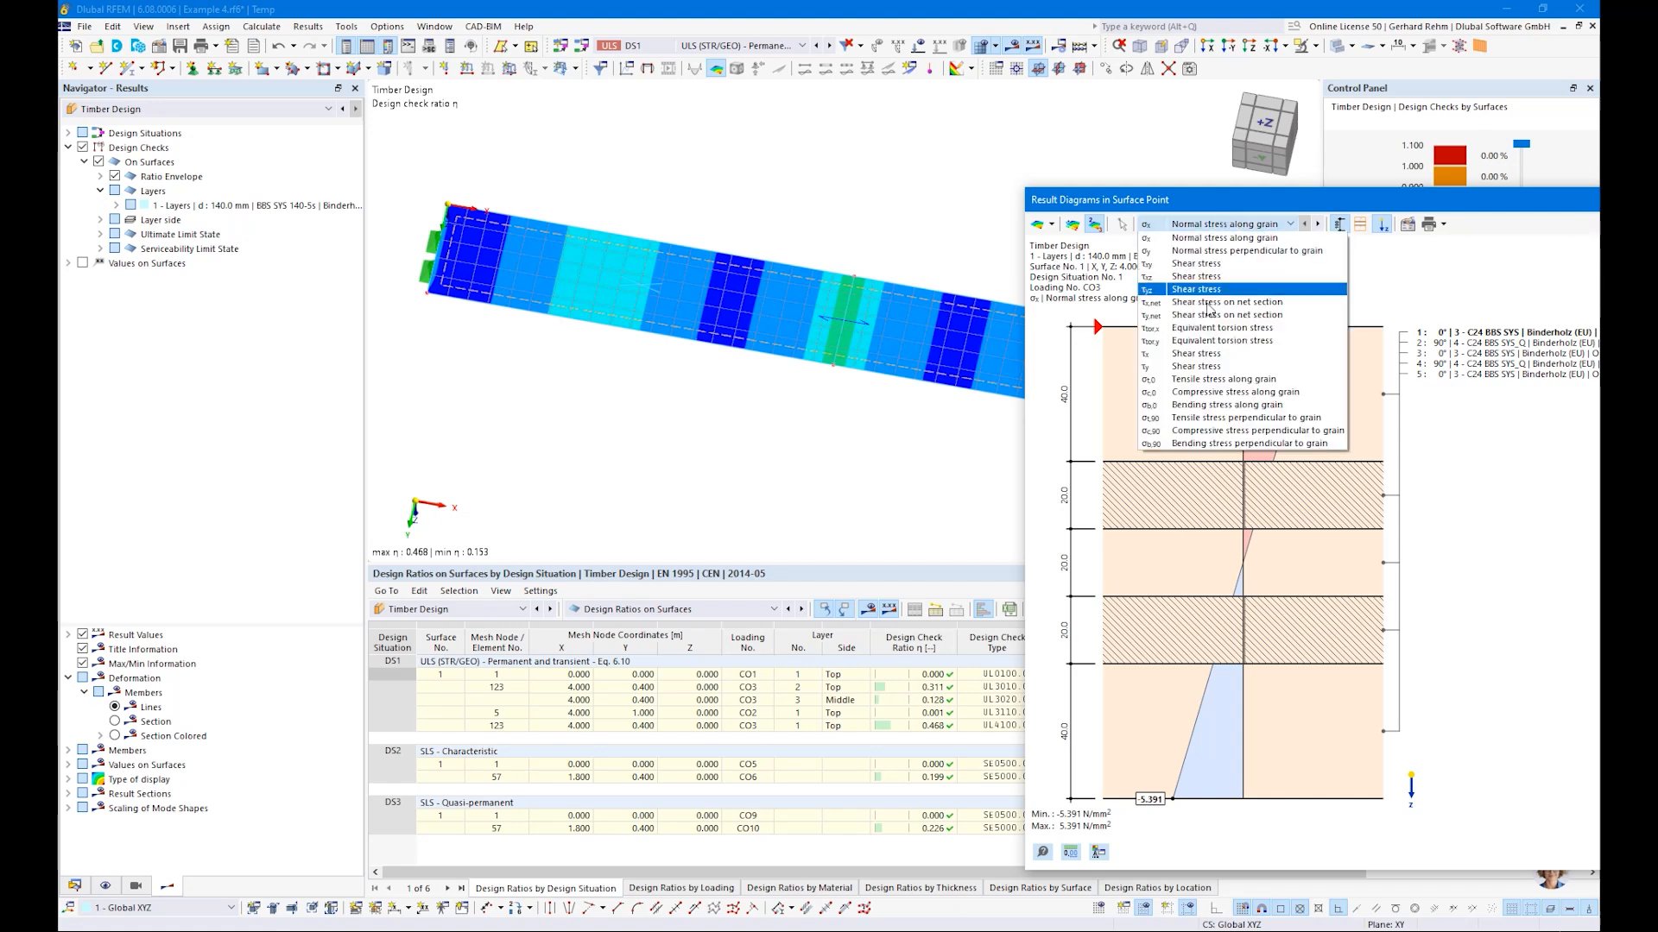
left_click(1200, 405)
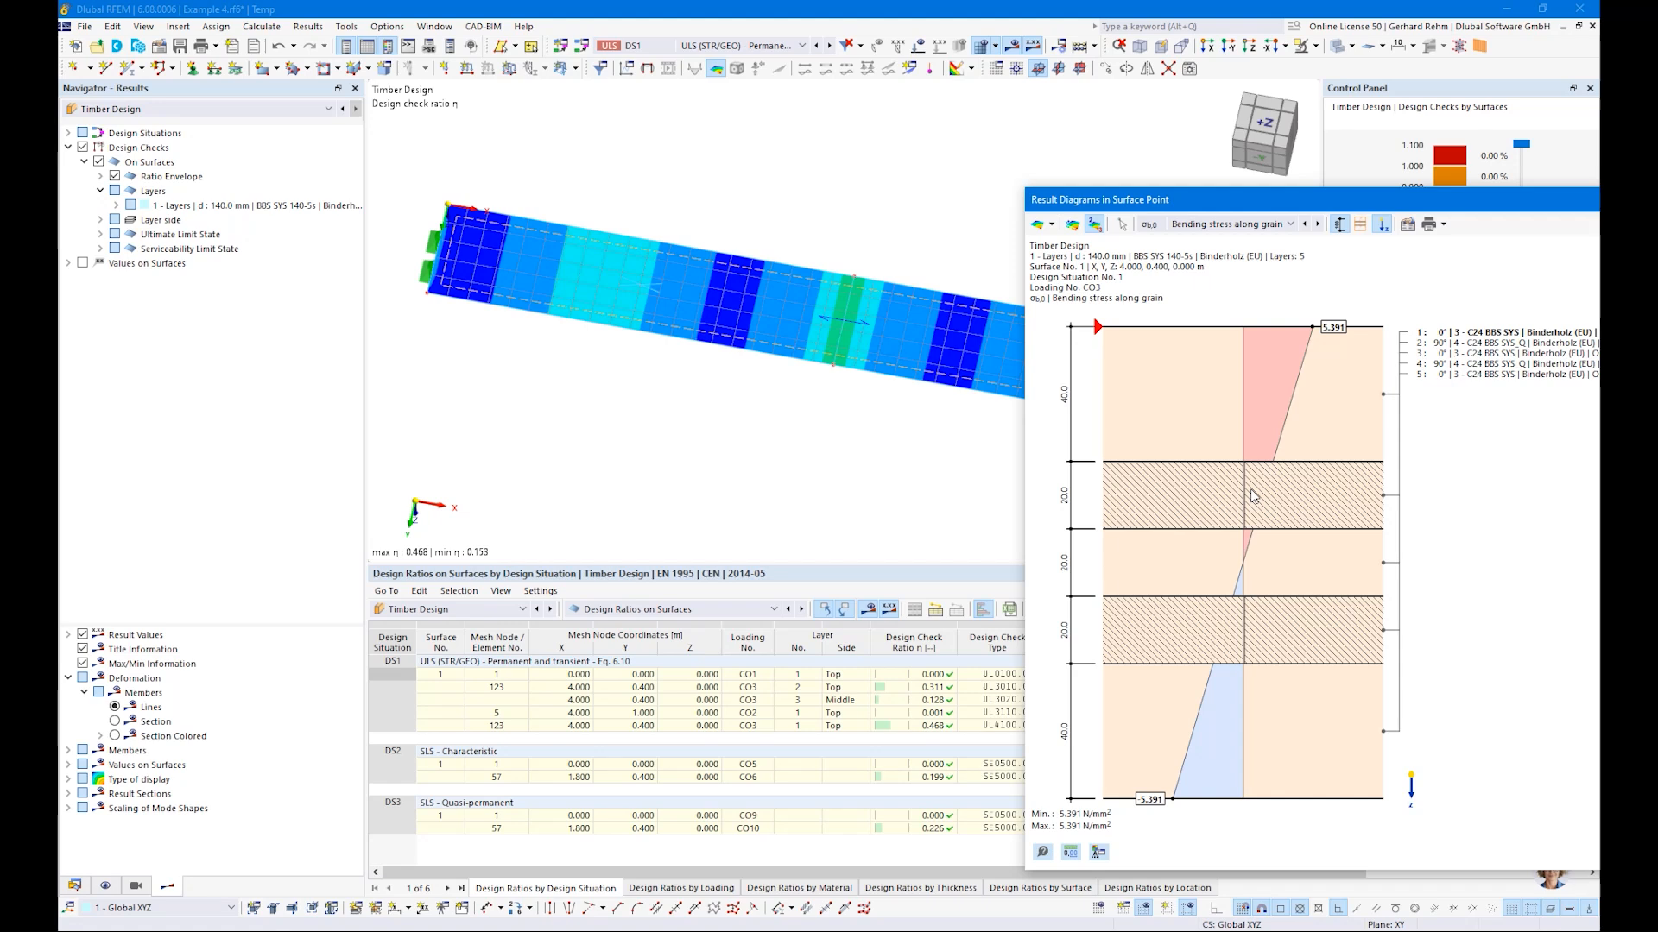
Examine the shear stress diagrams τxz and τyz at the surface point, and close the result diagrams
left_click(1198, 226)
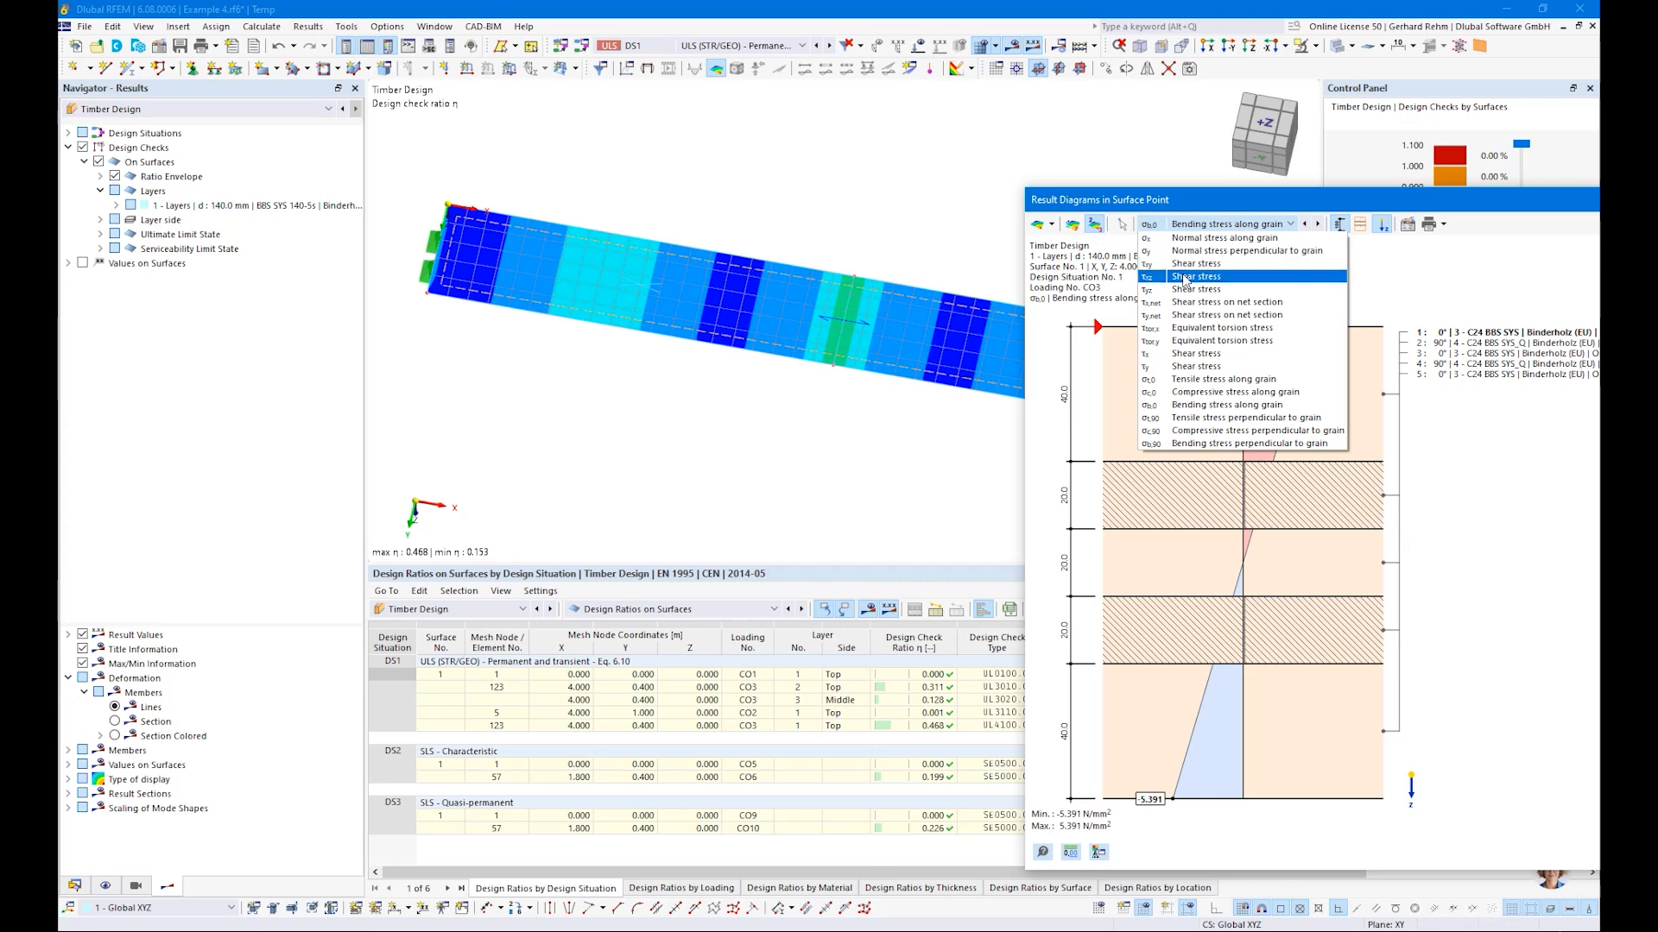
left_click(1195, 277)
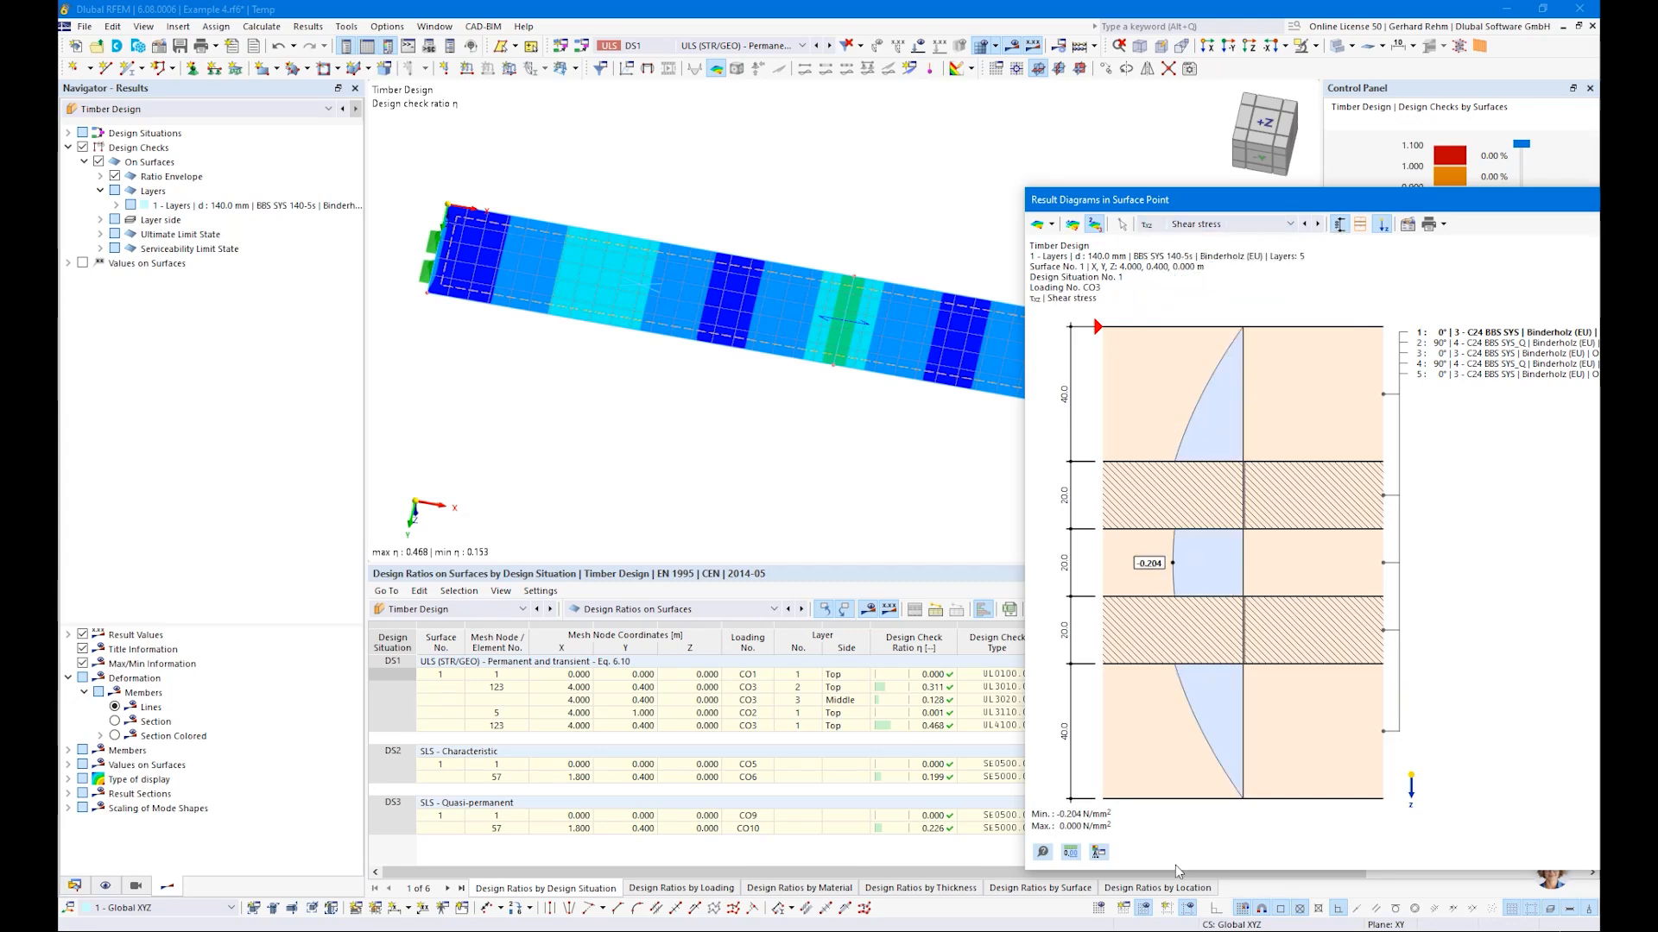
left_click(1221, 227)
left_click(1183, 292)
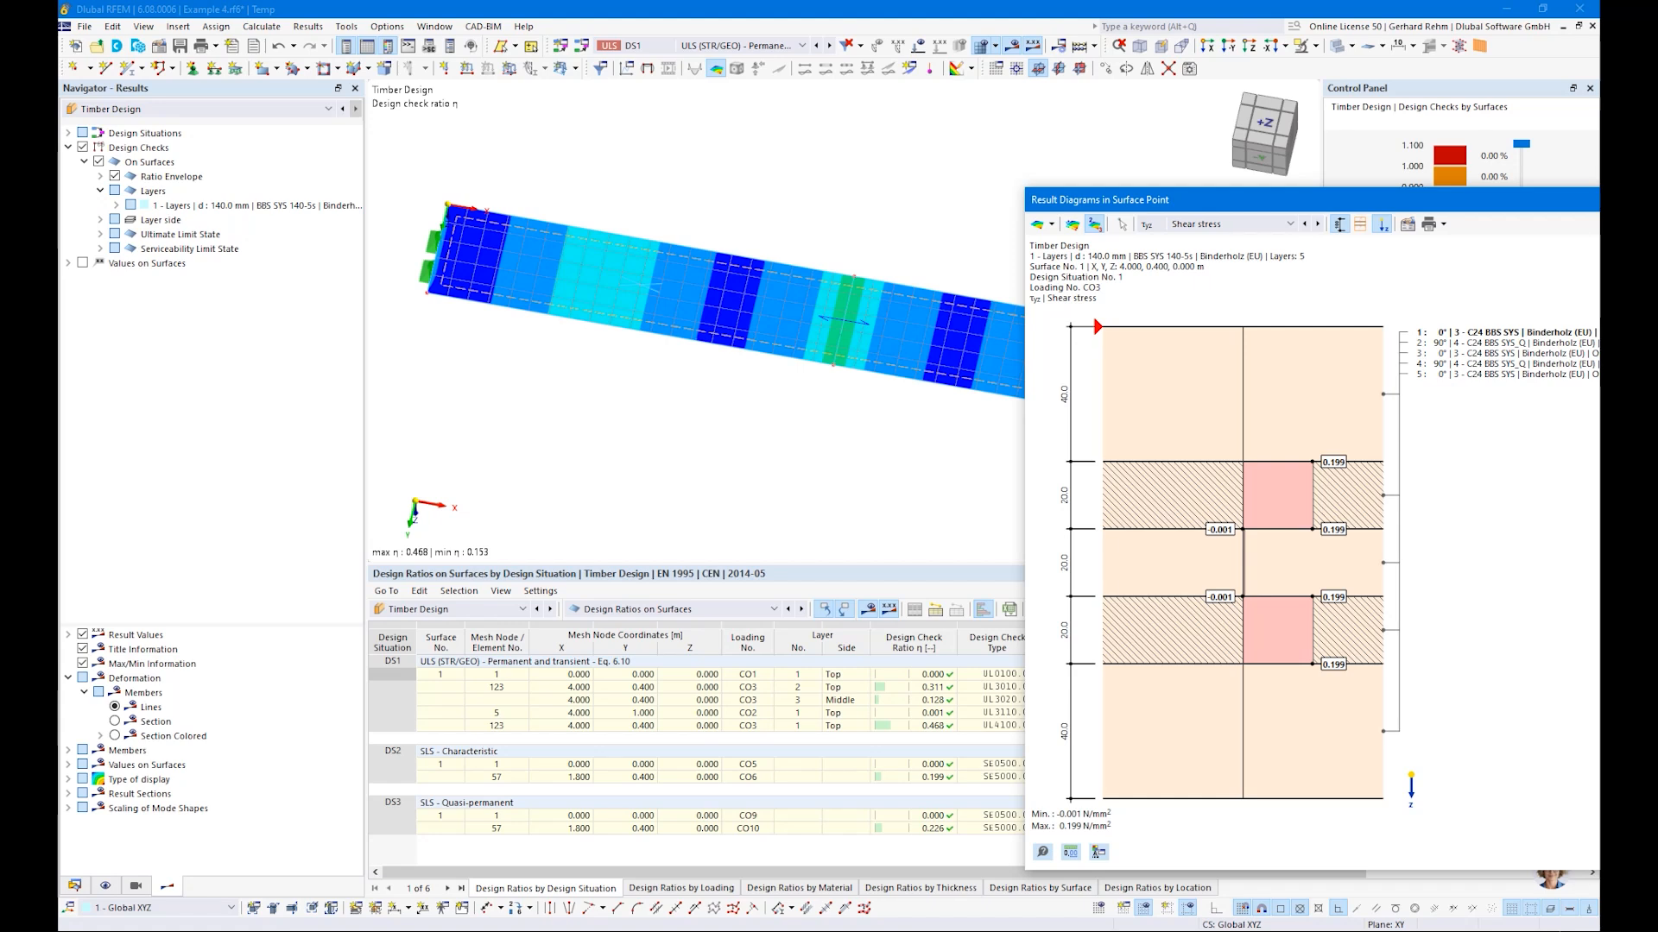
key("Escape")
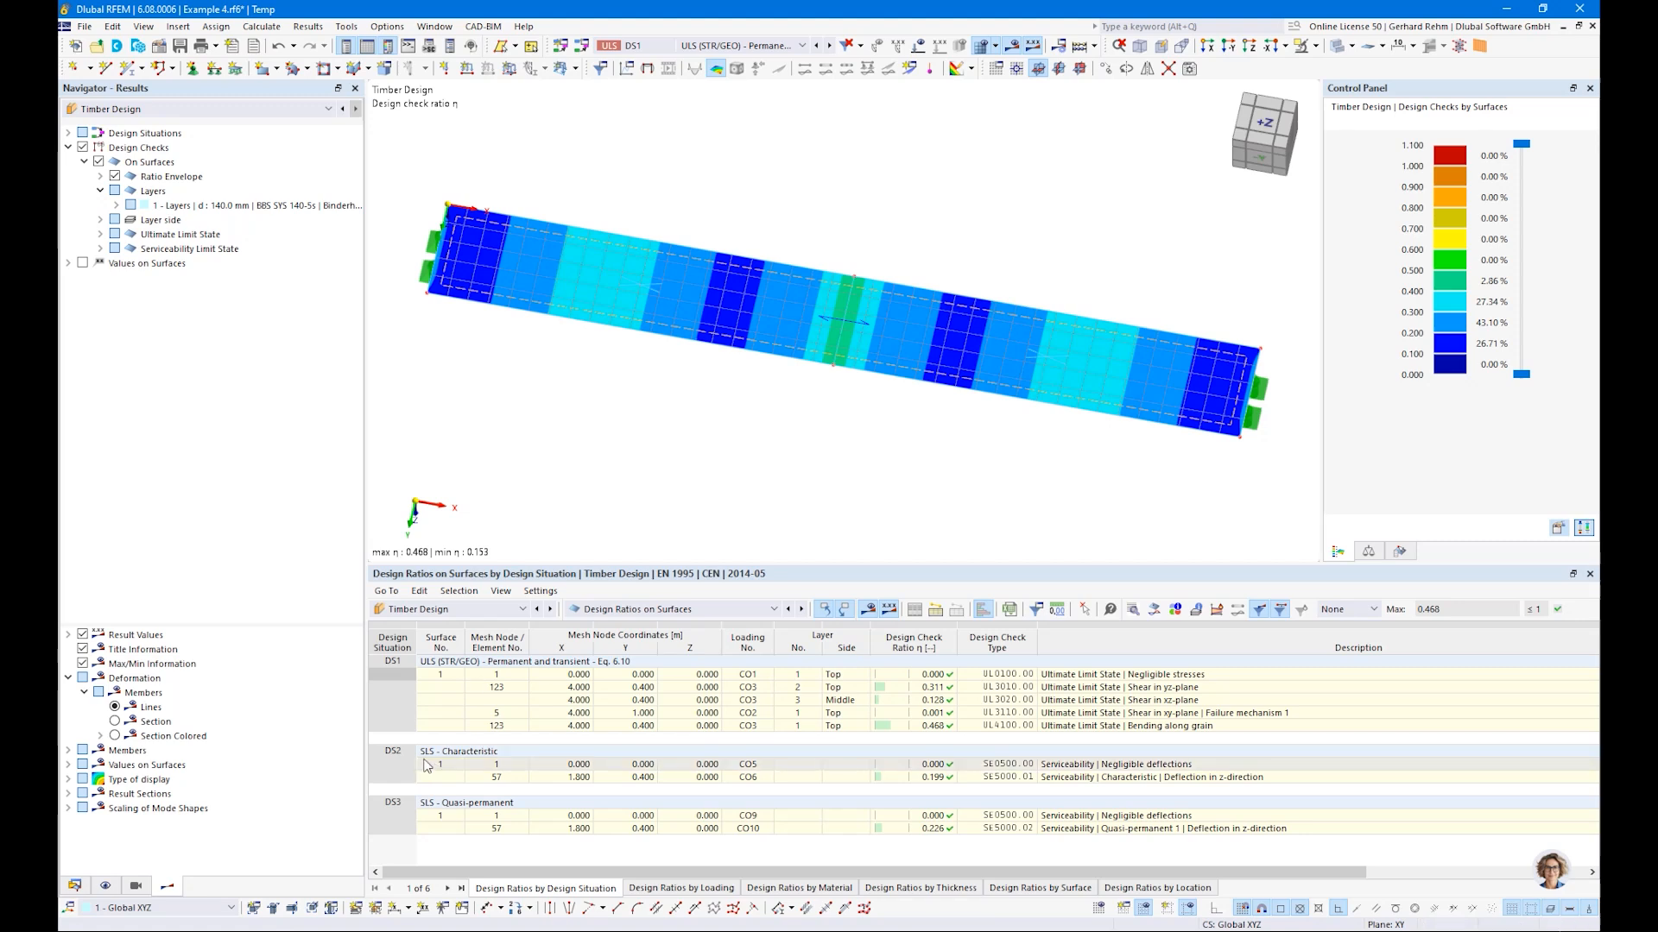
Switch to a maximized Chrome window and open the Dlubal website's English home page
right_click(236, 931)
left_click(230, 894)
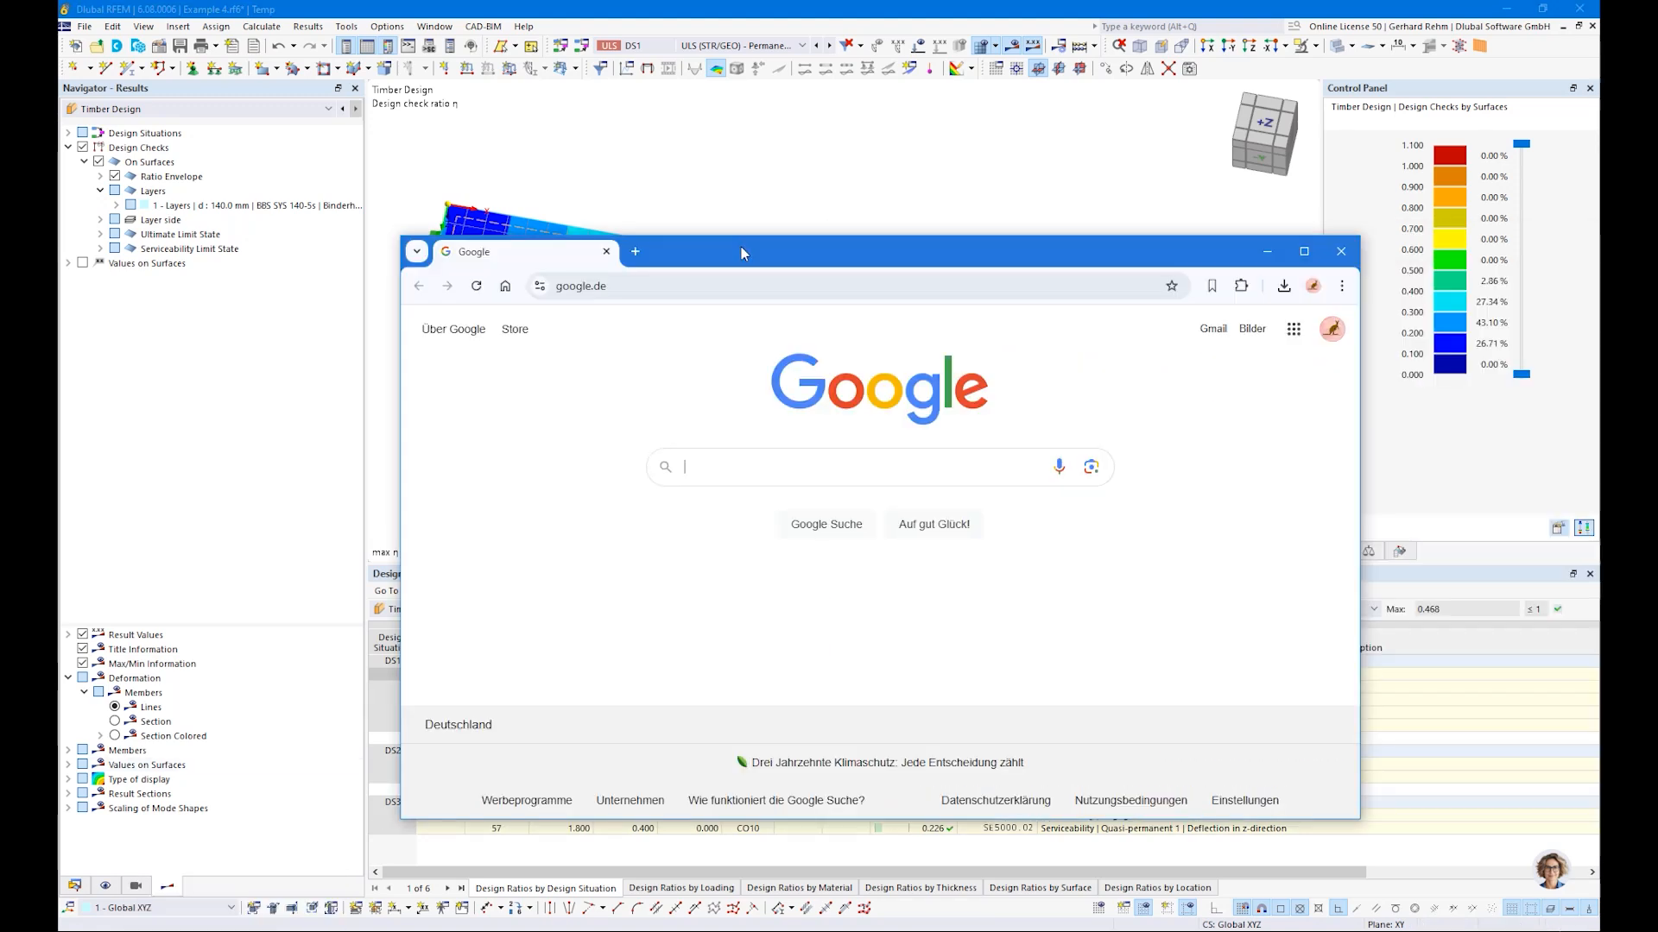
double_click(740, 247)
left_click(297, 54)
type("dluba")
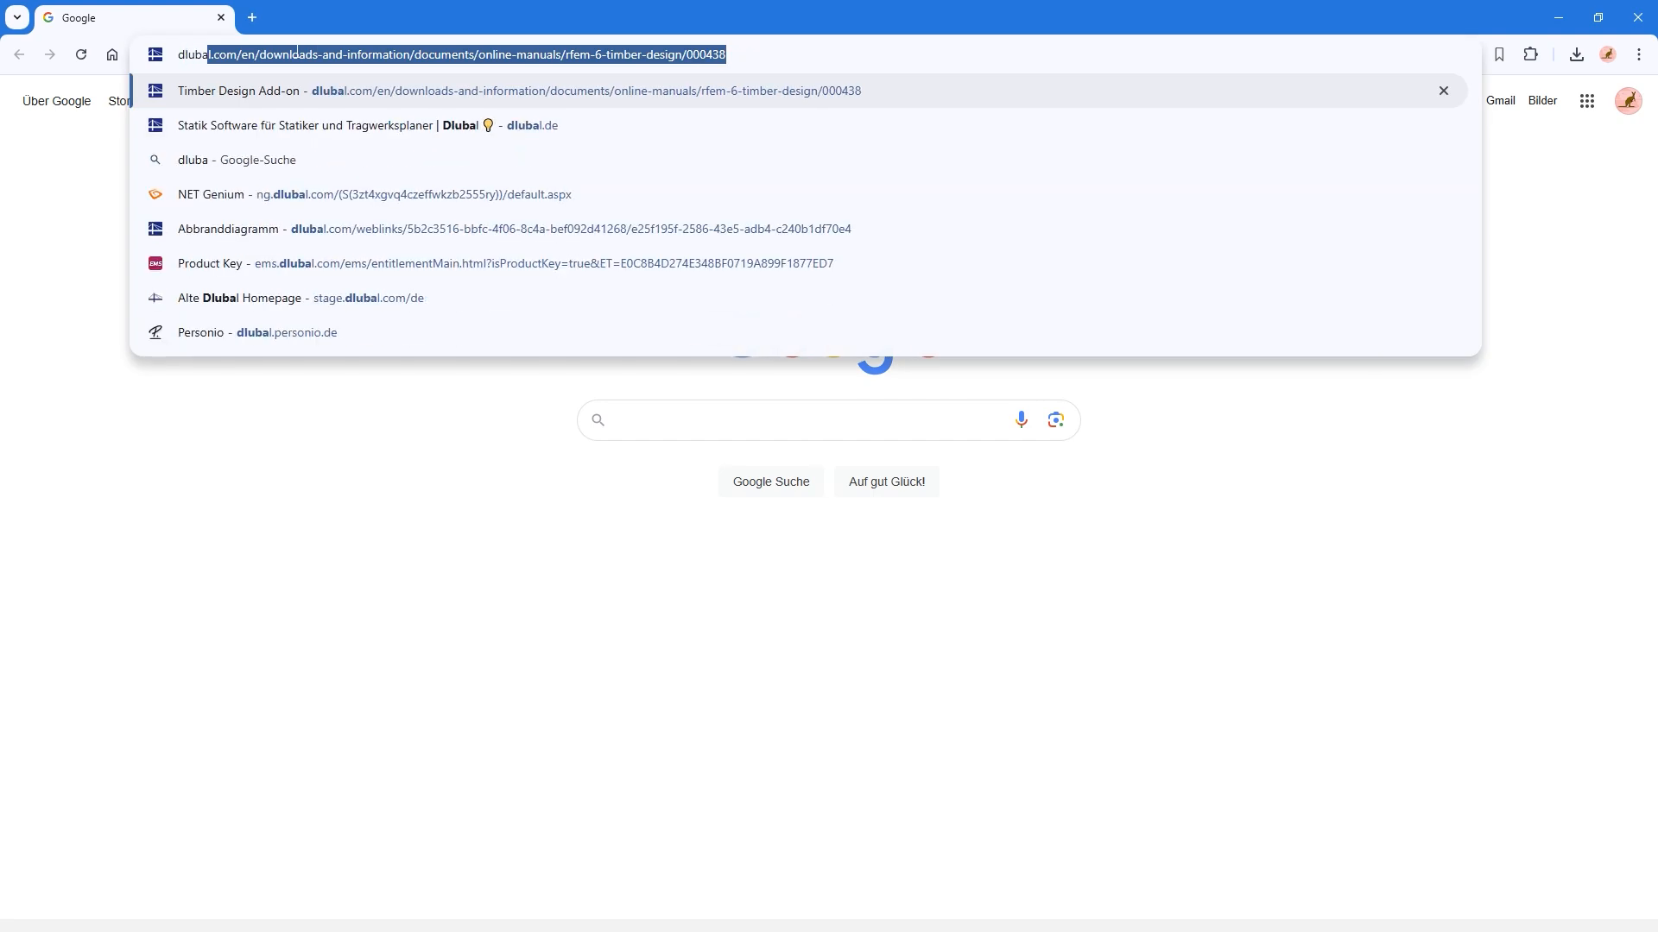
key("Return")
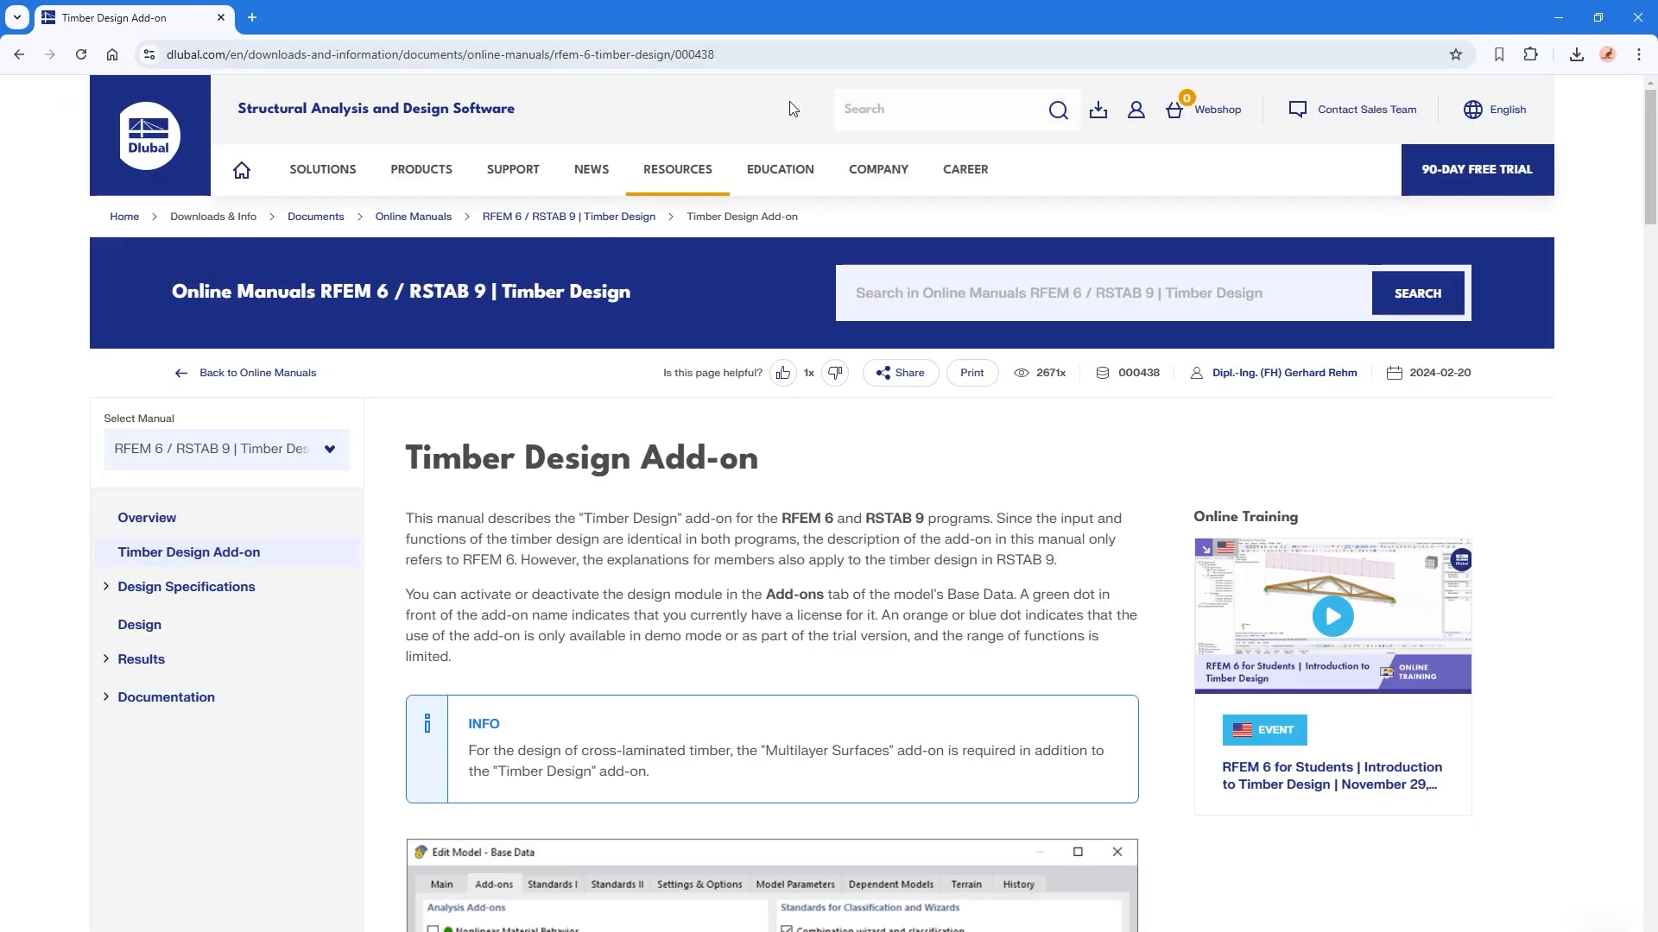
left_click(170, 148)
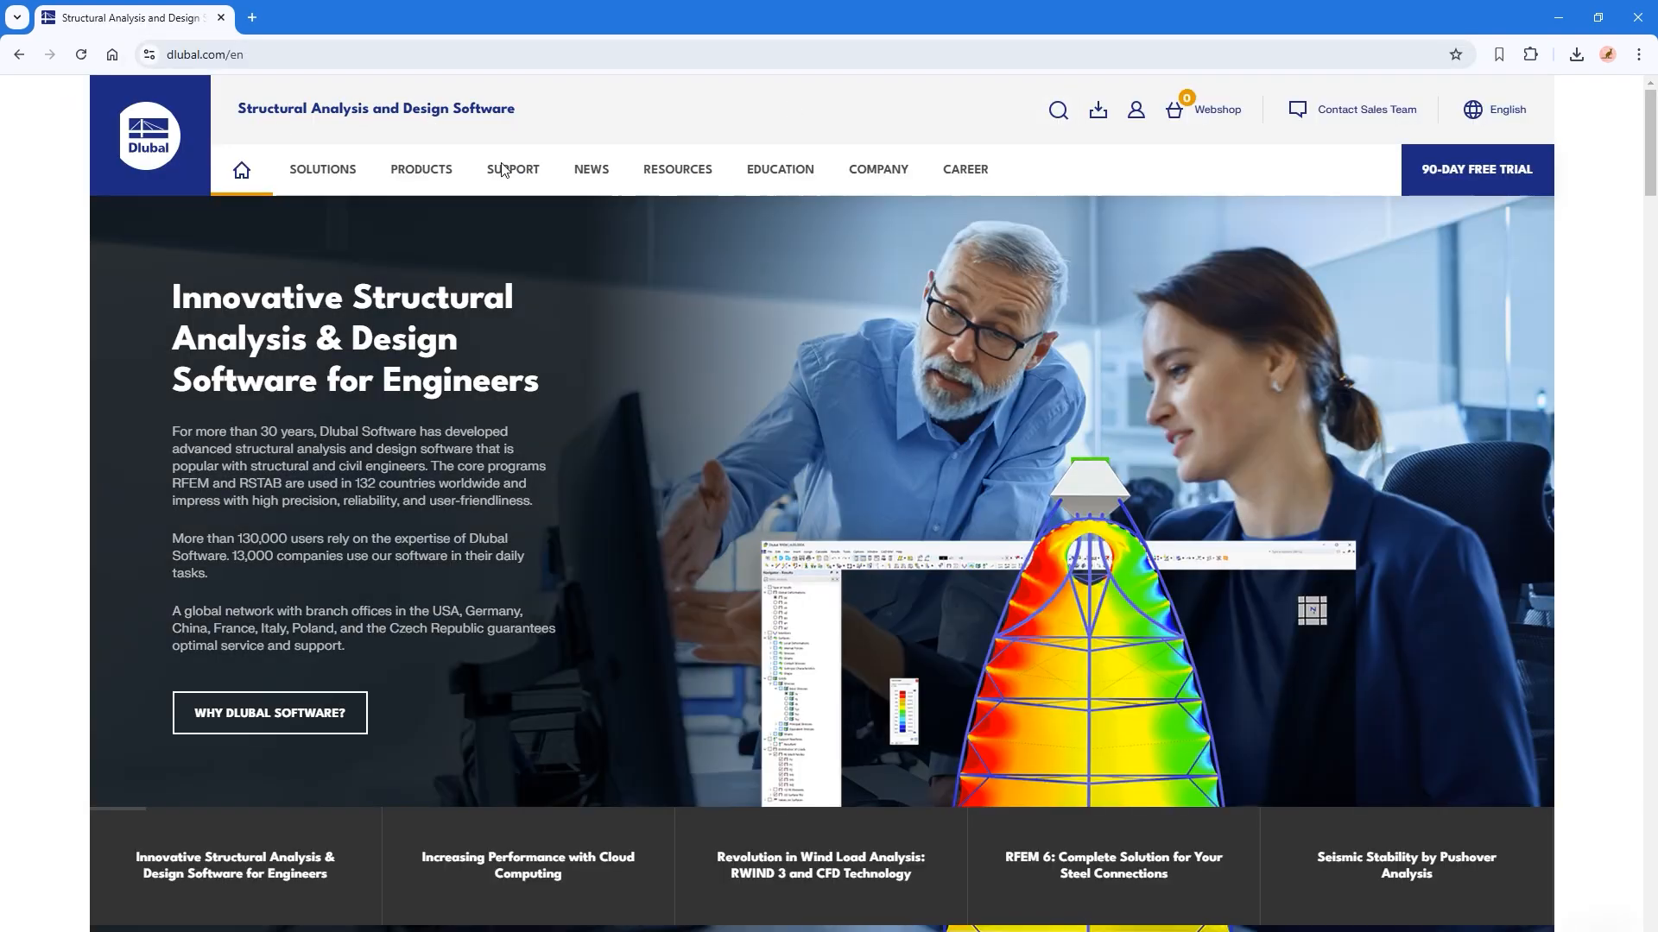
Check the website's support and news offerings and open the Webinars page
mouse_move(498, 166)
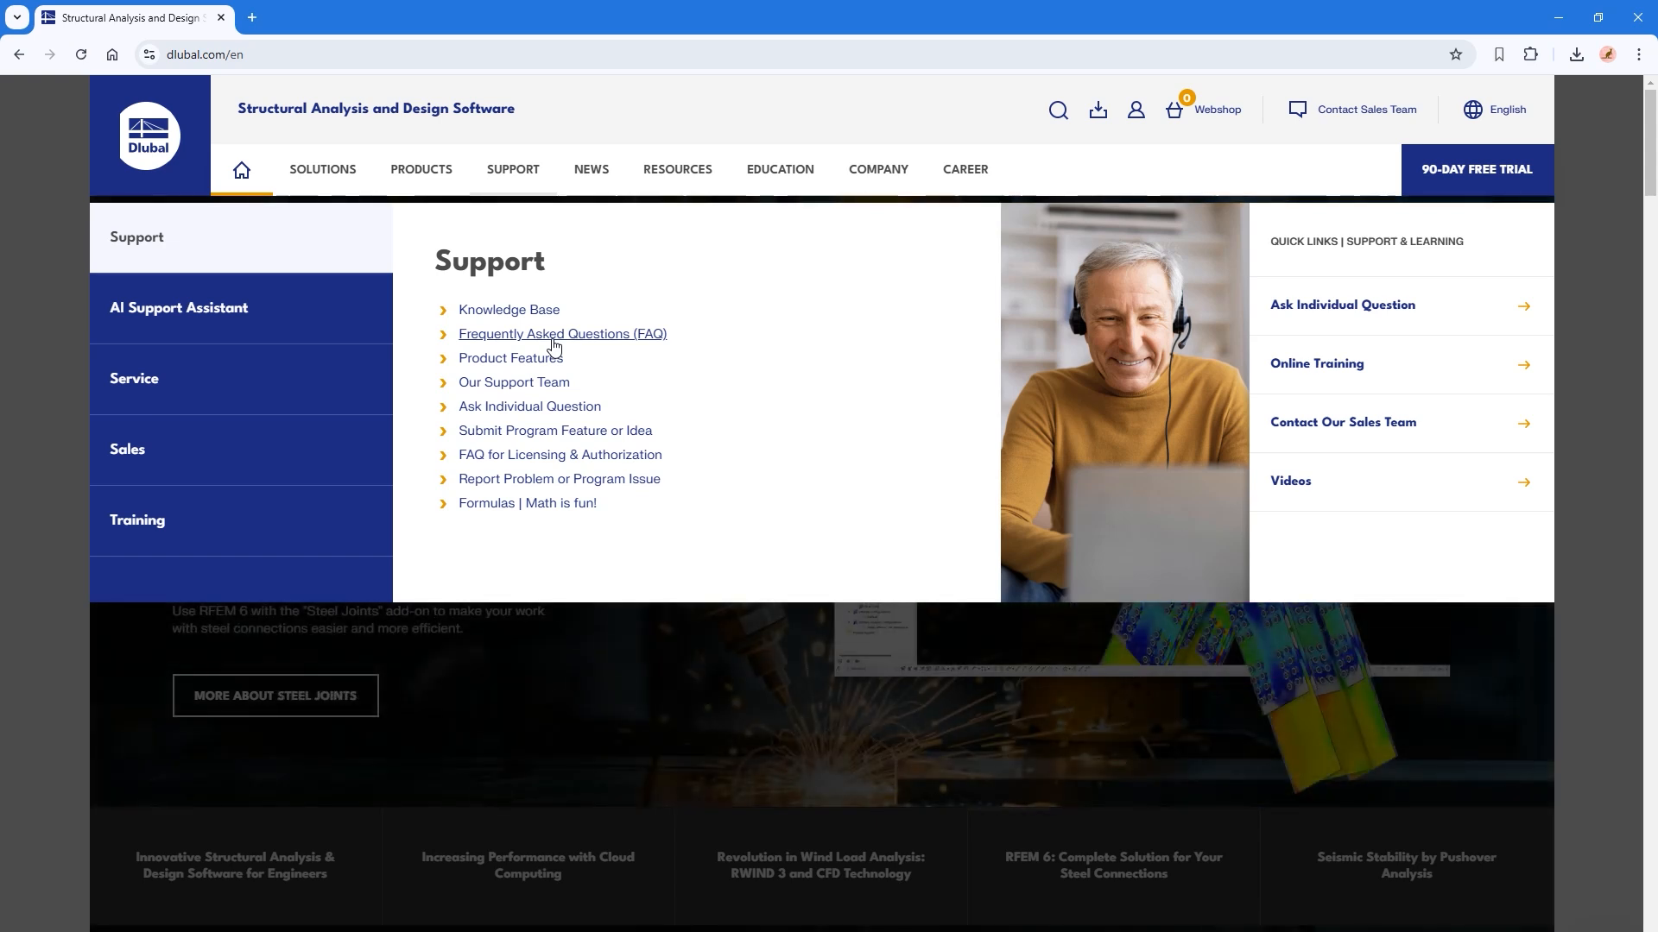
mouse_move(592, 173)
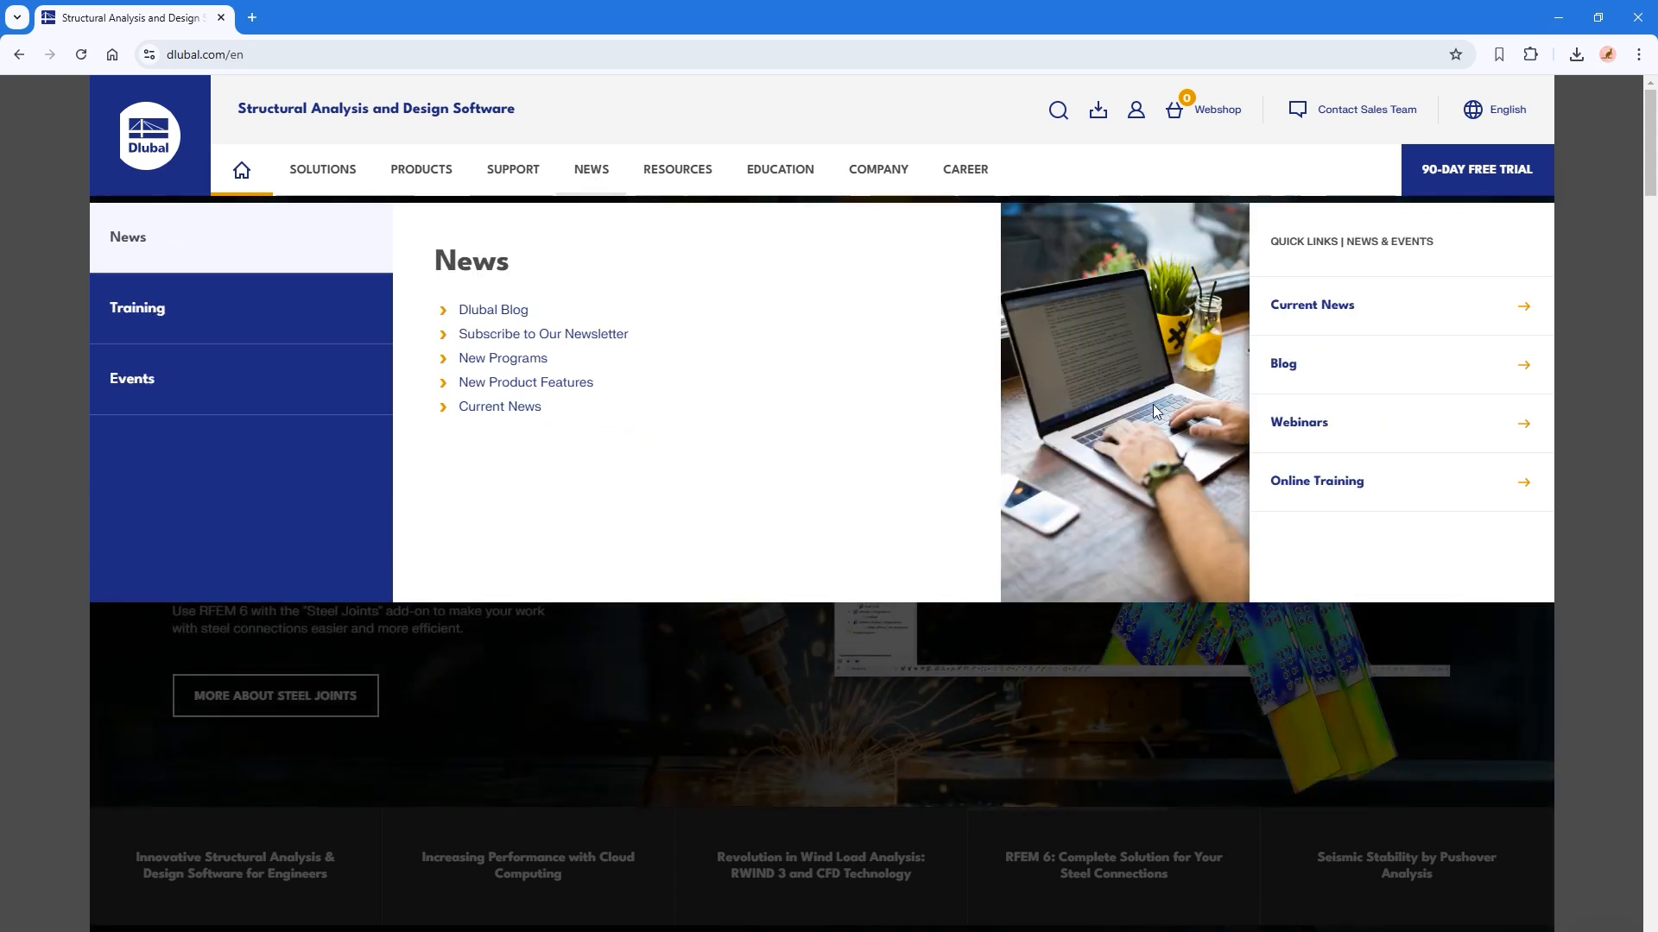
left_click(1304, 423)
scroll(432, 544, "down", 2)
scroll(216, 511, "down", 2)
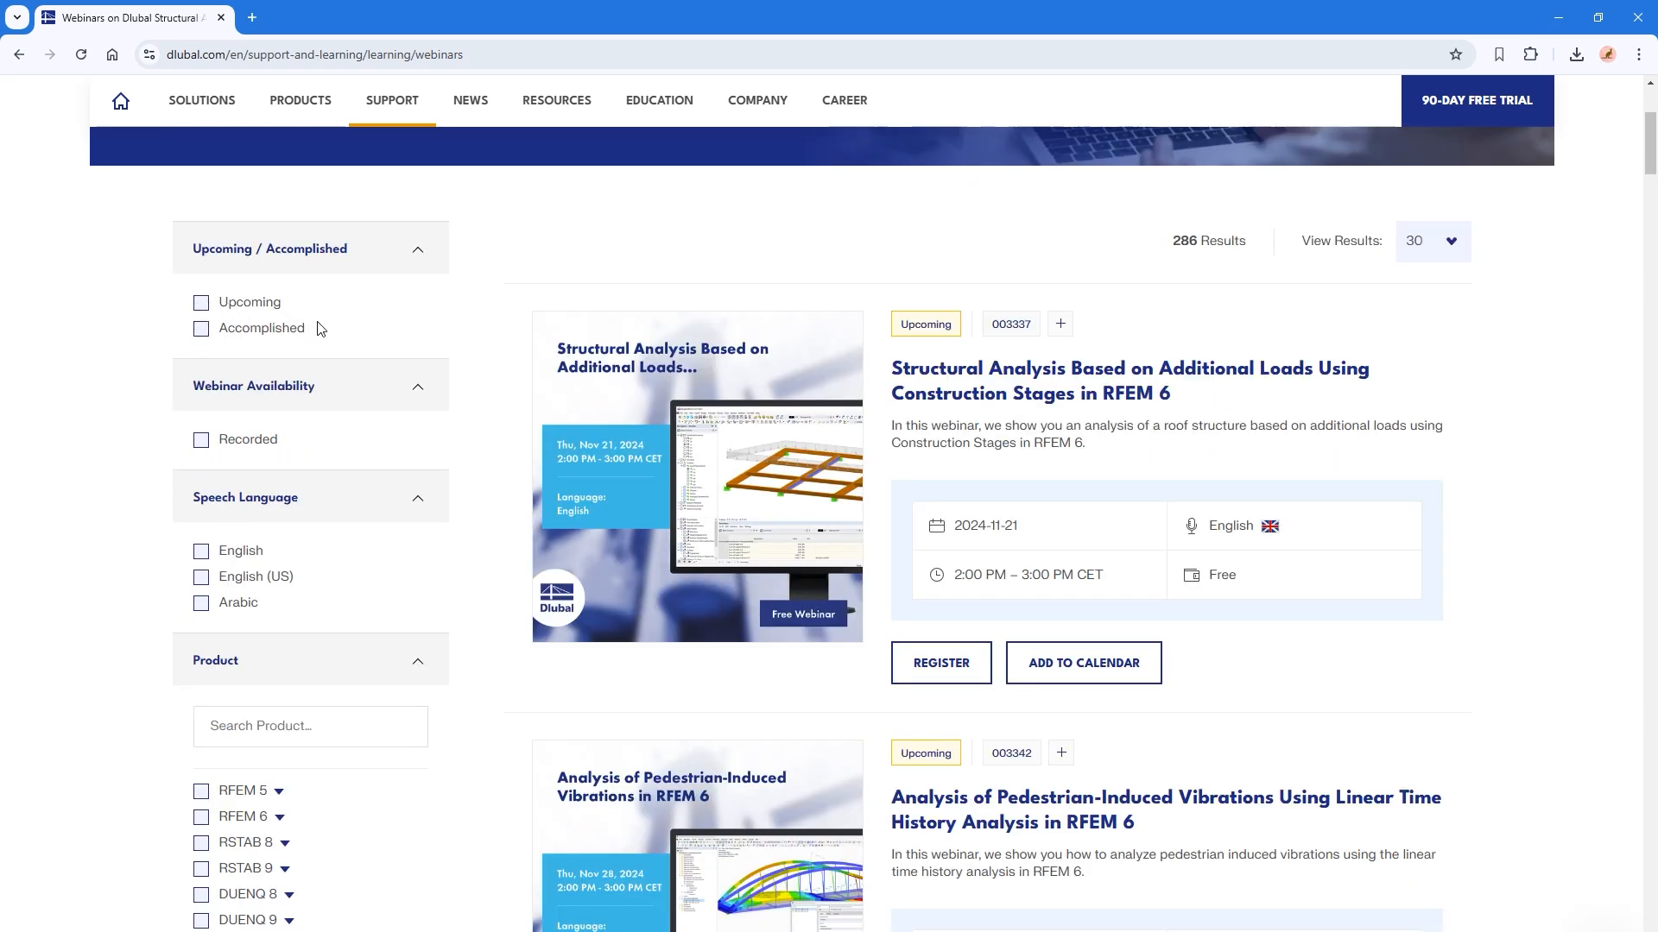
Filter the webinars by English speech language and the Eurocode 5 standard, and browse the matching timber webinars
left_click(201, 552)
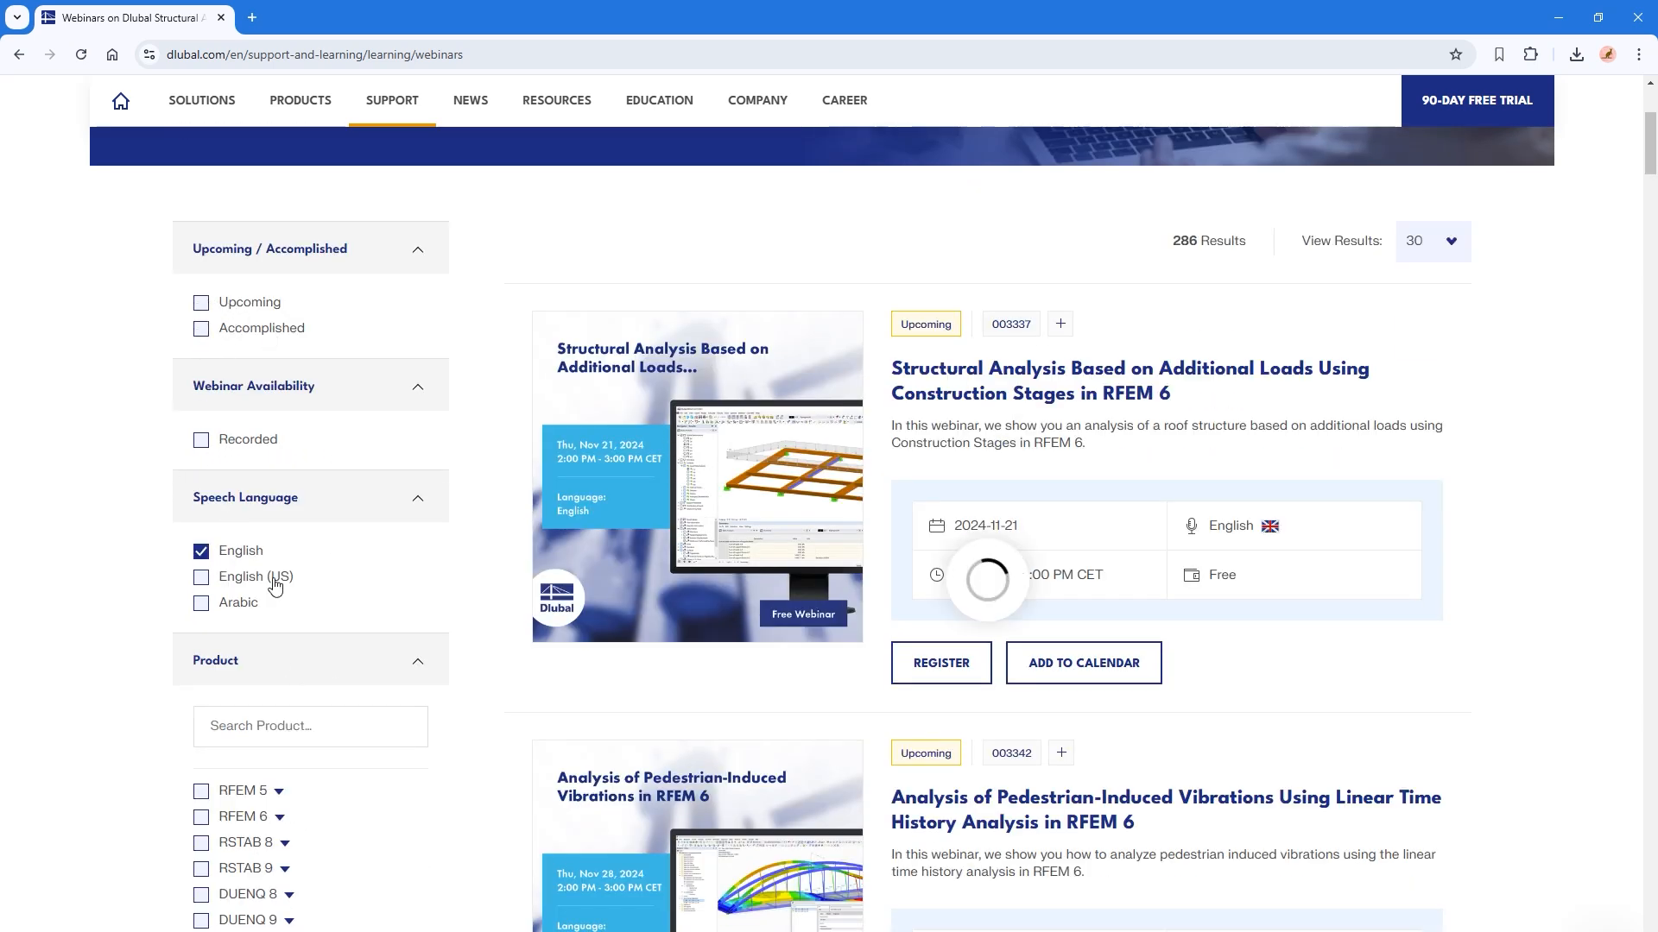
scroll(429, 681, "down", 8)
left_click(237, 524)
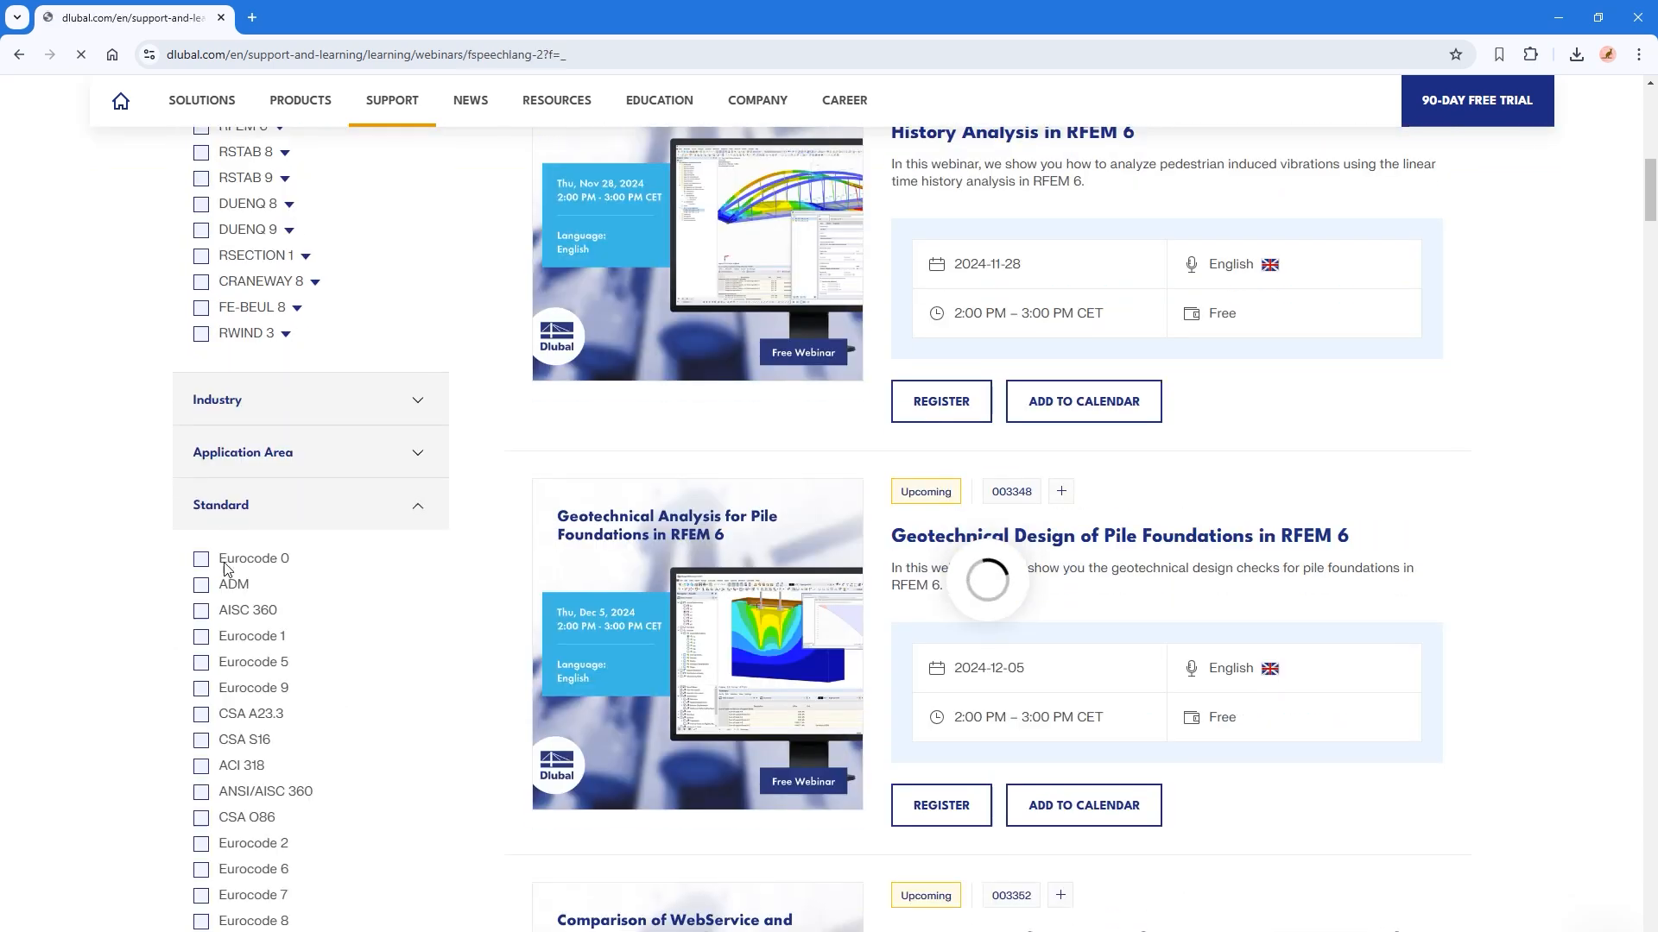
scroll(201, 734, "down", 15)
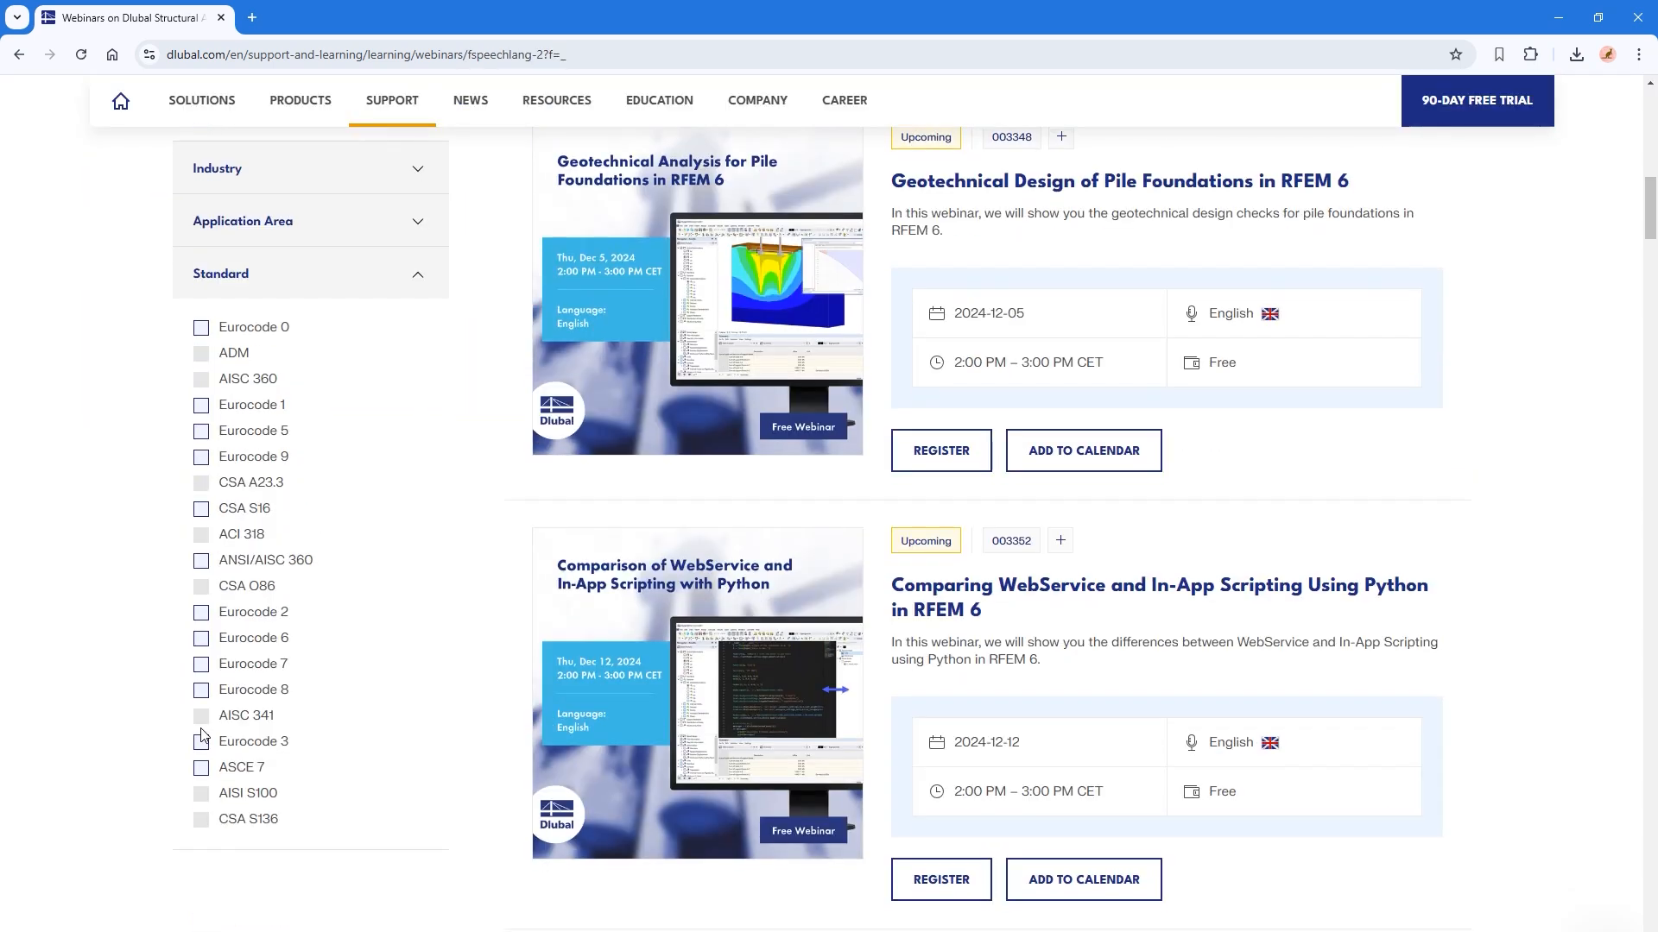
left_click(201, 432)
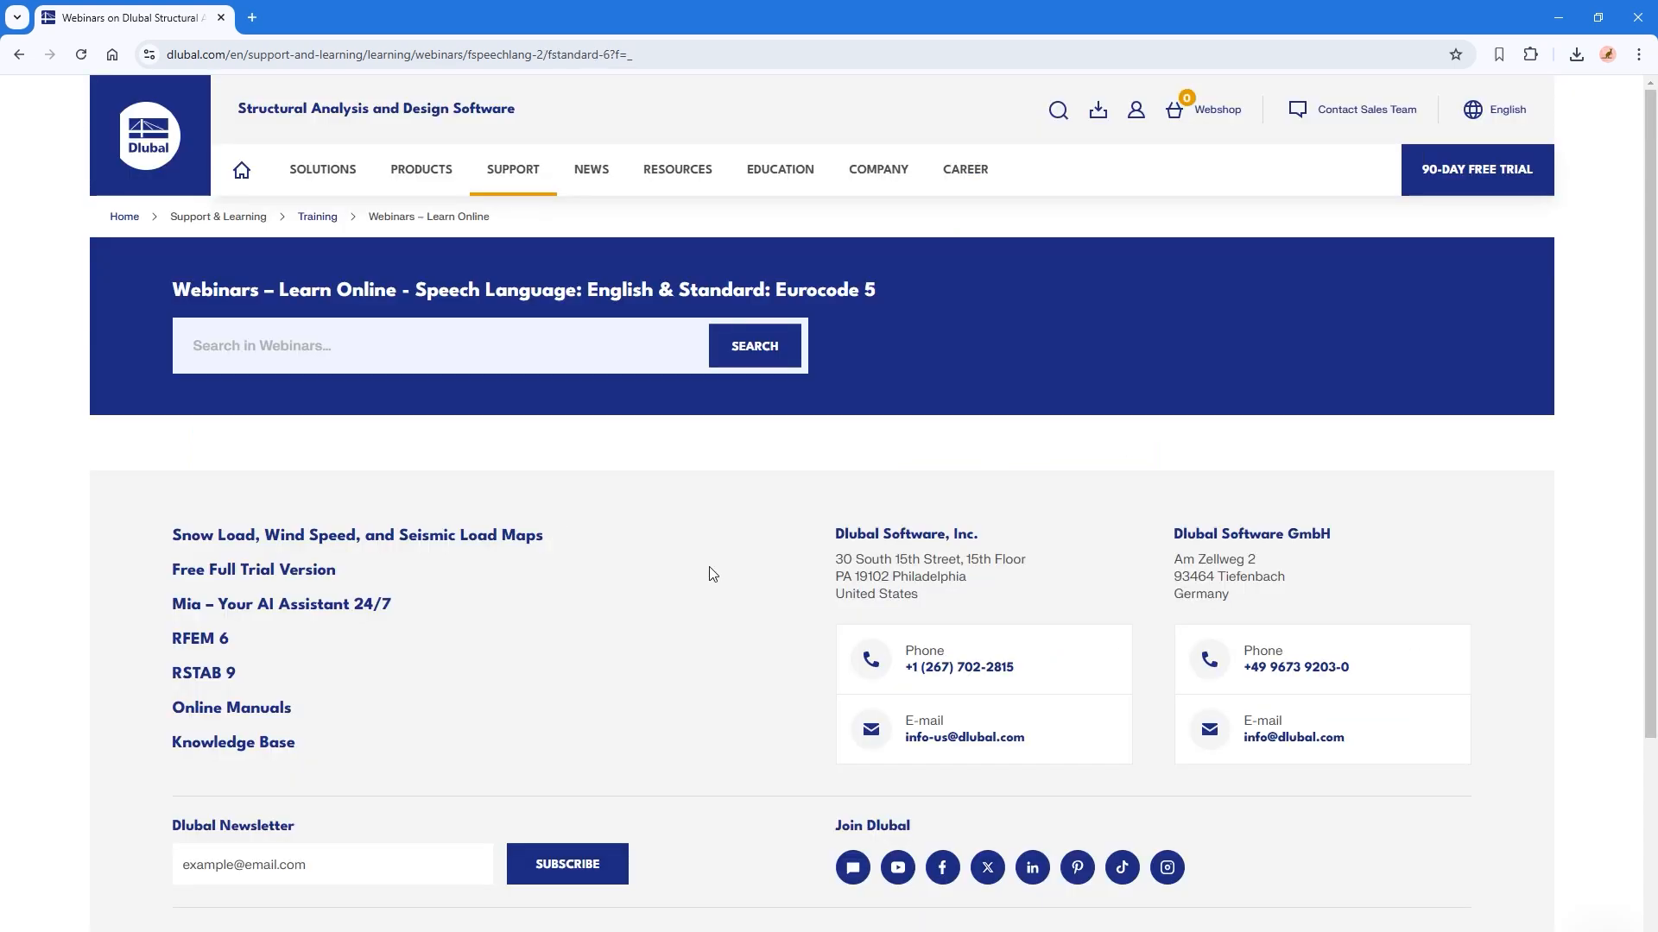
scroll(915, 743, "down", 12)
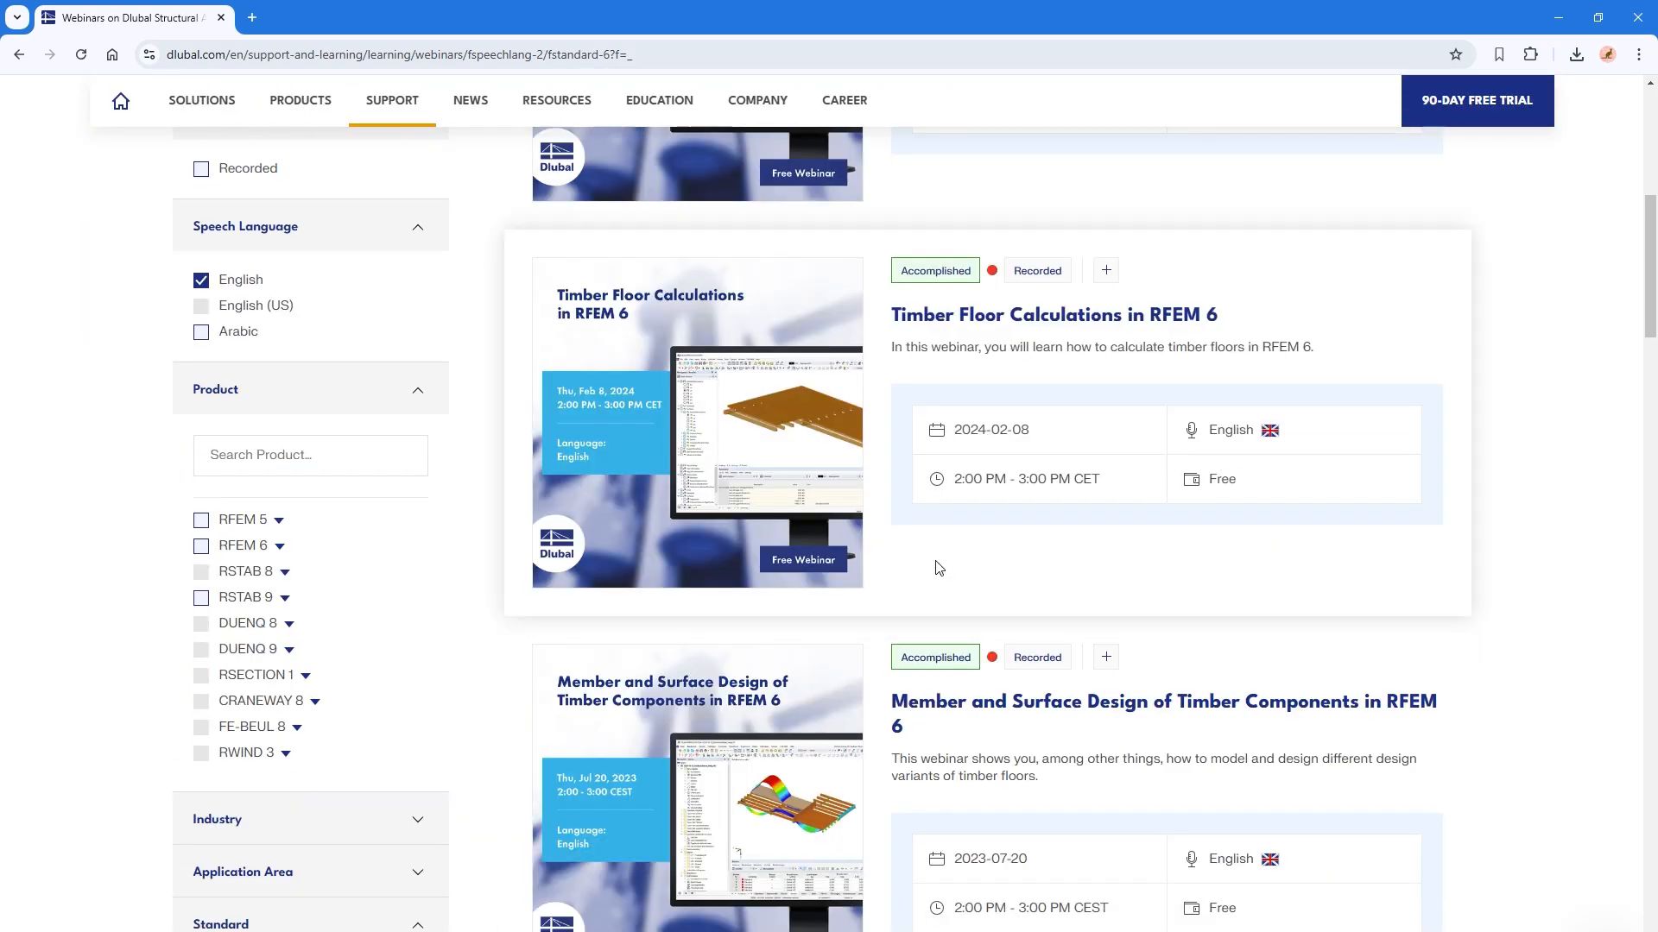
scroll(915, 730, "down", 2)
scroll(902, 725, "up", 15)
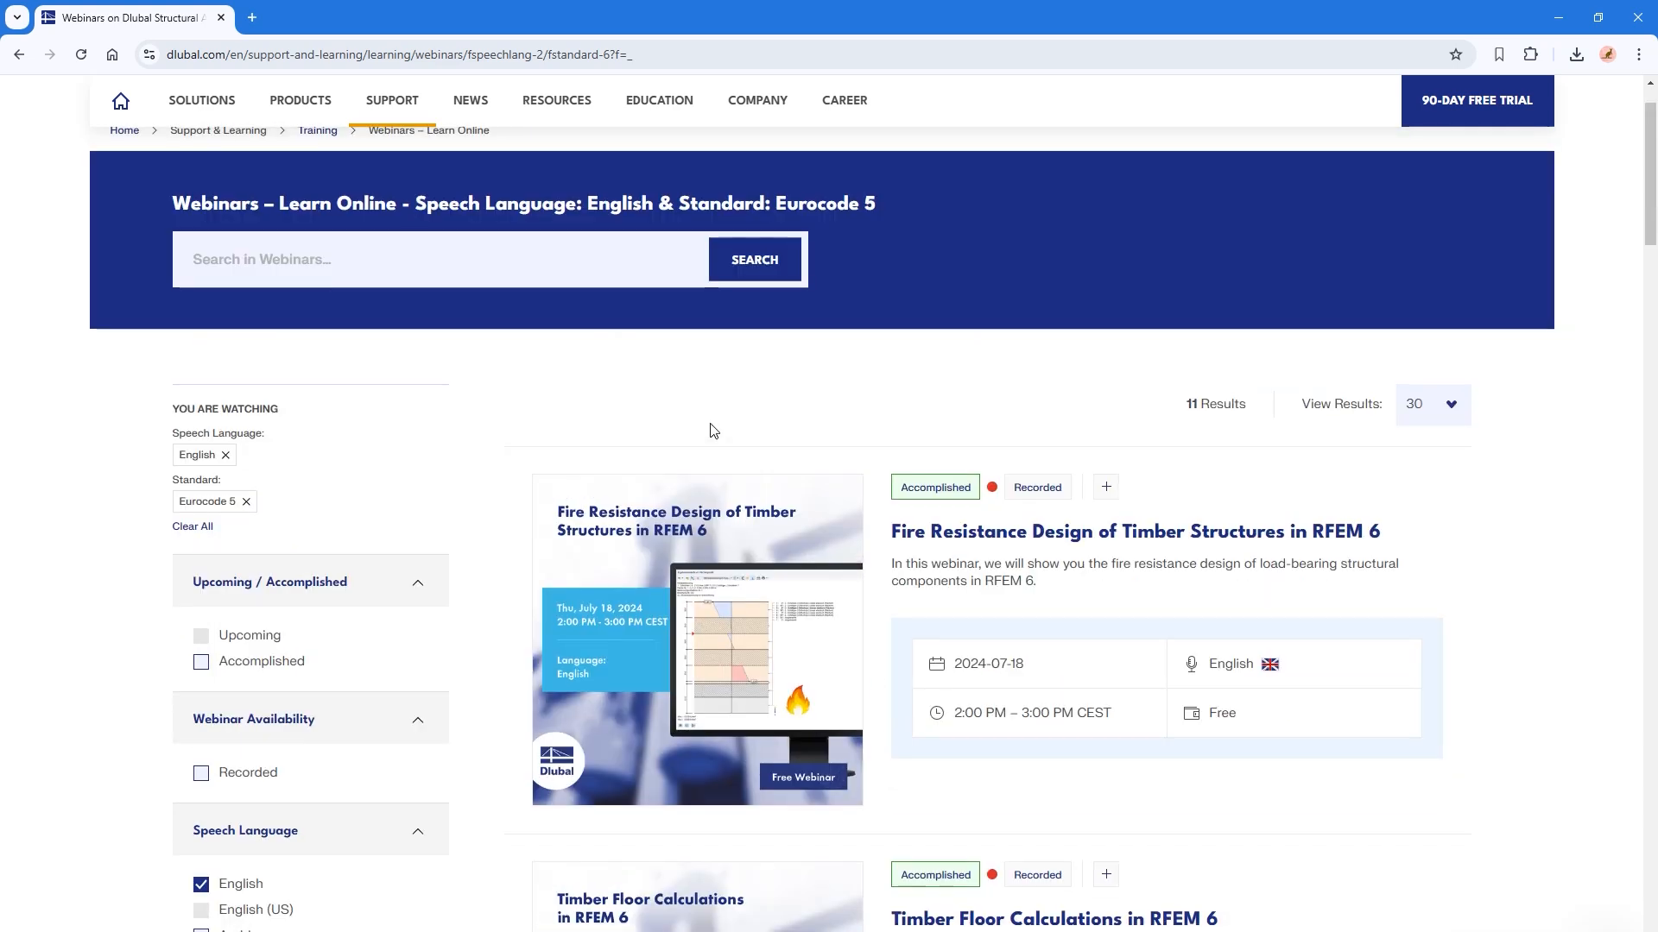
key("alt+Tab")
key("alt+Tab")
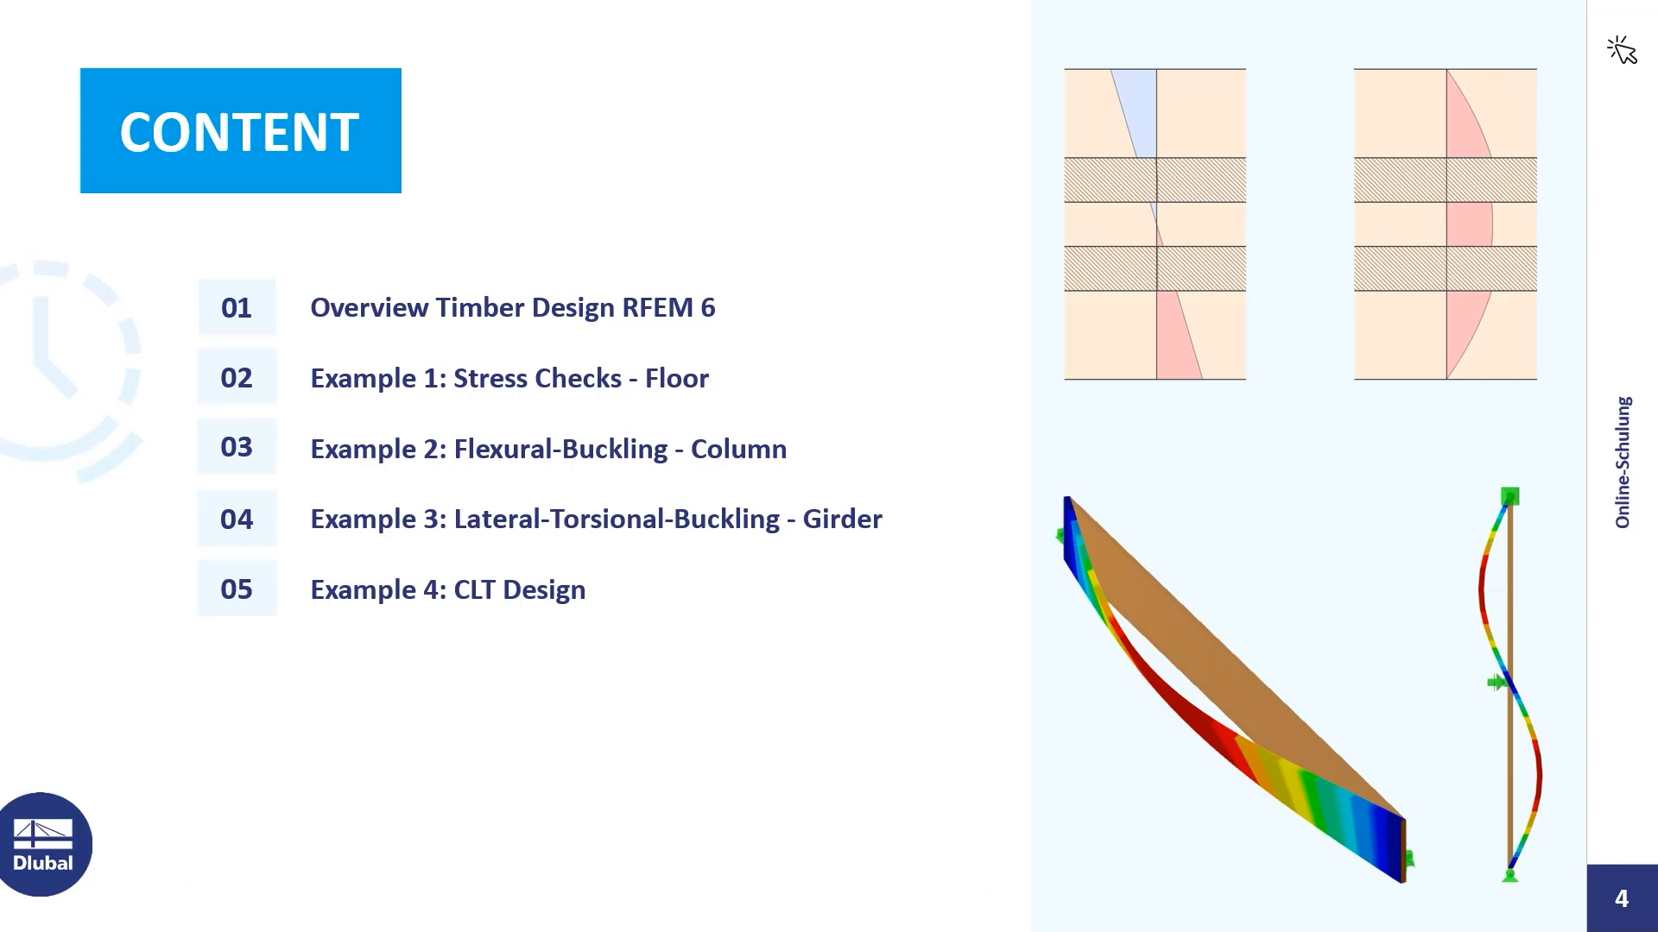
key("Right")
key("Right")
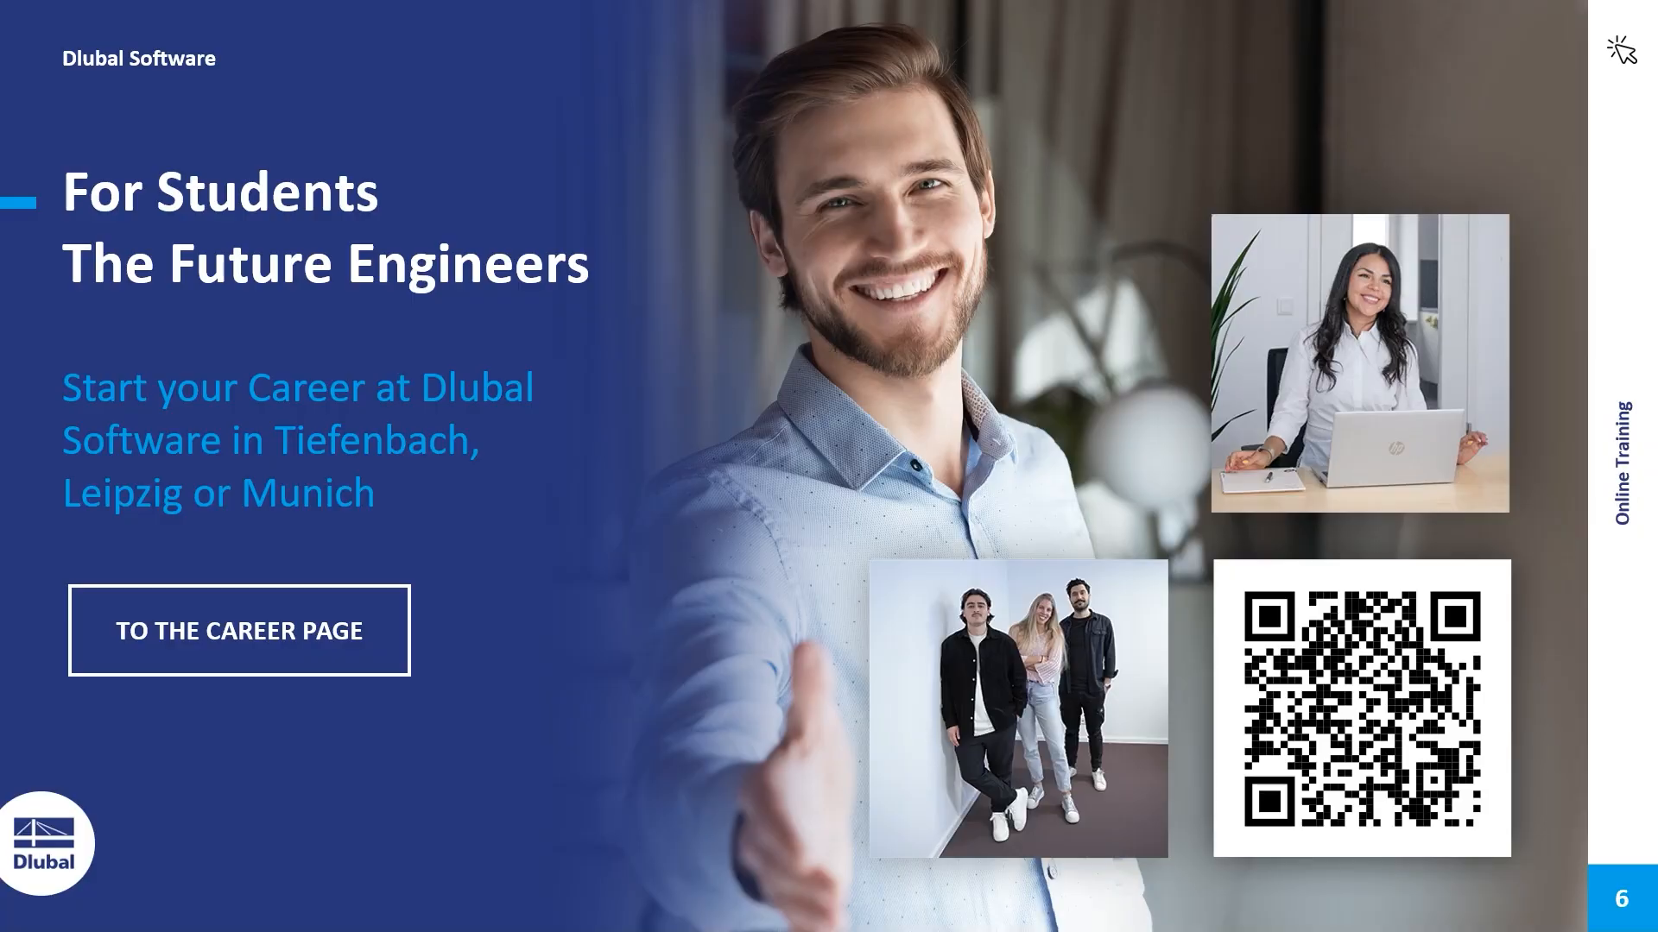